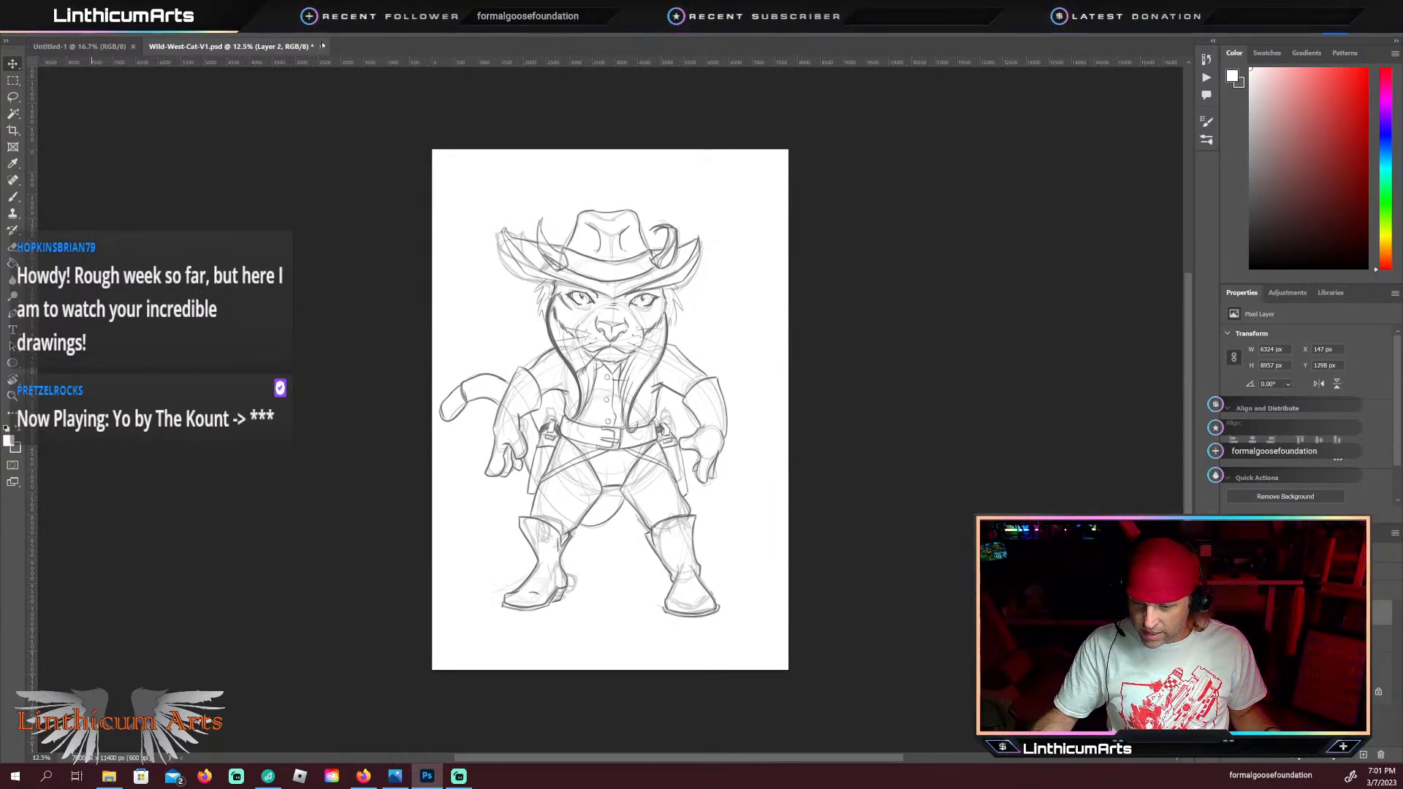
Step: Close Wild-West-Cat-V1.psd without saving its changes
key(ctrl+w)
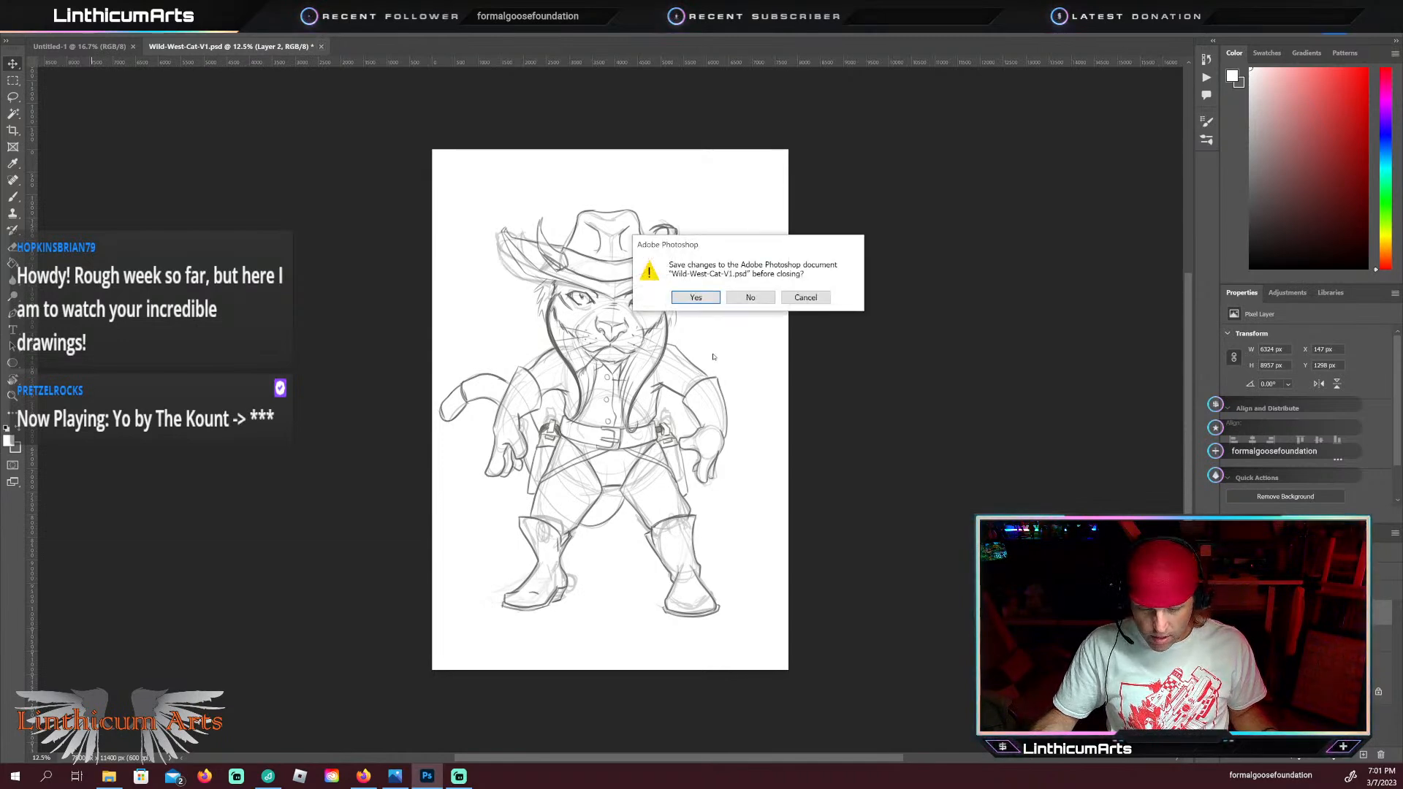
click(750, 298)
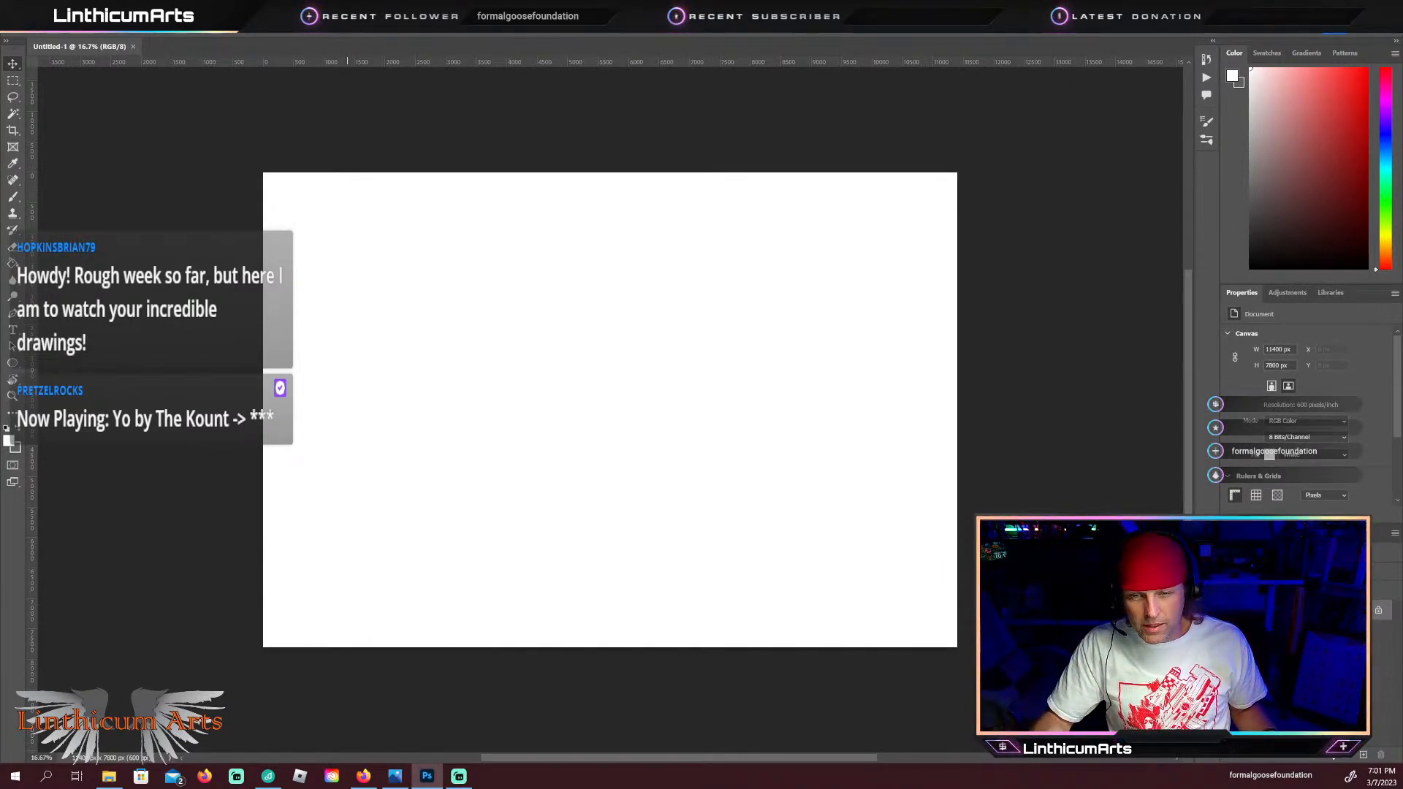
Step: Switch to the Firefox window, place it beside the blank canvas, and show the leaping dachshund reference image alone in its own tab
key(alt+Tab)
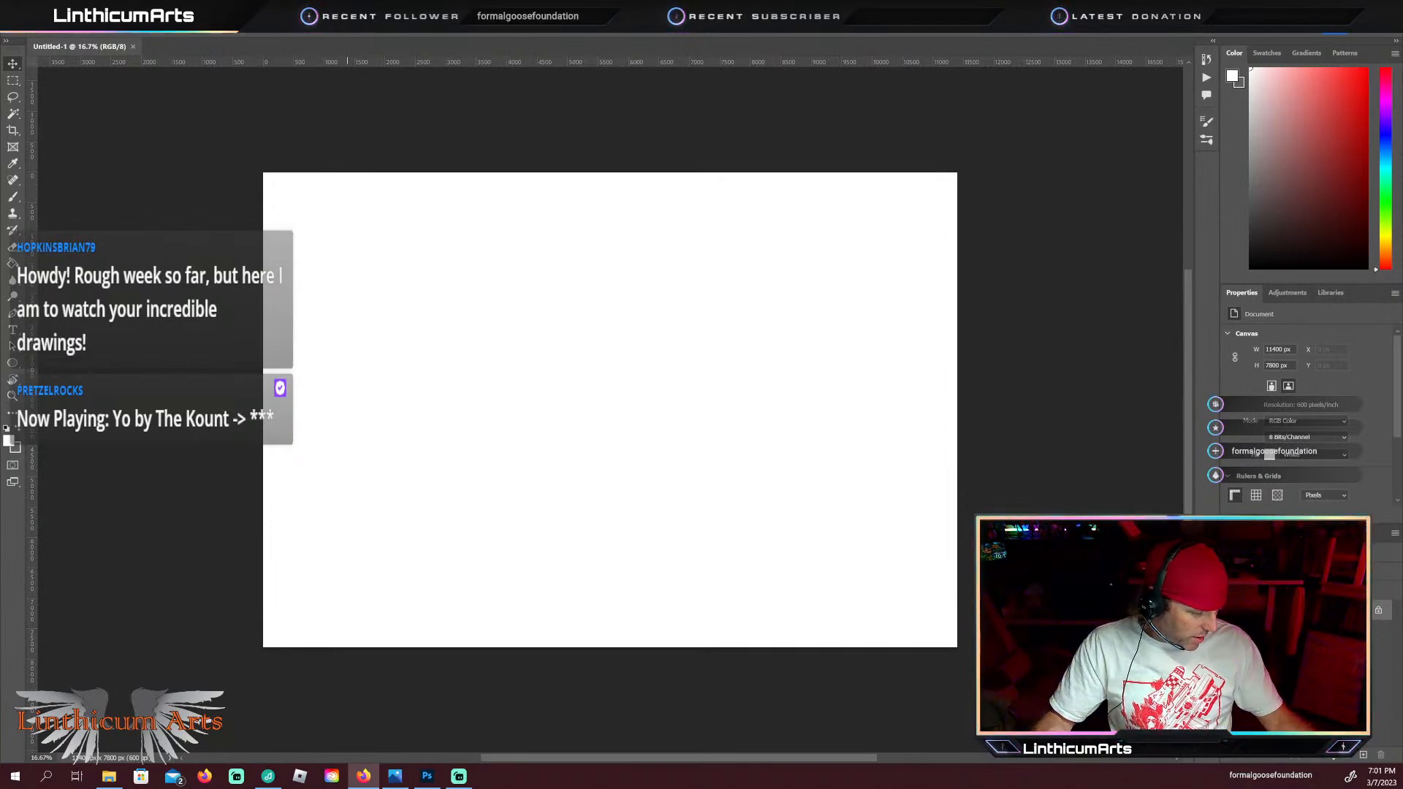
key(super+shift+Left)
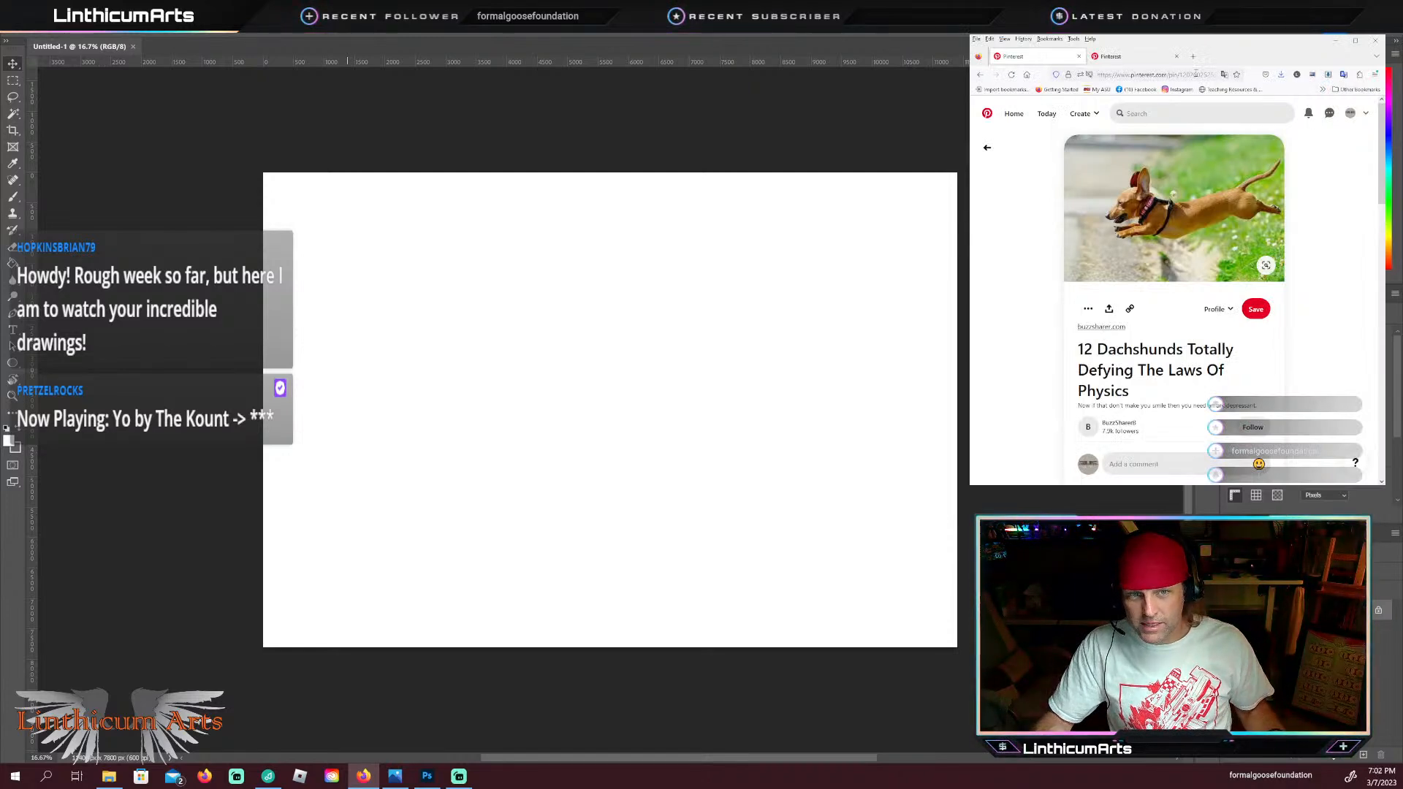
click(1265, 264)
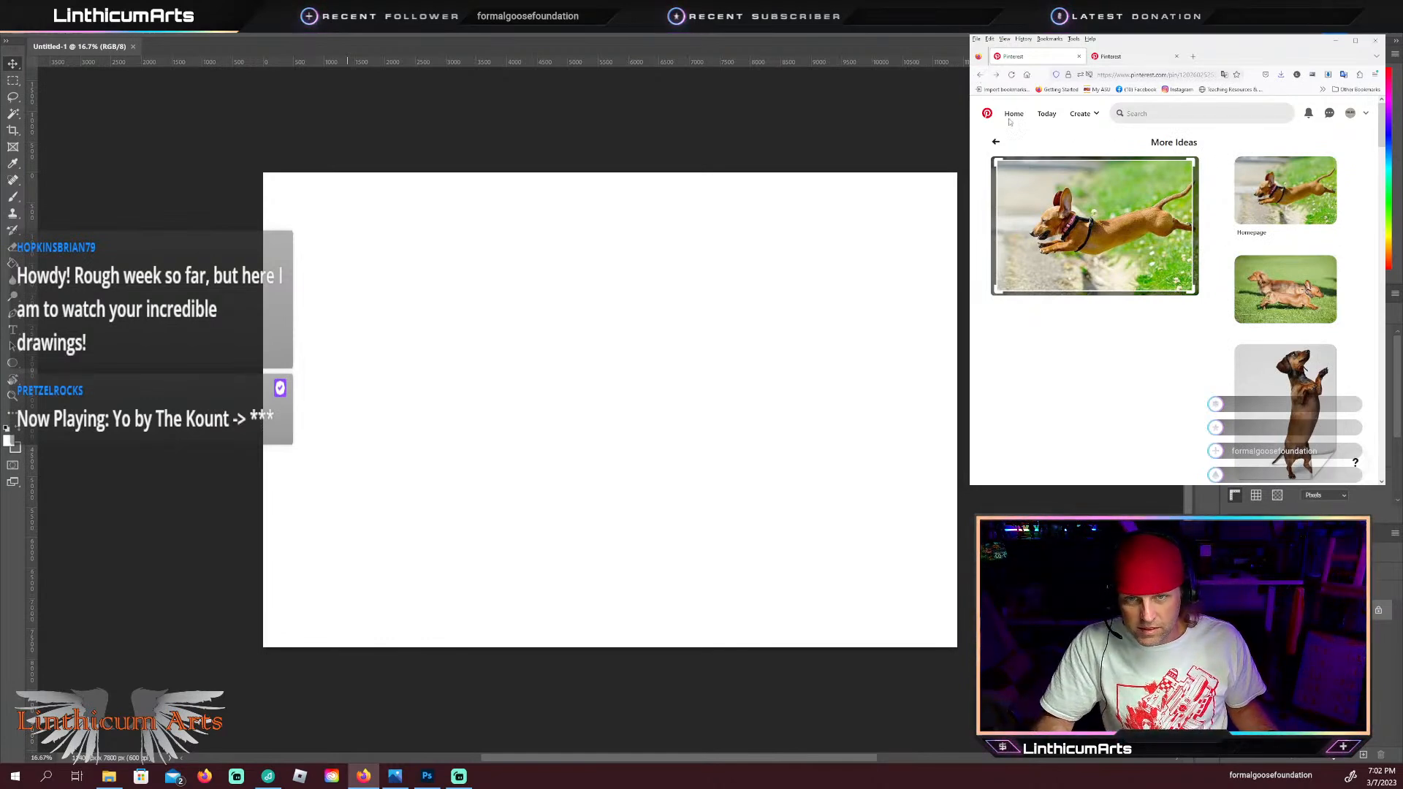
click(1100, 250)
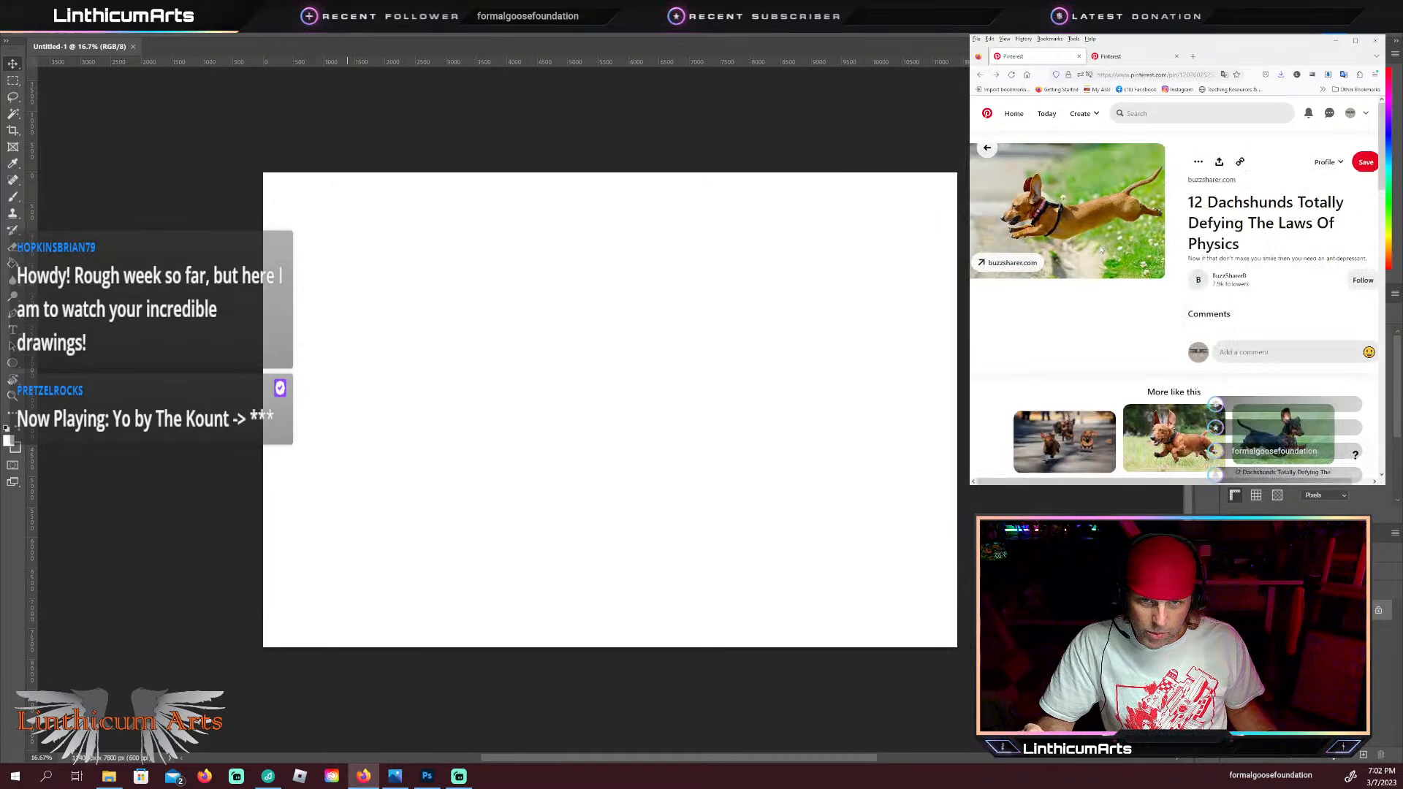
middle_click(1080, 199)
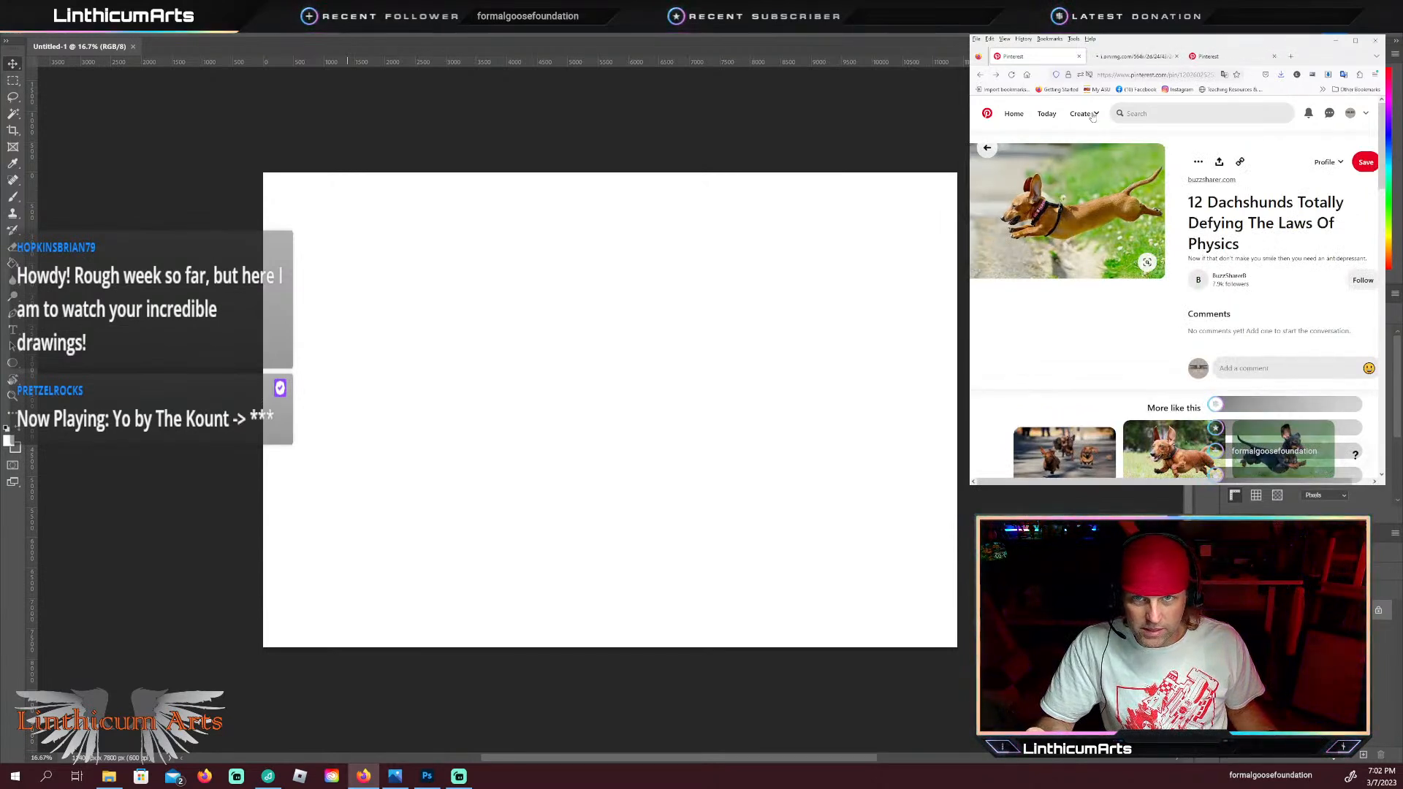
click(1123, 57)
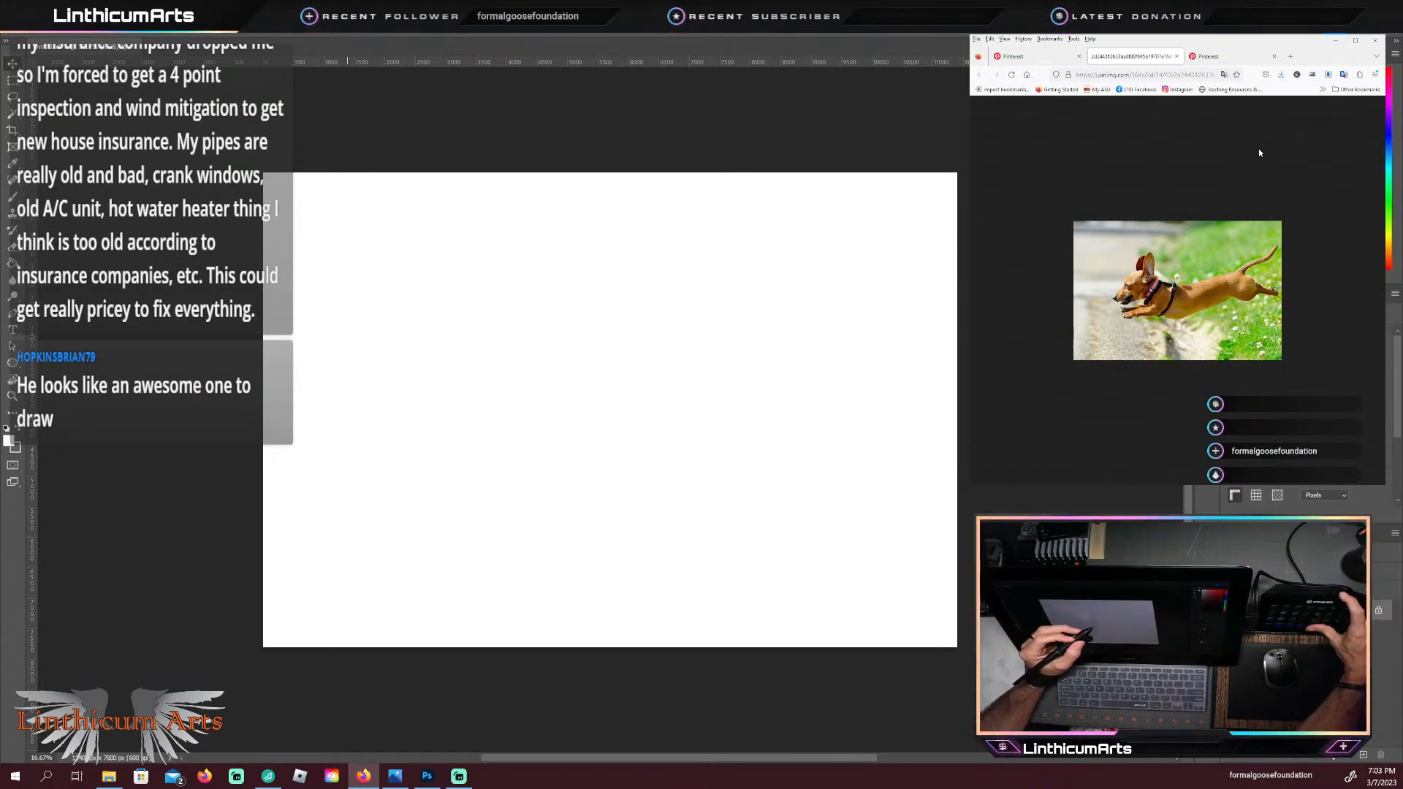
Step: Enlarge the blank Photoshop canvas and ready the Brush tool with the dark colour swapped into the foreground
drag(563, 420, 598, 410)
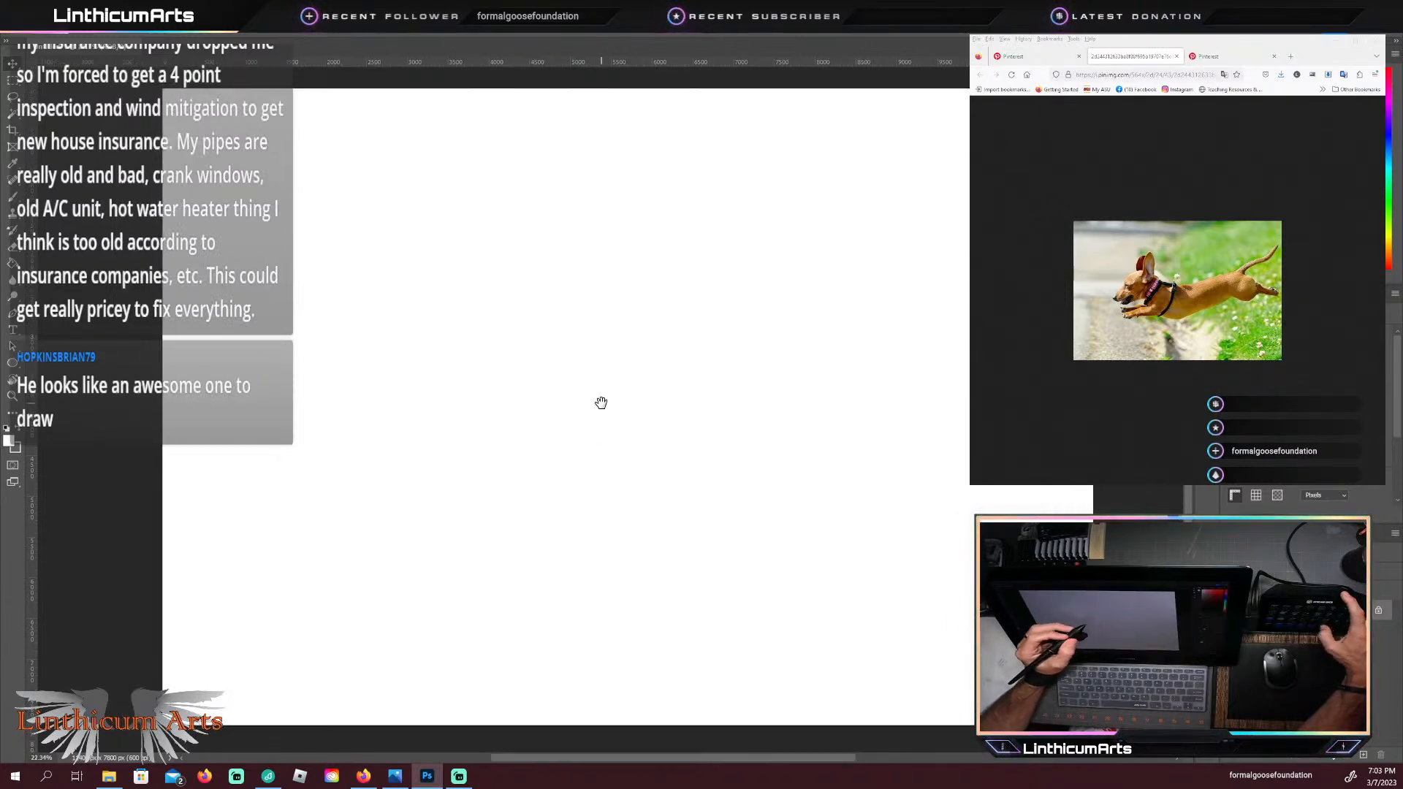
key(b)
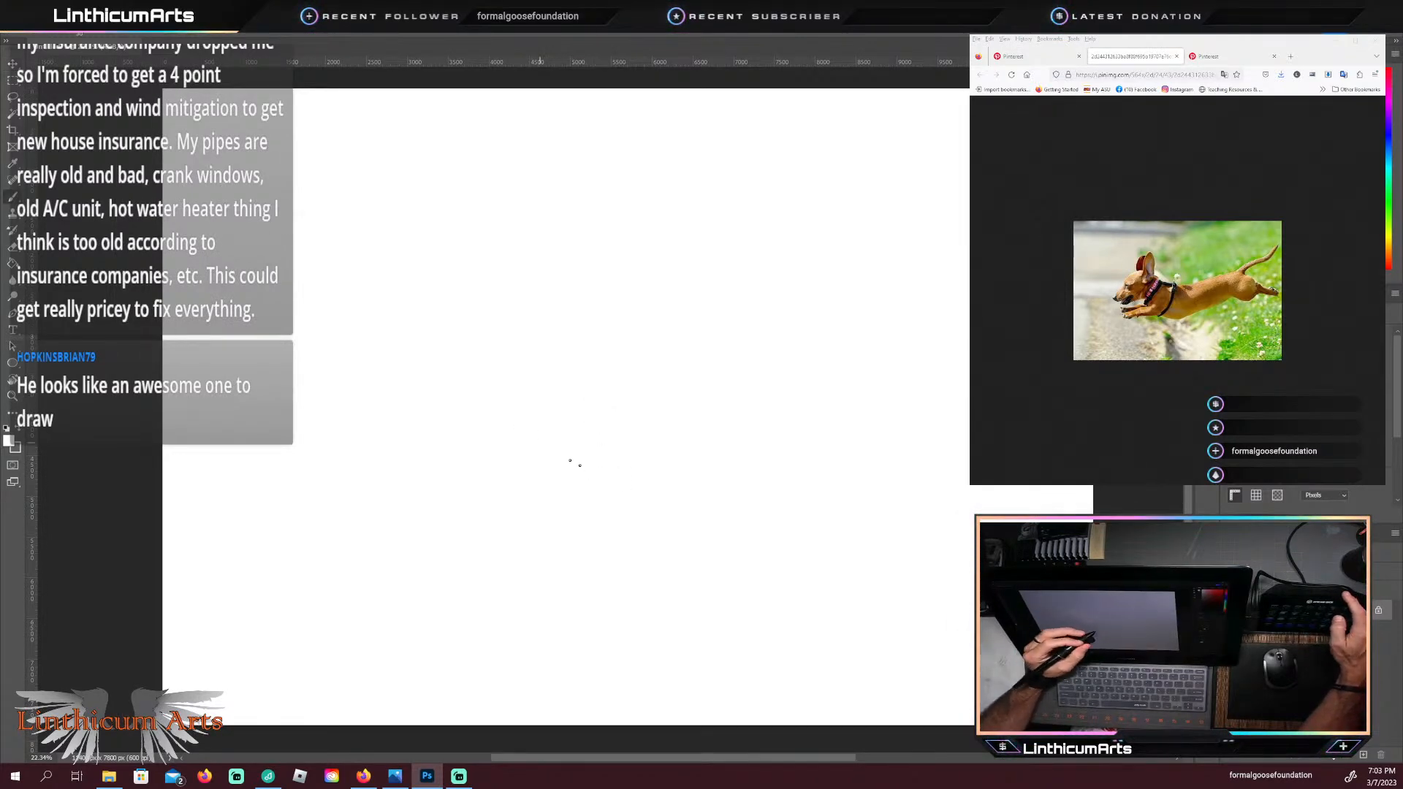
click(19, 429)
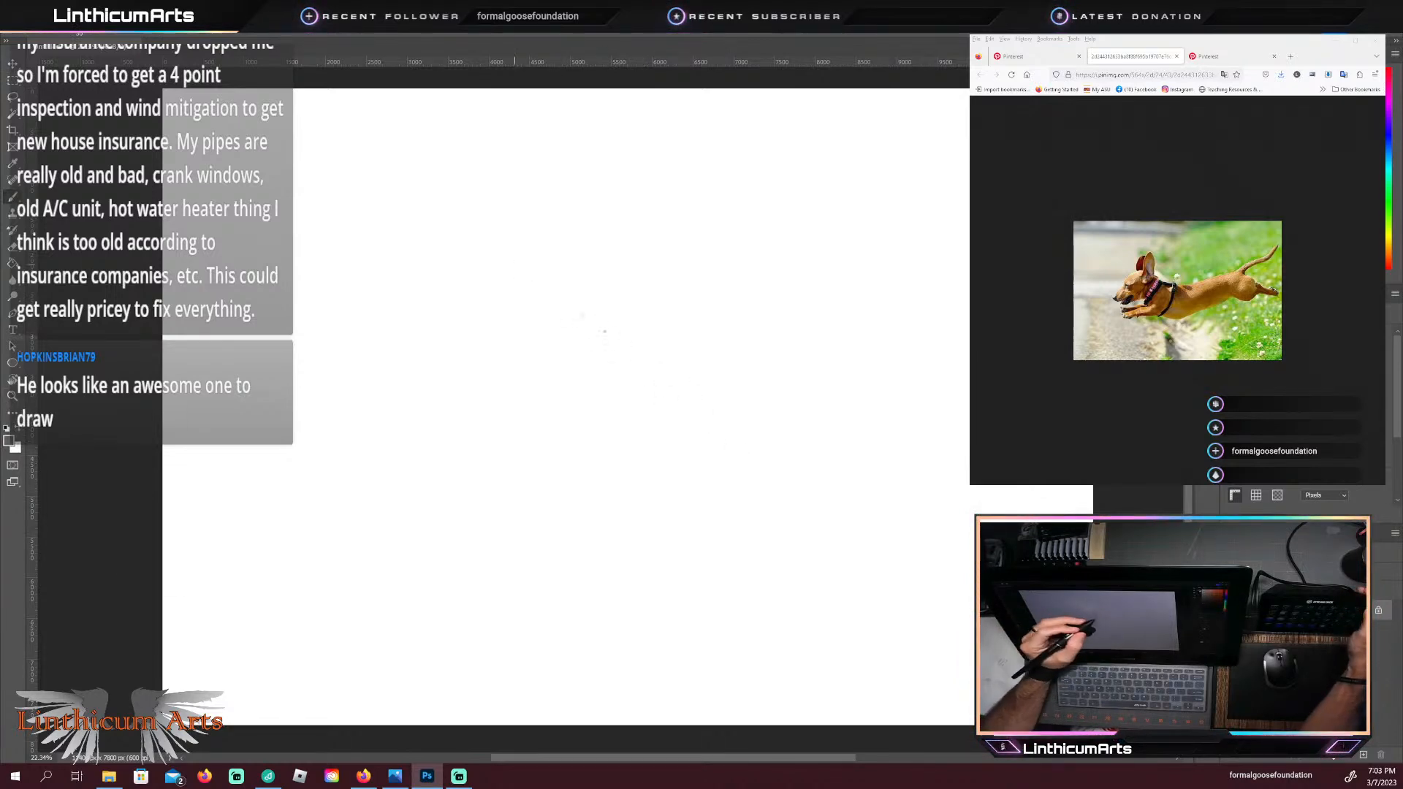
drag(633, 321, 722, 422)
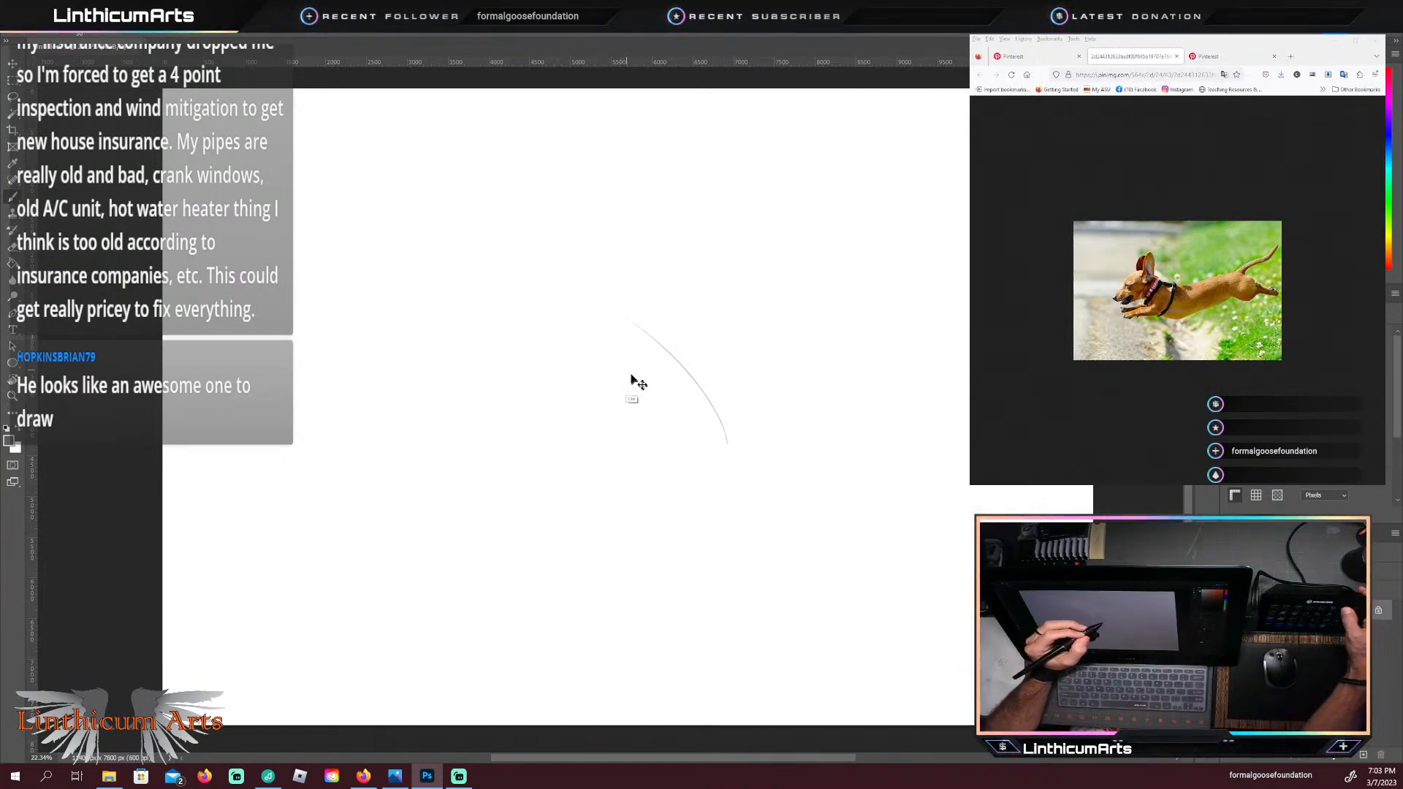
key(ctrl+z)
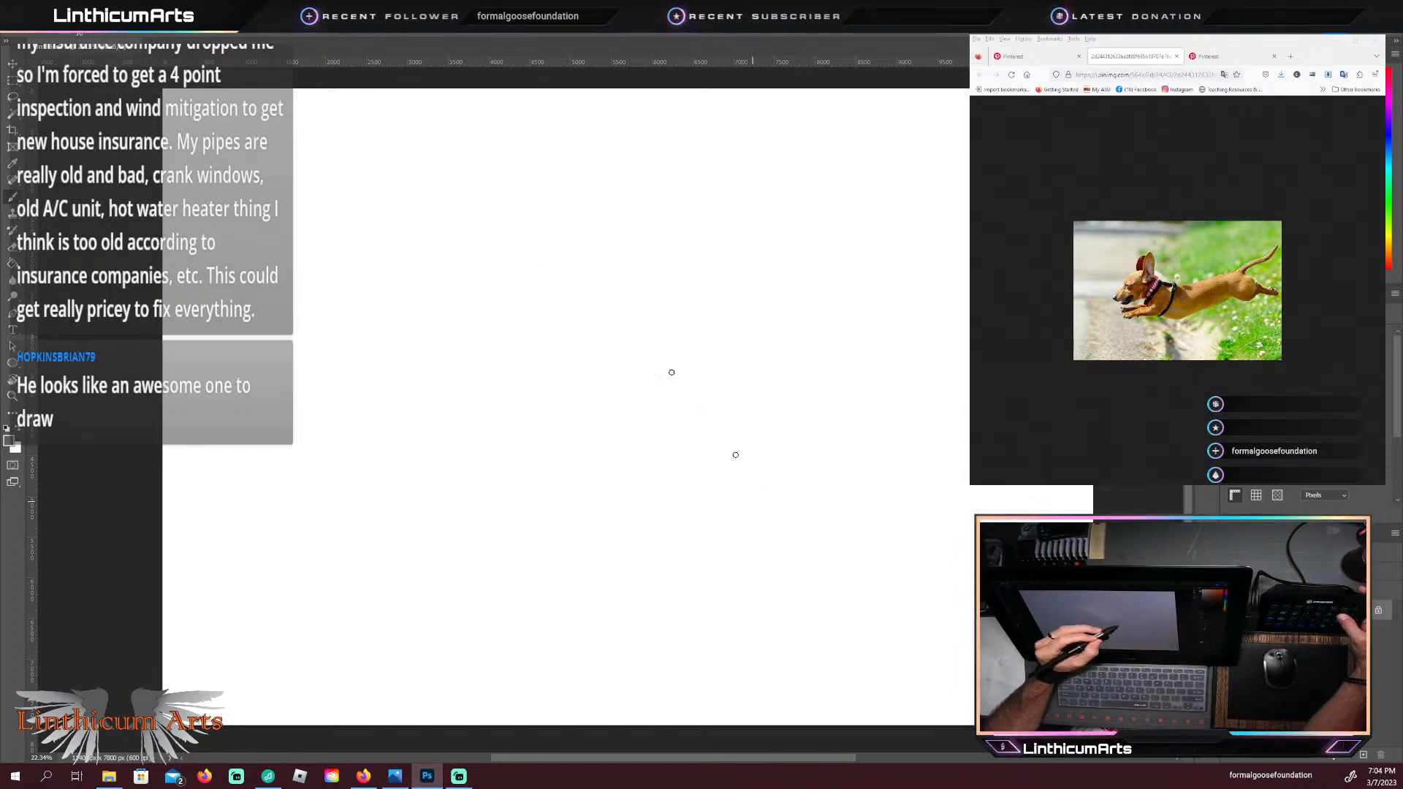
drag(754, 502, 584, 307)
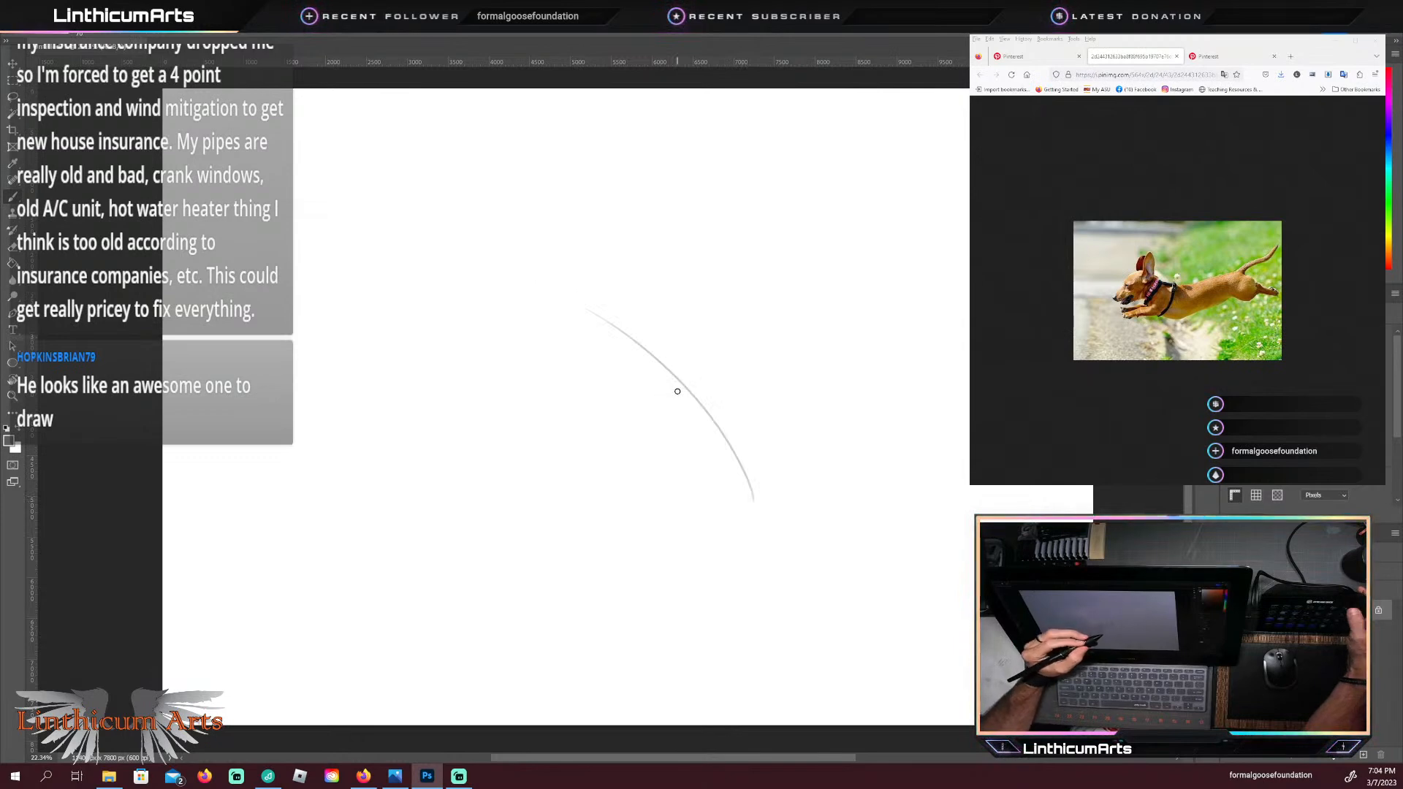
key(ctrl+z)
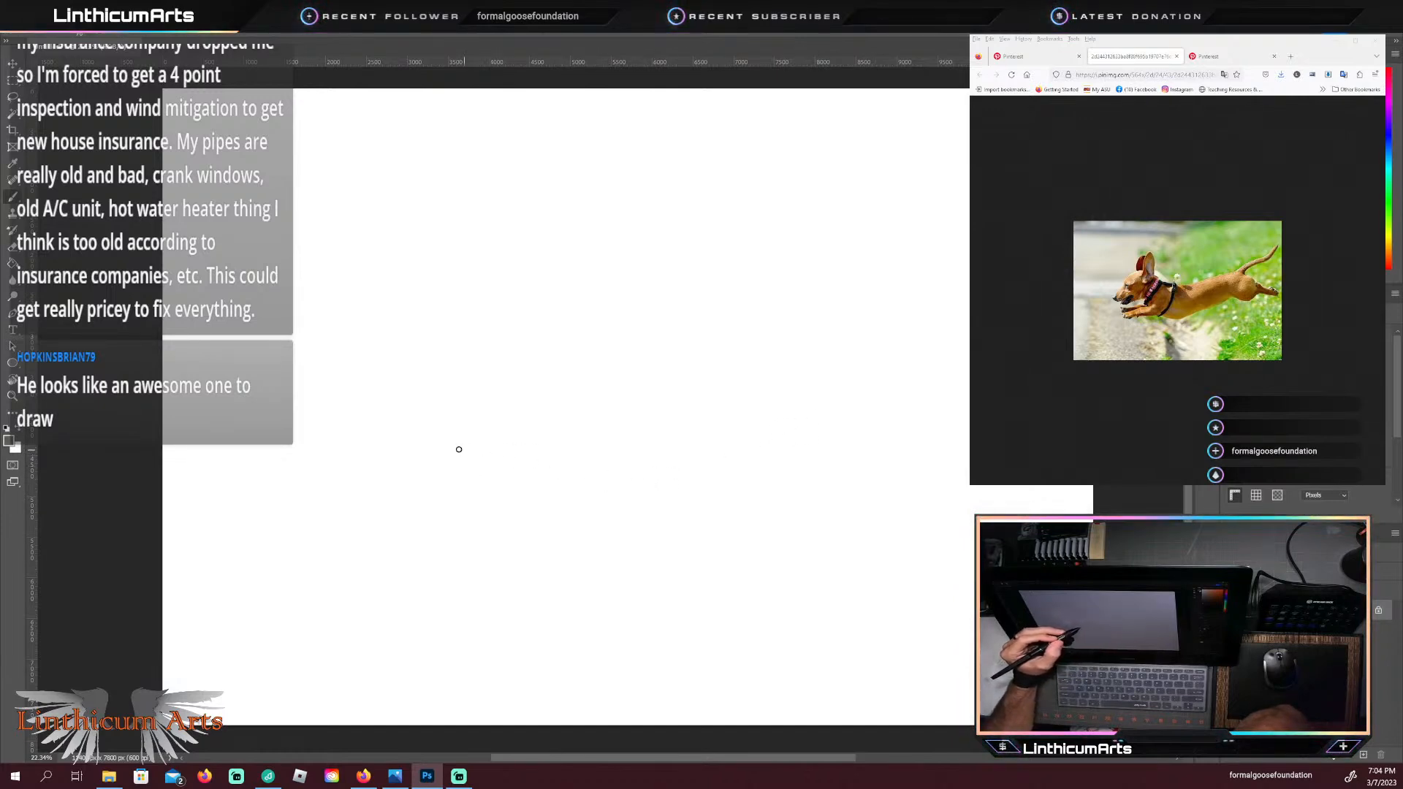
Step: Rough in the dachshund's head and front torso with a curved back line, a head circle, a neck line and a ribcage oval
mouse_move(444, 444)
mouse_down()
mouse_move(728, 462)
mouse_move(837, 428)
mouse_up()
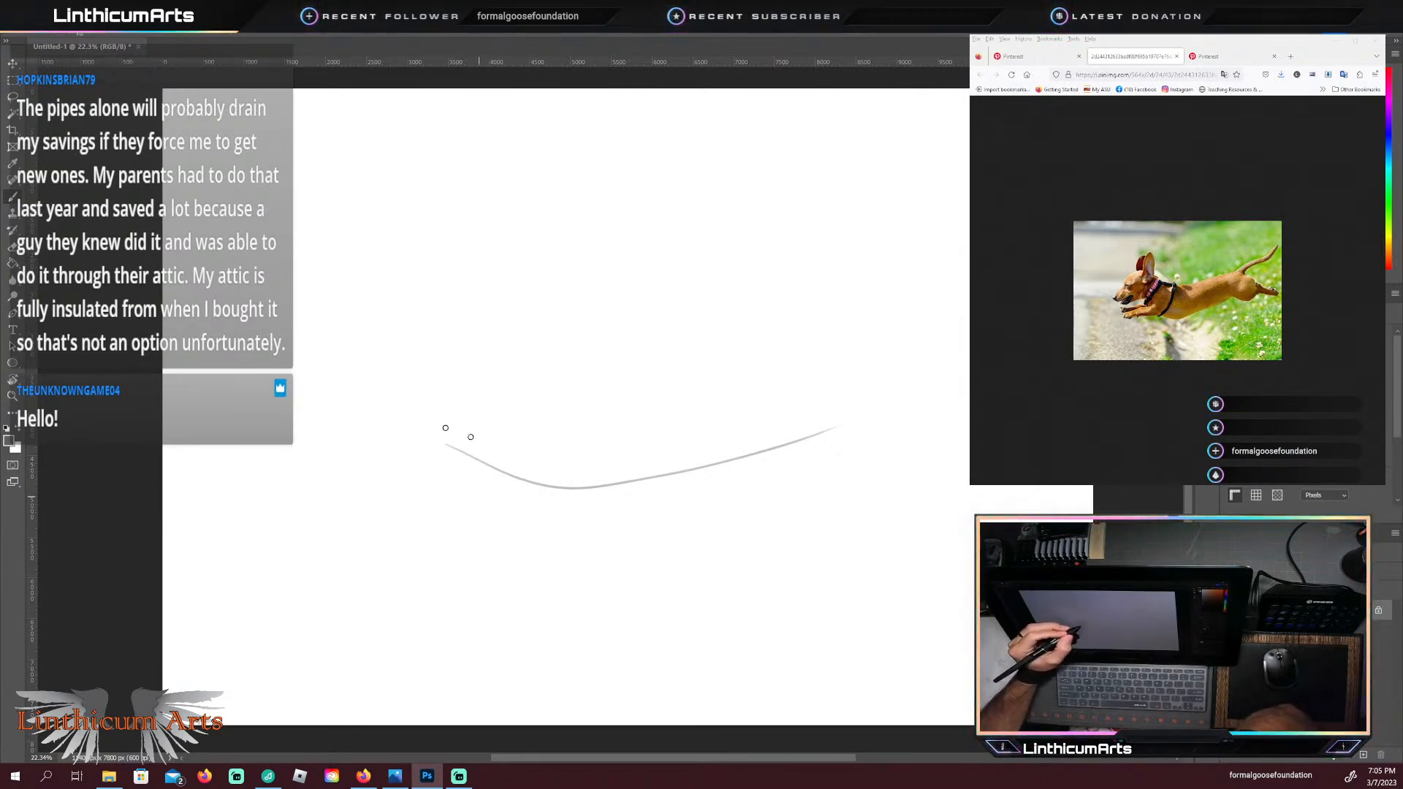
mouse_move(445, 428)
mouse_down()
mouse_move(426, 419)
mouse_move(459, 429)
mouse_up()
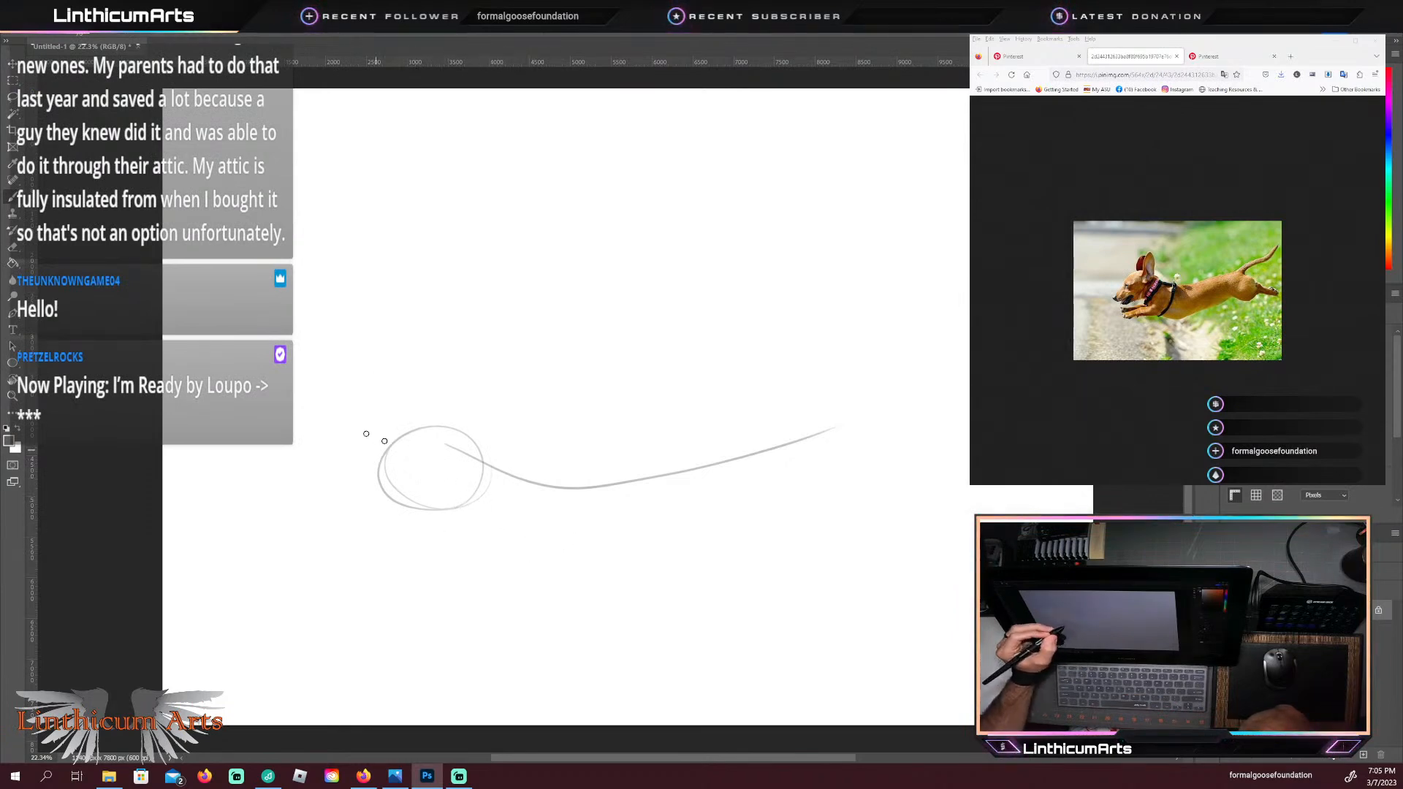
drag(470, 520, 581, 579)
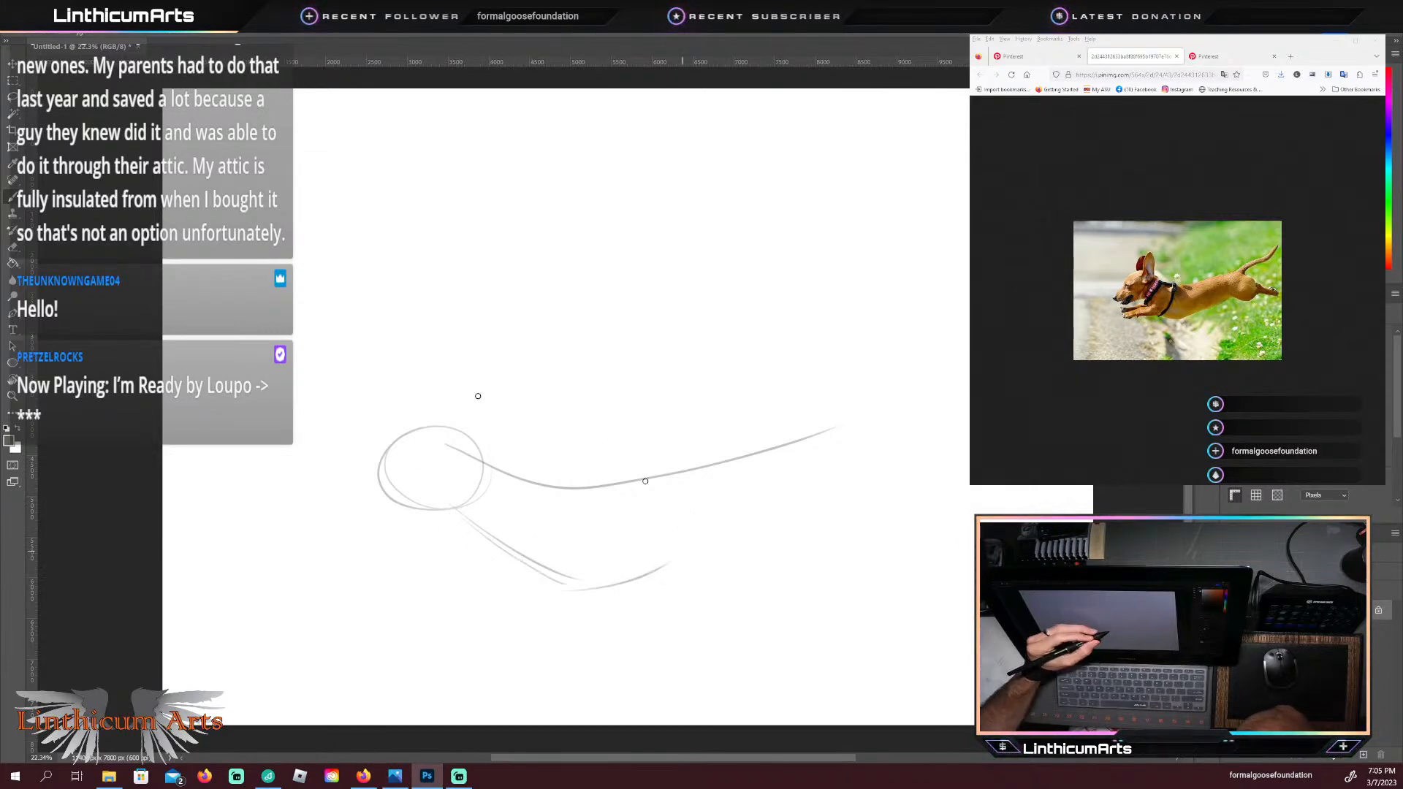
mouse_move(665, 560)
mouse_down()
mouse_move(663, 459)
mouse_move(572, 500)
mouse_move(684, 480)
mouse_move(535, 493)
mouse_move(517, 543)
mouse_up()
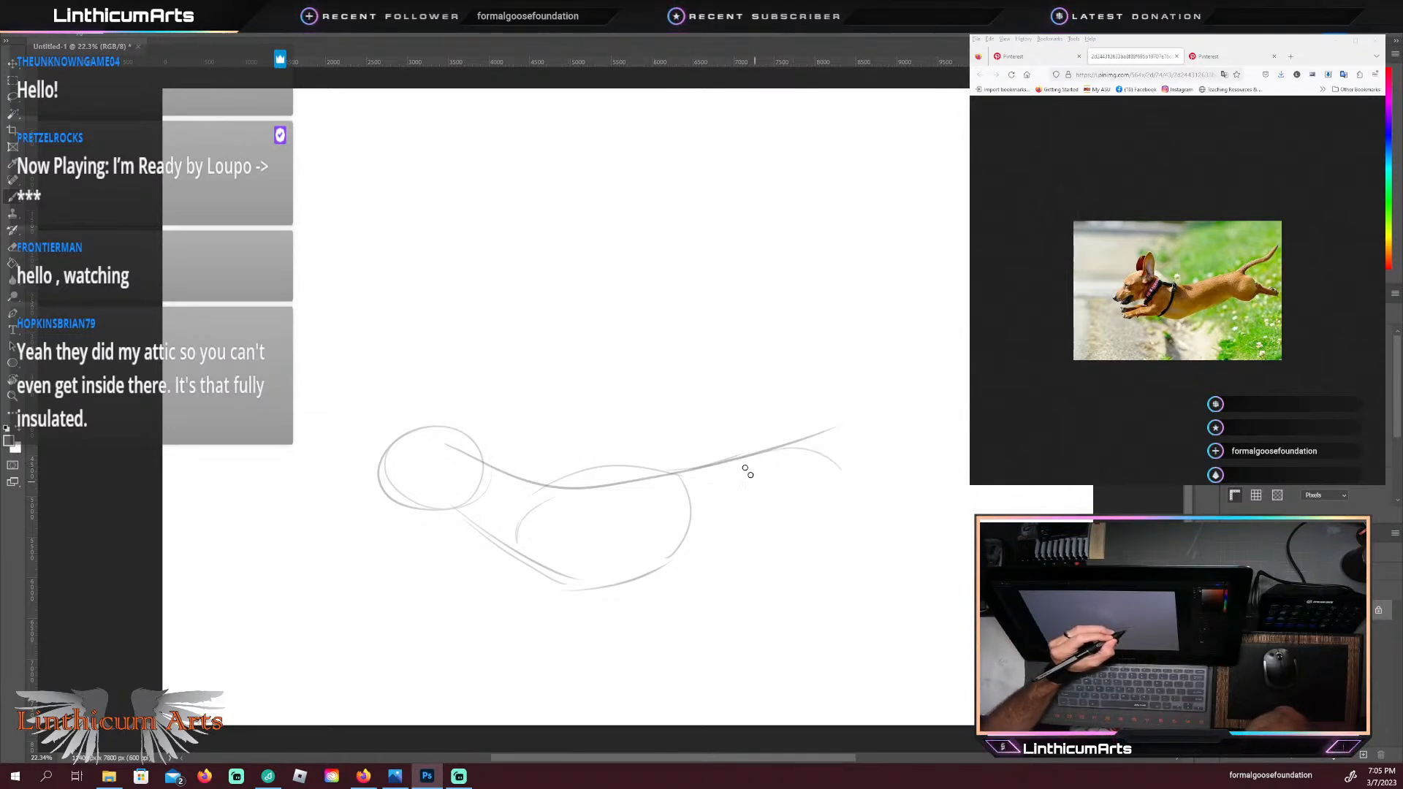
Step: Sketch the rounded hindquarters with the tail sweeping up and back and the hind leg stretched out behind
mouse_move(749, 472)
mouse_down()
mouse_move(841, 460)
mouse_move(851, 483)
mouse_up()
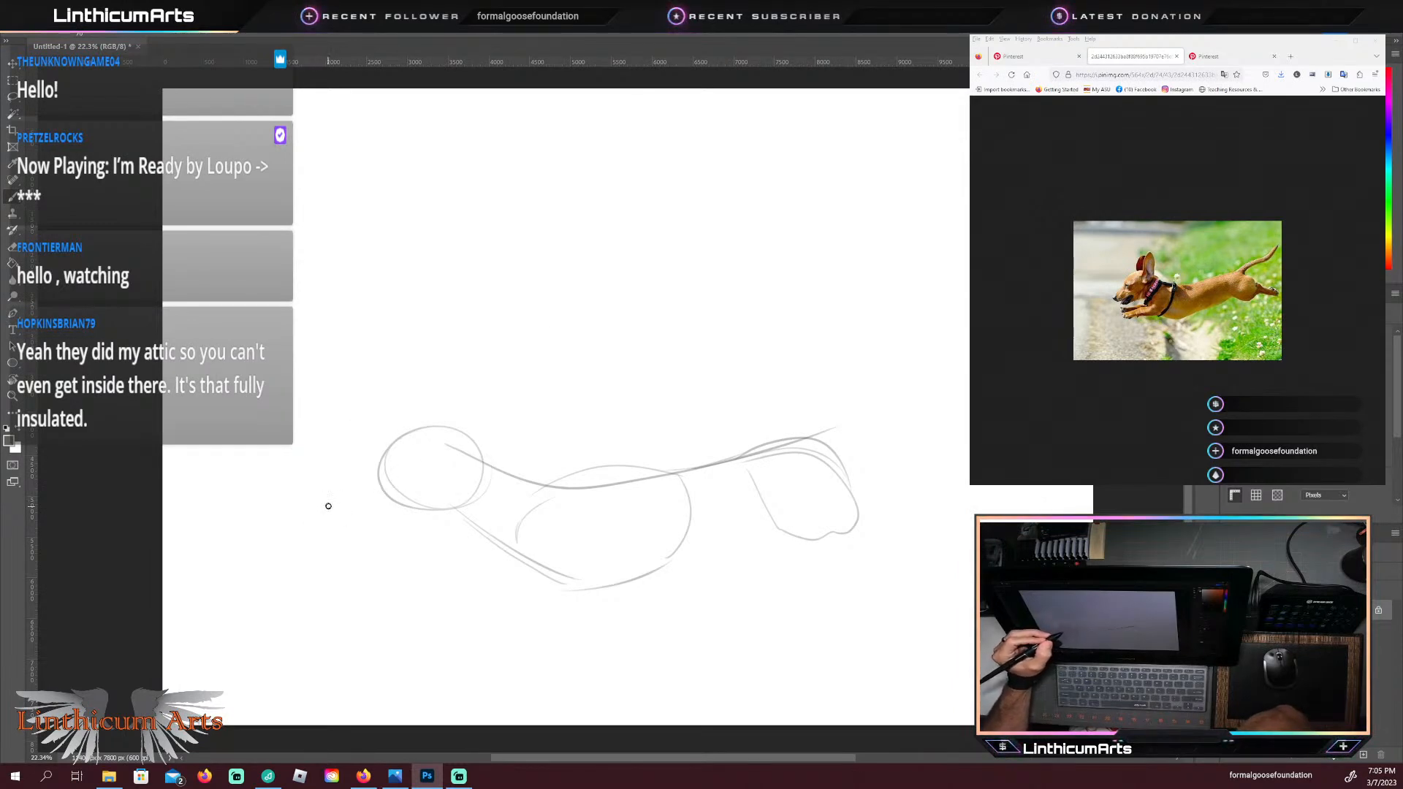
drag(782, 451, 893, 390)
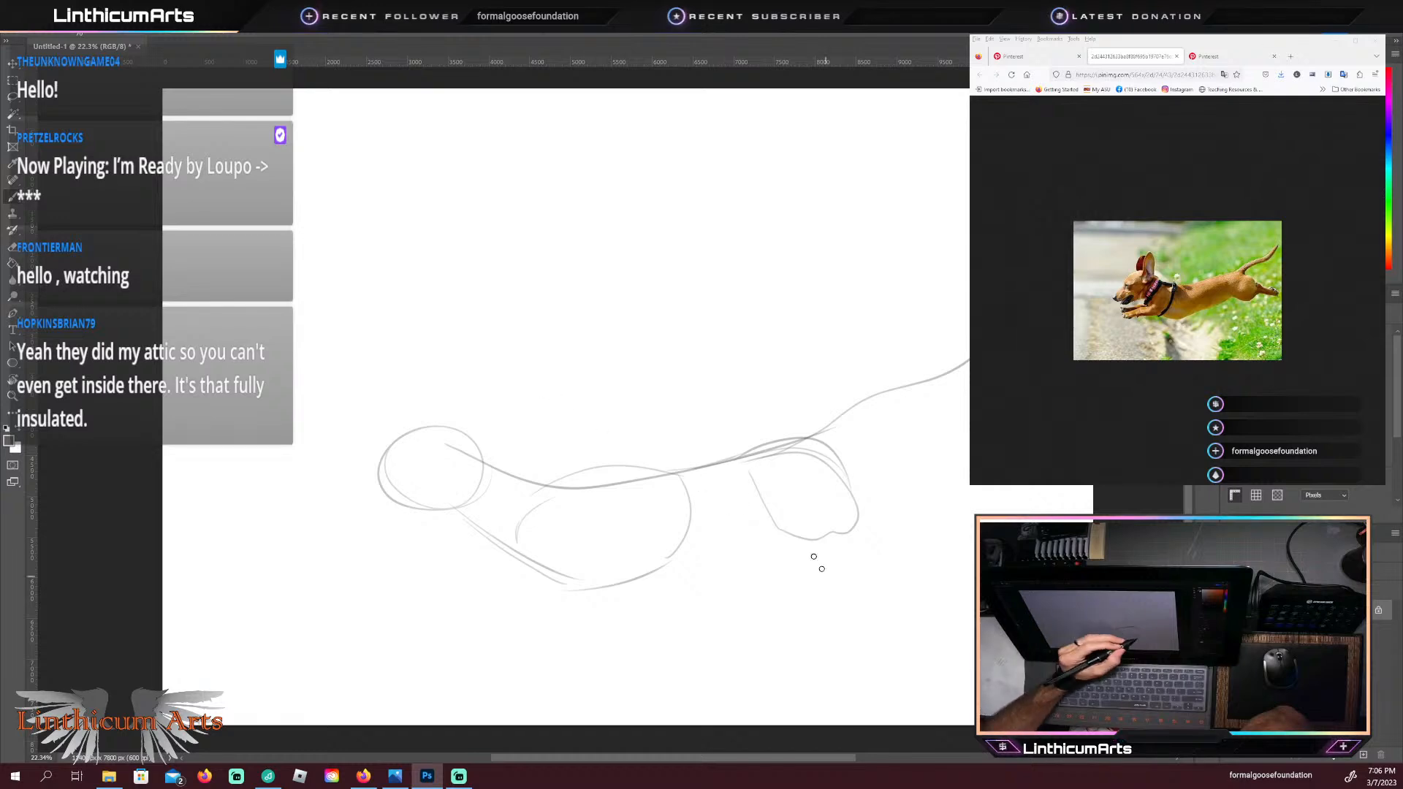
mouse_move(776, 525)
mouse_down()
mouse_move(880, 554)
mouse_move(910, 527)
mouse_move(974, 578)
mouse_move(897, 541)
mouse_up()
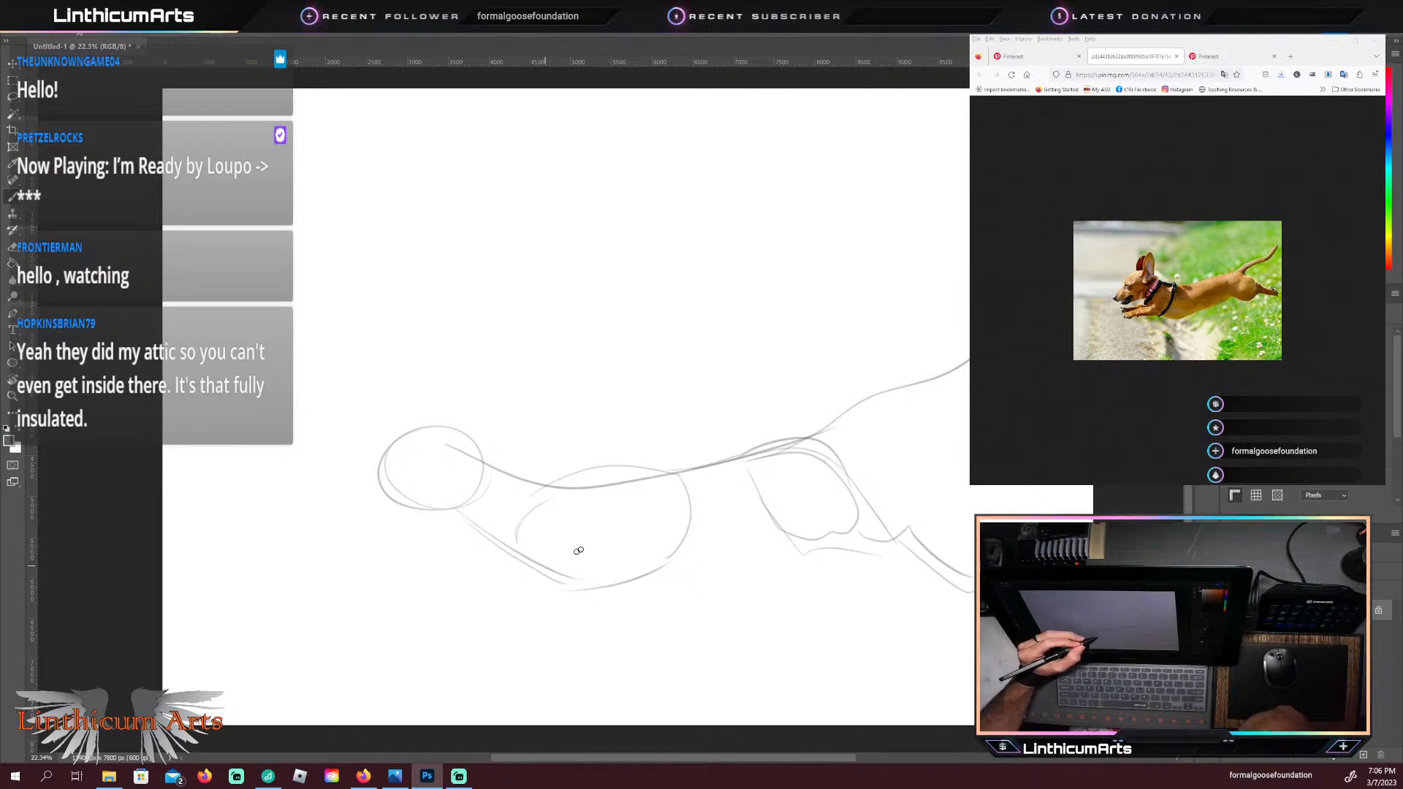
Step: Sketch the shoulder shape and both front legs reaching forward beneath the head
mouse_move(607, 539)
mouse_down()
mouse_move(528, 577)
mouse_move(460, 582)
mouse_move(533, 576)
mouse_move(598, 528)
mouse_move(493, 548)
mouse_move(480, 587)
mouse_move(494, 567)
mouse_move(513, 590)
mouse_move(403, 588)
mouse_move(363, 605)
mouse_up()
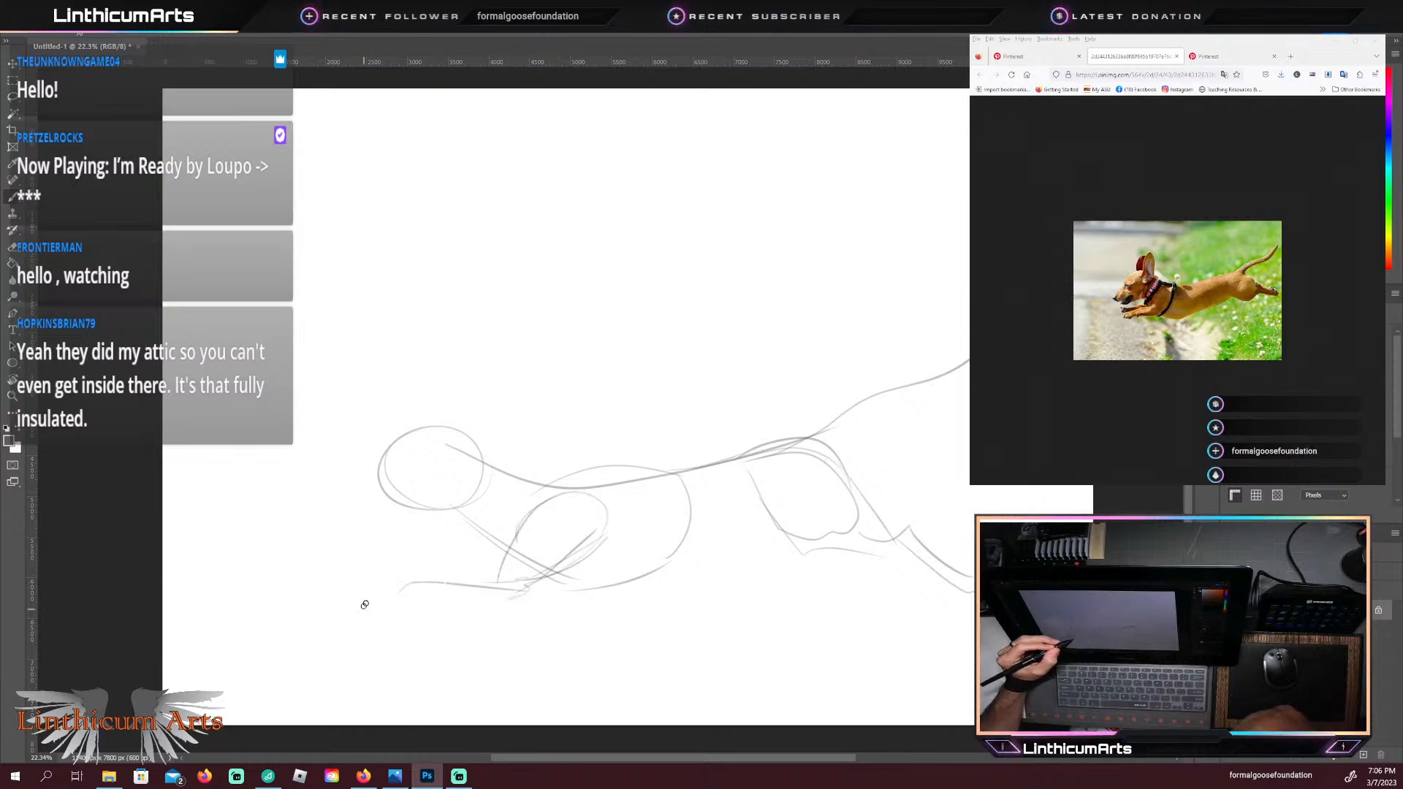
mouse_move(502, 574)
mouse_down()
mouse_move(380, 594)
mouse_move(467, 571)
mouse_up()
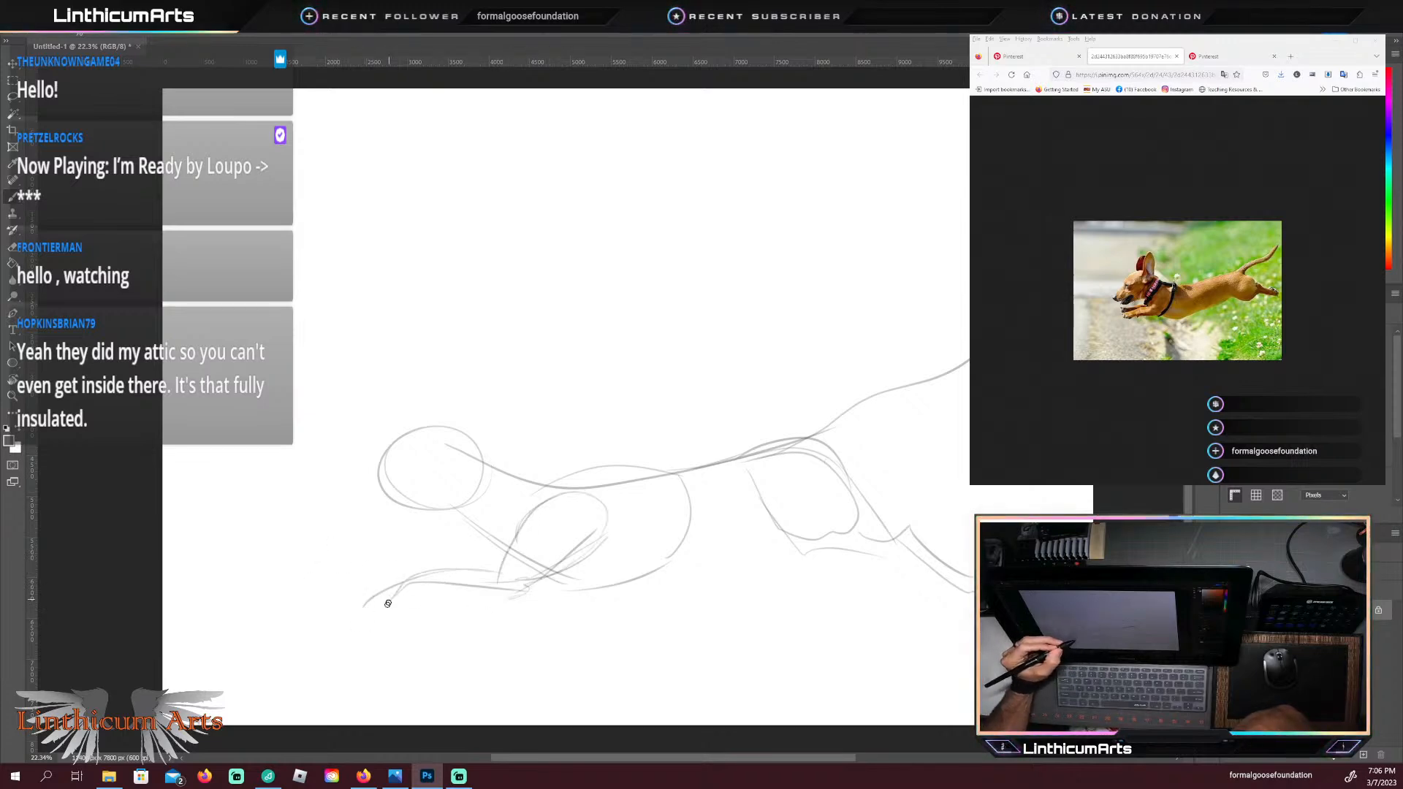
mouse_move(357, 585)
mouse_down()
mouse_move(412, 581)
mouse_move(375, 605)
mouse_move(428, 587)
mouse_move(380, 566)
mouse_move(426, 553)
mouse_move(502, 559)
mouse_up()
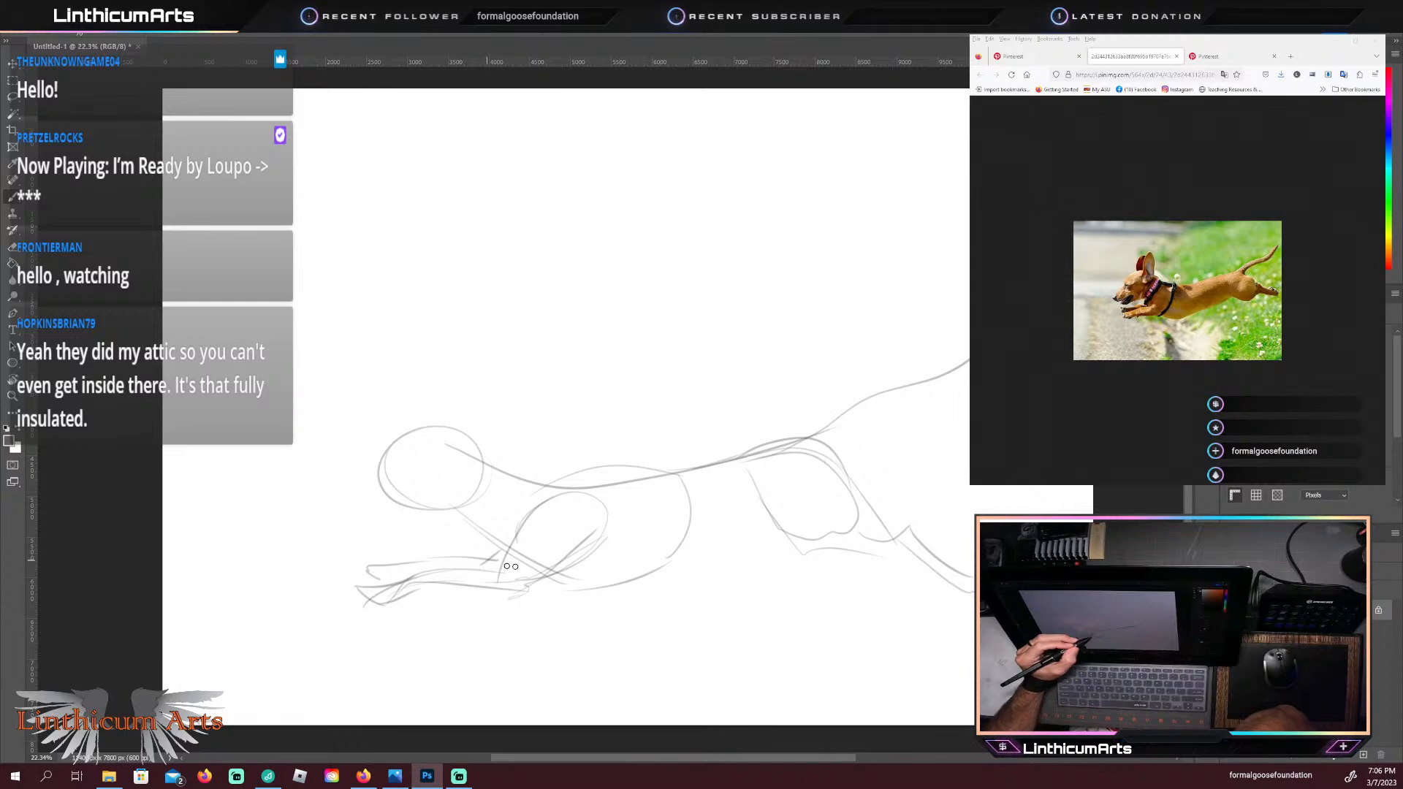
Step: Draw the belly line from the ribcage to the hindquarters and add the lower edge of the tail
drag(658, 572, 793, 540)
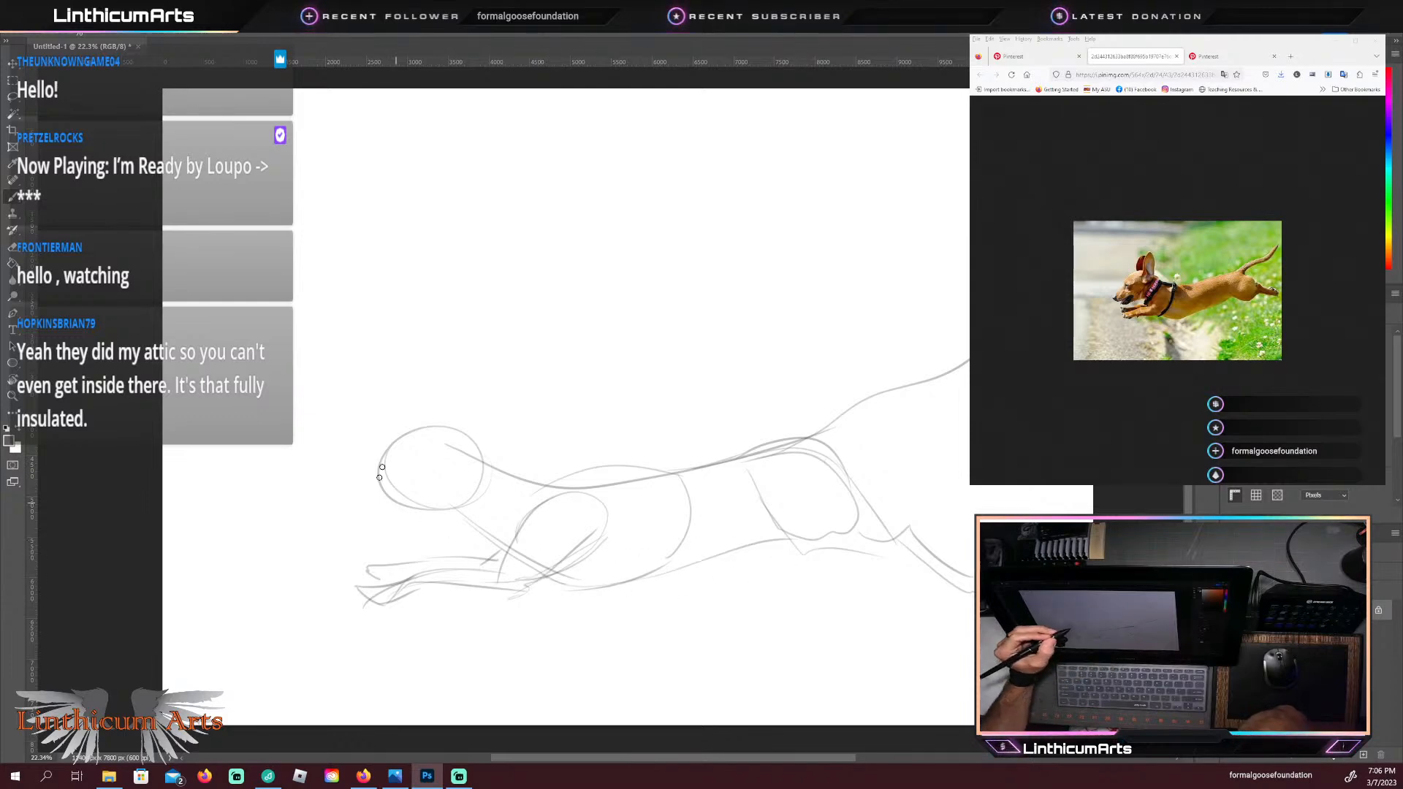
drag(906, 407, 840, 448)
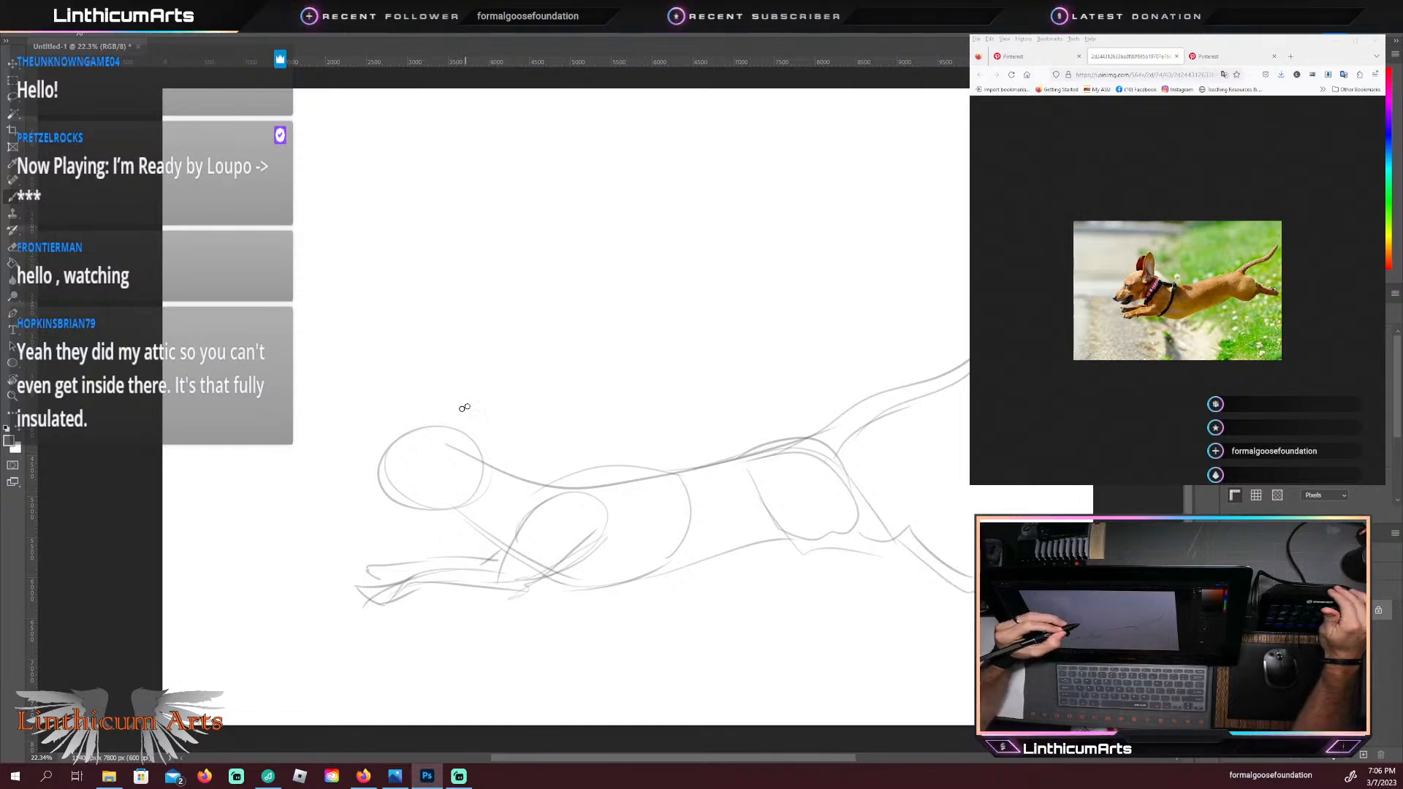
Step: Sketch the raised ears on top of the head and the pointed muzzle with its jaw line
drag(431, 440, 472, 377)
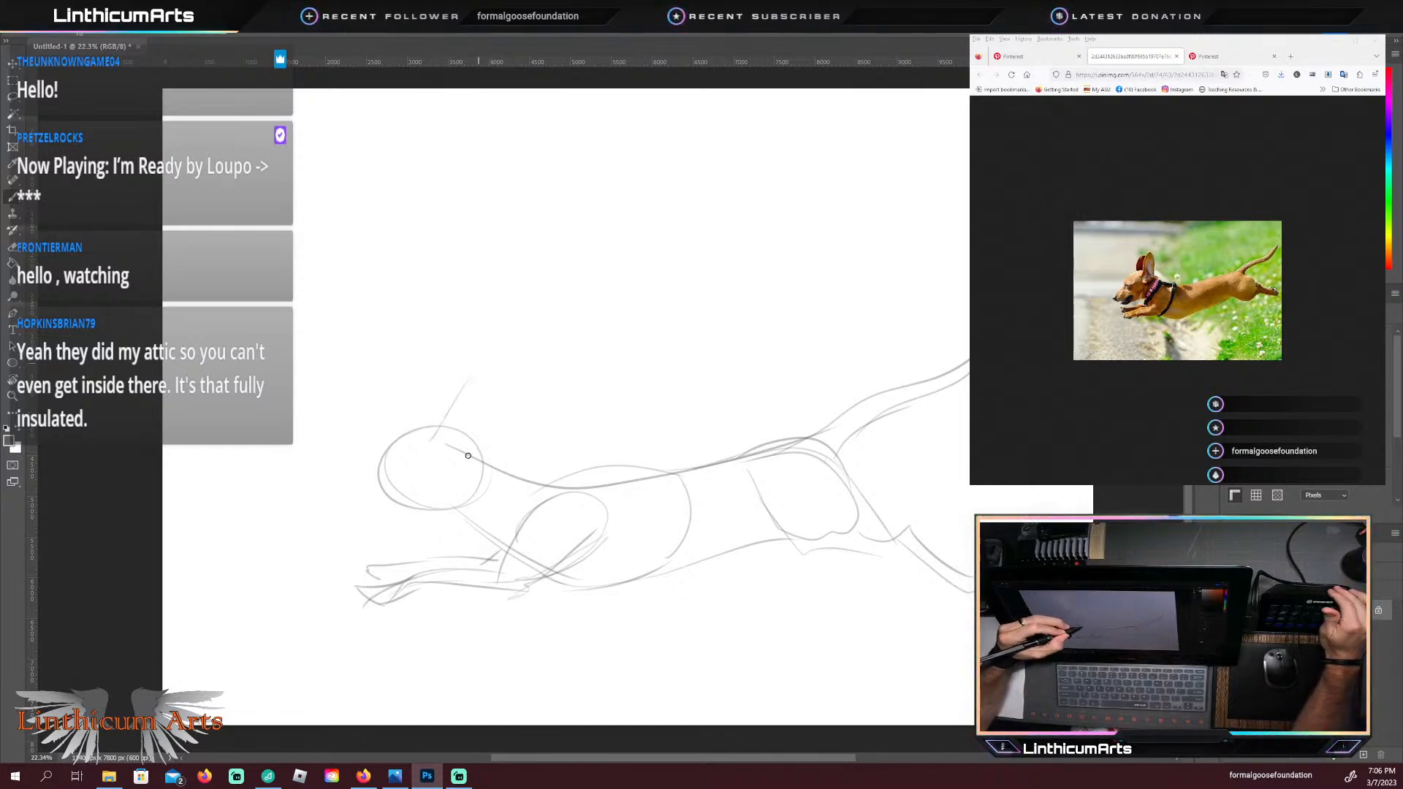
mouse_move(469, 454)
mouse_down()
mouse_move(479, 387)
mouse_move(449, 378)
mouse_up()
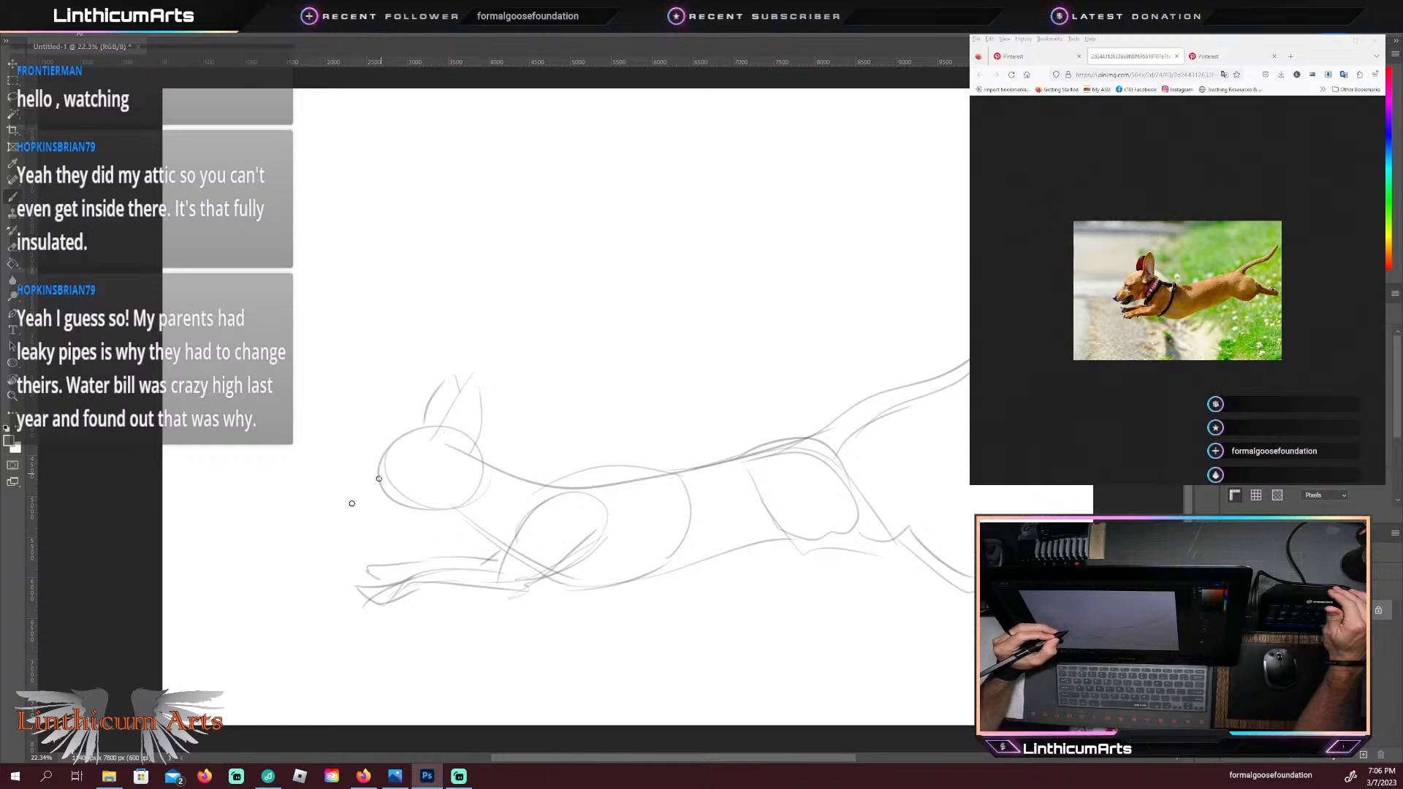
drag(377, 482, 347, 524)
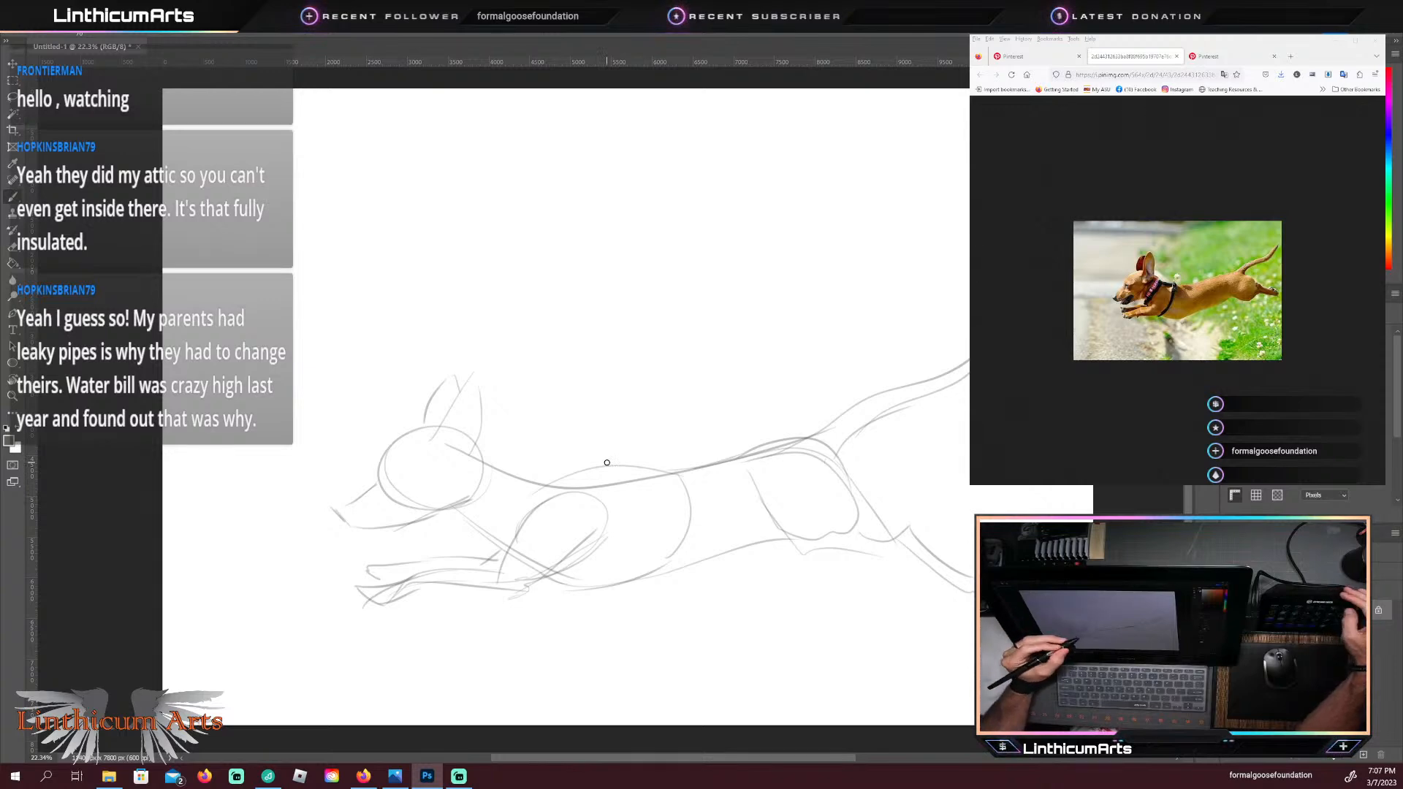
Step: Select the entire dog sketch with a loose freehand Lasso outline
key(l)
mouse_move(429, 328)
mouse_down()
mouse_move(272, 537)
mouse_move(468, 672)
mouse_move(960, 672)
mouse_move(1049, 490)
mouse_move(575, 326)
mouse_move(404, 350)
mouse_up()
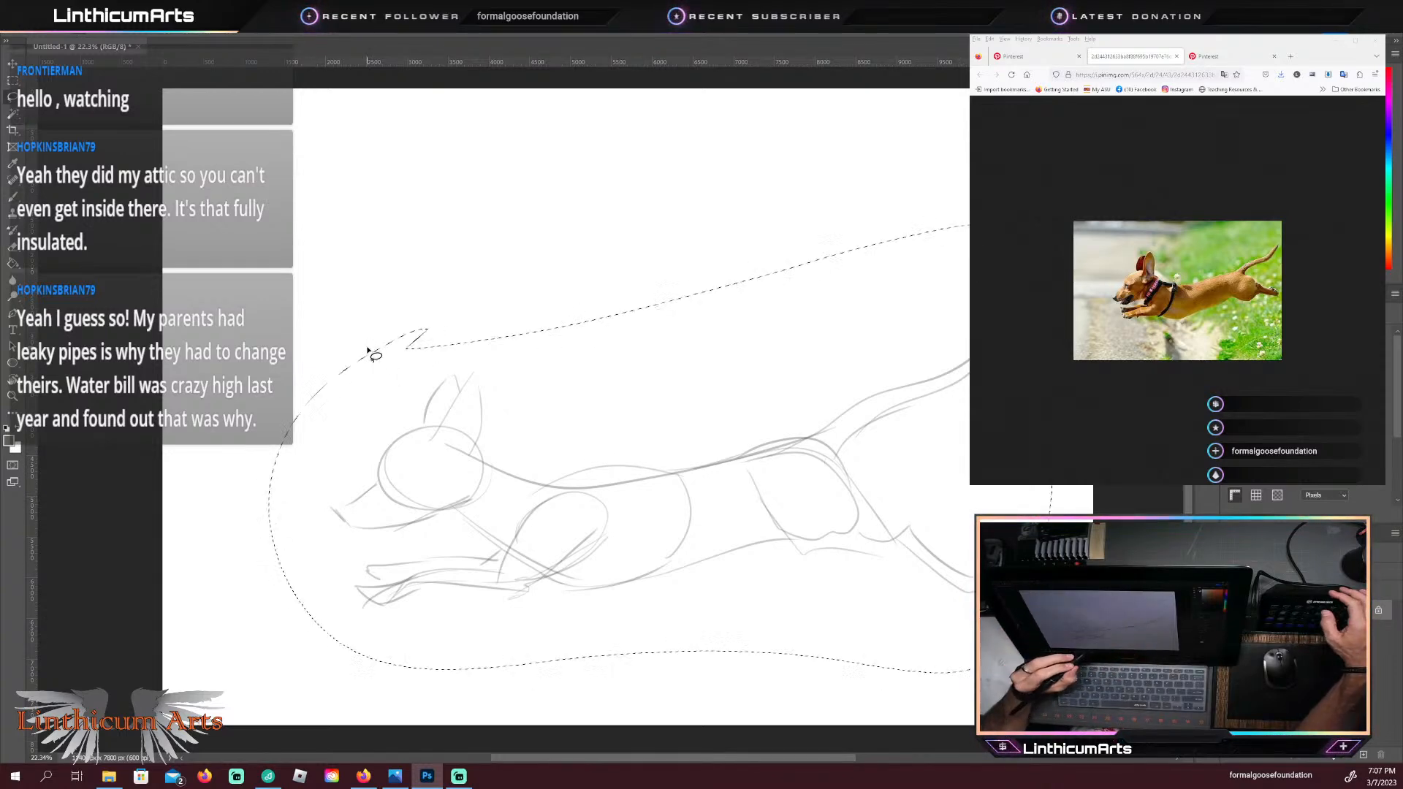
right_click(615, 423)
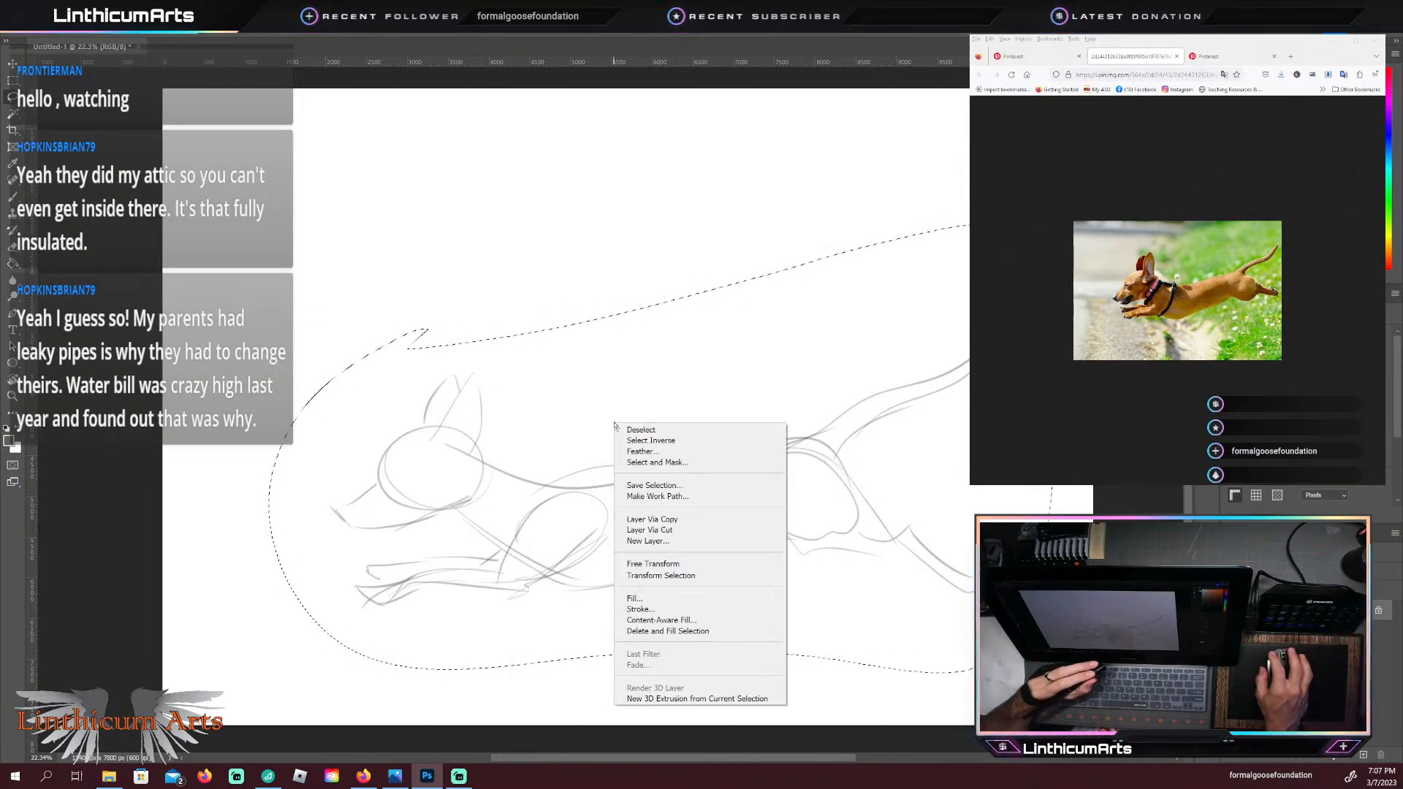
click(648, 519)
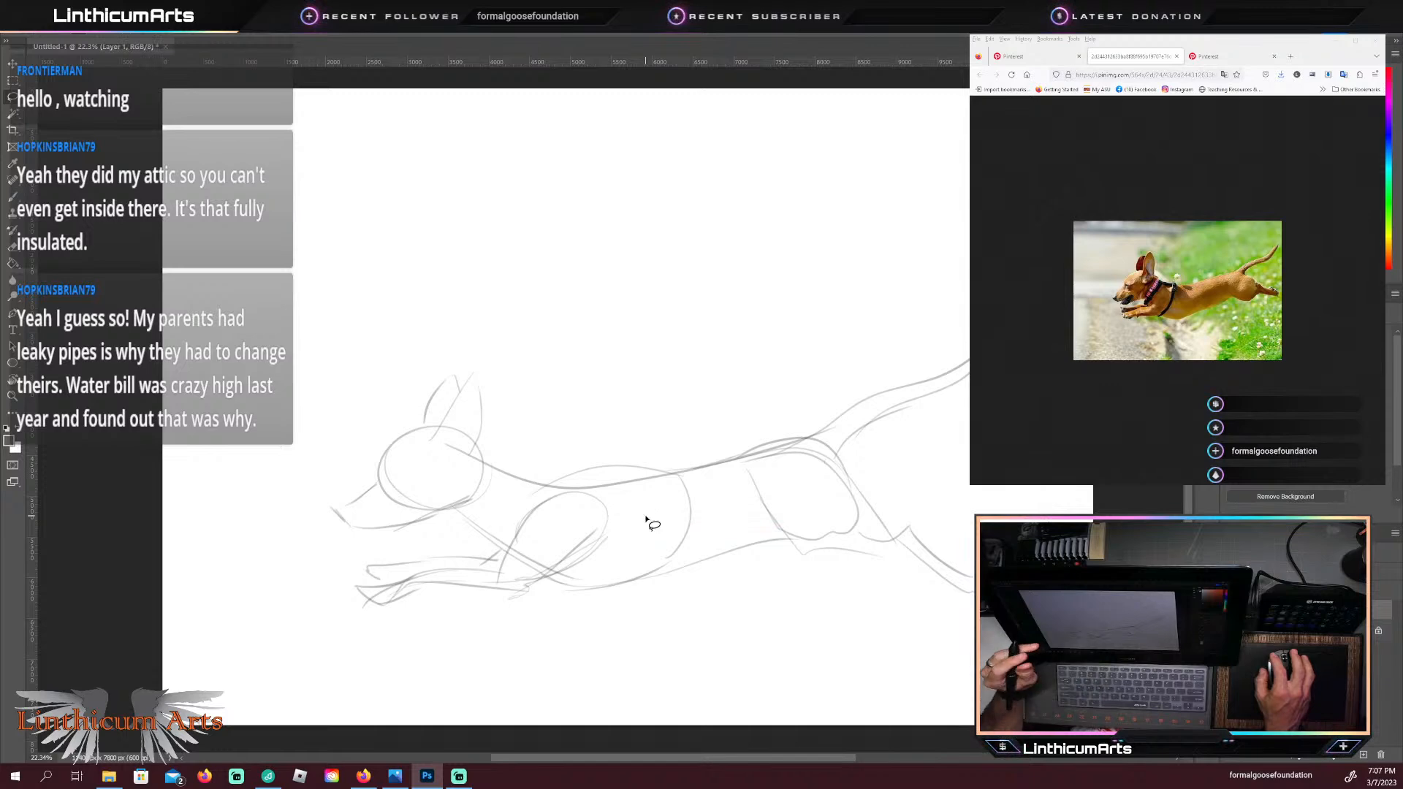
key(ctrl+z)
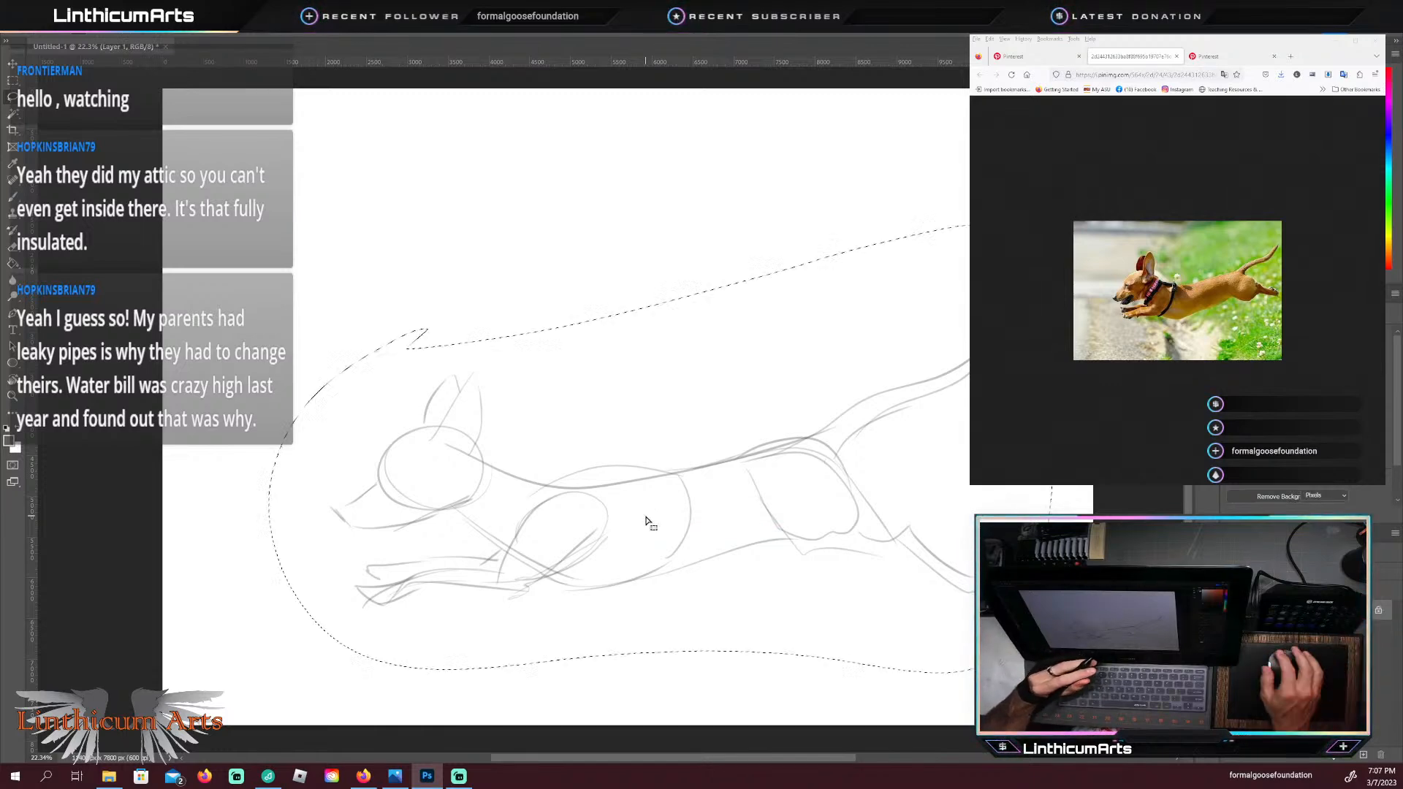
Step: Cut the selected dog sketch onto a new layer with Layer Via Cut
right_click(647, 516)
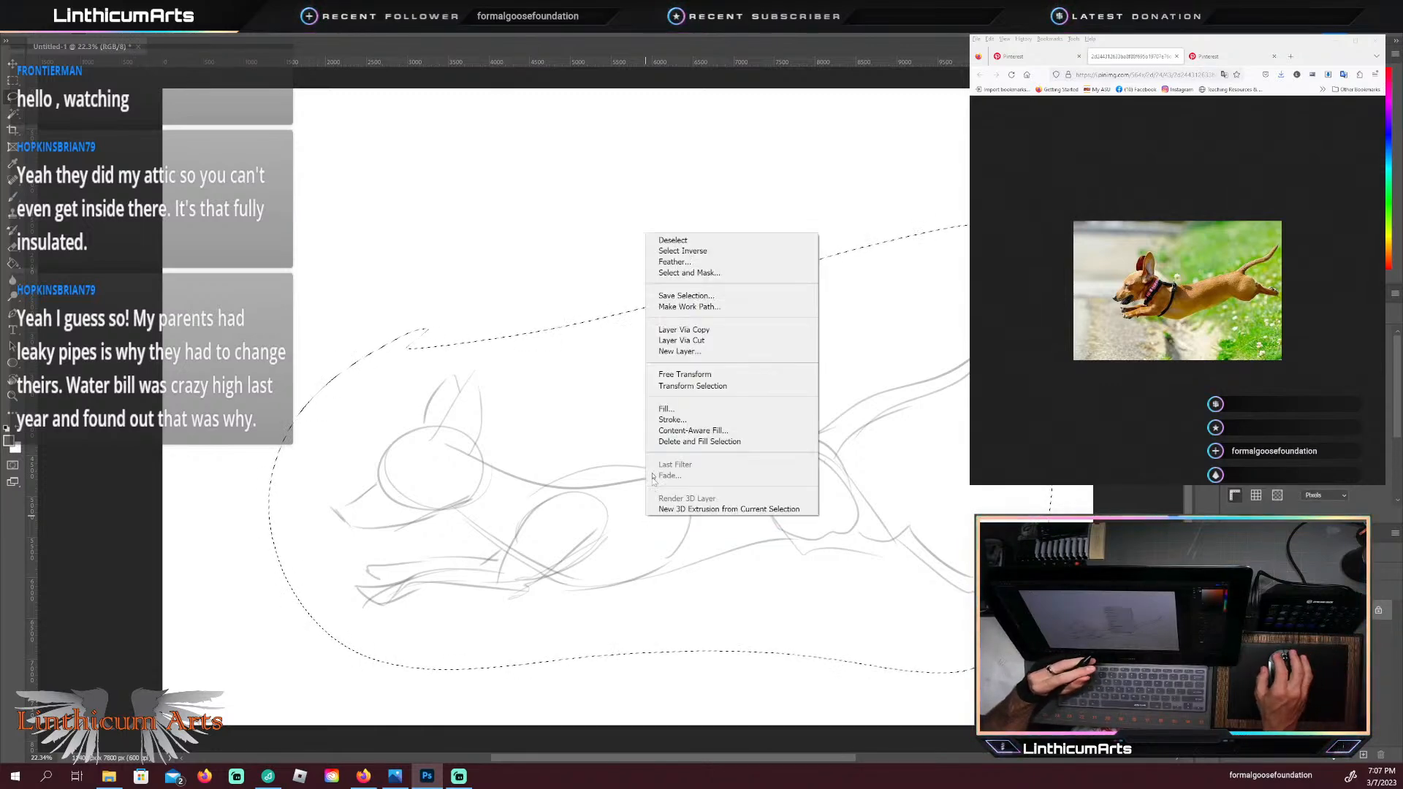
click(668, 341)
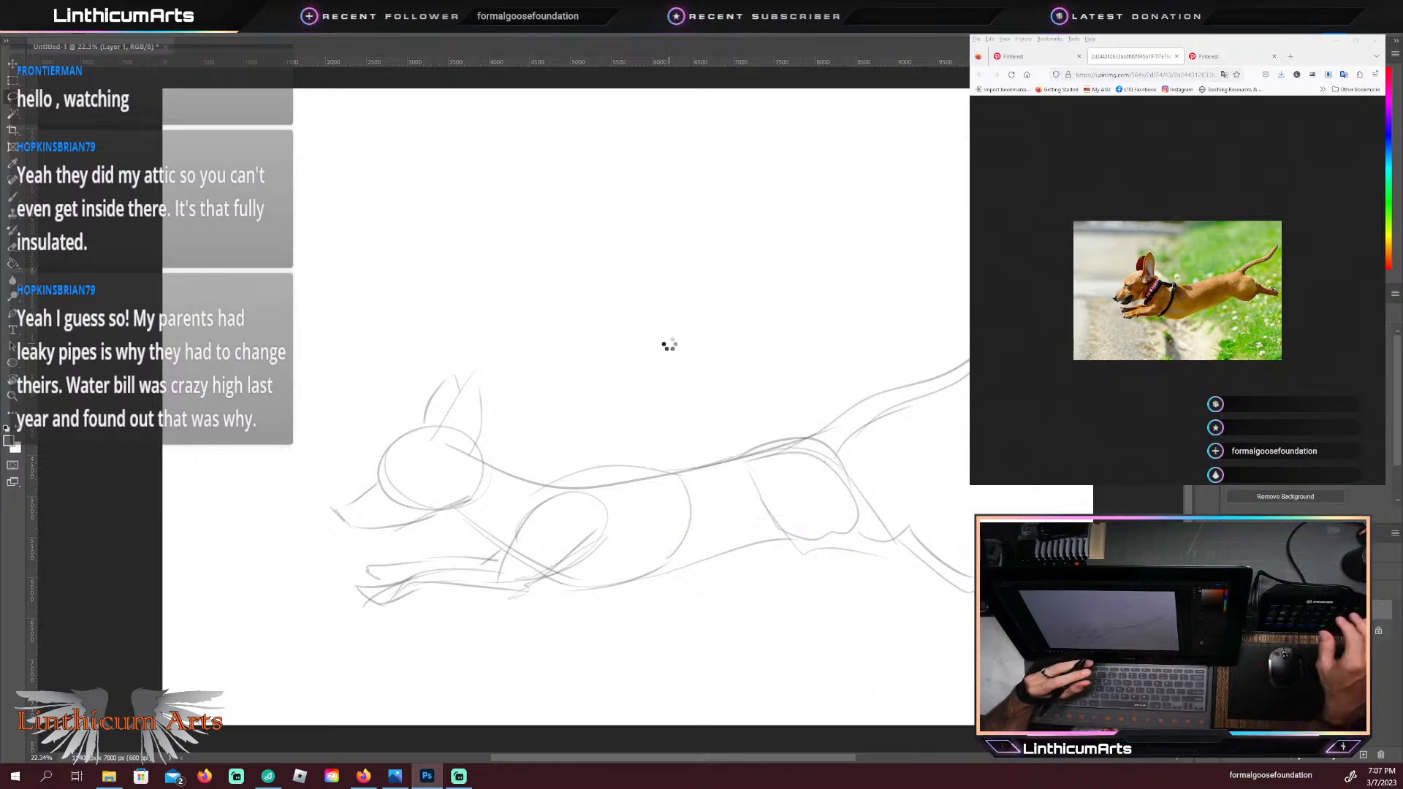
Step: Add the eye, nose and open lower jaw to the dog's head with the Brush, and firm up the throat line down to the chest
key(b)
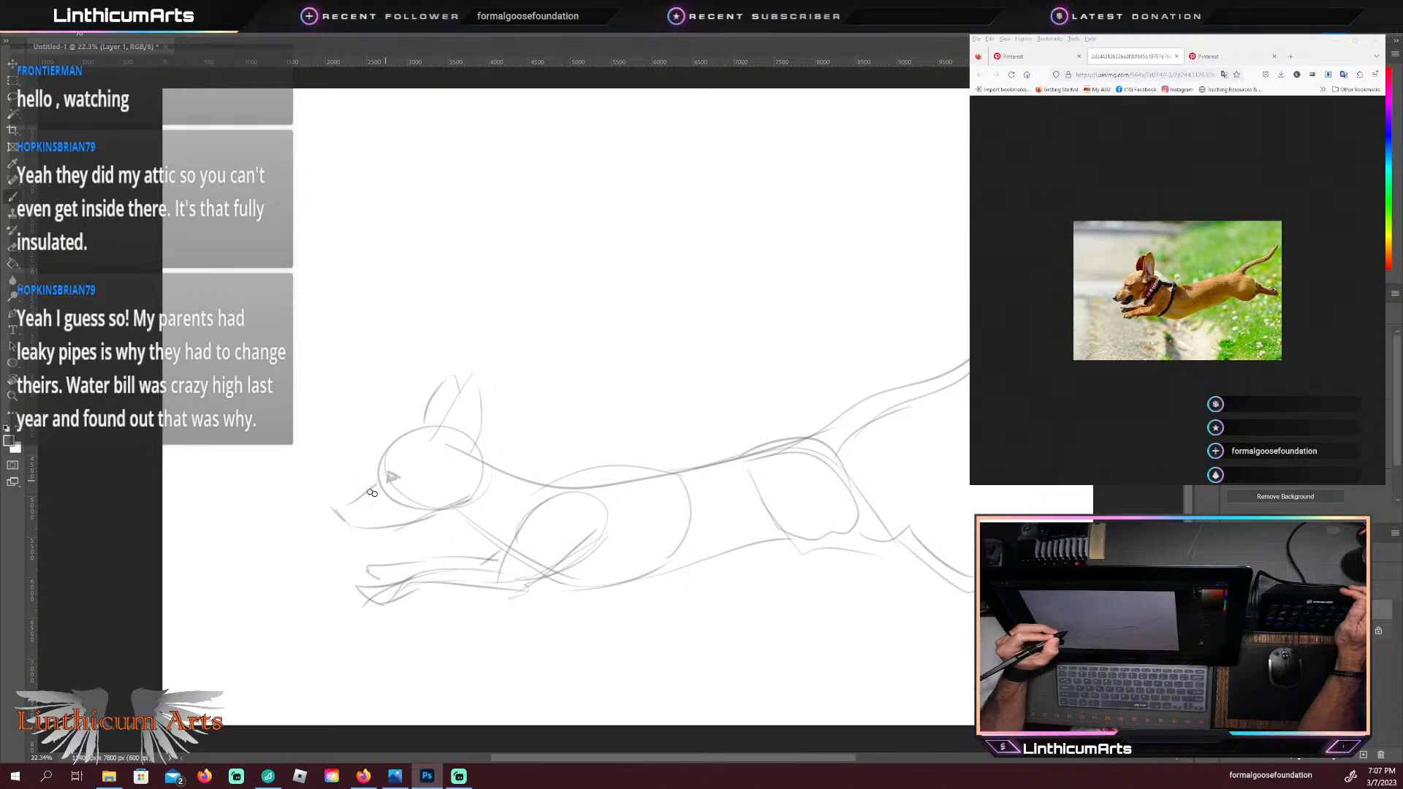
mouse_move(332, 508)
mouse_down()
mouse_move(348, 506)
mouse_move(334, 512)
mouse_up()
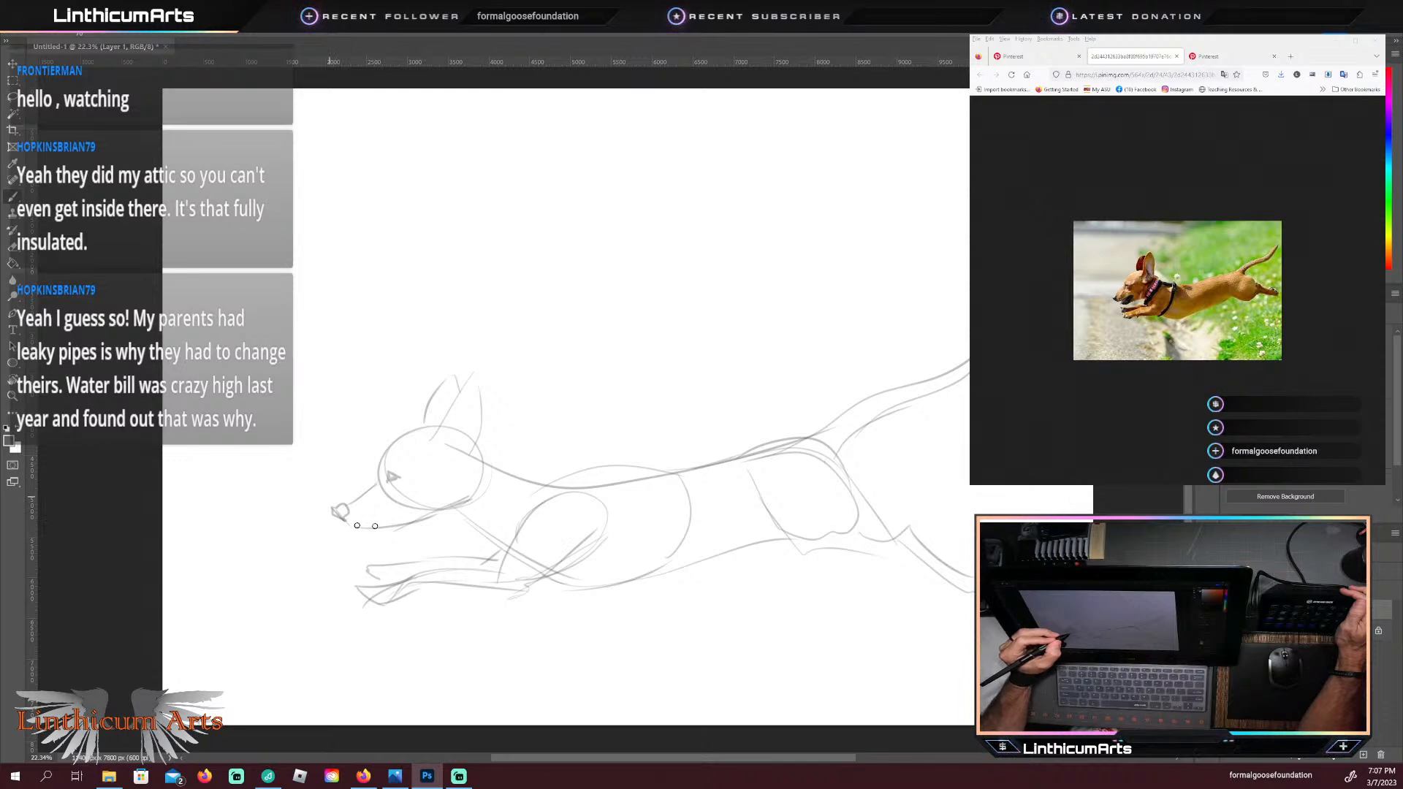
drag(394, 537, 423, 511)
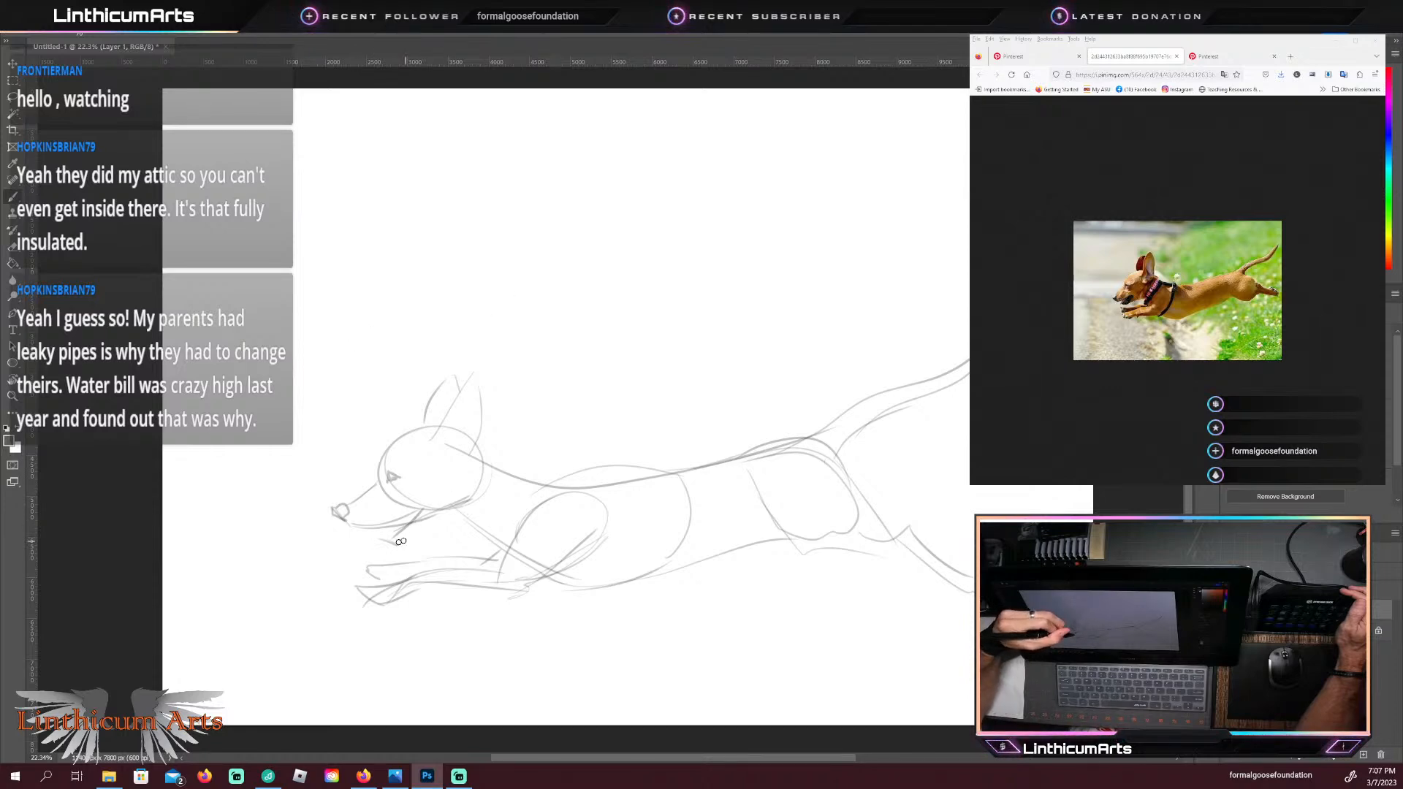
drag(397, 544, 463, 512)
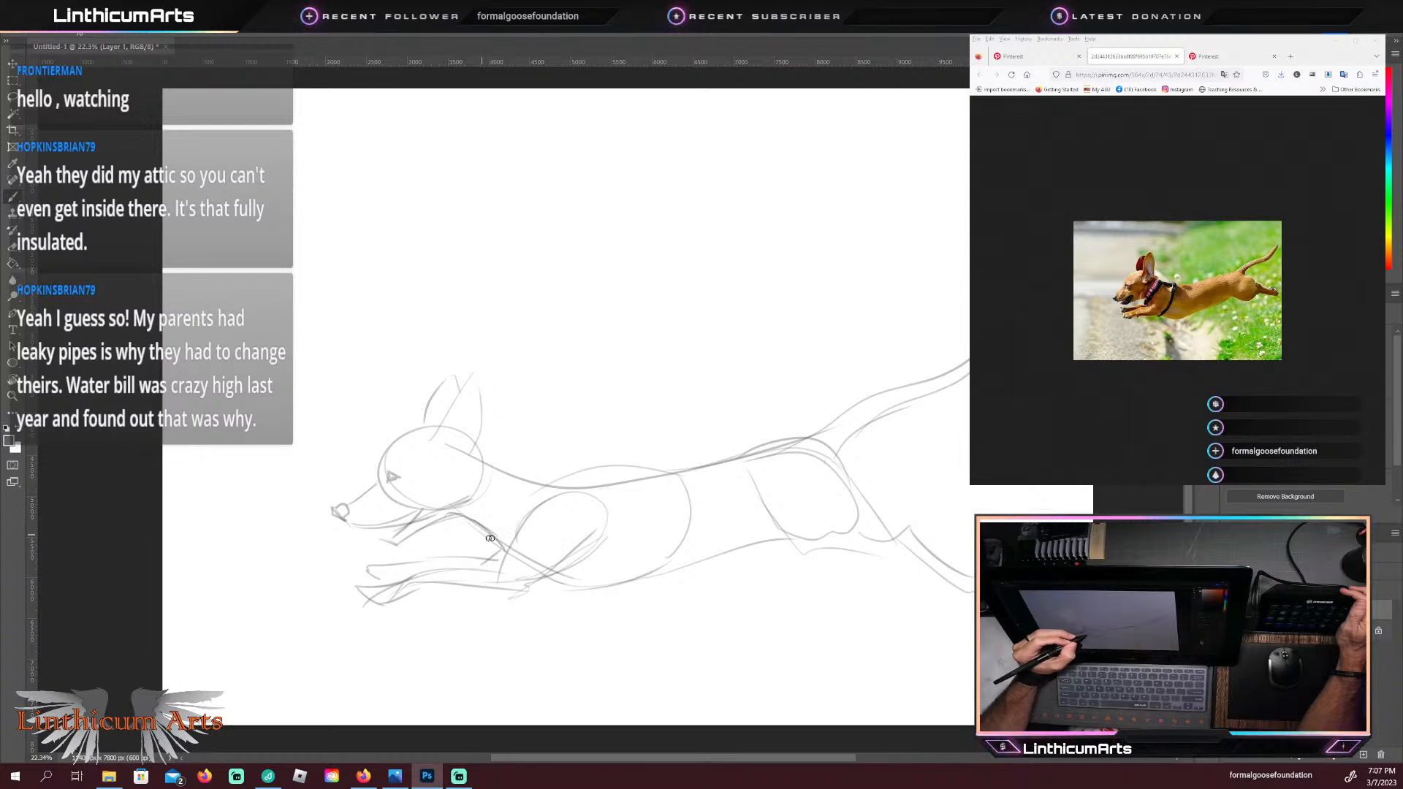
Step: Sketch a saddle on the dog's back with a horn and raised rear edge, plus chest, girth and rear straps around the body
drag(486, 534, 565, 476)
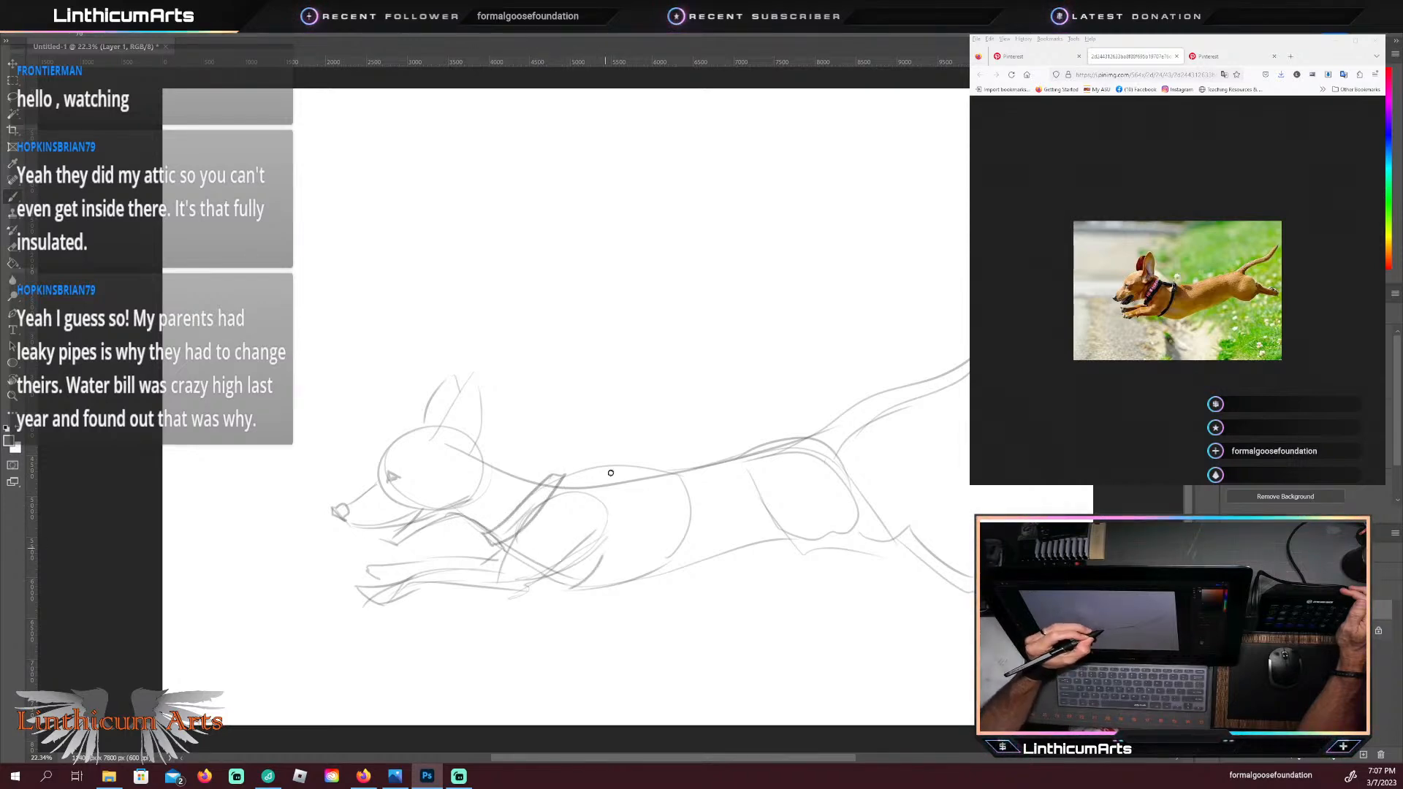
mouse_move(610, 584)
mouse_down()
mouse_move(620, 480)
mouse_move(597, 495)
mouse_move(673, 508)
mouse_move(729, 455)
mouse_up()
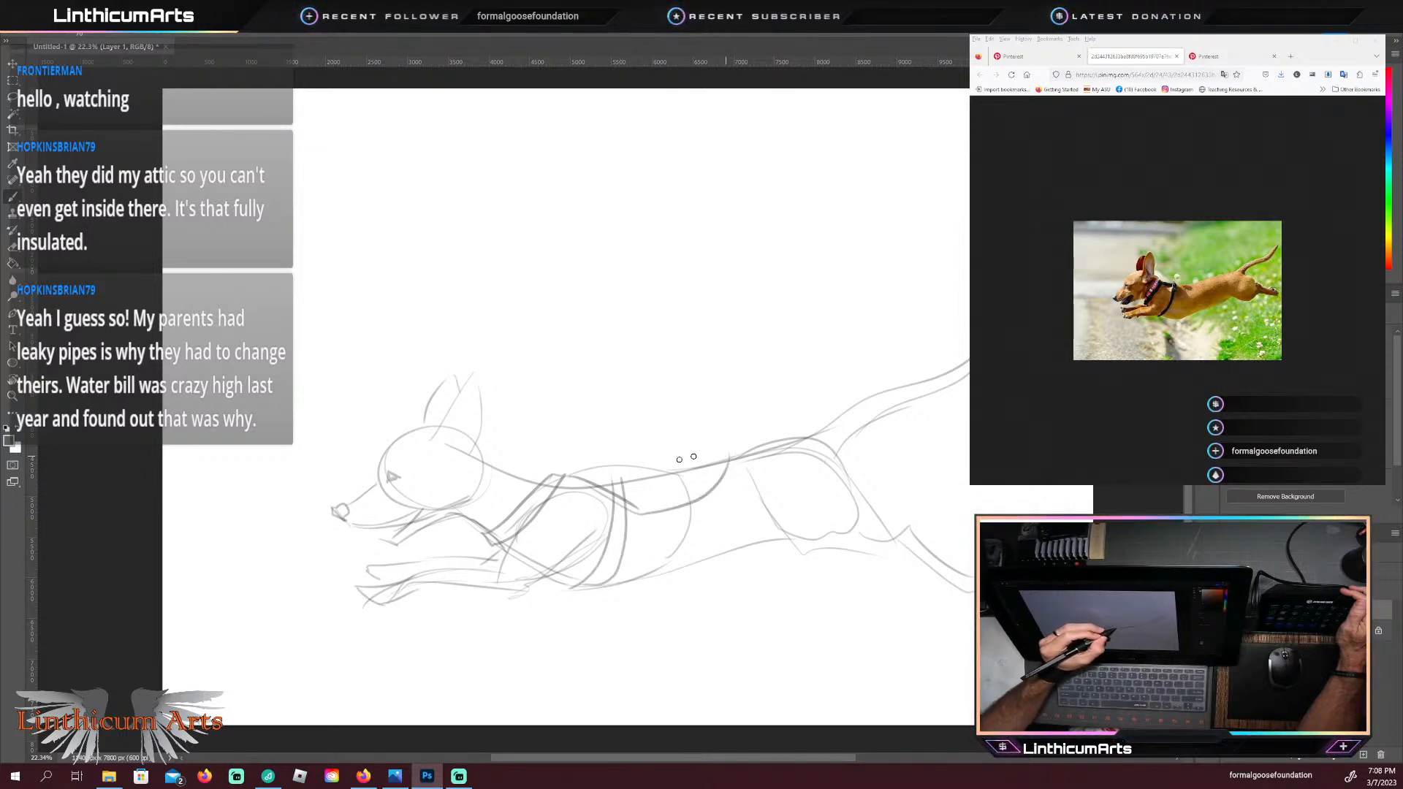
mouse_move(586, 454)
mouse_down()
mouse_move(632, 488)
mouse_move(670, 490)
mouse_move(731, 438)
mouse_up()
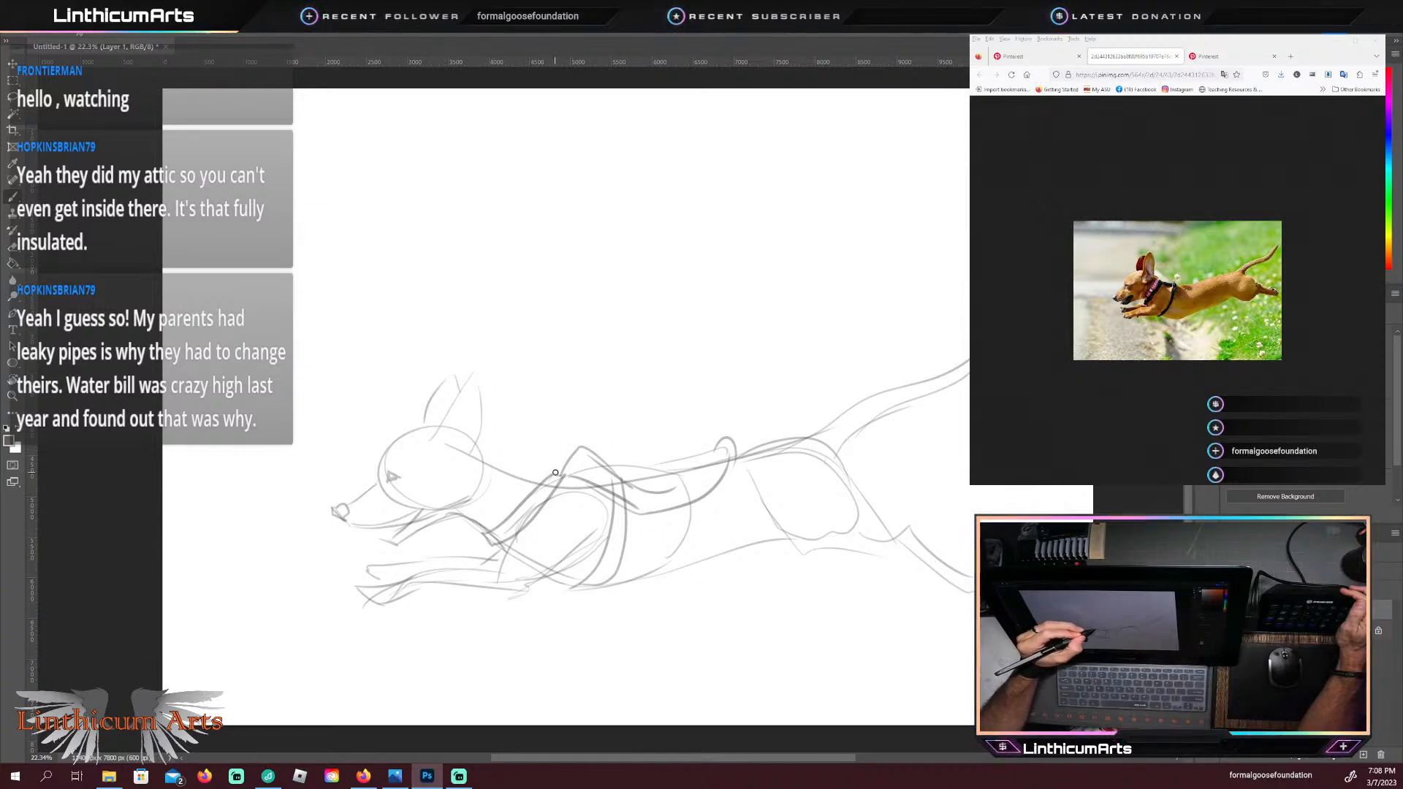
mouse_move(567, 464)
mouse_down()
mouse_move(559, 440)
mouse_move(546, 456)
mouse_up()
drag(730, 457, 703, 504)
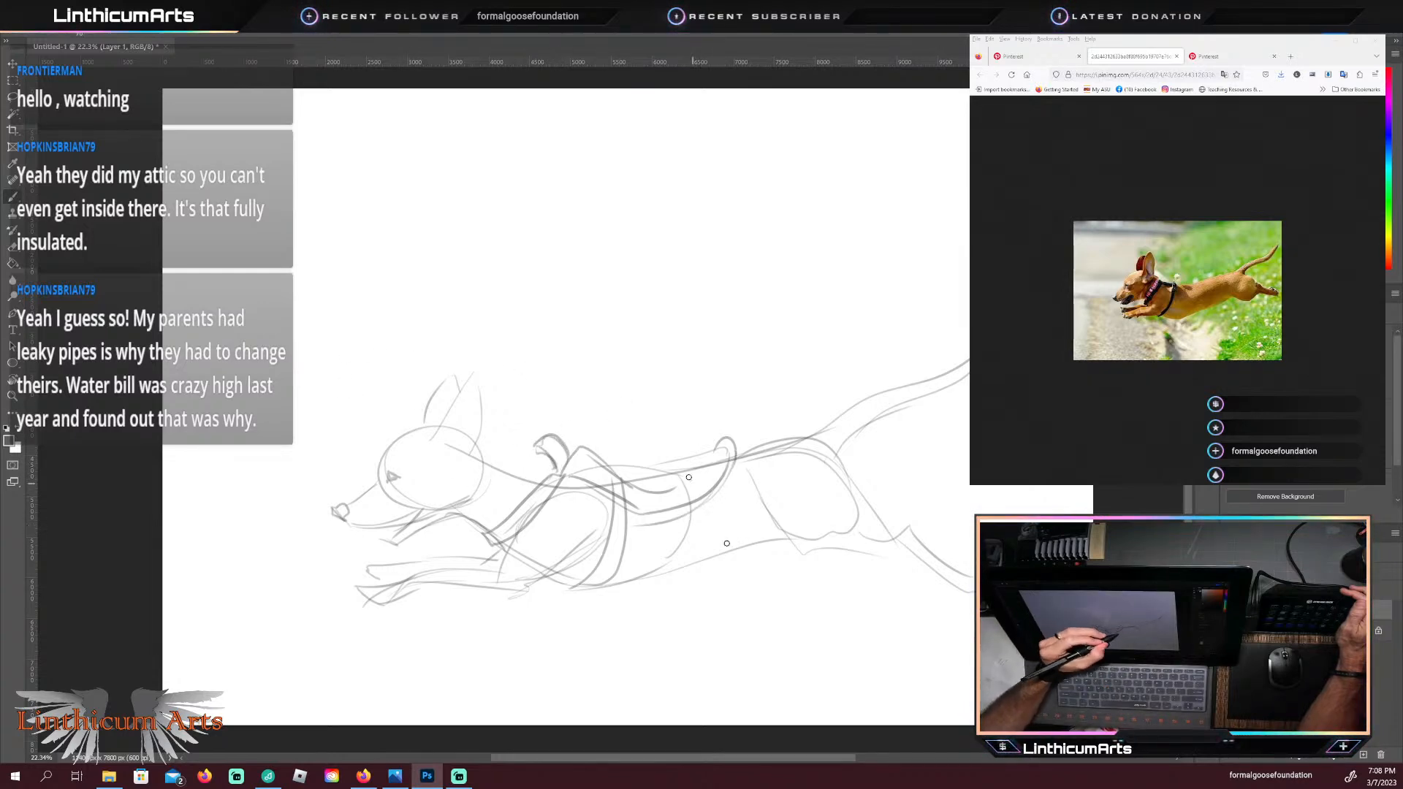
mouse_move(701, 503)
mouse_down()
mouse_move(741, 548)
mouse_move(757, 544)
mouse_up()
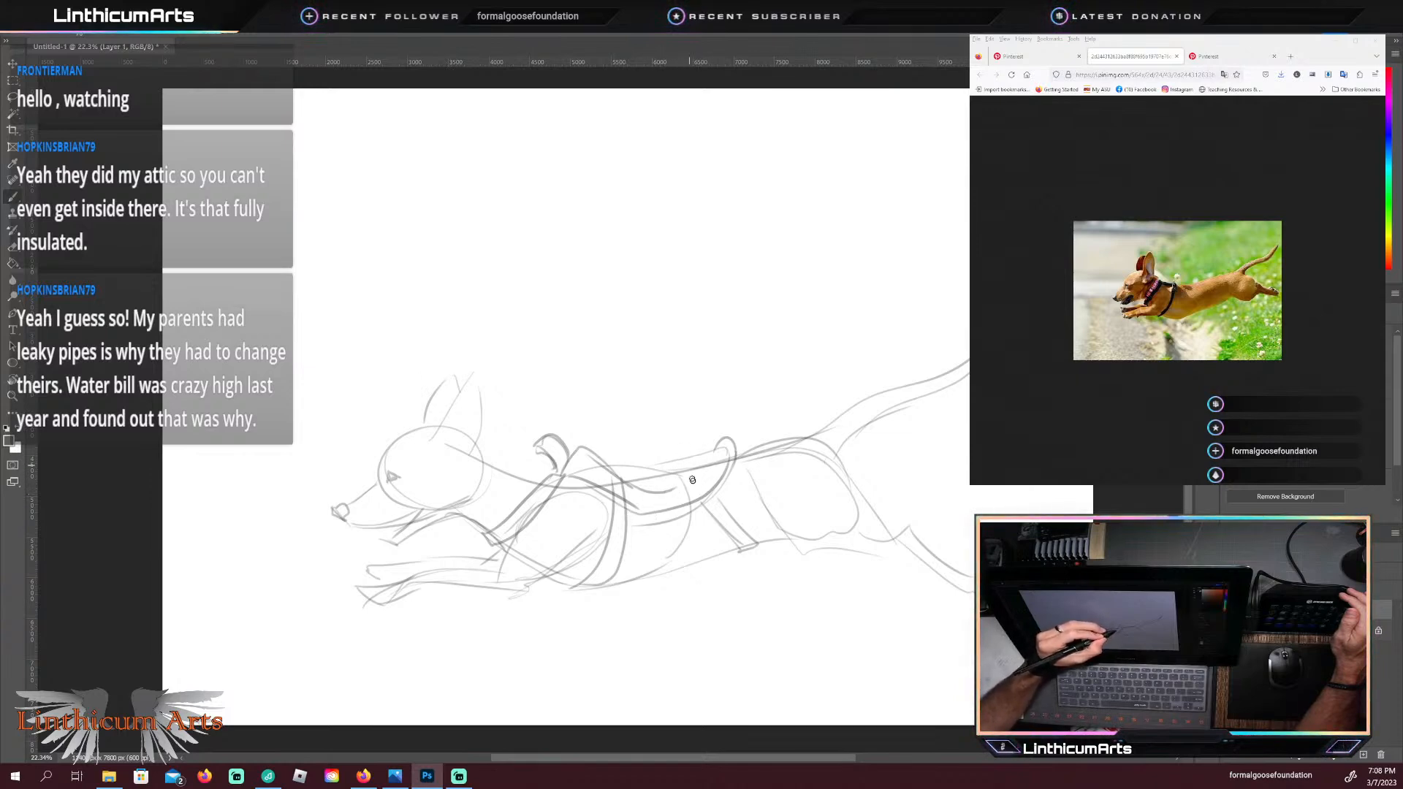
Step: Sketch the rider's curved back, round head and chest line rising from the saddle
drag(715, 468, 630, 290)
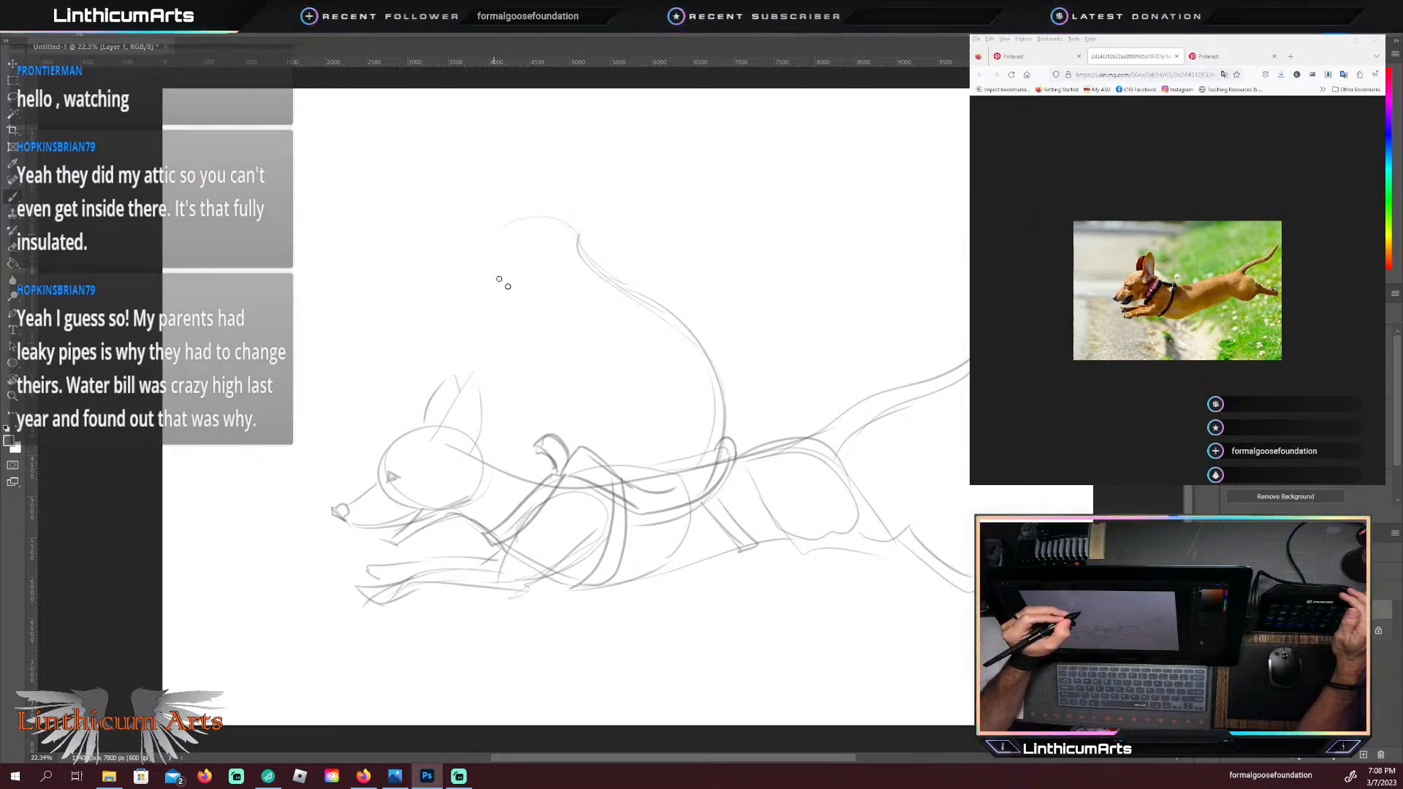
mouse_move(503, 282)
mouse_down()
mouse_move(551, 310)
mouse_move(564, 302)
mouse_move(590, 337)
mouse_move(614, 474)
mouse_up()
drag(602, 344, 612, 444)
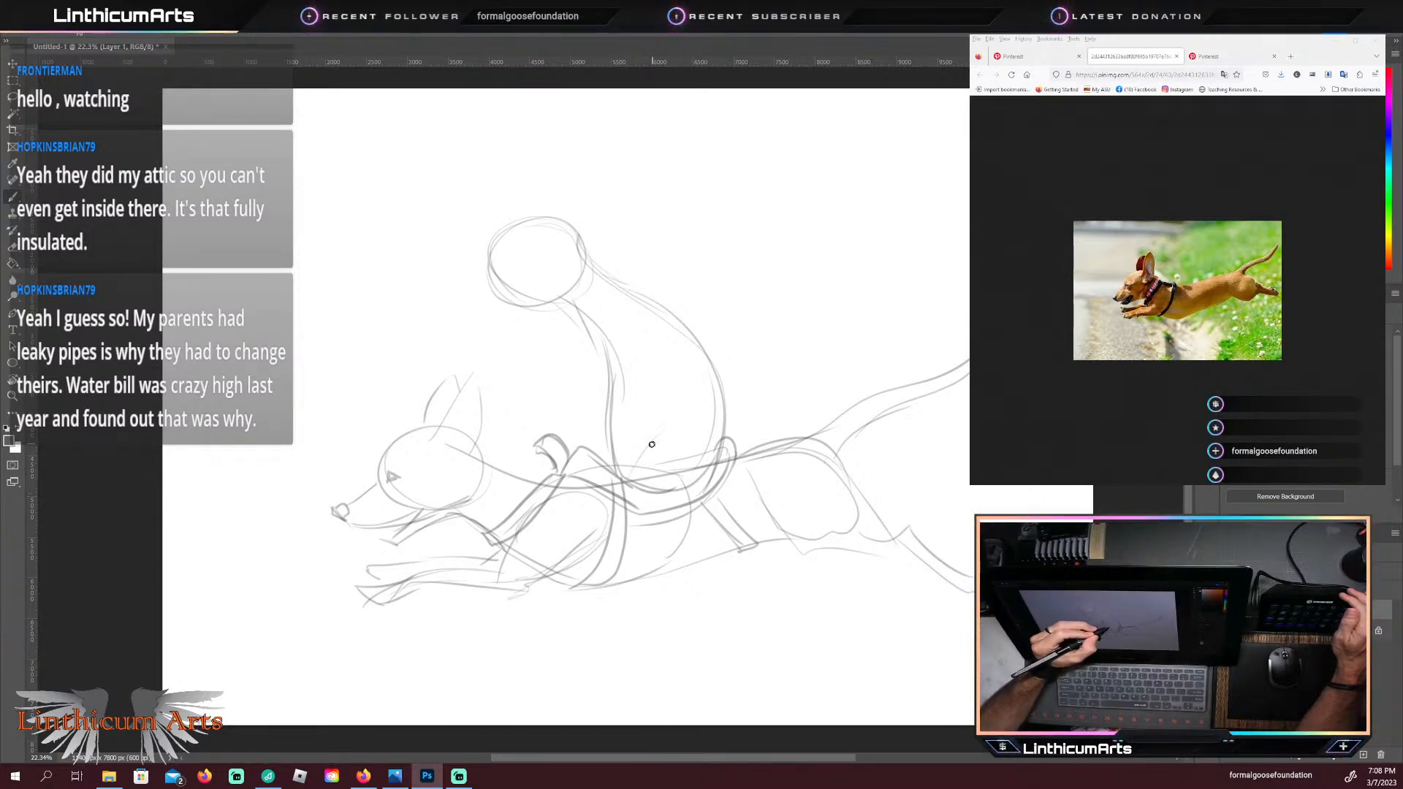
Step: Sketch the rider's rounded thigh and bent lower leg with its foot hanging beside the saddle, adding a stirrup loop around the foot
mouse_move(621, 464)
mouse_down()
mouse_move(614, 511)
mouse_move(653, 519)
mouse_move(709, 479)
mouse_up()
mouse_move(649, 421)
mouse_down()
mouse_move(693, 503)
mouse_move(638, 439)
mouse_move(615, 479)
mouse_move(643, 514)
mouse_up()
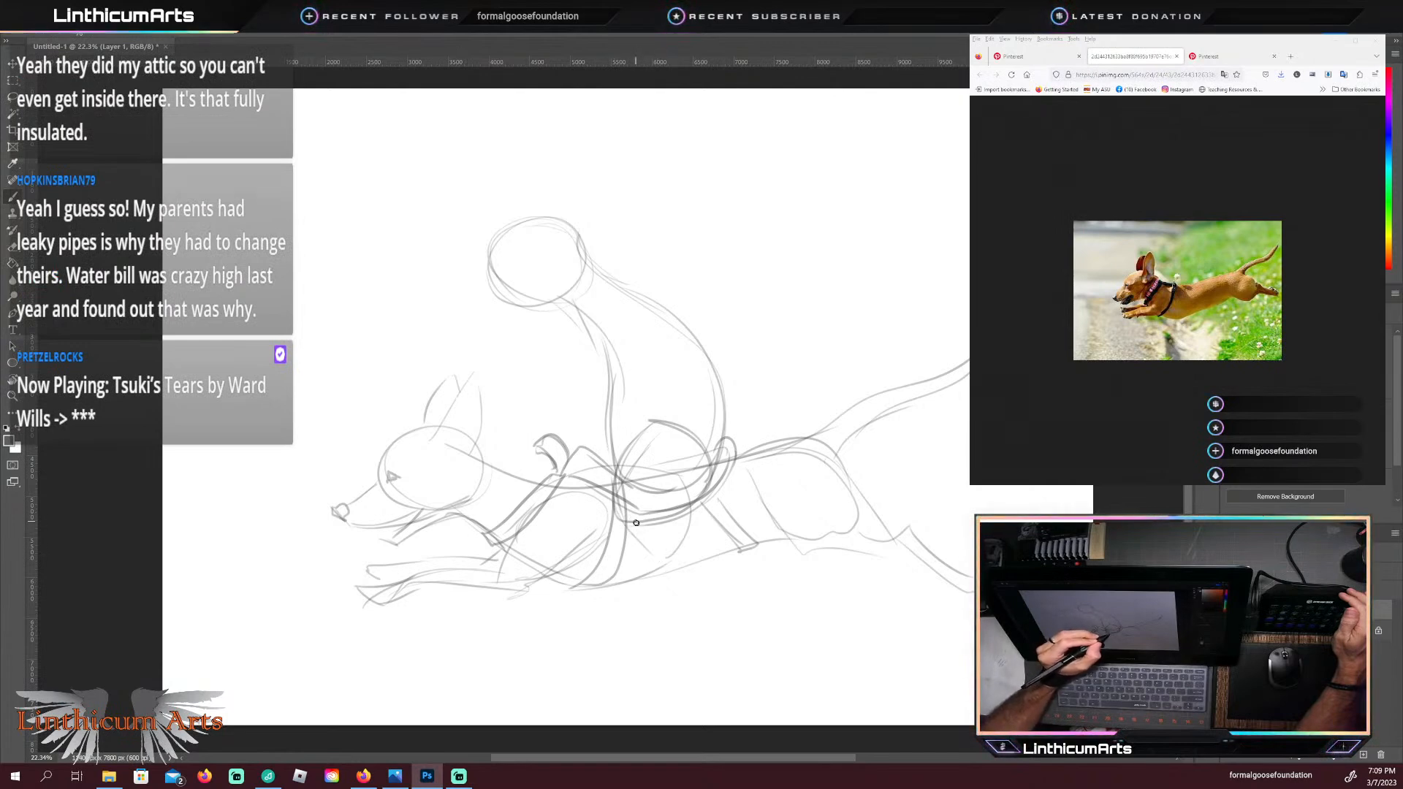
mouse_move(623, 514)
mouse_down()
mouse_move(659, 524)
mouse_move(669, 572)
mouse_move(682, 547)
mouse_move(637, 624)
mouse_move(618, 602)
mouse_move(670, 543)
mouse_up()
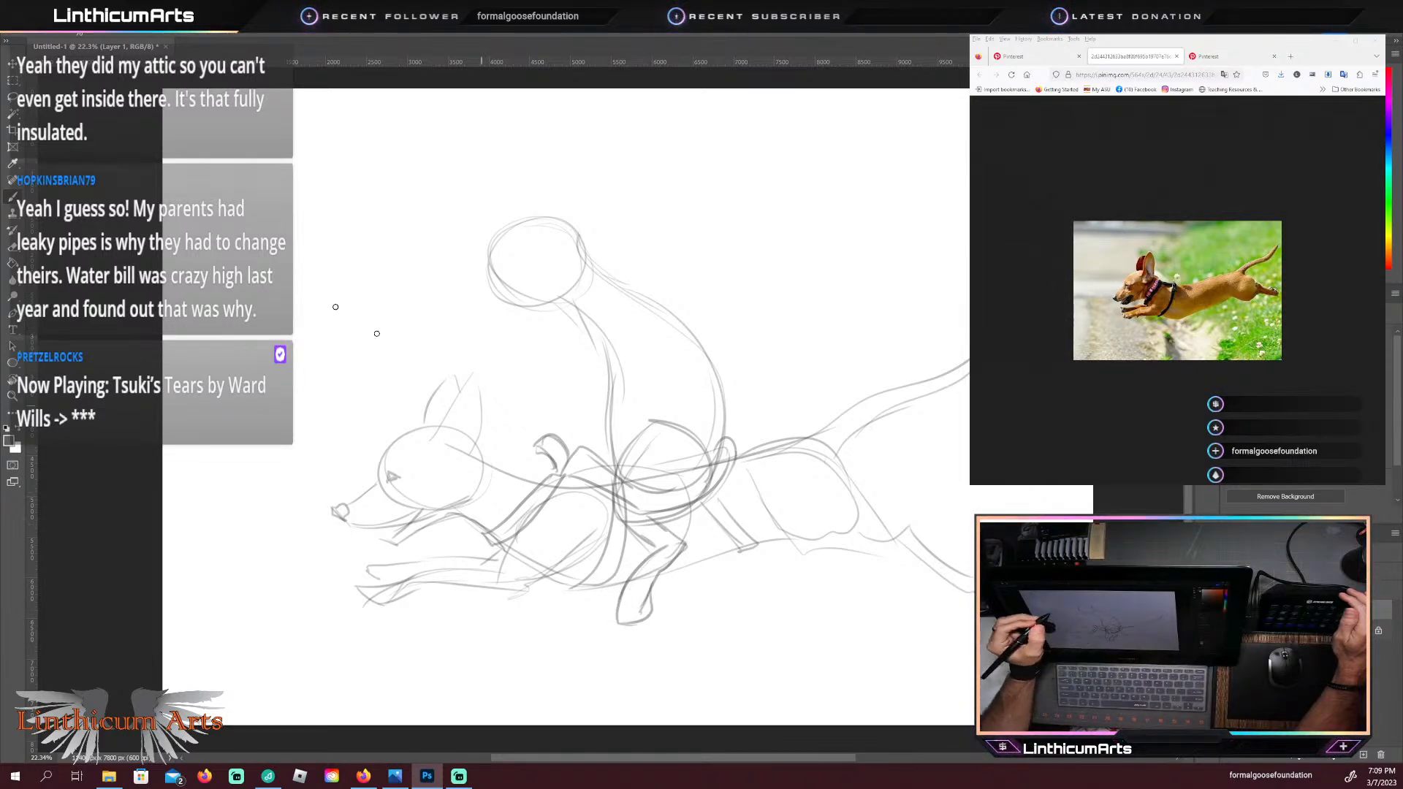
mouse_move(653, 592)
mouse_down()
mouse_move(617, 571)
mouse_move(657, 592)
mouse_move(668, 559)
mouse_up()
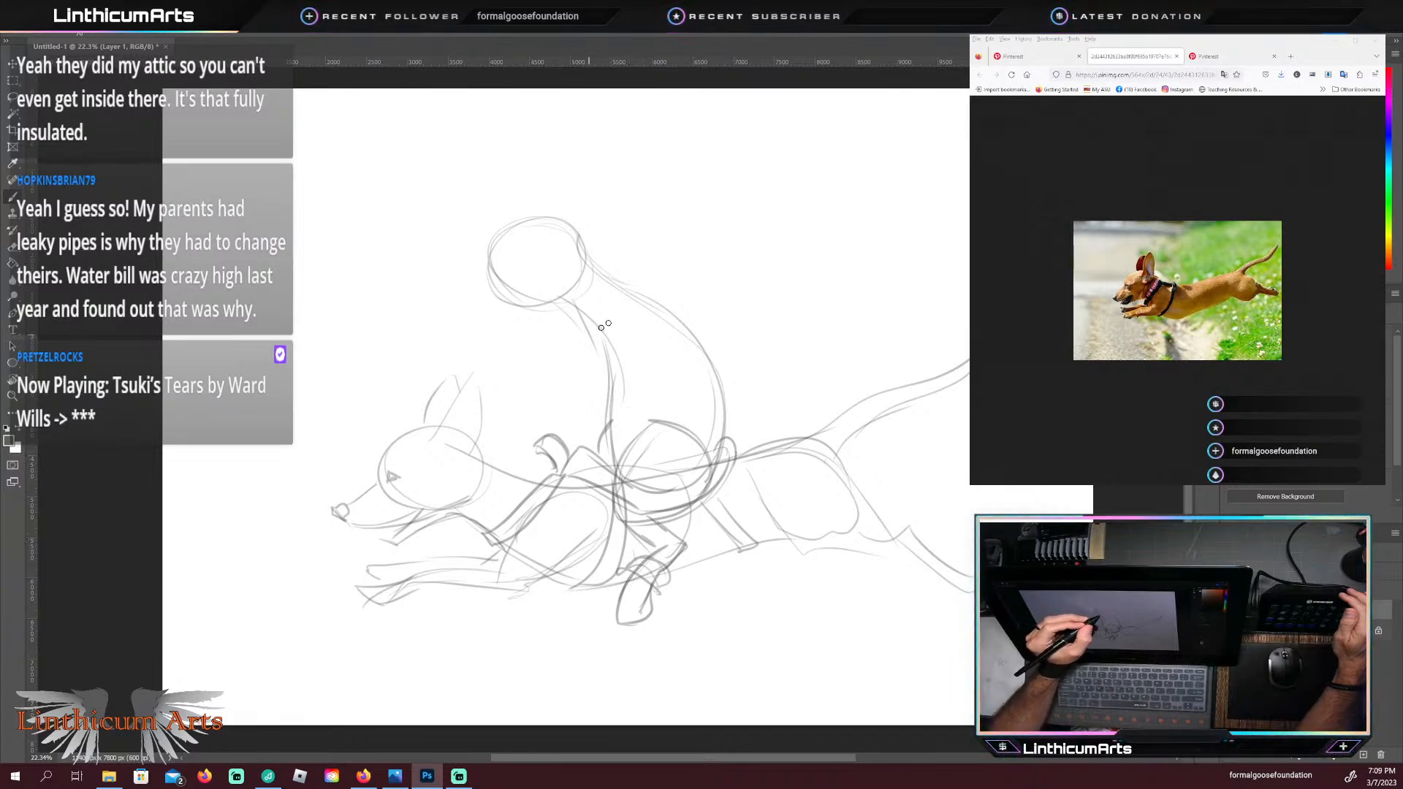
Step: Draw the rider's nape line from the upper back up behind the head, undoing and redrawing the stroke
drag(699, 354, 603, 267)
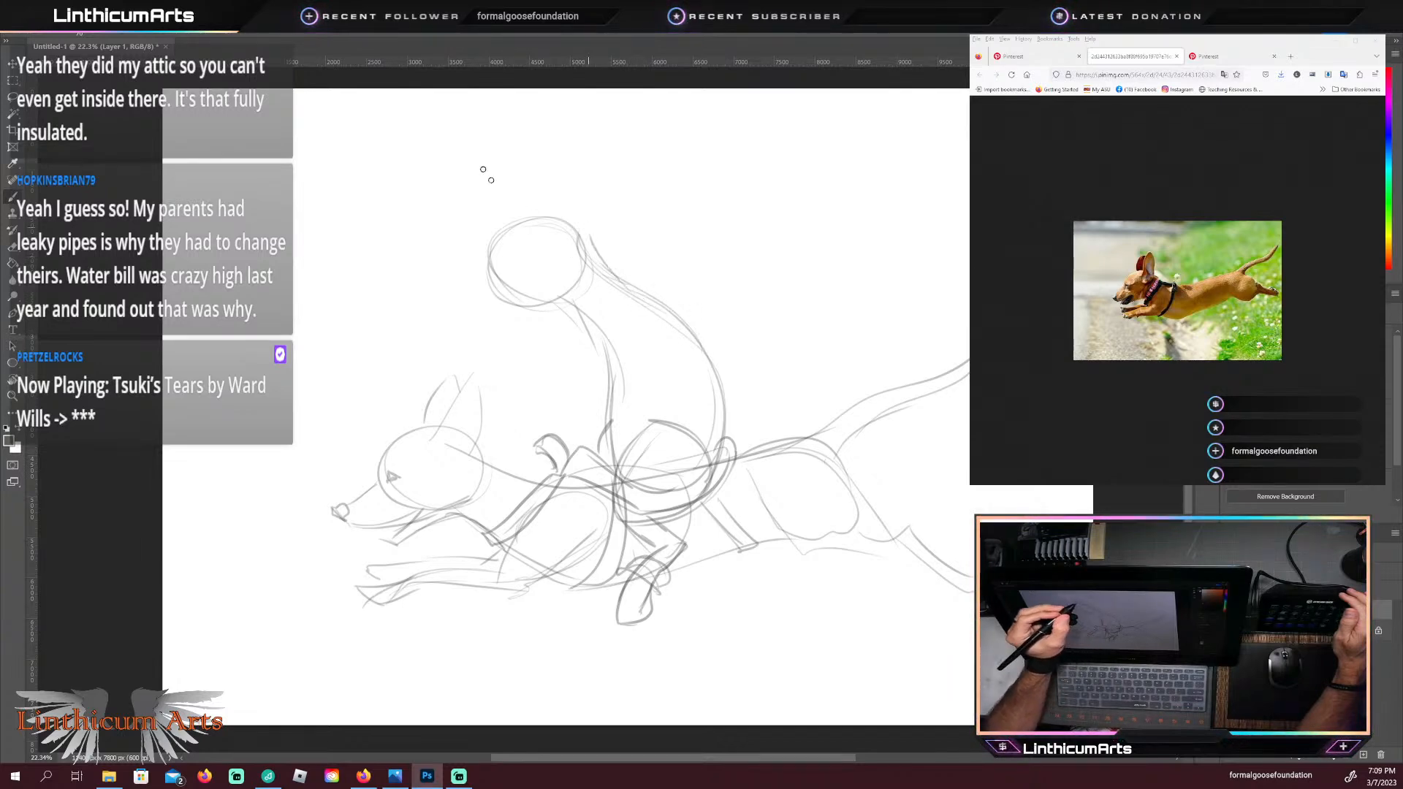
key(ctrl+z)
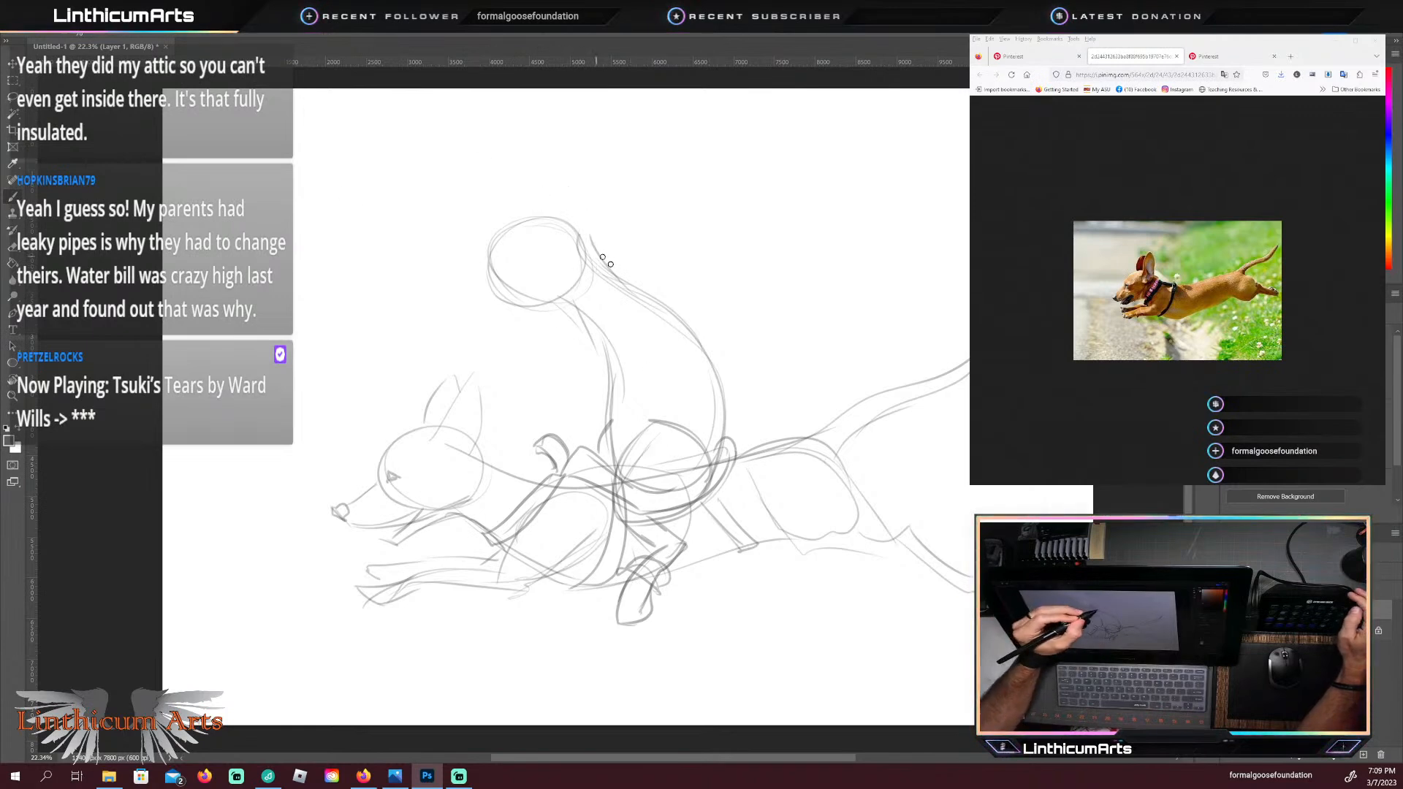
drag(610, 264, 578, 212)
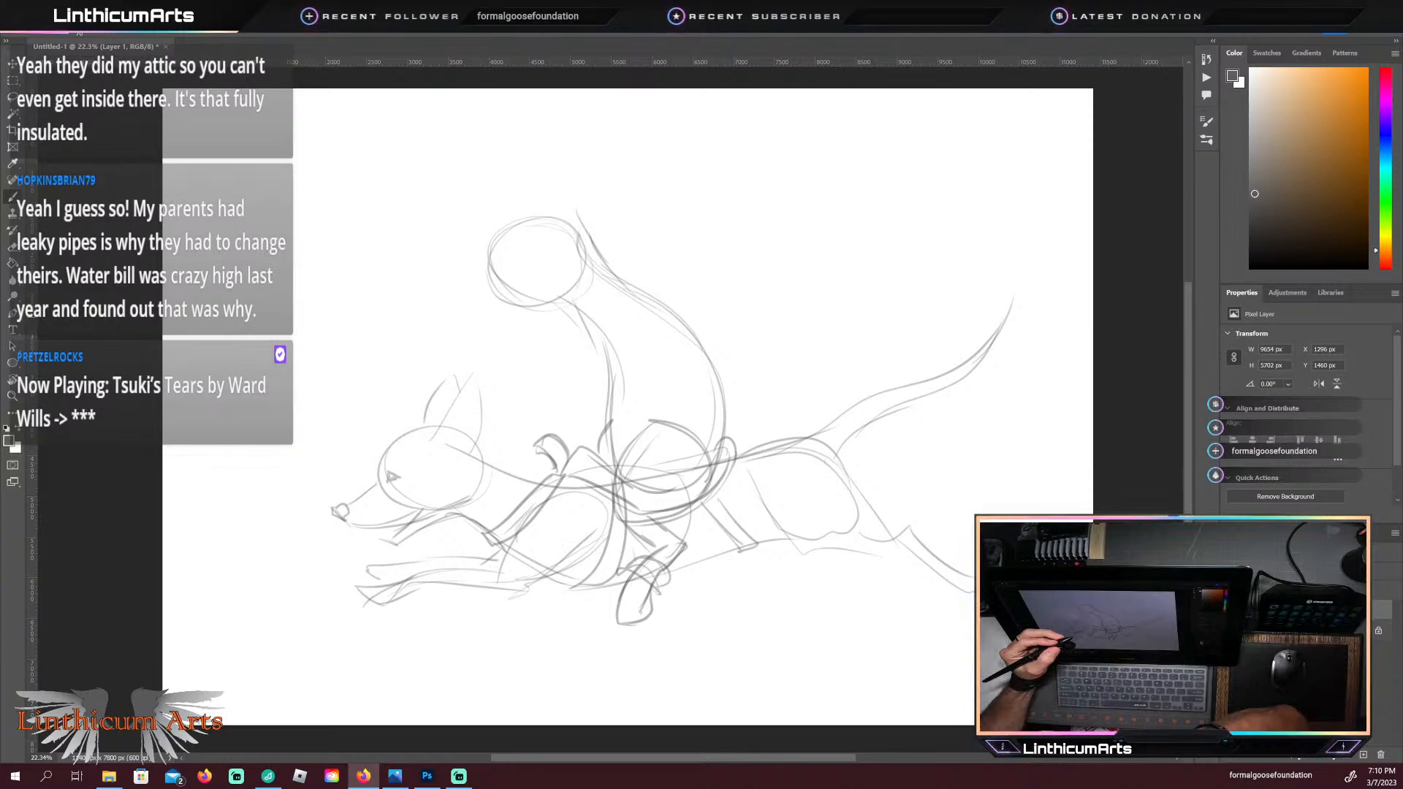
Step: Bring up the seated cat reference photo in Firefox beside the canvas and sketch the rider's pointed cat ear, muzzle and jaw from it
click(363, 776)
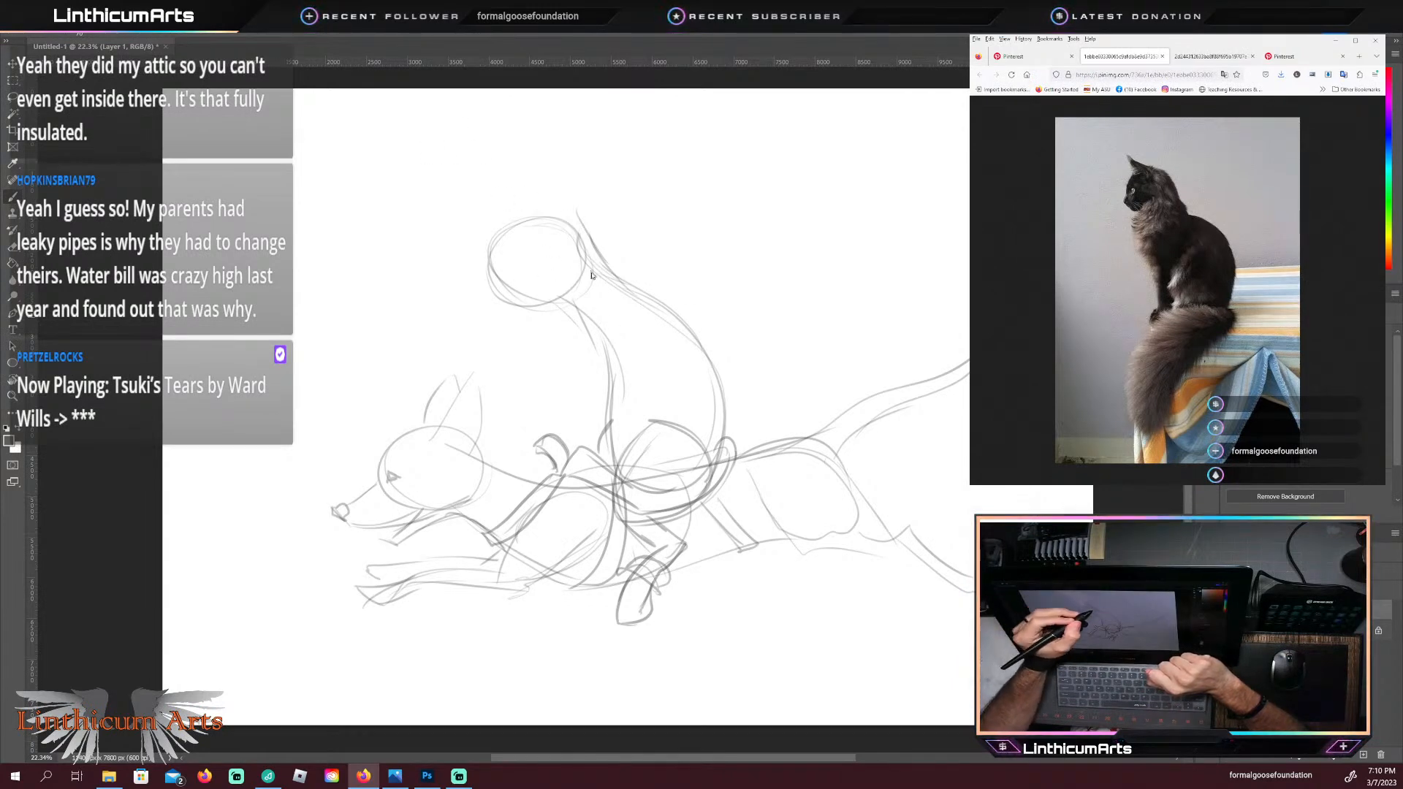
click(581, 223)
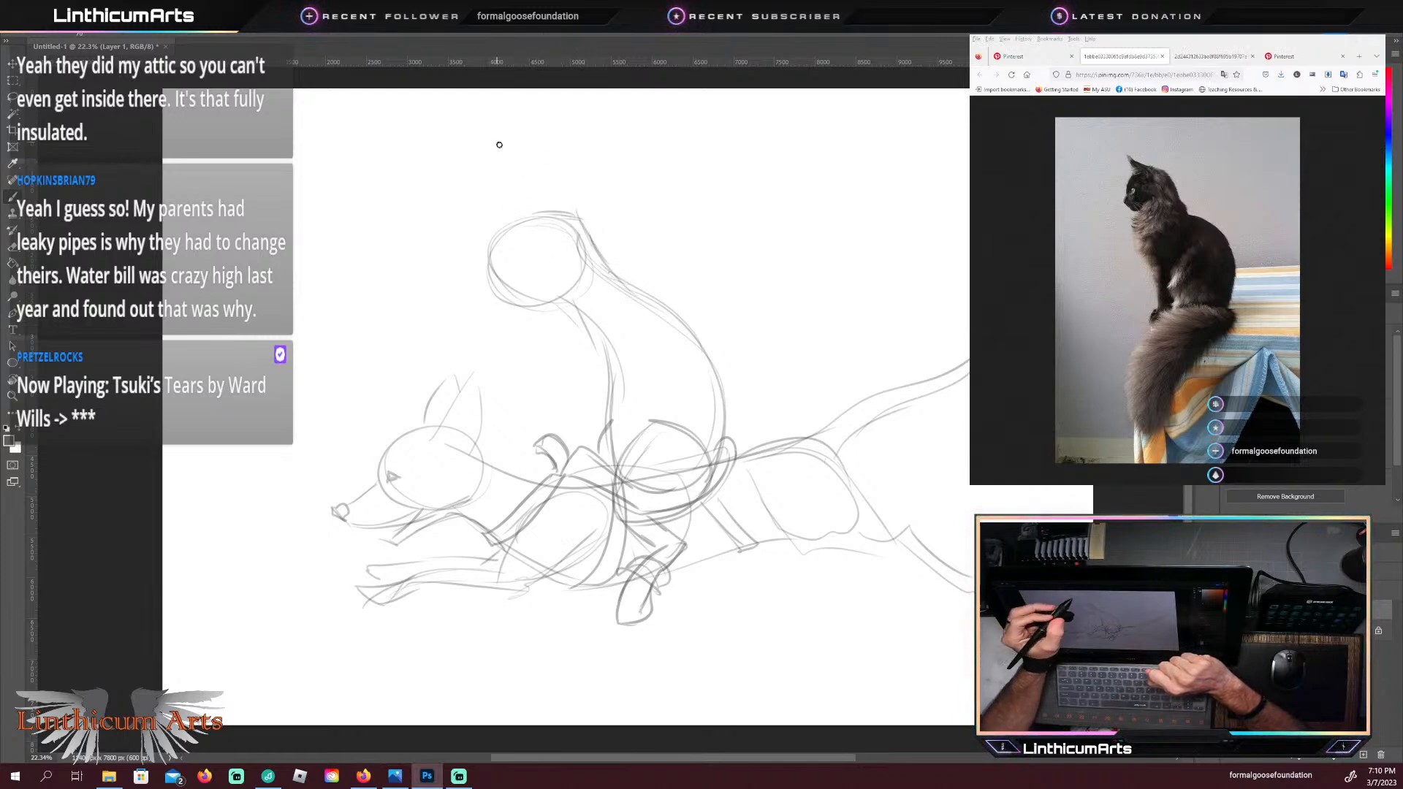
drag(558, 190, 568, 220)
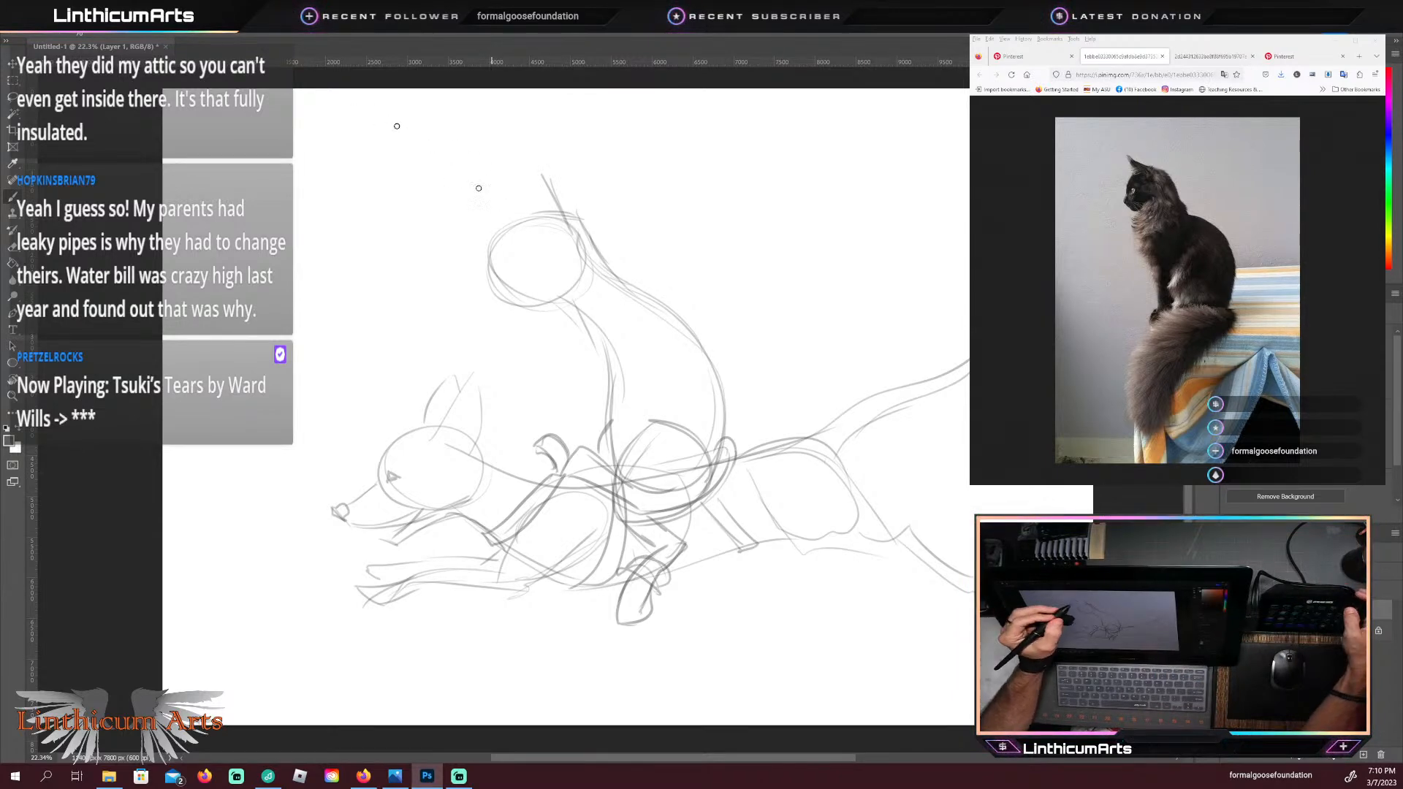
key(ctrl+z)
key(ctrl+z)
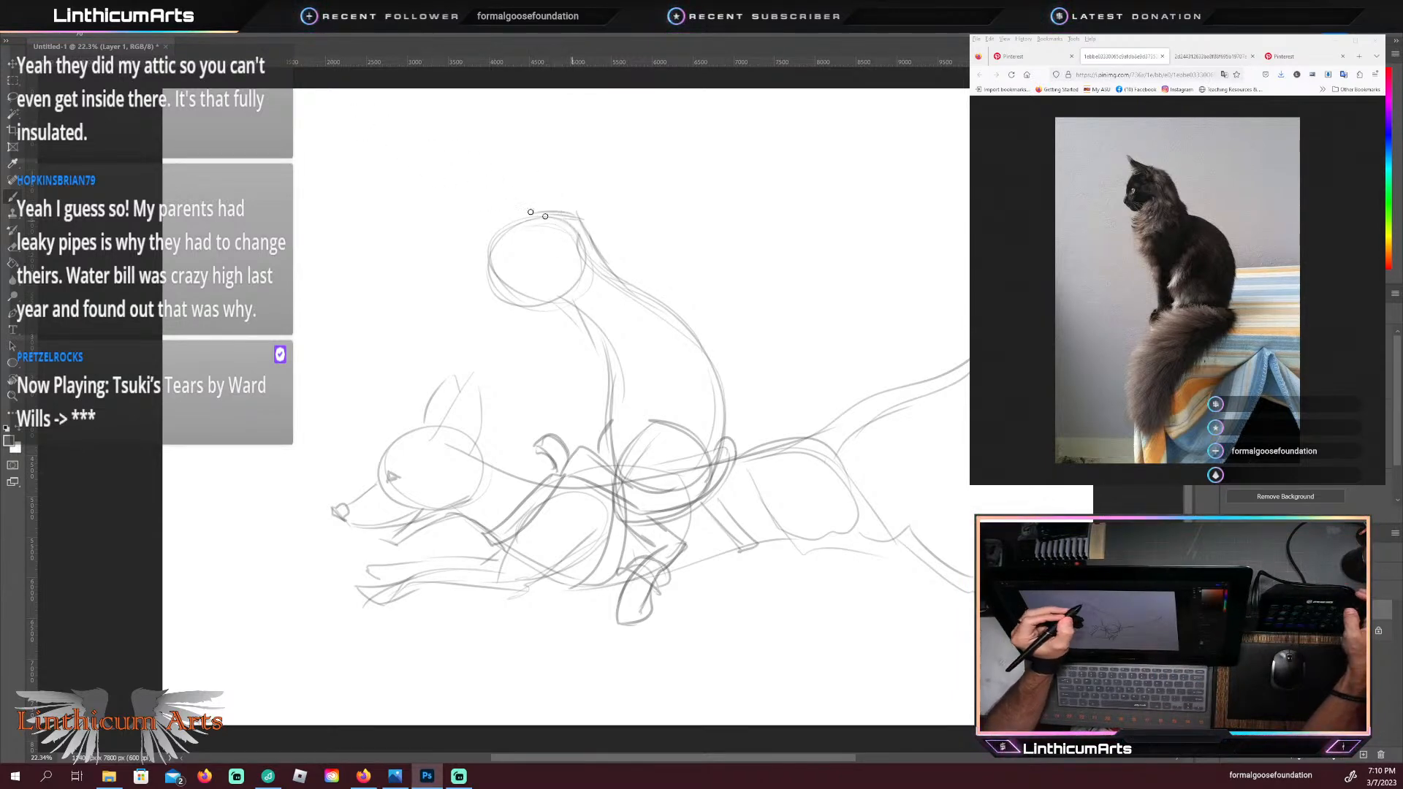
mouse_move(544, 215)
mouse_down()
mouse_move(488, 182)
mouse_move(510, 235)
mouse_up()
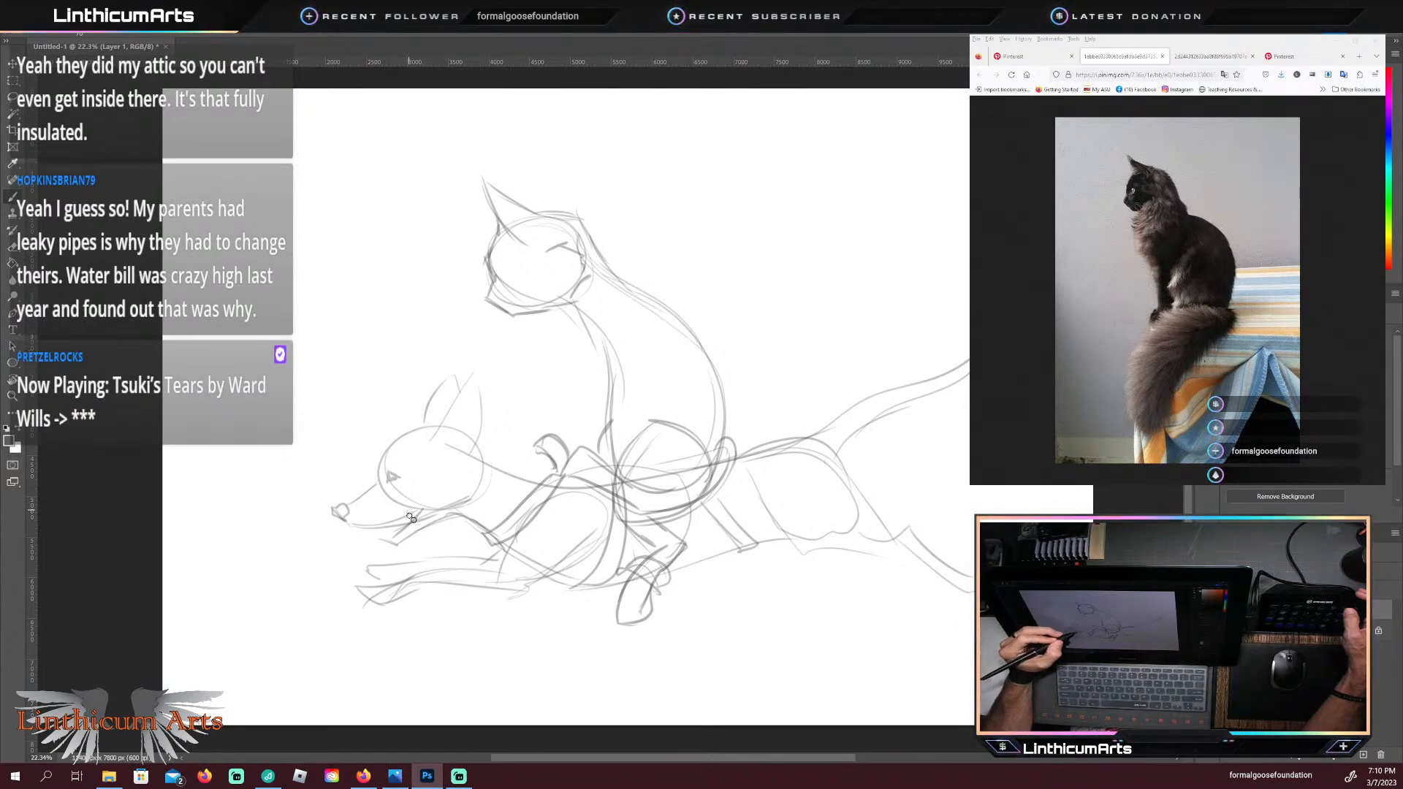
Step: Add a round bit ring at the corner of the dog's mouth and strengthen the cat's nape, shoulder bump and arched back contour
drag(405, 515, 413, 513)
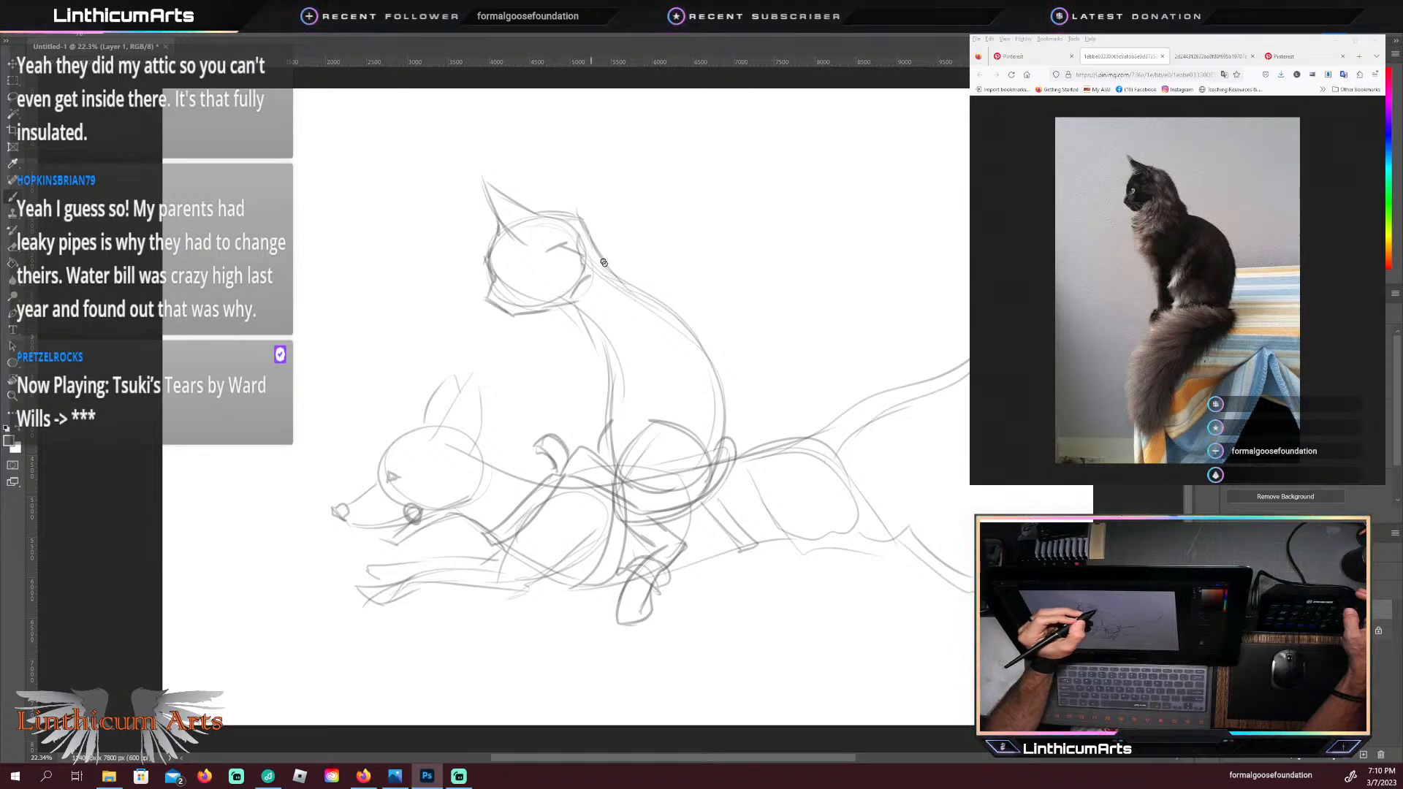
drag(574, 213, 623, 271)
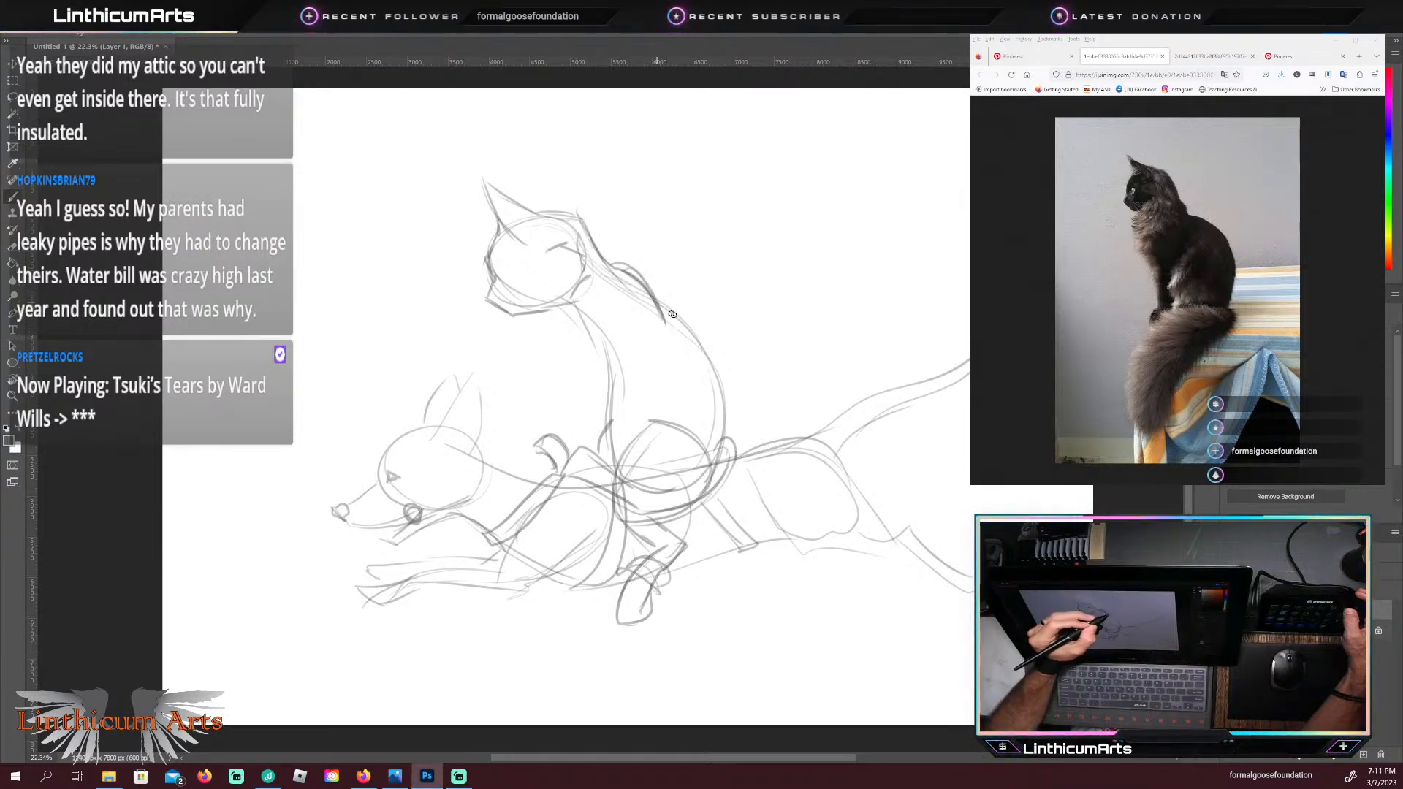
mouse_move(658, 302)
mouse_down()
mouse_move(727, 364)
mouse_move(715, 464)
mouse_up()
drag(720, 335, 728, 385)
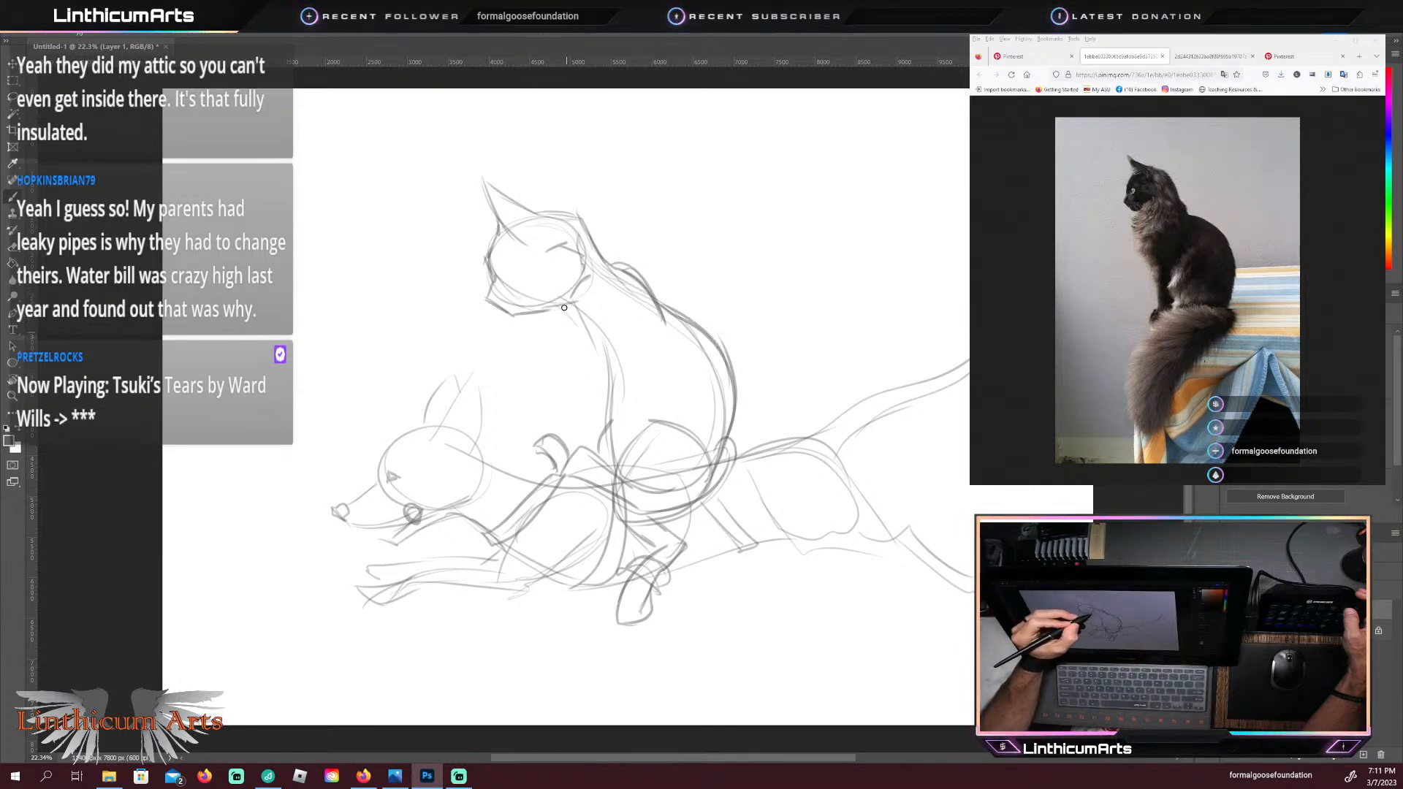
Step: Sketch the cat's bent front legs with a curled paw and redraw the rounded thigh contour over the saddle
mouse_move(564, 308)
mouse_down()
mouse_move(579, 367)
mouse_move(626, 396)
mouse_move(568, 413)
mouse_move(566, 358)
mouse_move(602, 318)
mouse_move(586, 343)
mouse_move(562, 327)
mouse_move(592, 382)
mouse_move(555, 397)
mouse_move(559, 418)
mouse_move(574, 388)
mouse_move(578, 409)
mouse_move(612, 406)
mouse_move(628, 326)
mouse_up()
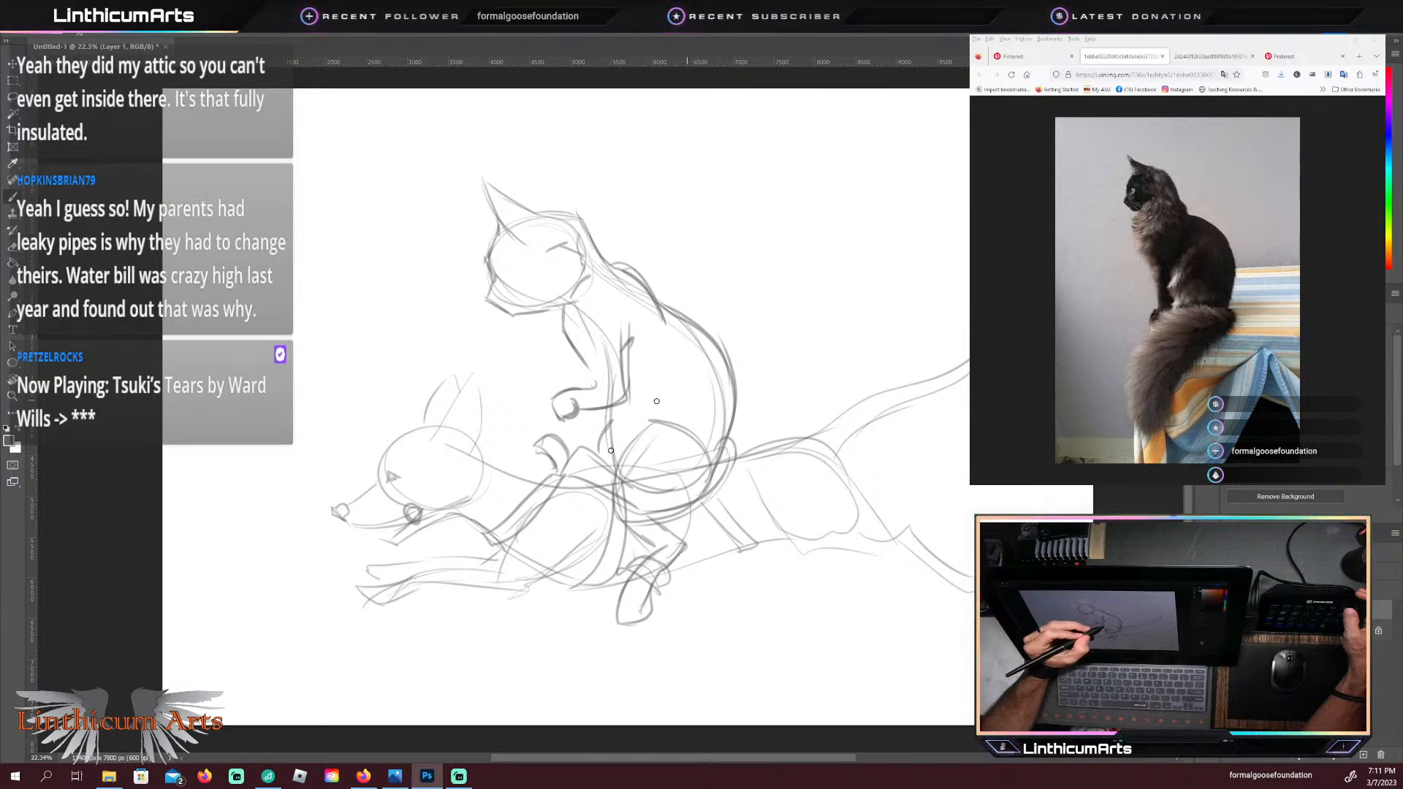
drag(707, 416, 642, 422)
drag(612, 497, 613, 478)
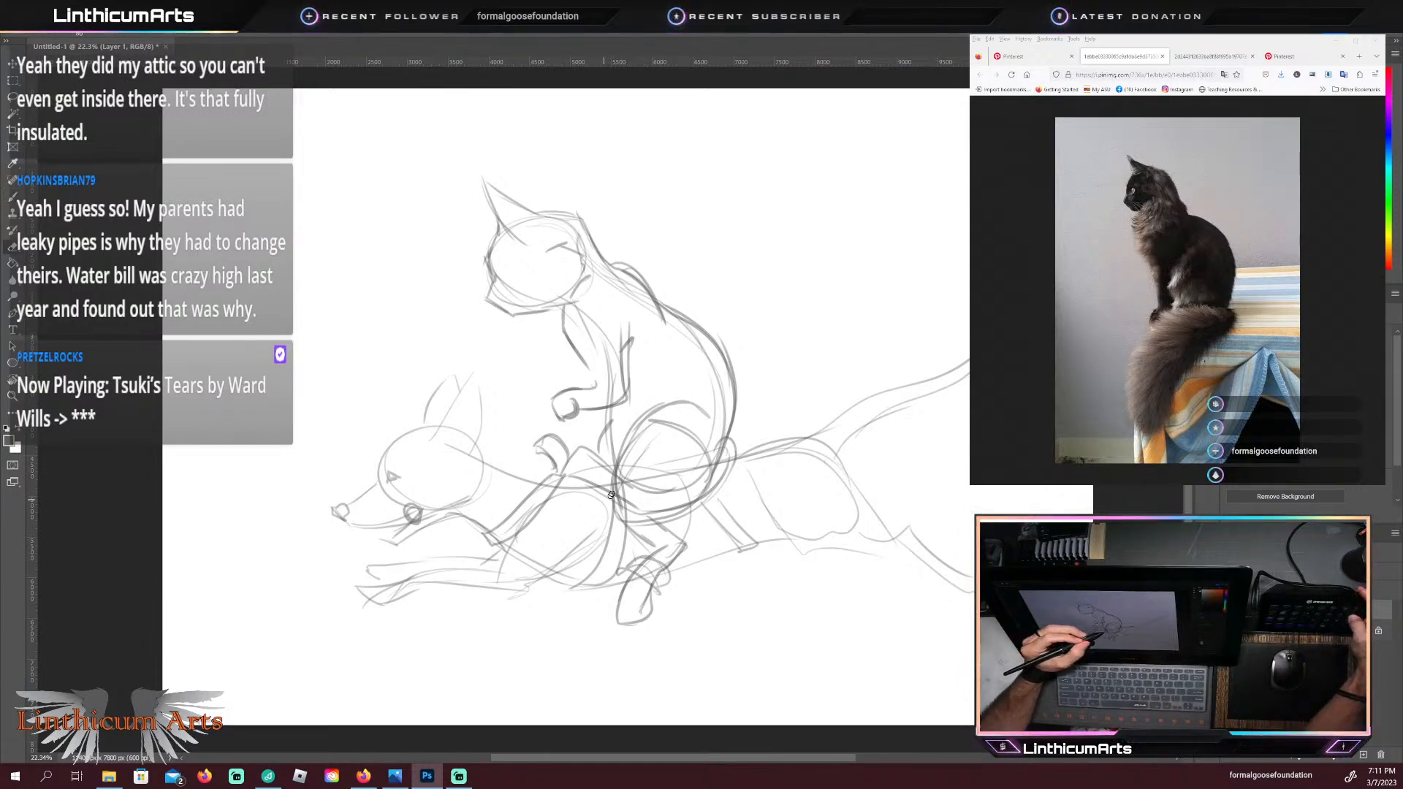
Step: Erase the overlapping construction lines inside the cat's thigh and dog's shoulder, and add the far foot below the dog's belly
mouse_move(631, 486)
mouse_down()
mouse_move(652, 432)
mouse_move(641, 500)
mouse_move(677, 436)
mouse_move(676, 486)
mouse_move(696, 466)
mouse_move(671, 494)
mouse_move(701, 446)
mouse_move(647, 441)
mouse_move(641, 517)
mouse_up()
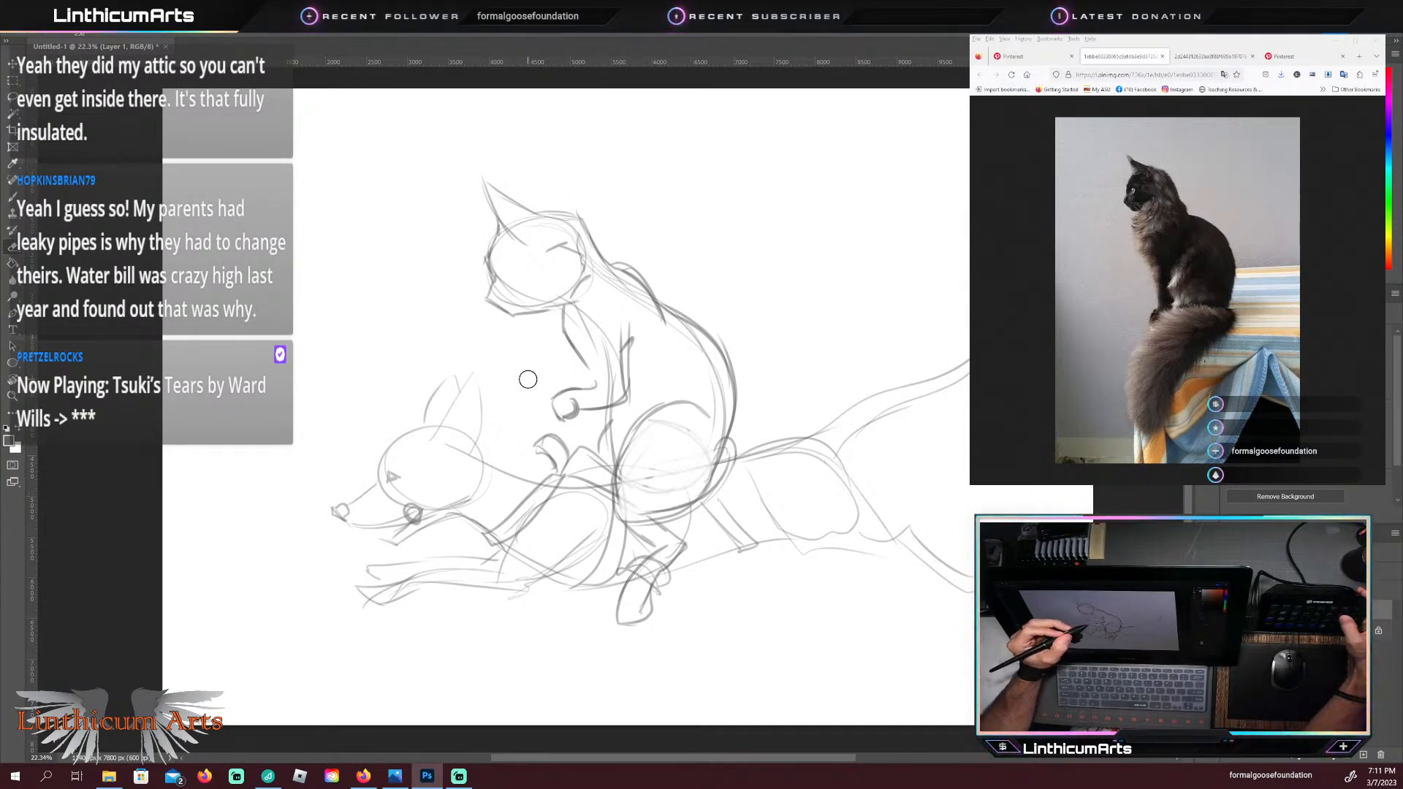
key(b)
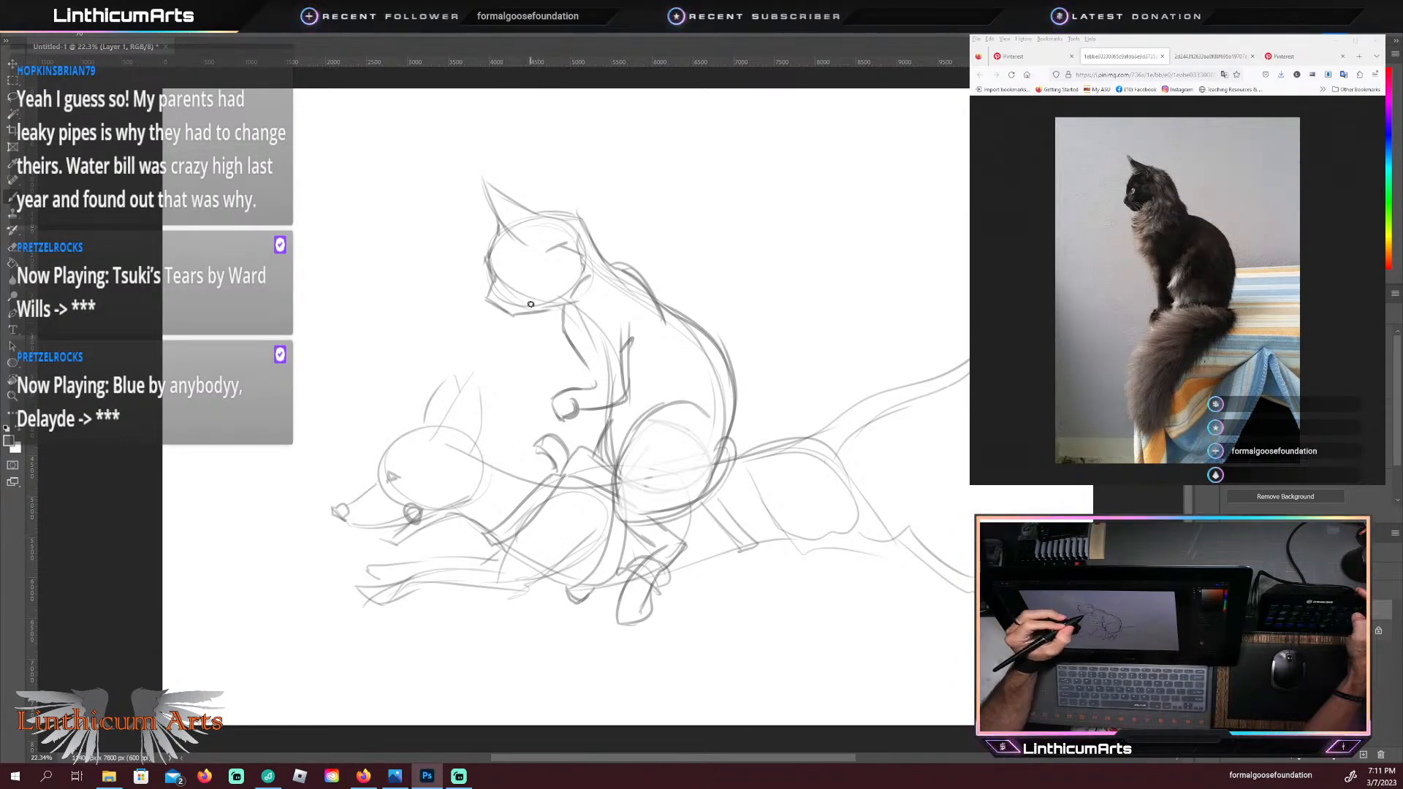
Step: Erase the cat's front paw and redraw both front paws curled in front of its chest
mouse_move(554, 398)
mouse_down()
mouse_move(566, 421)
mouse_move(553, 394)
mouse_up()
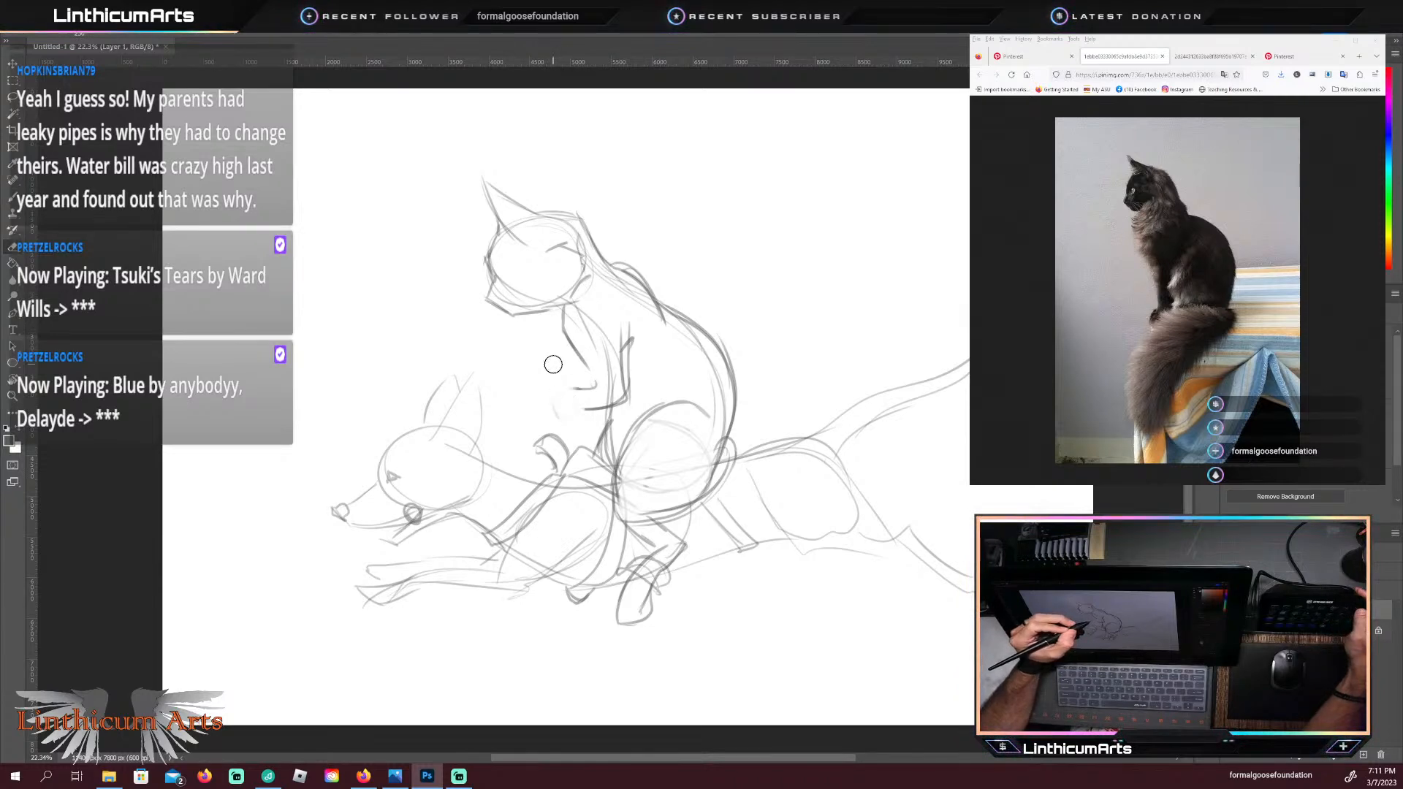
key(b)
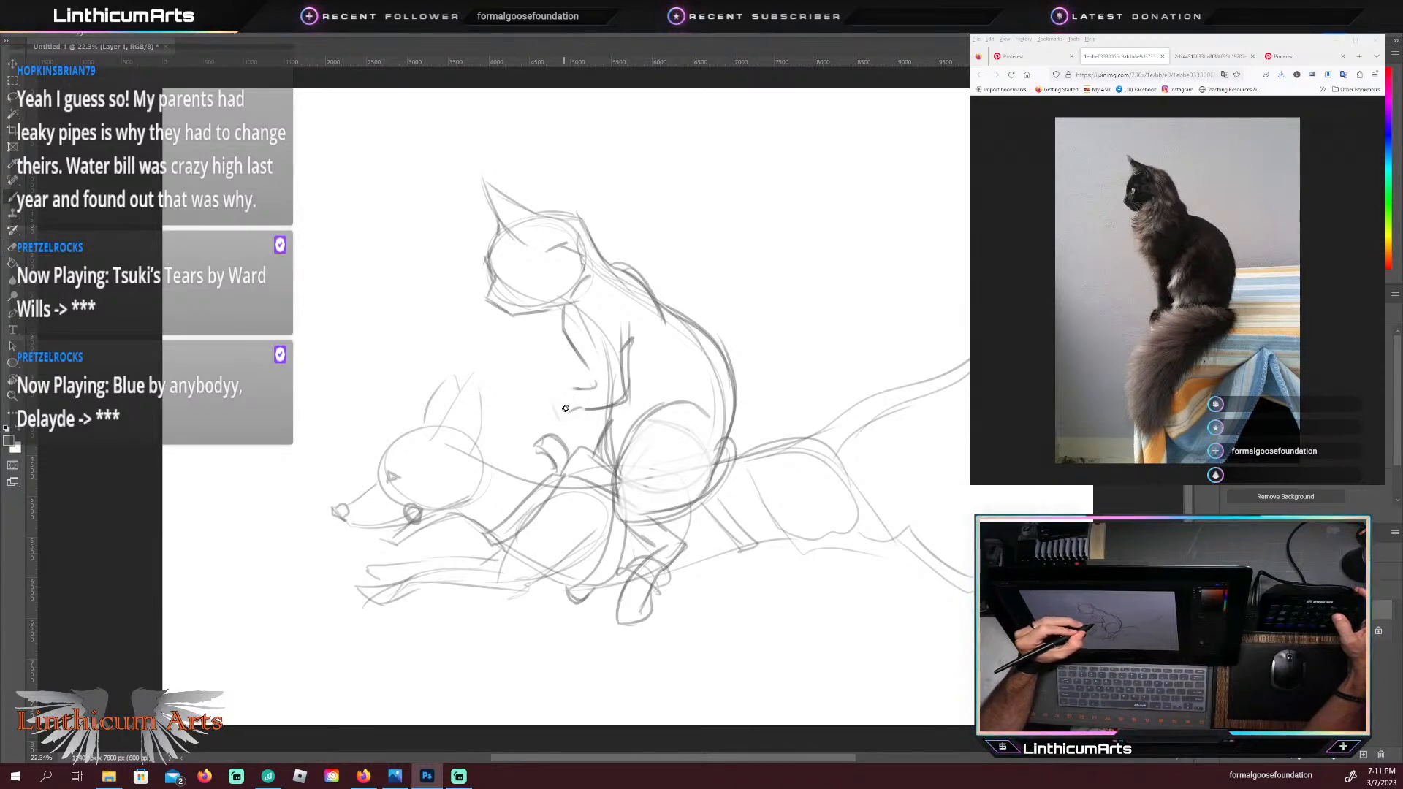
drag(548, 398, 564, 389)
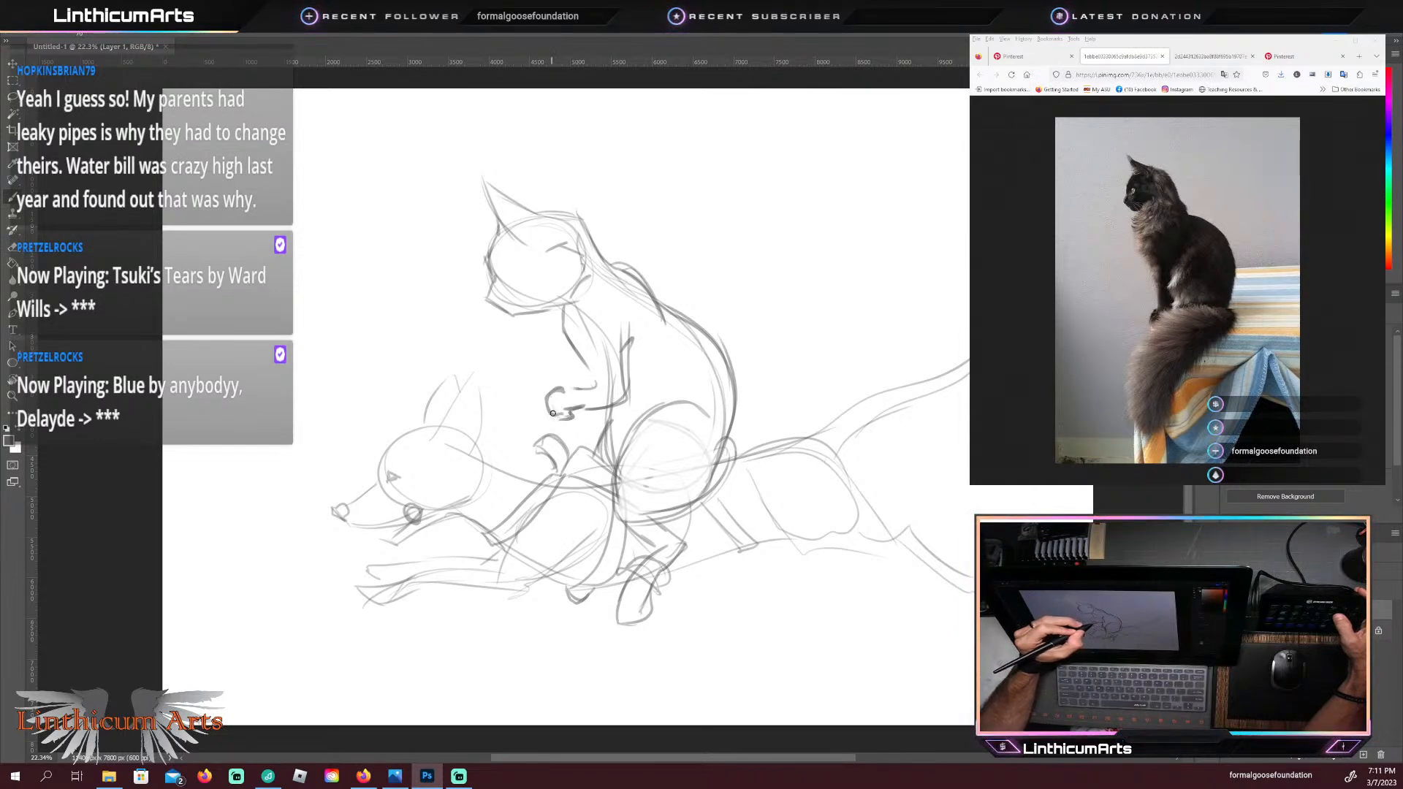
mouse_move(552, 413)
mouse_down()
mouse_move(576, 389)
mouse_move(501, 346)
mouse_move(530, 404)
mouse_up()
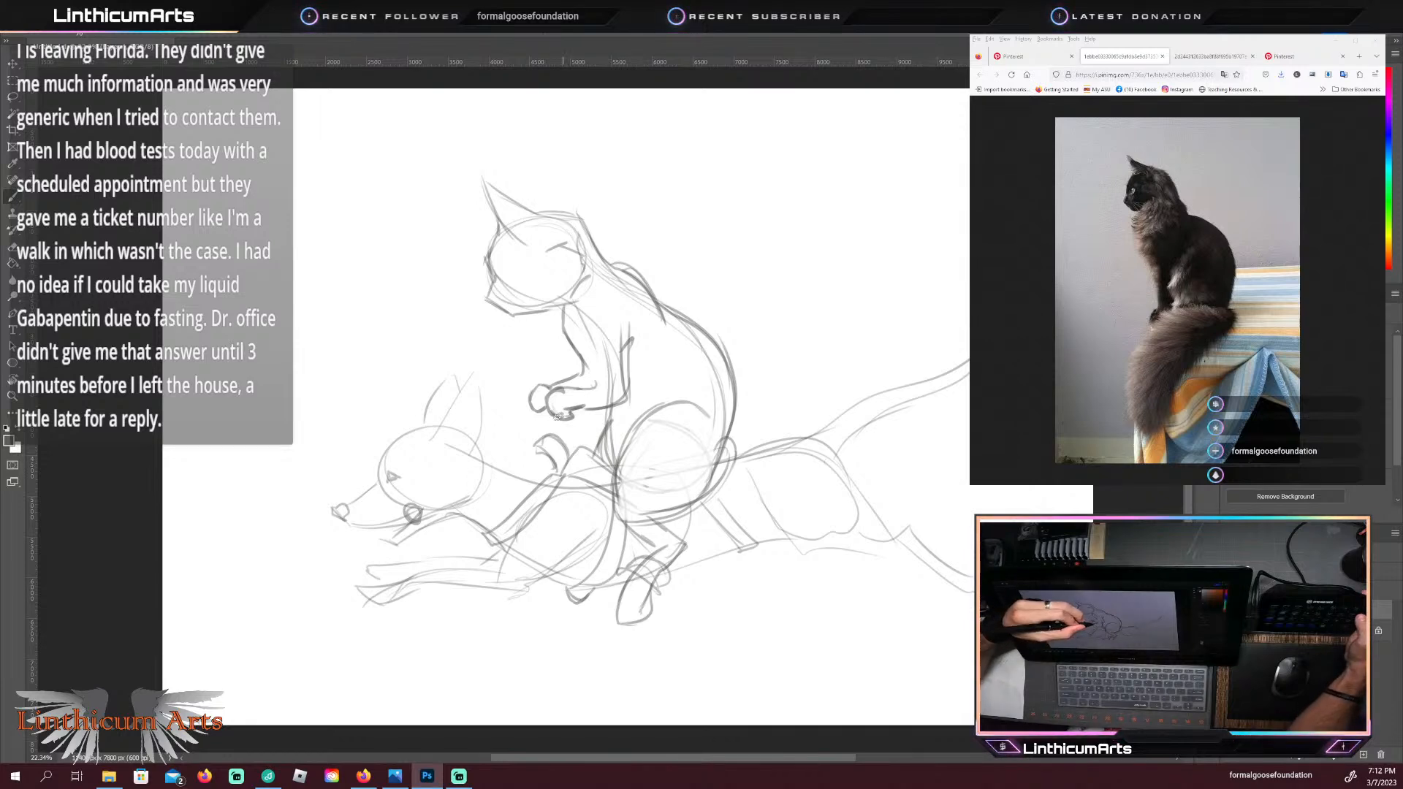
Step: Draw the reins from the cat's front paws to the dog's bit ring and add the cat's slanted eye
drag(568, 409, 500, 455)
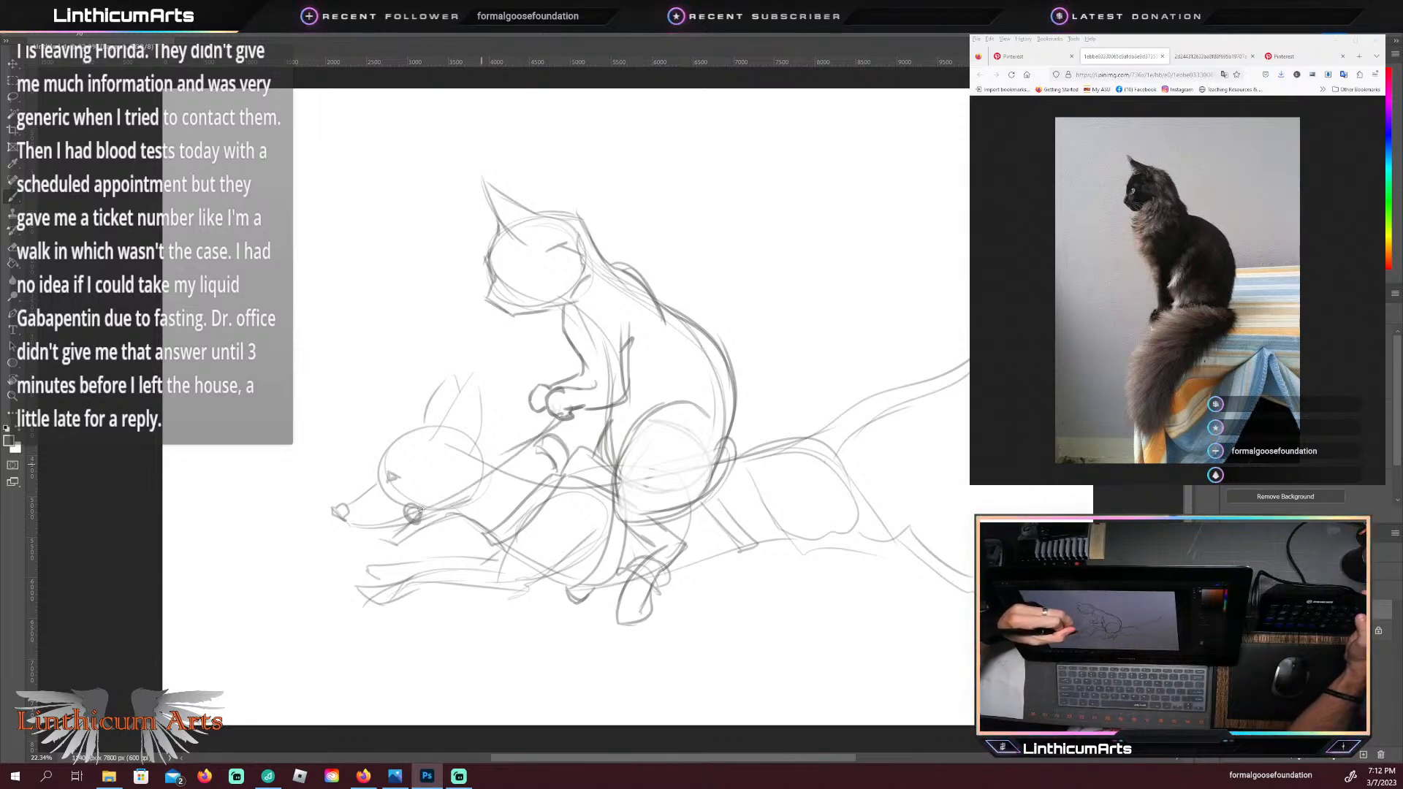
mouse_move(414, 517)
mouse_down()
mouse_move(472, 497)
mouse_move(579, 414)
mouse_move(478, 452)
mouse_up()
drag(535, 415, 480, 456)
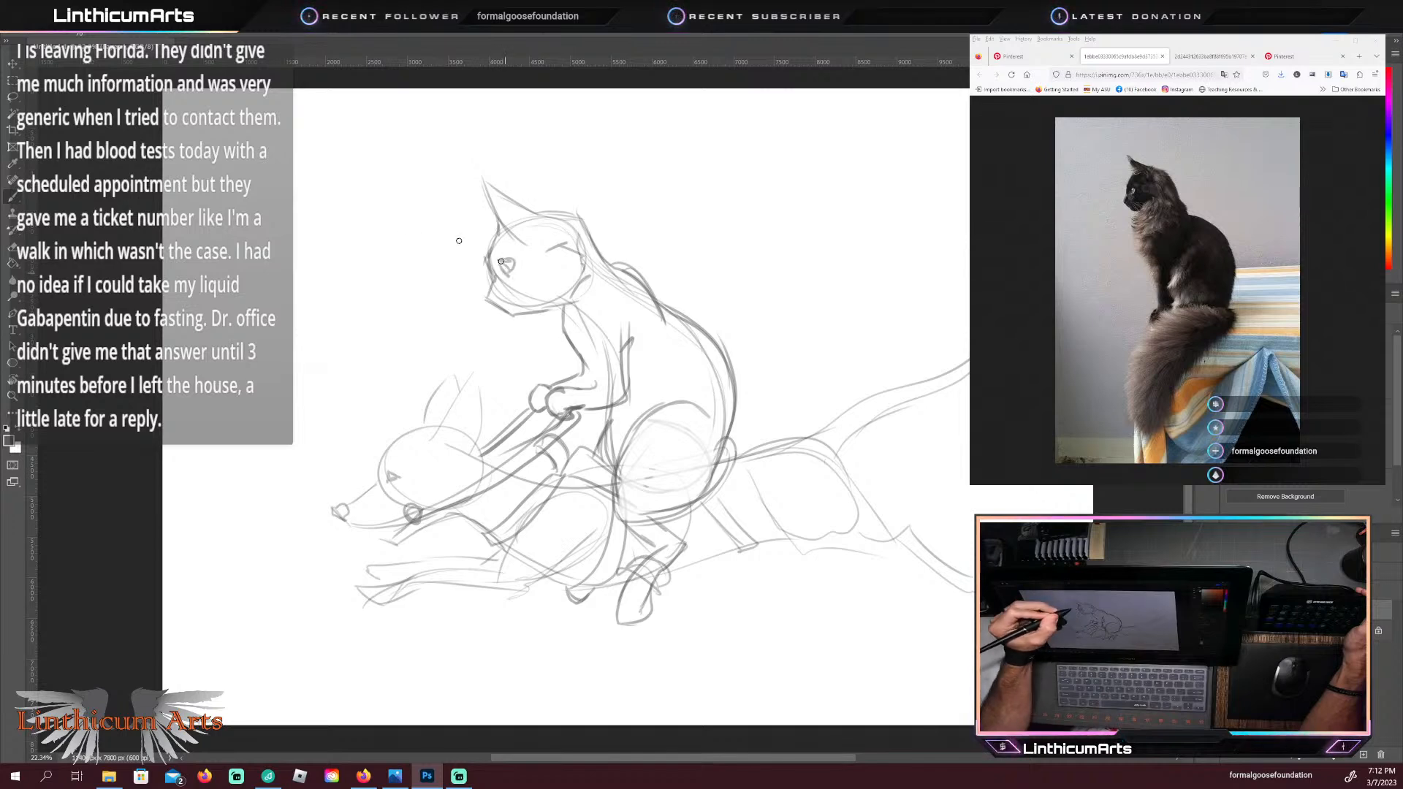
drag(509, 262, 513, 276)
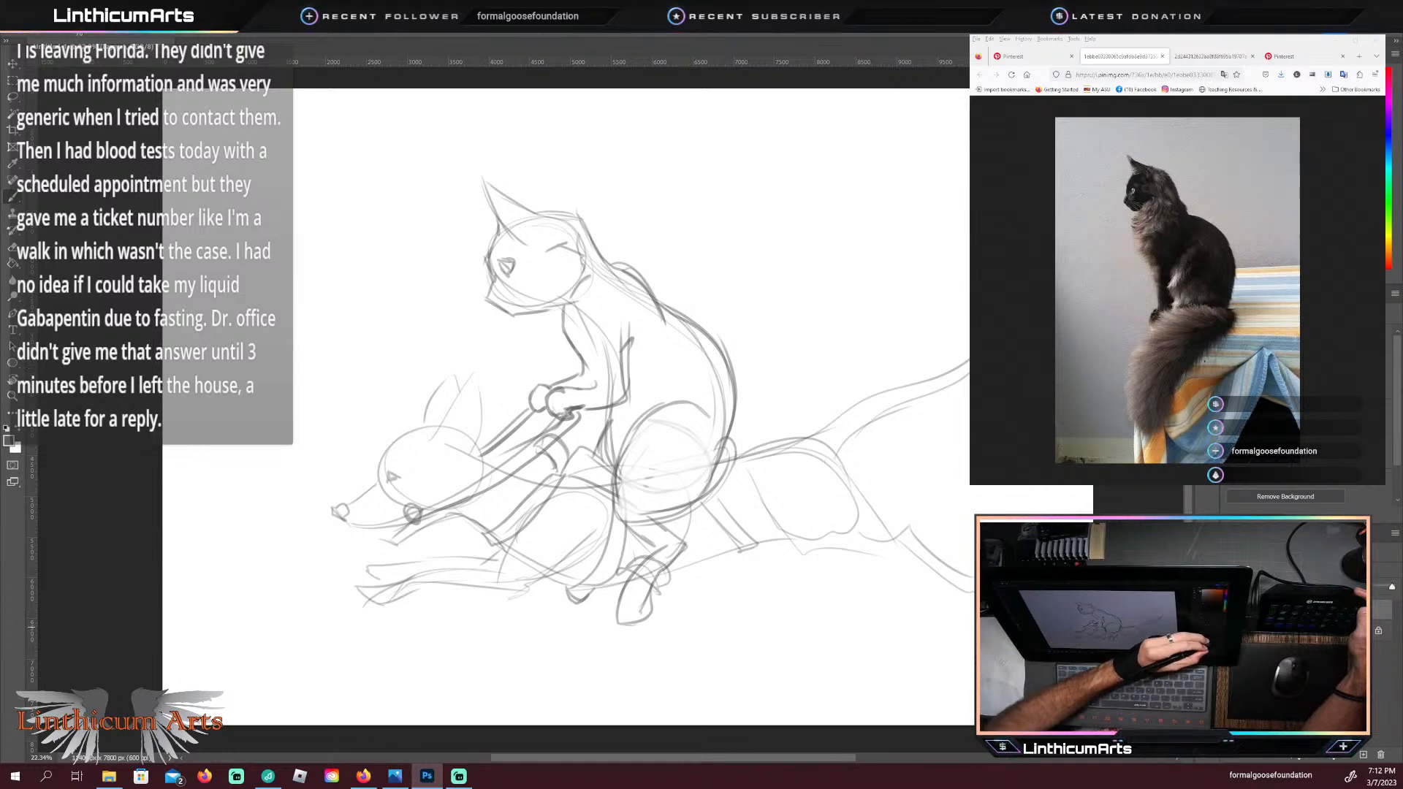
Step: Lower the opacity of the rough sketch layer and create a new layer named Layer 2 for drawing over it
drag(1392, 588, 1372, 591)
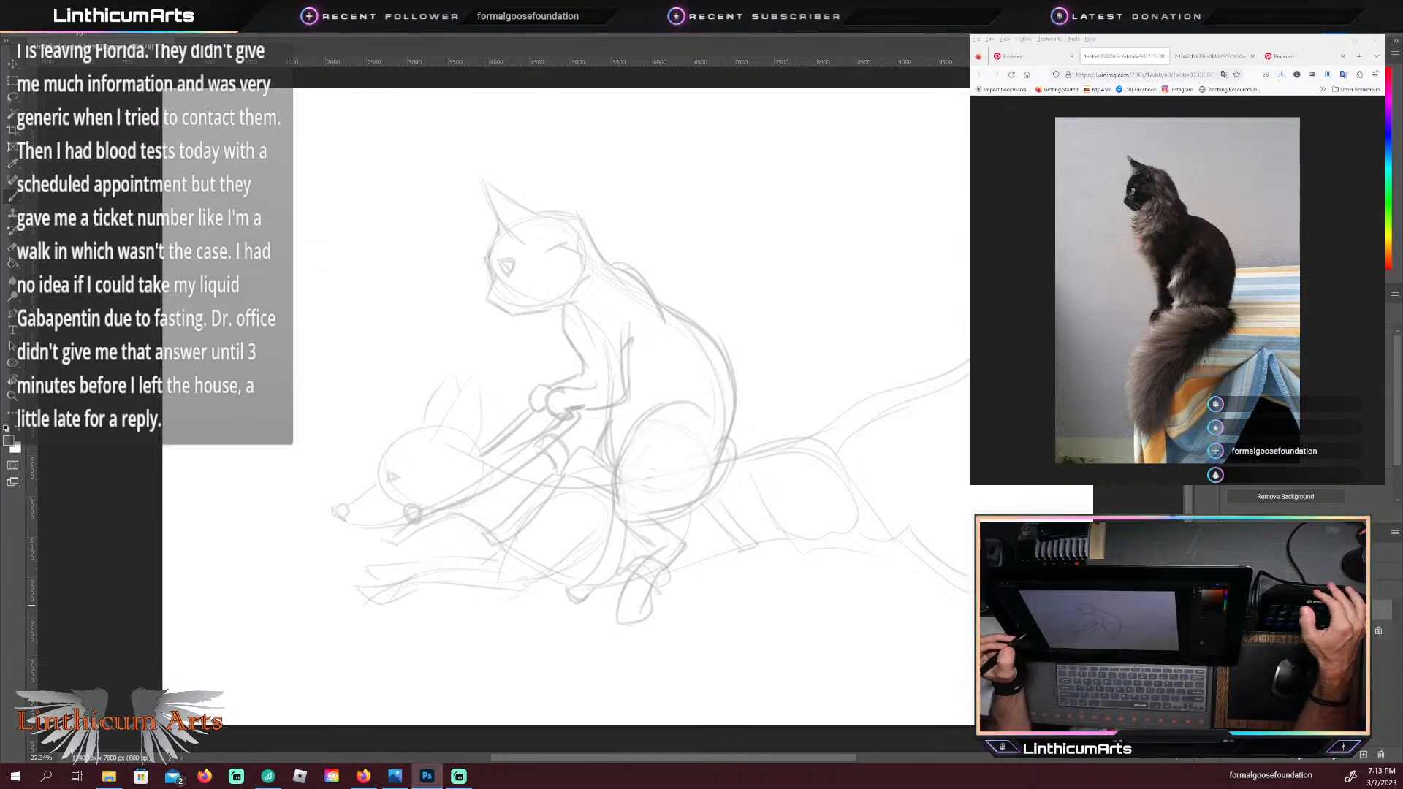
key(ctrl+shift+n)
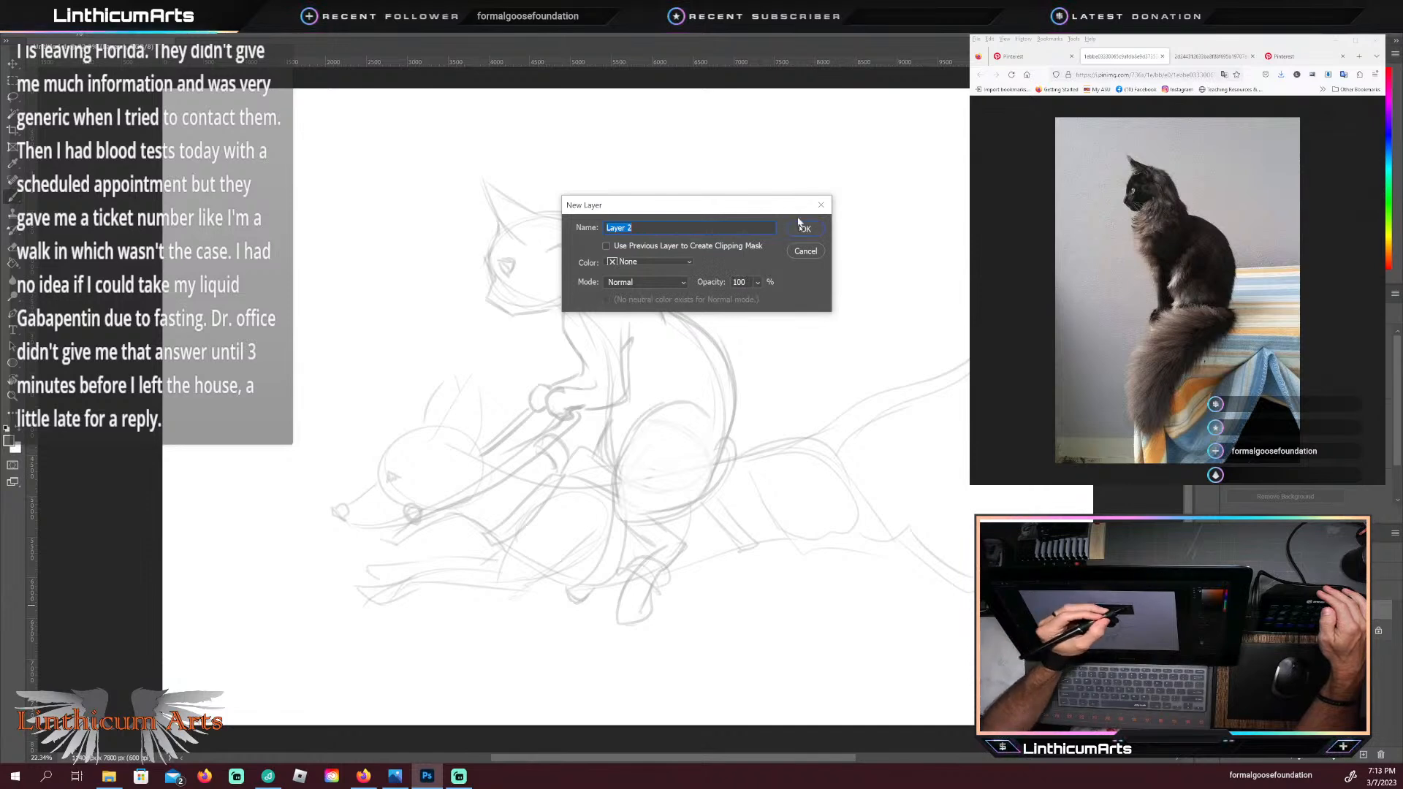
click(799, 225)
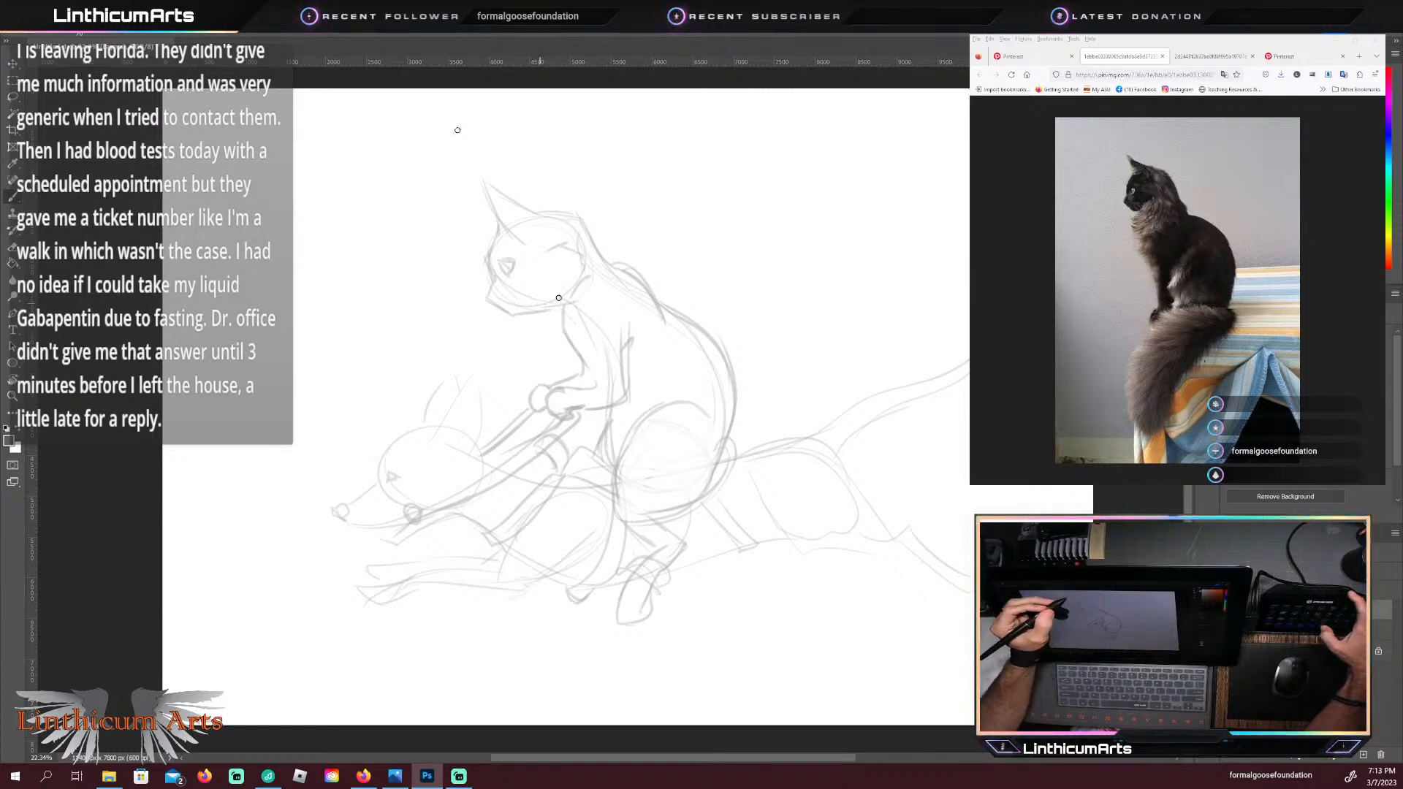
drag(542, 301, 590, 305)
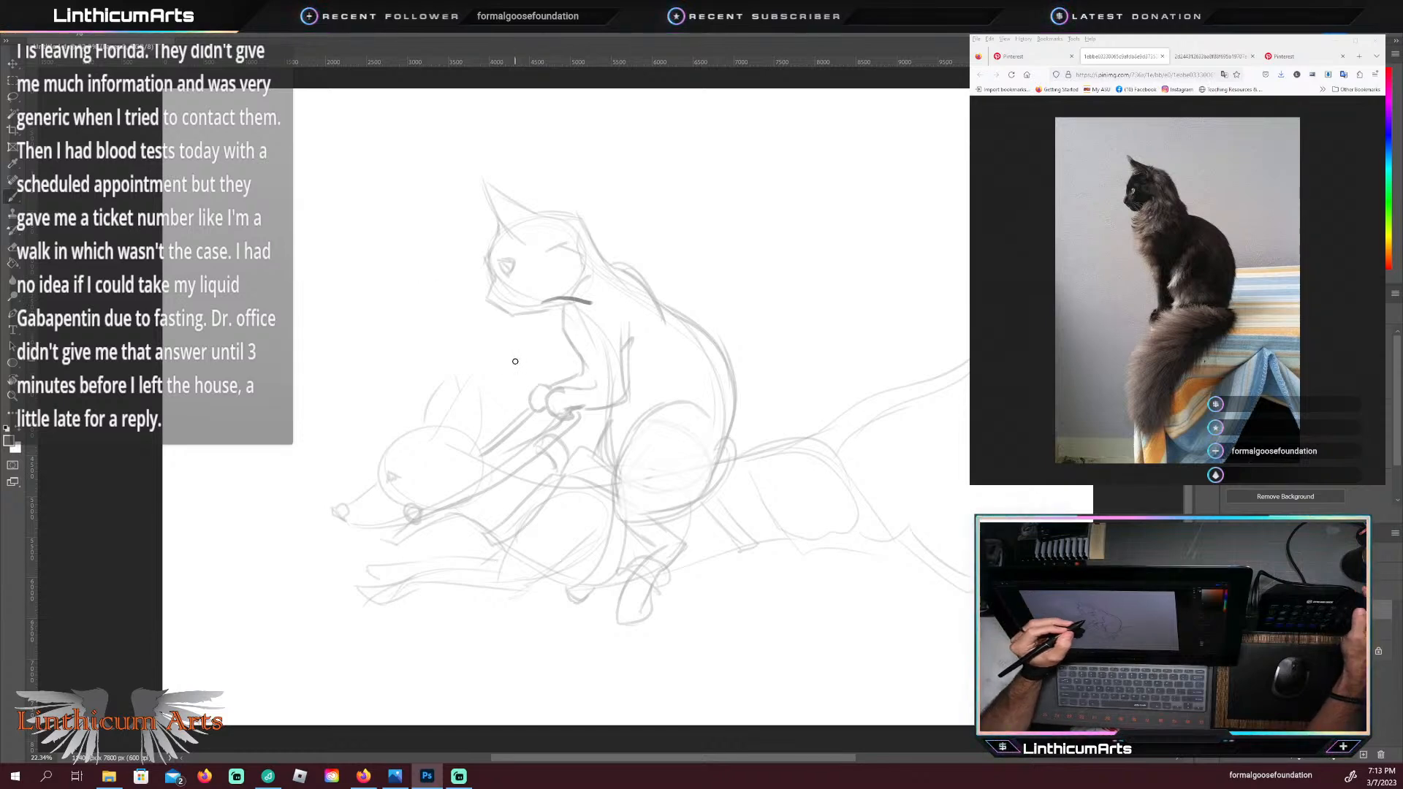
key(ctrl+z)
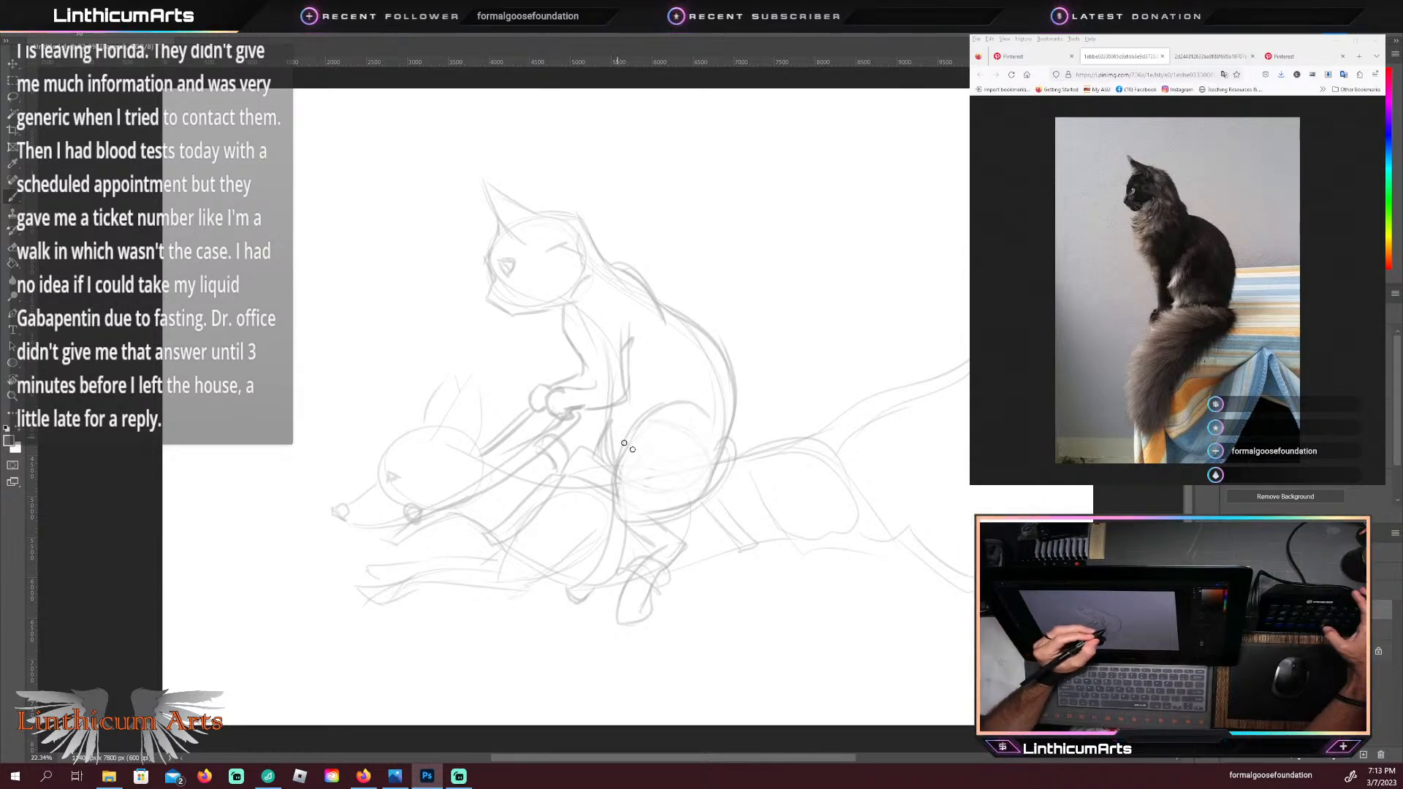
mouse_move(571, 347)
mouse_down()
mouse_move(589, 374)
mouse_move(556, 339)
mouse_move(583, 338)
mouse_move(567, 382)
mouse_up()
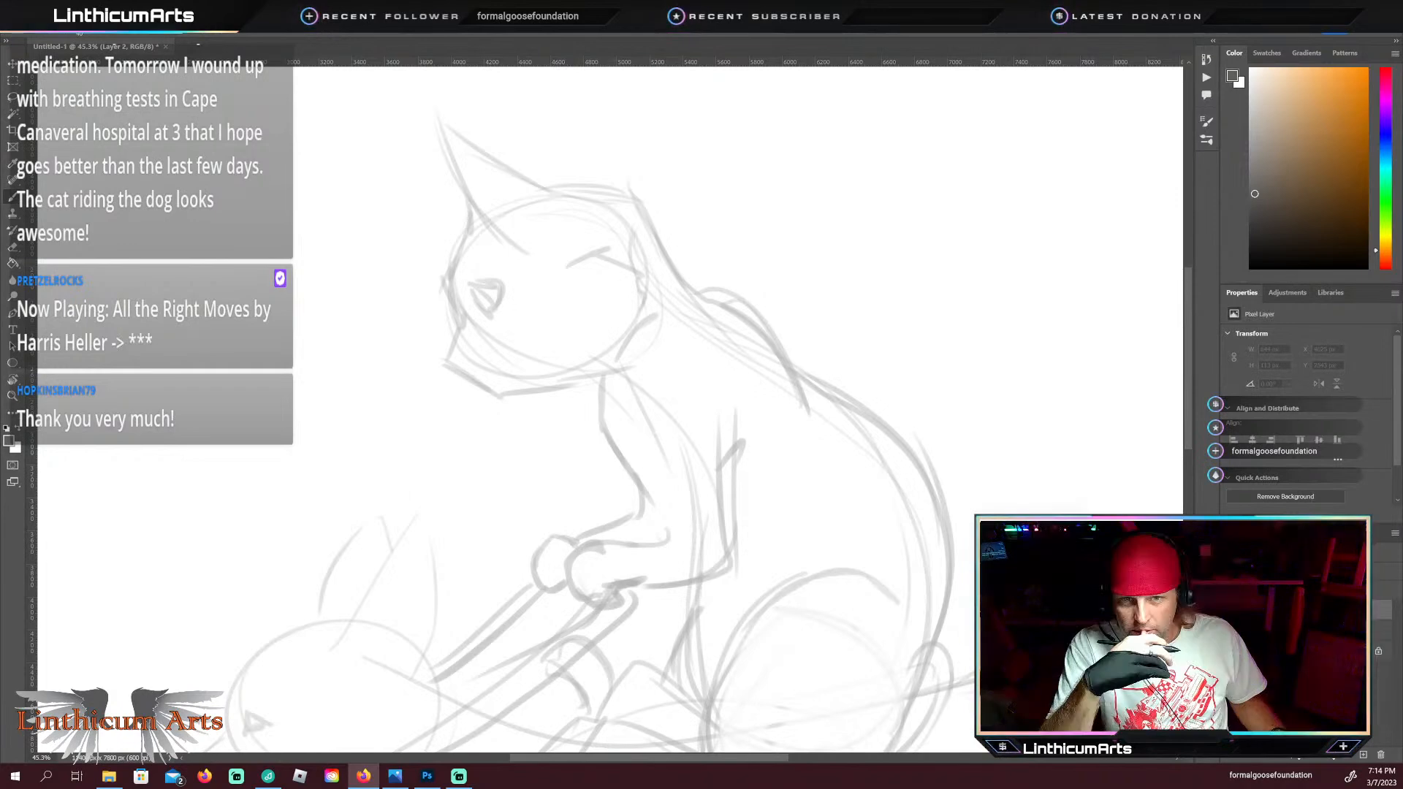
Step: Switch to Firefox, browse the Pinterest results for old west cowboy and open the photo of the hatted cowboy beside a small dog
click(363, 776)
scroll(1176, 262, up, 4)
scroll(1177, 262, down, 2)
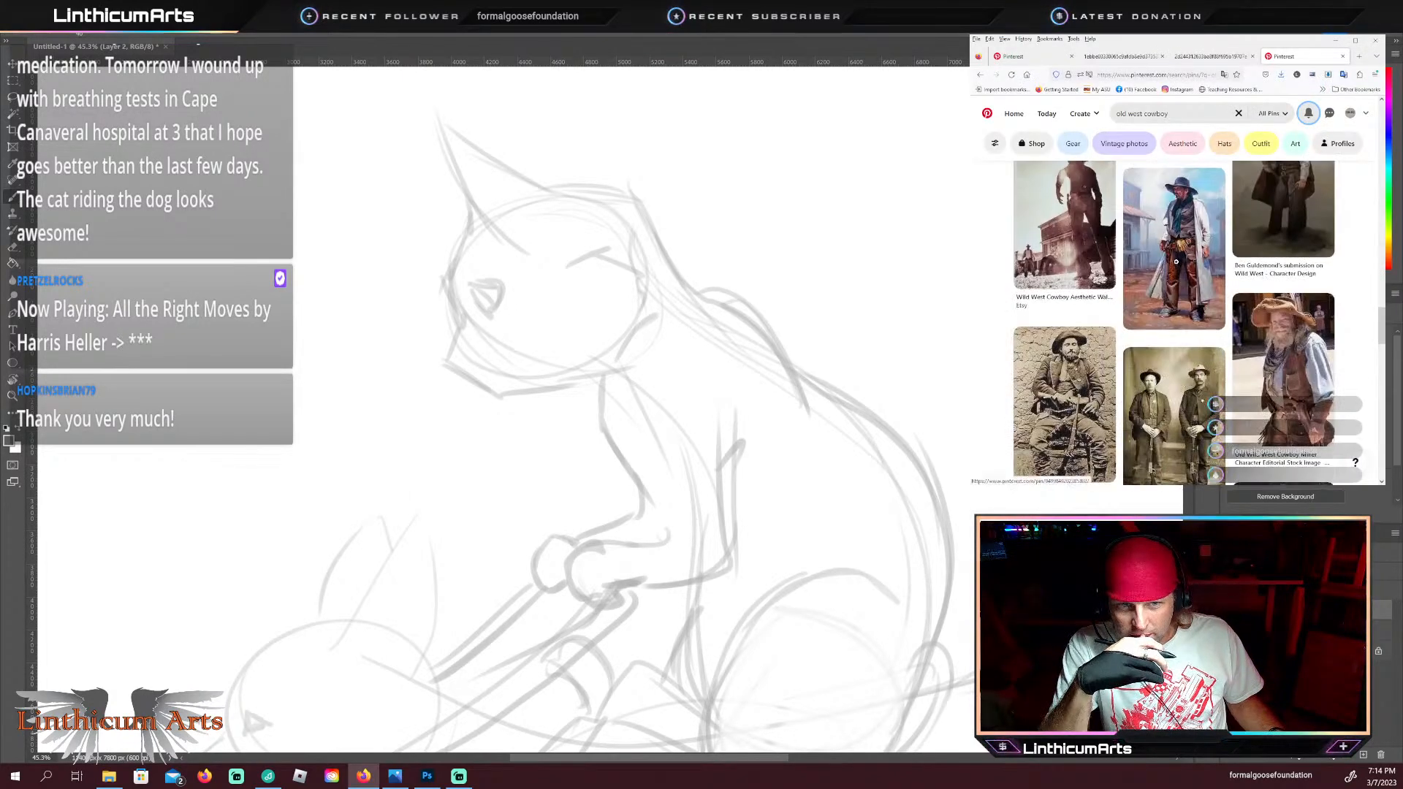
scroll(1176, 262, down, 3)
scroll(1177, 262, down, 5)
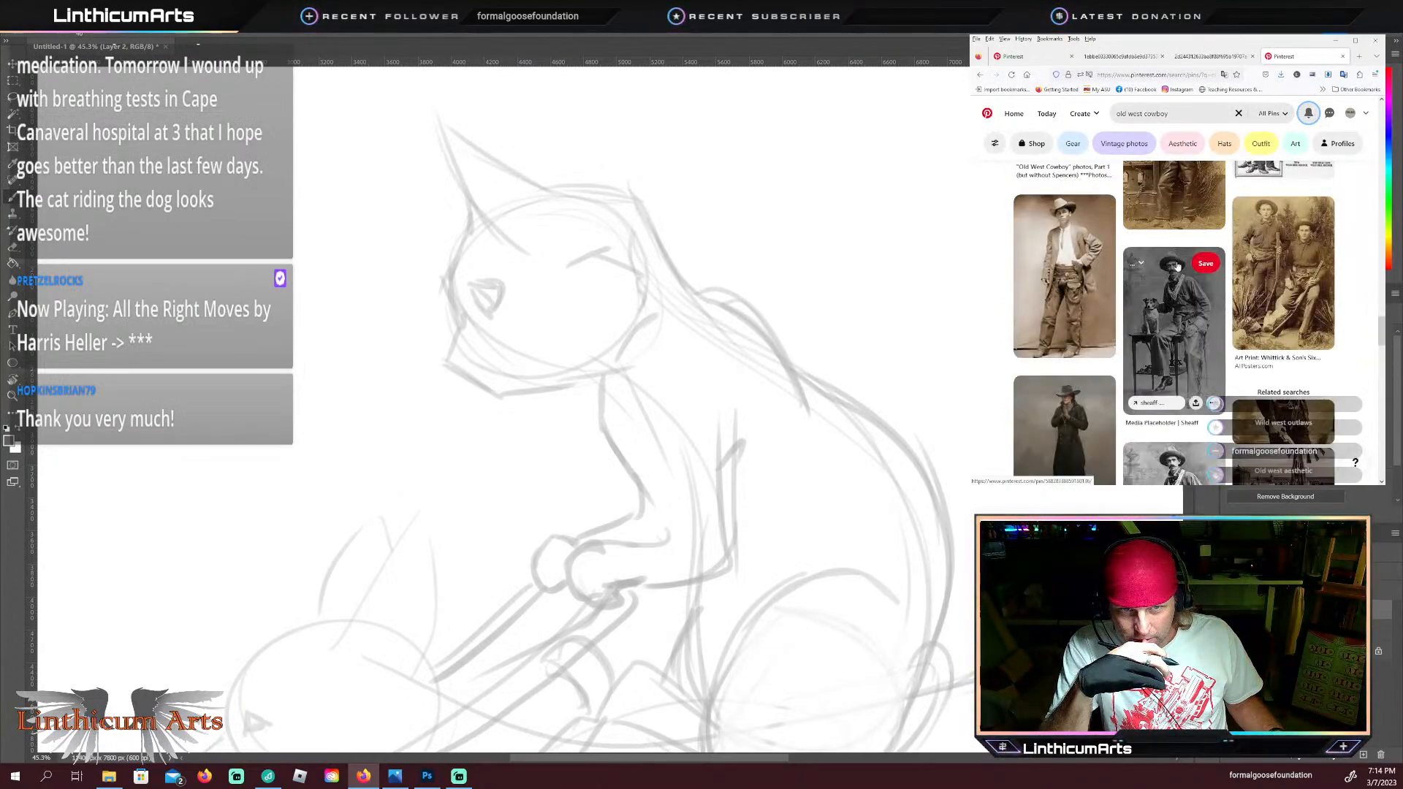
scroll(1177, 261, down, 1)
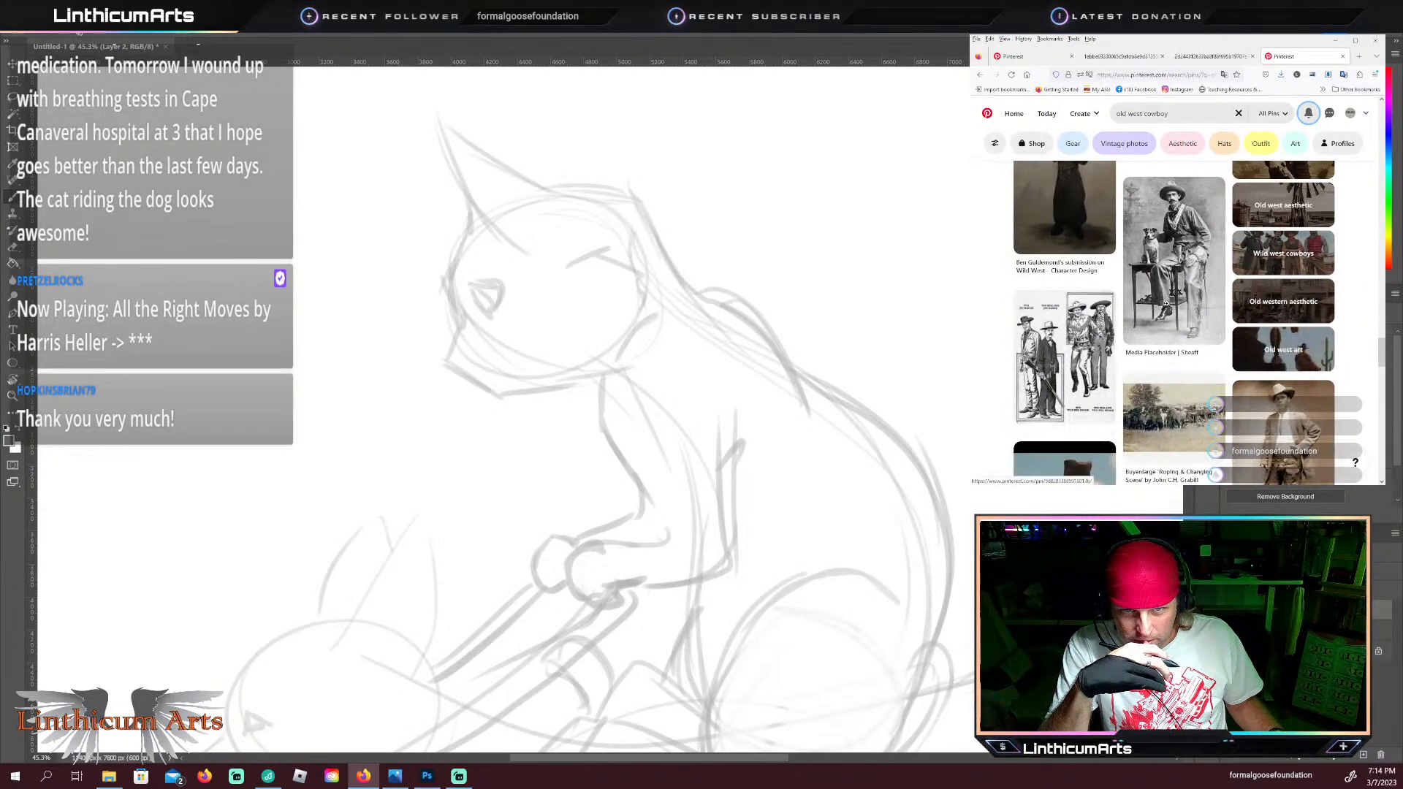
mouse_move(1176, 192)
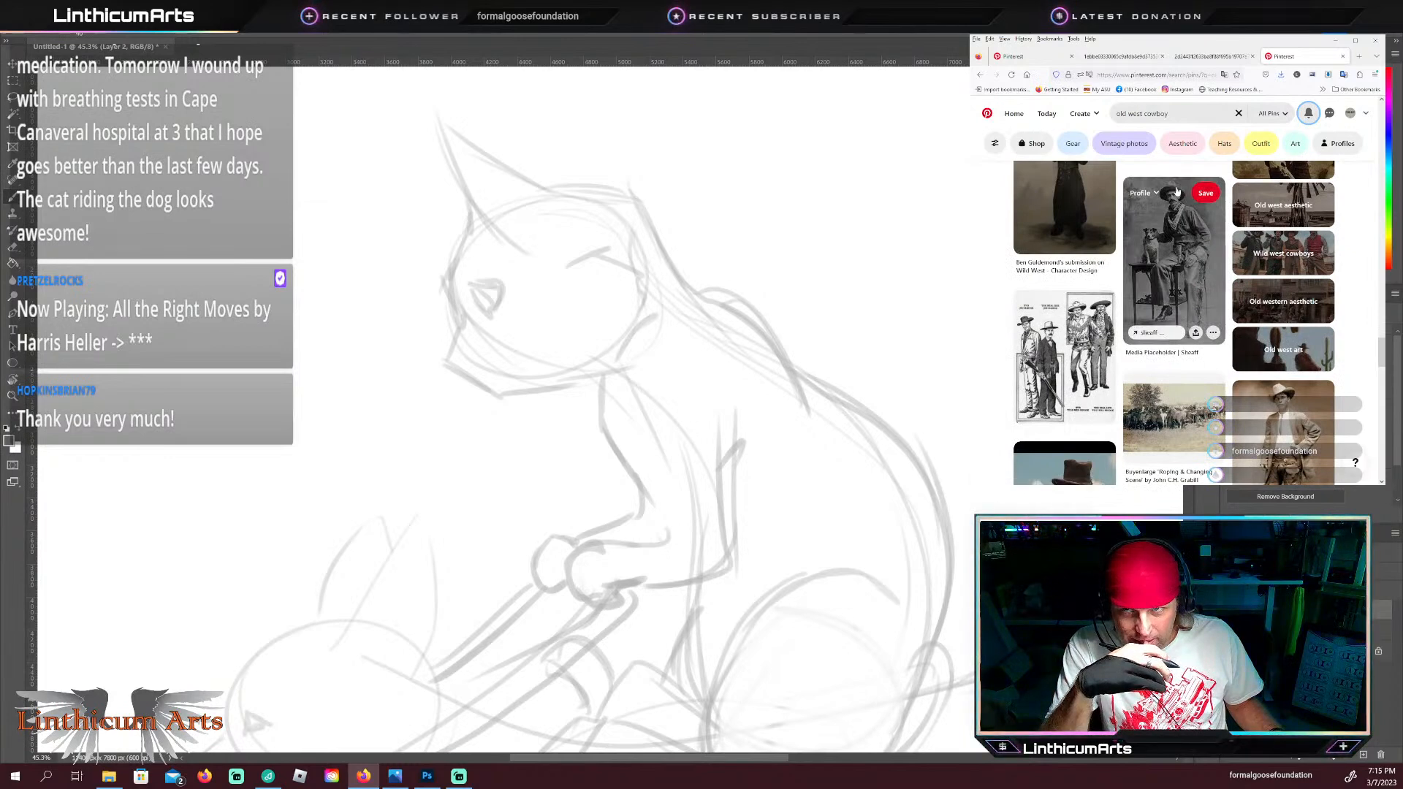
scroll(1183, 255, up, 1)
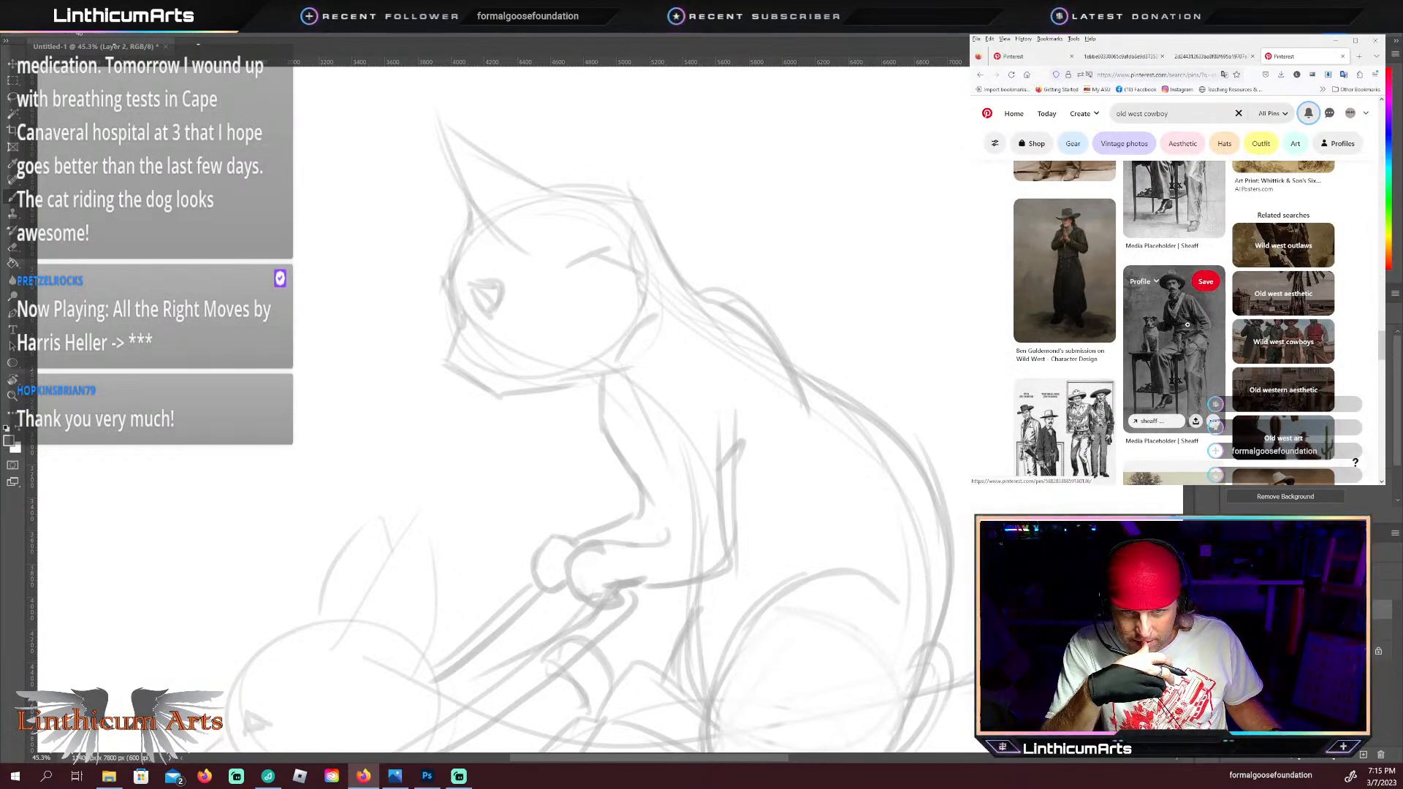
scroll(1178, 335, down, 1)
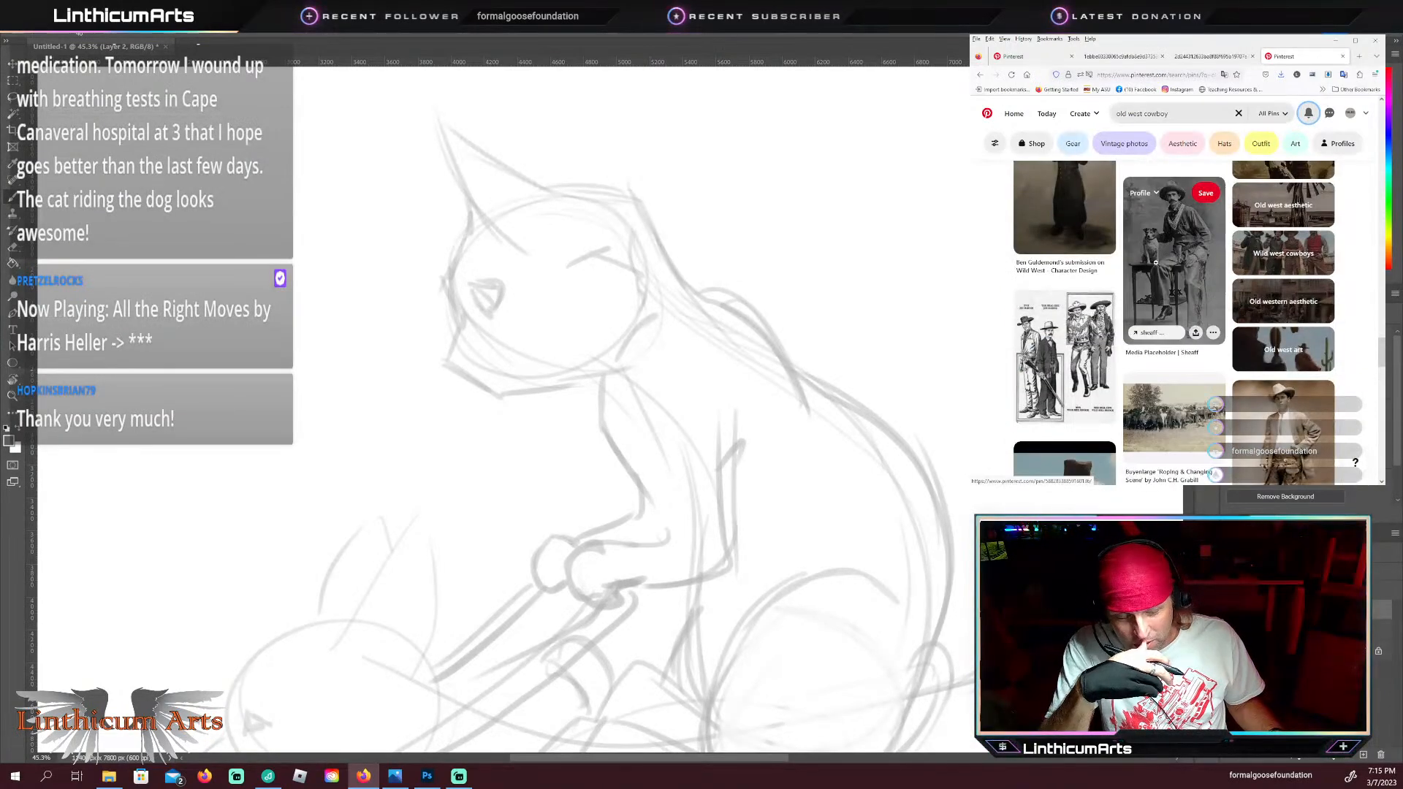
scroll(1198, 263, down, 2)
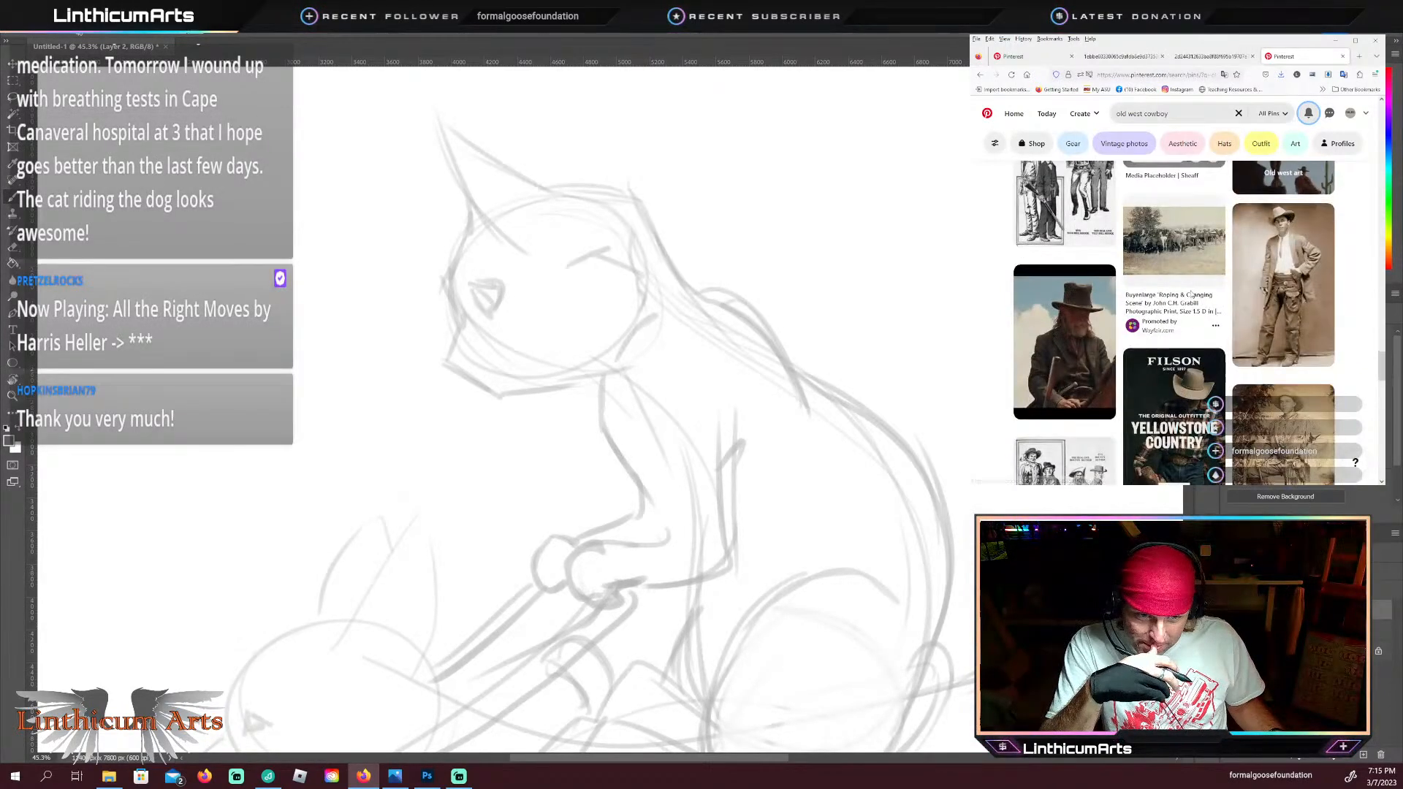
scroll(1191, 295, down, 1)
scroll(1191, 294, down, 2)
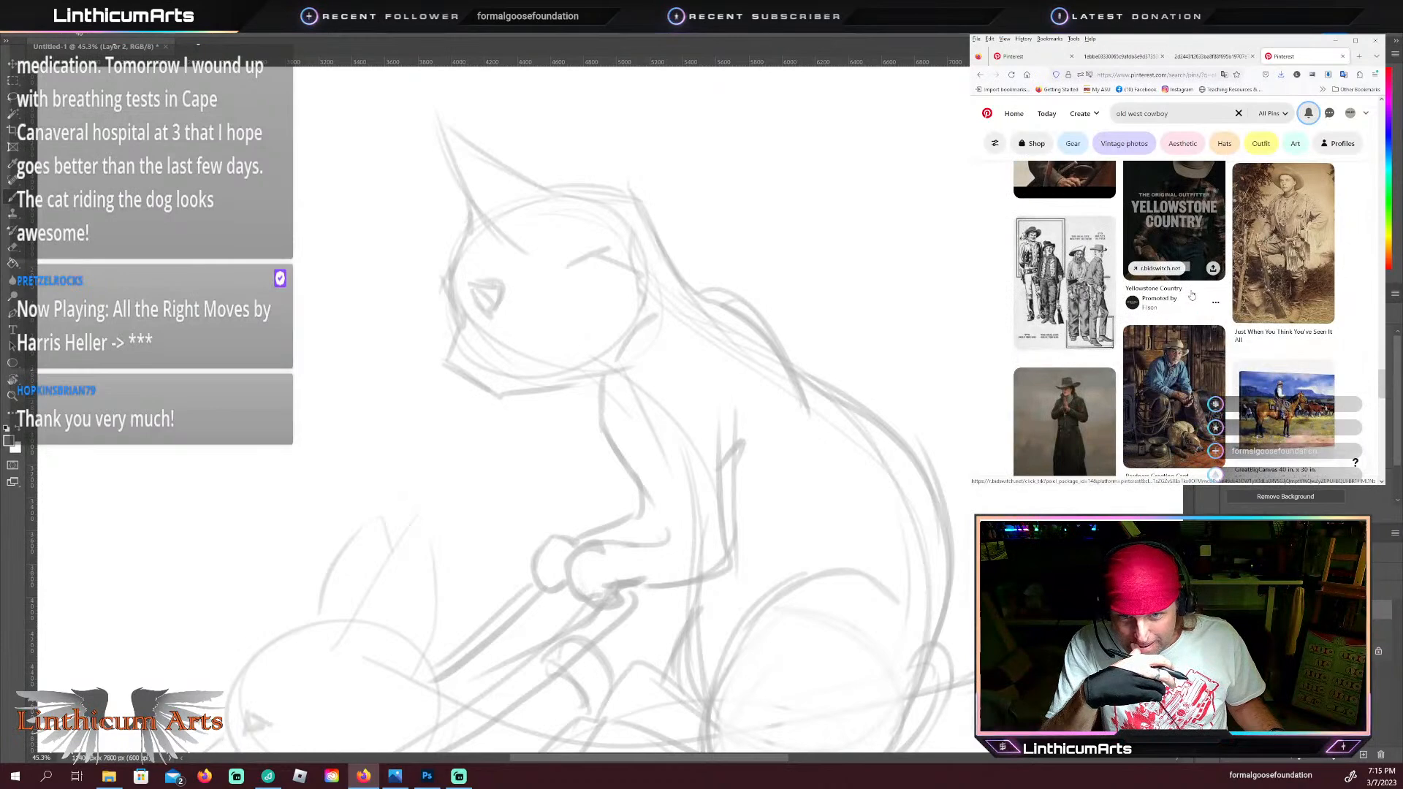
scroll(1191, 294, down, 1)
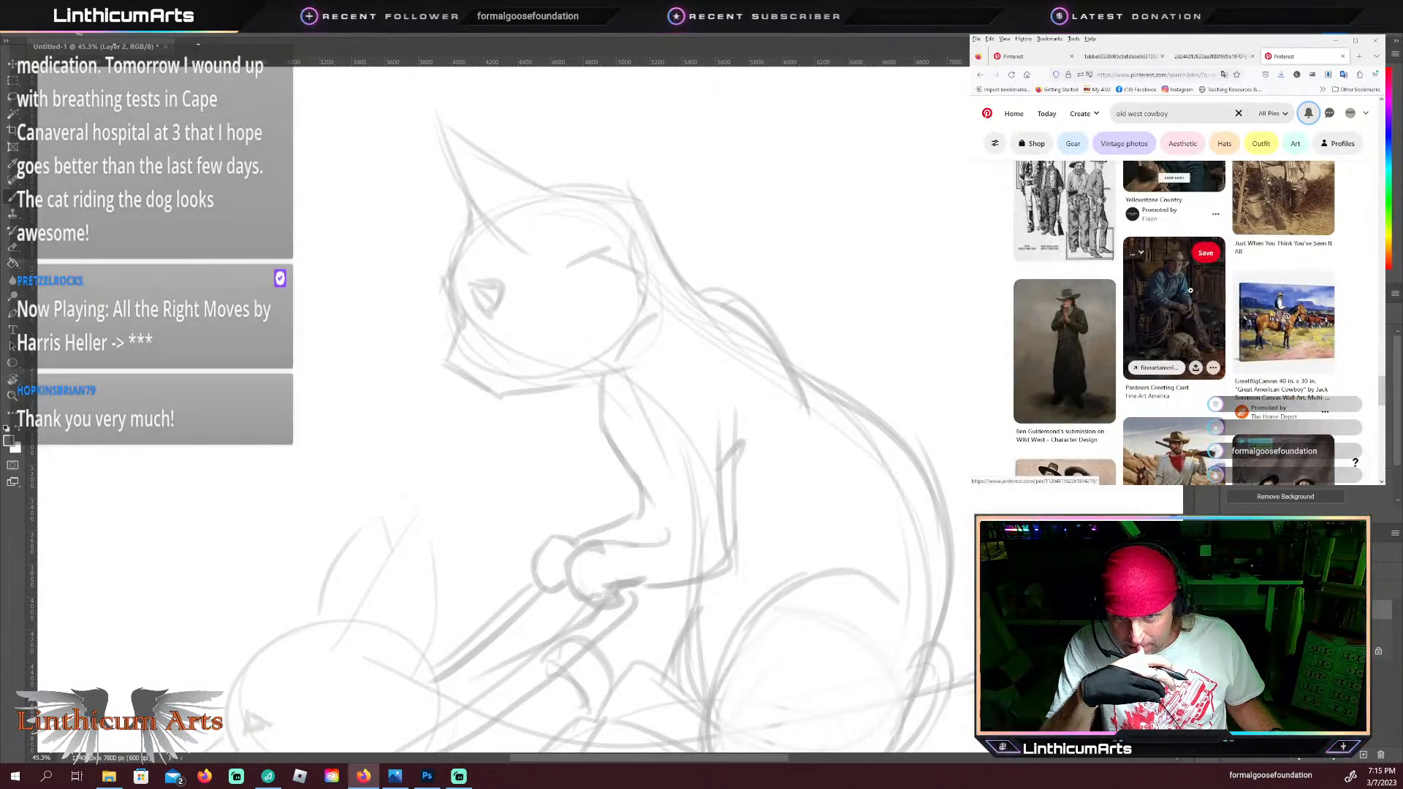
scroll(1191, 293, down, 1)
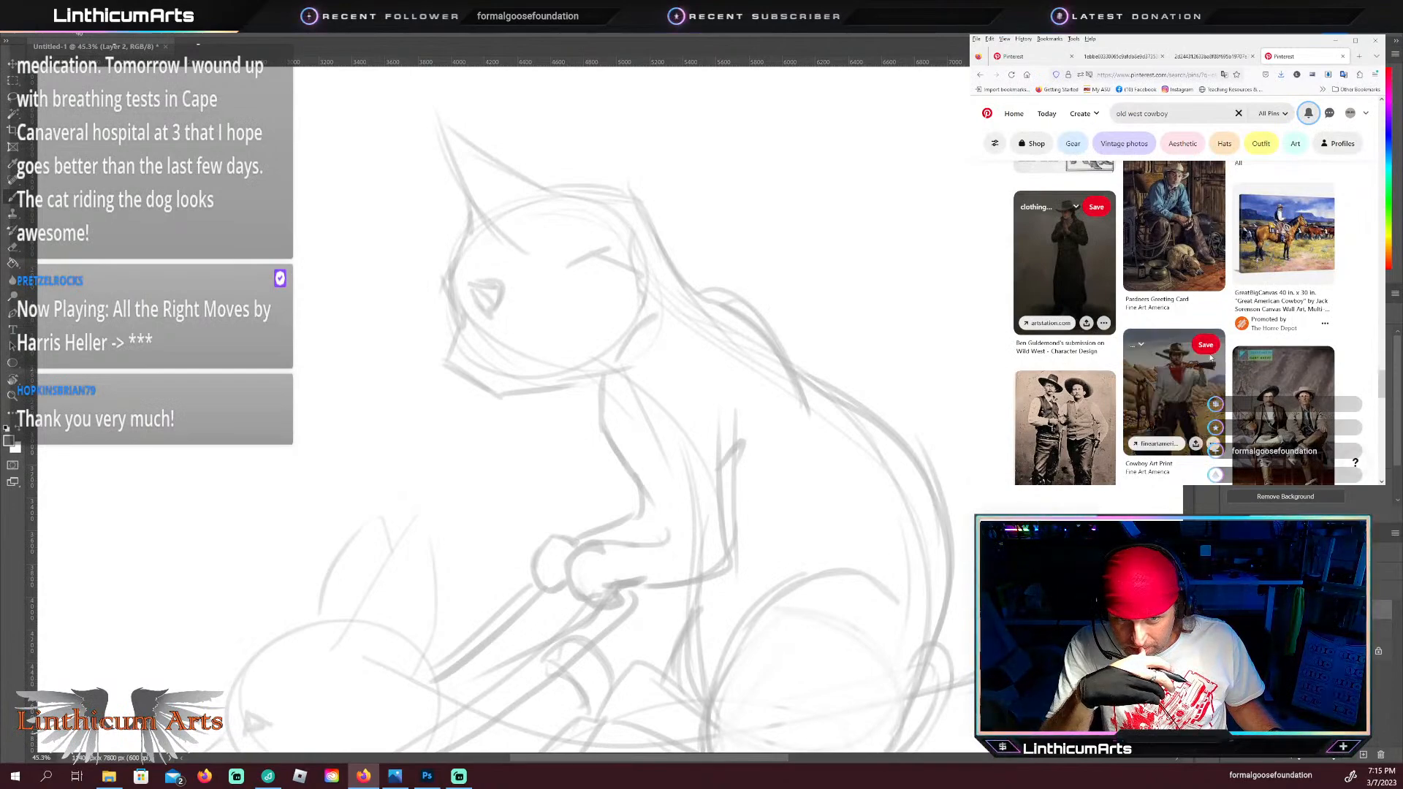
scroll(1198, 355, down, 4)
scroll(1213, 355, up, 4)
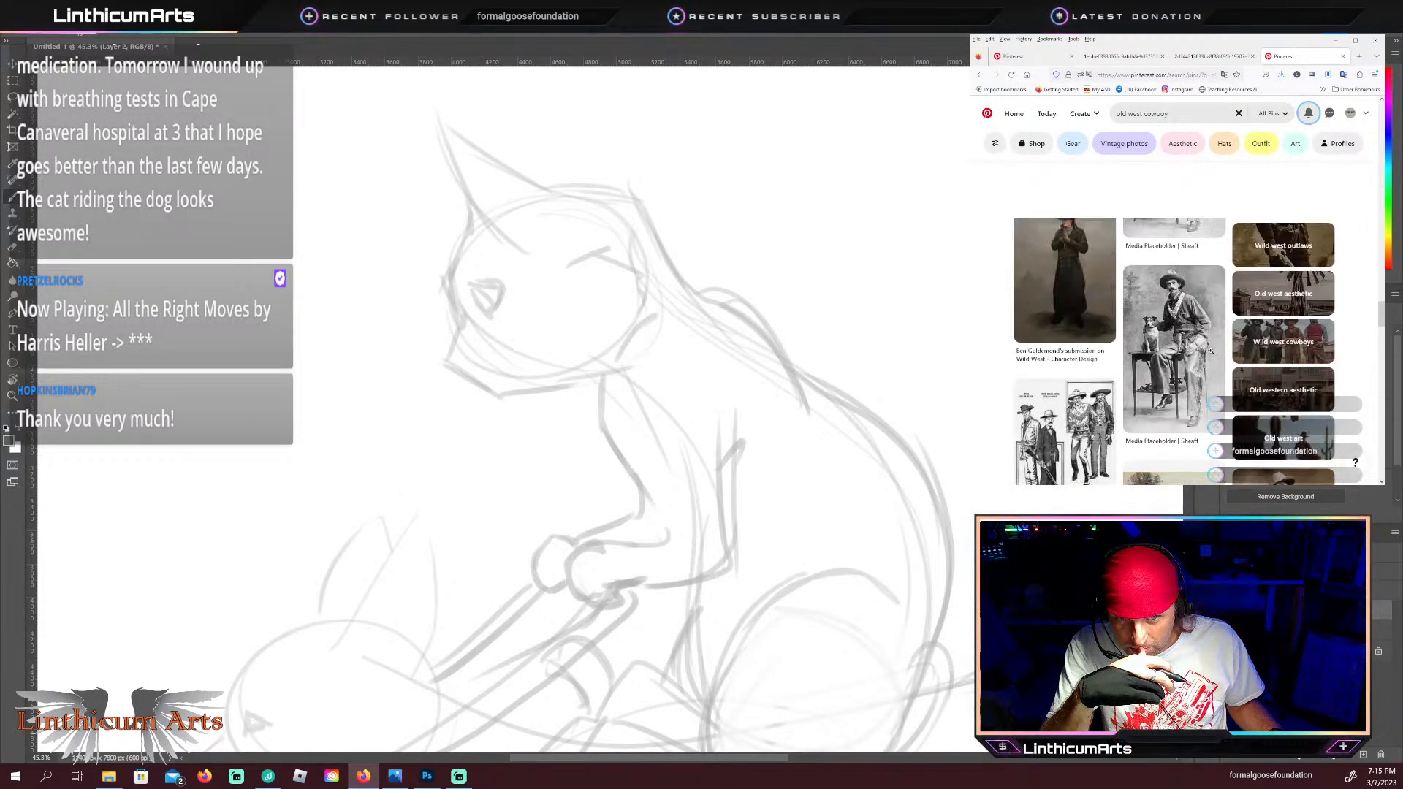
click(1176, 284)
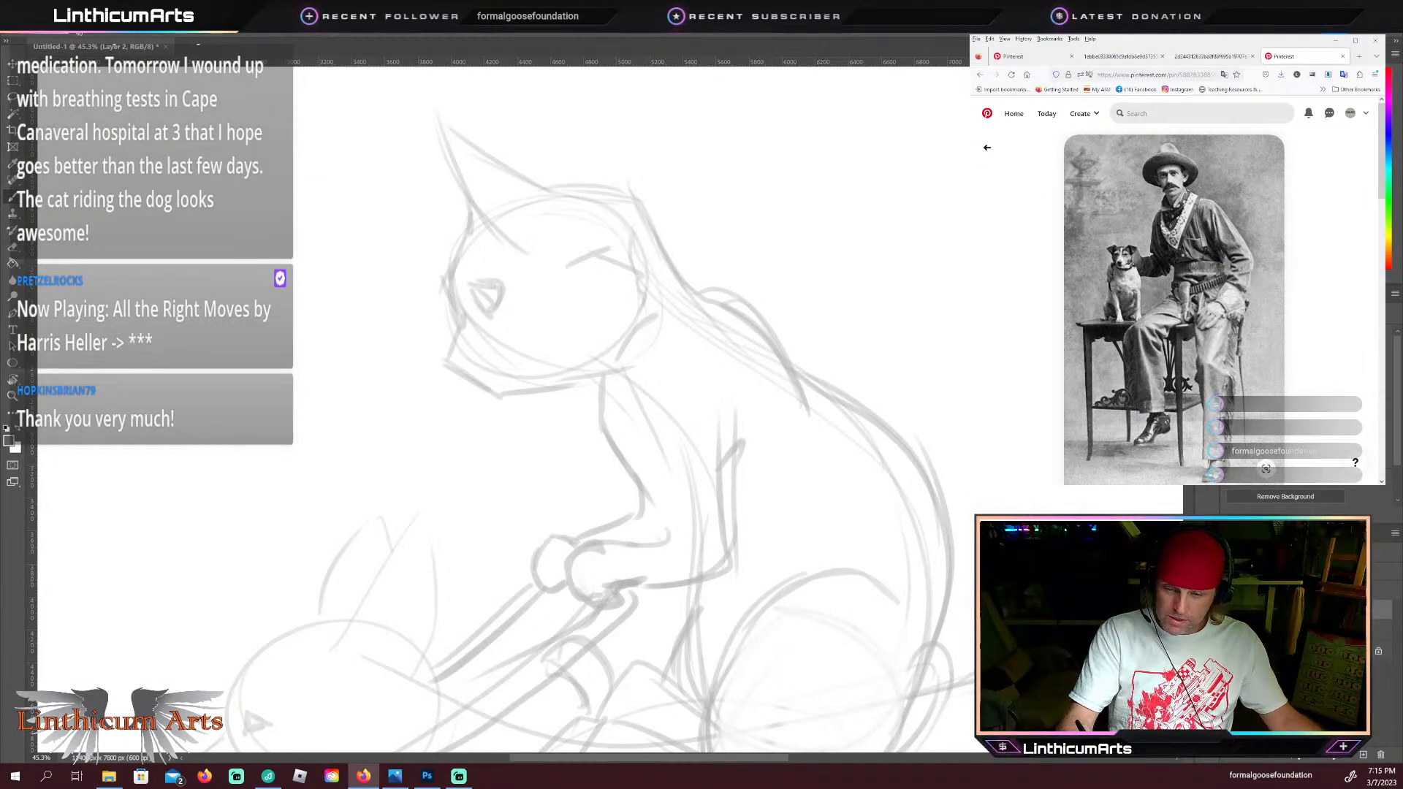
Step: Switch back to Photoshop and sketch a wide, curved cowboy hat brim across the cat's forehead, with its underside showing at the back
click(436, 248)
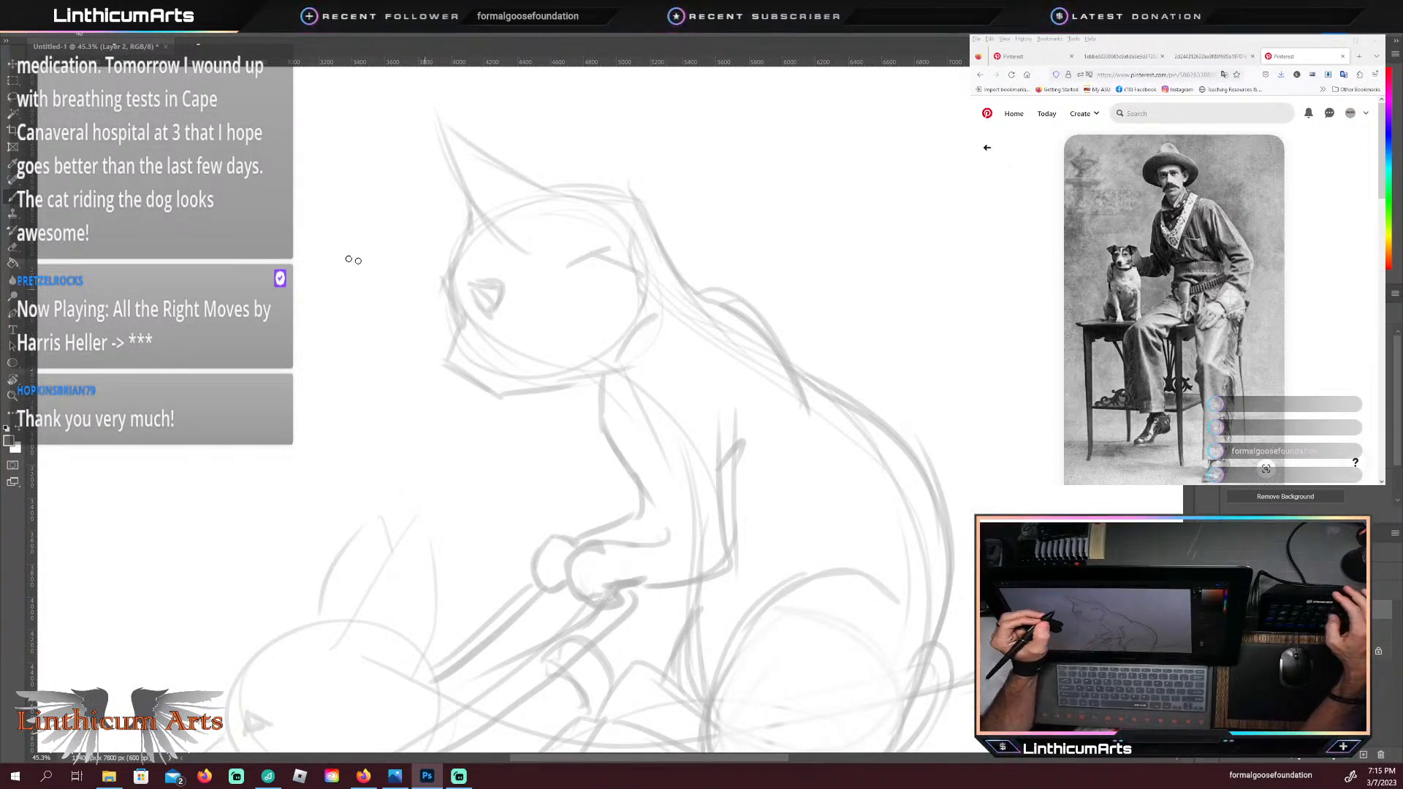
mouse_move(536, 369)
mouse_down()
mouse_move(539, 407)
mouse_move(497, 371)
mouse_up()
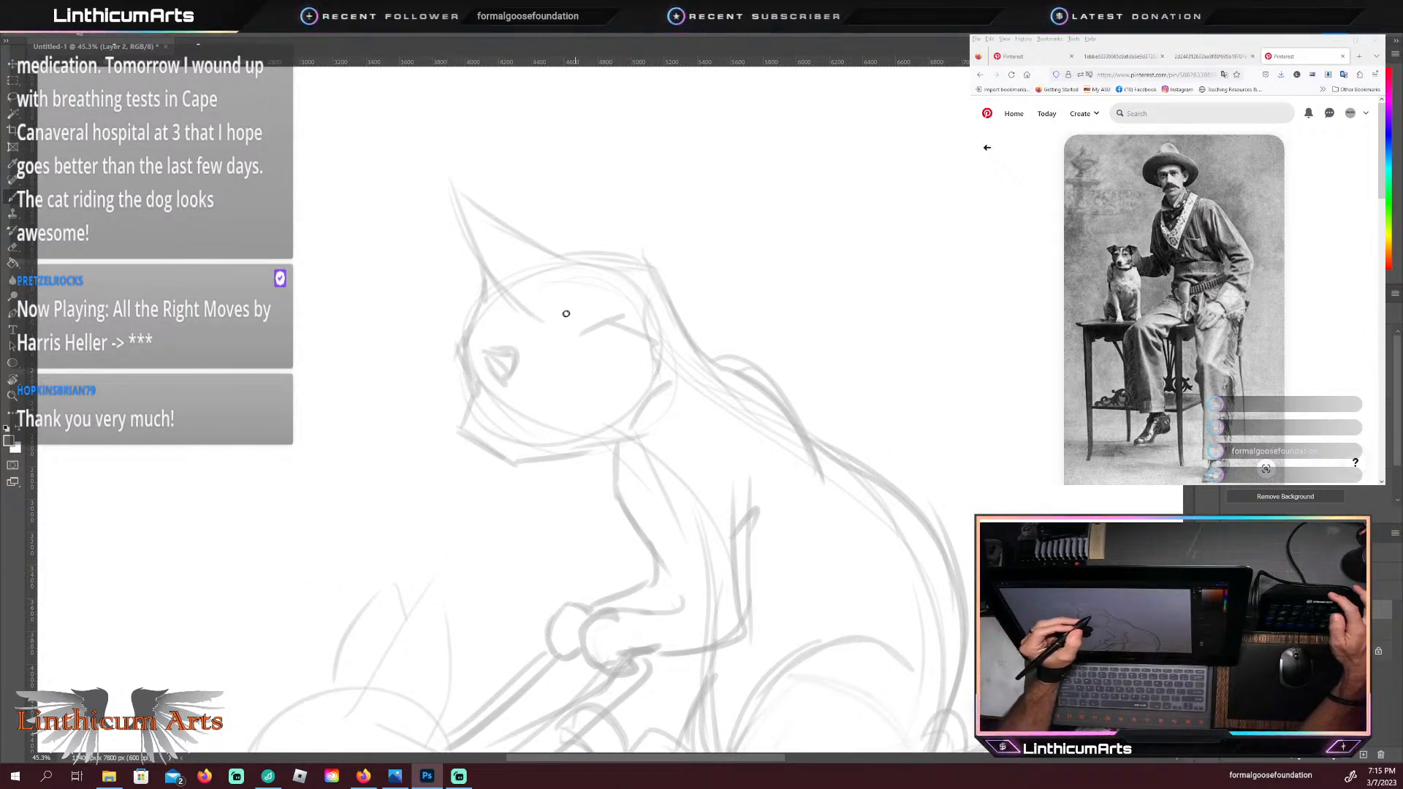
drag(380, 355, 745, 265)
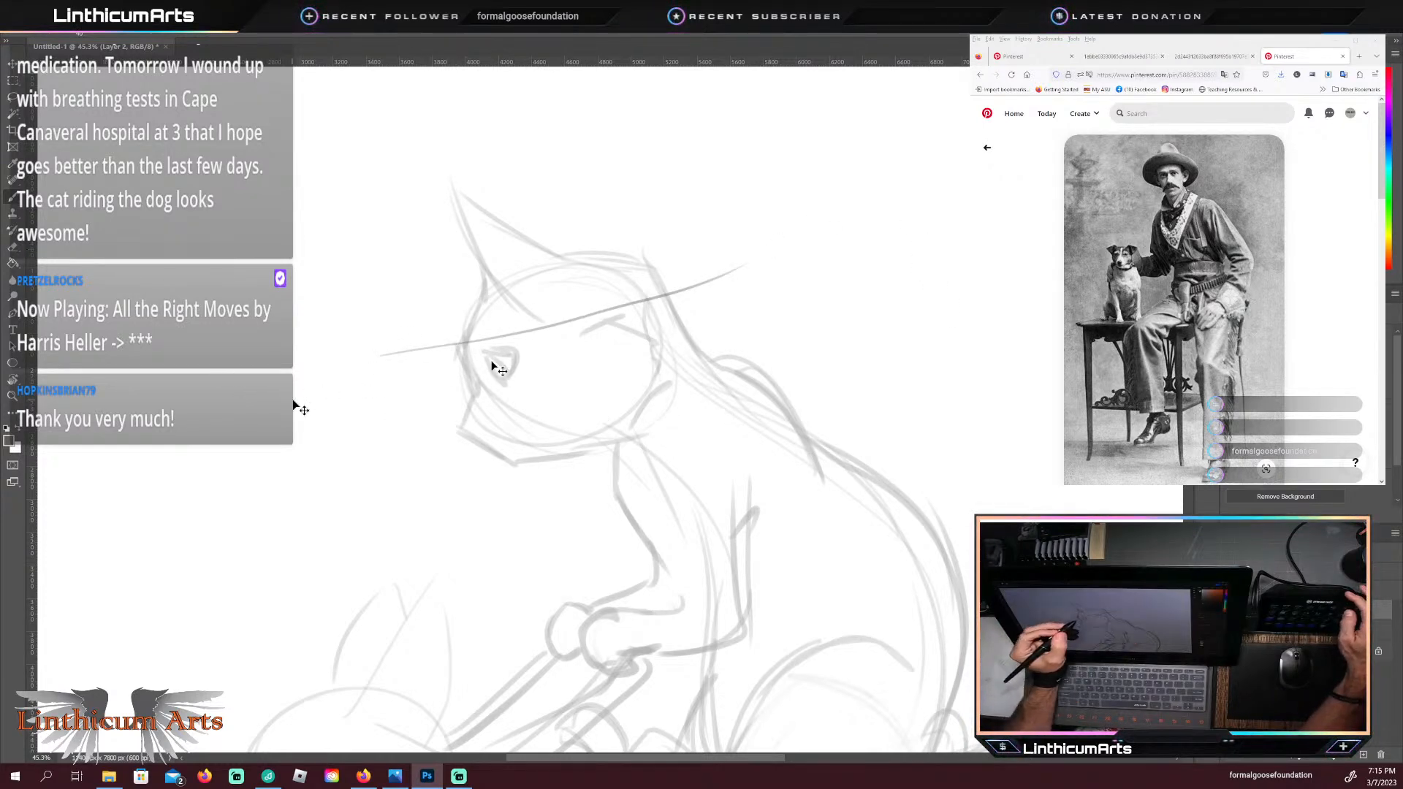
key(ctrl+z)
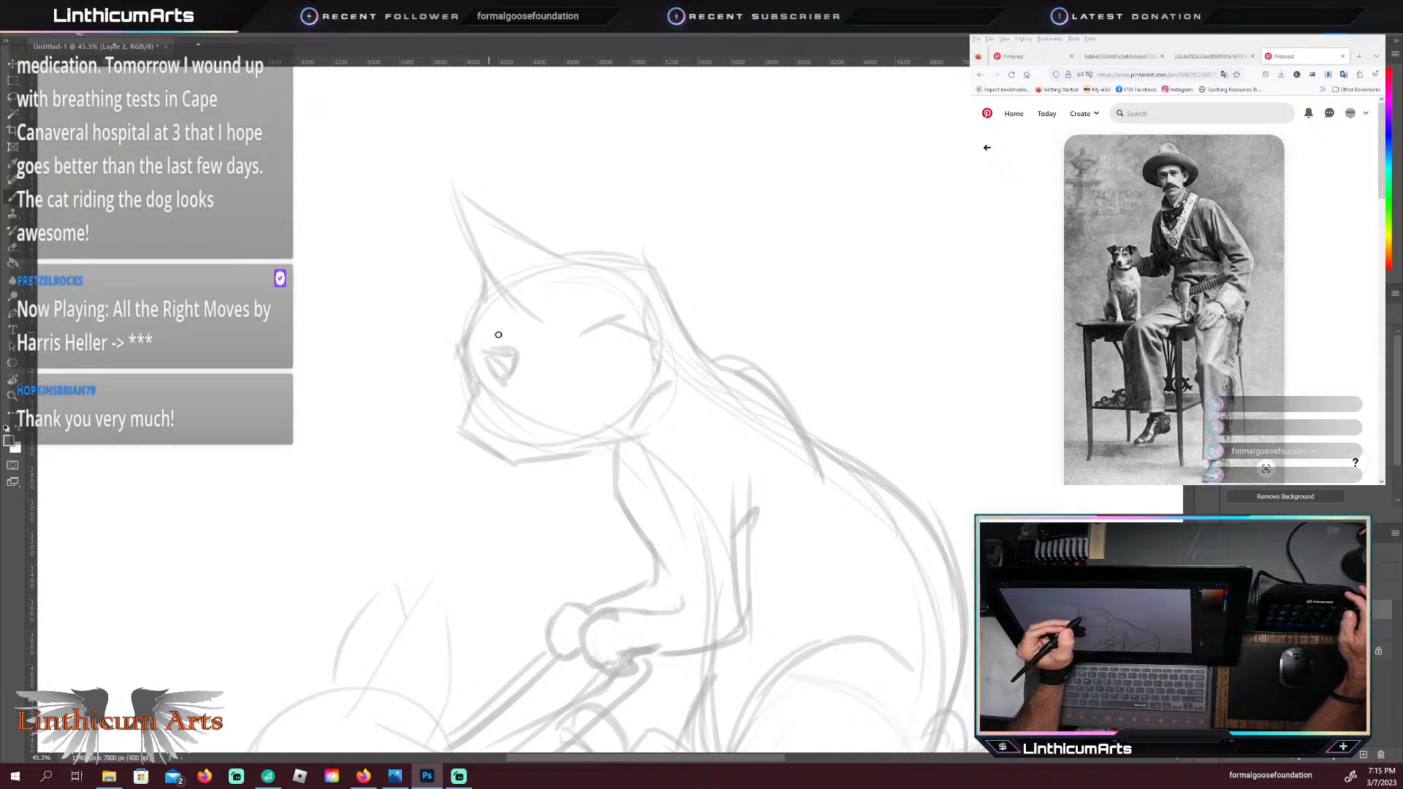
drag(391, 329, 351, 313)
mouse_move(476, 341)
mouse_down()
mouse_move(355, 315)
mouse_move(693, 281)
mouse_up()
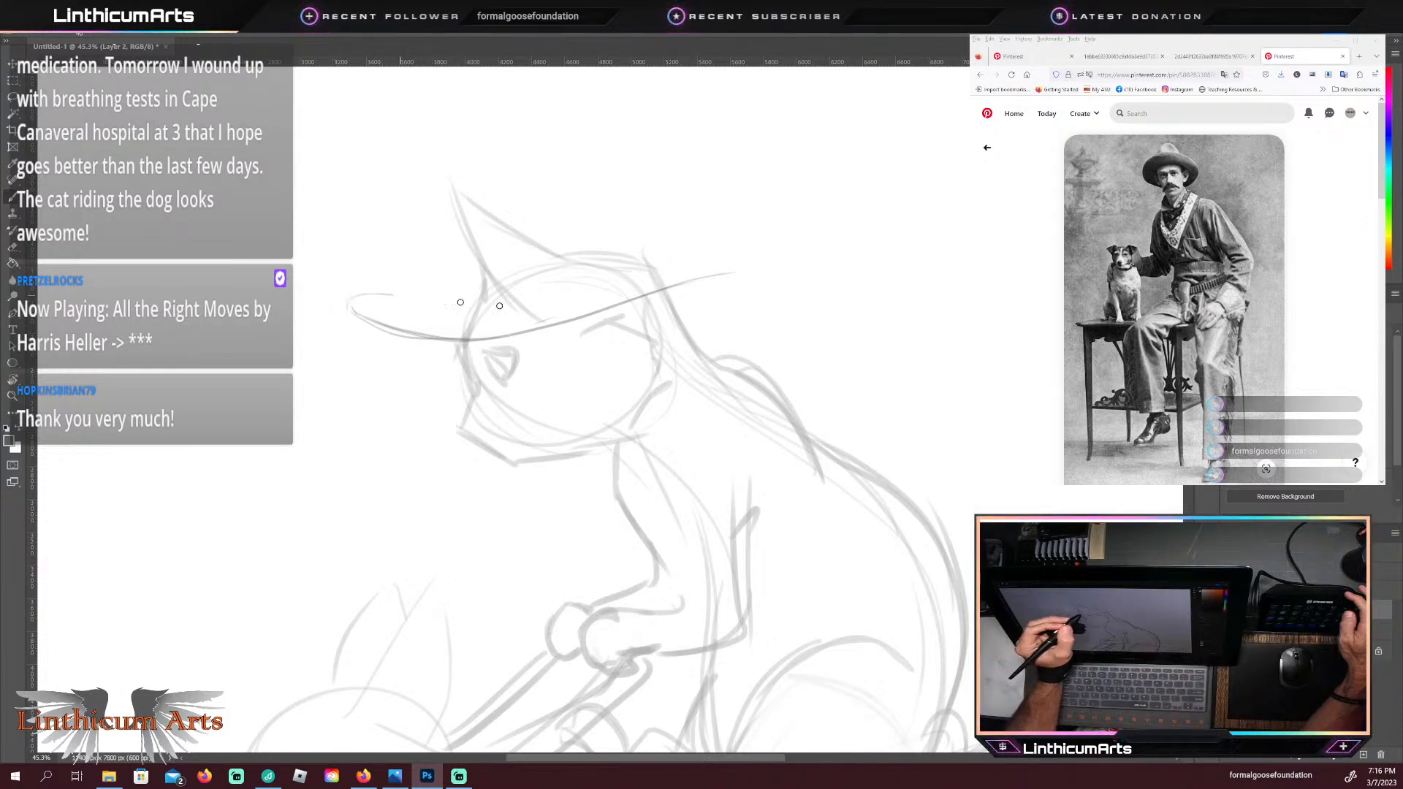
drag(515, 304, 781, 261)
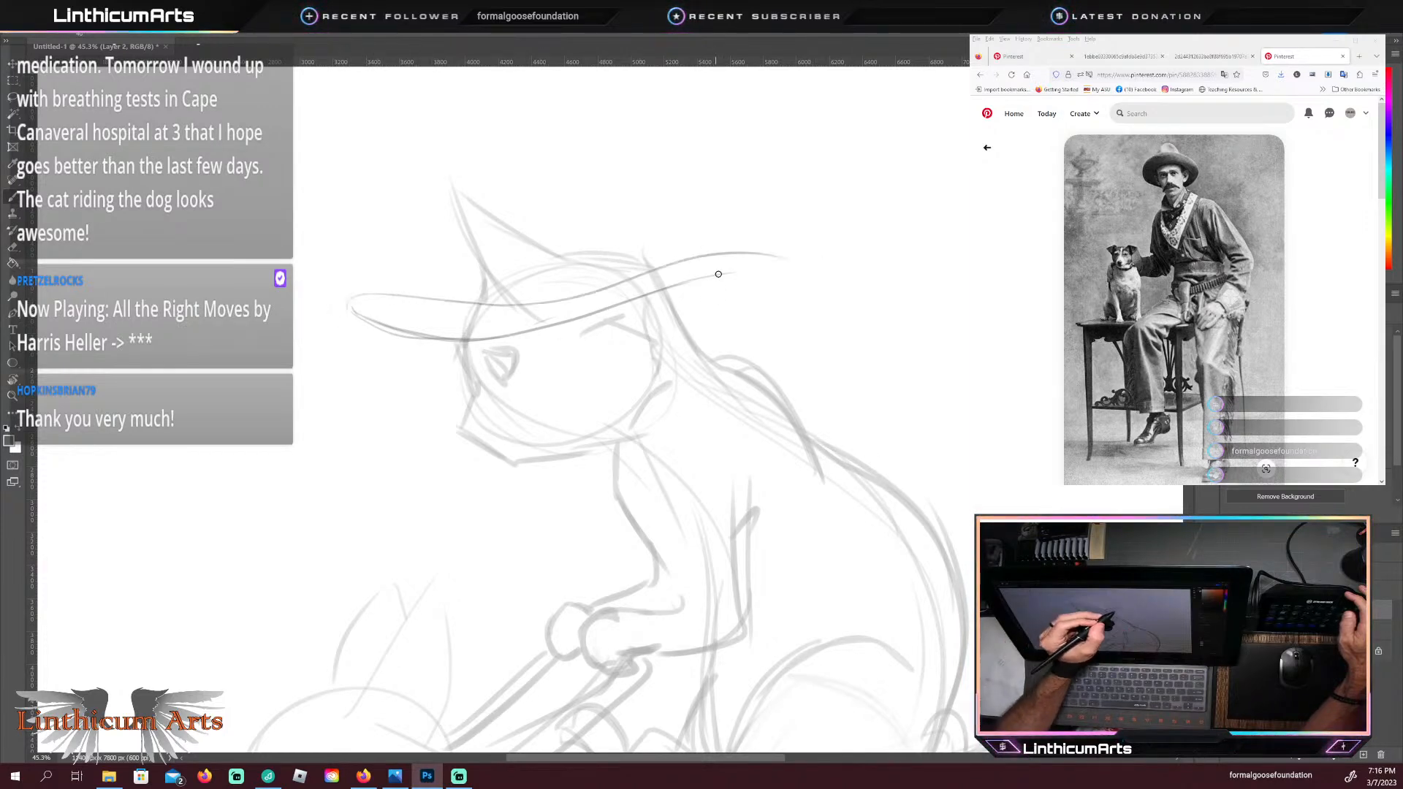
drag(689, 303, 769, 269)
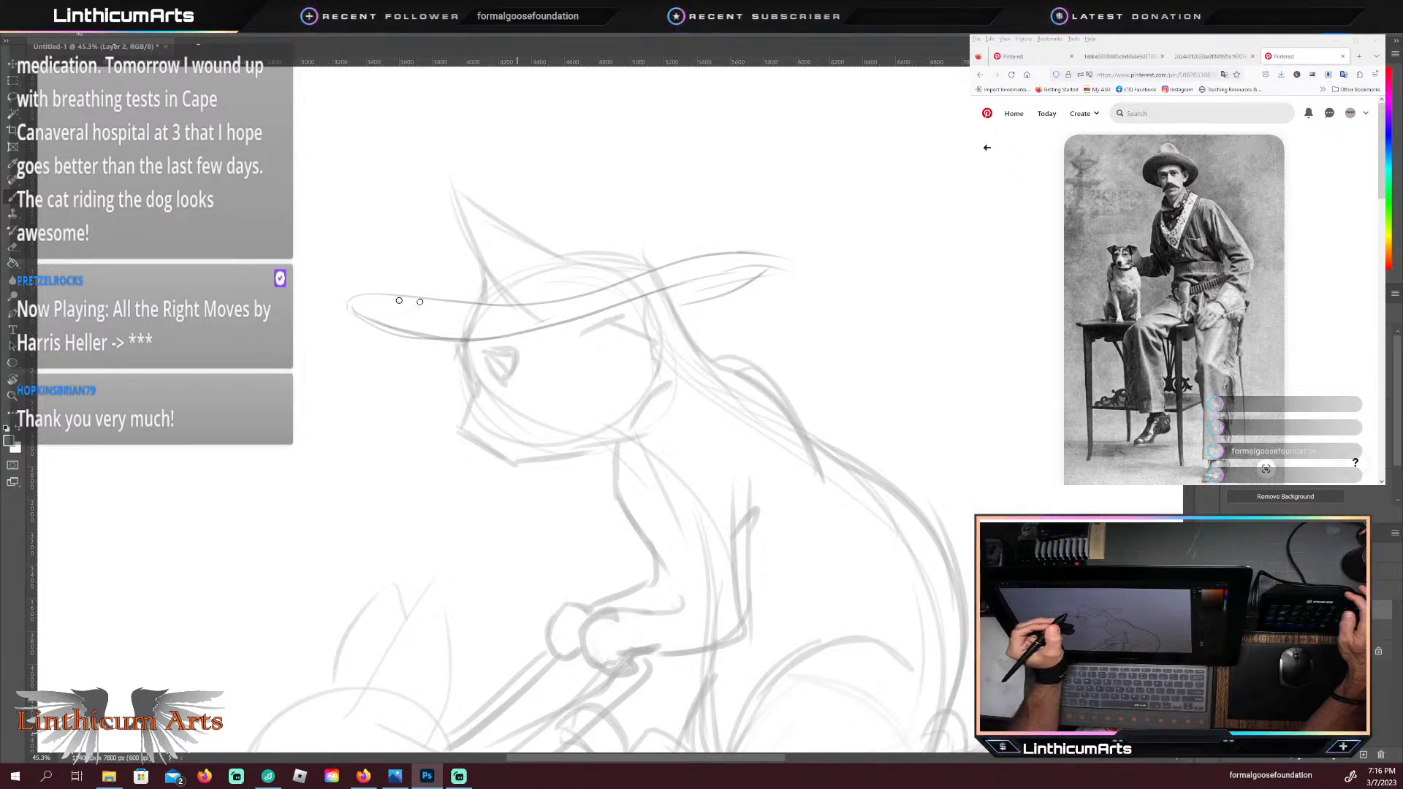
Step: Erase the rounded front of the hat brim and redraw it as a thinner edge with a pointed, upturned tip
drag(420, 302, 512, 306)
mouse_move(358, 310)
mouse_down()
mouse_move(342, 279)
mouse_move(498, 308)
mouse_up()
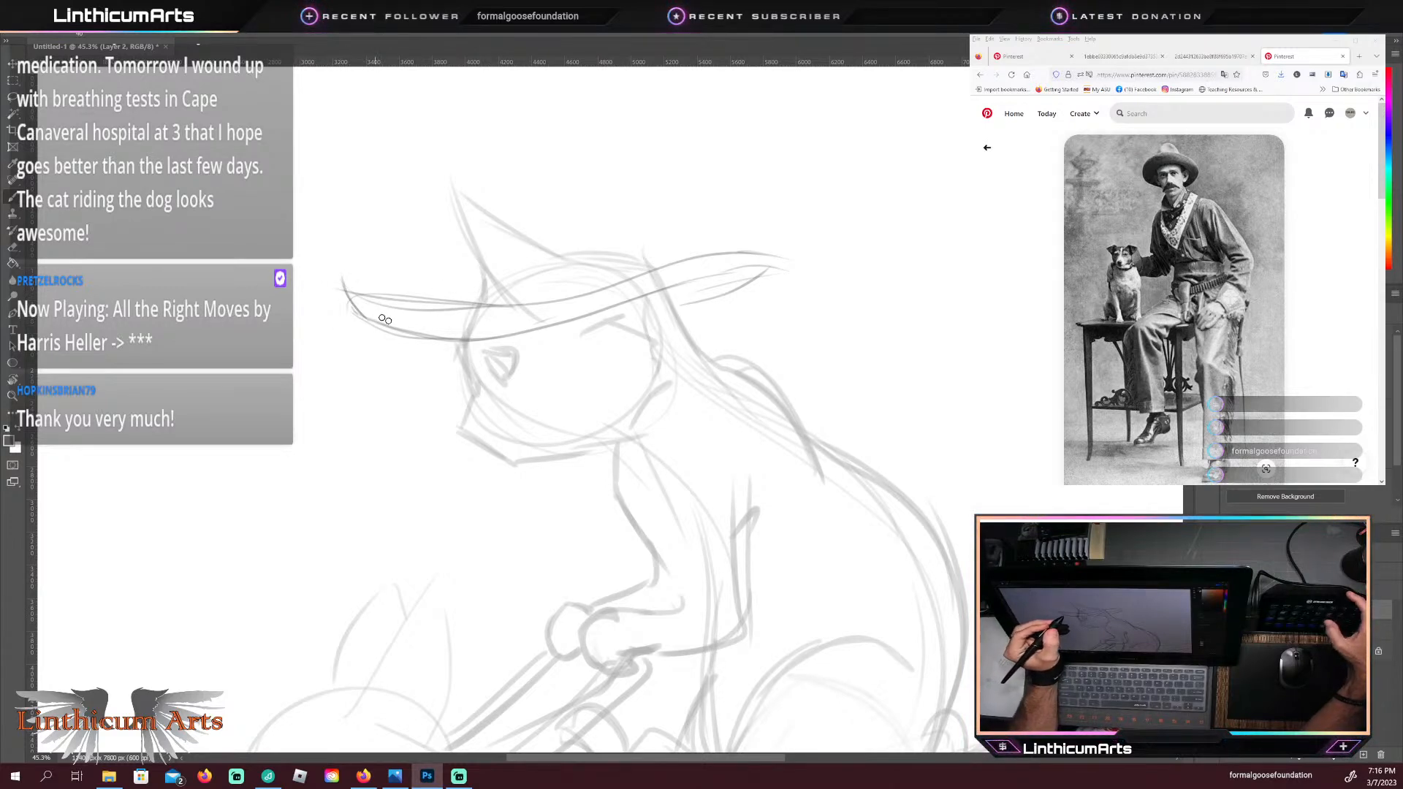
key(e)
mouse_move(351, 303)
mouse_down()
mouse_move(488, 305)
mouse_move(406, 307)
mouse_move(336, 271)
mouse_move(330, 299)
mouse_move(354, 329)
mouse_up()
key(b)
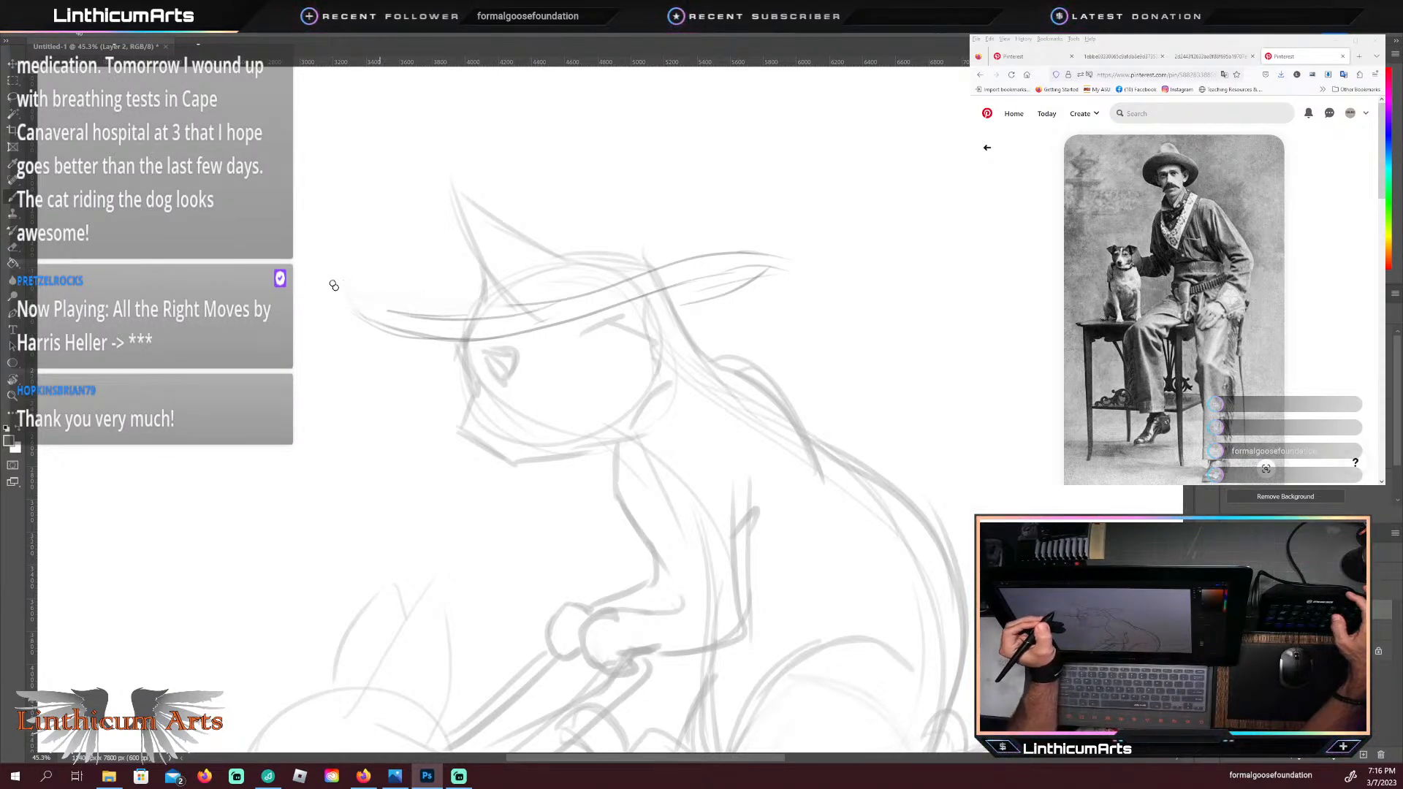
mouse_move(387, 327)
mouse_down()
mouse_move(349, 287)
mouse_move(371, 306)
mouse_up()
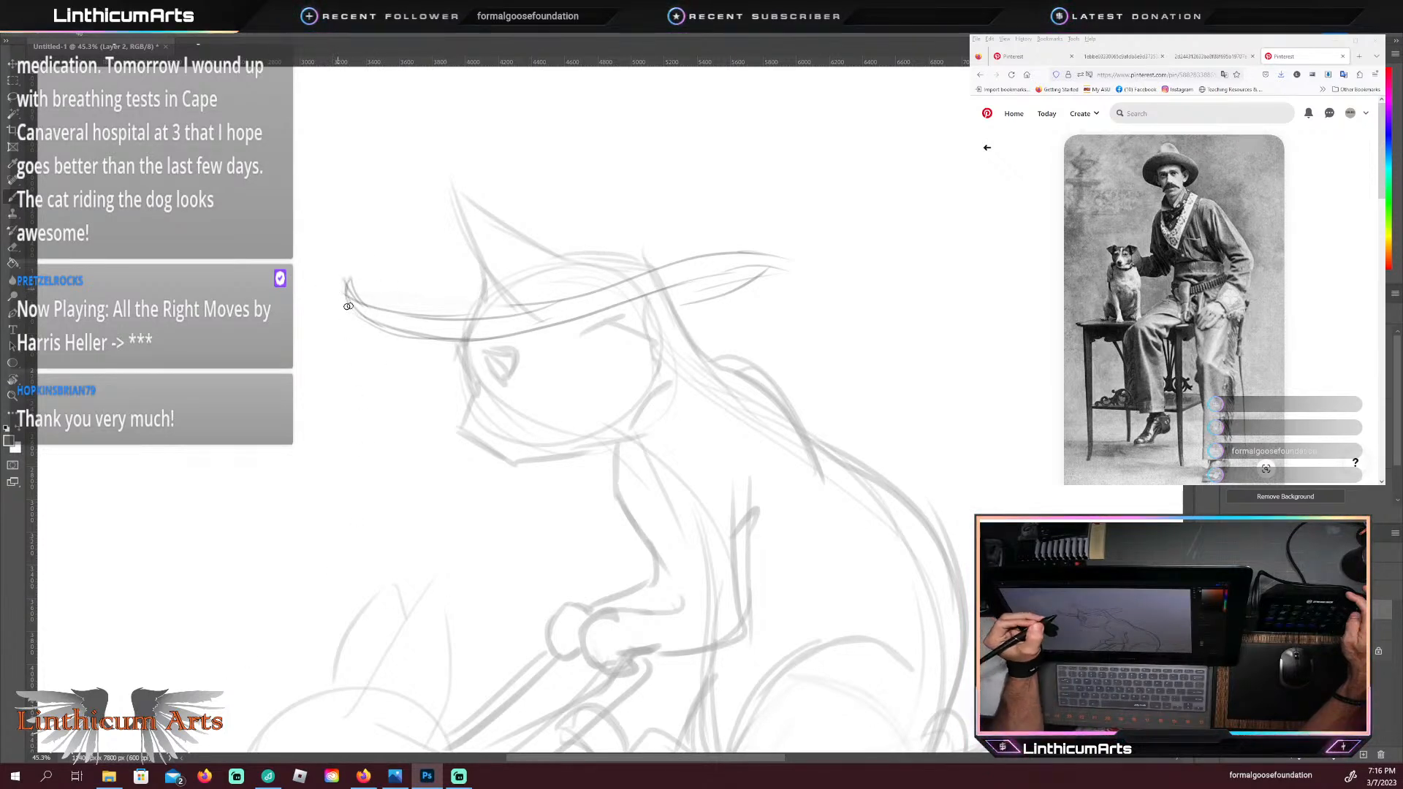
Step: Erase the pointed brim tip and redraw the front of the hat brim shorter, curling up steeply ahead of the cat's face
key(e)
drag(341, 267, 386, 338)
mouse_move(349, 294)
mouse_down()
mouse_move(366, 335)
mouse_move(411, 336)
mouse_move(380, 325)
mouse_up()
key(b)
mouse_move(365, 265)
mouse_down()
mouse_move(391, 326)
mouse_move(407, 317)
mouse_move(379, 261)
mouse_move(376, 301)
mouse_up()
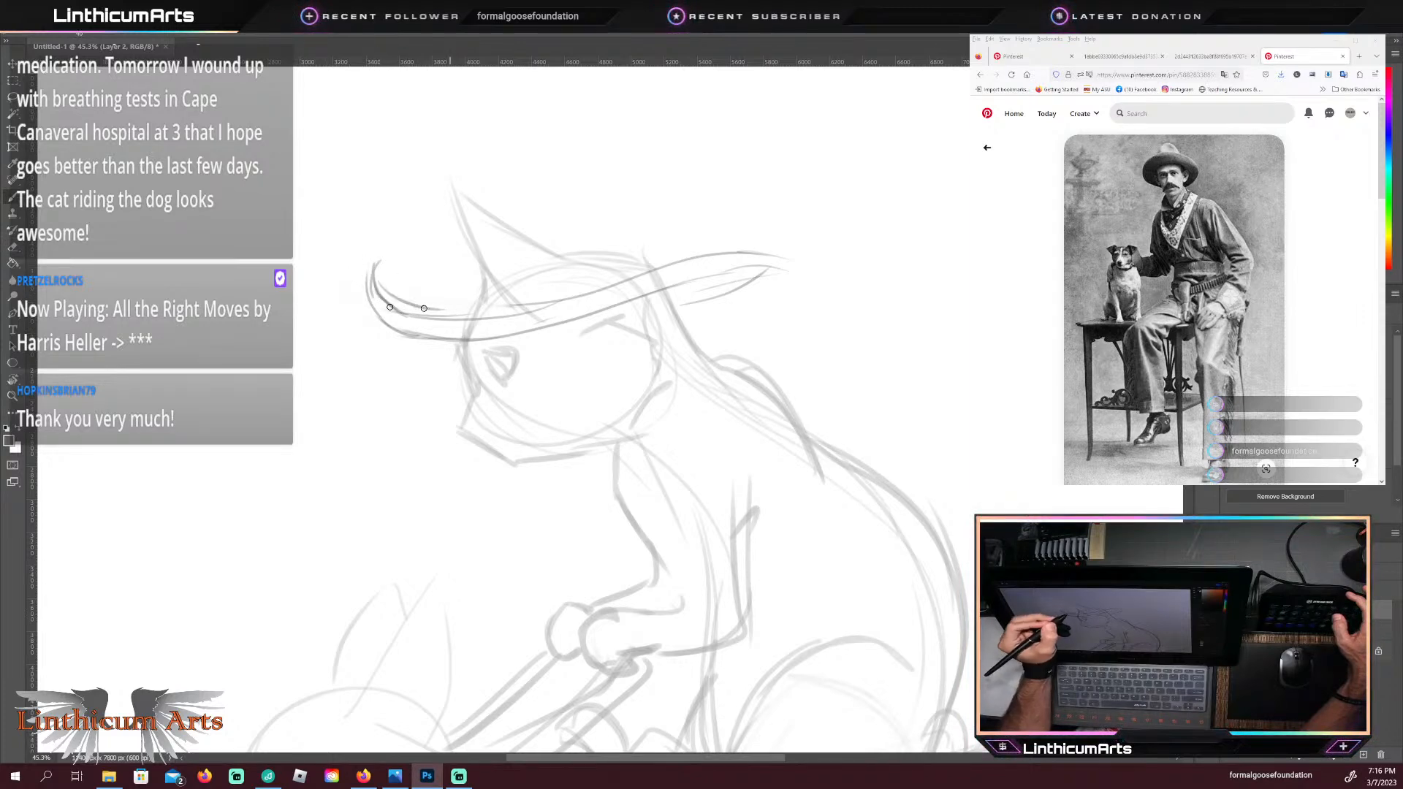
drag(472, 295, 399, 308)
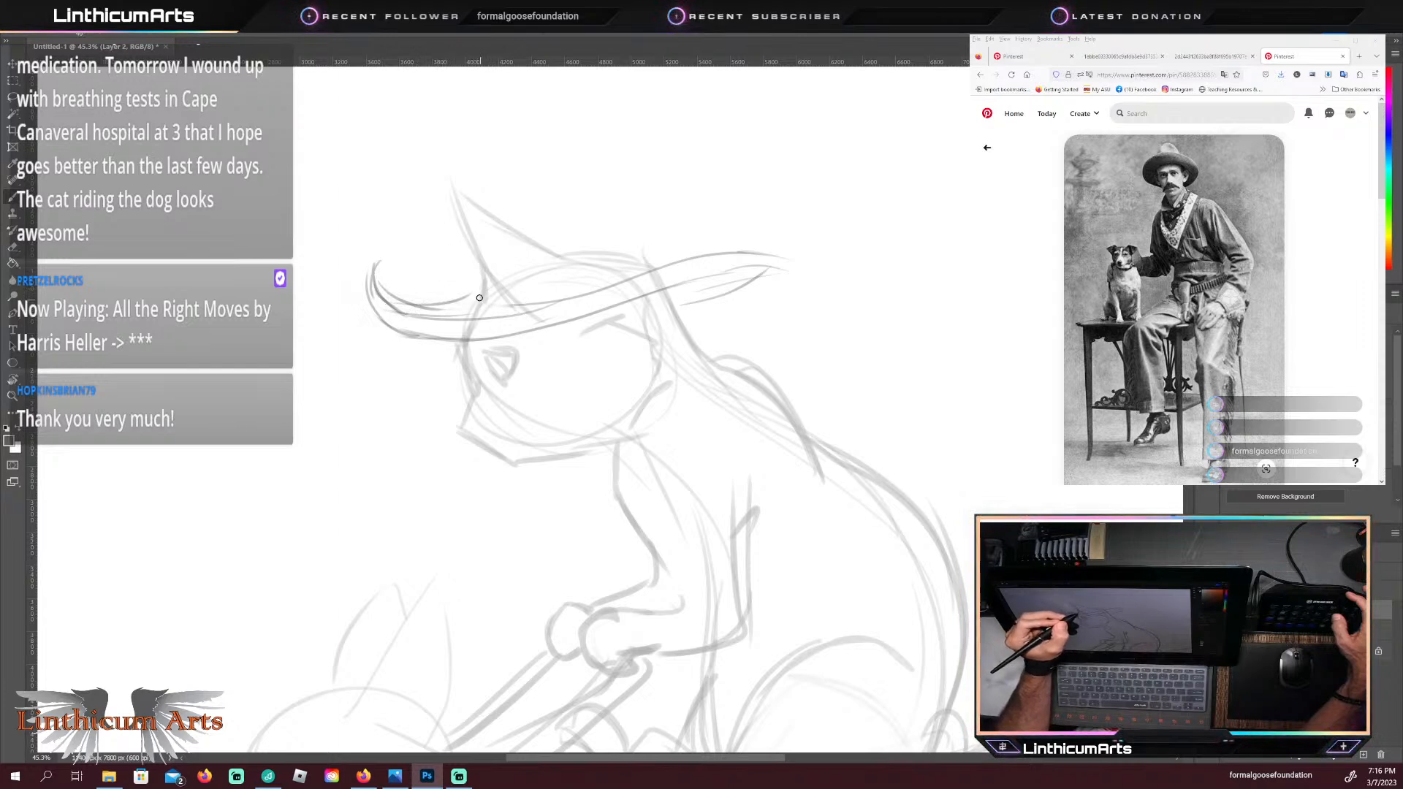
Step: Outline the cat's pointed ear rising above the hat brim, with a curved opening around its base
drag(479, 296, 507, 301)
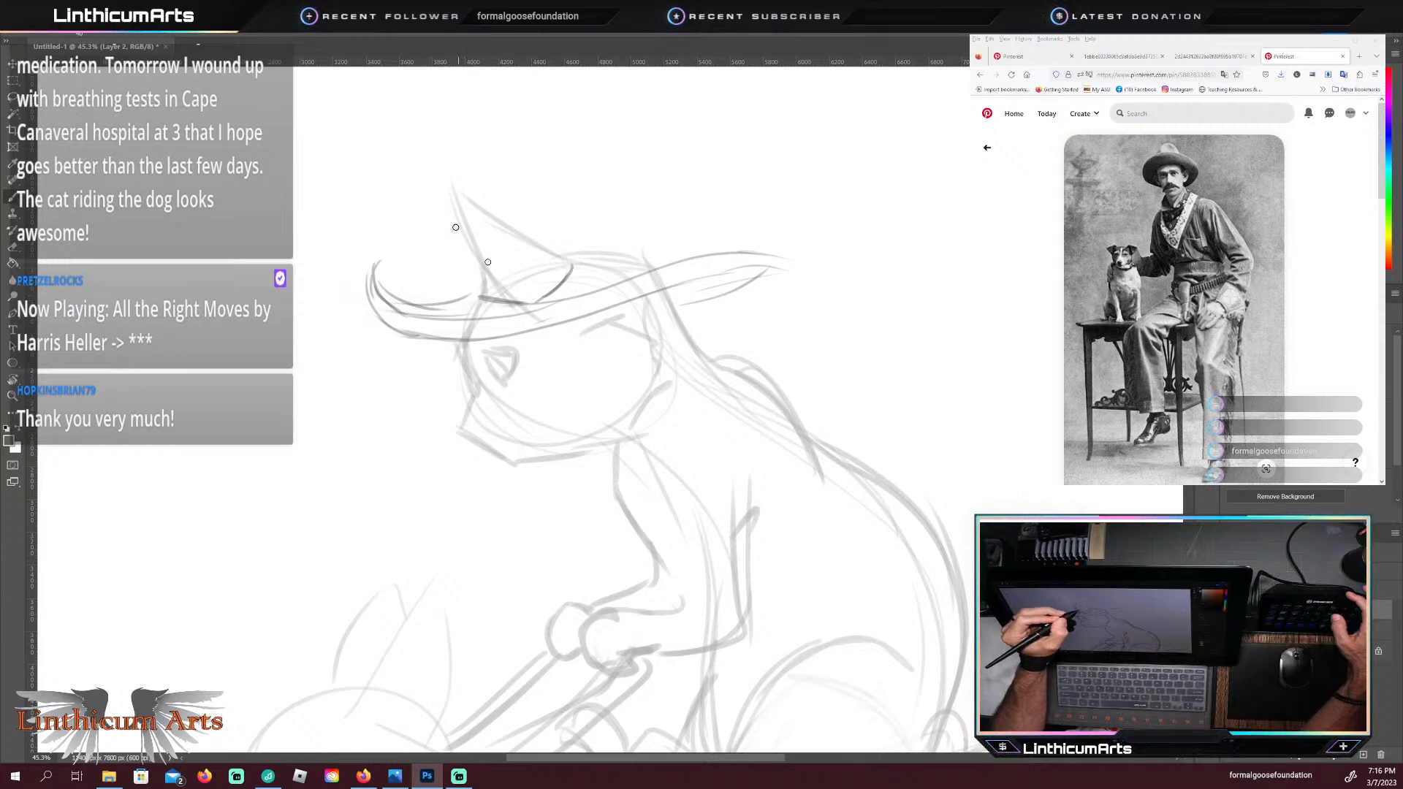
mouse_move(484, 267)
mouse_down()
mouse_move(465, 214)
mouse_move(487, 295)
mouse_move(457, 184)
mouse_move(562, 250)
mouse_up()
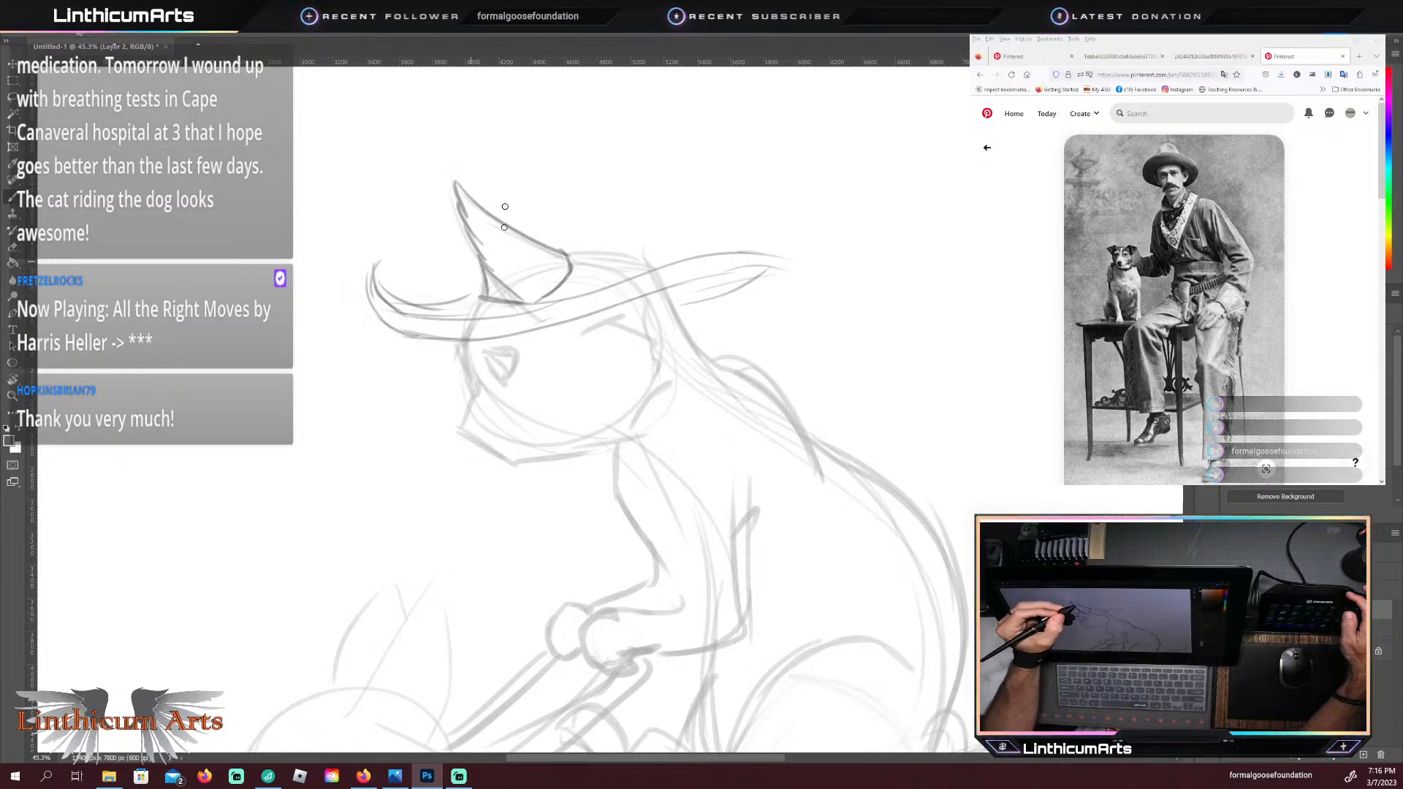
Step: Sketch the hat's tall, slightly sloping crown behind the cat's ear with a band around its base, and extend the upturned front brim tip
drag(458, 300, 479, 295)
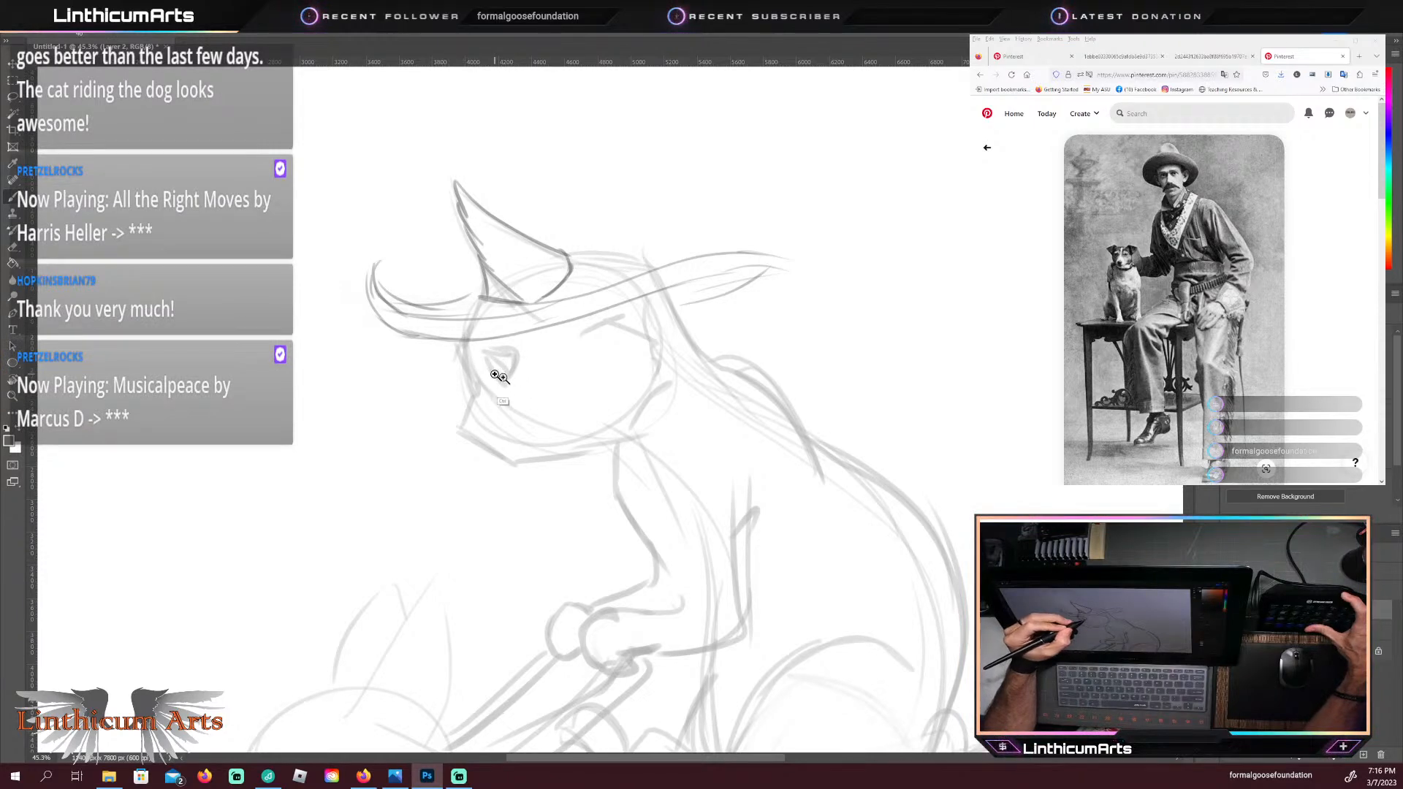
mouse_move(503, 378)
mouse_down()
mouse_move(475, 378)
mouse_move(487, 375)
mouse_up()
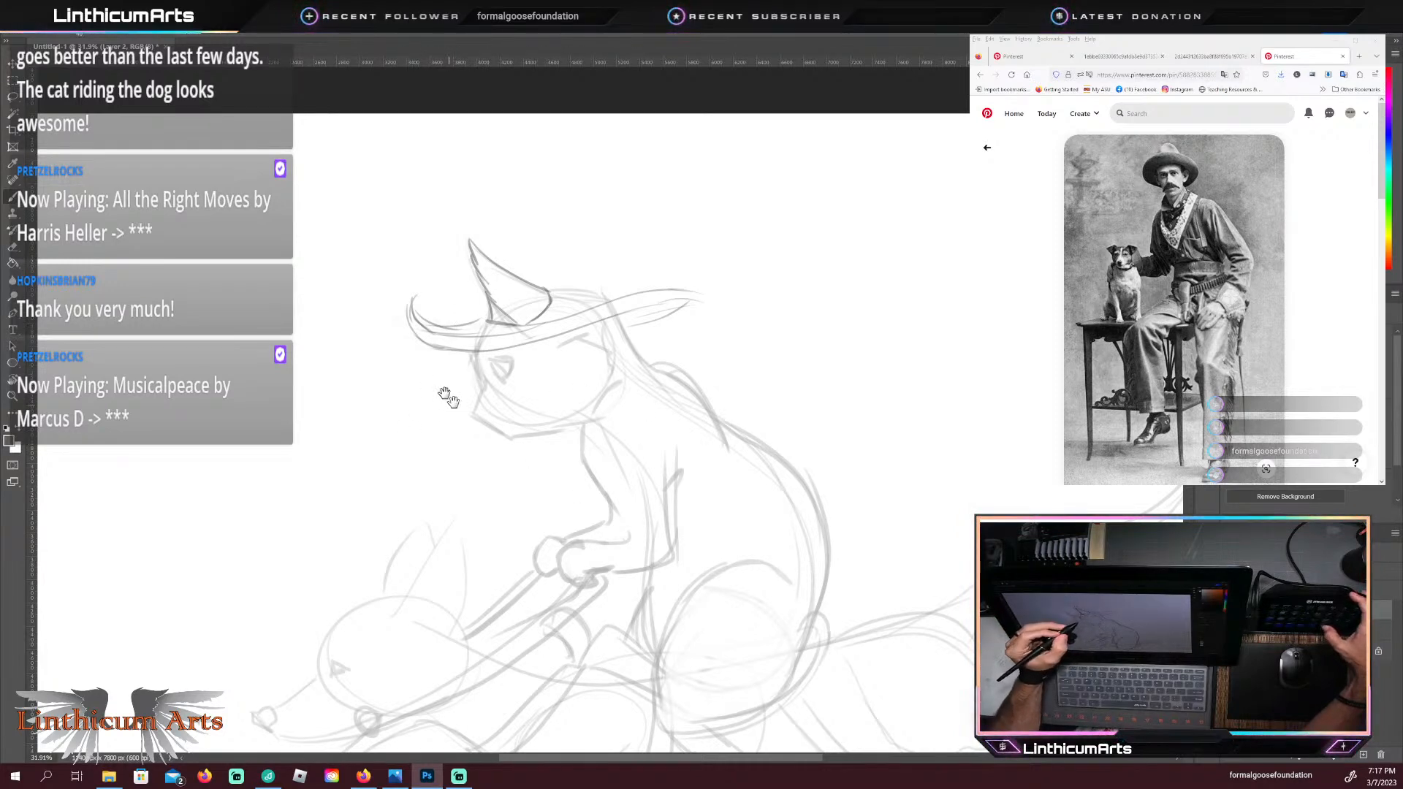
mouse_move(447, 398)
mouse_down()
mouse_move(464, 404)
mouse_move(451, 406)
mouse_up()
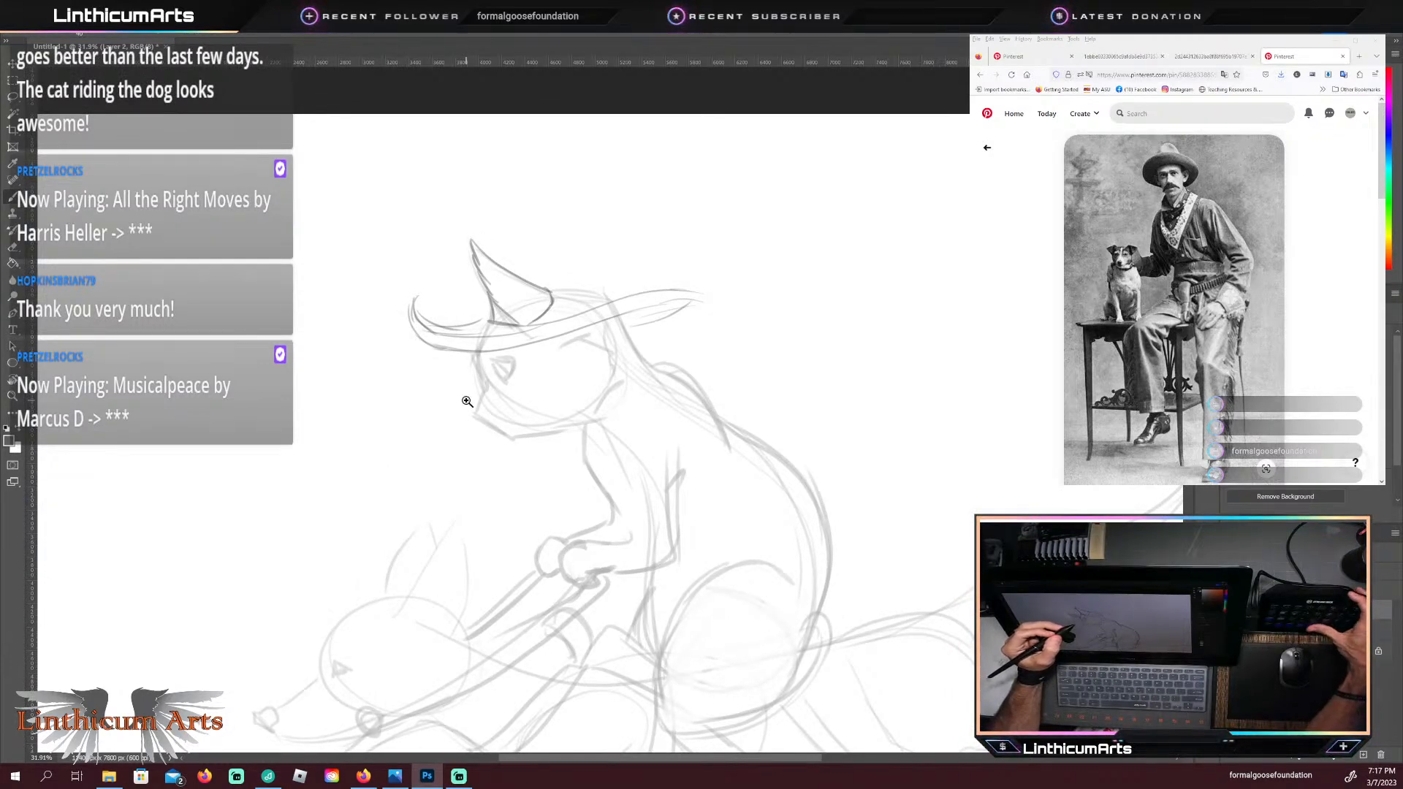
drag(496, 414, 481, 404)
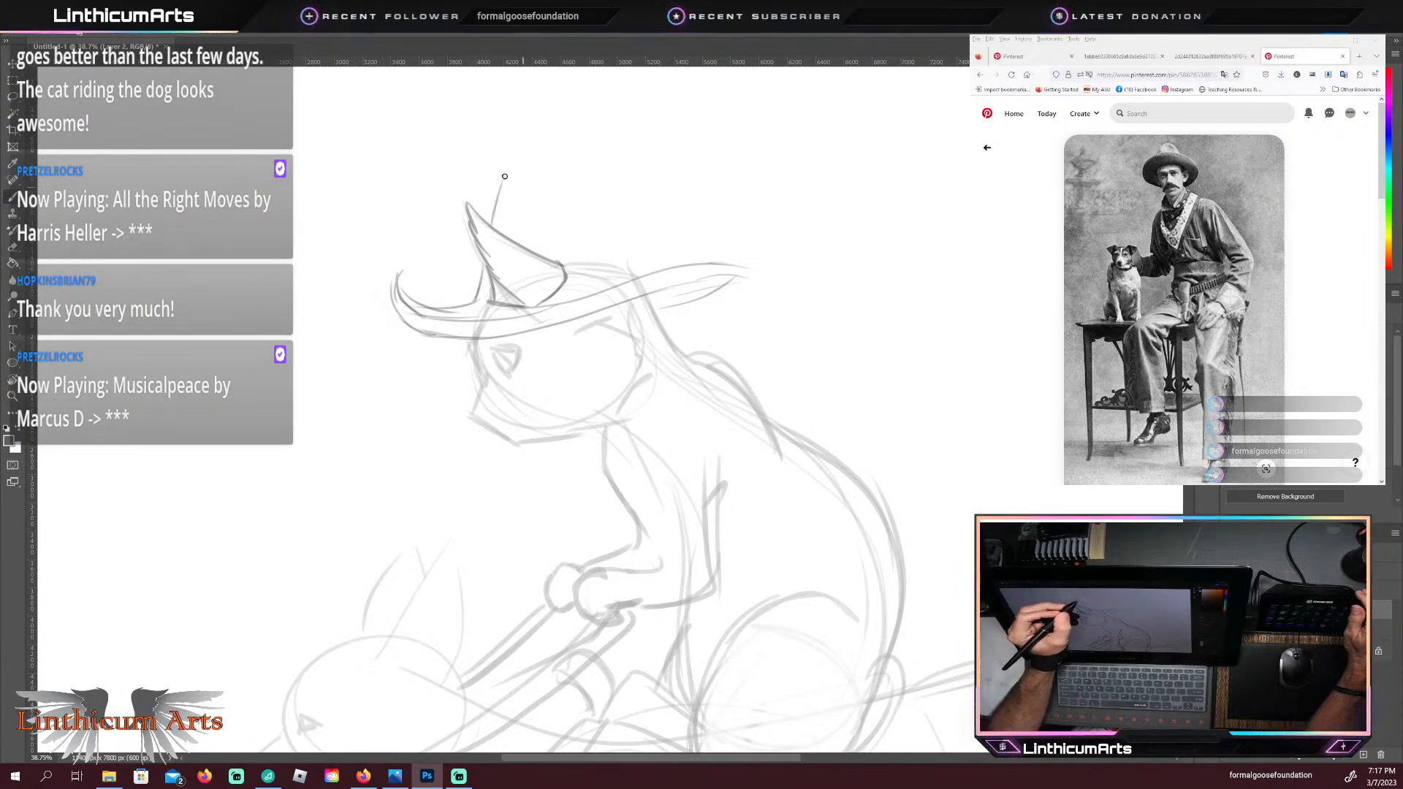
mouse_move(505, 170)
mouse_down()
mouse_move(649, 197)
mouse_move(645, 270)
mouse_up()
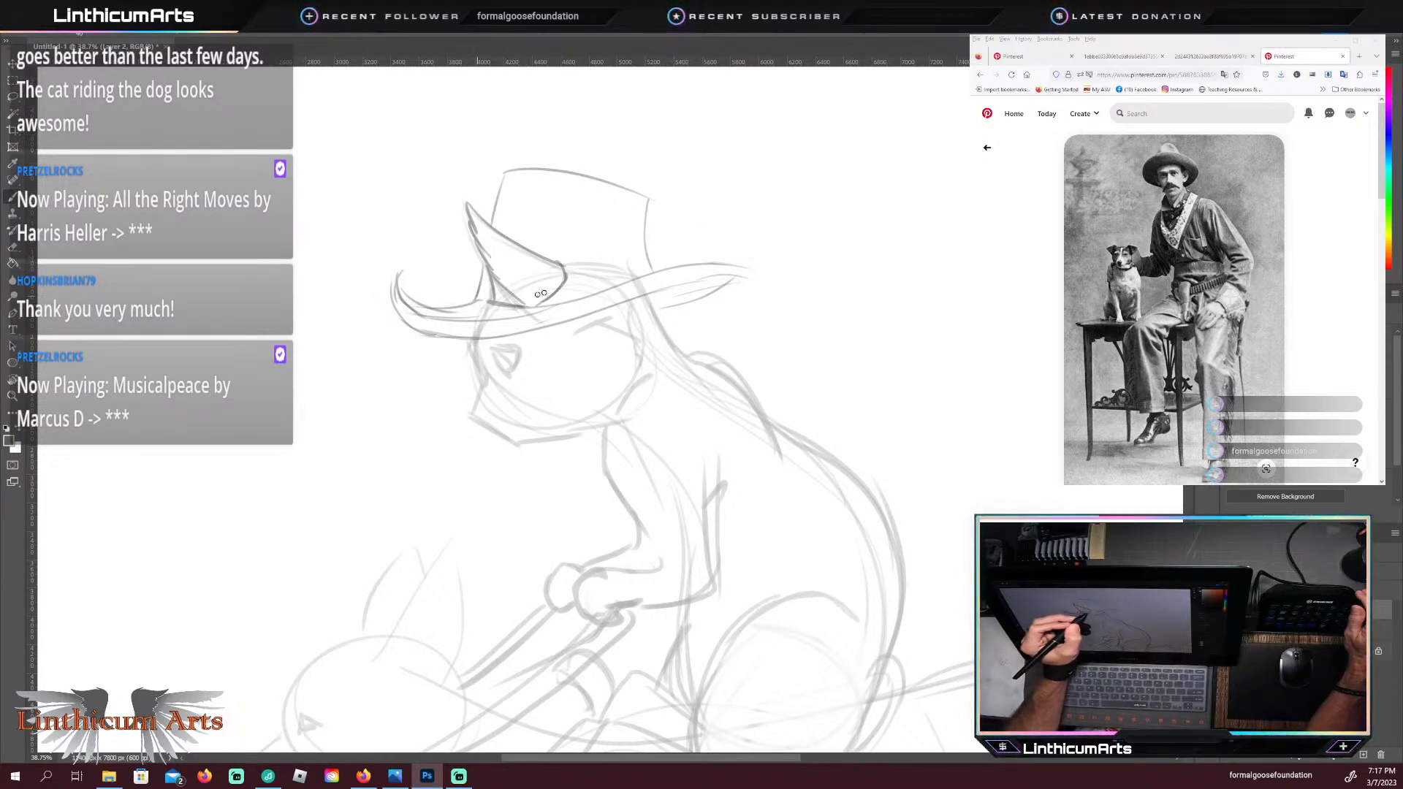
drag(551, 300, 652, 271)
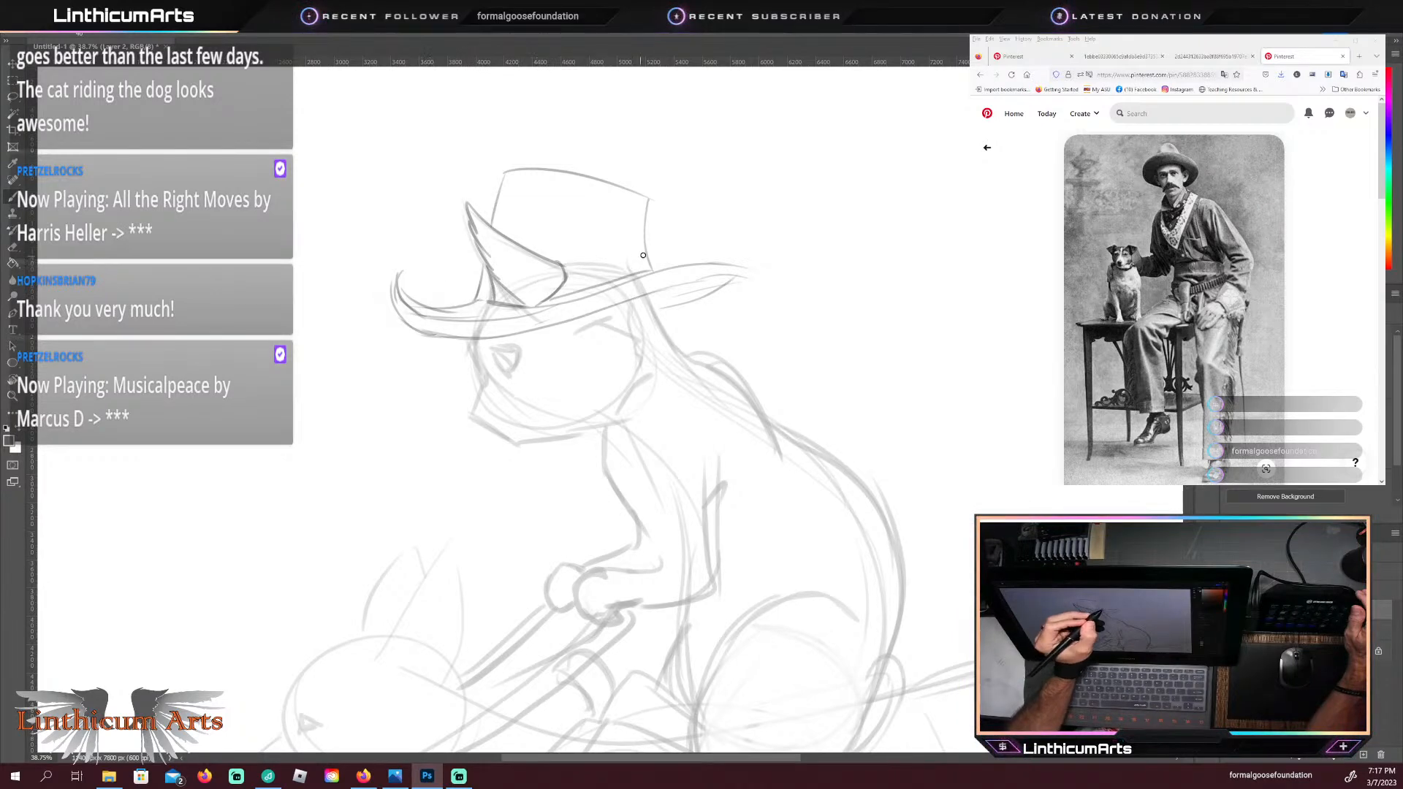
drag(636, 253, 530, 246)
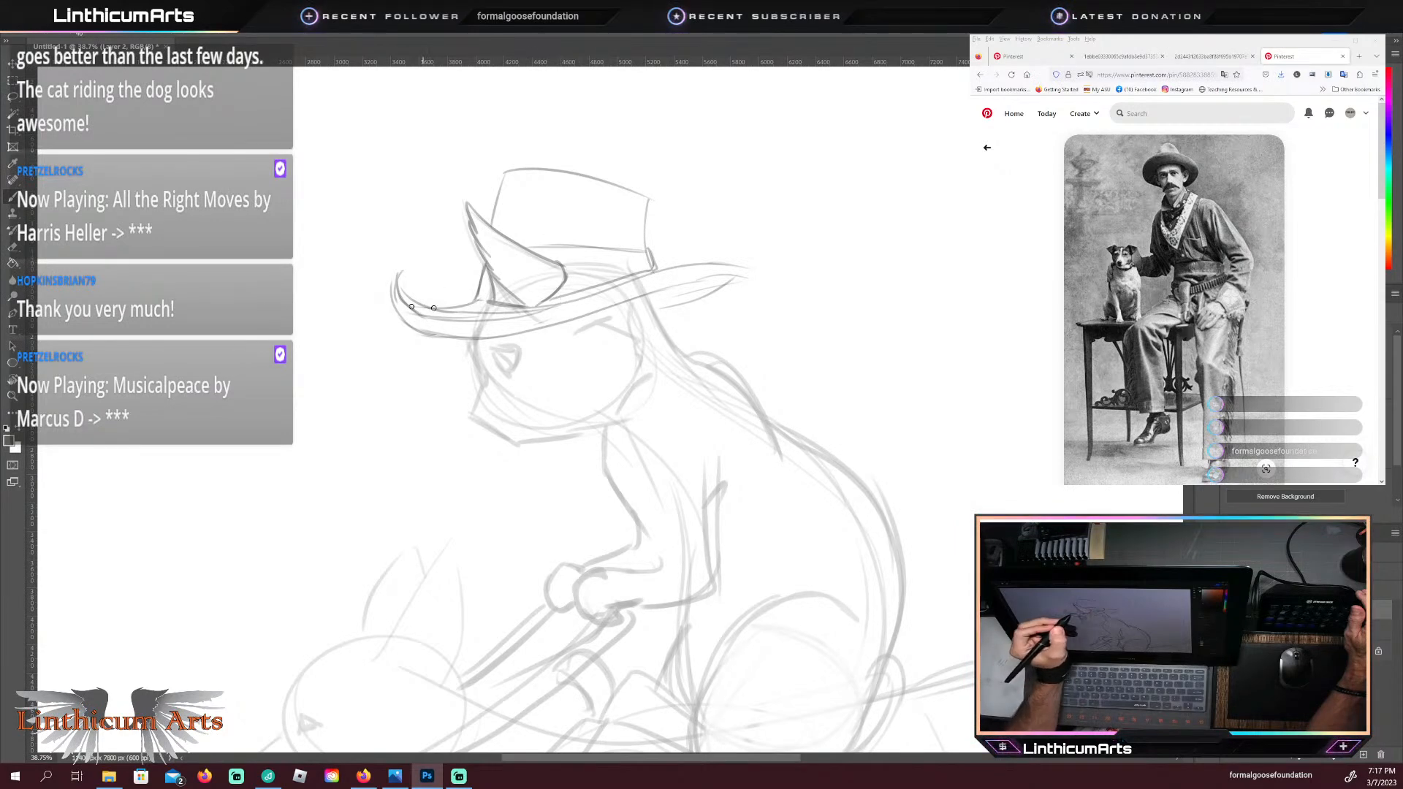
drag(404, 252, 396, 325)
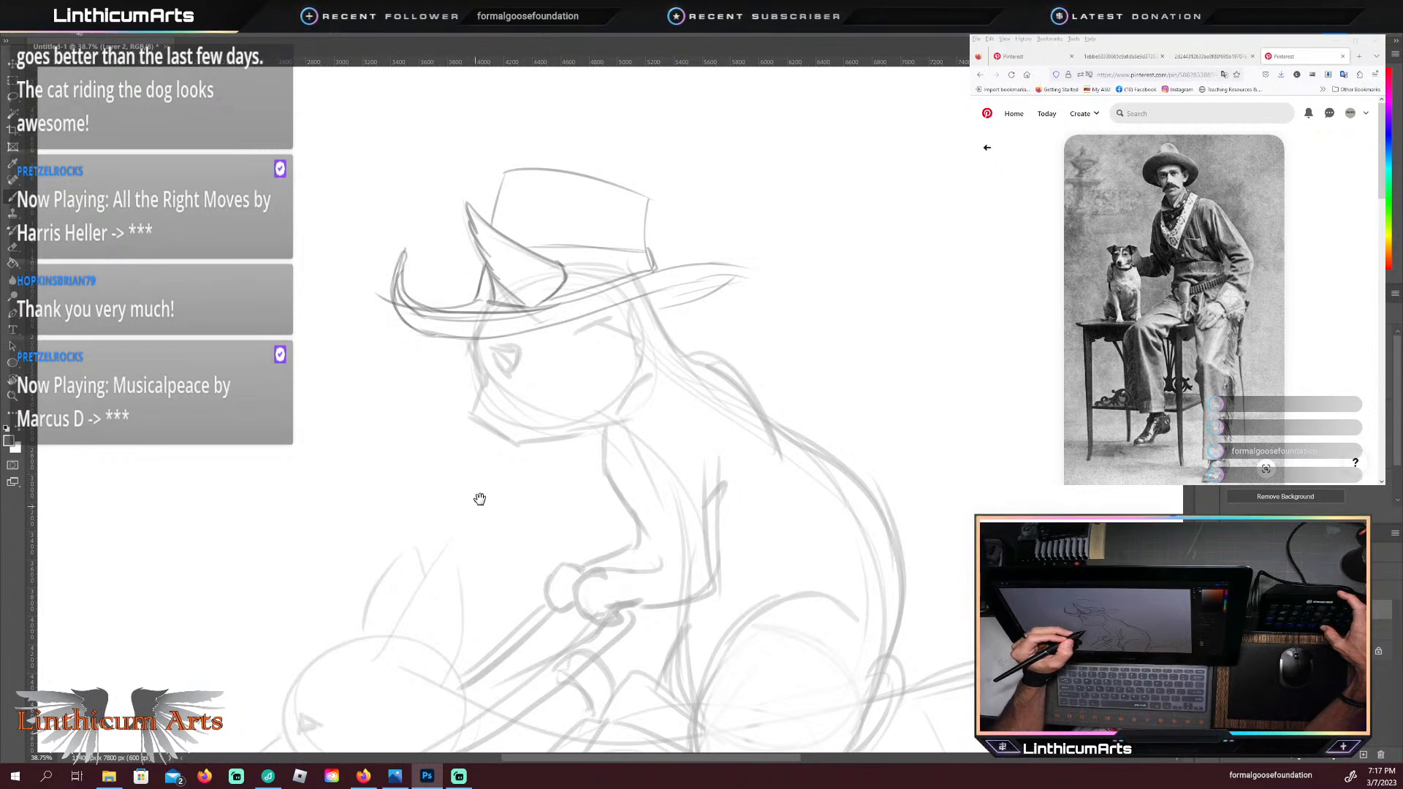
Step: Sketch a bandana band around the cat's neck, and trace the chest, forearm and near paw below it
drag(480, 502, 454, 387)
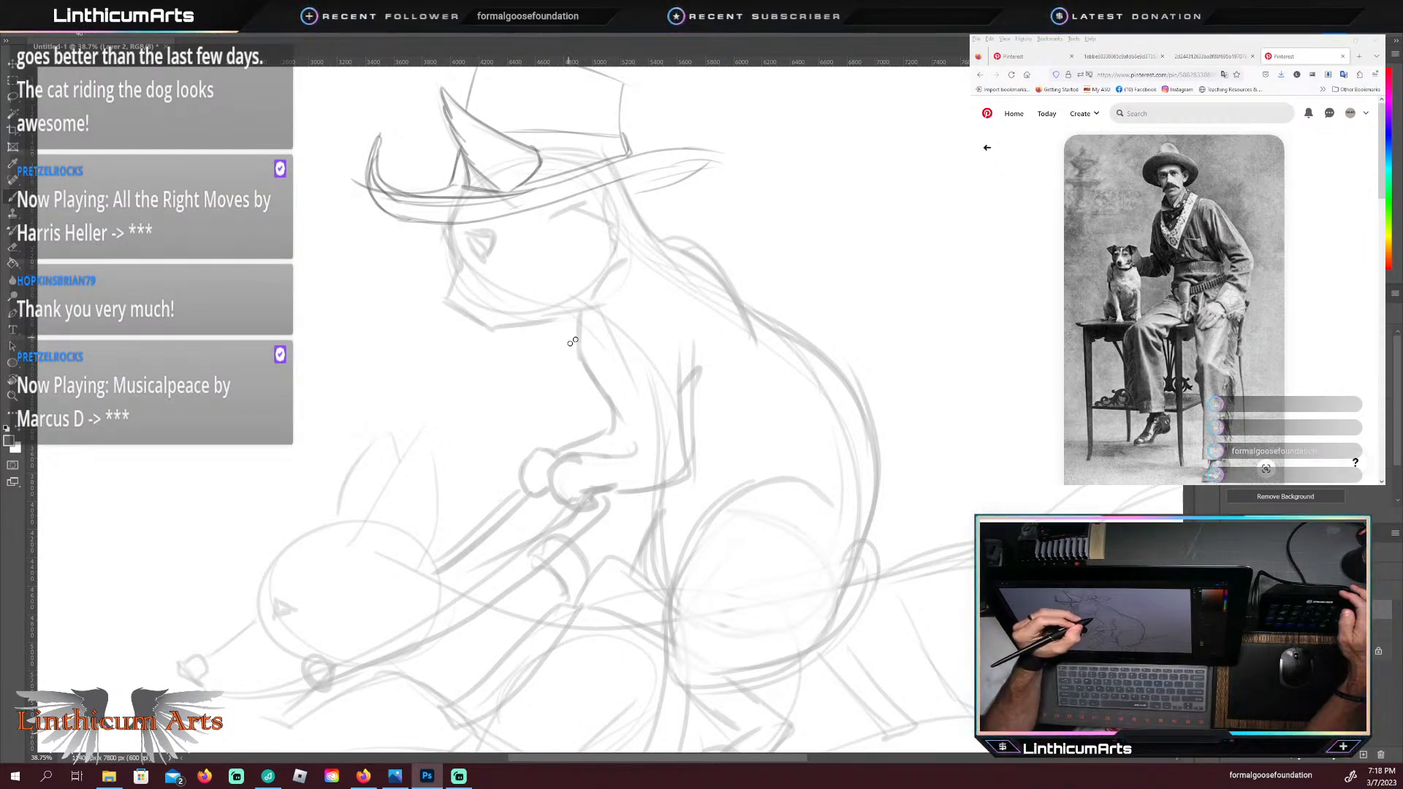
drag(574, 324, 643, 247)
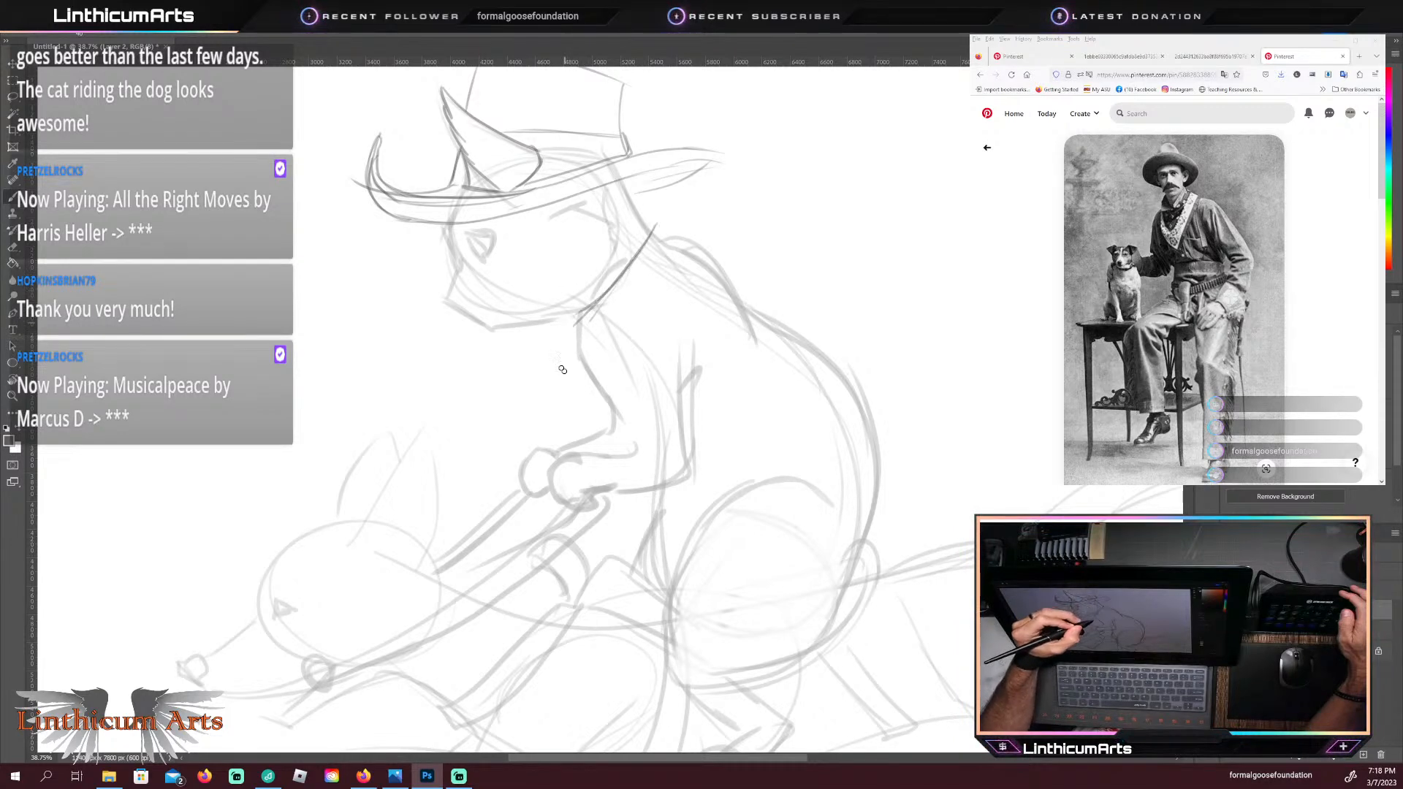
mouse_move(651, 221)
mouse_down()
mouse_move(660, 255)
mouse_move(663, 227)
mouse_move(683, 241)
mouse_move(641, 219)
mouse_move(681, 231)
mouse_move(679, 256)
mouse_move(650, 282)
mouse_move(586, 417)
mouse_up()
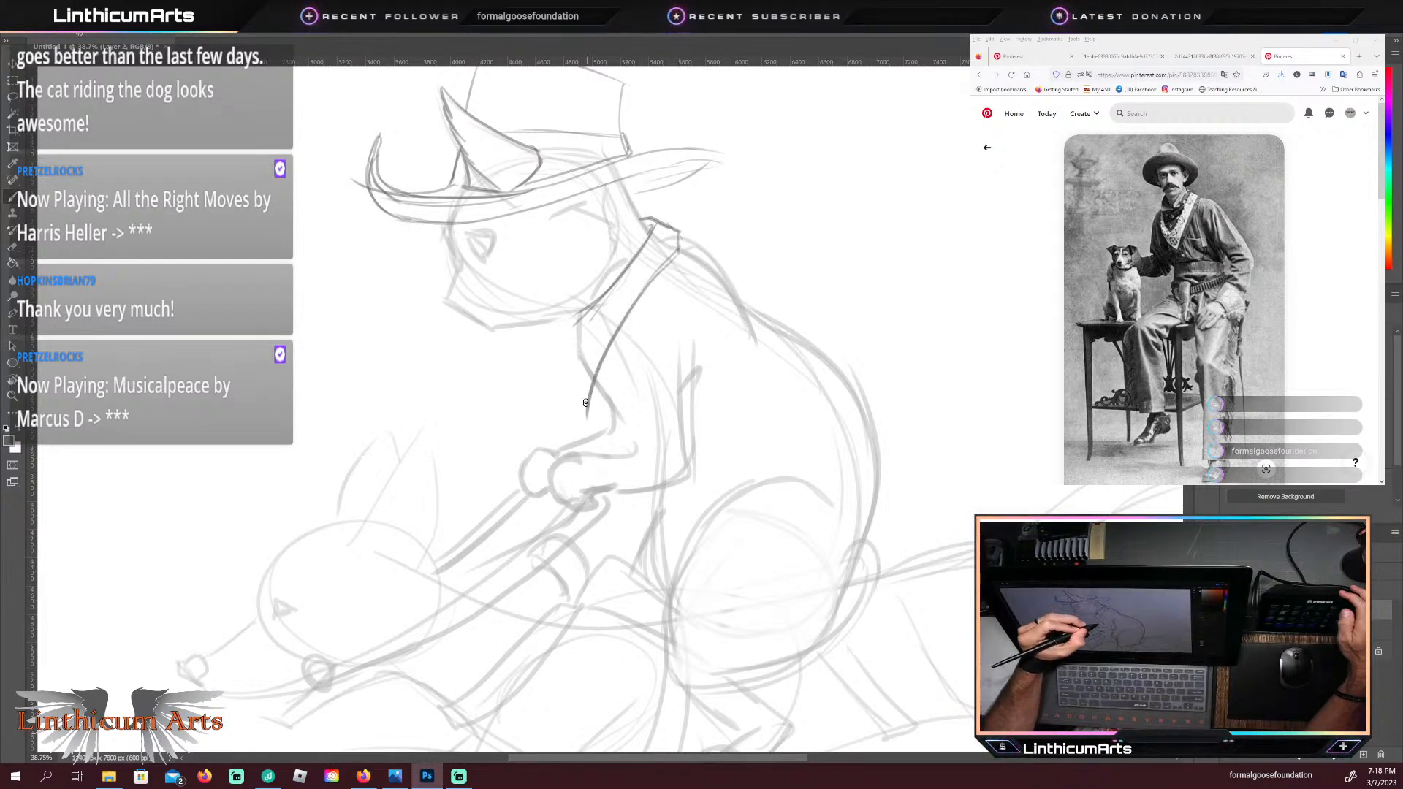
key(ctrl+z)
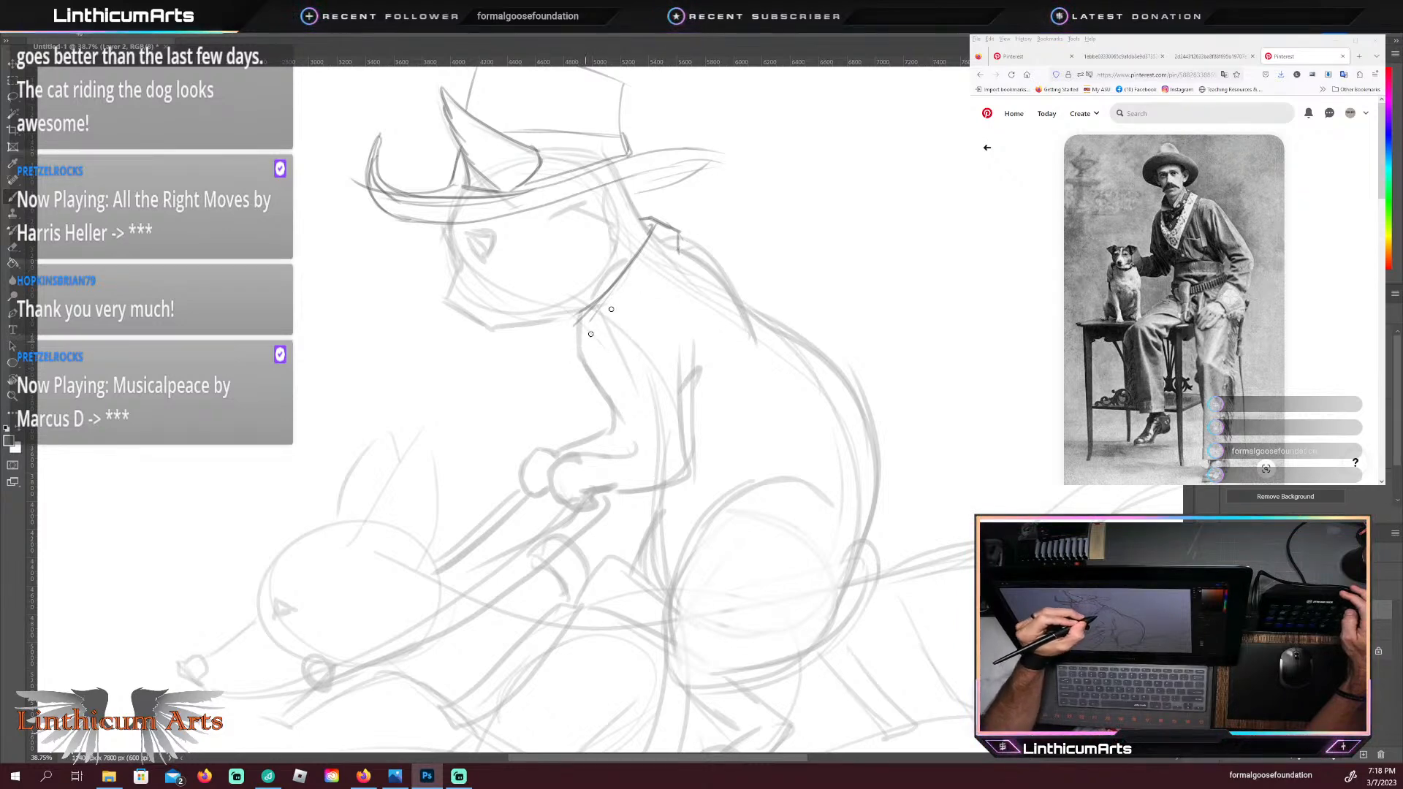
drag(590, 334, 680, 248)
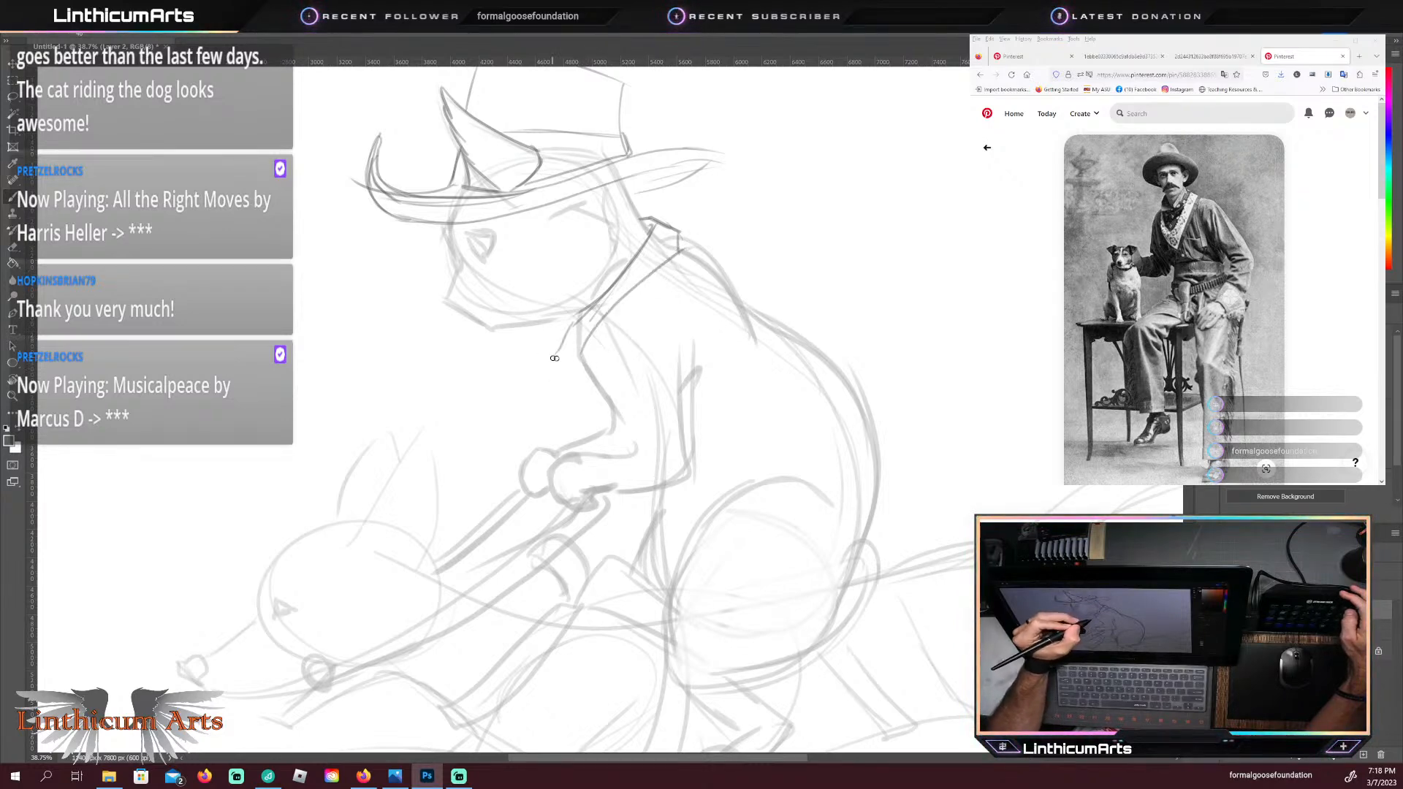
drag(568, 346, 563, 366)
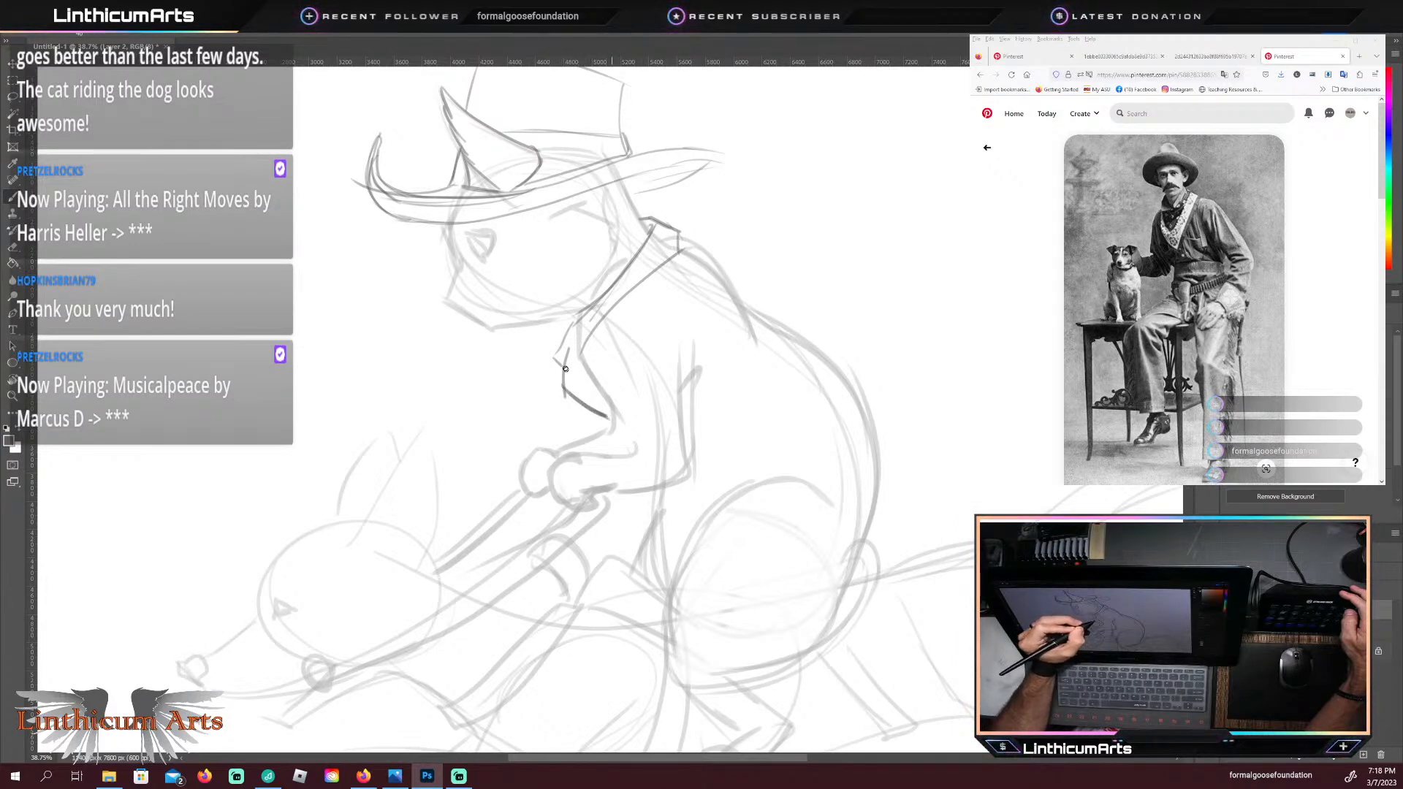
drag(581, 354, 619, 411)
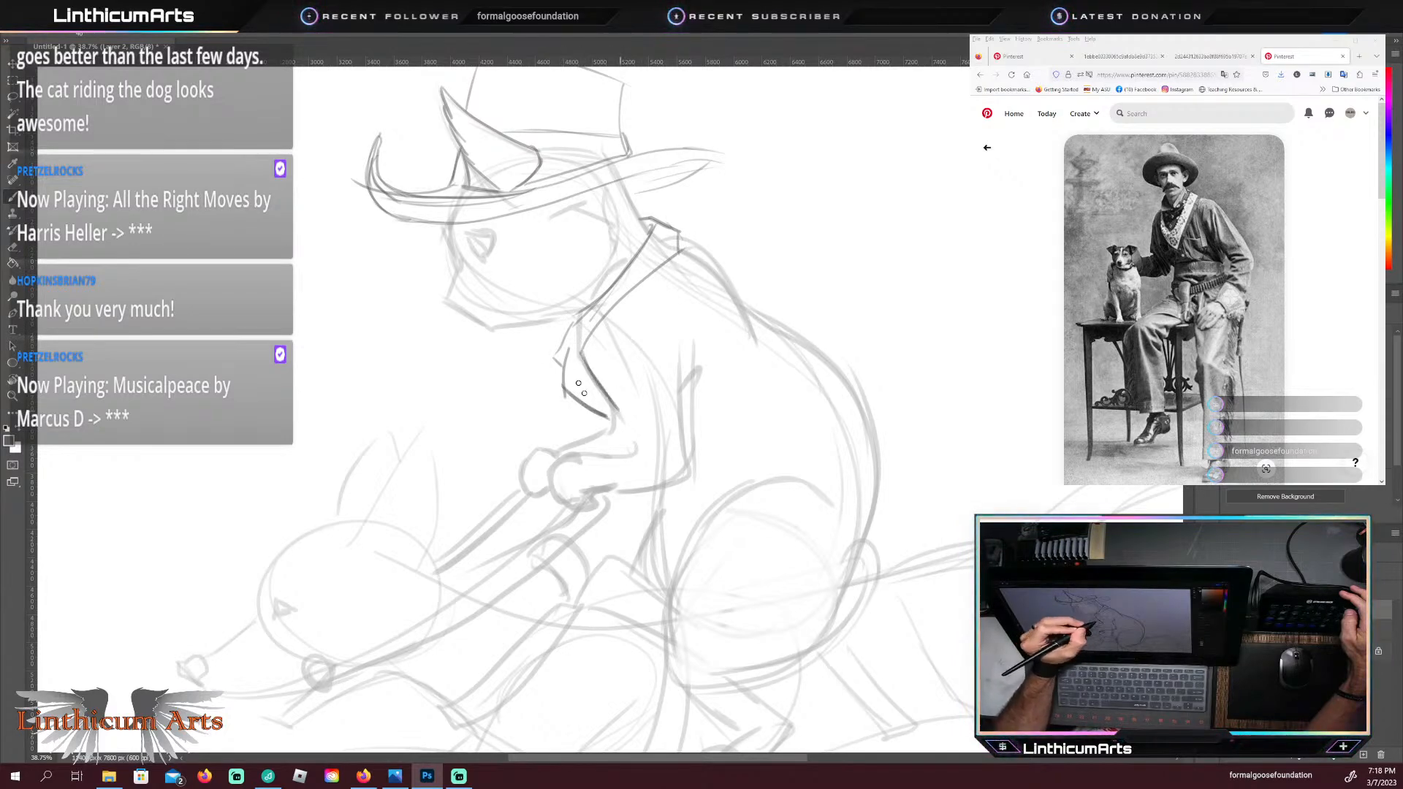
drag(589, 310, 564, 345)
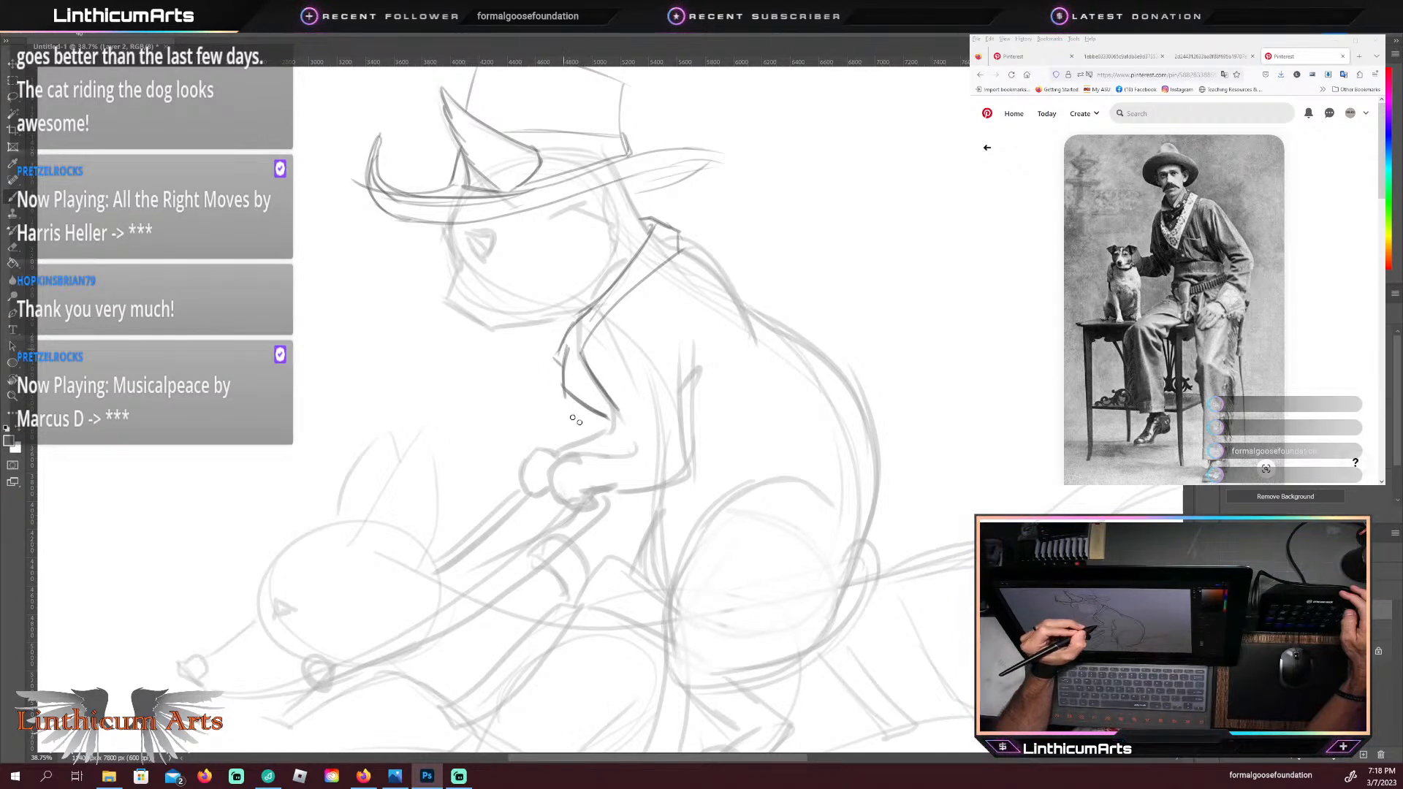
mouse_move(636, 494)
mouse_down()
mouse_move(634, 525)
mouse_move(657, 494)
mouse_up()
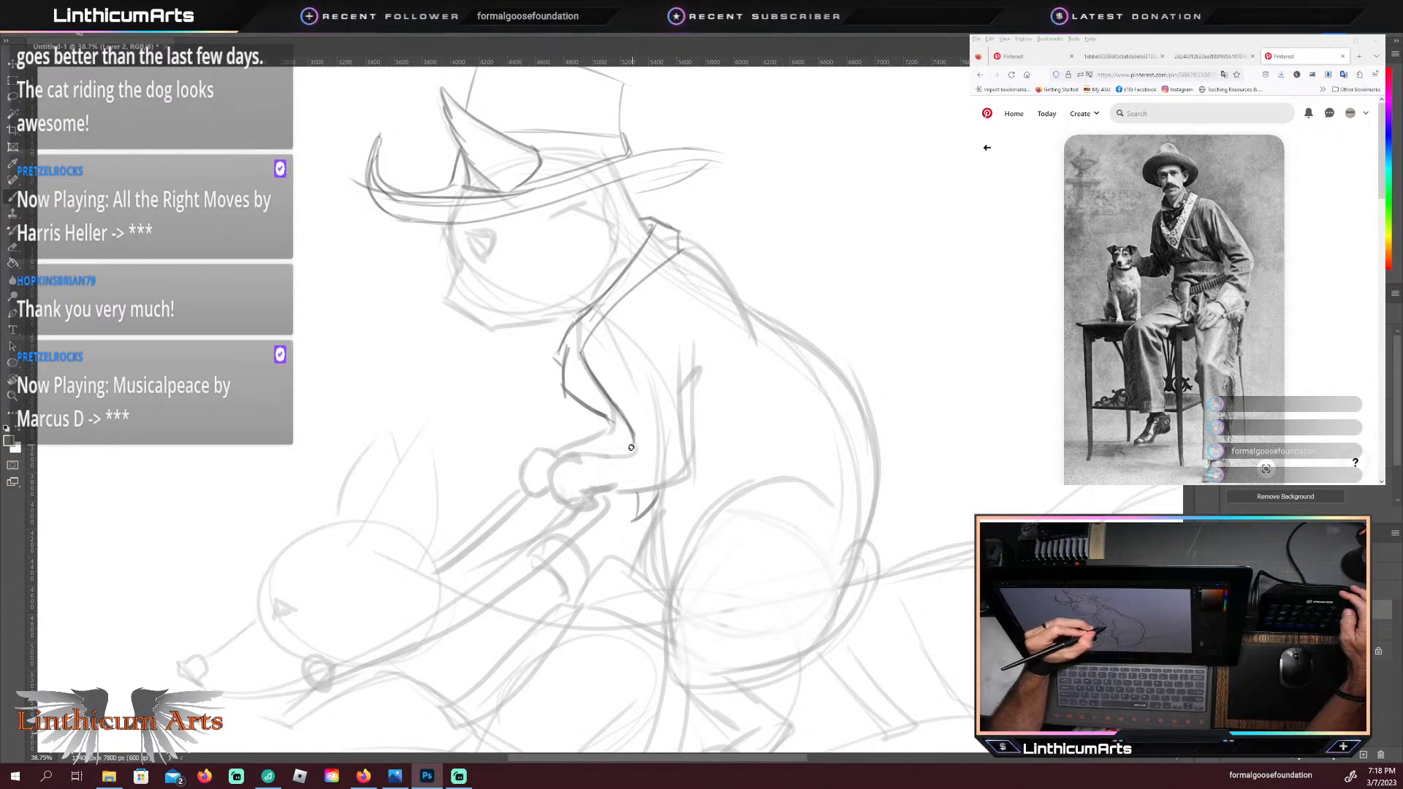
mouse_move(619, 450)
mouse_down()
mouse_move(570, 454)
mouse_move(550, 488)
mouse_up()
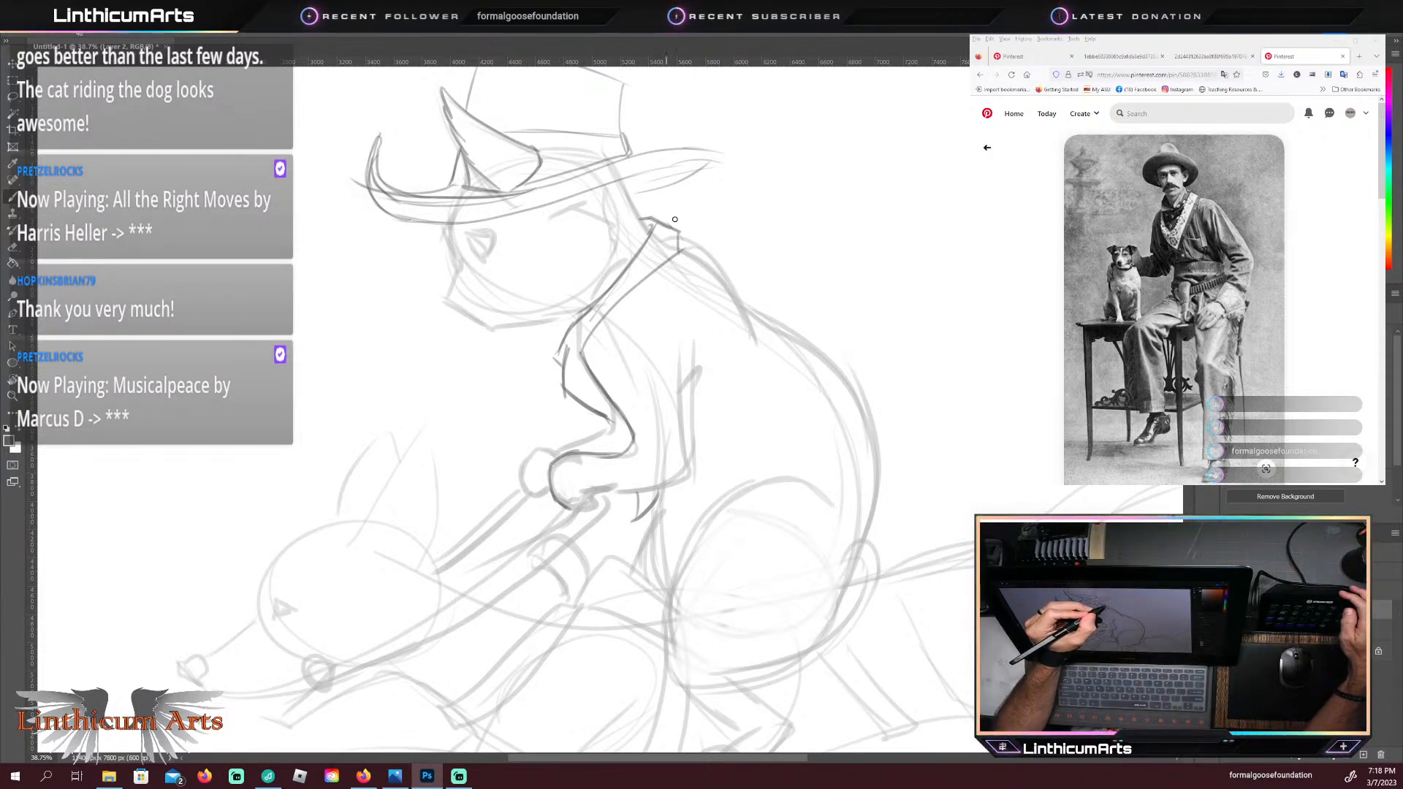
mouse_move(668, 222)
mouse_down()
mouse_move(689, 253)
mouse_move(675, 229)
mouse_move(764, 189)
mouse_up()
drag(701, 239, 753, 194)
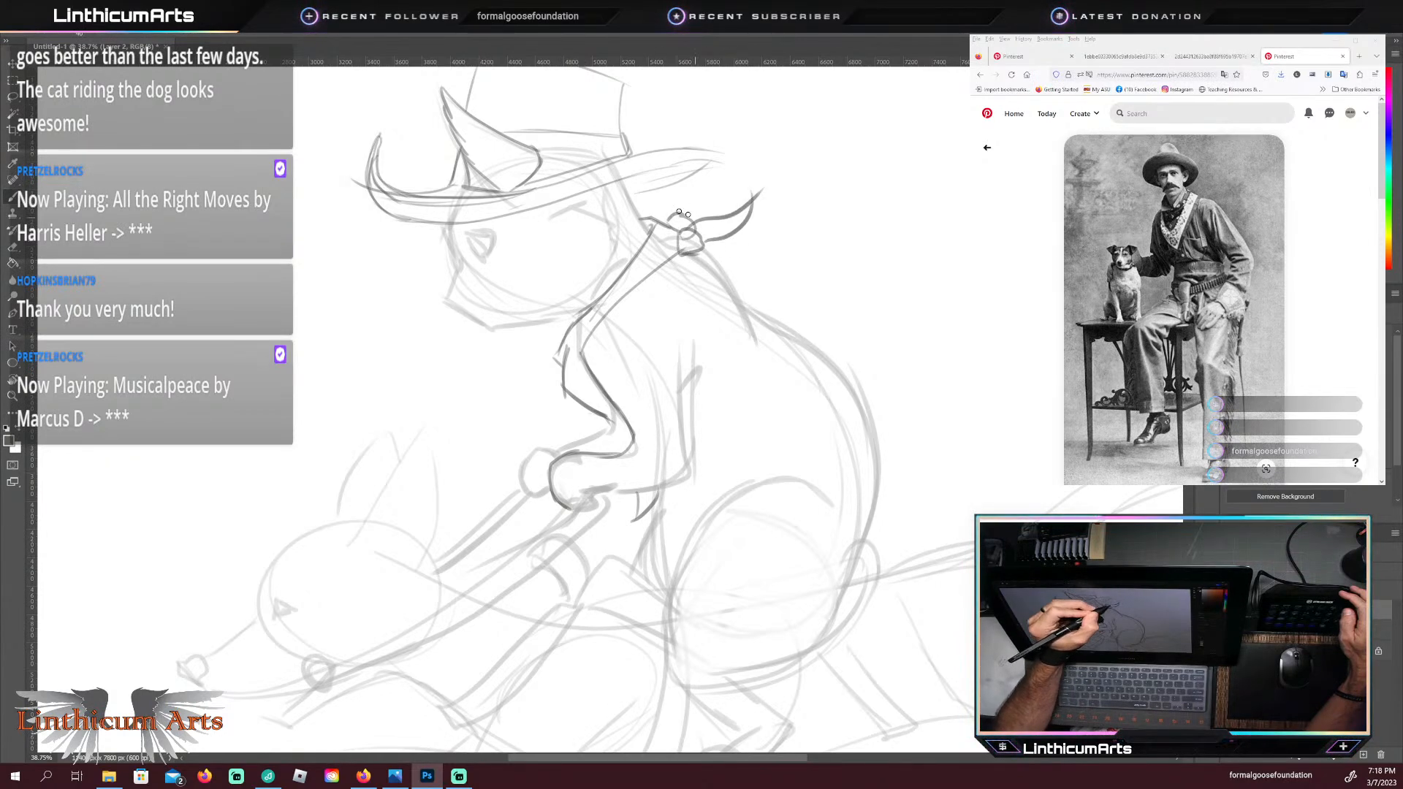
key(ctrl+z)
key(ctrl+z)
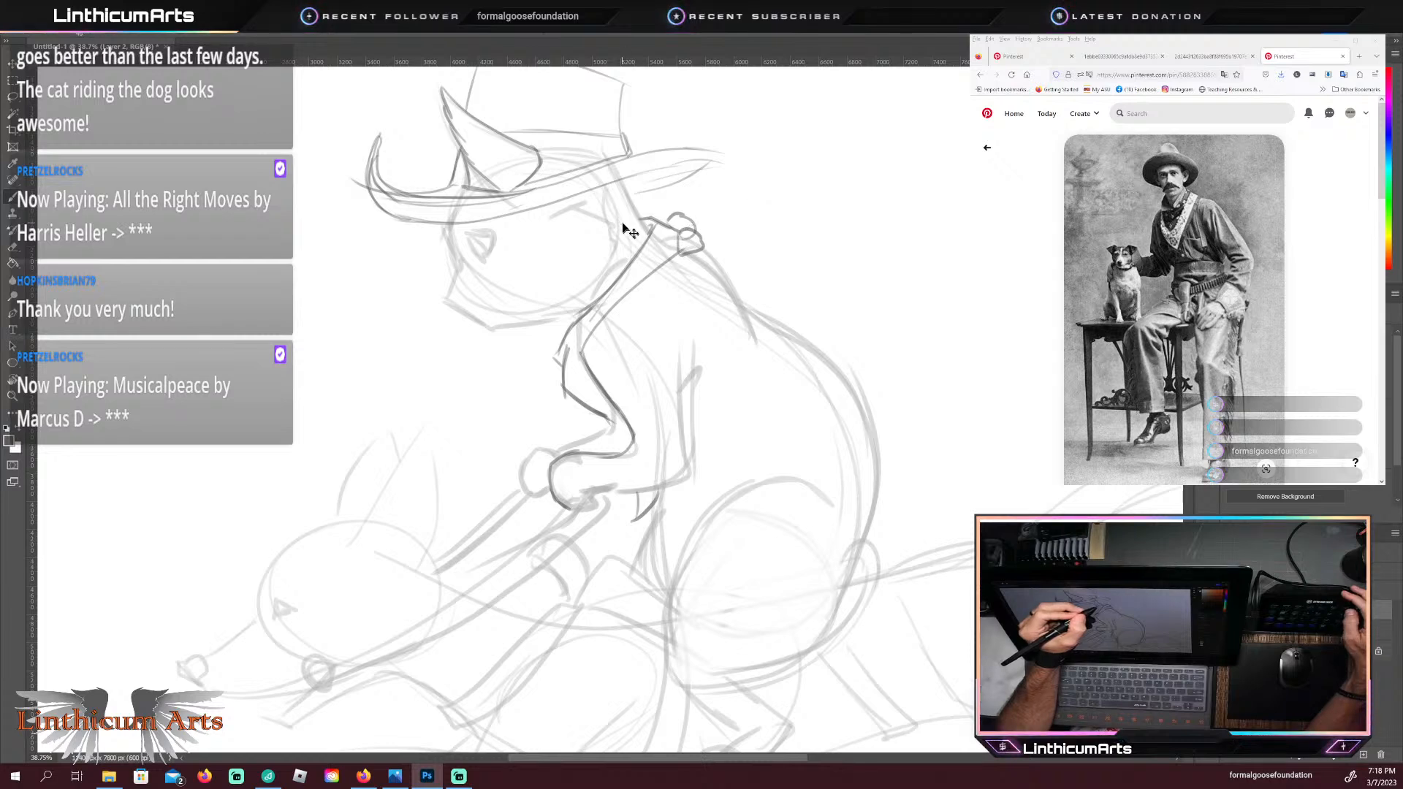
key(ctrl+z)
key(ctrl+z)
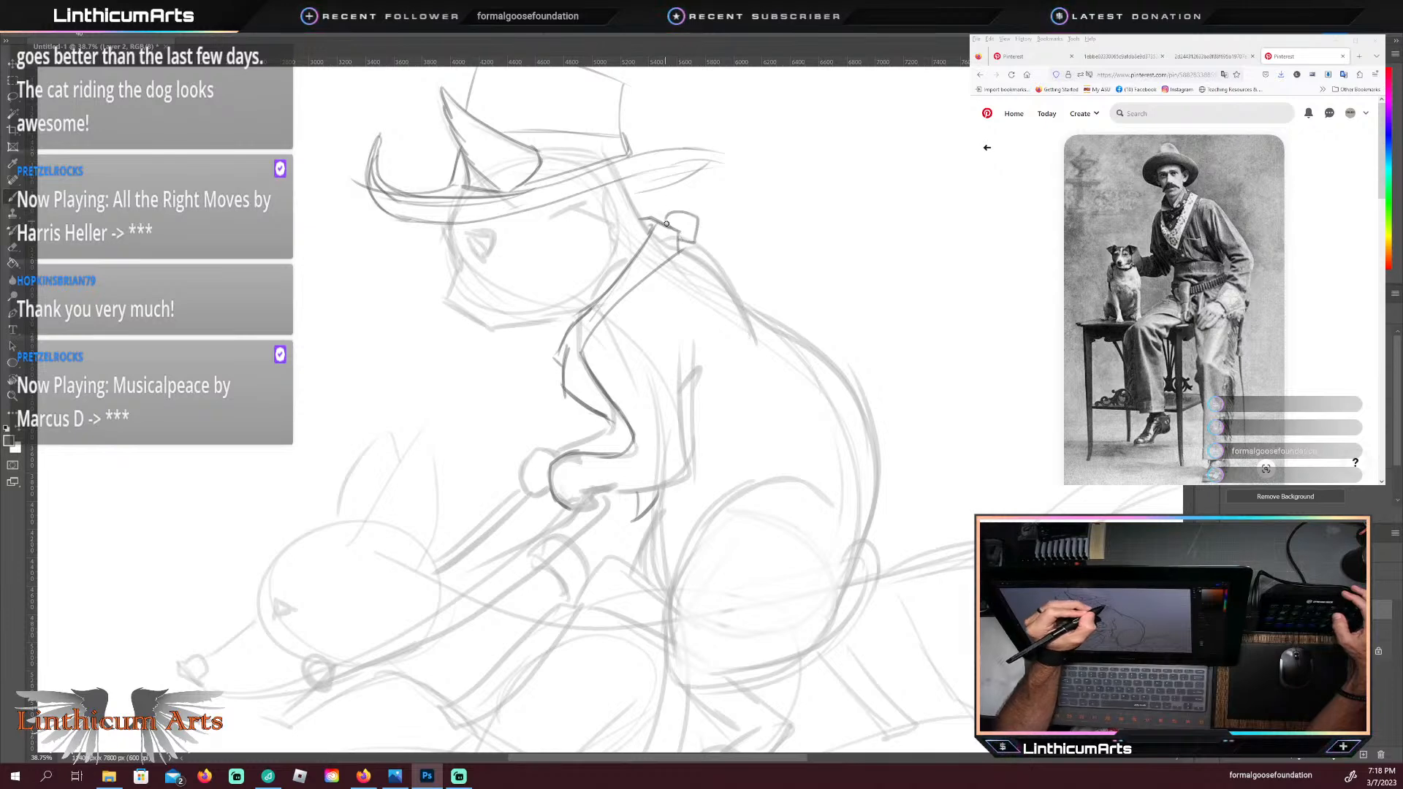
Step: Draw the bandana's knot with two pointed tails flaring out behind the cat's neck, and darken the nape line up to the hat
mouse_move(654, 217)
mouse_down()
mouse_move(693, 256)
mouse_move(695, 185)
mouse_move(760, 187)
mouse_up()
mouse_move(698, 228)
mouse_down()
mouse_move(737, 202)
mouse_move(685, 213)
mouse_move(705, 237)
mouse_move(758, 247)
mouse_move(698, 245)
mouse_move(765, 249)
mouse_move(687, 231)
mouse_up()
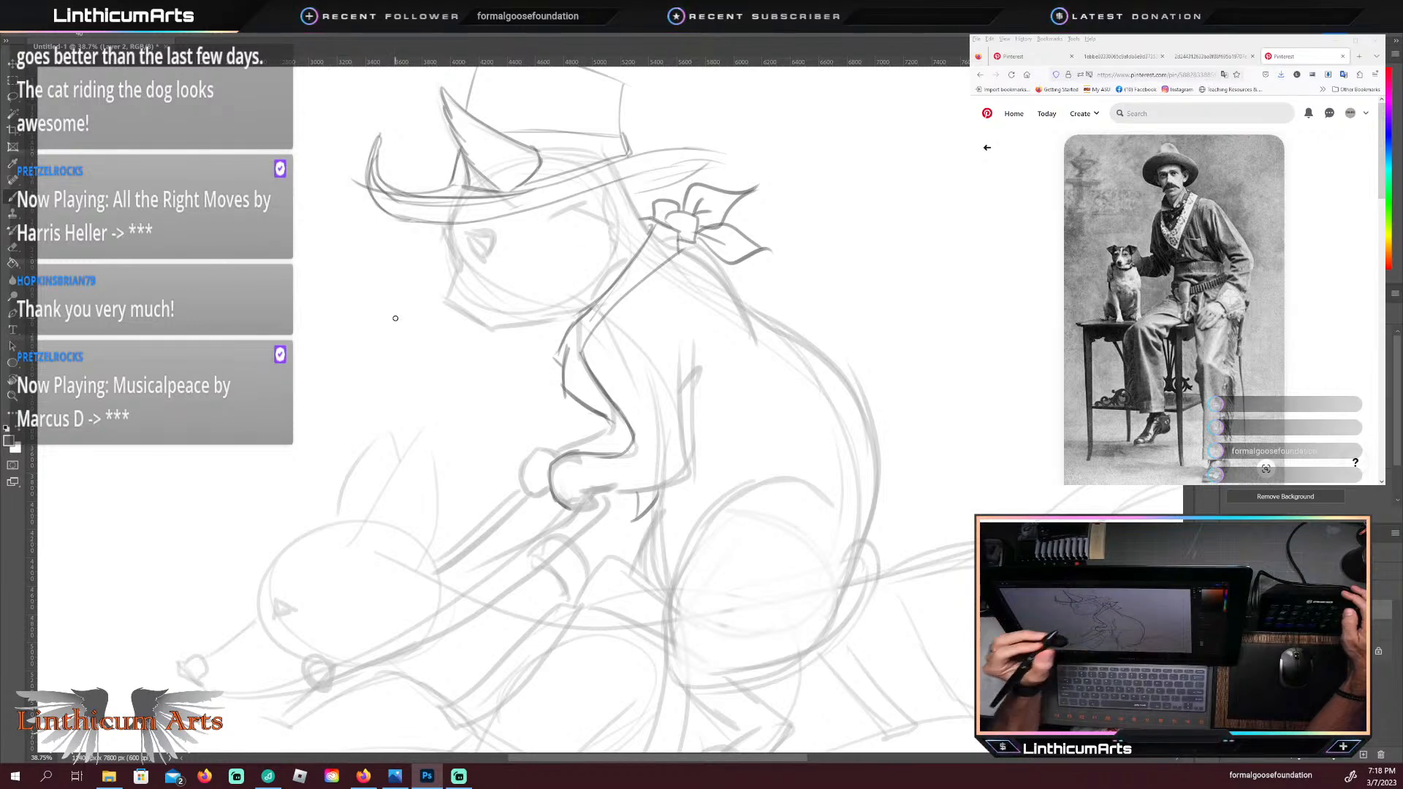
drag(651, 235, 622, 178)
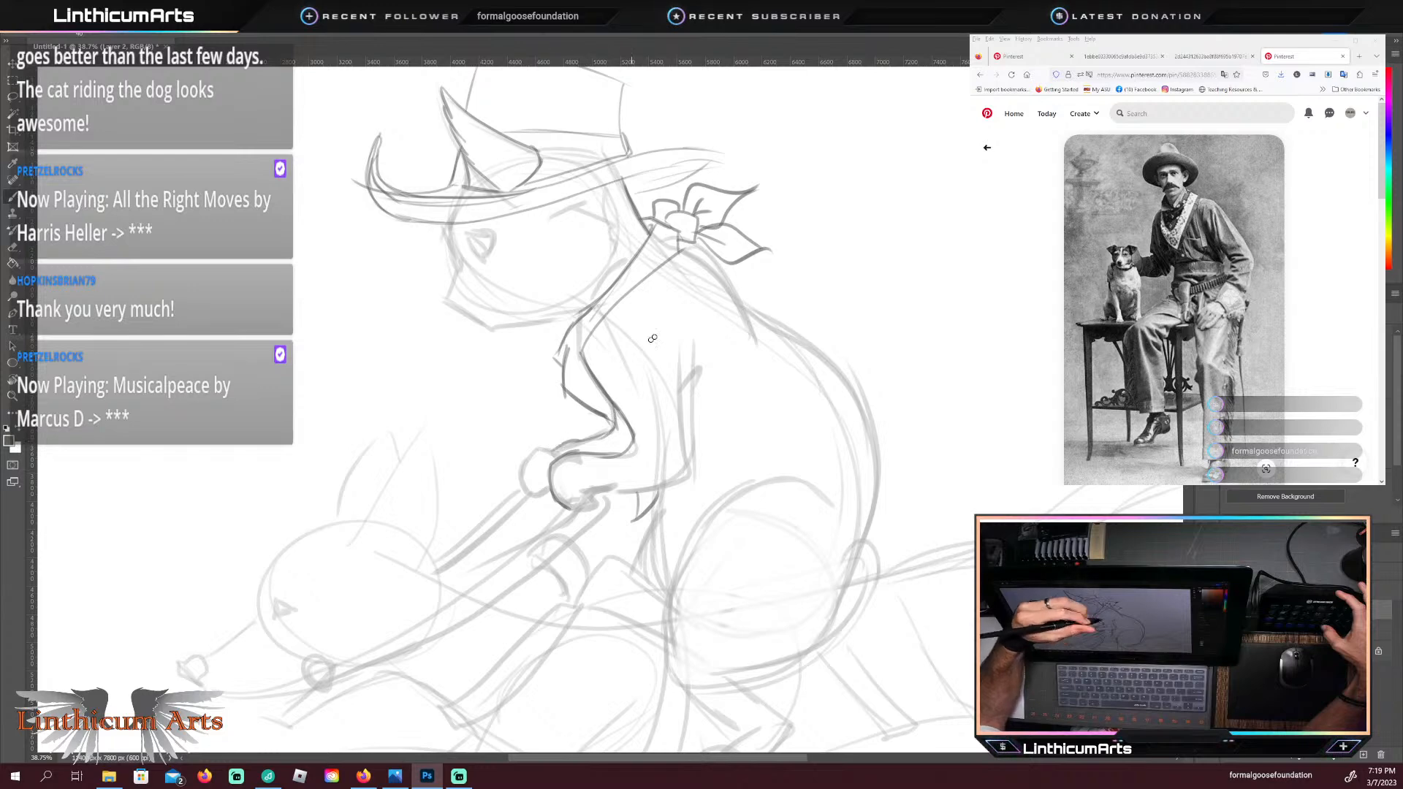
Step: Outline the cat's far paw, and erase the dark lines around both paws and the sleeve edge
drag(566, 443, 527, 463)
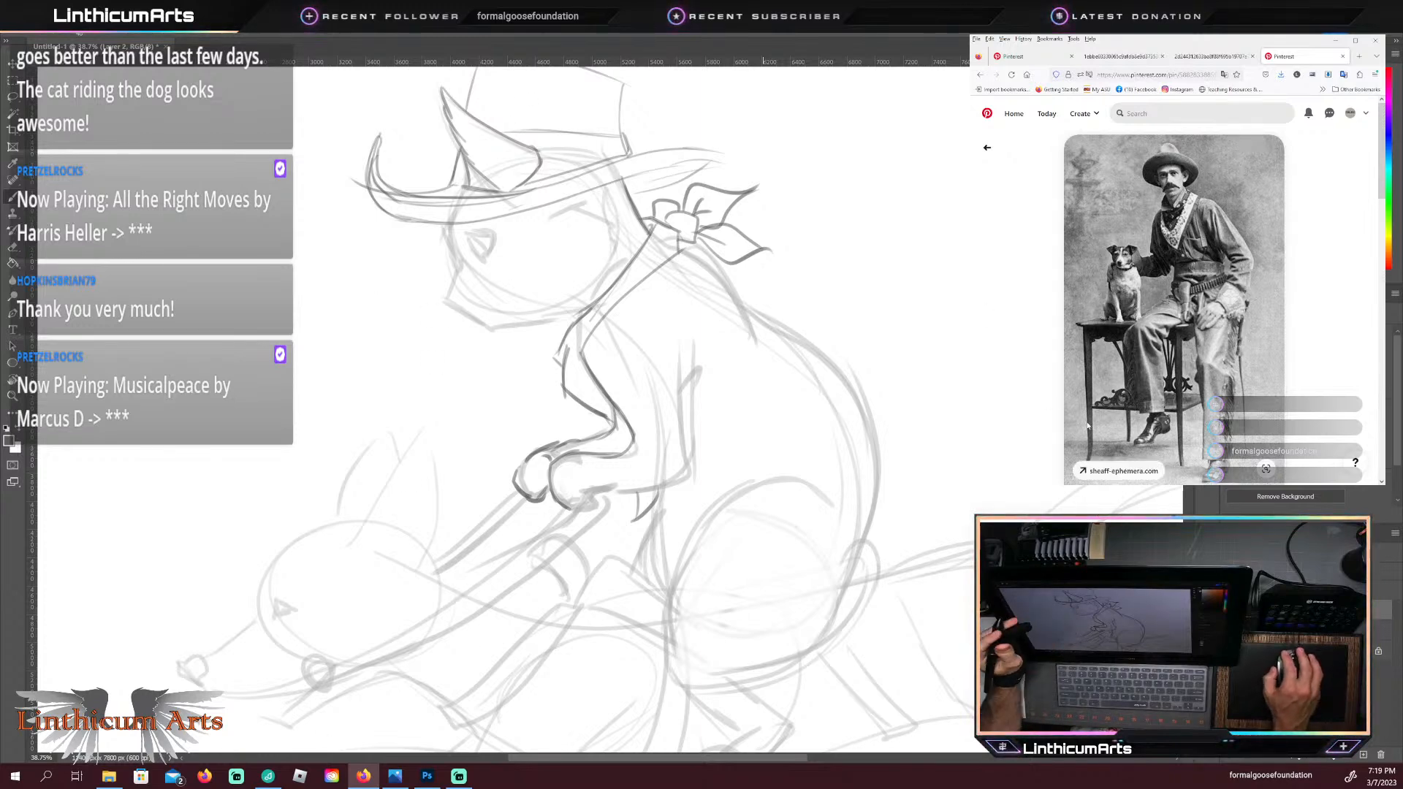
click(763, 526)
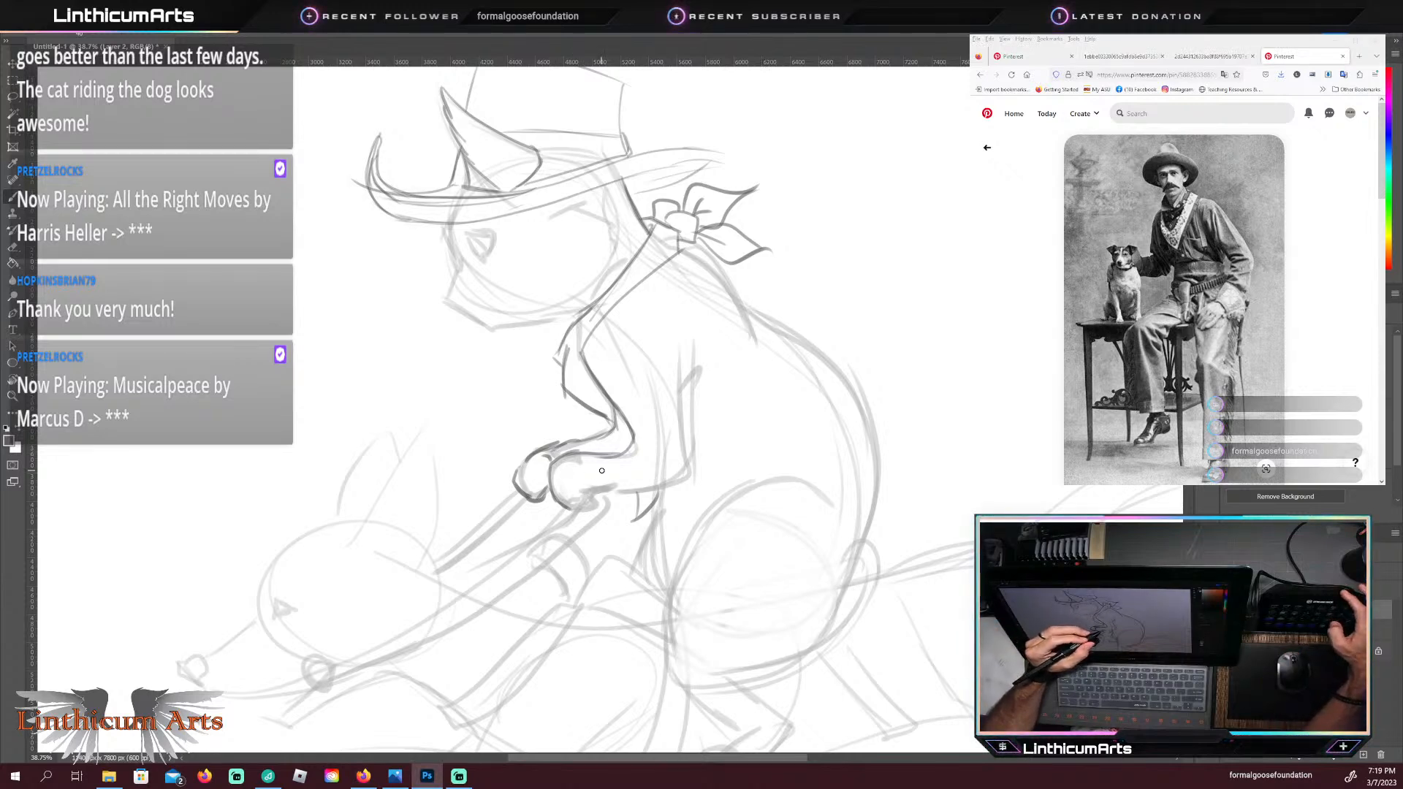
drag(541, 478, 562, 512)
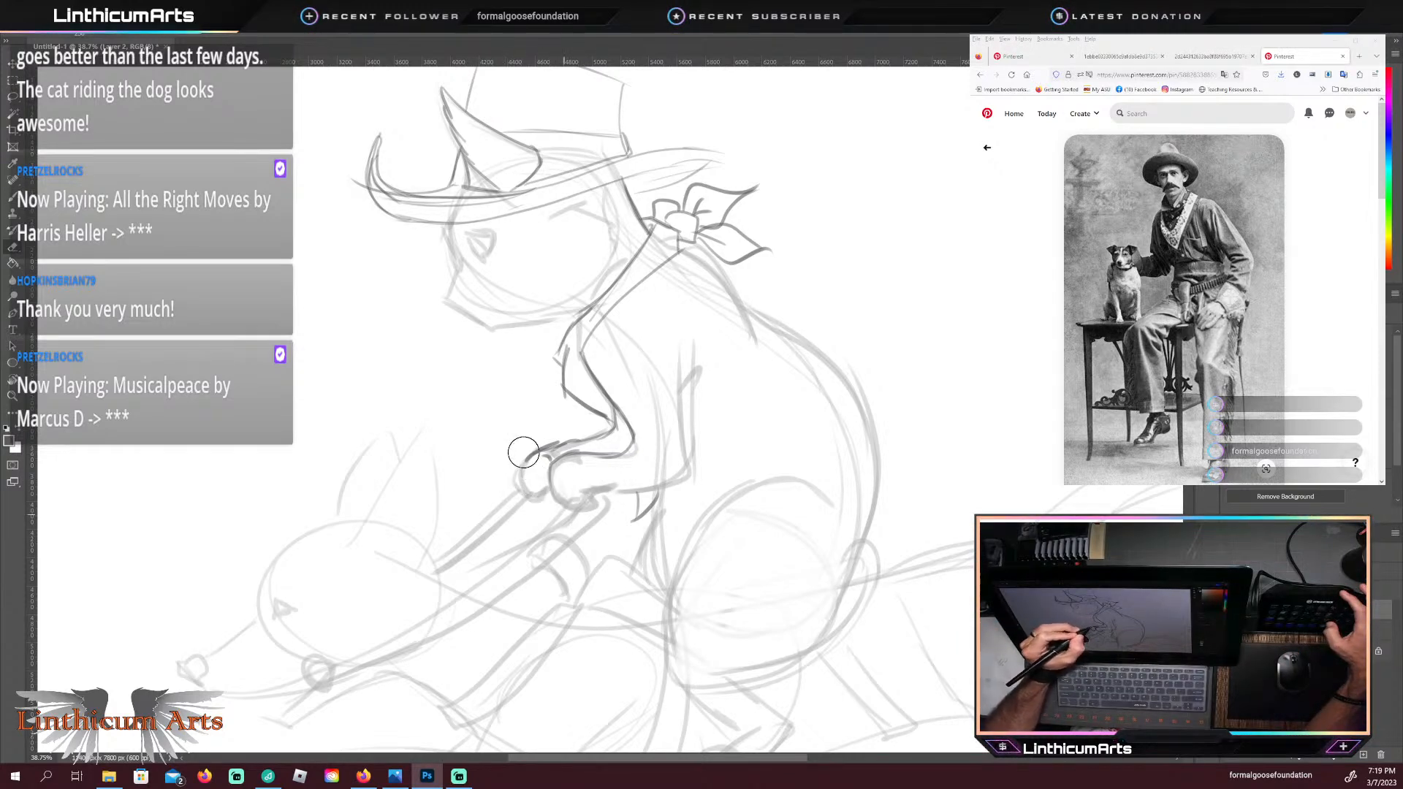
mouse_move(525, 453)
mouse_down()
mouse_move(540, 467)
mouse_move(590, 457)
mouse_move(602, 525)
mouse_move(646, 501)
mouse_move(626, 531)
mouse_up()
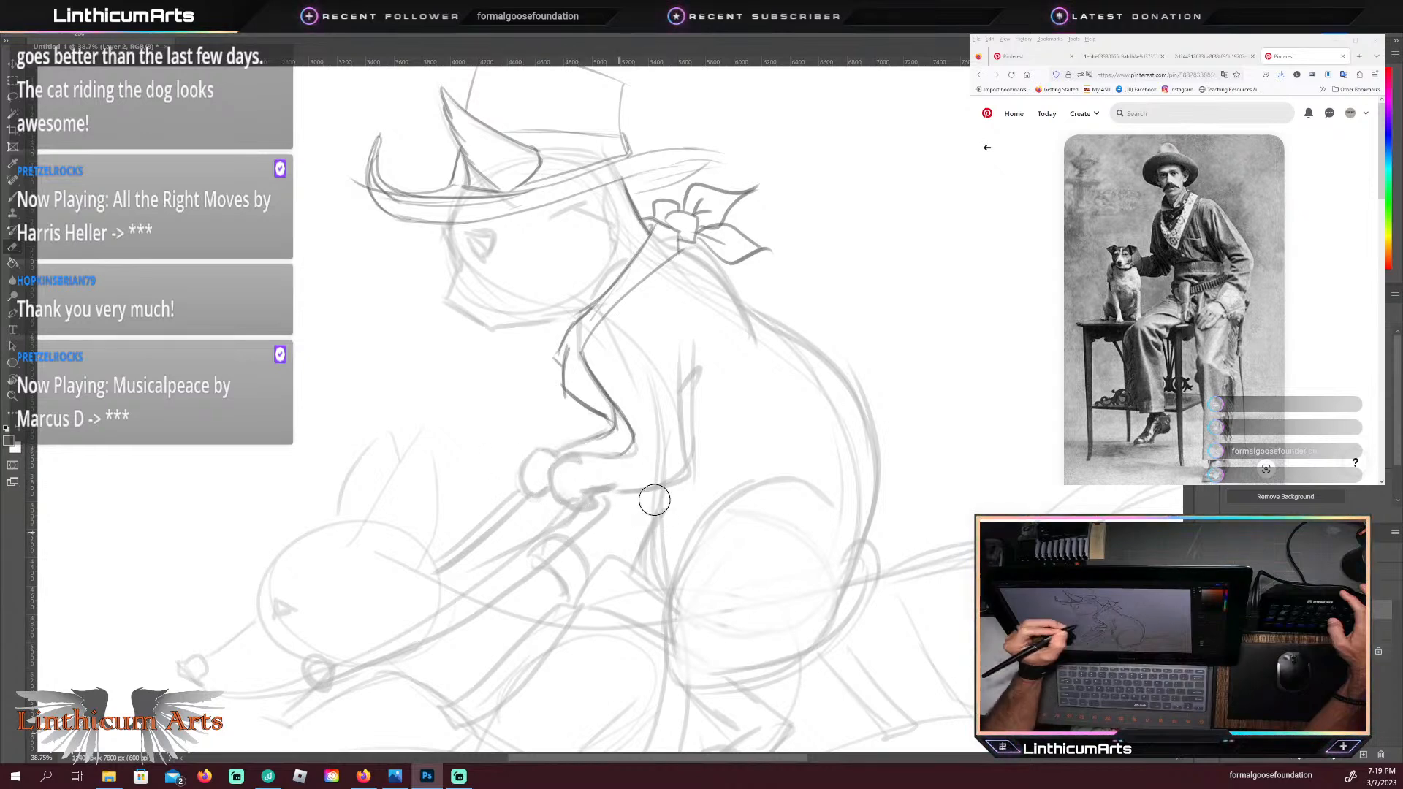
key(b)
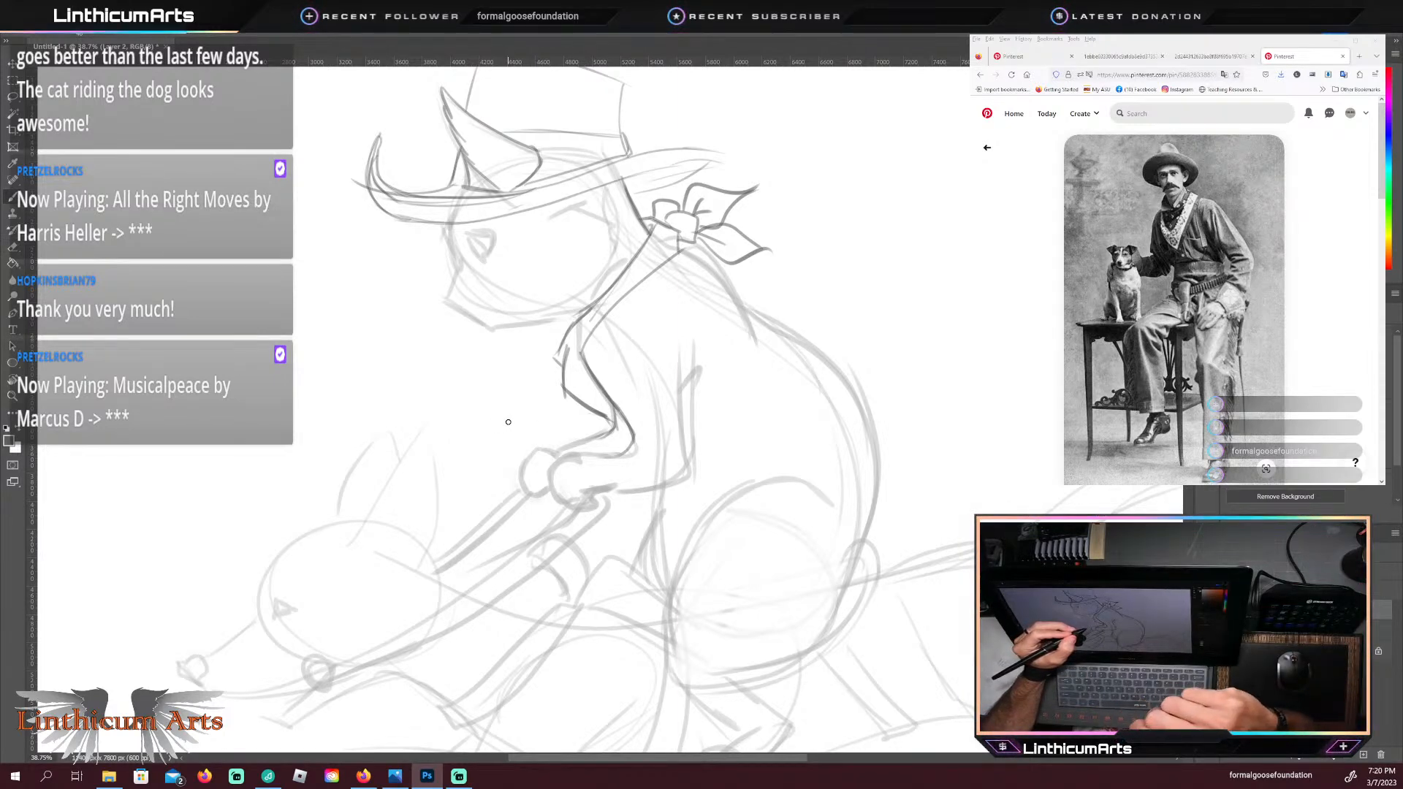
key(e)
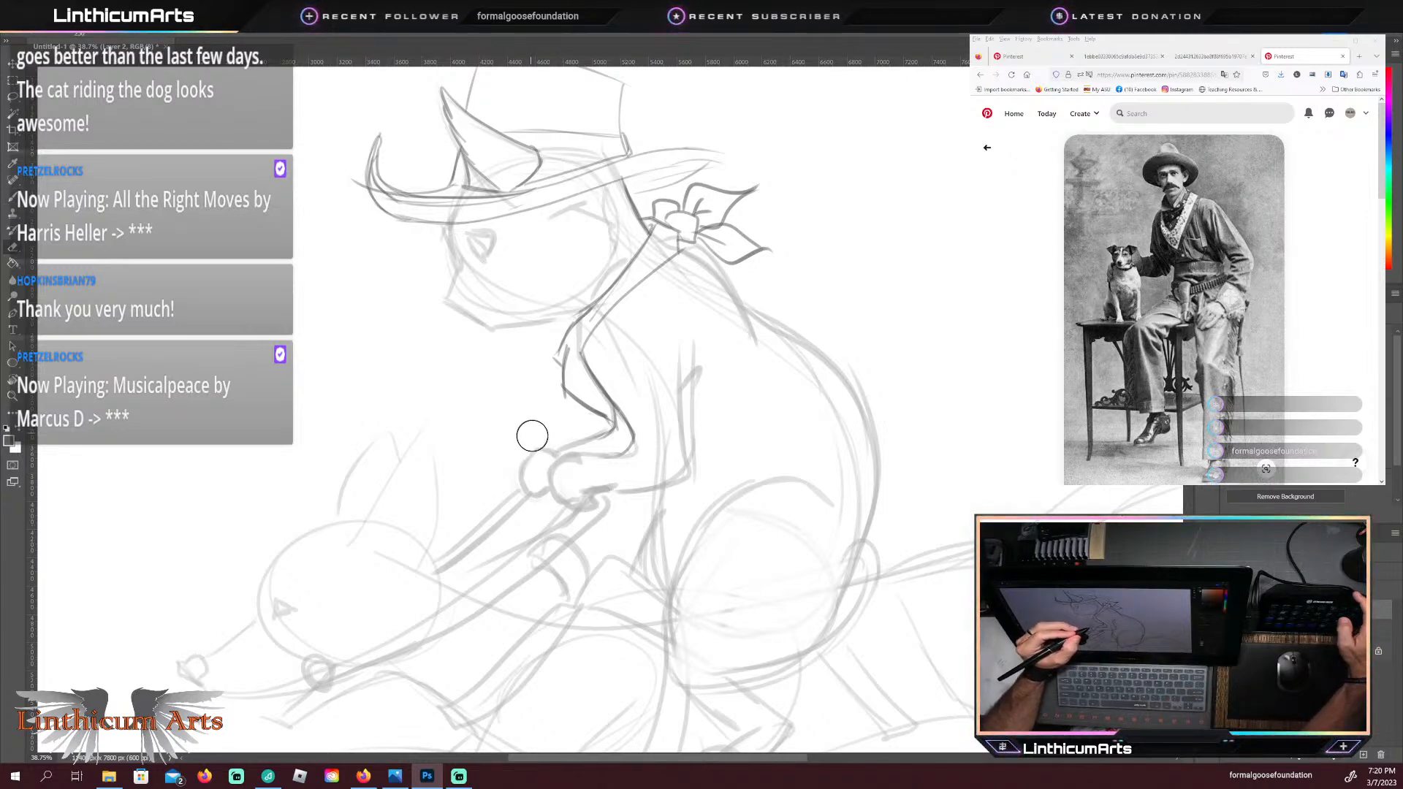
key(b)
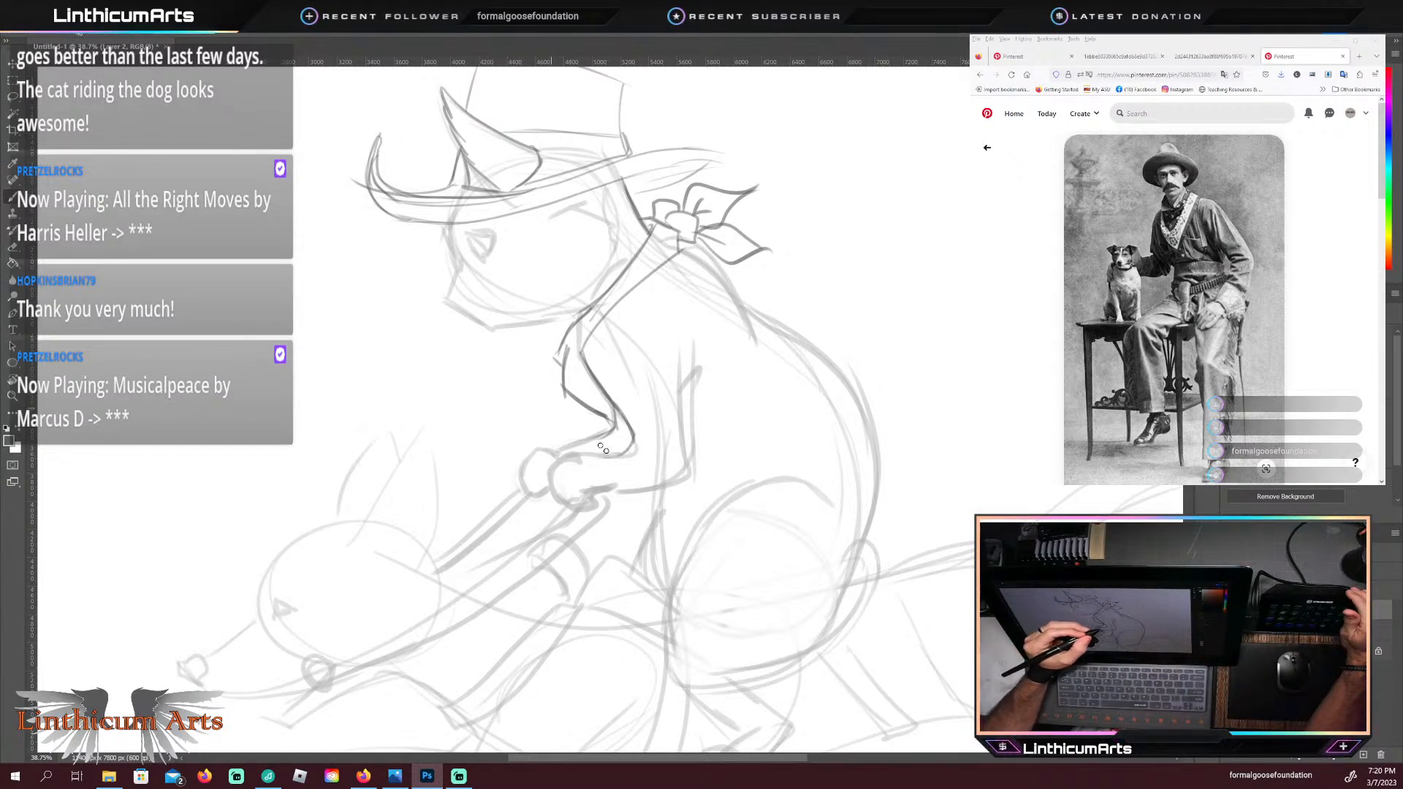
Step: Draw a flared cuff behind the near paw, outline the gripping paw, and add a double-lined rein curving down to the dog's muzzle
drag(634, 452, 658, 490)
drag(589, 456, 606, 489)
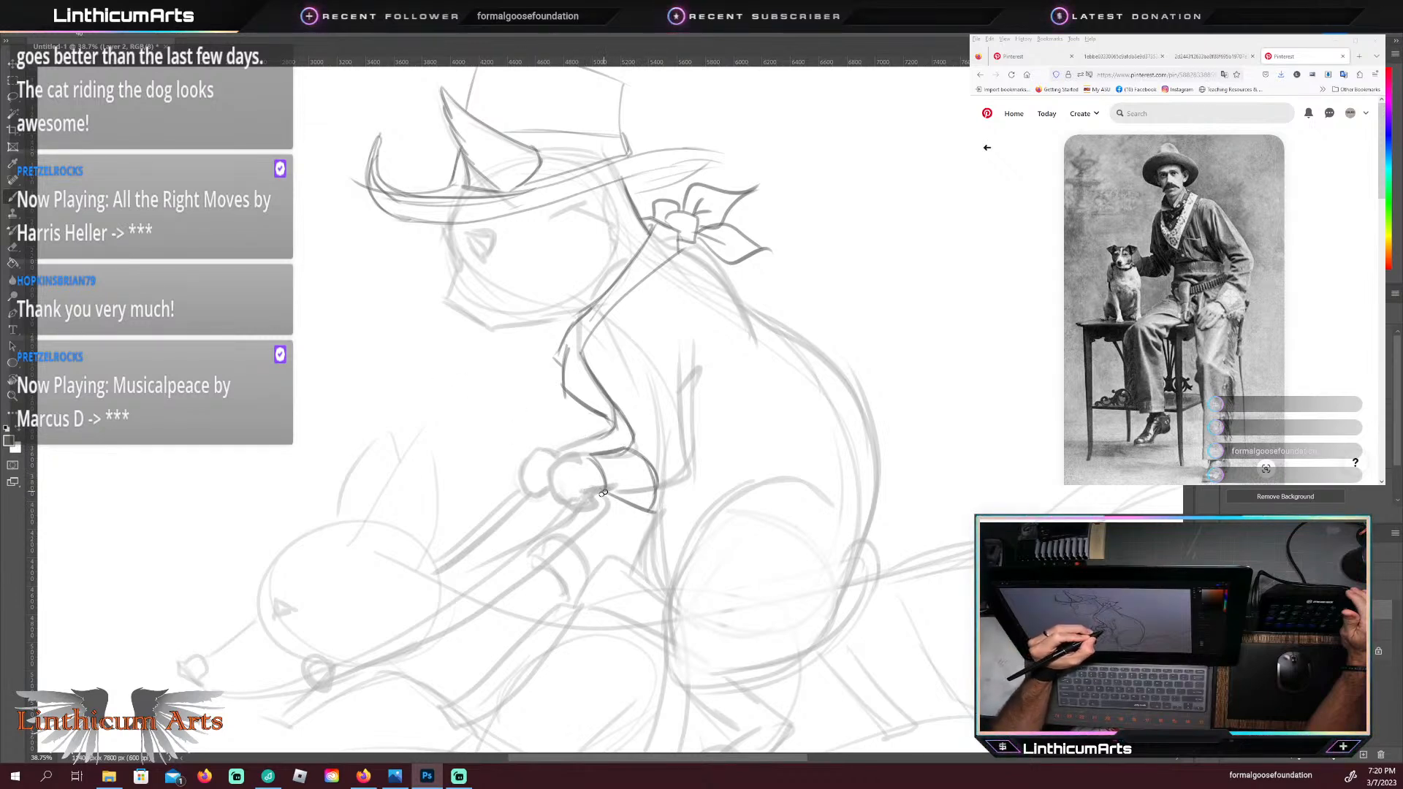
drag(573, 491, 584, 499)
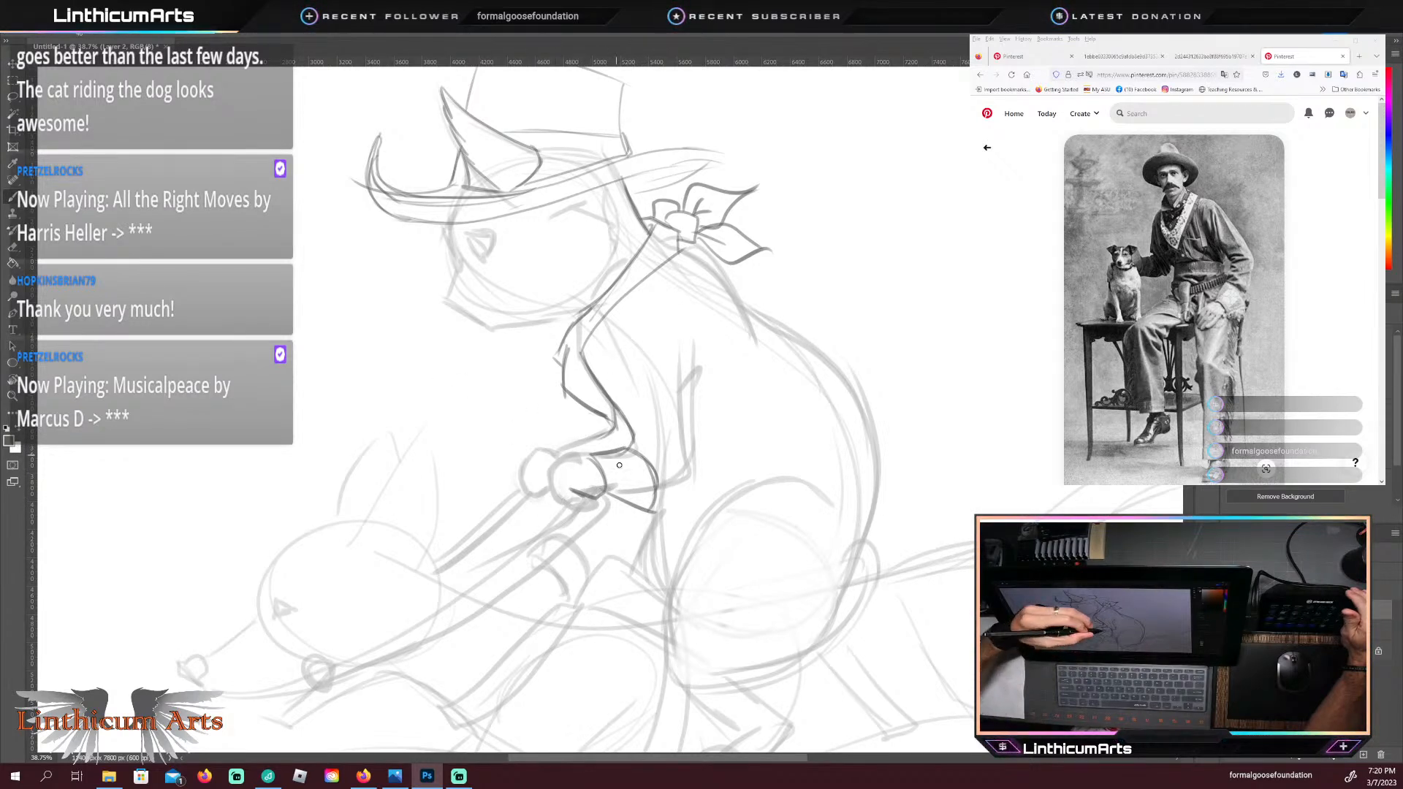
mouse_move(579, 500)
mouse_down()
mouse_move(529, 558)
mouse_move(321, 682)
mouse_move(483, 603)
mouse_move(576, 529)
mouse_move(588, 494)
mouse_move(549, 467)
mouse_move(586, 452)
mouse_move(617, 383)
mouse_move(561, 503)
mouse_up()
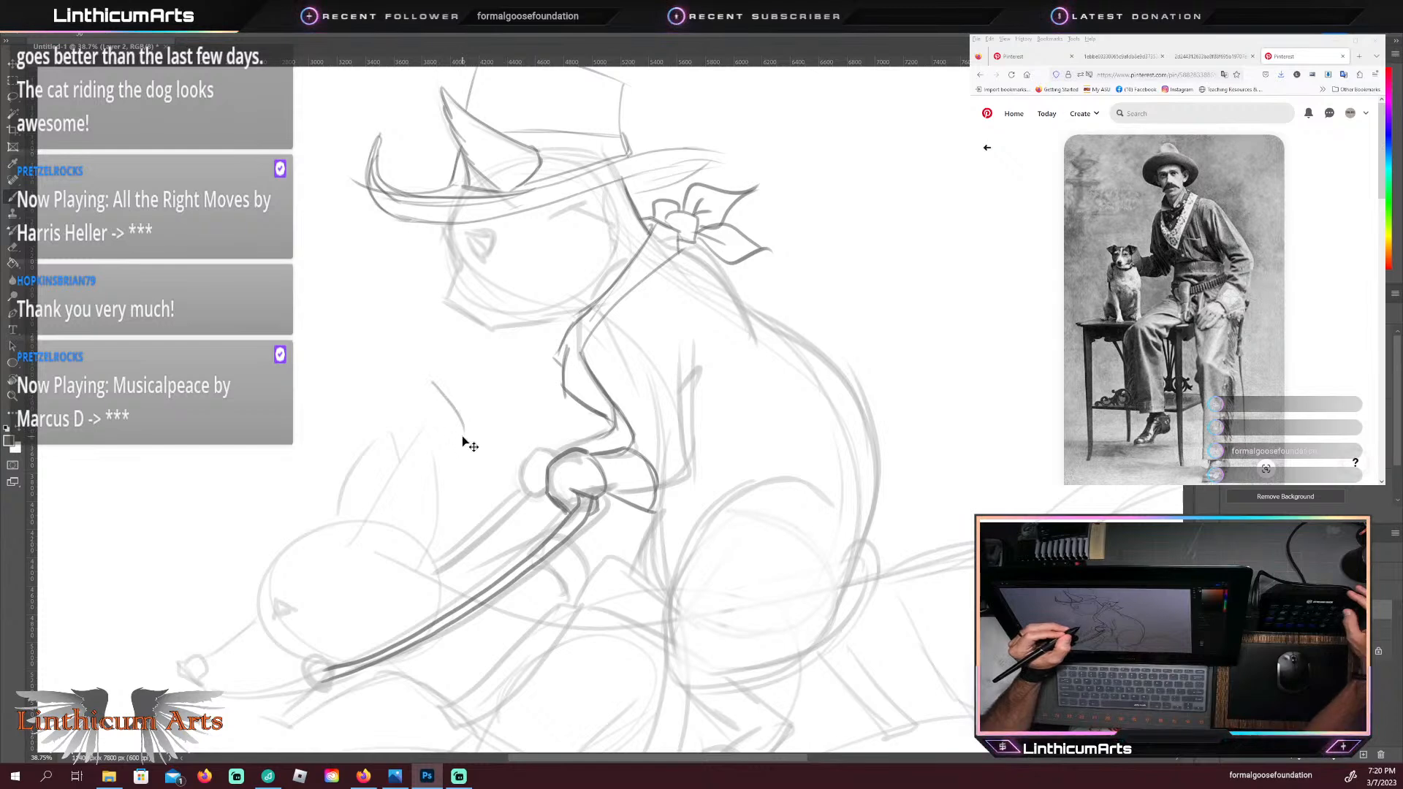
Step: Outline the cat's far paw beside the gripping near paw, and draw pointed fringe hanging from the lower edge of the near cuff
key(bracketright)
key(bracketright)
key(bracketright)
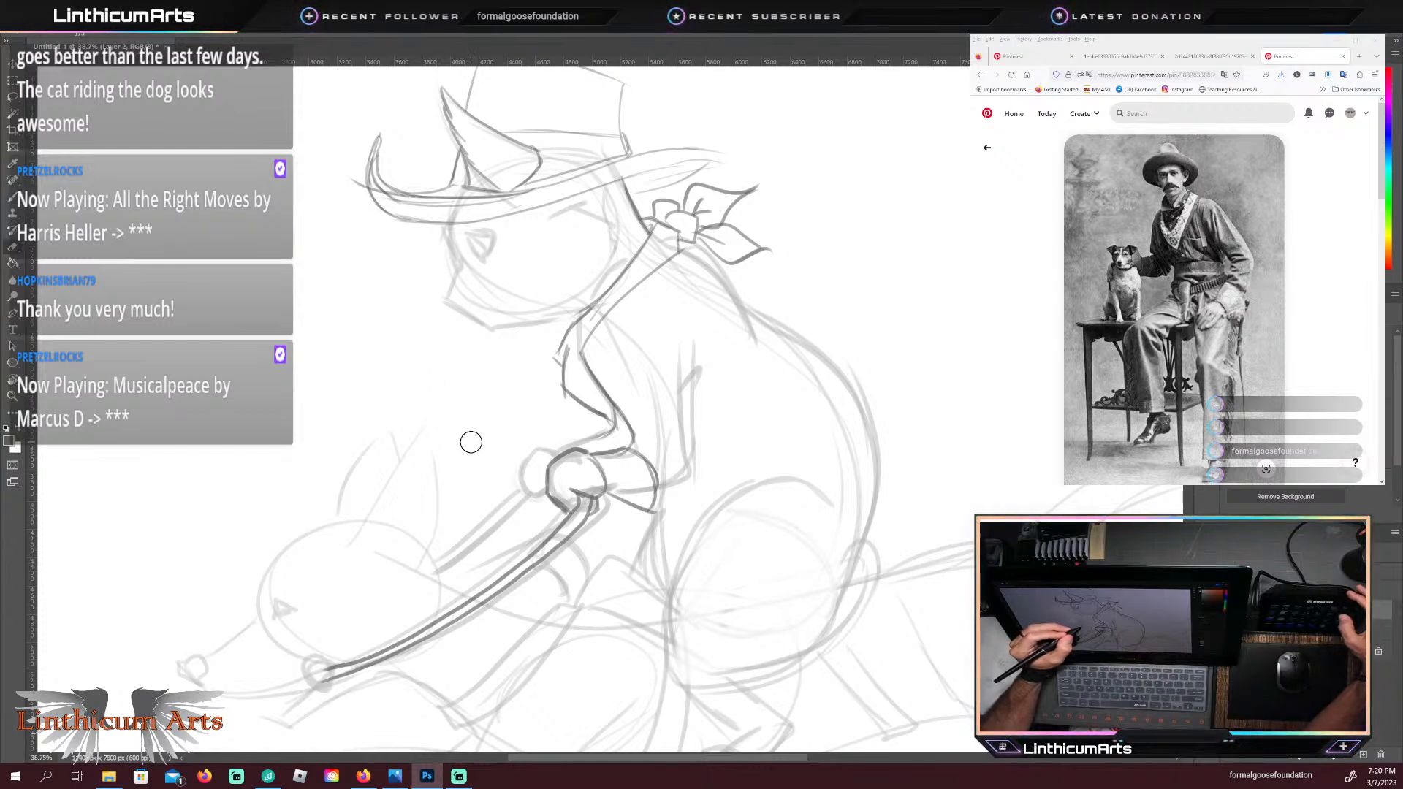
key(bracketleft)
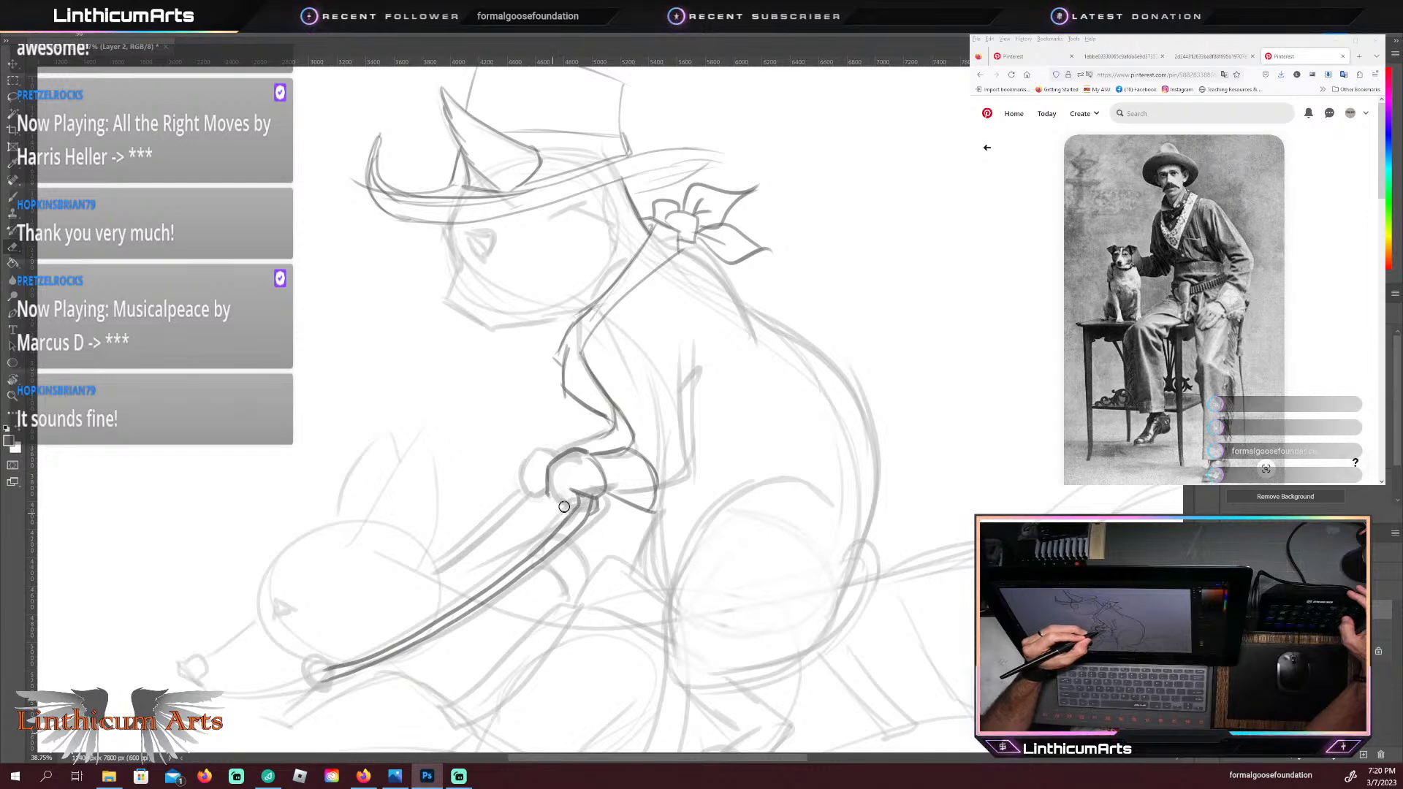
key(b)
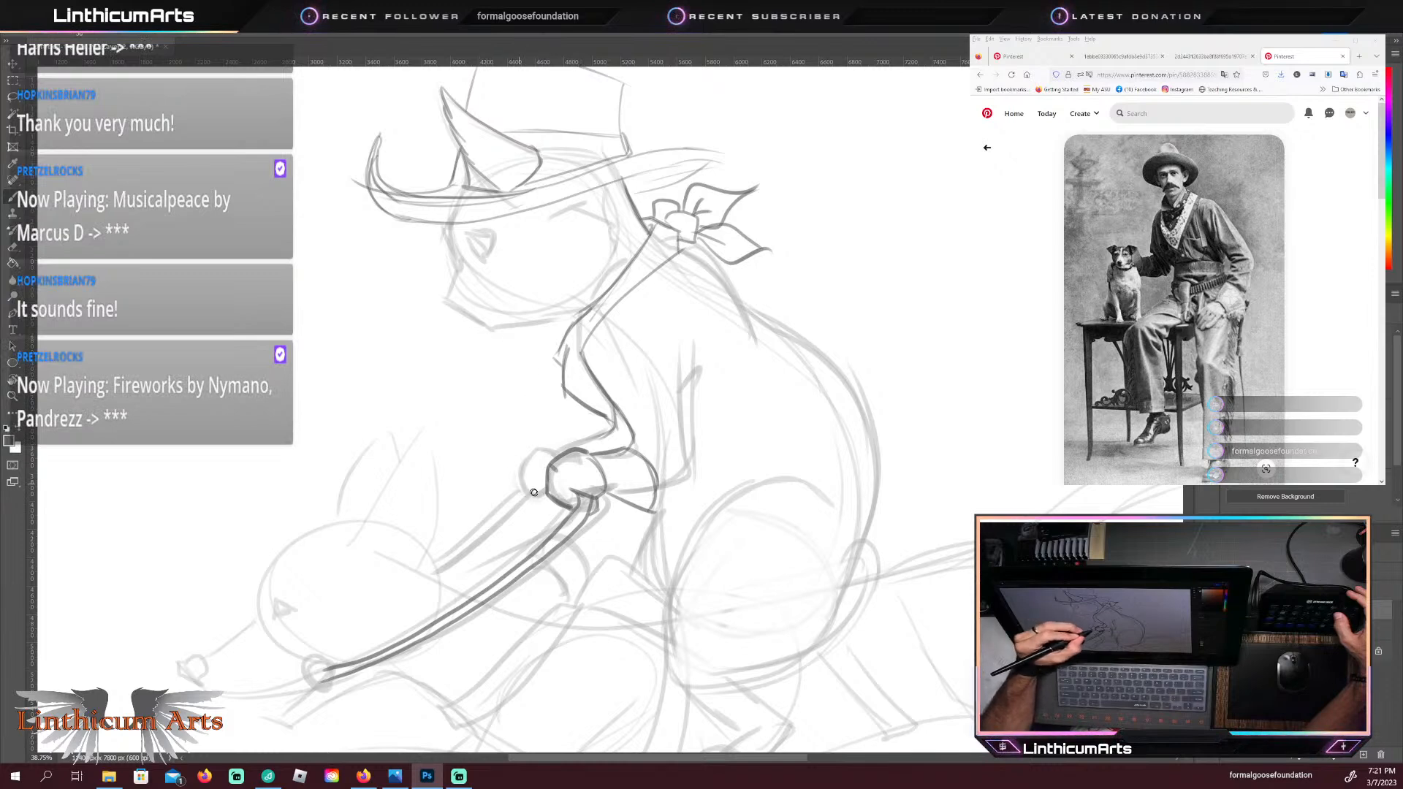
drag(516, 478, 543, 445)
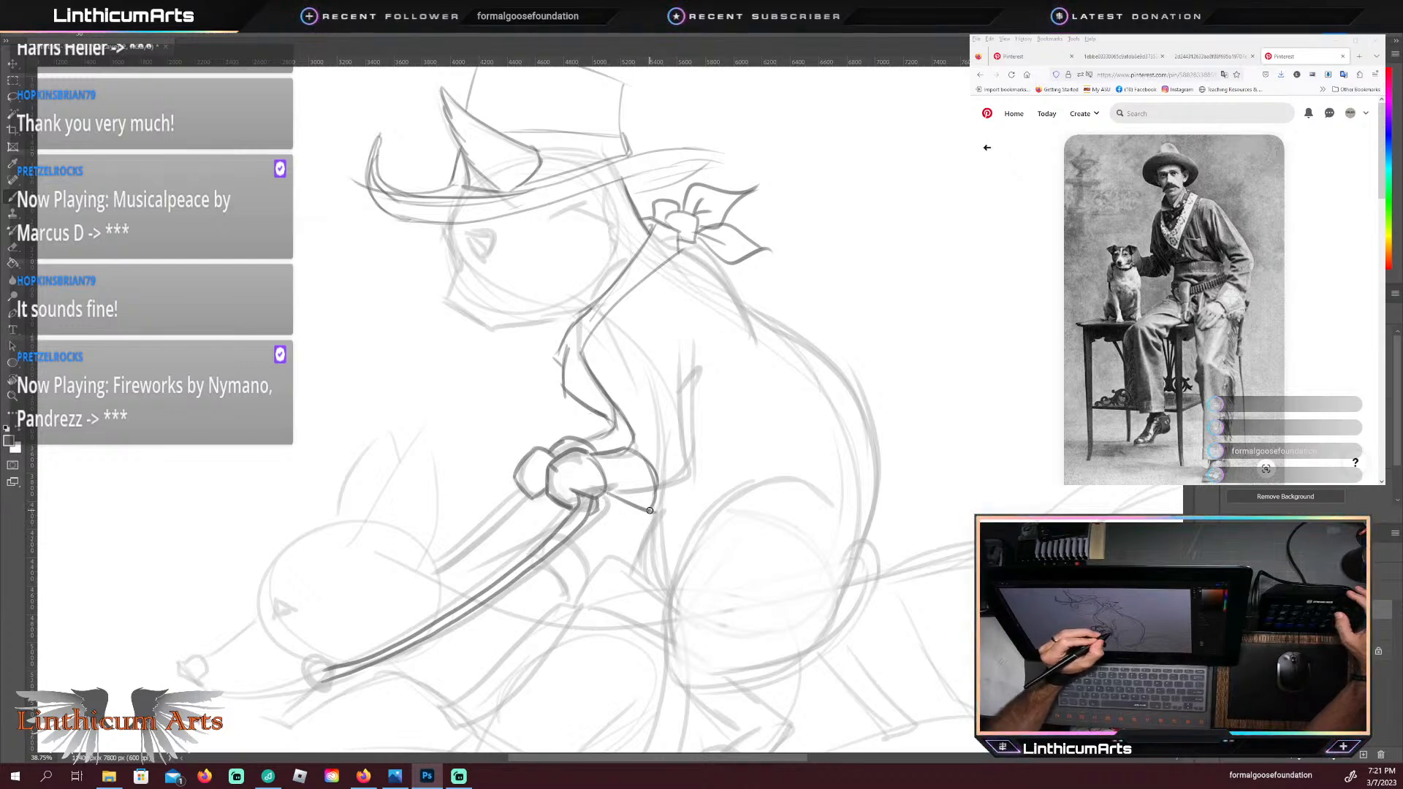
mouse_move(652, 514)
mouse_down()
mouse_move(677, 530)
mouse_move(632, 535)
mouse_move(693, 534)
mouse_move(631, 522)
mouse_move(622, 505)
mouse_move(675, 538)
mouse_move(644, 504)
mouse_move(696, 527)
mouse_up()
drag(661, 509, 701, 526)
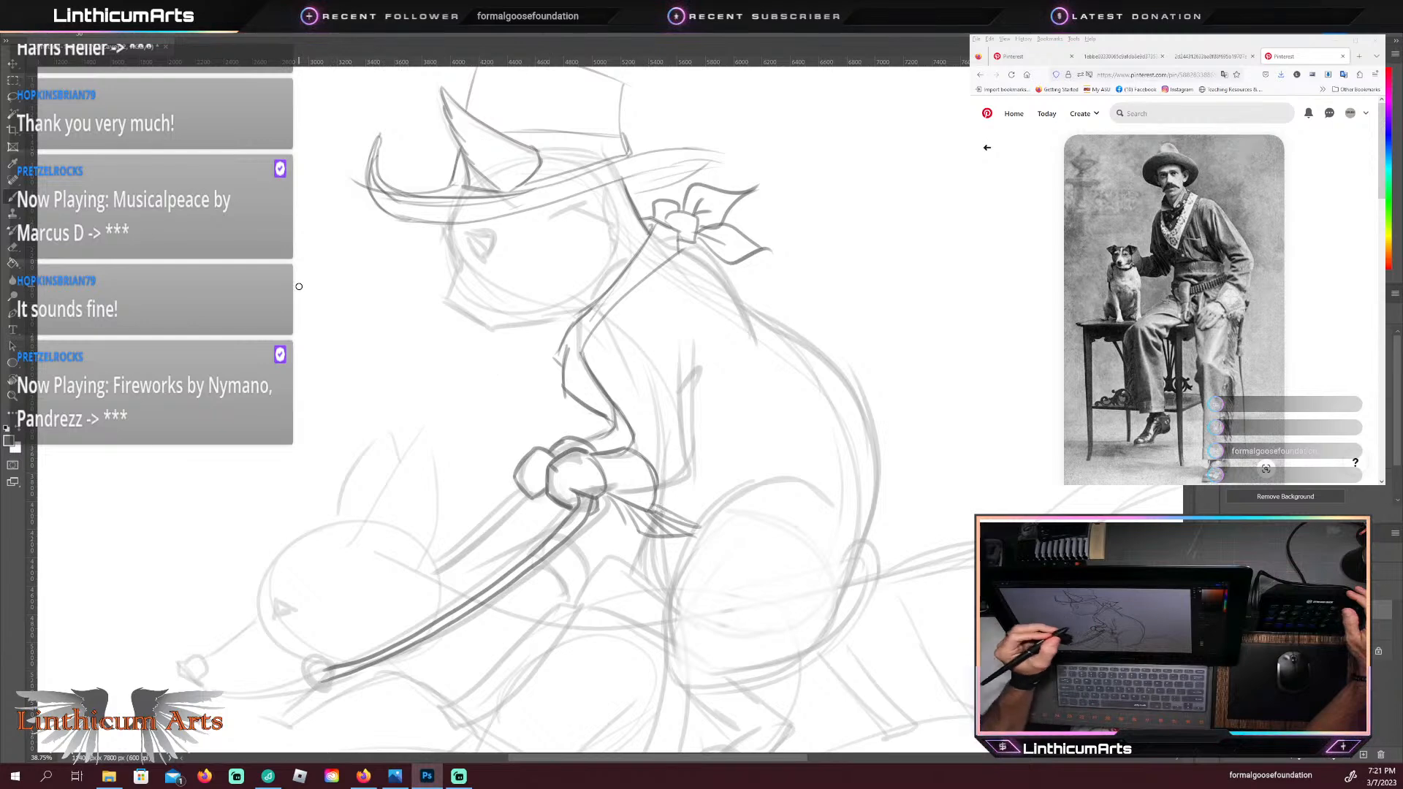
Step: Darken the cat's back contour from the nape down to the rump, and draw a long tail curling upward behind it
key(ctrl+space)
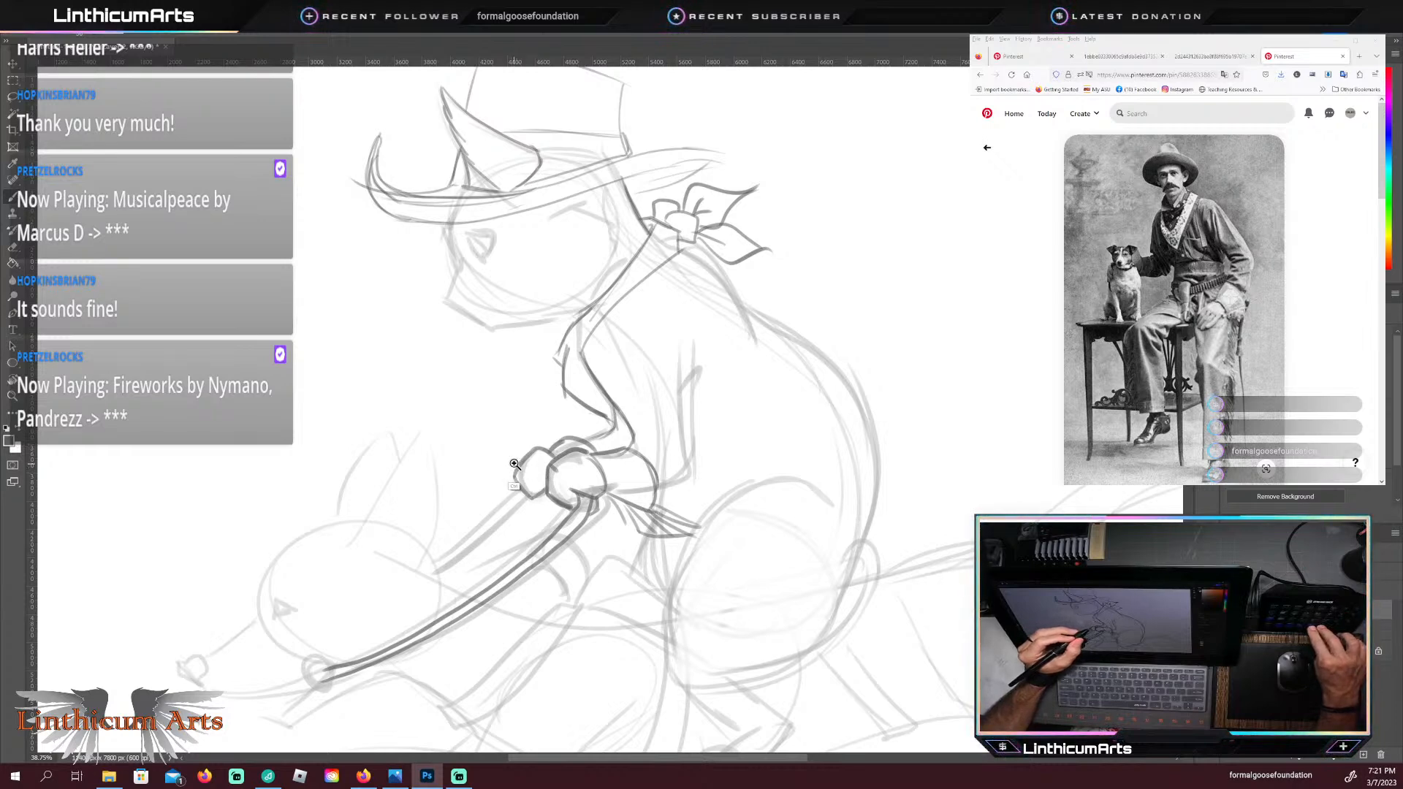
key(ctrl+space)
drag(514, 462, 491, 448)
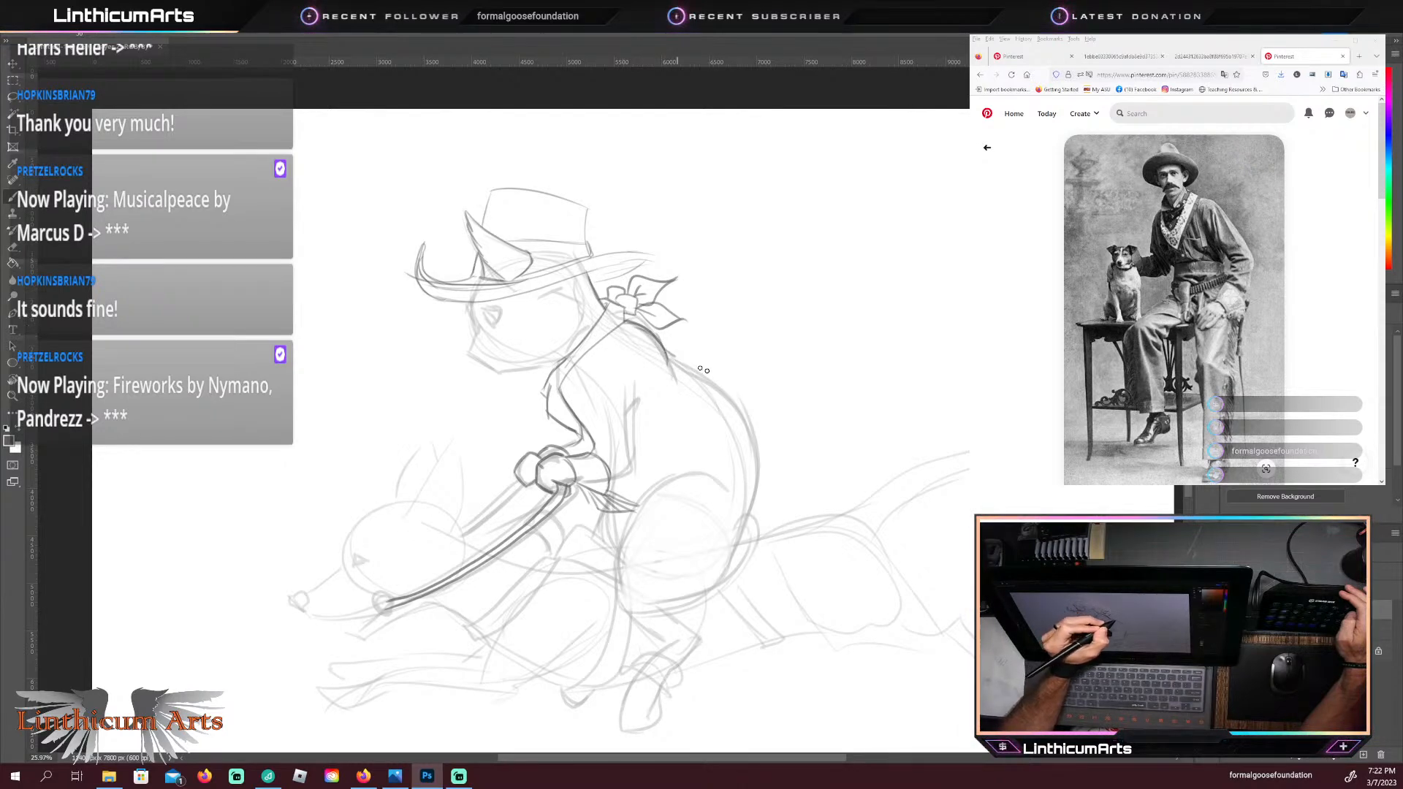
drag(674, 358, 756, 482)
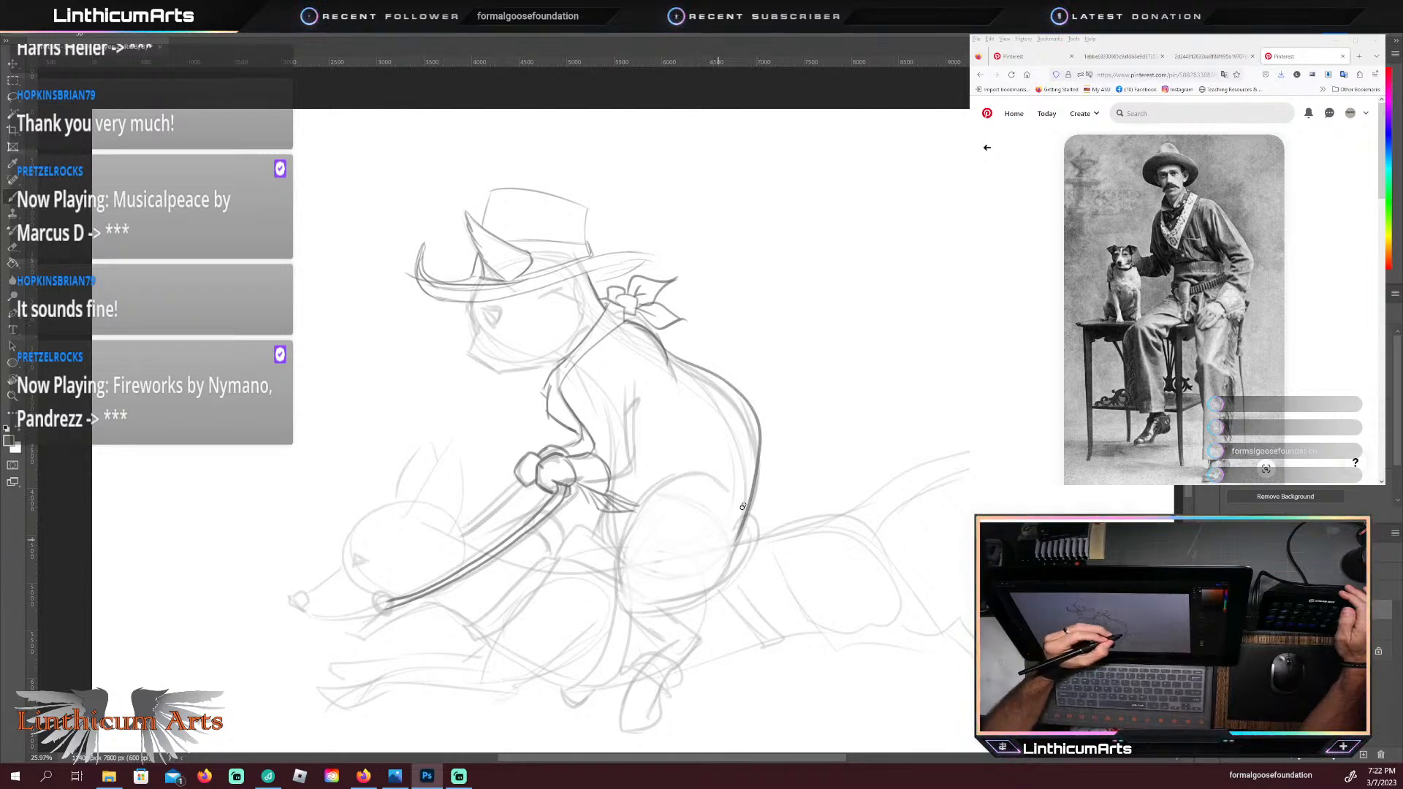
mouse_move(755, 483)
mouse_down()
mouse_move(728, 562)
mouse_move(755, 527)
mouse_move(893, 411)
mouse_up()
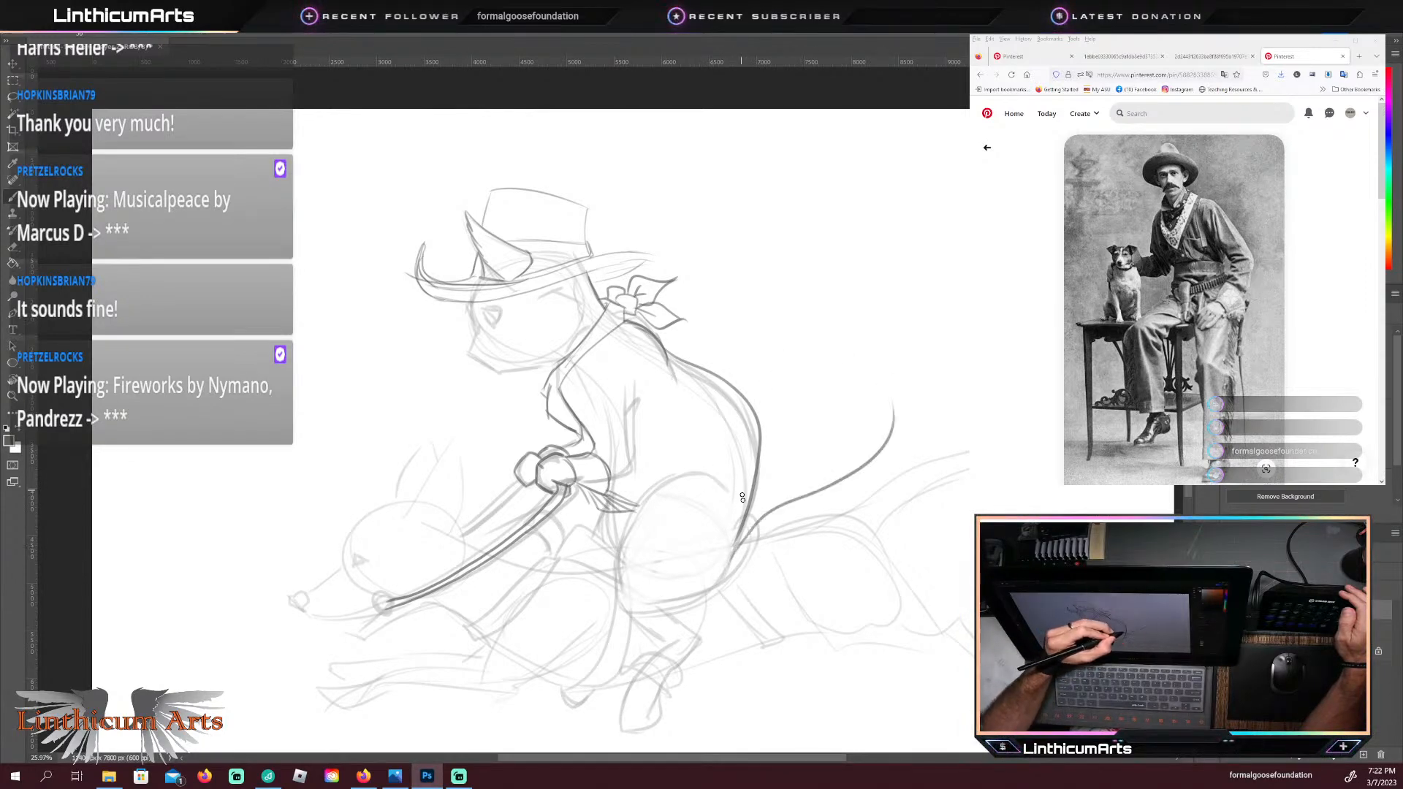
mouse_move(765, 482)
mouse_down()
mouse_move(837, 452)
mouse_move(863, 389)
mouse_up()
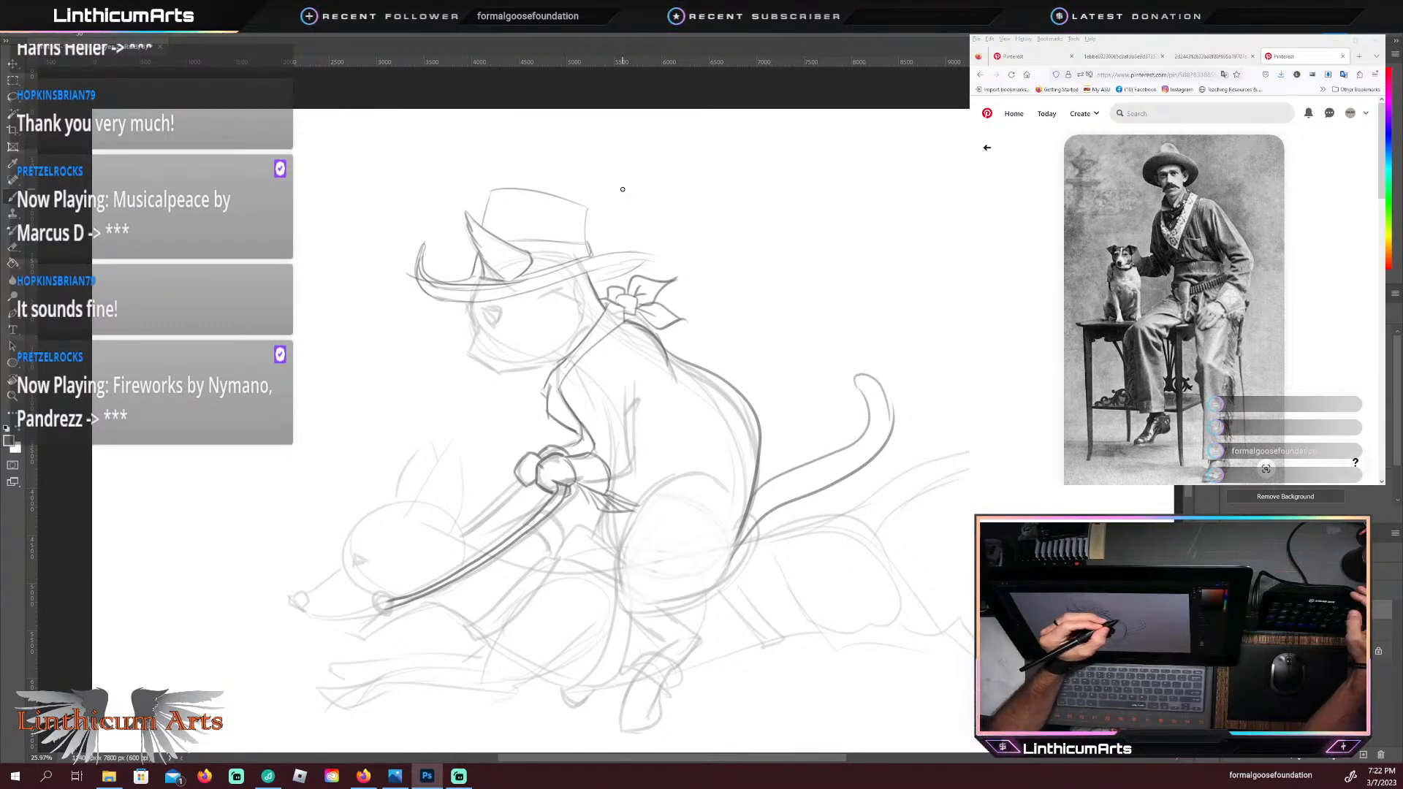
mouse_move(886, 398)
mouse_down()
mouse_move(851, 384)
mouse_move(891, 398)
mouse_up()
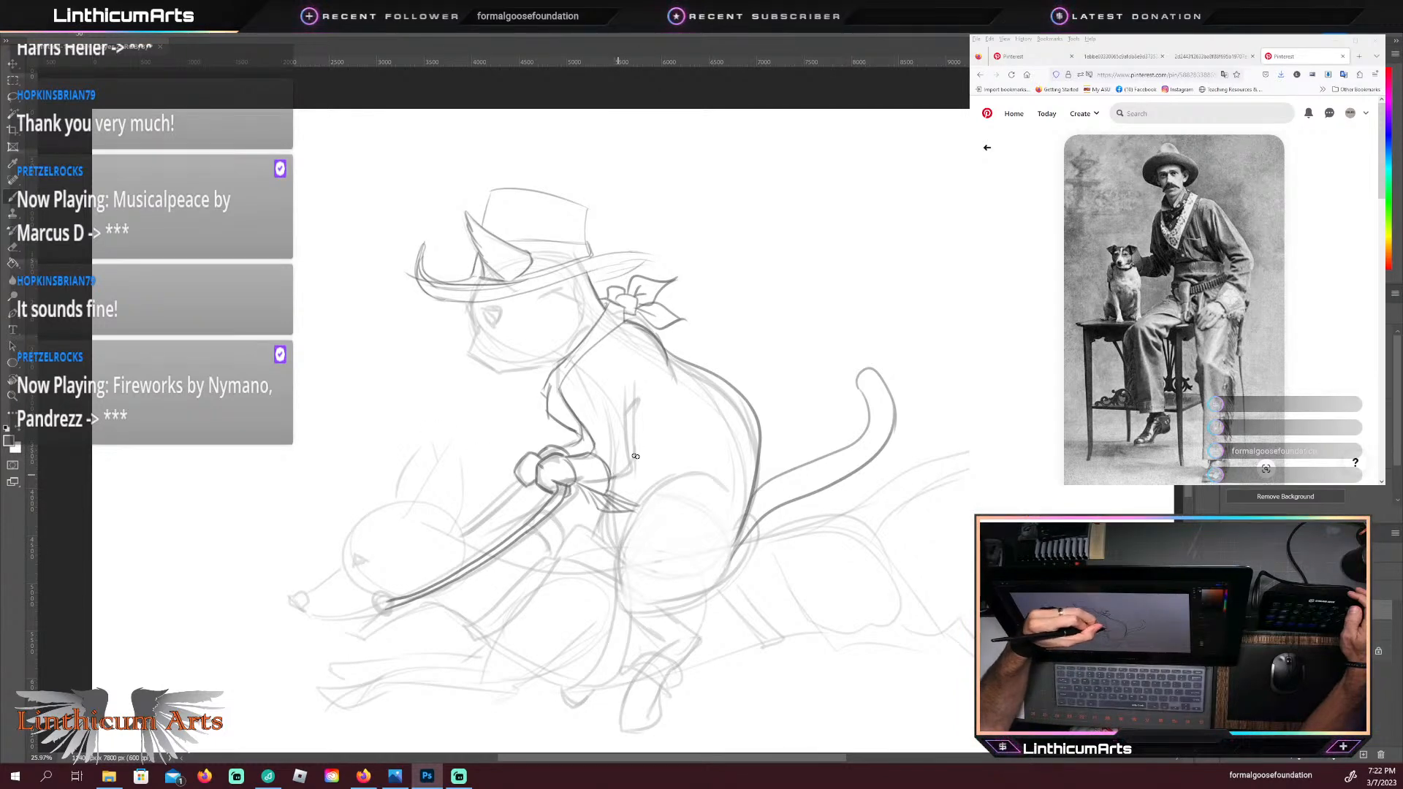
Step: Darken the rear edge of the cat's near sleeve around the elbow
drag(638, 399, 630, 422)
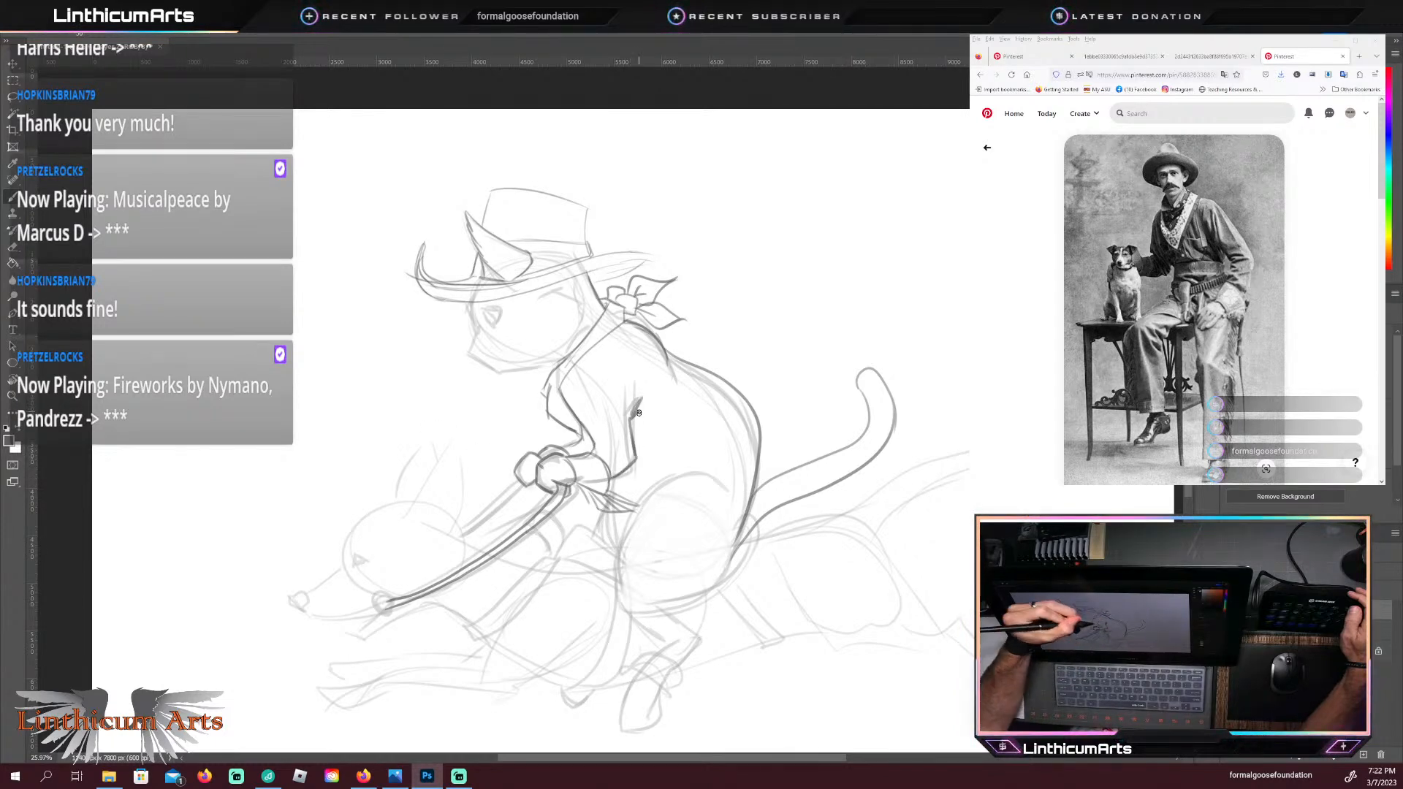
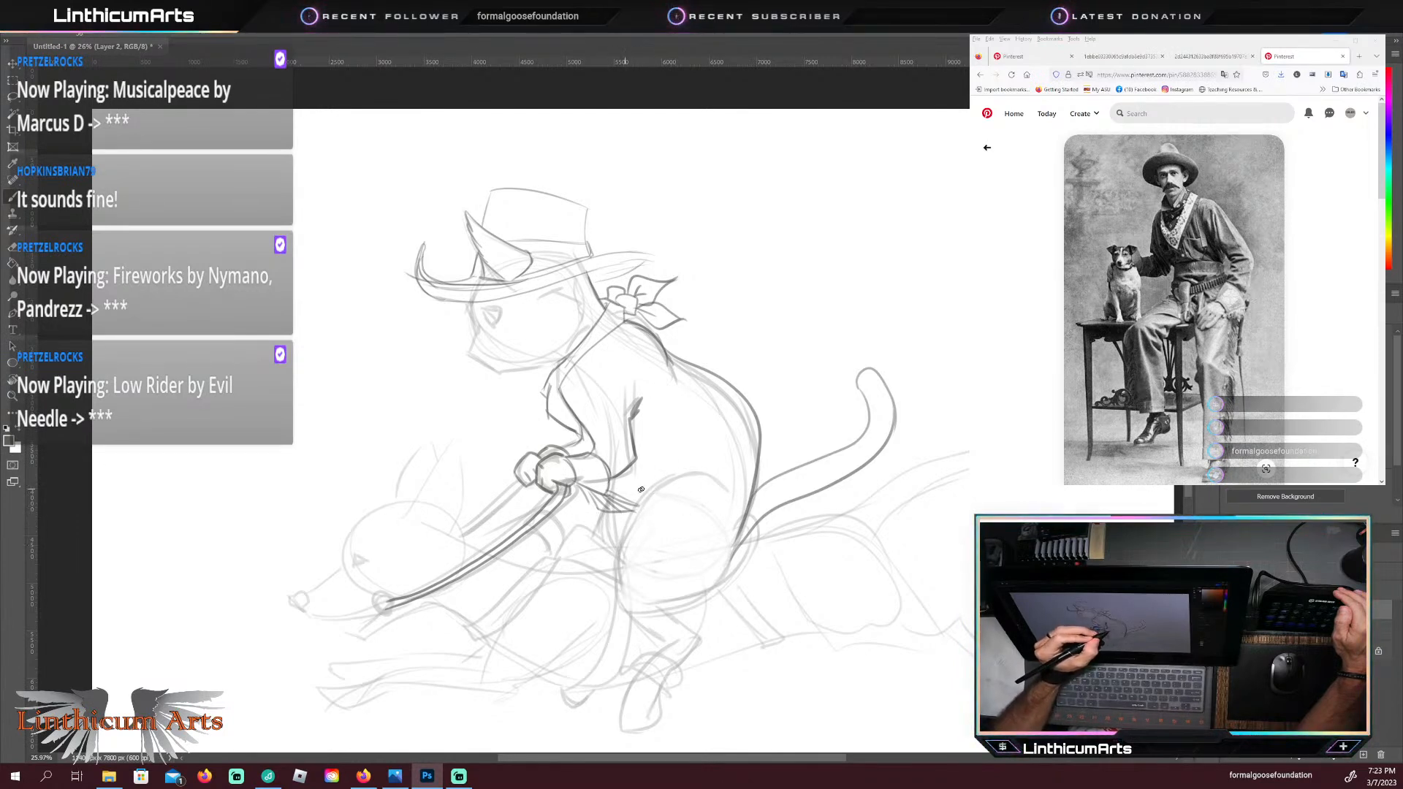
Step: Darken the top contour of the cat's near thigh and draw a double-lined gun belt around the waist
drag(618, 552, 699, 504)
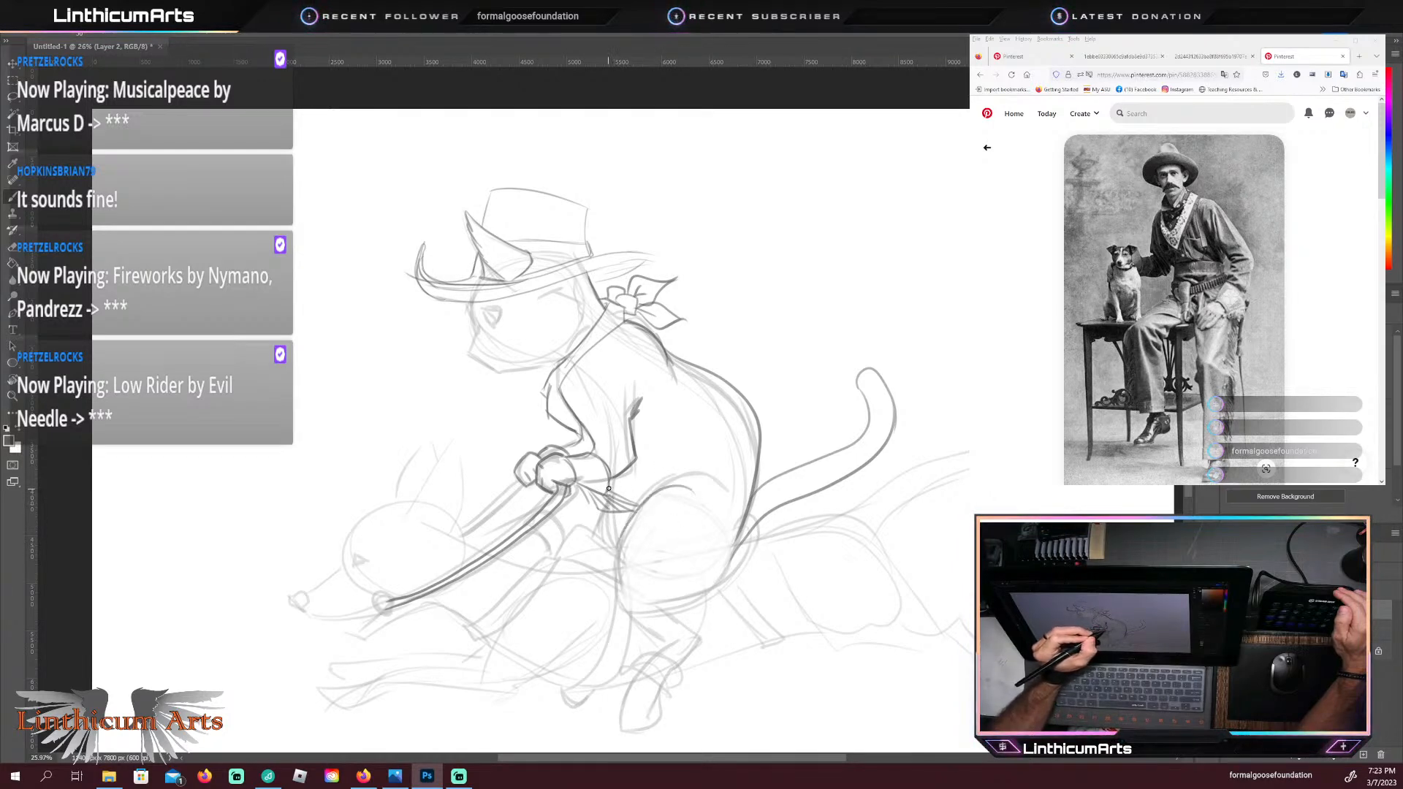
mouse_move(623, 481)
mouse_down()
mouse_move(750, 490)
mouse_move(728, 548)
mouse_move(691, 496)
mouse_move(630, 488)
mouse_move(708, 519)
mouse_up()
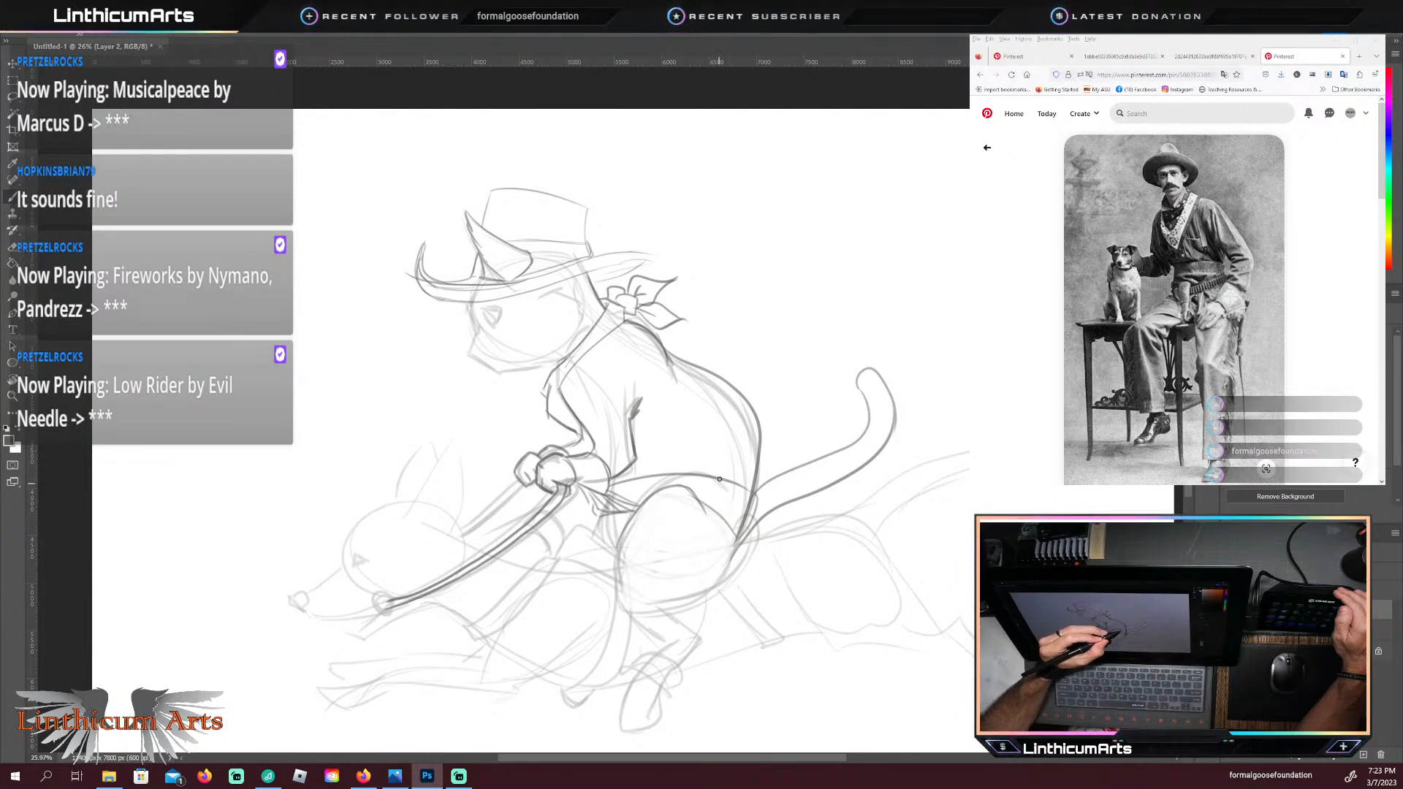
Step: Draw a long holster slanting down behind the cat's thigh, with a revolver's rounded grip, trigger area and barrel tip
drag(700, 557, 729, 518)
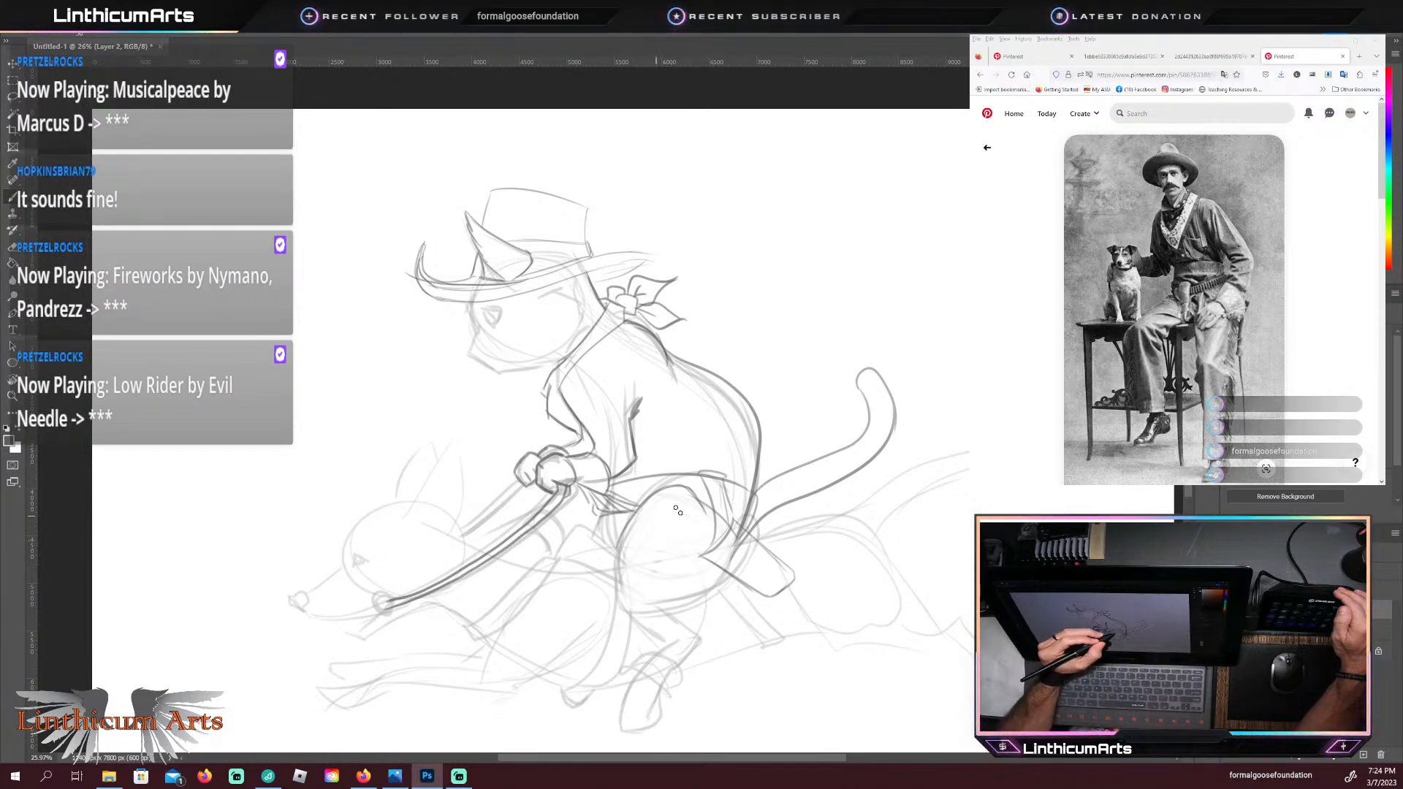
drag(709, 531, 643, 553)
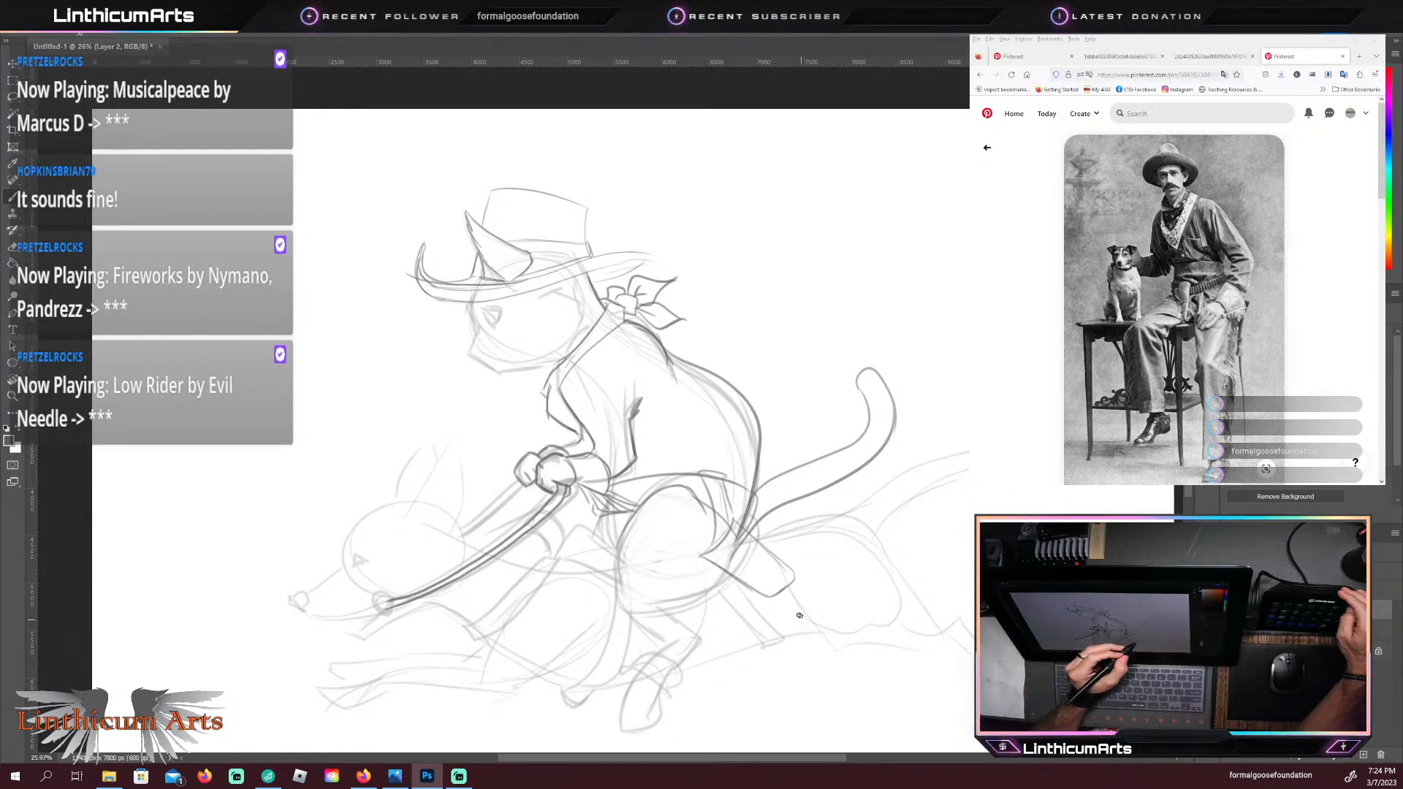
drag(715, 563, 802, 622)
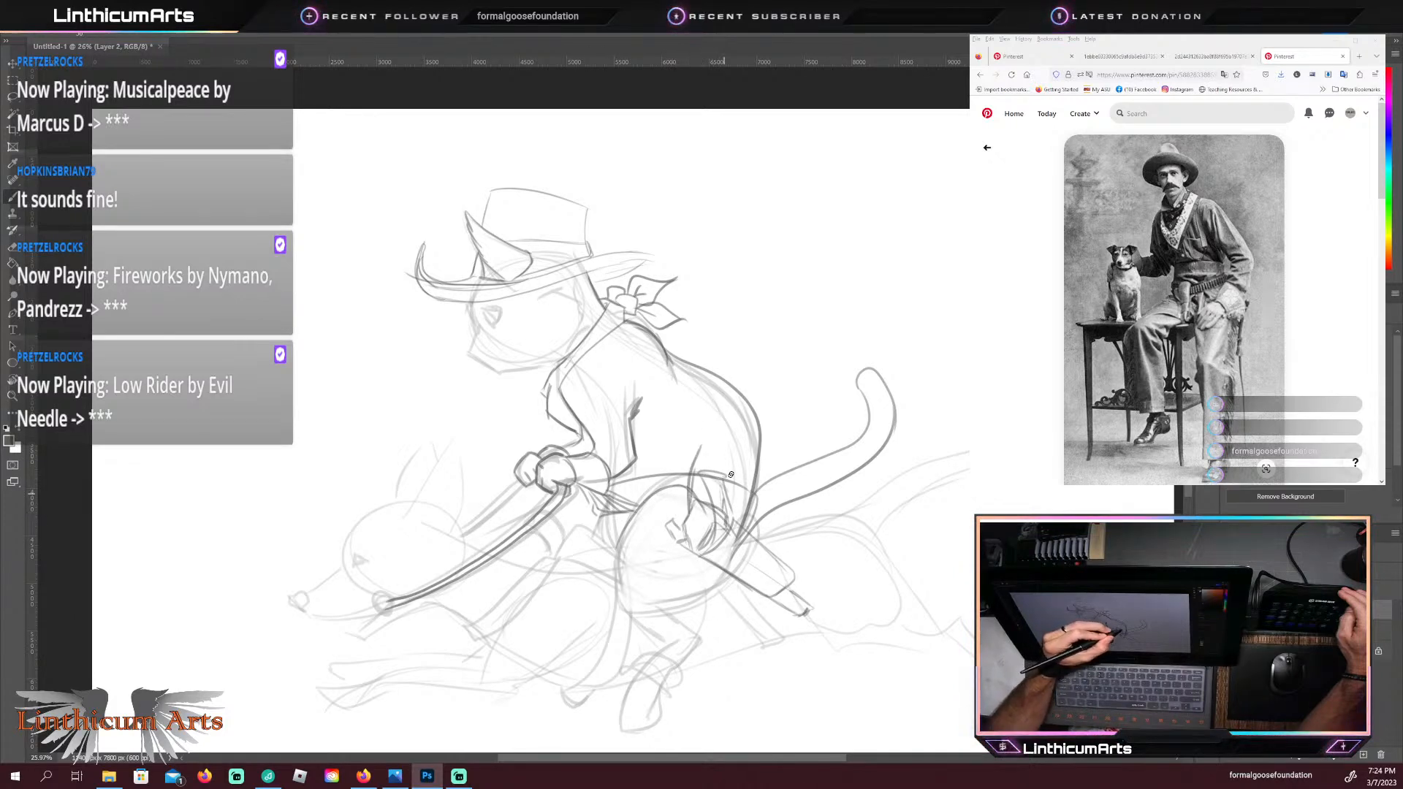
mouse_move(723, 508)
mouse_down()
mouse_move(691, 467)
mouse_move(711, 444)
mouse_up()
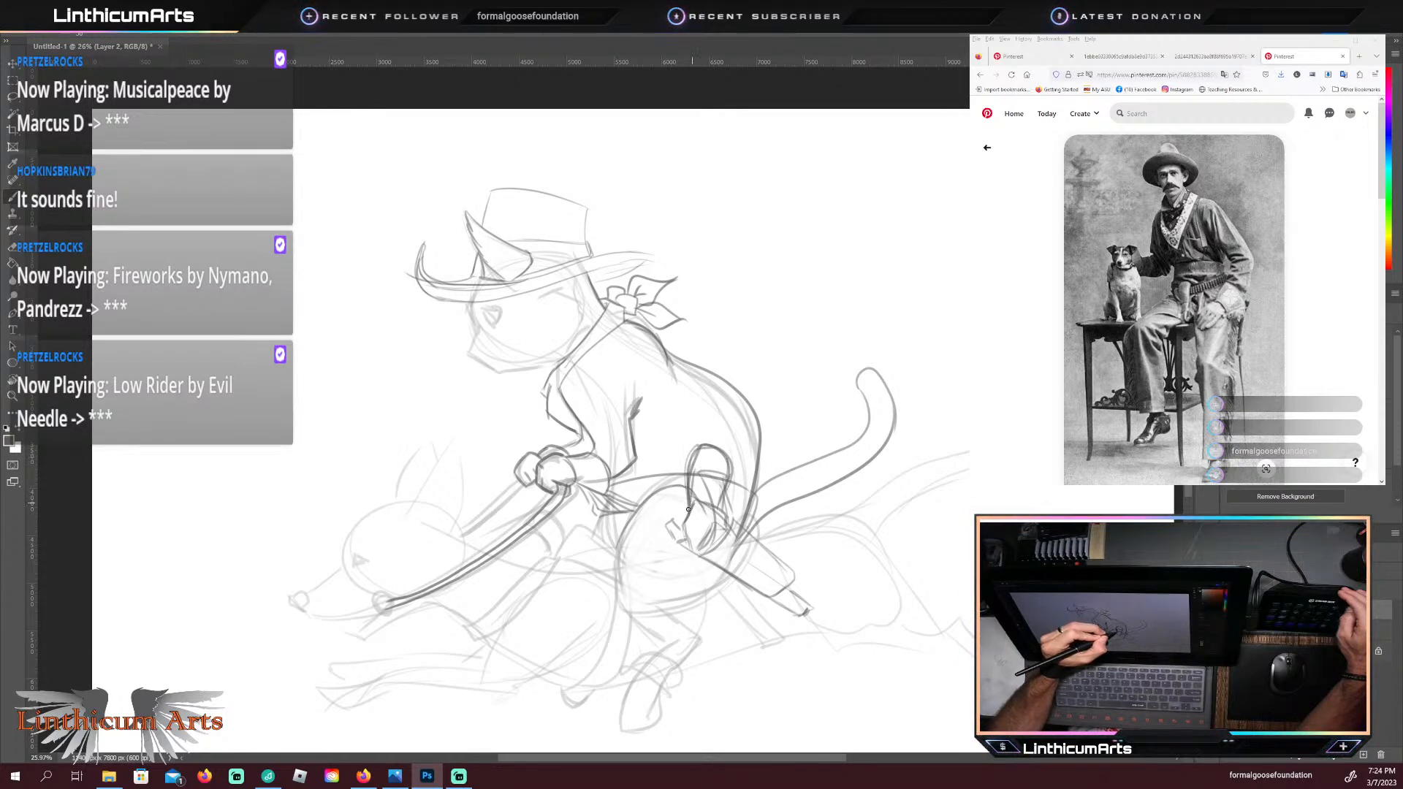
drag(686, 510, 709, 515)
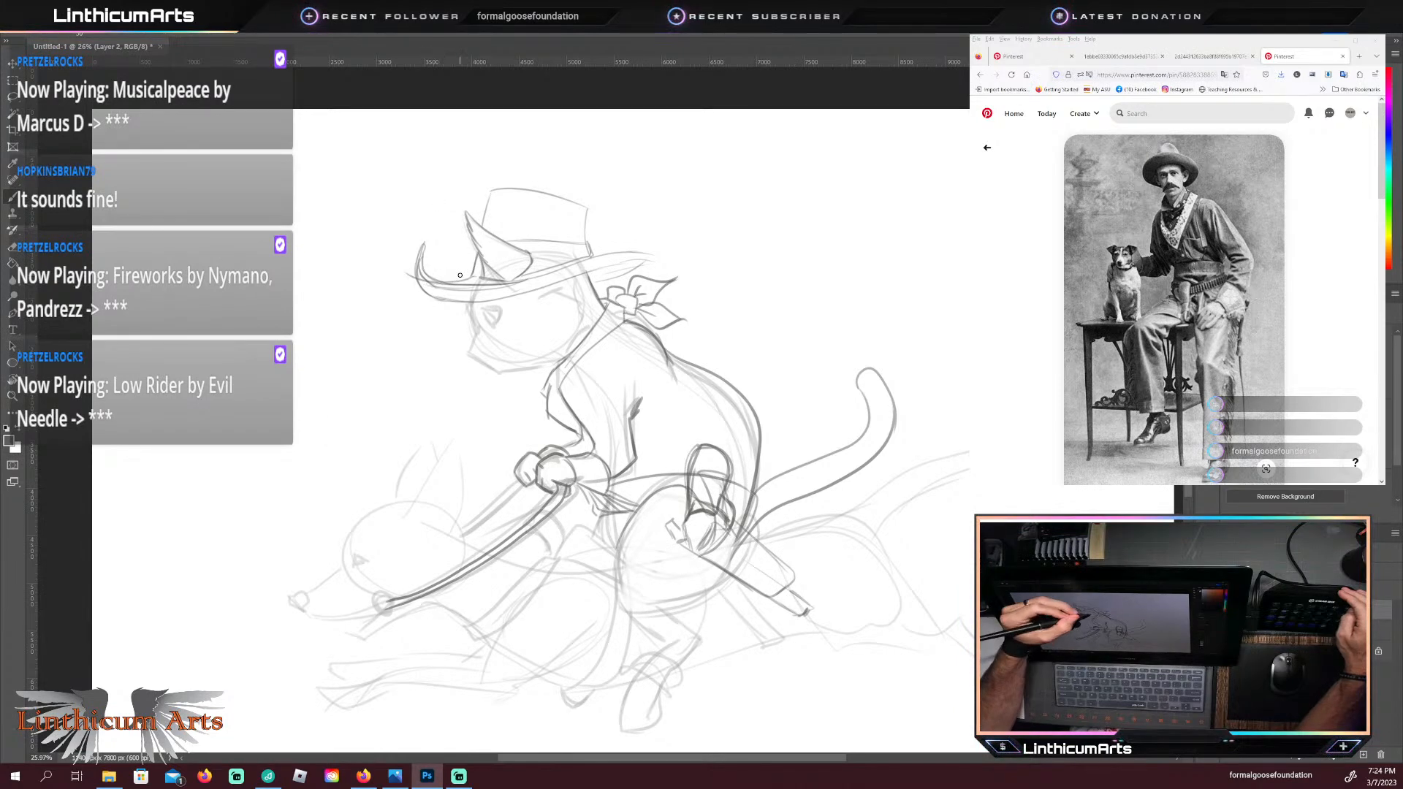
Step: Darken the cat's collar line below the bandana, the front edge of the sleeve, and the line under the jaw
drag(561, 397, 626, 321)
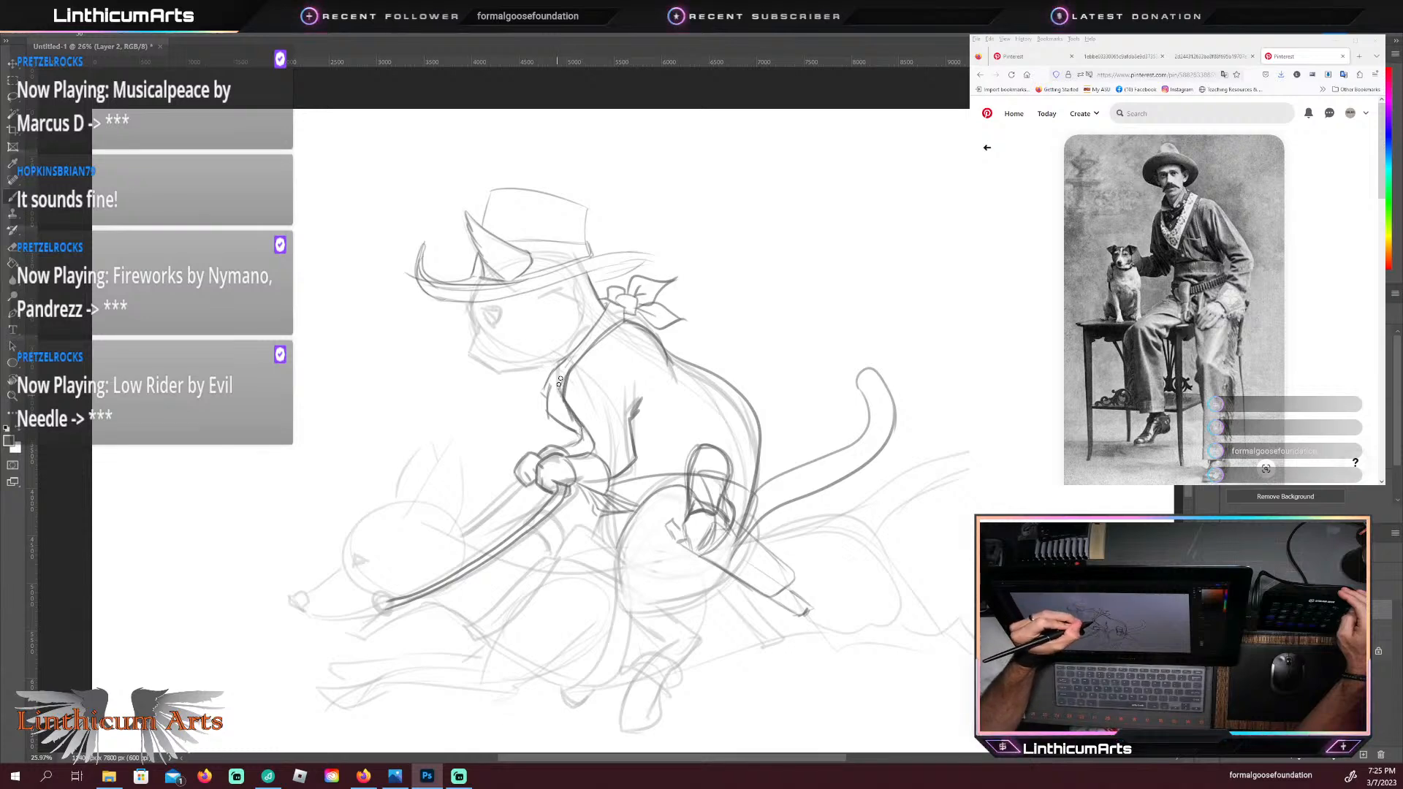
mouse_move(553, 387)
mouse_down()
mouse_move(548, 413)
mouse_move(578, 434)
mouse_up()
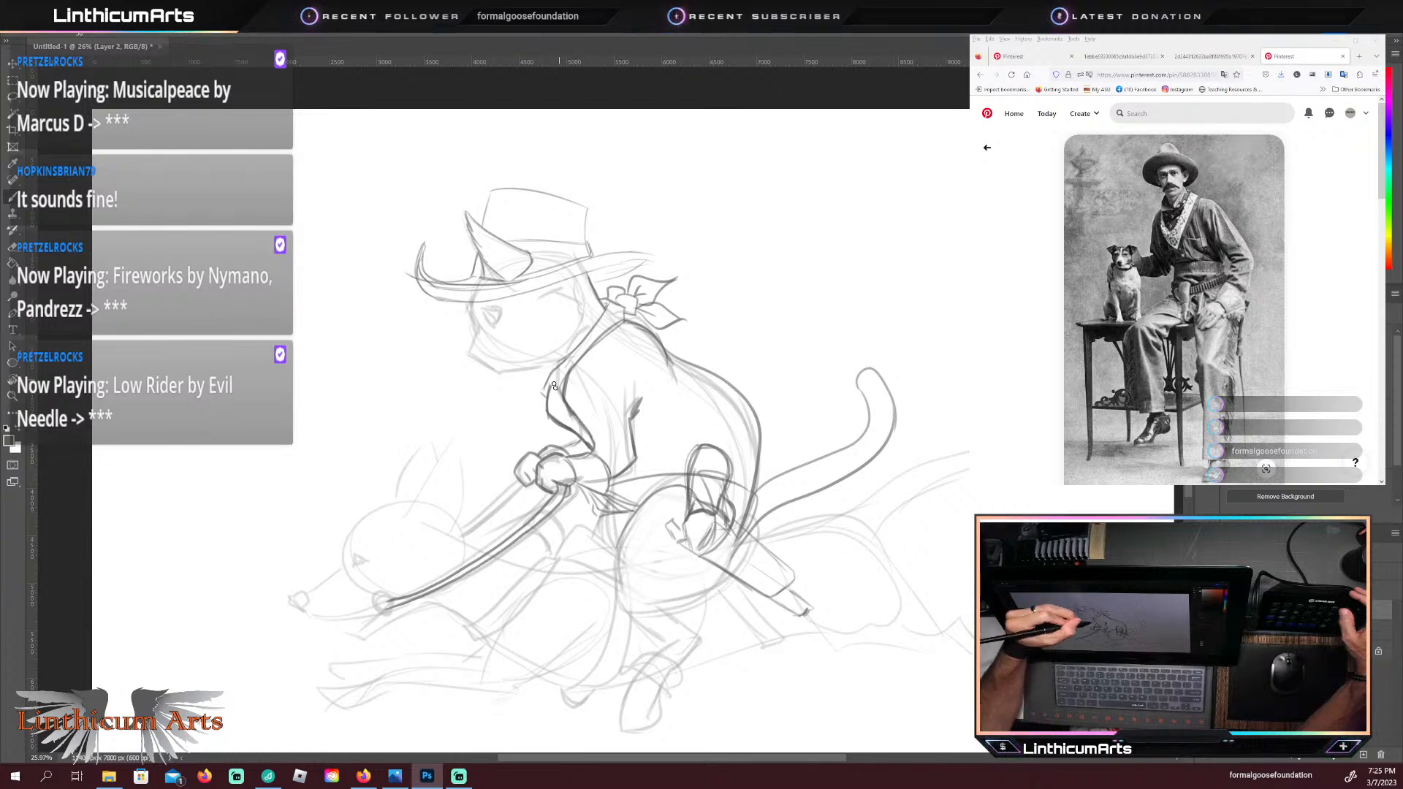
mouse_move(543, 400)
mouse_down()
mouse_move(583, 336)
mouse_move(542, 385)
mouse_move(565, 355)
mouse_move(551, 362)
mouse_move(592, 331)
mouse_up()
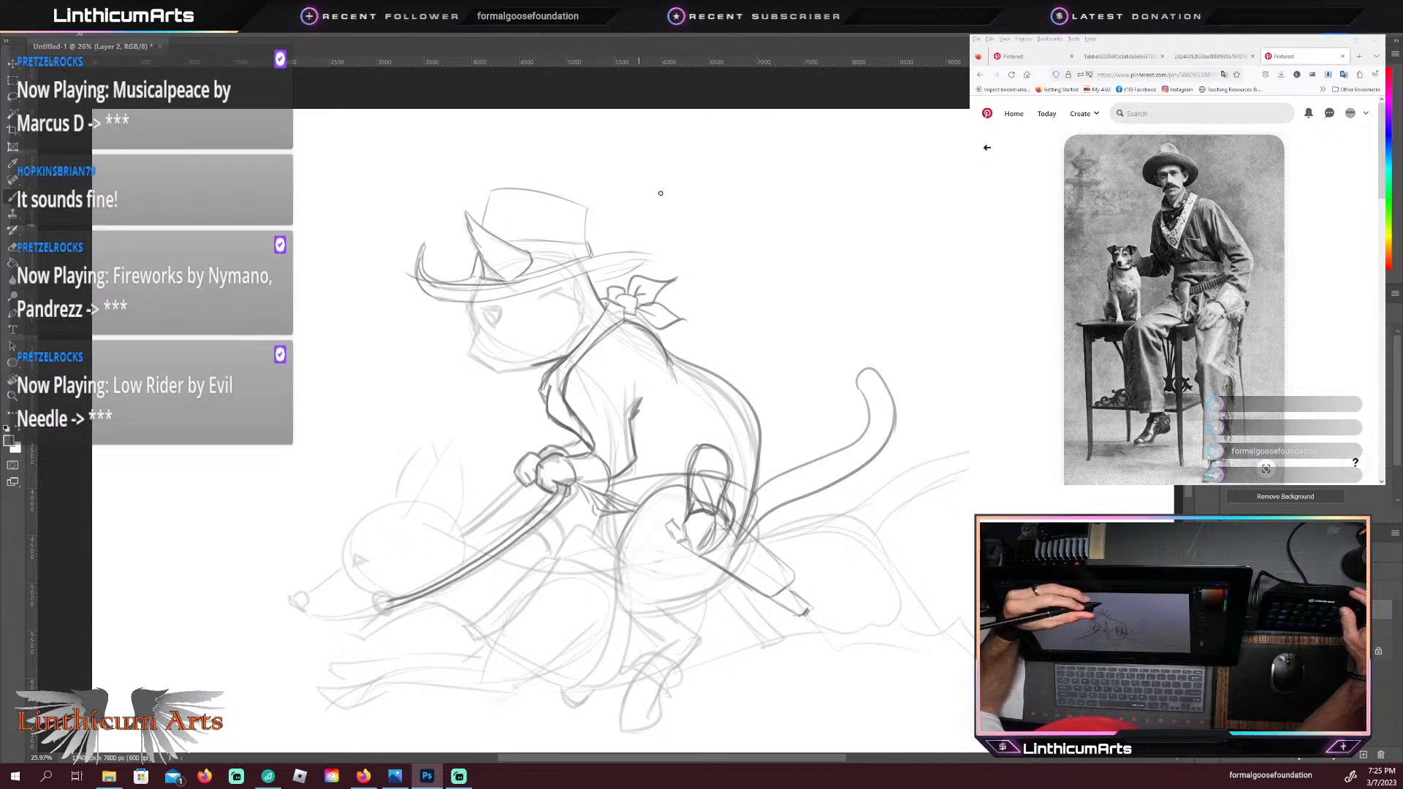
Step: Refine the cat's face with a furry cheek edge, slanted eye, whiskers, and darker nose, mouth and chin
mouse_move(548, 301)
mouse_down()
mouse_move(588, 304)
mouse_move(585, 321)
mouse_up()
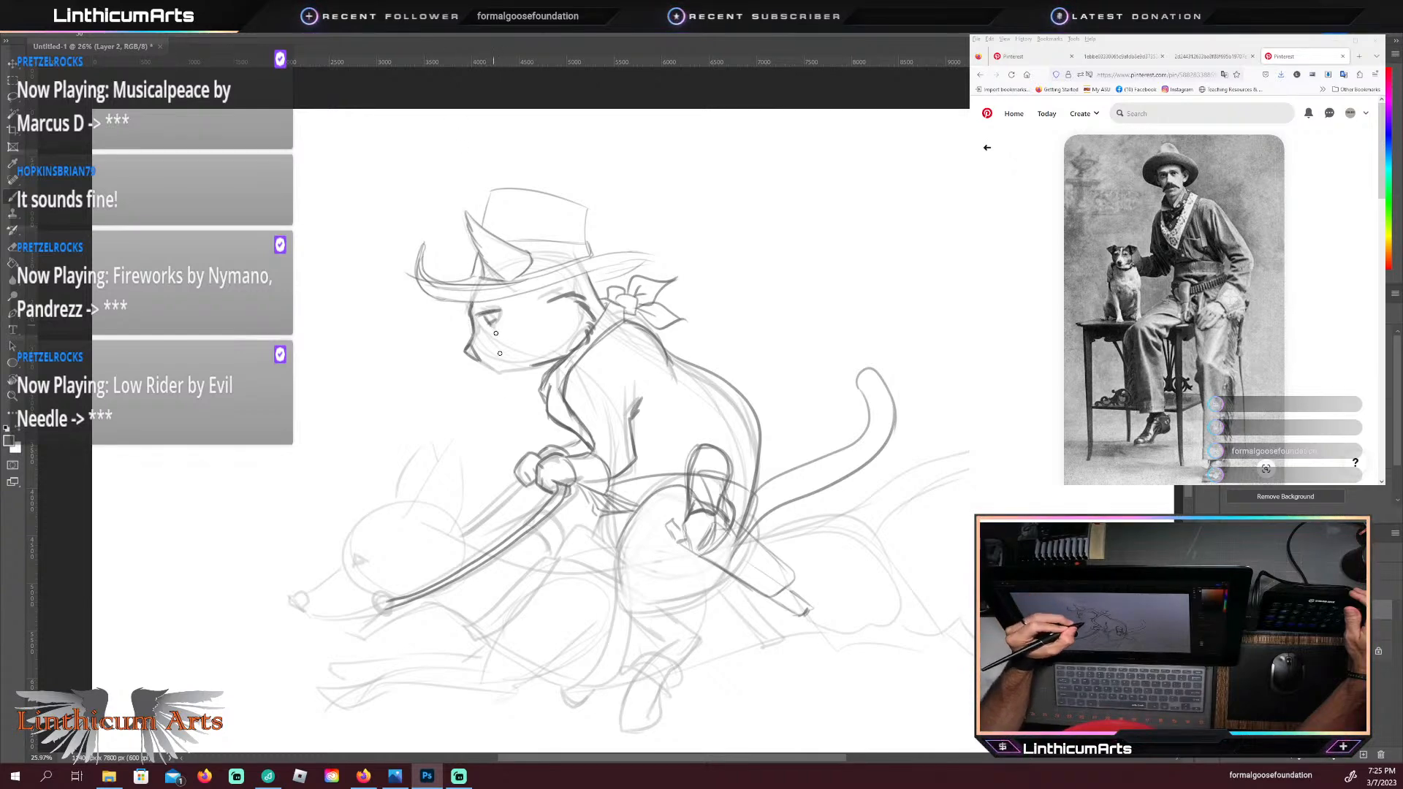
drag(495, 316, 491, 325)
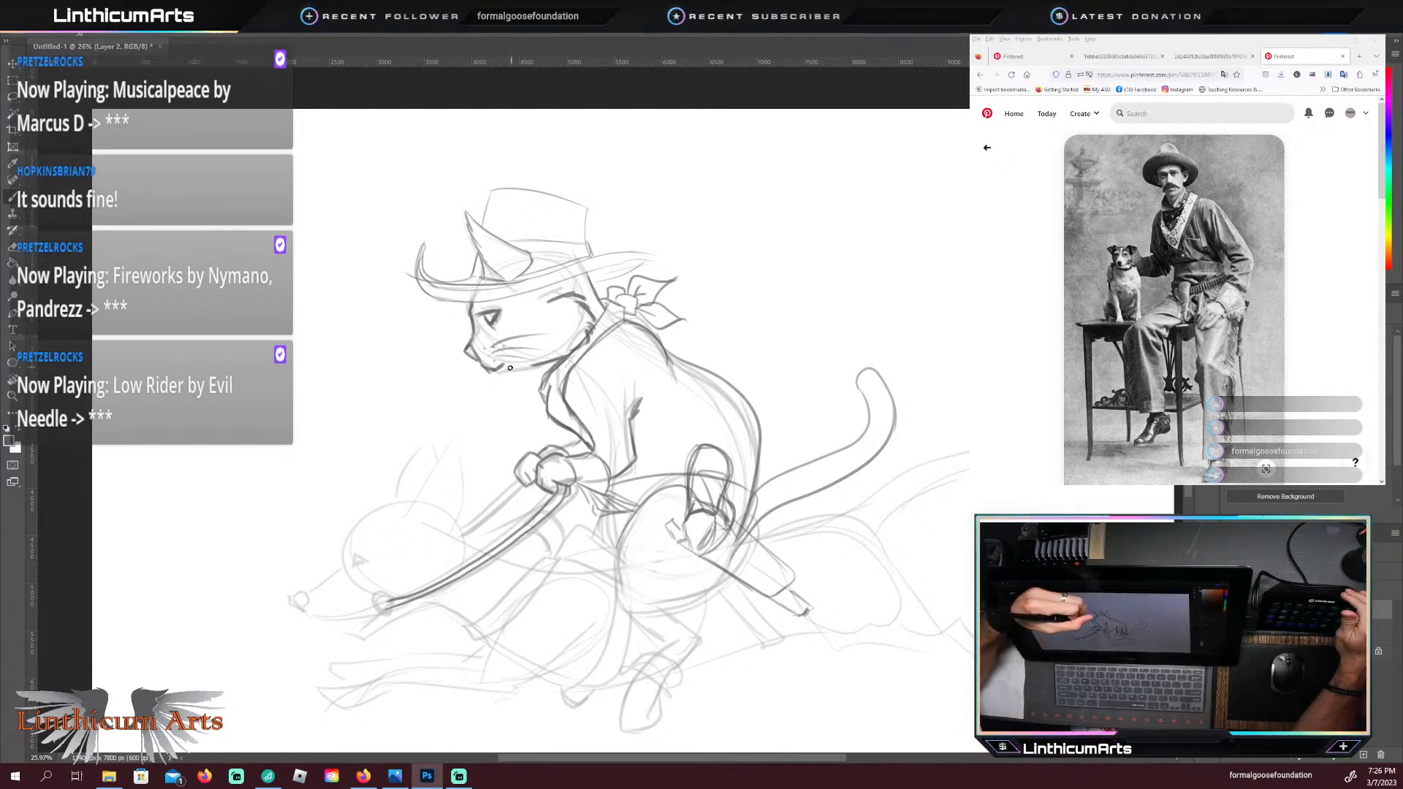
drag(508, 371, 527, 368)
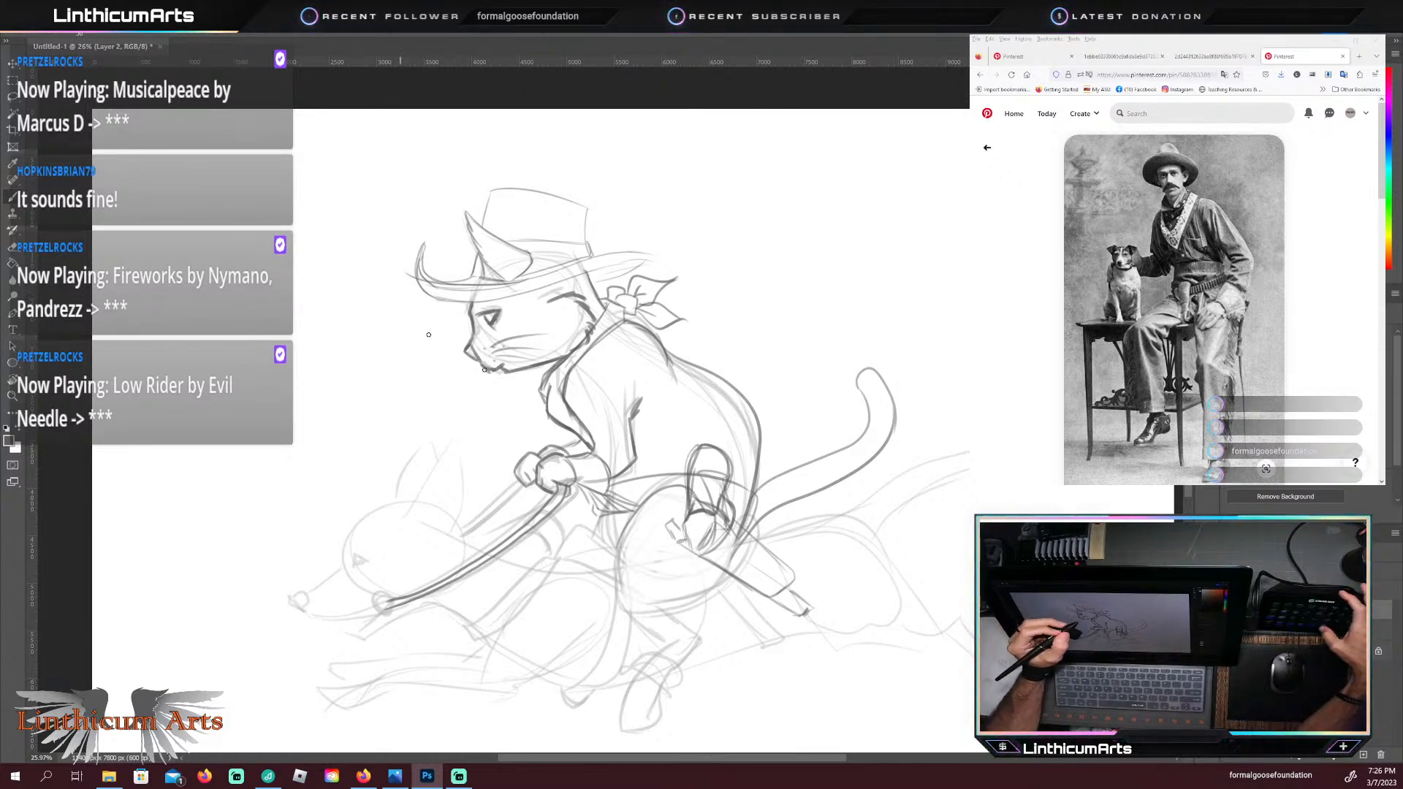
Step: Draw a row of cartridges along the cat's gun belt on both sides of the revolver grip
drag(527, 545, 524, 442)
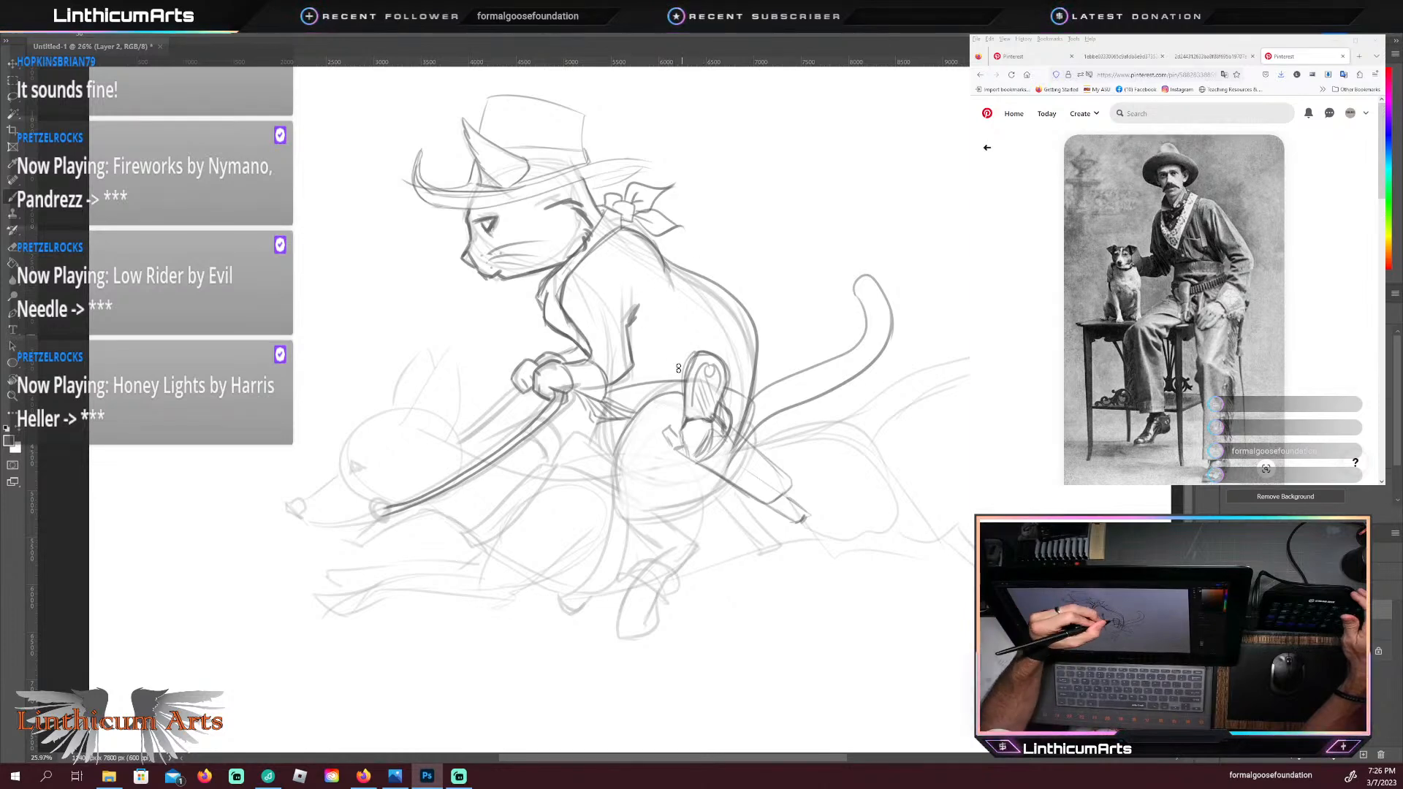
drag(653, 379, 649, 398)
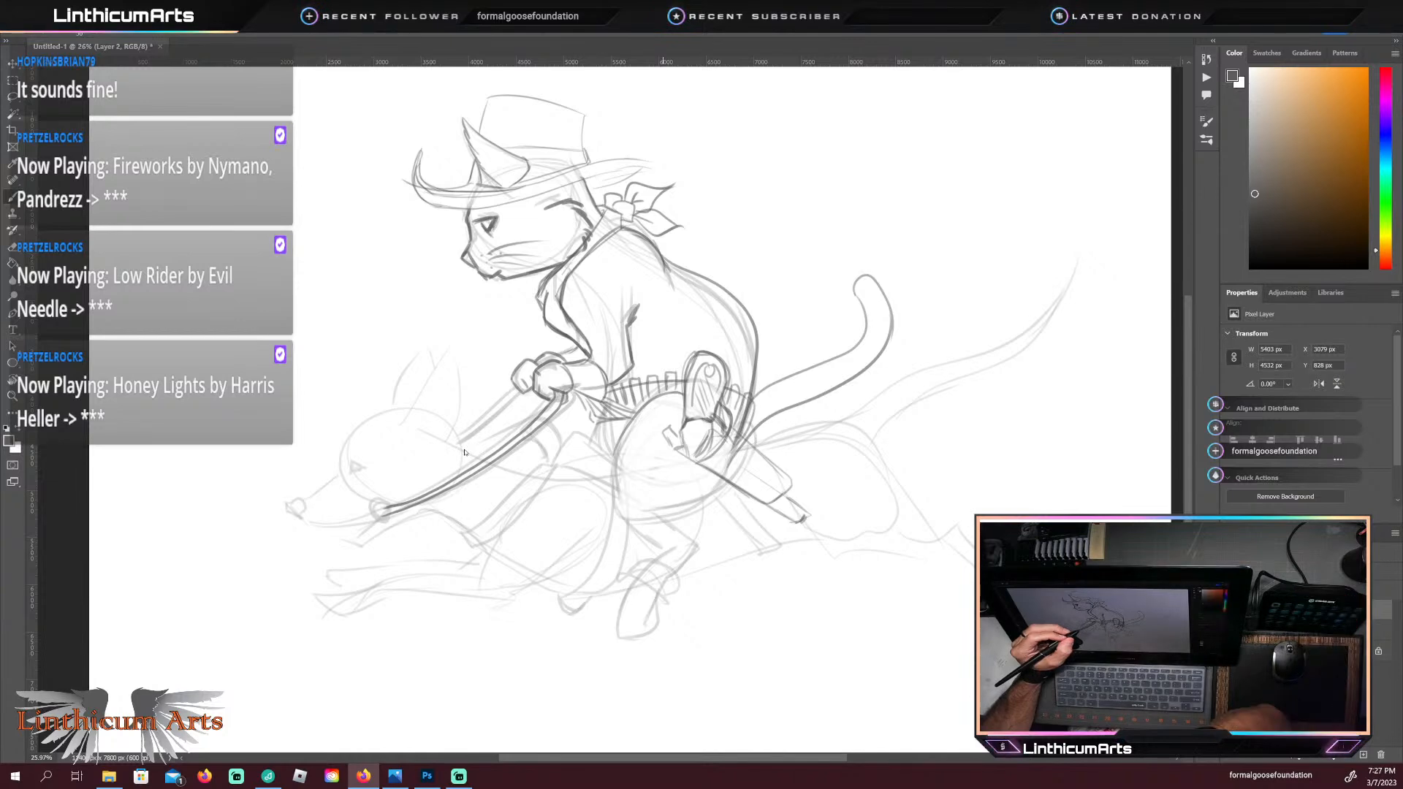
Step: Bring up the sitting cat reference photo, erase the cat's eye, and redraw it rounder with a dark pupil and brow line
key(alt+Tab)
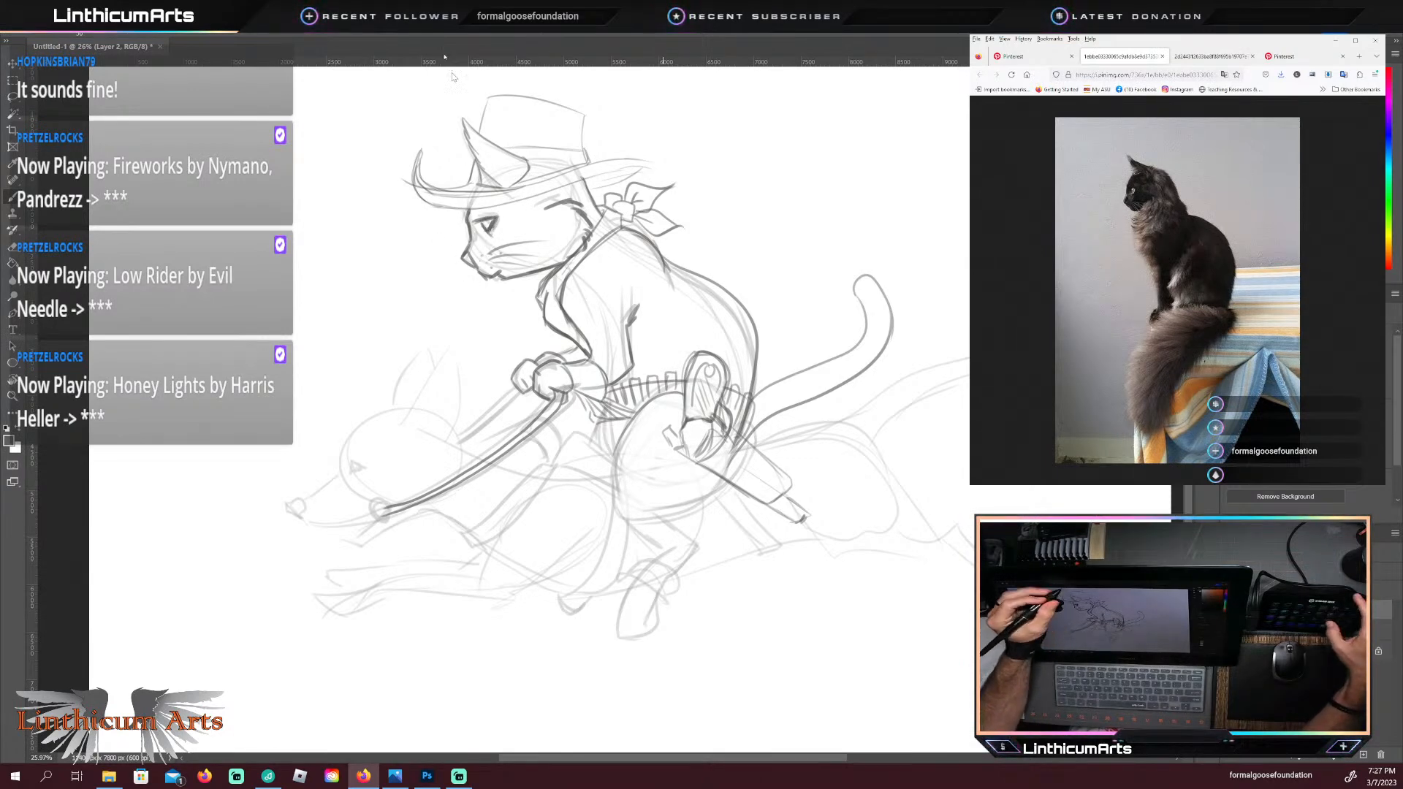
click(486, 232)
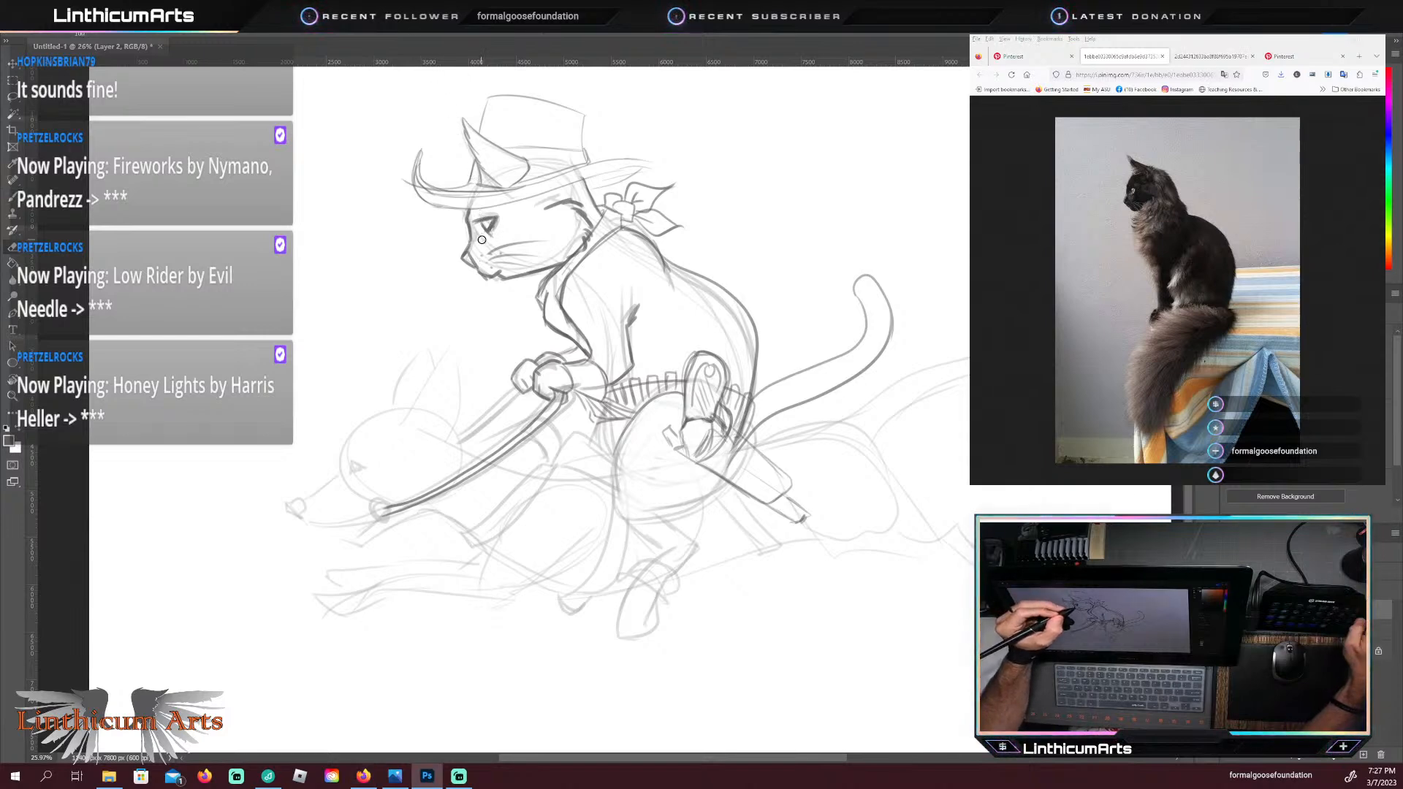
mouse_move(485, 232)
mouse_down()
mouse_move(494, 221)
mouse_move(480, 224)
mouse_up()
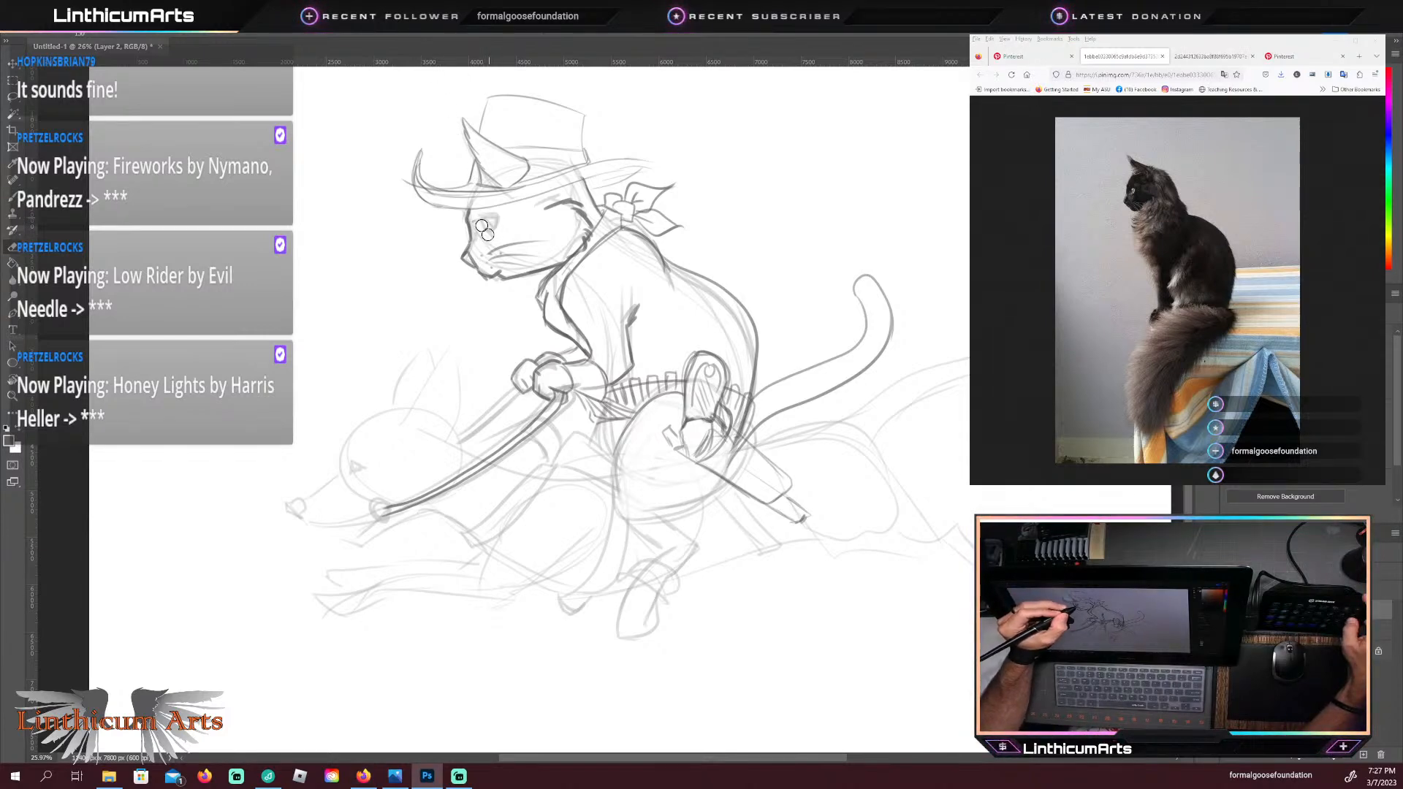
key(b)
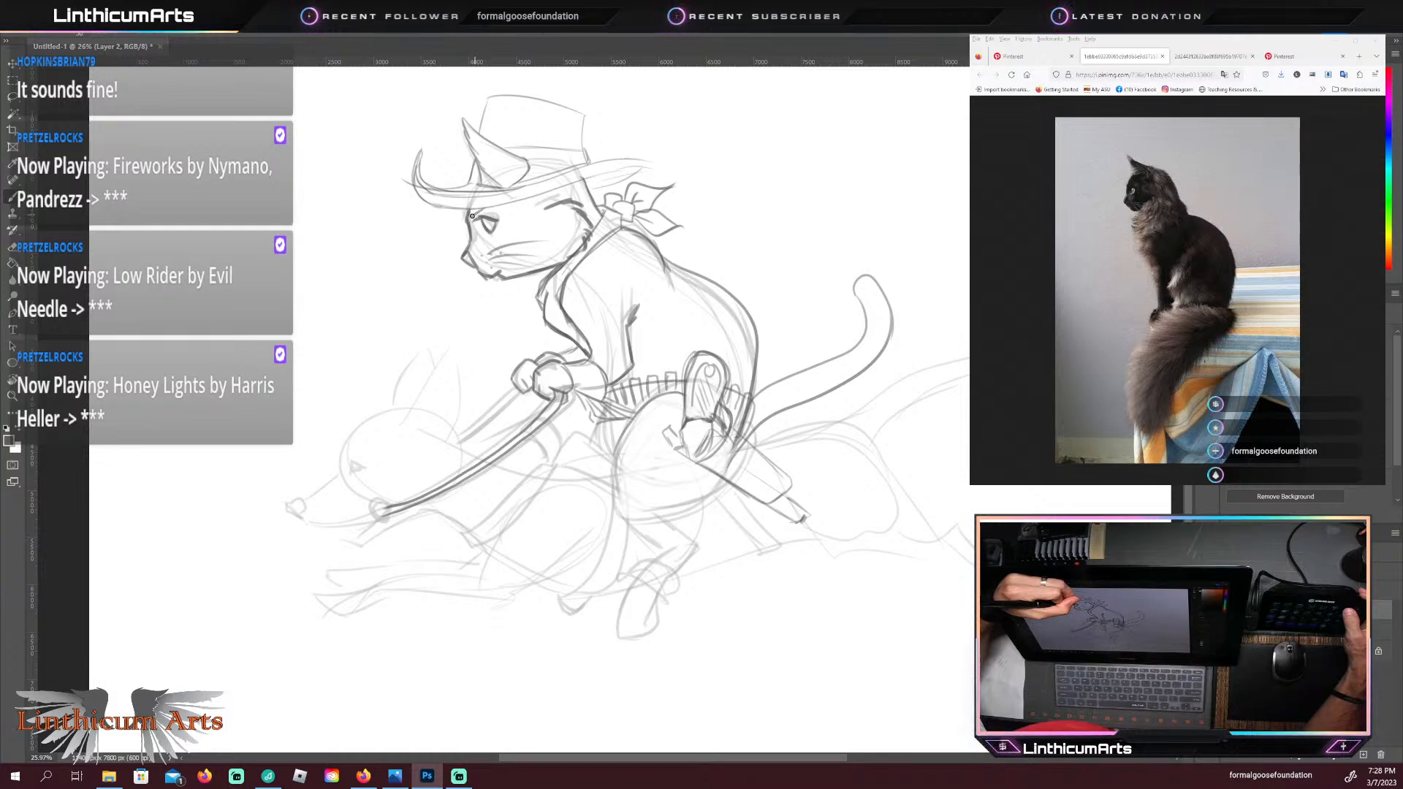
drag(474, 215, 504, 211)
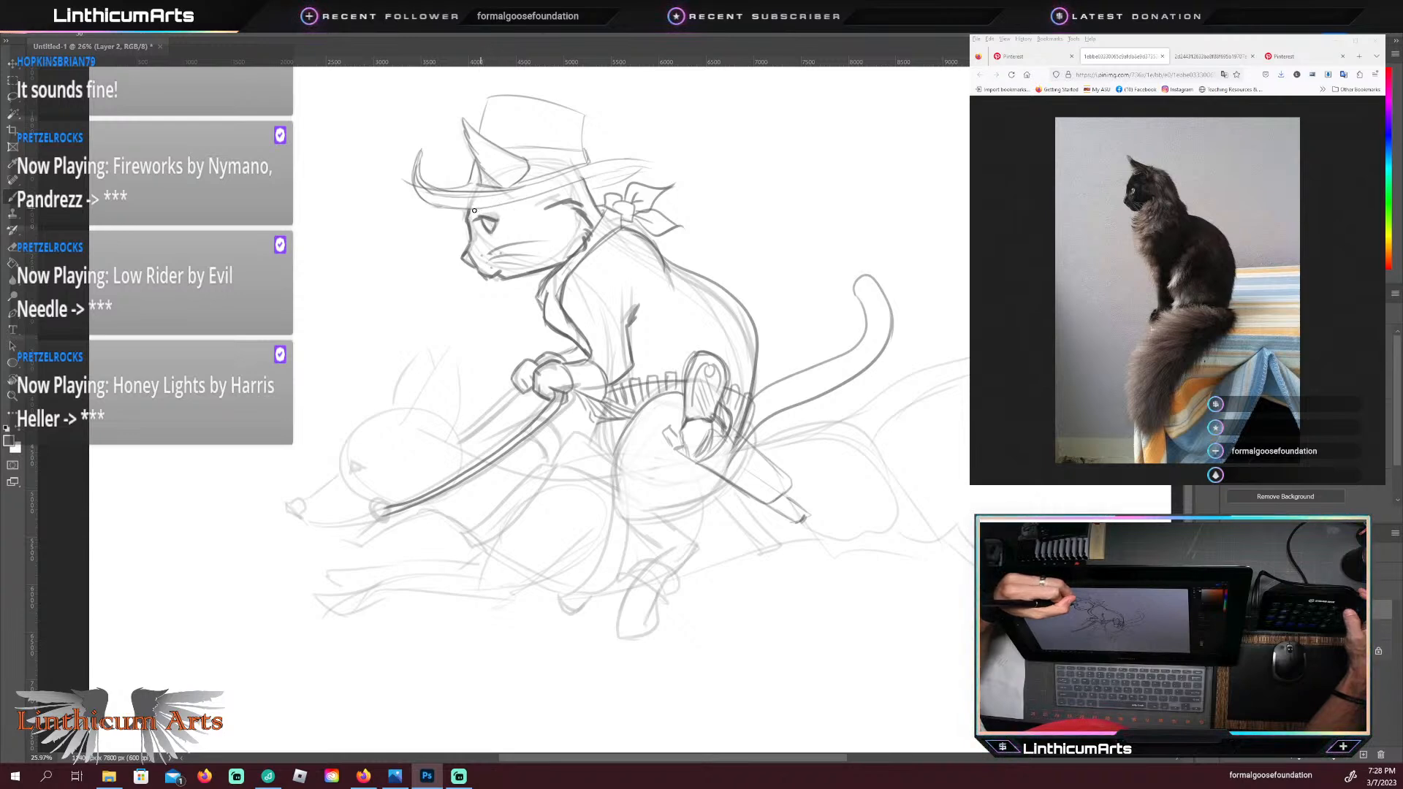
drag(471, 213, 486, 207)
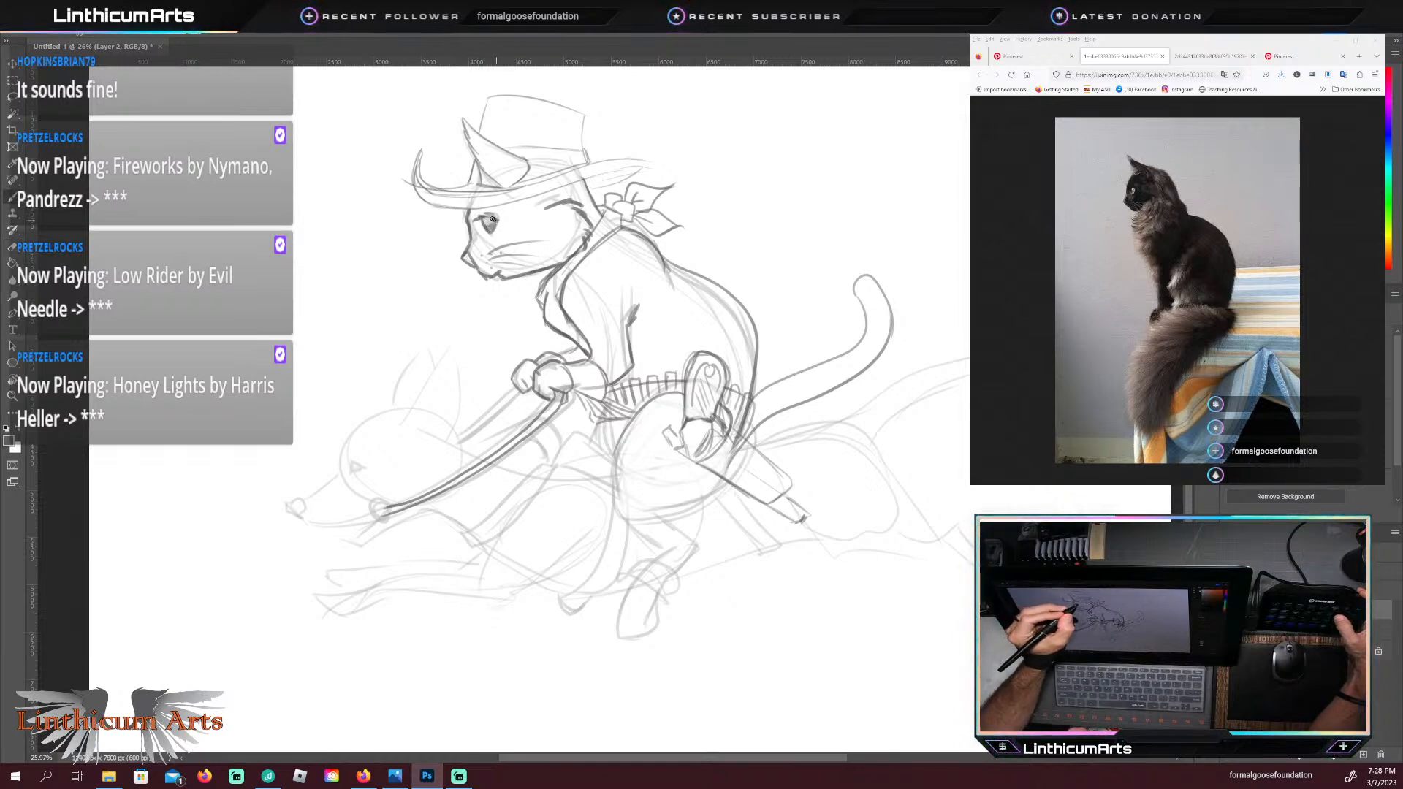
drag(494, 222, 480, 218)
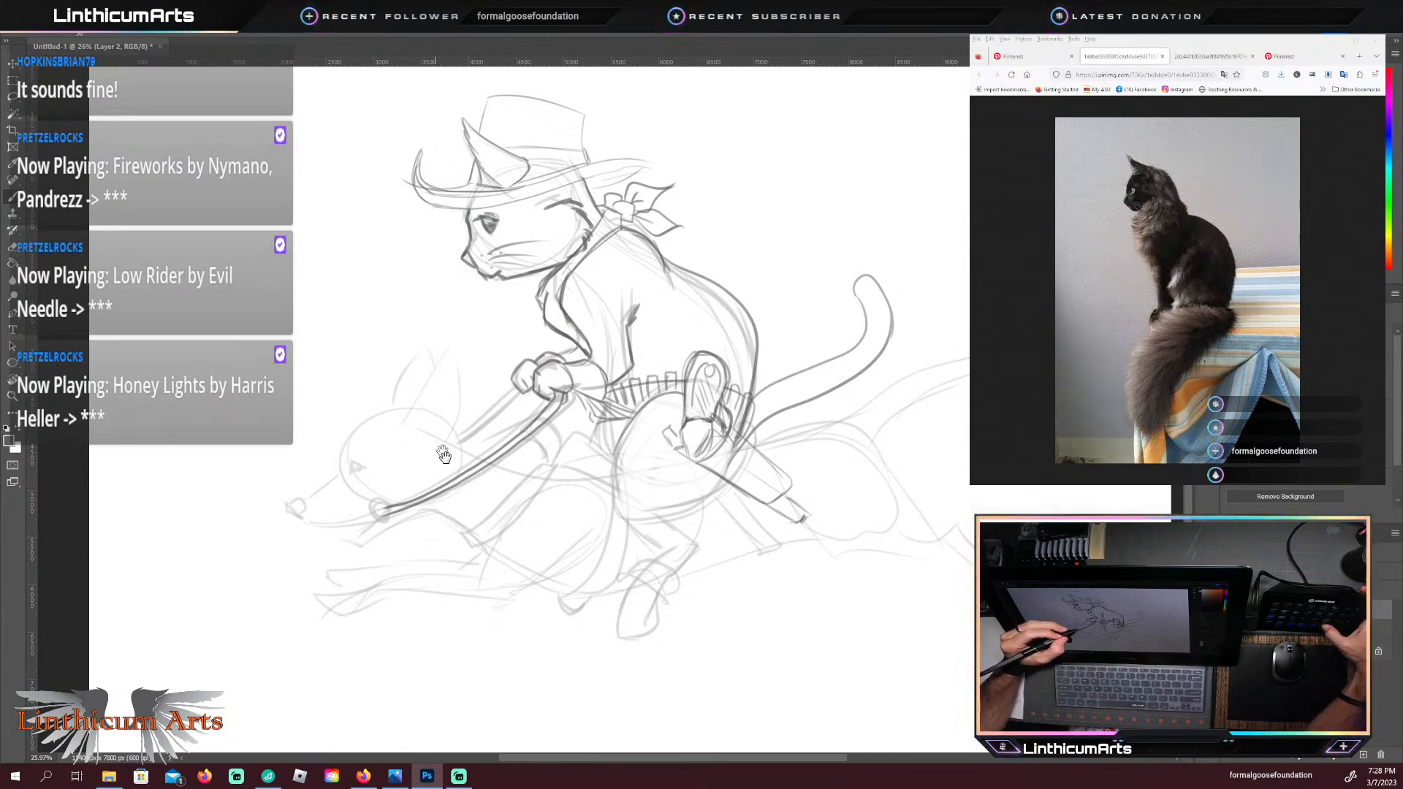
Step: Show the leaping dachshund reference photo and outline the dog's two upright ears with an inner fold on the near one
scroll(424, 388, down, 3)
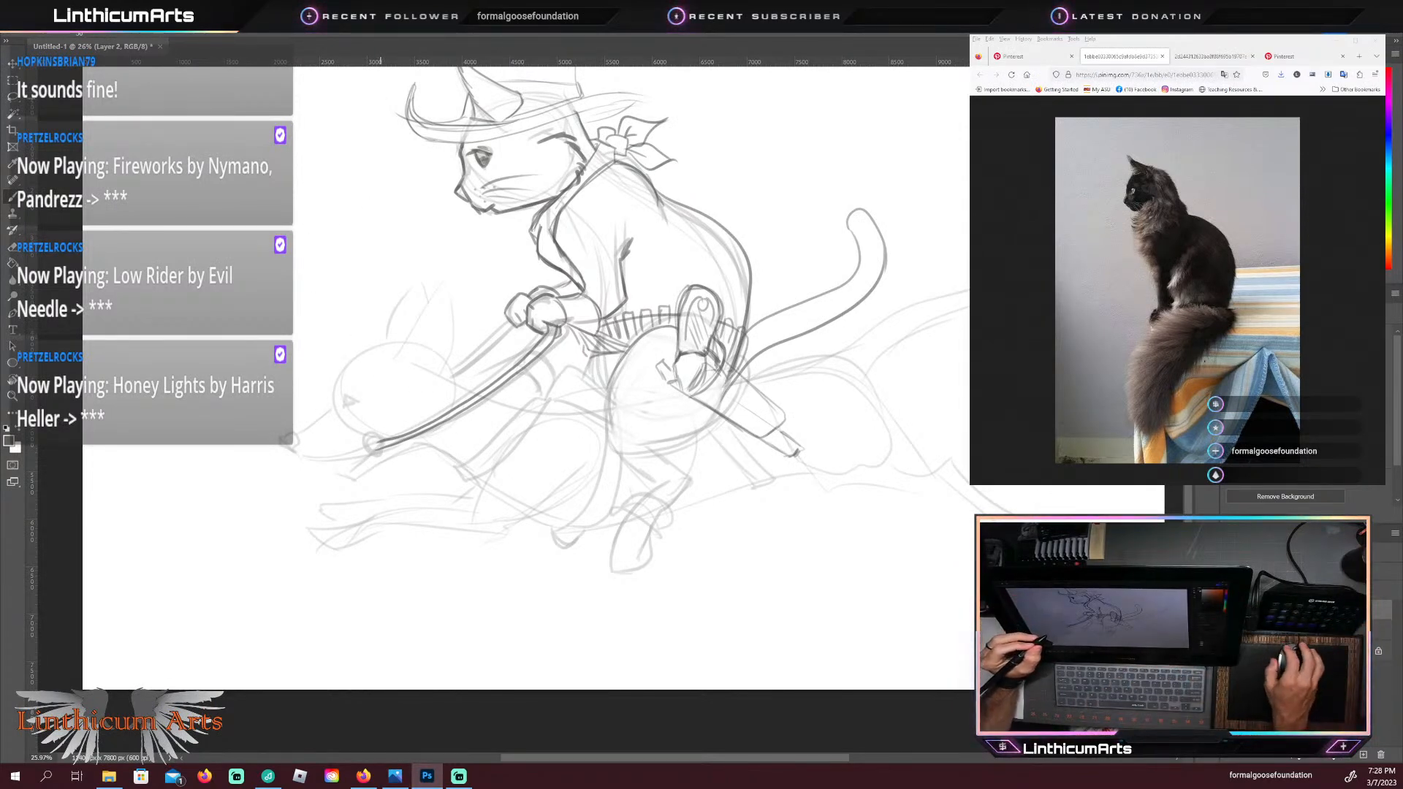
click(1190, 58)
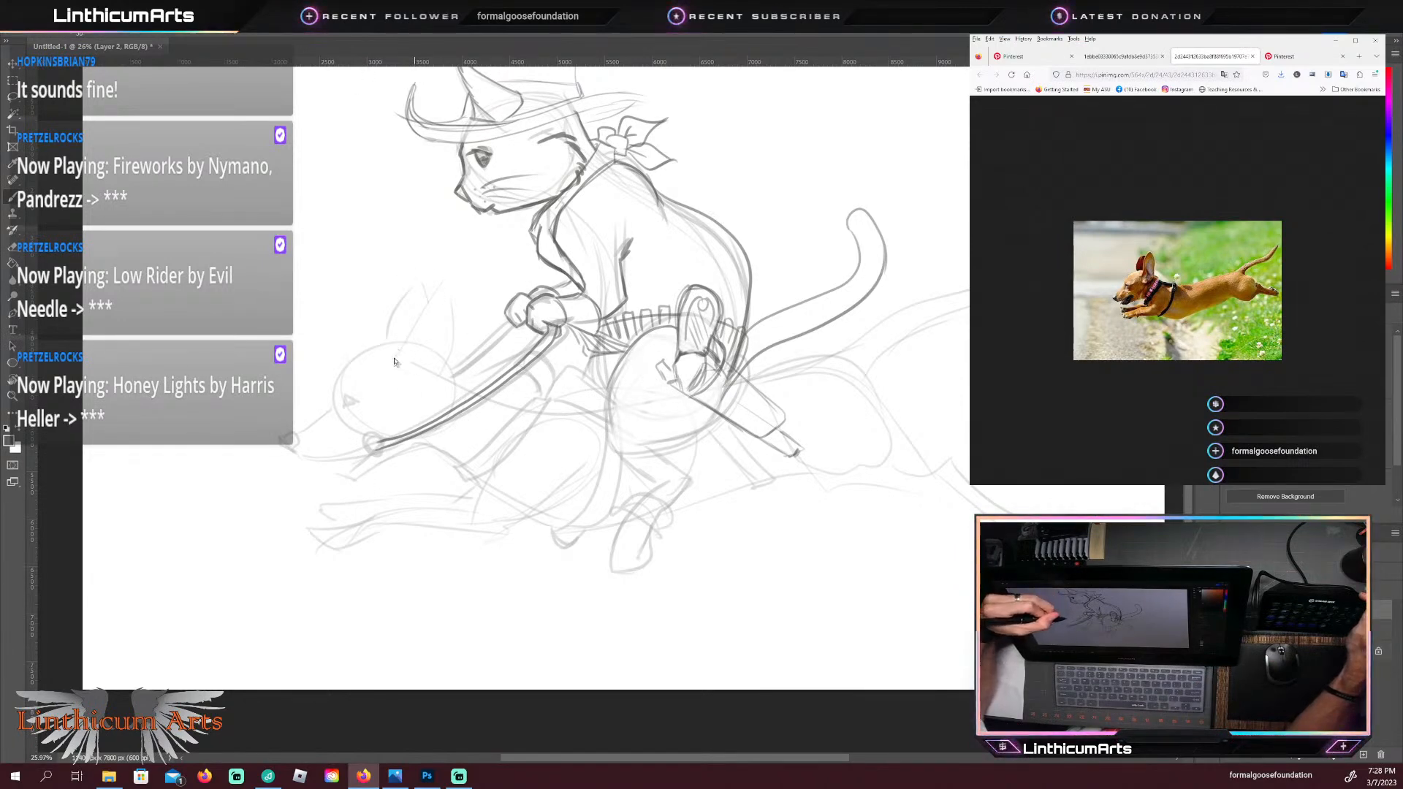
click(427, 281)
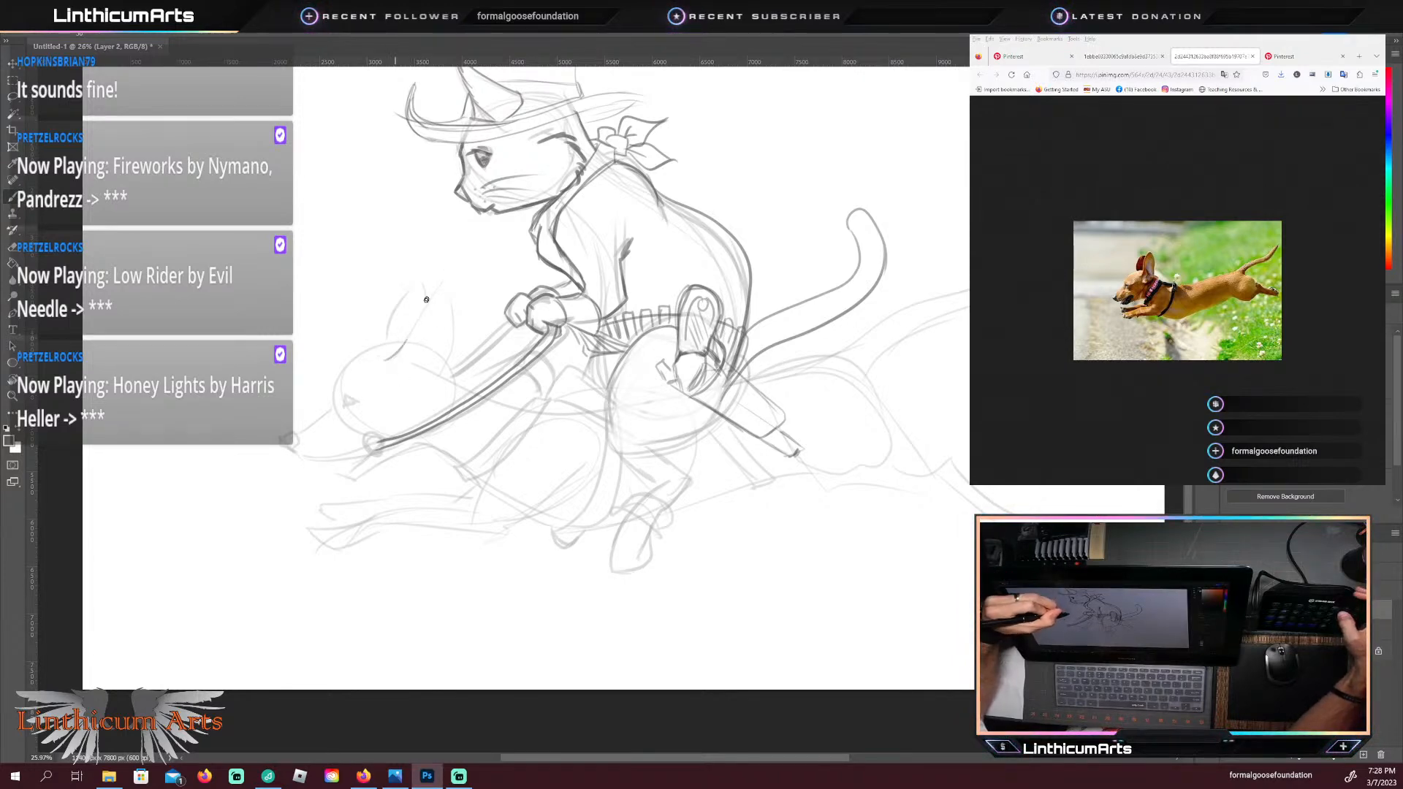
drag(427, 300, 398, 353)
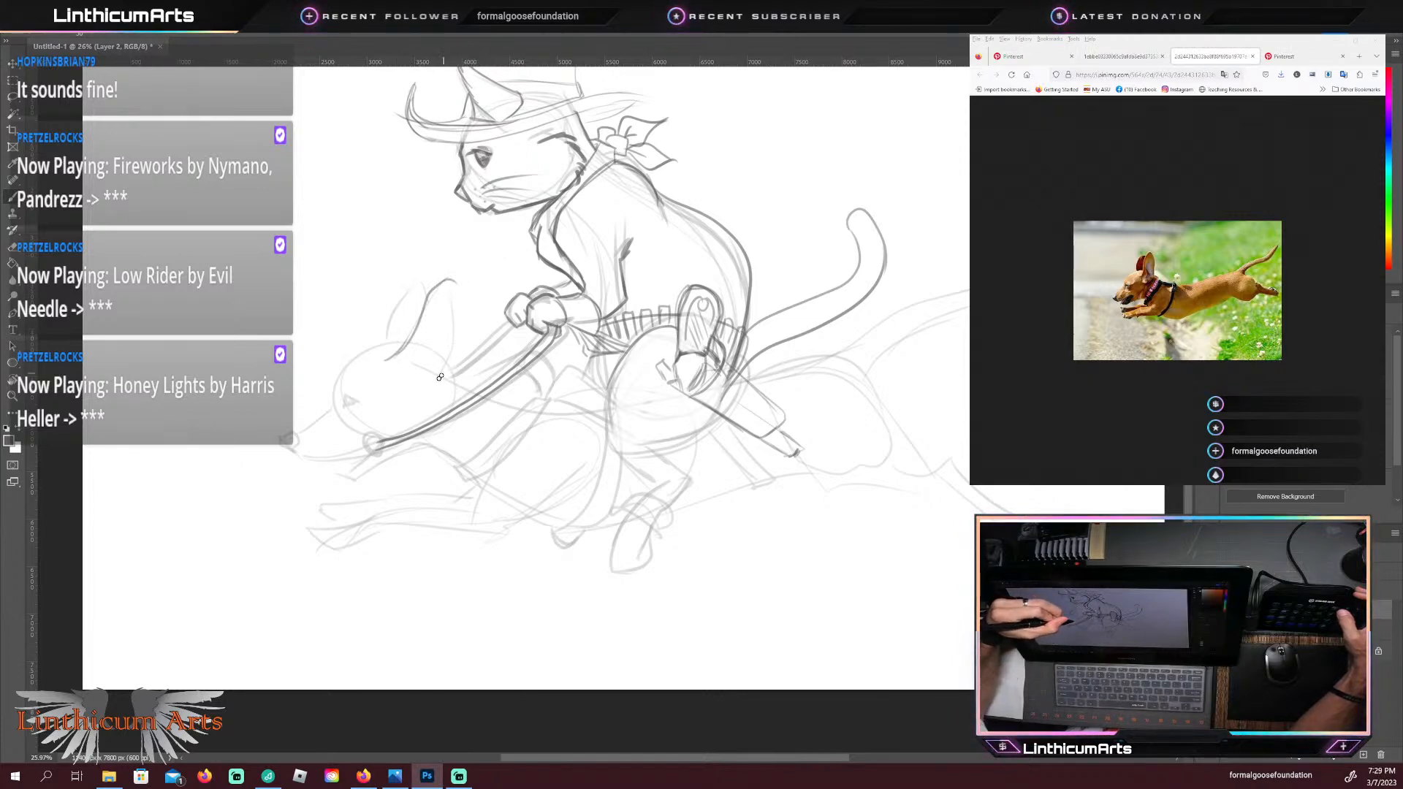
mouse_move(433, 385)
mouse_down()
mouse_move(460, 316)
mouse_move(453, 337)
mouse_move(454, 288)
mouse_move(458, 318)
mouse_move(439, 278)
mouse_up()
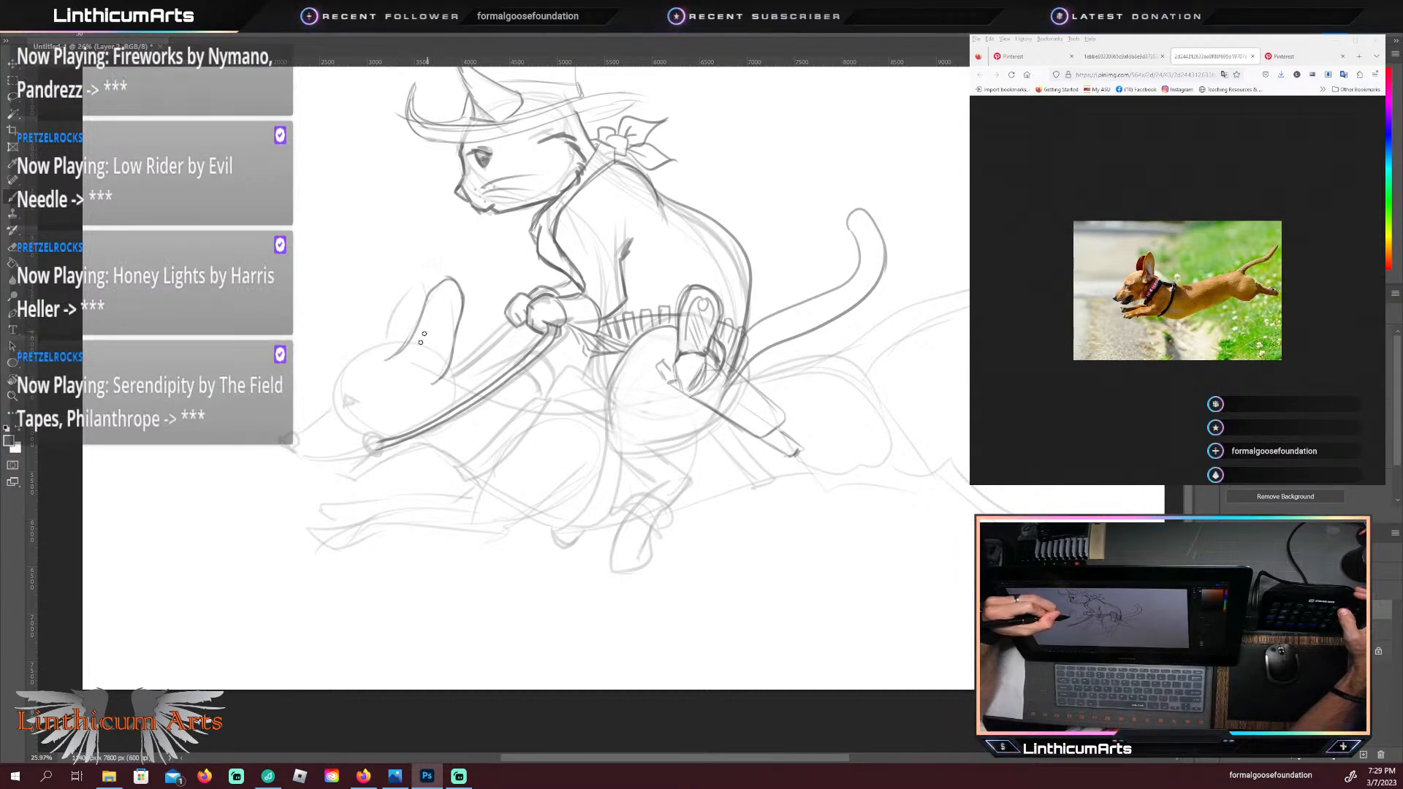
drag(421, 331, 409, 375)
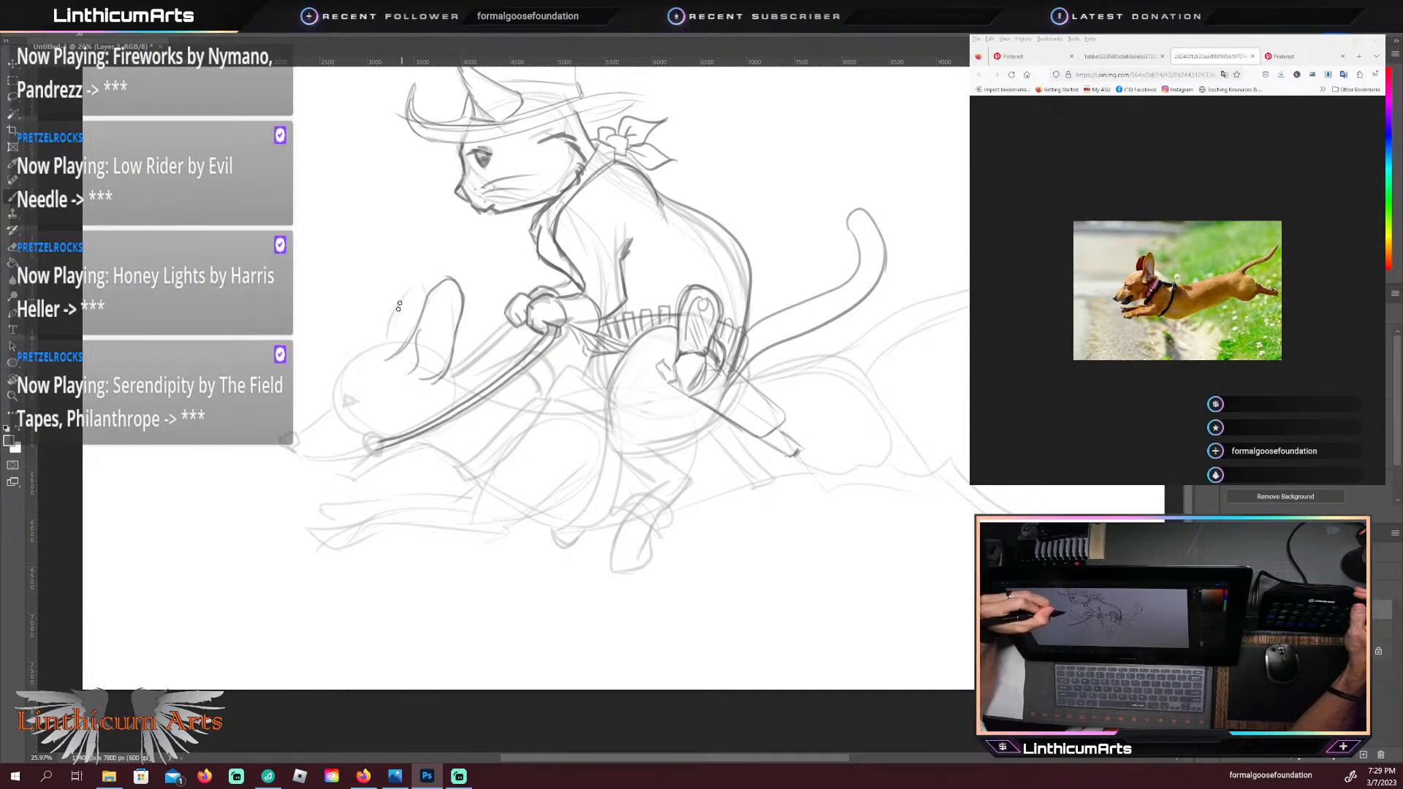
drag(385, 340, 428, 284)
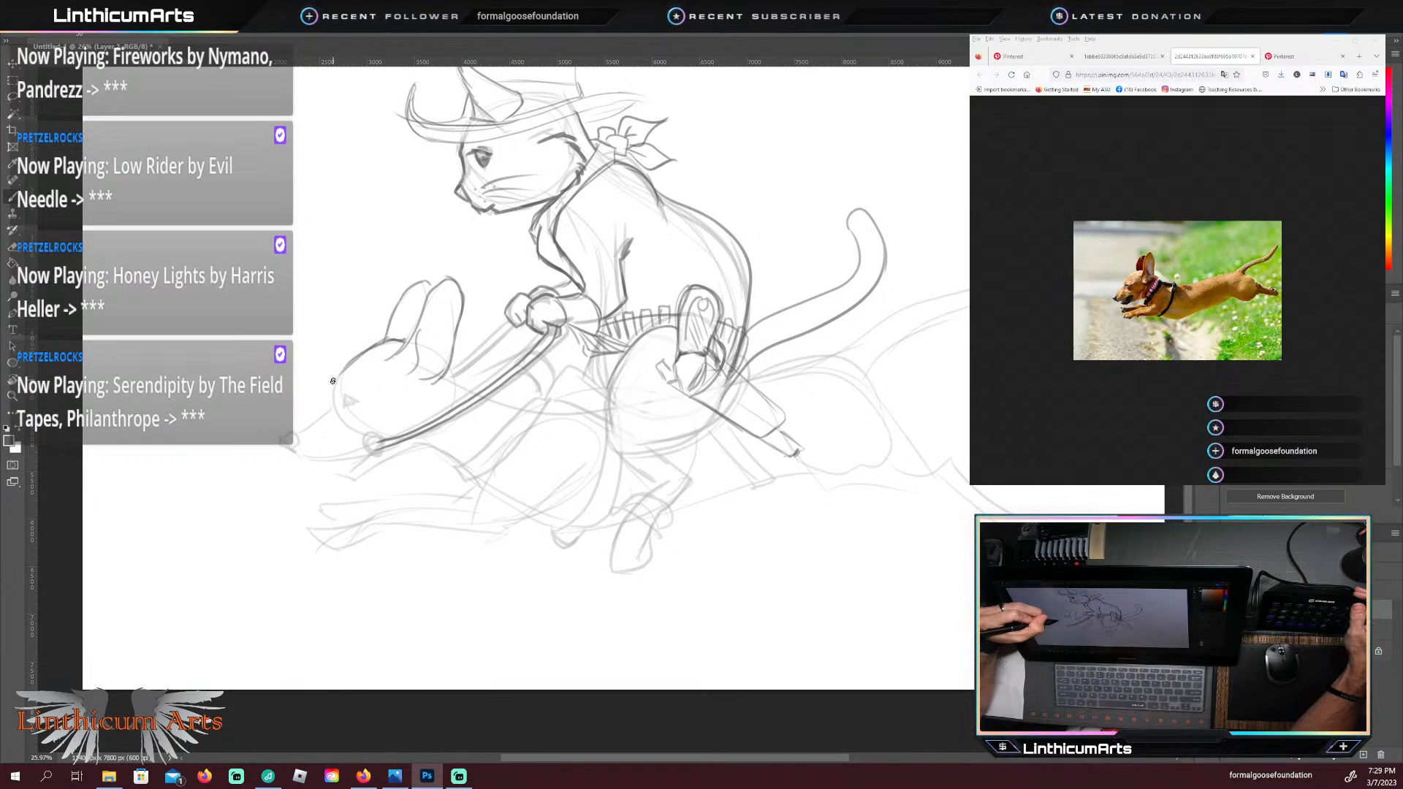
Step: Darken the dachshund's brow, eye, muzzle and nose, and draw a double-circled bit ring at the mouth corner
drag(335, 386, 338, 403)
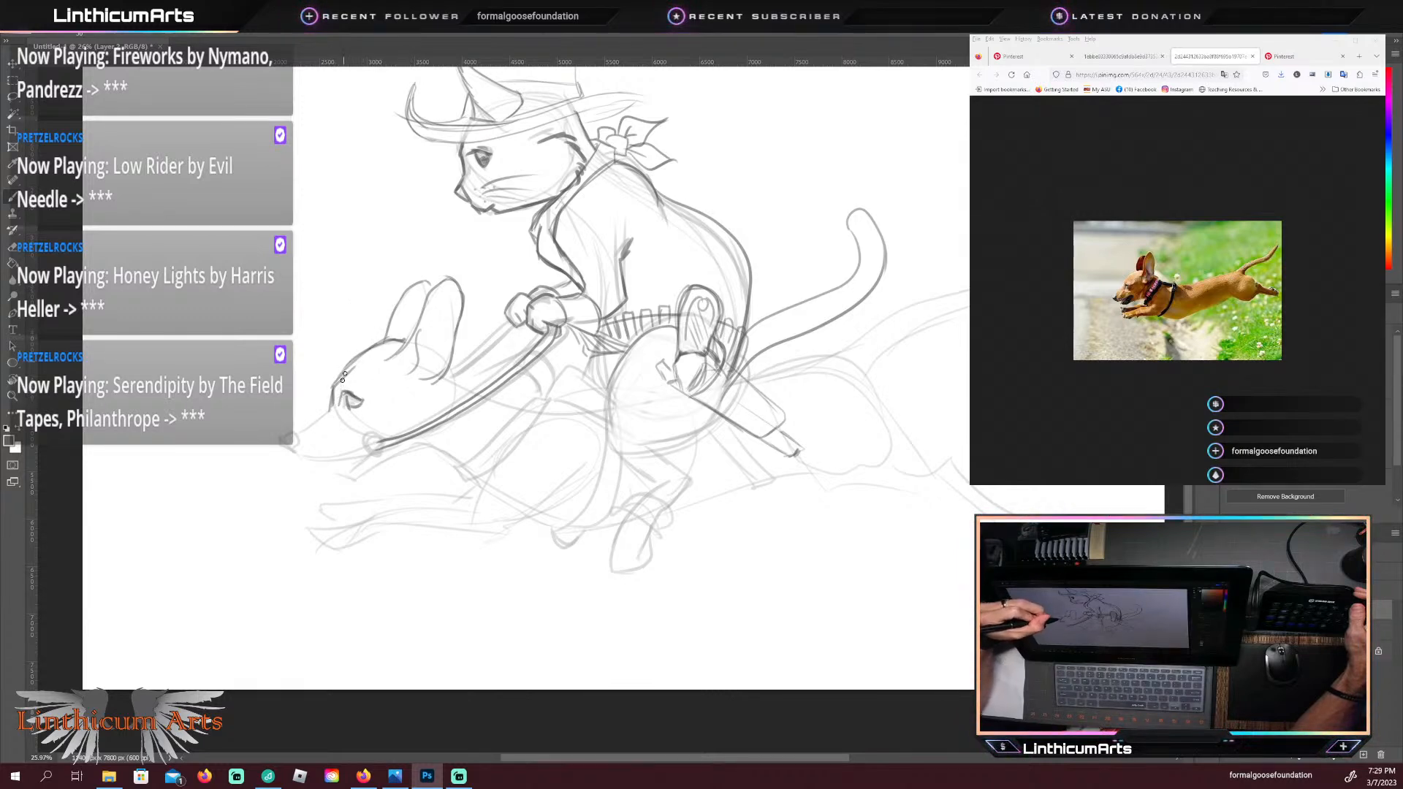
drag(330, 410, 302, 434)
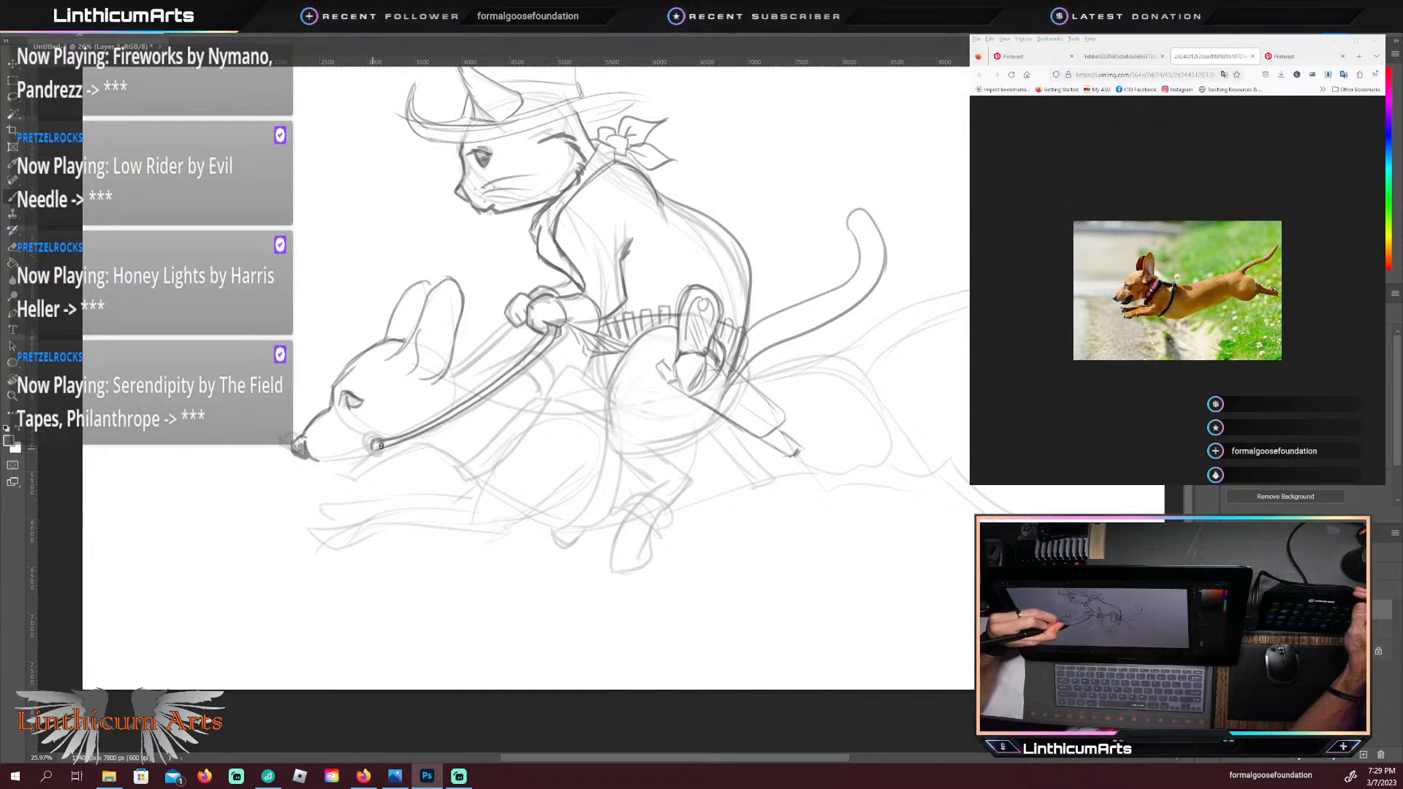
drag(381, 446, 367, 452)
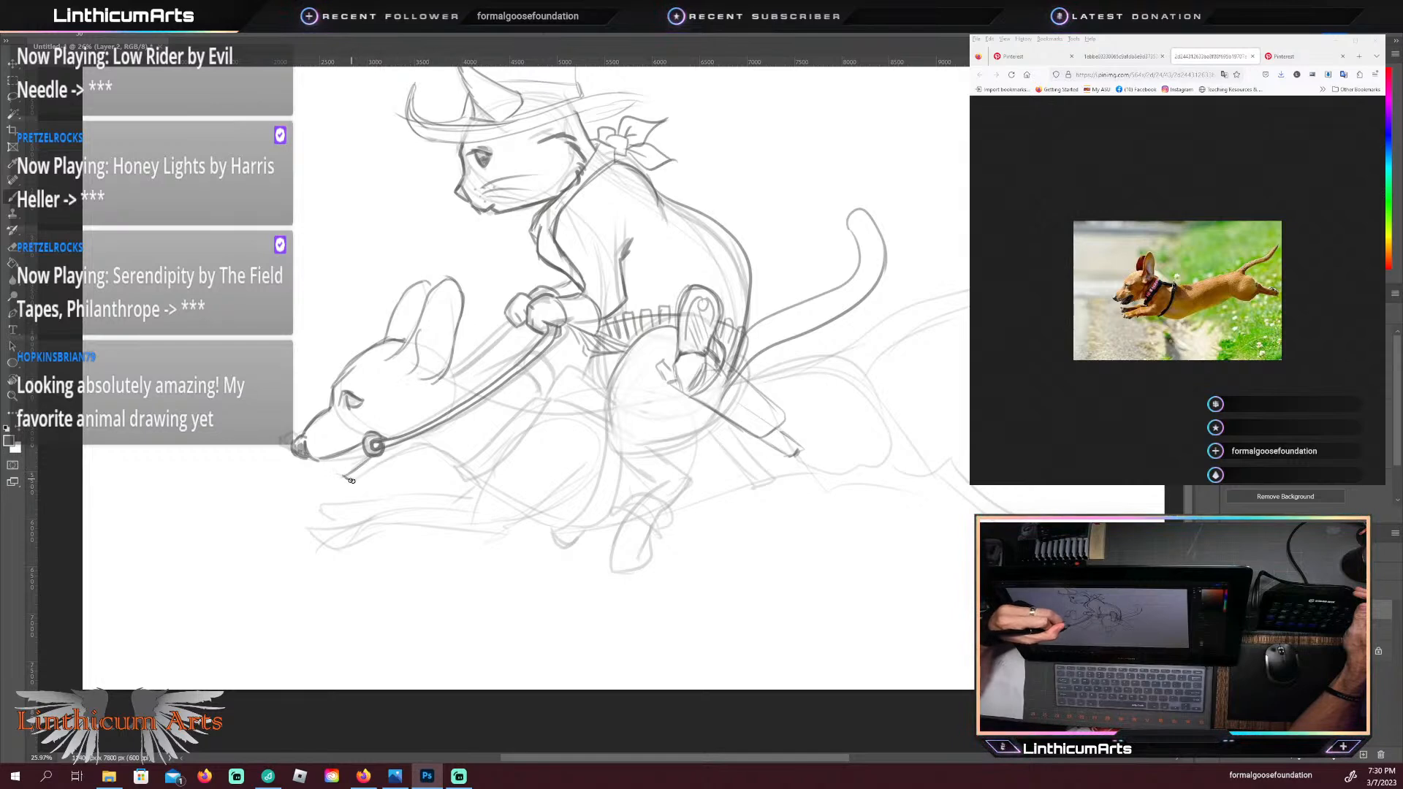
Step: Outline the dachshund's lower jaw below the bit ring, undoing and redrawing the line back toward the throat
drag(344, 477, 377, 468)
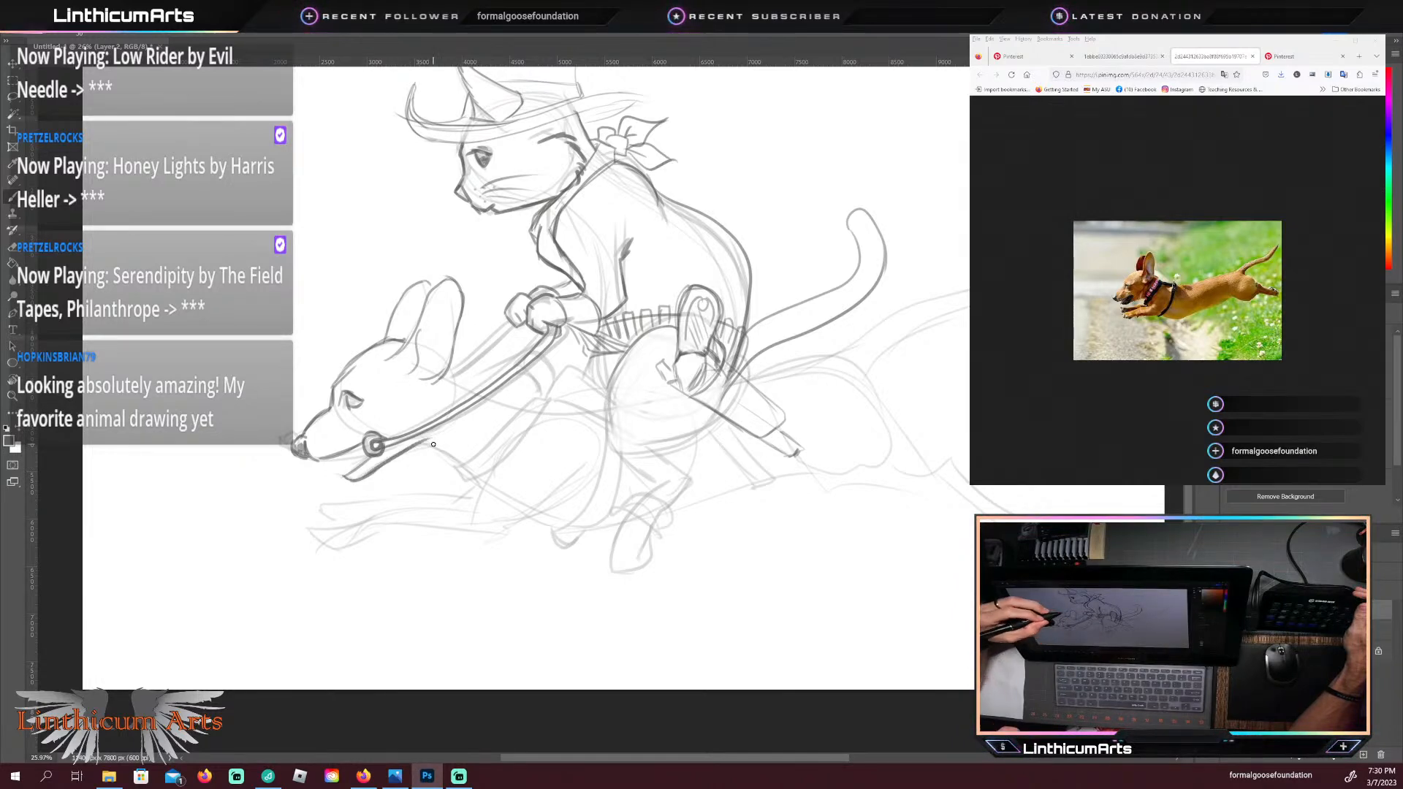
key(ctrl+z)
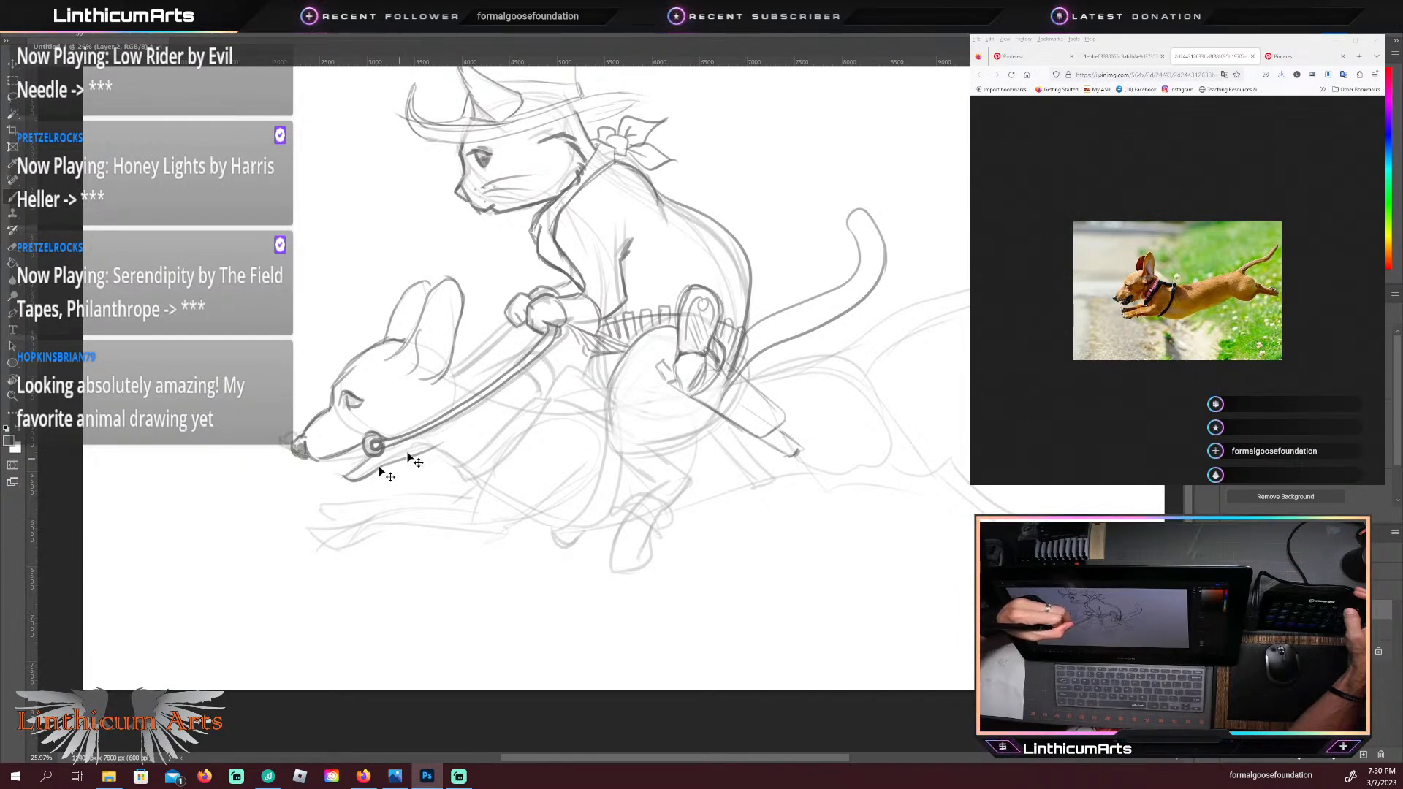
key(ctrl+z)
drag(374, 469, 449, 440)
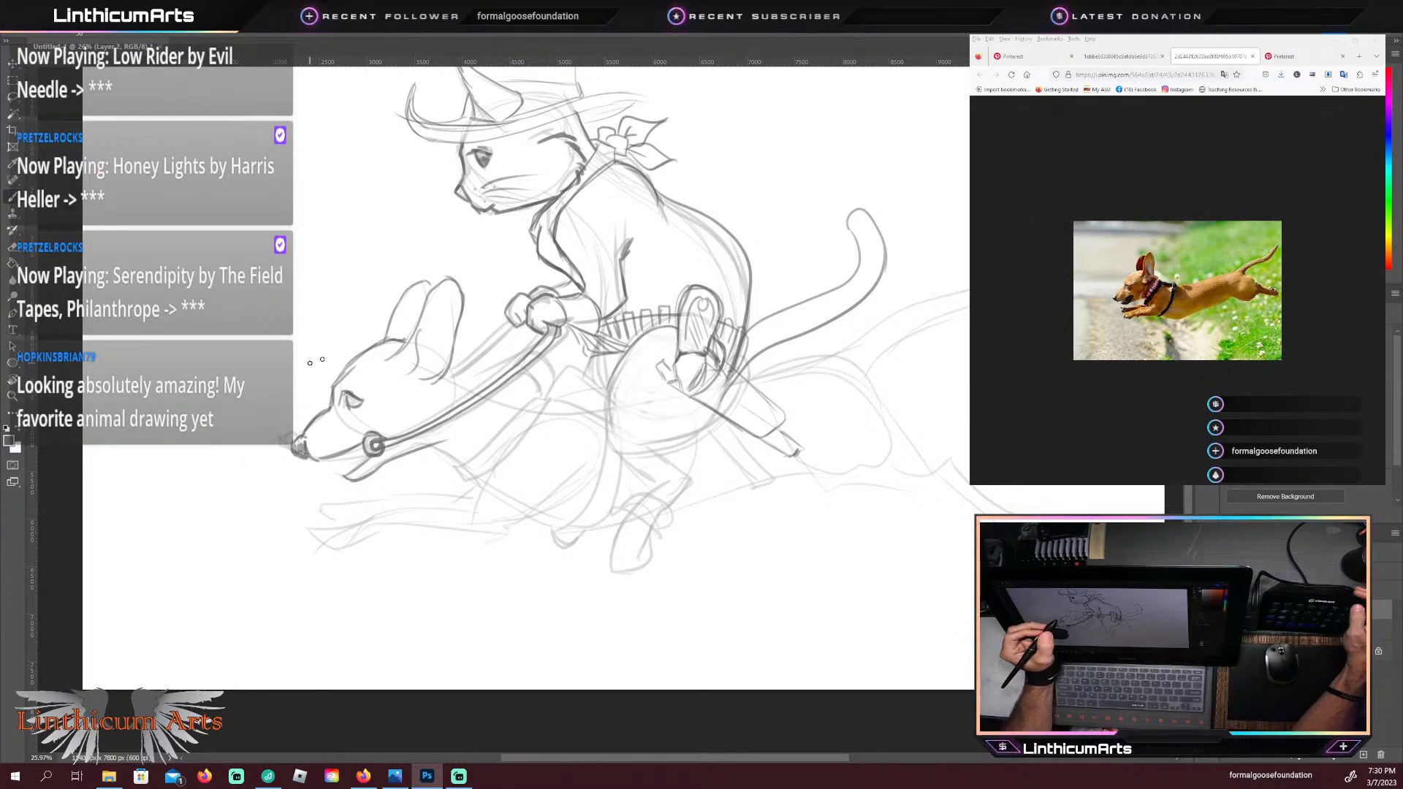
Step: Refine the line at the back of the dachshund's neck near the rein and draw the rounded tip of its lower jaw
drag(448, 372, 483, 385)
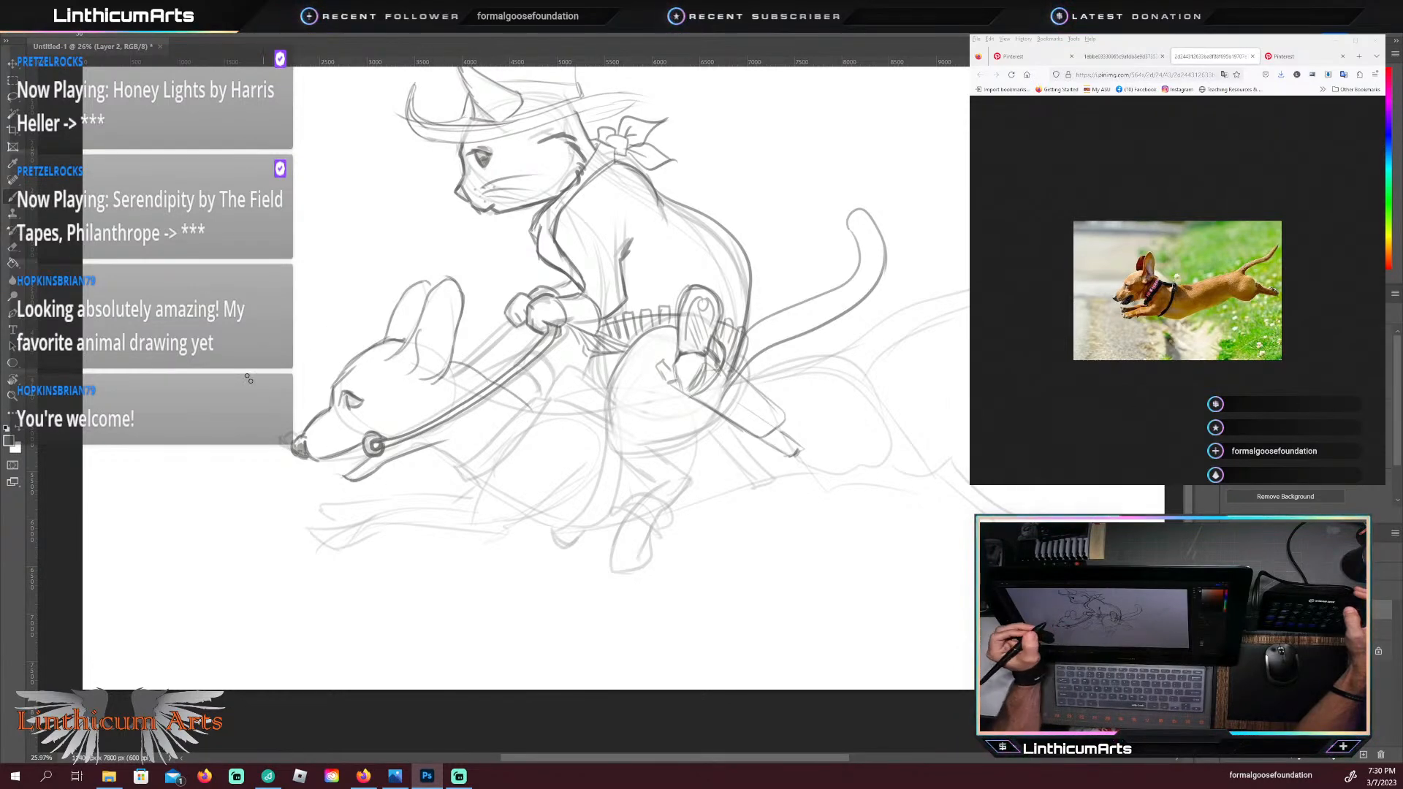
key(e)
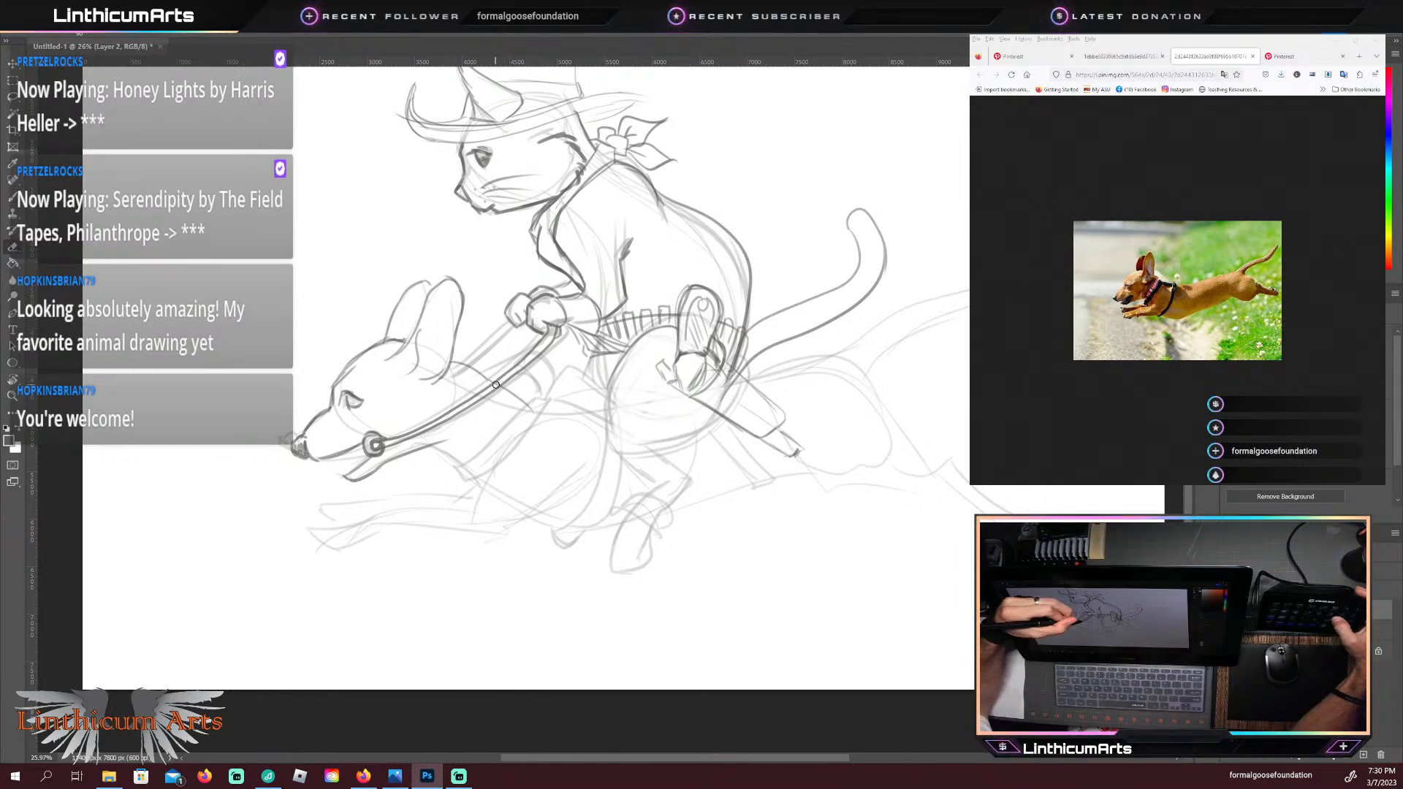
key(b)
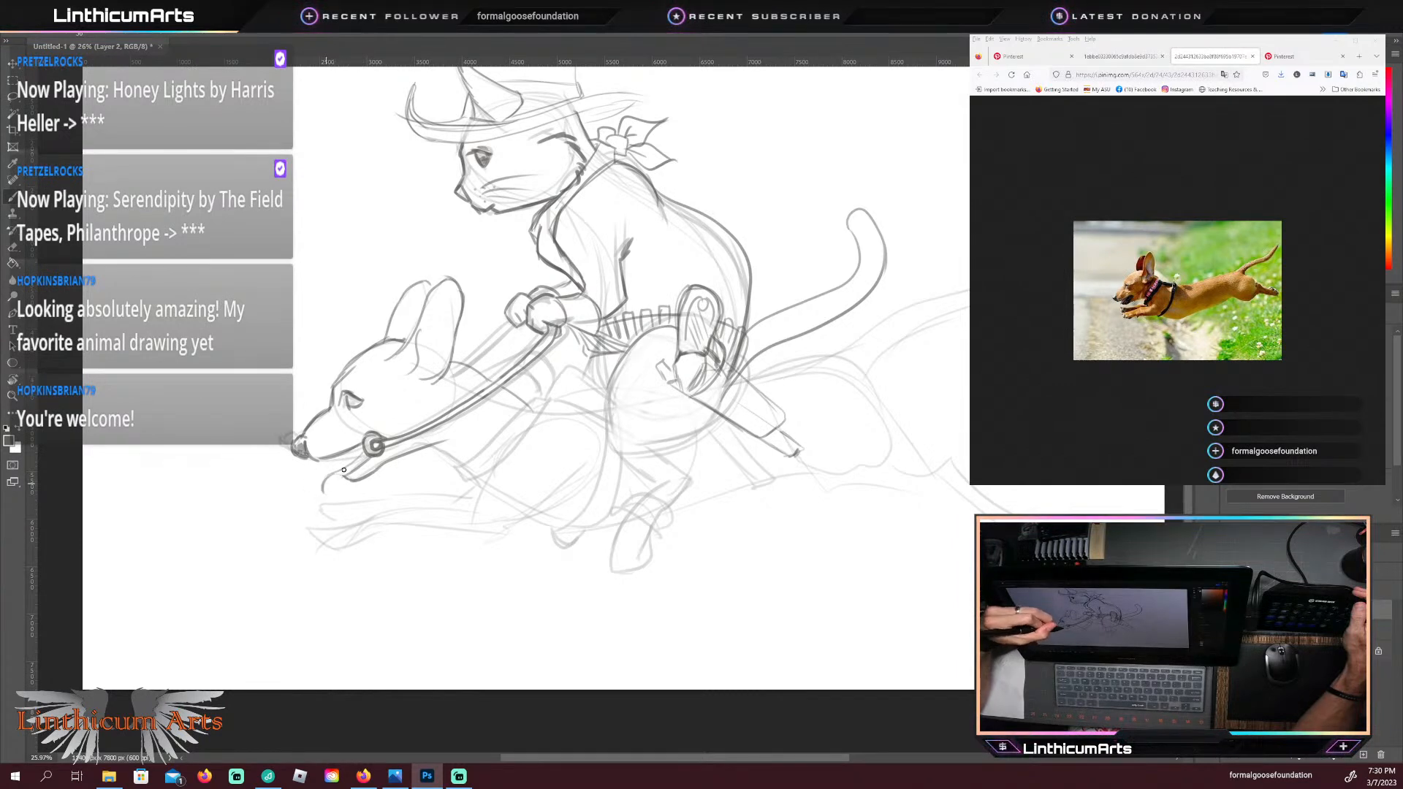
mouse_move(324, 493)
mouse_down()
mouse_move(352, 472)
mouse_move(324, 499)
mouse_up()
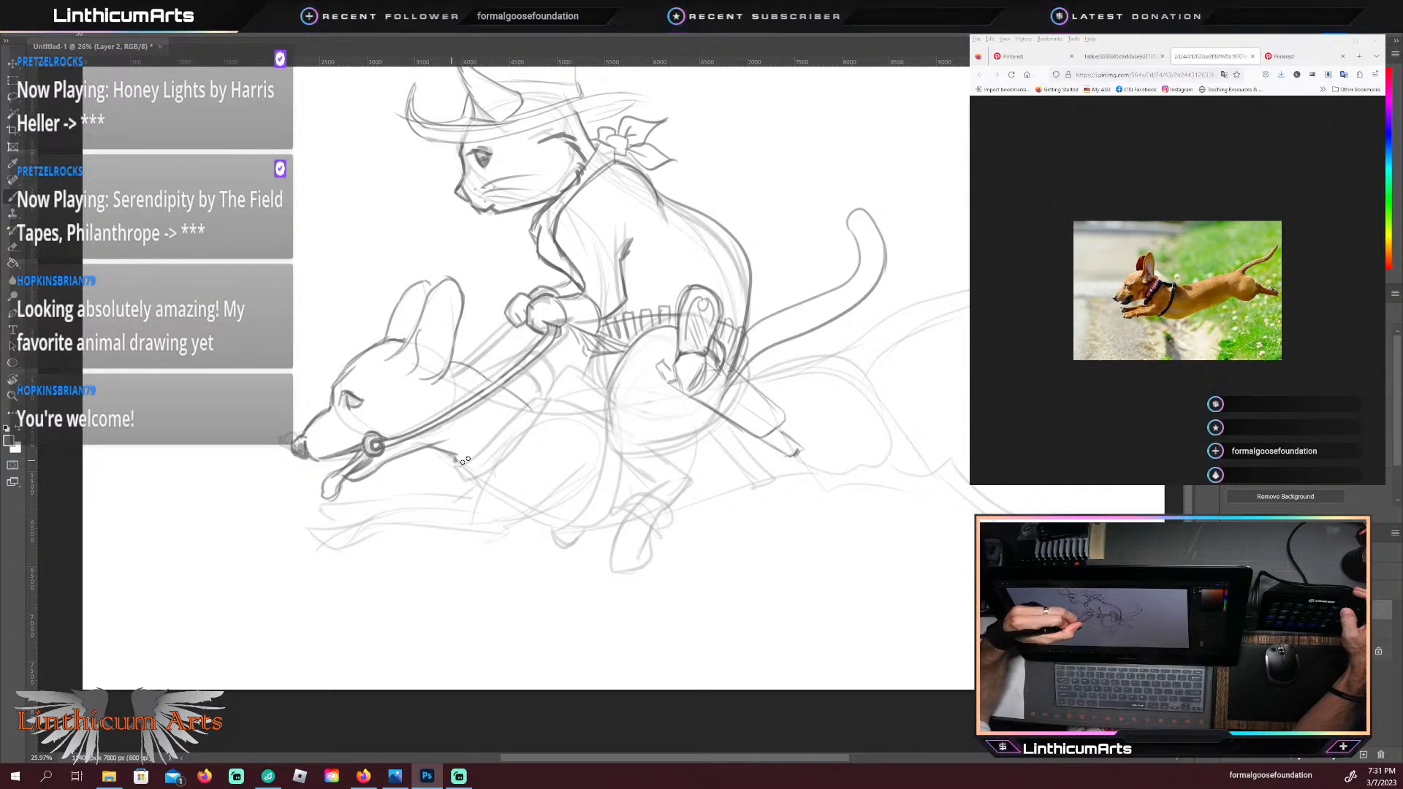
Step: Outline the dachshund's wide collar, the shoulder line behind it, and the curved front of the saddle below the cat's hands
drag(455, 463, 520, 405)
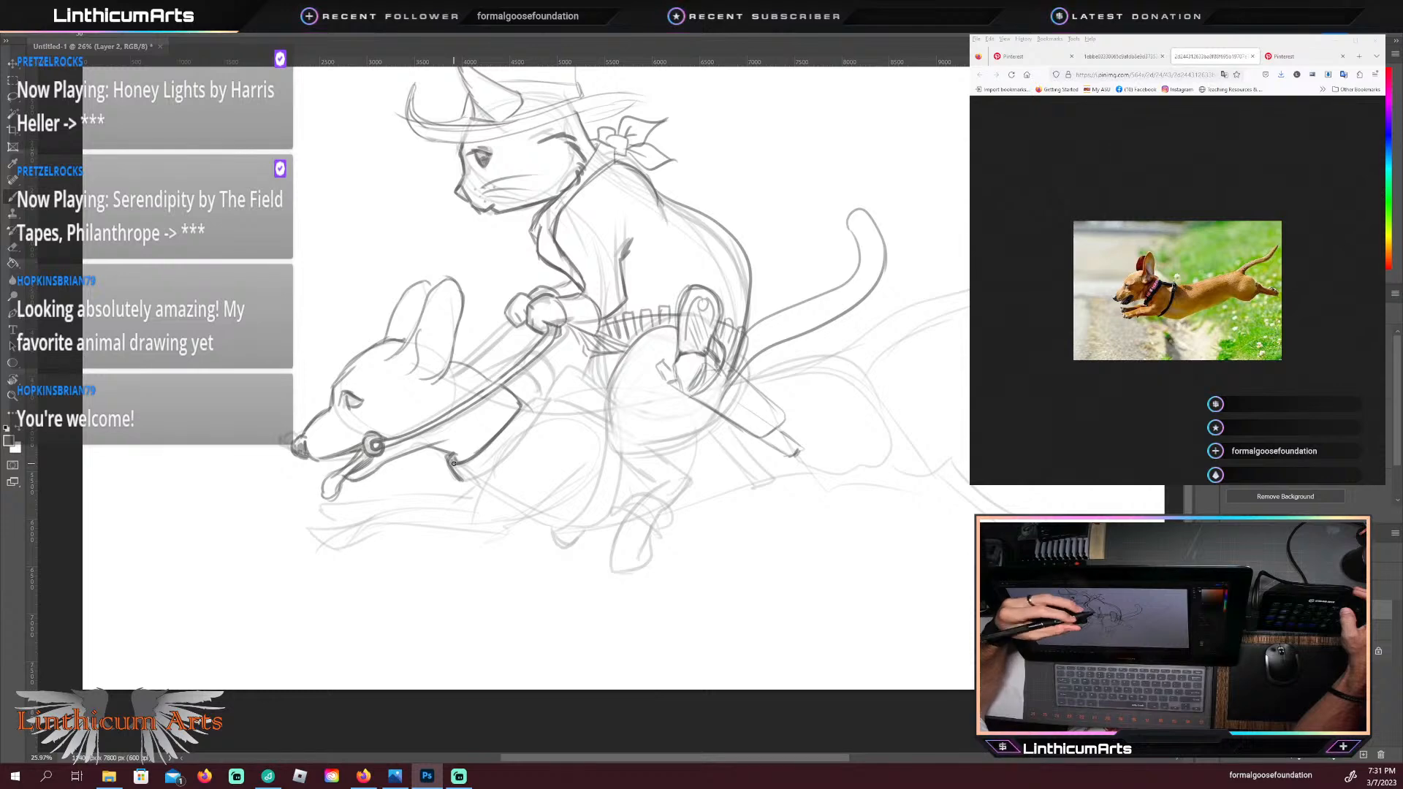
mouse_move(479, 480)
mouse_down()
mouse_move(548, 407)
mouse_move(522, 409)
mouse_move(524, 393)
mouse_move(614, 433)
mouse_up()
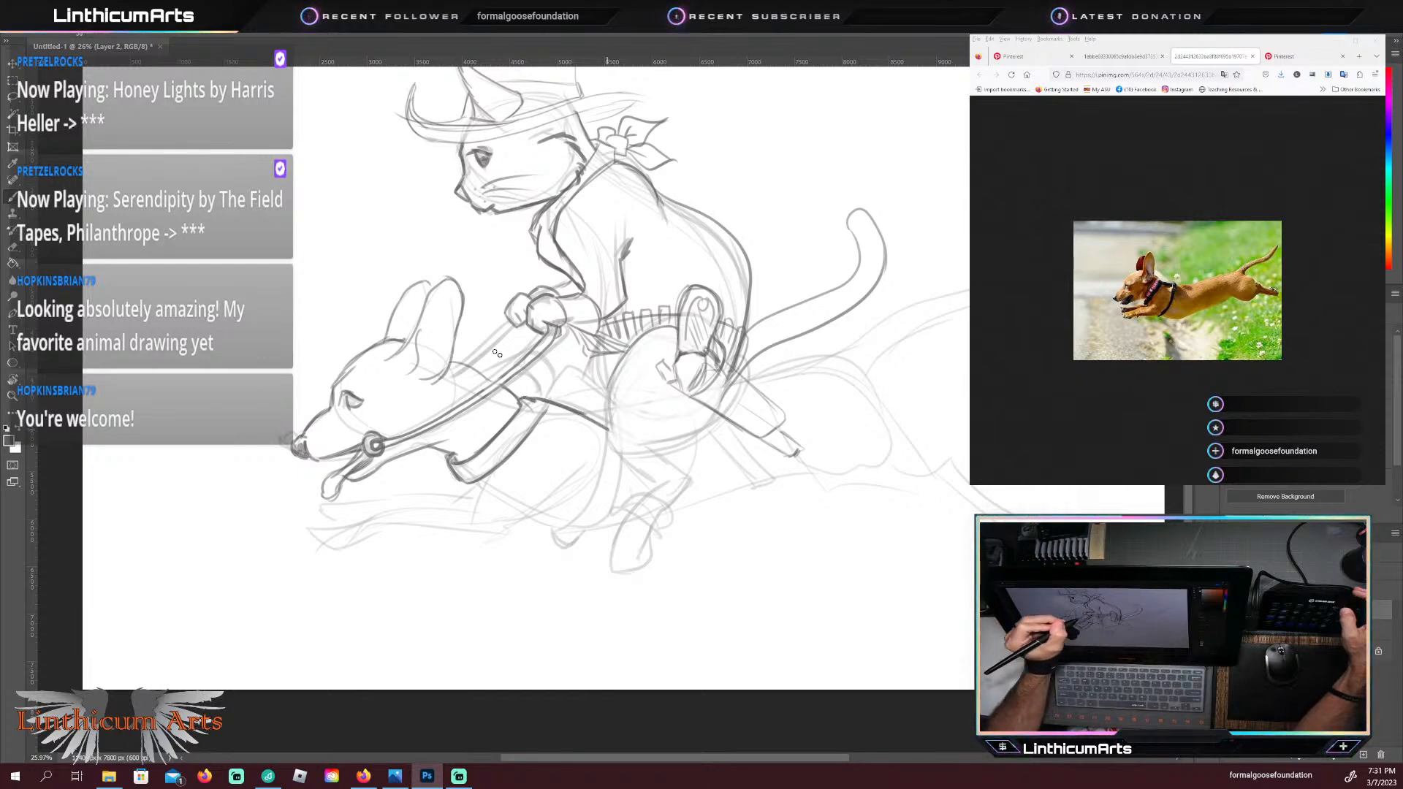
drag(543, 398, 551, 378)
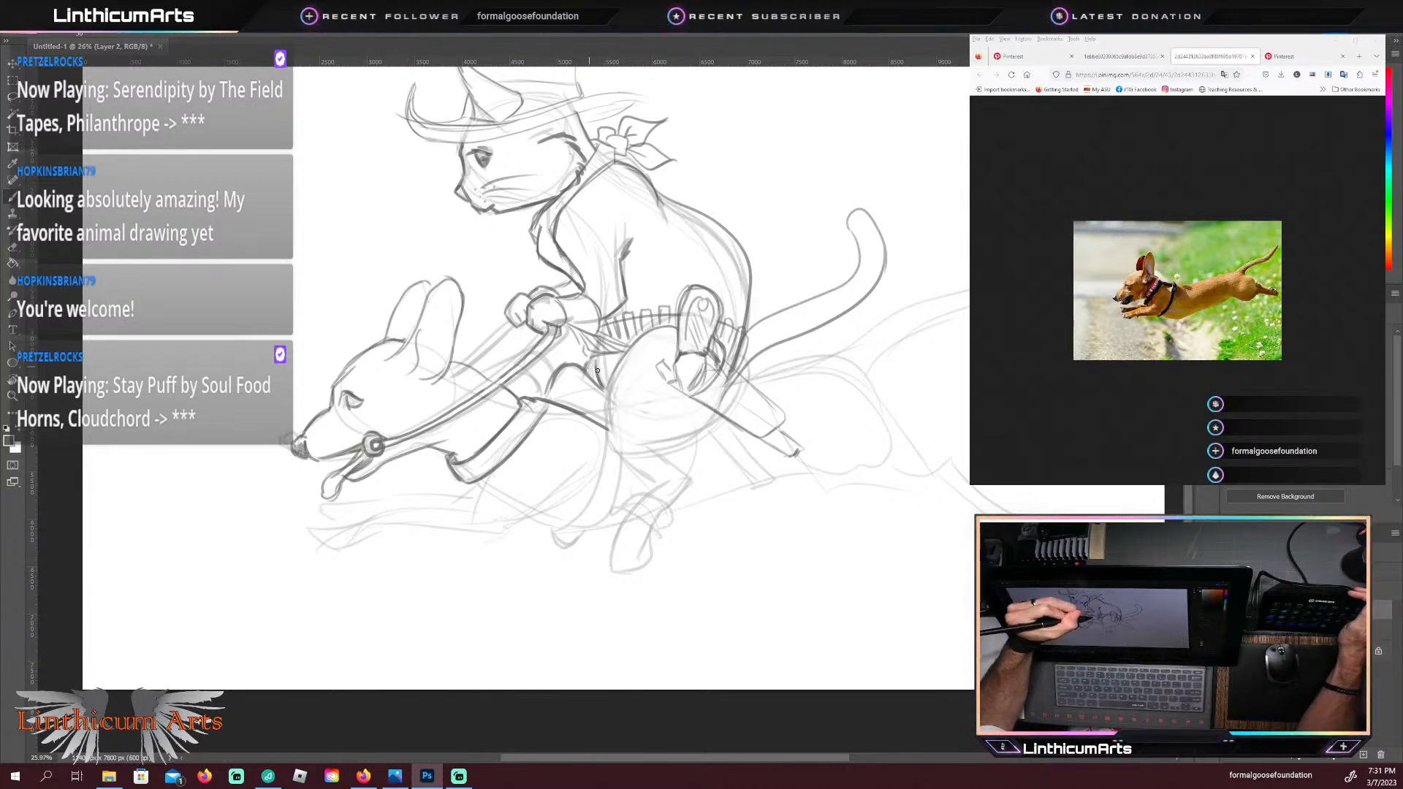
Step: Outline the front of the cat's bent thigh from the gun belt down to the knee
mouse_move(649, 334)
mouse_down()
mouse_move(609, 419)
mouse_move(622, 366)
mouse_move(611, 430)
mouse_move(623, 422)
mouse_move(606, 462)
mouse_up()
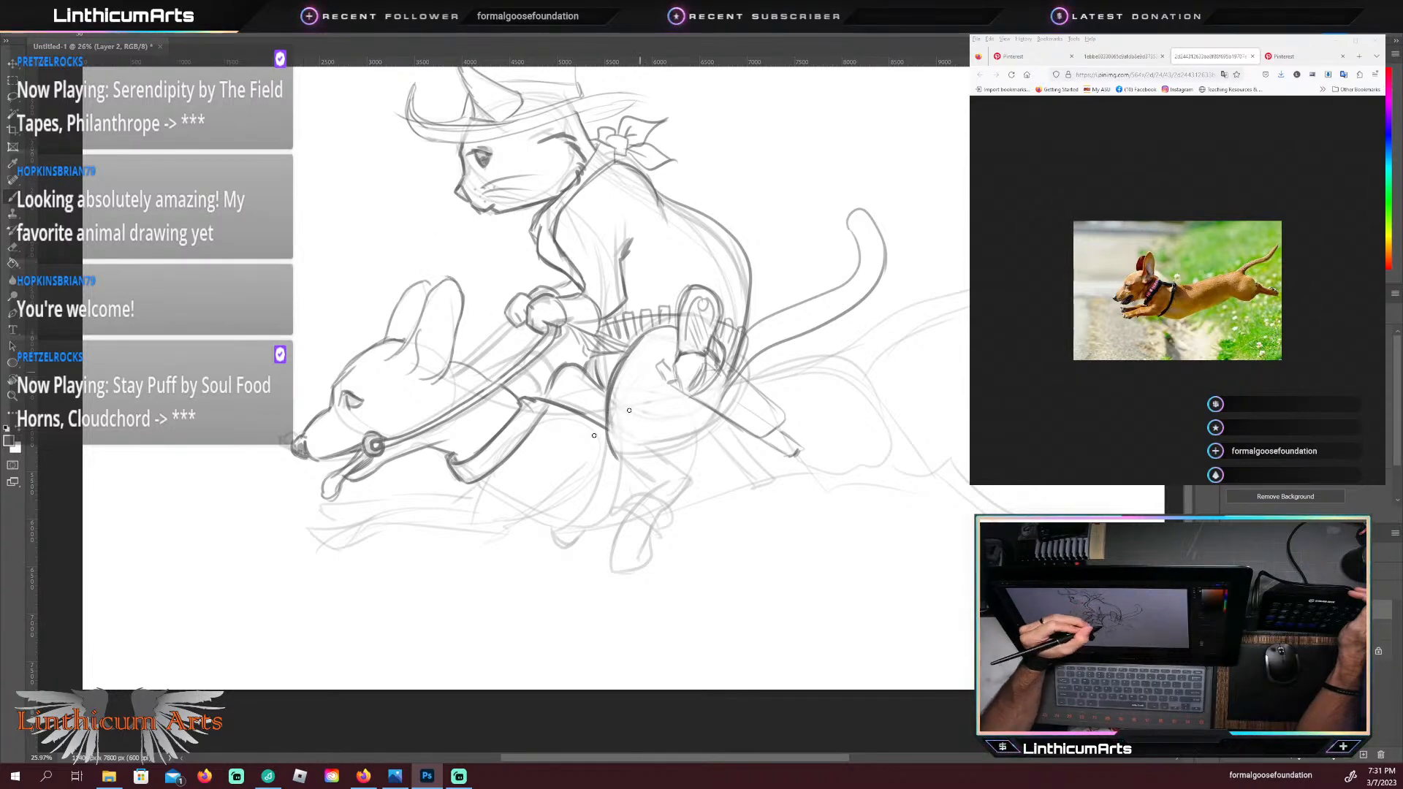
drag(587, 437, 629, 446)
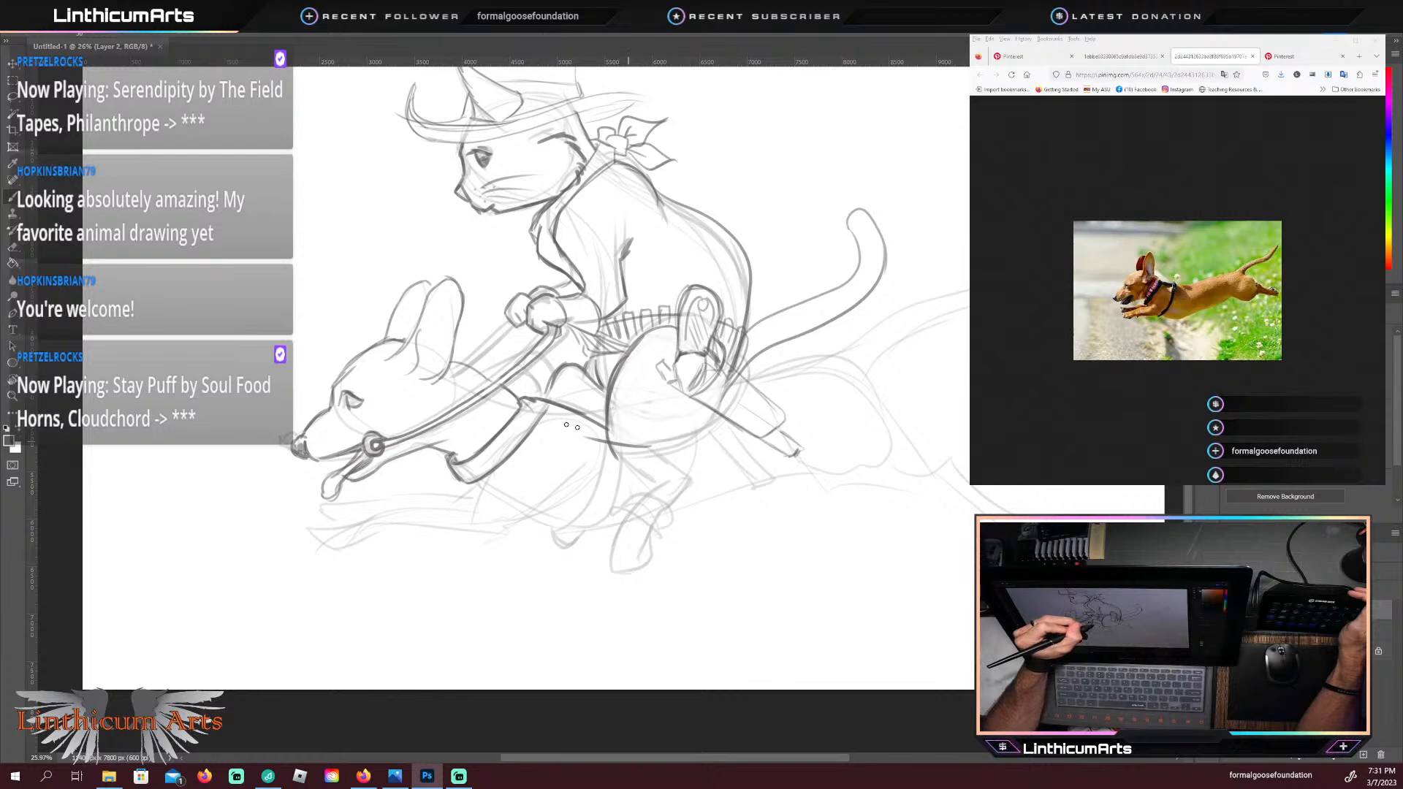
Step: Try an outline of the cat's lower leg with a boot cuff, heel and downward-pointing toe
drag(650, 493, 585, 444)
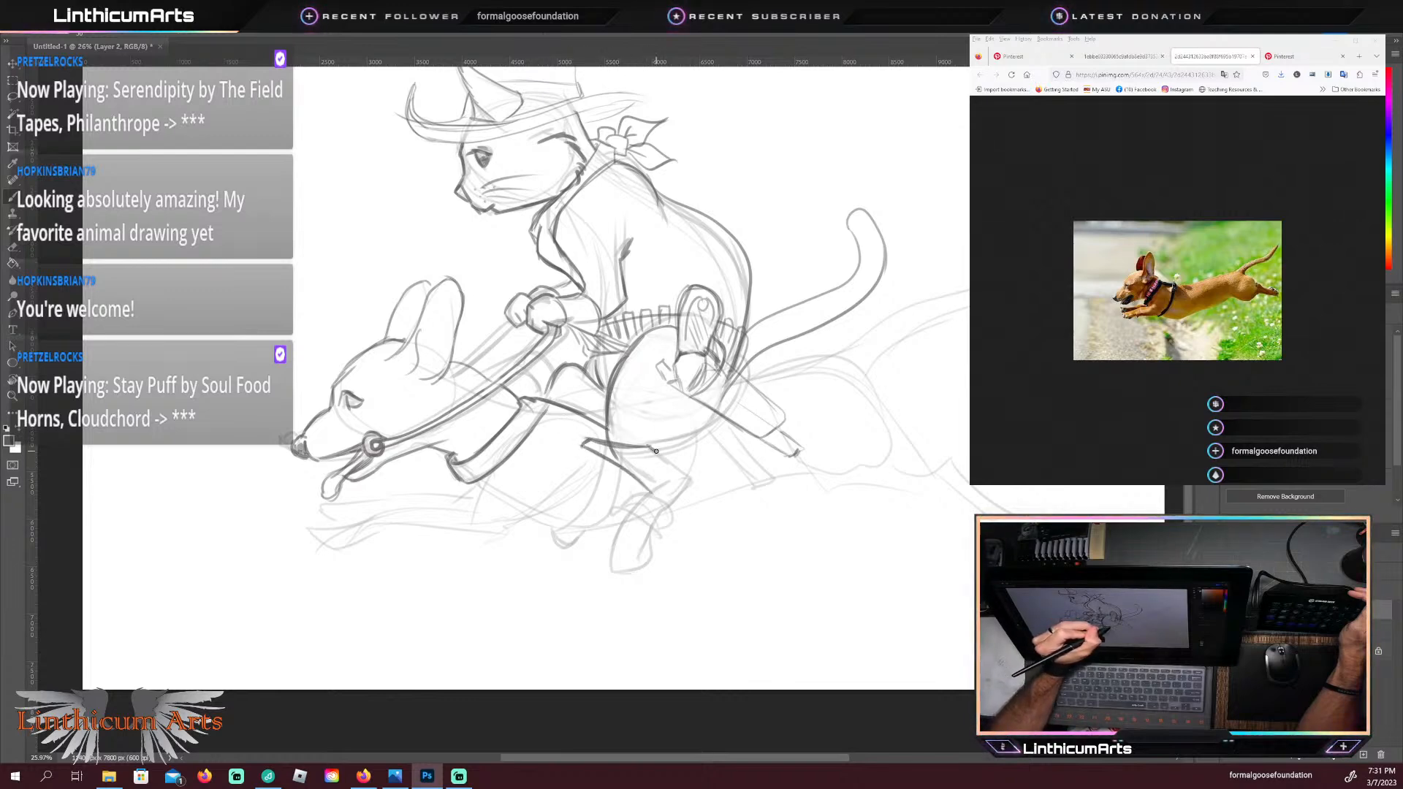
drag(652, 443, 687, 475)
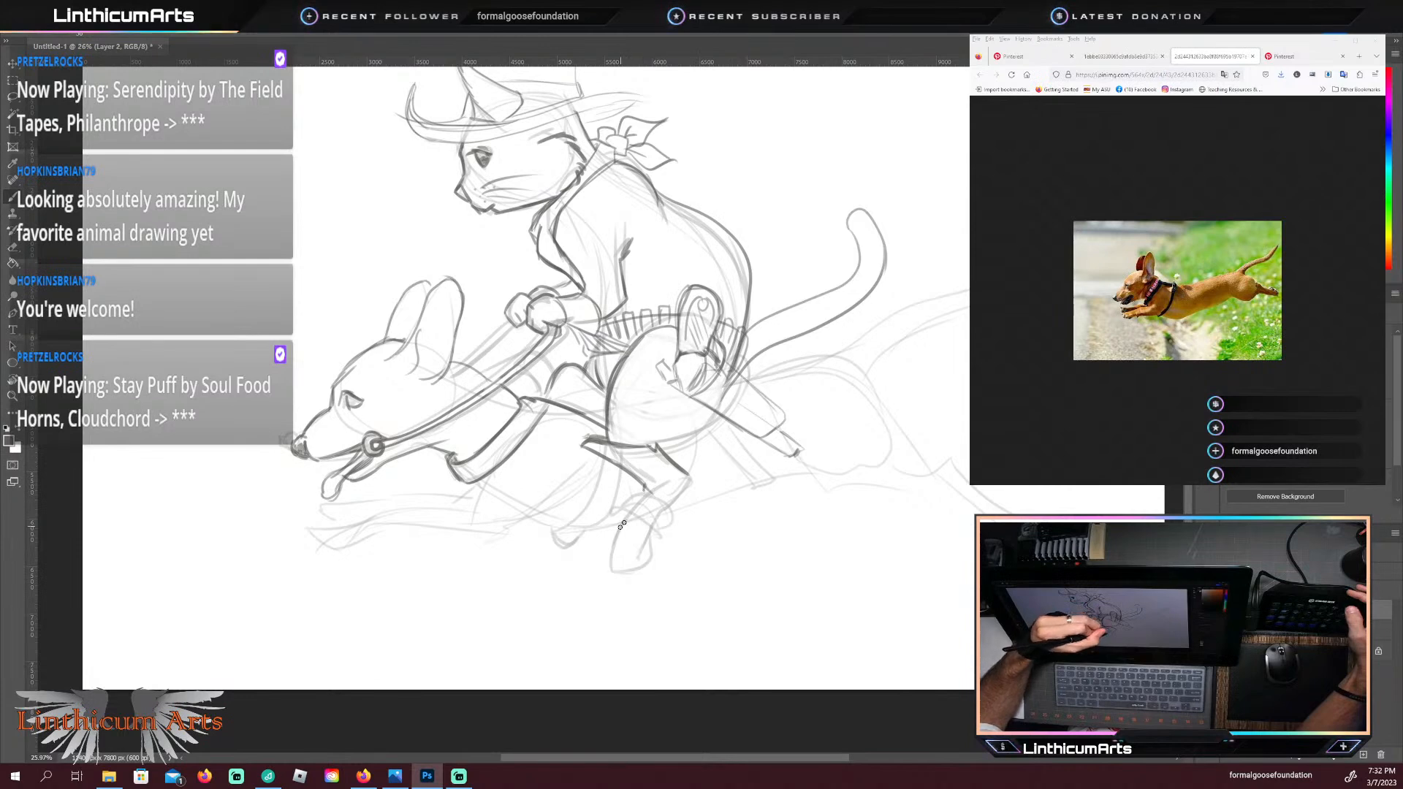
mouse_move(625, 519)
mouse_down()
mouse_move(598, 557)
mouse_move(626, 566)
mouse_move(649, 532)
mouse_move(695, 512)
mouse_move(691, 475)
mouse_up()
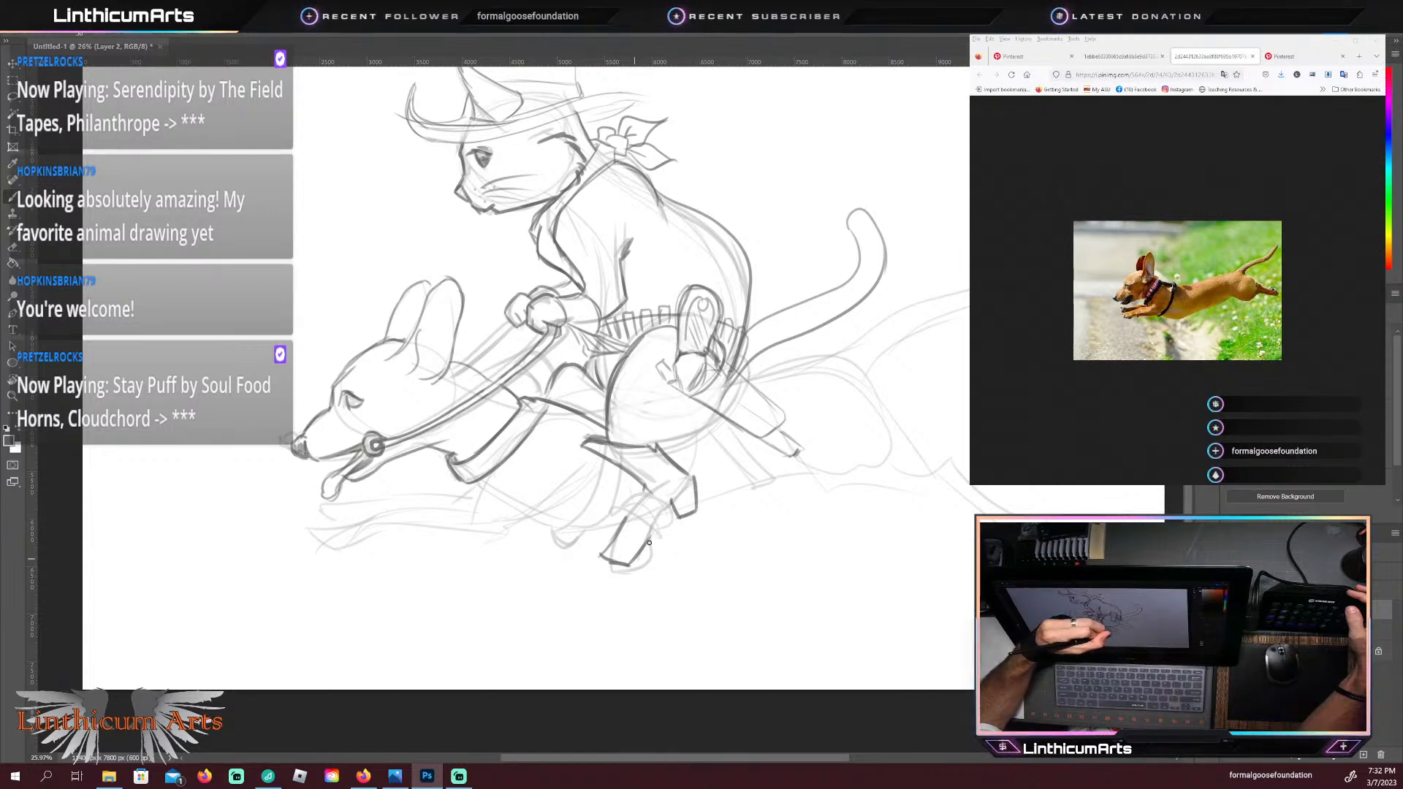
drag(655, 534, 633, 567)
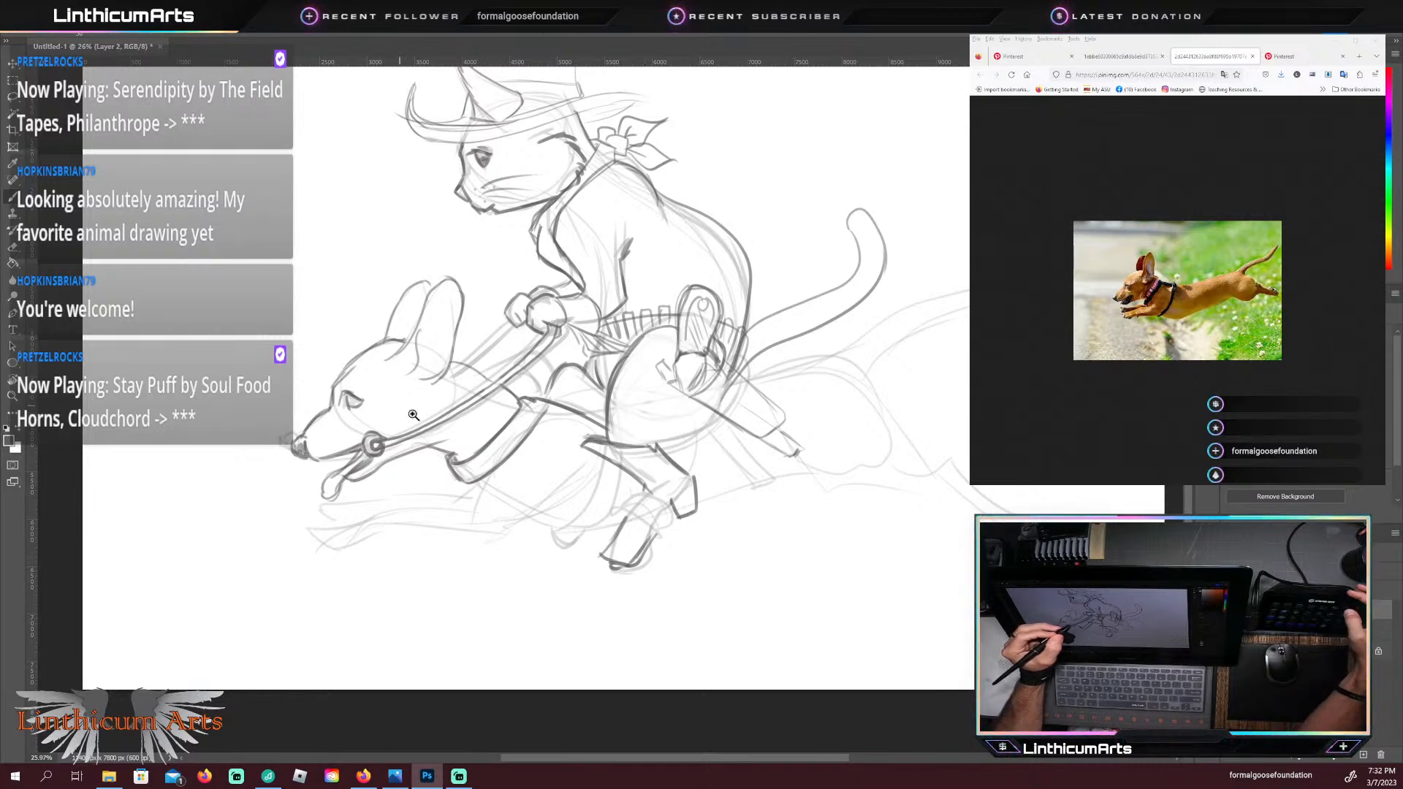
Step: Erase the dark outline of the cat's lower leg and boot, back to the underside of the thigh
key(z)
key(e)
drag(611, 568, 625, 568)
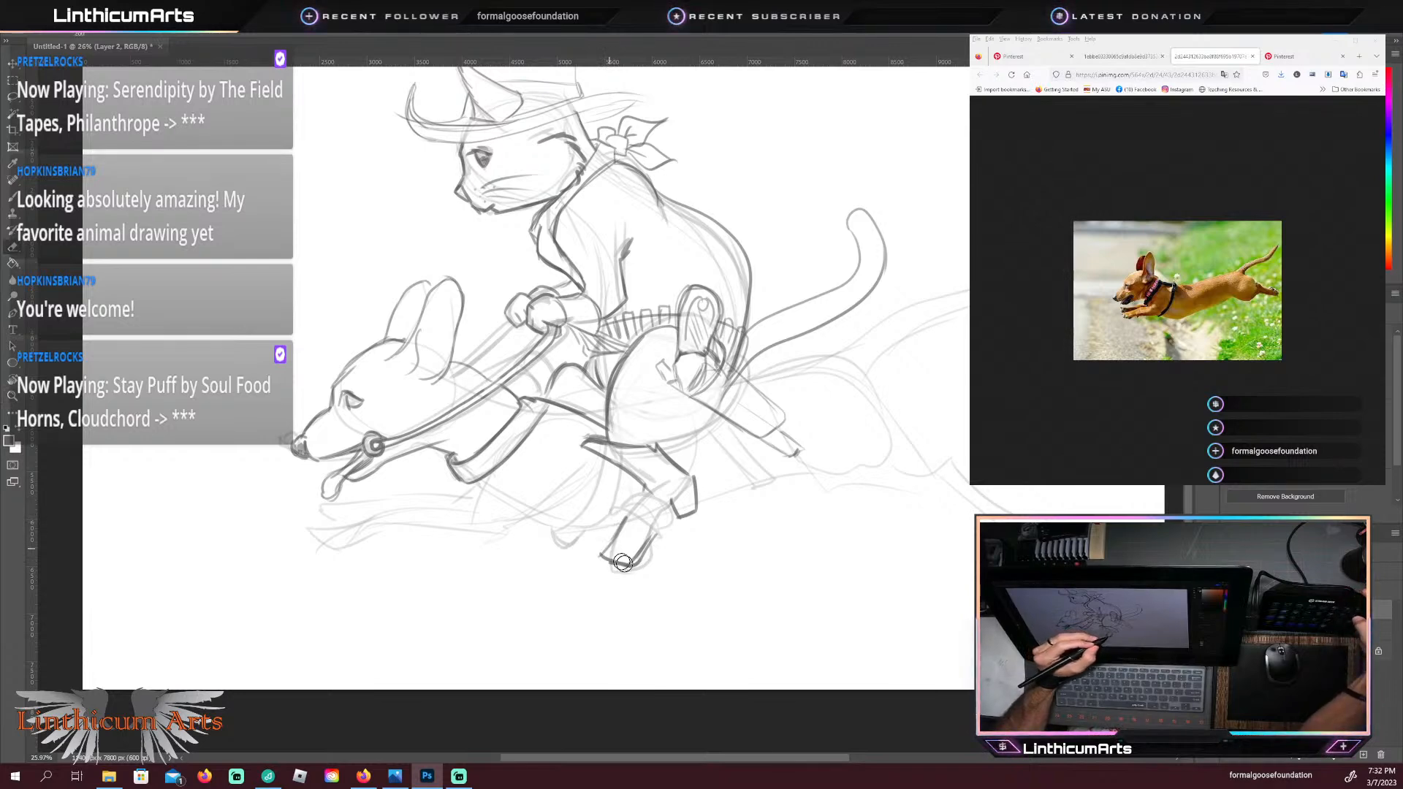
mouse_move(608, 557)
mouse_down()
mouse_move(628, 569)
mouse_move(636, 555)
mouse_move(640, 521)
mouse_move(607, 557)
mouse_move(631, 561)
mouse_move(617, 516)
mouse_up()
mouse_move(616, 516)
mouse_down()
mouse_move(652, 551)
mouse_move(660, 535)
mouse_up()
mouse_move(610, 486)
mouse_down()
mouse_move(577, 449)
mouse_move(684, 515)
mouse_move(678, 526)
mouse_move(661, 457)
mouse_move(697, 512)
mouse_move(676, 460)
mouse_move(634, 439)
mouse_move(659, 442)
mouse_up()
key(b)
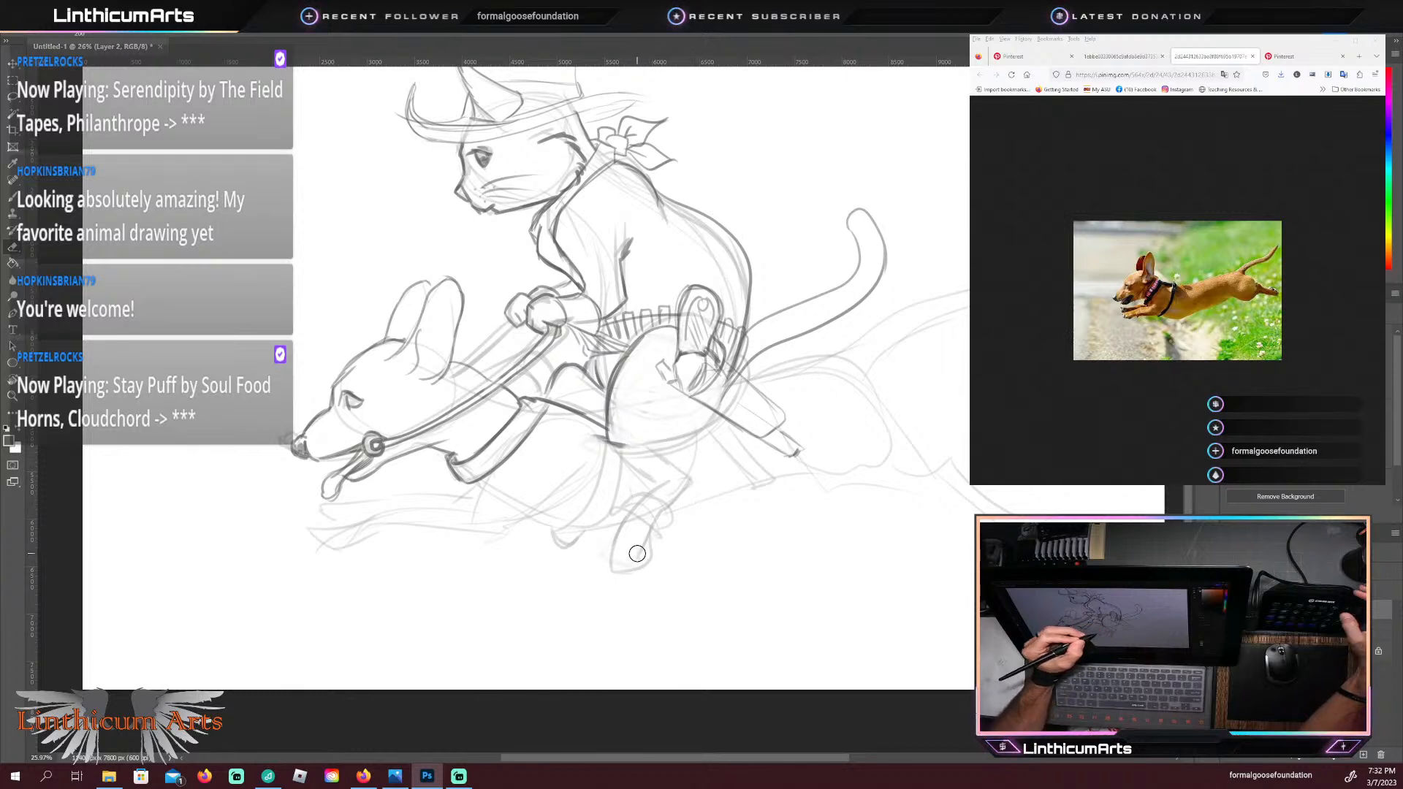
drag(637, 553, 635, 497)
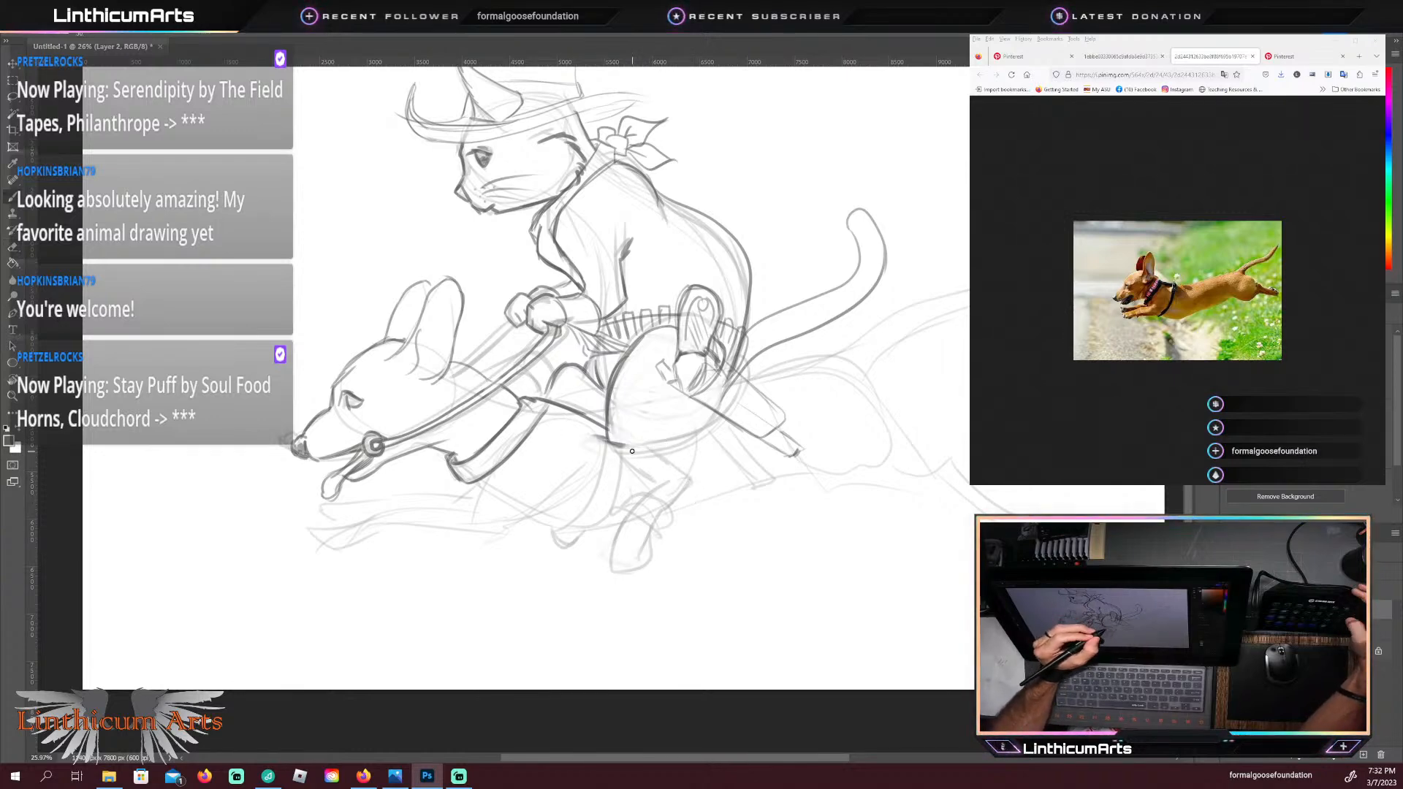
key(e)
drag(627, 444, 620, 450)
key(b)
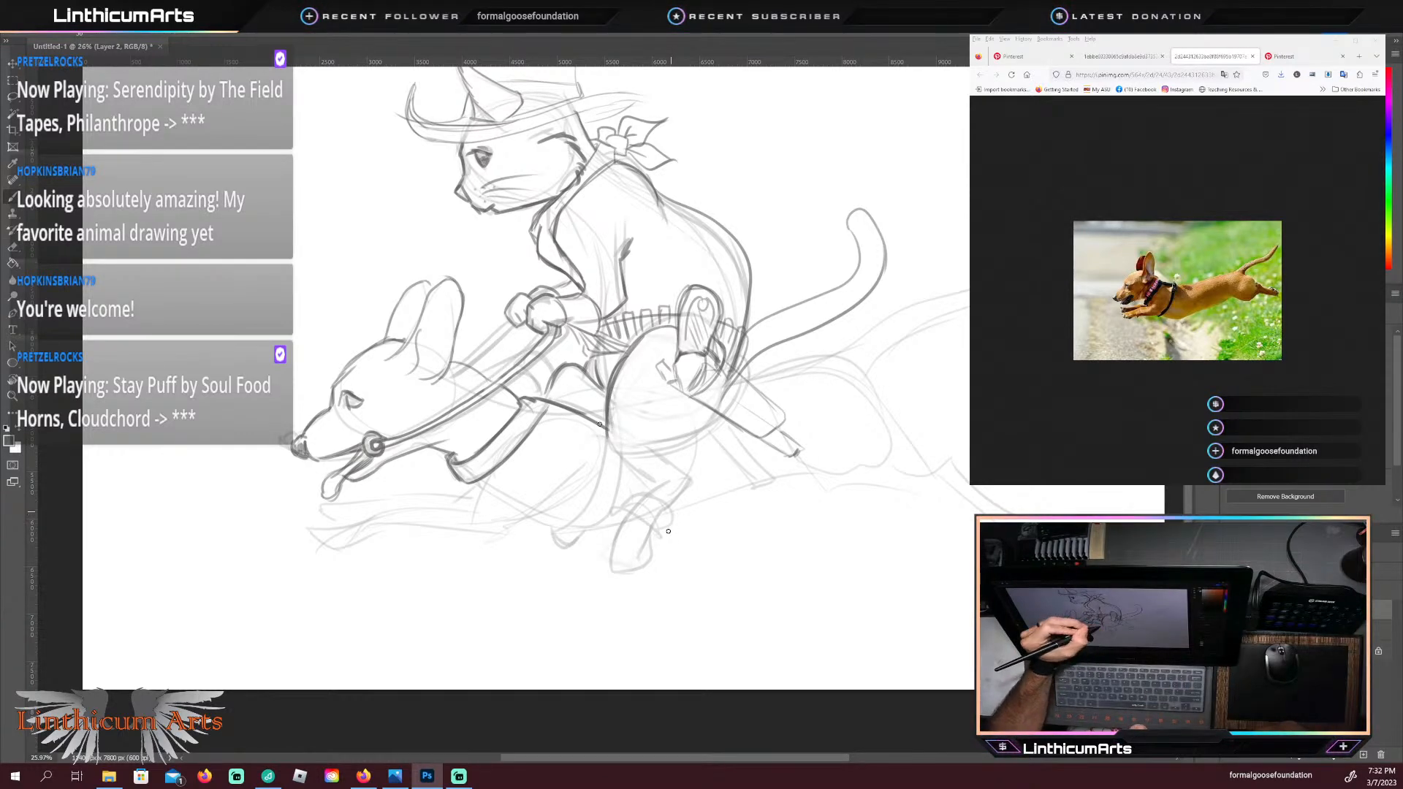
Step: Draw the cat's boot foot with a squared heel, a stirrup band across the instep, and a raised toe with a sole
mouse_move(670, 508)
mouse_down()
mouse_move(673, 524)
mouse_move(691, 515)
mouse_move(693, 487)
mouse_up()
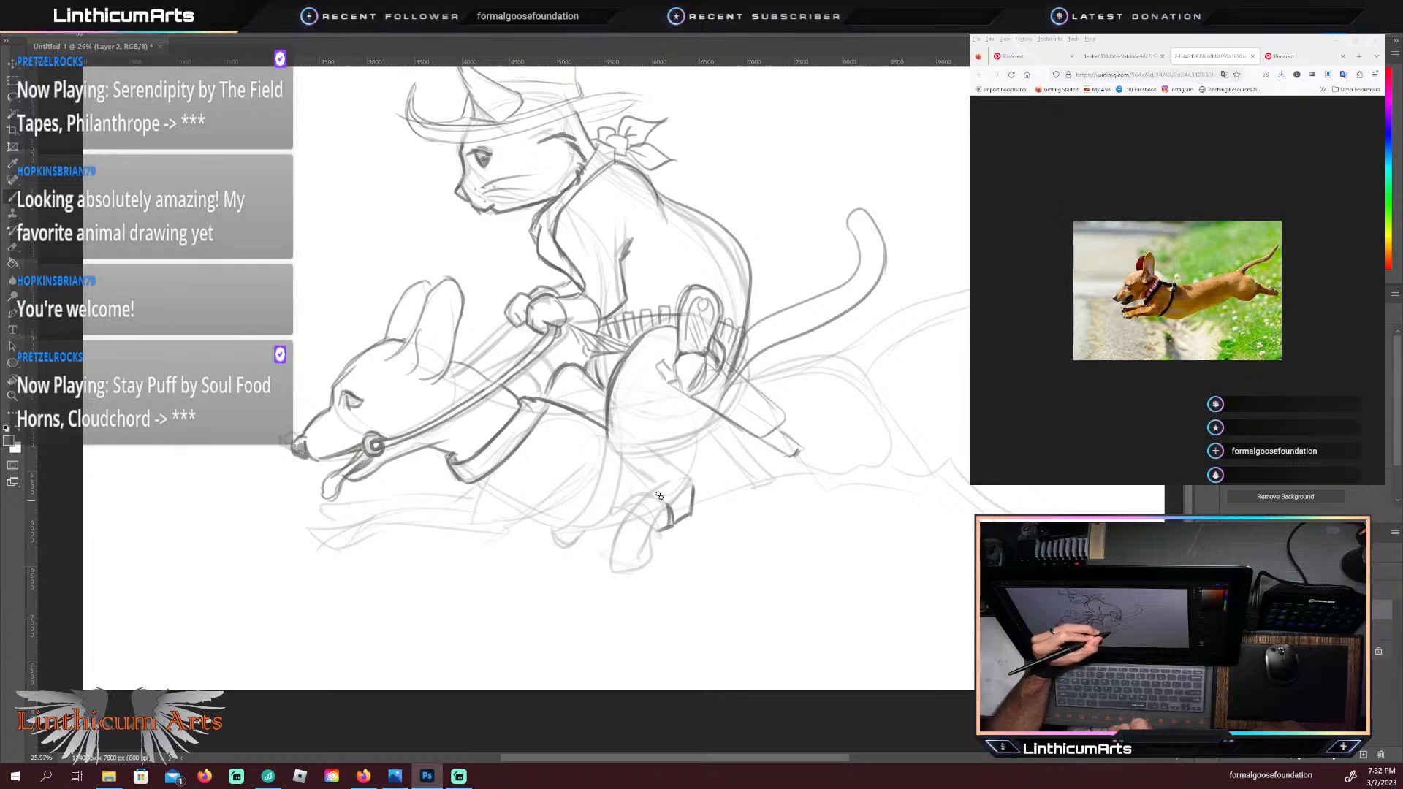
mouse_move(661, 499)
mouse_down()
mouse_move(670, 524)
mouse_move(633, 486)
mouse_up()
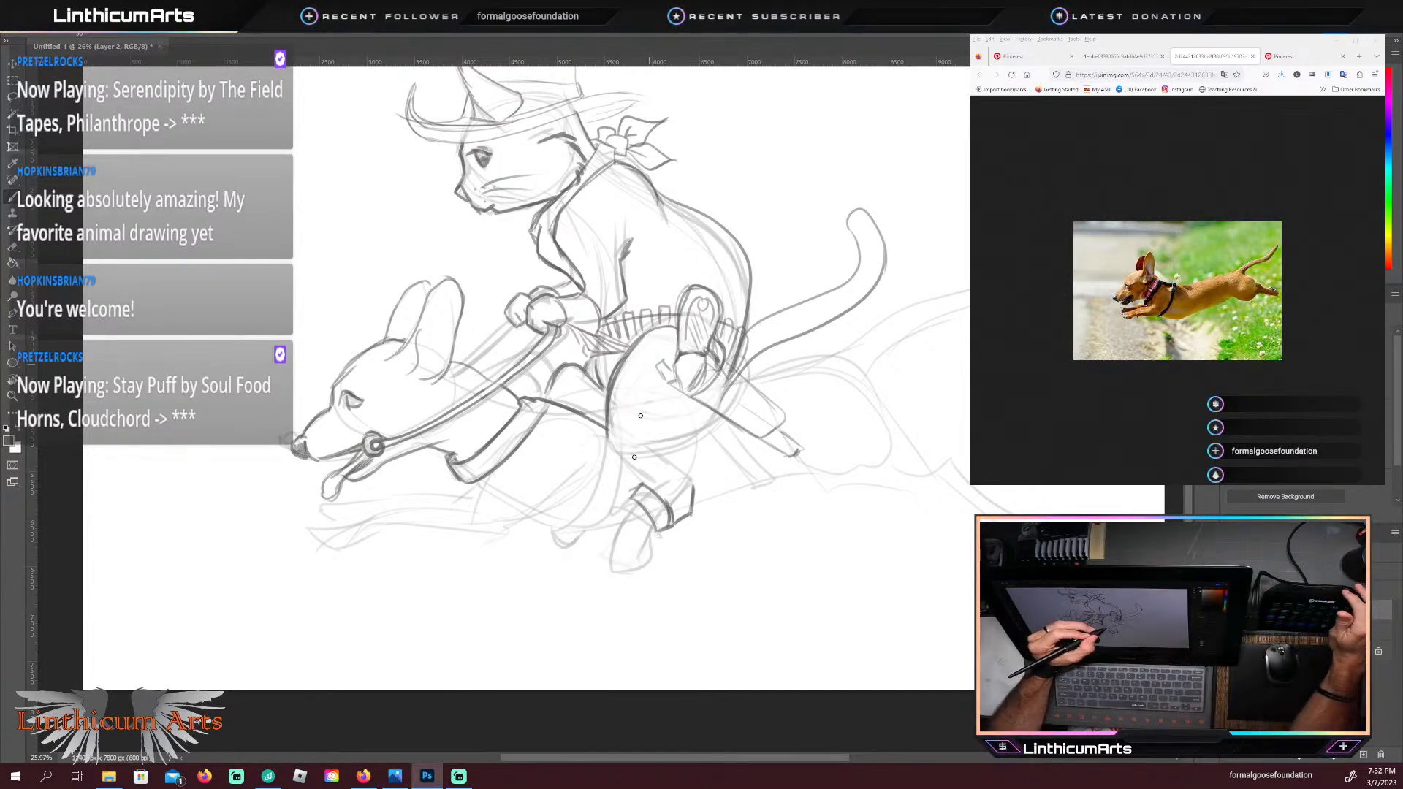
mouse_move(651, 526)
mouse_down()
mouse_move(640, 542)
mouse_move(607, 540)
mouse_up()
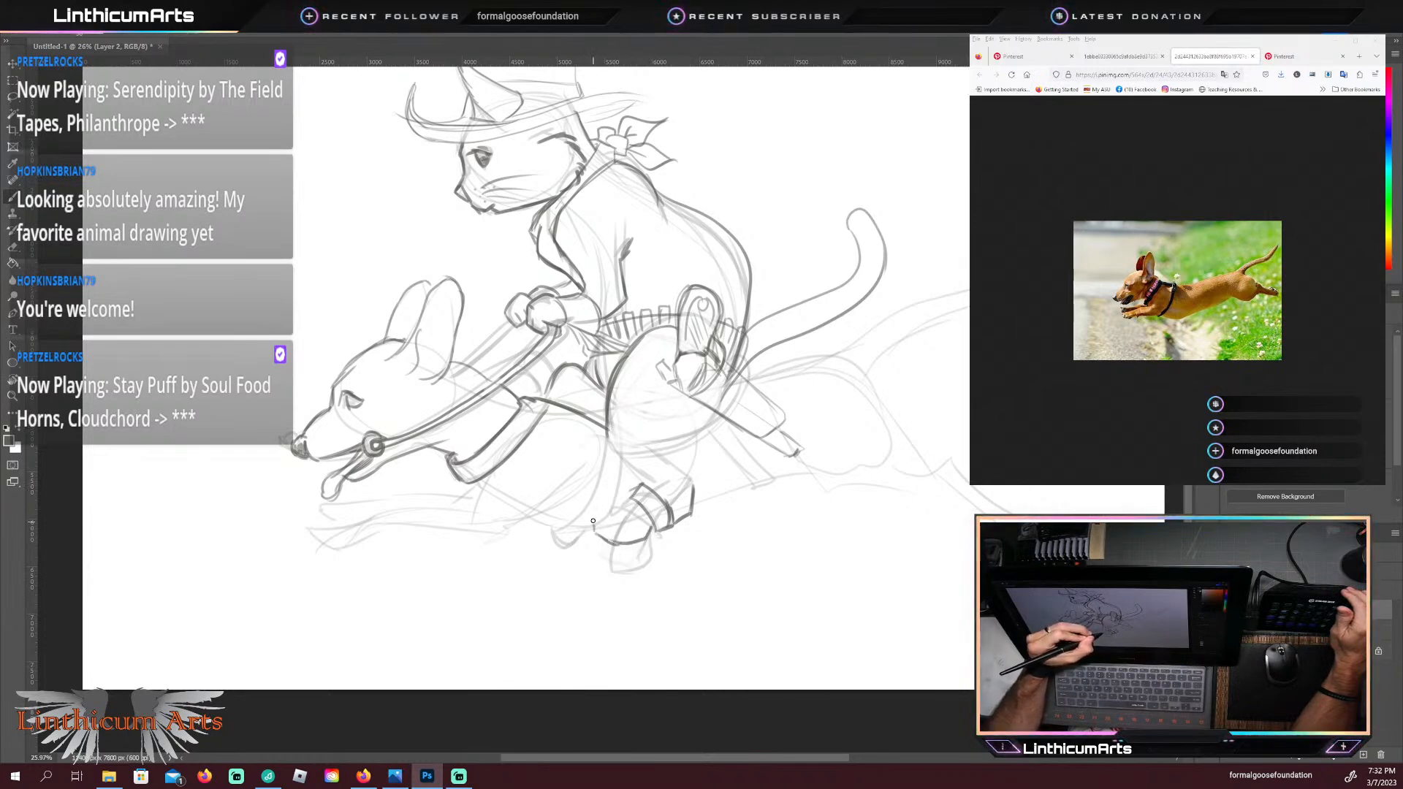
mouse_move(597, 521)
mouse_down()
mouse_move(631, 498)
mouse_move(618, 517)
mouse_move(591, 516)
mouse_move(617, 548)
mouse_up()
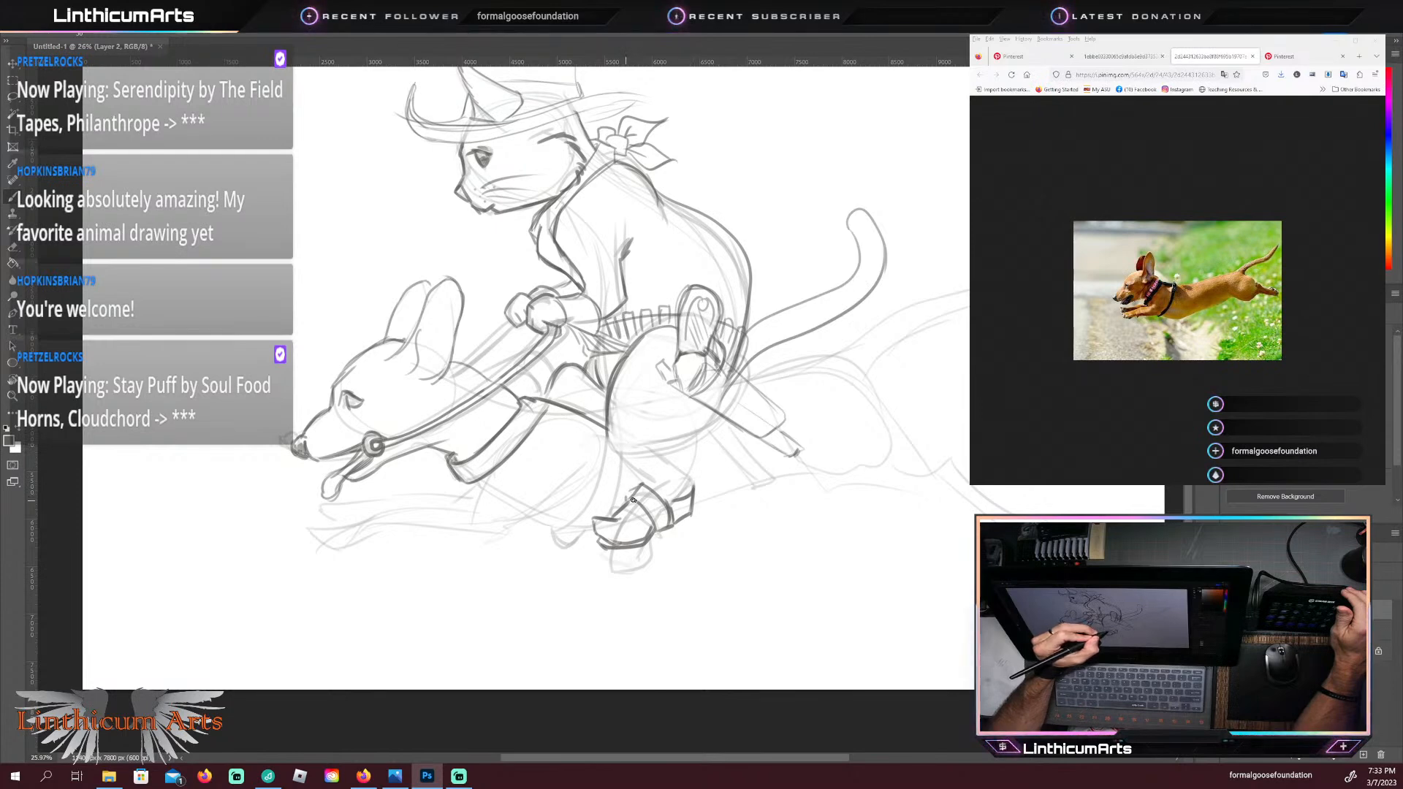
Step: Draw the boot's ankle and shaft up to a flared cuff below the cat's knee
drag(627, 498, 639, 484)
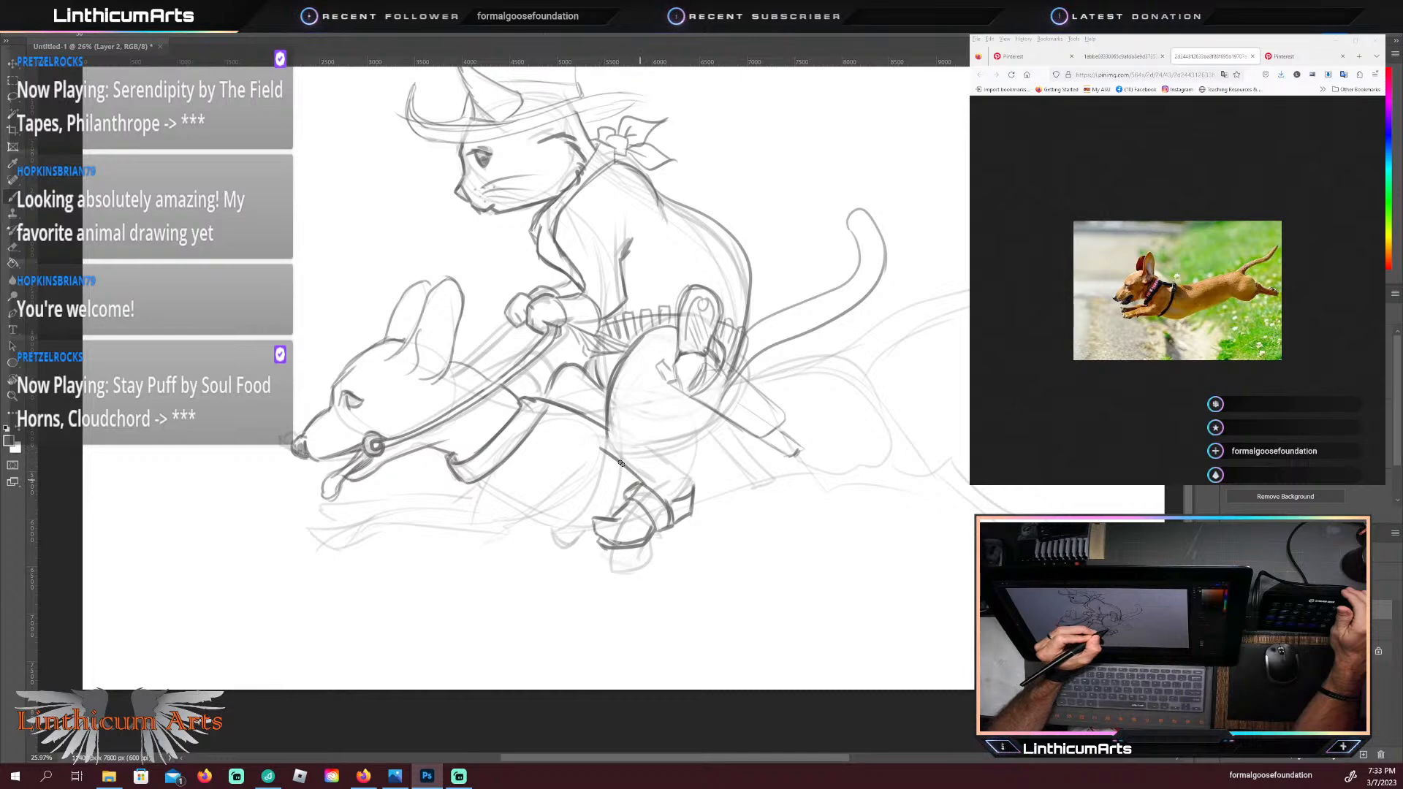
mouse_move(621, 463)
mouse_down()
mouse_move(592, 444)
mouse_move(677, 455)
mouse_up()
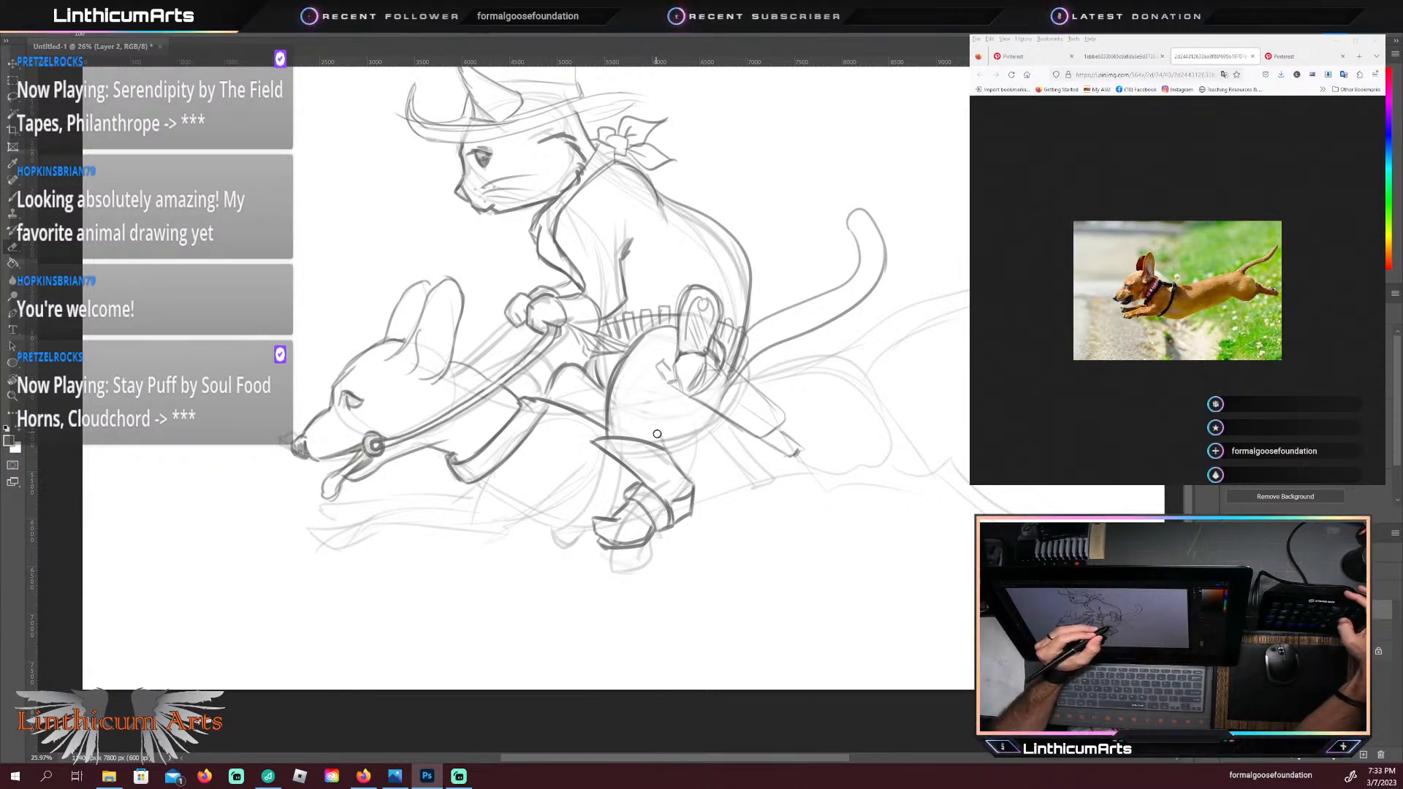
key(b)
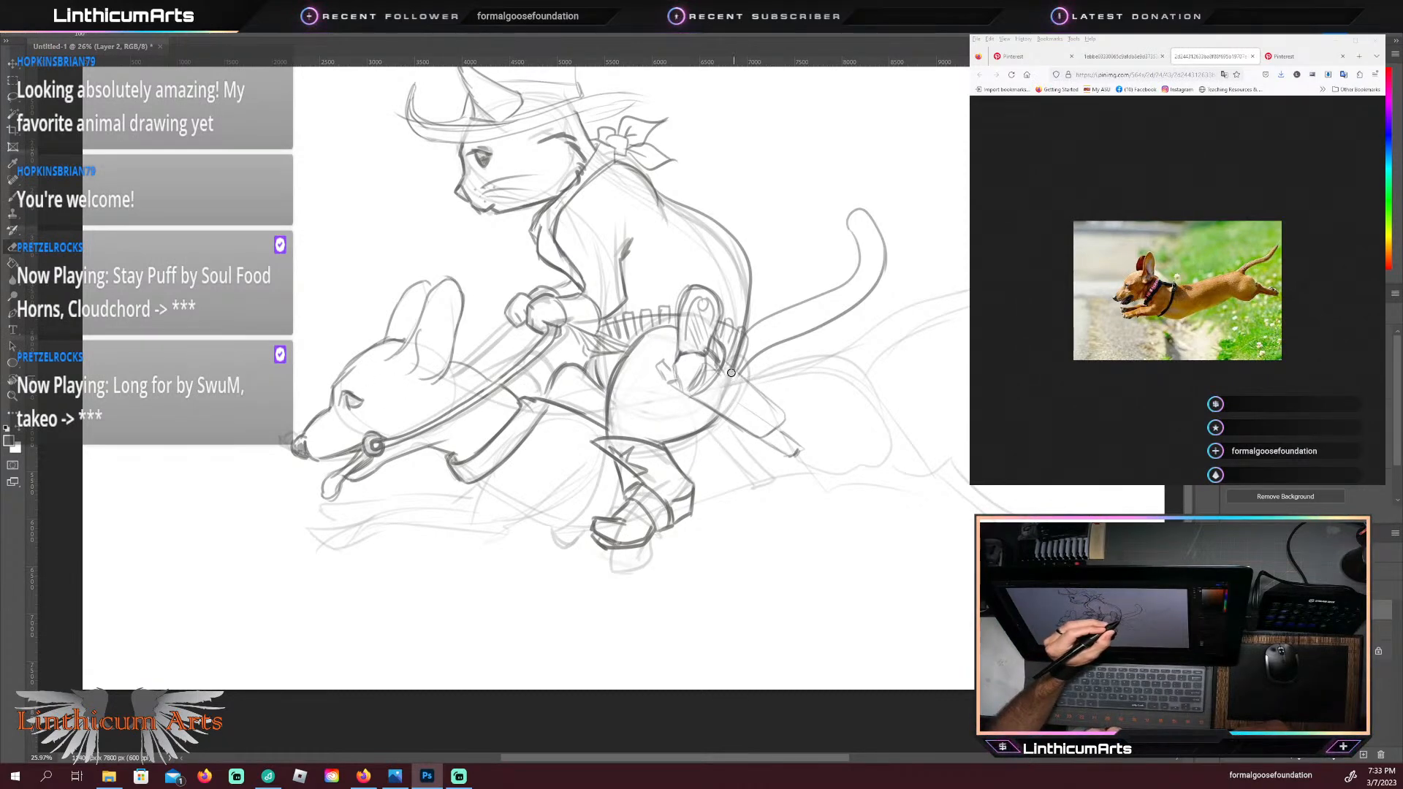
Step: Darken the outline of the holster behind the cat's thigh, from the gun belt to its squared end
mouse_move(762, 438)
mouse_down()
mouse_move(781, 418)
mouse_move(730, 371)
mouse_up()
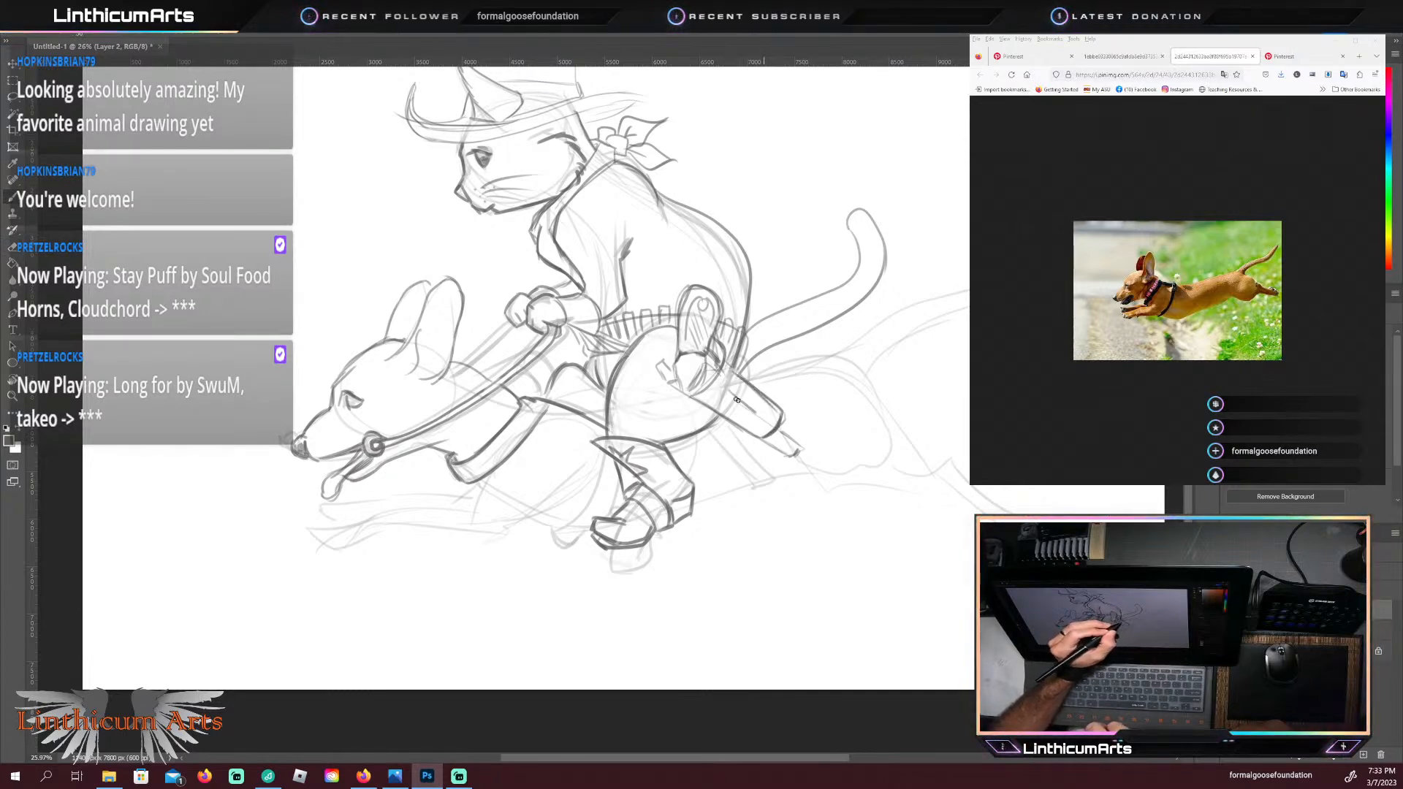
mouse_move(763, 418)
mouse_down()
mouse_move(729, 392)
mouse_move(688, 395)
mouse_move(722, 363)
mouse_up()
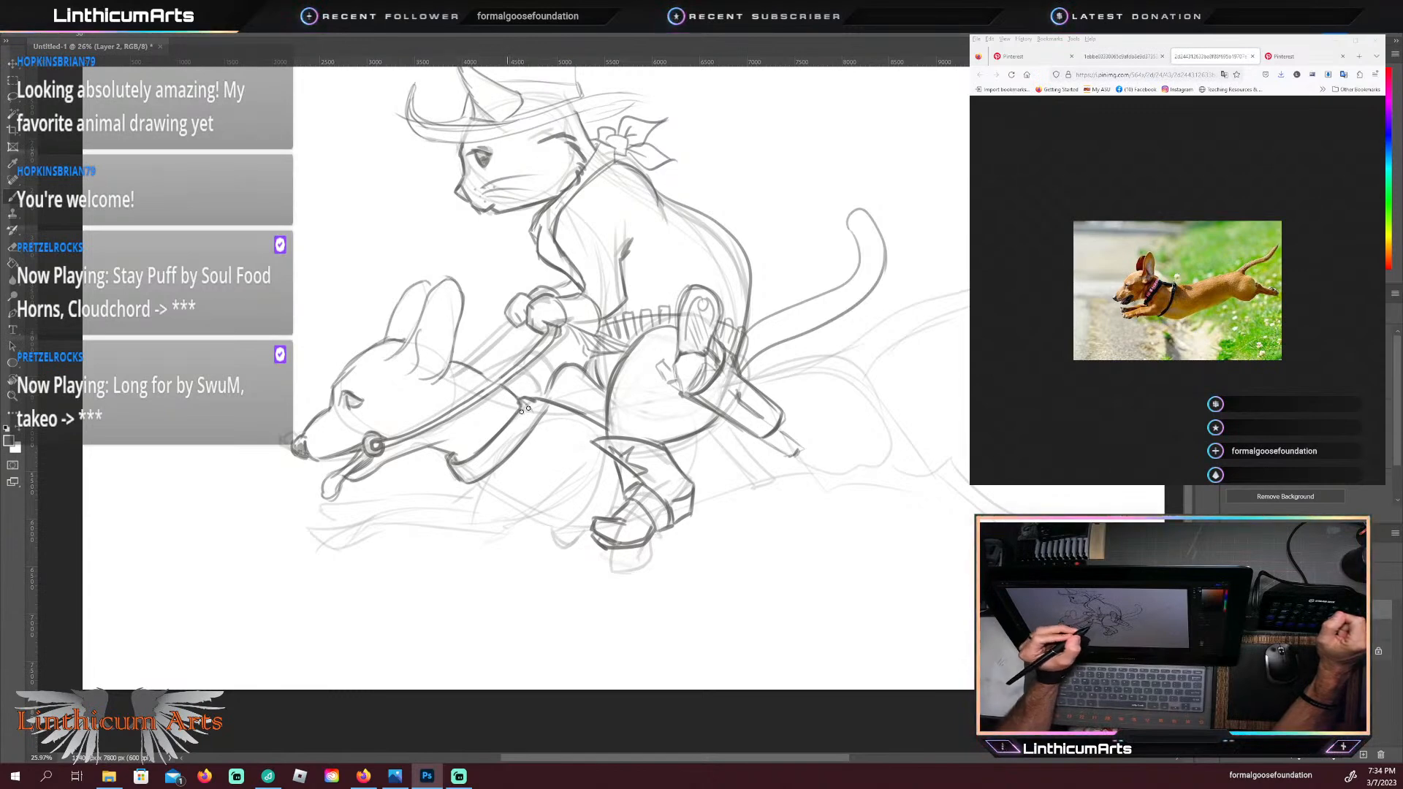
Step: Darken the dachshund's neckline between ear and collar and draw the far rein from the cat's hands to the neck
drag(525, 403, 480, 373)
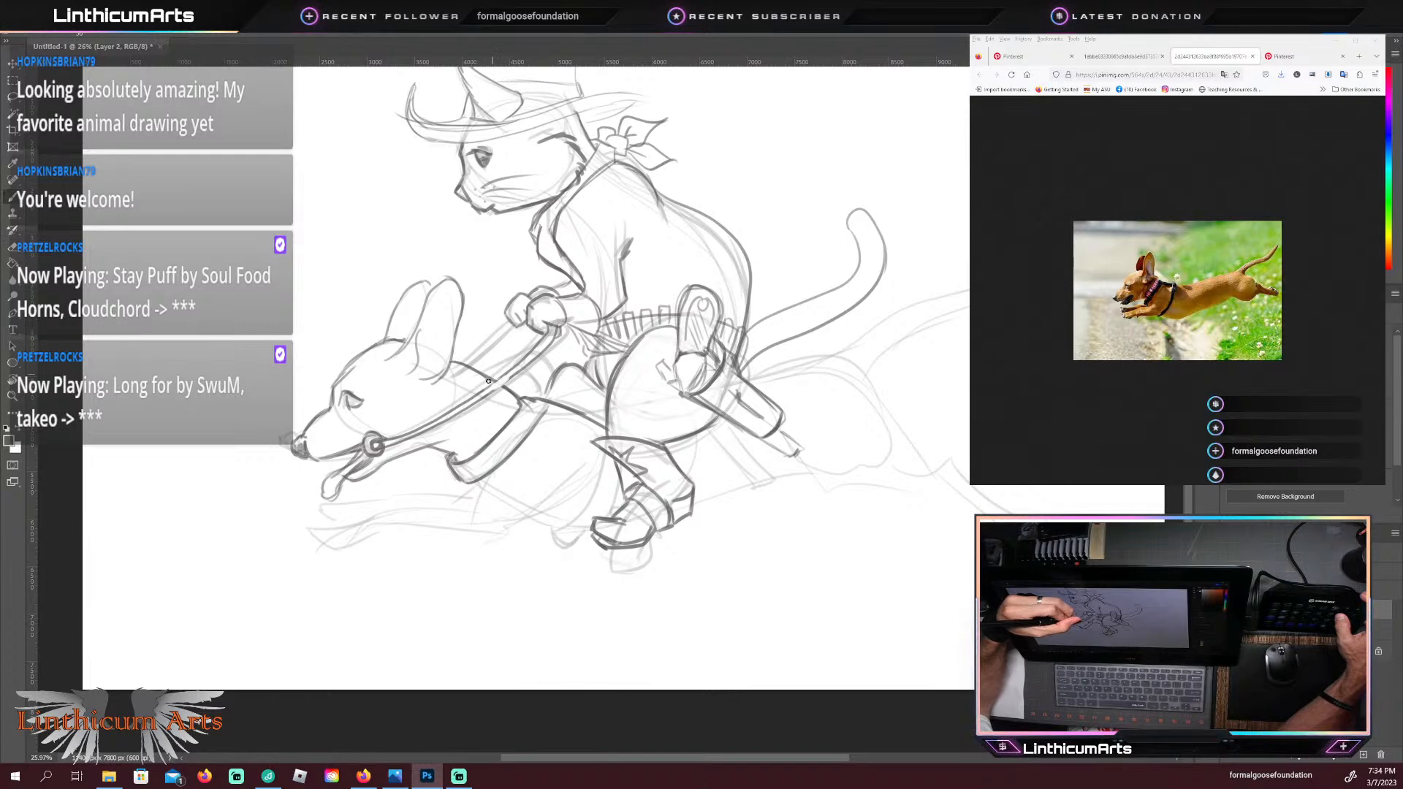
drag(523, 359, 474, 403)
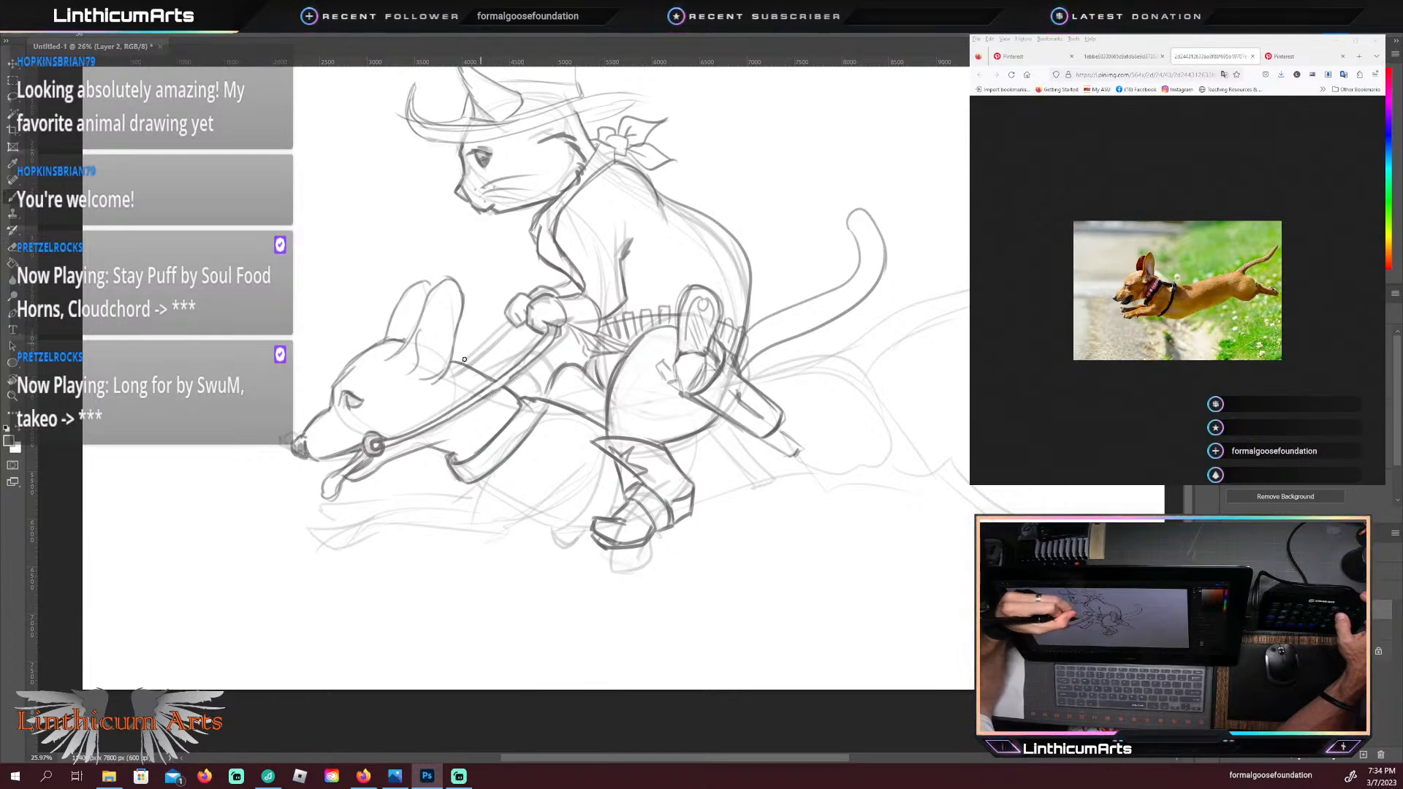
drag(504, 327, 463, 361)
drag(522, 321, 467, 366)
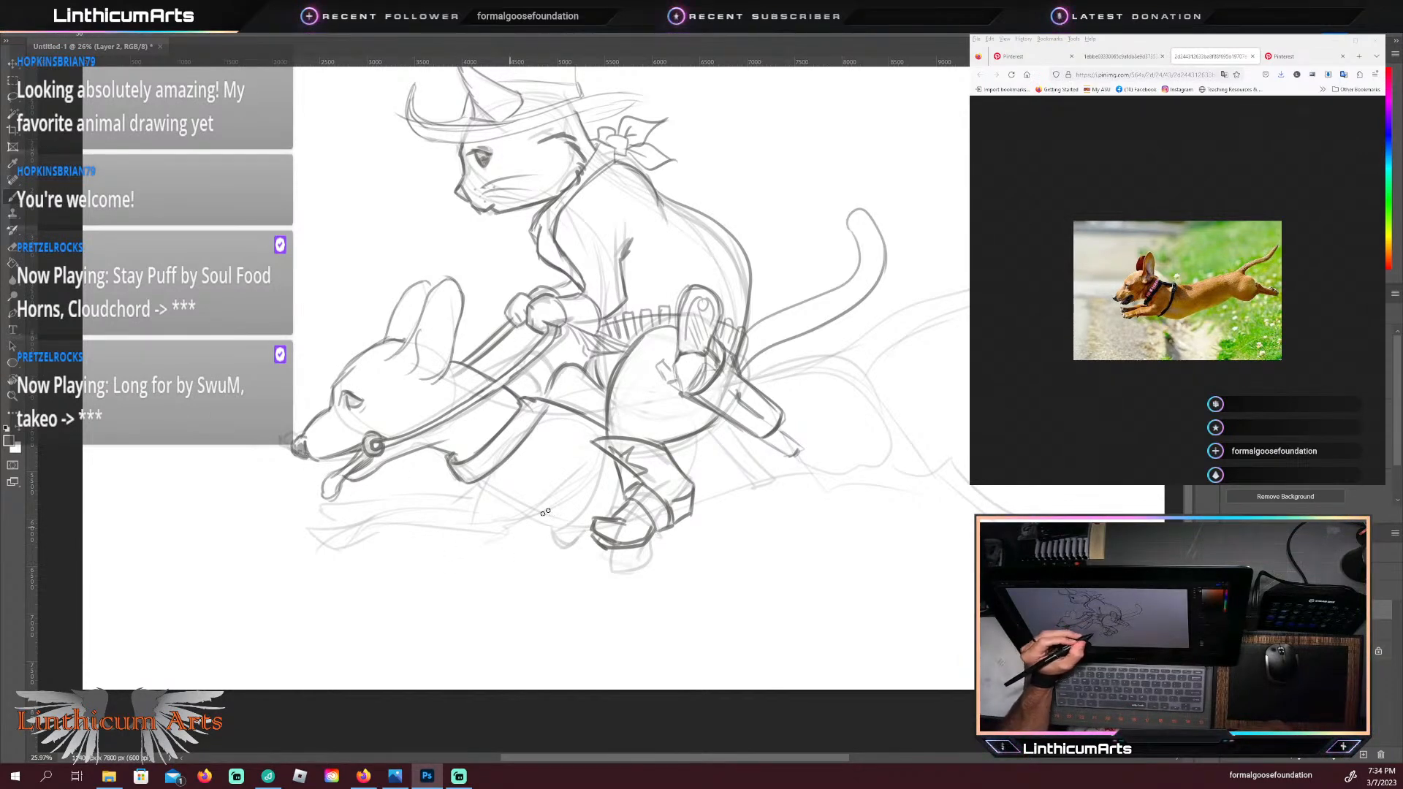
Step: Darken the dachshund's lower foreleg along its underside, from the chest behind the elbow forward to the outstretched paw
drag(502, 540, 575, 503)
drag(507, 538, 578, 501)
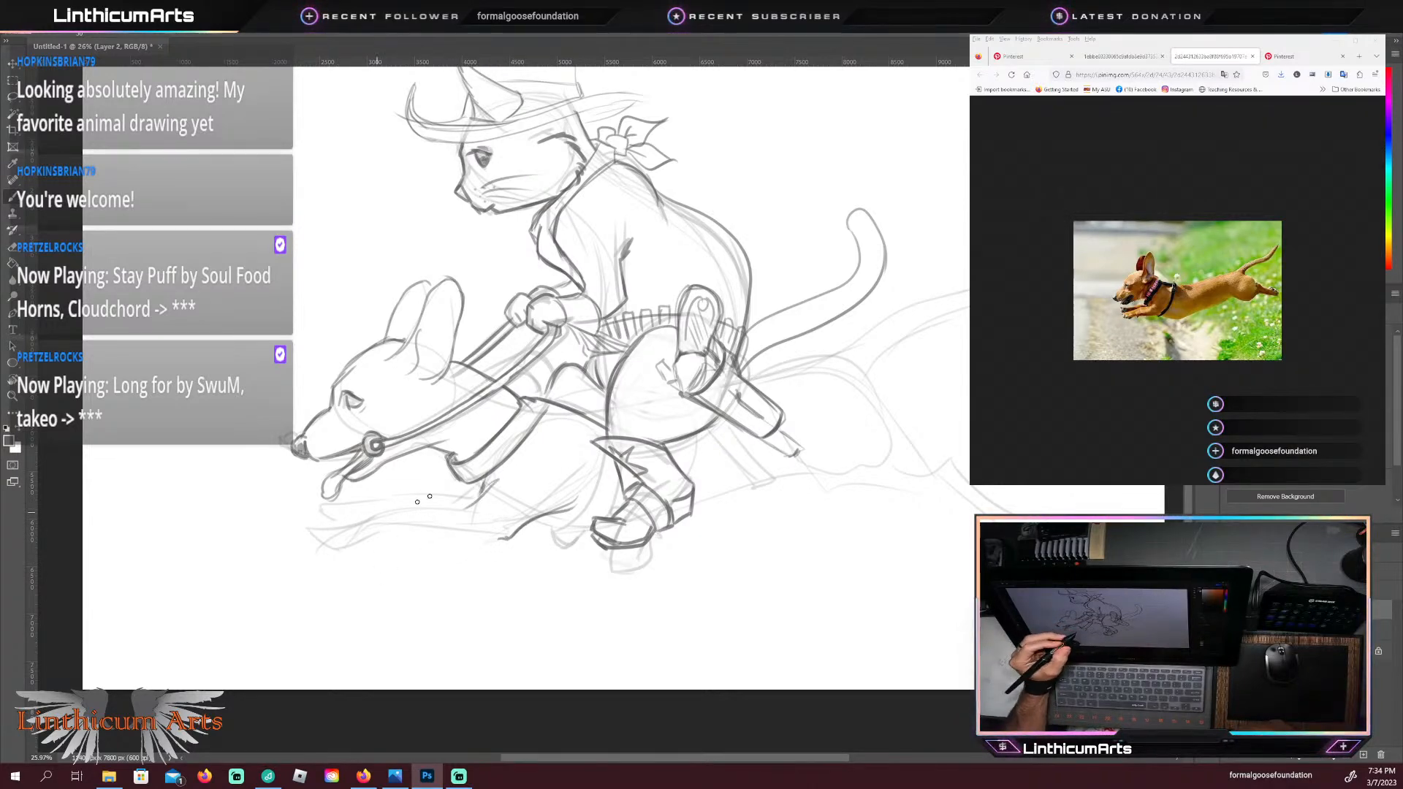
drag(468, 542, 430, 537)
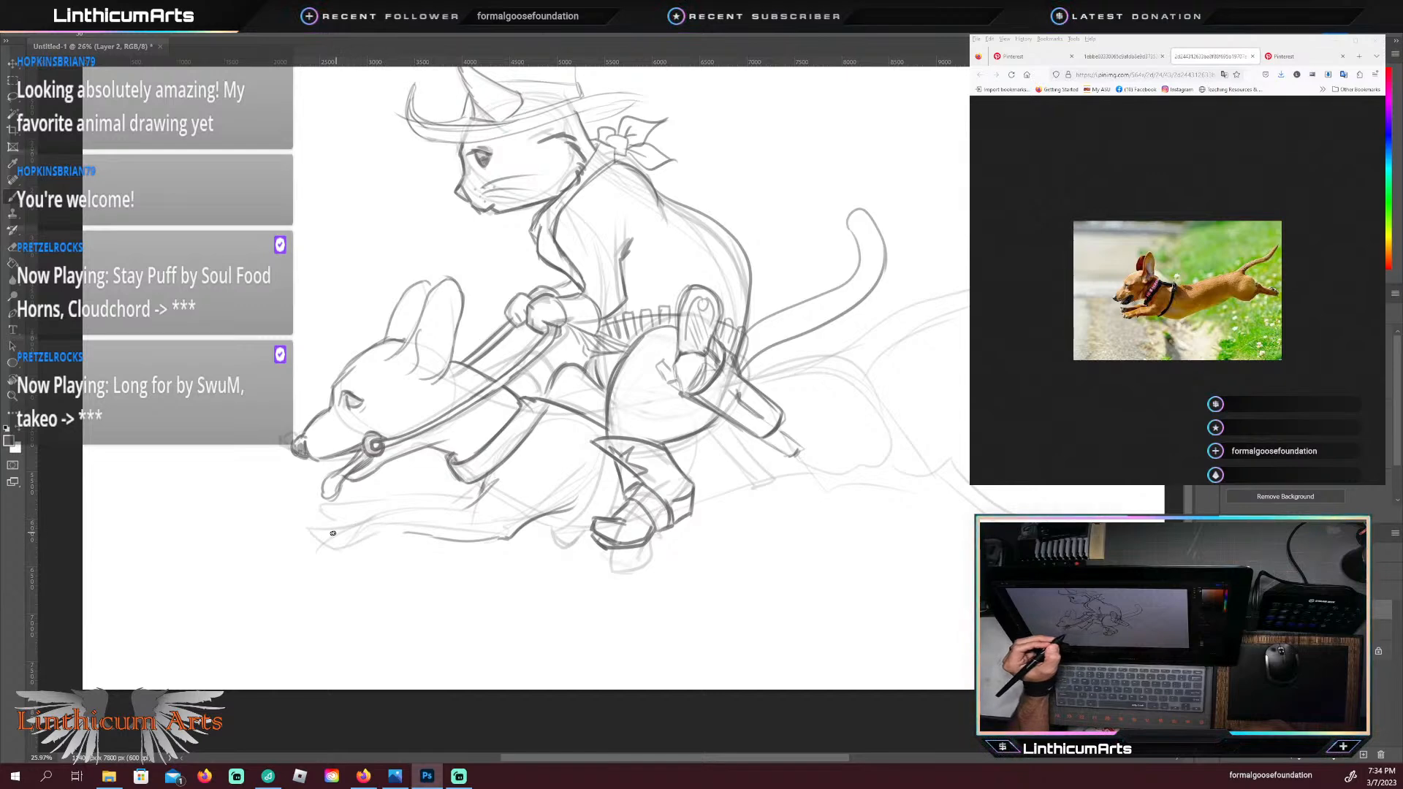
drag(384, 553, 363, 549)
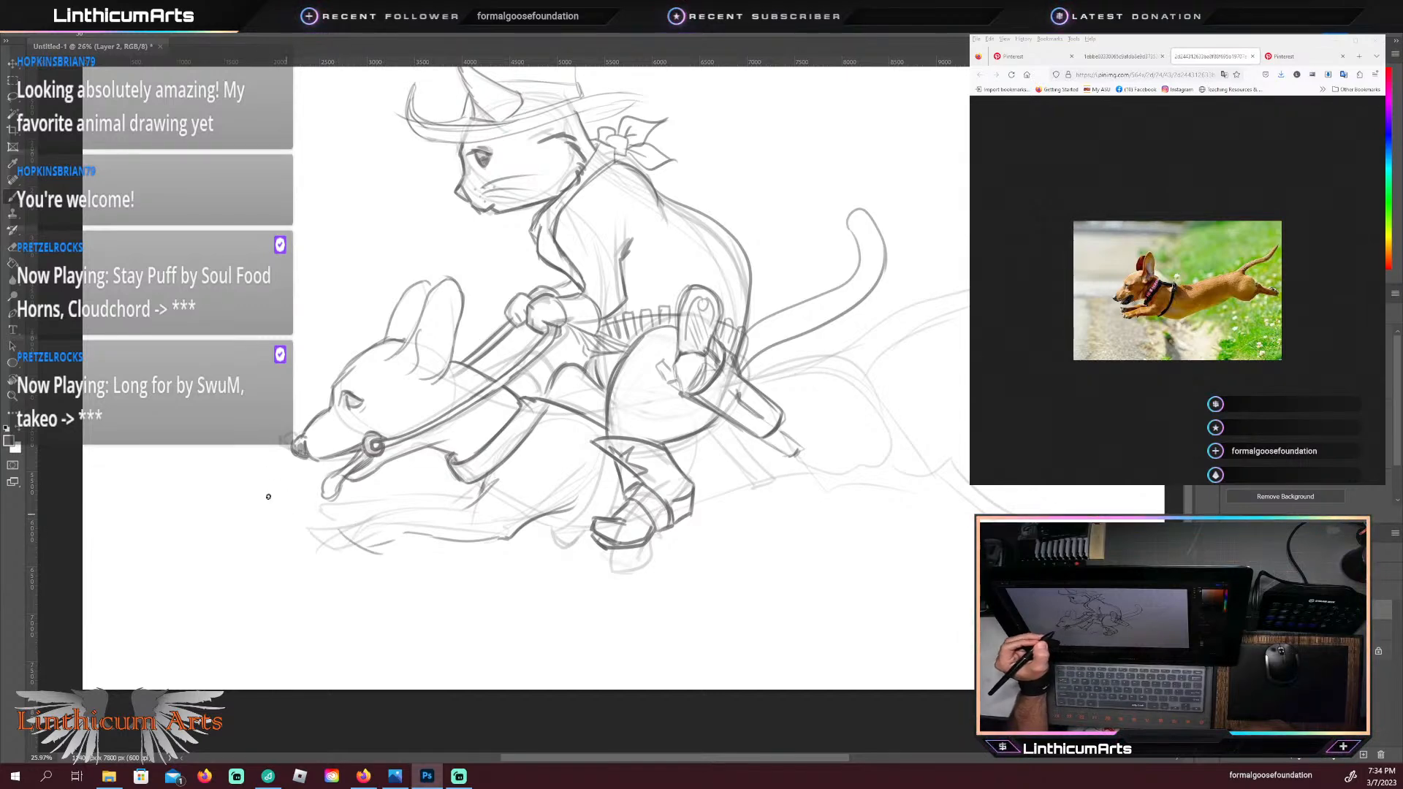
drag(354, 543, 400, 534)
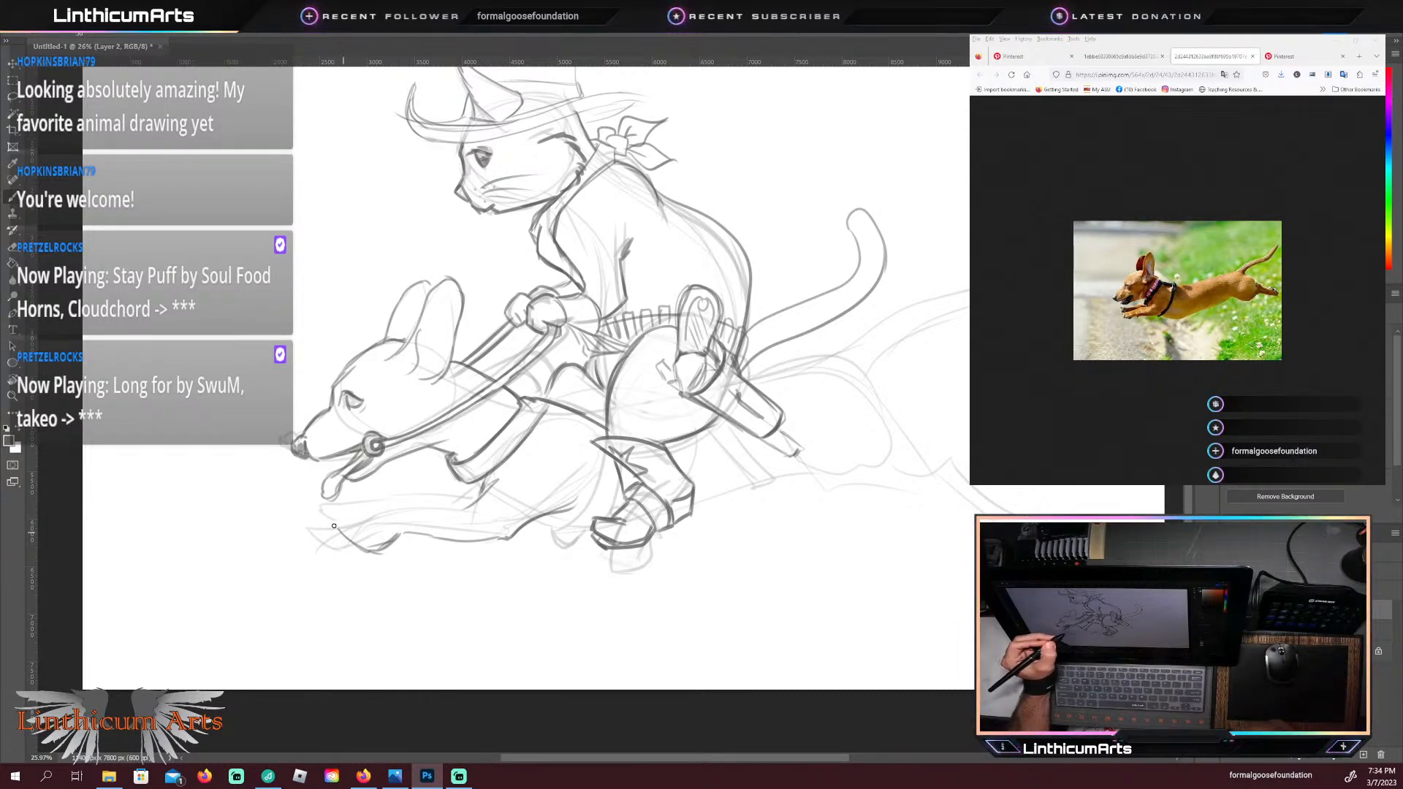
Step: Darken the dachshund's upper outstretched foreleg and paw, redrawing its top edge back to the chest
mouse_move(334, 525)
mouse_down()
mouse_move(422, 509)
mouse_move(437, 539)
mouse_move(329, 482)
mouse_move(385, 508)
mouse_move(475, 507)
mouse_move(340, 475)
mouse_move(445, 509)
mouse_move(391, 512)
mouse_move(287, 473)
mouse_move(414, 502)
mouse_up()
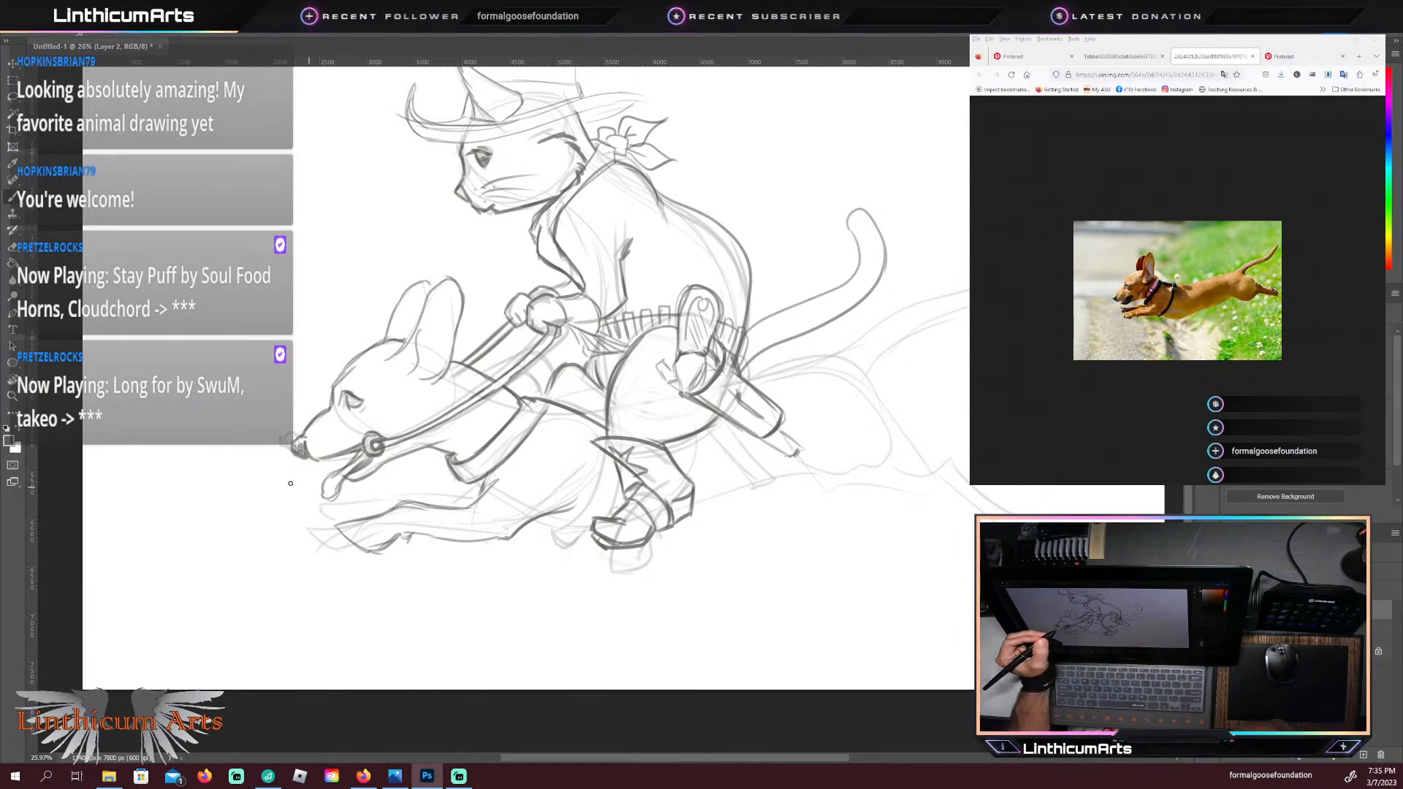
mouse_move(349, 516)
mouse_down()
mouse_move(341, 504)
mouse_move(372, 503)
mouse_up()
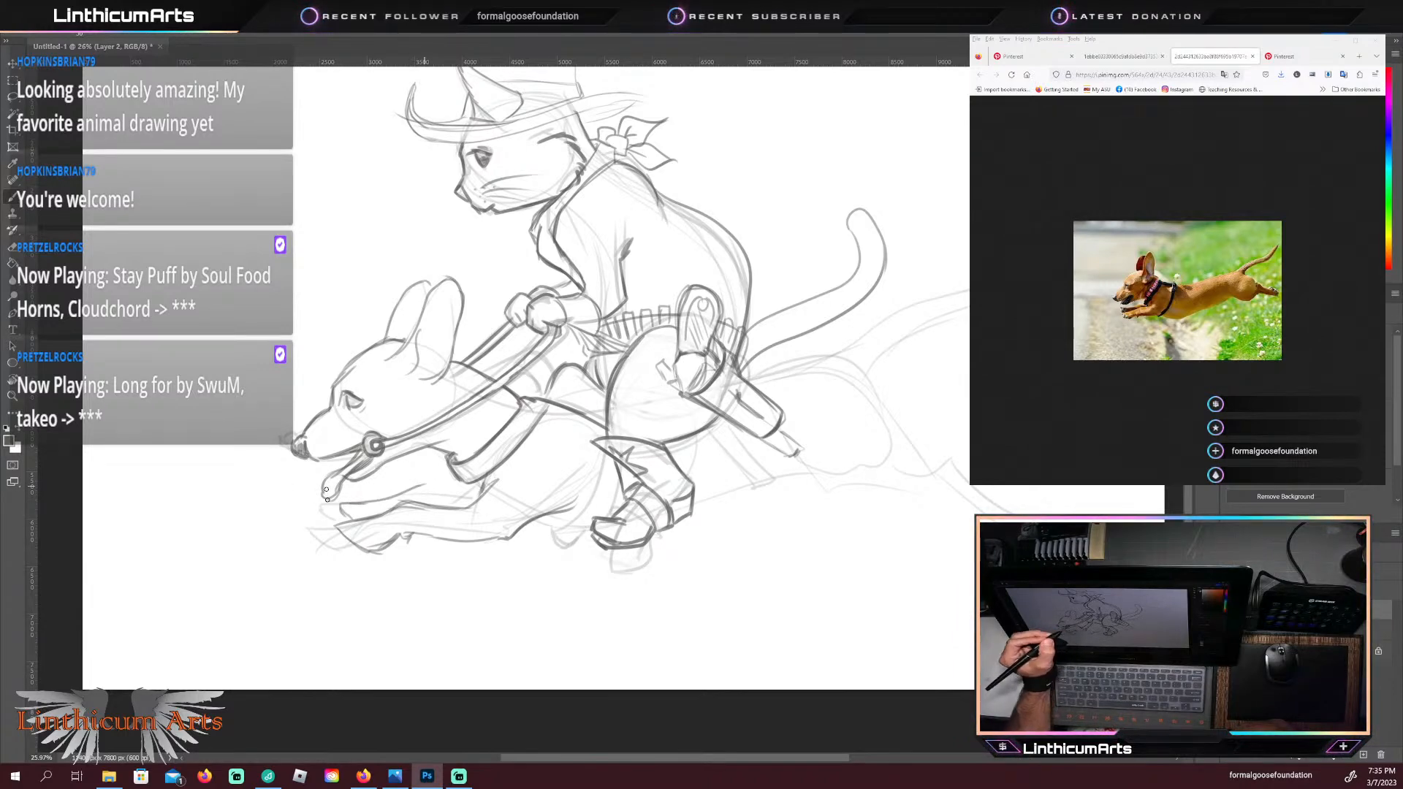
drag(400, 497, 482, 489)
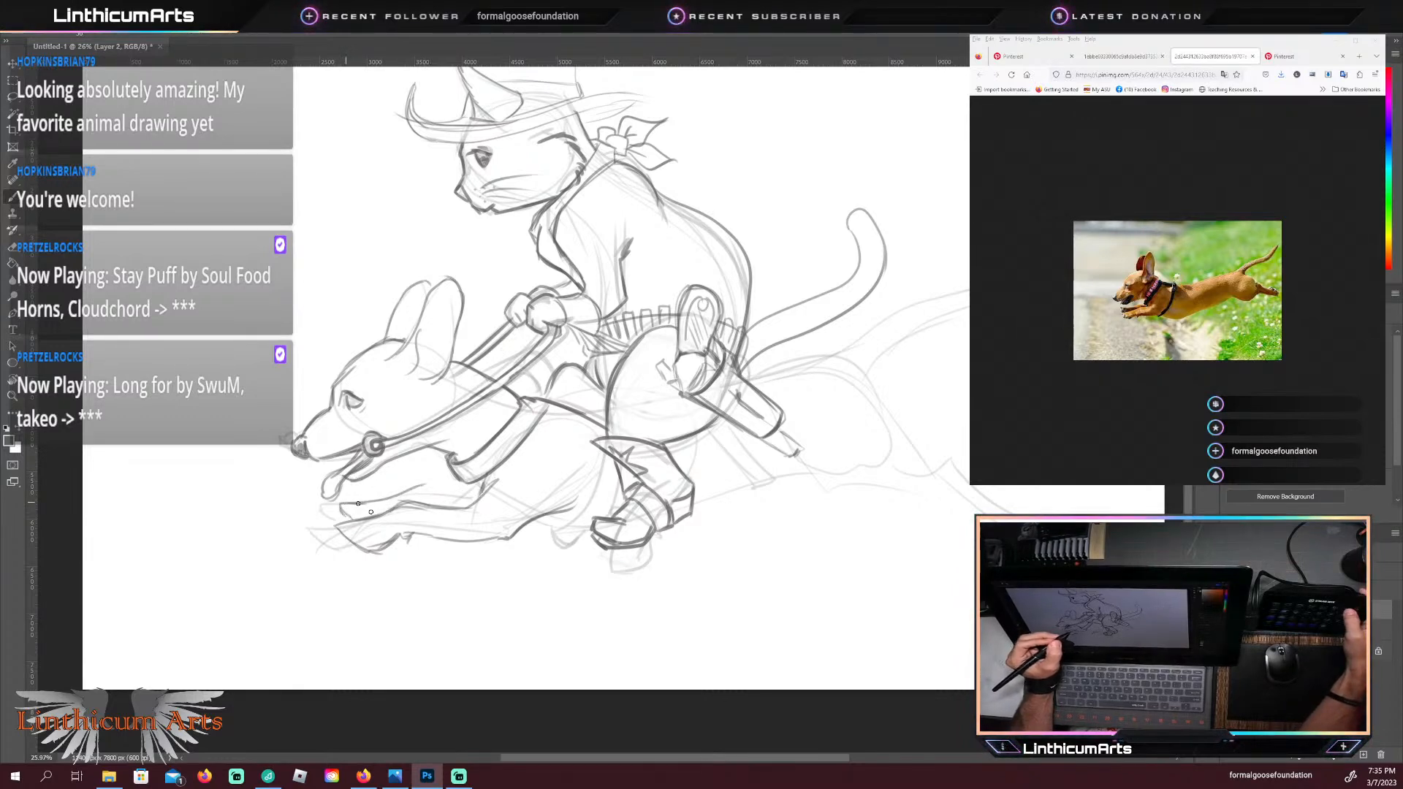
key(ctrl+z)
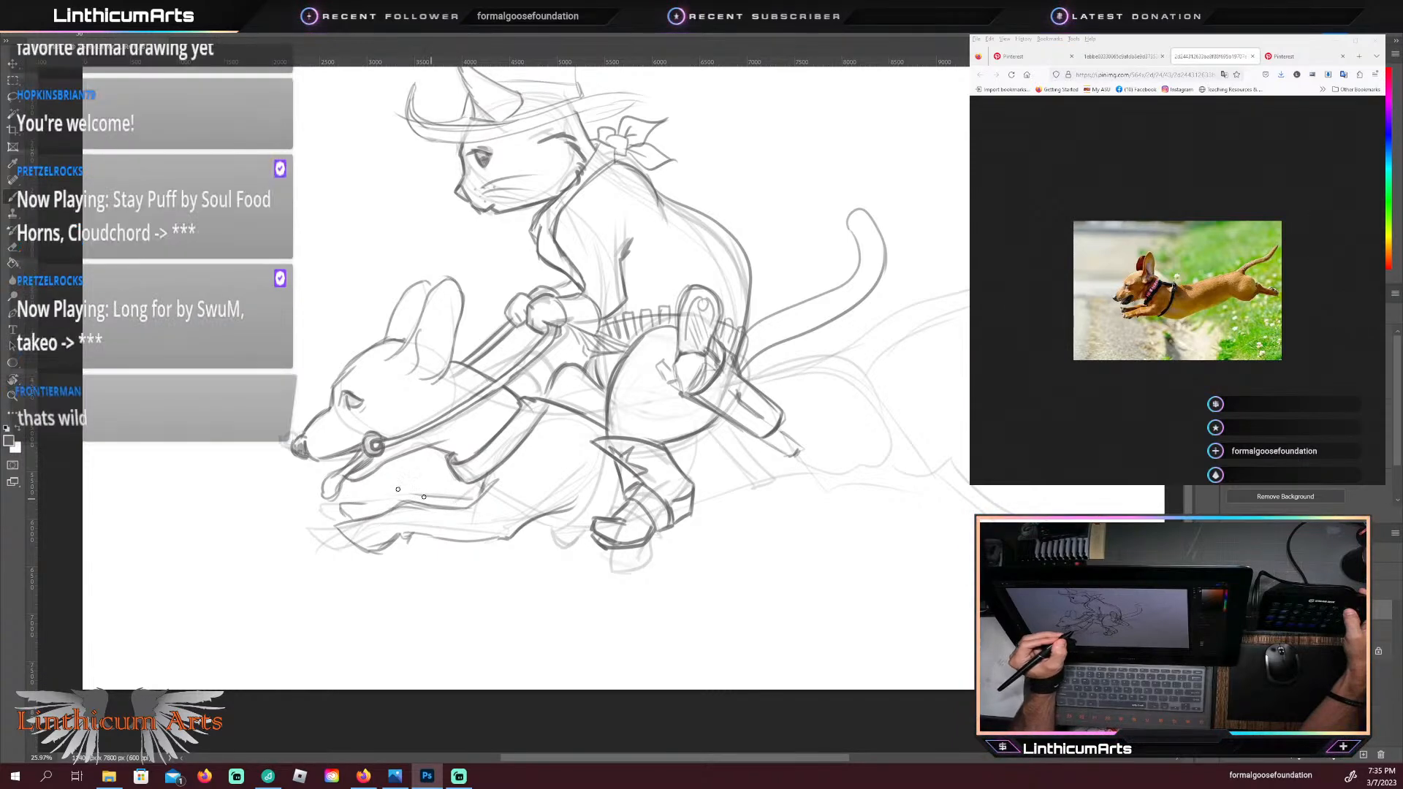
drag(361, 504, 472, 500)
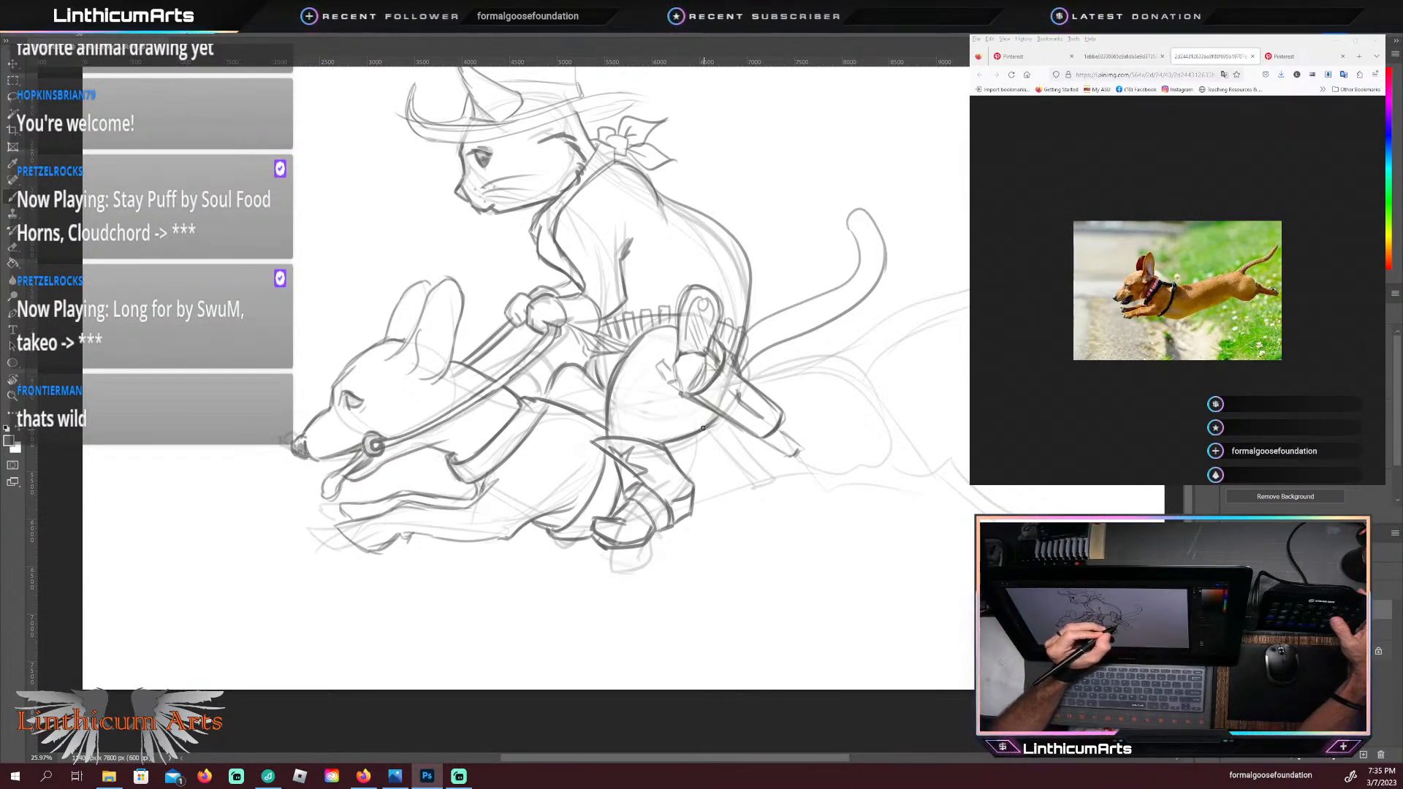
Step: Darken the saddle strap behind the cat's boot and the dachshund's underline from the boot along the belly and hind thigh
drag(708, 431, 755, 480)
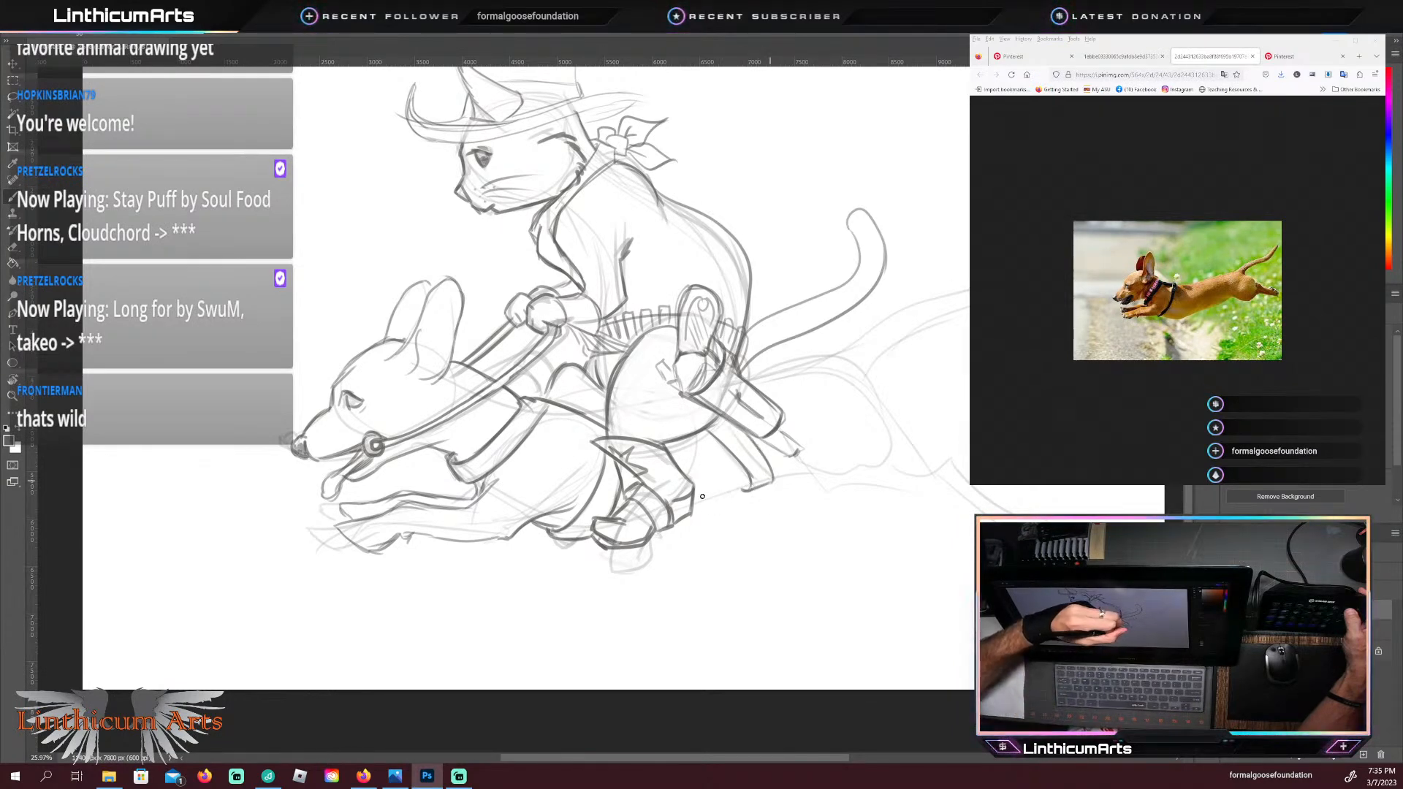
drag(751, 479, 708, 501)
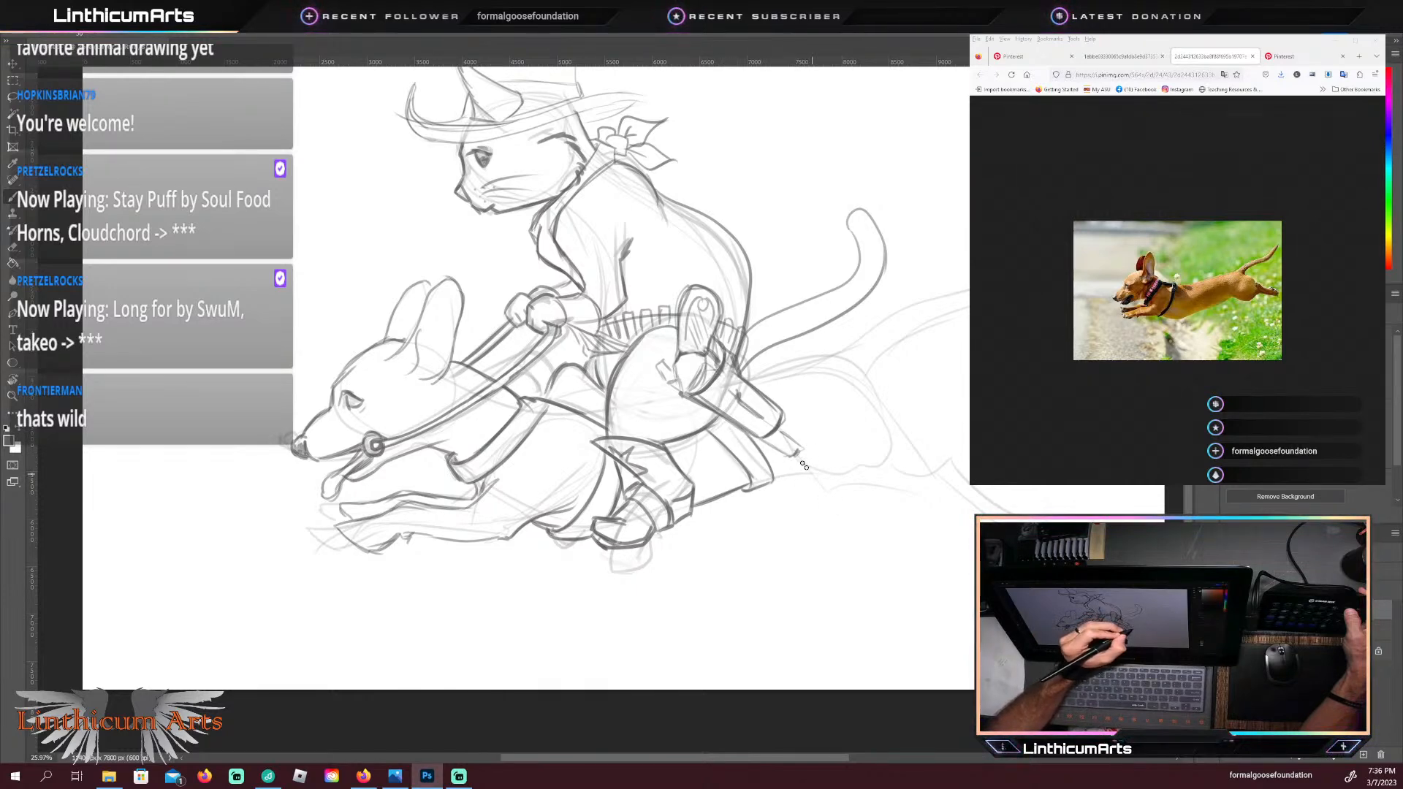
mouse_move(804, 466)
mouse_down()
mouse_move(833, 486)
mouse_move(919, 497)
mouse_up()
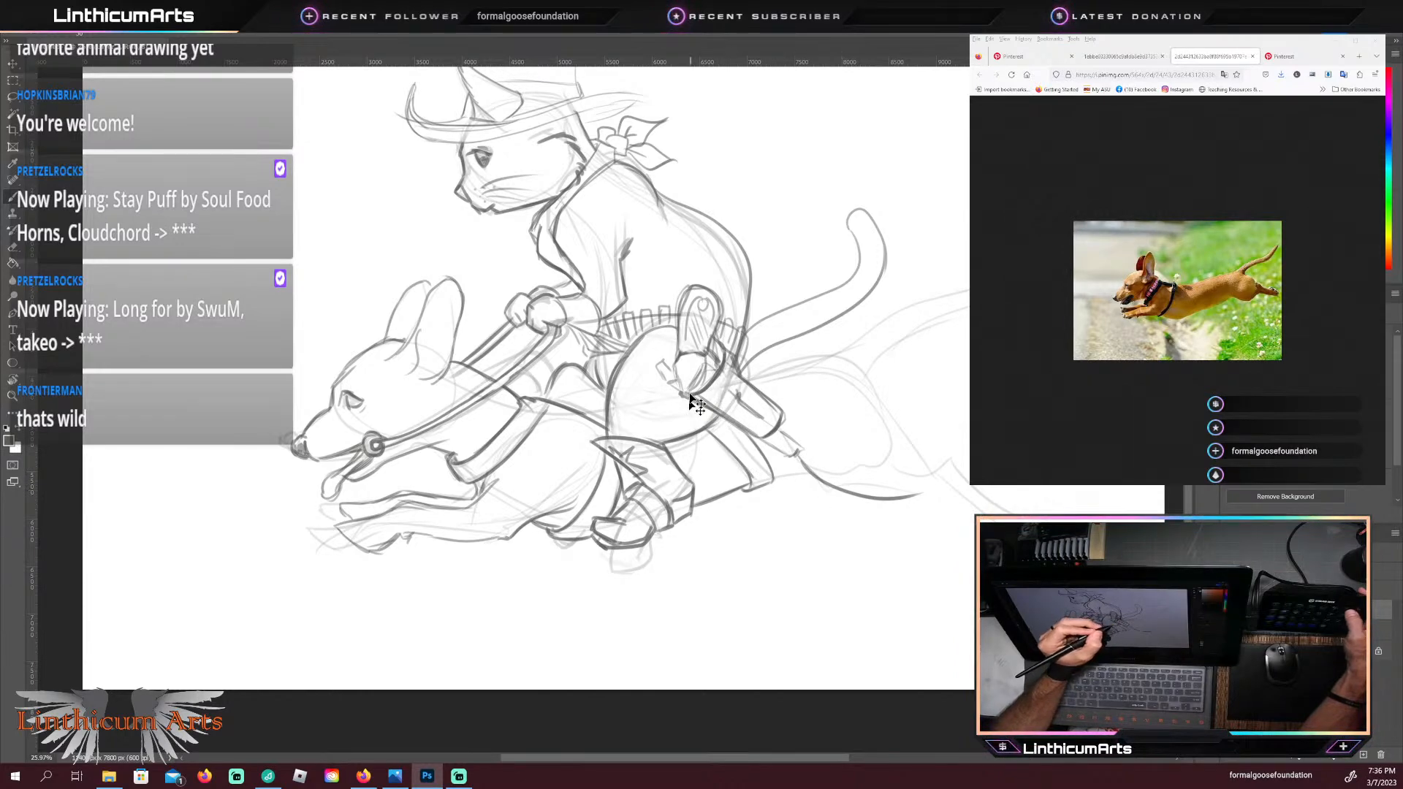
key(ctrl+z)
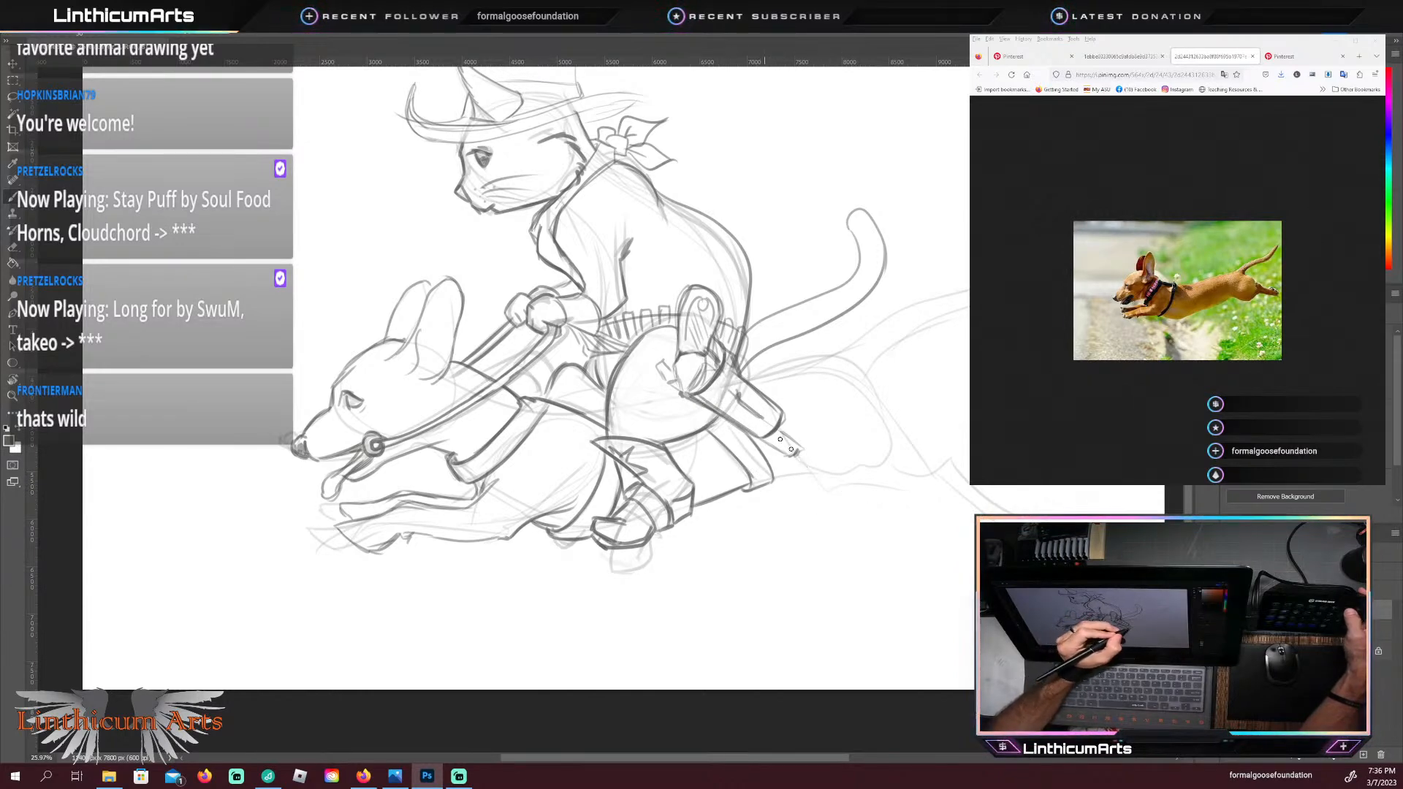
mouse_move(800, 458)
mouse_down()
mouse_move(859, 504)
mouse_move(931, 488)
mouse_up()
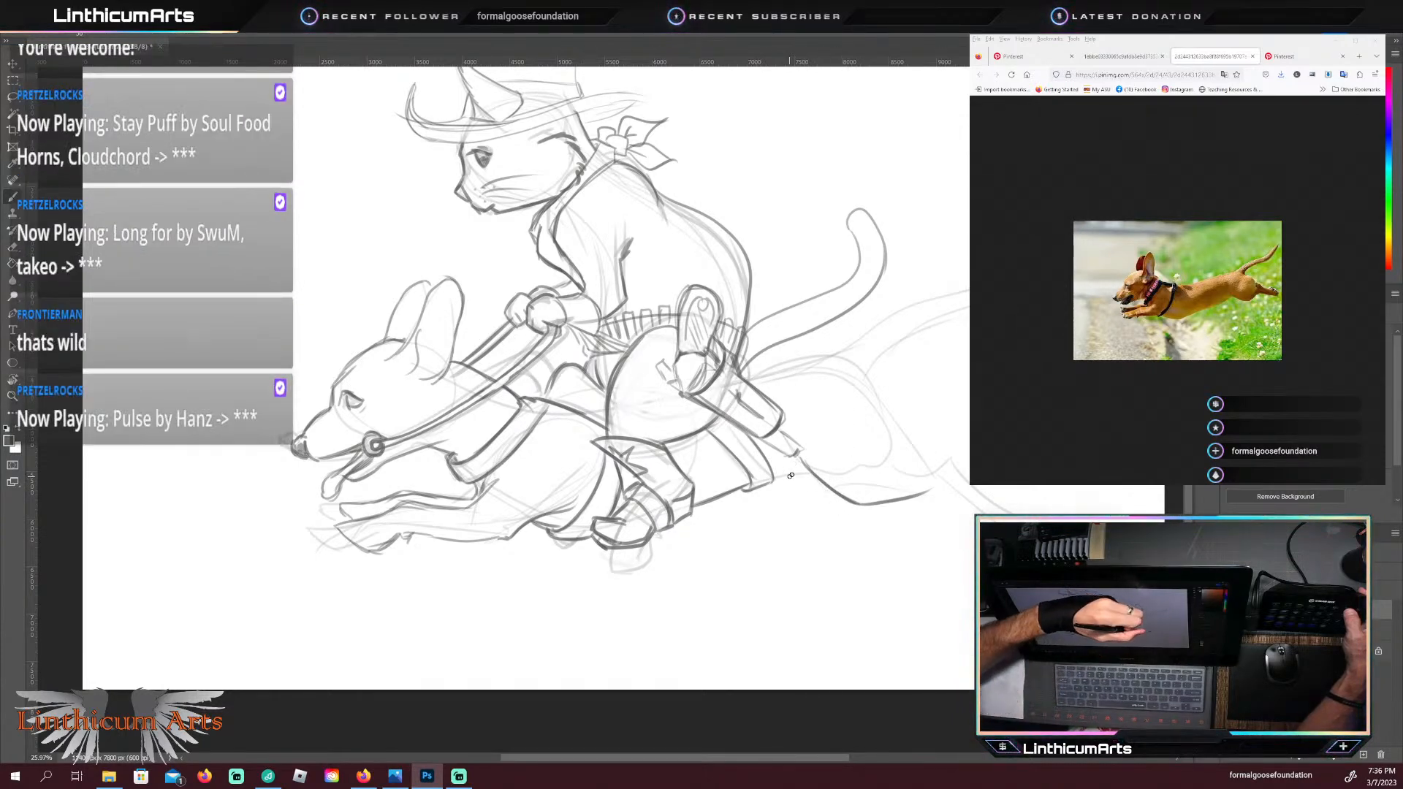
drag(777, 476, 807, 465)
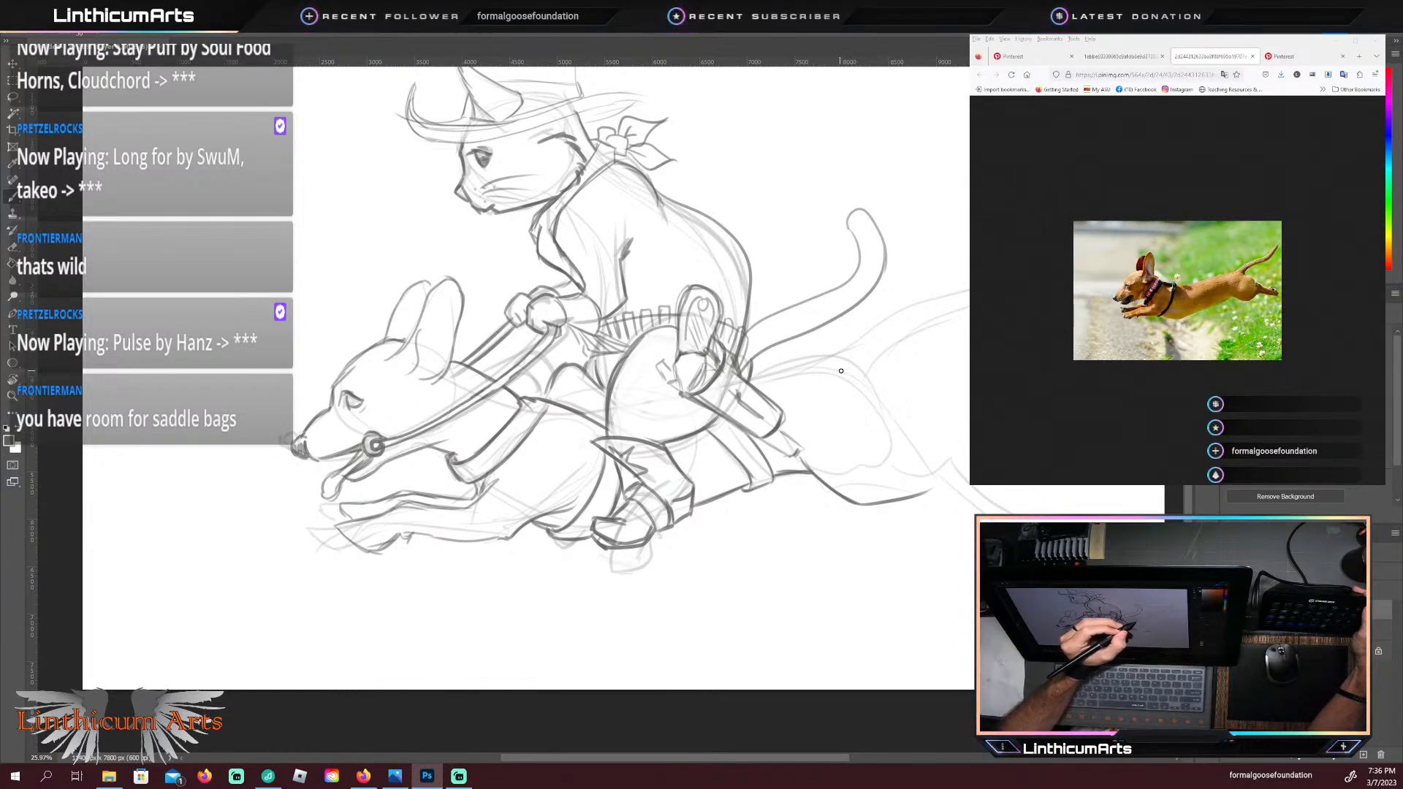
Step: Darken the dachshund's rump down to the hock, plus its back line and both edges of the tail
drag(877, 376, 939, 445)
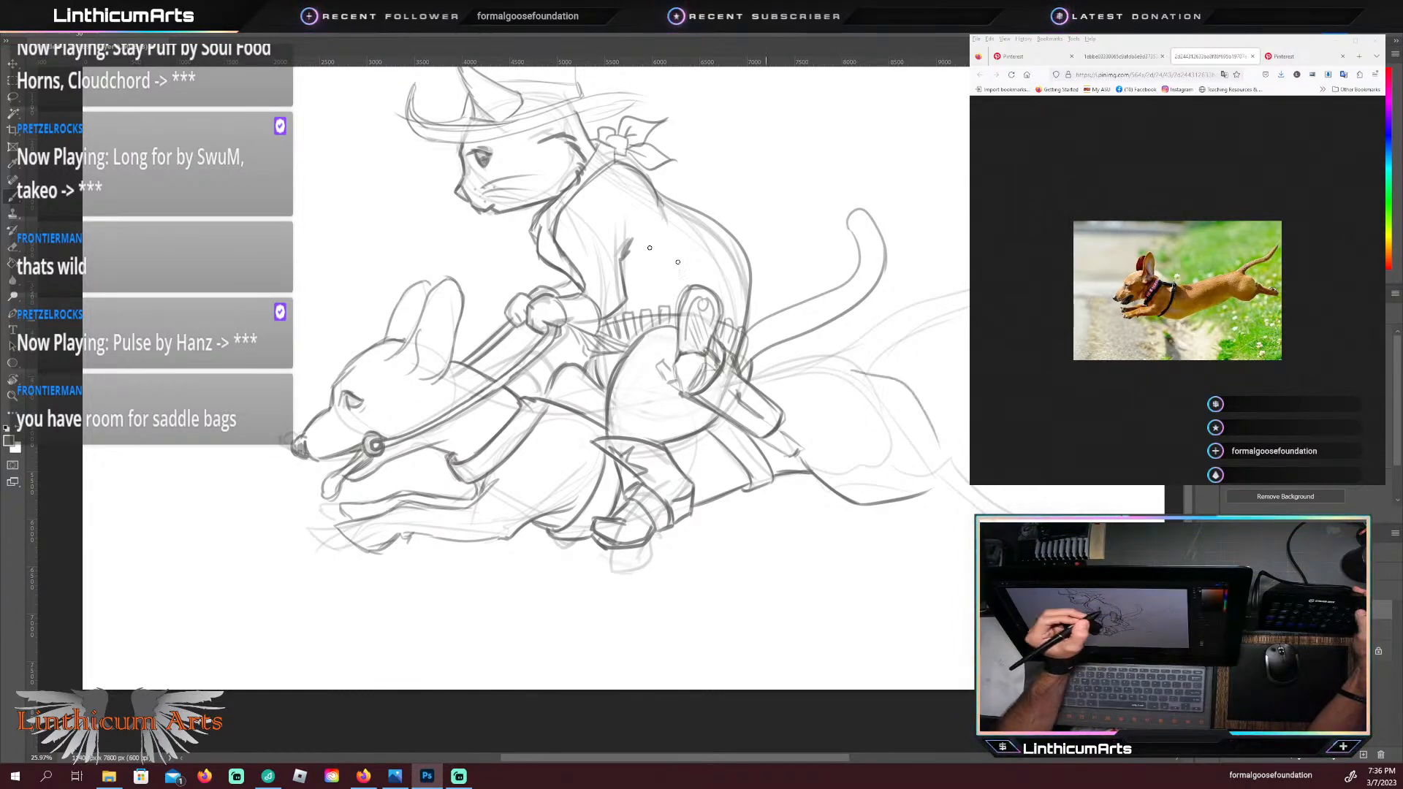
key(ctrl+z)
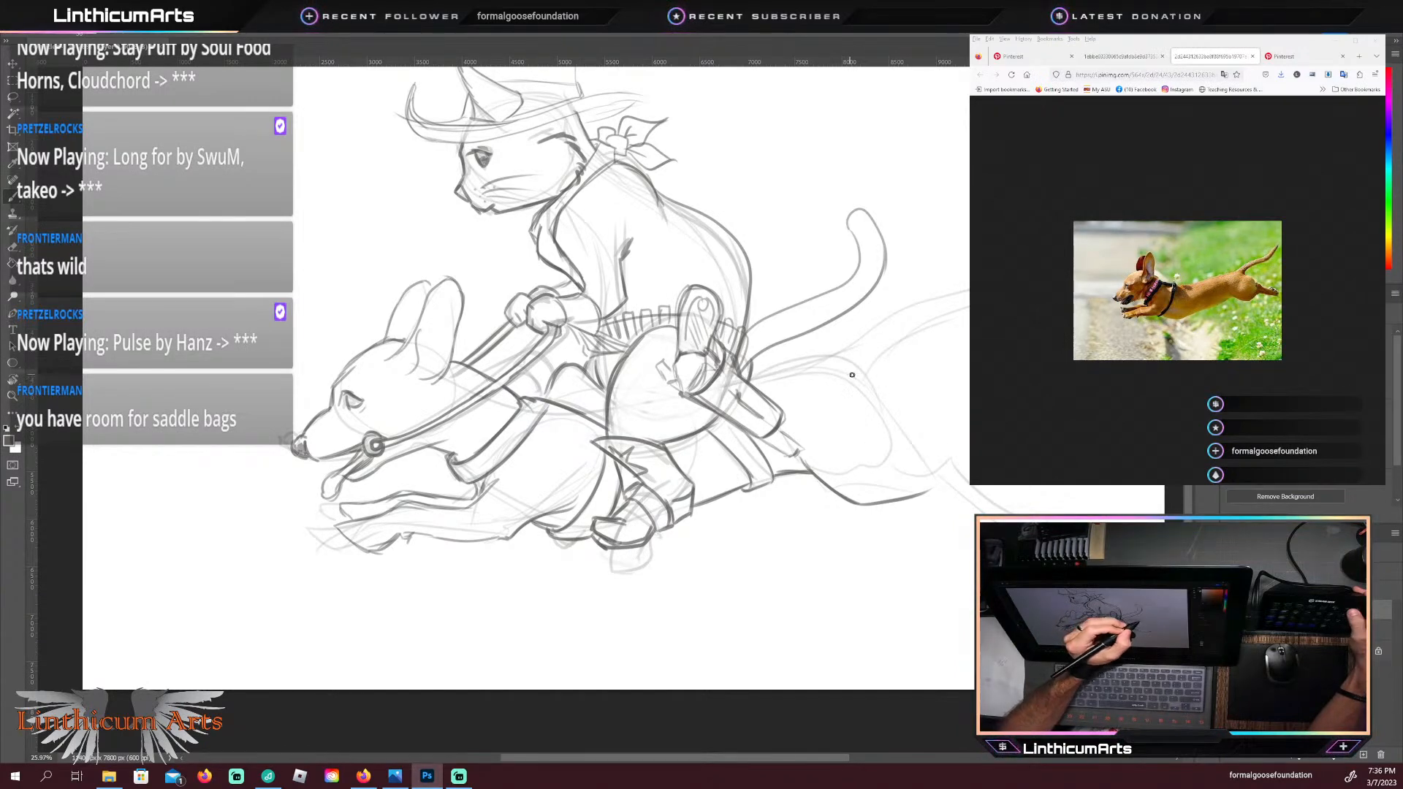
mouse_move(852, 375)
mouse_down()
mouse_move(928, 449)
mouse_move(922, 469)
mouse_up()
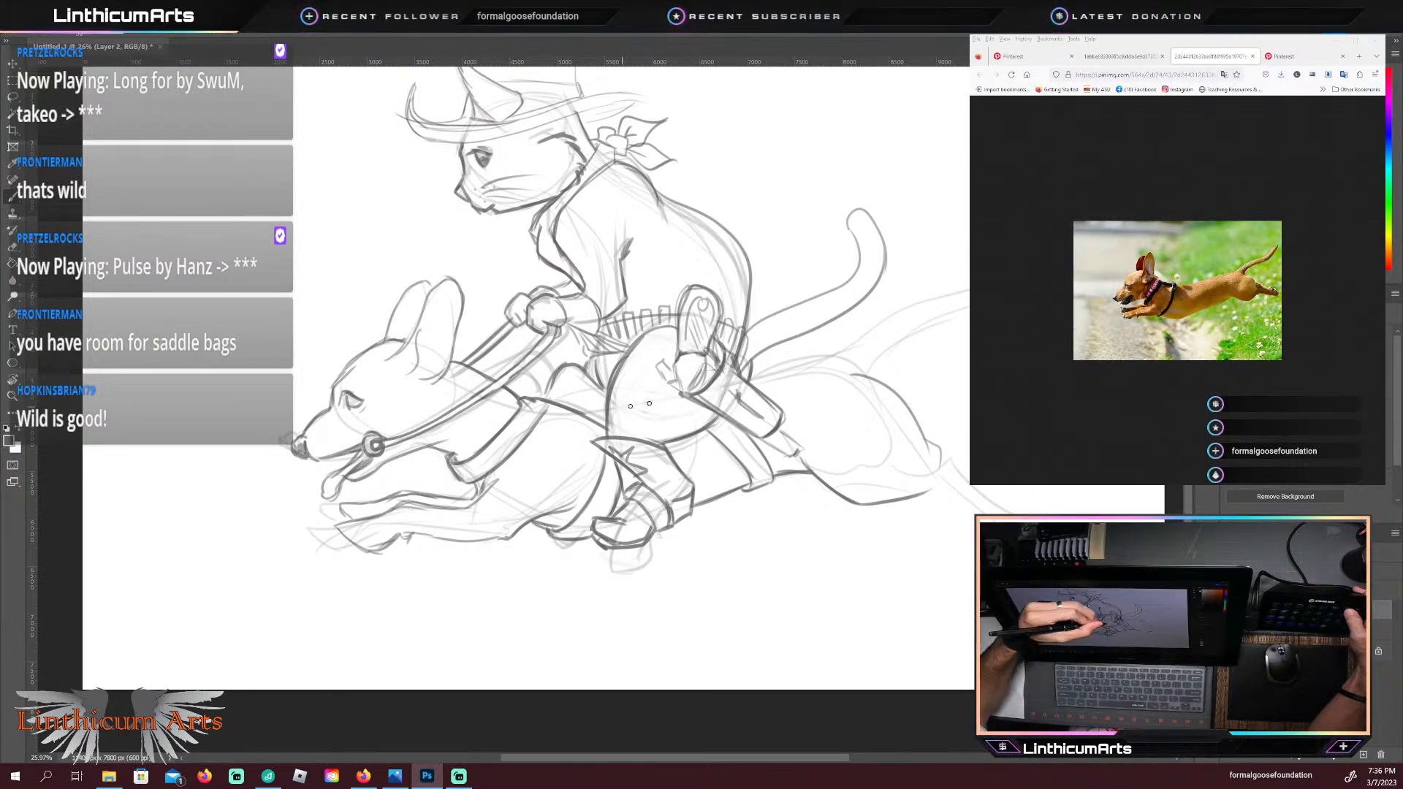
mouse_move(752, 373)
mouse_down()
mouse_move(844, 354)
mouse_move(948, 294)
mouse_up()
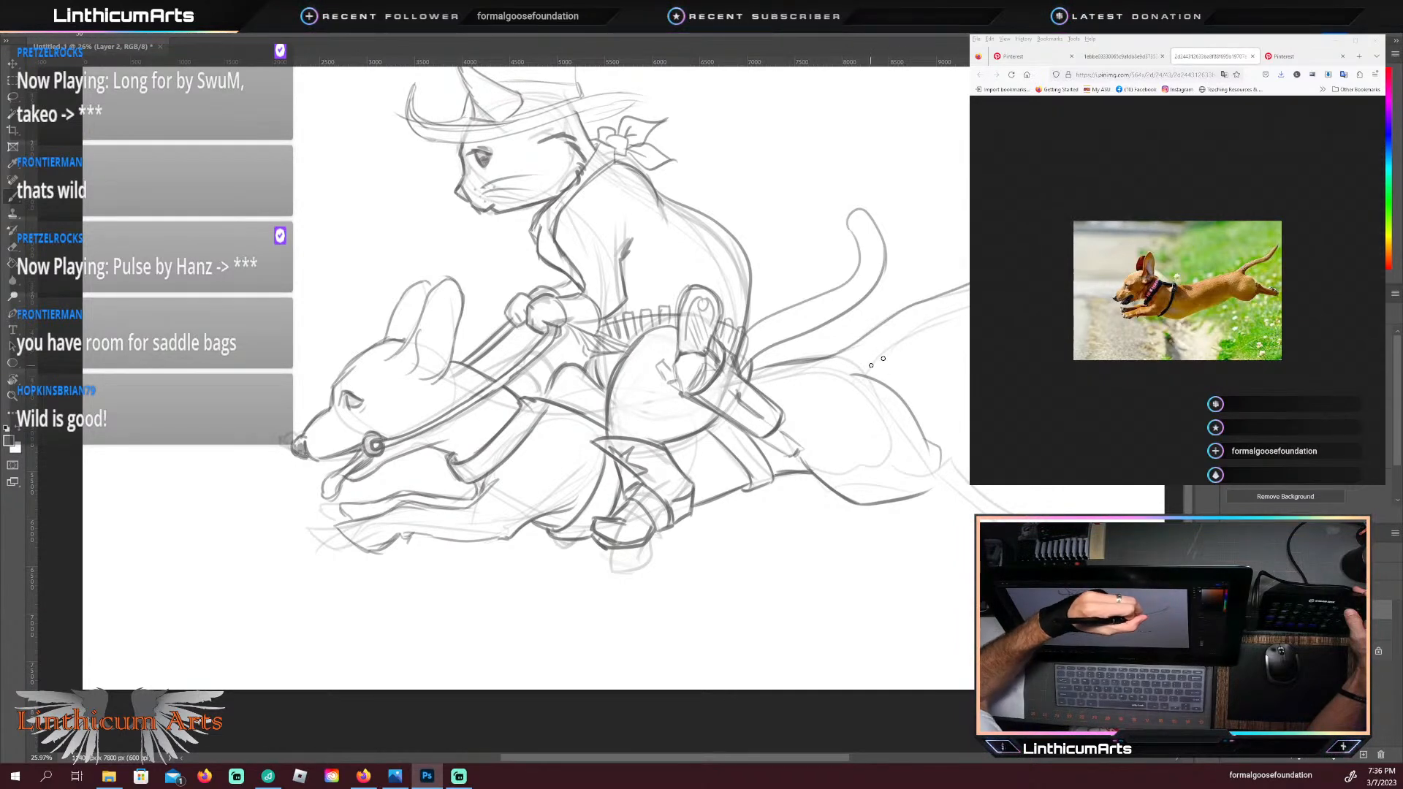
drag(895, 342, 949, 312)
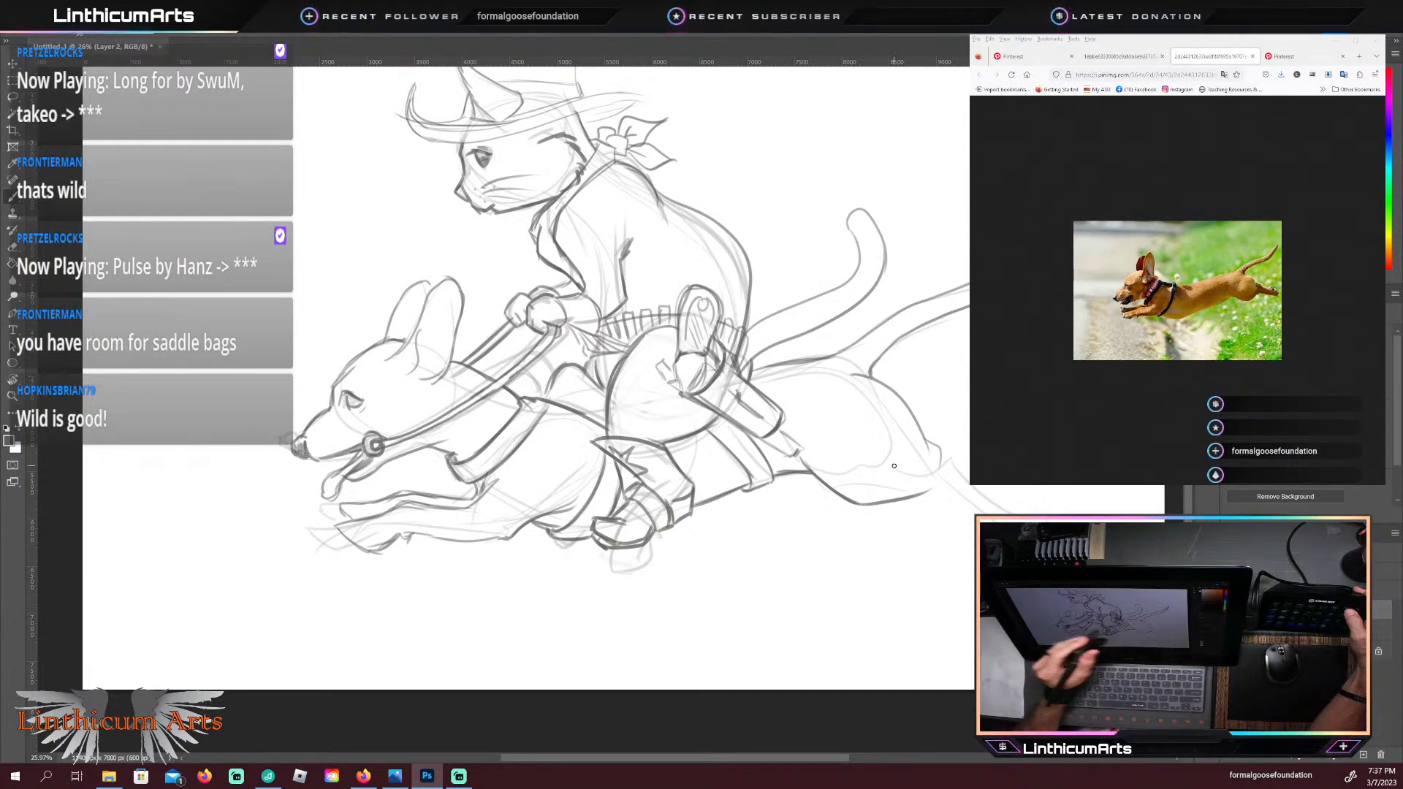
Step: Darken the dachshund's lower hind leg from the hock to the paw and clean up its doubled lower edge
drag(777, 460, 502, 370)
key(r)
drag(720, 517, 630, 504)
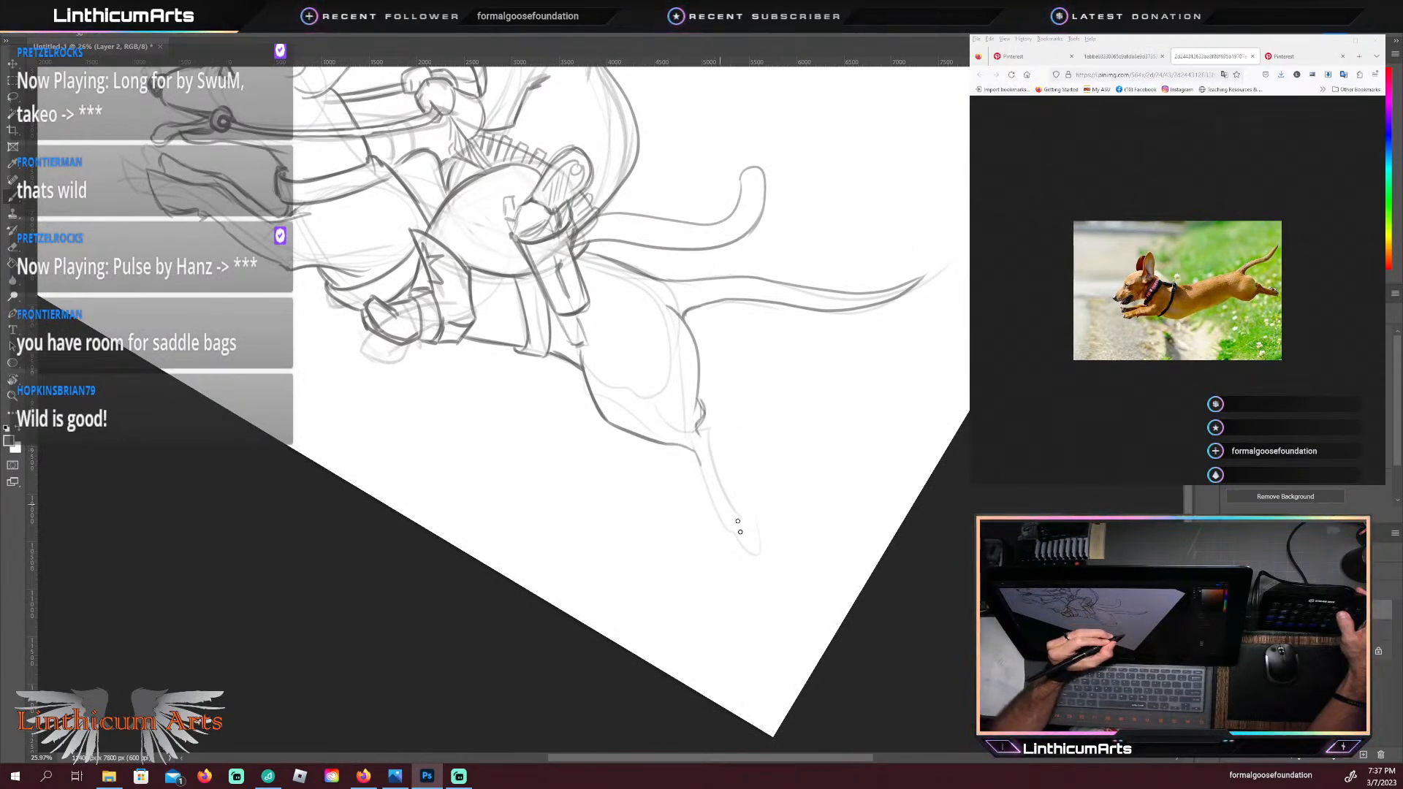
drag(698, 457, 738, 534)
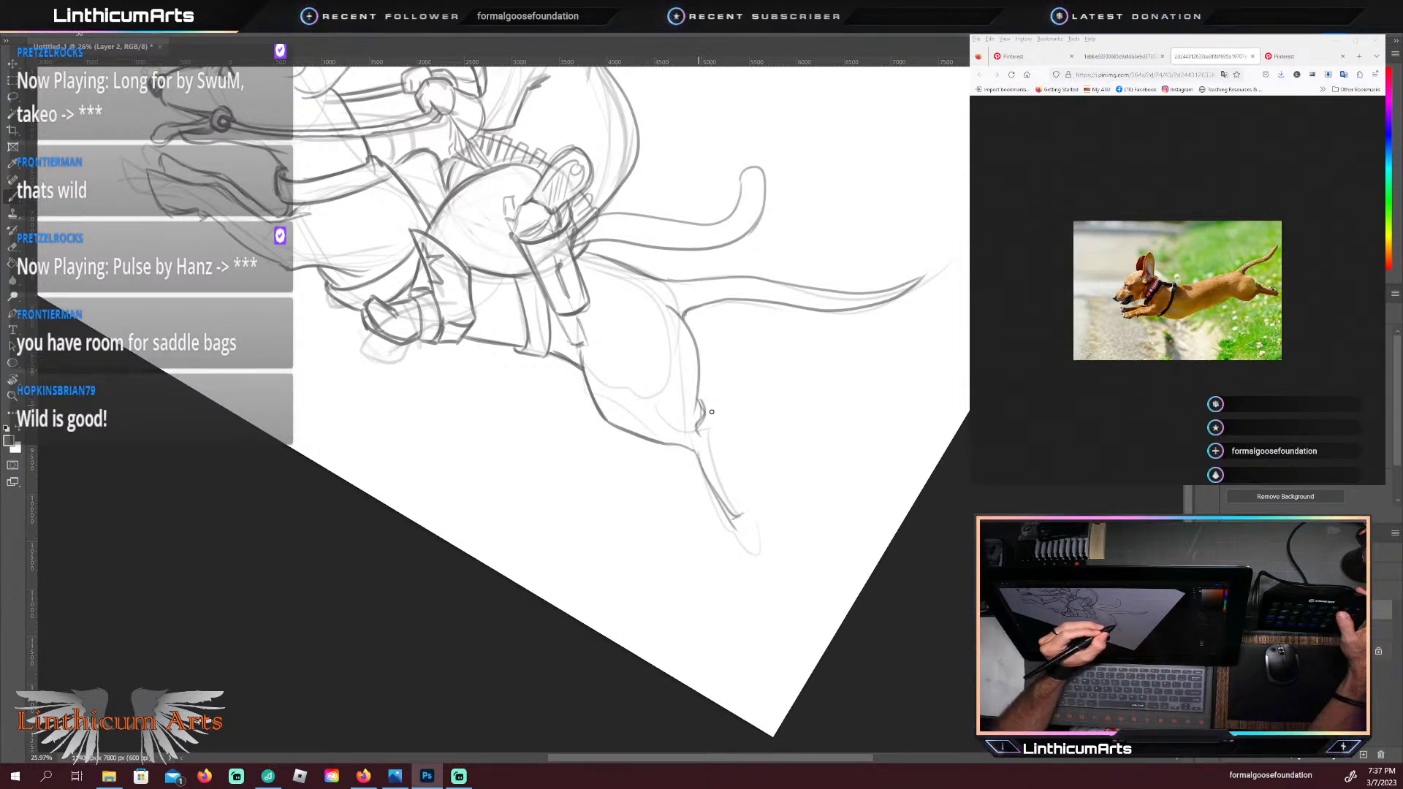
drag(698, 426, 724, 455)
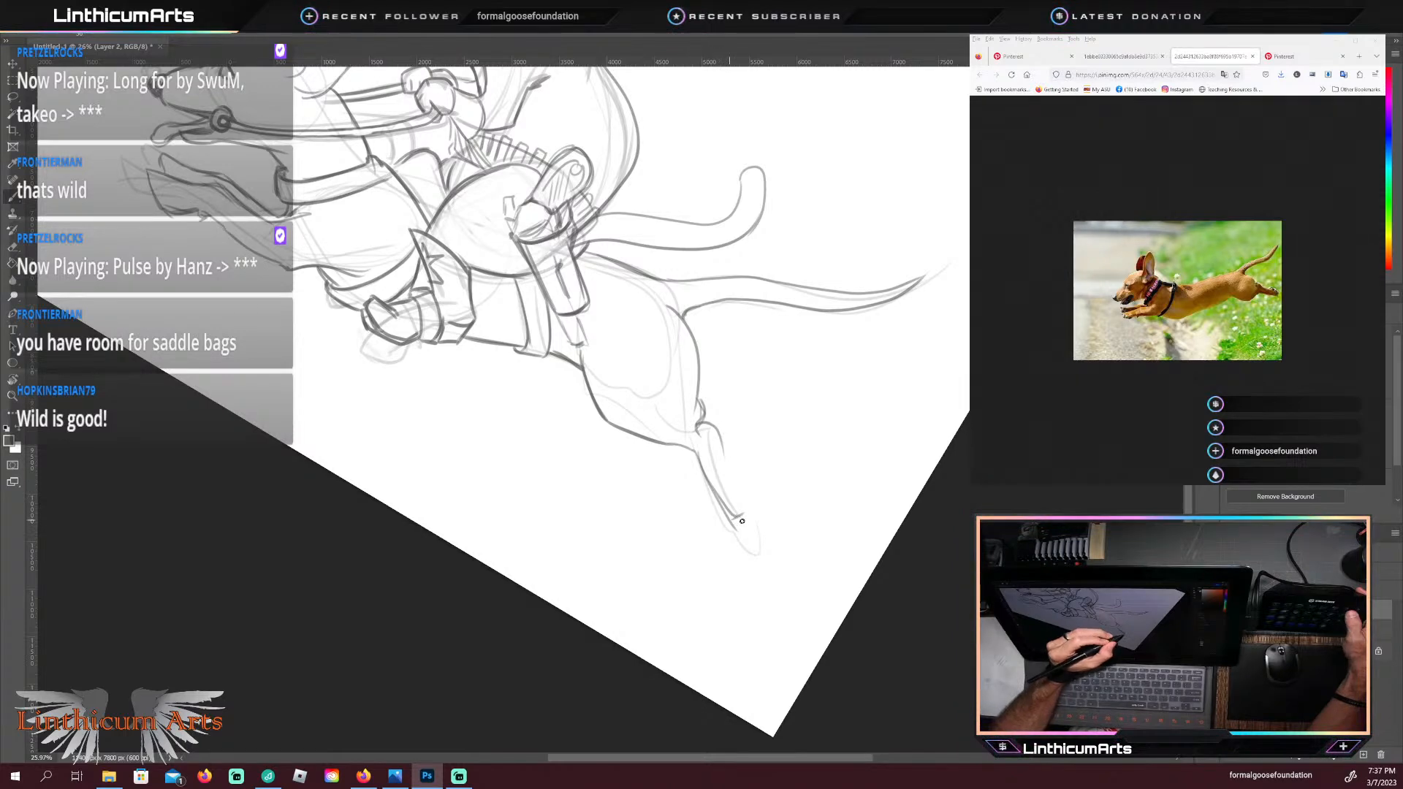
key(e)
drag(734, 527, 714, 493)
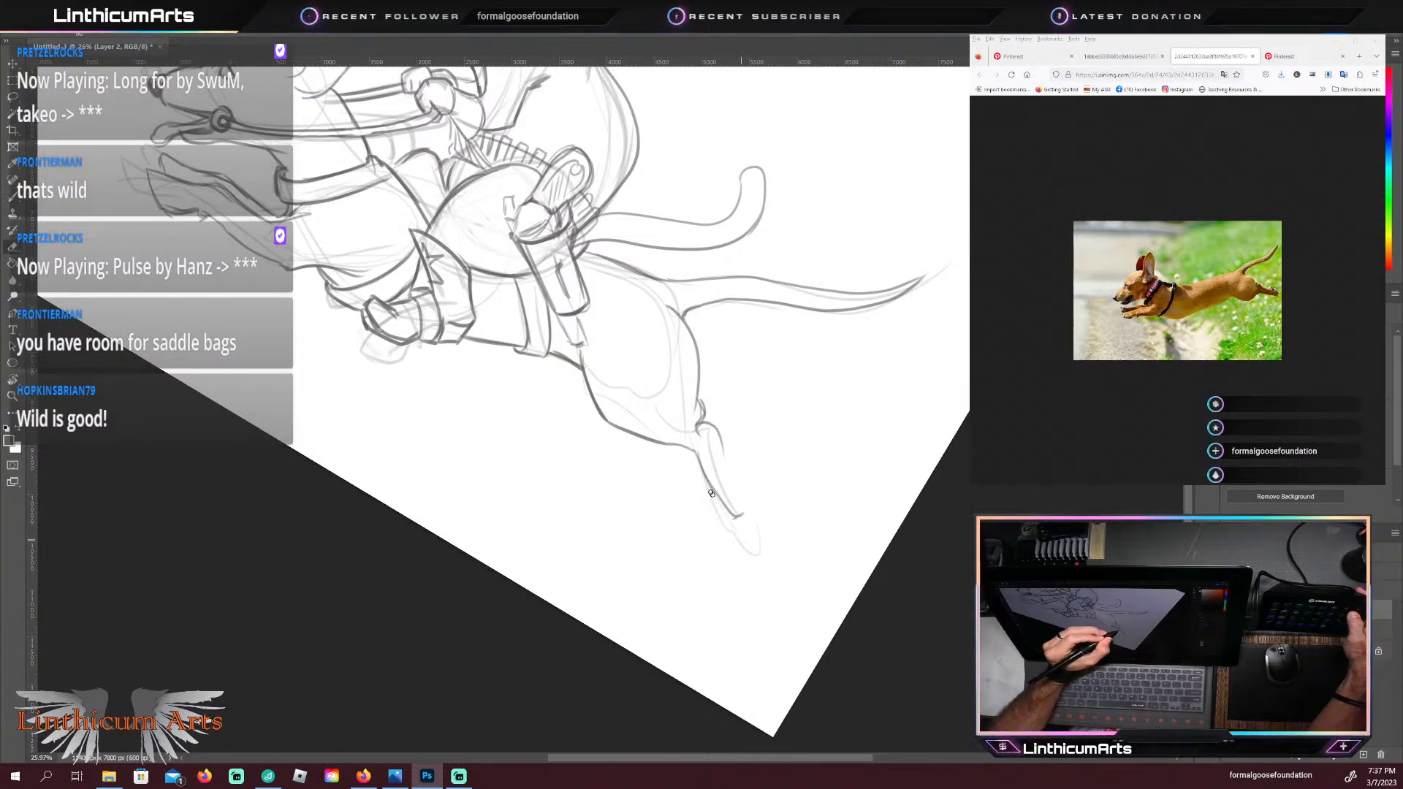
key(b)
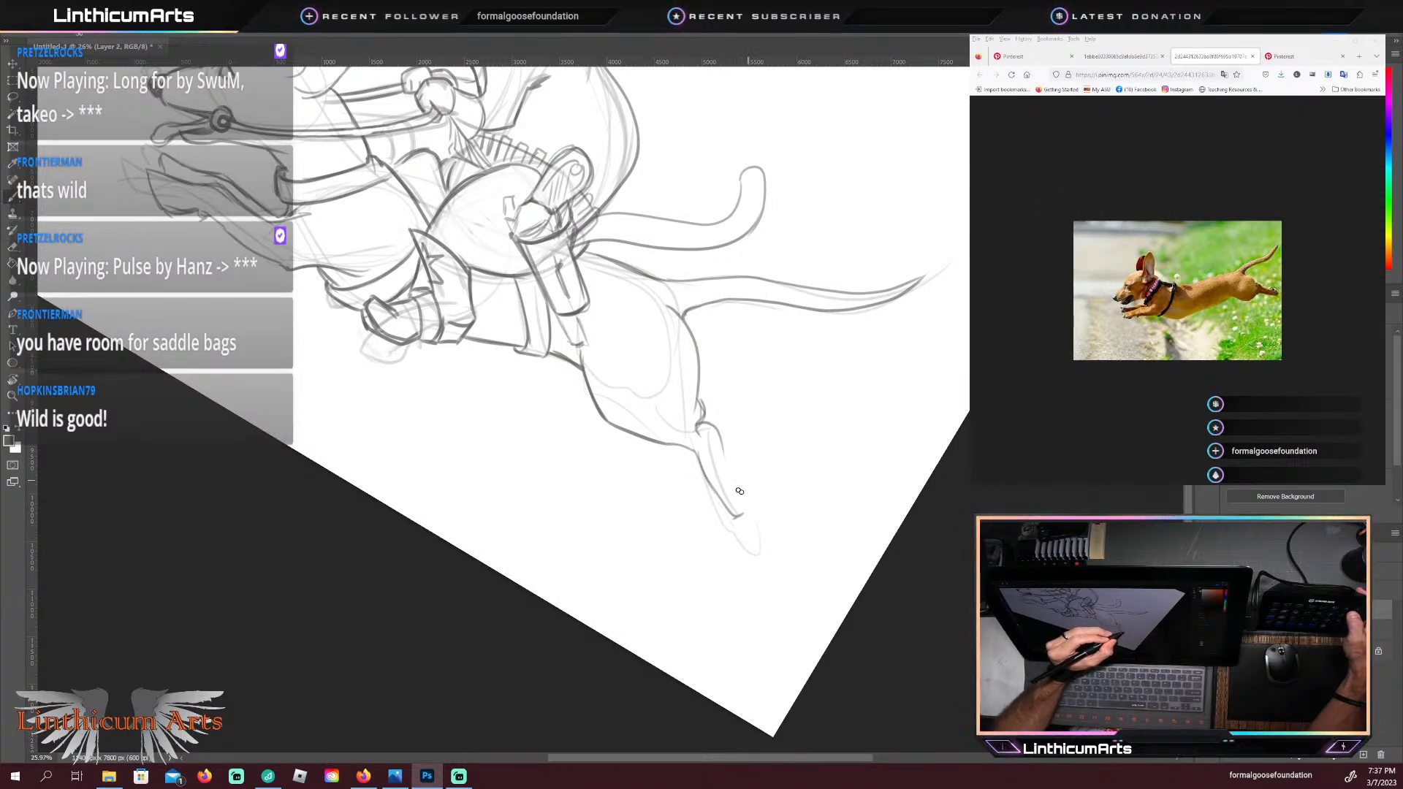
key(e)
key(e)
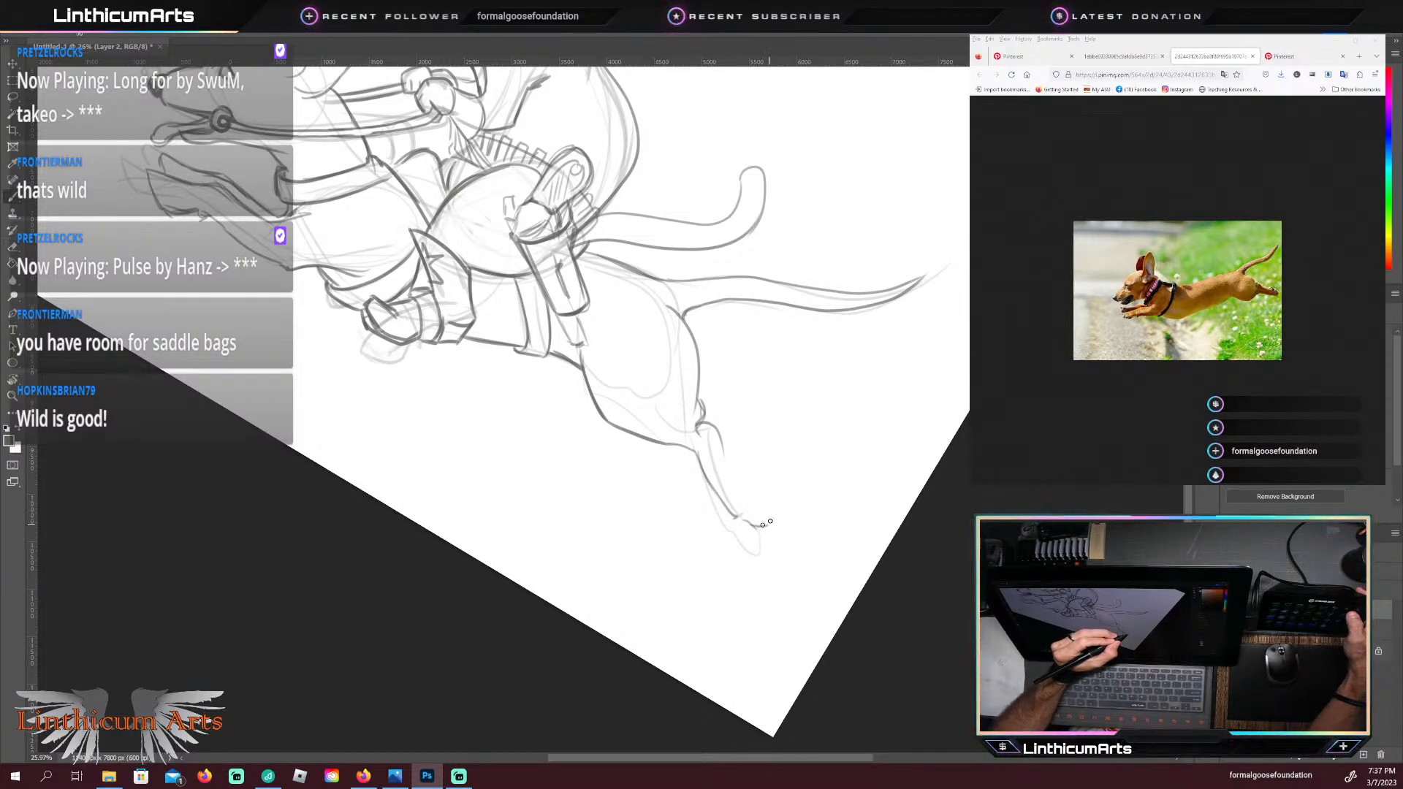
Step: Draw the near hind paw, the upper edge of its leg, and the small far hind paw showing behind it
drag(749, 496, 771, 518)
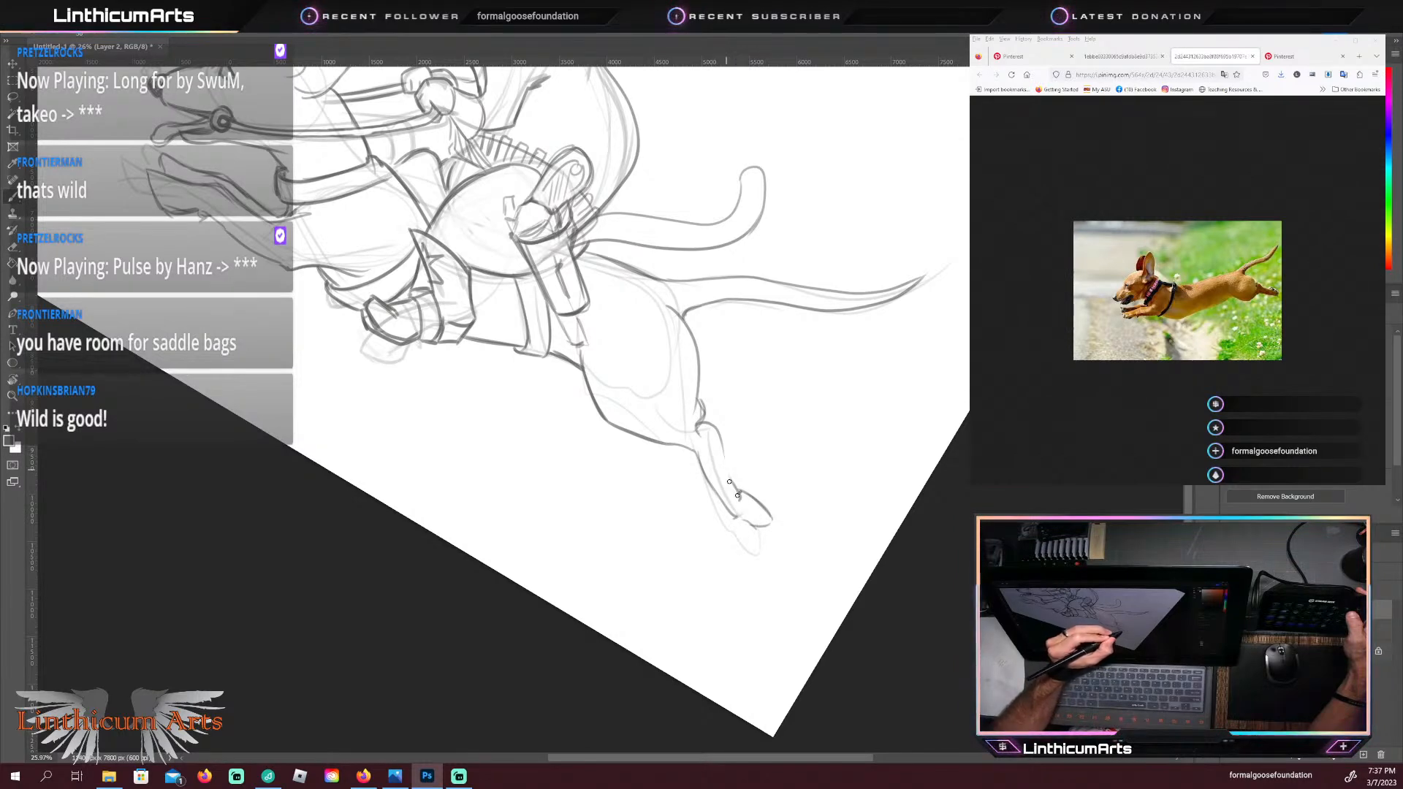
drag(735, 494, 719, 436)
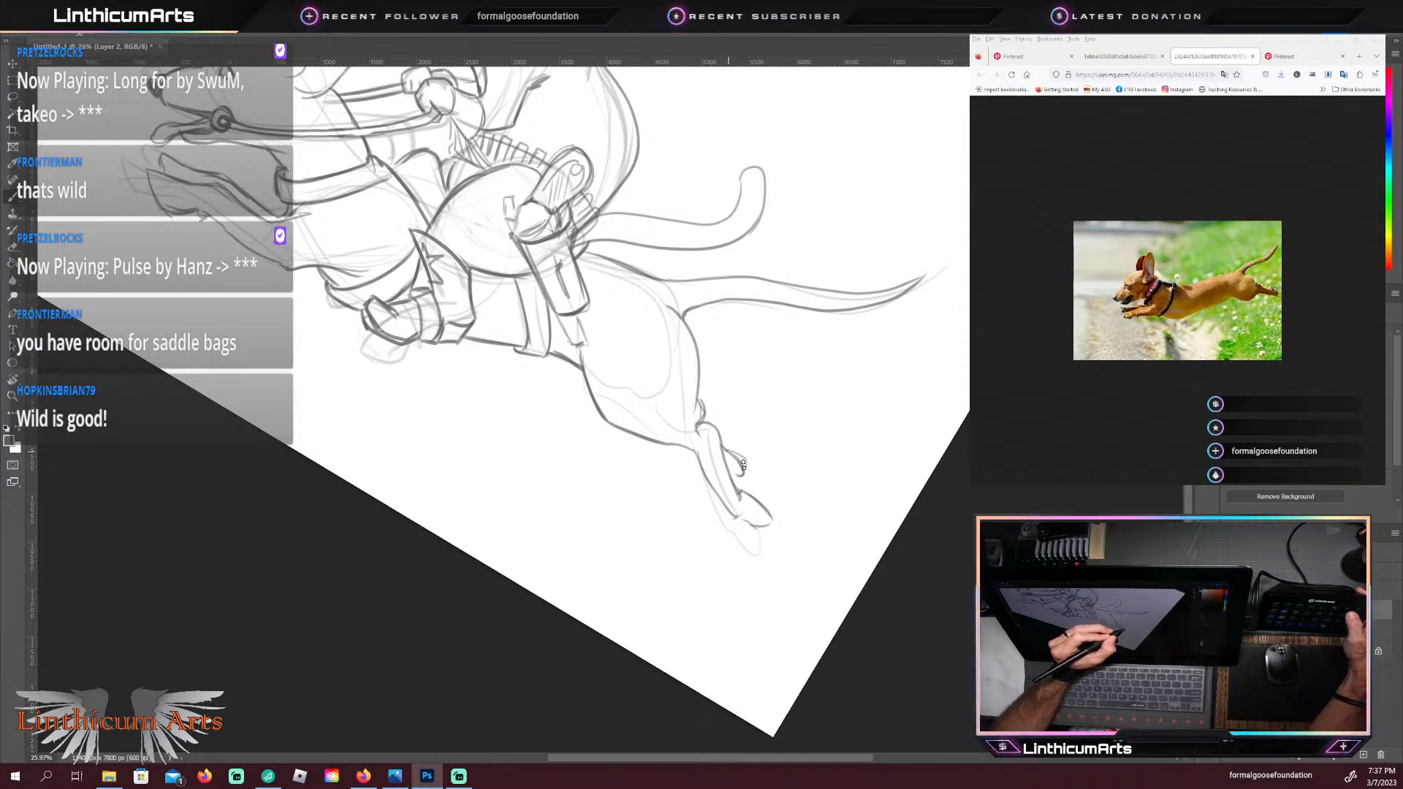
drag(743, 465, 738, 475)
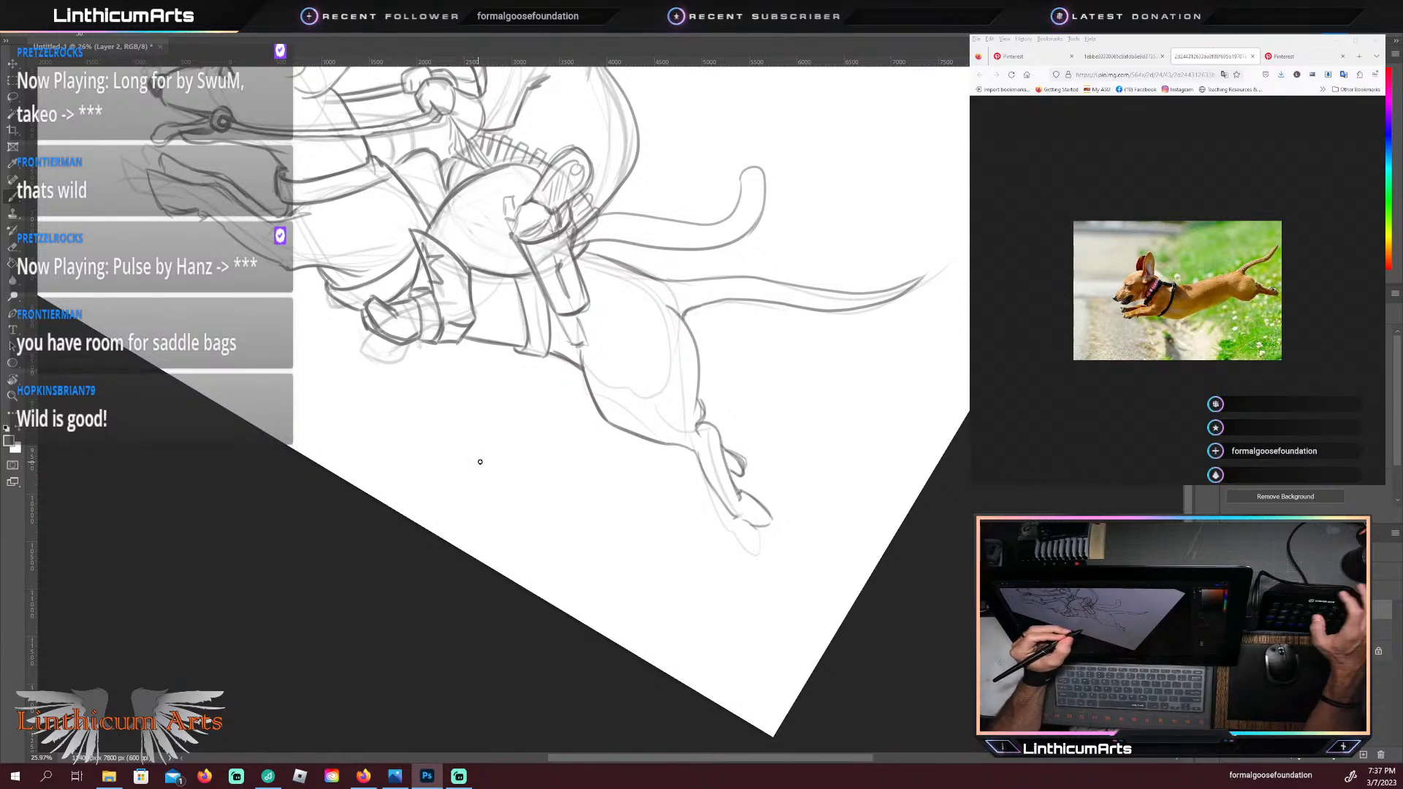
Step: Straighten the canvas, clear the rough lines from around the drawing, and bring up Pinterest's horse saddle pictures as reference
key(Escape)
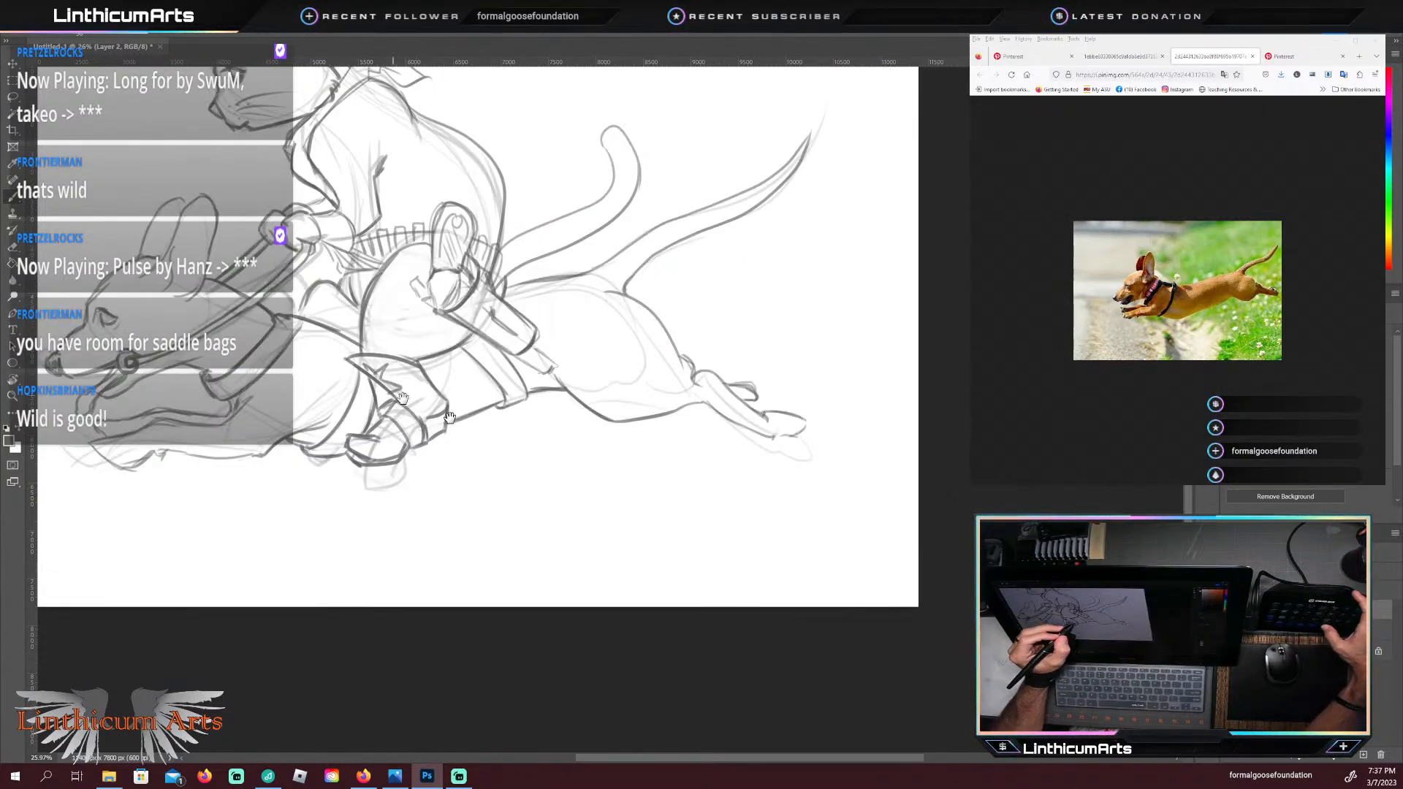
mouse_move(376, 398)
mouse_down()
mouse_move(496, 446)
mouse_move(569, 564)
mouse_up()
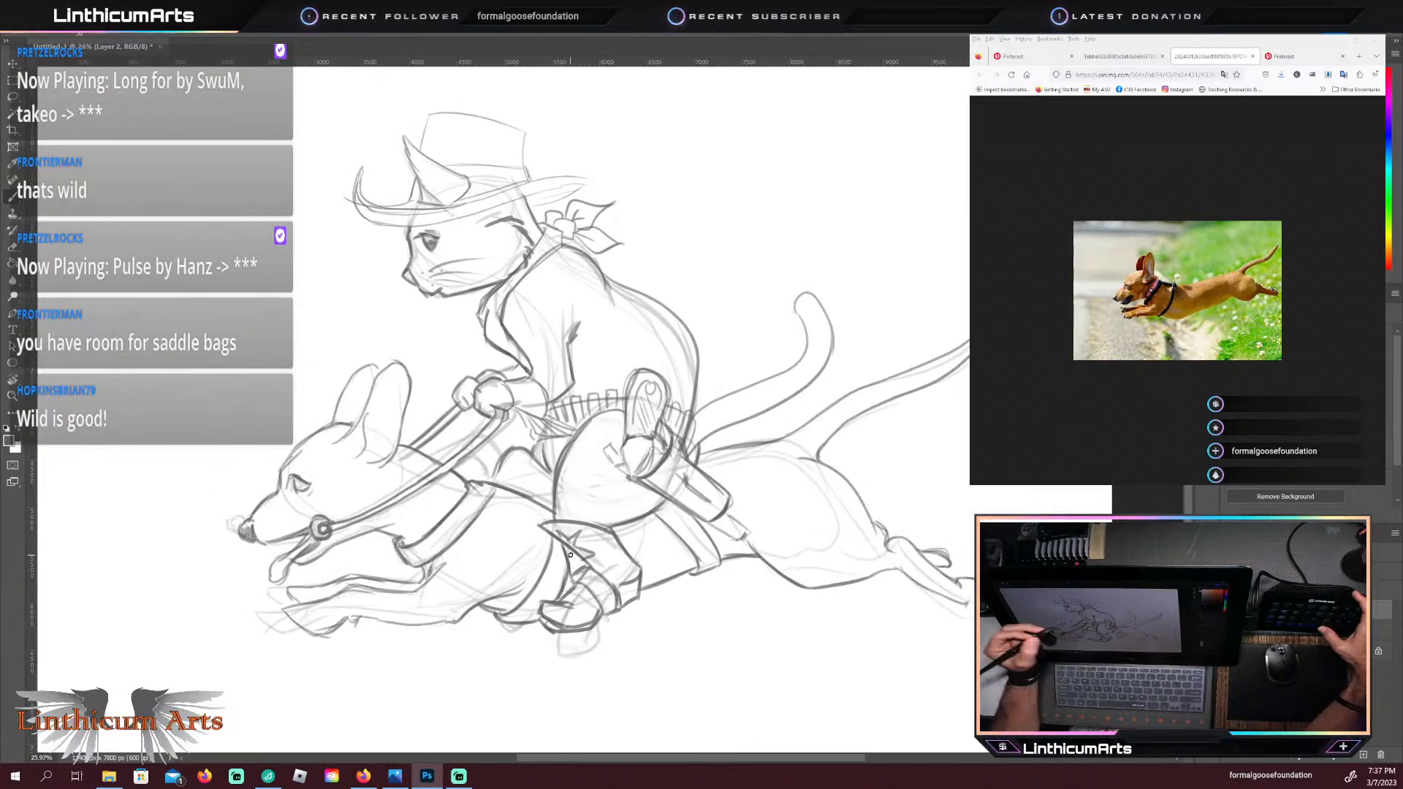
drag(576, 448, 559, 451)
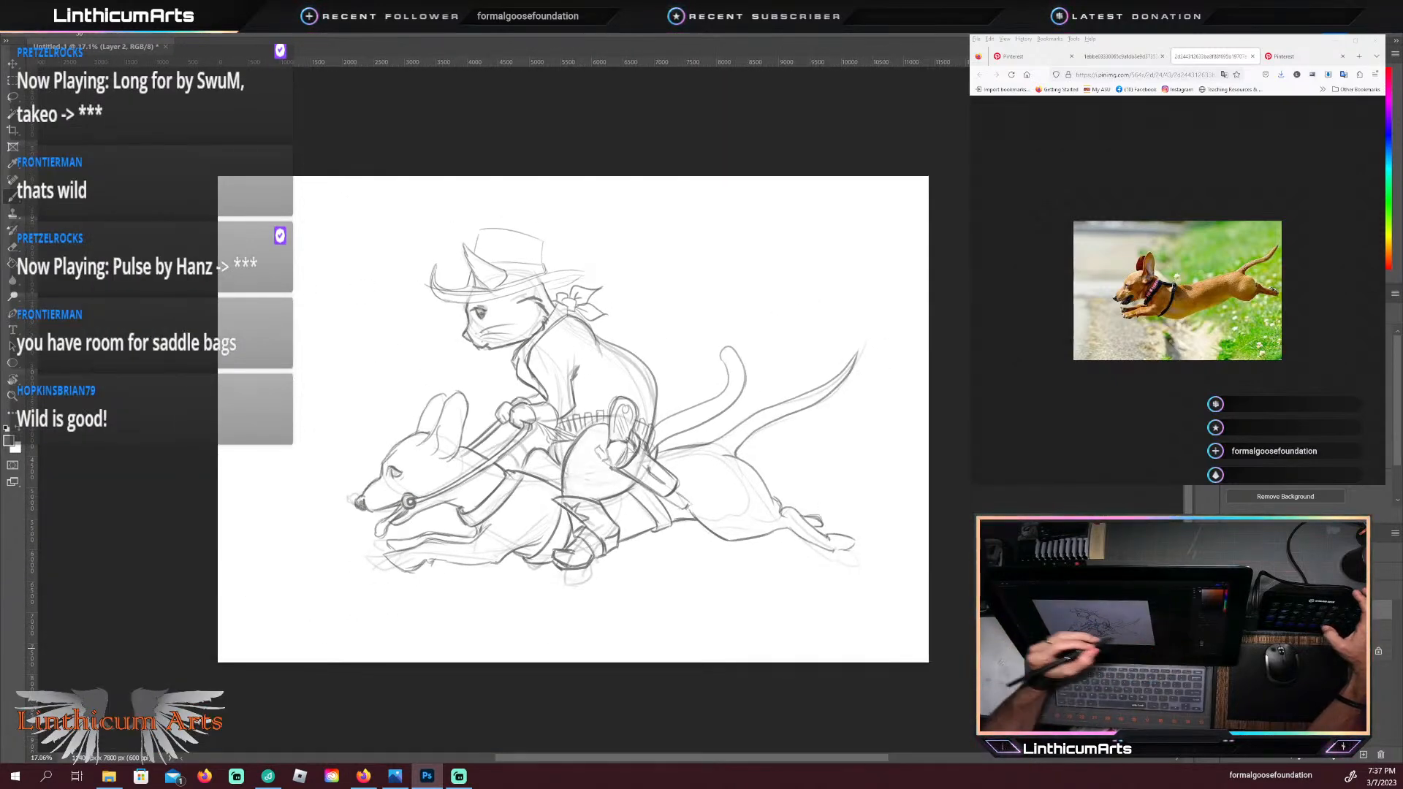
click(1230, 630)
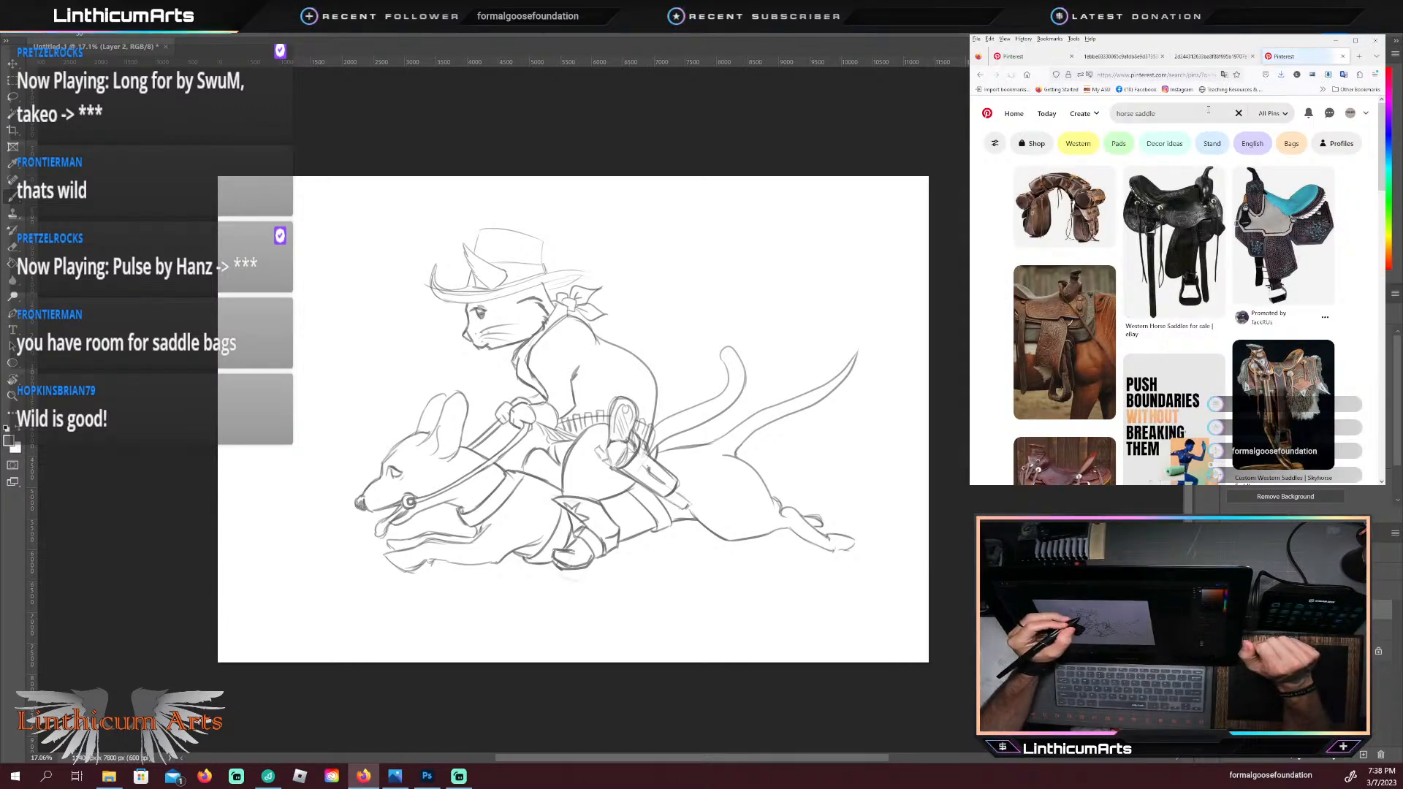
click(438, 47)
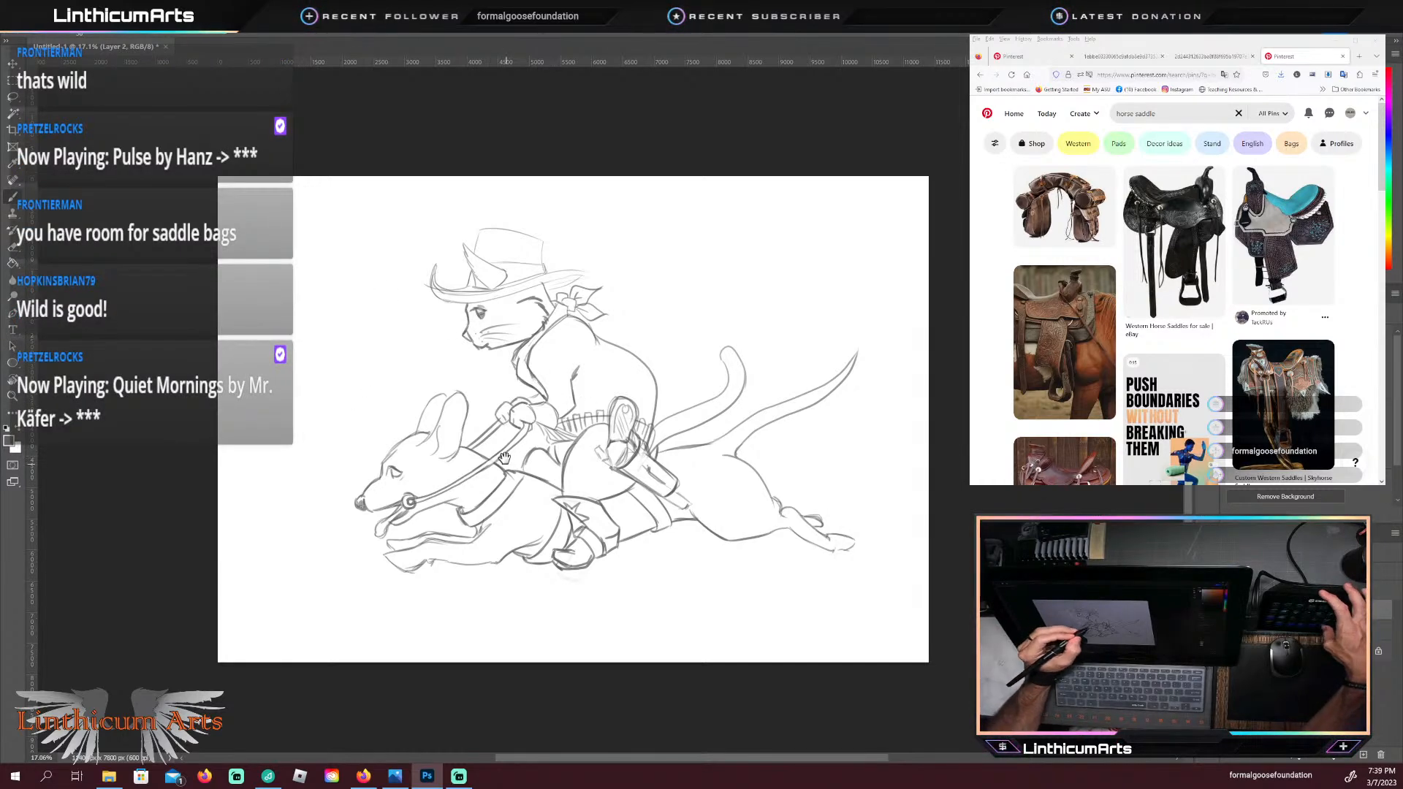
drag(504, 458, 532, 466)
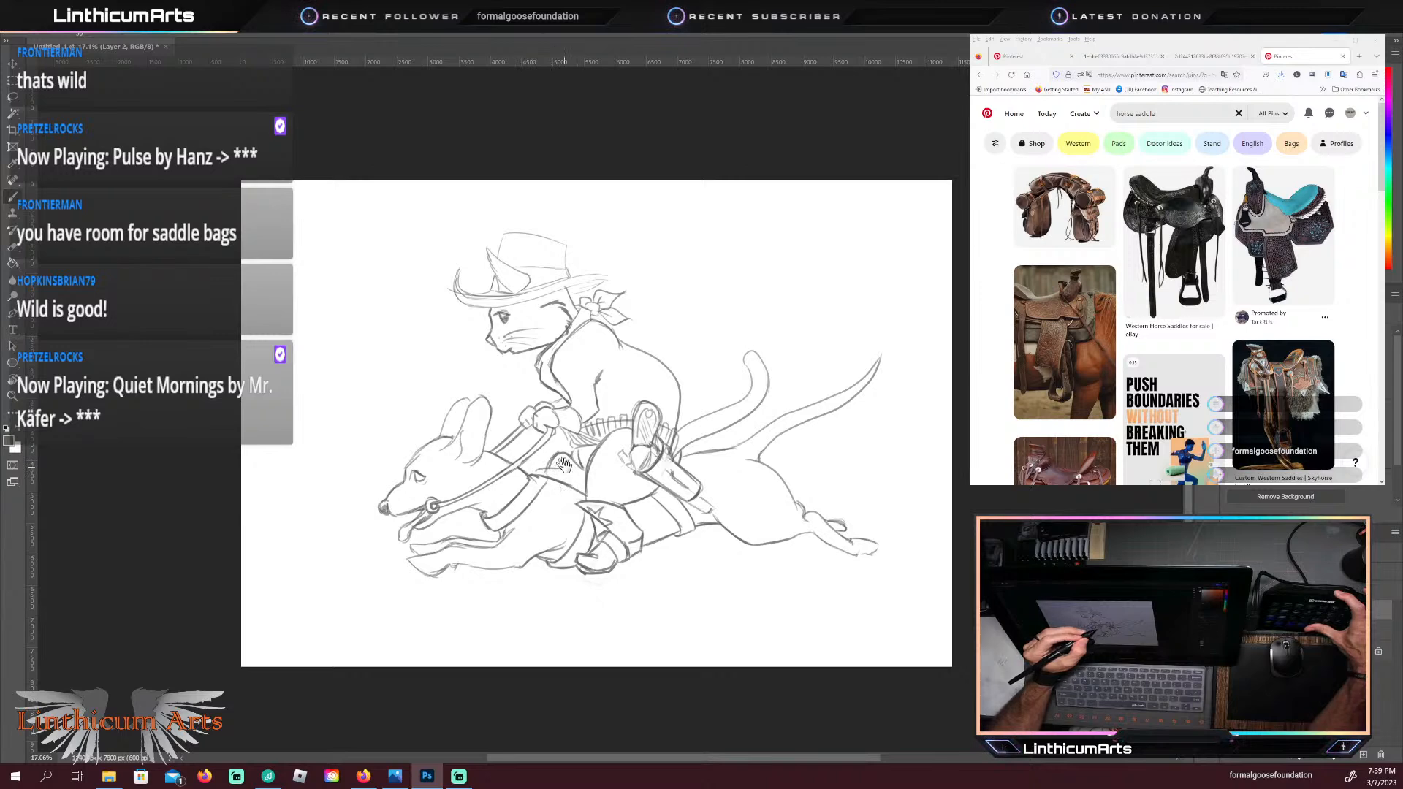
Step: Draw the front of the saddle rising from the dachshund's shoulders to beneath the cat's hands and reins
drag(564, 466, 588, 465)
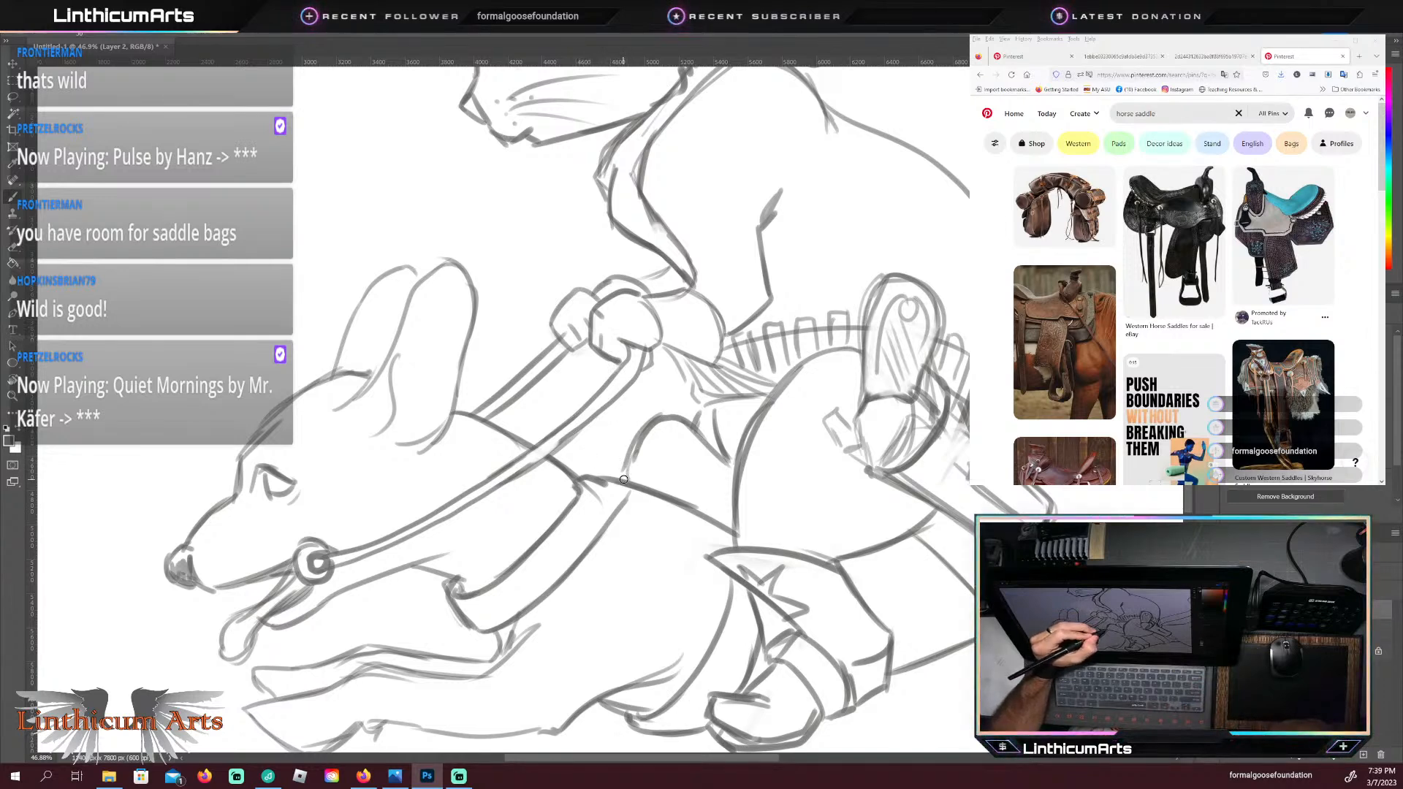
drag(627, 485, 614, 422)
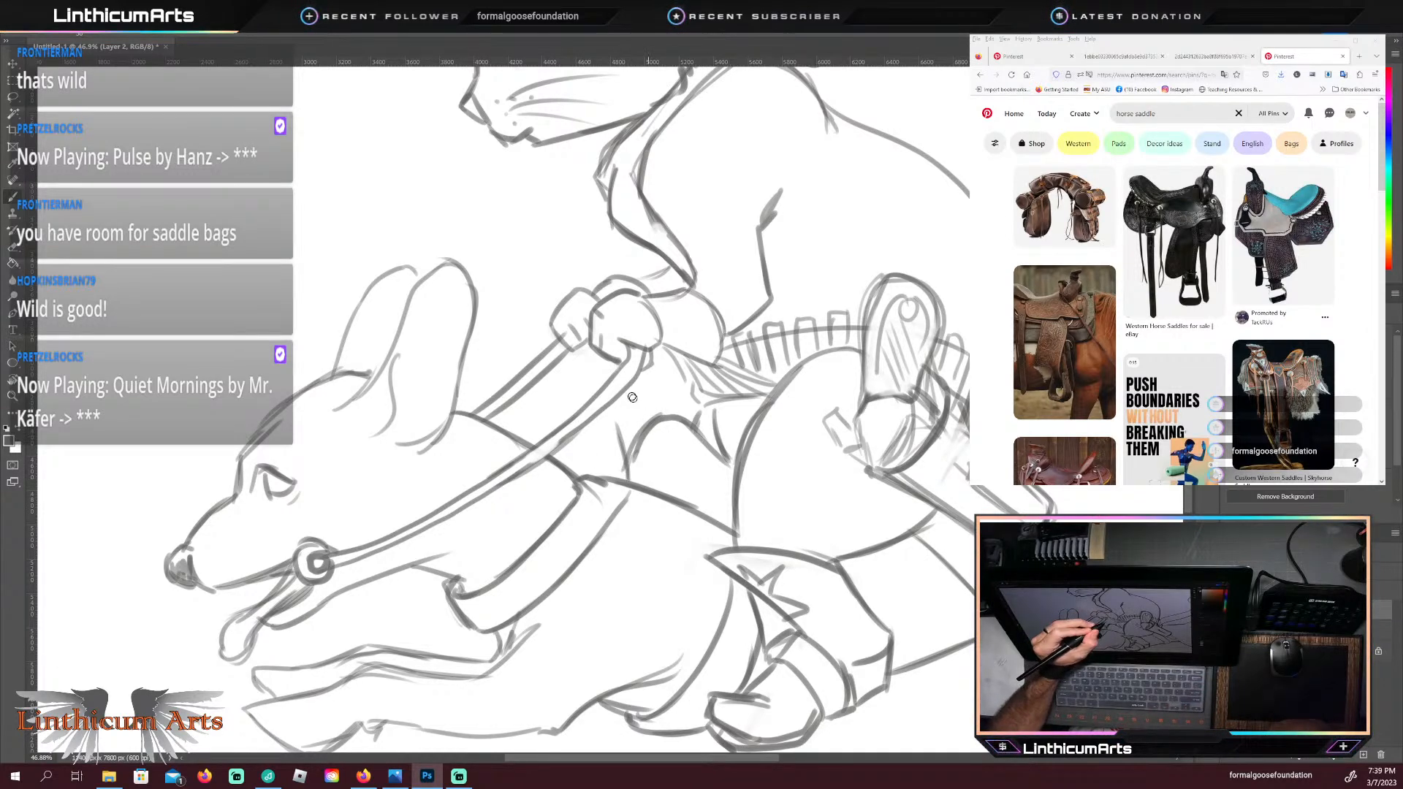
mouse_move(597, 407)
mouse_down()
mouse_move(622, 431)
mouse_move(605, 415)
mouse_move(623, 391)
mouse_up()
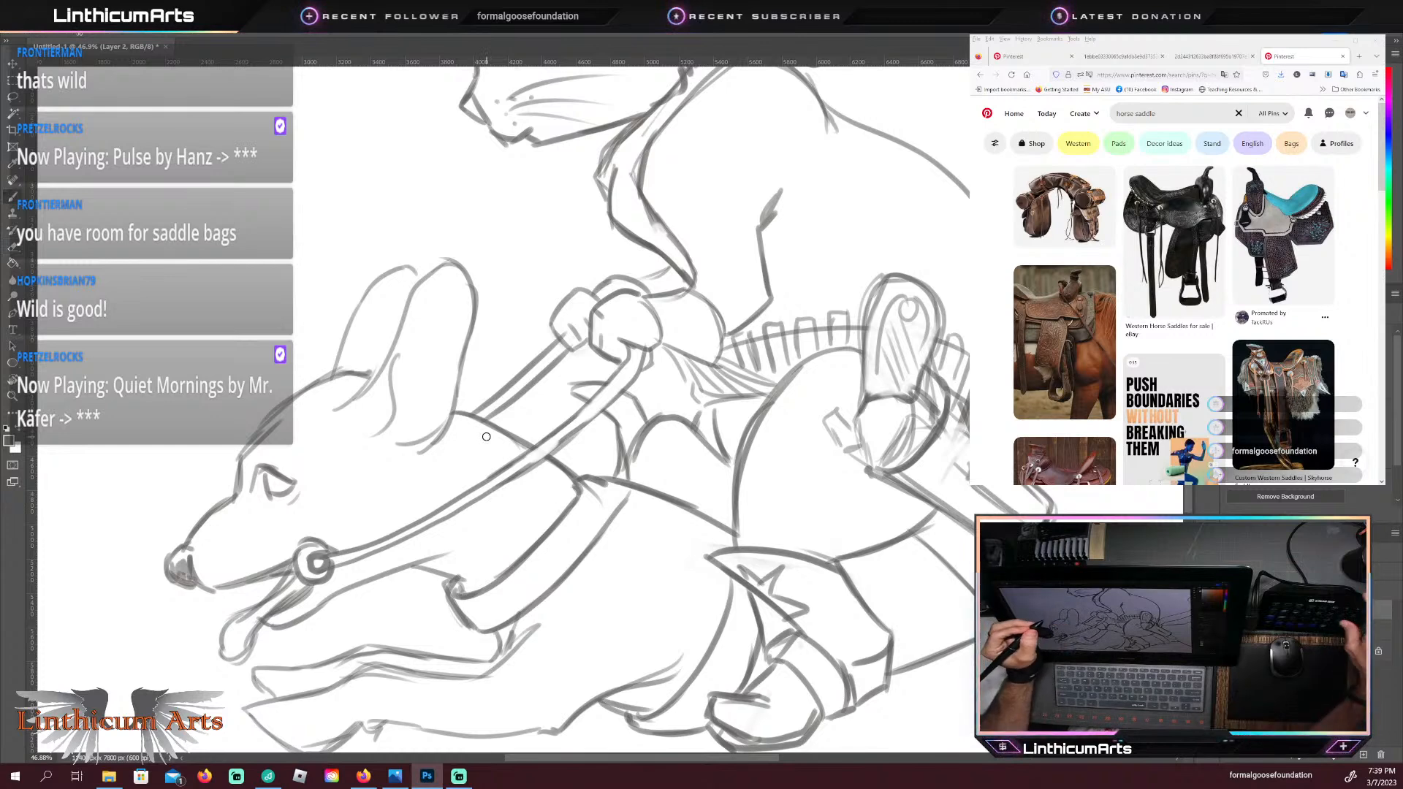
key(ctrl+space)
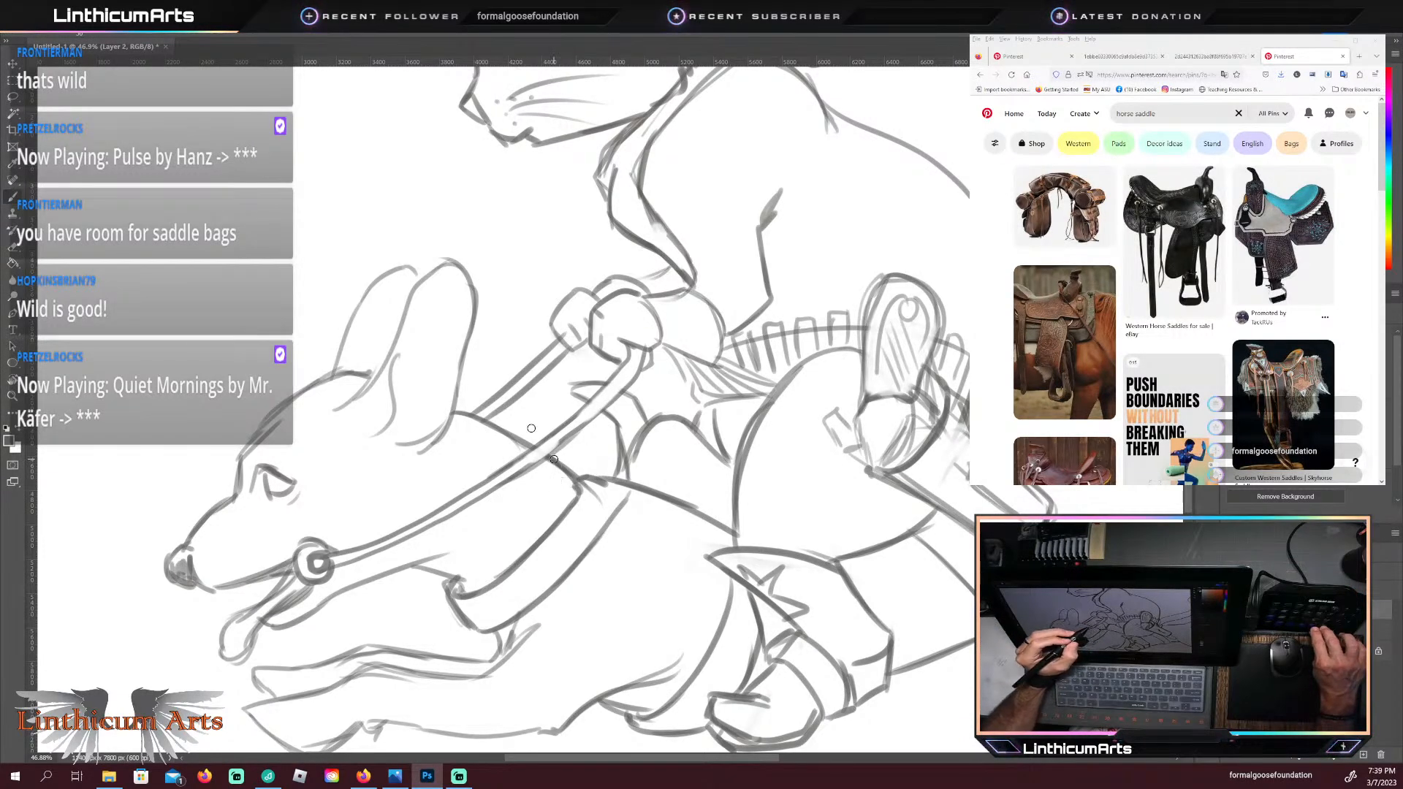
key(ctrl+space)
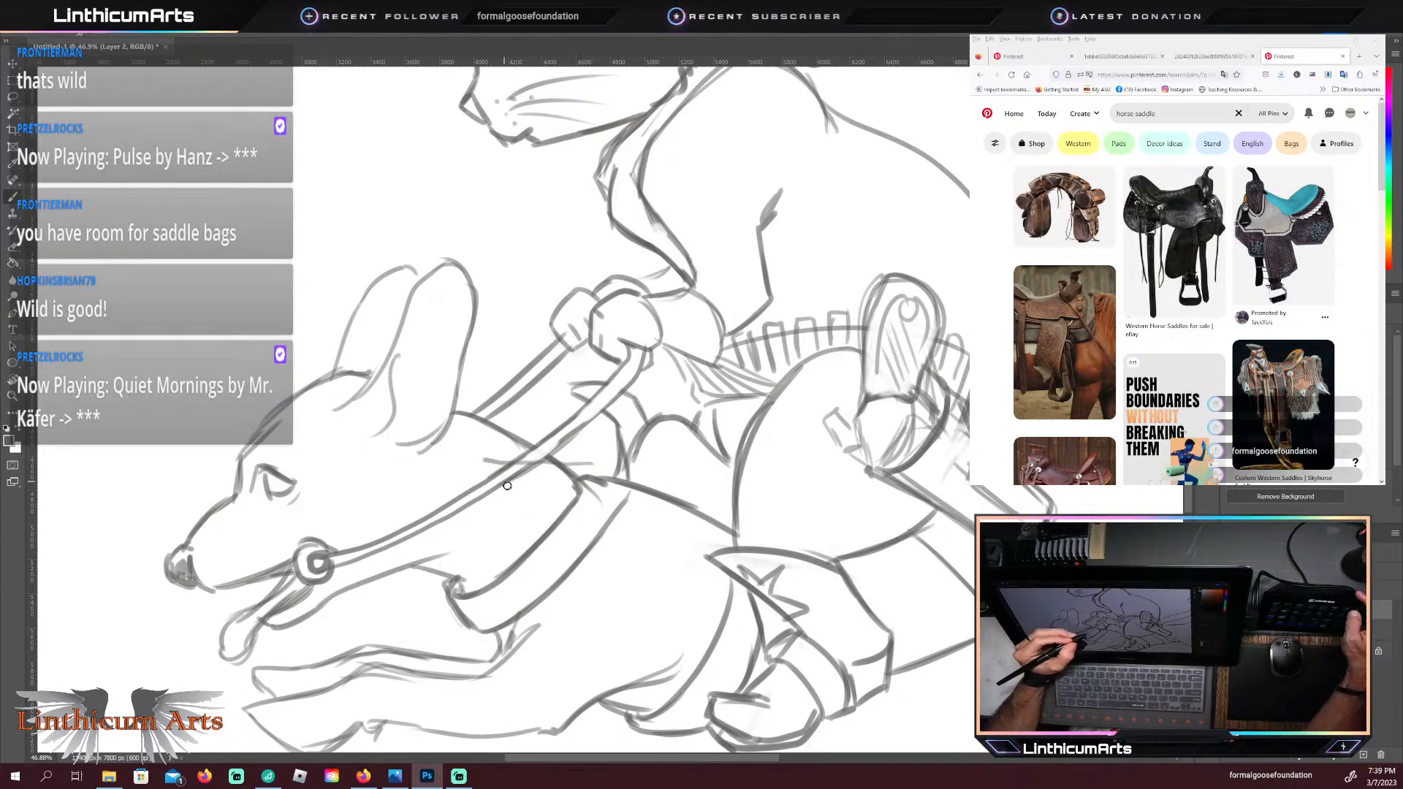
key(ctrl+z)
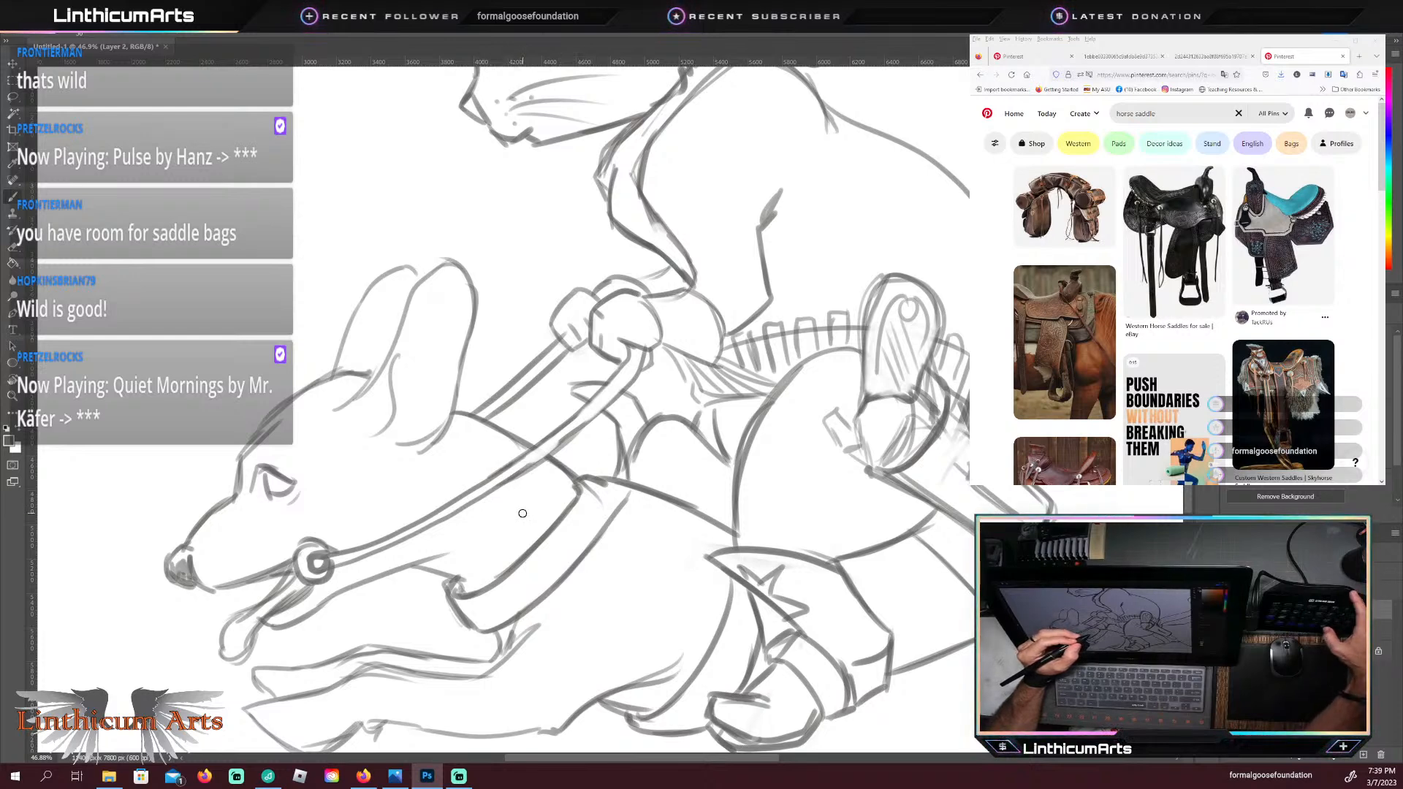
mouse_move(556, 501)
mouse_down()
mouse_move(547, 479)
mouse_move(507, 472)
mouse_up()
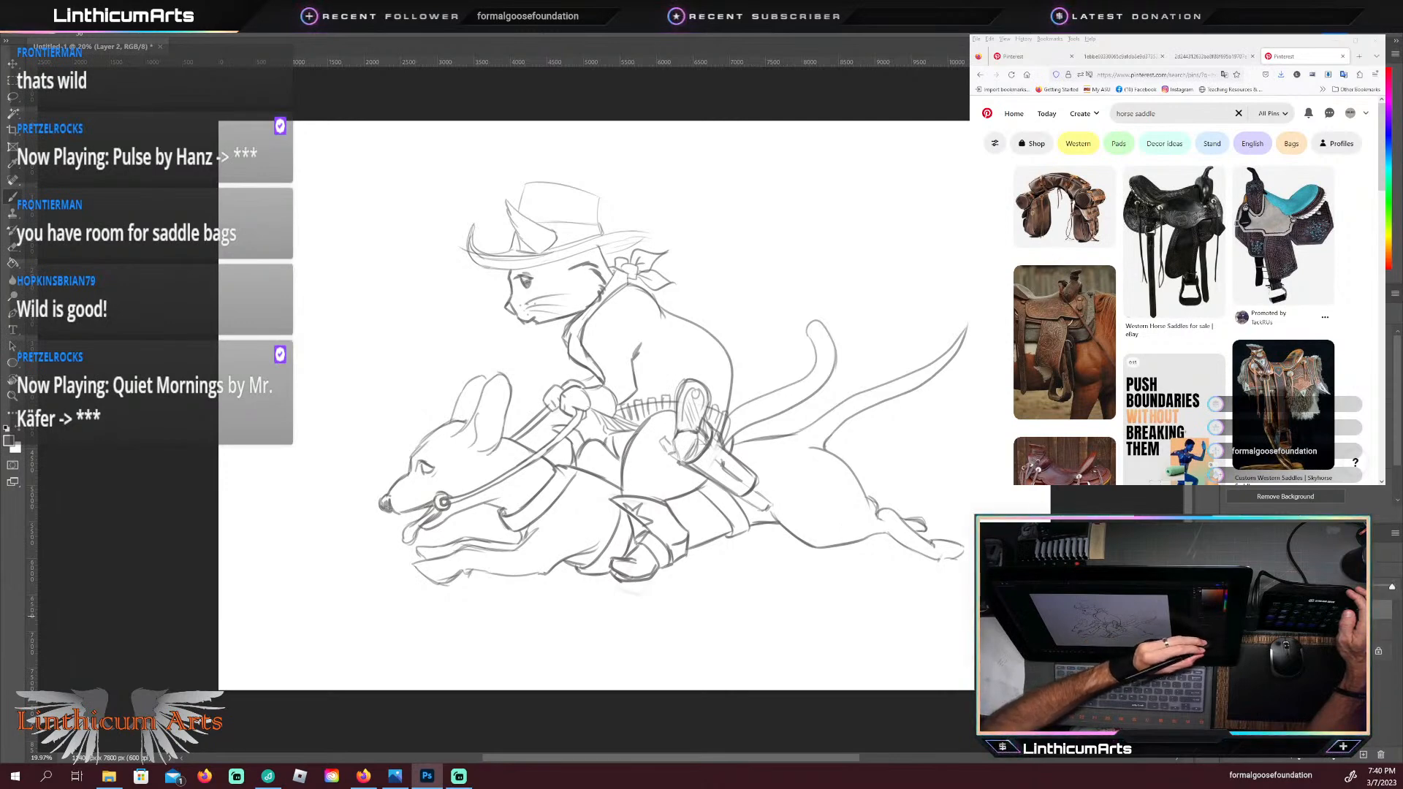
Step: Fade the sketch on Layer 2 by lowering its opacity, and add a new layer for the refined lines
drag(1393, 587, 1348, 587)
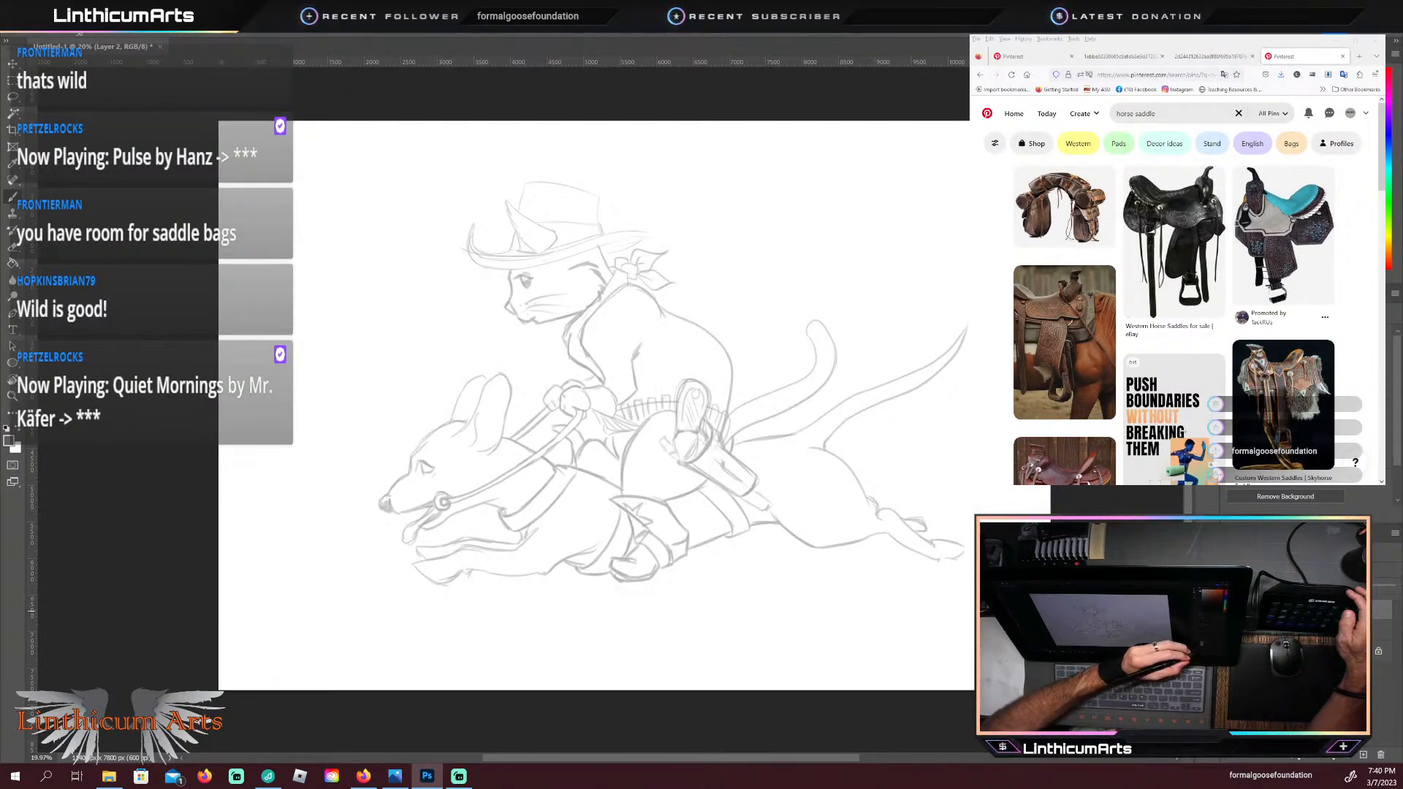
key(ctrl+shift+n)
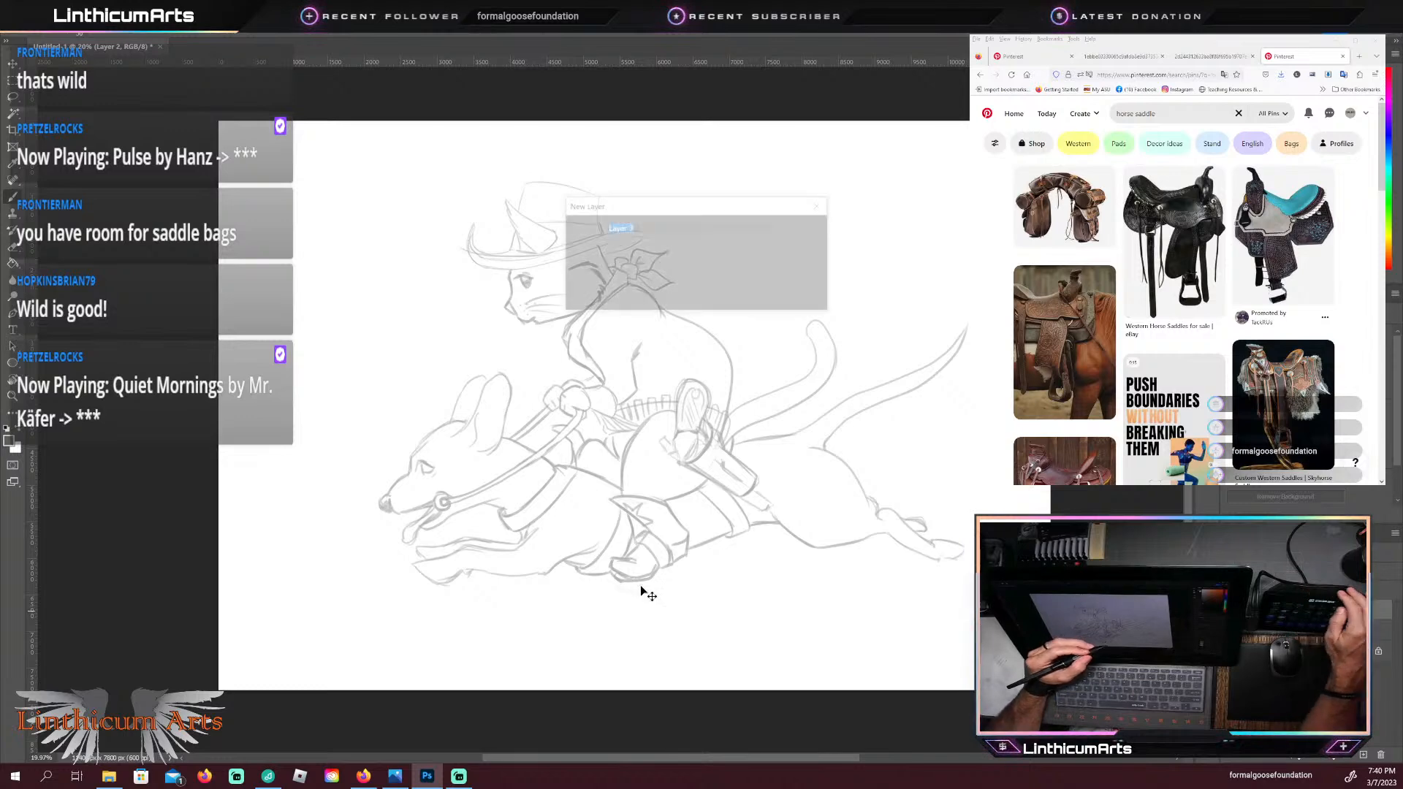
key(Return)
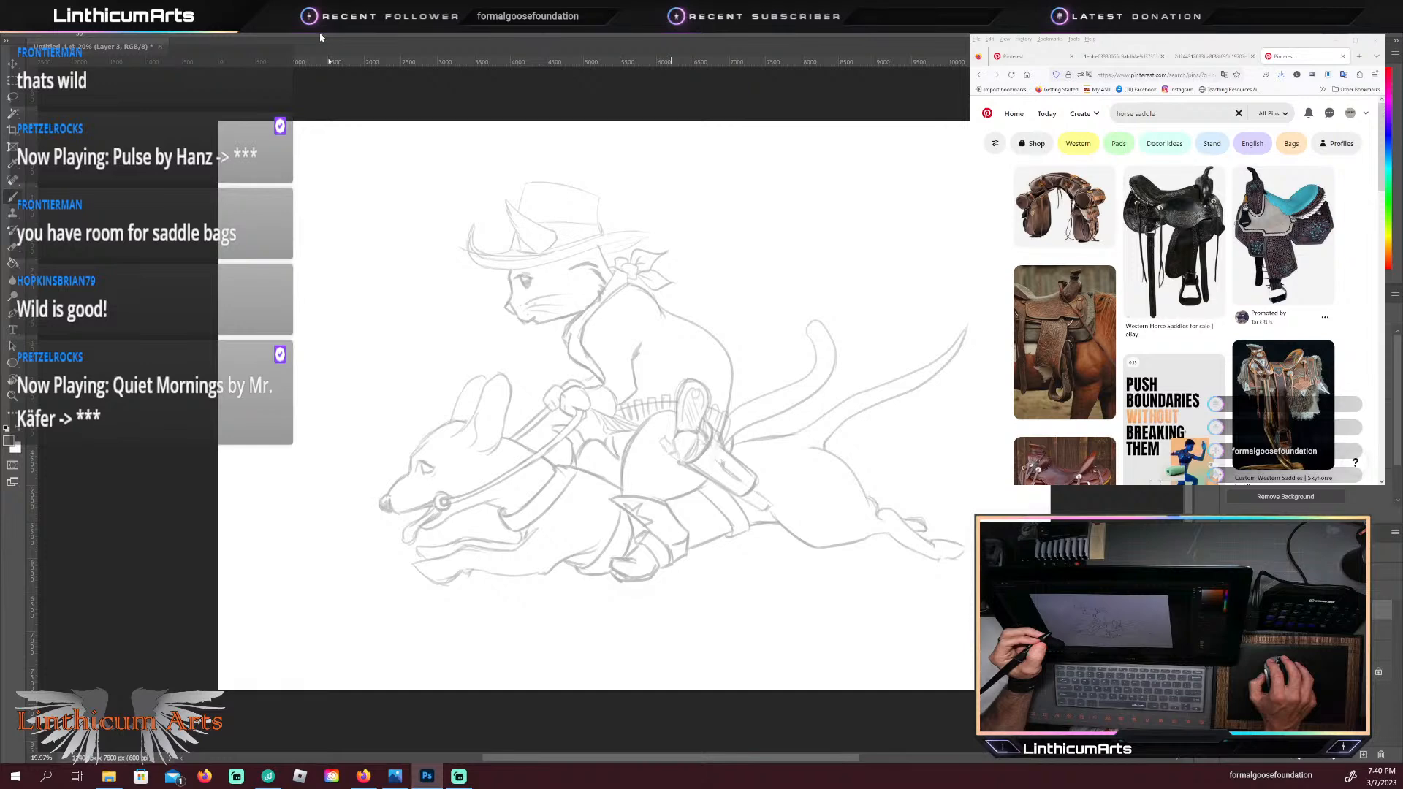
Step: Save the drawing as a Photoshop PSD file
key(ctrl+s)
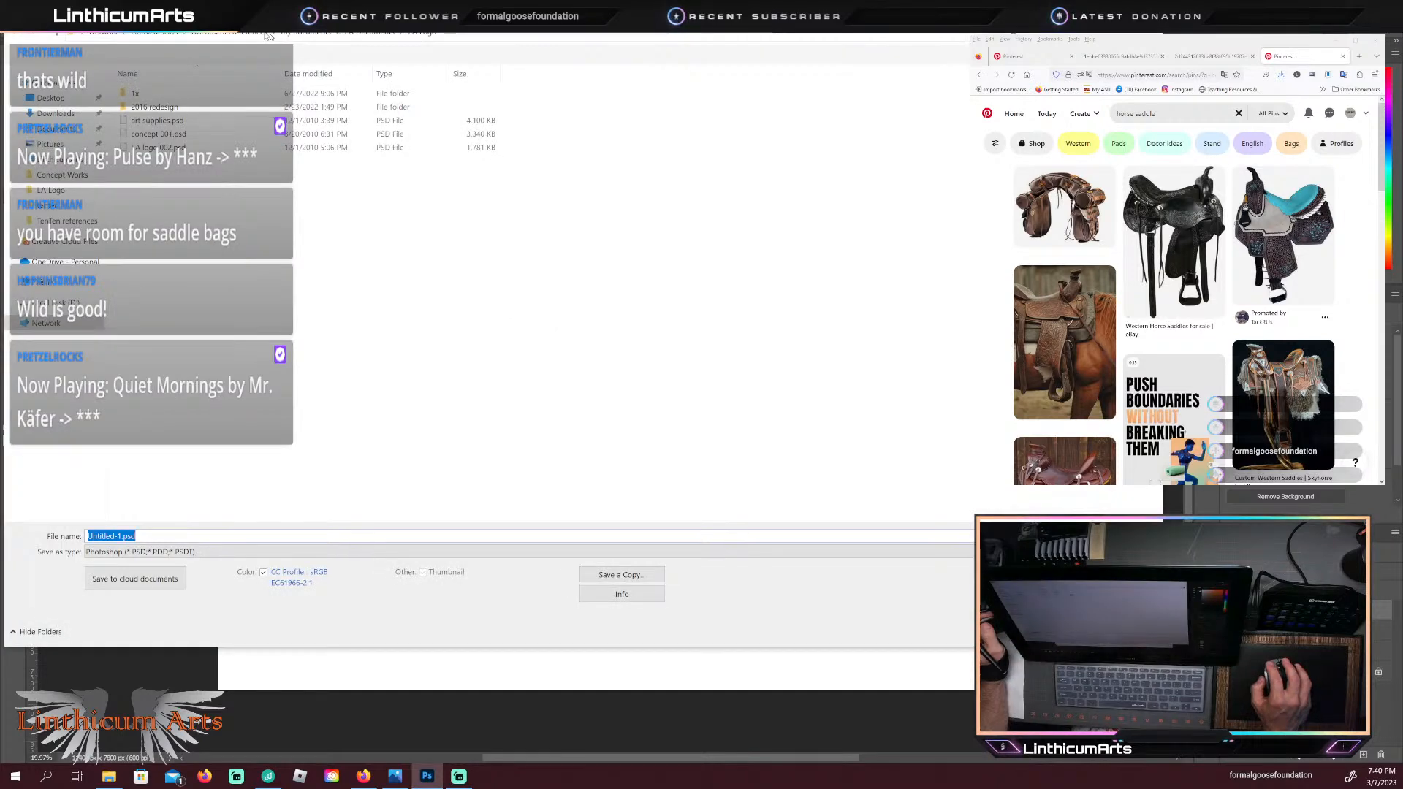
drag(270, 12, 464, 0)
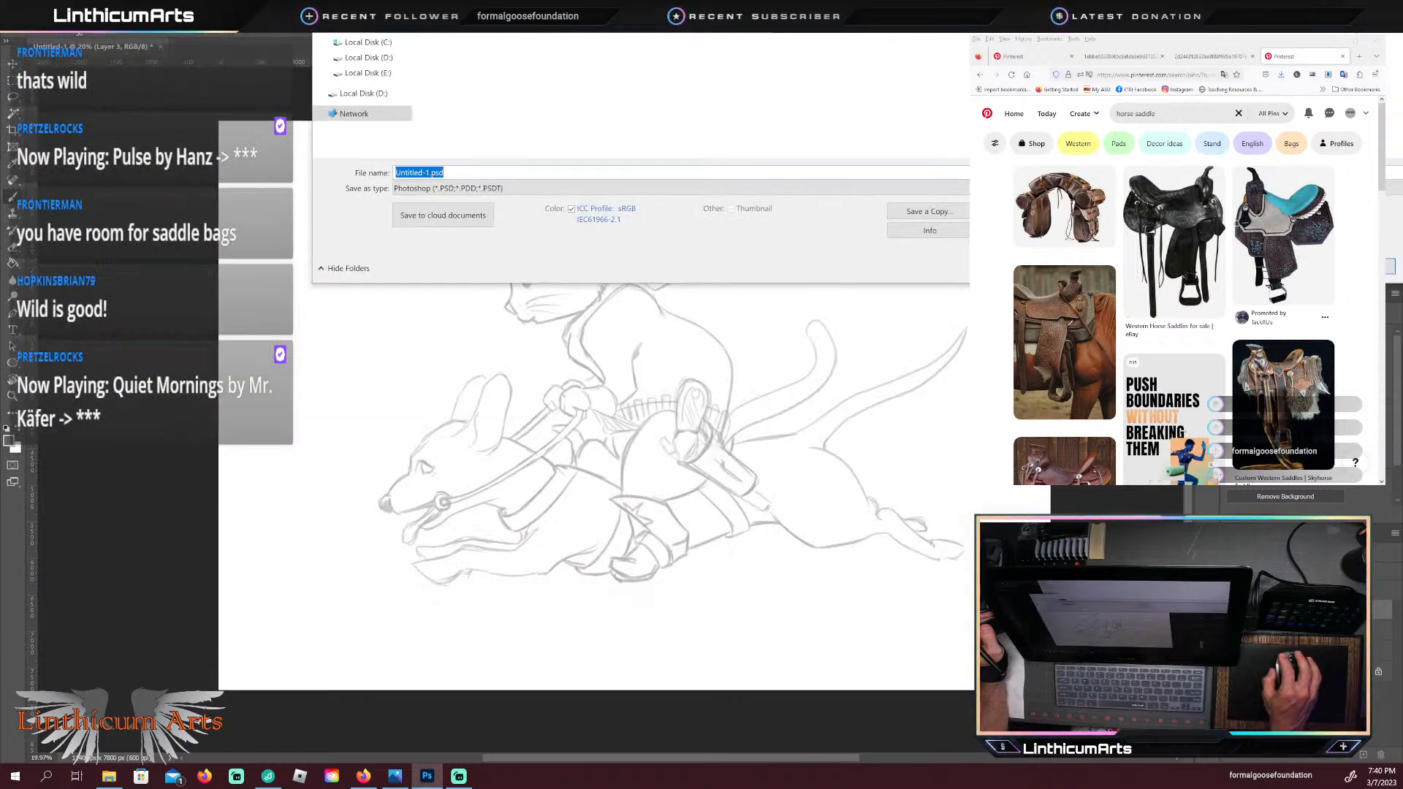
drag(464, 0, 695, 0)
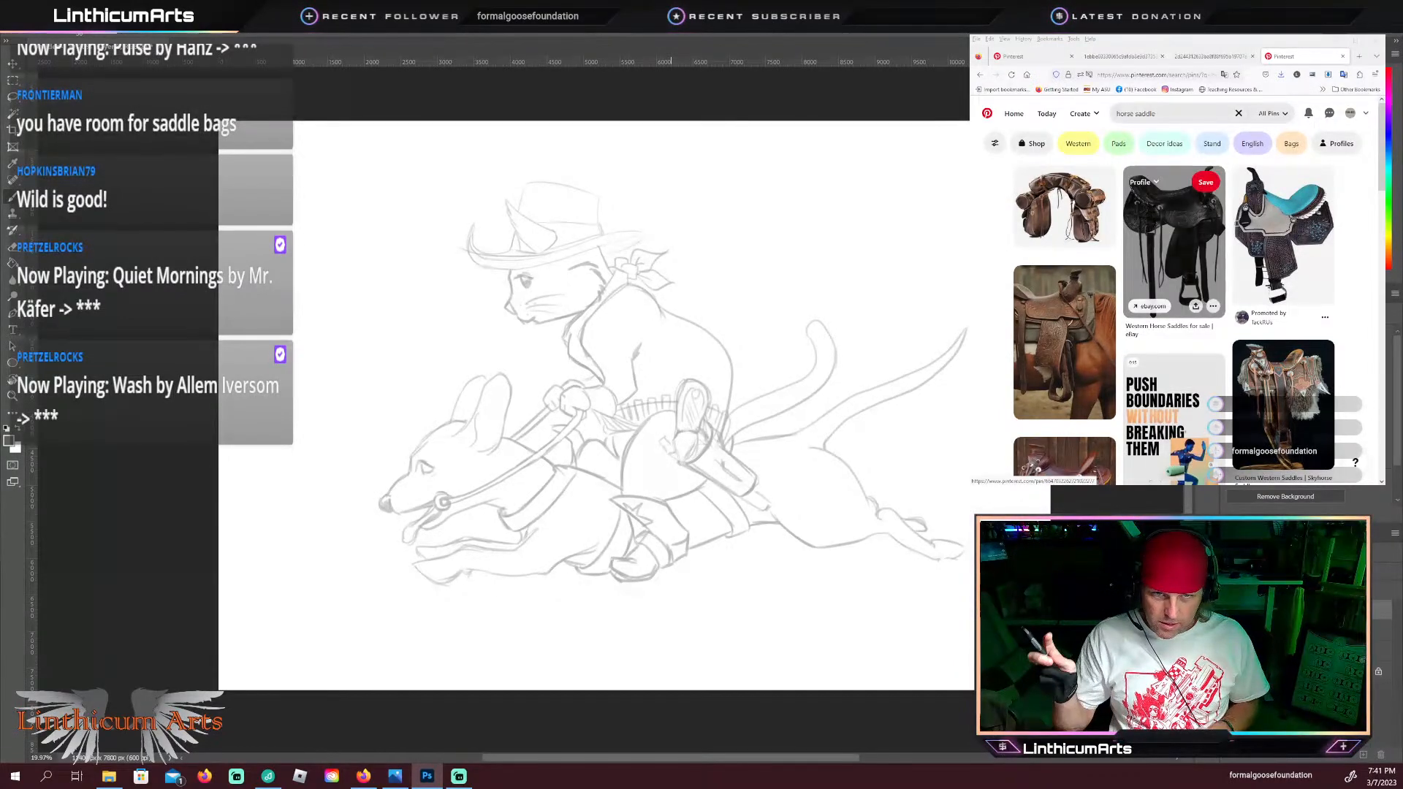
key(ctrl+s)
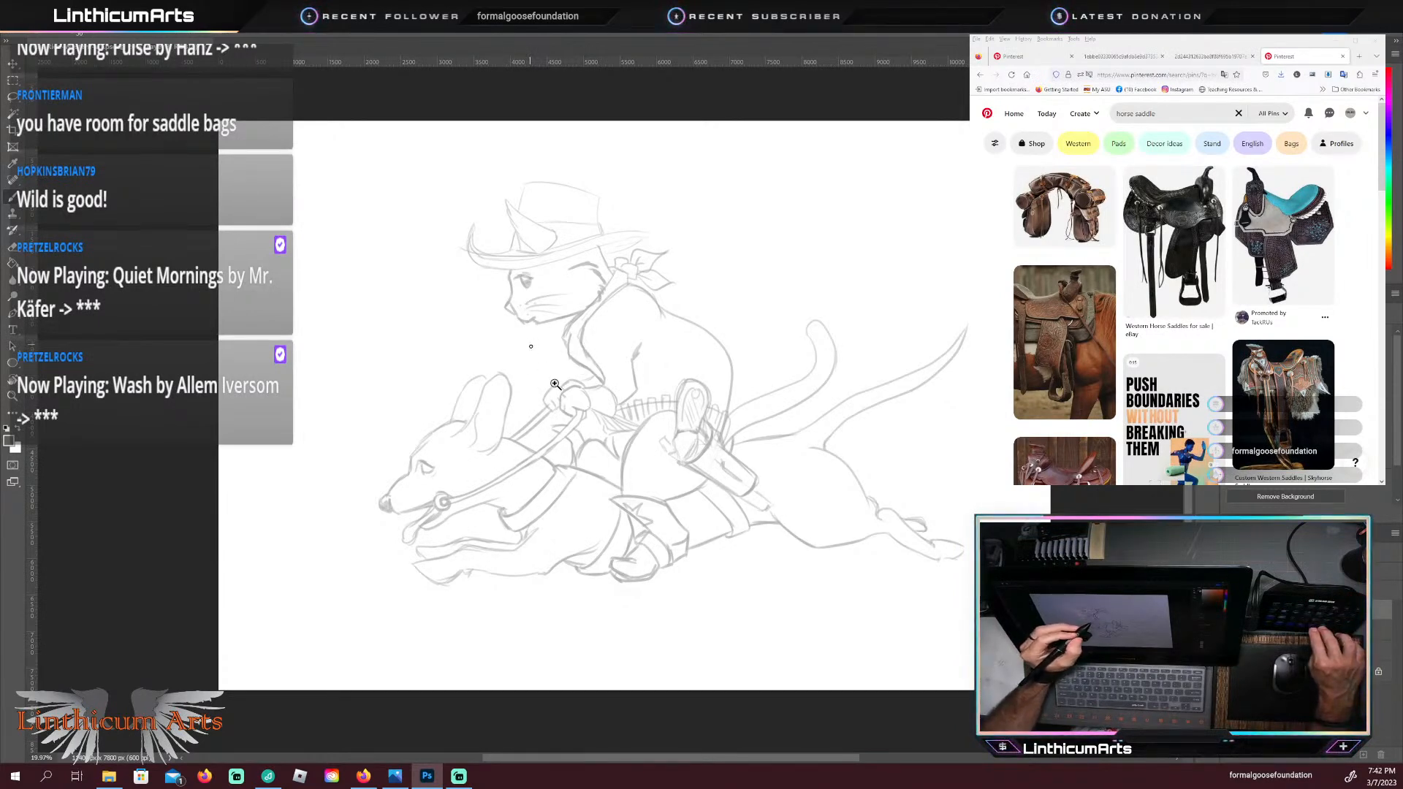
mouse_move(230, 254)
mouse_down()
mouse_move(511, 257)
mouse_move(507, 313)
mouse_move(370, 285)
mouse_up()
mouse_move(621, 309)
mouse_down()
mouse_move(553, 361)
mouse_move(543, 389)
mouse_move(528, 363)
mouse_move(545, 365)
mouse_move(492, 354)
mouse_move(562, 452)
mouse_up()
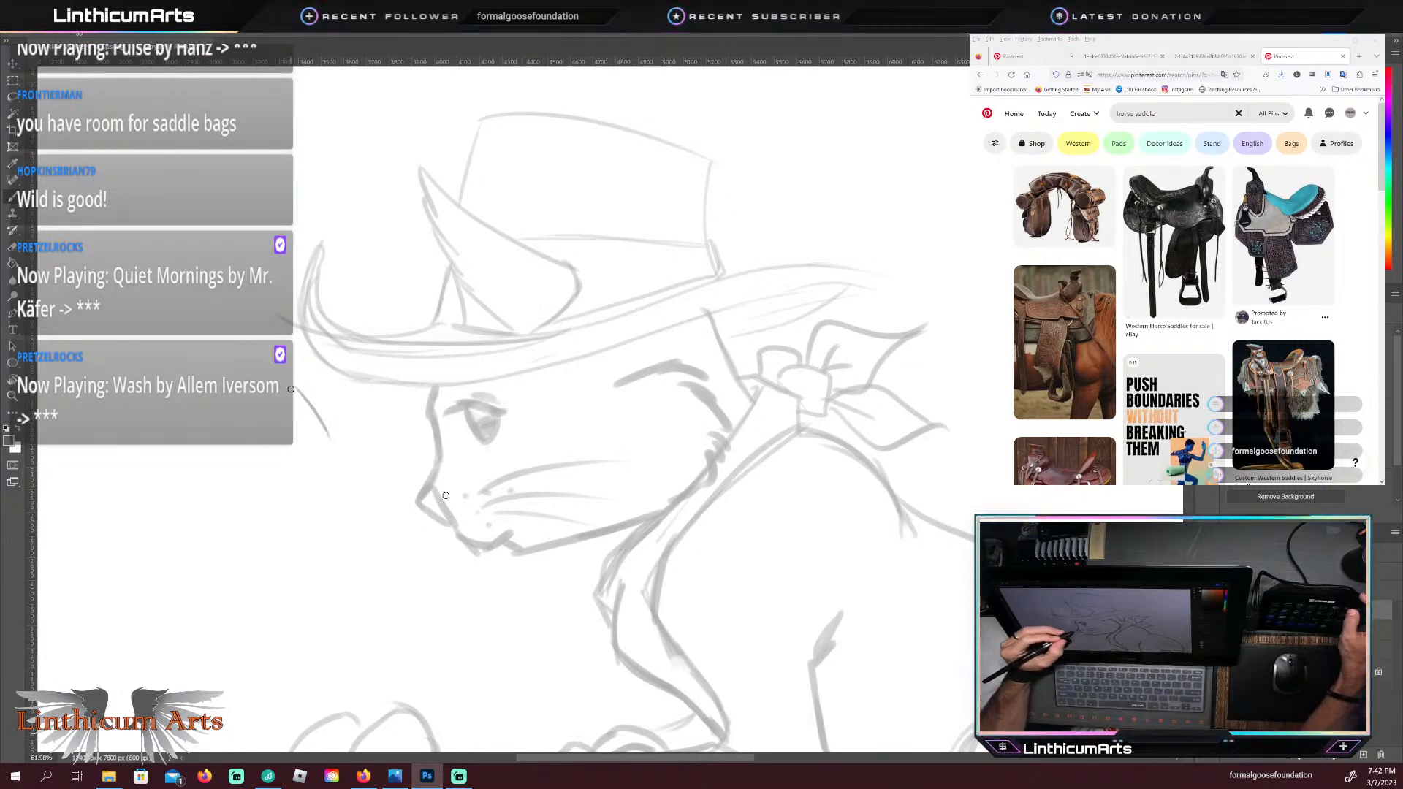
key(ctrl+z)
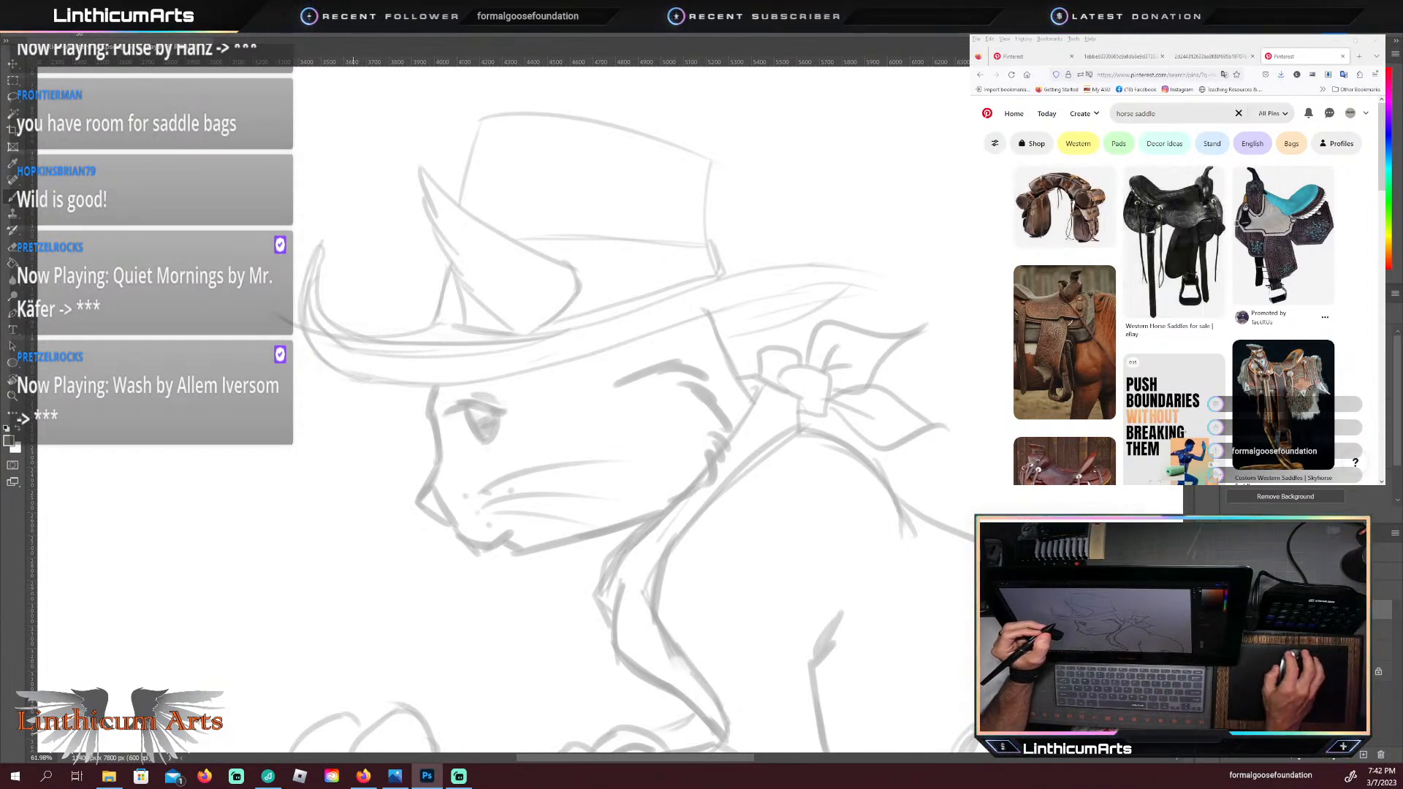
Step: Switch to the browser's photo of the sitting black cat and enlarge it to study the head, ear and upper body
click(1209, 56)
click(1125, 57)
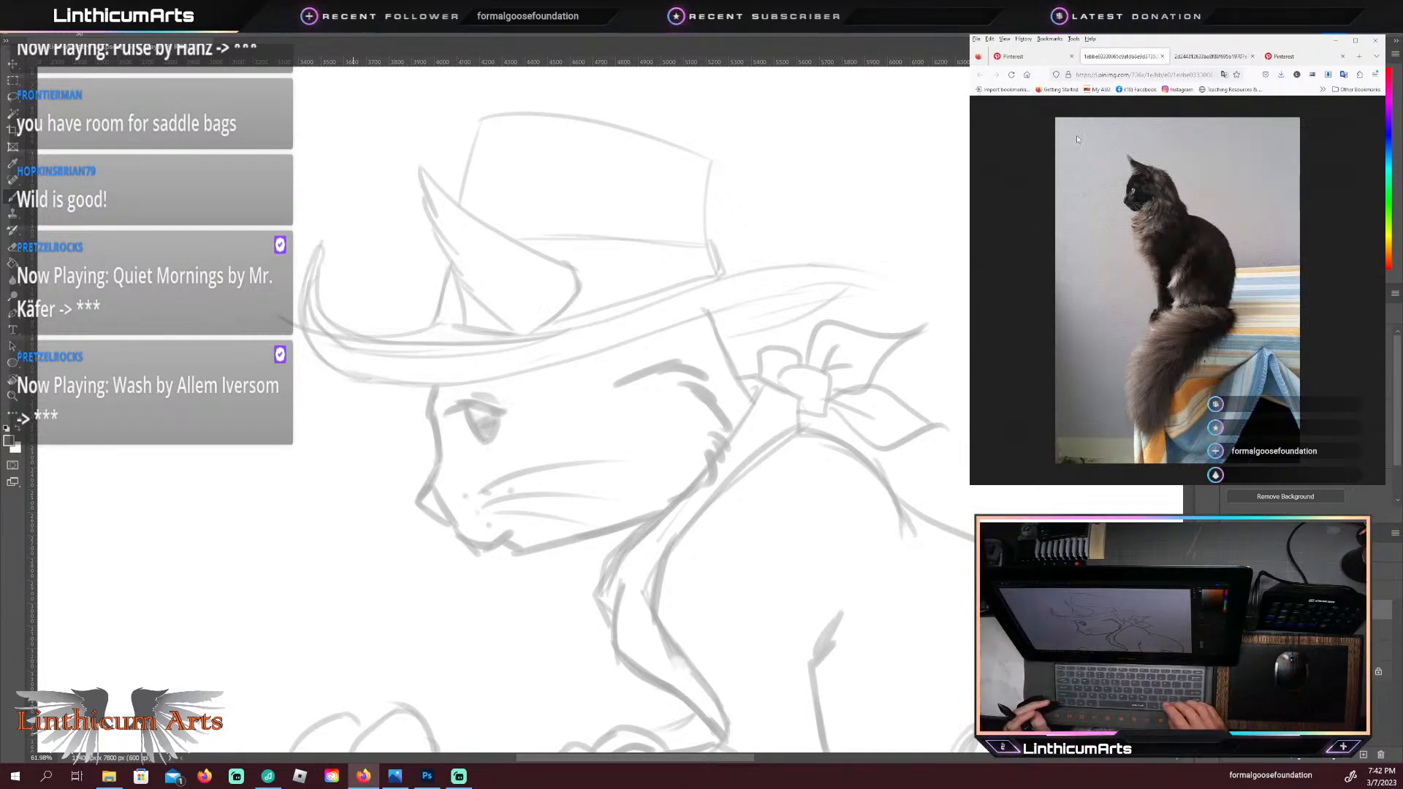
key(ctrl+plus)
key(ctrl+plus)
key(ctrl+plus)
key(ctrl+plus)
key(ctrl+plus)
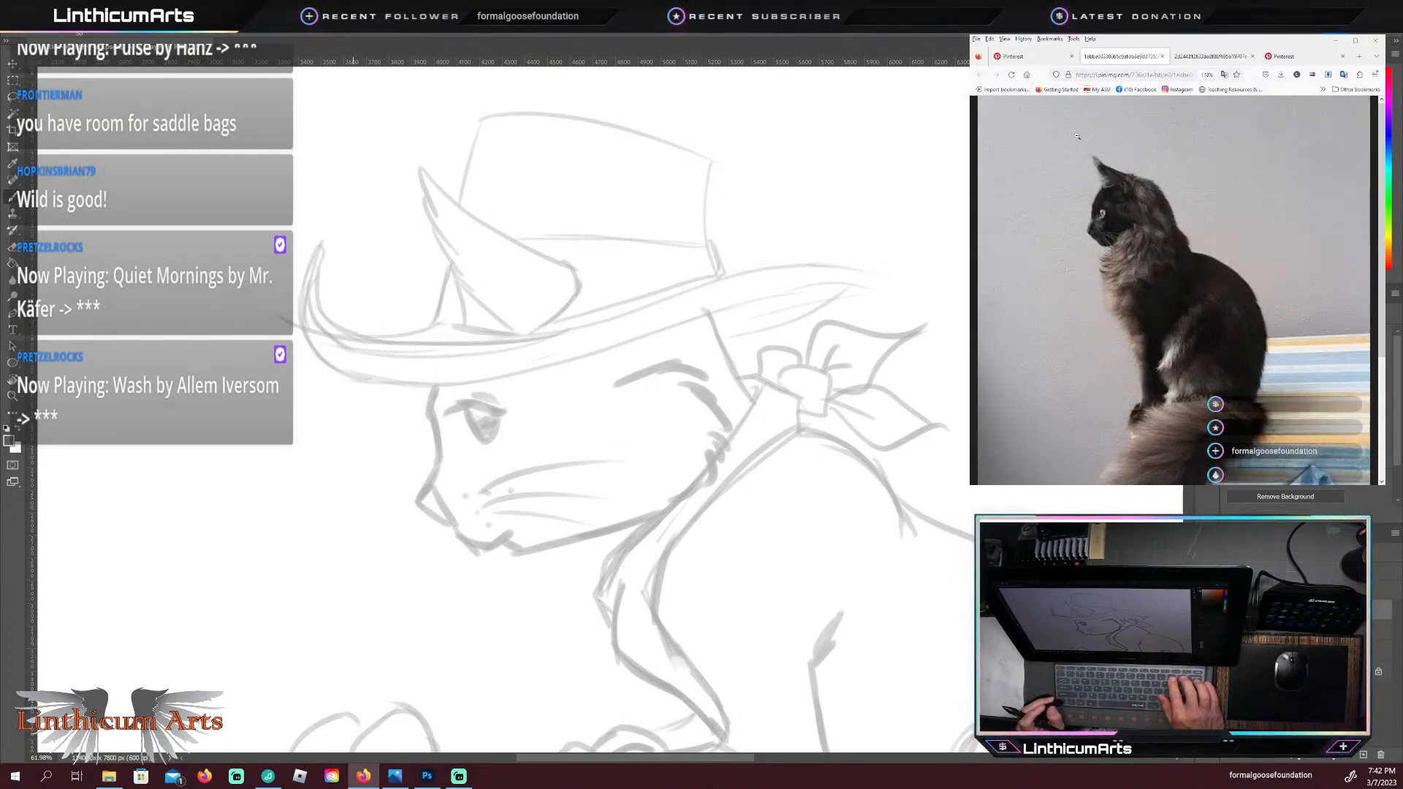
key(ctrl+minus)
key(ctrl+minus)
key(ctrl+minus)
key(ctrl+minus)
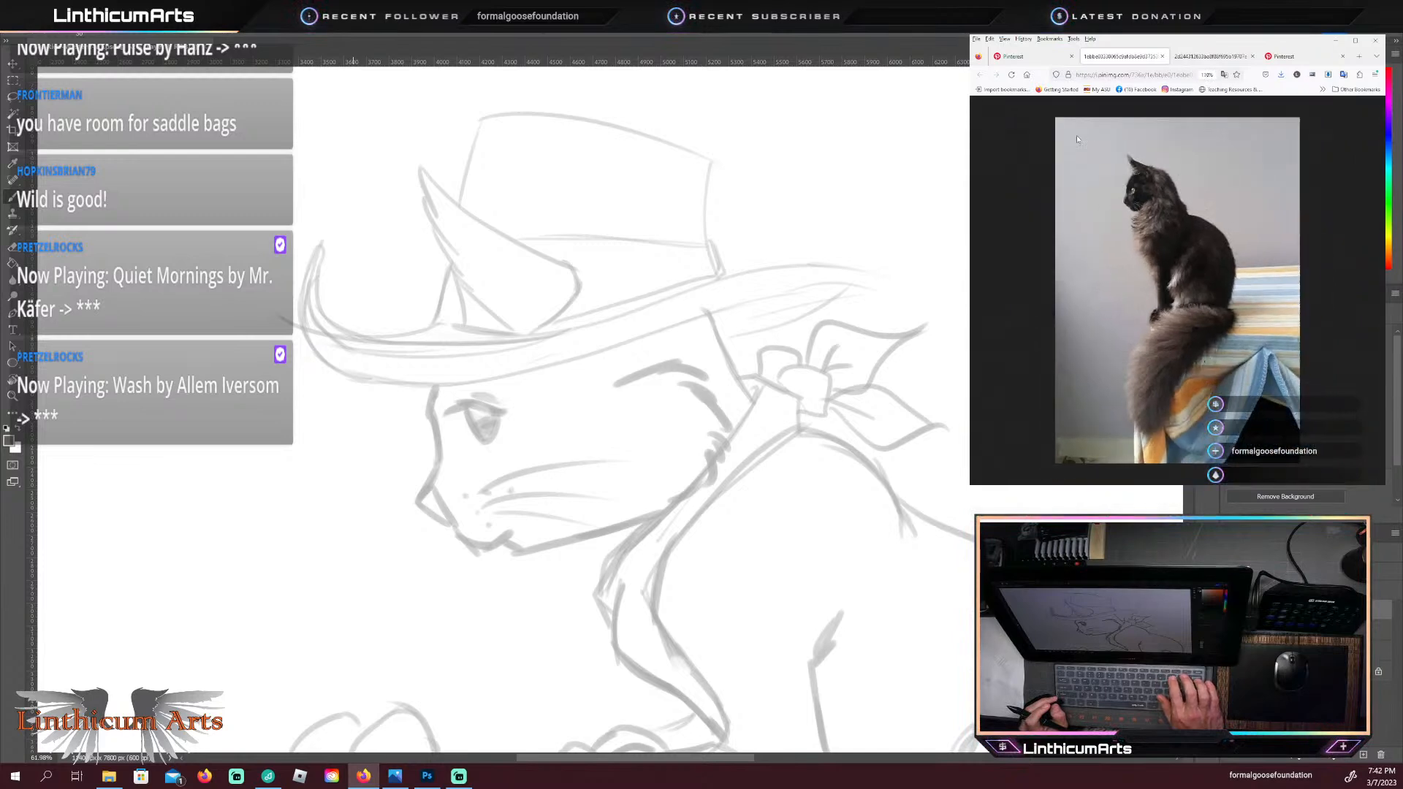
key(ctrl+plus)
key(ctrl+plus)
key(ctrl+plus)
key(ctrl+plus)
key(ctrl+plus)
key(ctrl+plus)
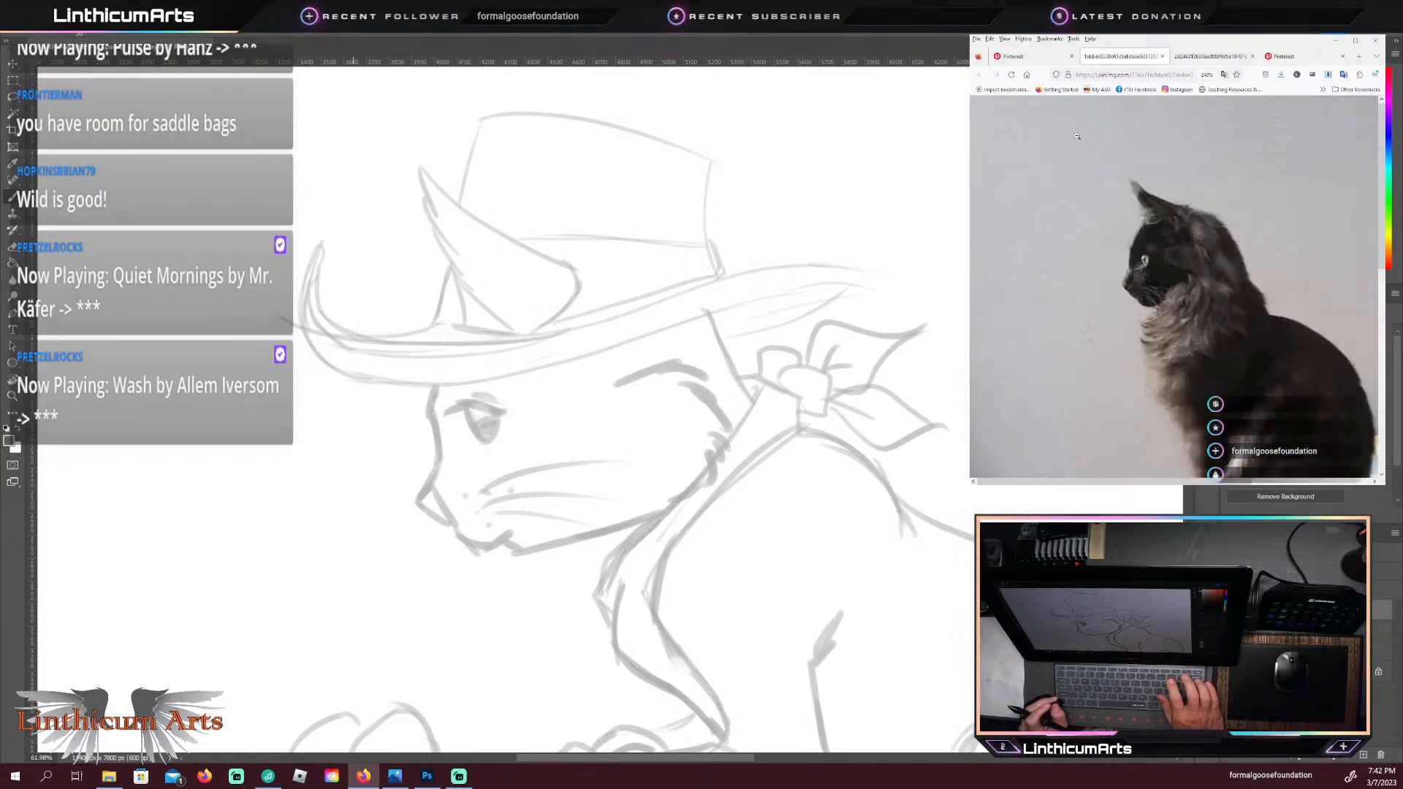
key(ctrl+minus)
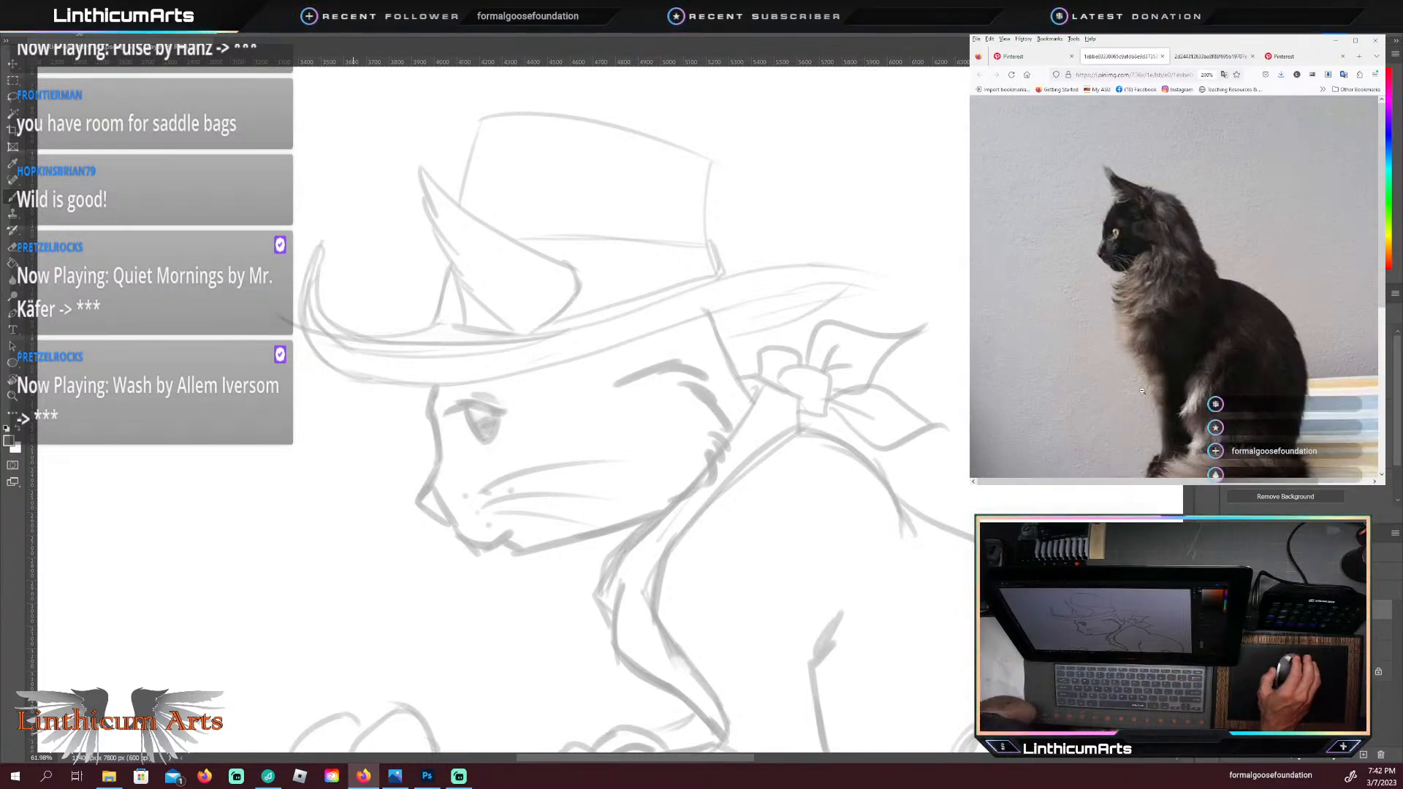
scroll(1188, 322, down, 2)
scroll(1188, 314, up, 2)
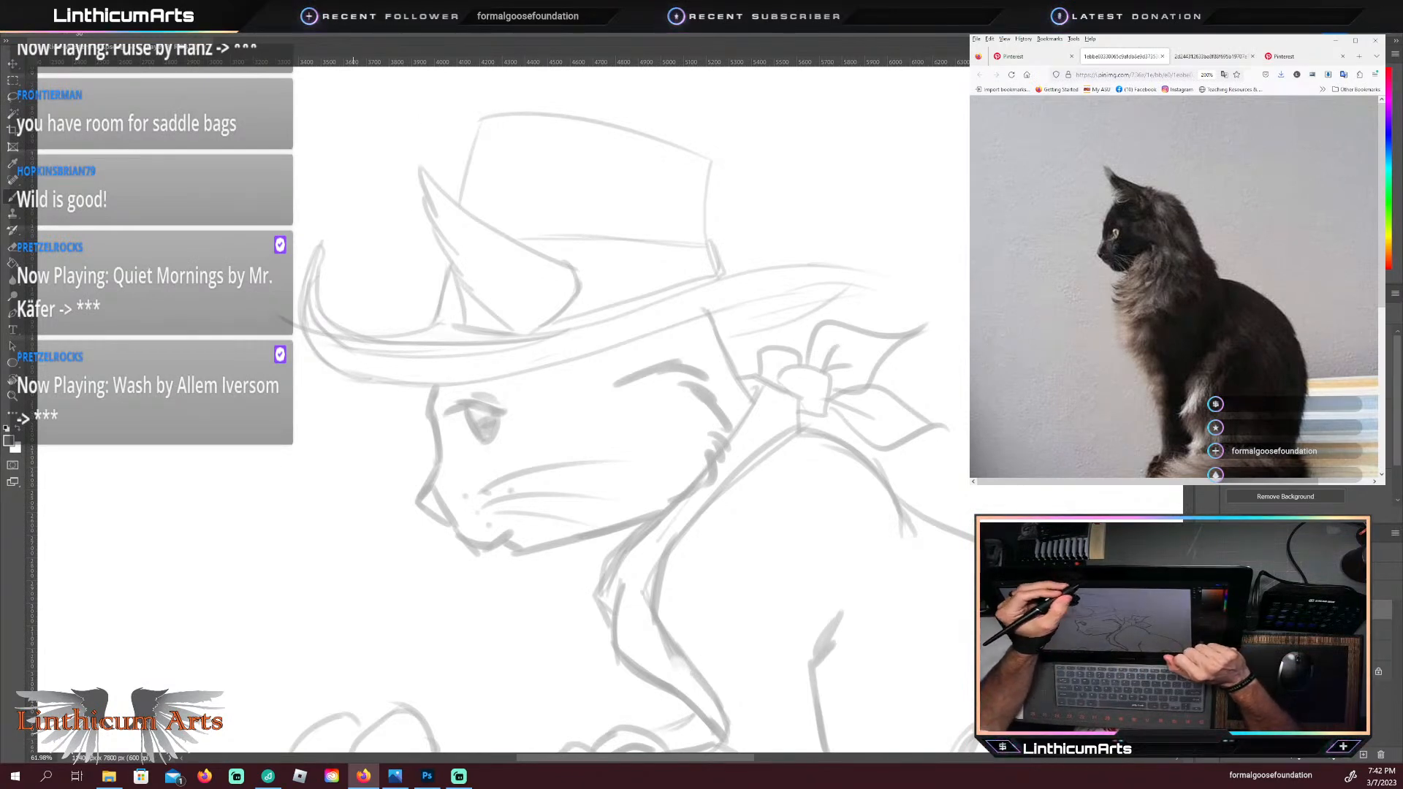
Step: Back in Photoshop, trace the cat's ear over the hat in dark lines, with both long edges, rounded back and base
click(462, 392)
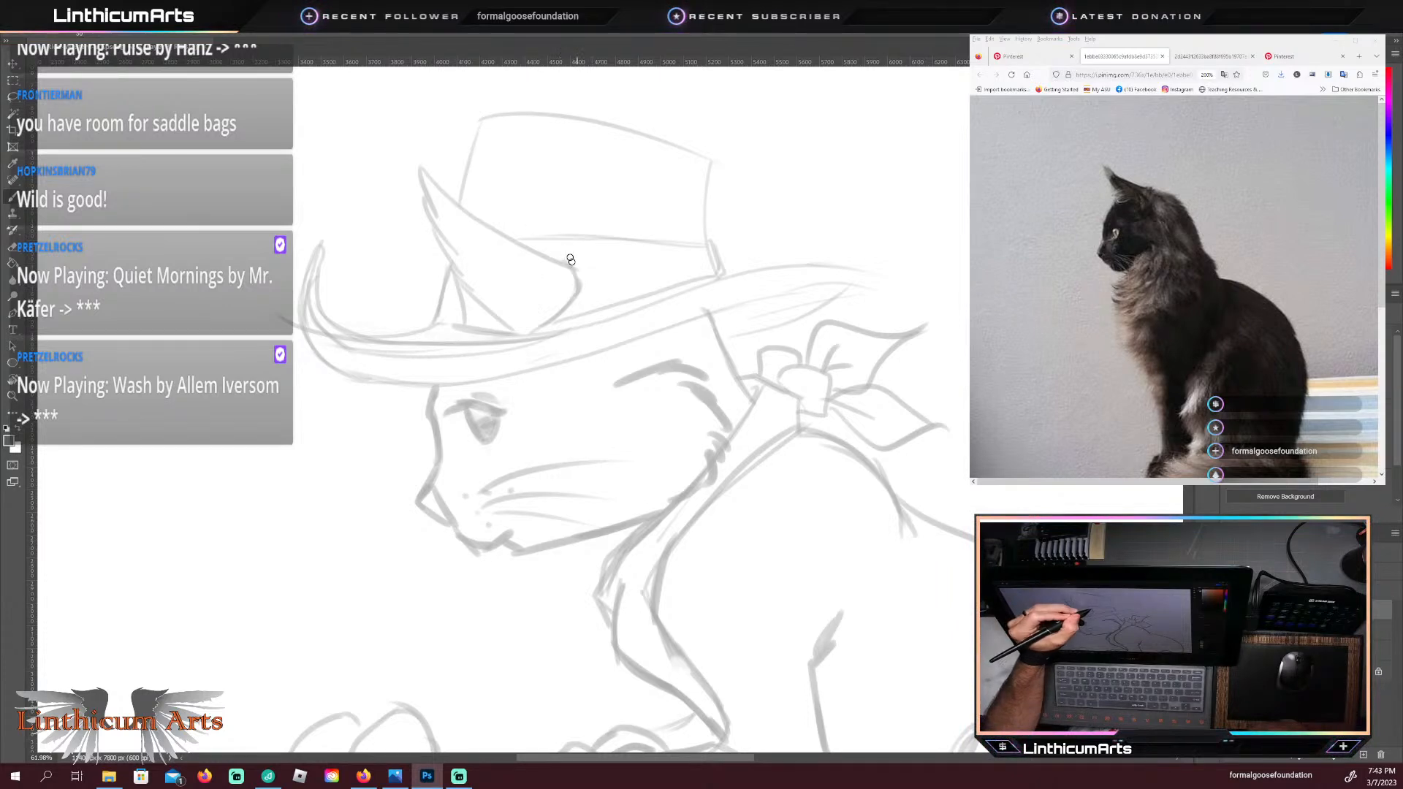
drag(565, 260, 420, 168)
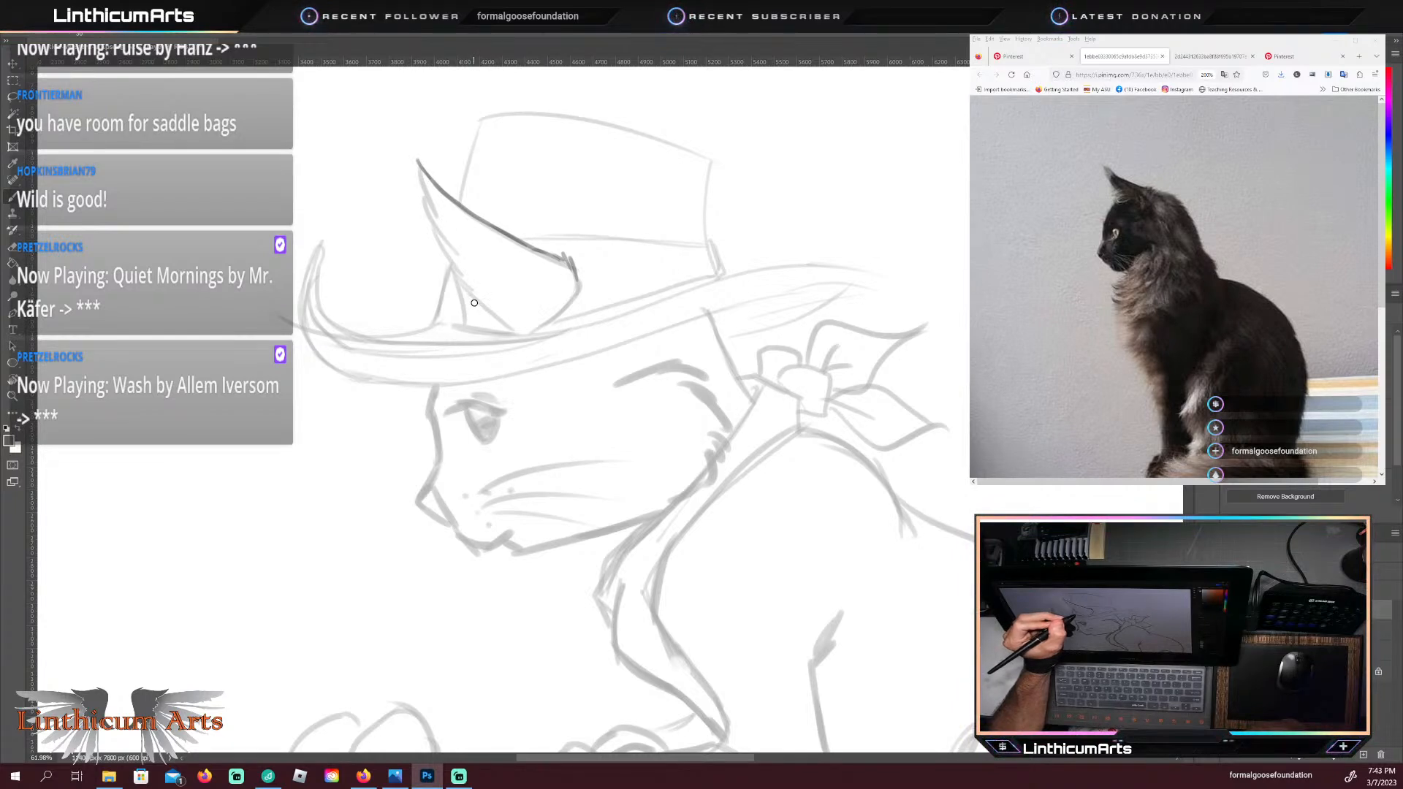
mouse_move(511, 330)
mouse_down()
mouse_move(447, 274)
mouse_move(458, 271)
mouse_move(424, 180)
mouse_up()
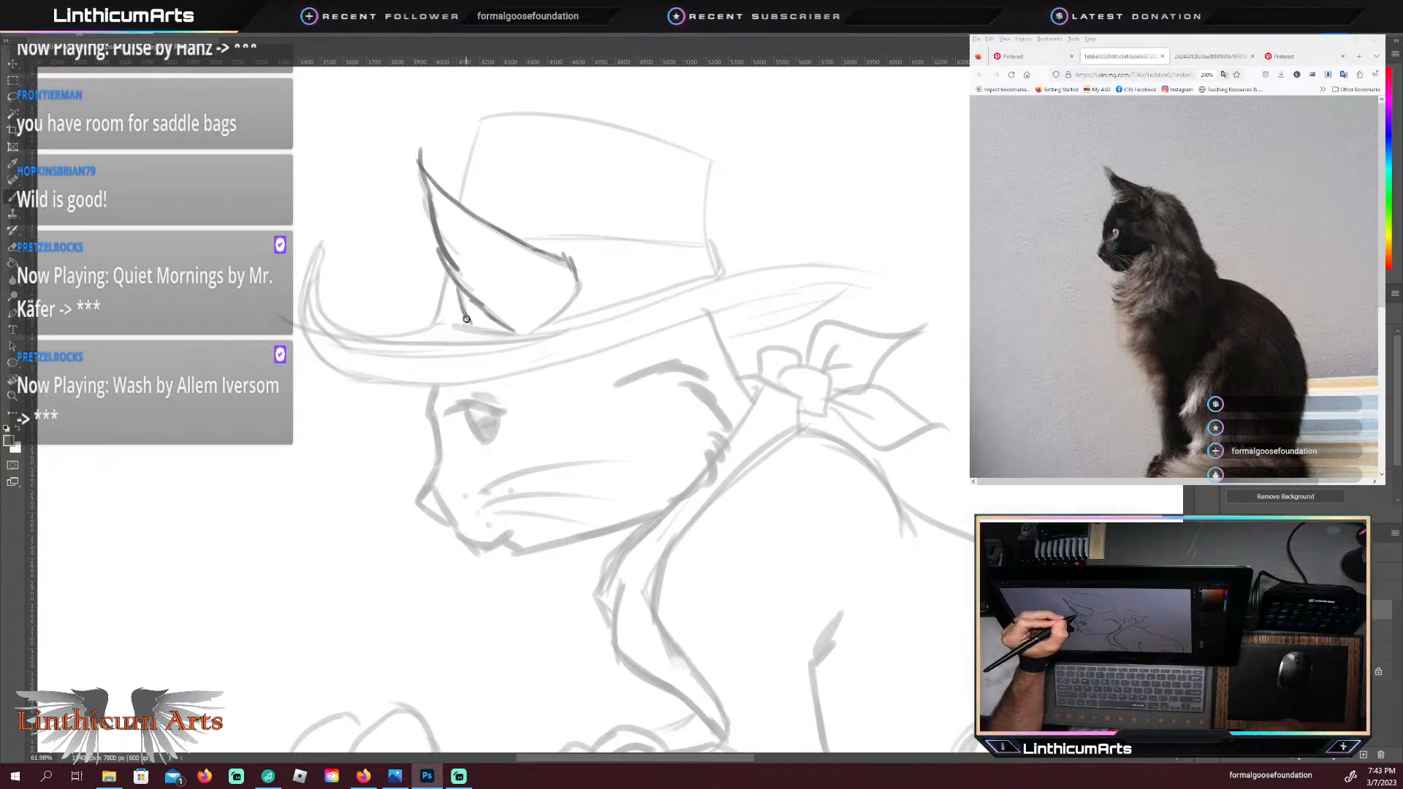
drag(466, 319, 515, 332)
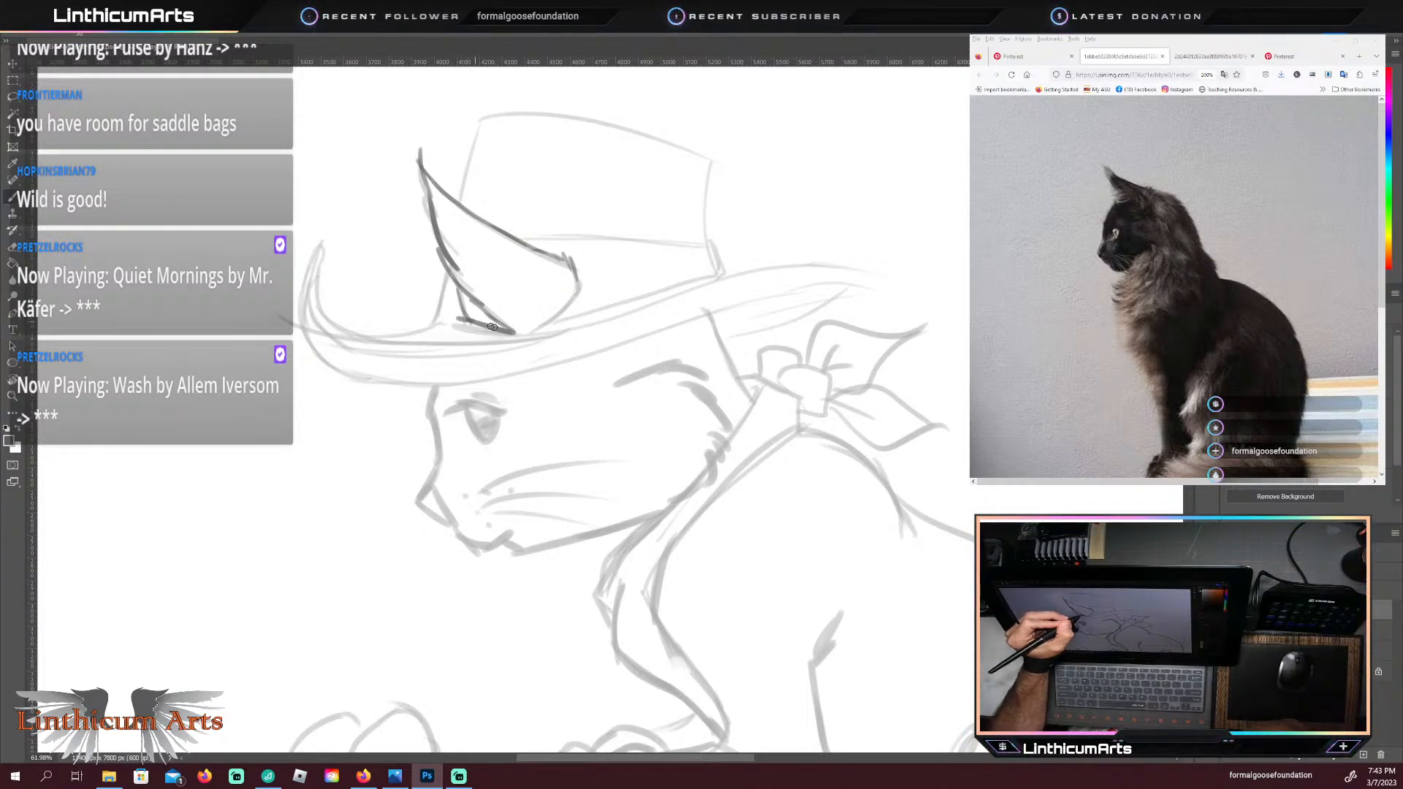
drag(519, 332, 578, 302)
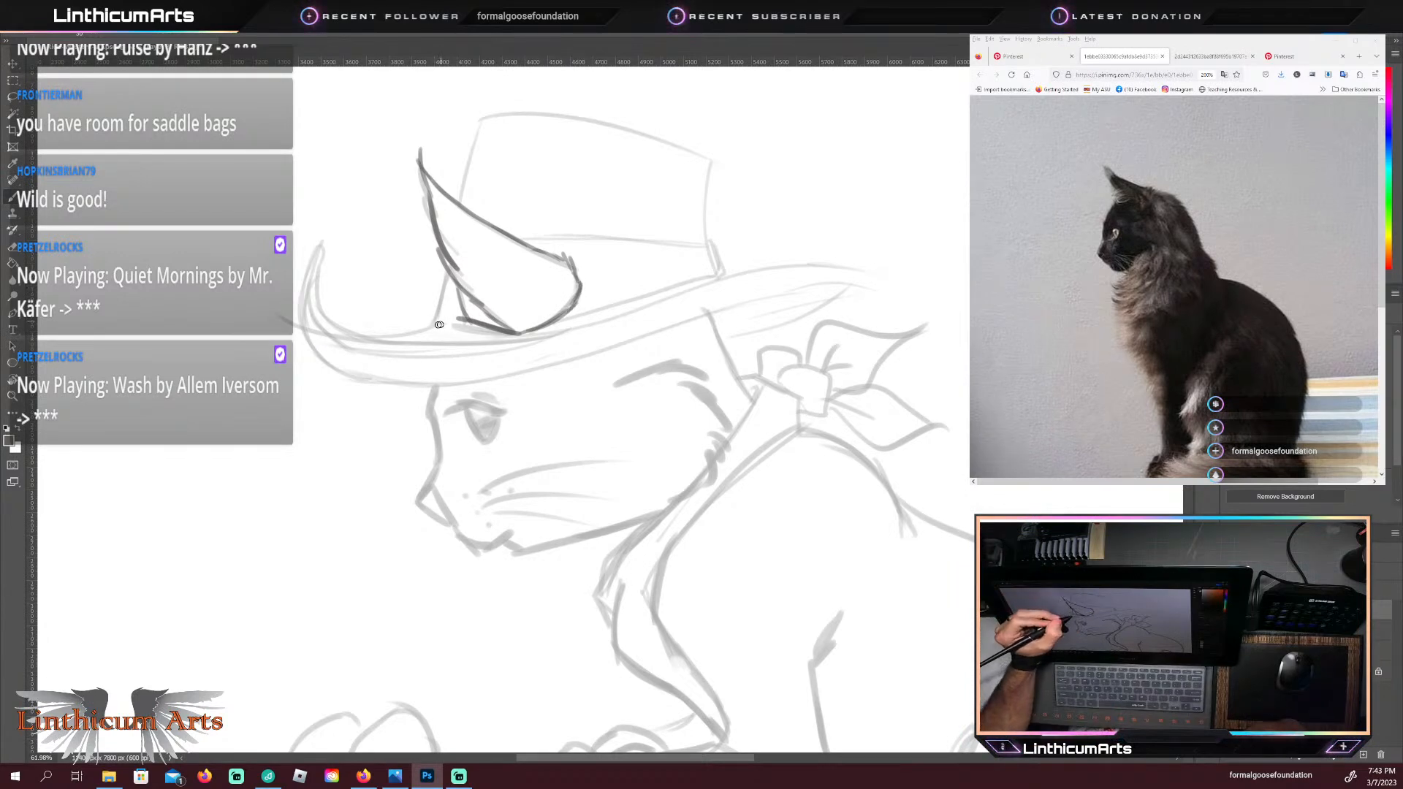
drag(466, 321, 432, 319)
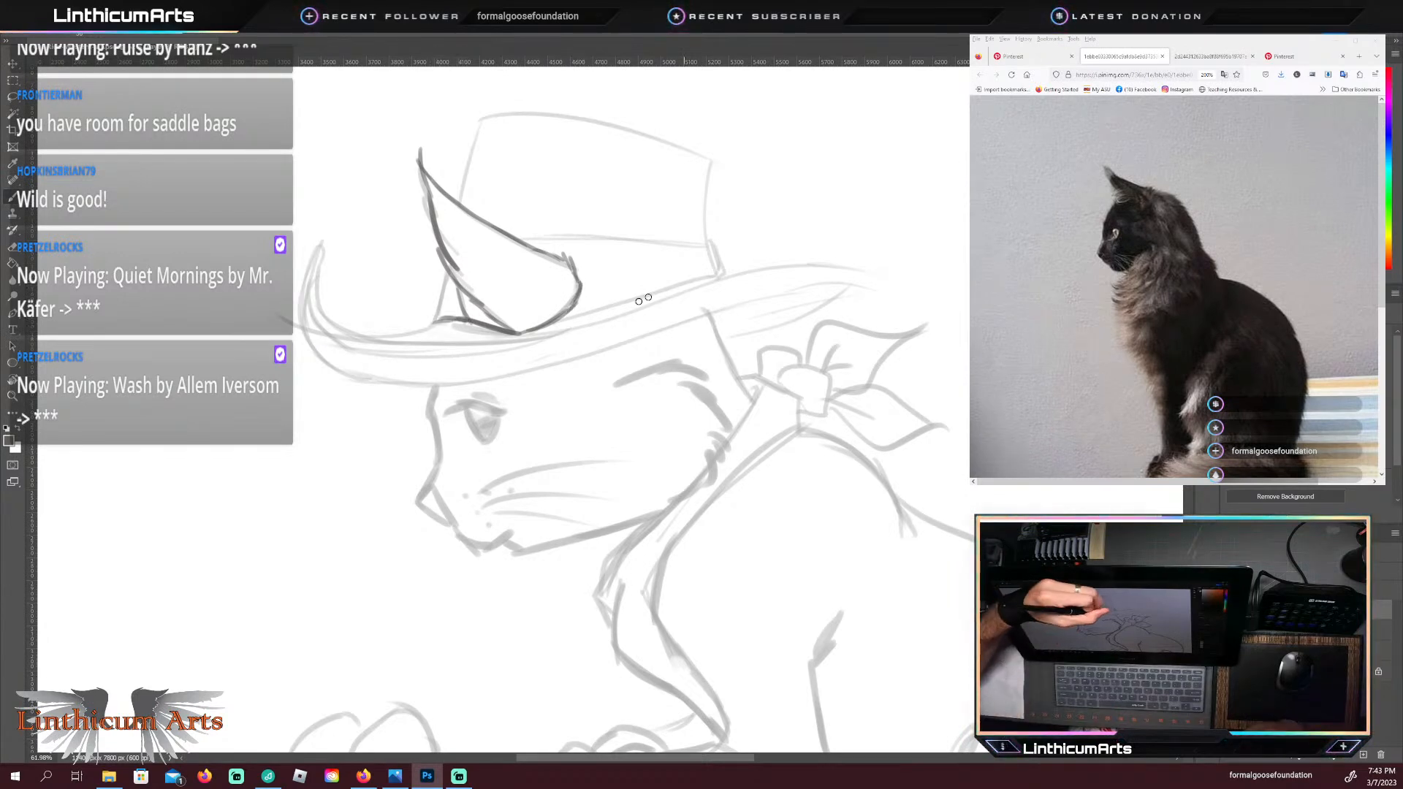
Step: Trace the hat band in dark lines around the ear, rotating the canvas to redraw its upper edge and restoring the view
drag(571, 313, 654, 291)
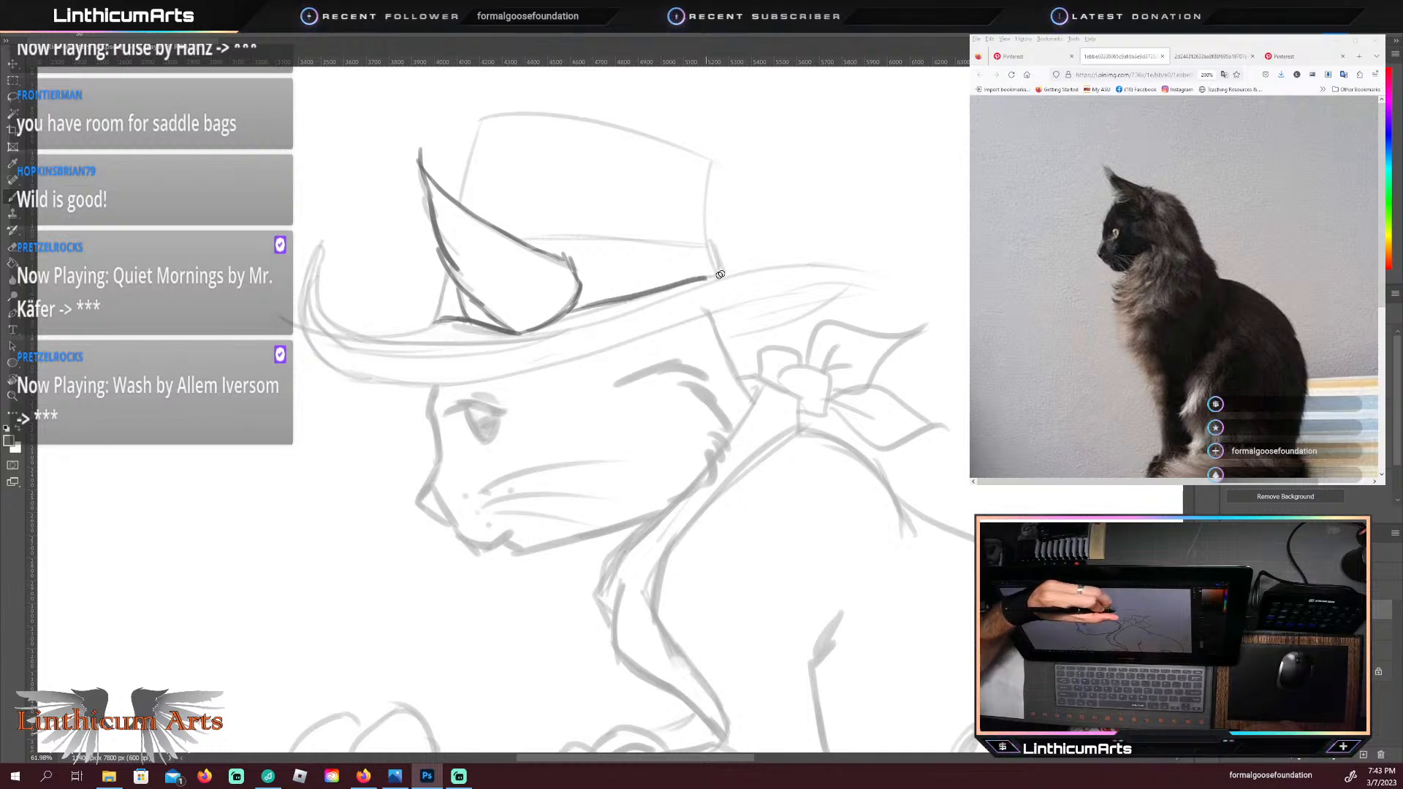
drag(441, 290, 426, 329)
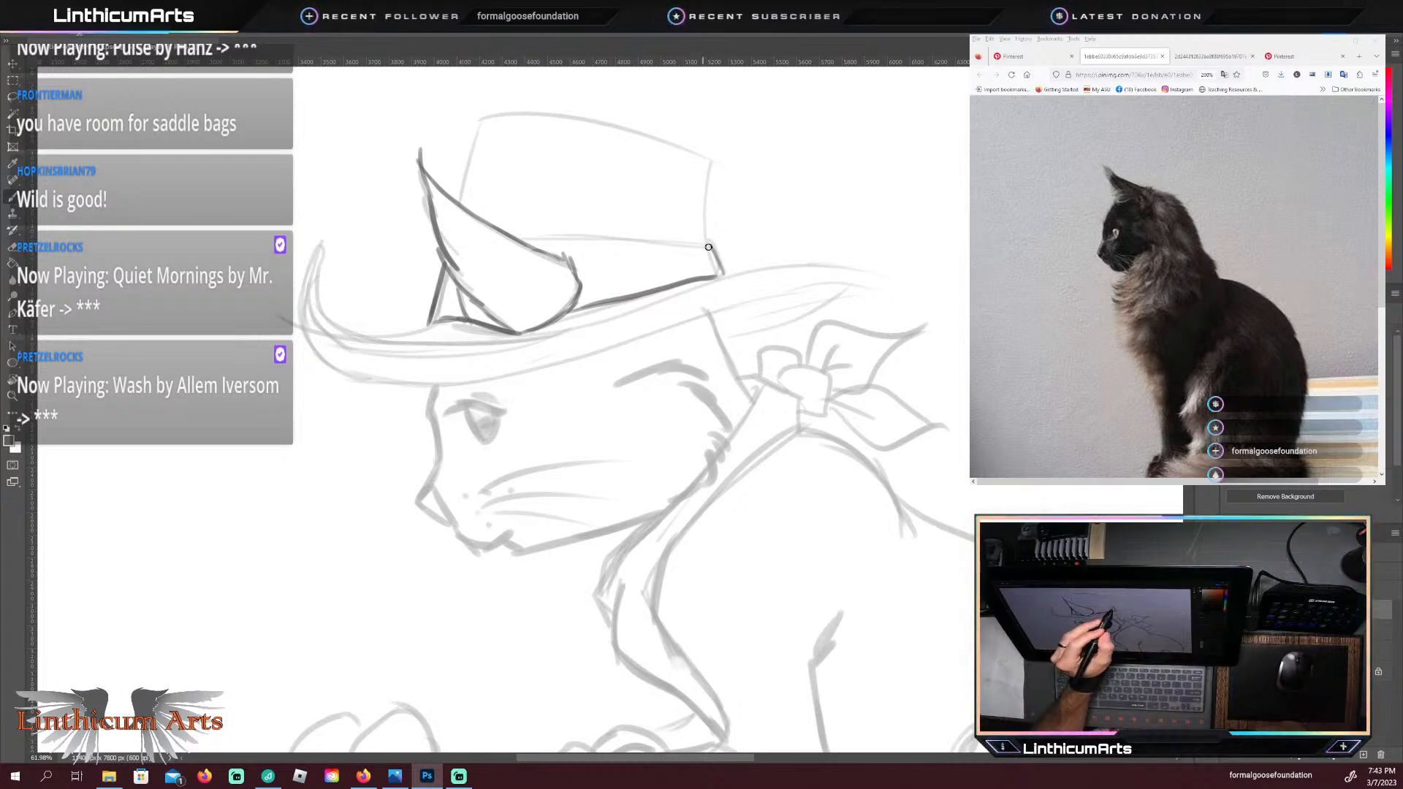
mouse_move(710, 243)
mouse_down()
mouse_move(507, 237)
mouse_move(713, 247)
mouse_up()
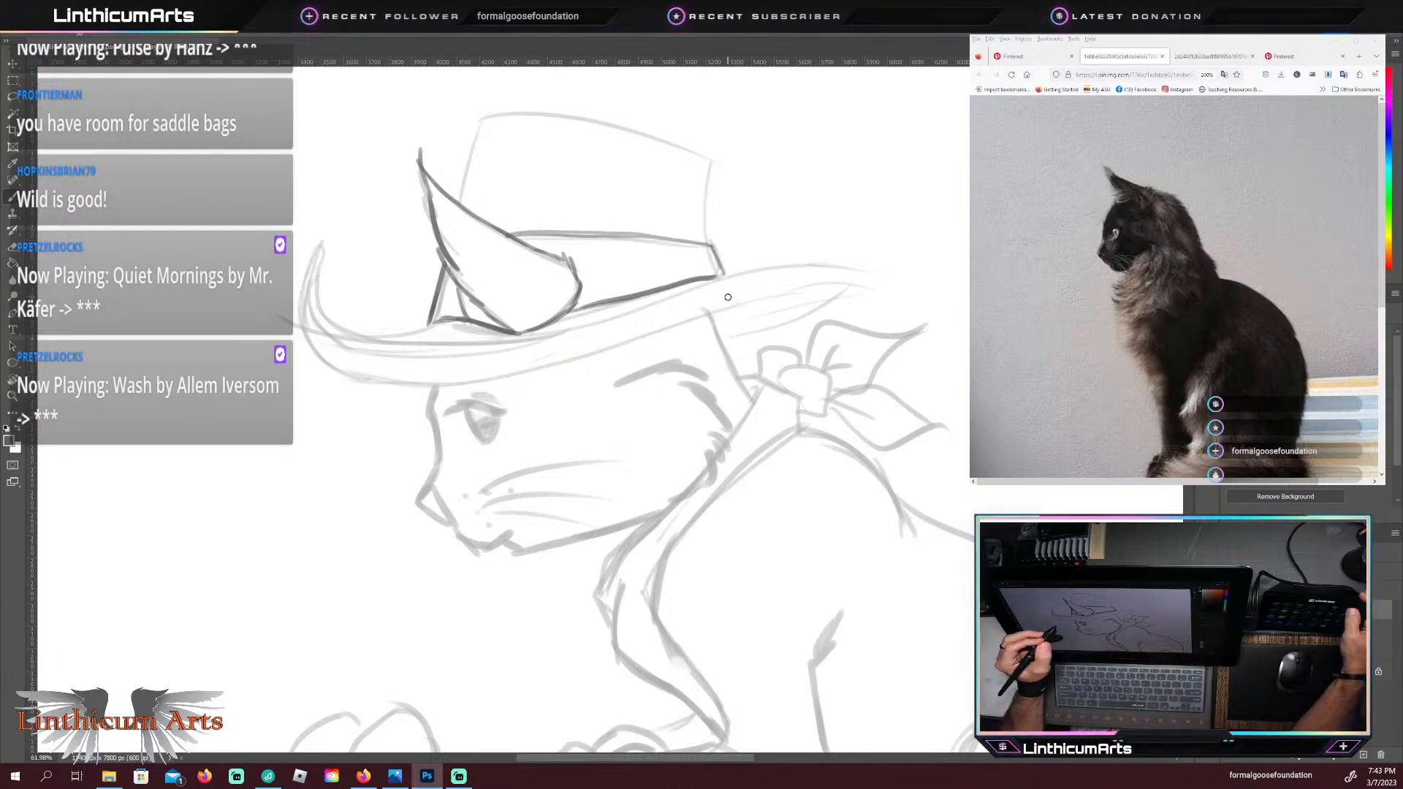
key(ctrl+z)
key(r)
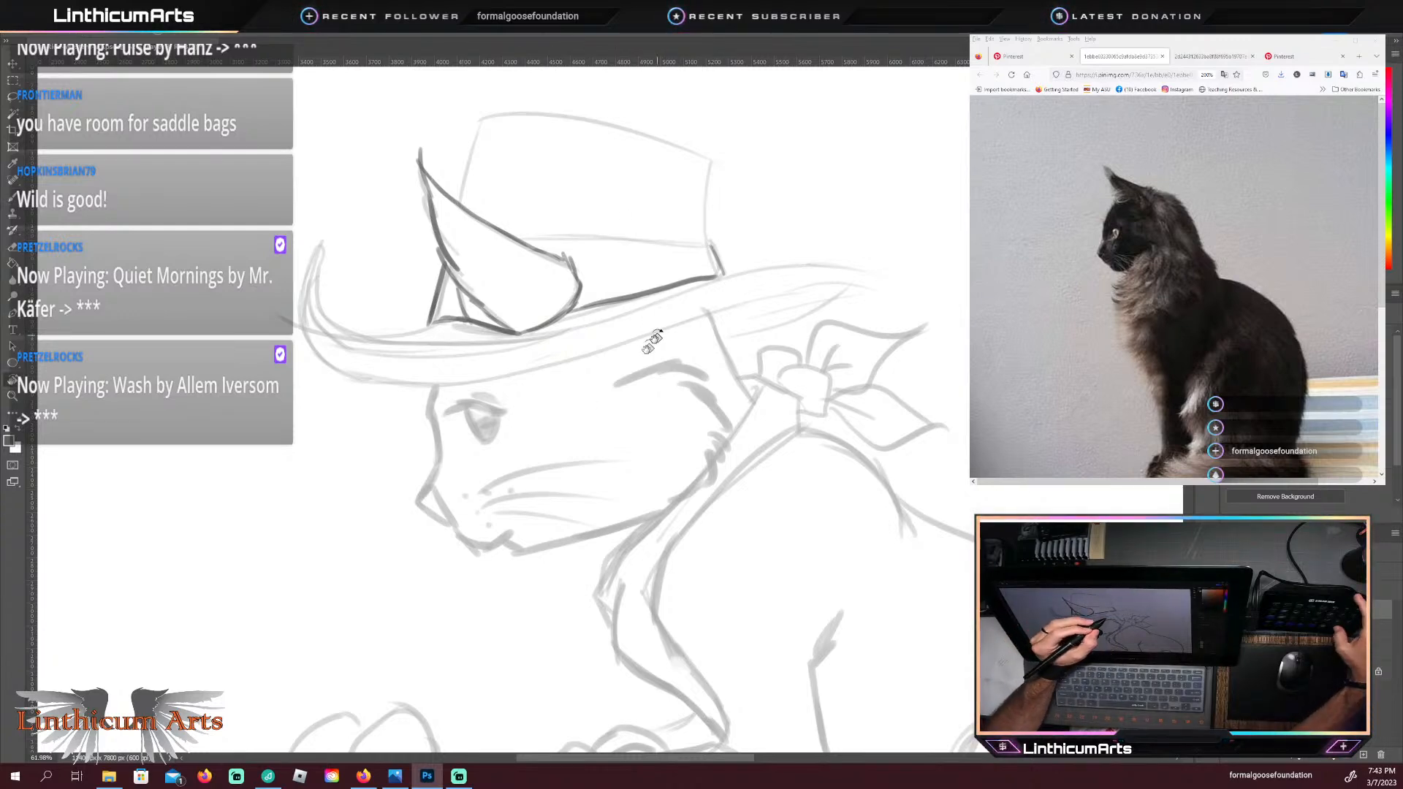
mouse_move(646, 340)
mouse_down()
mouse_move(630, 322)
mouse_move(695, 382)
mouse_move(695, 438)
mouse_up()
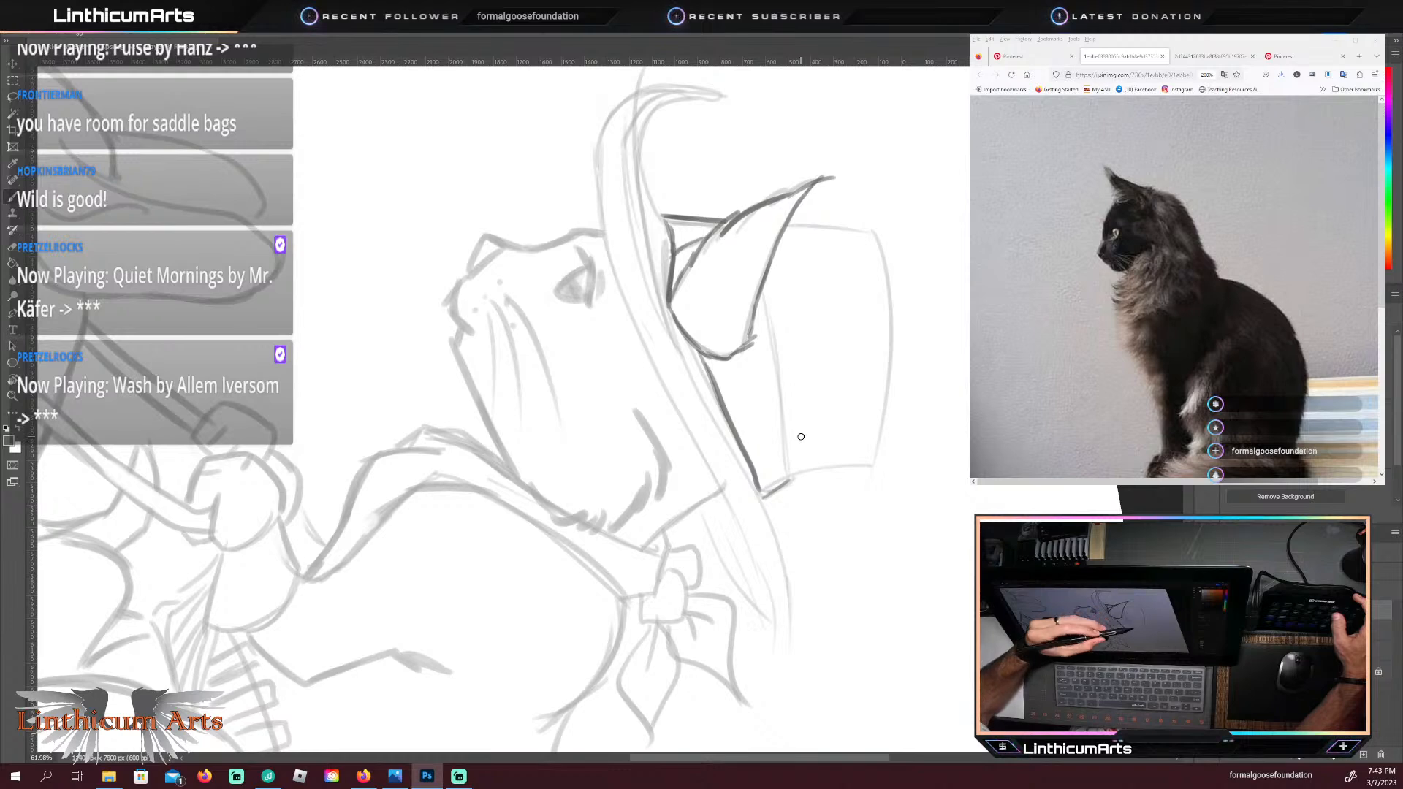
drag(788, 477, 773, 341)
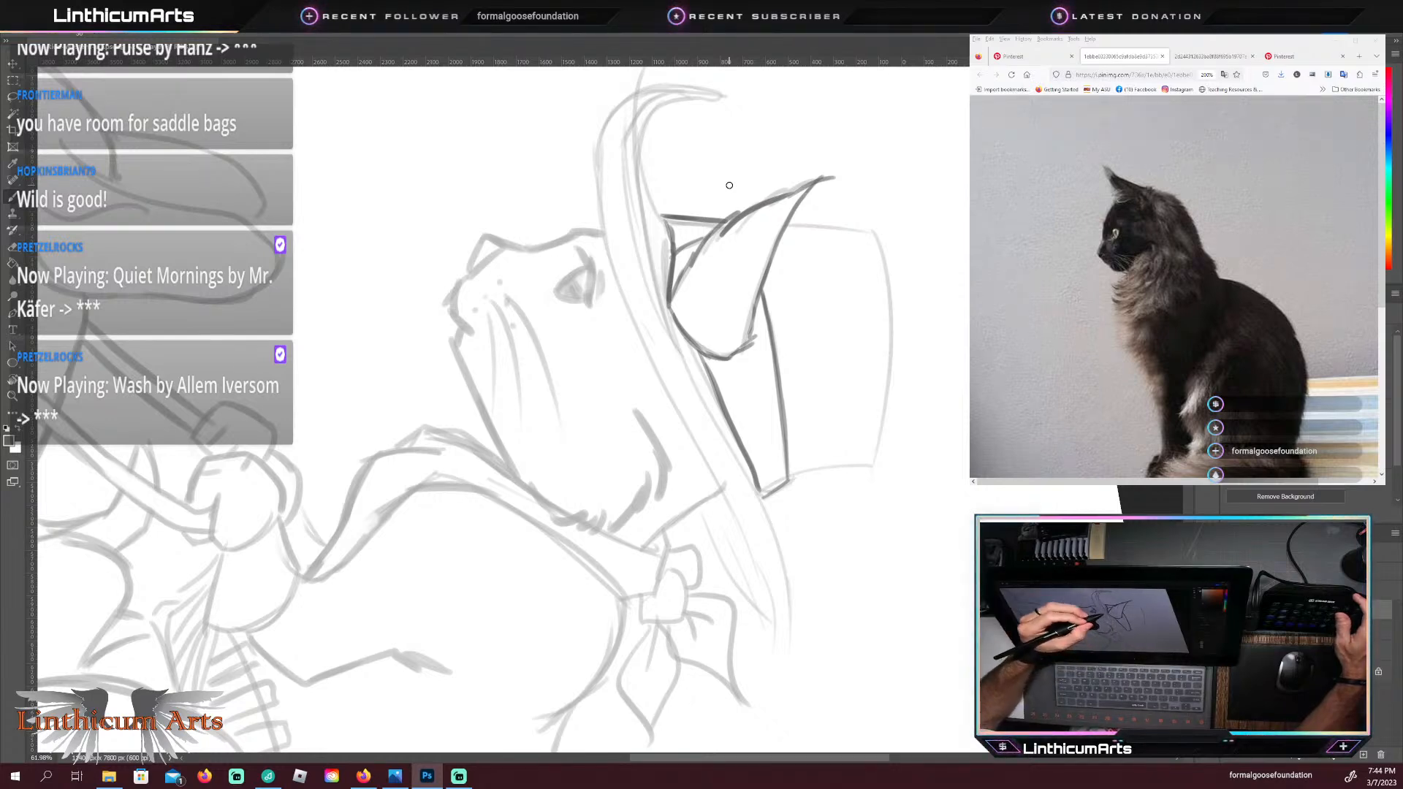
key(Escape)
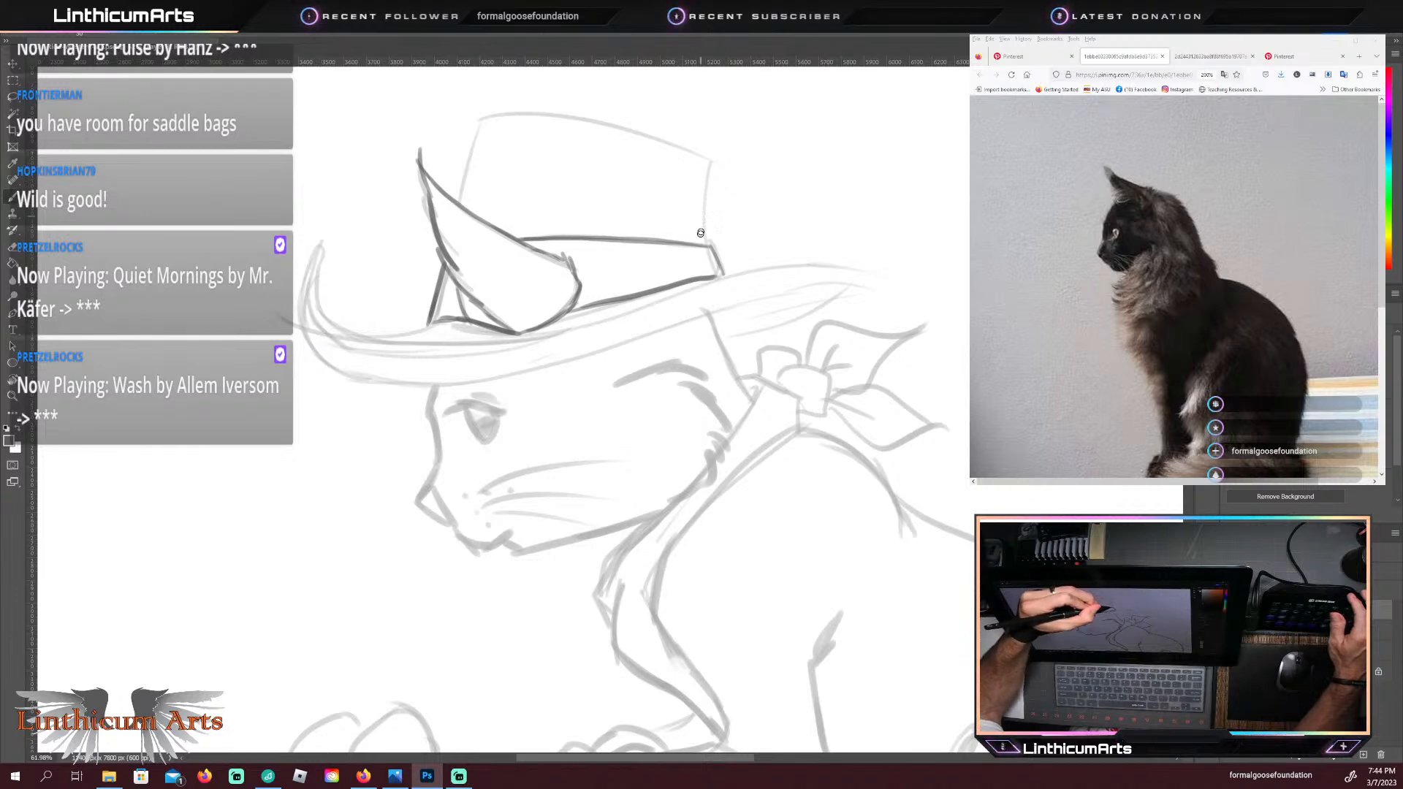
drag(704, 243, 706, 159)
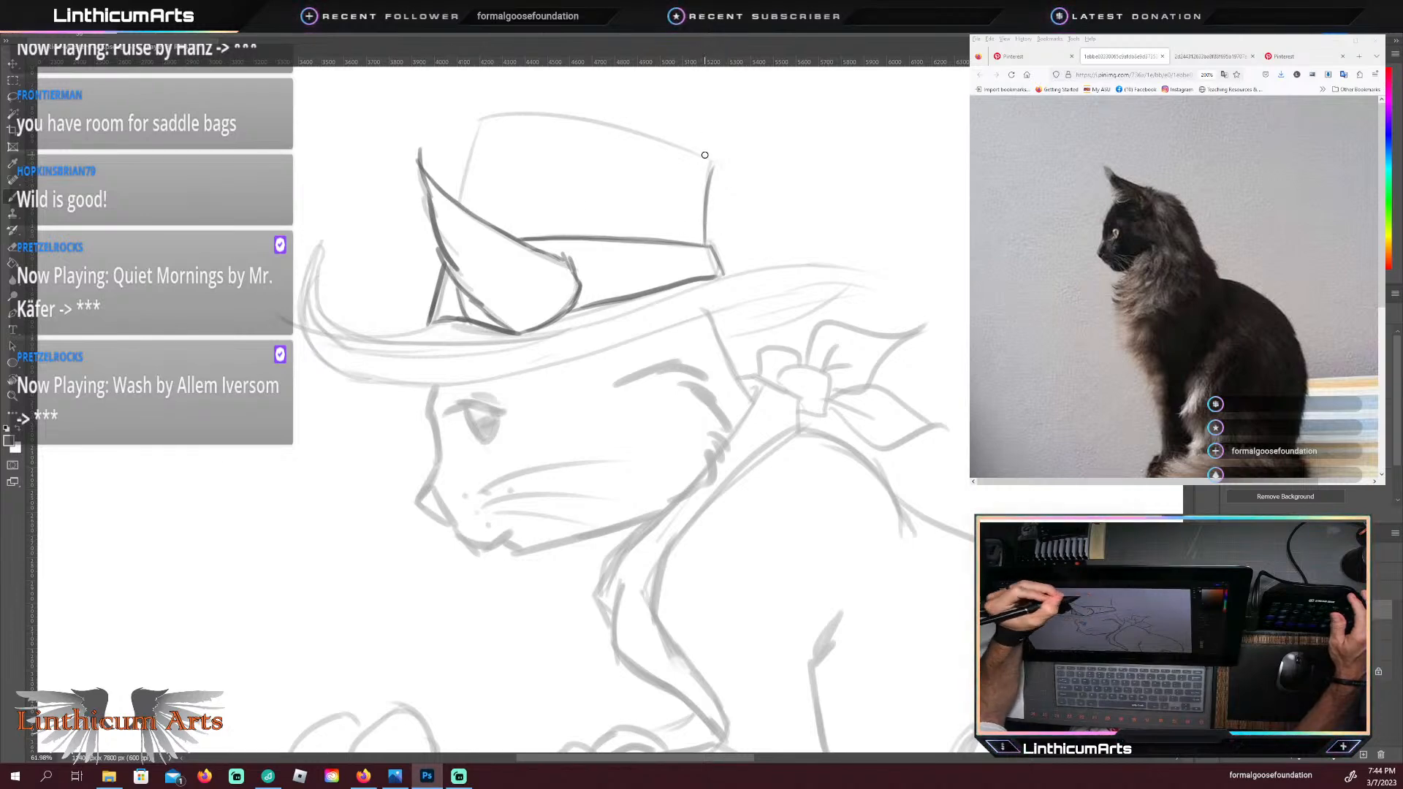
drag(459, 203, 489, 118)
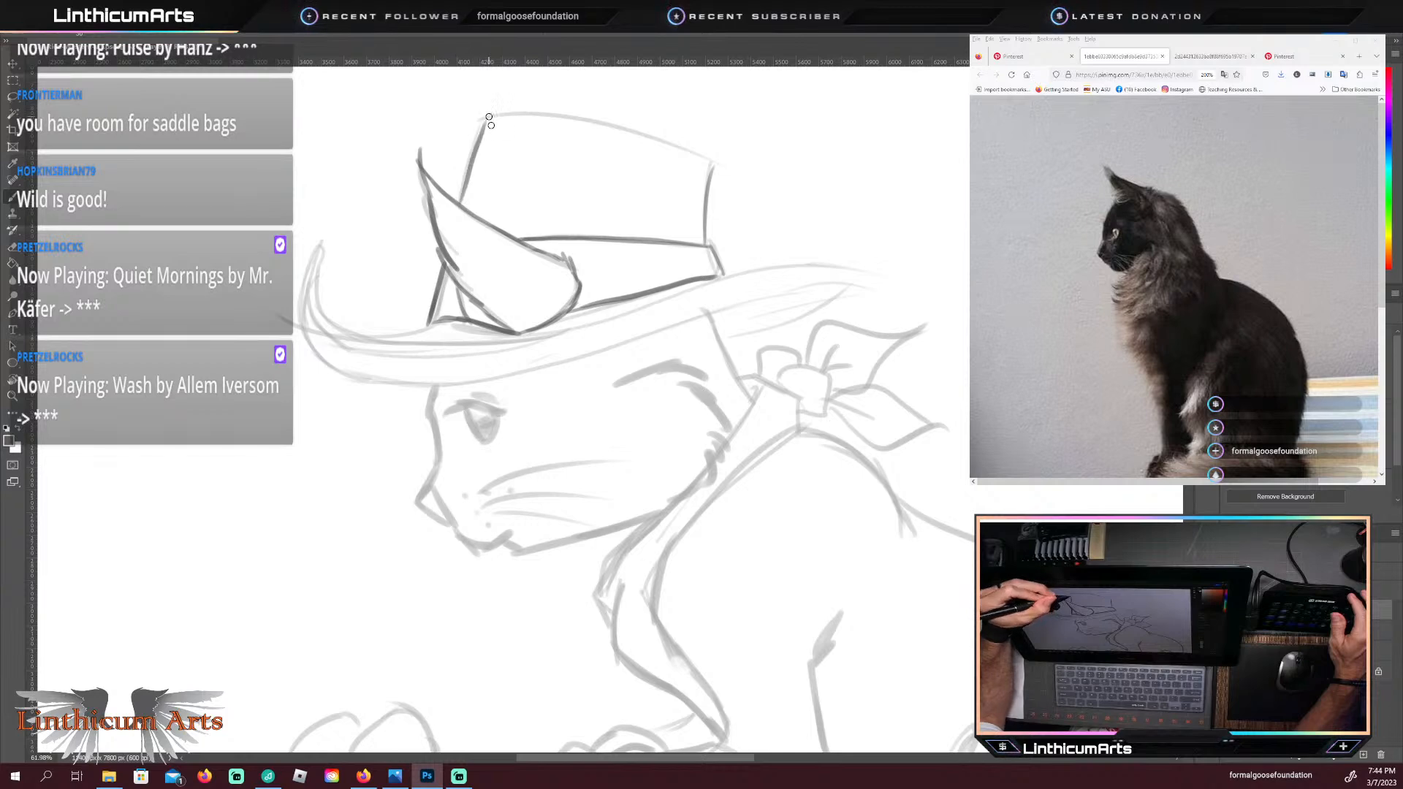
key(ctrl+z)
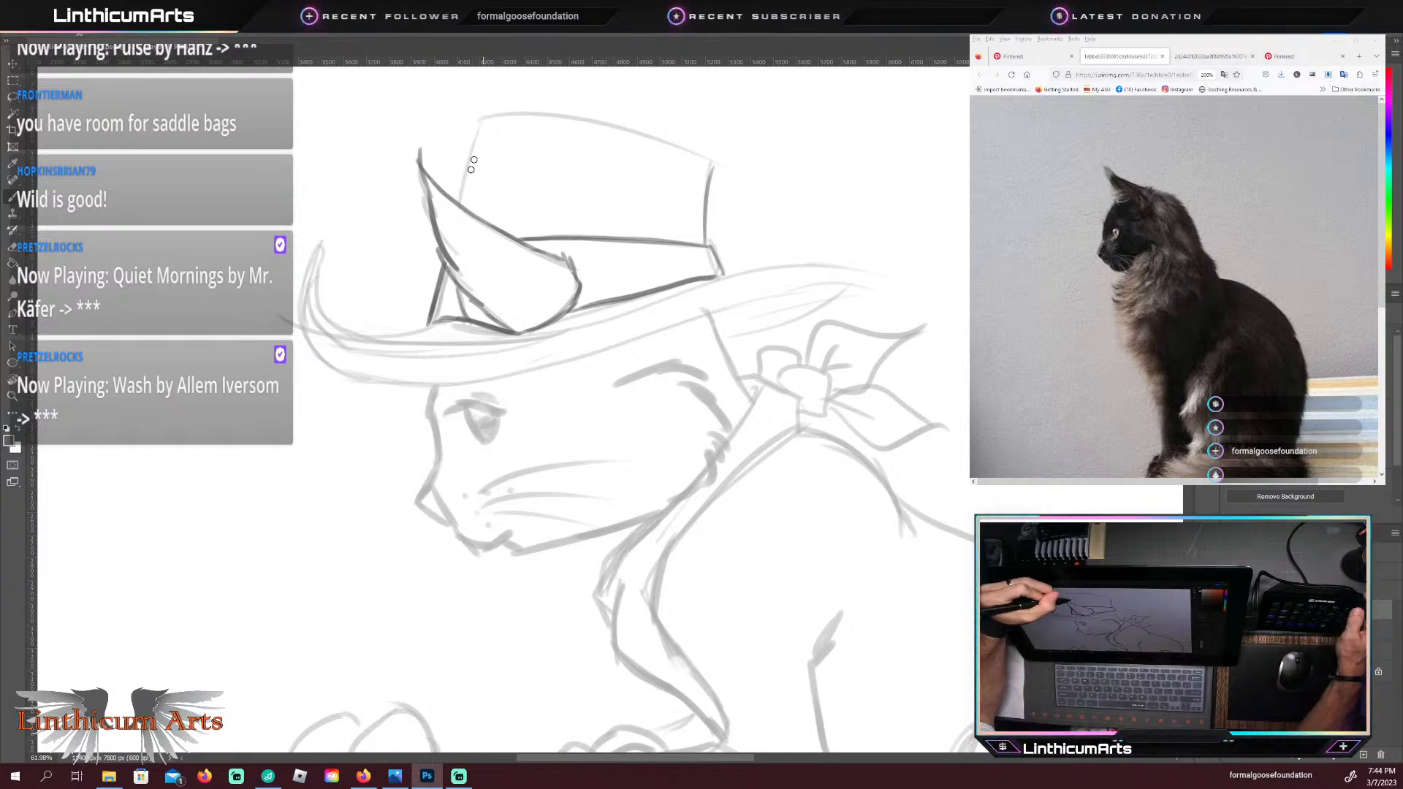
mouse_move(462, 198)
mouse_down()
mouse_move(473, 145)
mouse_move(502, 115)
mouse_up()
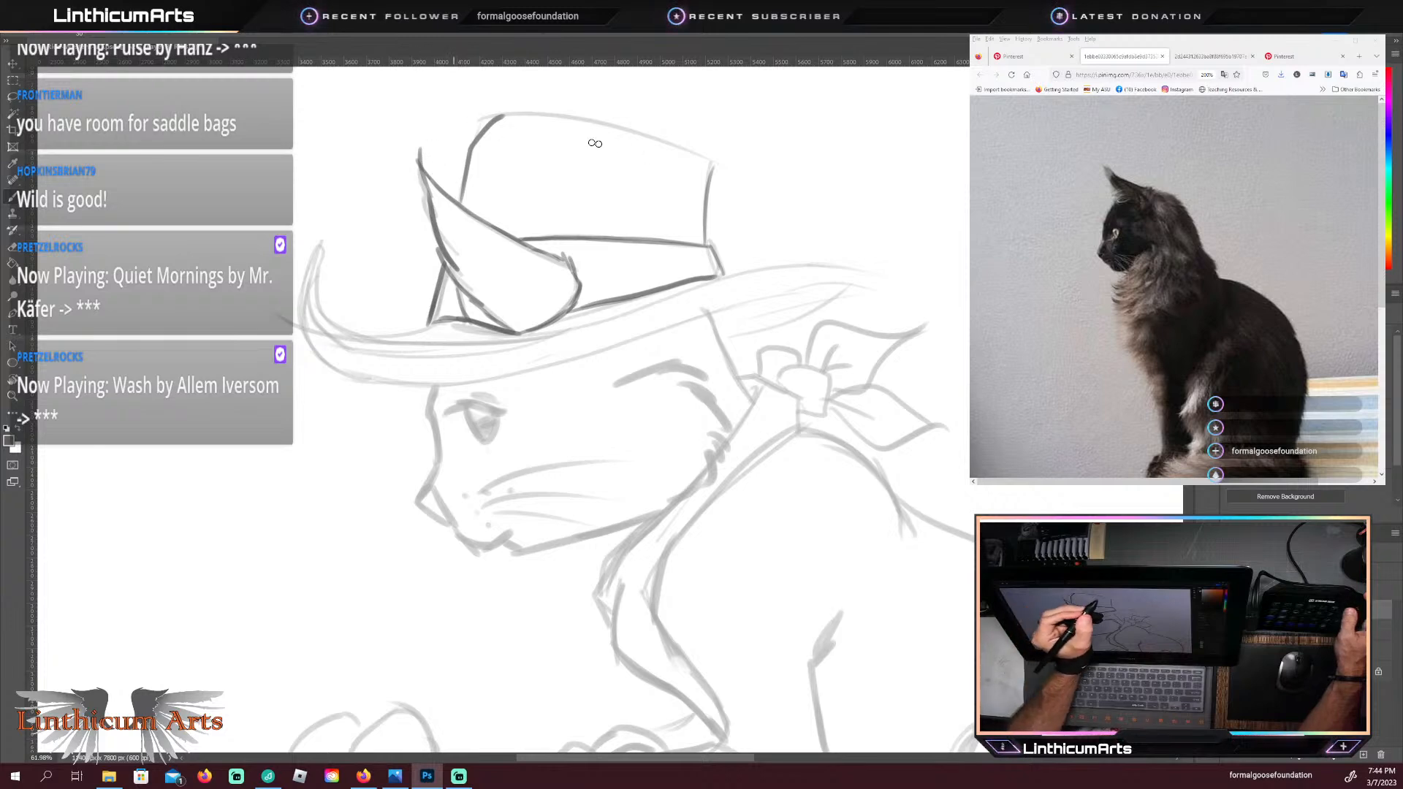
drag(711, 162, 505, 114)
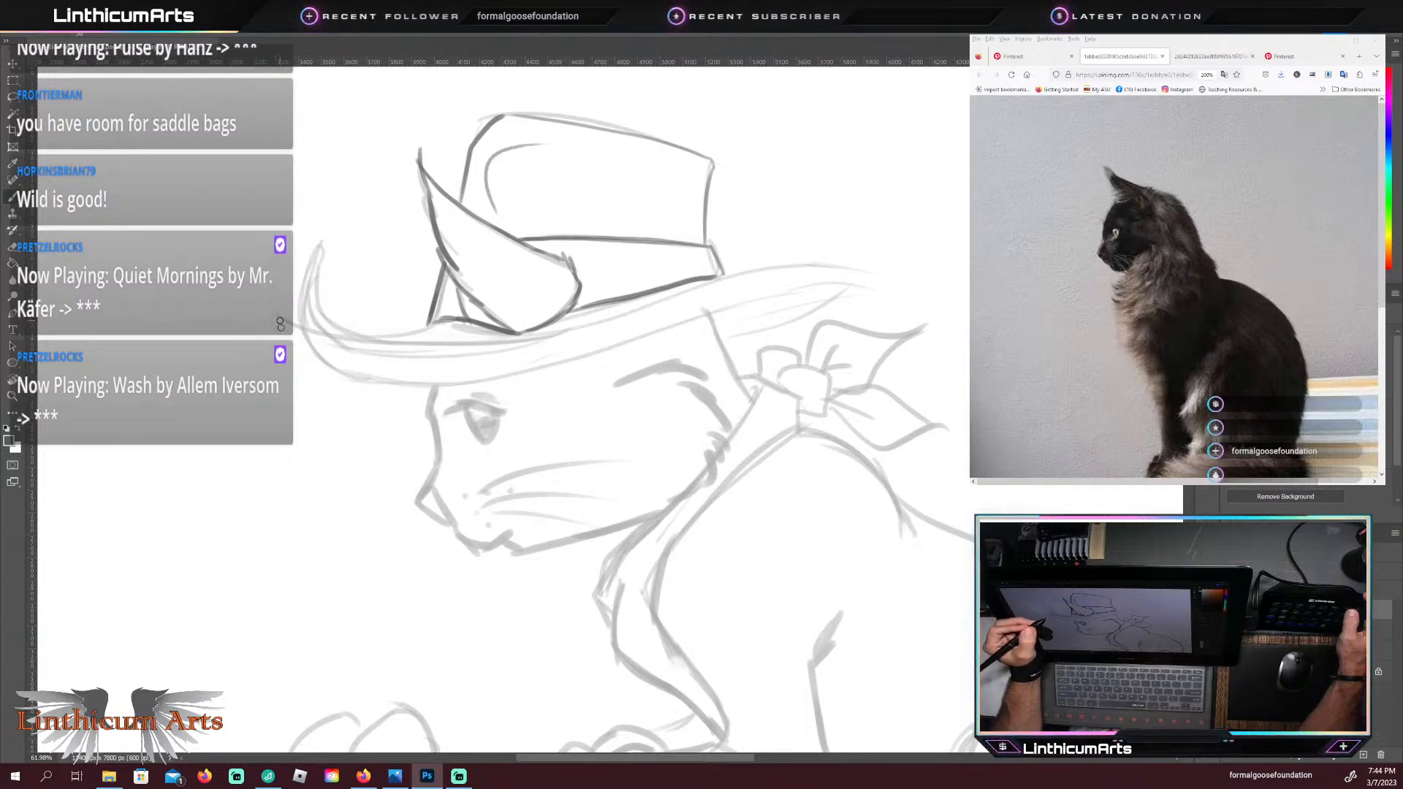
key(ctrl+z)
key(z)
key(ctrl+z)
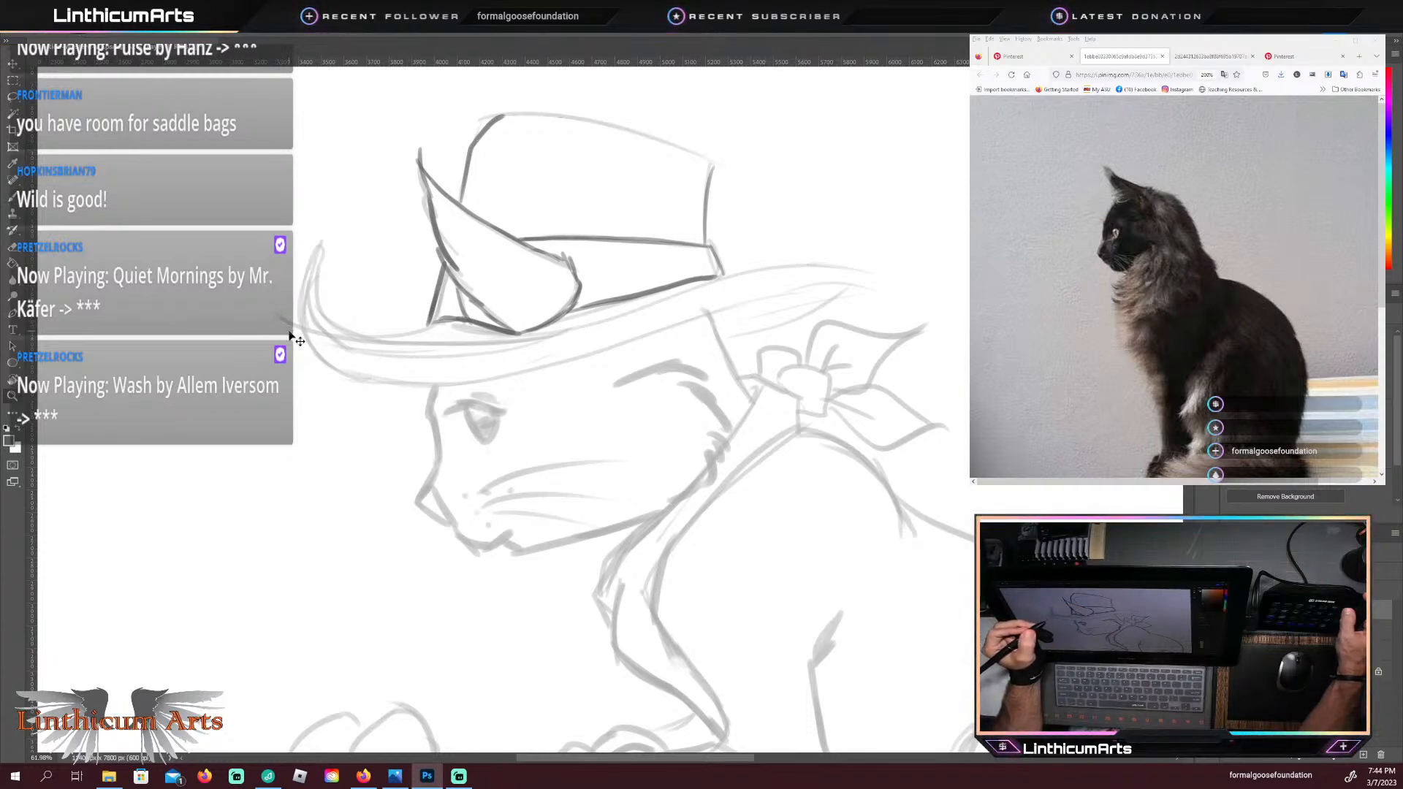
key(ctrl+z)
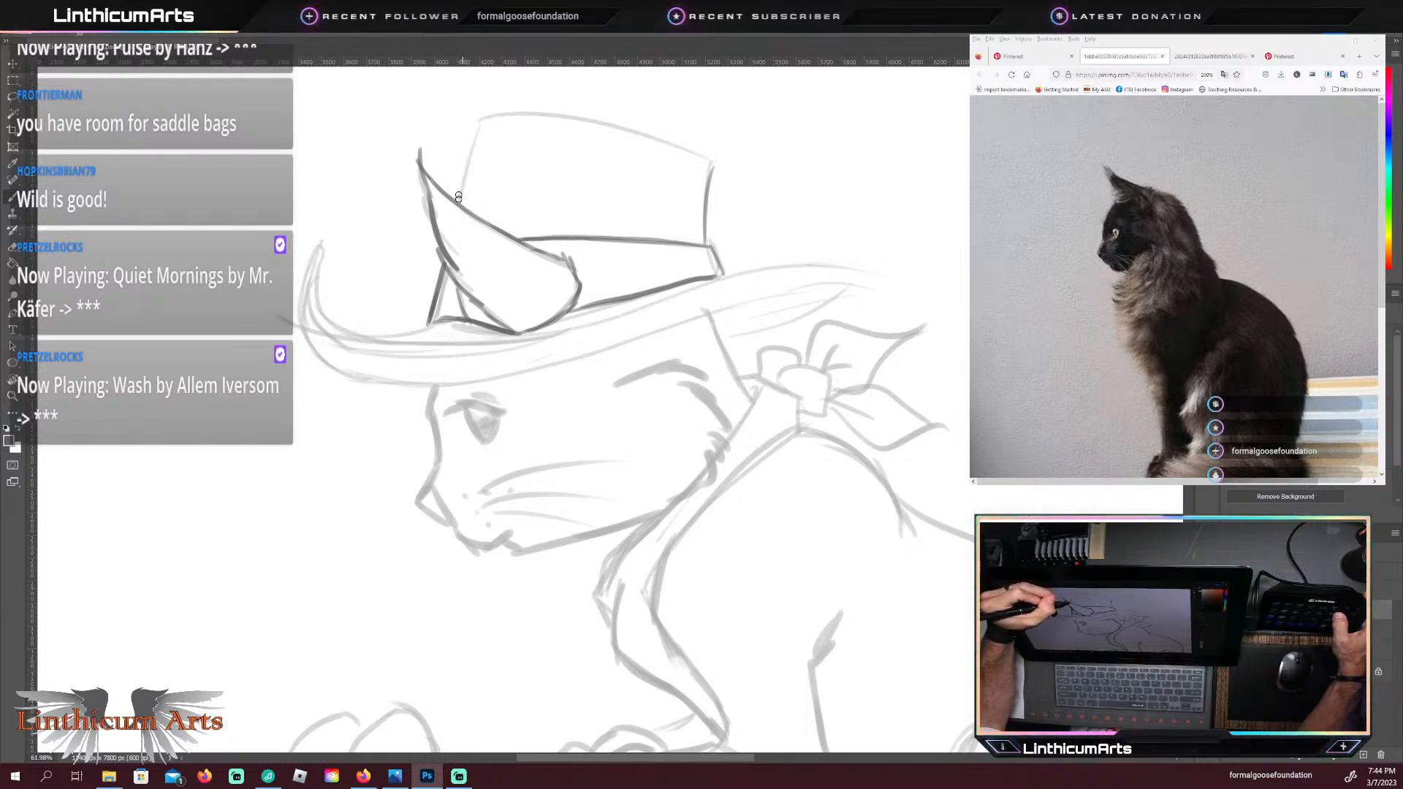
Step: Trace the hat crown's front edge in a dark line, rotate the canvas and erase the crown's straight back edge
drag(459, 203, 483, 119)
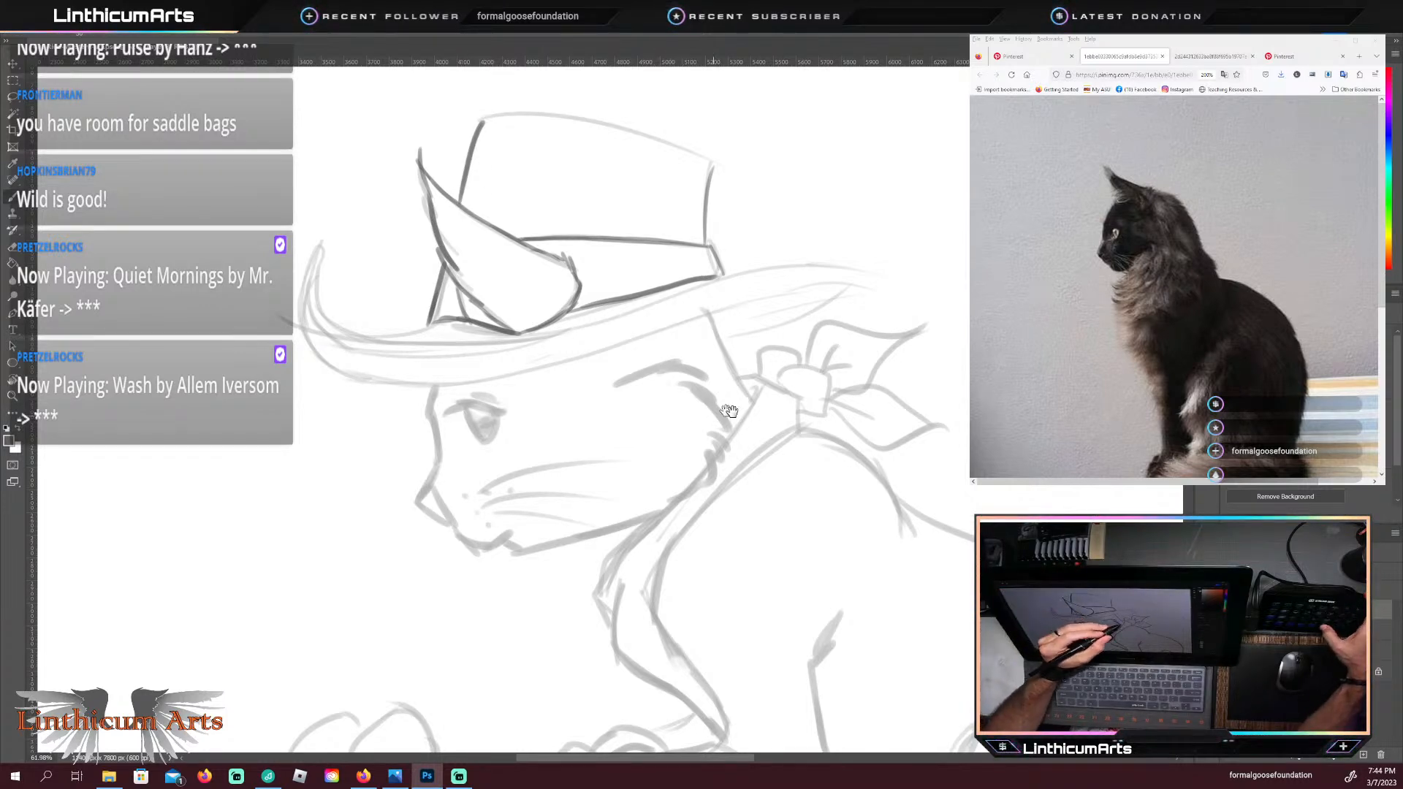
drag(660, 451, 524, 522)
key(r)
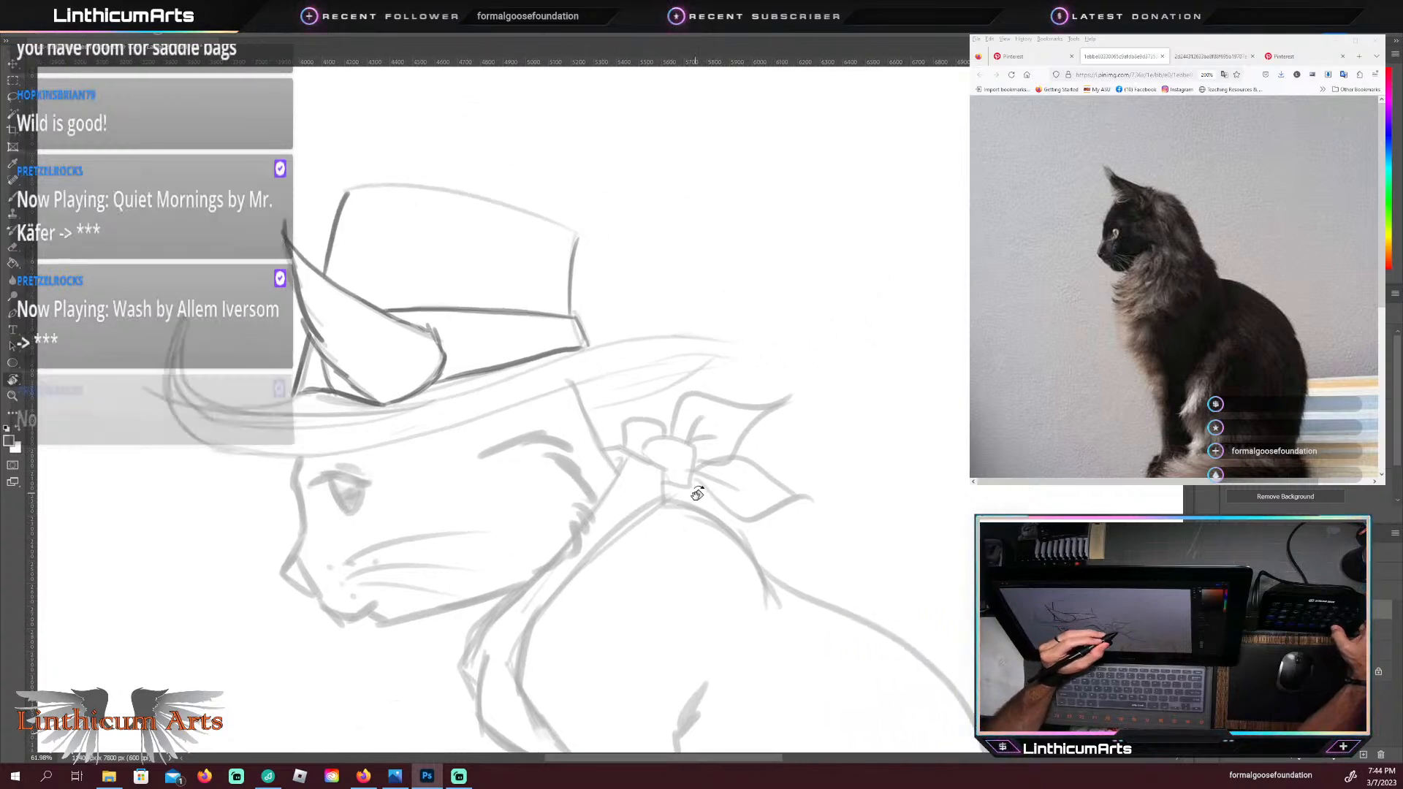
drag(697, 494, 635, 551)
drag(582, 431, 592, 553)
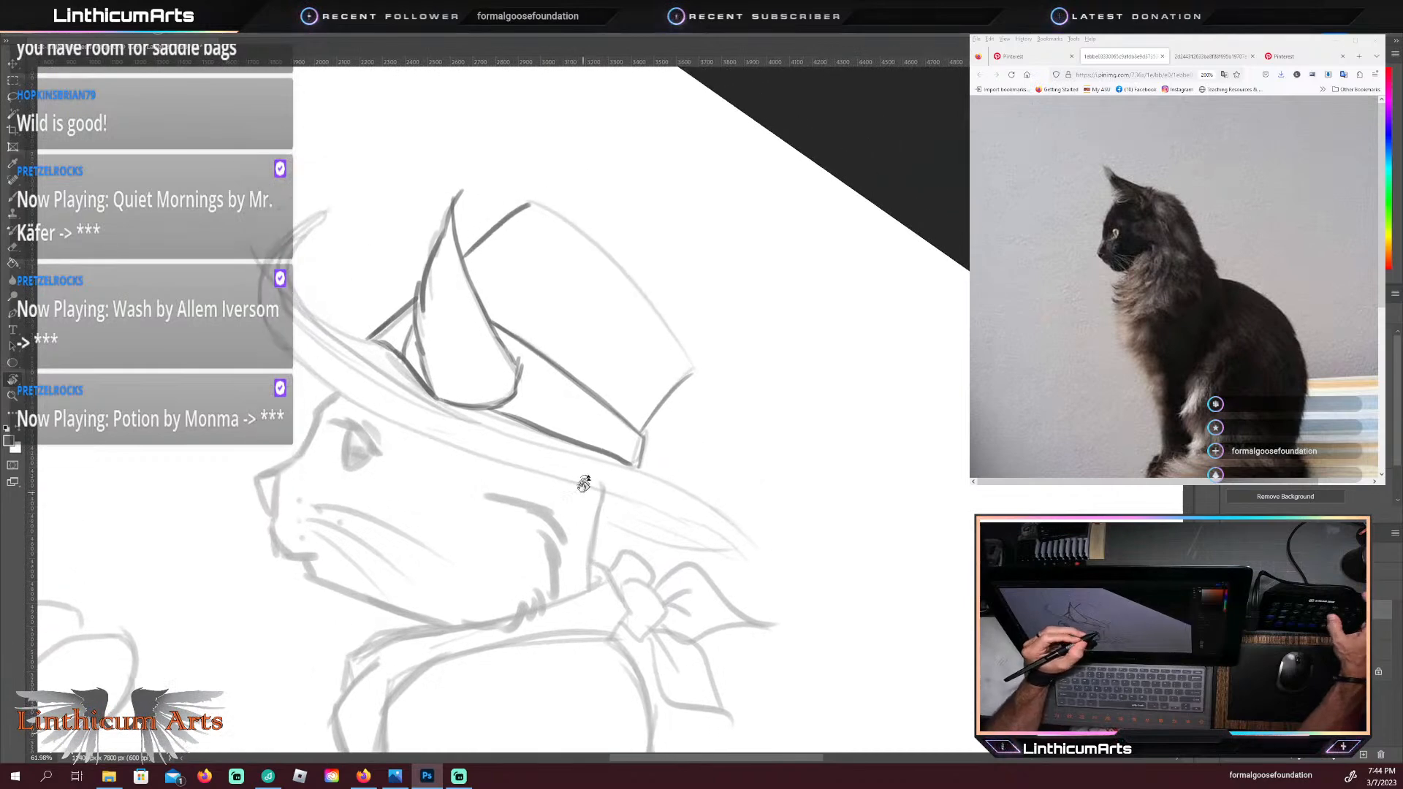
key(b)
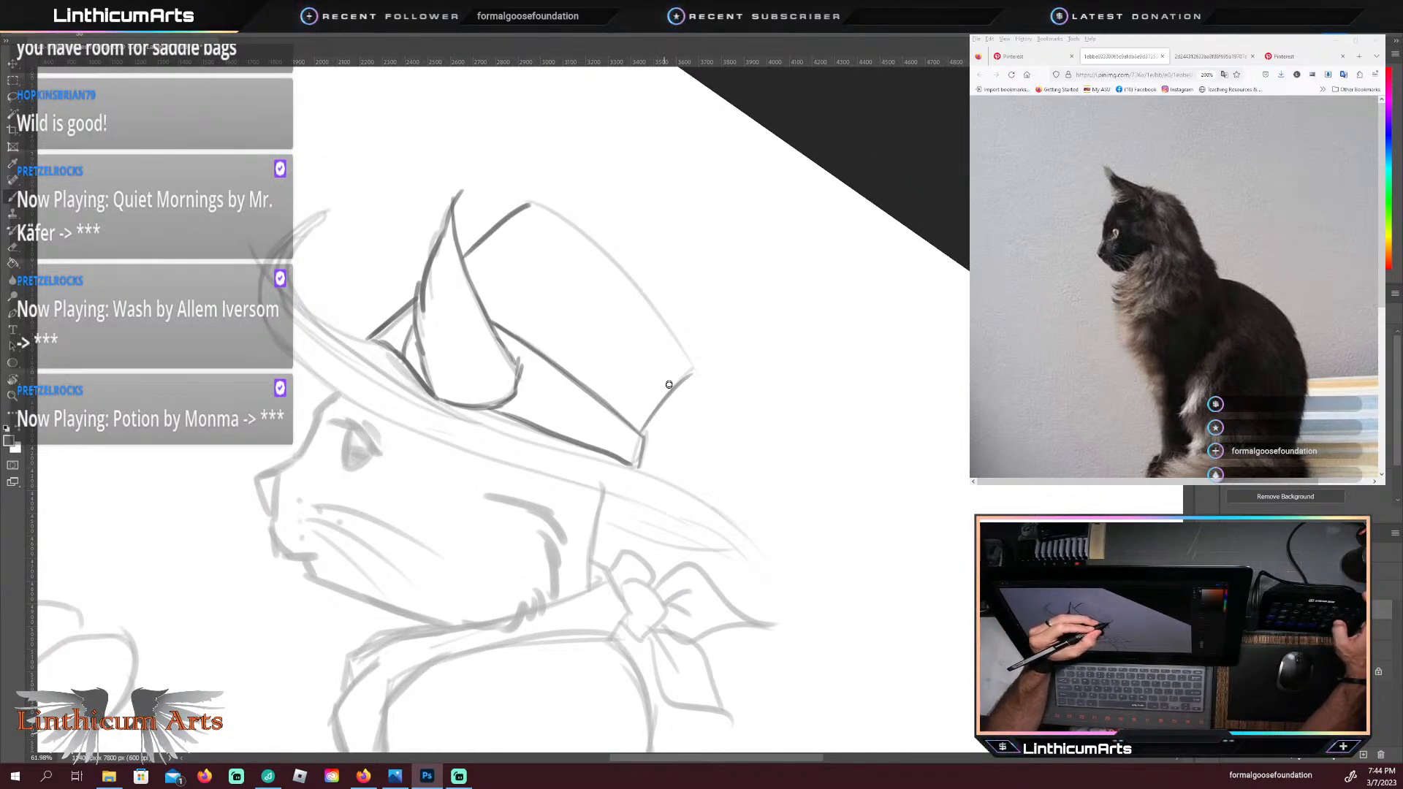
key(e)
mouse_move(660, 400)
mouse_down()
mouse_move(689, 374)
mouse_move(658, 398)
mouse_move(692, 366)
mouse_move(646, 419)
mouse_up()
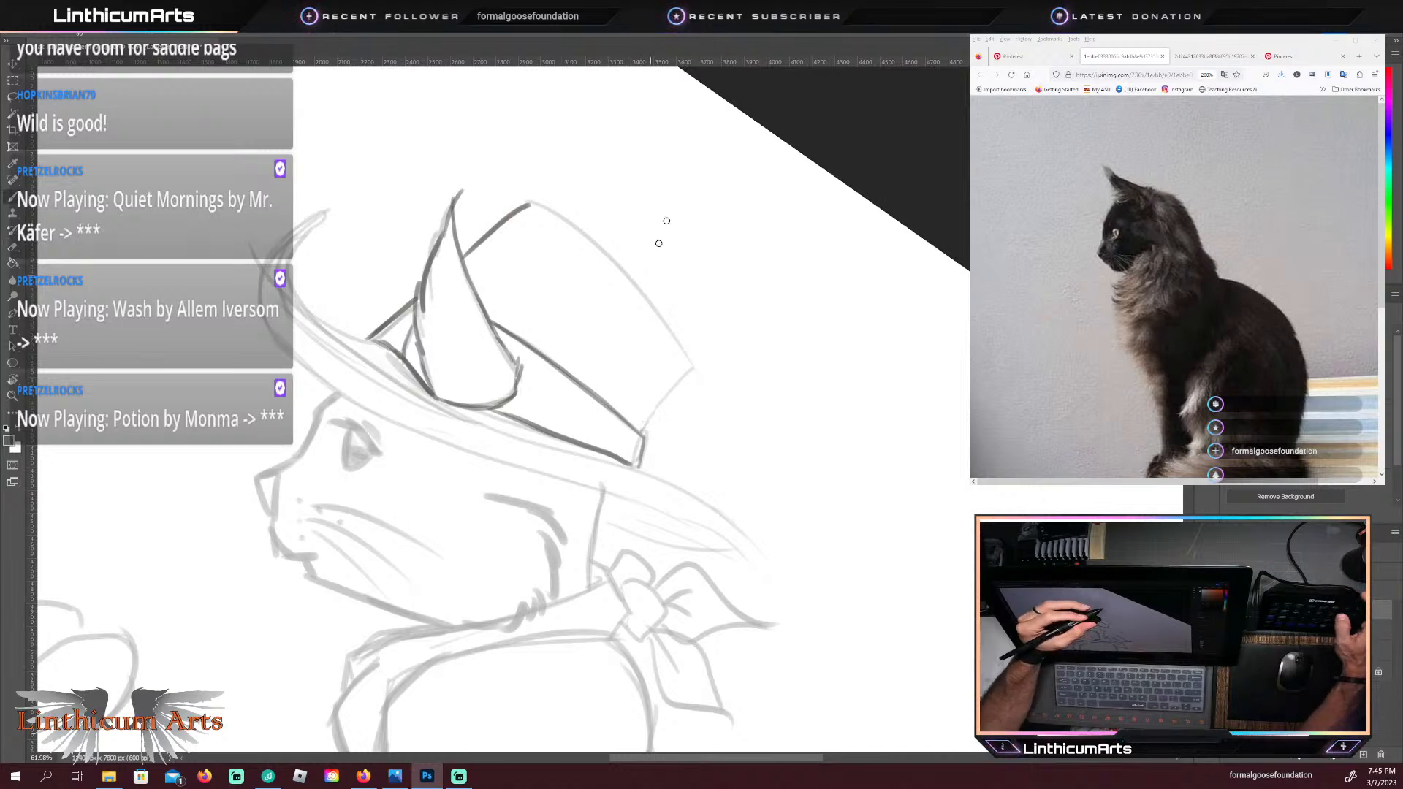
Step: Redraw the crown's back edge with an inward bend above the band, trace the crown's top edge, and restore the canvas rotation
mouse_move(658, 381)
mouse_down()
mouse_move(643, 436)
mouse_move(690, 372)
mouse_move(544, 206)
mouse_up()
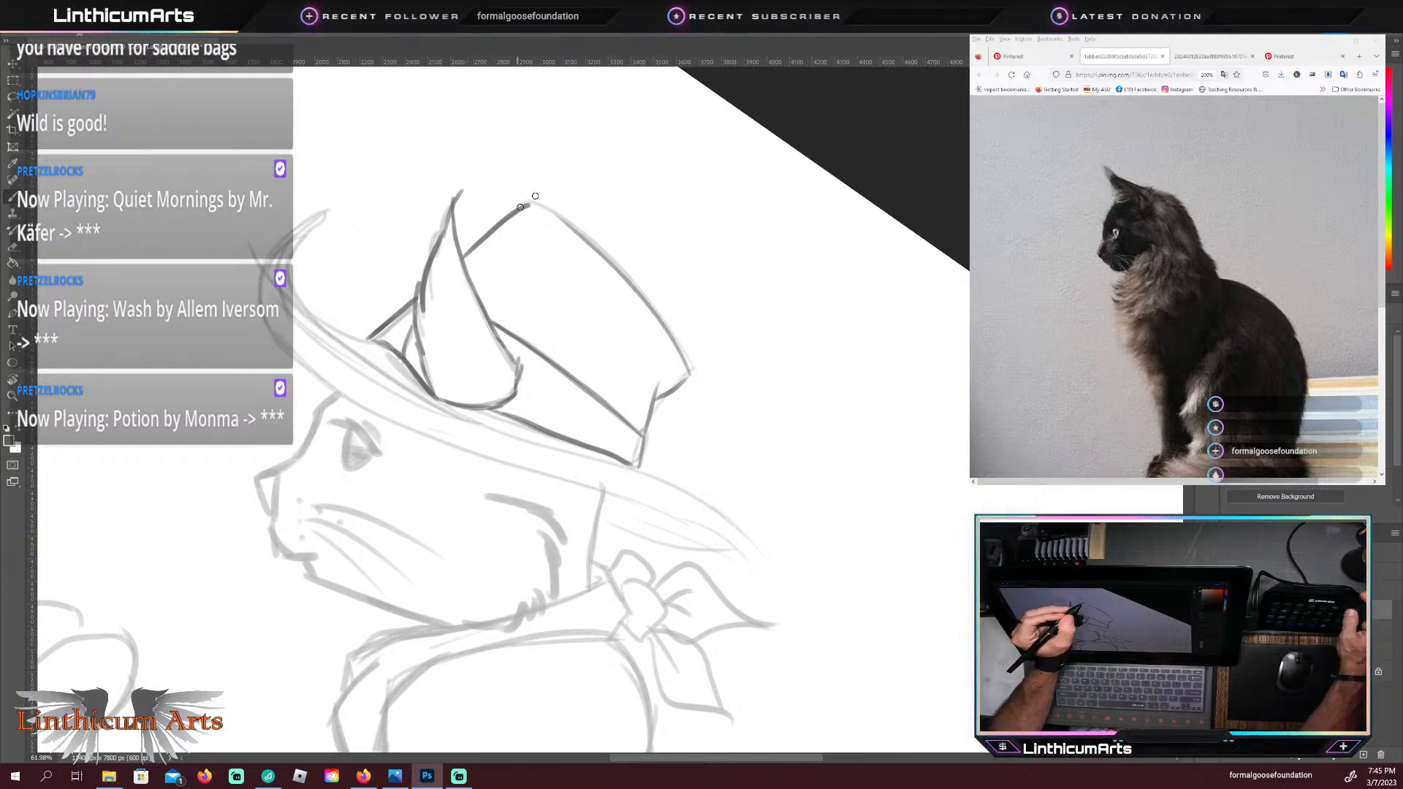
key(ctrl+z)
mouse_move(531, 204)
mouse_down()
mouse_move(661, 329)
mouse_move(683, 380)
mouse_up()
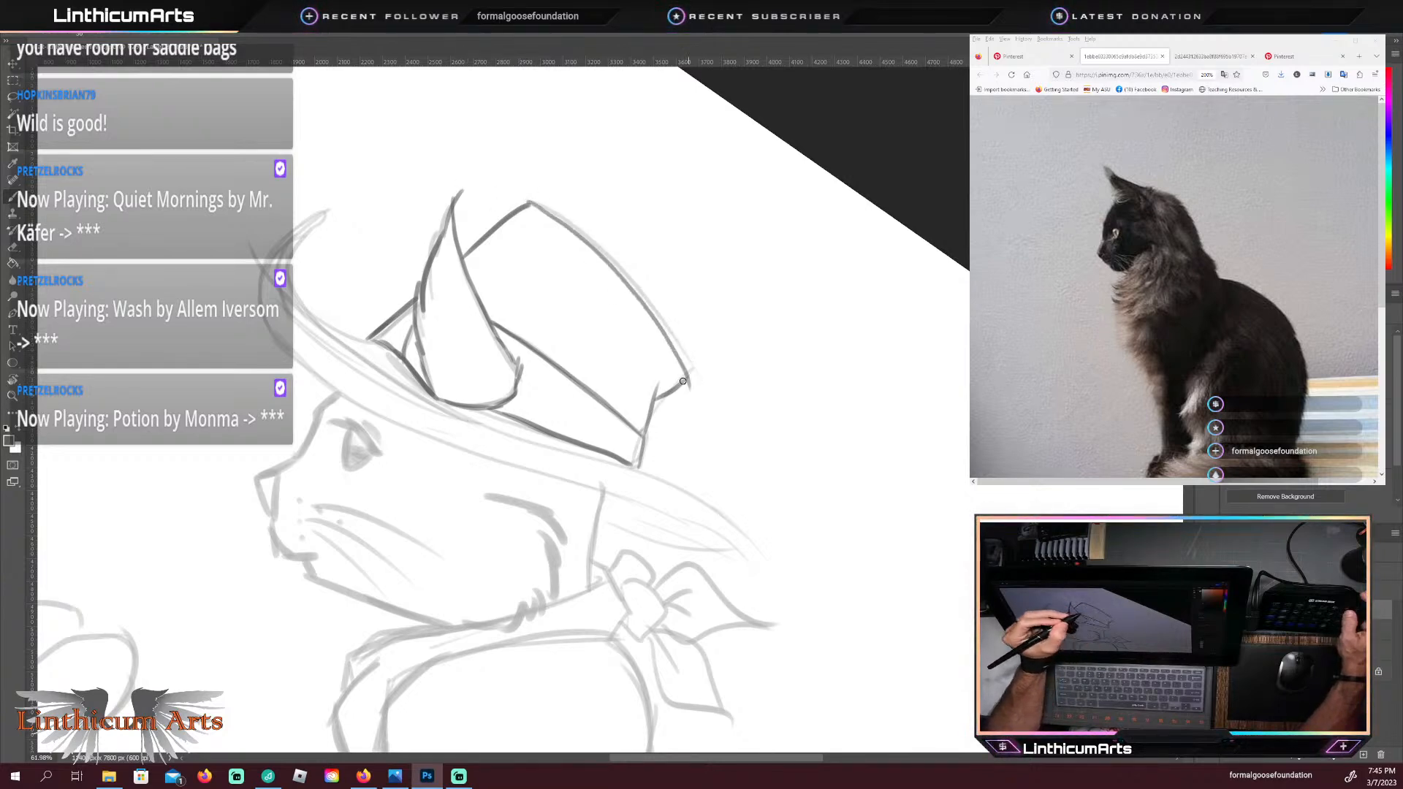
key(e)
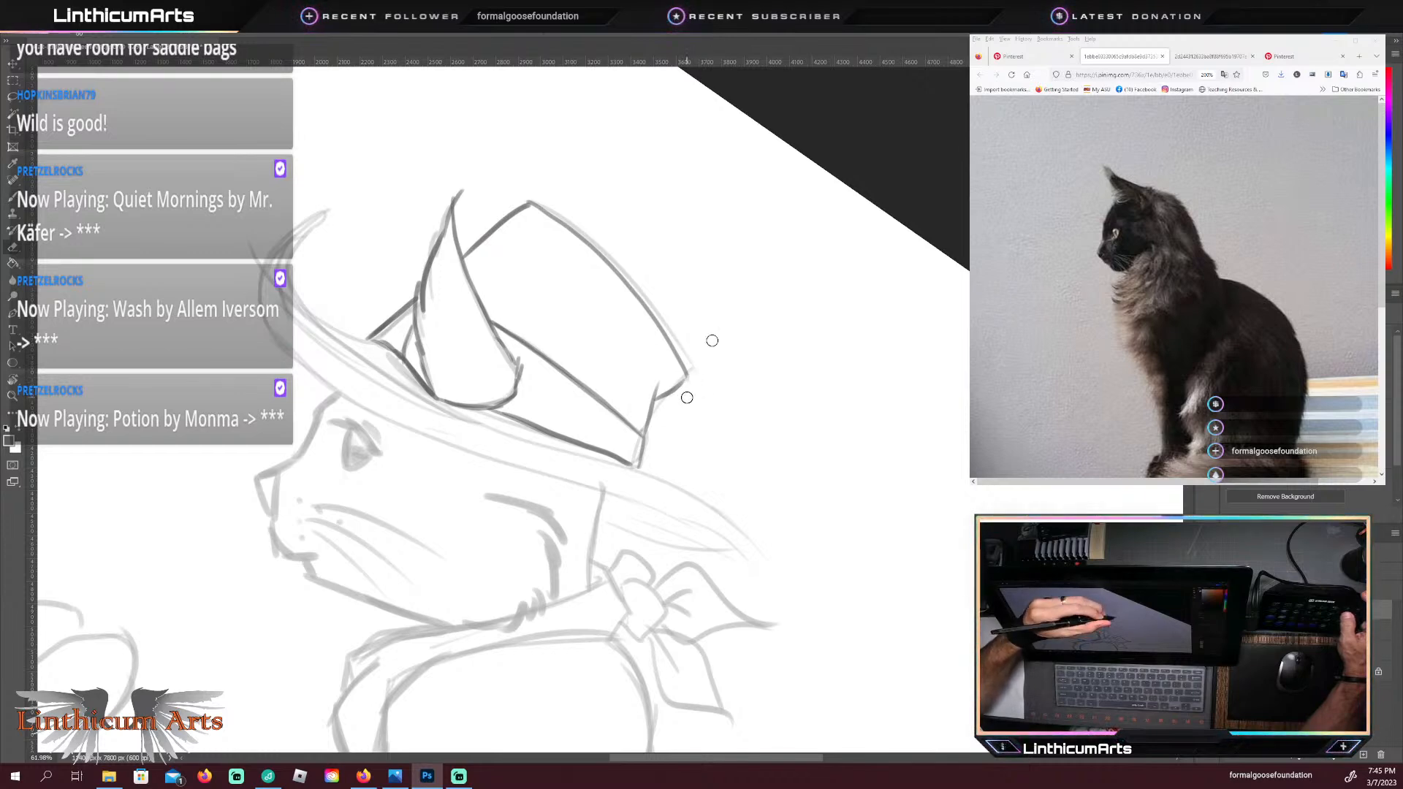
key(b)
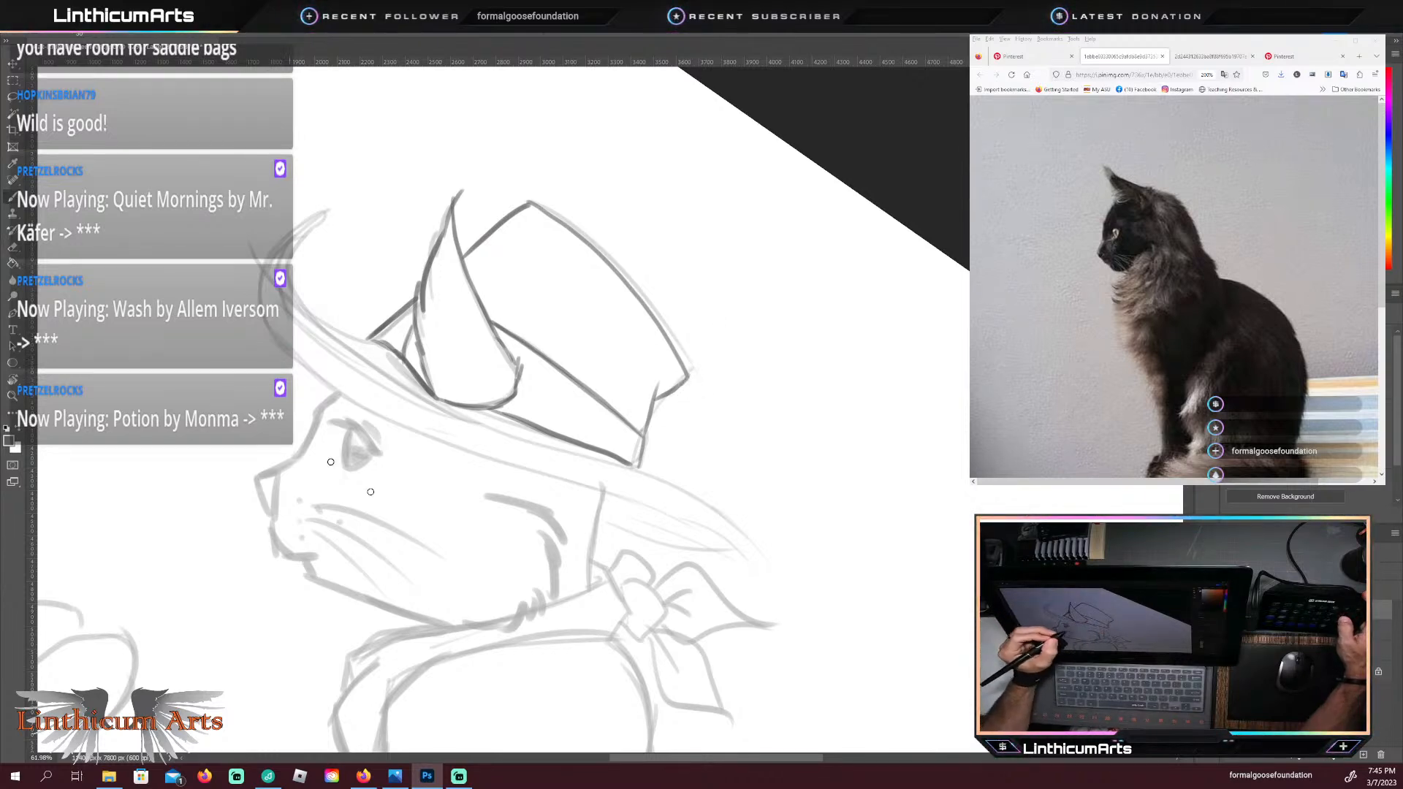
key(Escape)
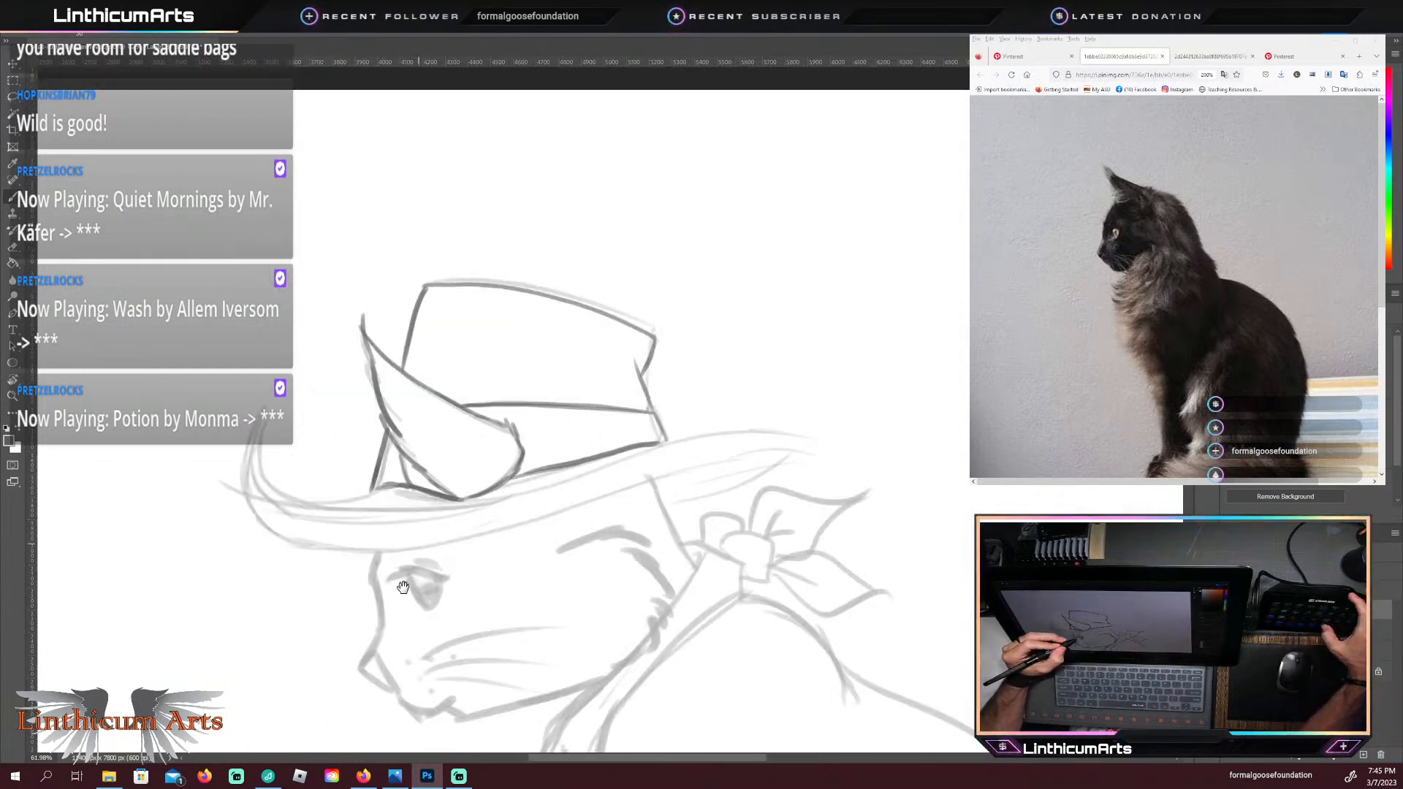
Step: Trace the hat brim's curled-up front in dark lines and continue its lower edge across to the back of the brim
mouse_move(422, 568)
mouse_down()
mouse_move(437, 517)
mouse_move(491, 493)
mouse_move(515, 511)
mouse_up()
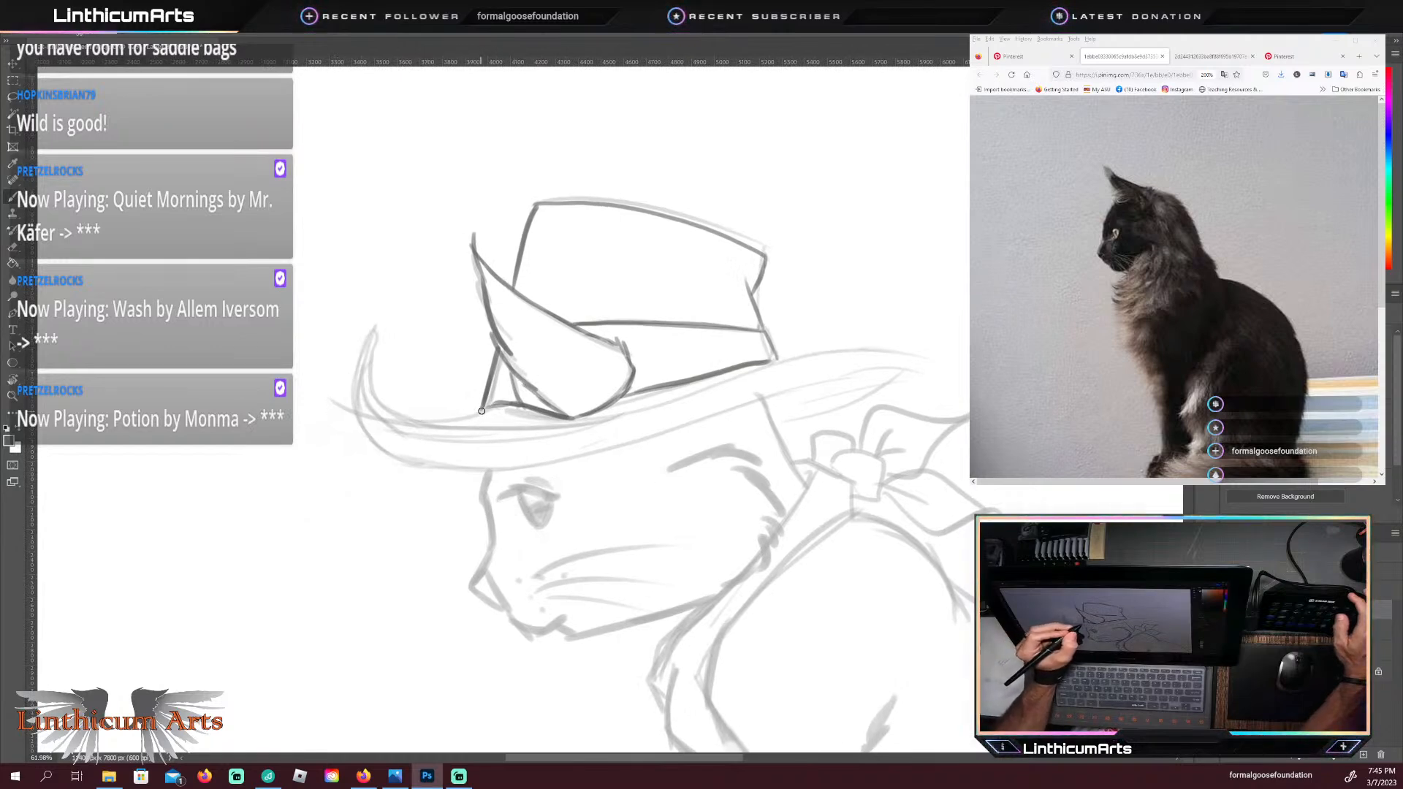
drag(482, 411, 461, 421)
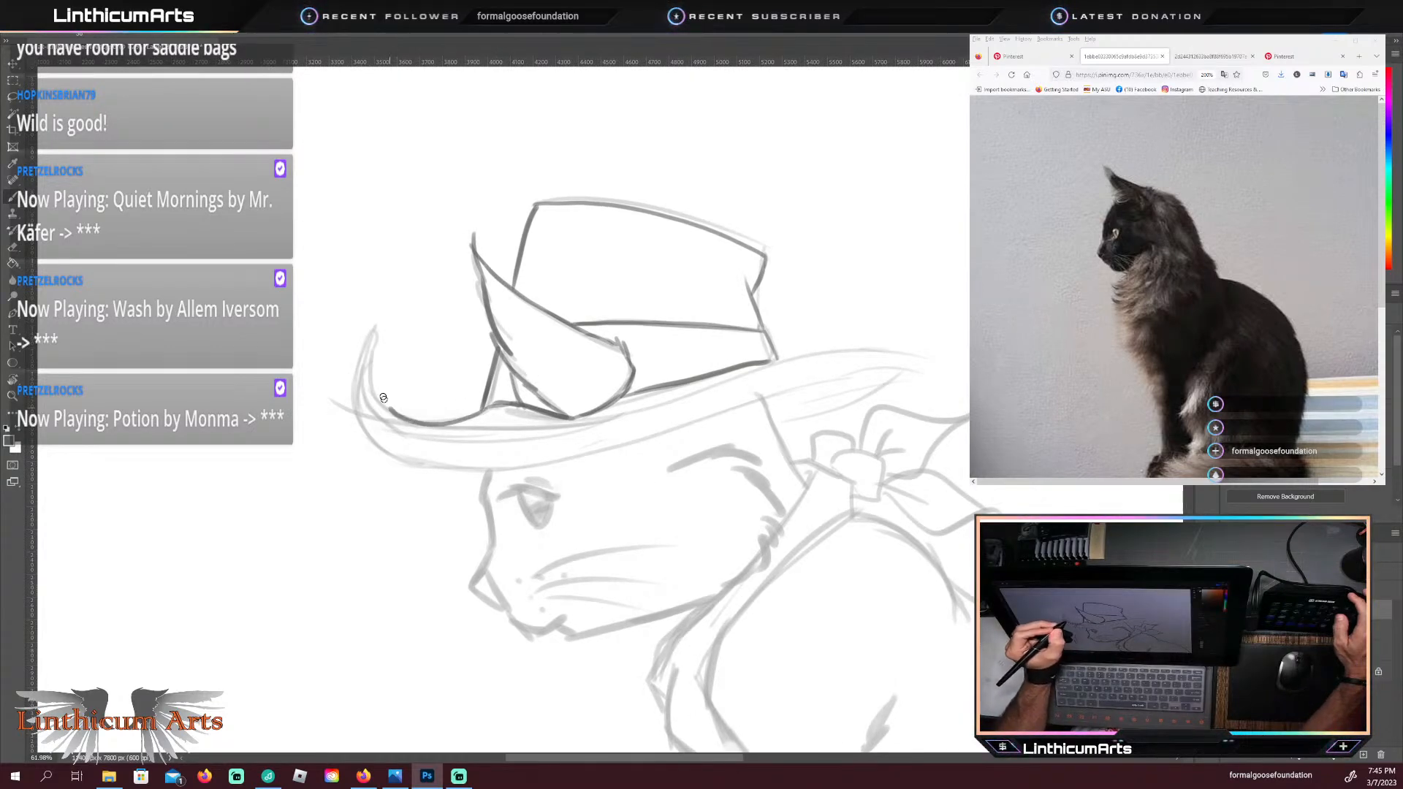
drag(393, 326, 393, 325)
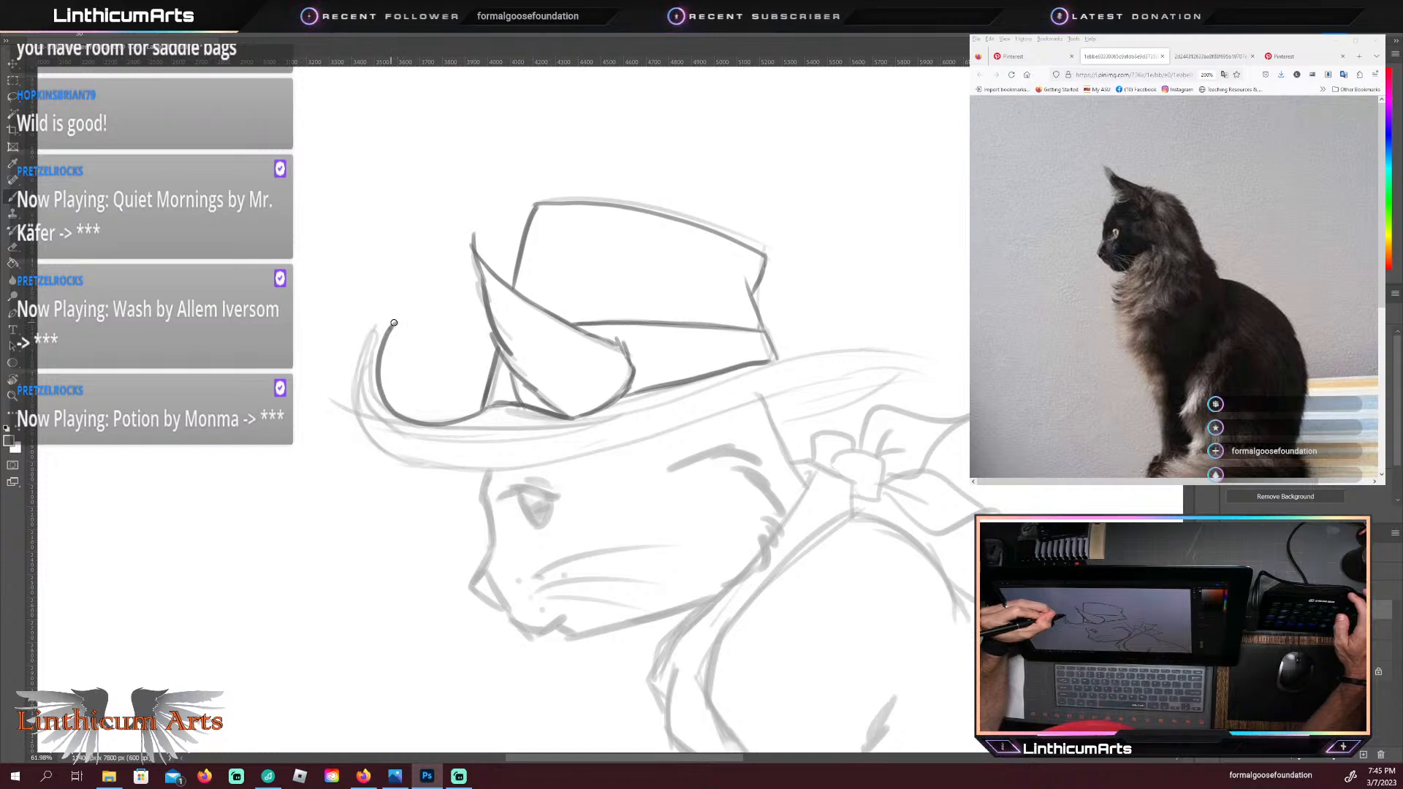
drag(394, 323, 355, 411)
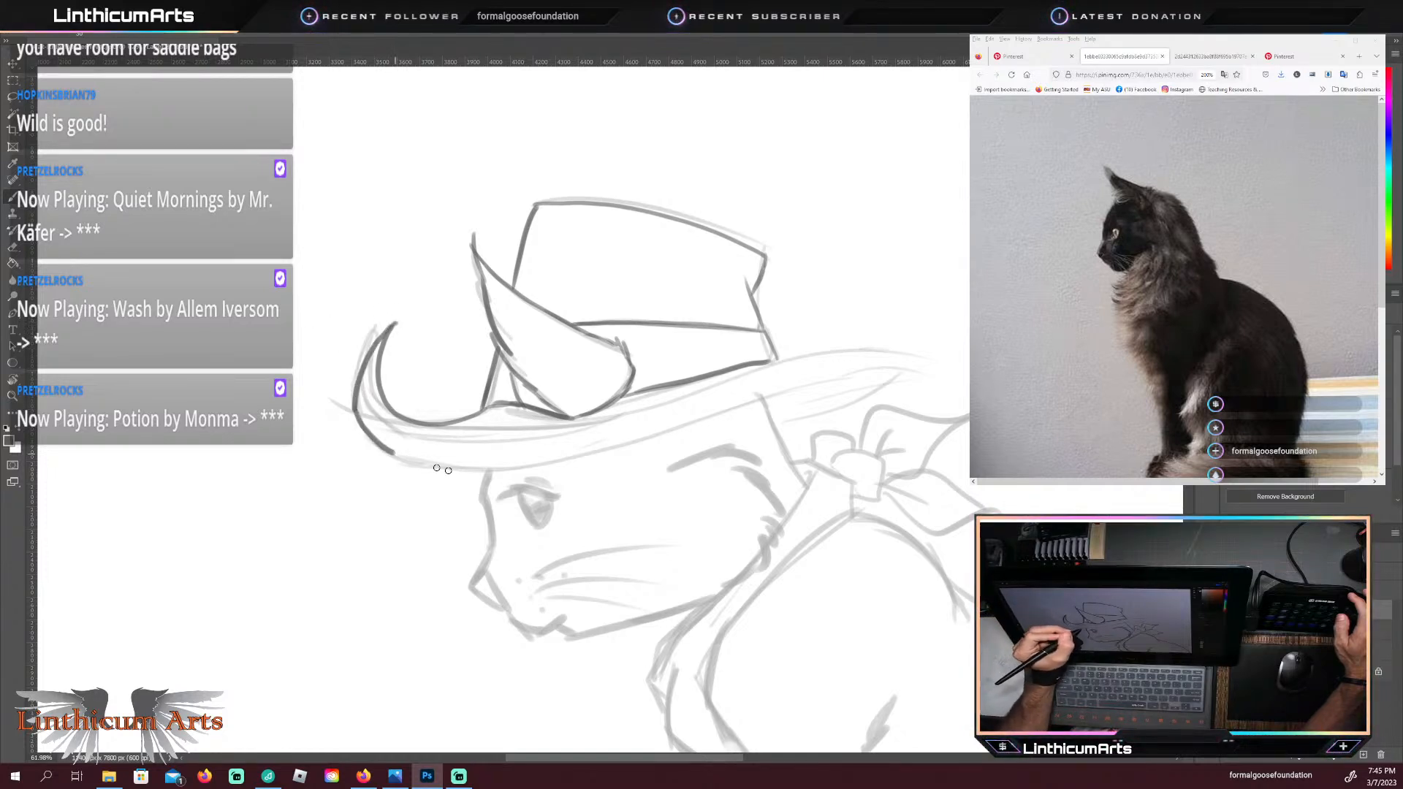
mouse_move(395, 453)
mouse_down()
mouse_move(508, 471)
mouse_move(765, 390)
mouse_move(890, 372)
mouse_up()
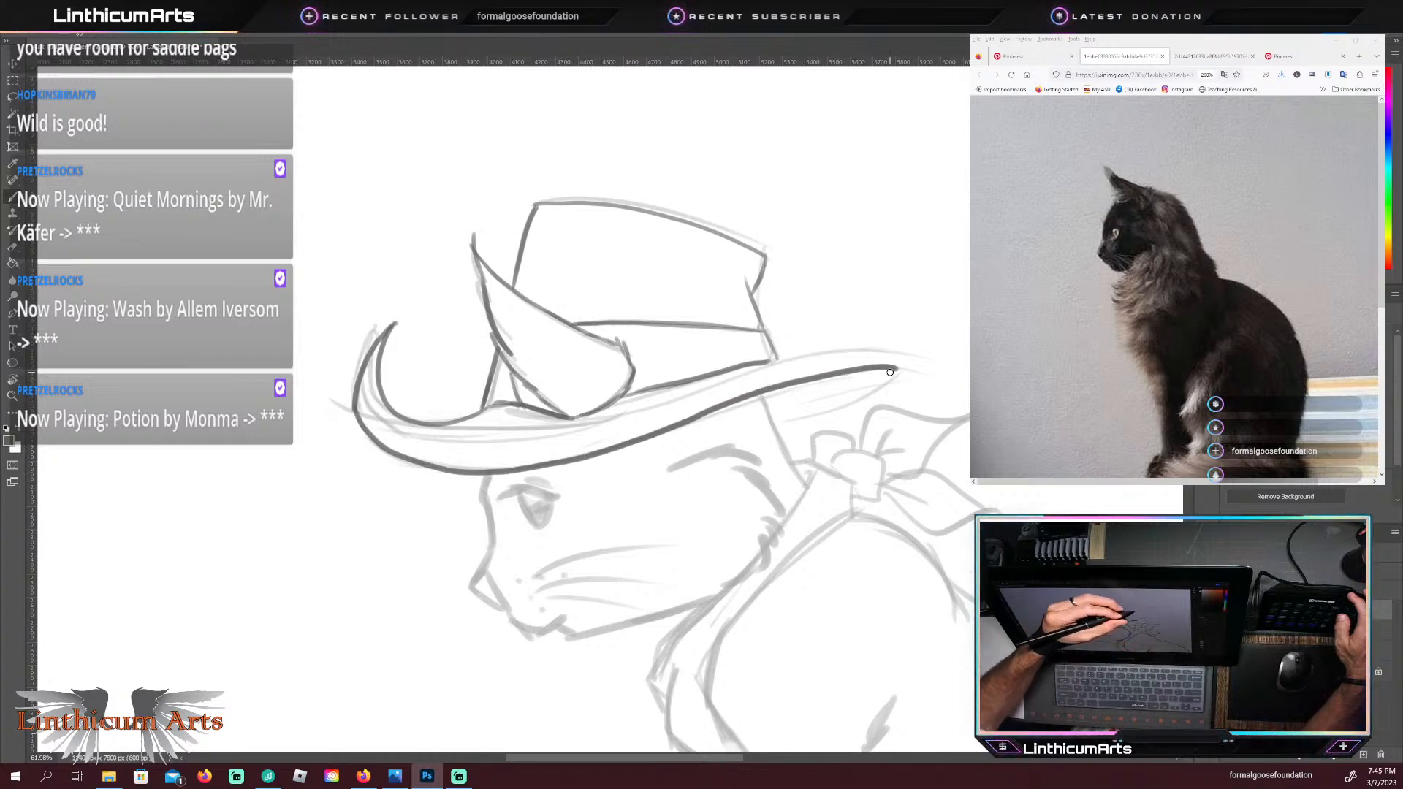
Step: Trace the brim's rear underside and the back-of-neck line below it, and shade the underside with dark hatching
drag(774, 416, 848, 401)
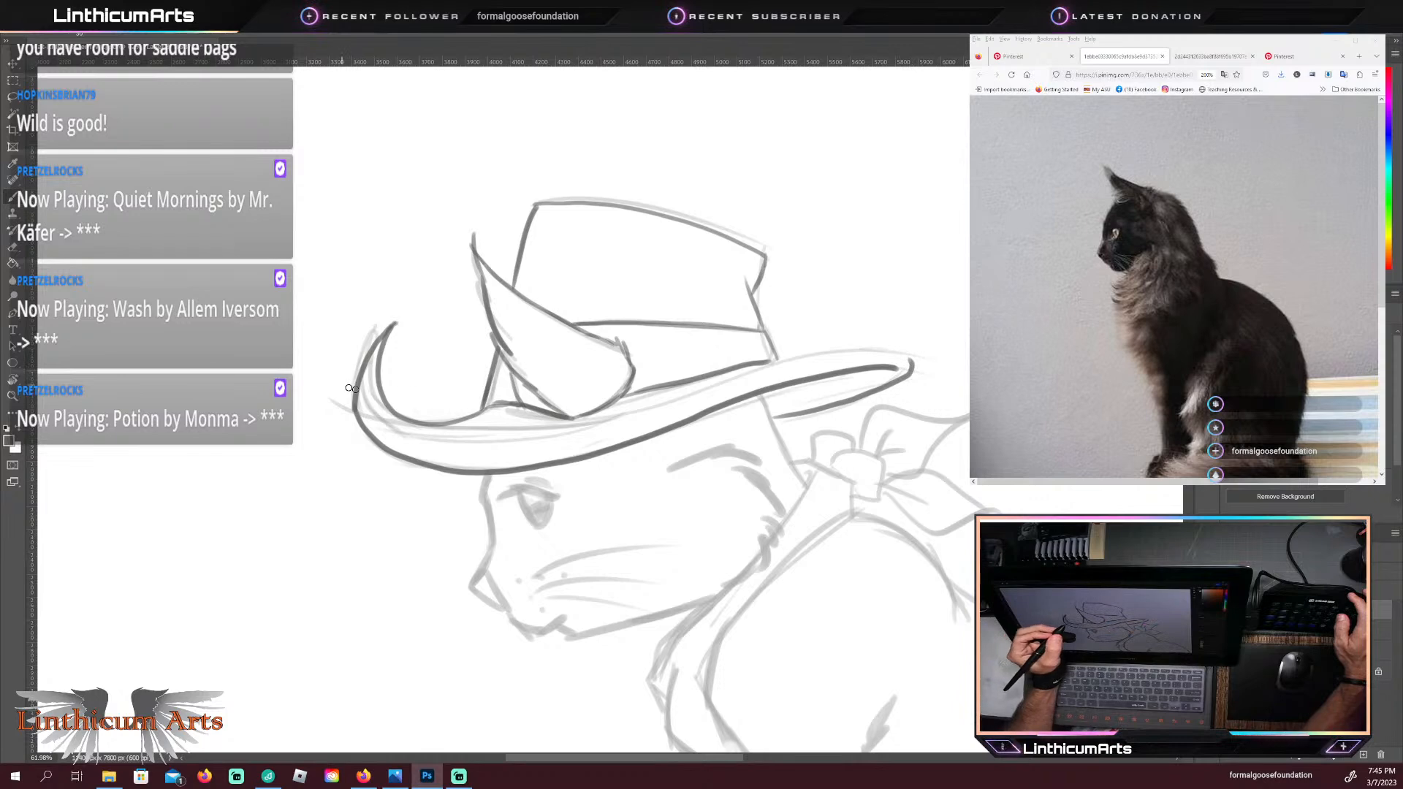
drag(762, 401, 801, 480)
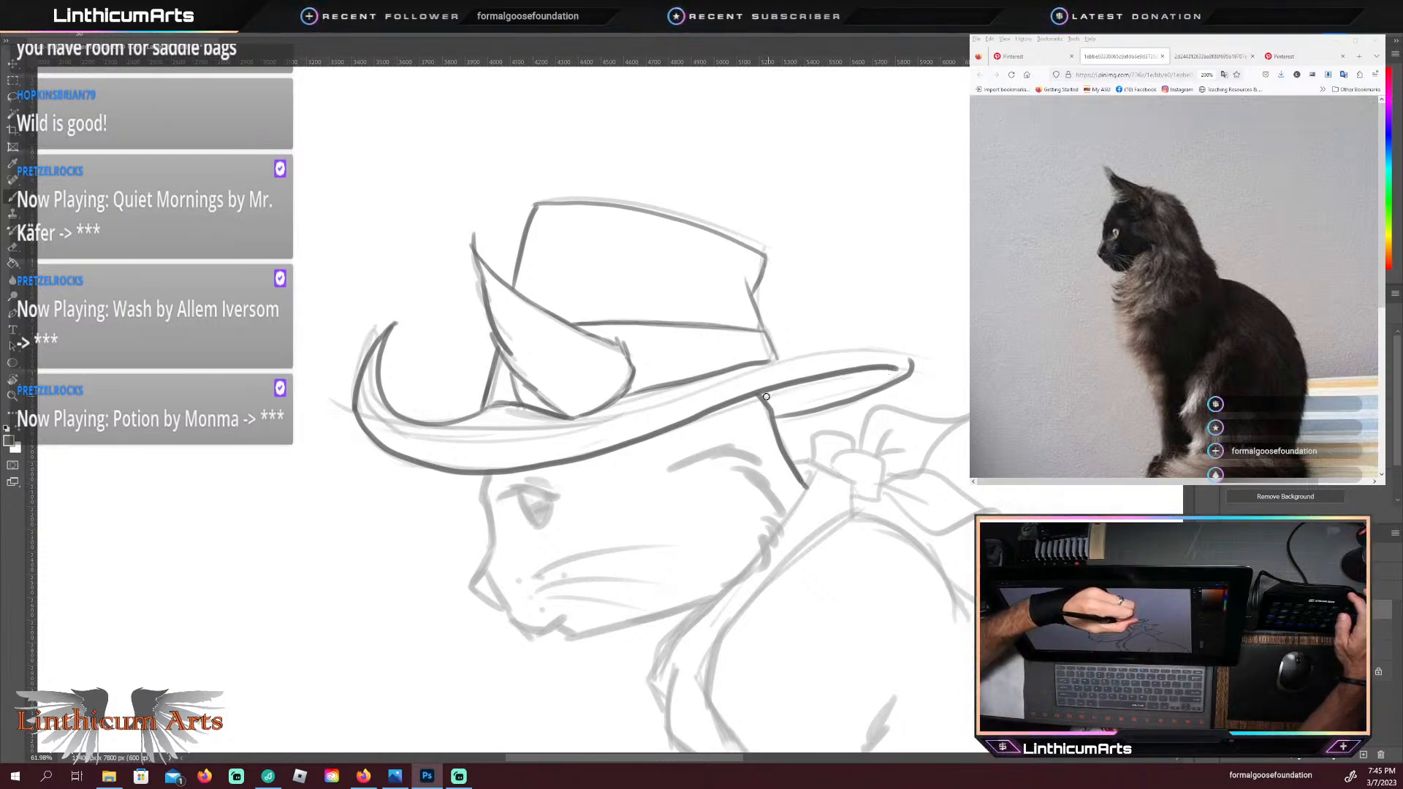
mouse_move(767, 399)
mouse_down()
mouse_move(820, 388)
mouse_move(766, 403)
mouse_move(816, 393)
mouse_move(776, 410)
mouse_up()
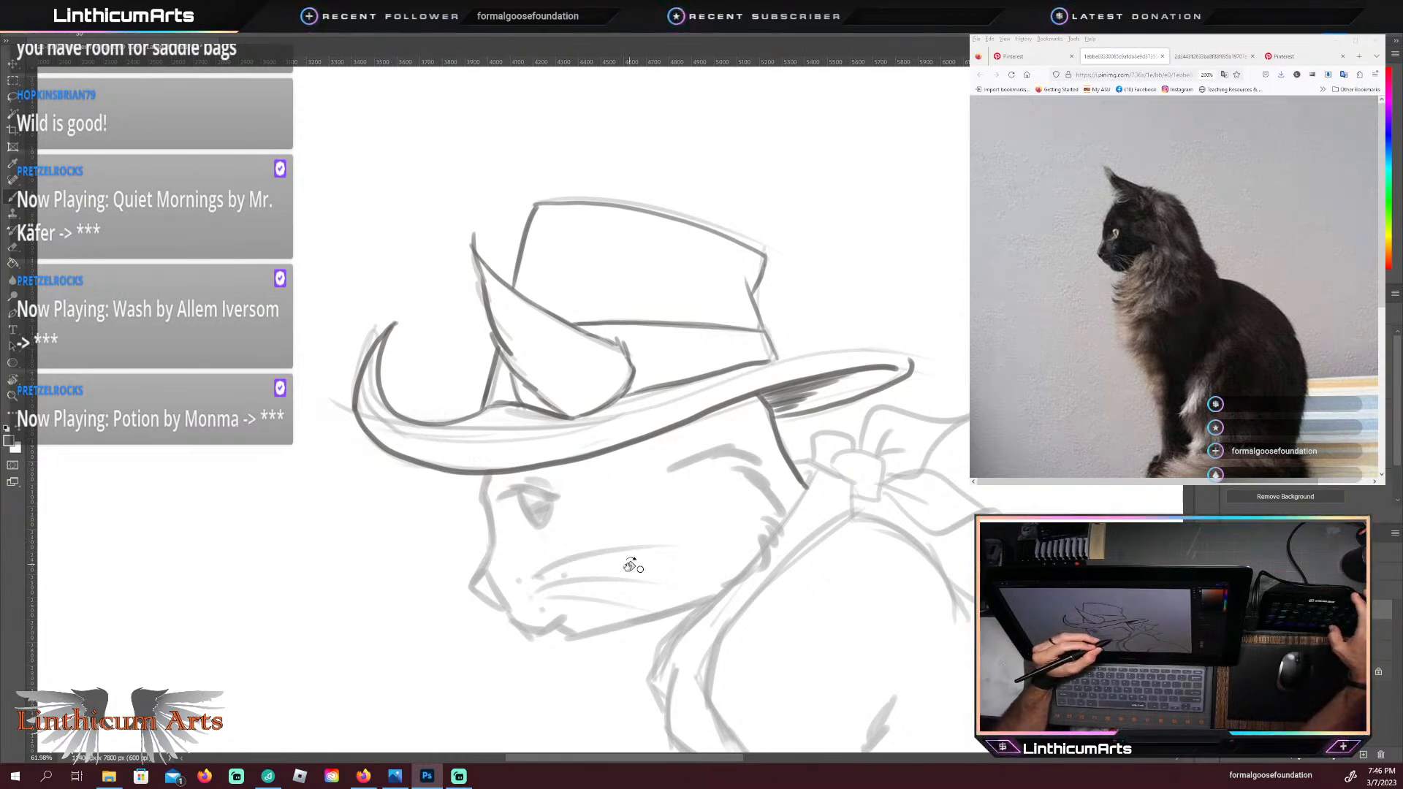
Step: Rotate the canvas to trace the brim's upper rim line from the front curl to the rear tip, and restore the rotation
mouse_move(630, 564)
mouse_down()
mouse_move(658, 613)
mouse_move(590, 570)
mouse_up()
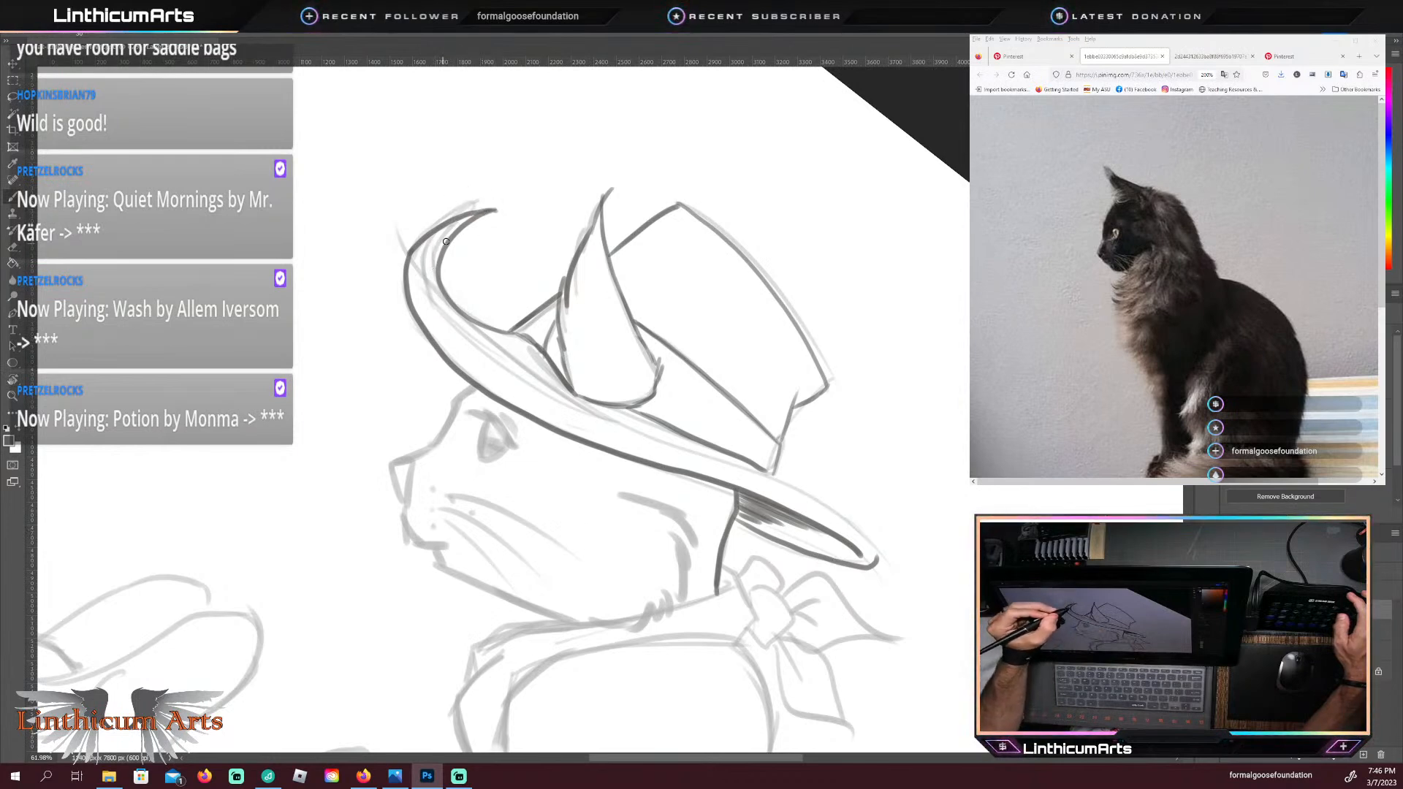
mouse_move(443, 292)
mouse_down()
mouse_move(519, 384)
mouse_move(814, 491)
mouse_move(859, 524)
mouse_move(875, 560)
mouse_up()
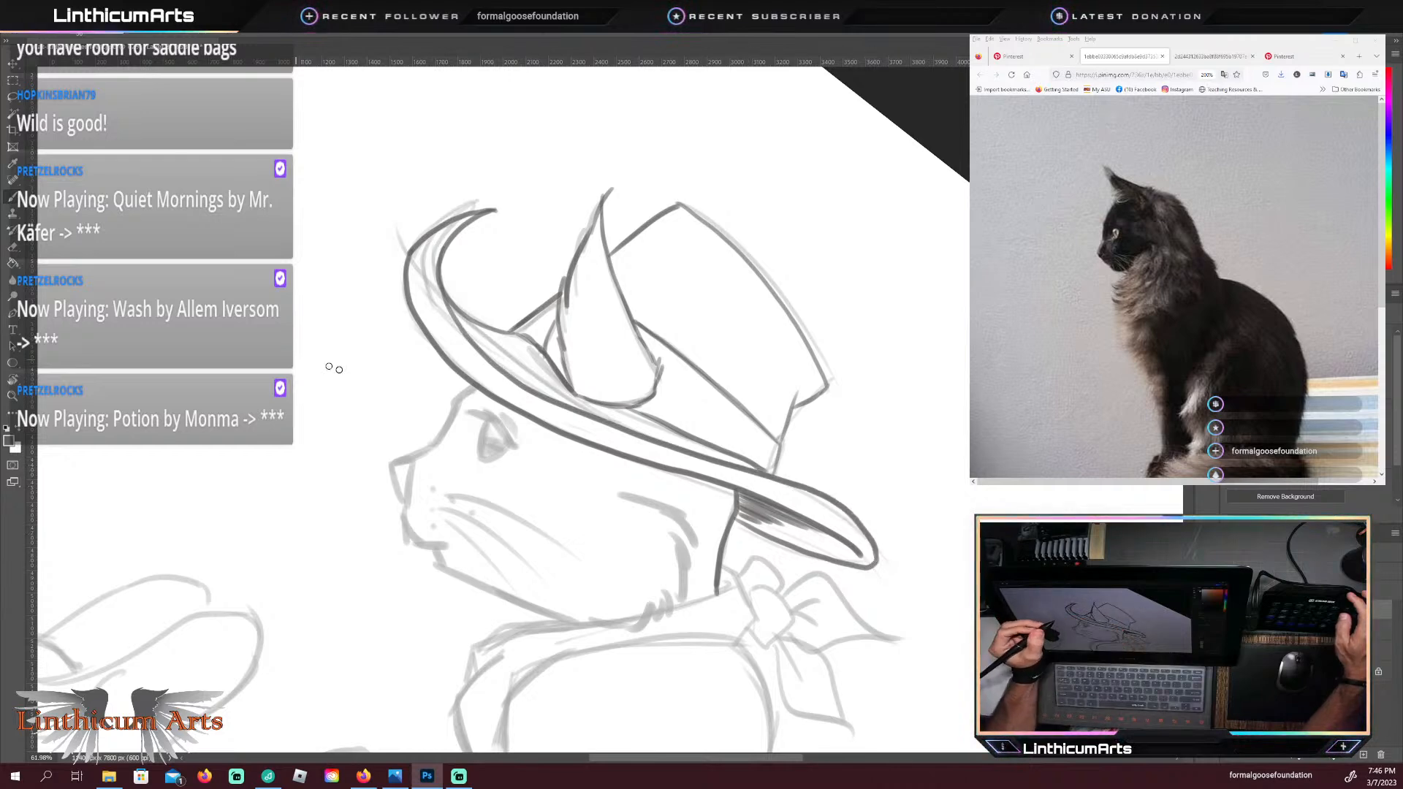
key(Escape)
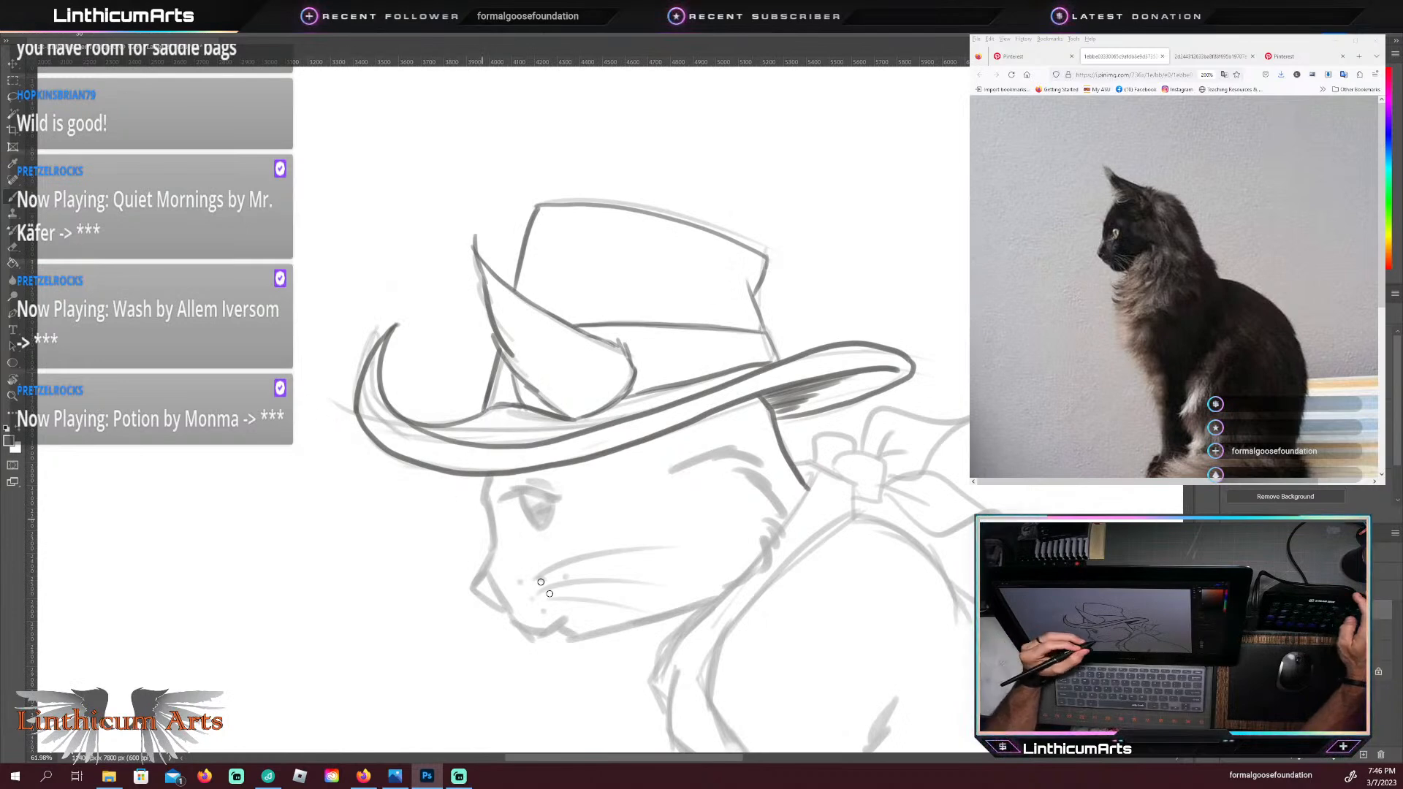
Step: Trace the cat's face profile from the brim over the brow and down to the nose, and outline the narrowed eye with dark lines
drag(538, 561, 572, 463)
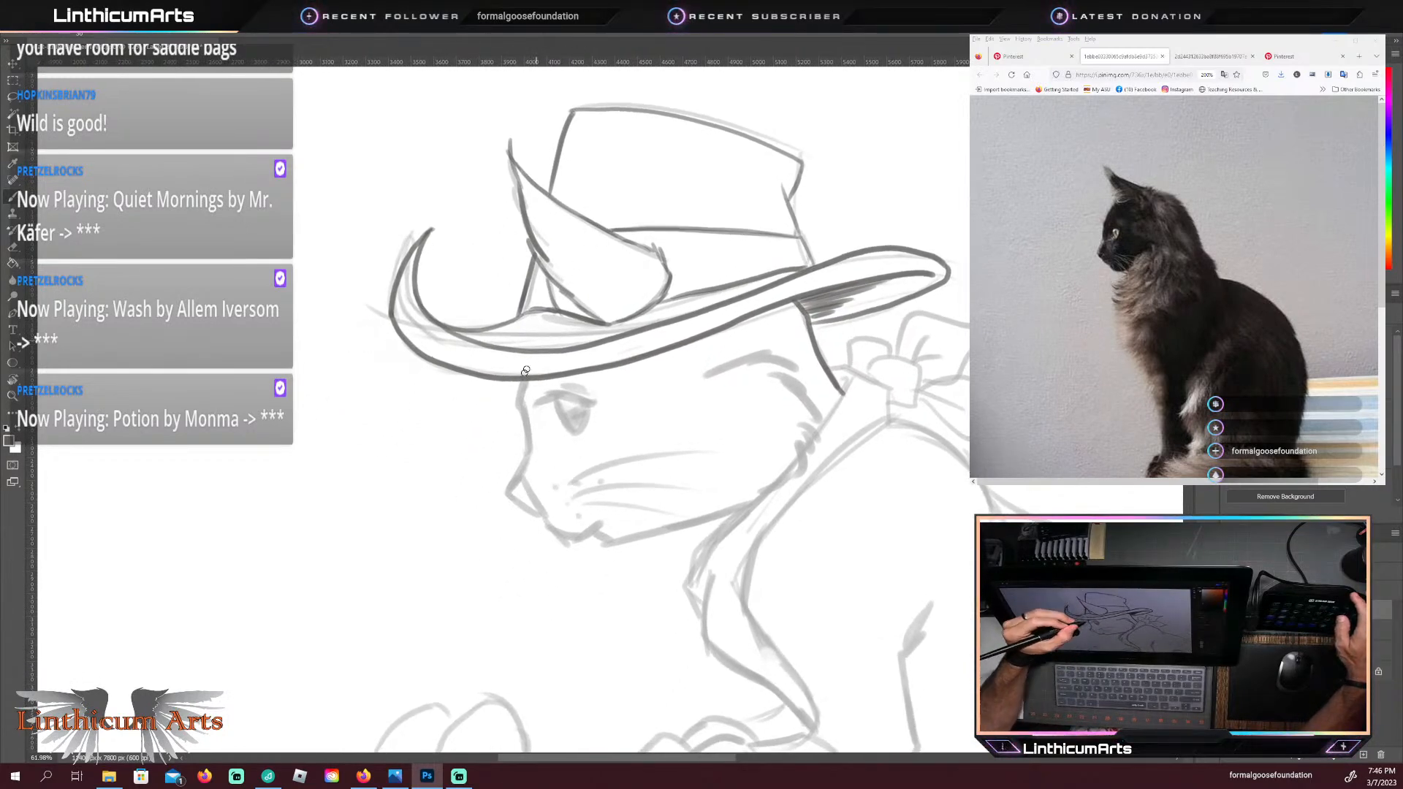
drag(518, 532, 543, 470)
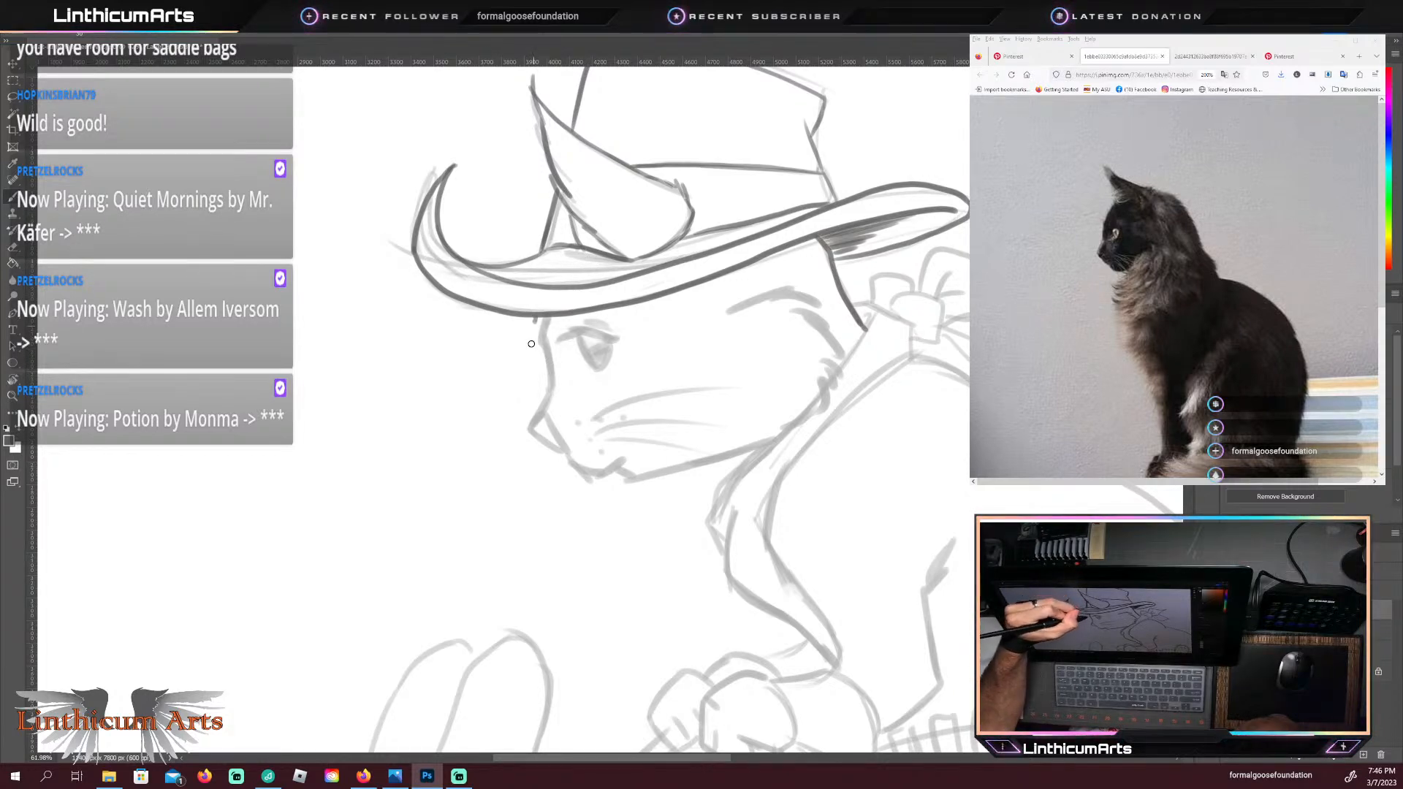
drag(531, 343, 551, 399)
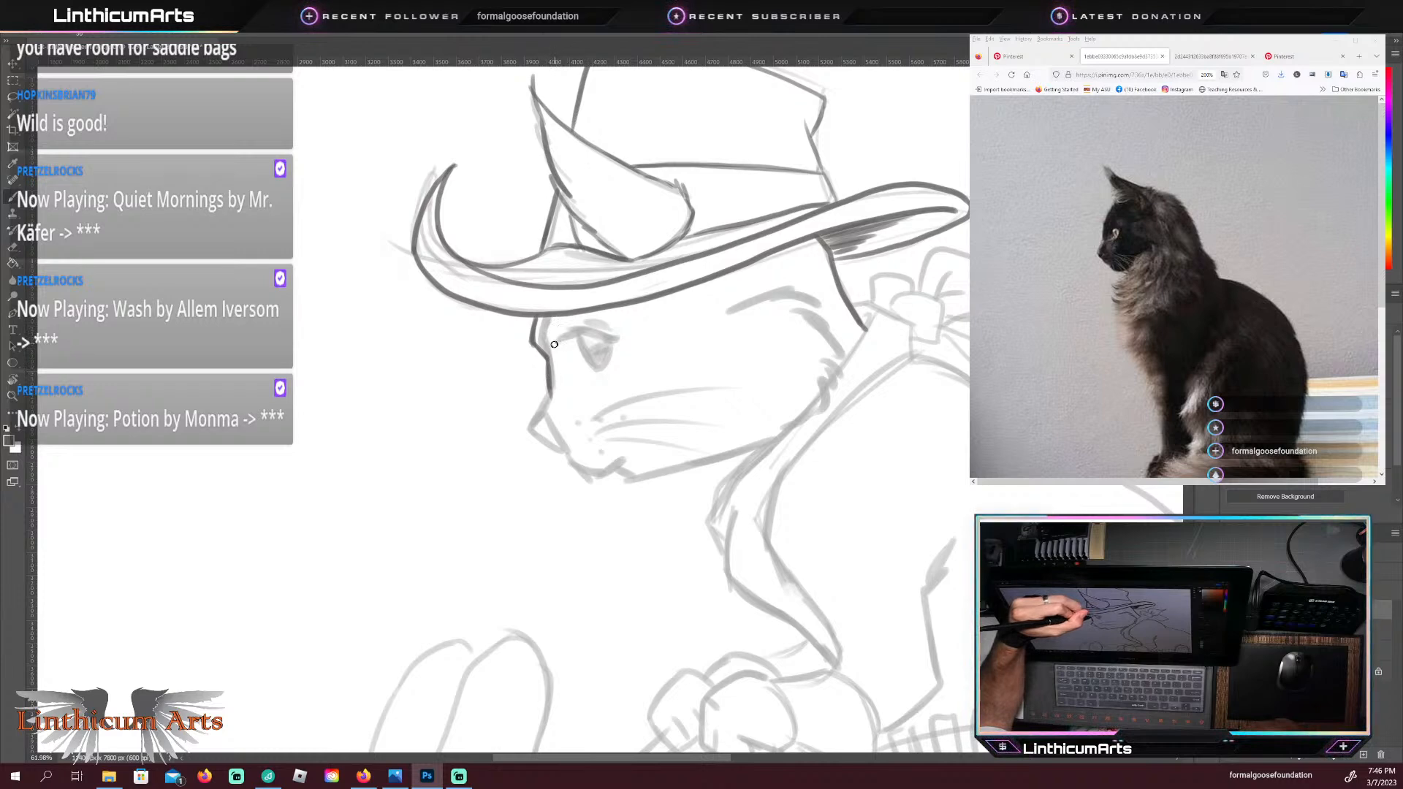
drag(557, 345, 614, 339)
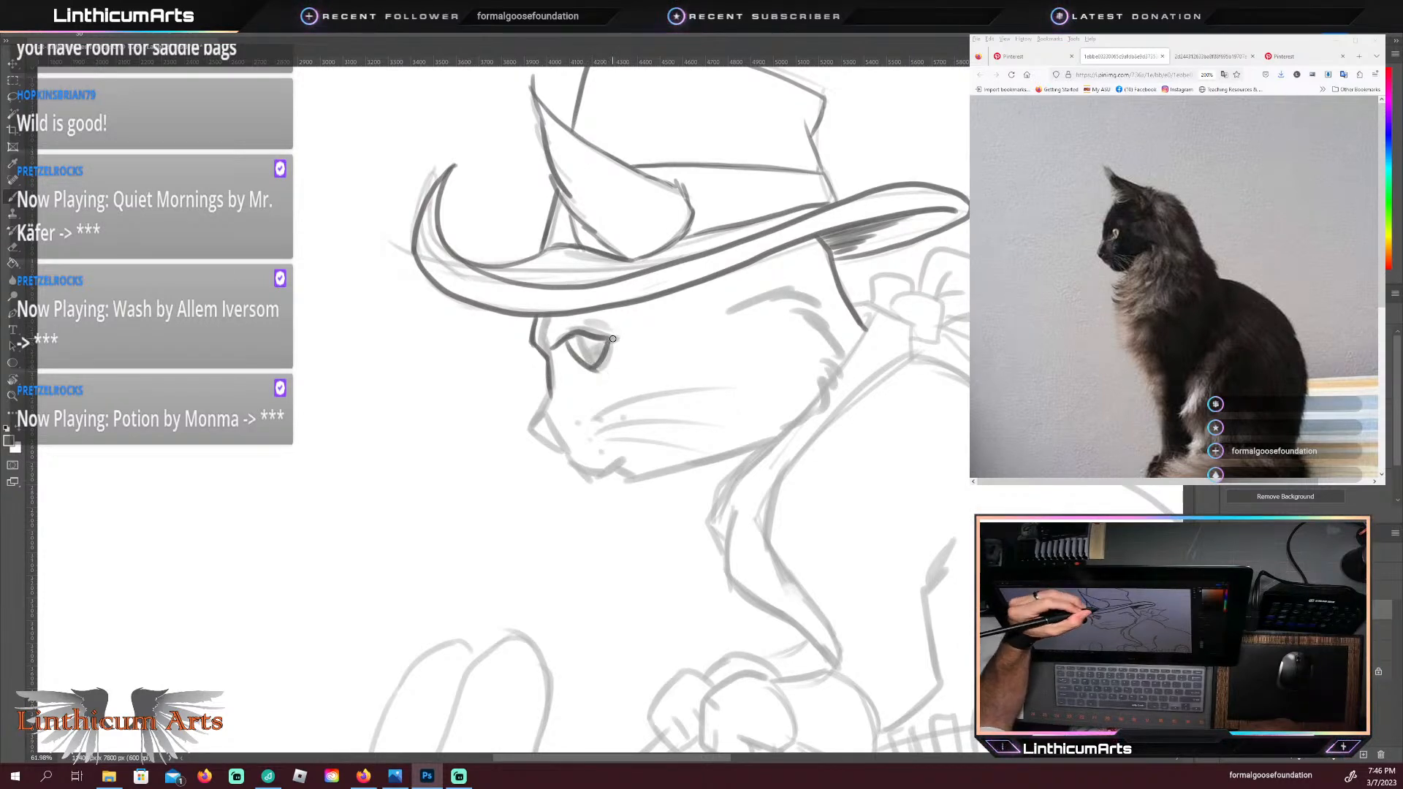
drag(556, 348, 577, 338)
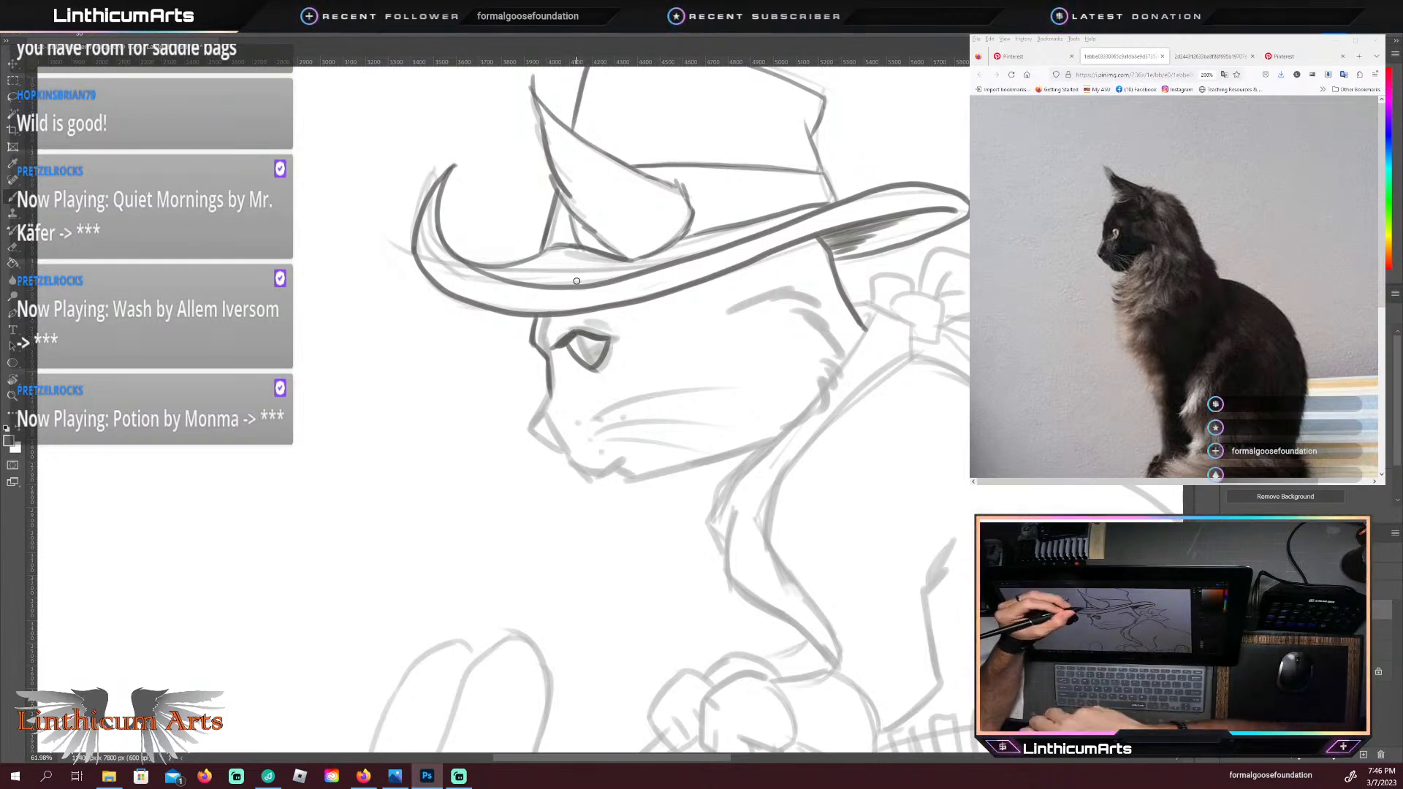
drag(530, 339, 536, 349)
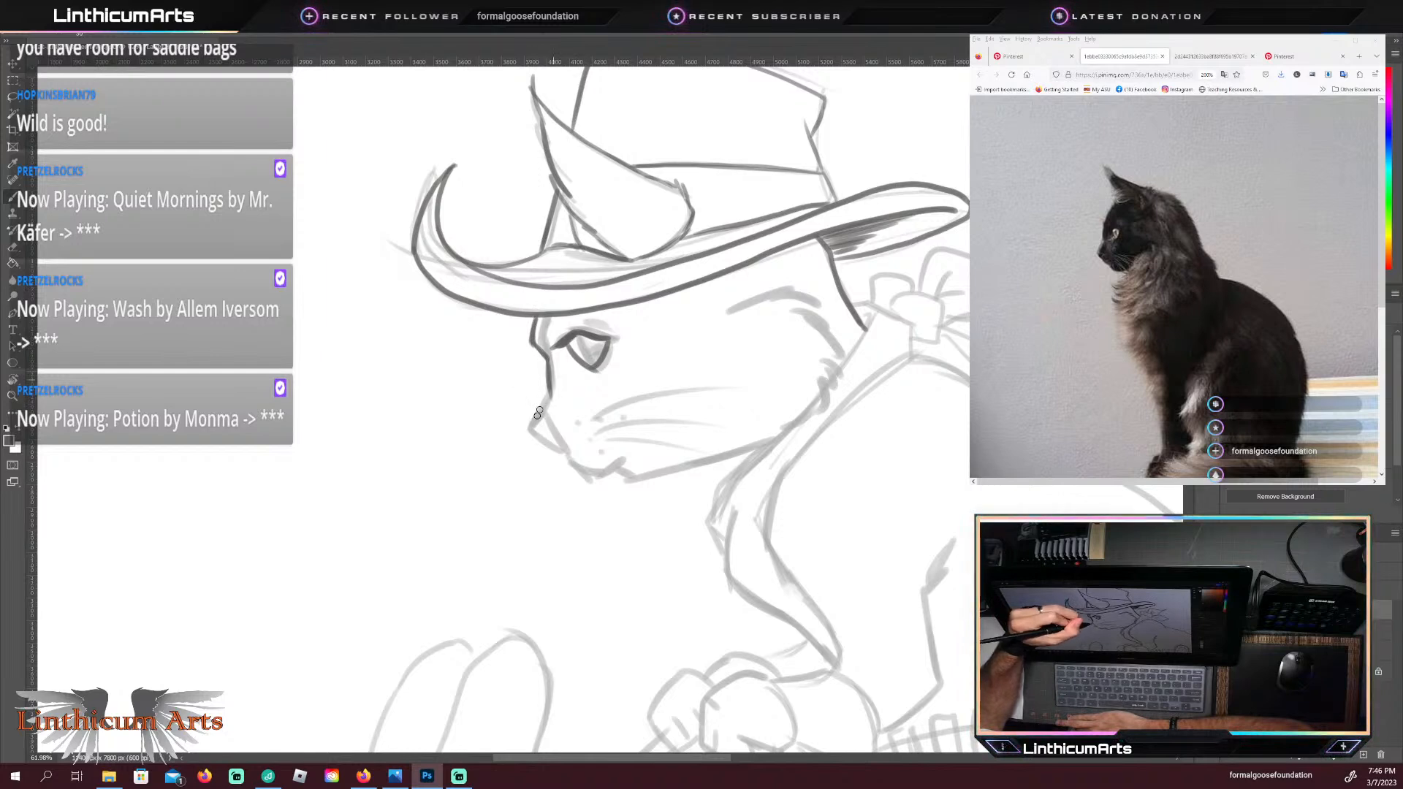
drag(550, 396, 538, 436)
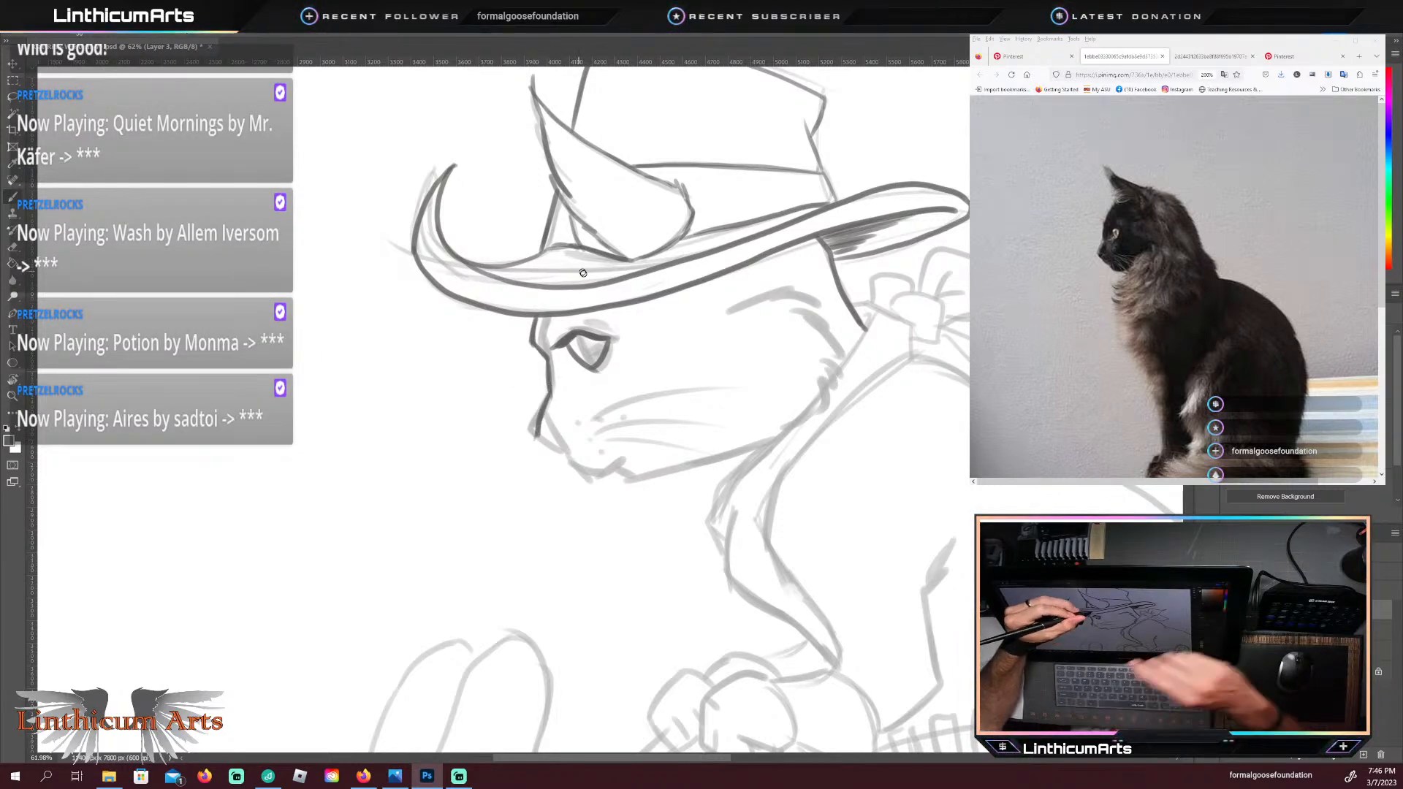
Step: Trace the cat's nose tip and the front of its muzzle in dark lines, undoing and redrawing strokes that miss the sketch
drag(550, 397, 540, 414)
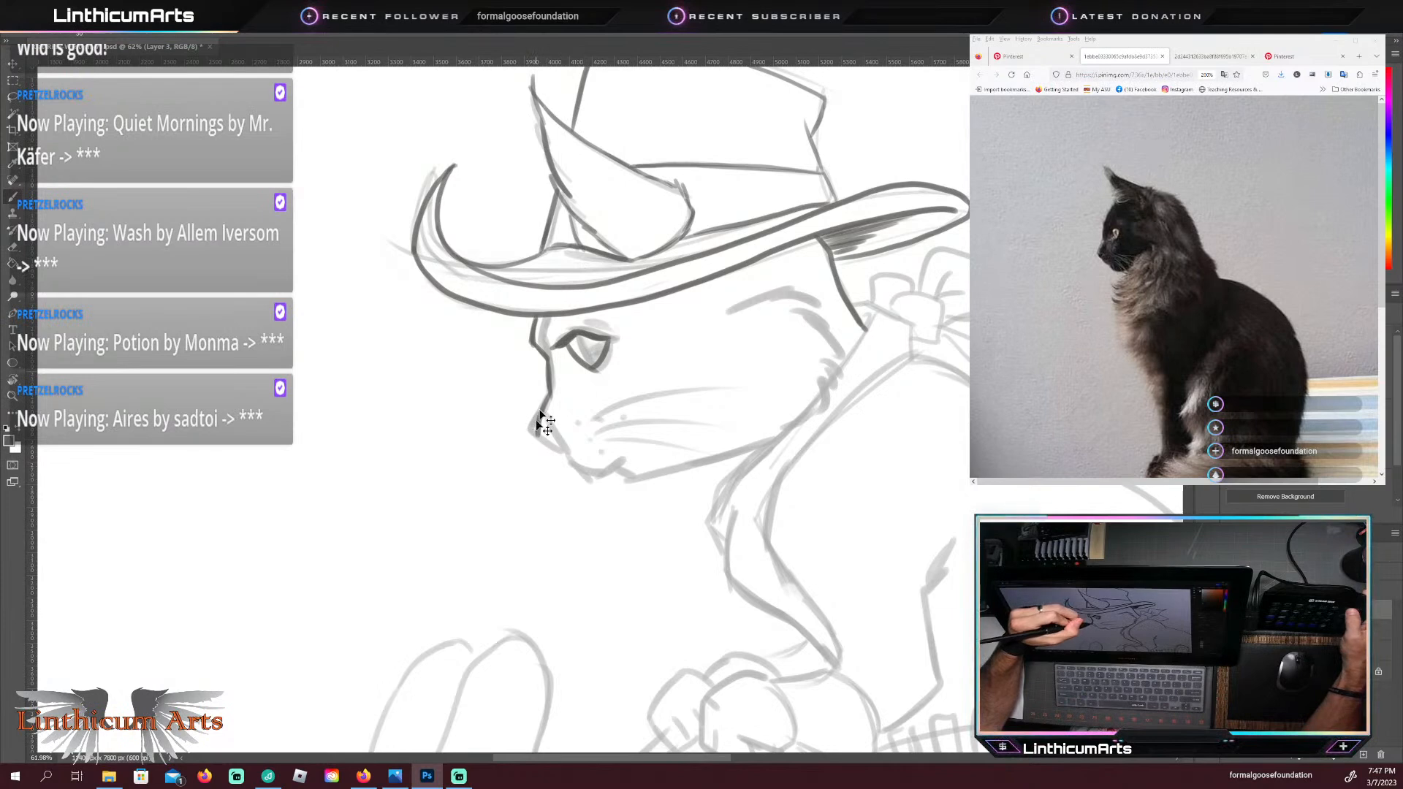
key(ctrl+z)
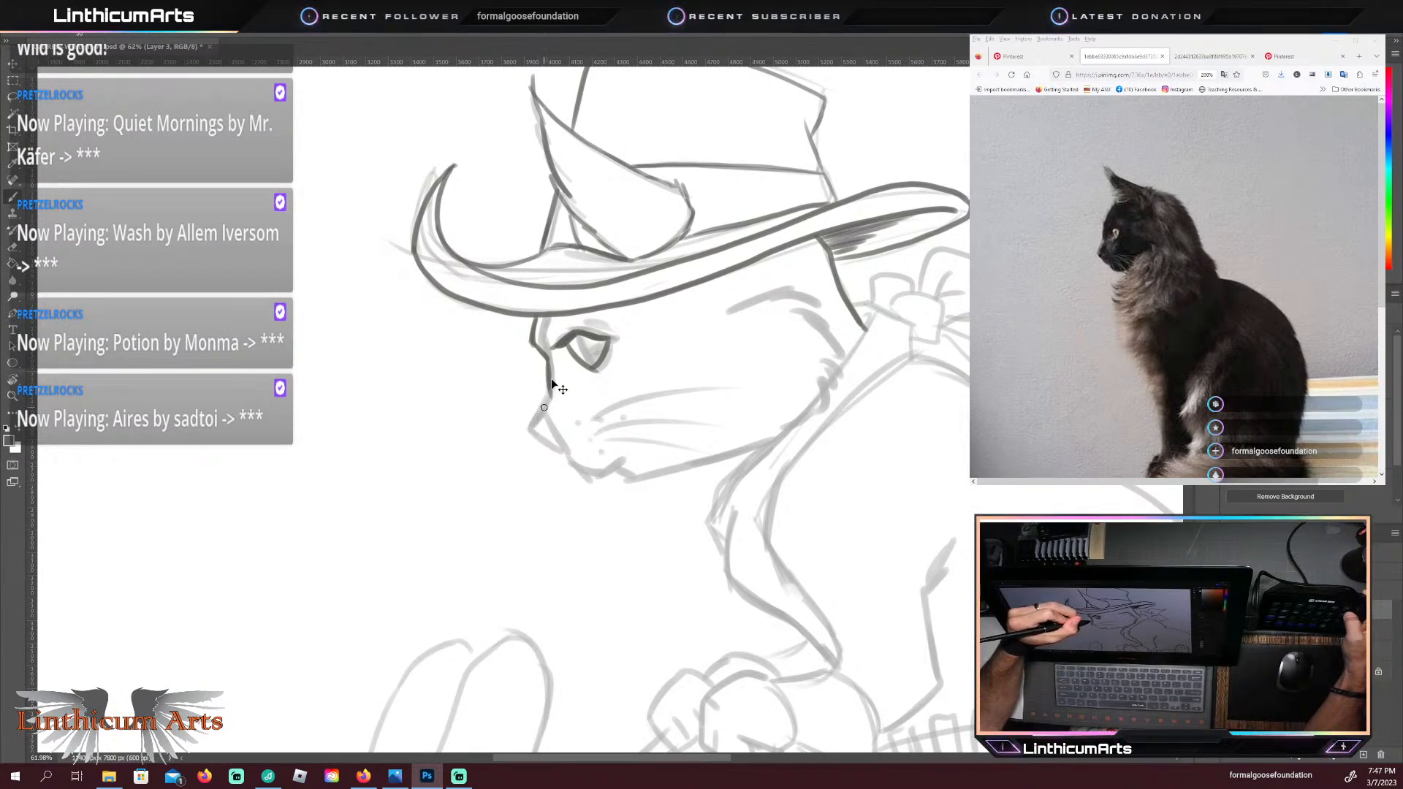
drag(551, 388, 540, 439)
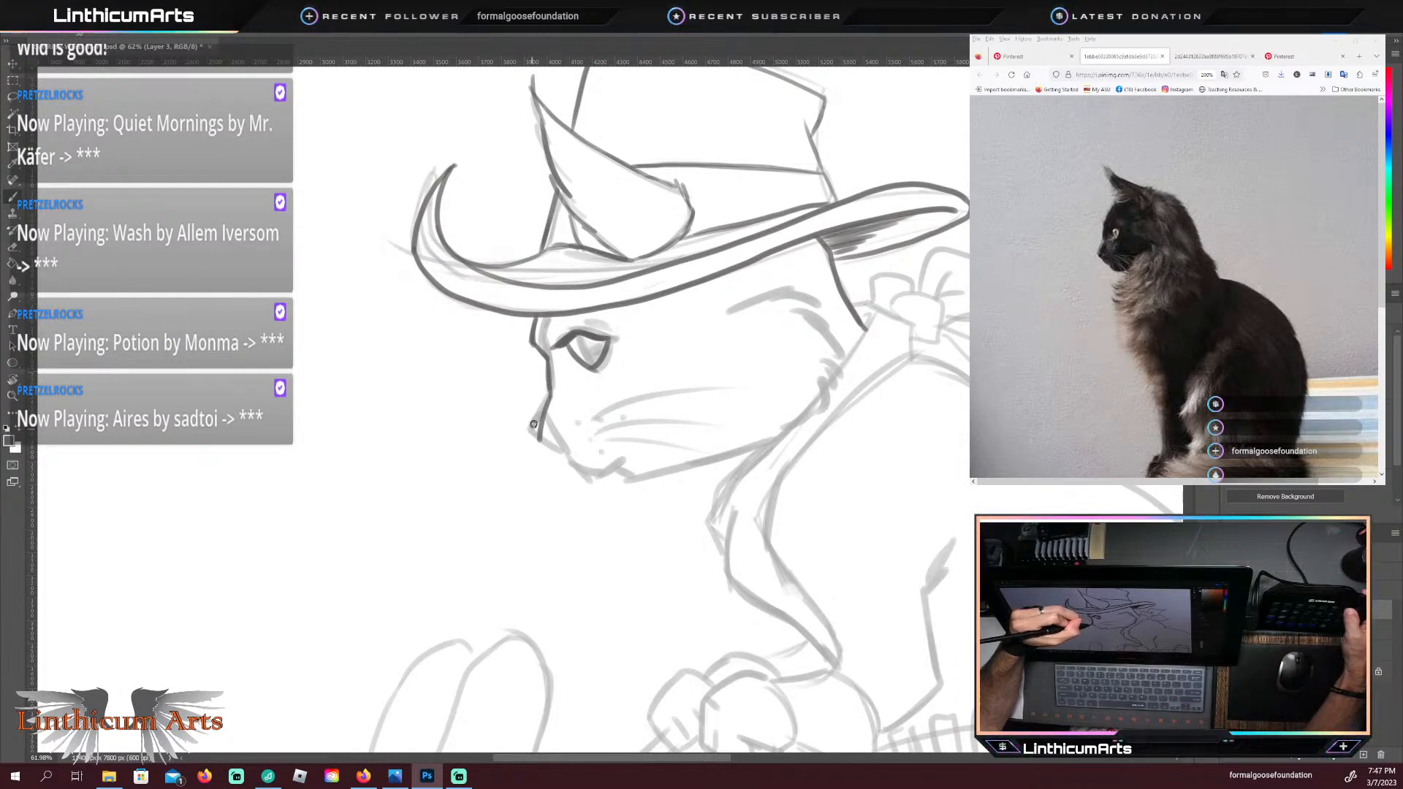
key(ctrl+z)
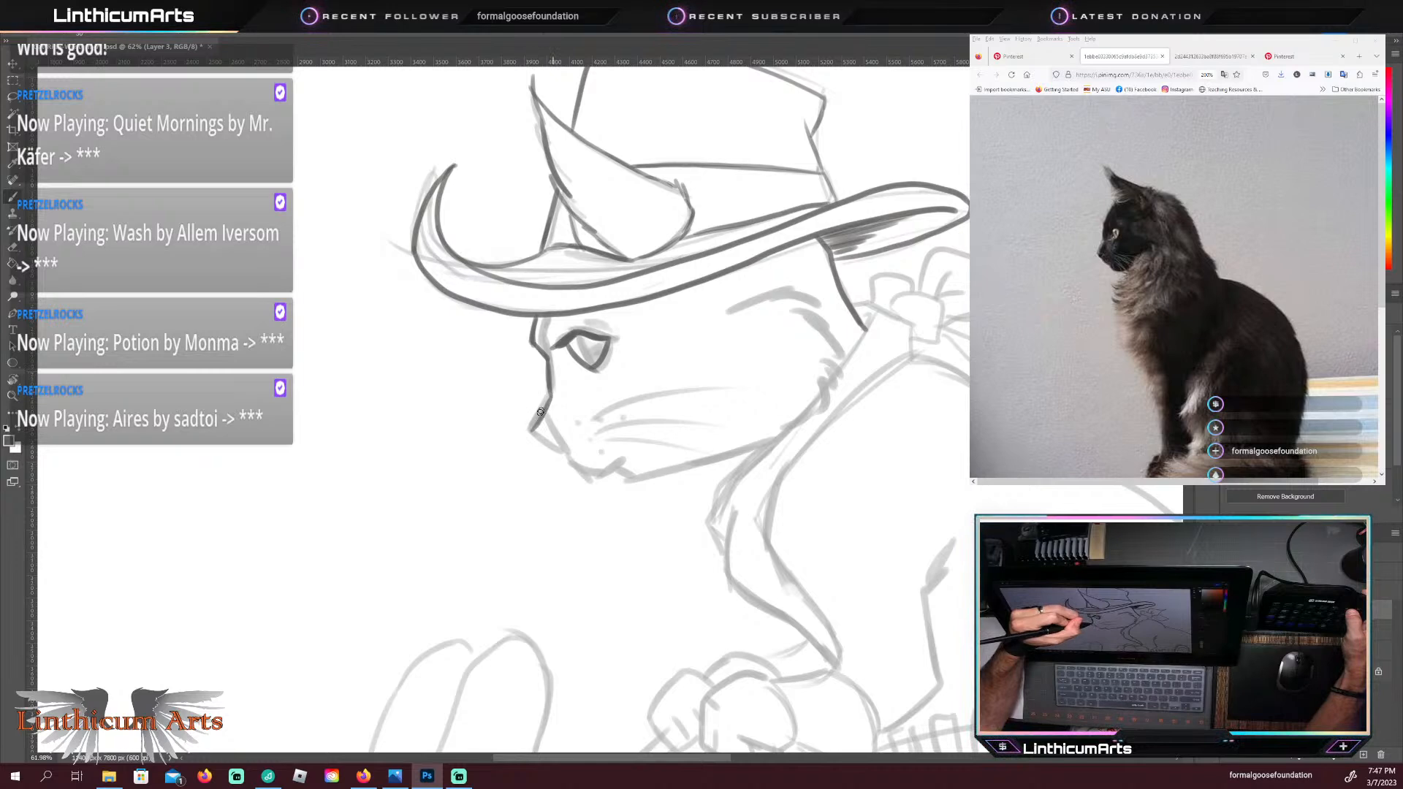
mouse_move(531, 431)
mouse_down()
mouse_move(552, 390)
mouse_move(536, 418)
mouse_up()
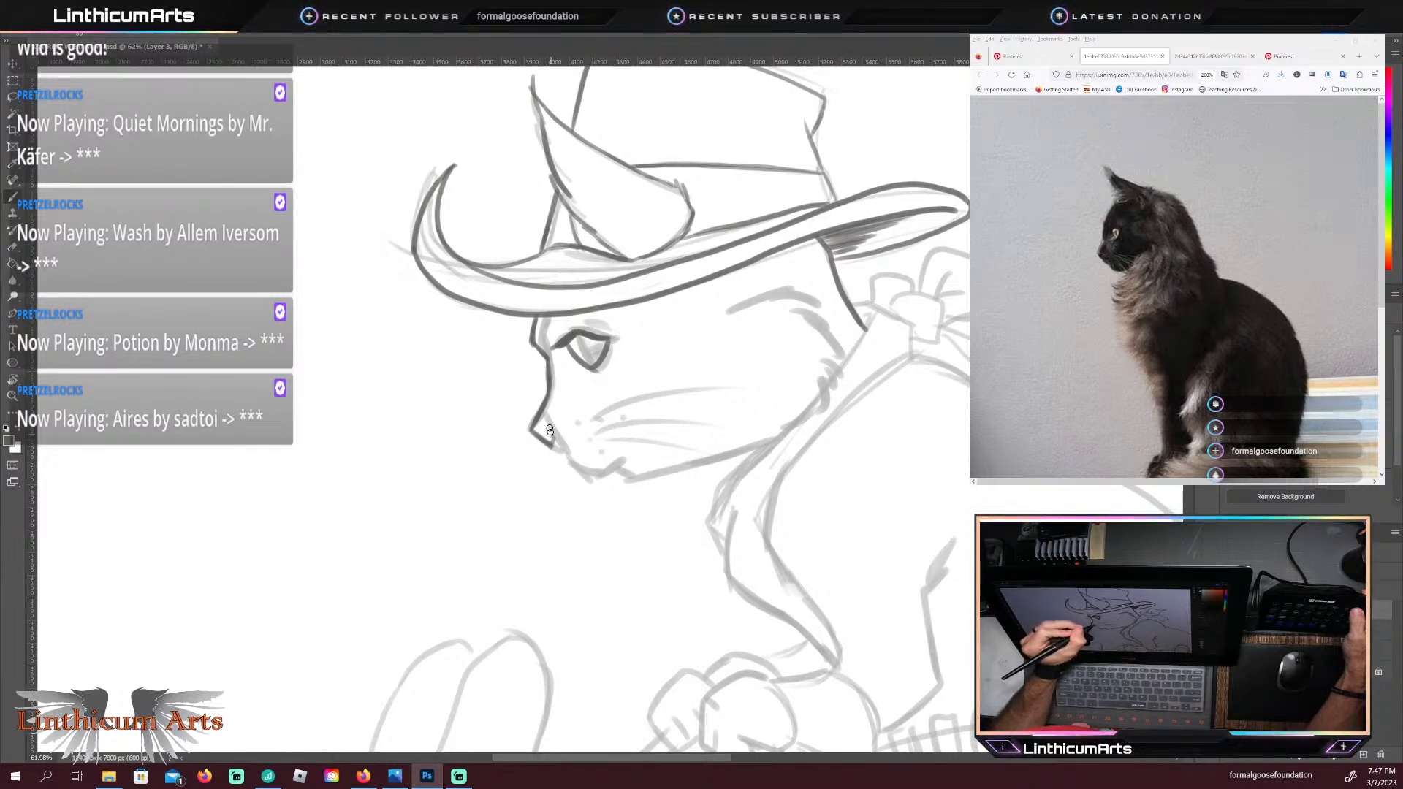
drag(550, 430, 549, 446)
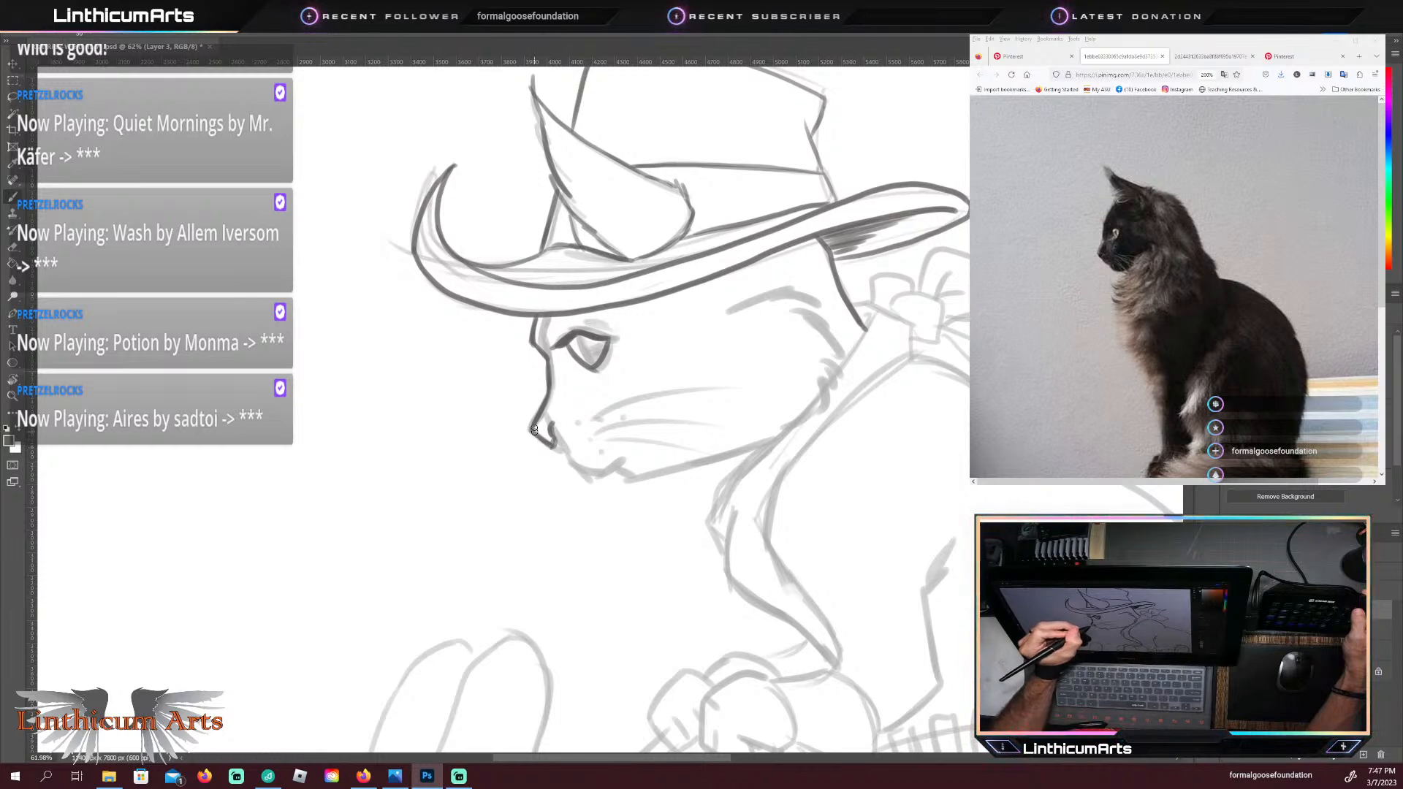
key(ctrl+z)
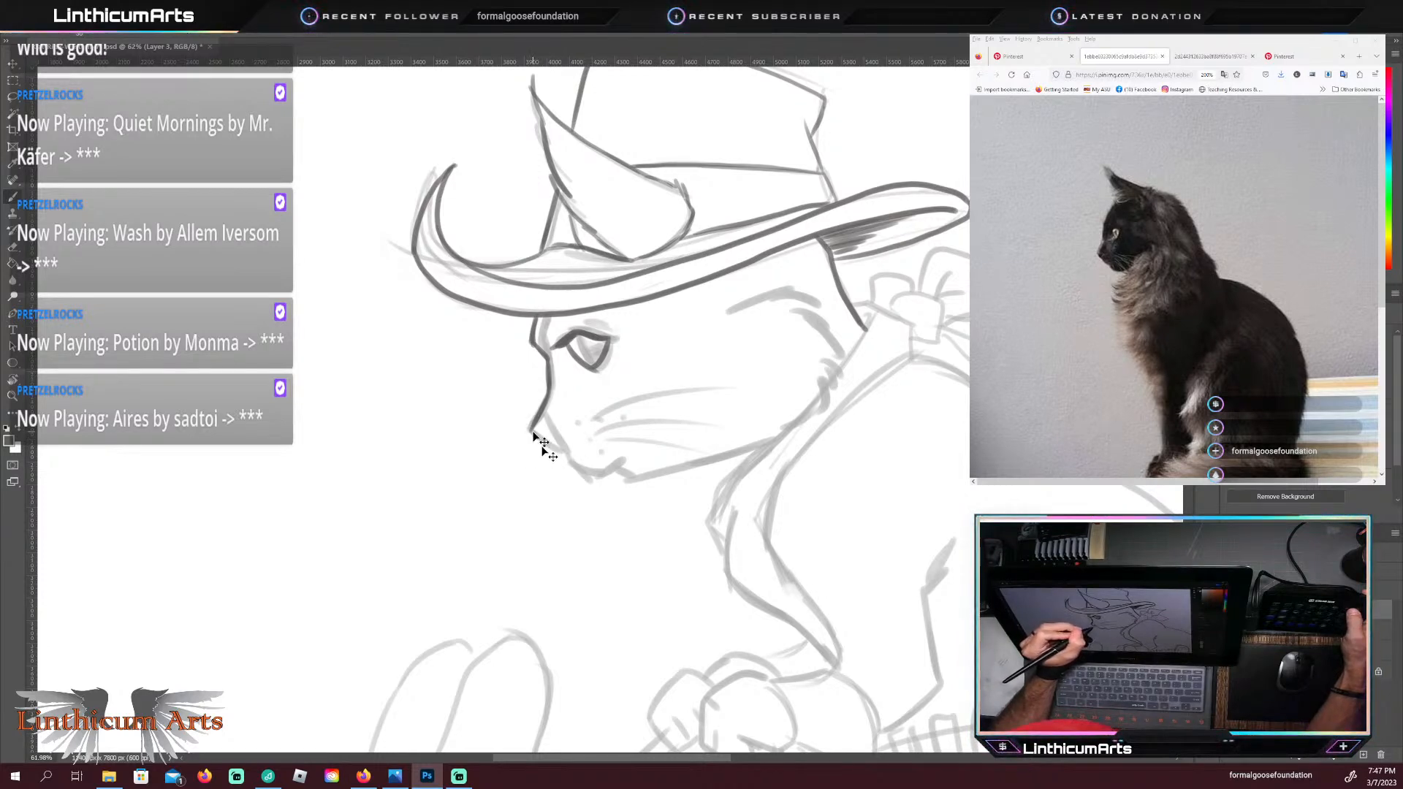
drag(532, 430, 560, 442)
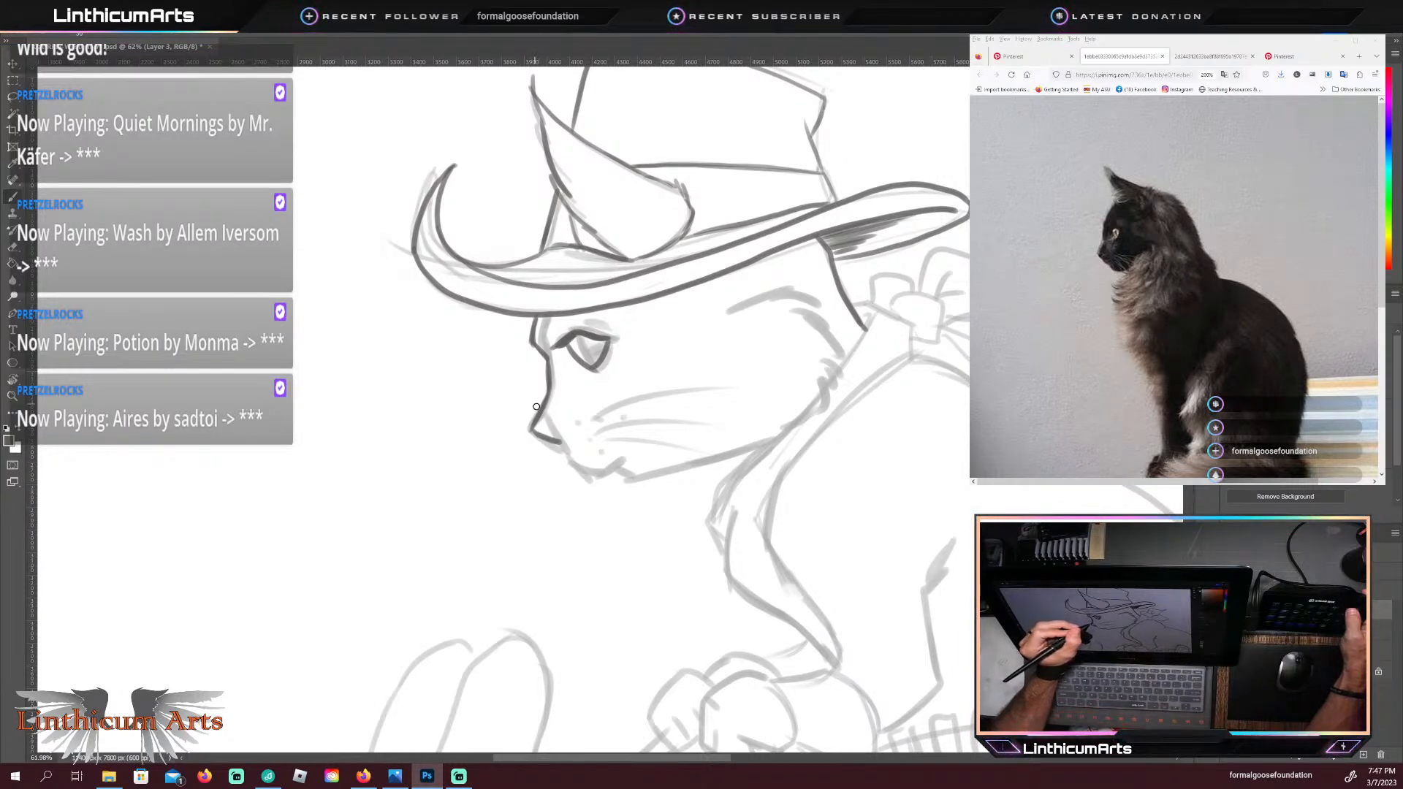
key(ctrl+z)
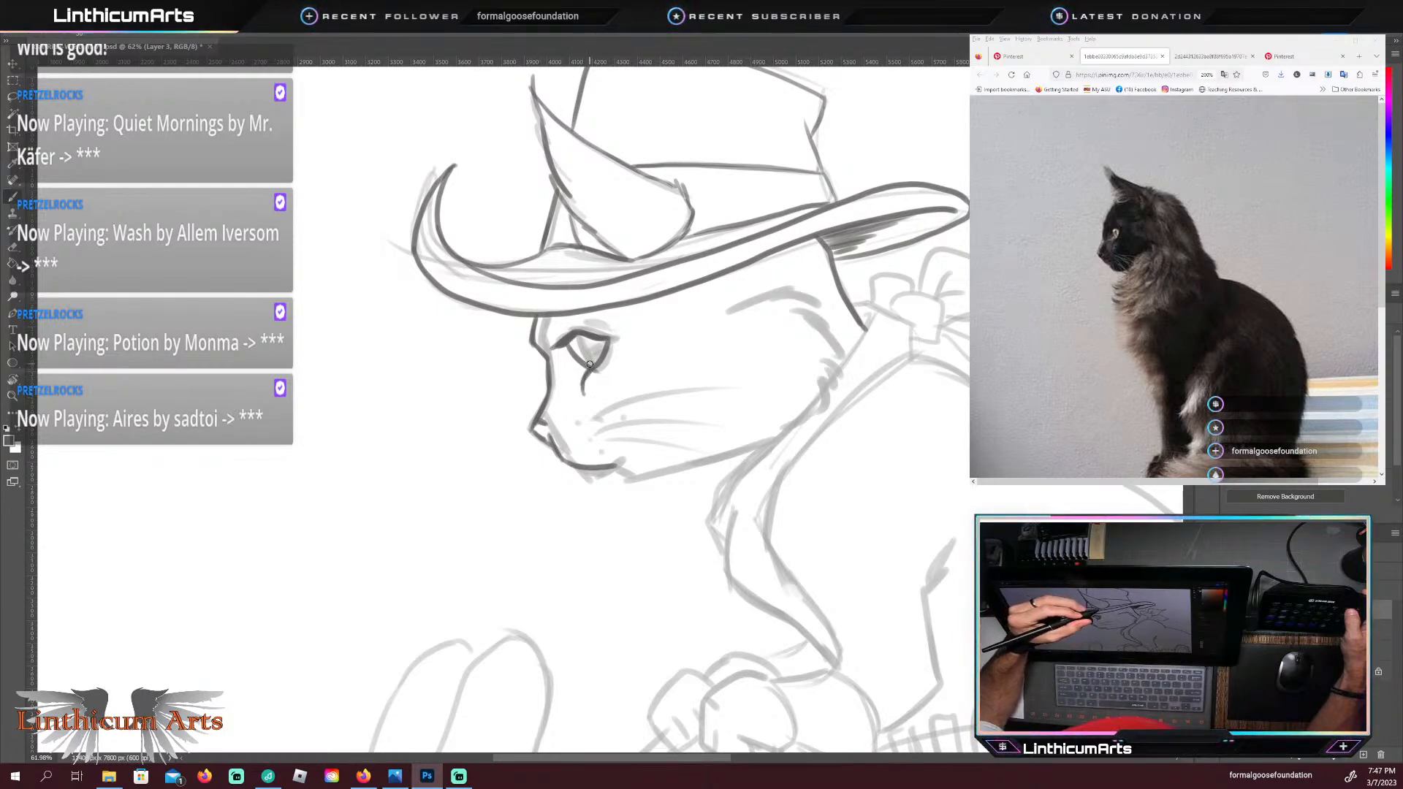
Step: Darken the pupil inside the cat's eye and trace the chin, jawline and cheek fur with dark strokes
key(e)
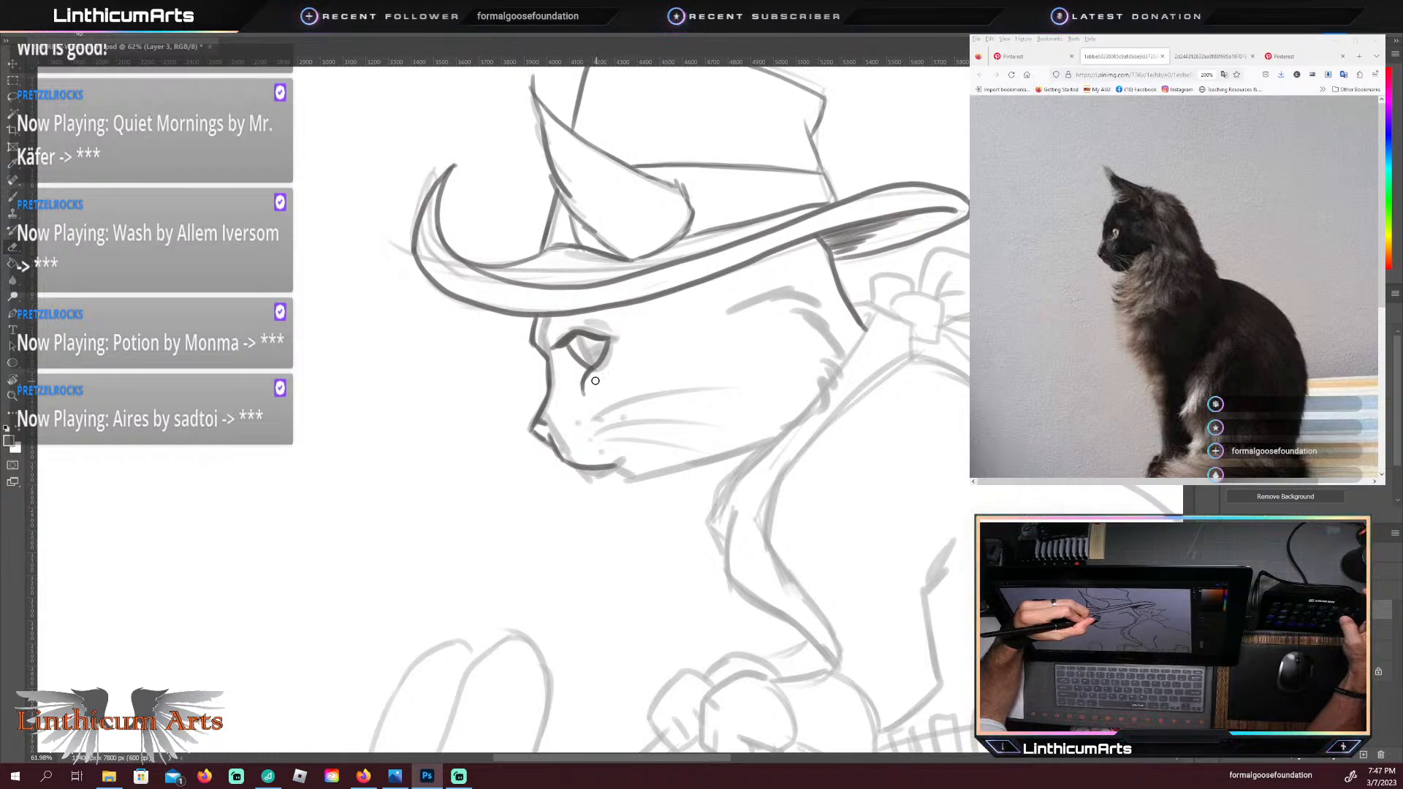
key(b)
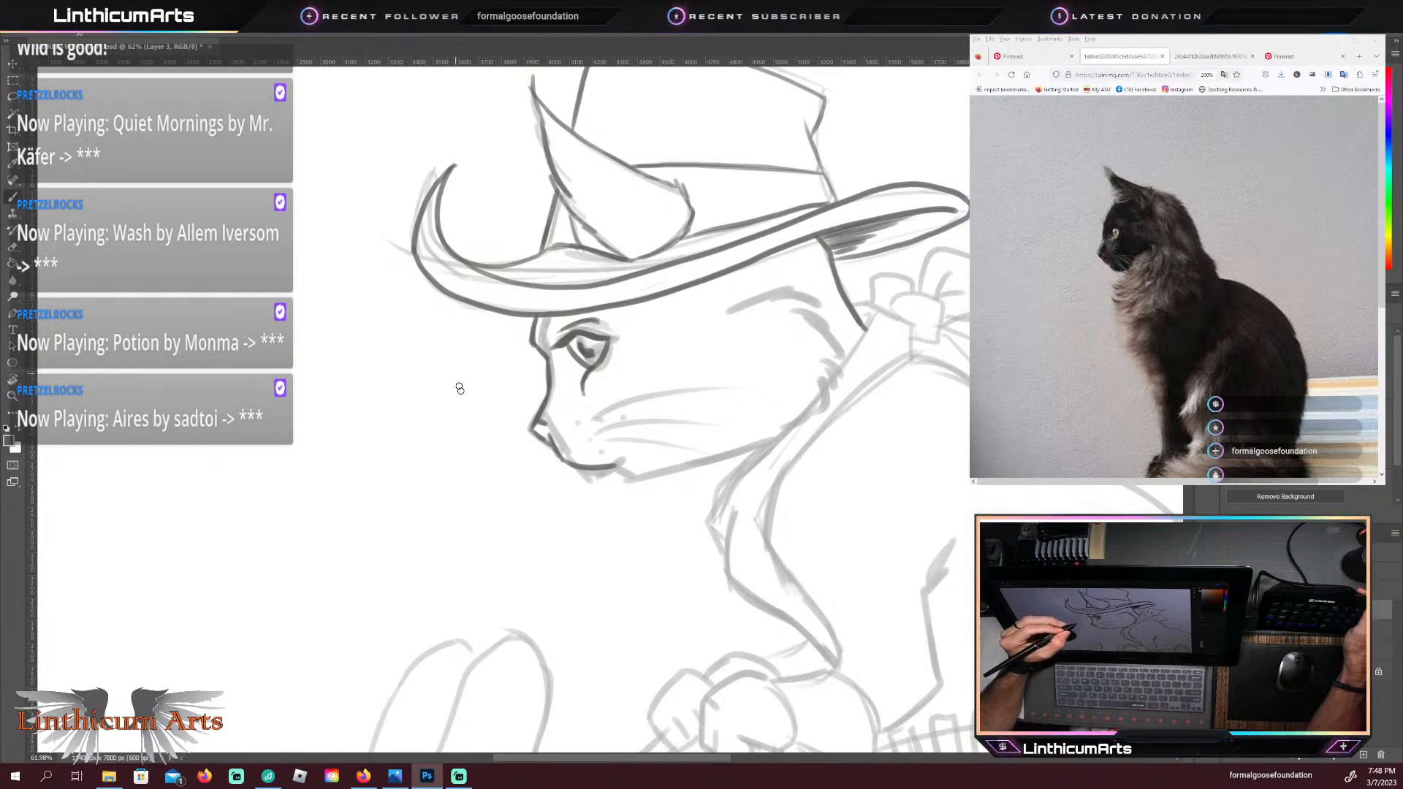
mouse_move(611, 469)
mouse_down()
mouse_move(663, 484)
mouse_move(634, 486)
mouse_move(798, 430)
mouse_up()
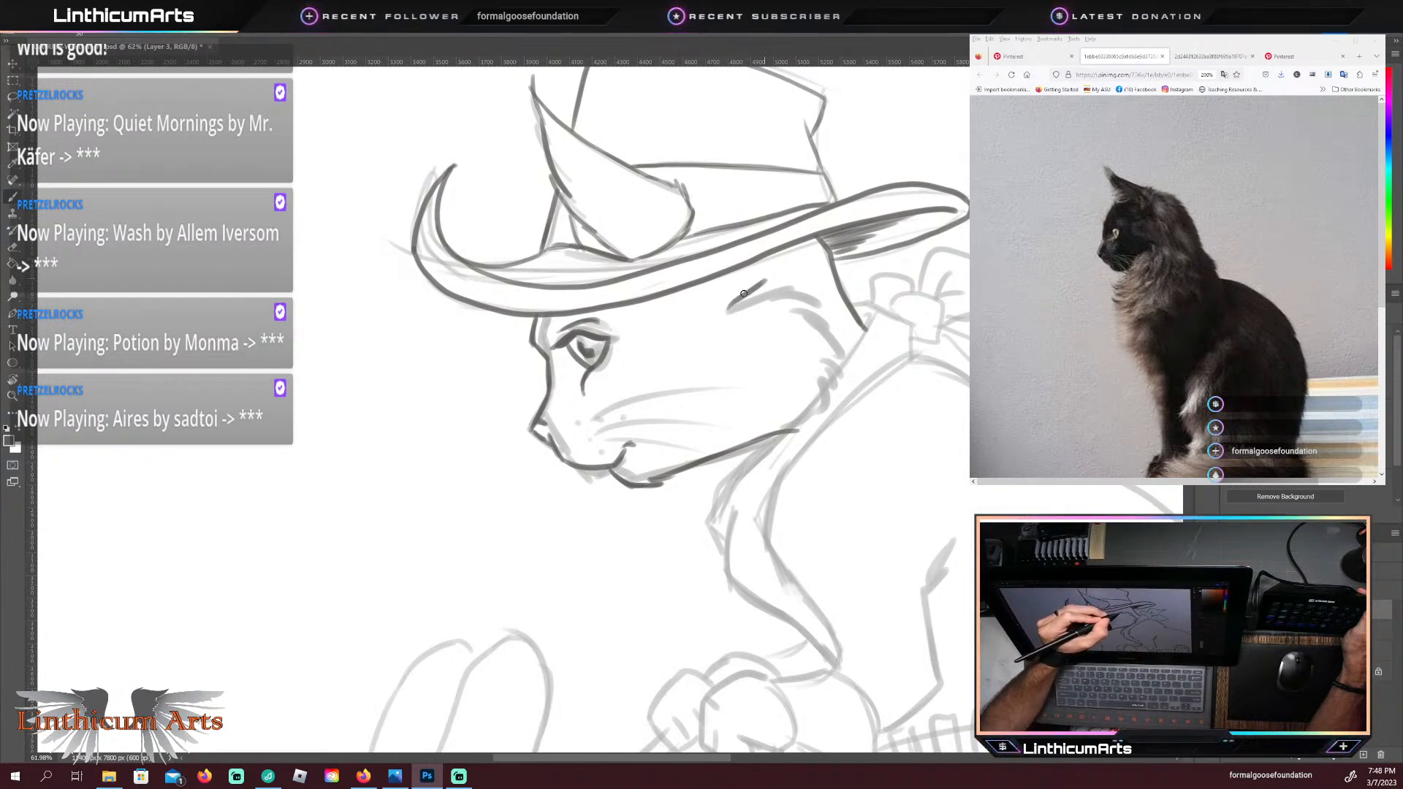
mouse_move(762, 284)
mouse_down()
mouse_move(824, 300)
mouse_move(848, 367)
mouse_up()
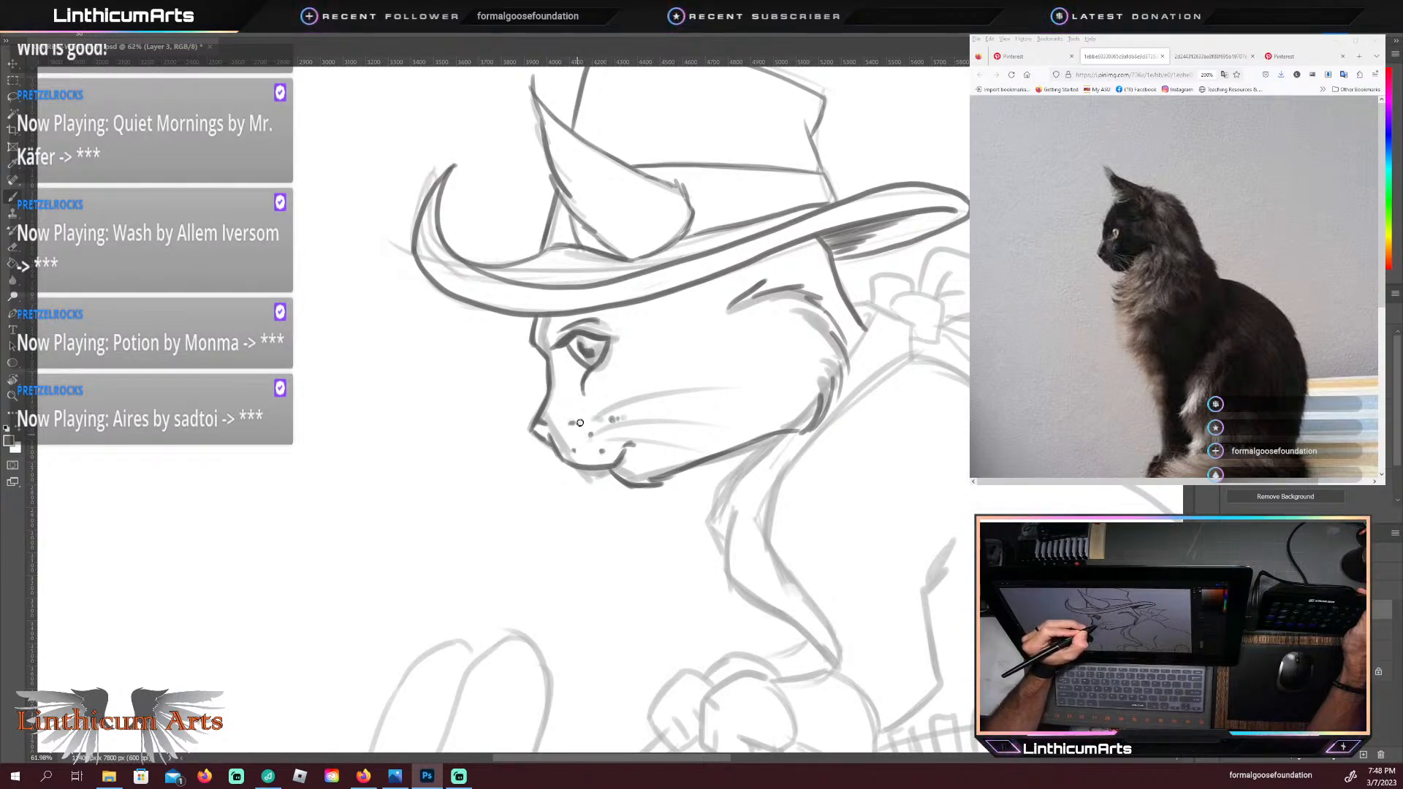
drag(589, 430, 703, 375)
drag(586, 444, 707, 421)
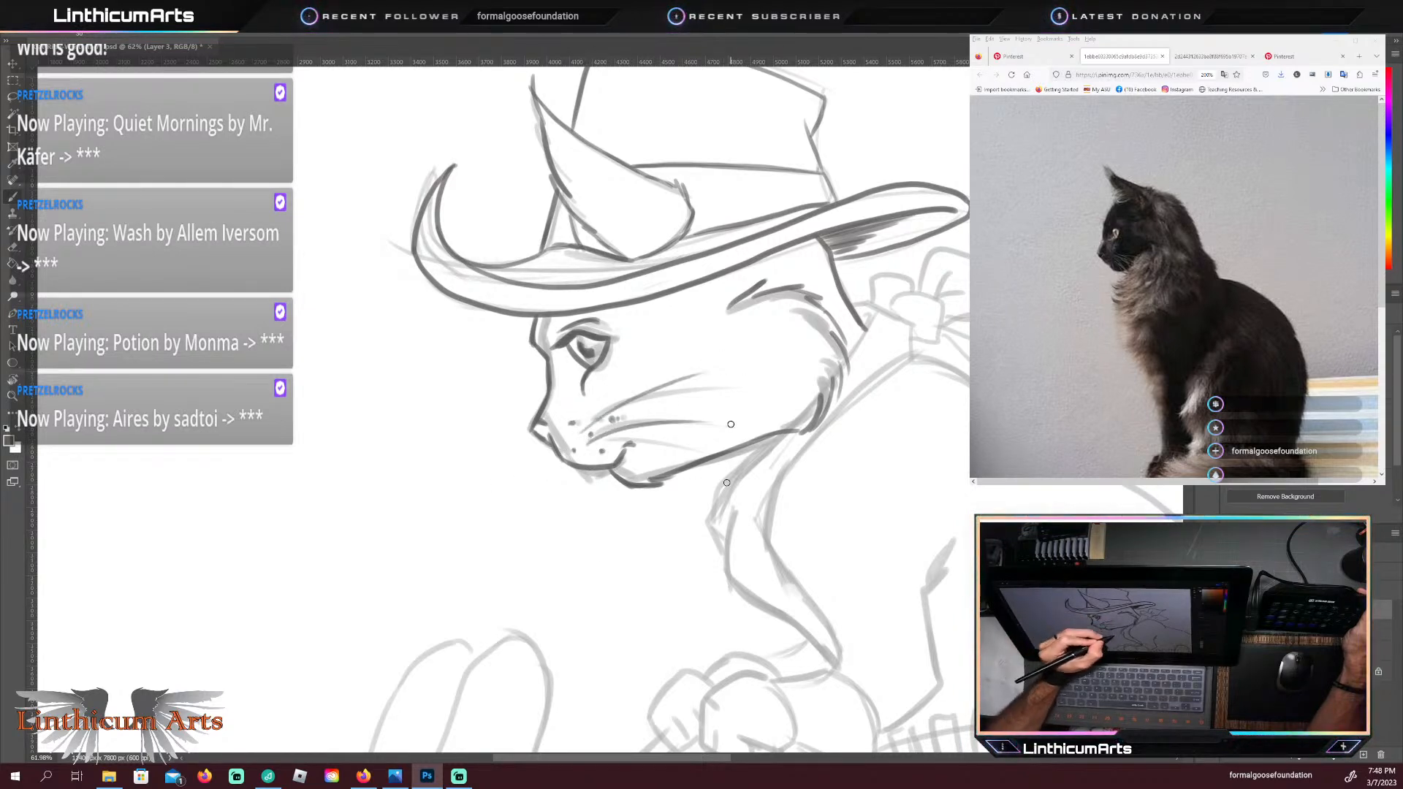
drag(595, 459, 705, 445)
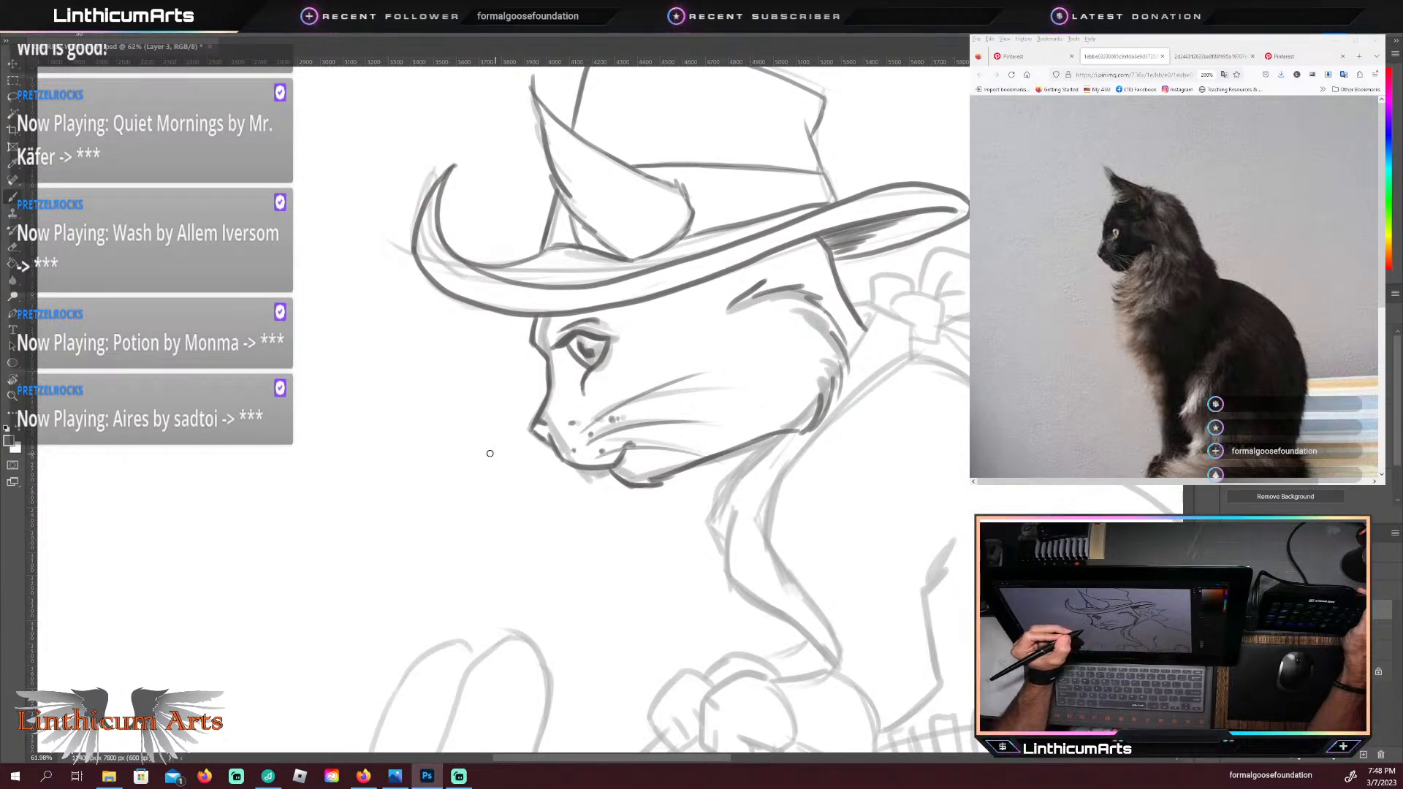
key(ctrl+z)
key(ctrl+z)
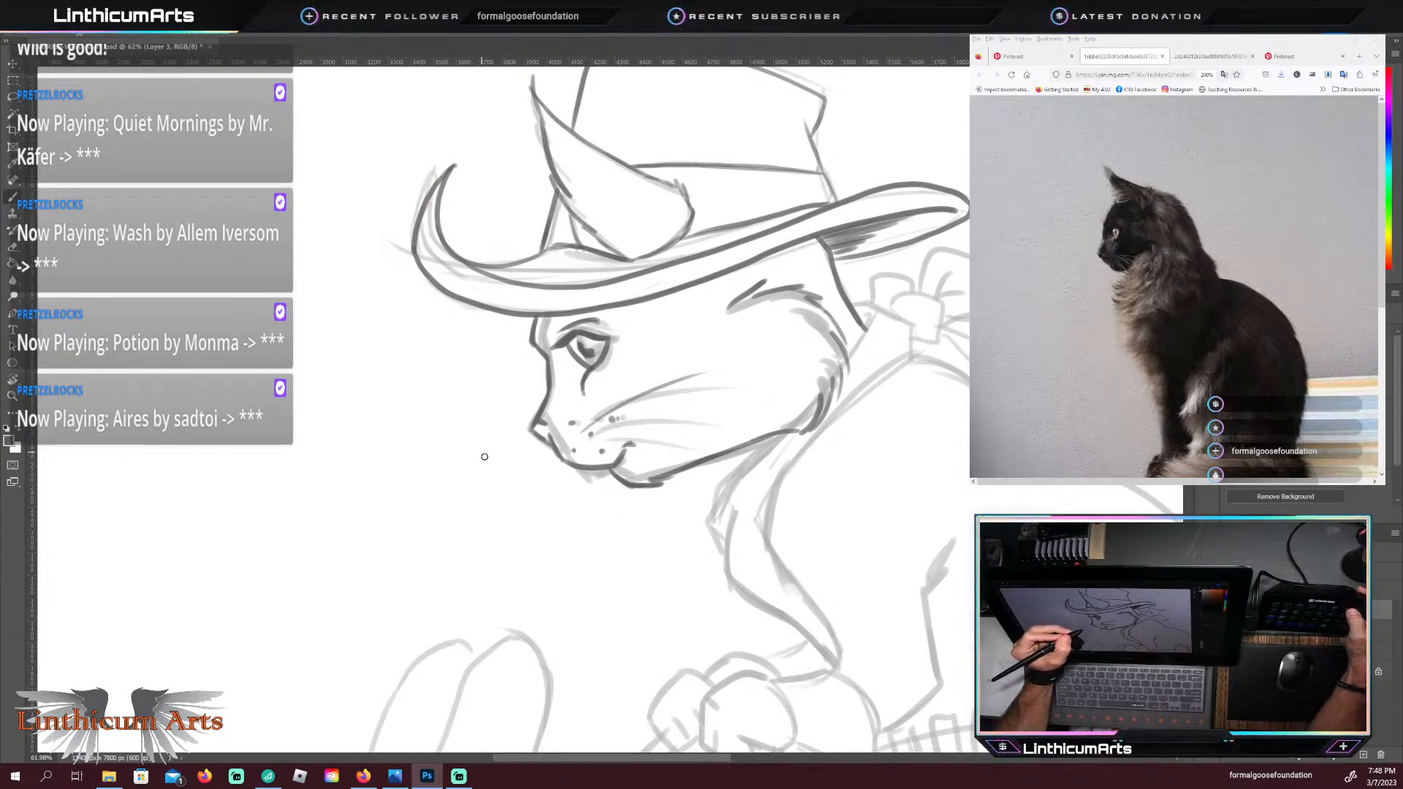
key(ctrl+z)
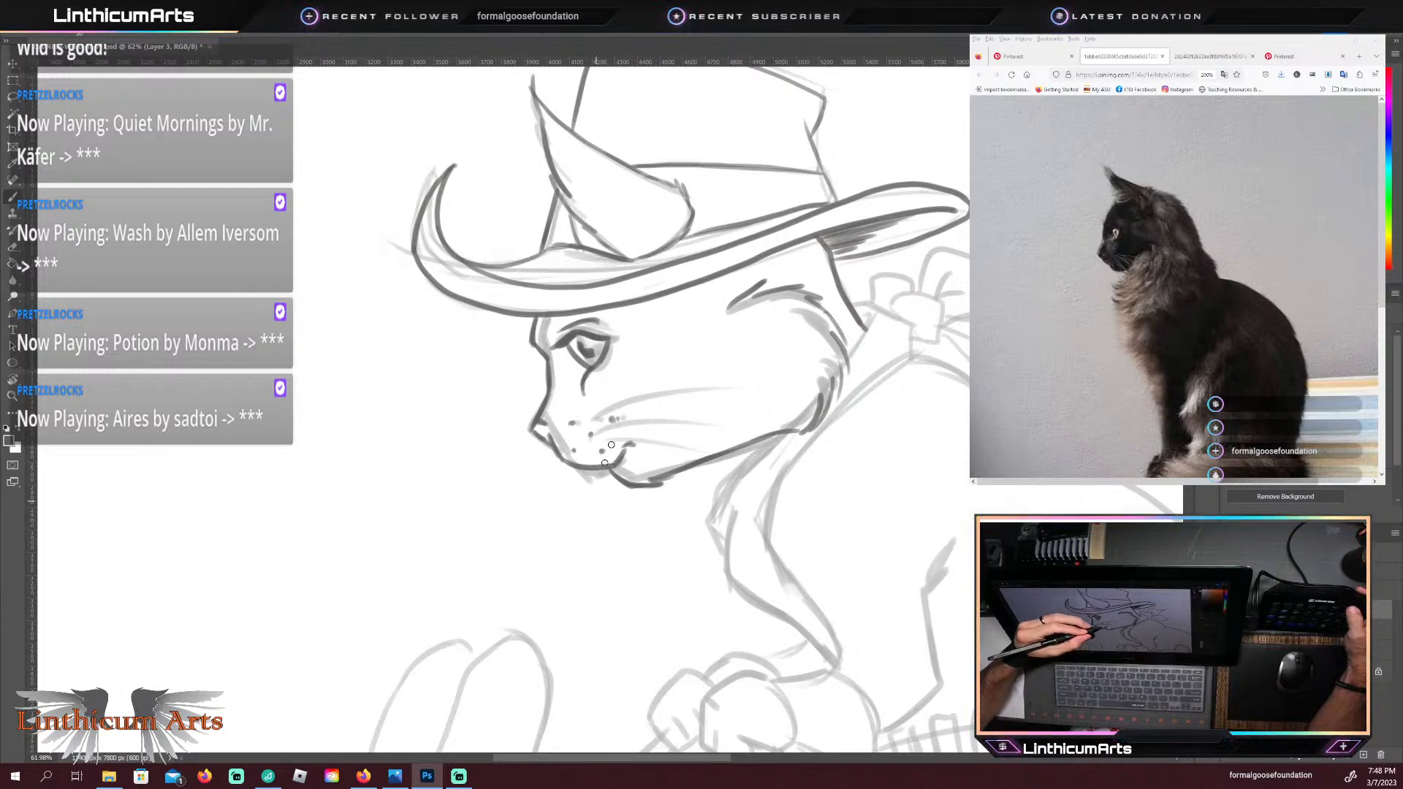
mouse_move(576, 430)
mouse_down()
mouse_move(639, 380)
mouse_move(624, 419)
mouse_move(752, 375)
mouse_up()
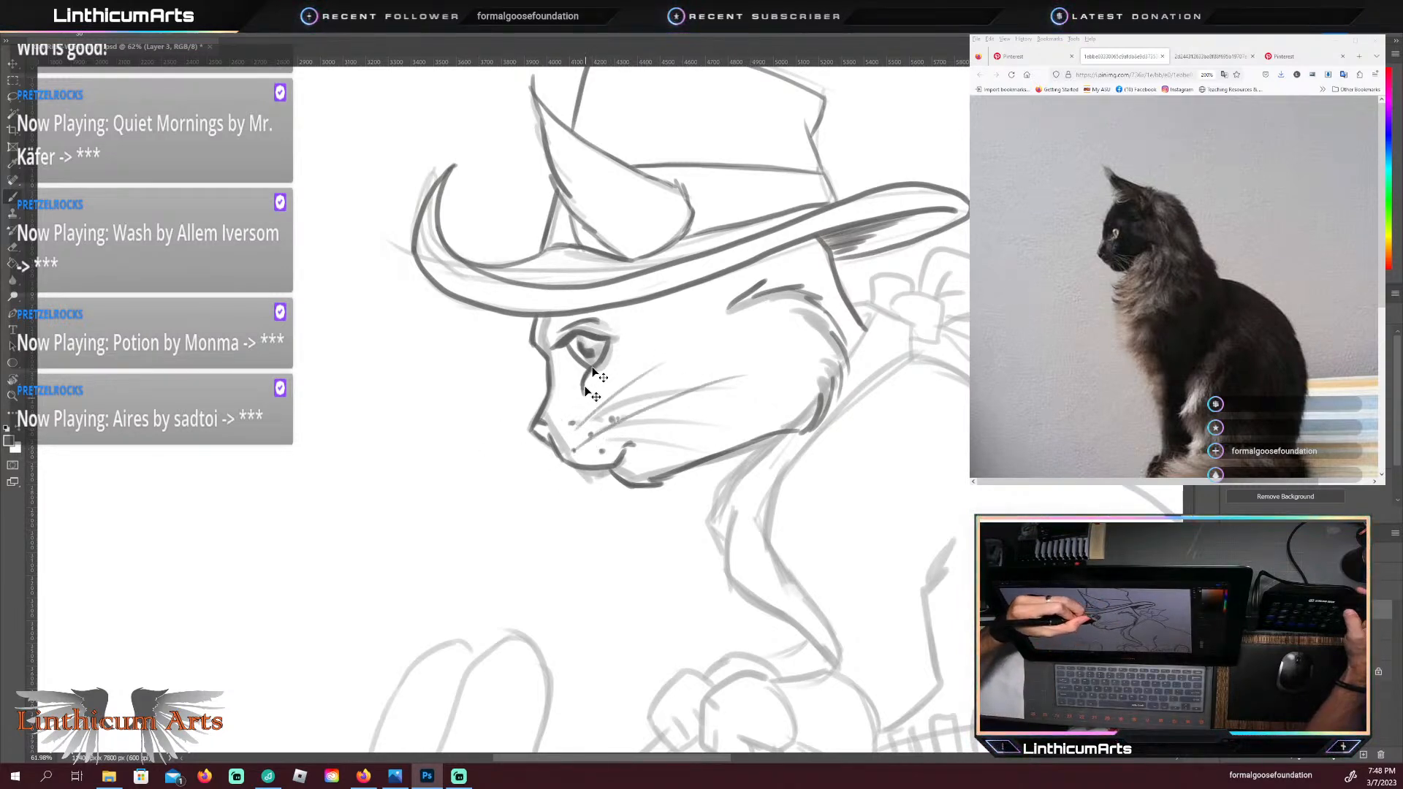
key(ctrl+z)
key(ctrl+z)
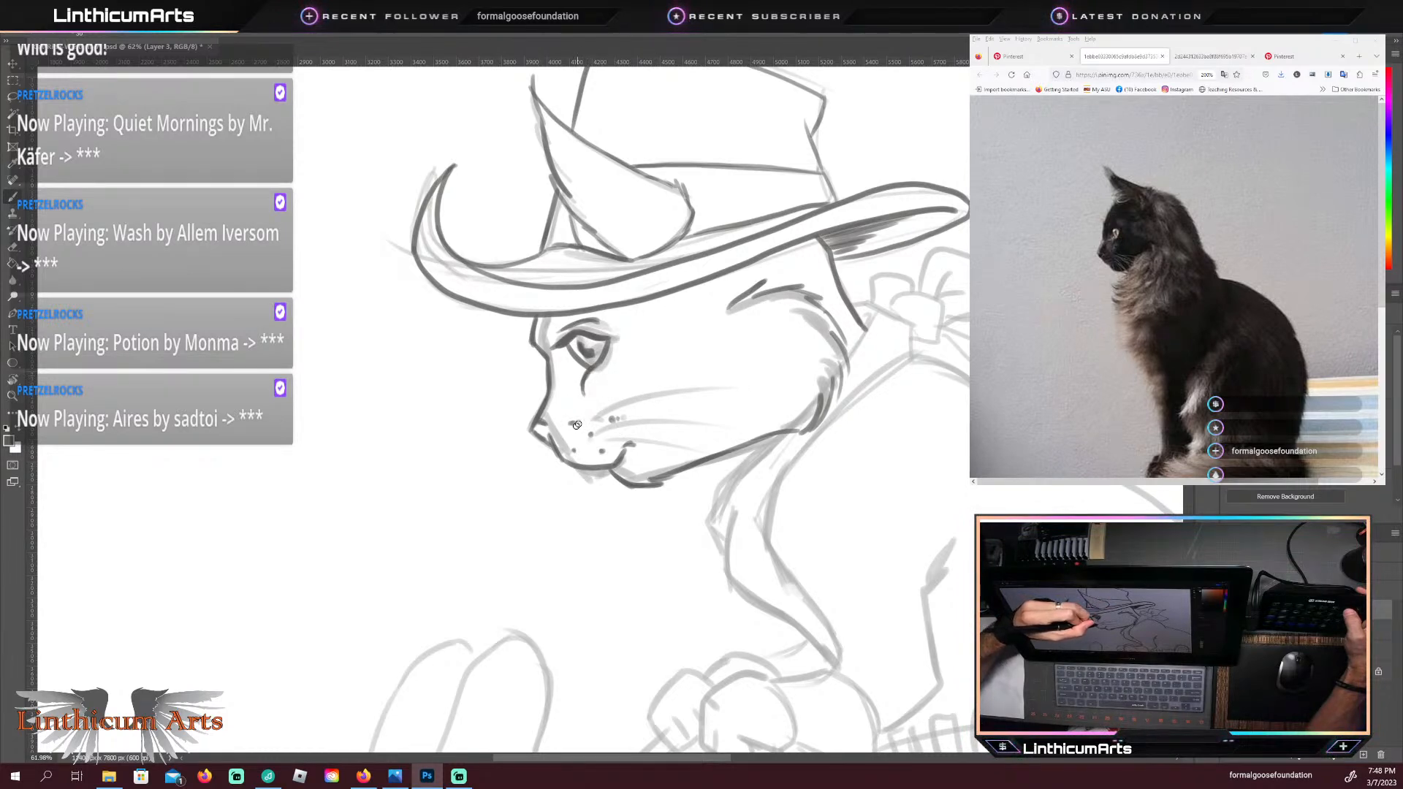
Step: Draw the cat's whiskers as thin curves from the muzzle spots across the cheek, rotating the canvas for the lower ones and restoring it
drag(578, 427, 683, 365)
drag(585, 432, 726, 393)
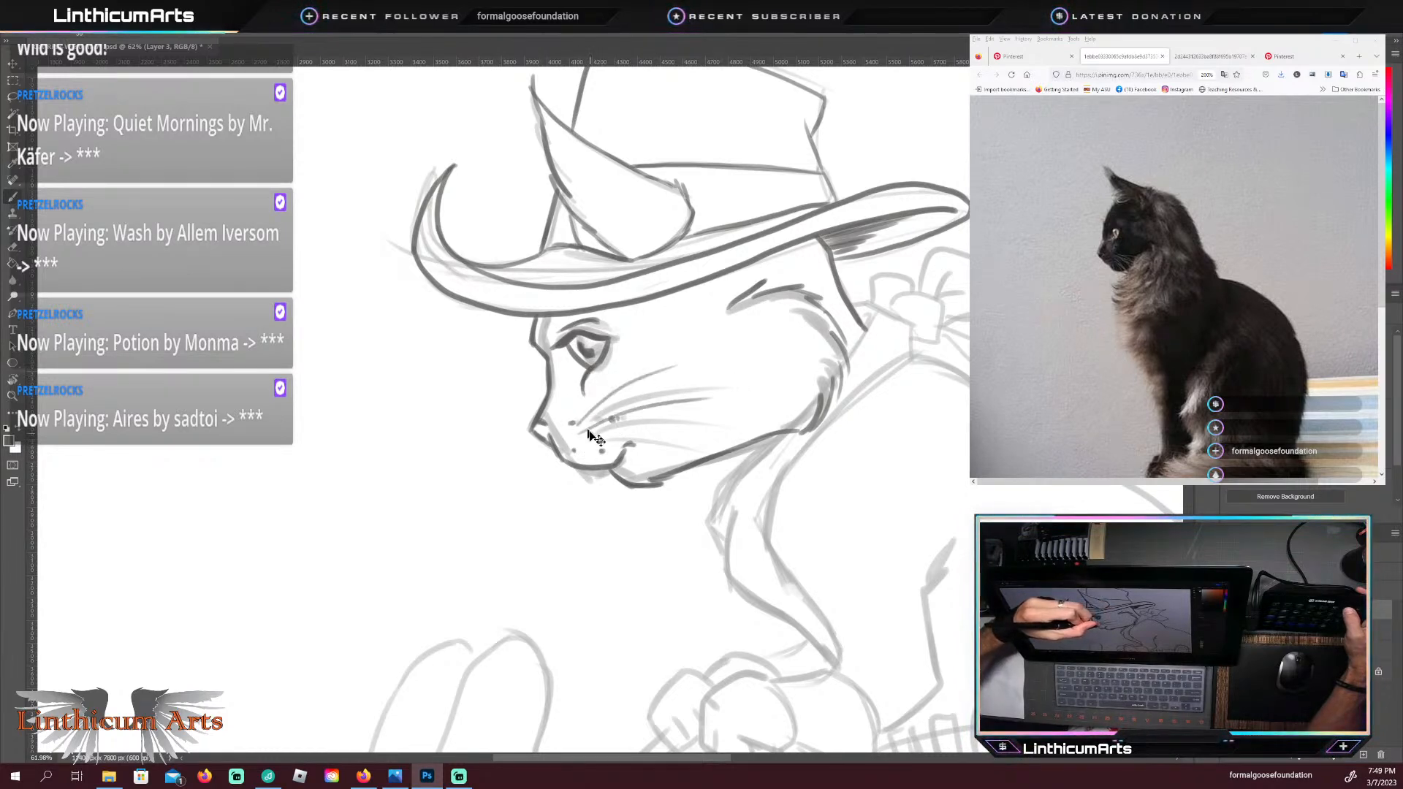
key(ctrl+z)
drag(578, 436, 720, 407)
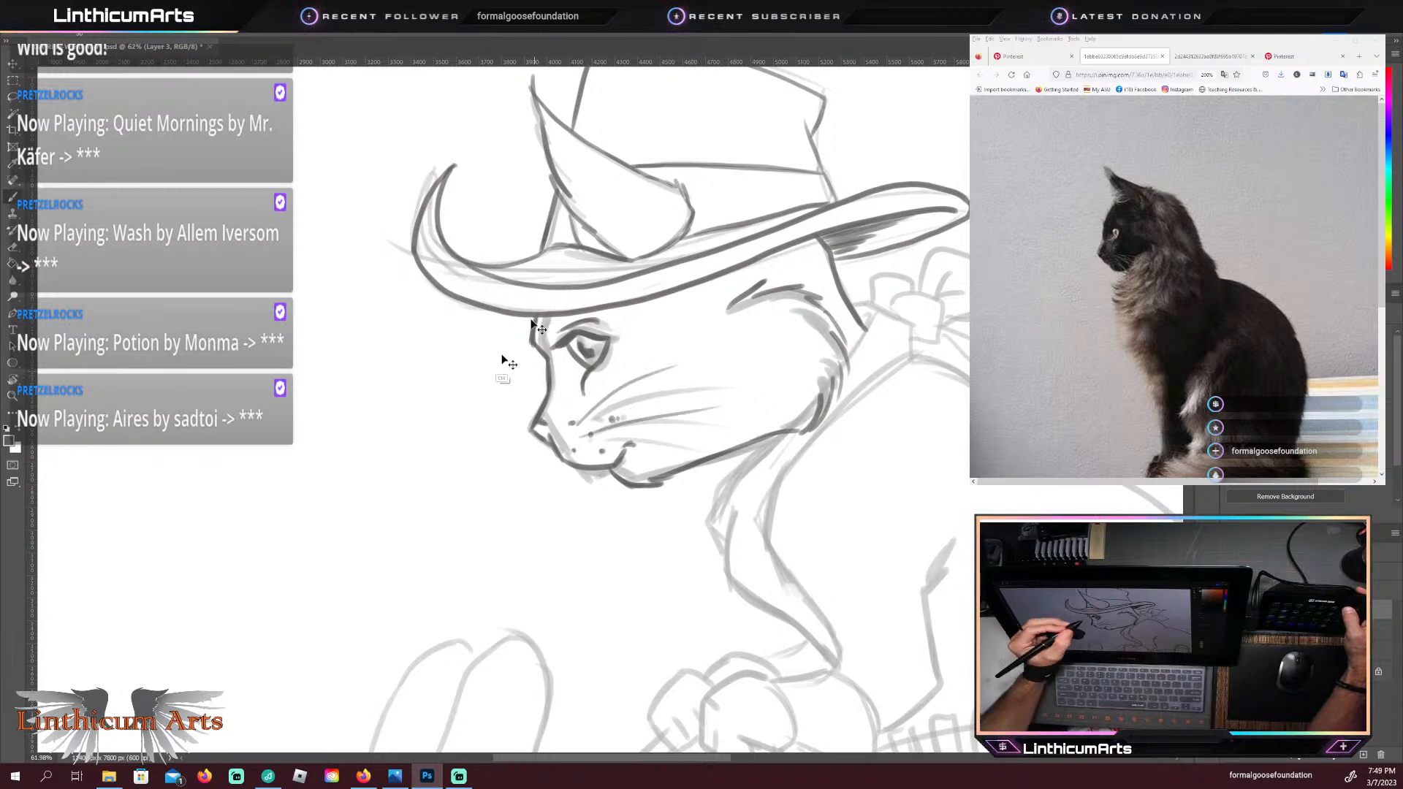
key(ctrl+z)
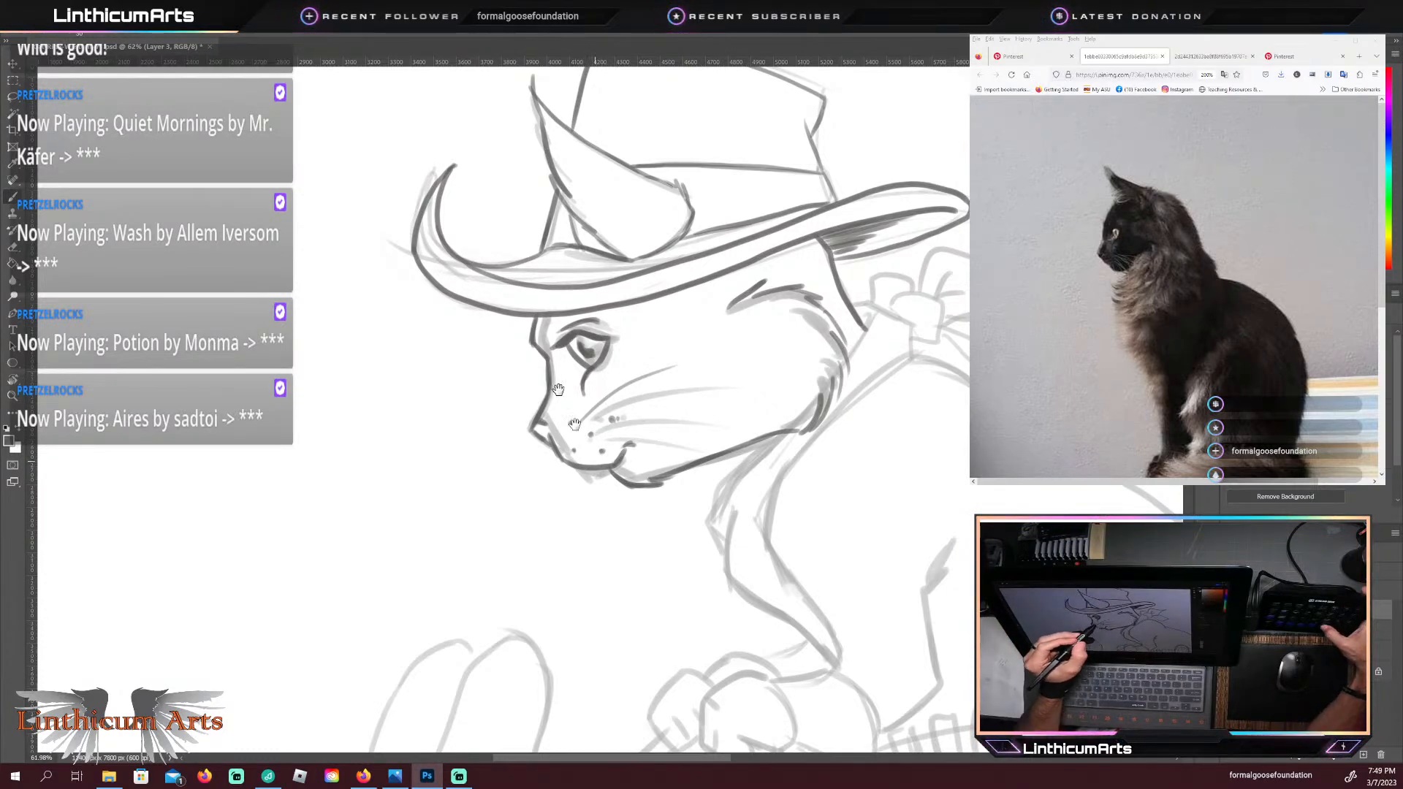
mouse_move(734, 572)
mouse_down()
mouse_move(701, 448)
mouse_move(642, 460)
mouse_move(624, 429)
mouse_up()
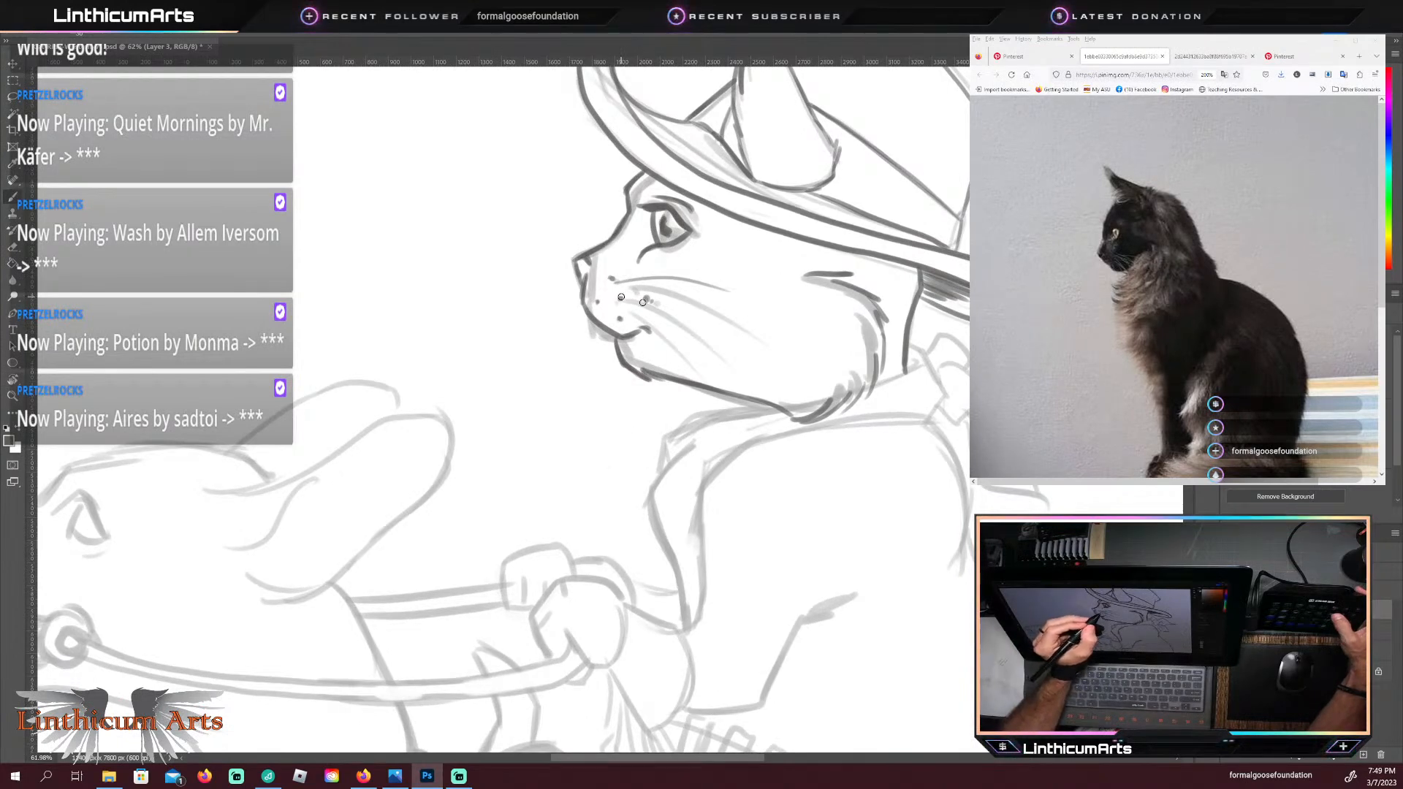
drag(621, 298, 766, 383)
drag(620, 318, 697, 373)
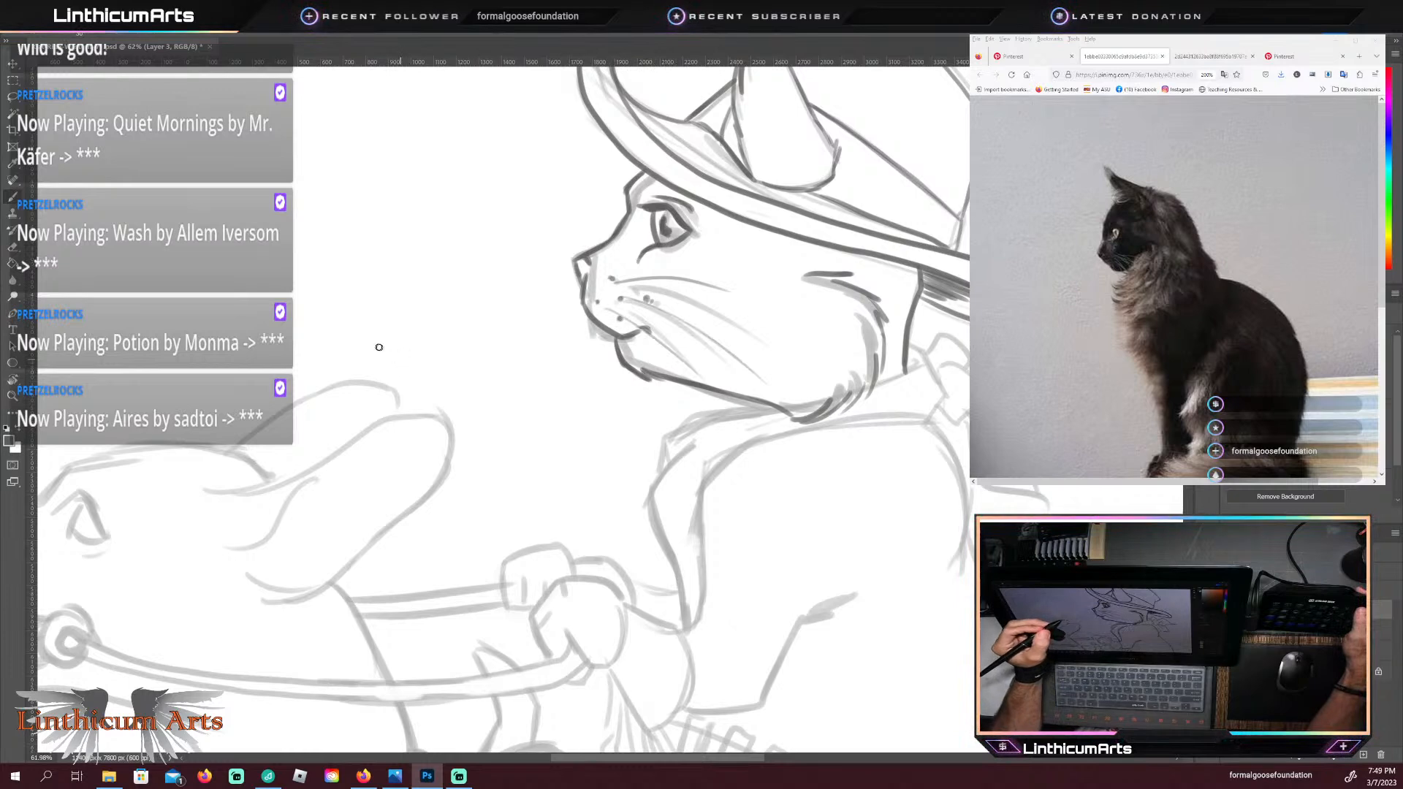
key(Escape)
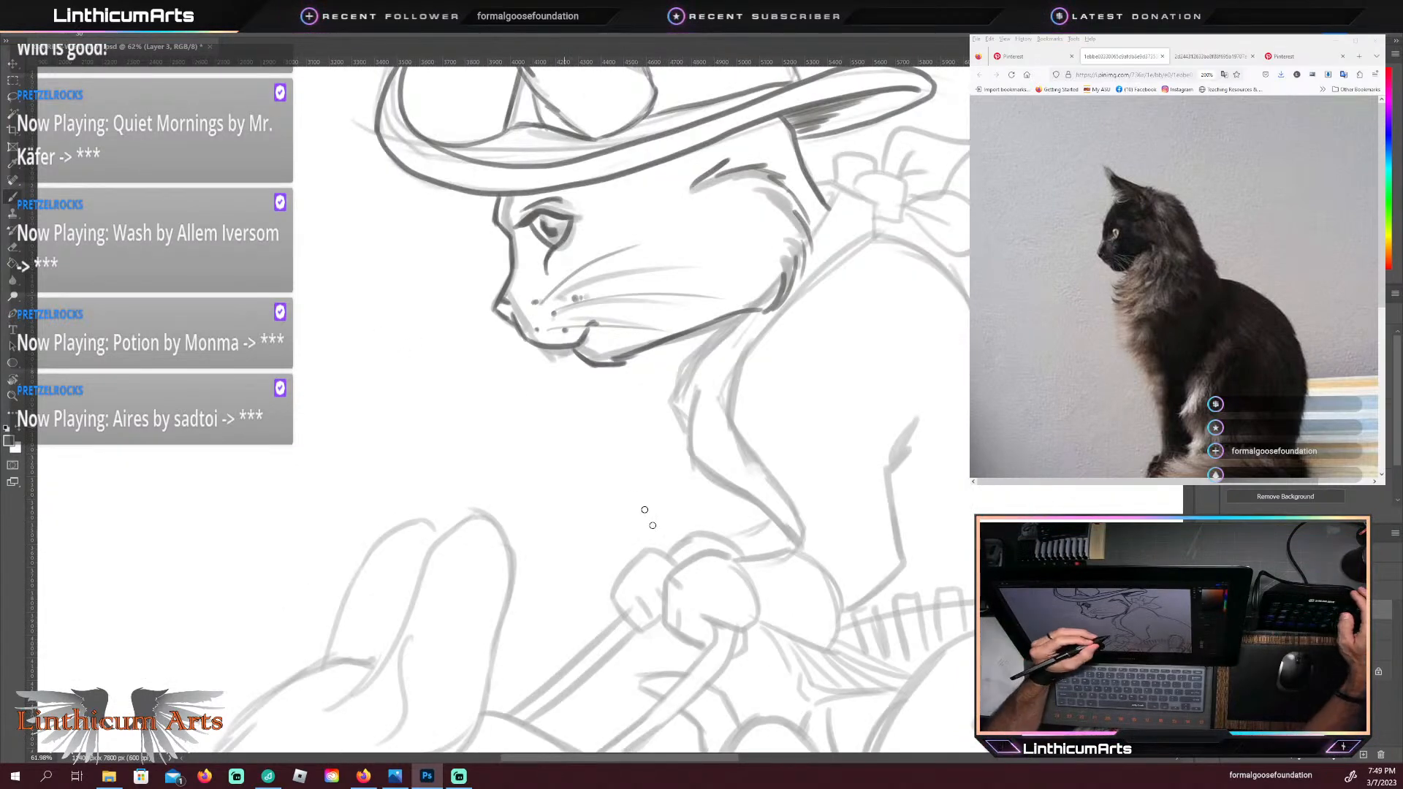
Step: Trace the bandana's front edge from under the jaw down to its pointed tip at the chest in dark lines
drag(627, 433, 571, 538)
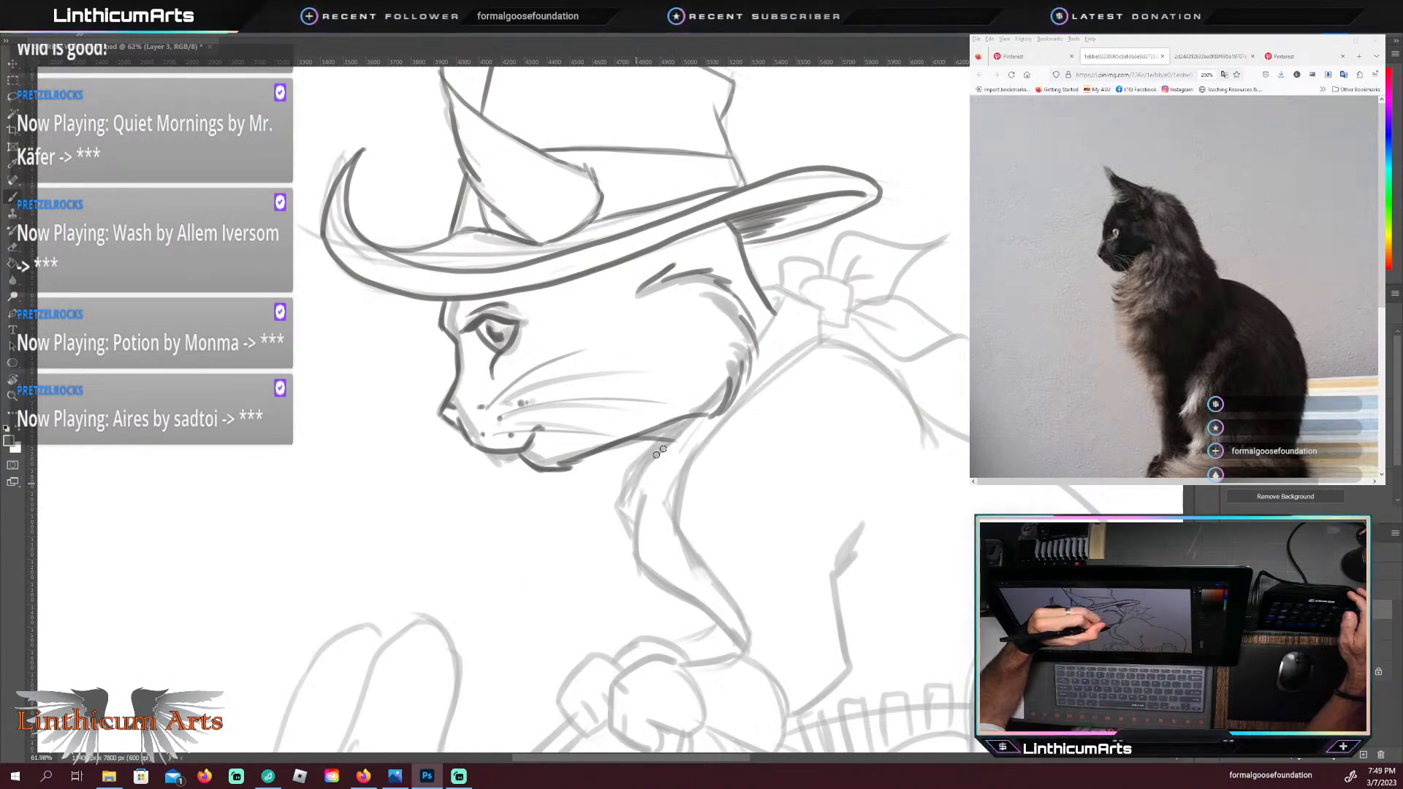
drag(637, 483, 698, 413)
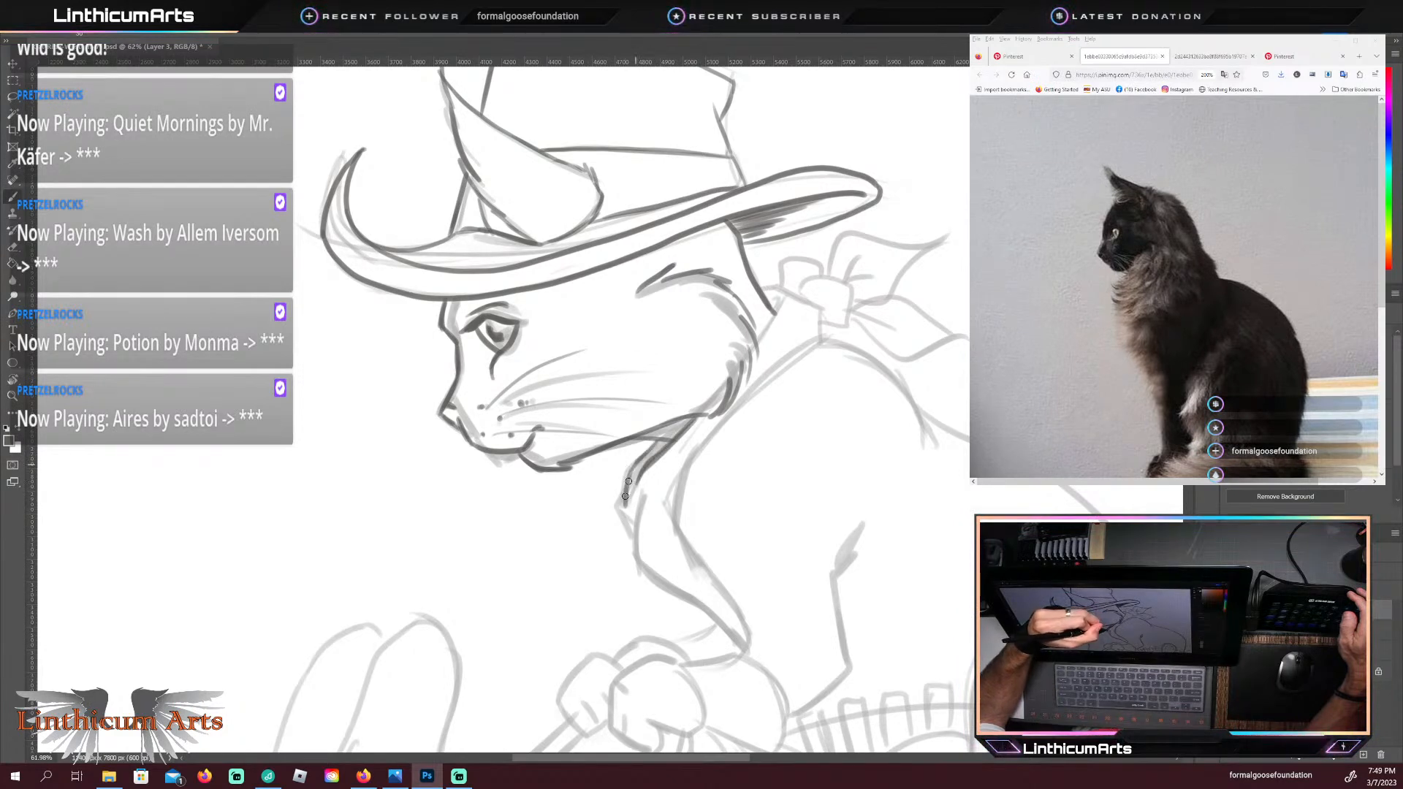
drag(630, 471, 621, 508)
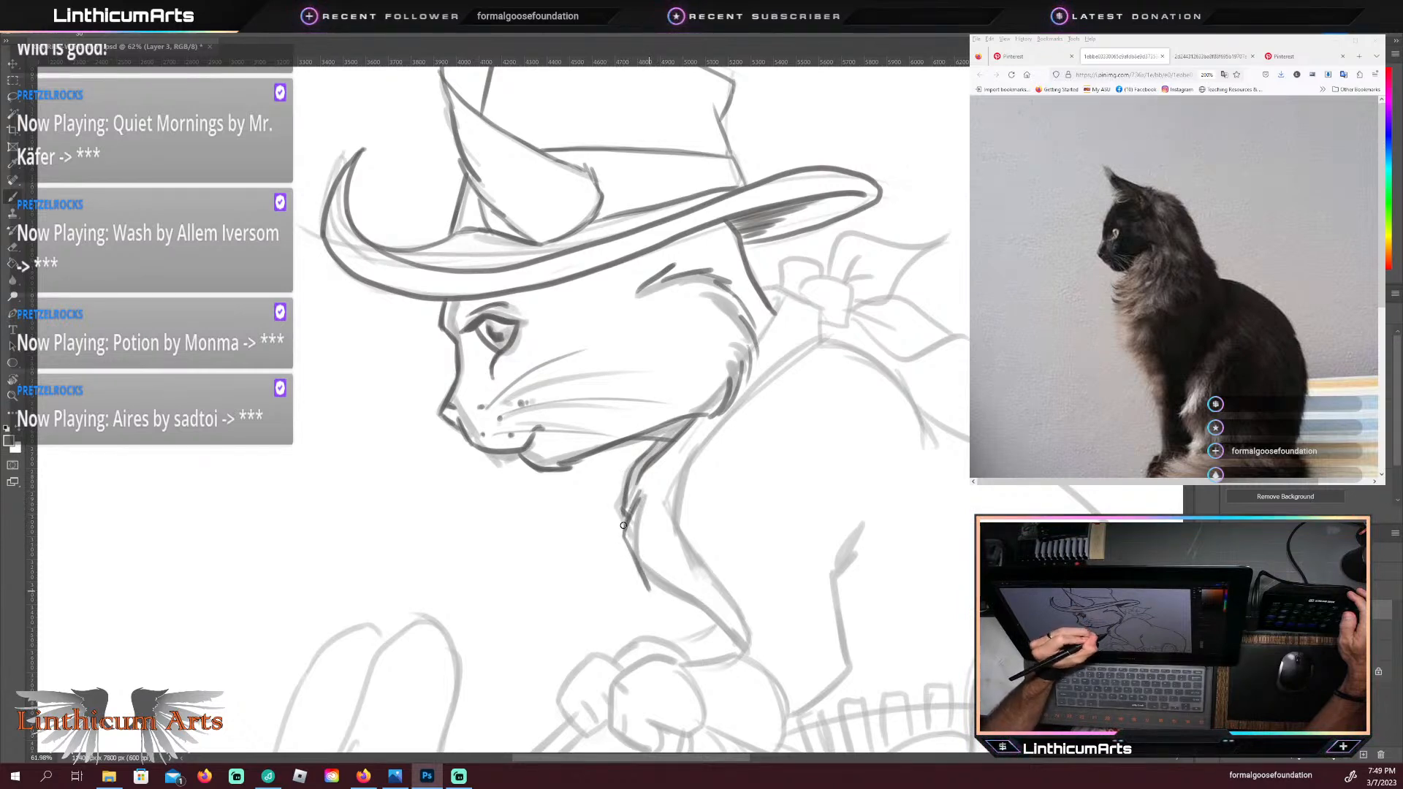
drag(644, 577, 747, 651)
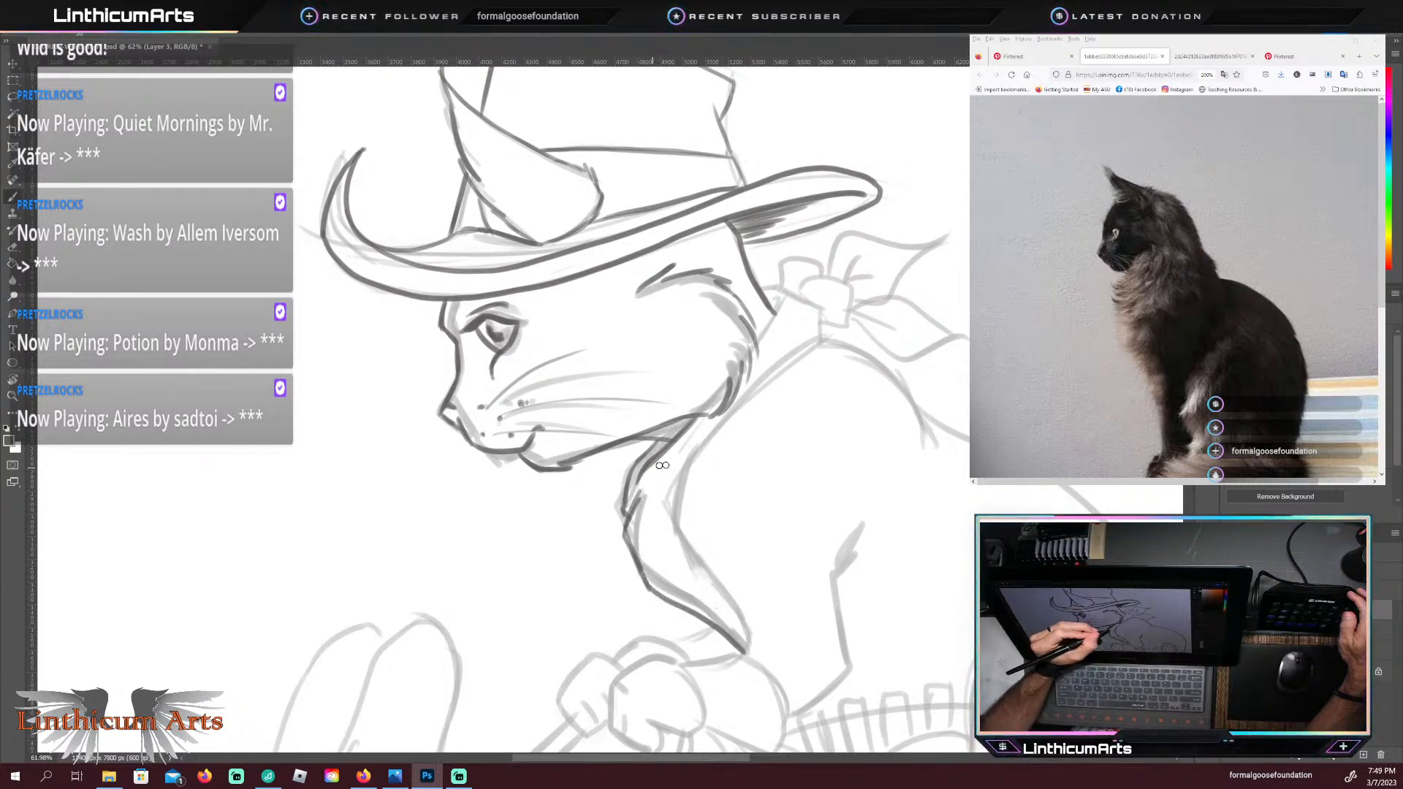
Step: Trace the bandana's rear edge and inner fold from behind the jaw down to the tip, and clean up where it meets the cheek
drag(698, 420, 673, 567)
drag(691, 457, 673, 574)
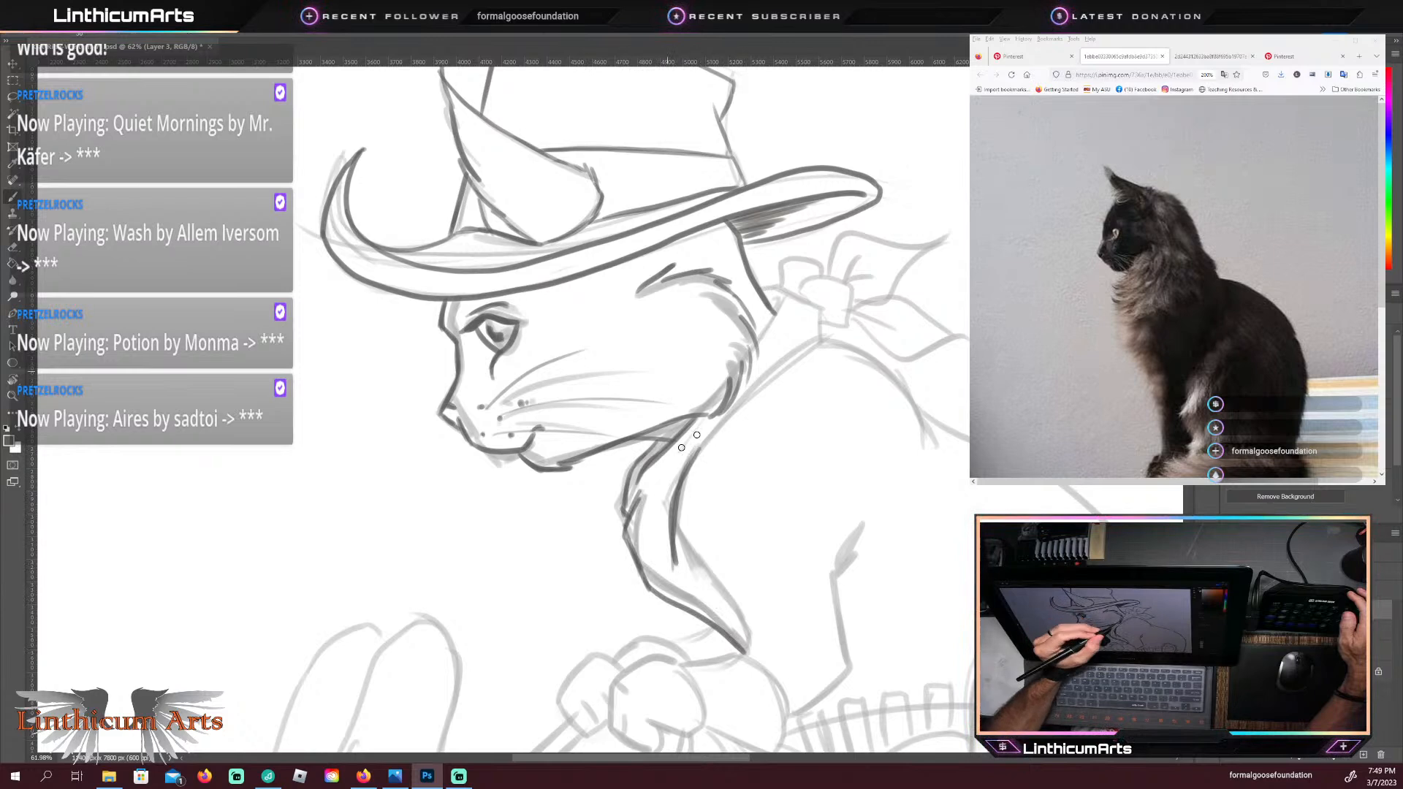
drag(678, 520, 749, 654)
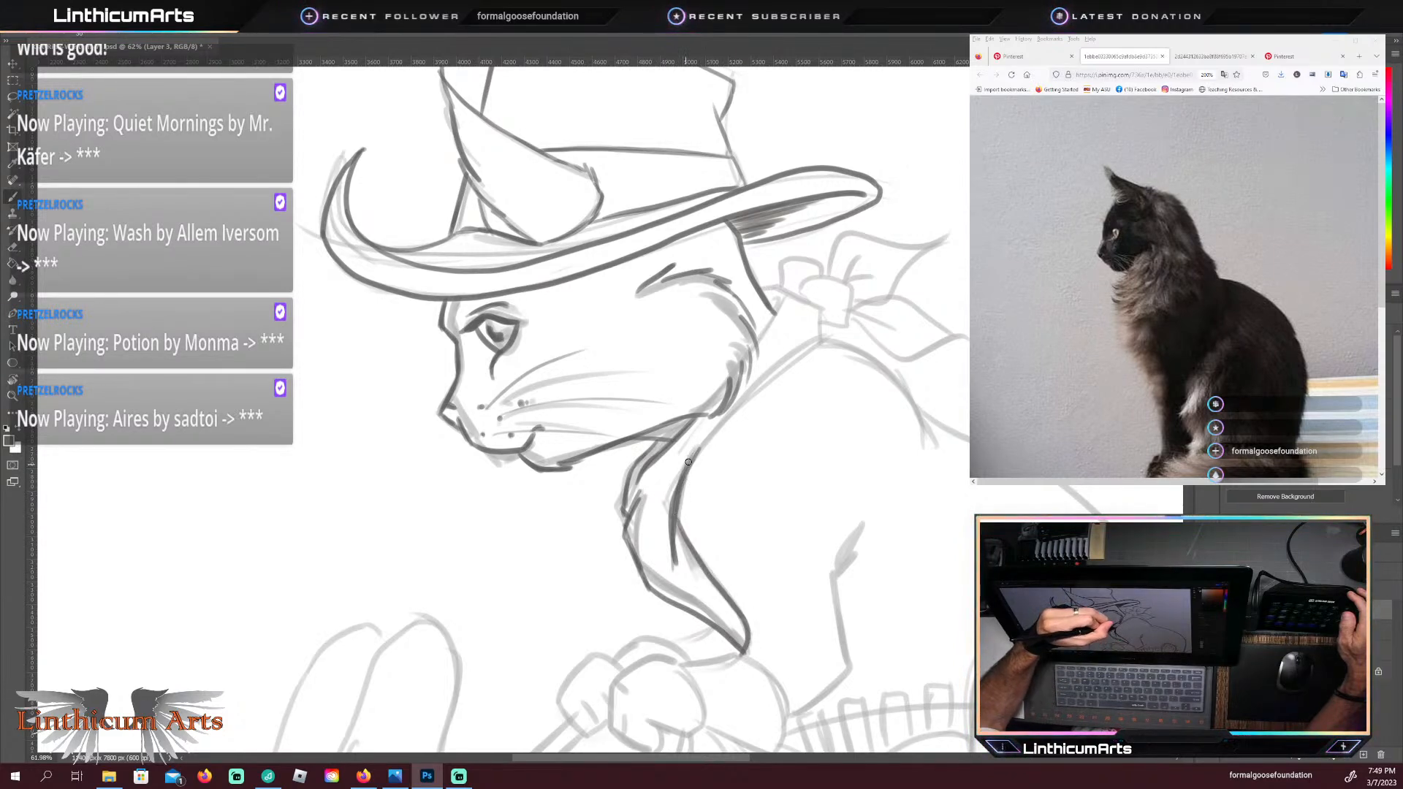
mouse_move(731, 409)
mouse_down()
mouse_move(697, 452)
mouse_move(742, 397)
mouse_move(661, 472)
mouse_move(708, 402)
mouse_up()
key(e)
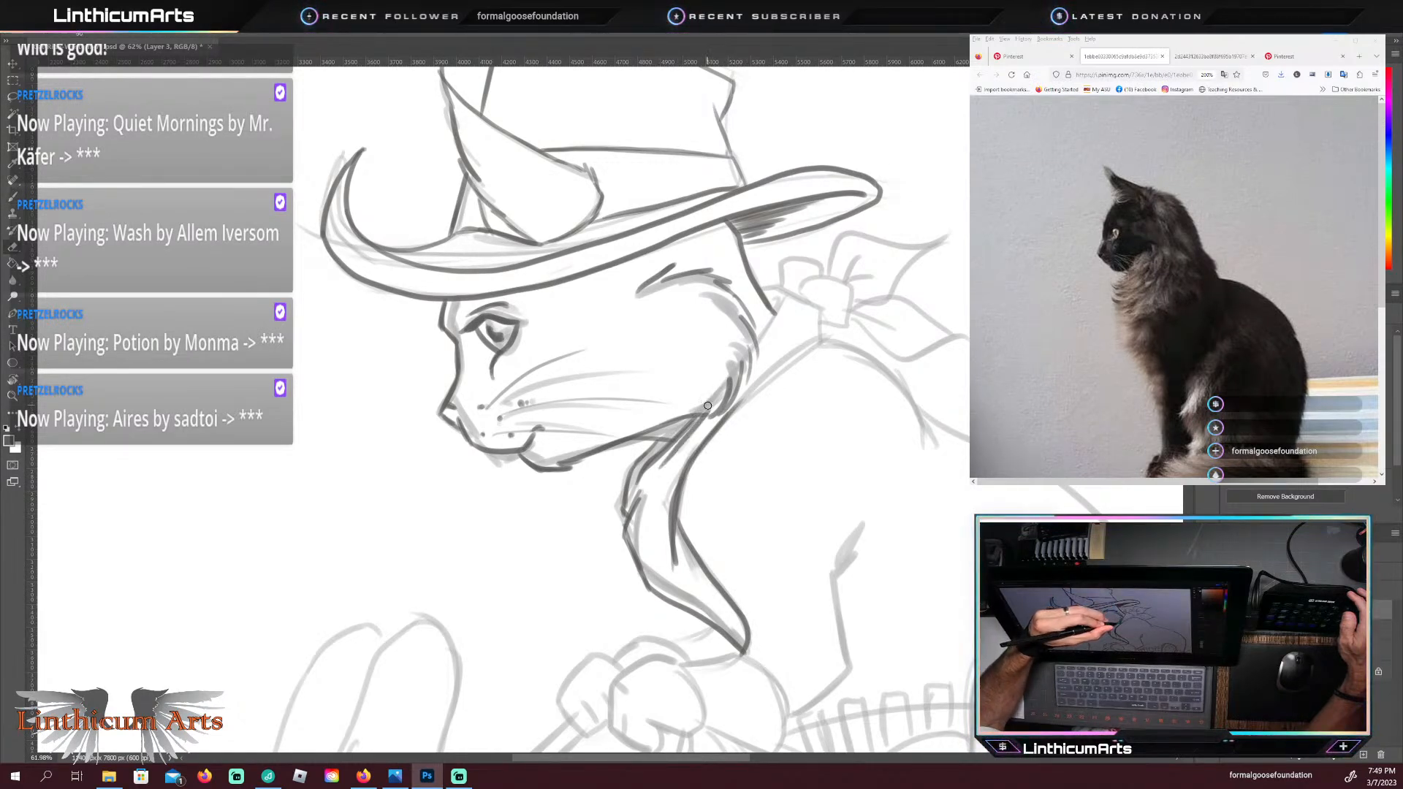
key(b)
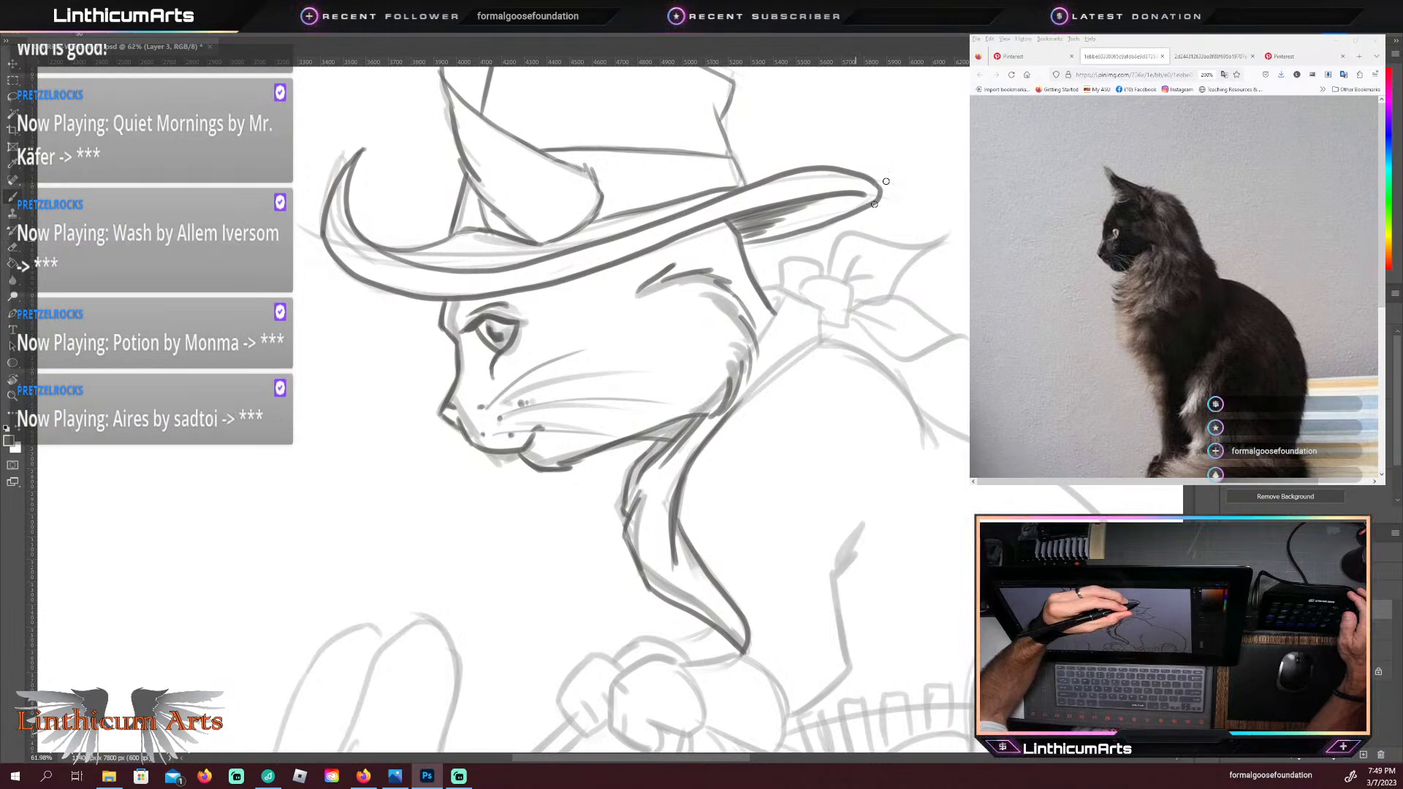
Step: Trace the bandana's knot behind the cat's neck and its two pointed tails with short fold lines in dark strokes
mouse_move(730, 409)
mouse_down()
mouse_move(833, 340)
mouse_move(811, 322)
mouse_move(764, 331)
mouse_move(785, 292)
mouse_move(819, 319)
mouse_up()
key(ctrl+z)
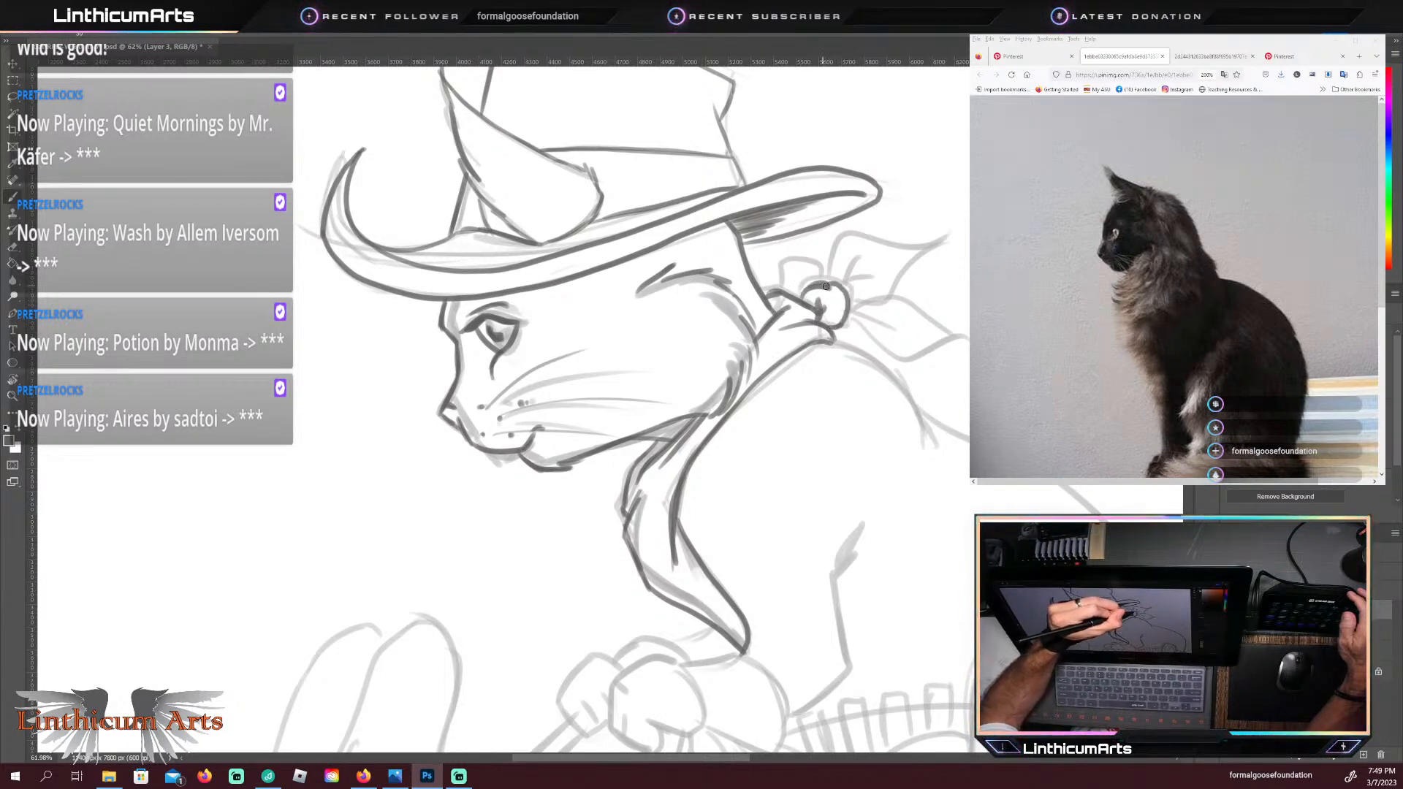
mouse_move(823, 279)
mouse_down()
mouse_move(846, 238)
mouse_move(922, 241)
mouse_up()
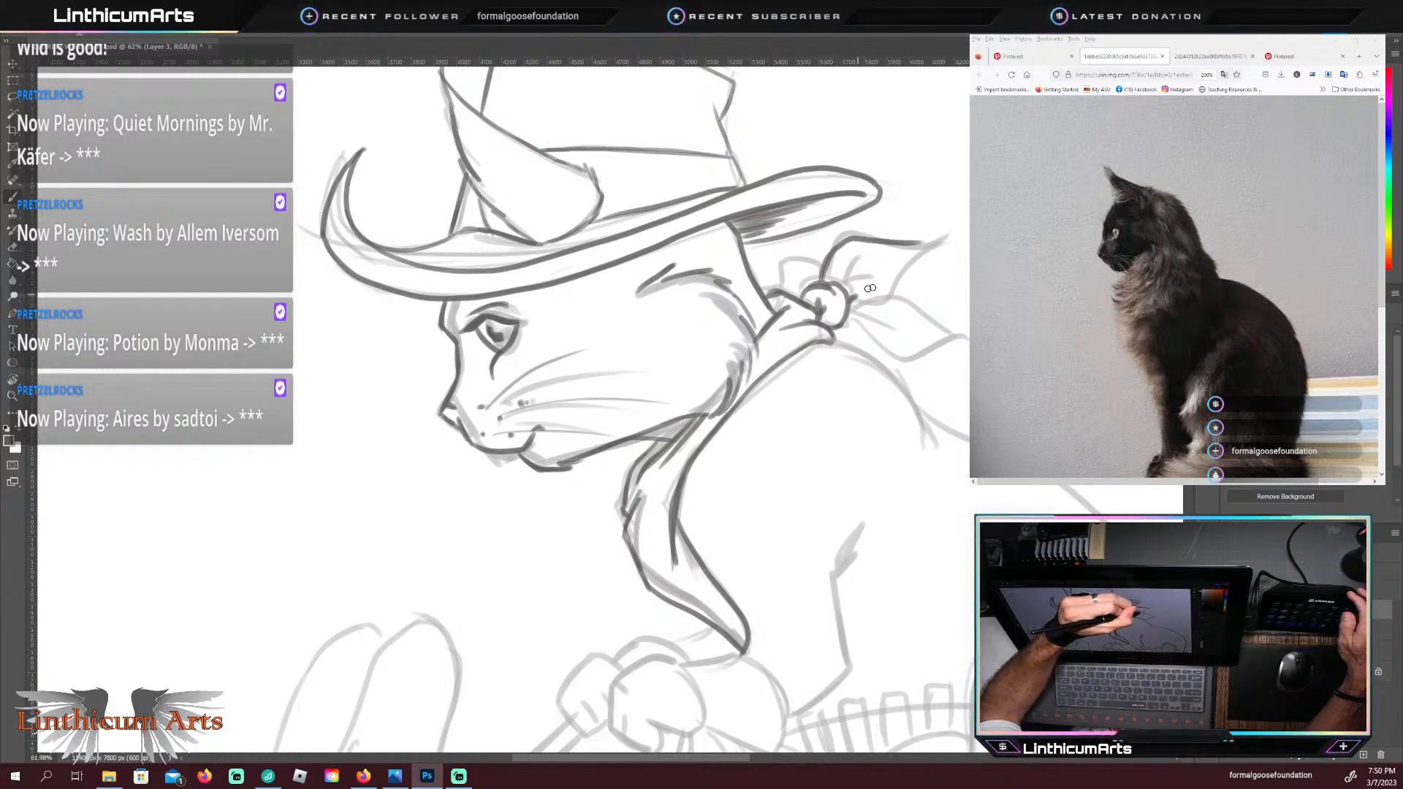
drag(852, 287, 960, 324)
mouse_move(848, 326)
mouse_down()
mouse_move(891, 358)
mouse_move(966, 331)
mouse_up()
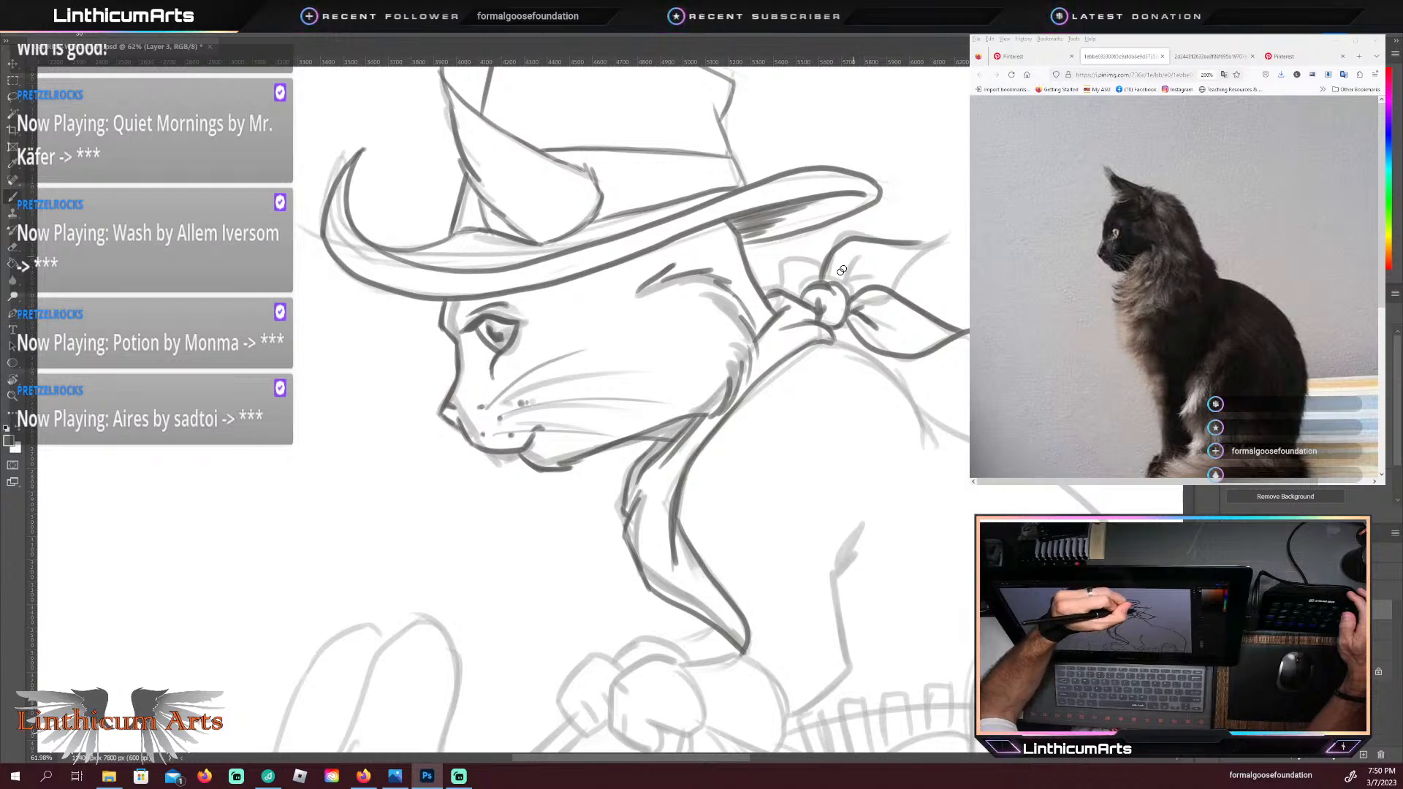
mouse_move(854, 254)
mouse_down()
mouse_move(883, 280)
mouse_move(939, 236)
mouse_up()
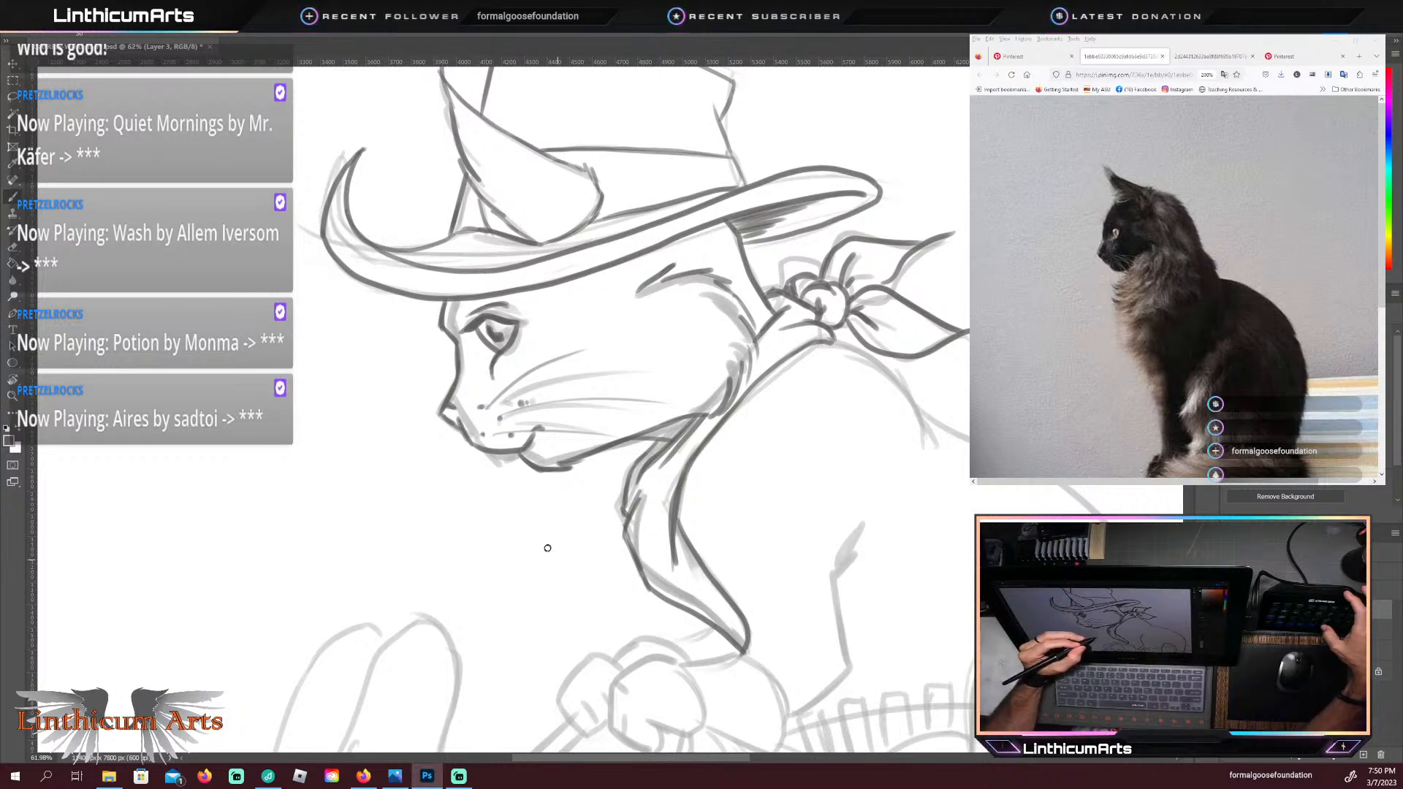
Step: Trace the curve of the cat's upper back from beneath the bandana knot in a dark line, redrawing it until it fits
drag(555, 593, 536, 504)
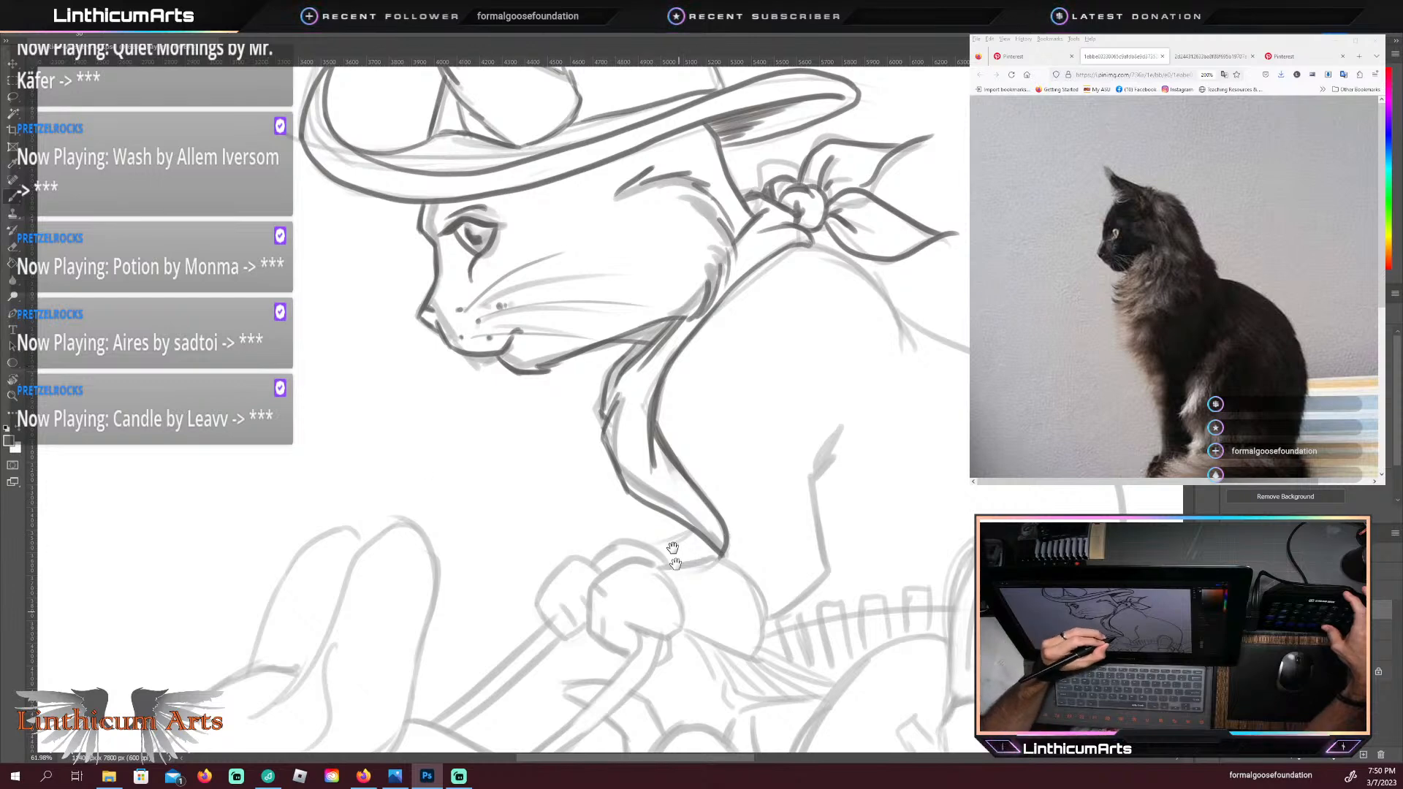
drag(672, 603, 655, 485)
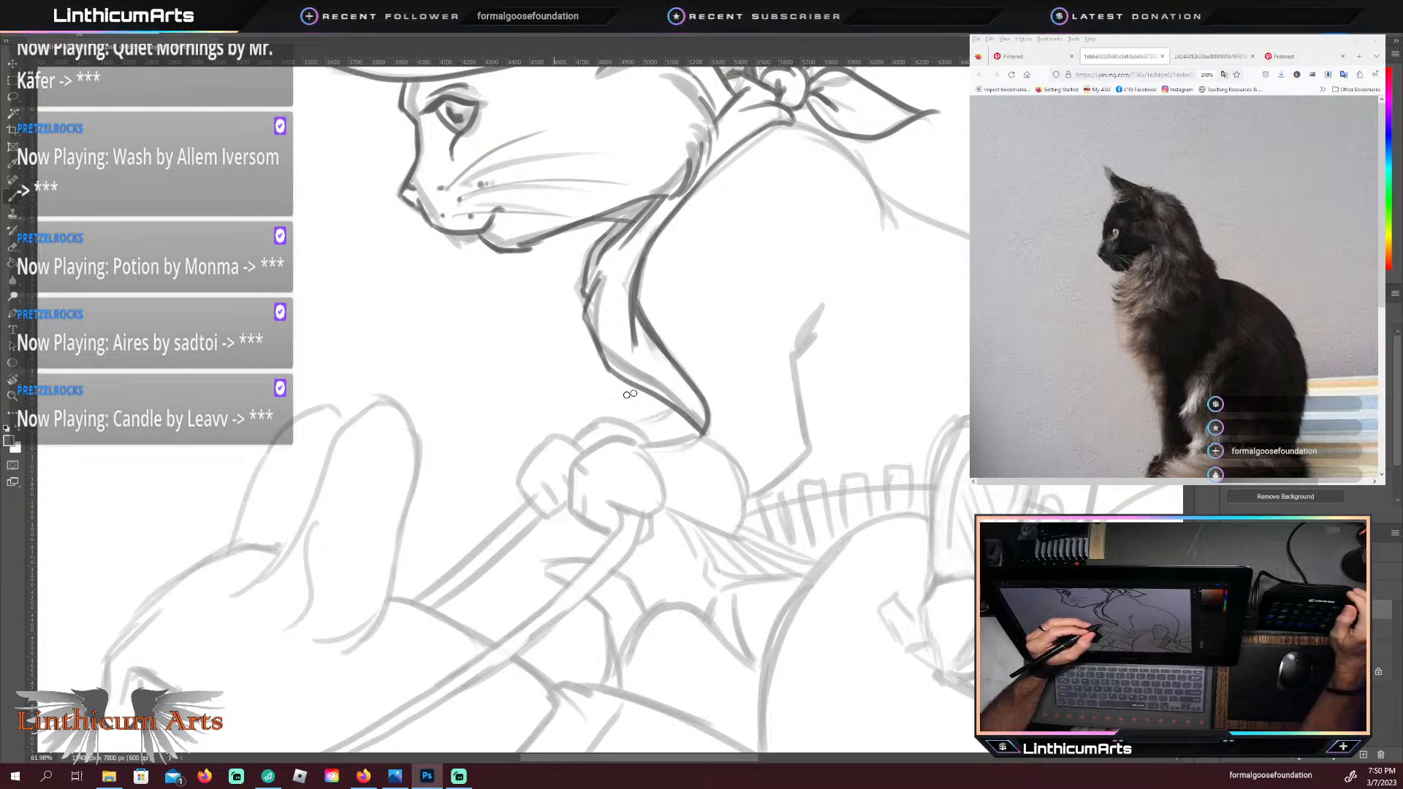
mouse_move(784, 119)
mouse_down()
mouse_move(845, 141)
mouse_move(884, 196)
mouse_up()
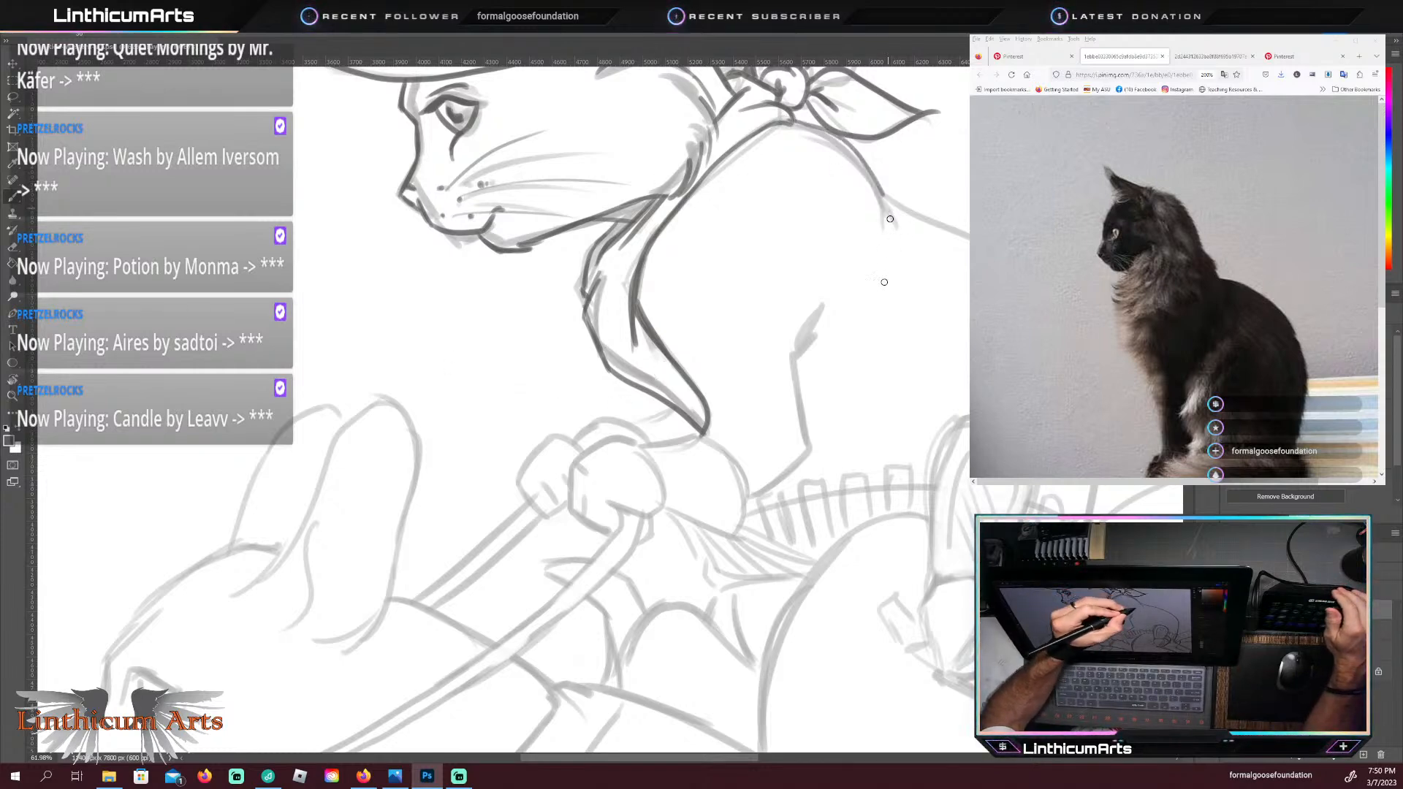
key(ctrl+z)
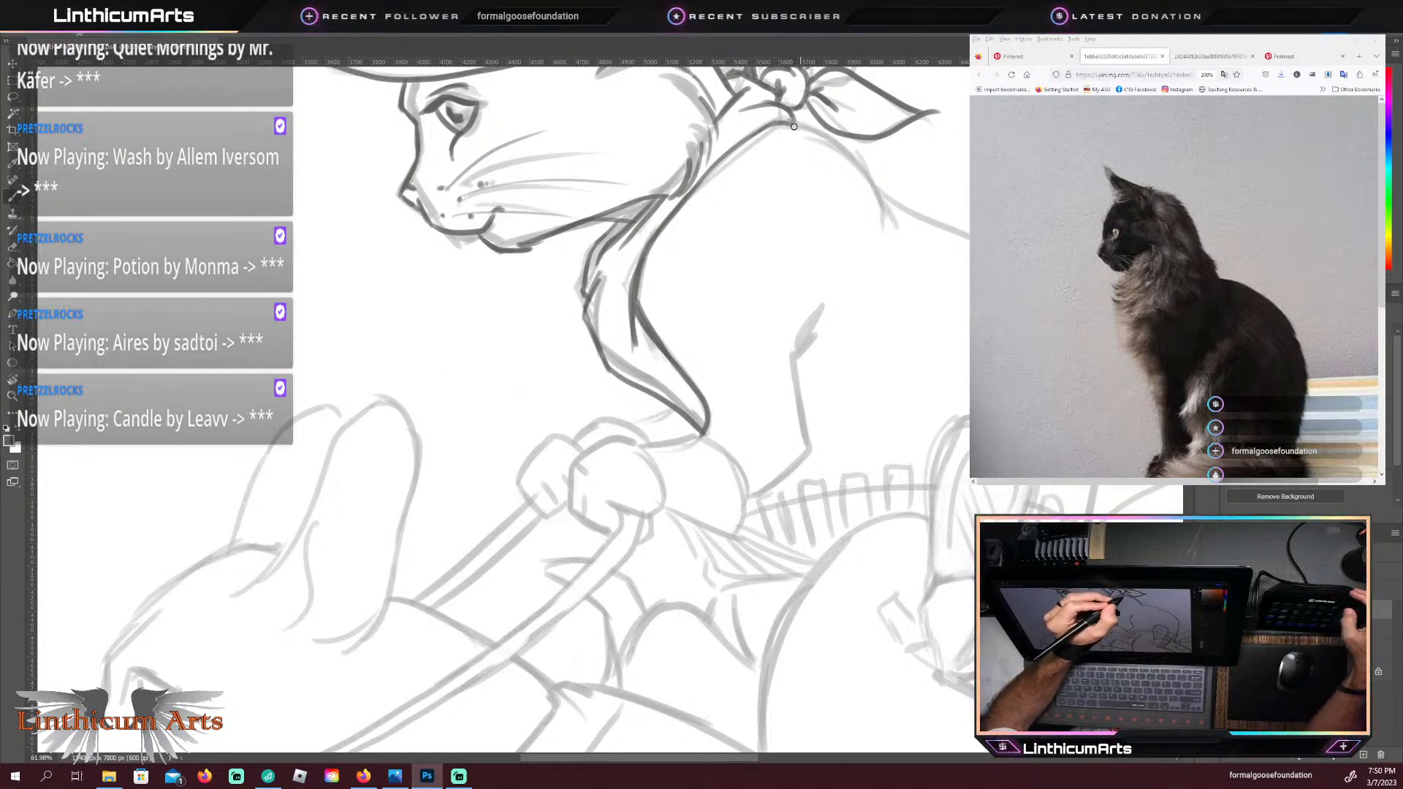
drag(848, 150, 888, 217)
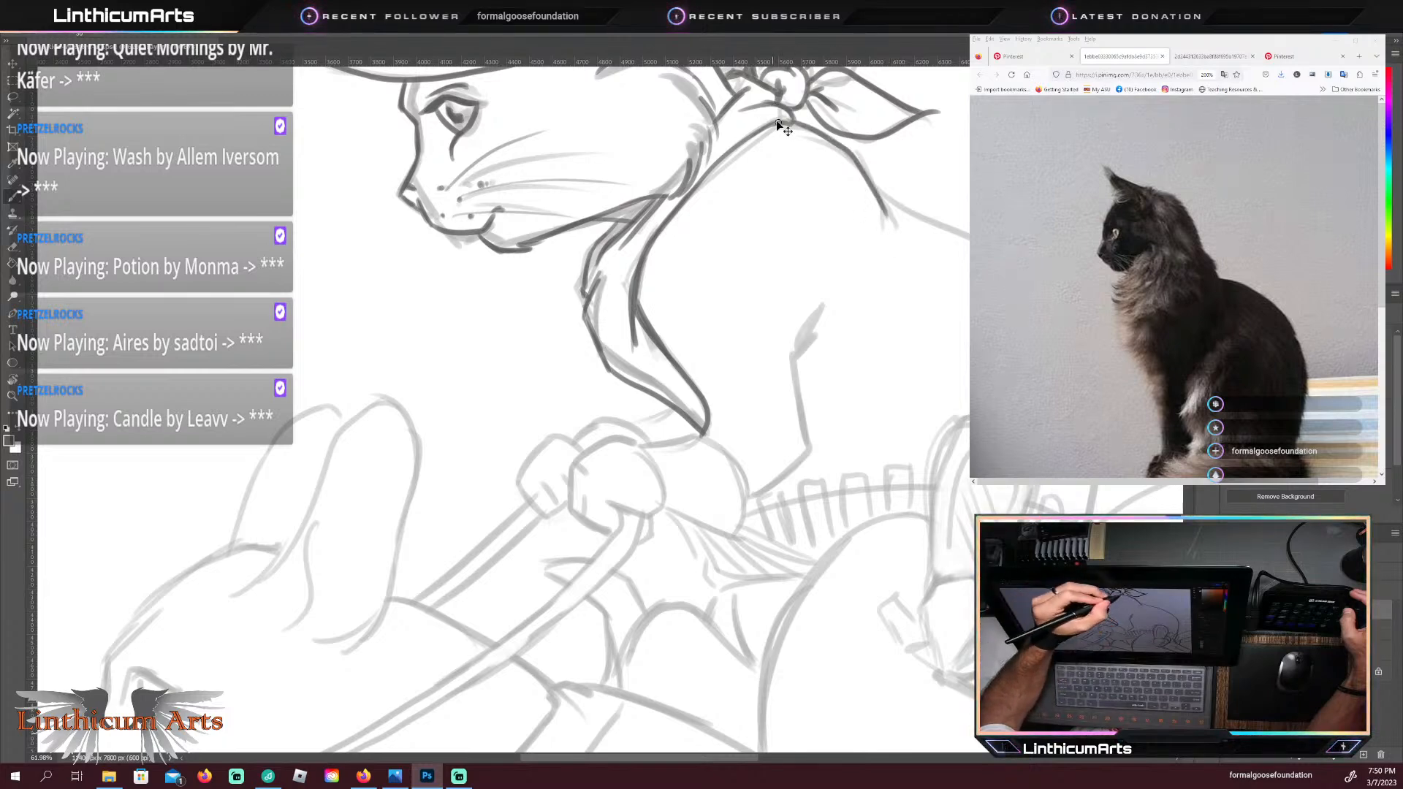
key(ctrl+z)
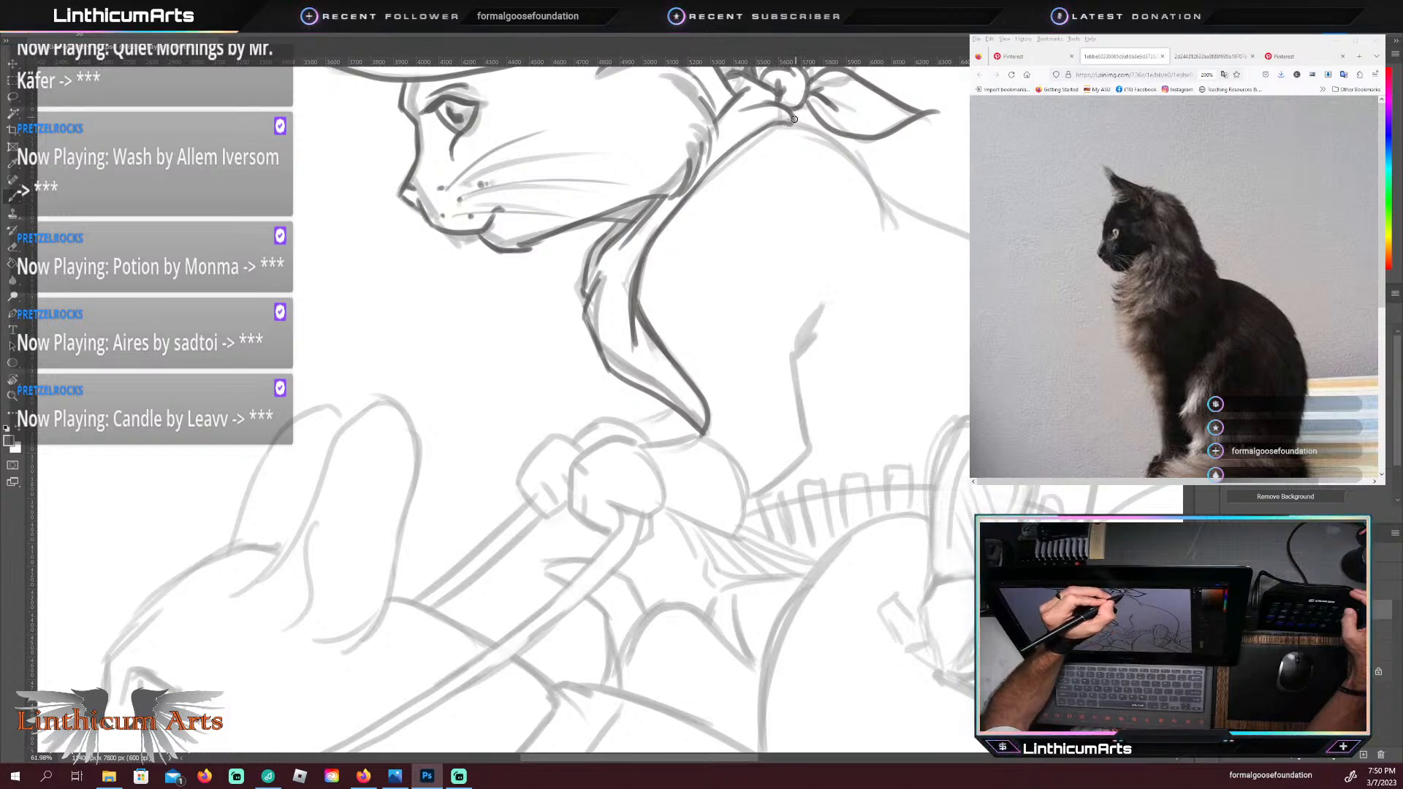
mouse_move(797, 119)
mouse_down()
mouse_move(864, 170)
mouse_move(870, 207)
mouse_up()
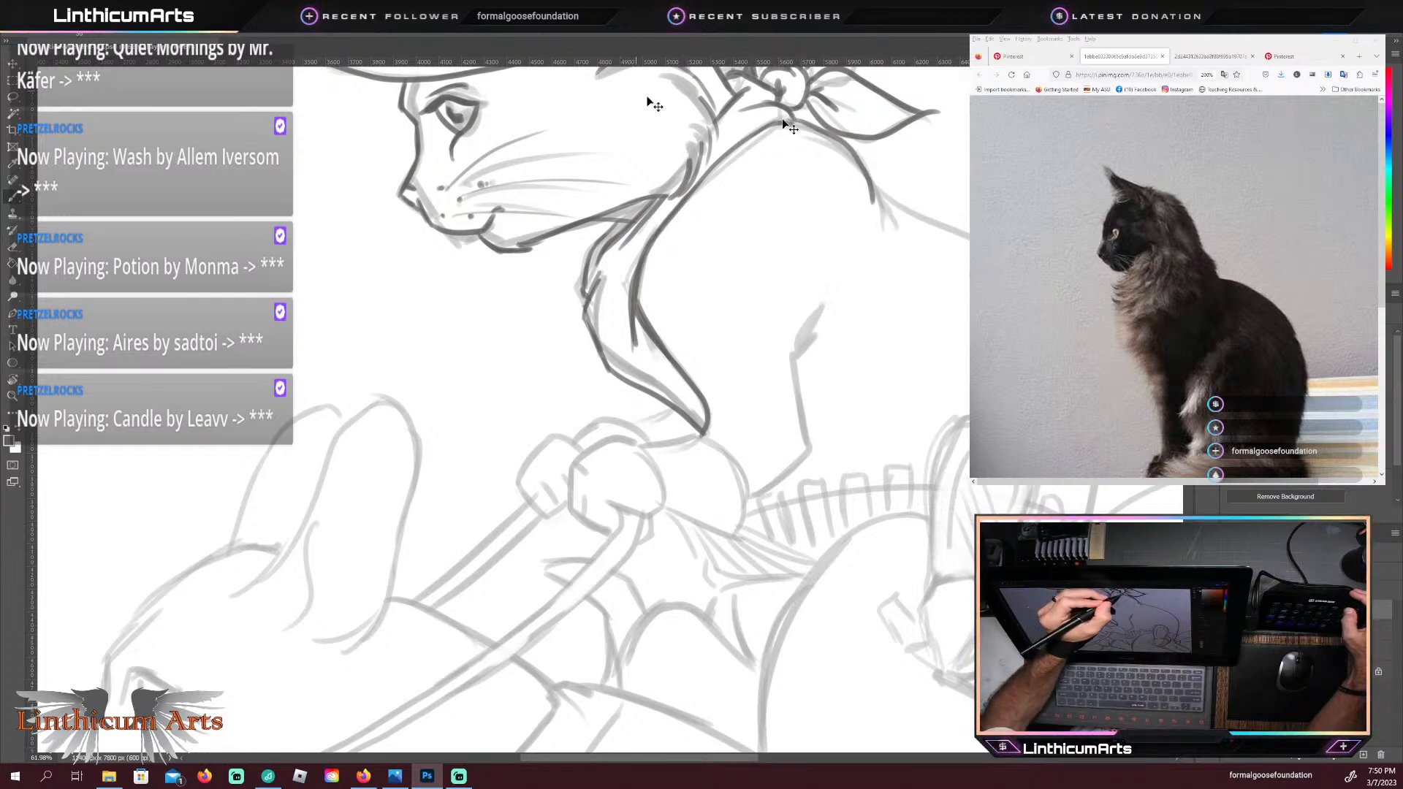
key(ctrl+z)
mouse_move(797, 121)
mouse_down()
mouse_move(858, 150)
mouse_move(873, 214)
mouse_up()
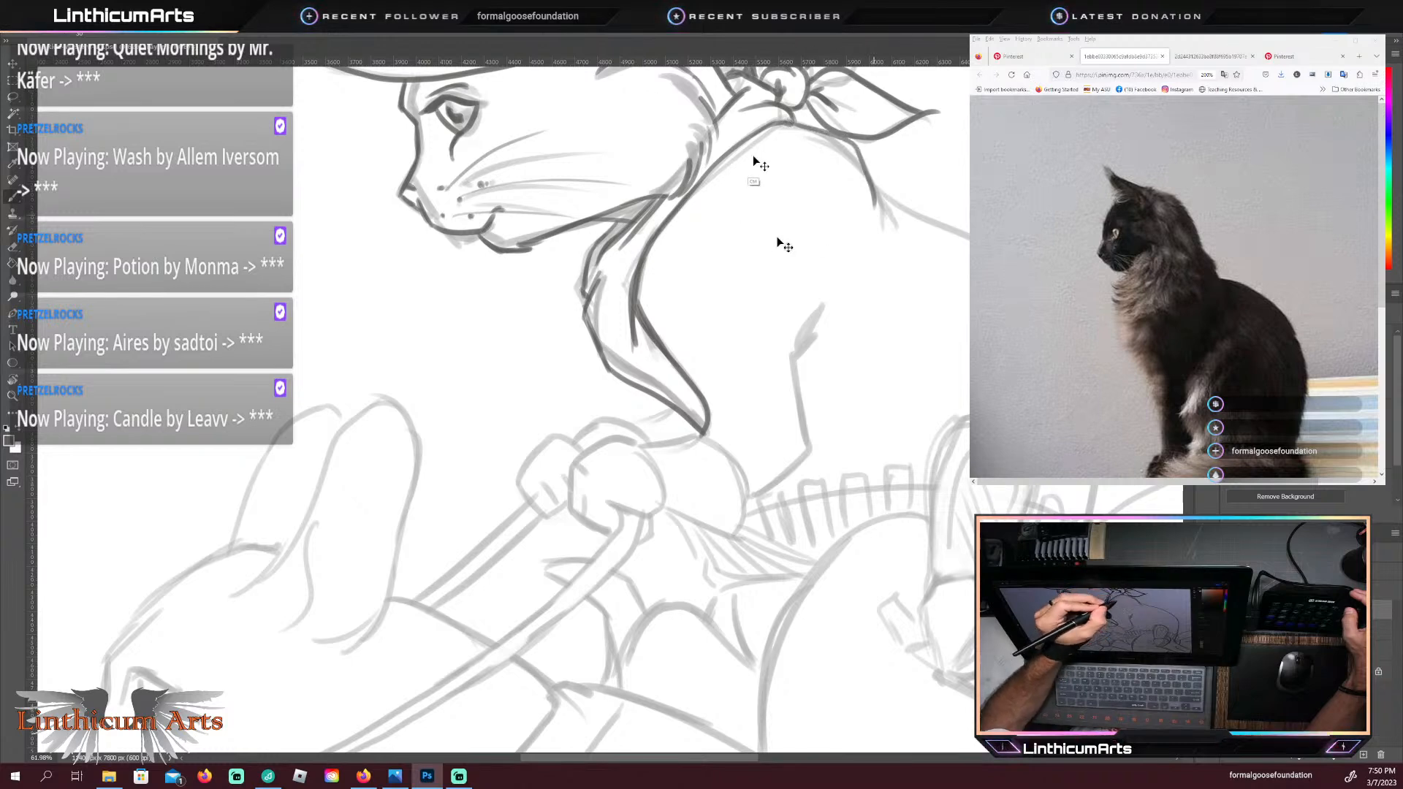
key(ctrl+z)
mouse_move(815, 135)
mouse_down()
mouse_move(857, 158)
mouse_move(868, 197)
mouse_up()
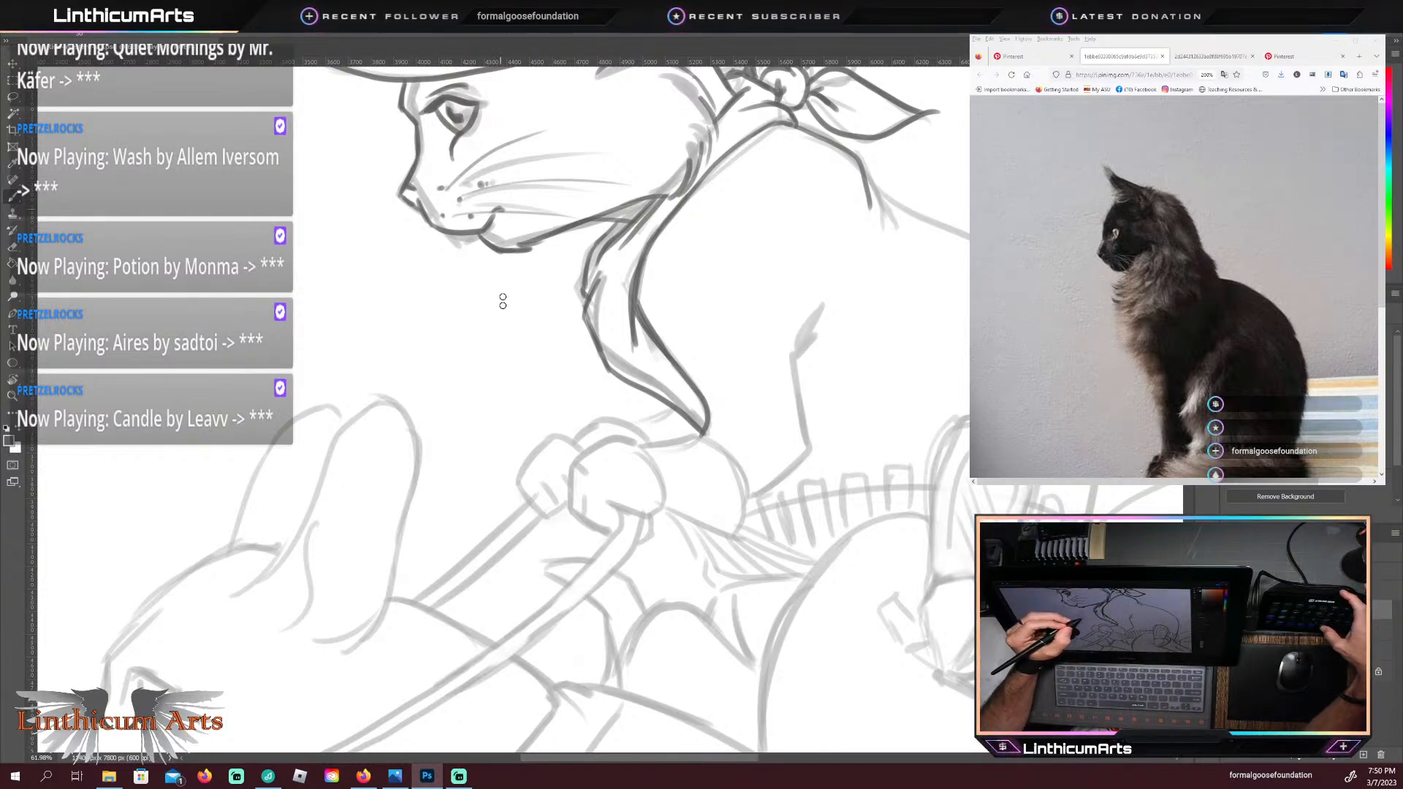
drag(629, 510, 614, 428)
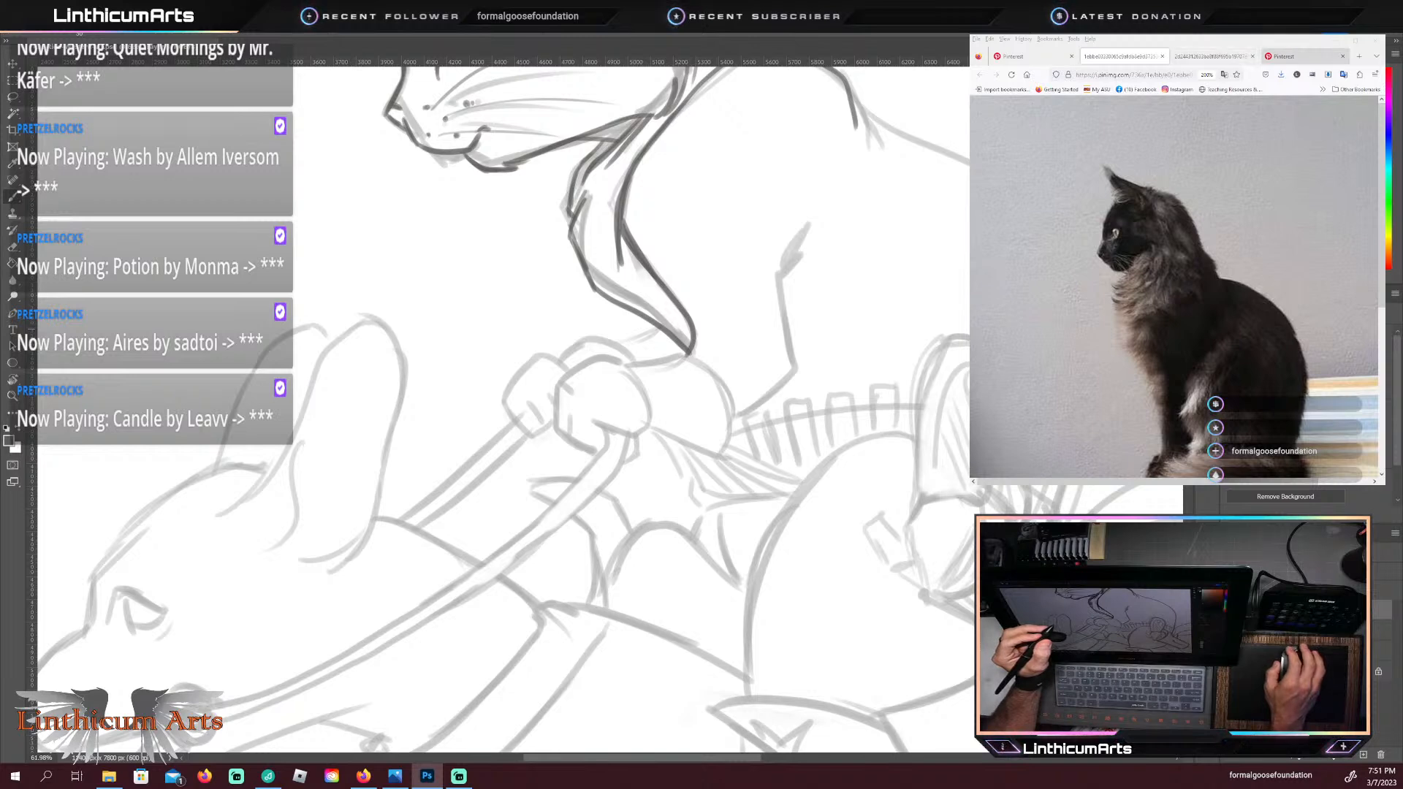
Step: Switch to the browser, return from the horse saddle results to the cowboy-with-dog photo, and open its image in a separate tab
click(1295, 56)
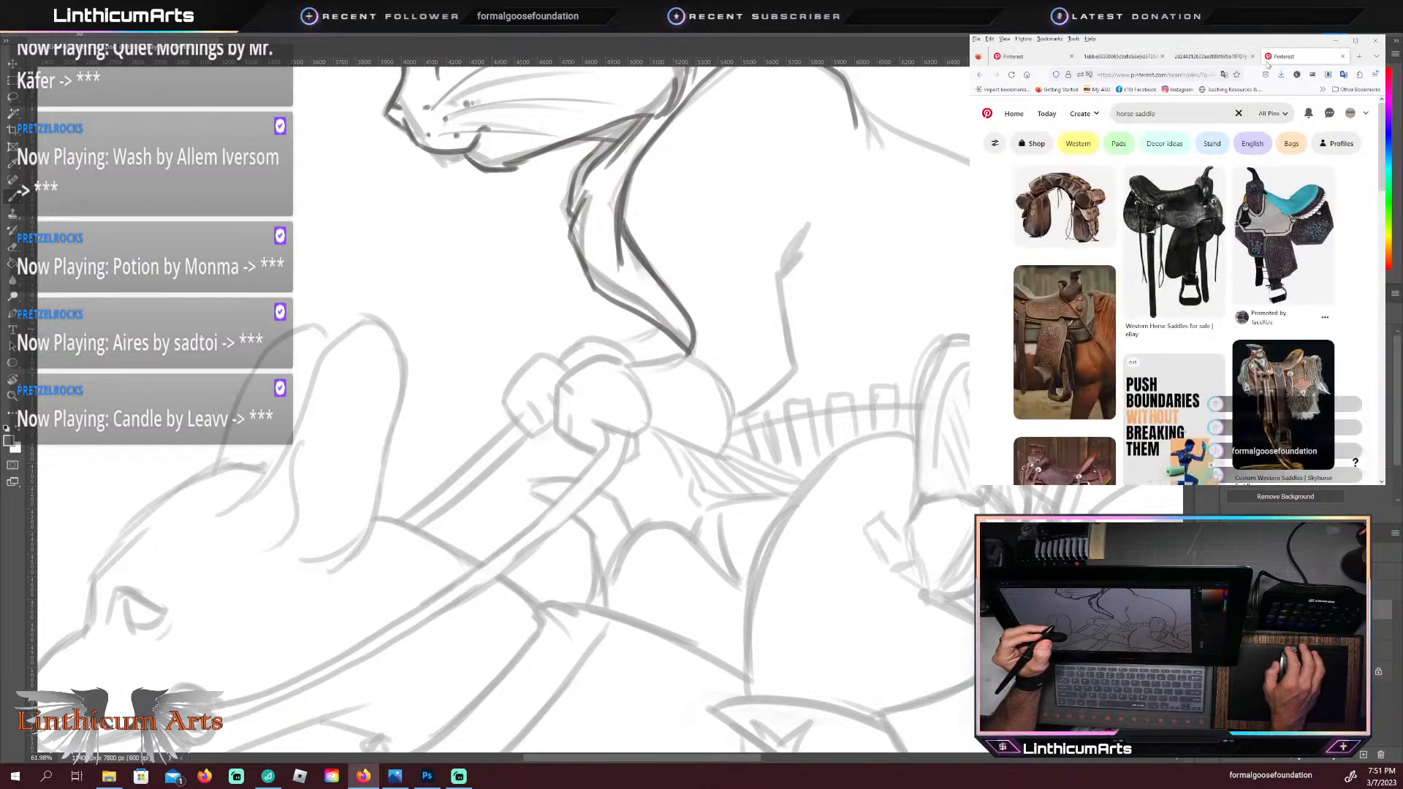
click(980, 75)
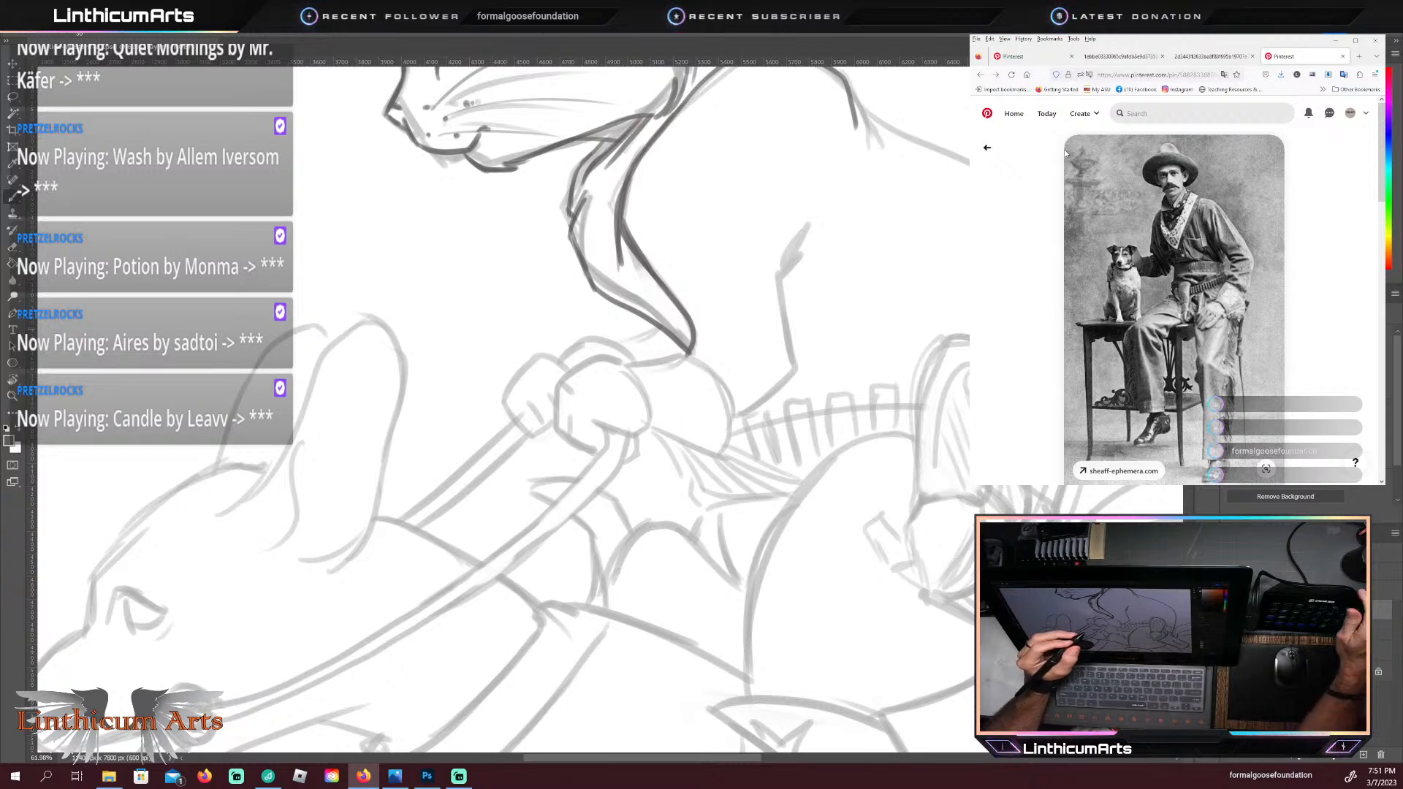
right_click(1121, 179)
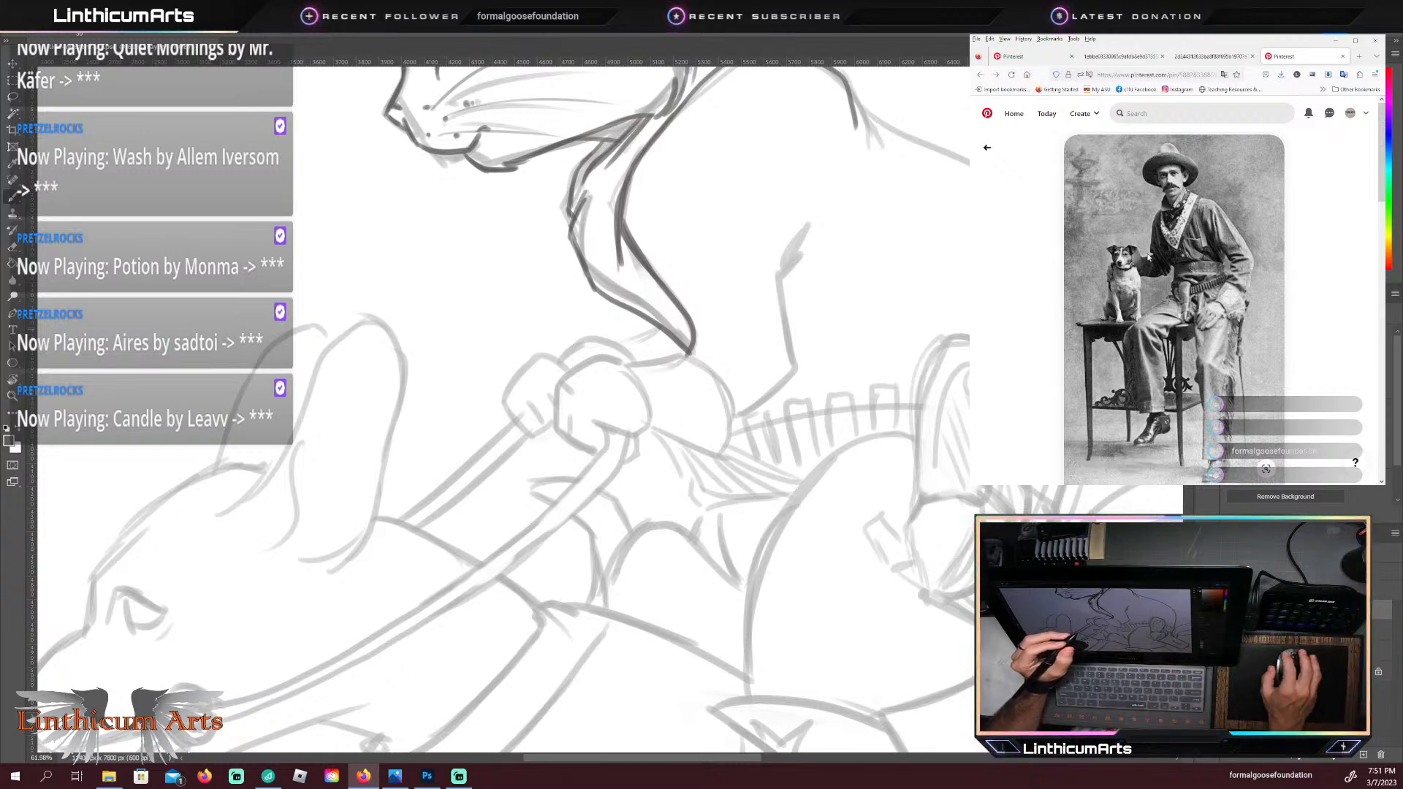
click(1161, 268)
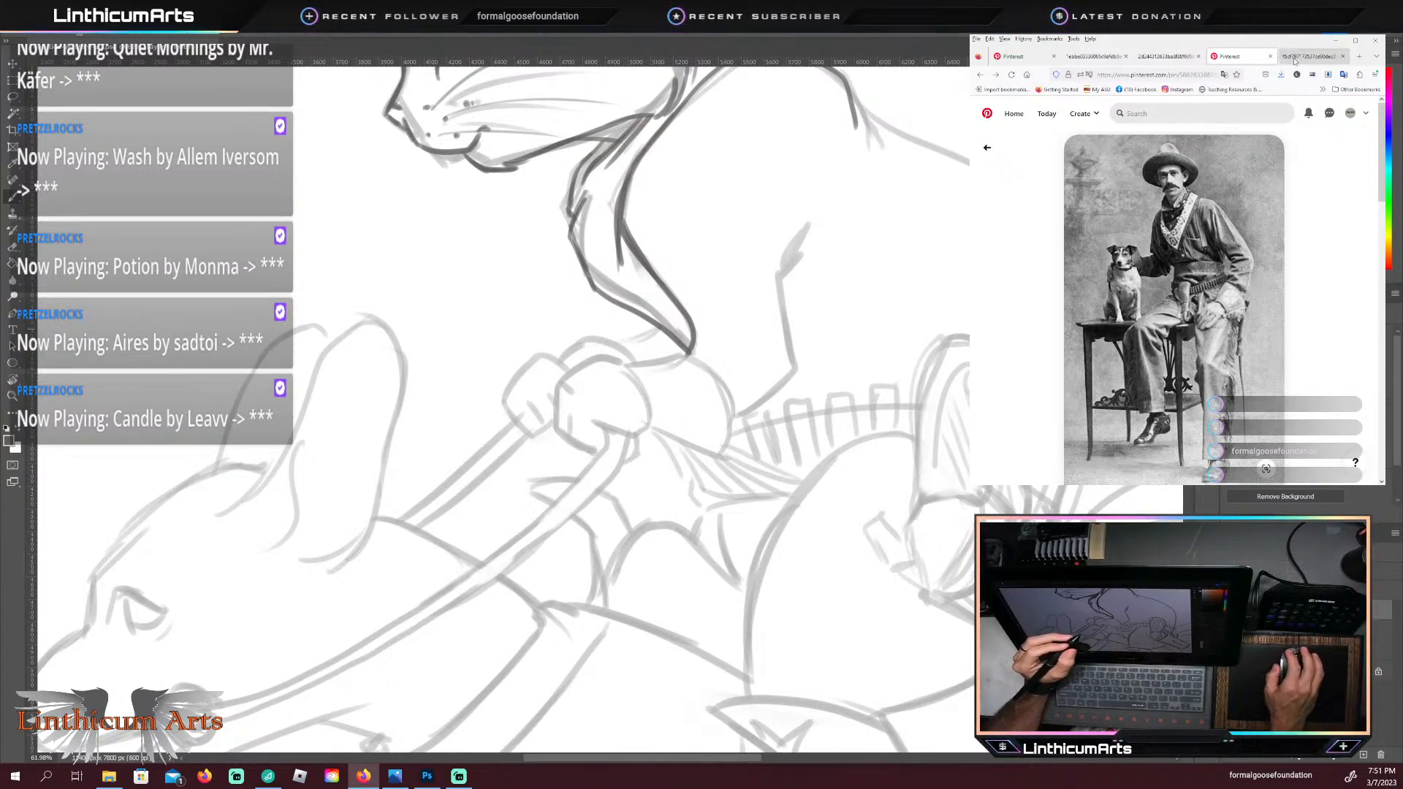
key(ctrl+Tab)
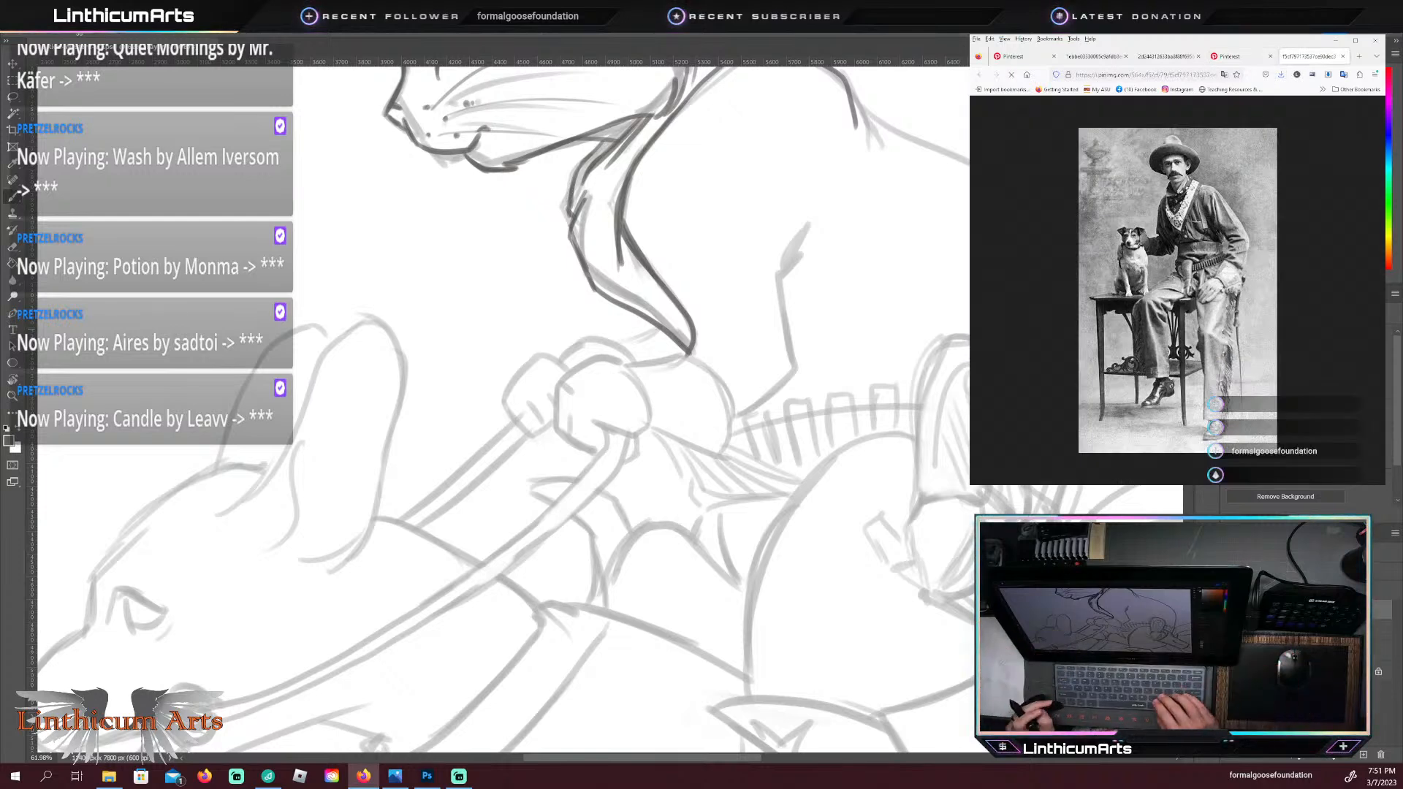
Step: Enlarge the cowboy photo and examine the bandana, shirt, gun belt and fringed chaps as clothing reference
key(ctrl+plus)
key(ctrl+plus)
key(ctrl+plus)
key(ctrl+plus)
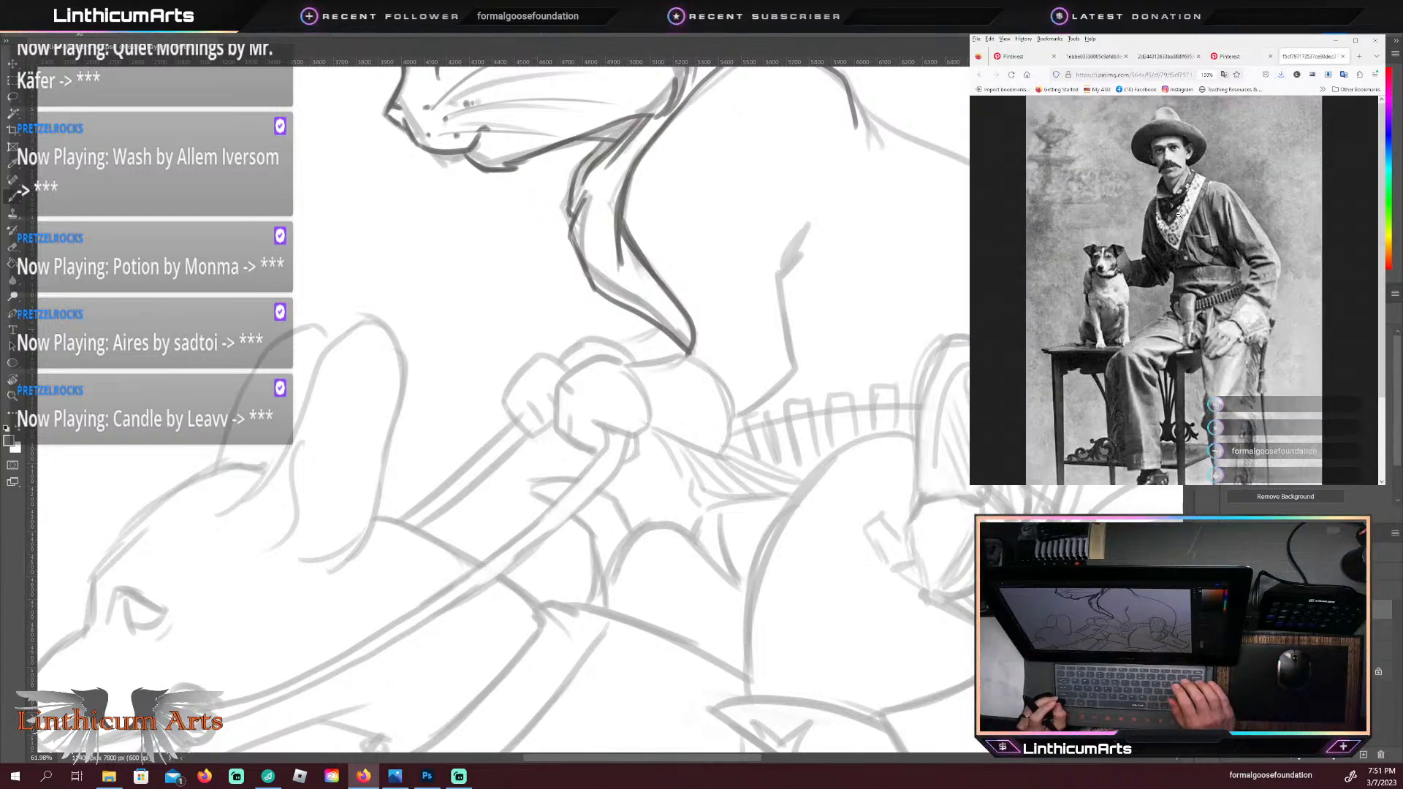
key(ctrl+plus)
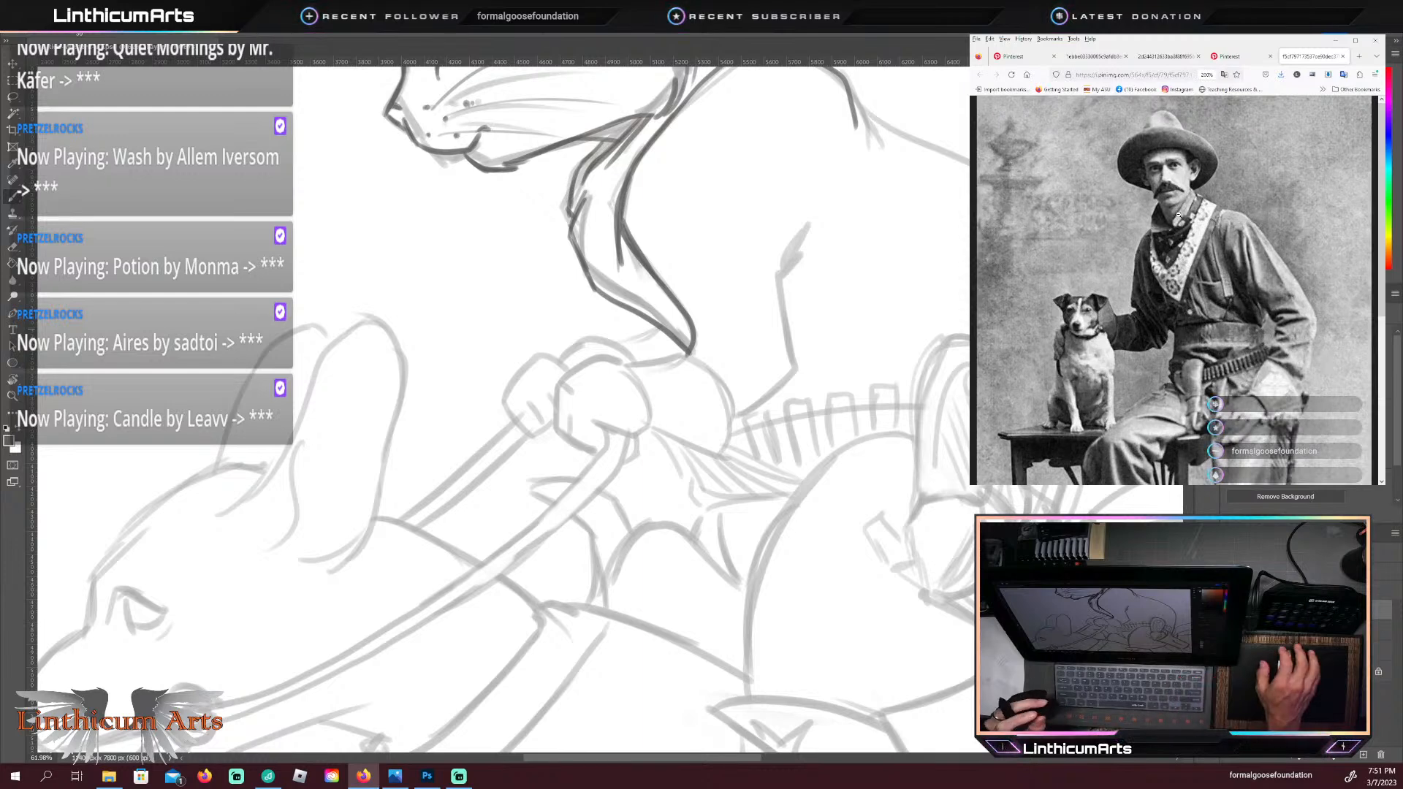
key(ctrl+plus)
scroll(1184, 208, down, 2)
scroll(1189, 203, up, 3)
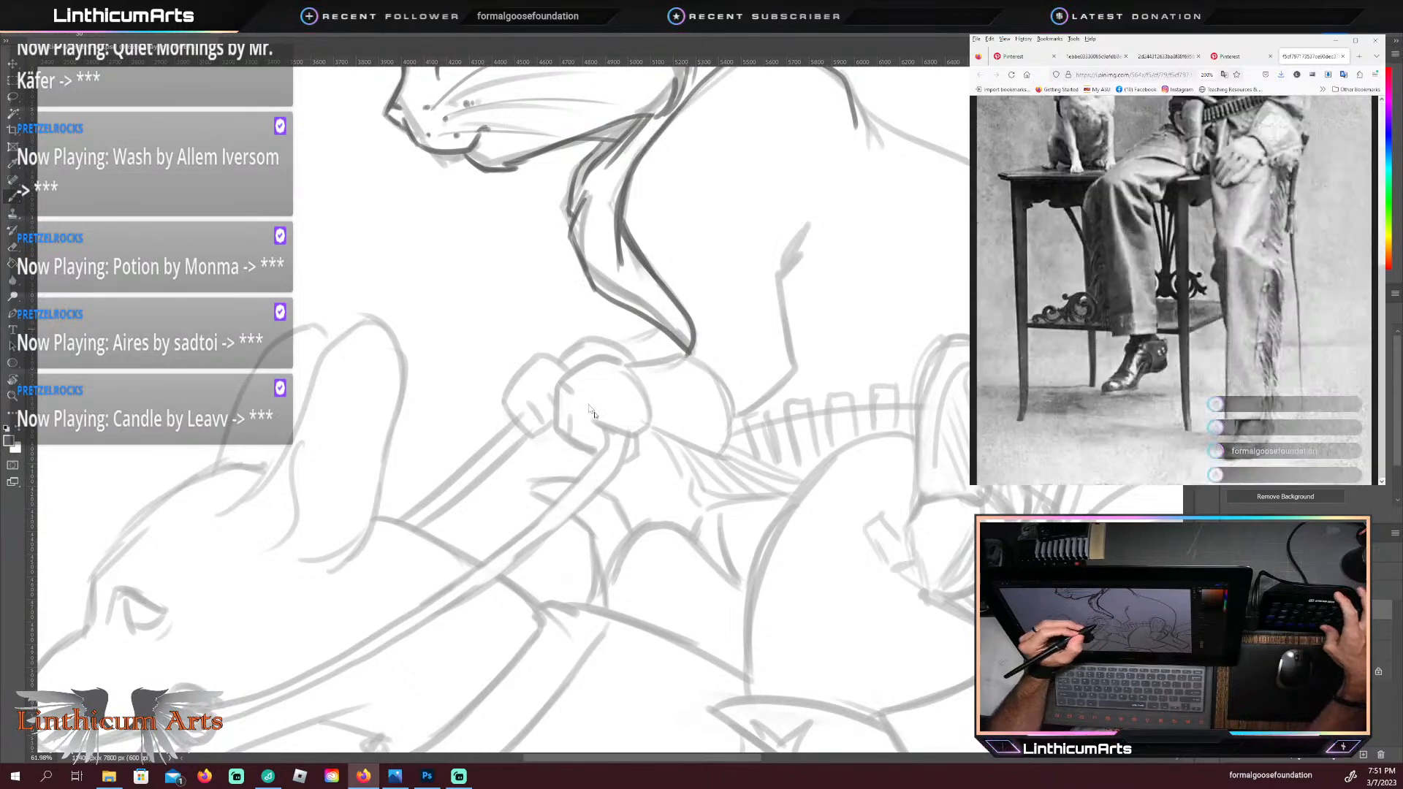
scroll(1174, 290, down, 3)
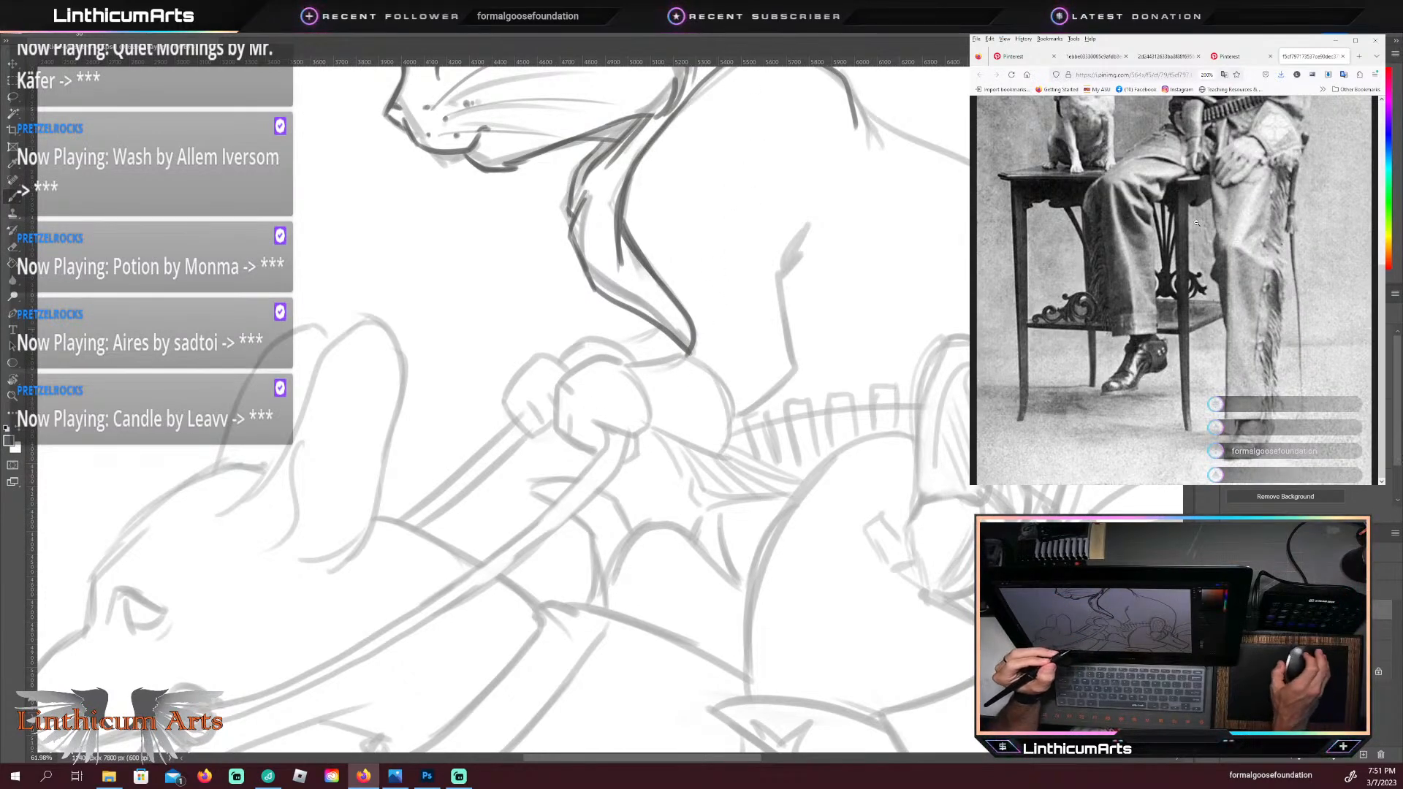
scroll(1214, 241, up, 3)
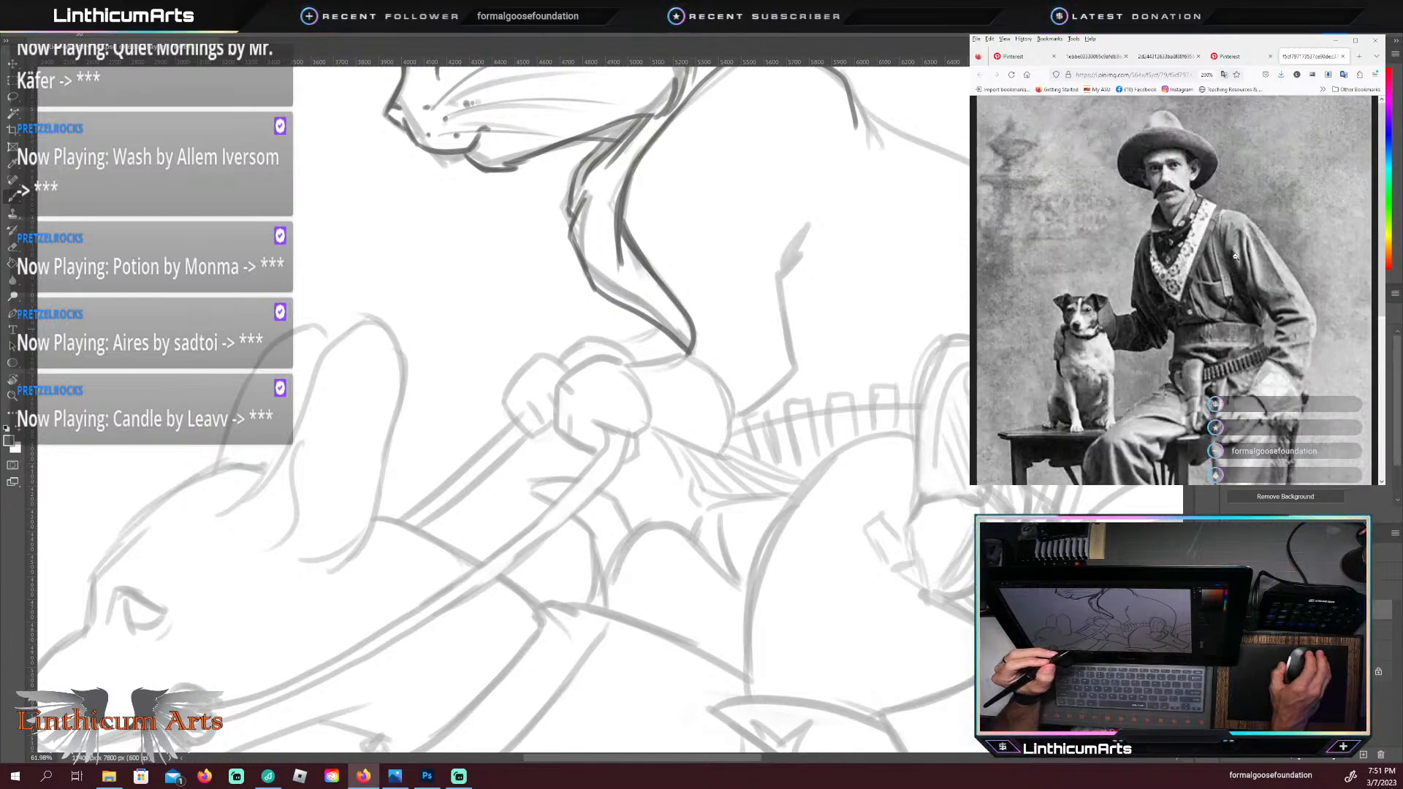
Step: Return to the Photoshop drawing and trace the wrist line and flared outer edge of the cat's glove cuff in dark curves
click(863, 241)
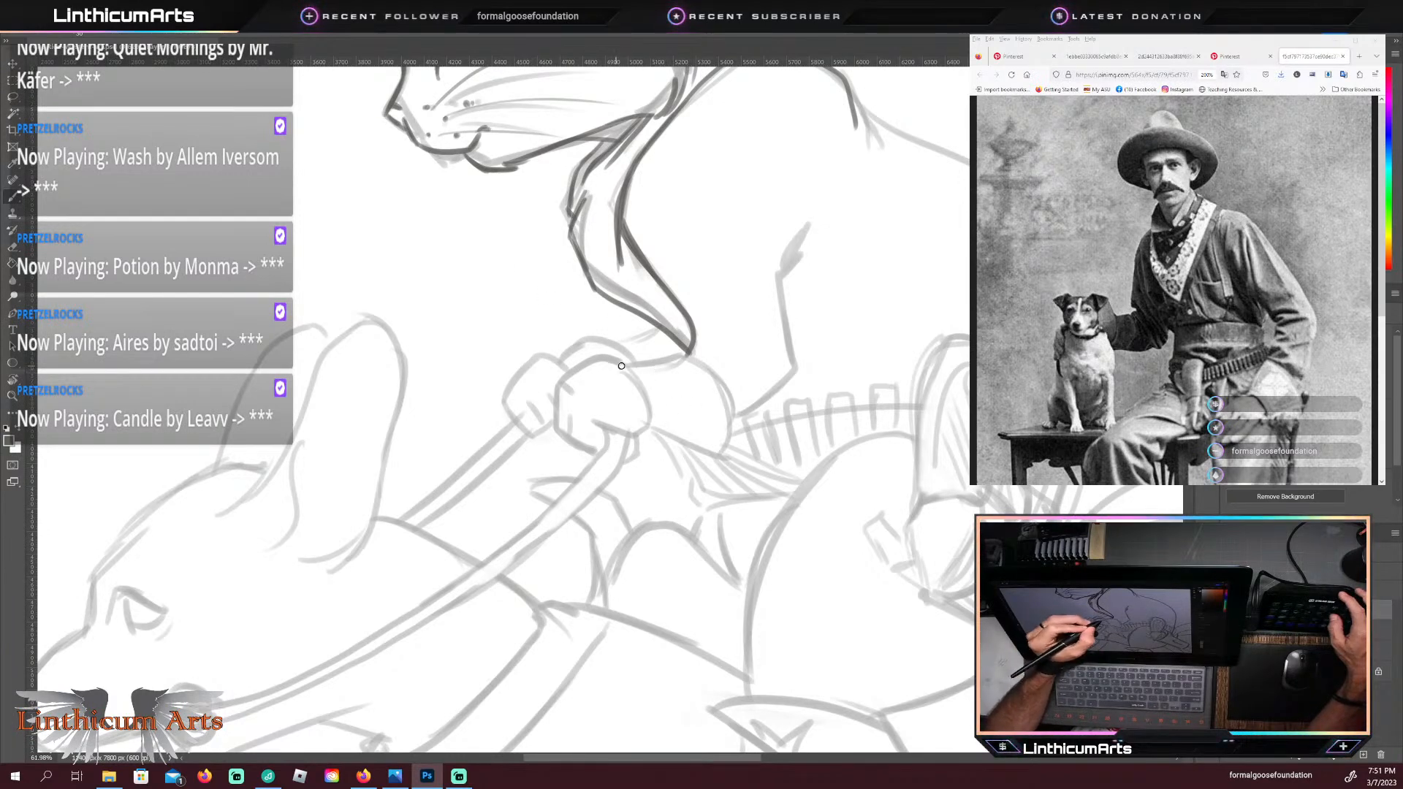
mouse_move(627, 362)
mouse_down()
mouse_move(649, 431)
mouse_move(645, 390)
mouse_move(619, 363)
mouse_up()
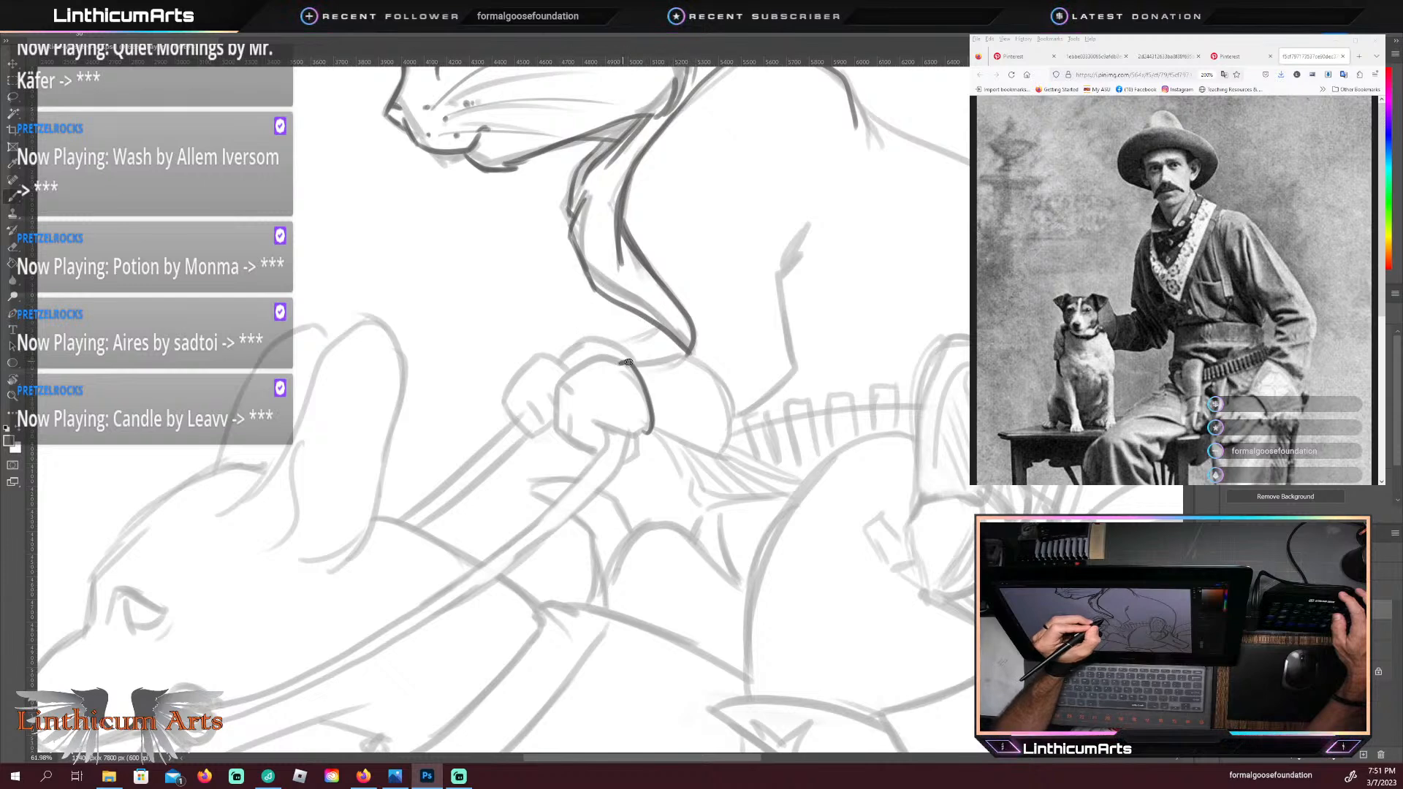
mouse_move(627, 361)
mouse_down()
mouse_move(702, 367)
mouse_move(728, 408)
mouse_move(719, 459)
mouse_up()
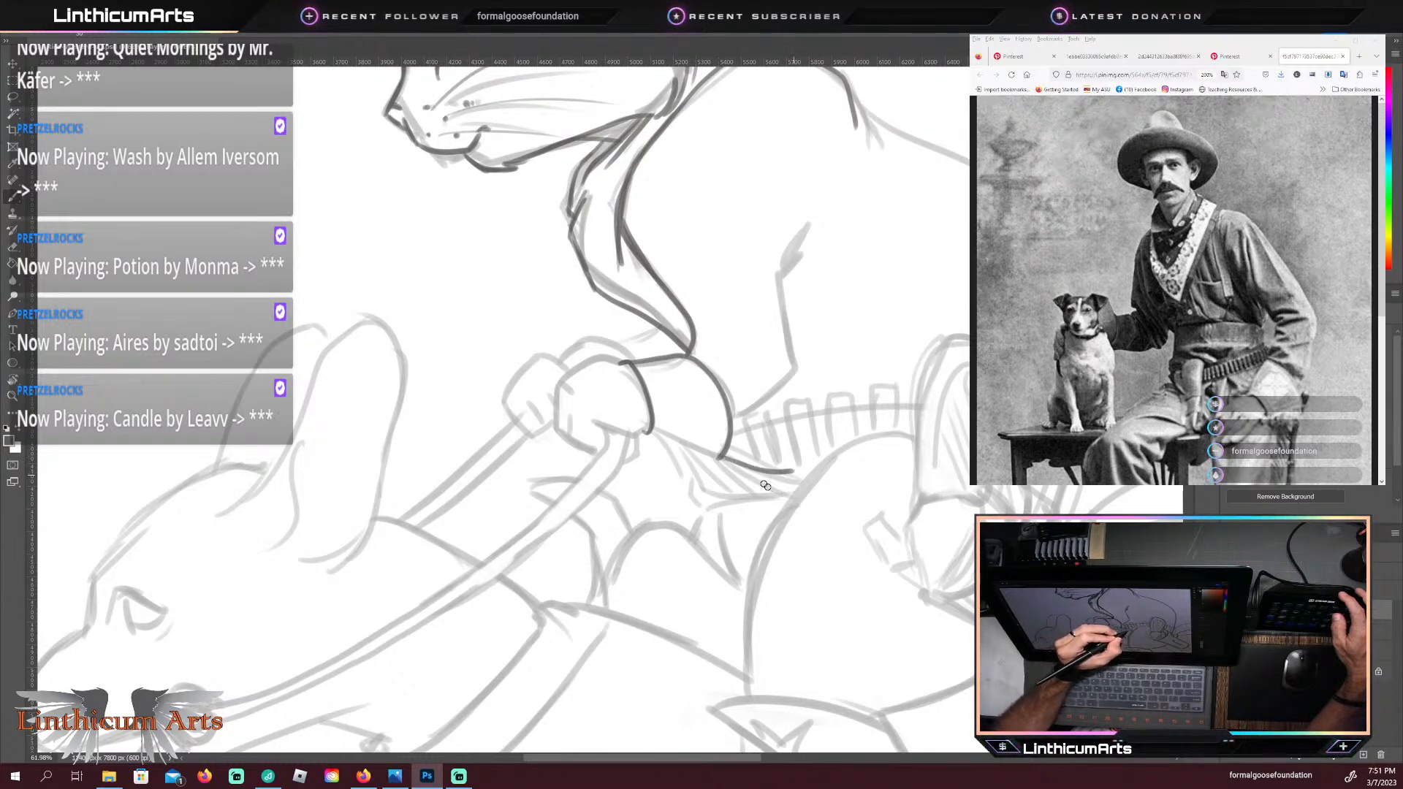
Step: Draw the fringe strands hanging beneath the glove cuff and trace the cuff's lower edge back to the wrist
mouse_move(793, 472)
mouse_down()
mouse_move(772, 482)
mouse_move(796, 481)
mouse_up()
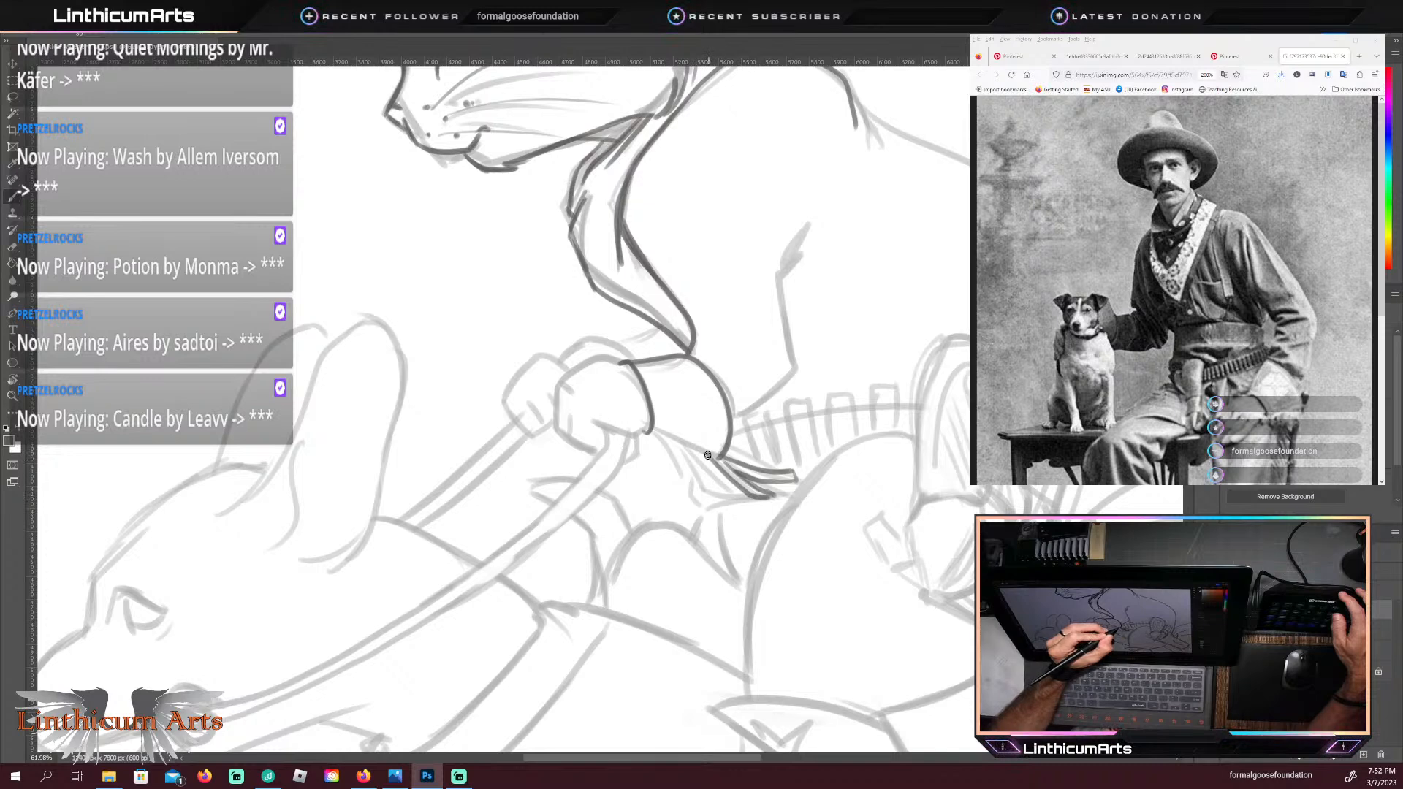
drag(708, 455, 737, 498)
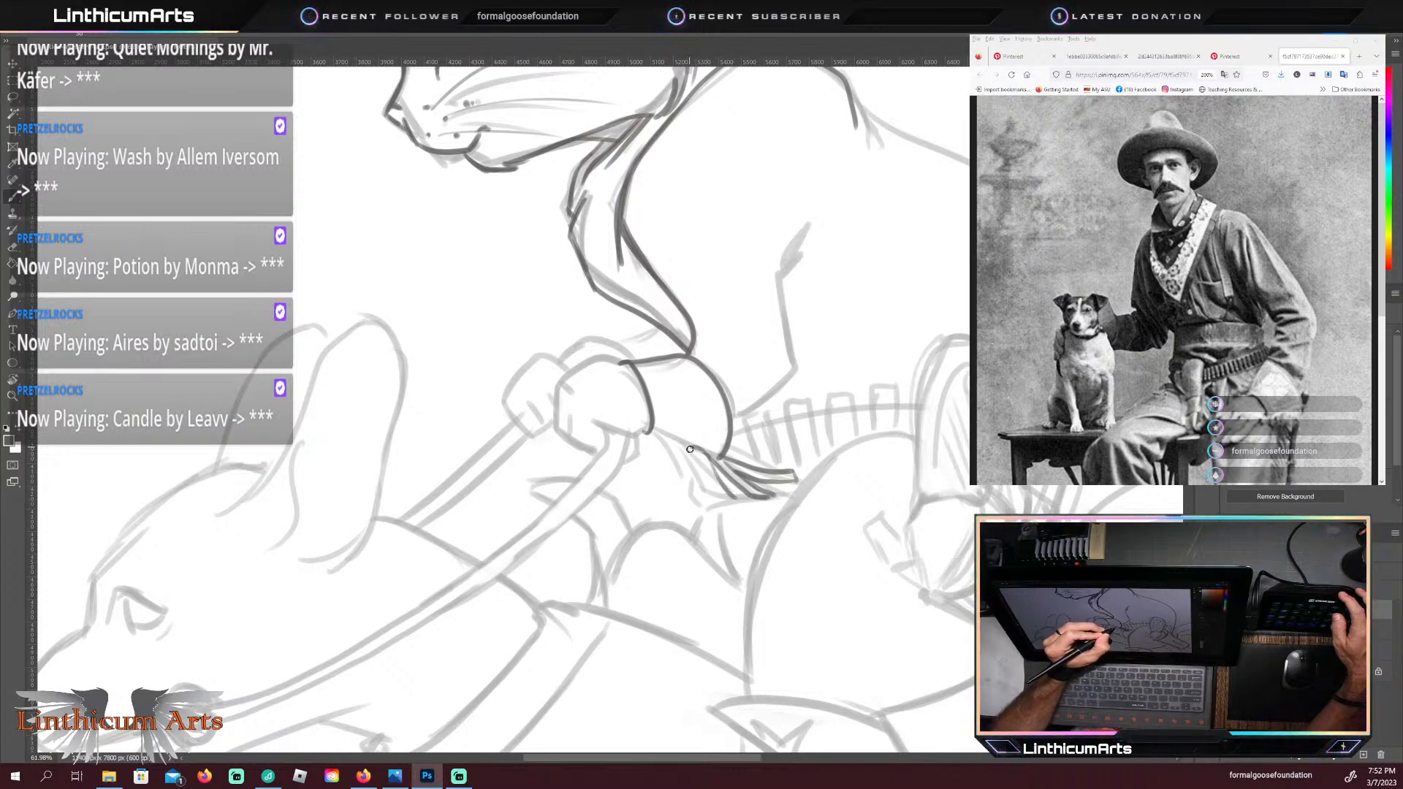
drag(690, 449, 726, 500)
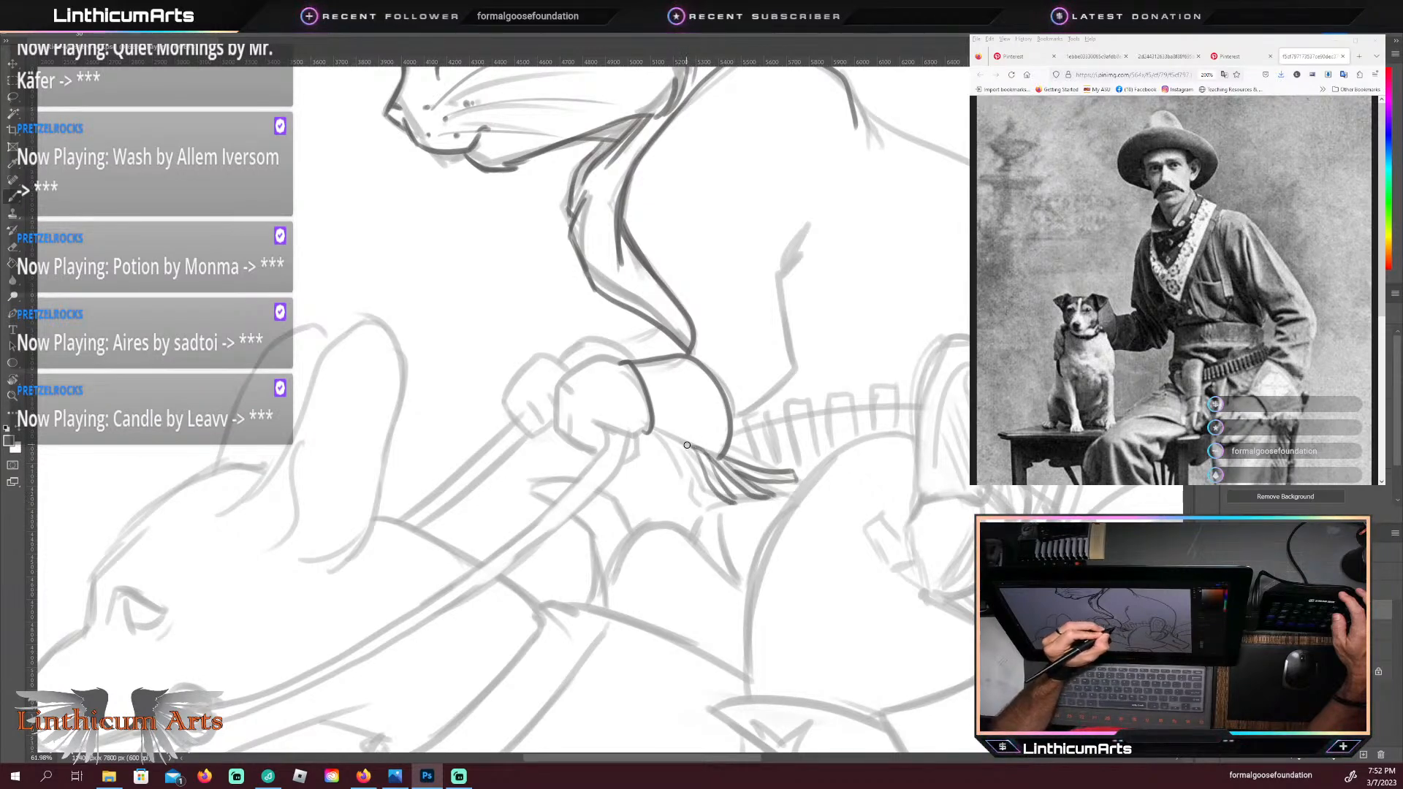
mouse_move(691, 447)
mouse_down()
mouse_move(707, 505)
mouse_move(679, 457)
mouse_up()
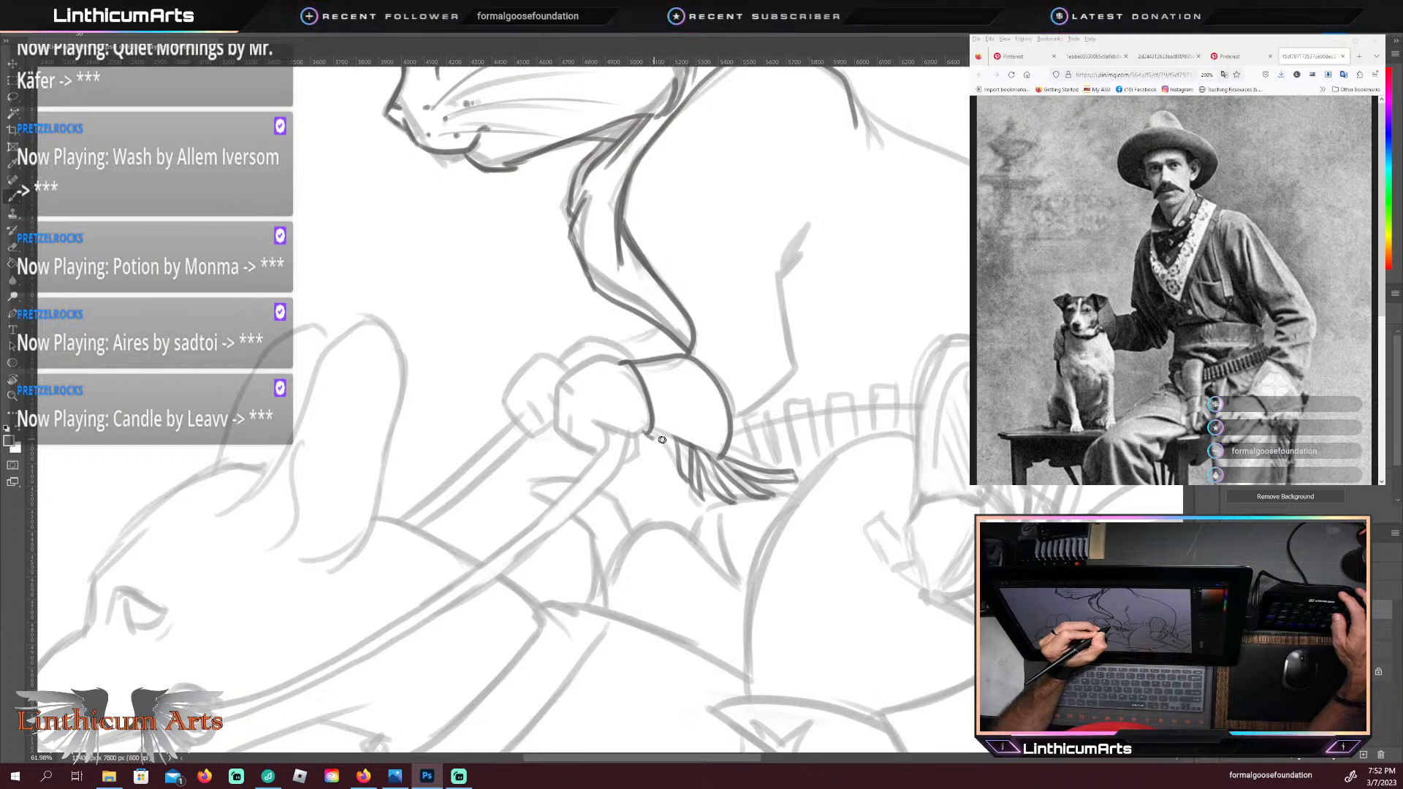
drag(647, 436, 706, 454)
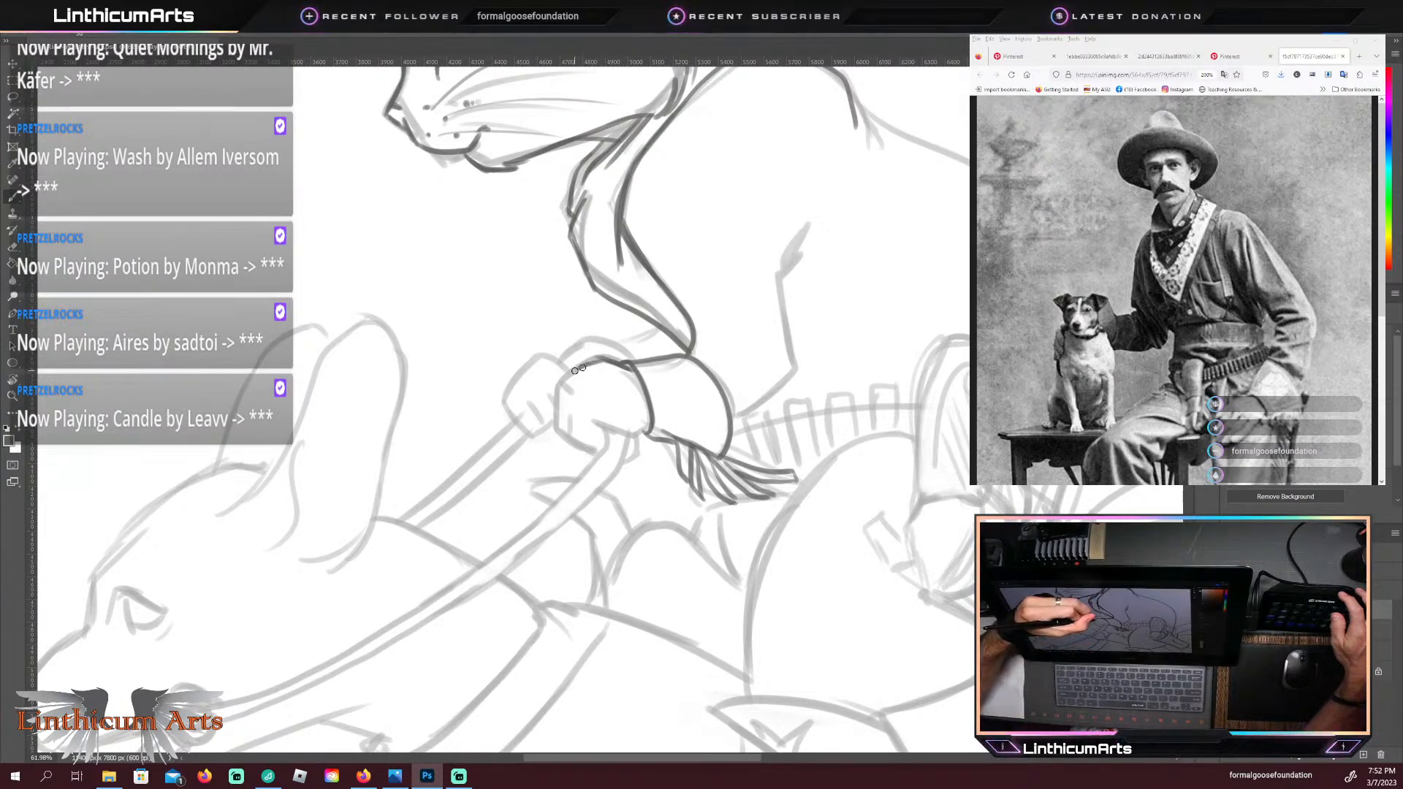
Step: Trace the top and front of the cat's gloved fist and its curled fingers around the reins in dark lines
drag(553, 385, 617, 360)
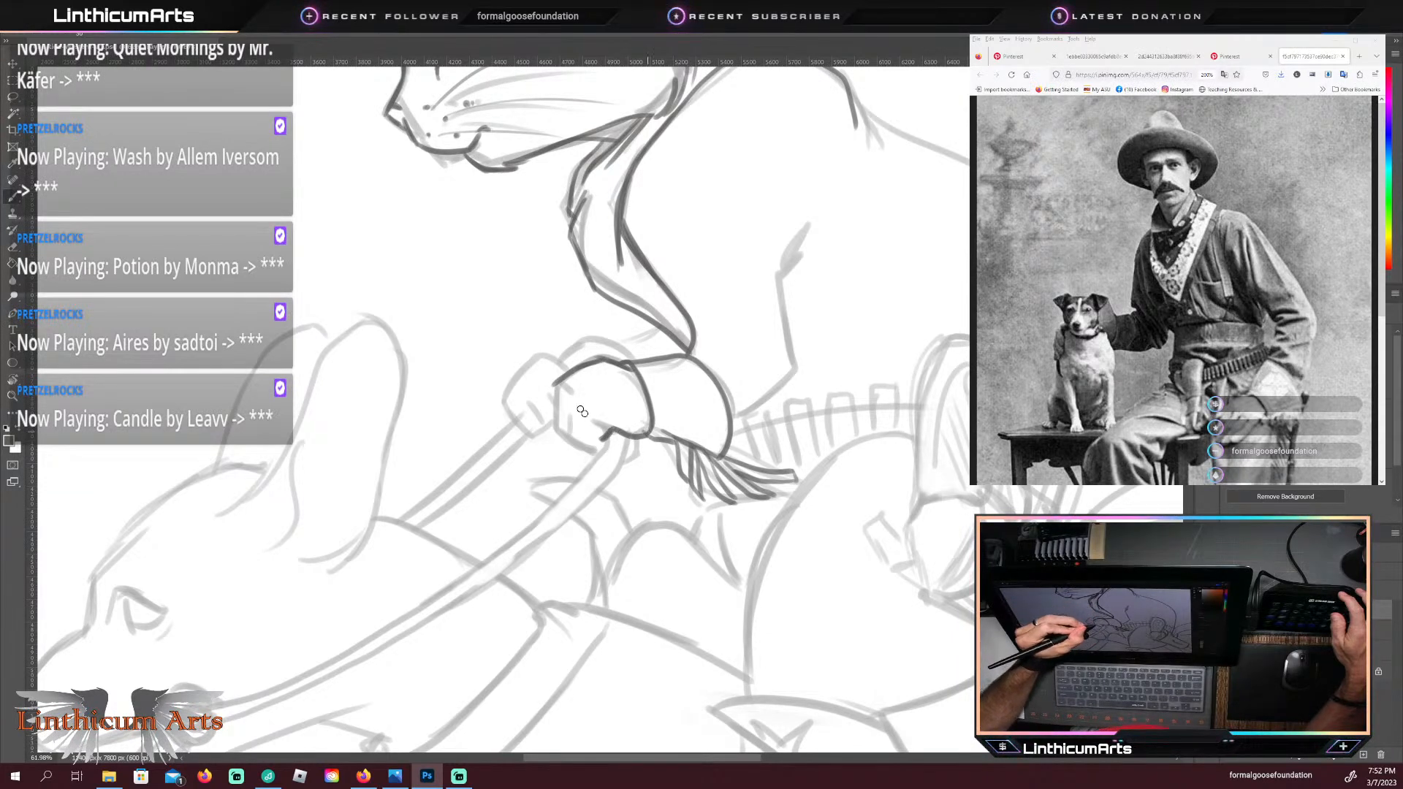
mouse_move(554, 387)
mouse_down()
mouse_move(549, 431)
mouse_move(568, 439)
mouse_up()
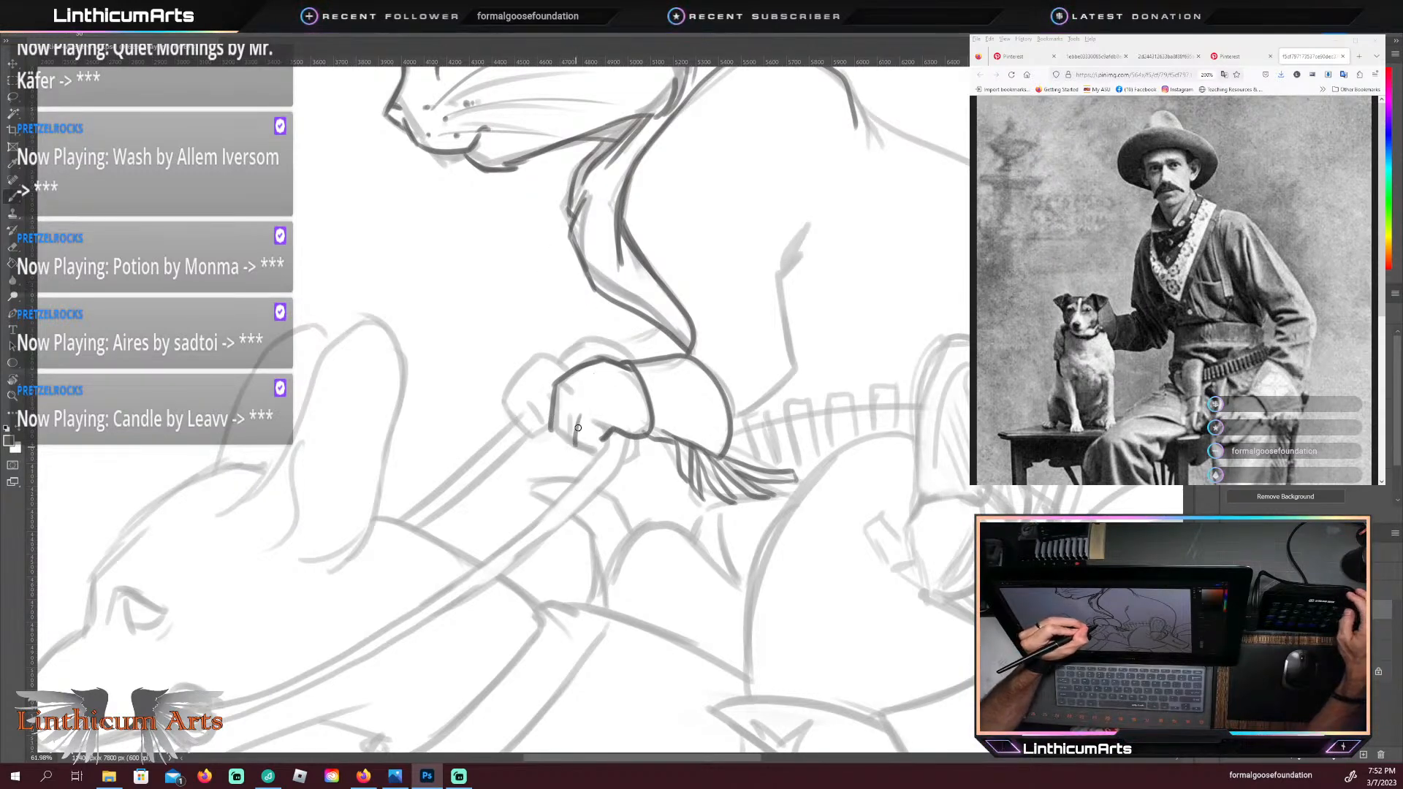
drag(577, 420, 582, 454)
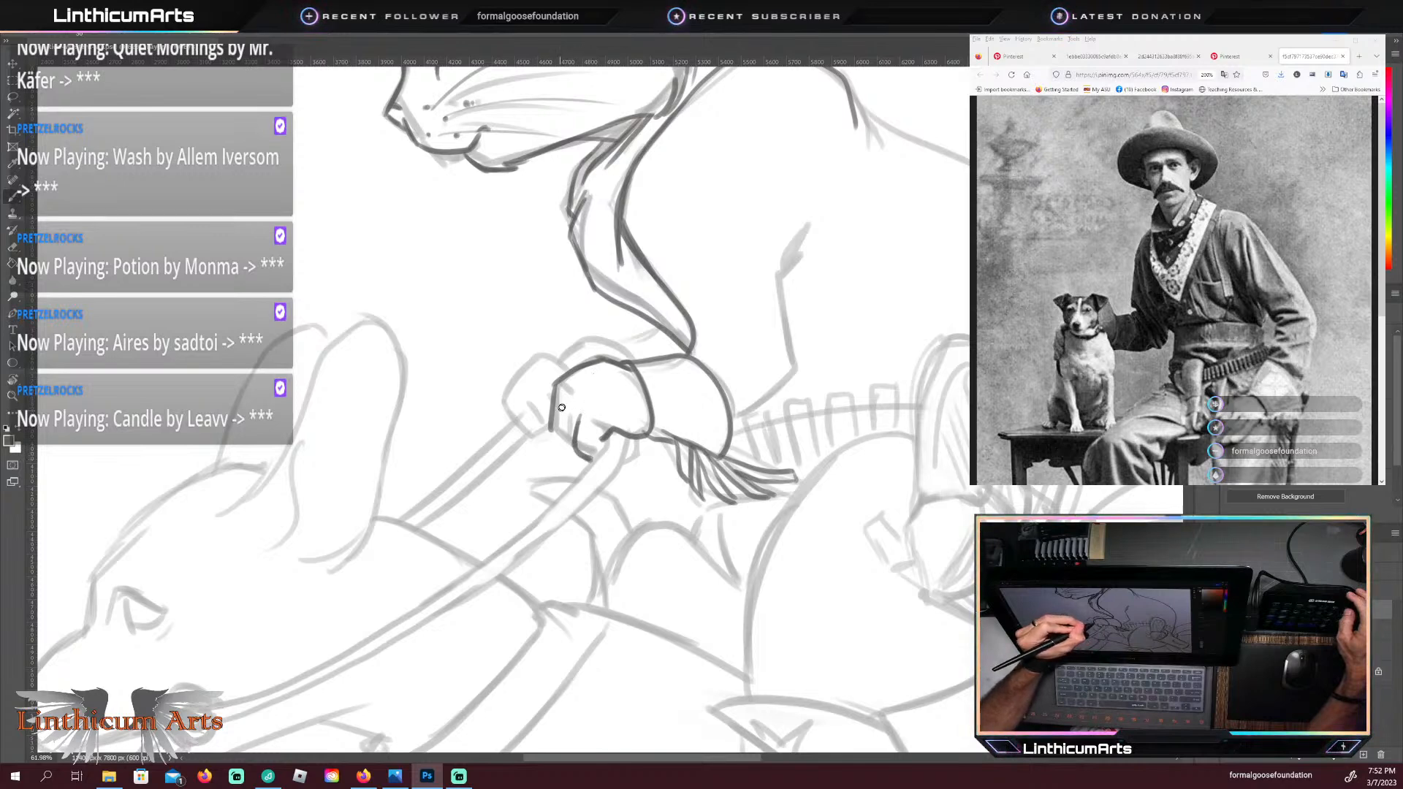
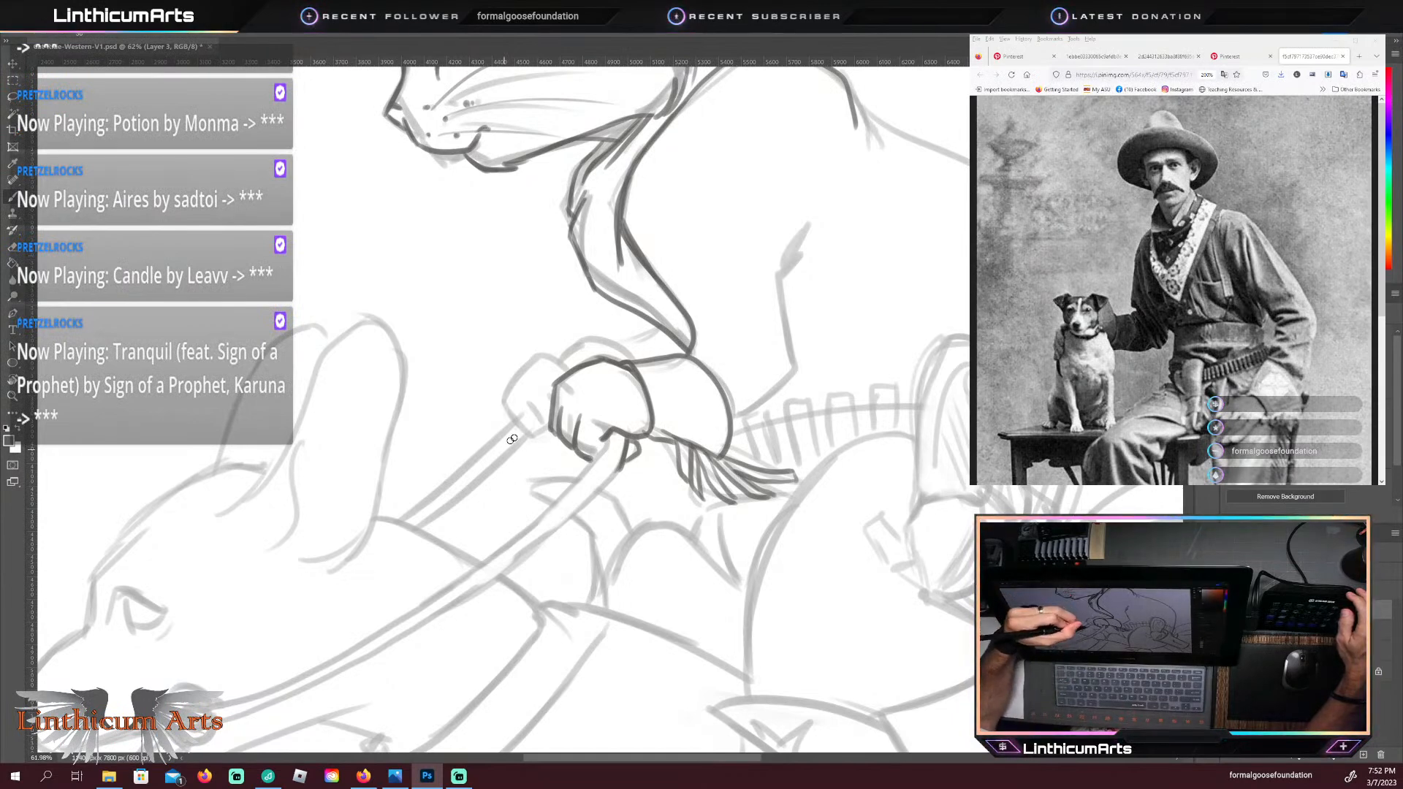
Step: Trace the cat's far gloved hand and forearm, plus the curved edges below the near glove's fringe, in dark lines
mouse_move(547, 356)
mouse_down()
mouse_move(511, 376)
mouse_move(498, 410)
mouse_move(532, 440)
mouse_up()
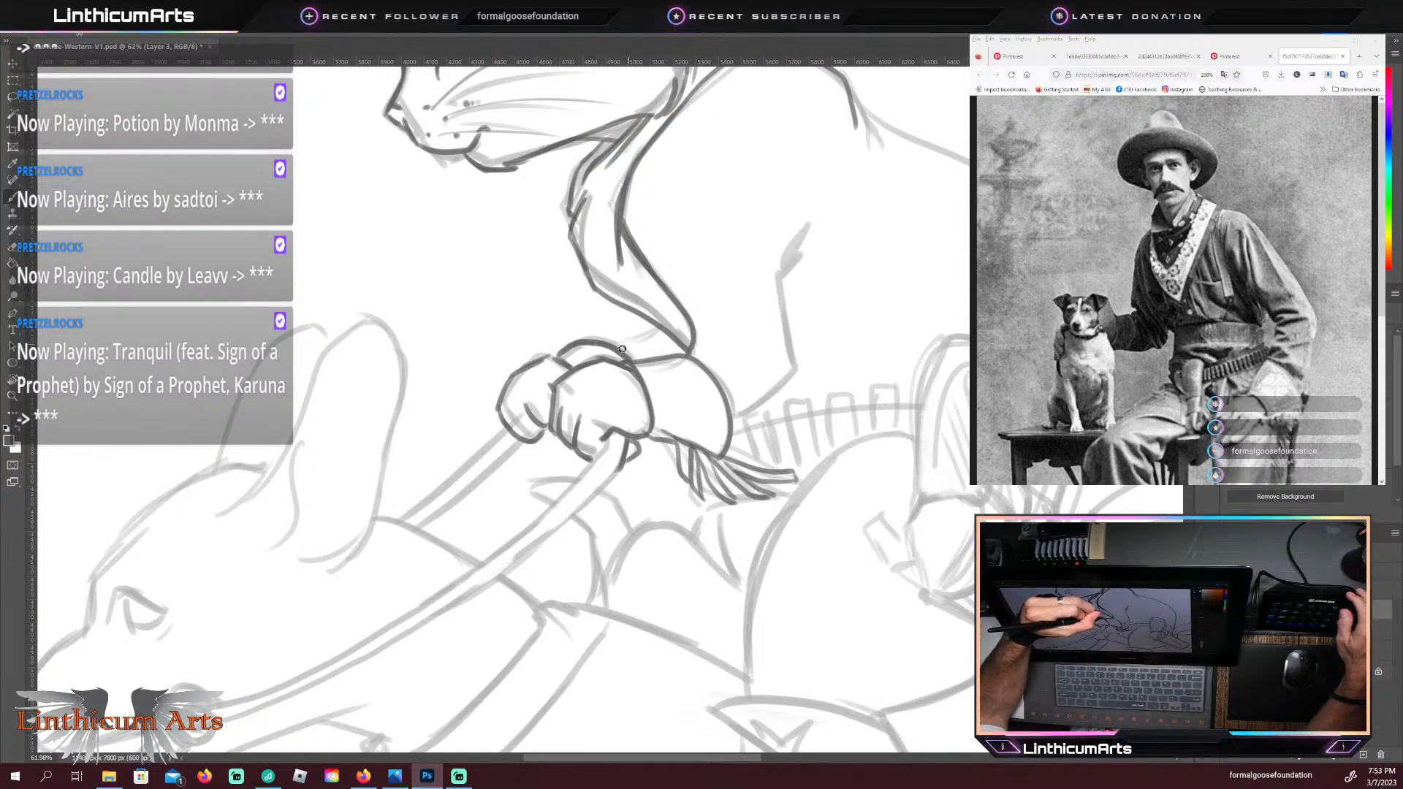
drag(621, 349, 654, 333)
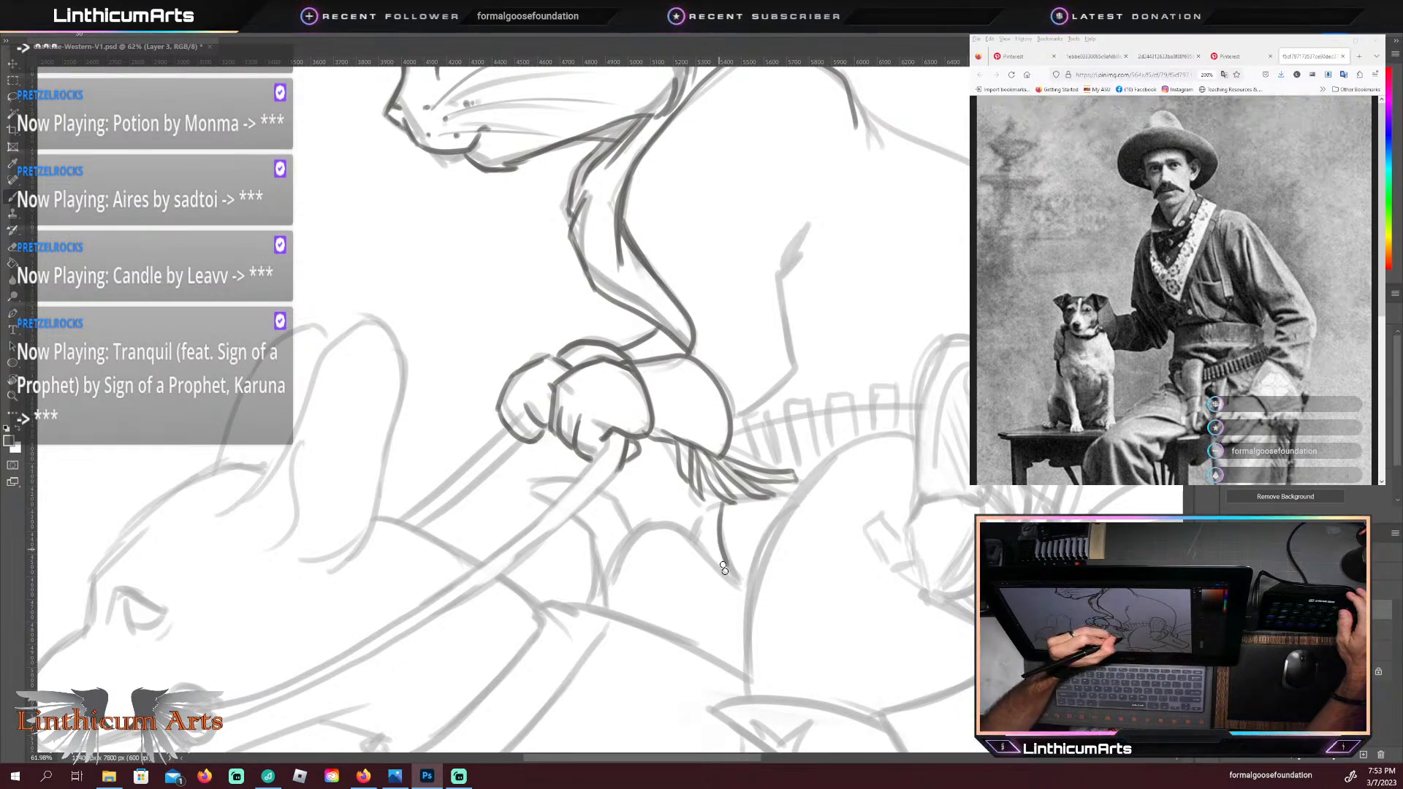
drag(724, 569, 746, 590)
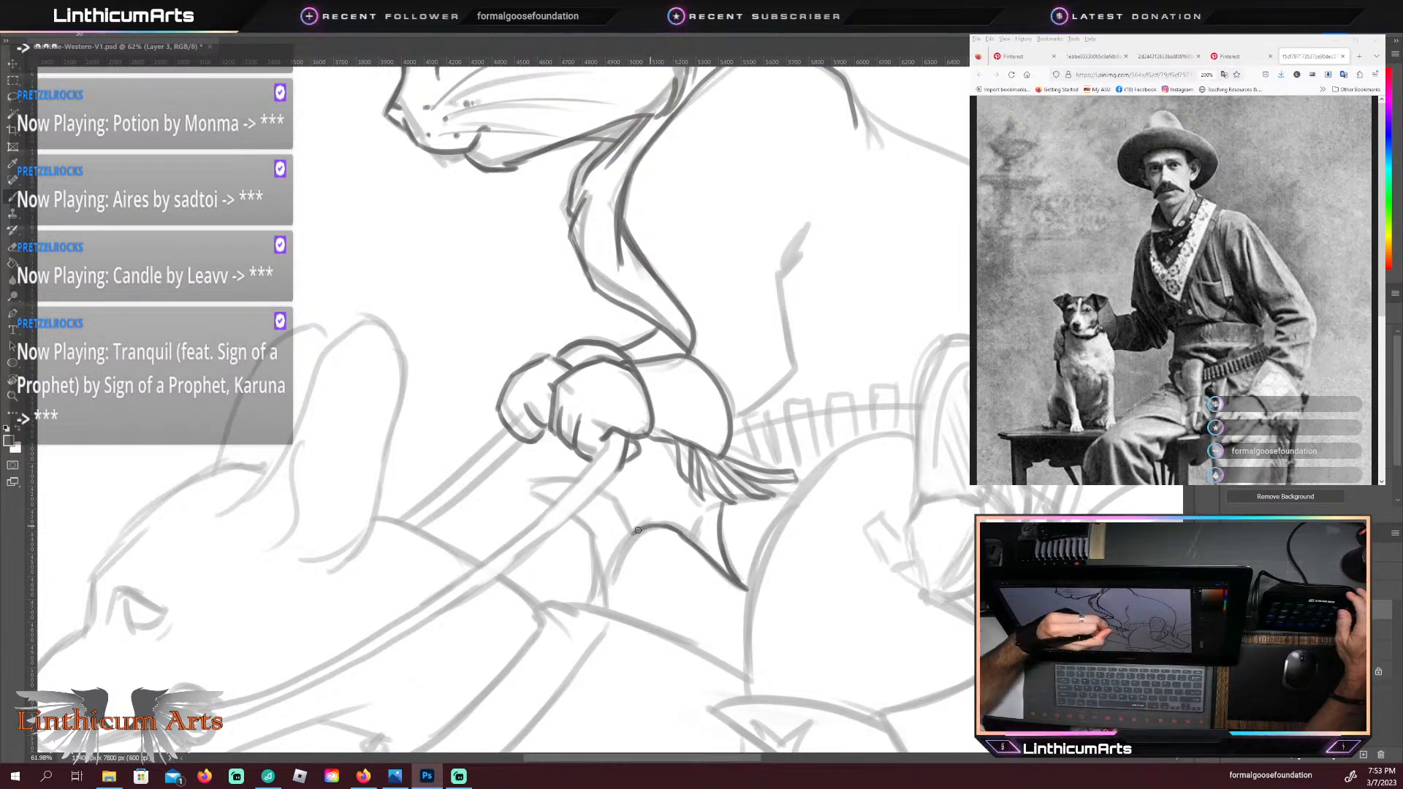
drag(633, 534, 686, 532)
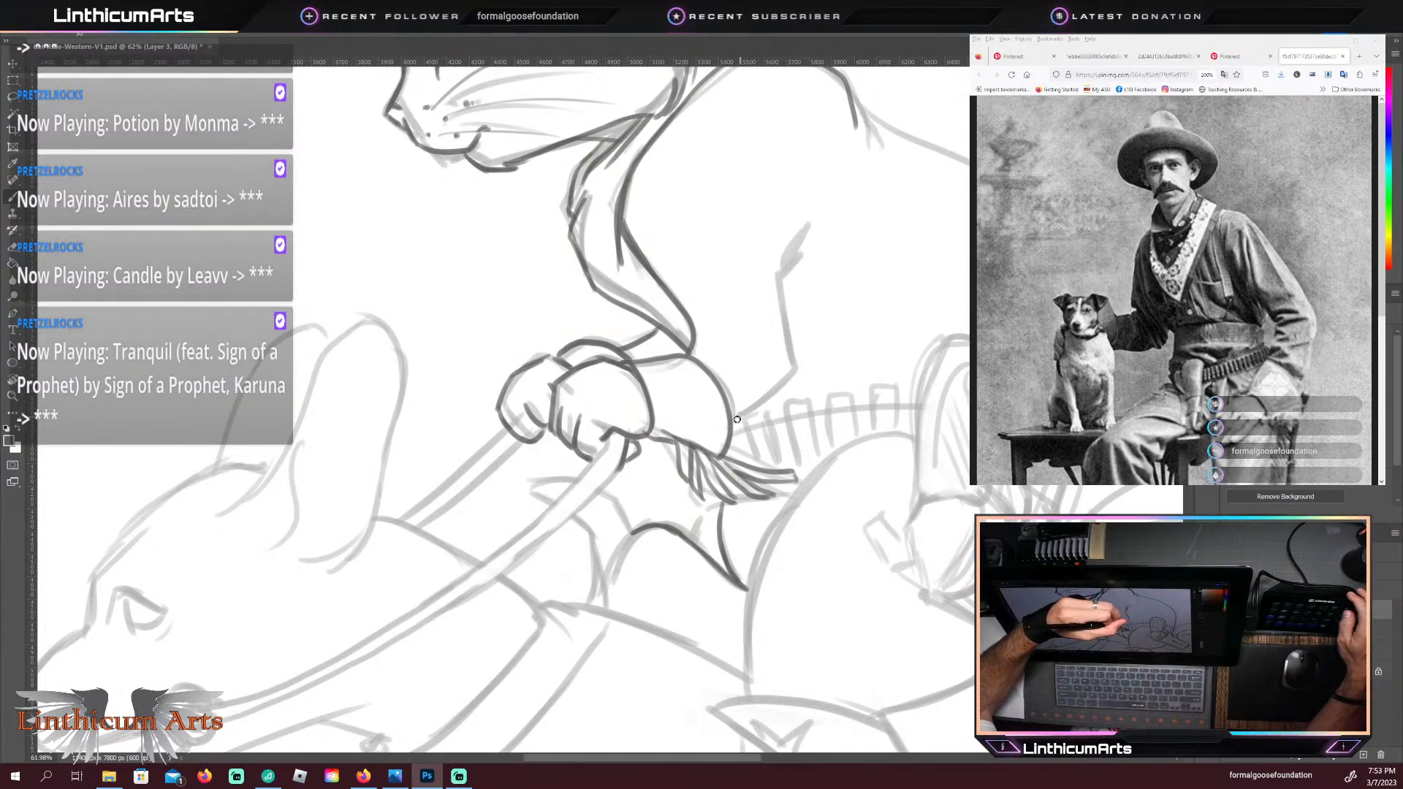
Step: Trace the near sleeve's underside from cuff to elbow crease, and the cat's rounded back down to the gun belt
drag(735, 421, 798, 368)
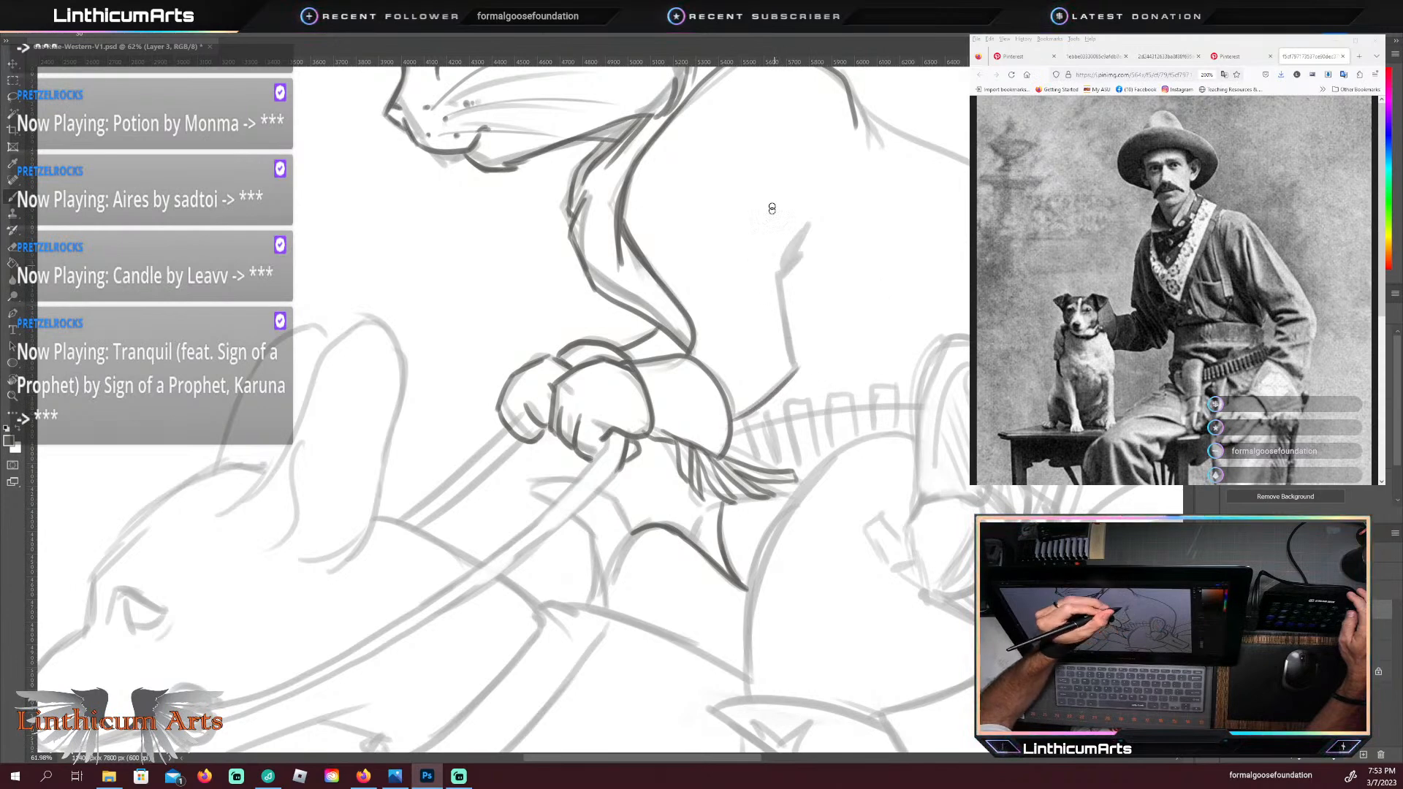
key(ctrl+z)
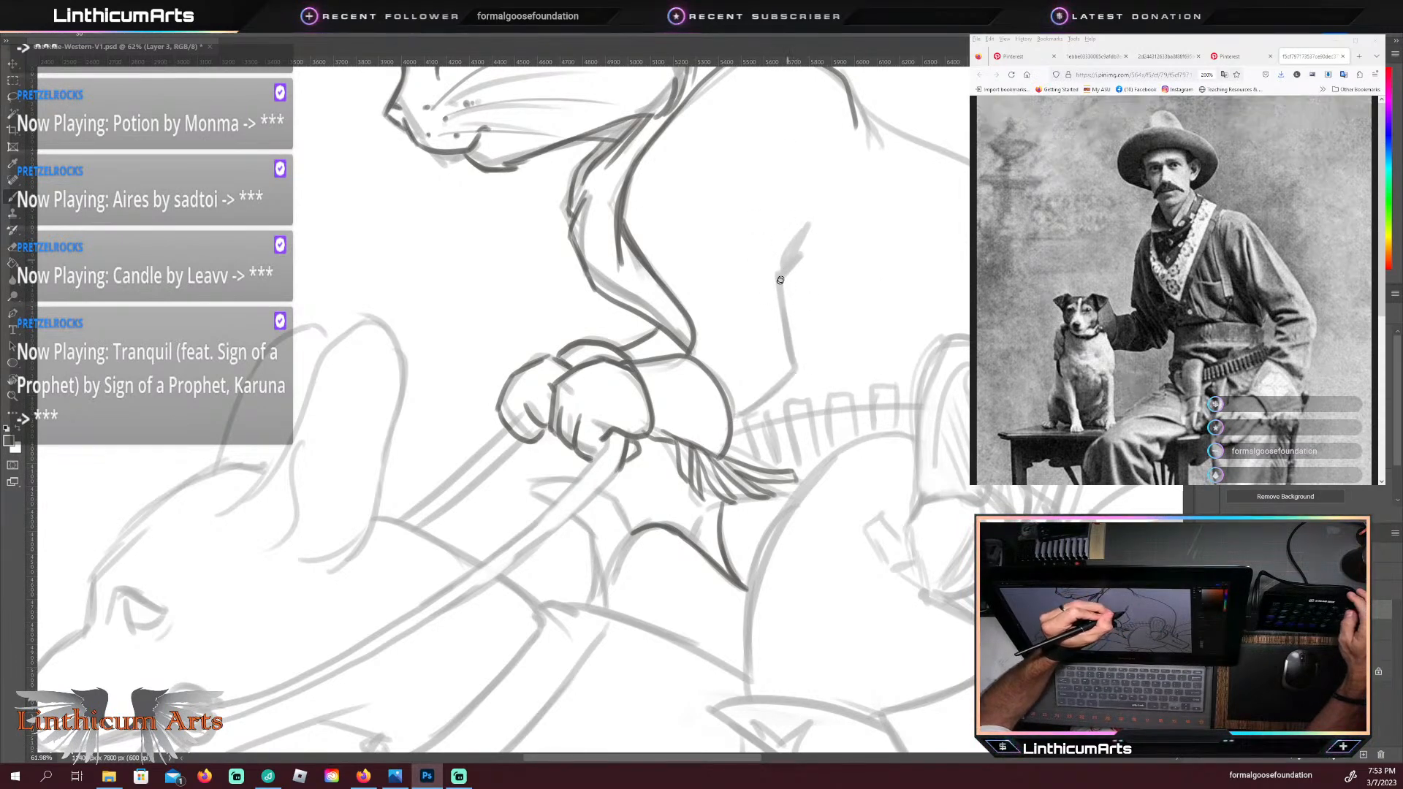
drag(782, 282, 791, 384)
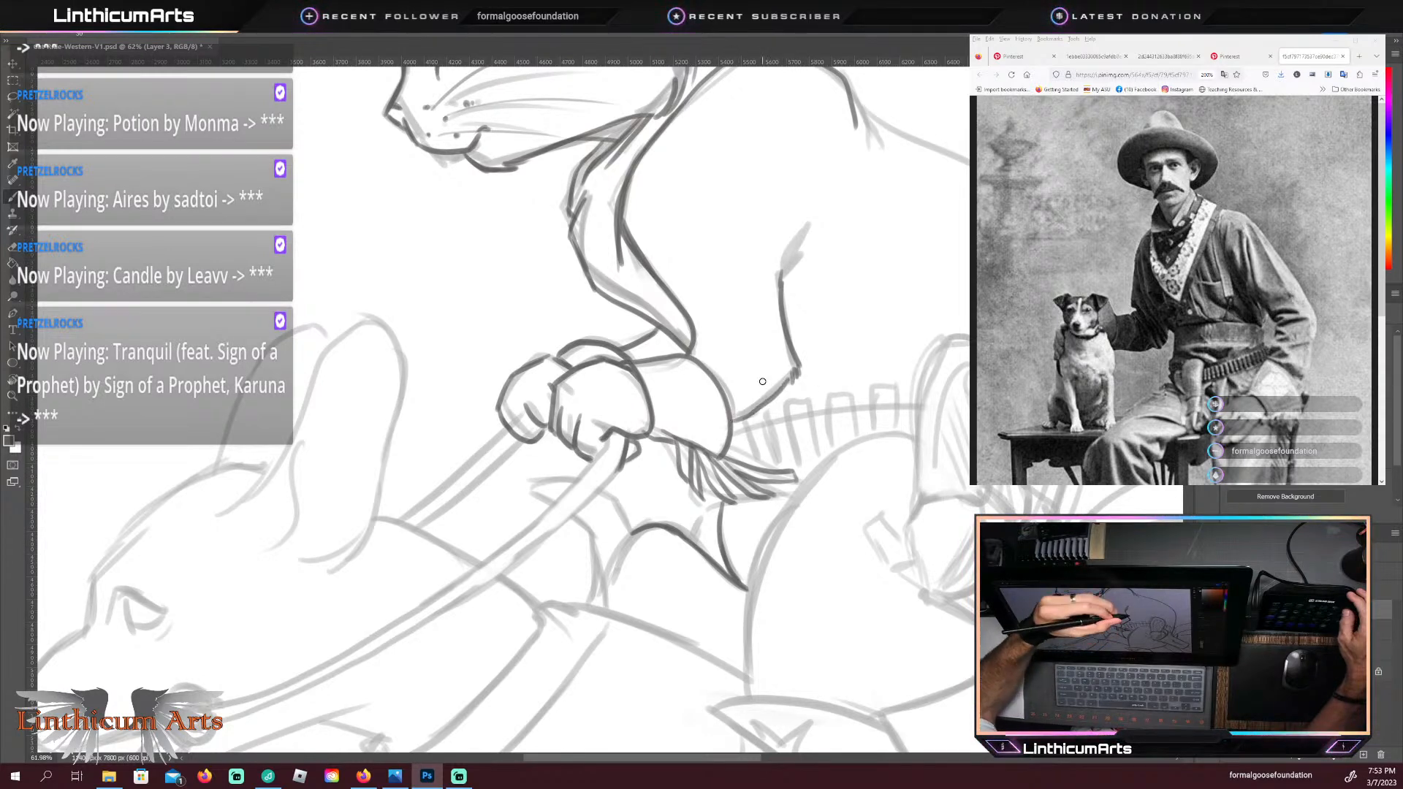
drag(733, 420, 787, 377)
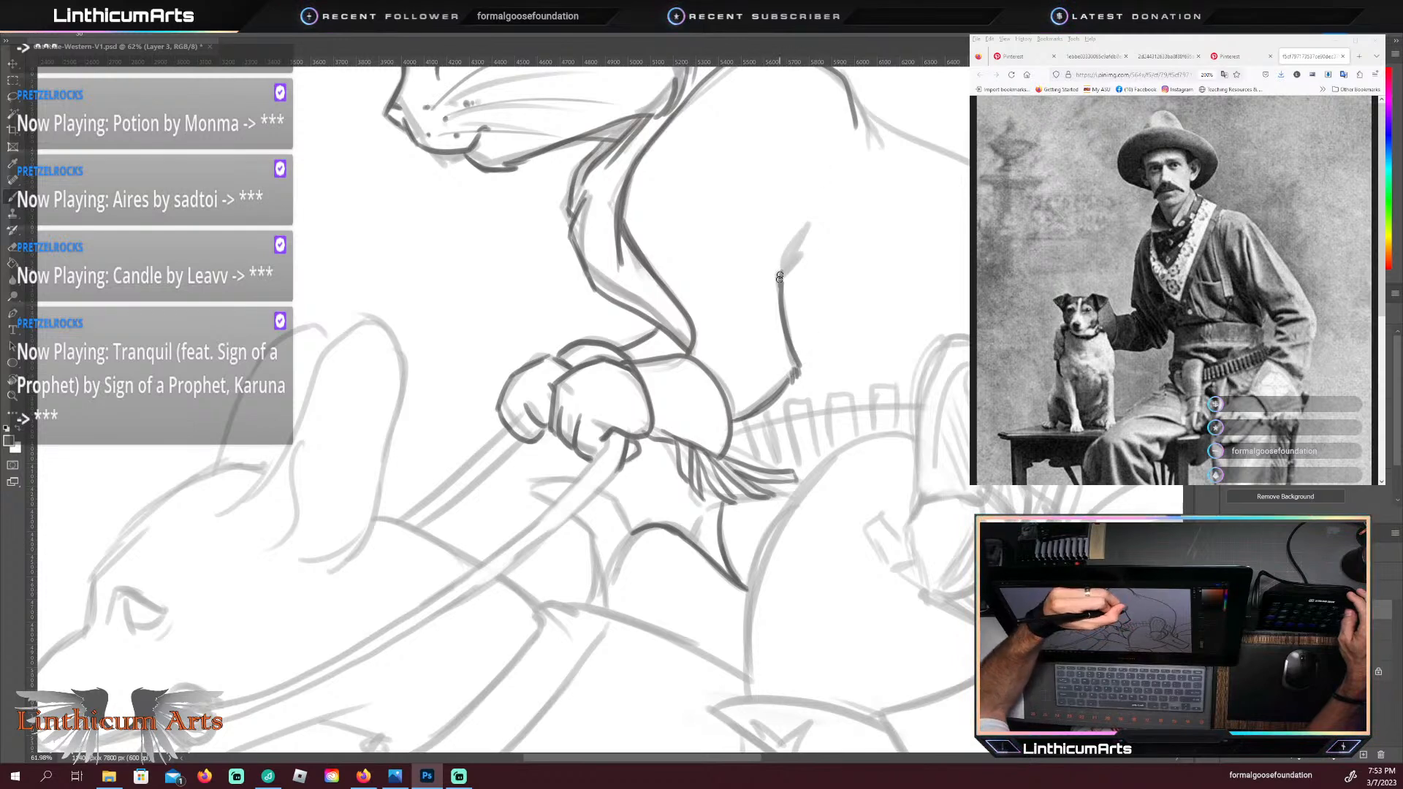
drag(780, 277, 799, 260)
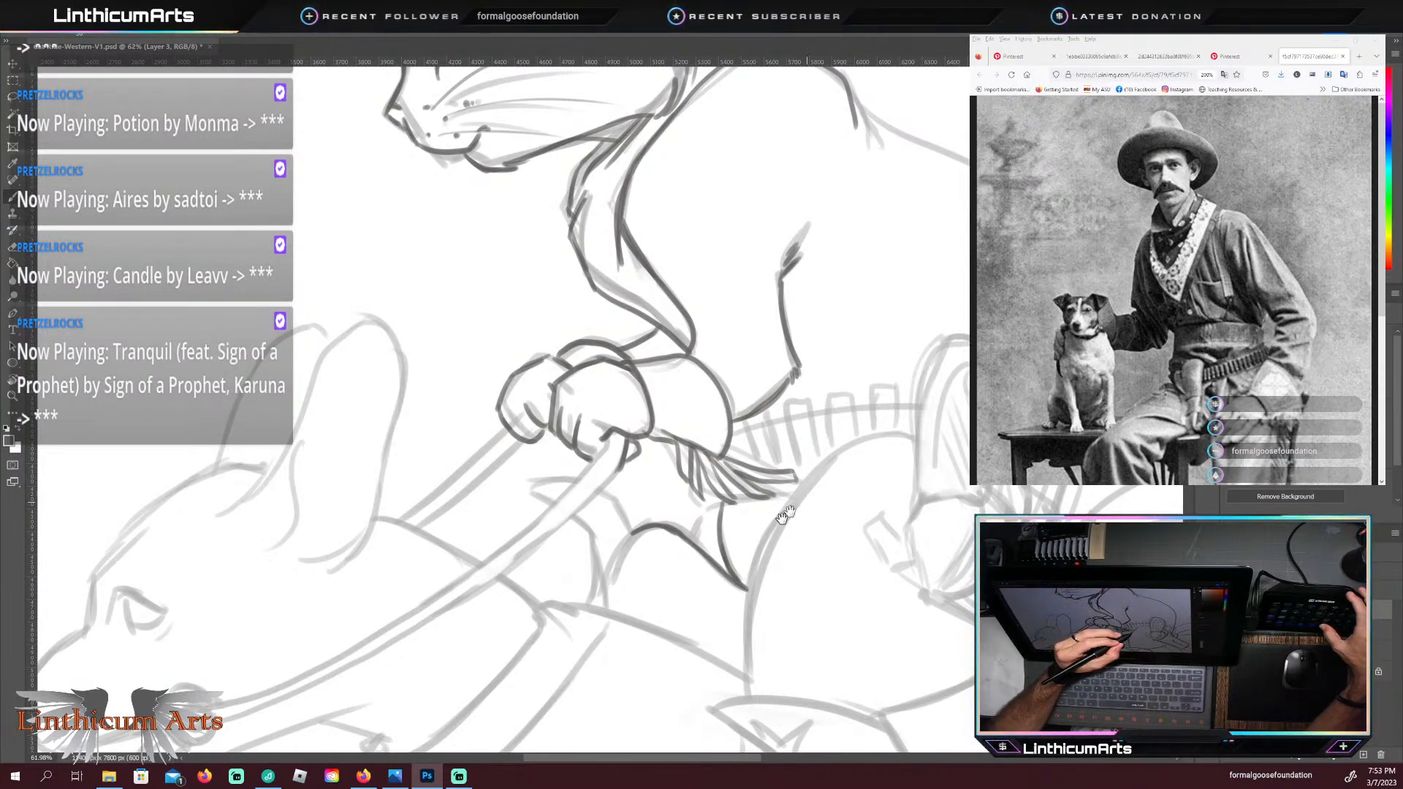
drag(791, 508, 667, 597)
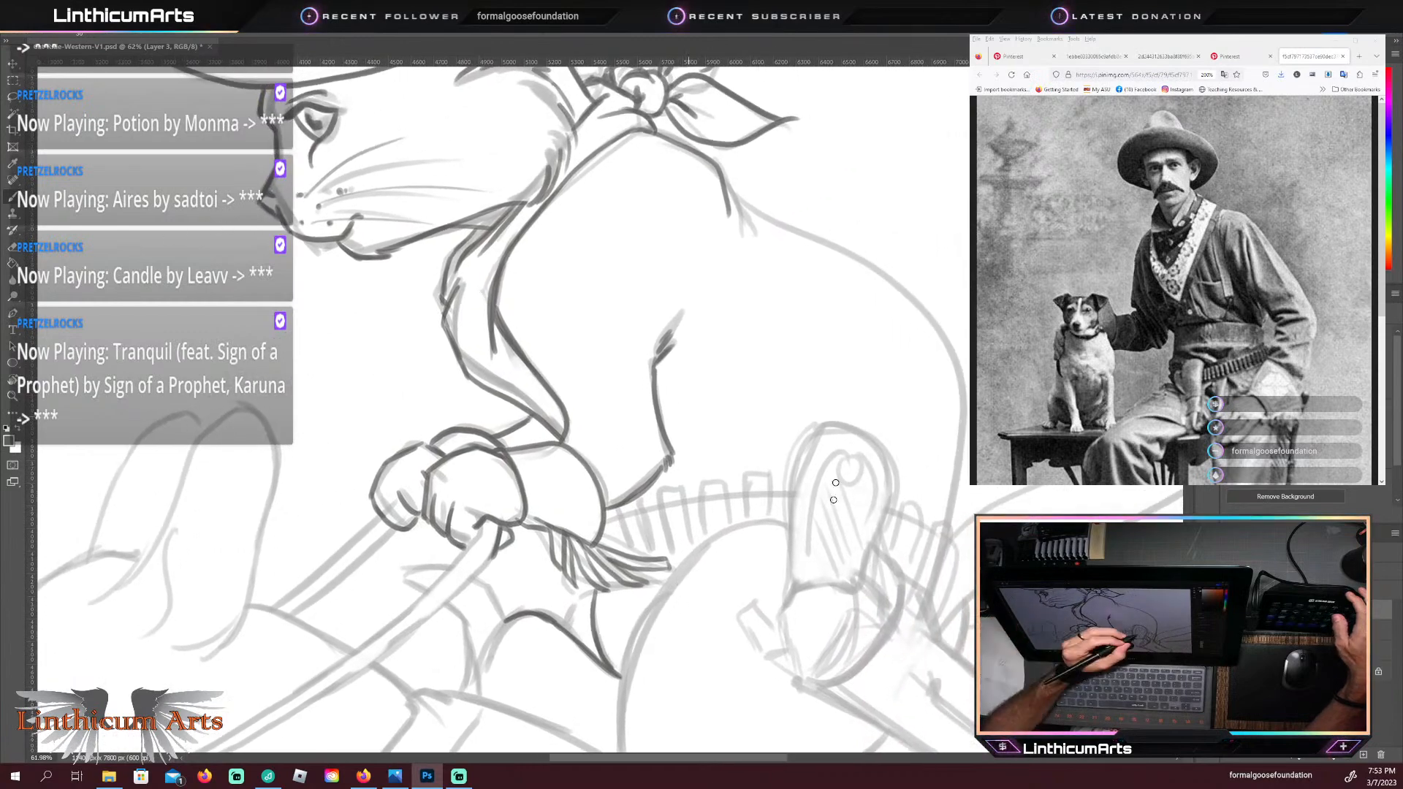
mouse_move(729, 191)
mouse_down()
mouse_move(931, 323)
mouse_move(963, 435)
mouse_move(945, 528)
mouse_up()
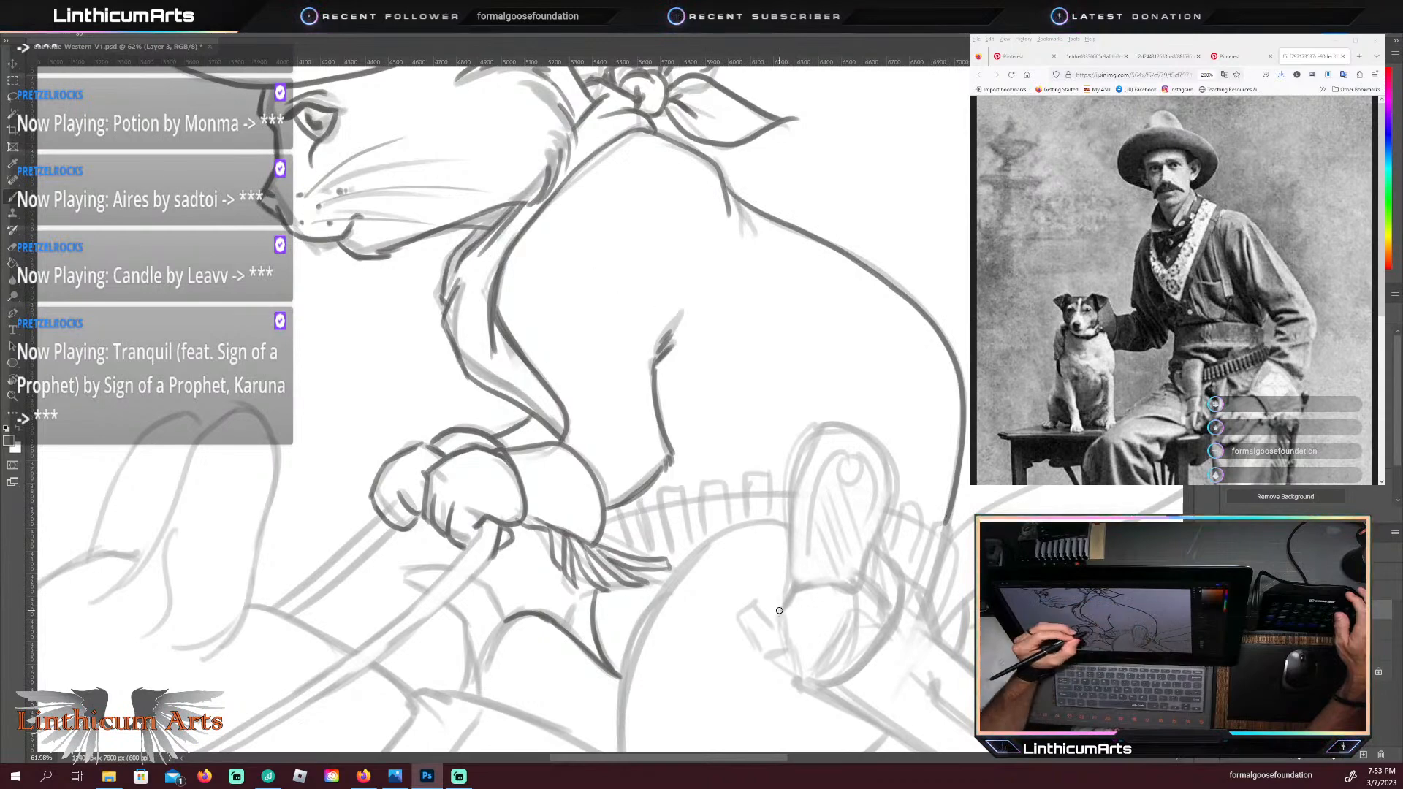
Step: Trace the row of cartridges along the front of the cat's gun belt and the belt's edge between them in dark lines
drag(530, 613, 511, 539)
mouse_move(442, 481)
mouse_down()
mouse_move(557, 391)
mouse_move(777, 296)
mouse_move(795, 317)
mouse_up()
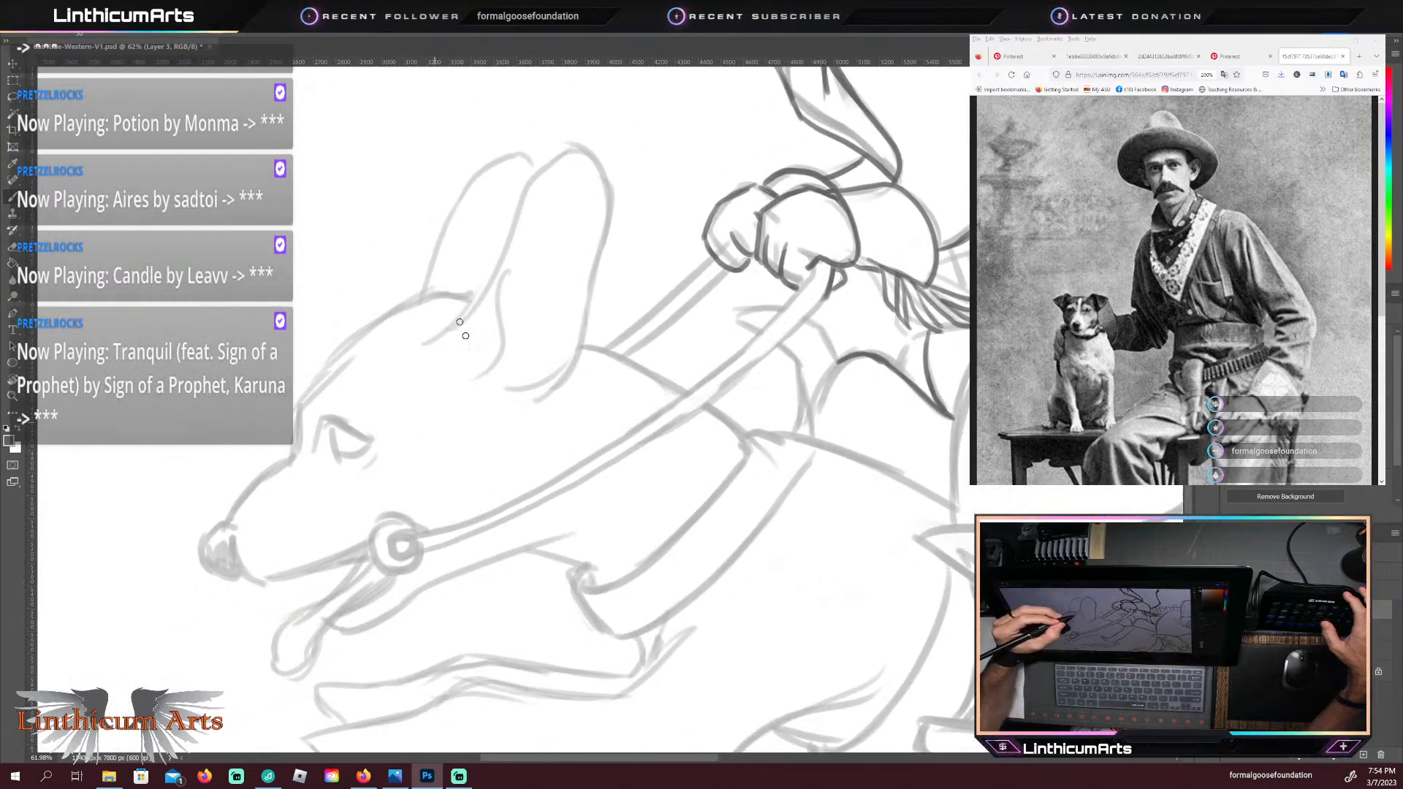
mouse_move(831, 472)
mouse_down()
mouse_move(567, 559)
mouse_move(471, 562)
mouse_move(462, 582)
mouse_up()
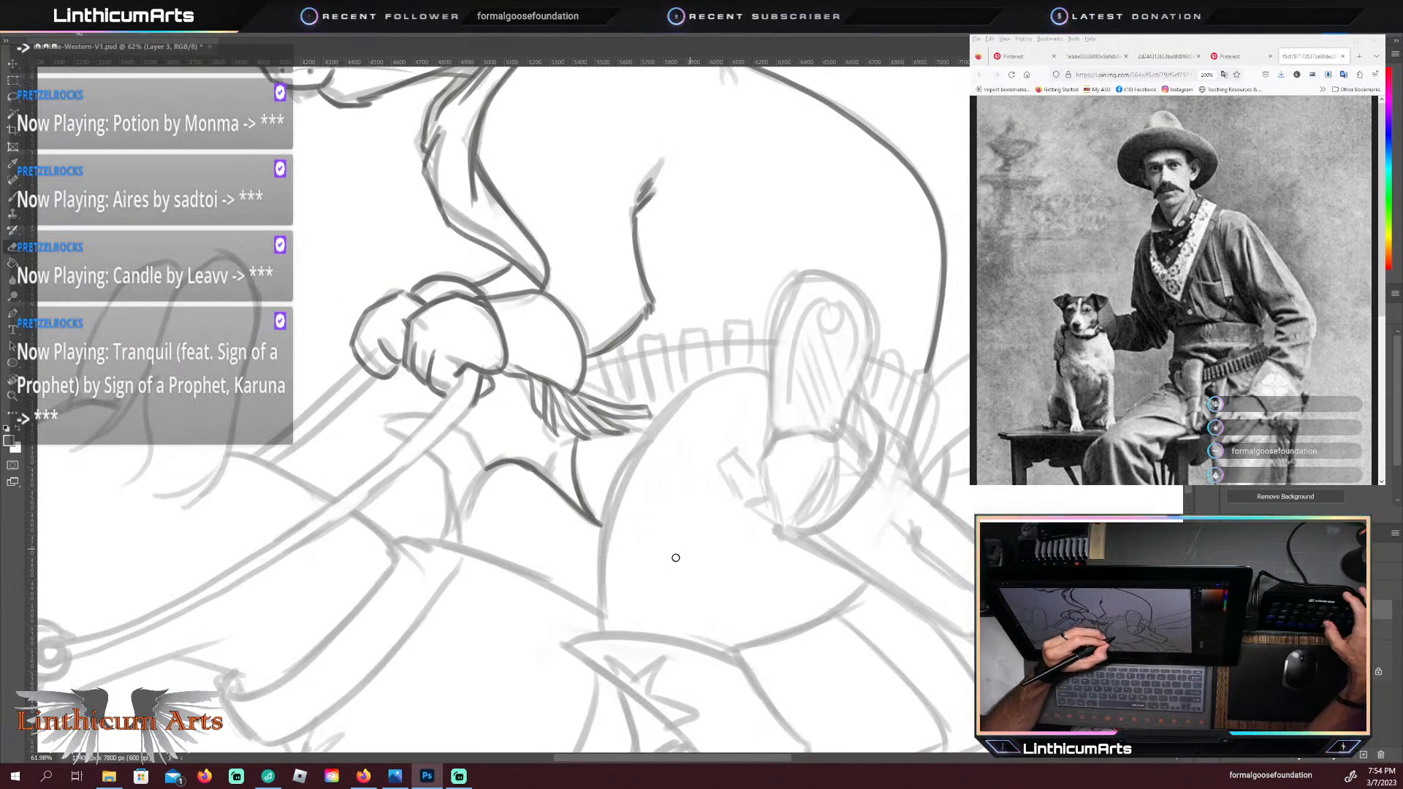
key(b)
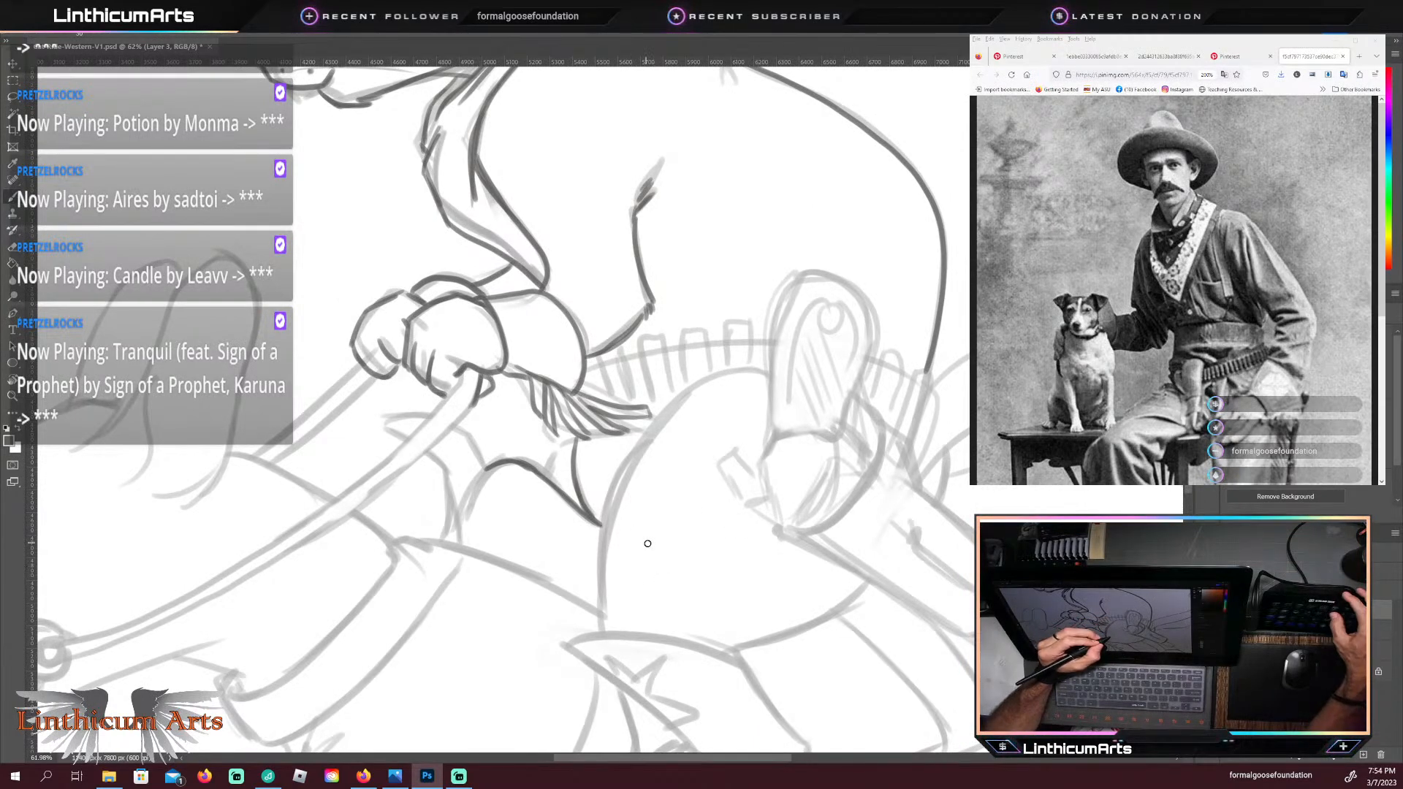
drag(689, 511, 646, 557)
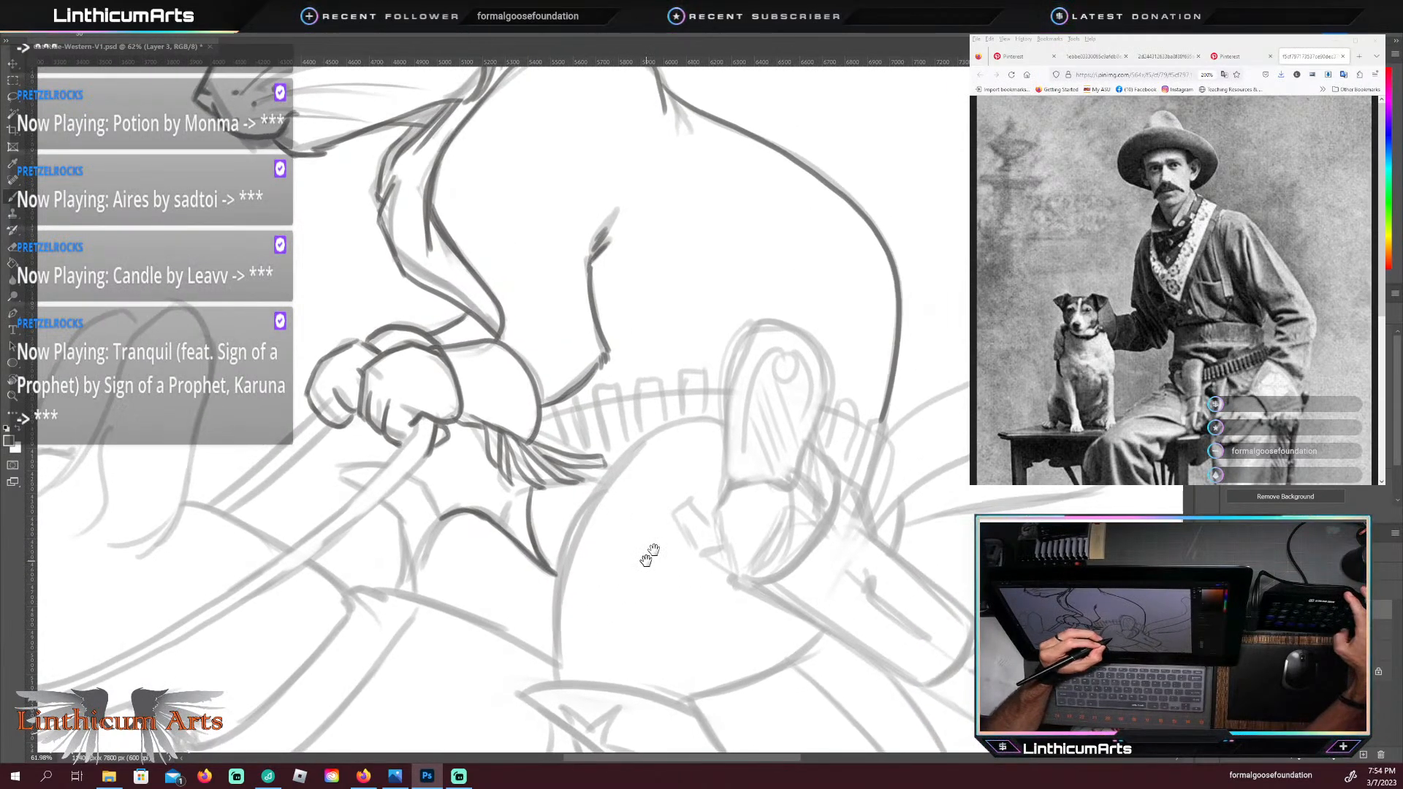
key(r)
mouse_move(705, 594)
mouse_down()
mouse_move(643, 625)
mouse_move(565, 578)
mouse_move(588, 590)
mouse_up()
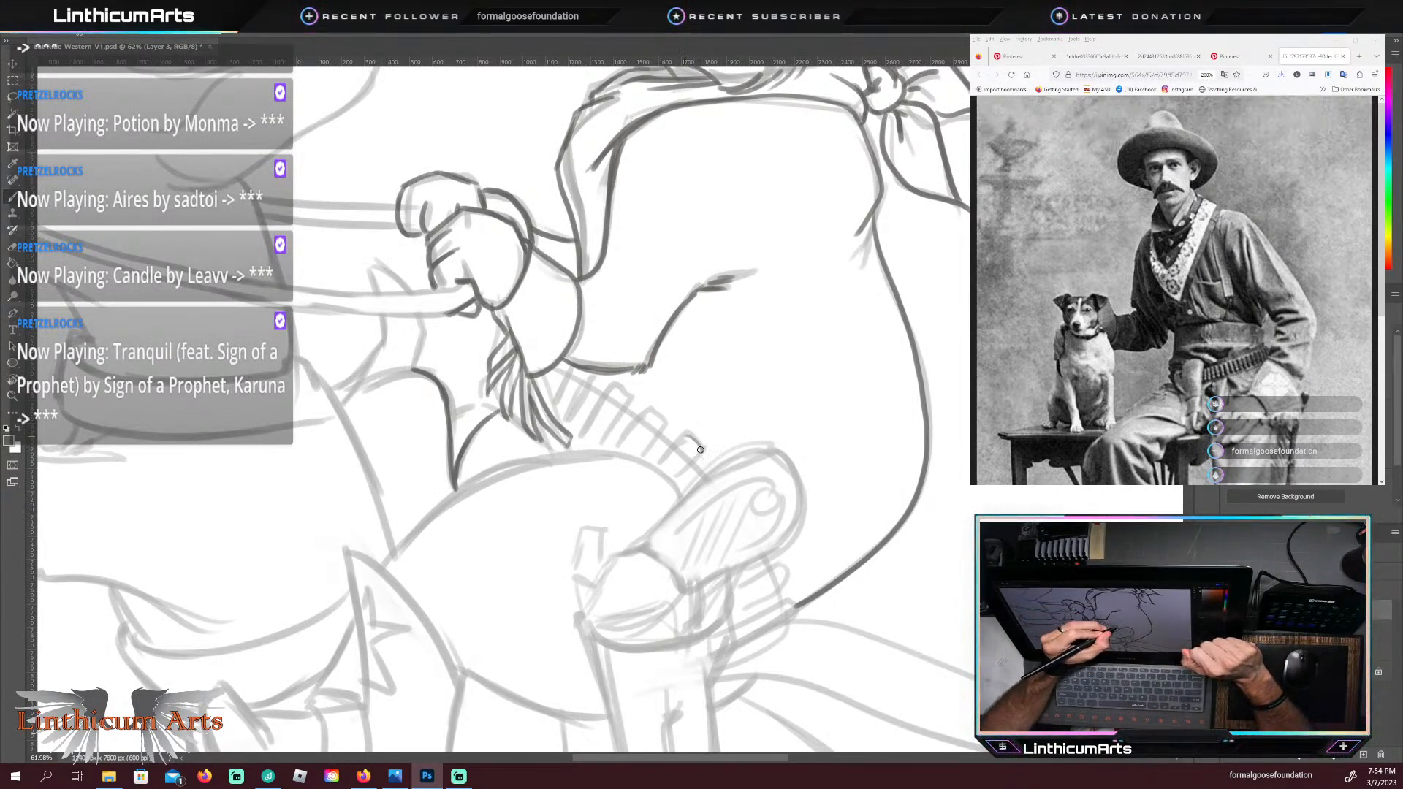
mouse_move(700, 449)
mouse_down()
mouse_move(679, 416)
mouse_move(698, 459)
mouse_move(679, 480)
mouse_move(703, 455)
mouse_up()
drag(647, 410, 665, 422)
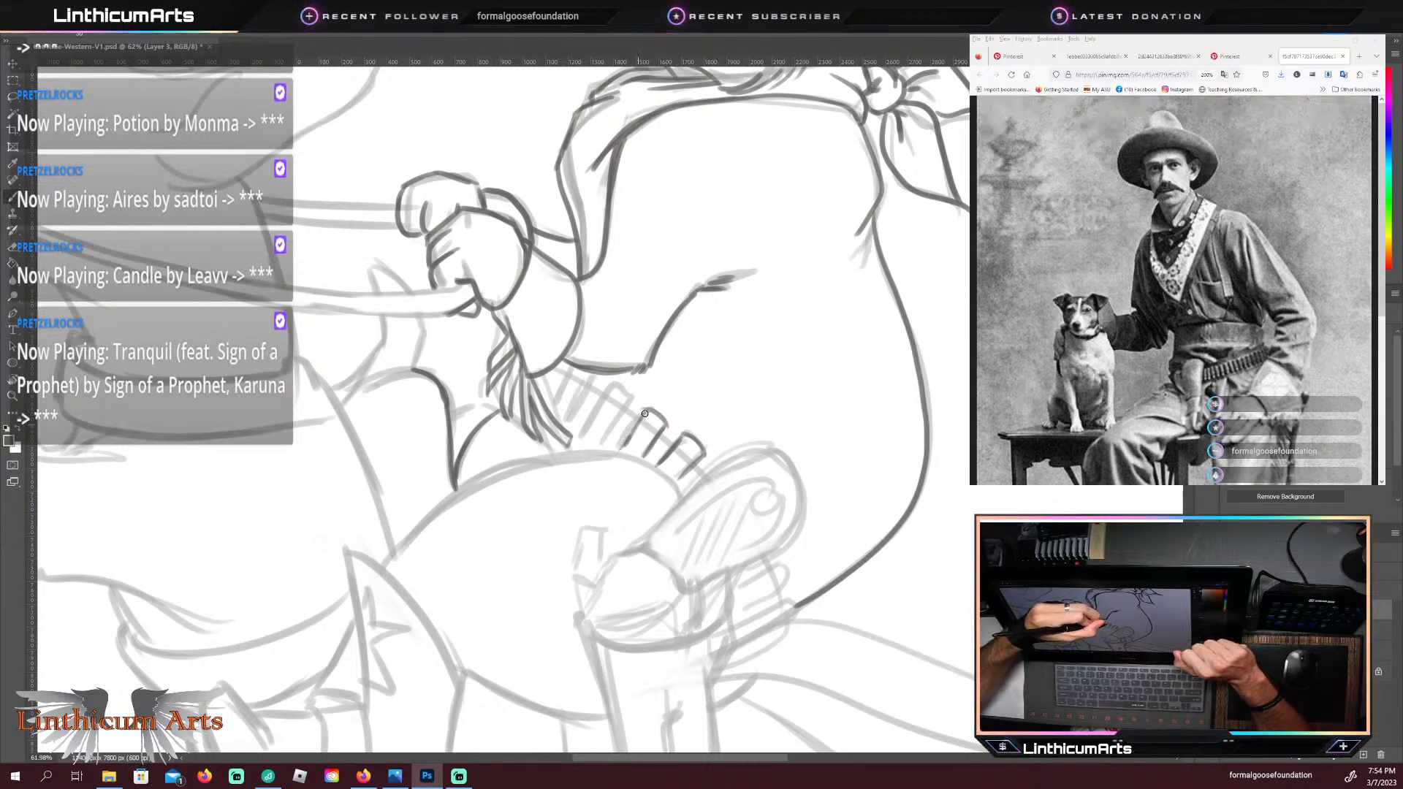
mouse_move(630, 403)
mouse_down()
mouse_move(604, 443)
mouse_move(631, 404)
mouse_move(580, 439)
mouse_up()
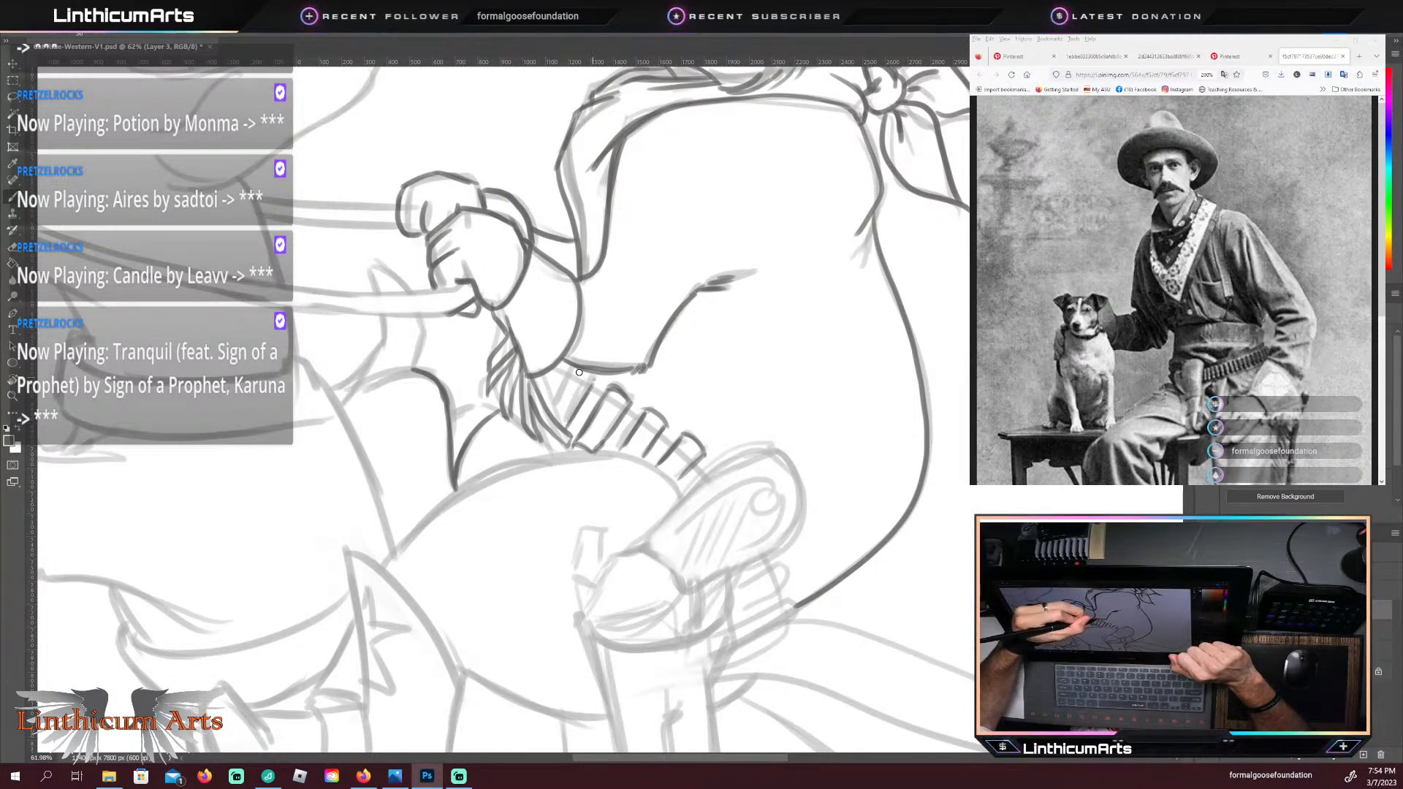
mouse_move(570, 374)
mouse_down()
mouse_move(594, 379)
mouse_move(557, 407)
mouse_up()
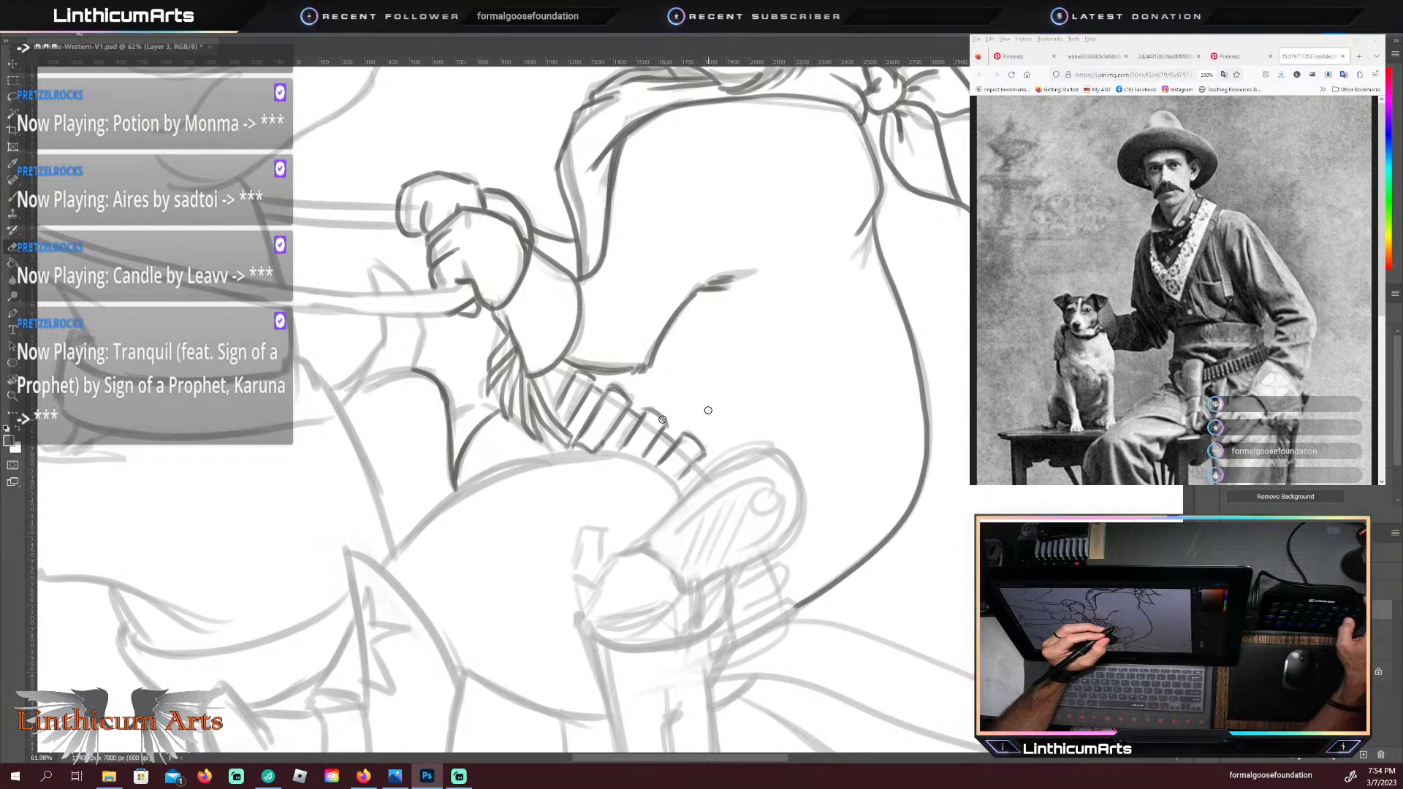
key(b)
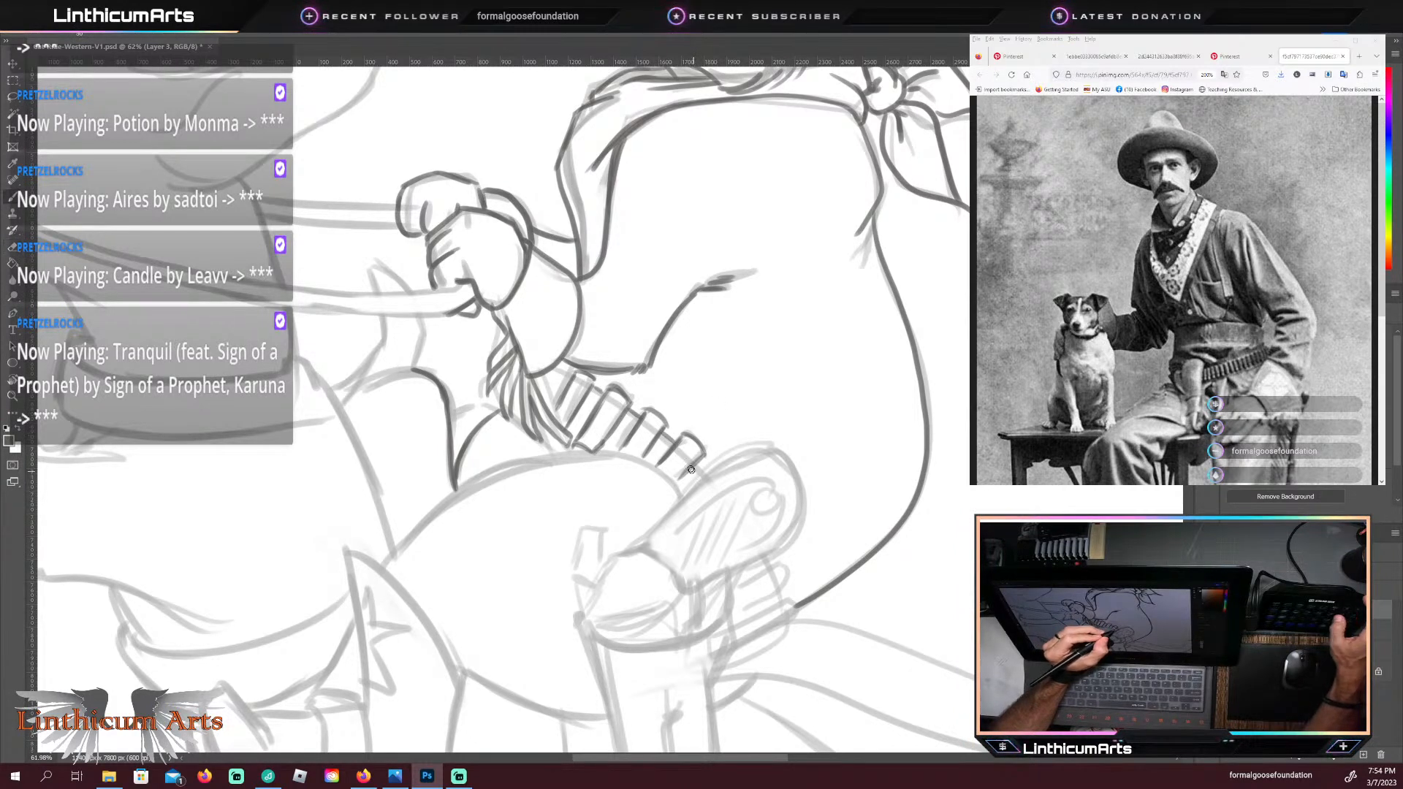
drag(692, 466, 707, 479)
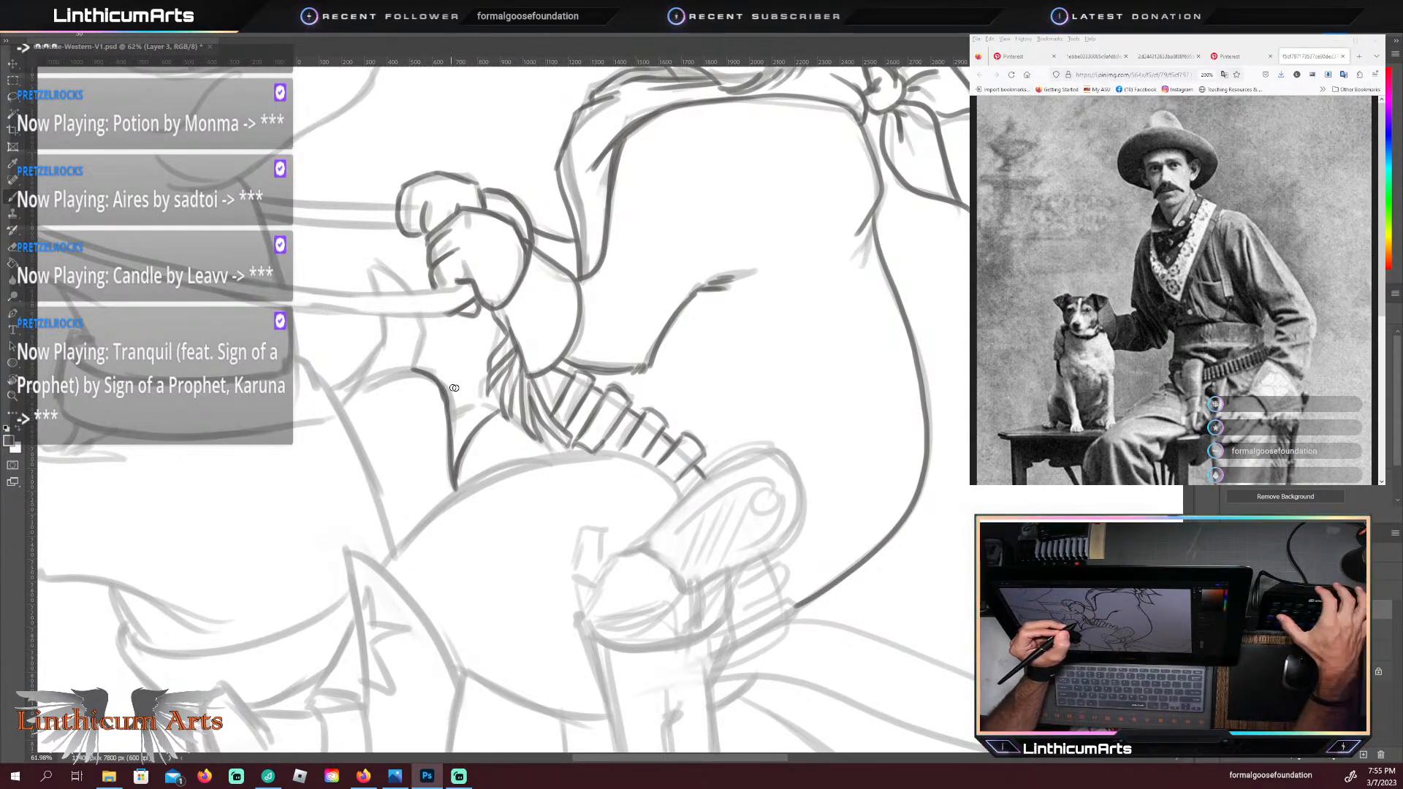
Step: Trace the cat's near thigh from the boot top up and over to the revolver grip, adding a short curve in front of it
key(r)
drag(365, 417, 434, 584)
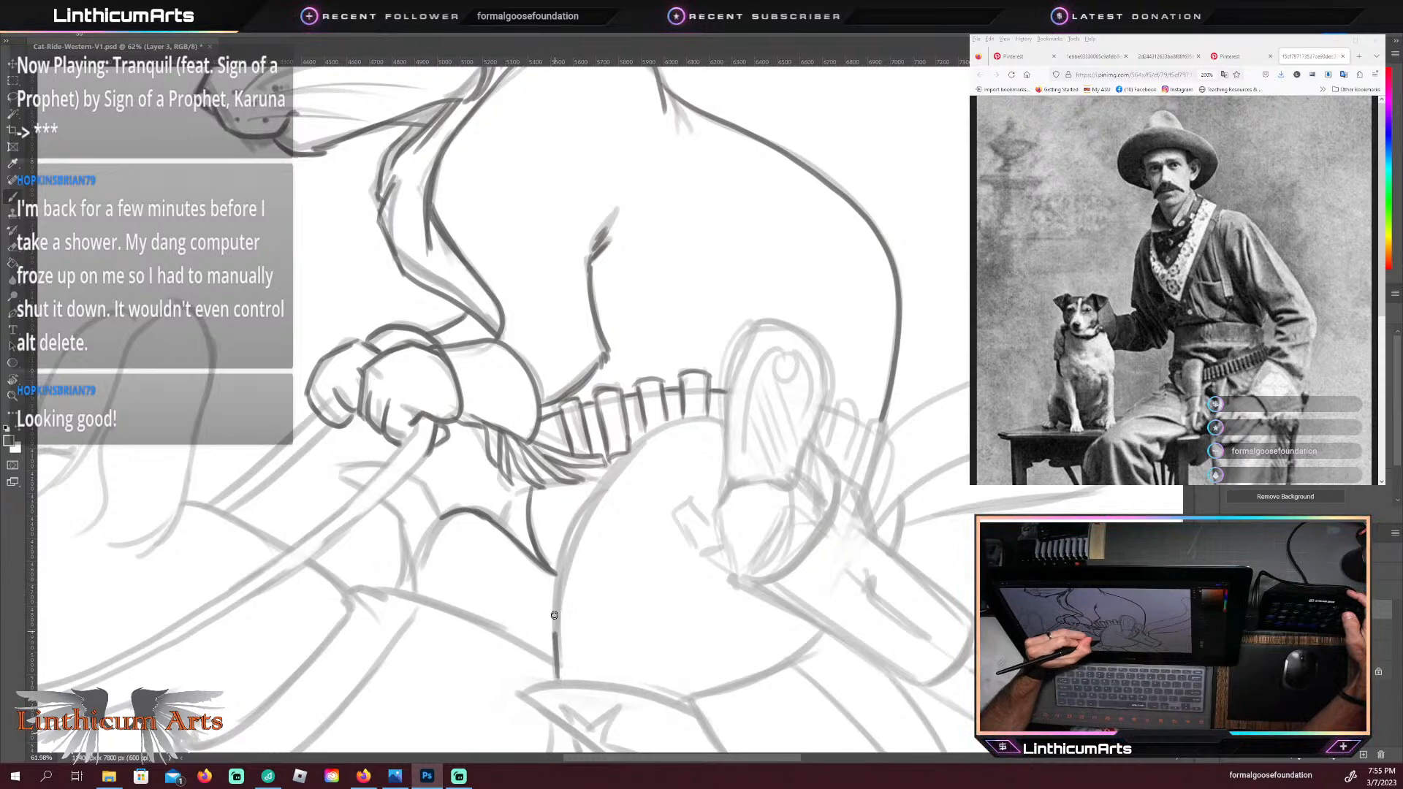
drag(557, 568, 627, 445)
drag(699, 415, 727, 424)
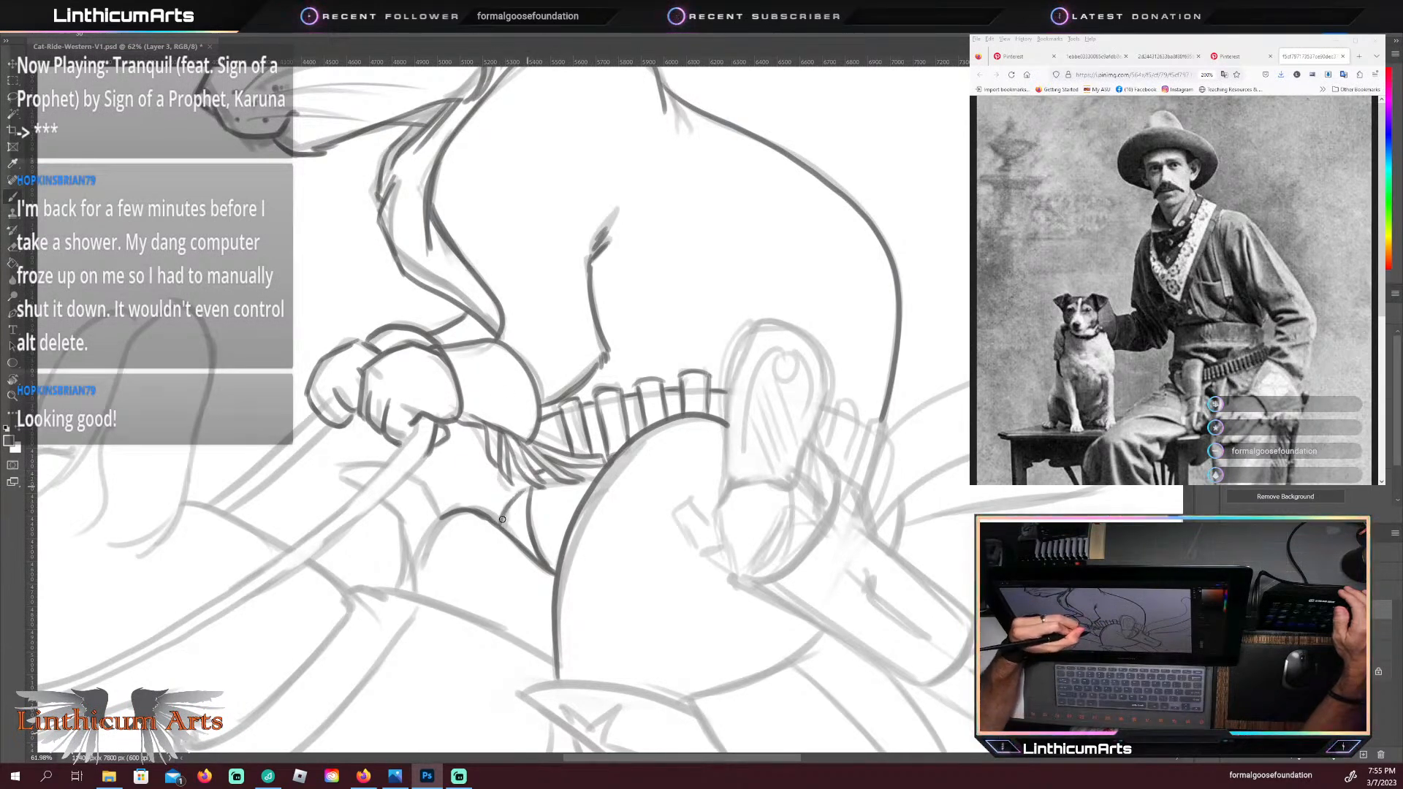
drag(502, 519, 518, 491)
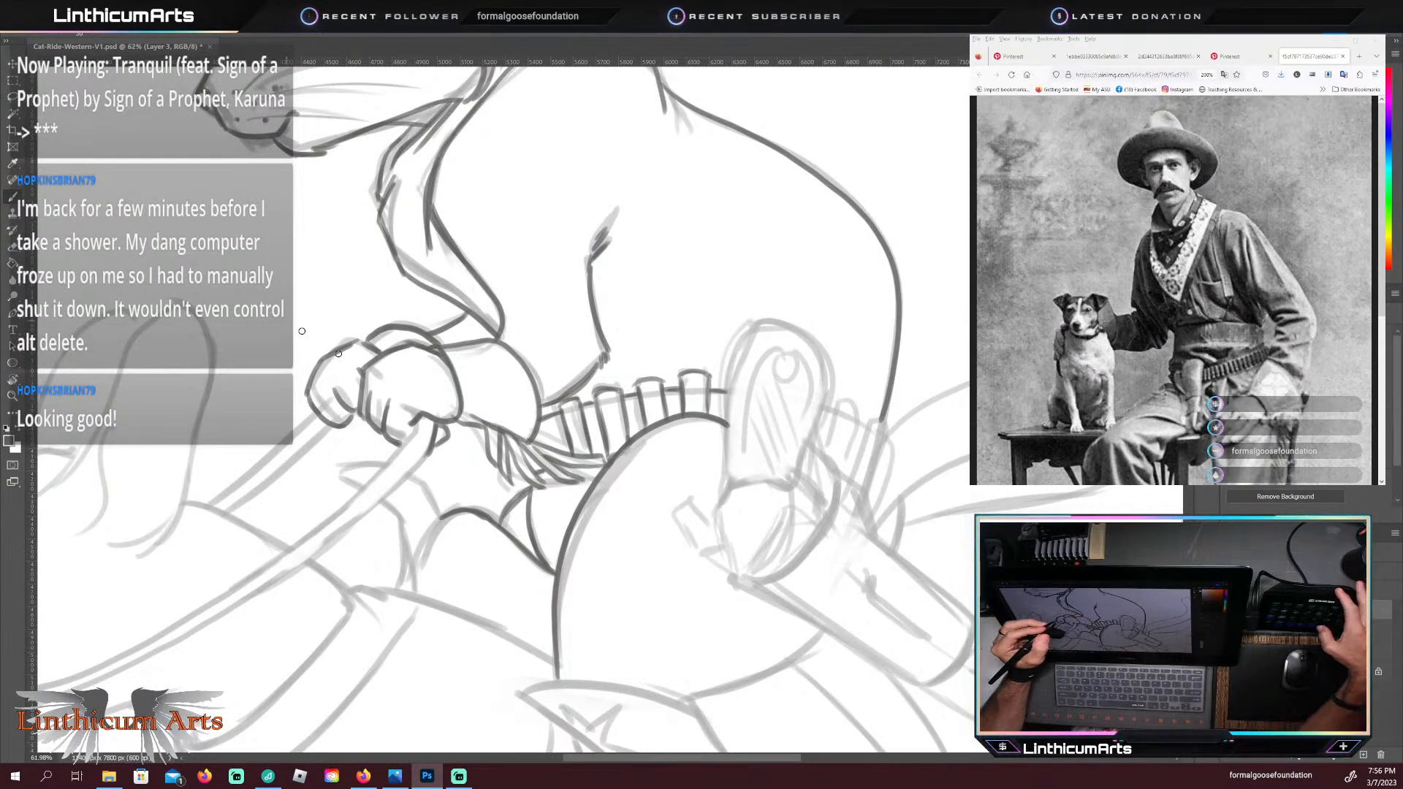
Step: Trace the rounded outline of the holstered revolver's grip at the cat's hip in dark lines
key(ctrl+space)
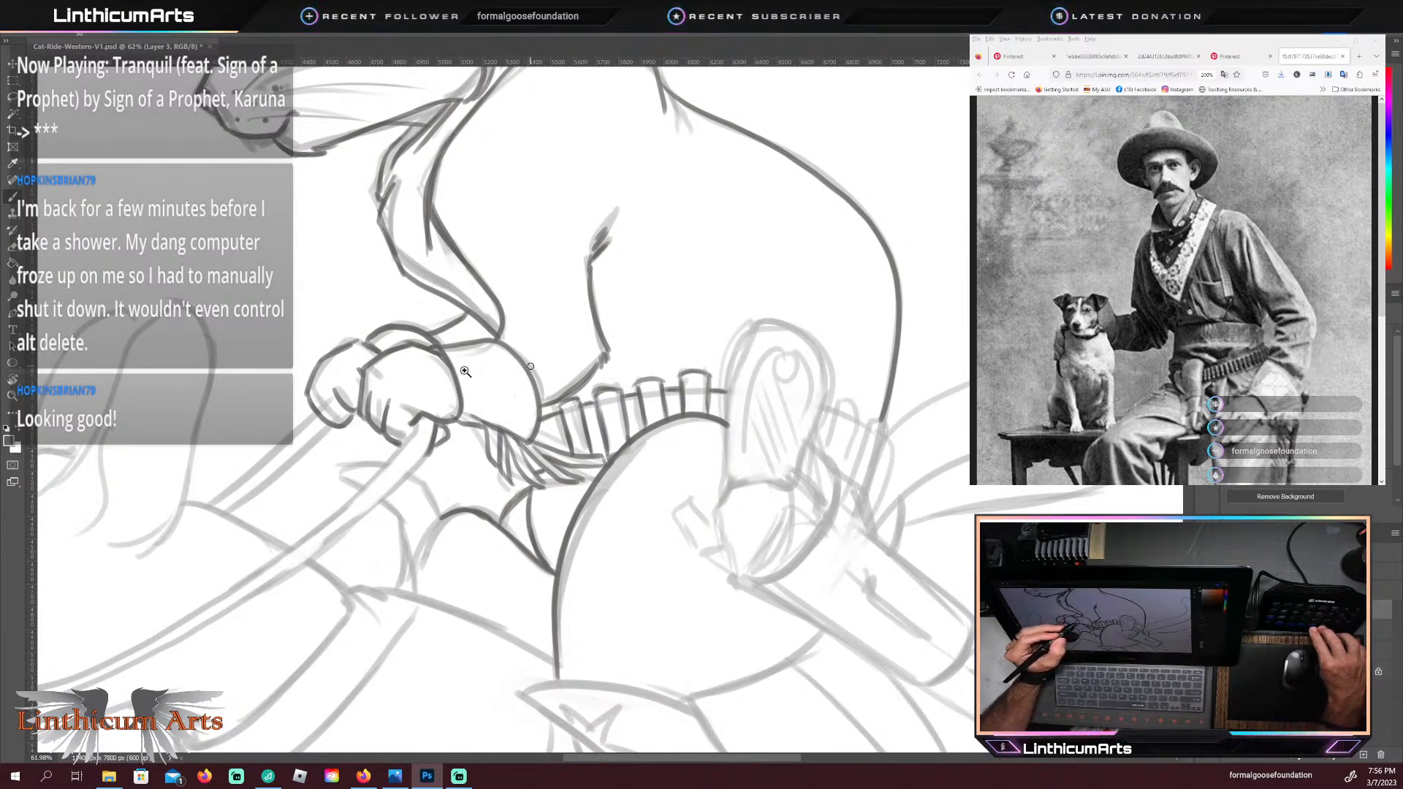
mouse_move(779, 391)
mouse_down()
mouse_move(558, 413)
mouse_move(483, 399)
mouse_up()
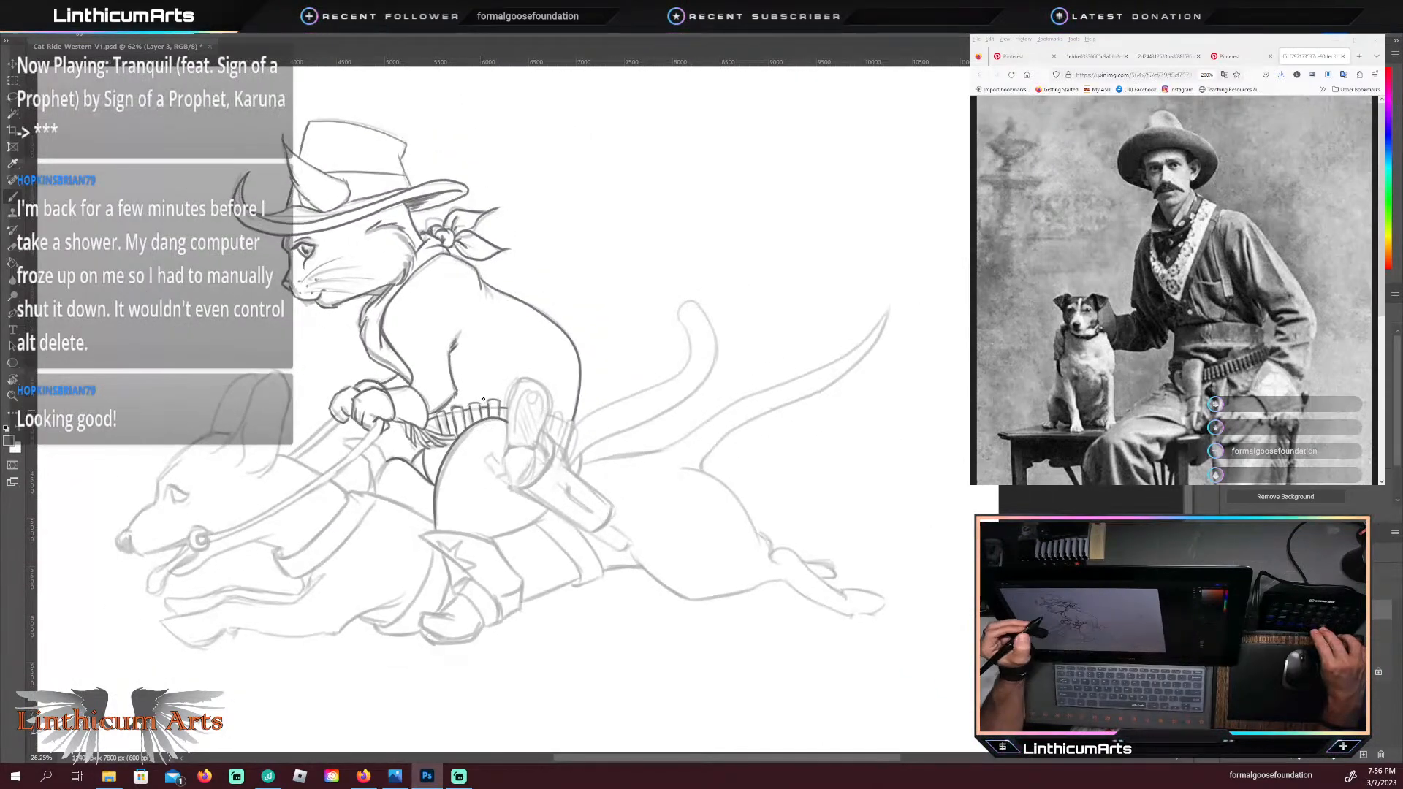
mouse_move(290, 350)
mouse_down()
mouse_move(382, 376)
mouse_move(392, 365)
mouse_up()
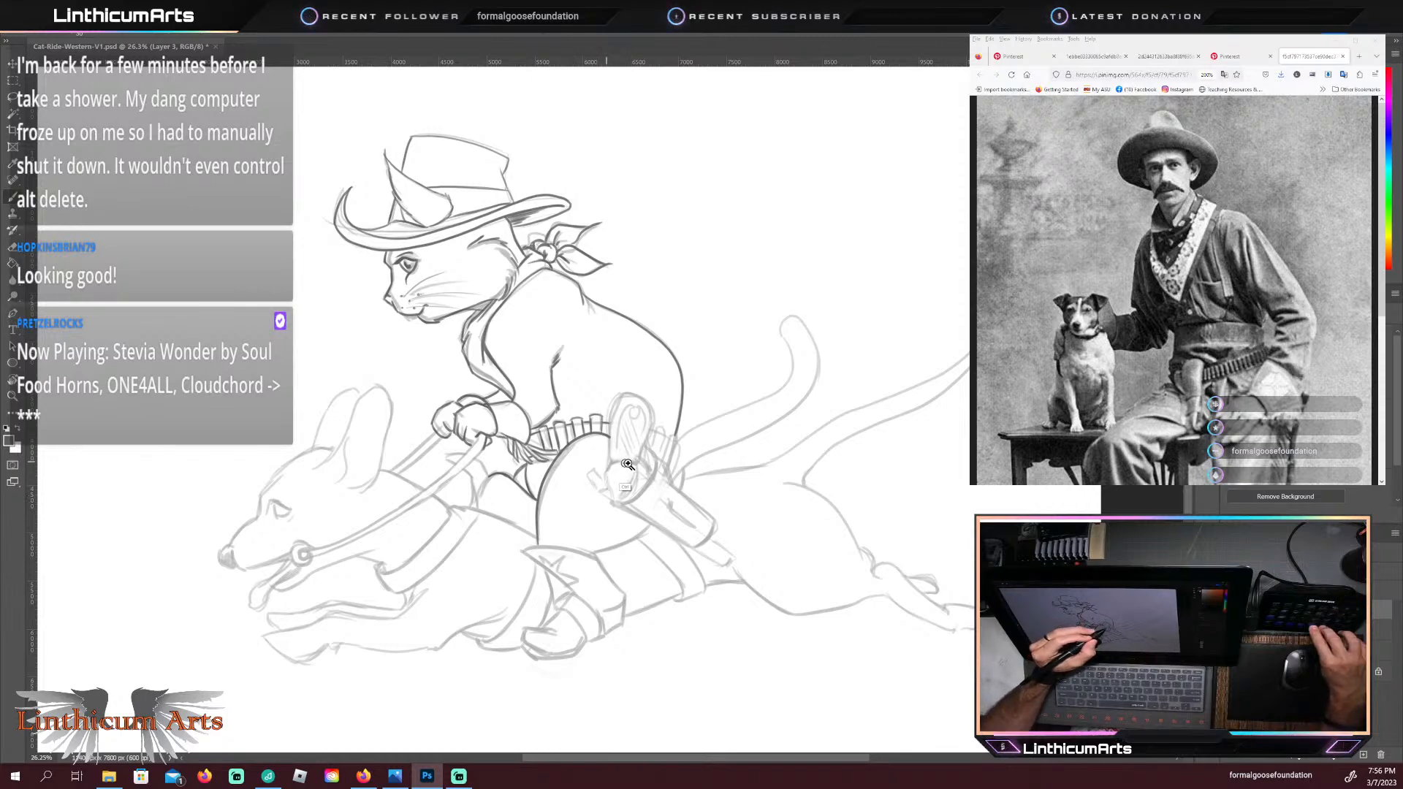
drag(641, 466, 673, 467)
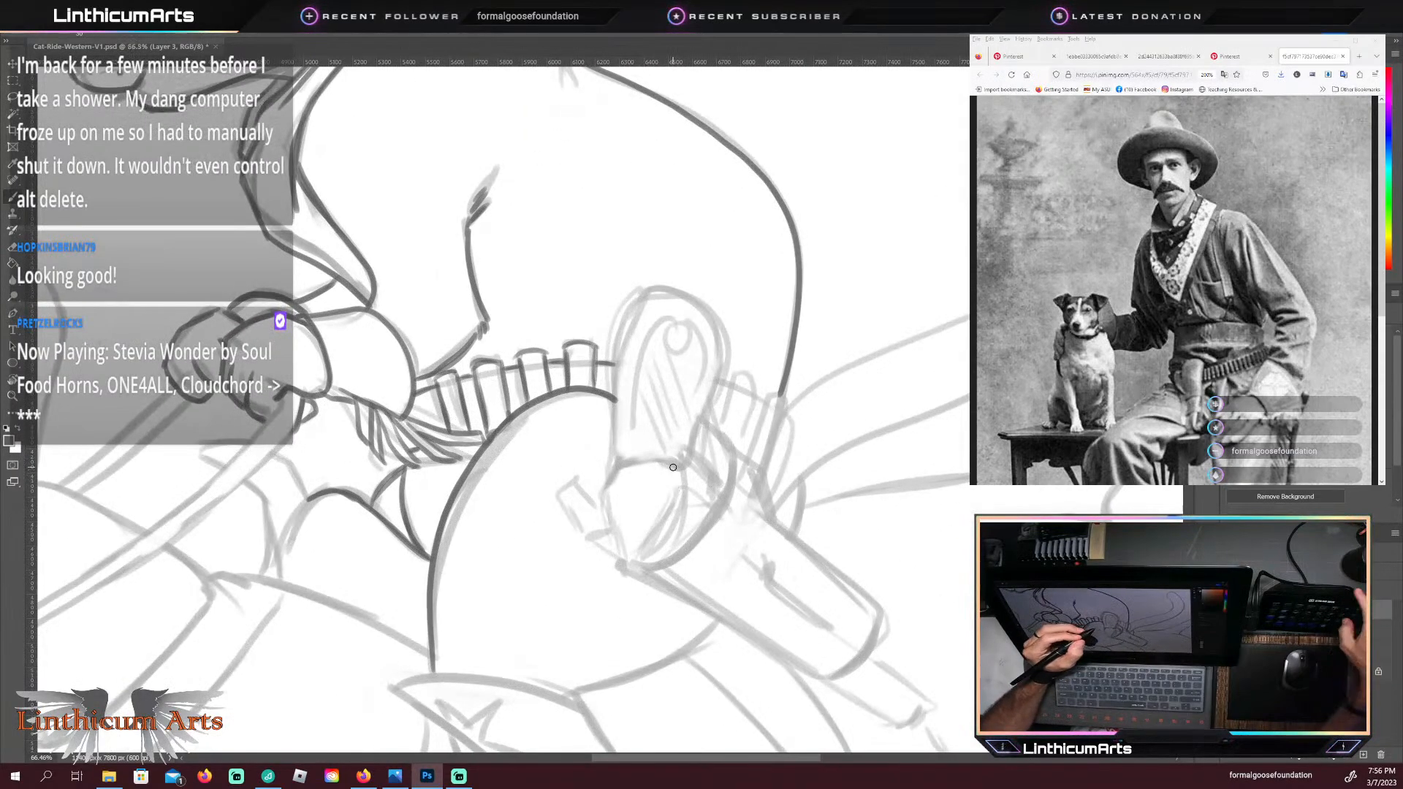
drag(655, 526, 586, 532)
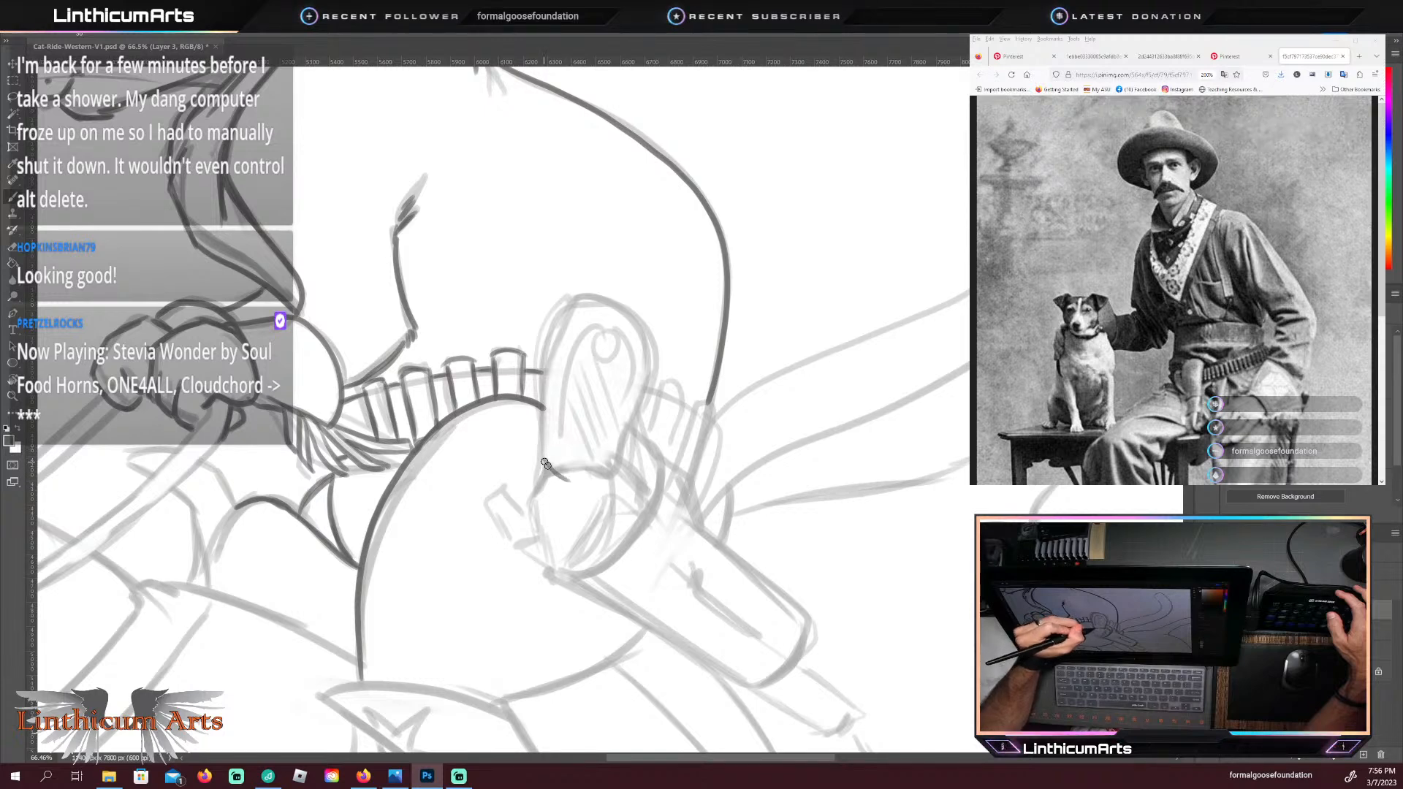
mouse_move(546, 464)
mouse_down()
mouse_move(606, 481)
mouse_move(613, 443)
mouse_move(610, 474)
mouse_up()
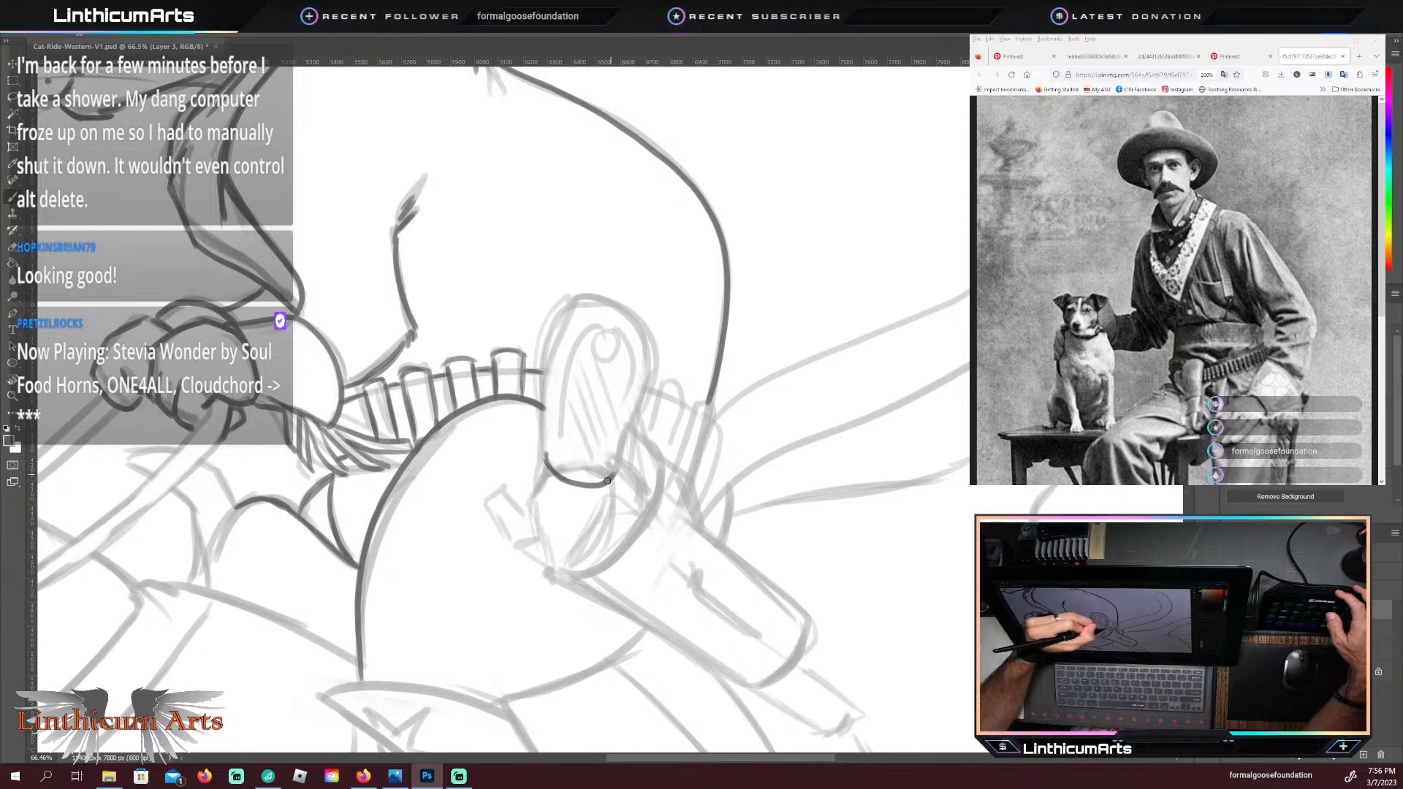
mouse_move(606, 480)
mouse_down()
mouse_move(655, 354)
mouse_move(609, 304)
mouse_move(562, 306)
mouse_up()
mouse_move(537, 402)
mouse_down()
mouse_move(541, 475)
mouse_move(540, 363)
mouse_up()
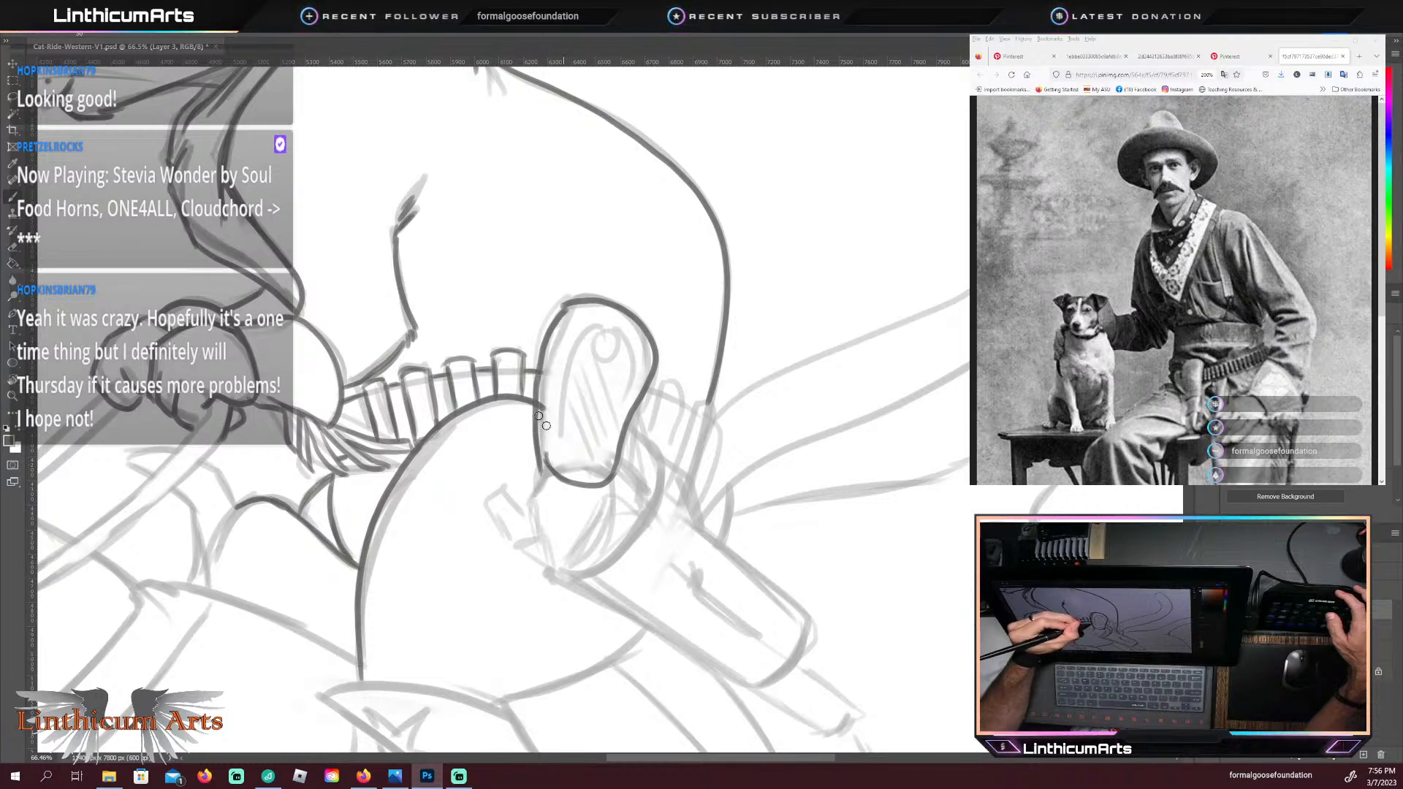
Step: Erase the stray line ends at the revolver grip's front and top edges and tidy its outline
key(e)
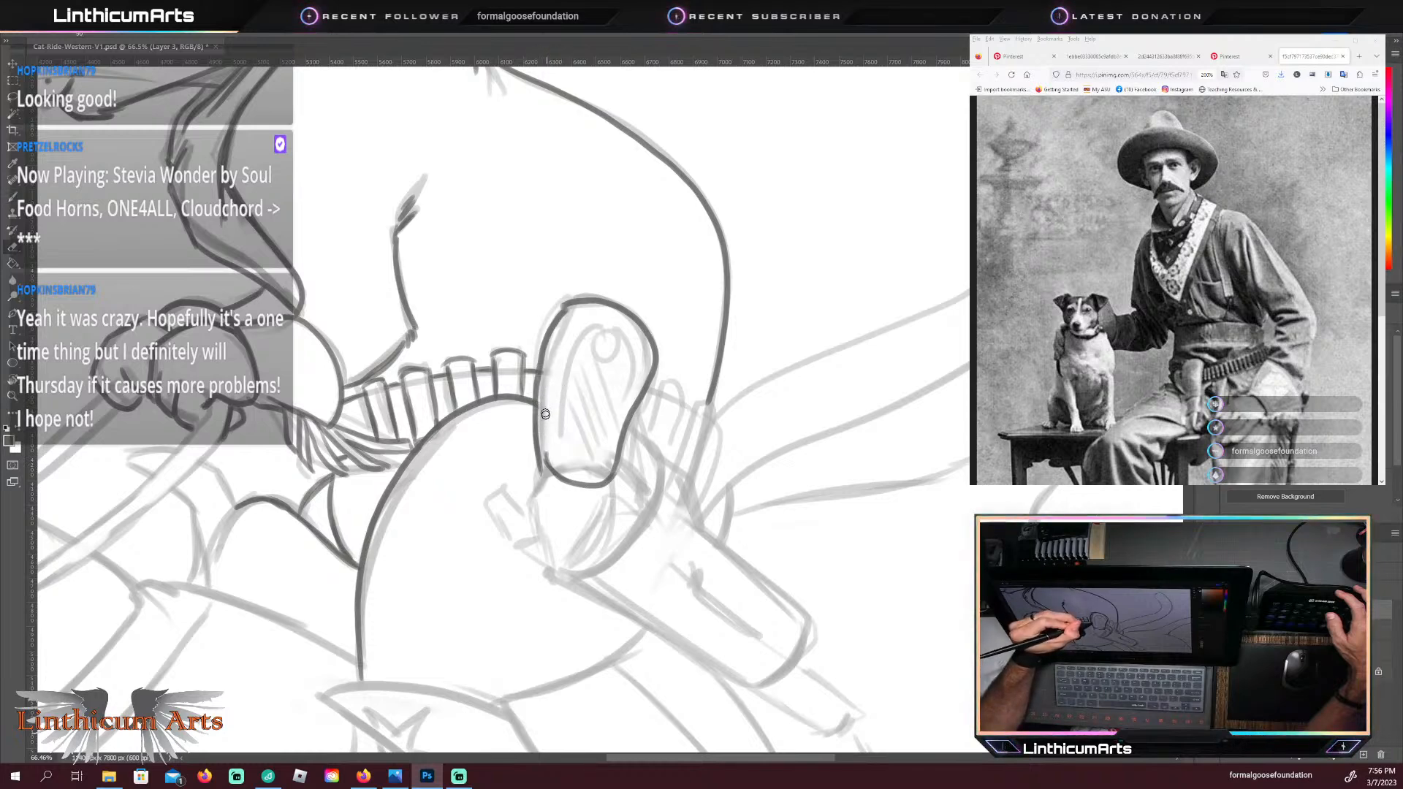
key(b)
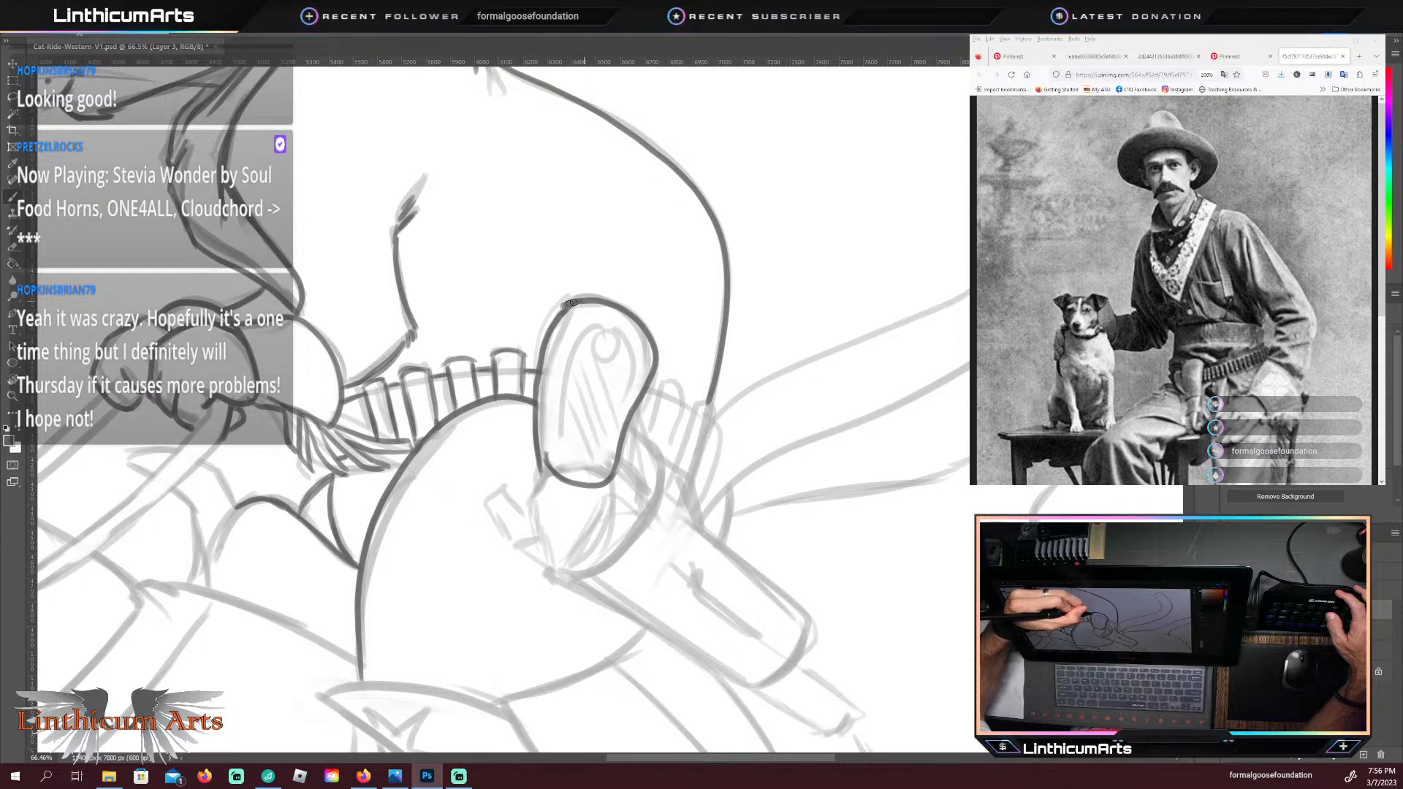
key(e)
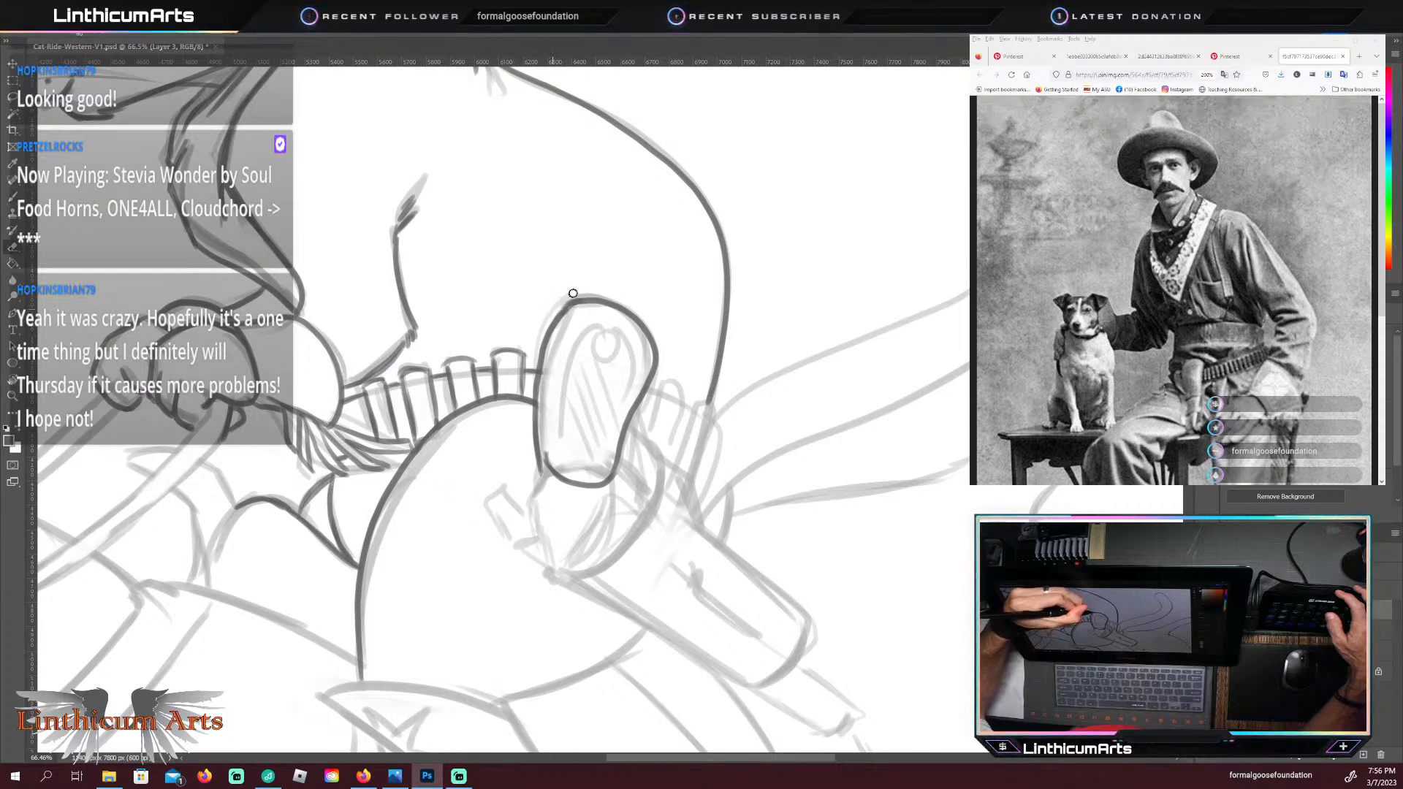
key(b)
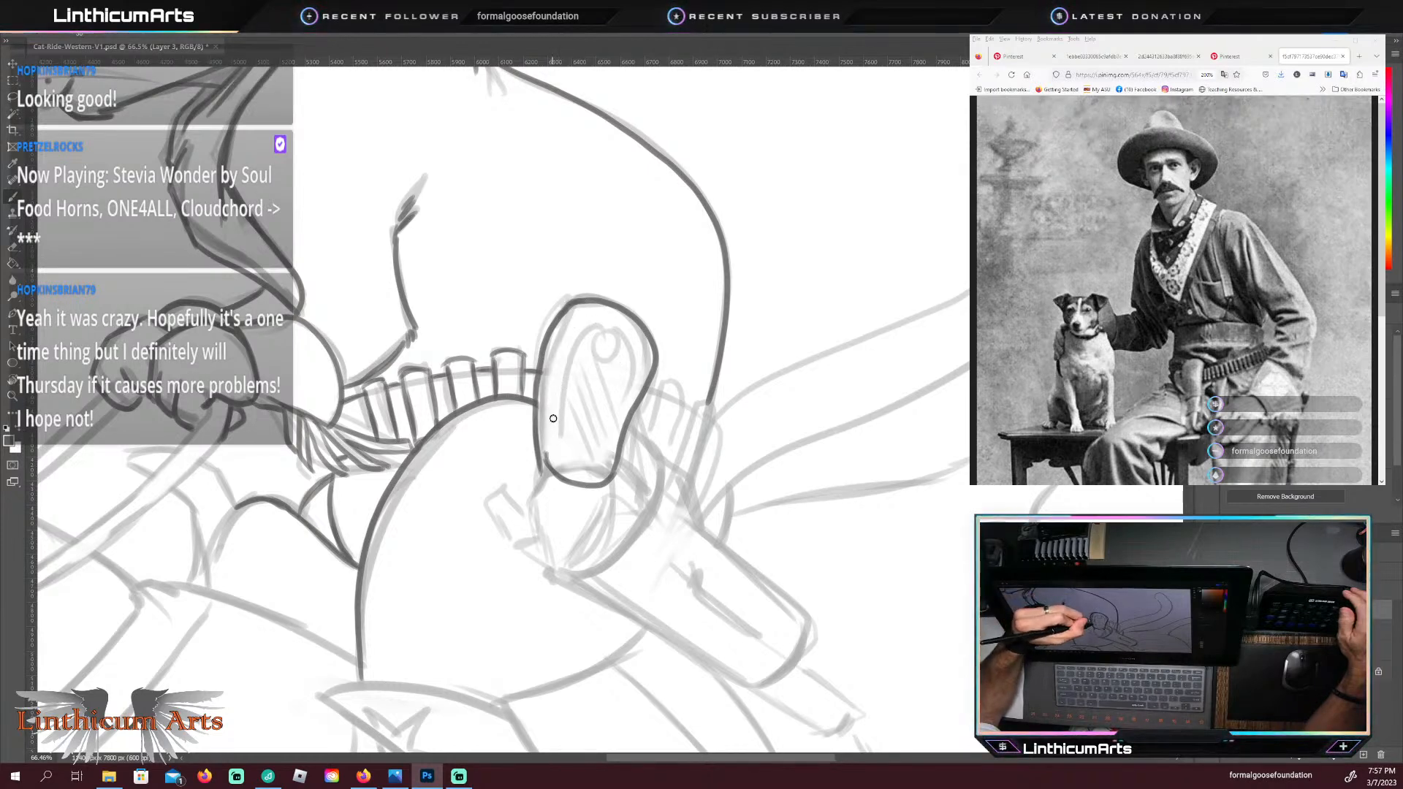
Step: Trace the inner contour along both sides of the revolver grip and darken the grip's lower front corner
drag(553, 422, 590, 327)
key(ctrl+z)
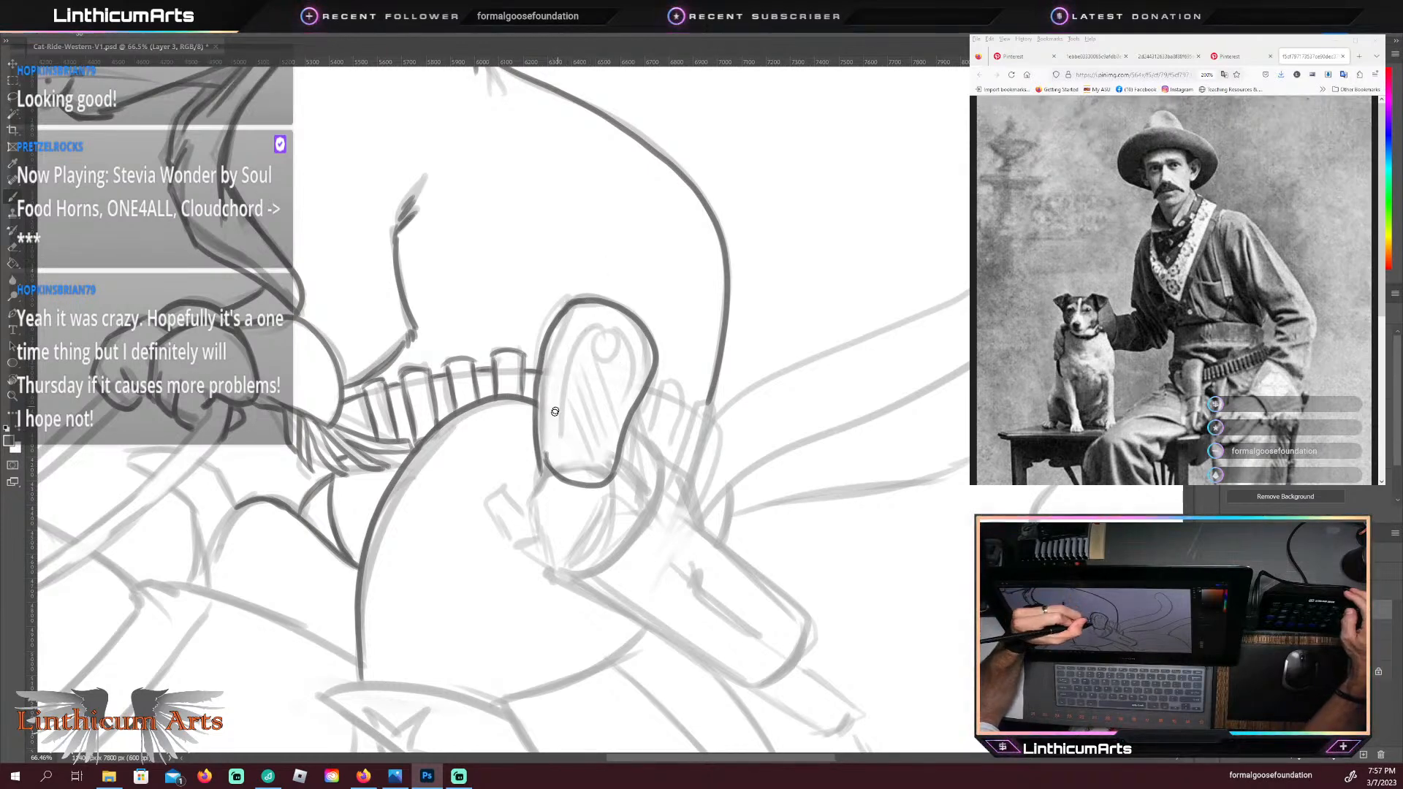
mouse_move(554, 417)
mouse_down()
mouse_move(569, 340)
mouse_move(595, 314)
mouse_up()
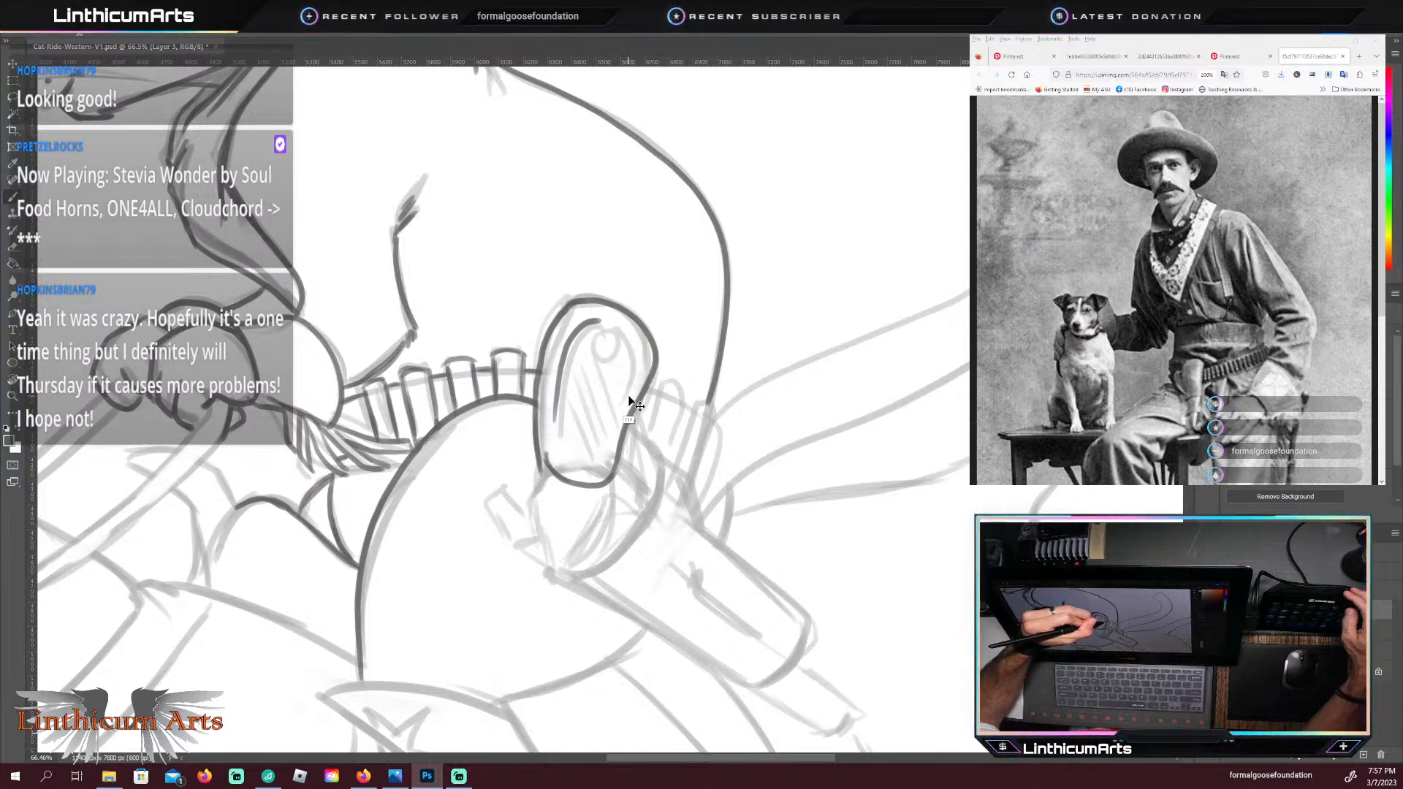
drag(639, 378, 643, 360)
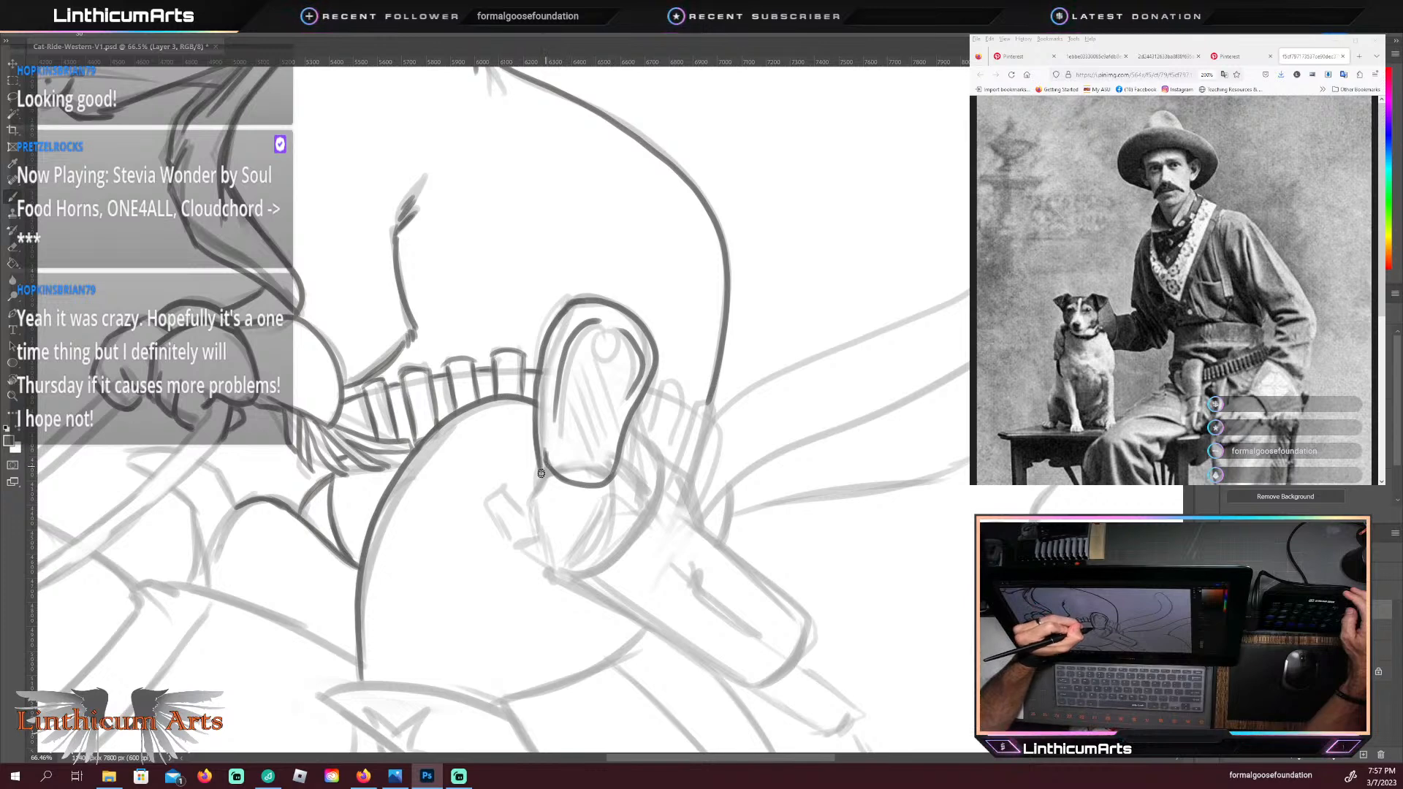
drag(542, 477, 543, 449)
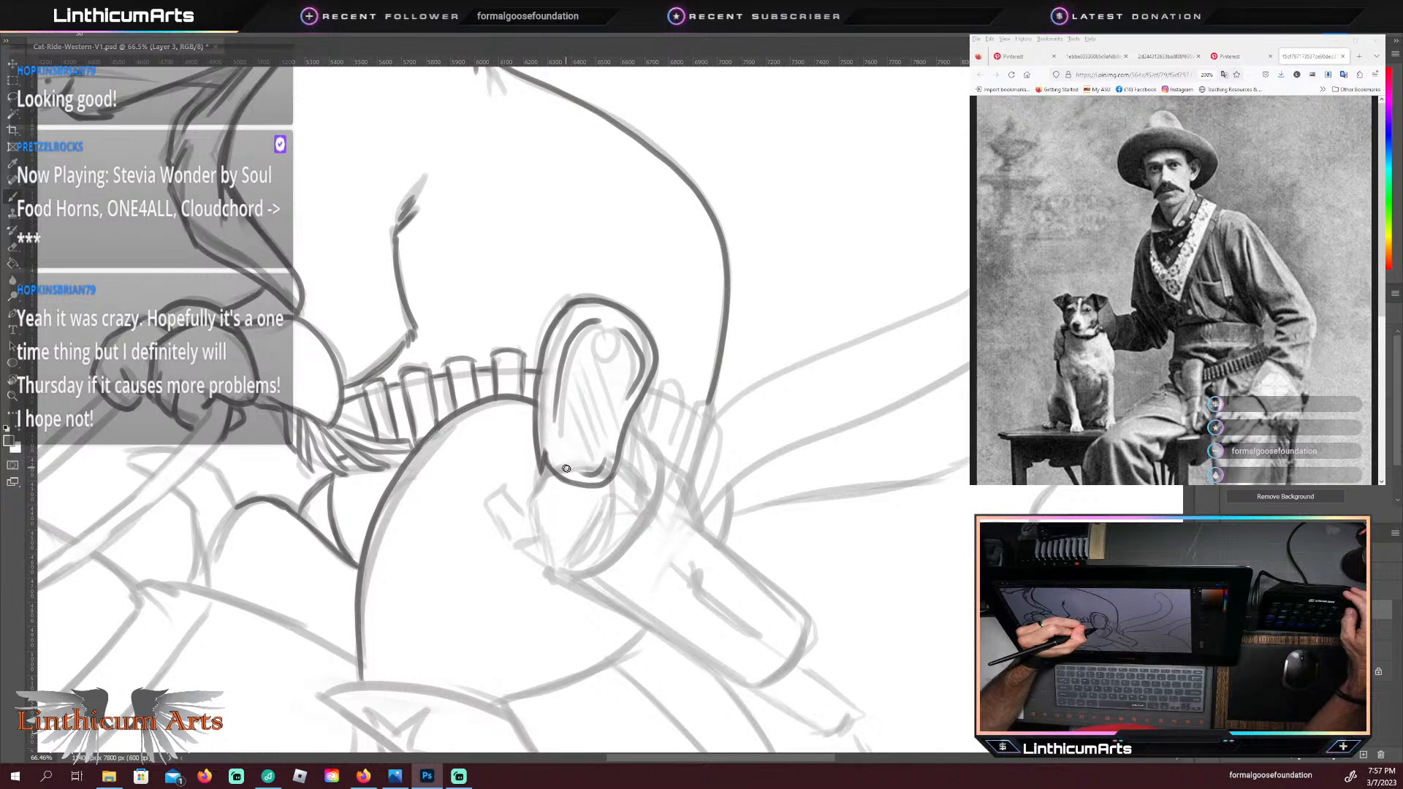
Step: Draw the diagonal grain lines and the small round screw inside the revolver's grip panel
drag(560, 392, 592, 468)
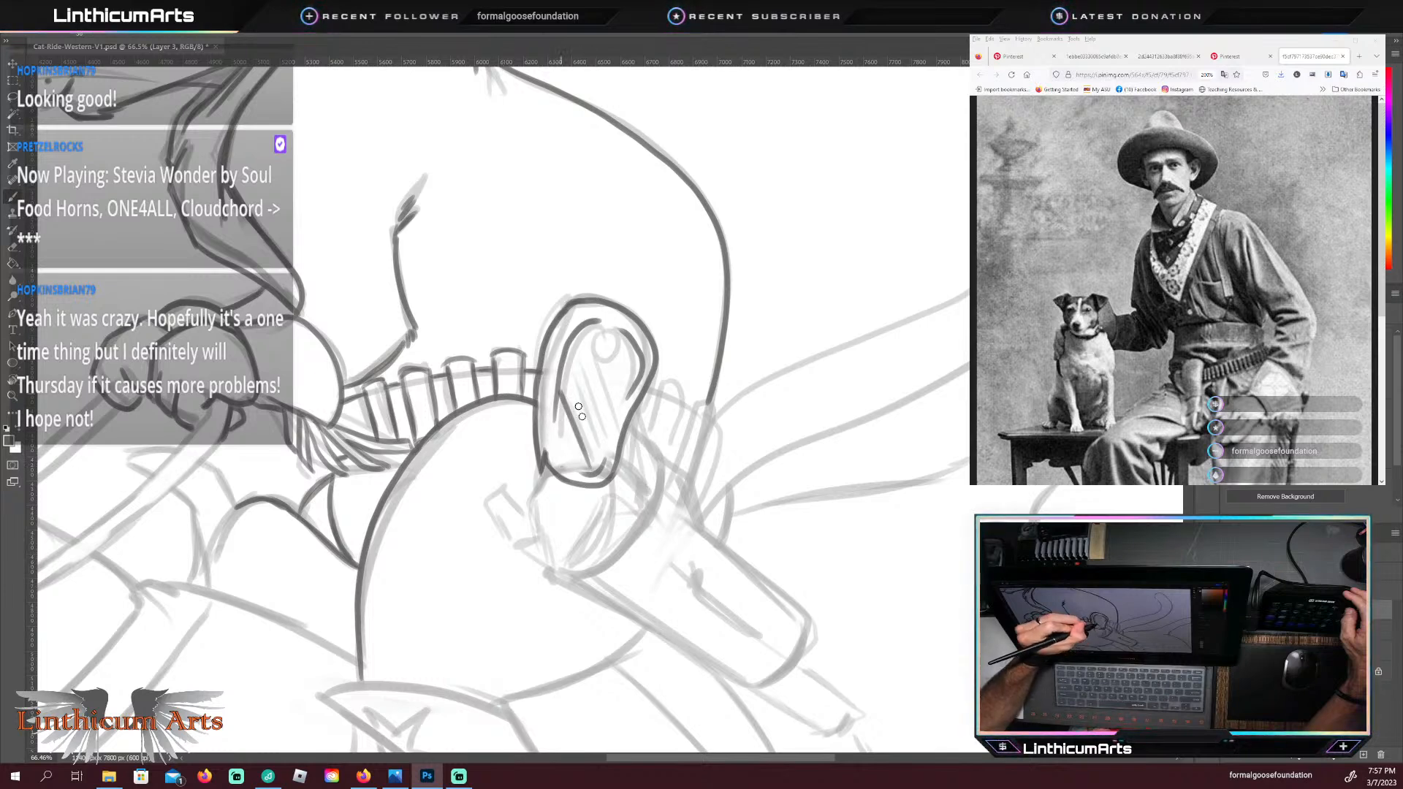
mouse_move(565, 358)
mouse_down()
mouse_move(610, 428)
mouse_move(581, 345)
mouse_up()
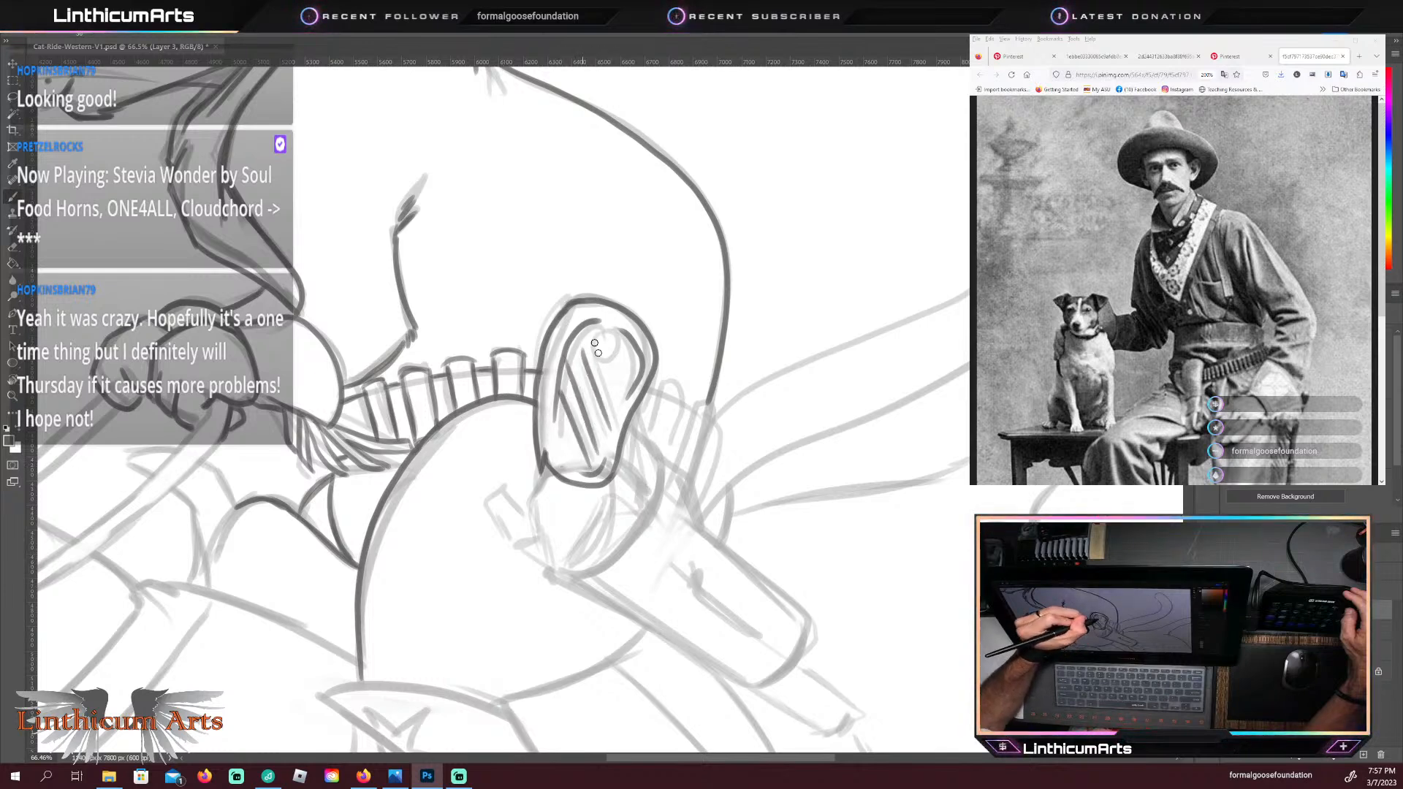
mouse_move(617, 405)
mouse_down()
mouse_move(599, 331)
mouse_move(617, 340)
mouse_up()
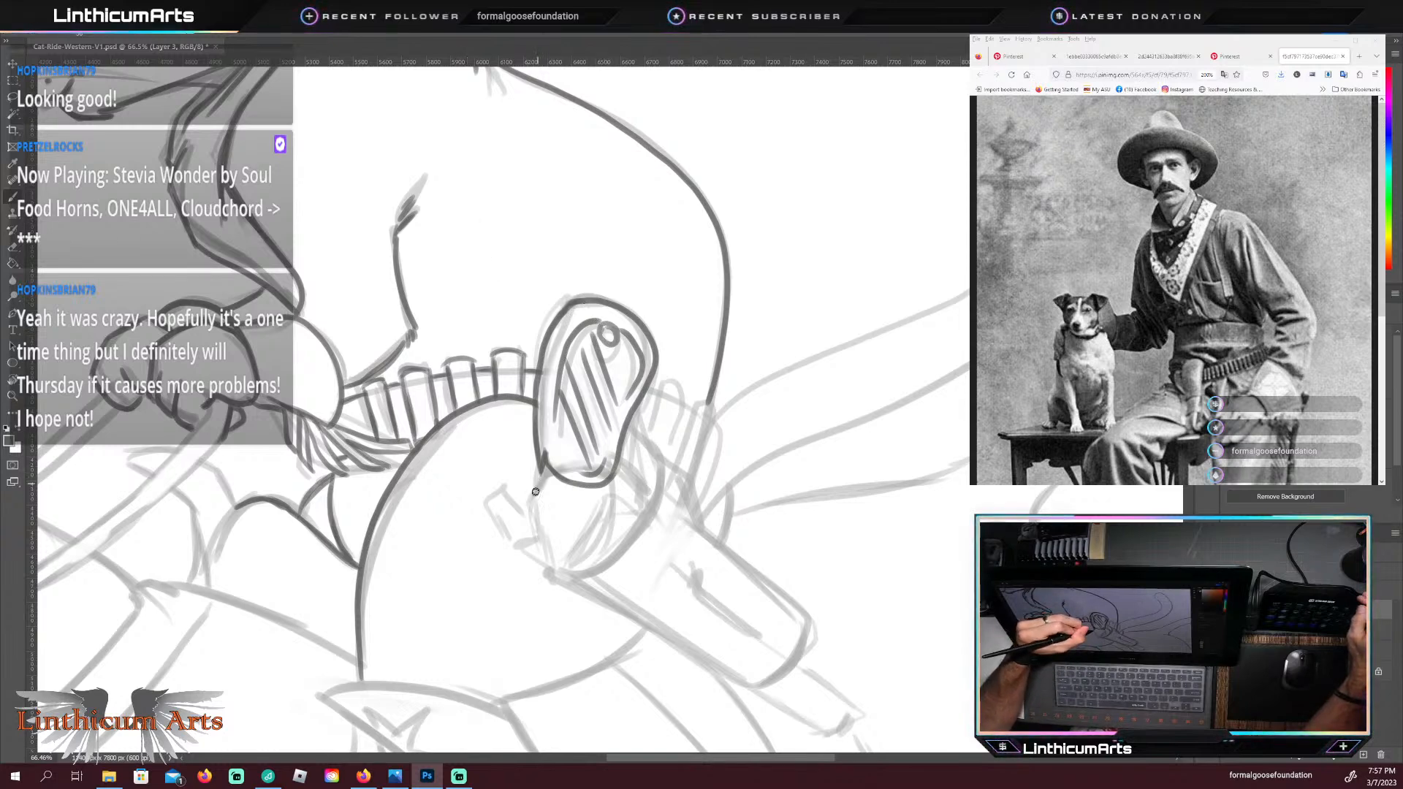
Step: Trace the revolver's frame edge below the grip and the outline of its protruding hammer in dark lines
drag(548, 463, 536, 497)
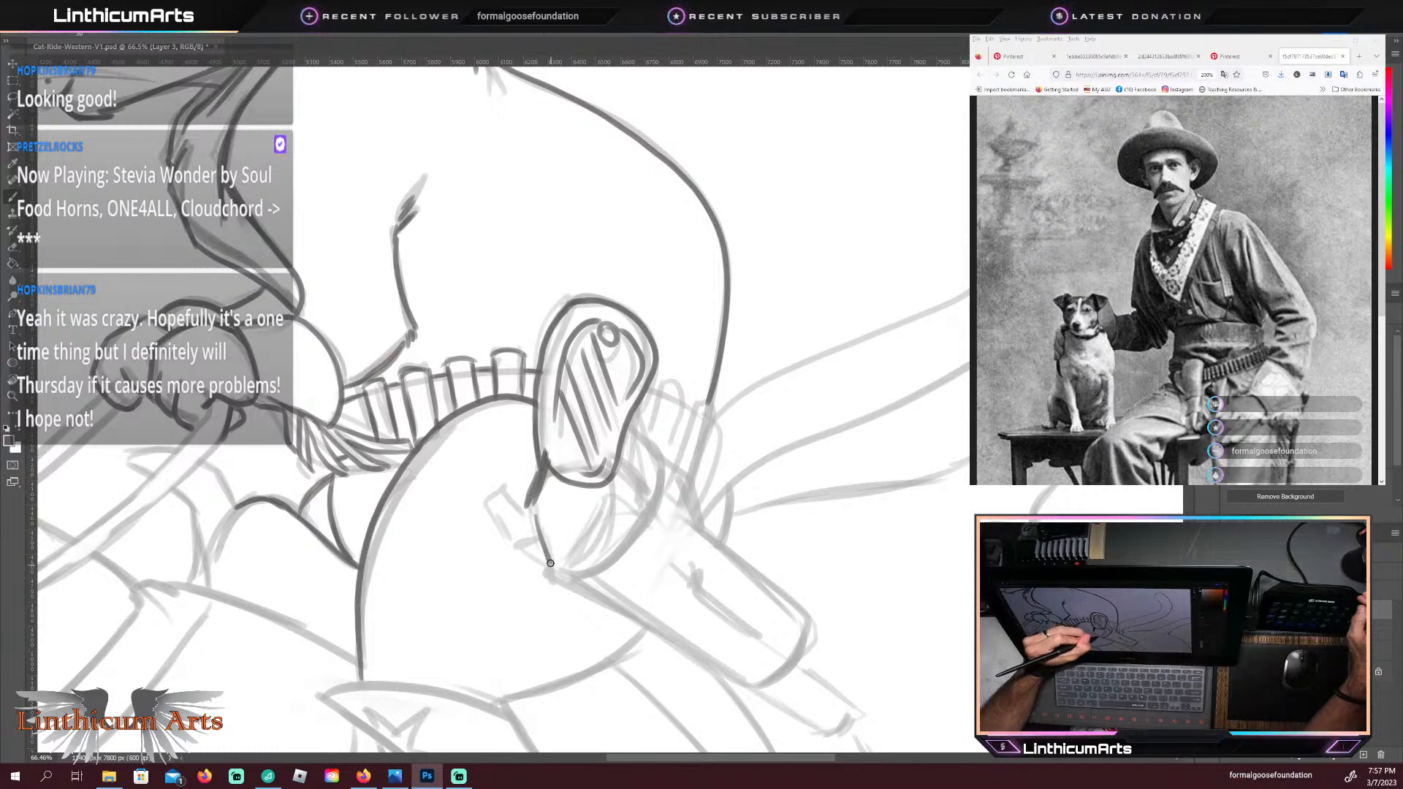
mouse_move(534, 514)
mouse_down()
mouse_move(572, 576)
mouse_move(522, 510)
mouse_up()
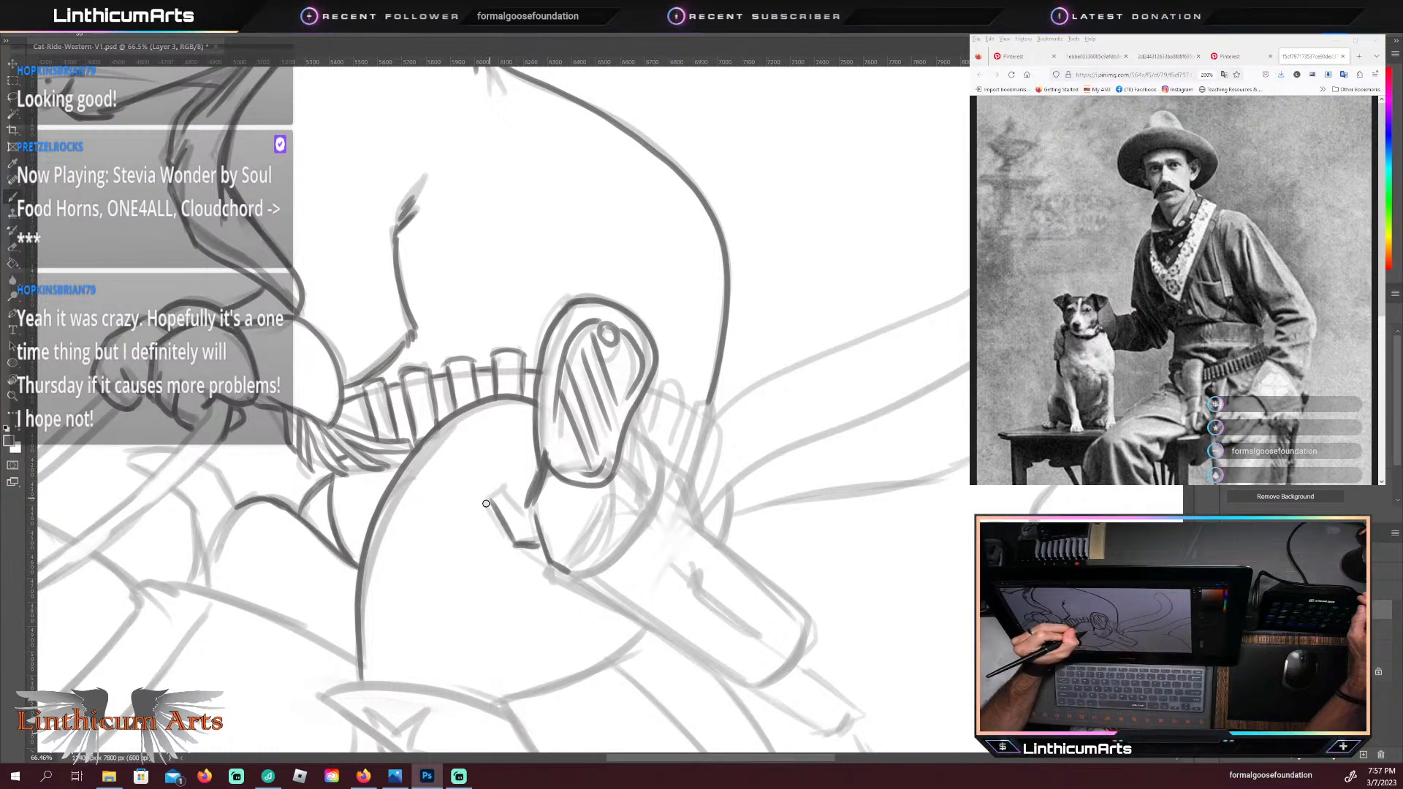
mouse_move(490, 503)
mouse_down()
mouse_move(514, 488)
mouse_move(535, 518)
mouse_up()
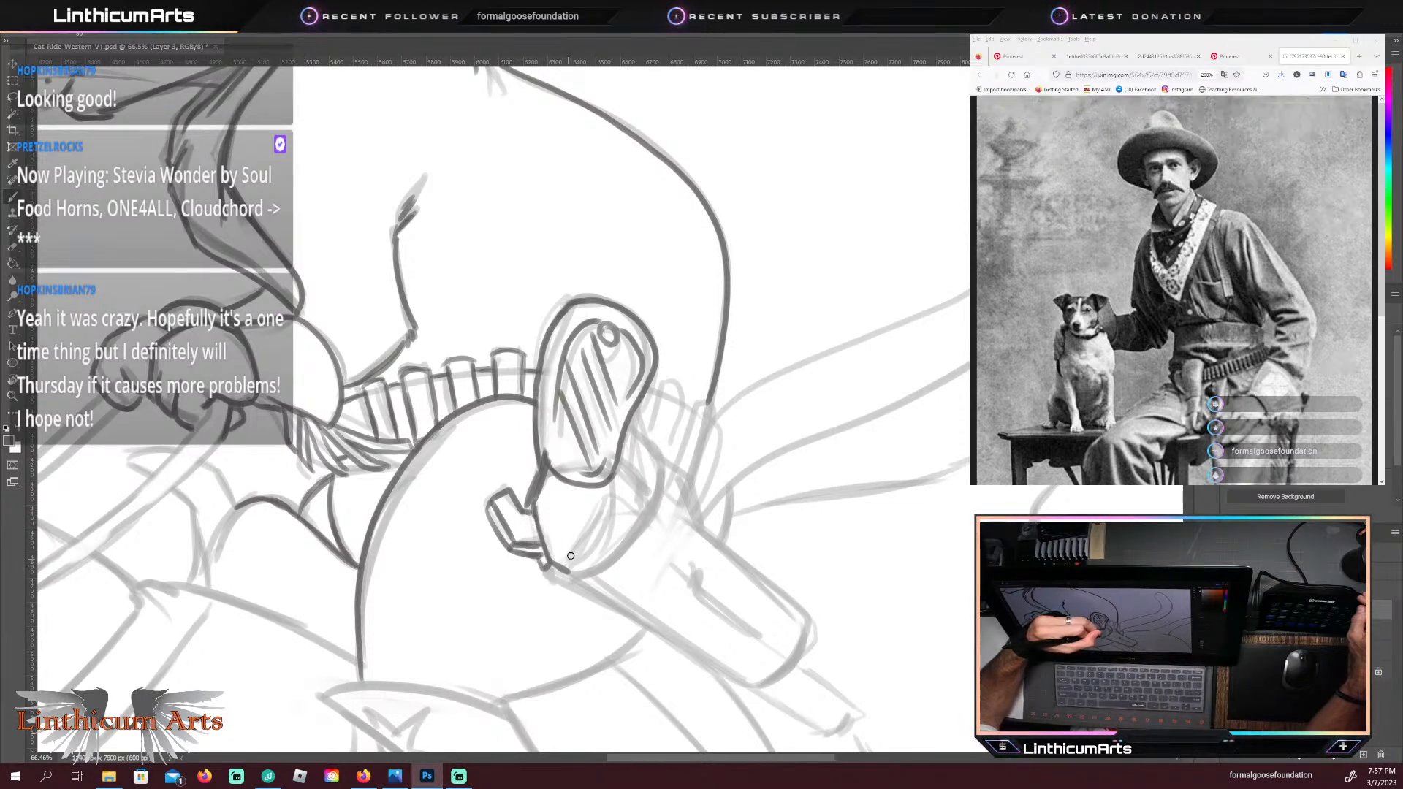
Step: Trace the revolver's curved body details and small notches, the holster's opening rim, and the curved part behind the grip
mouse_move(571, 558)
mouse_down()
mouse_move(611, 495)
mouse_move(569, 560)
mouse_move(610, 496)
mouse_up()
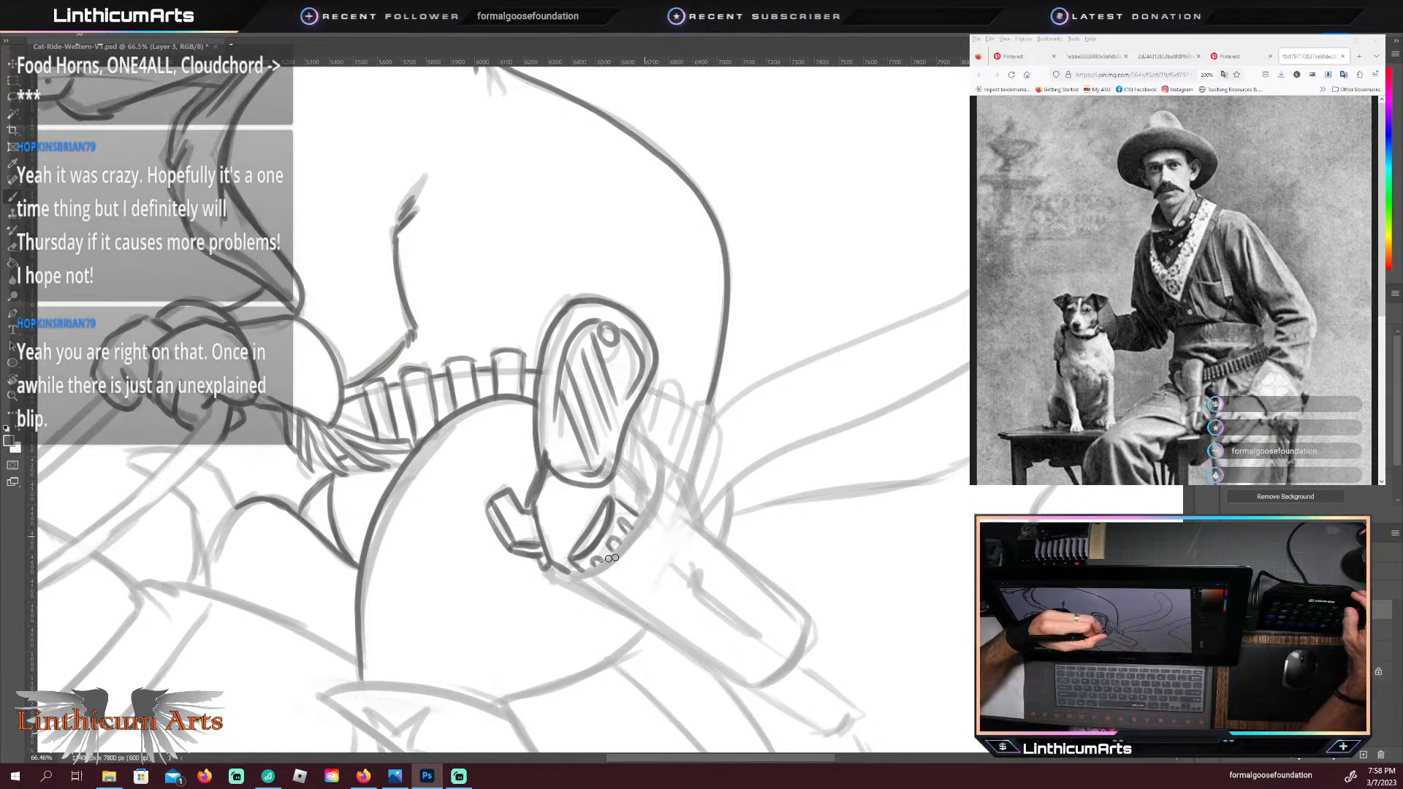
mouse_move(561, 569)
mouse_down()
mouse_move(608, 563)
mouse_move(649, 508)
mouse_up()
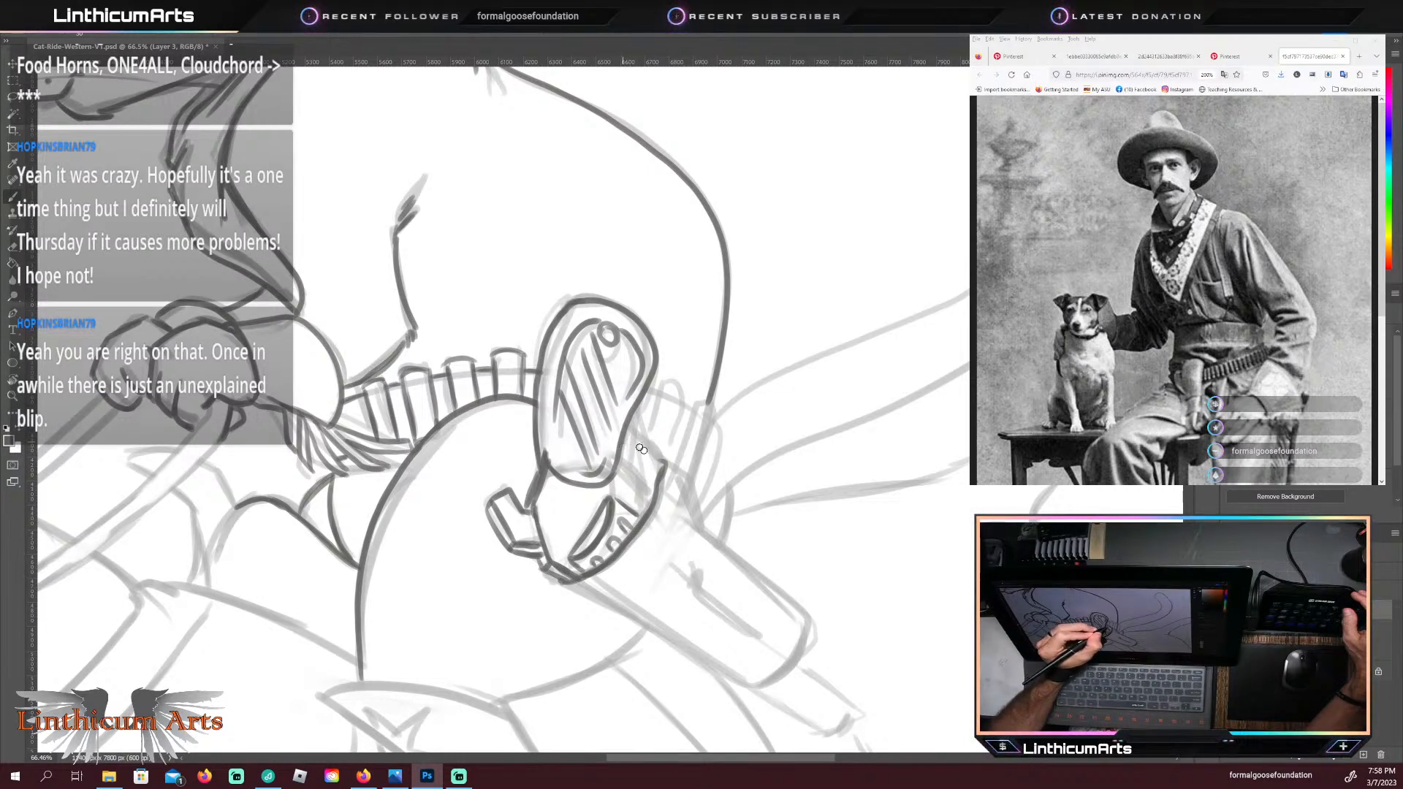
mouse_move(626, 439)
mouse_down()
mouse_move(664, 465)
mouse_move(623, 425)
mouse_move(621, 492)
mouse_move(614, 478)
mouse_move(653, 503)
mouse_move(636, 479)
mouse_up()
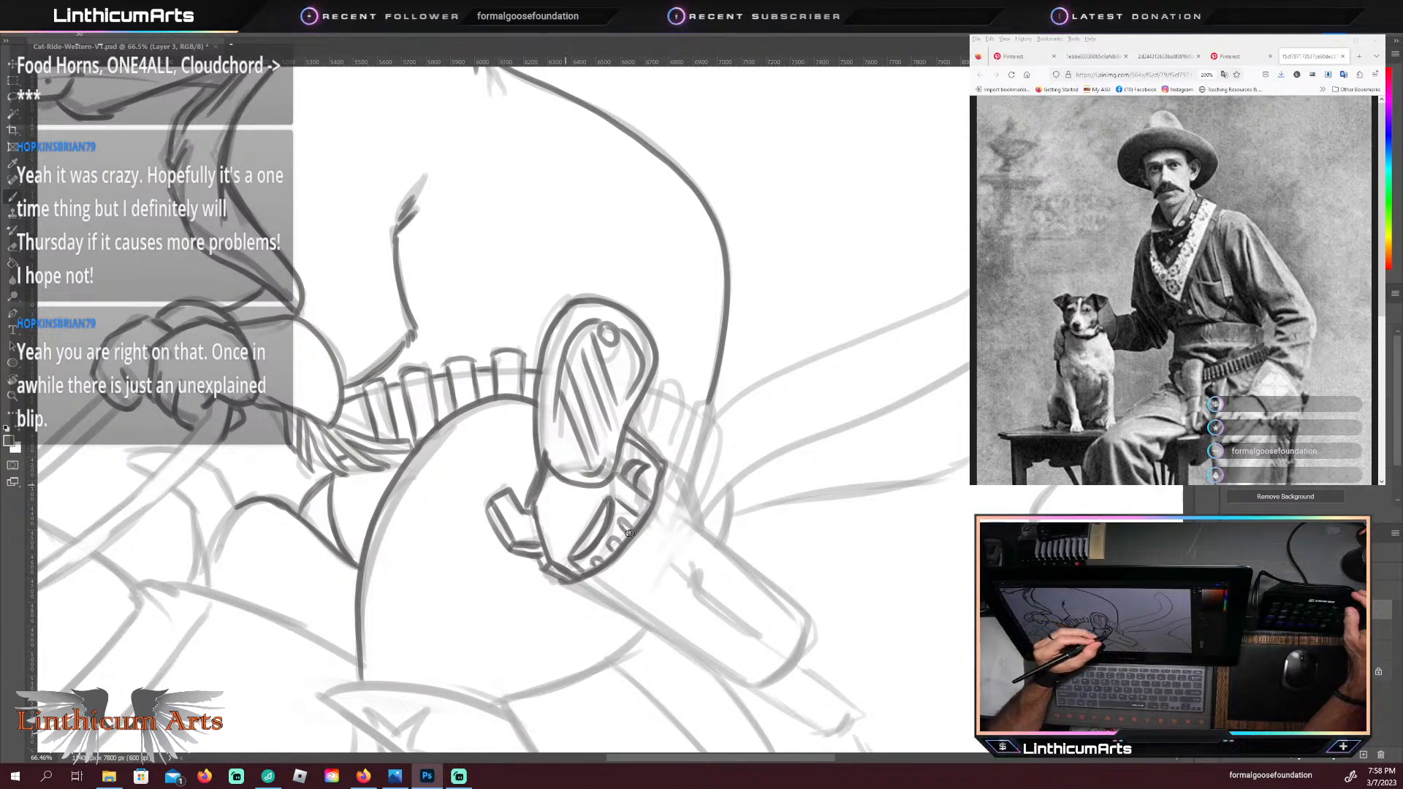
Step: Trace the holster's front edge, rounded lower end and back edge in dark lines
mouse_move(528, 582)
mouse_down()
mouse_move(479, 574)
mouse_move(459, 453)
mouse_up()
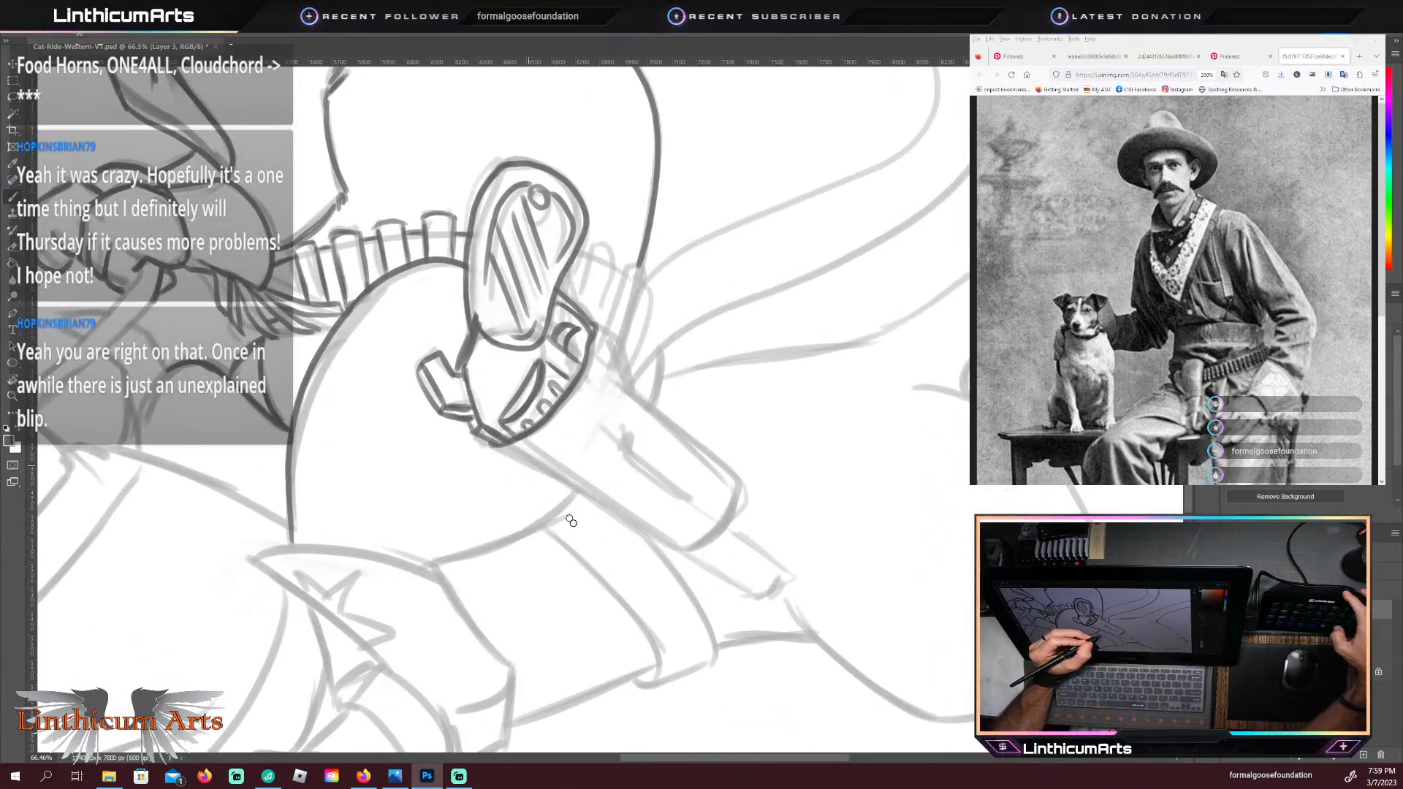
key(r)
drag(576, 594, 554, 573)
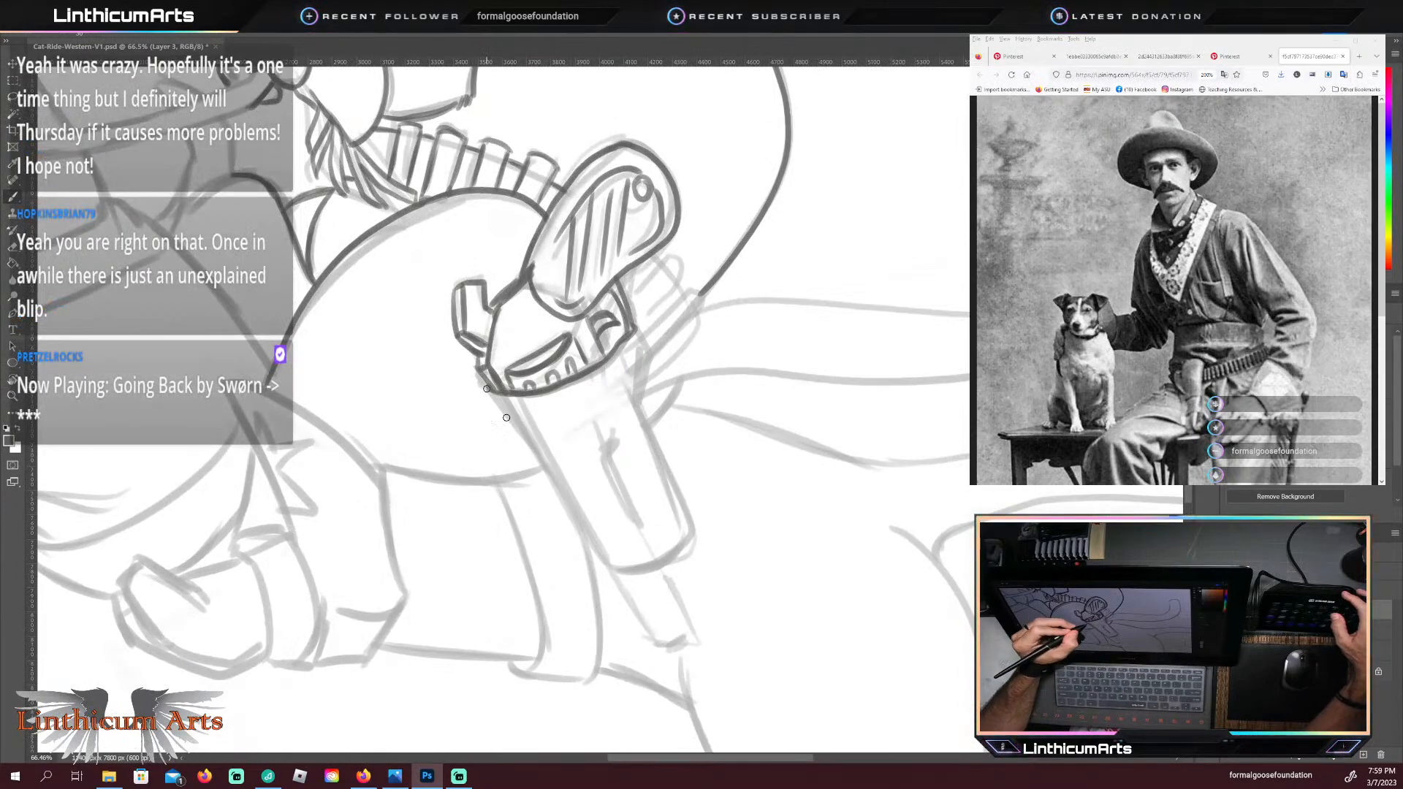
drag(488, 390, 603, 559)
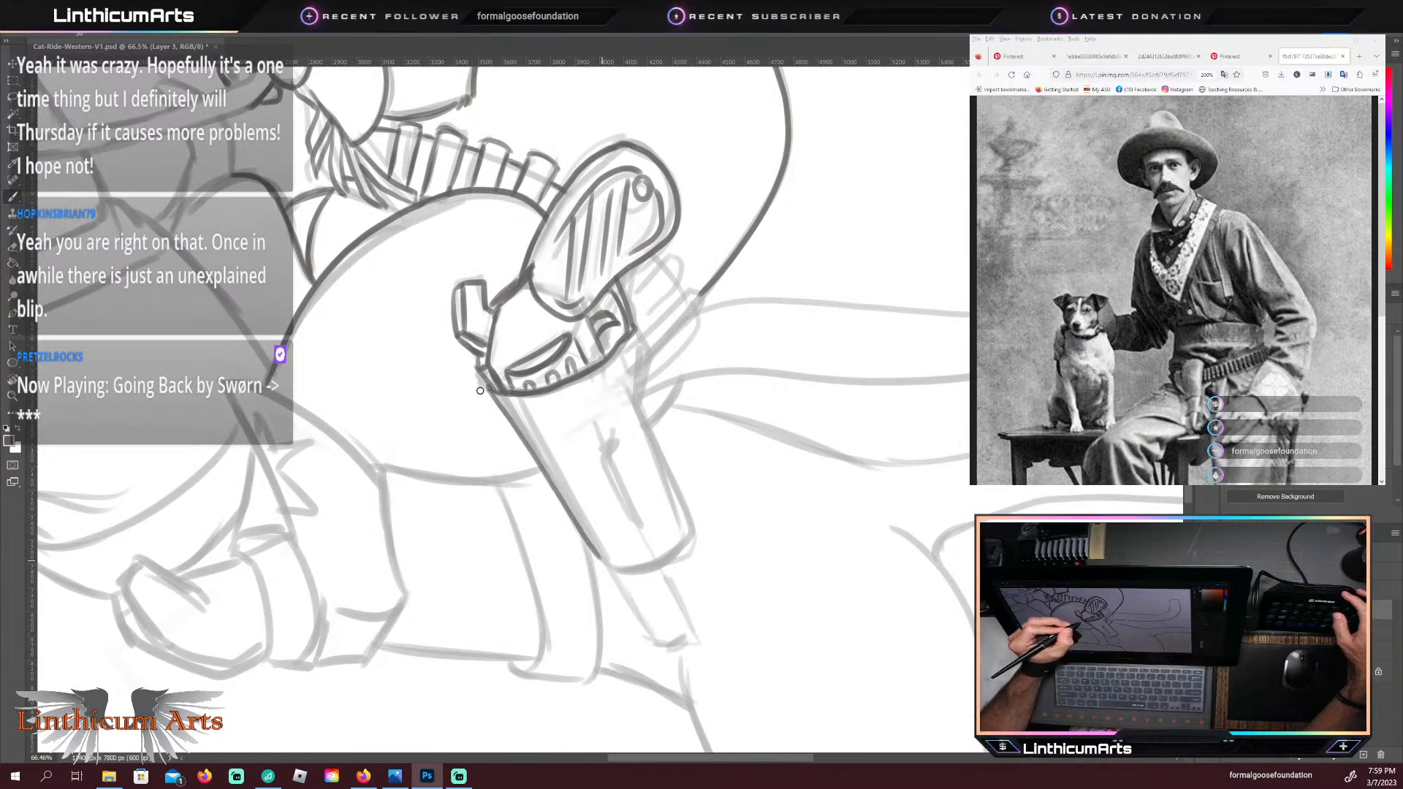
key(ctrl+z)
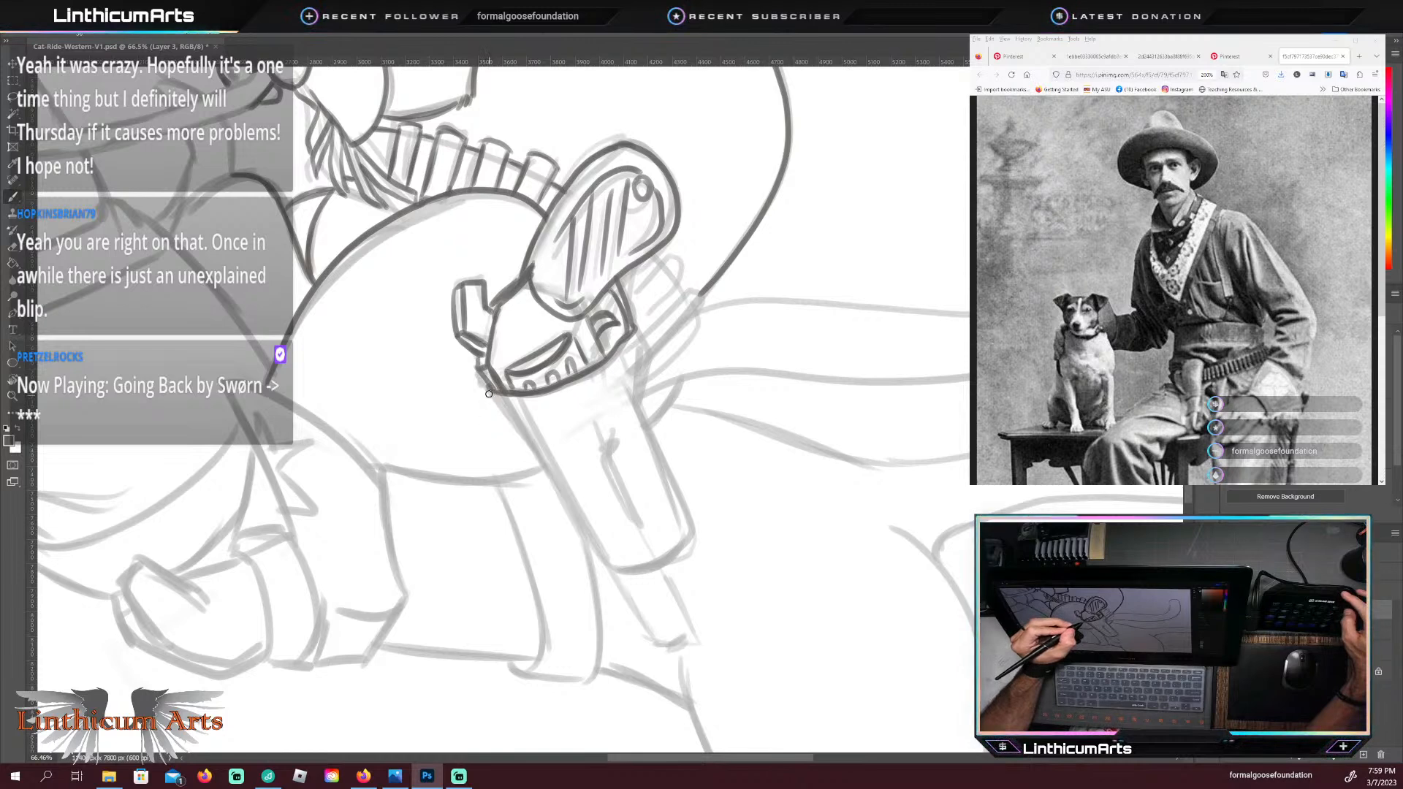
drag(496, 401, 598, 564)
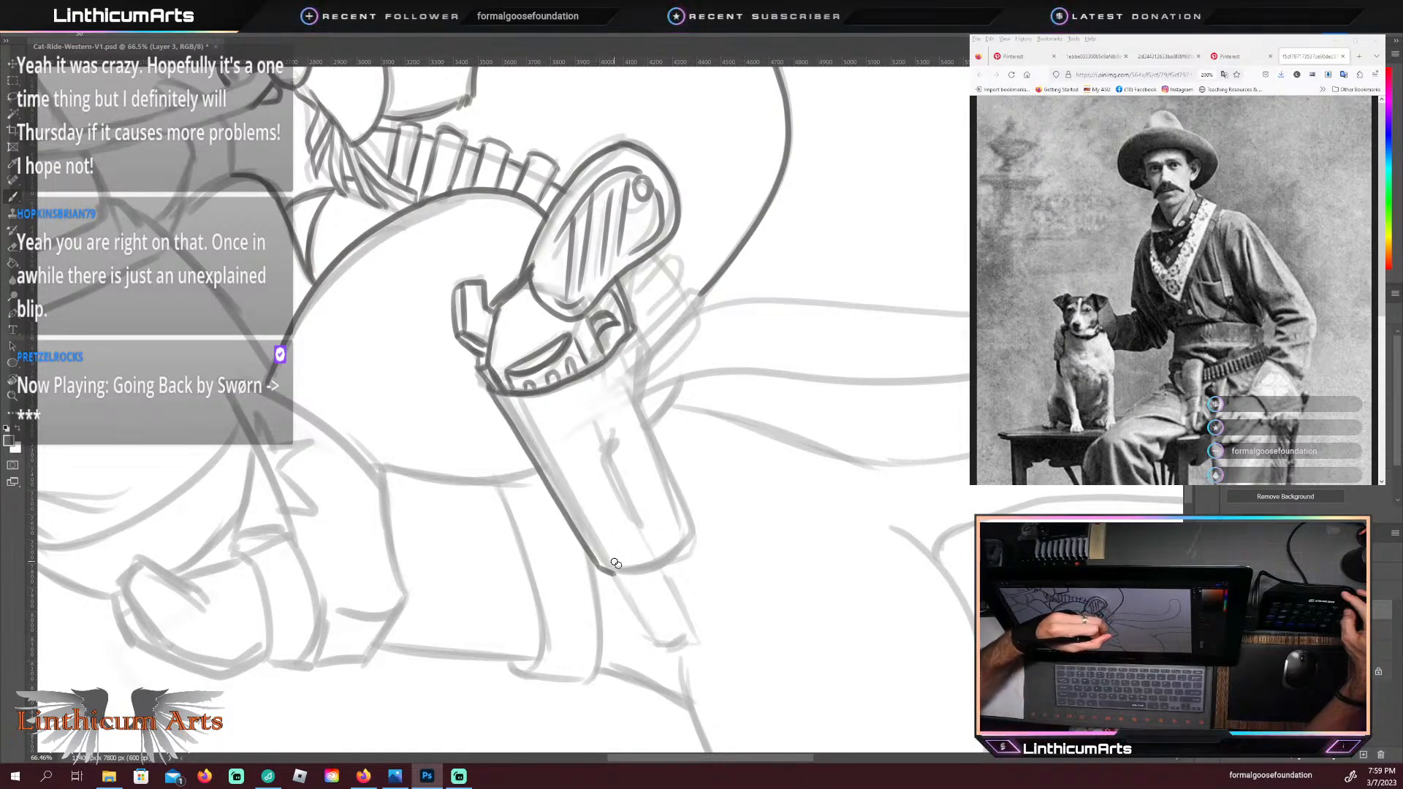
drag(609, 571, 694, 537)
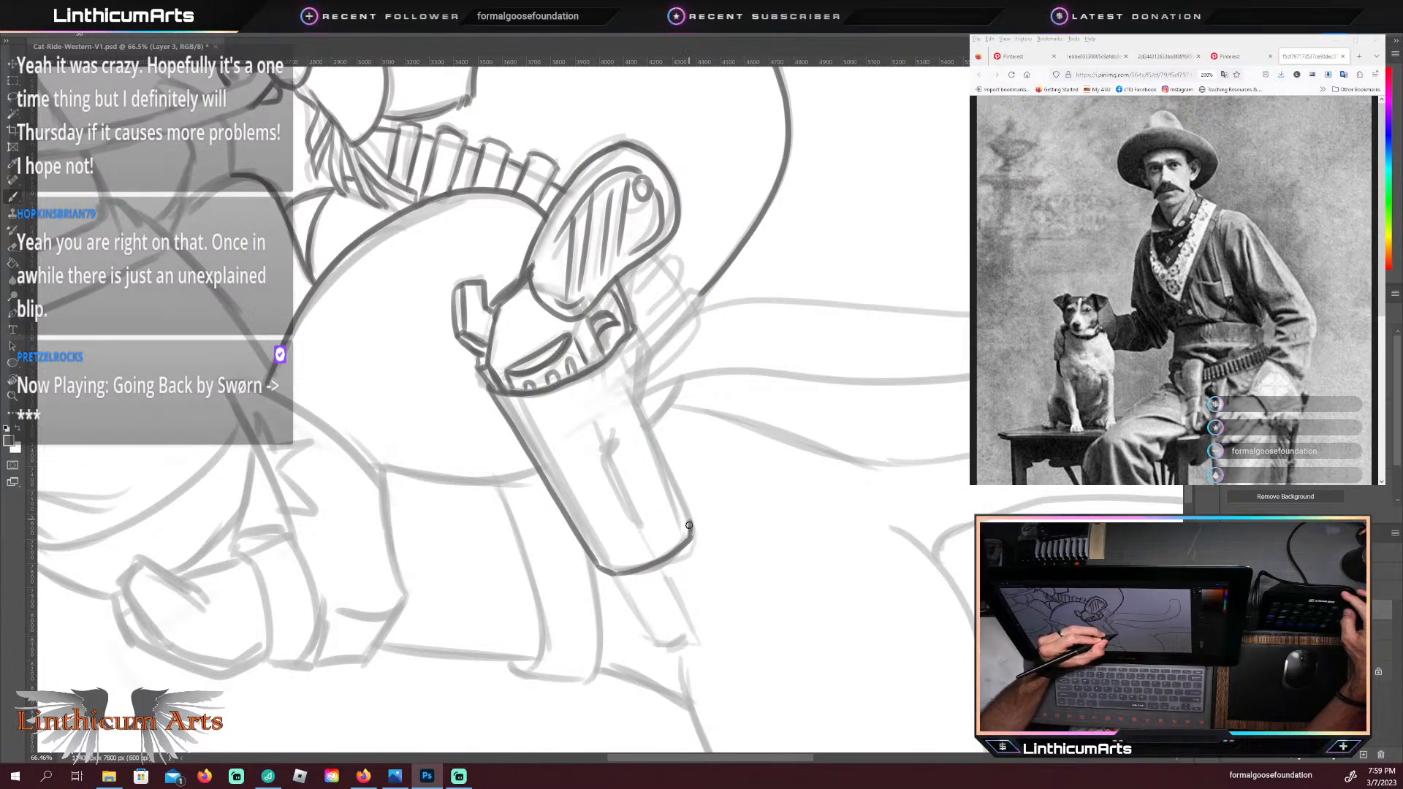
drag(691, 535, 688, 543)
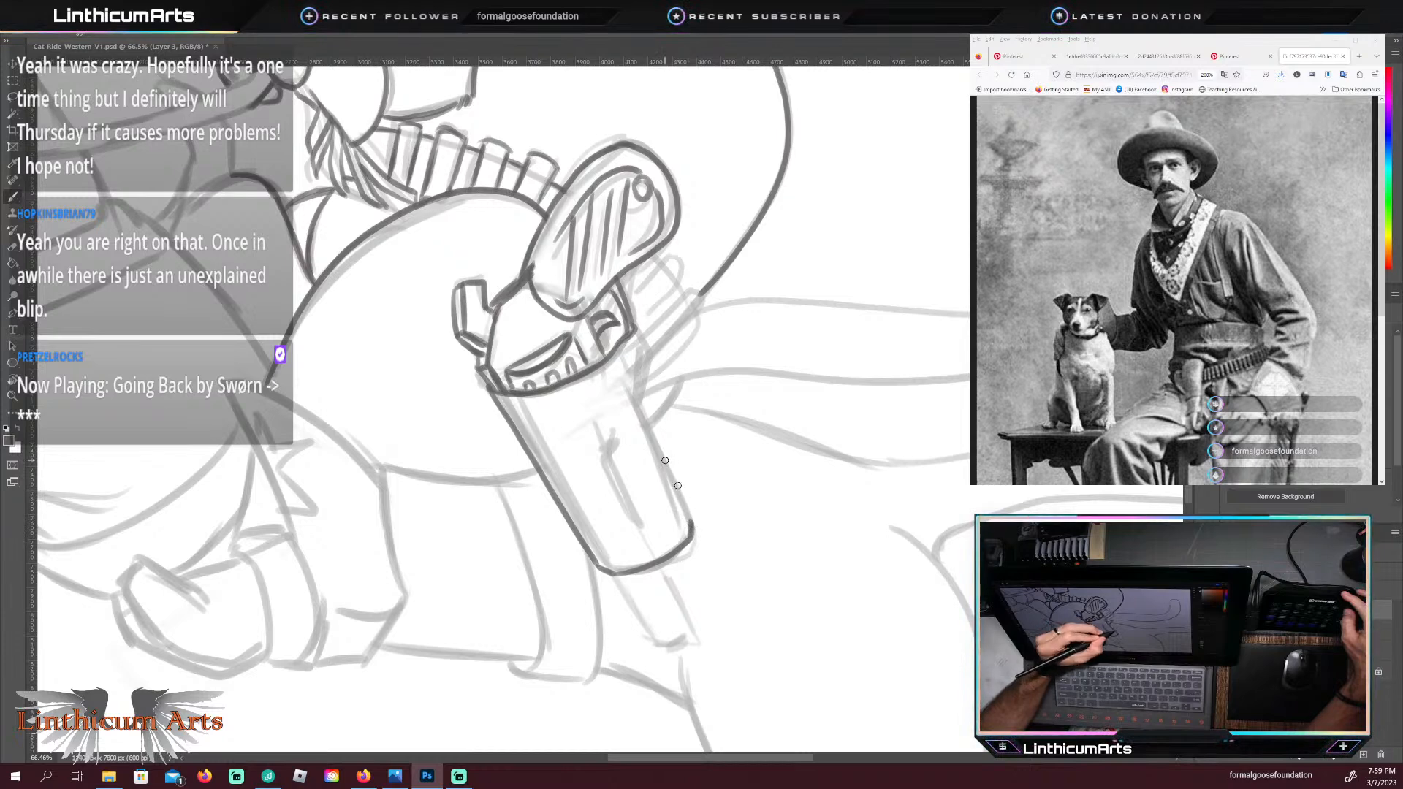
drag(638, 409, 636, 361)
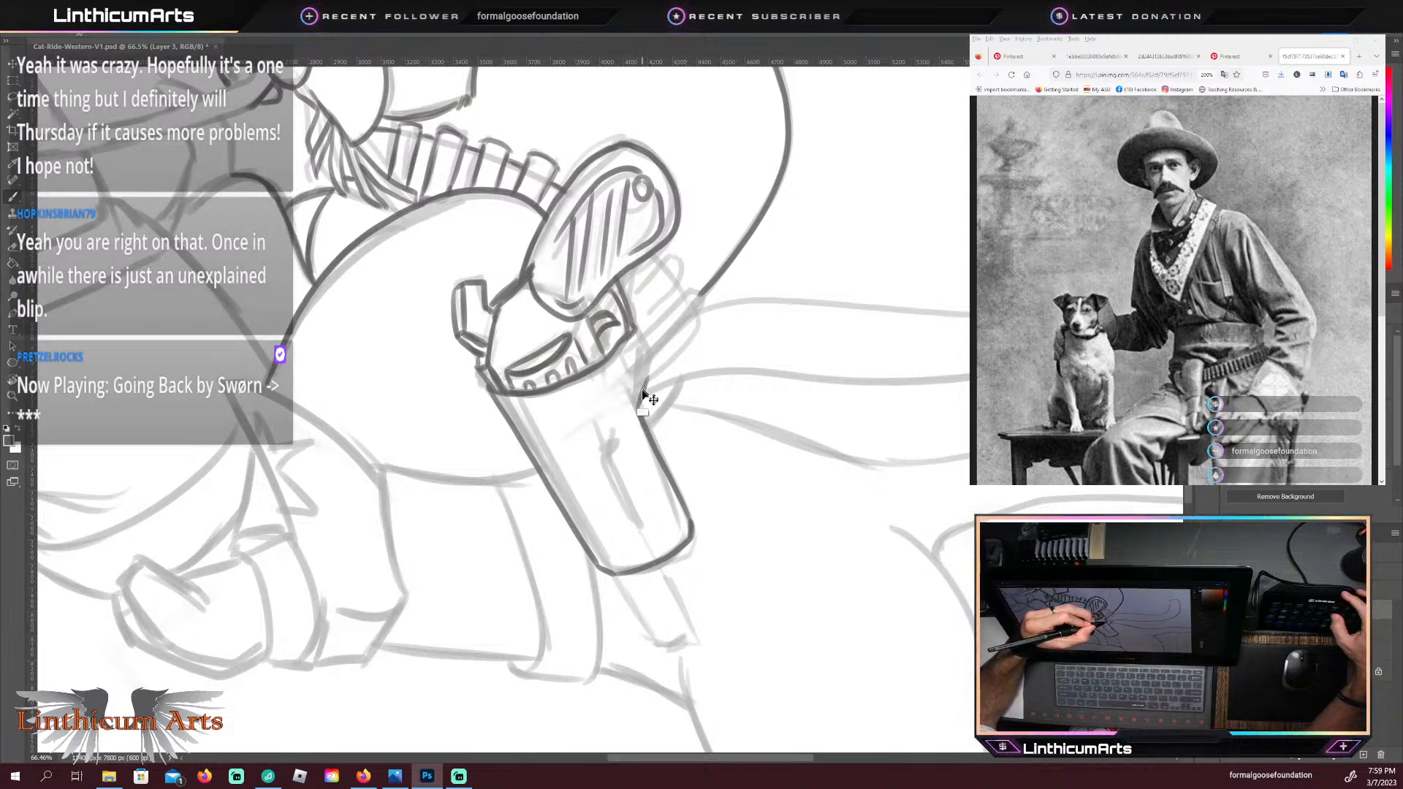
key(ctrl+b)
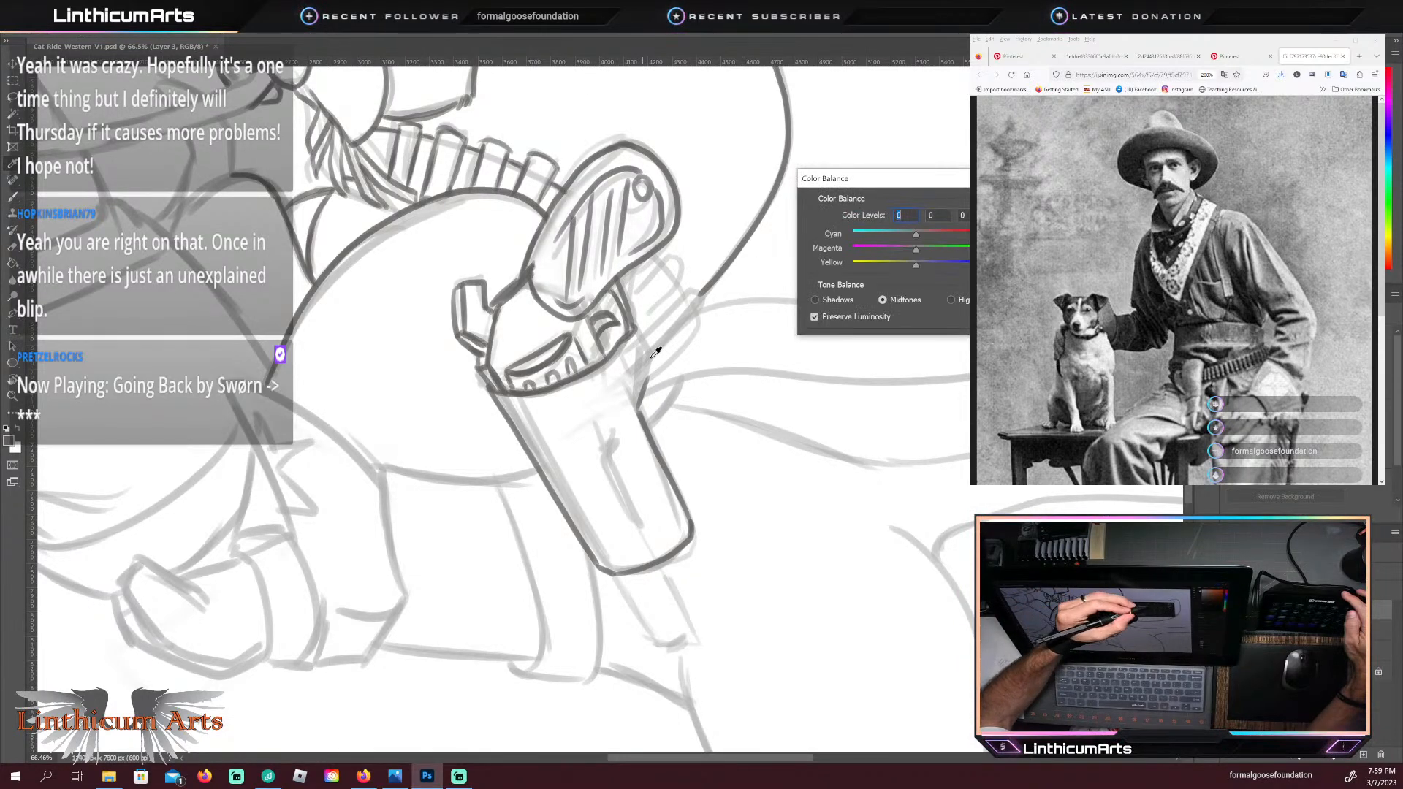
key(Escape)
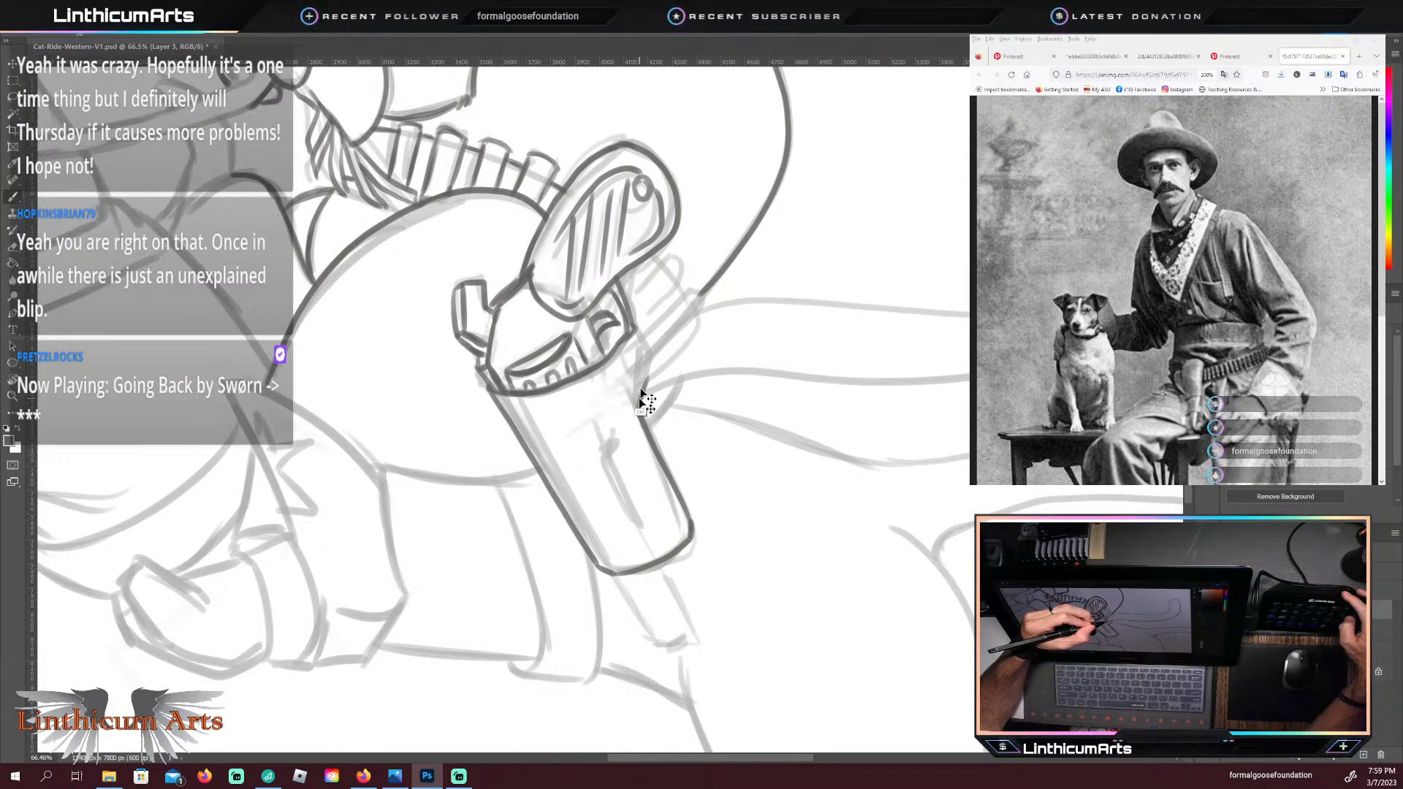
key(ctrl+b)
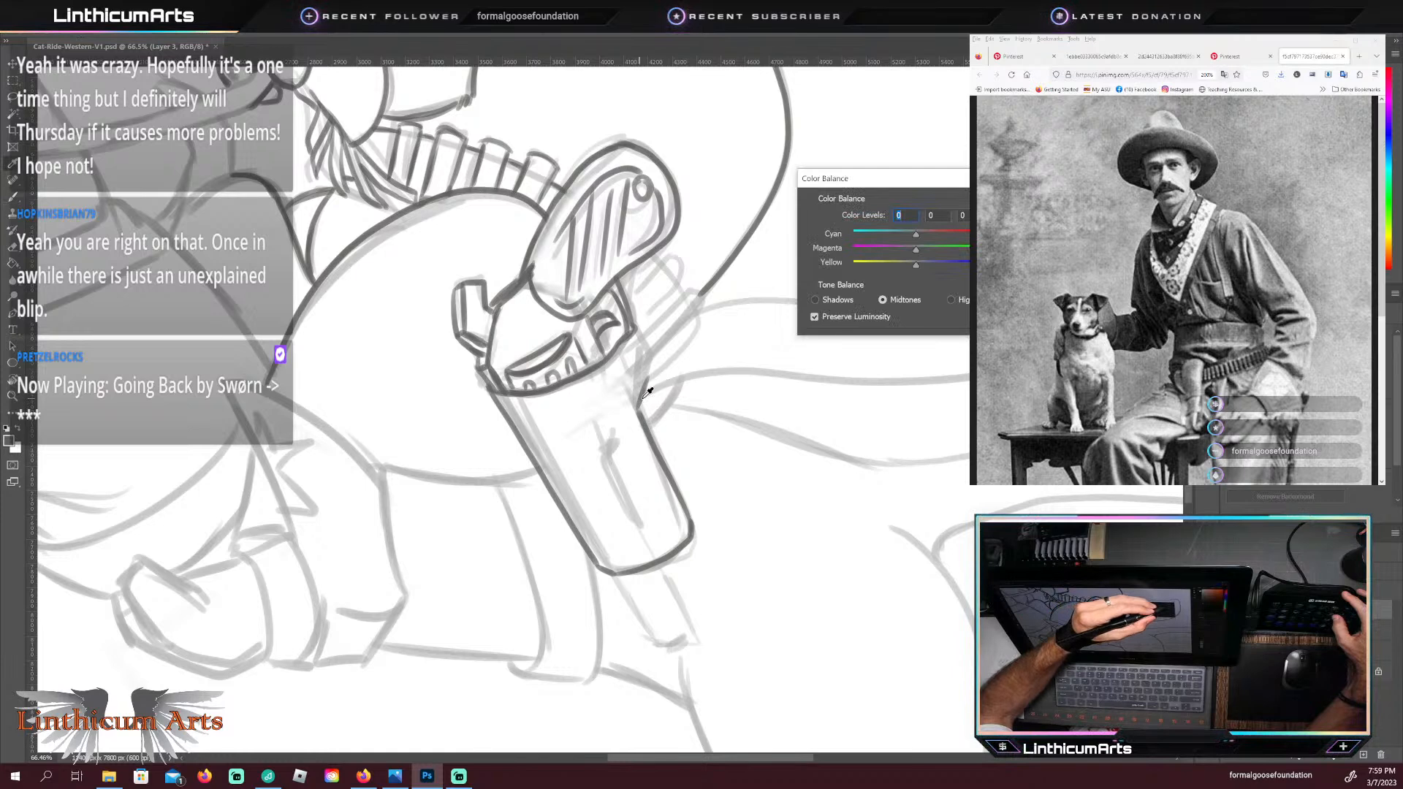
key(Escape)
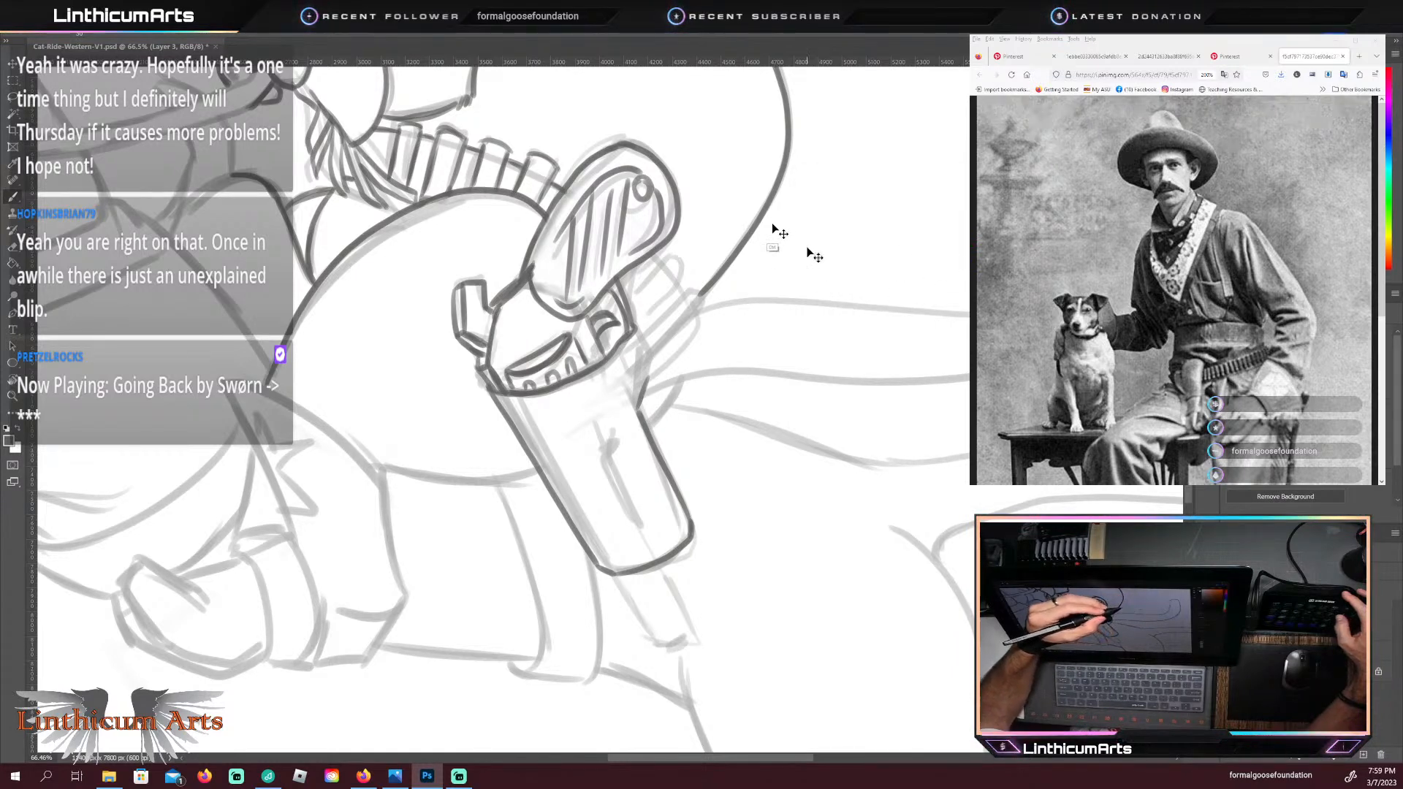
ctrl+click(700, 318)
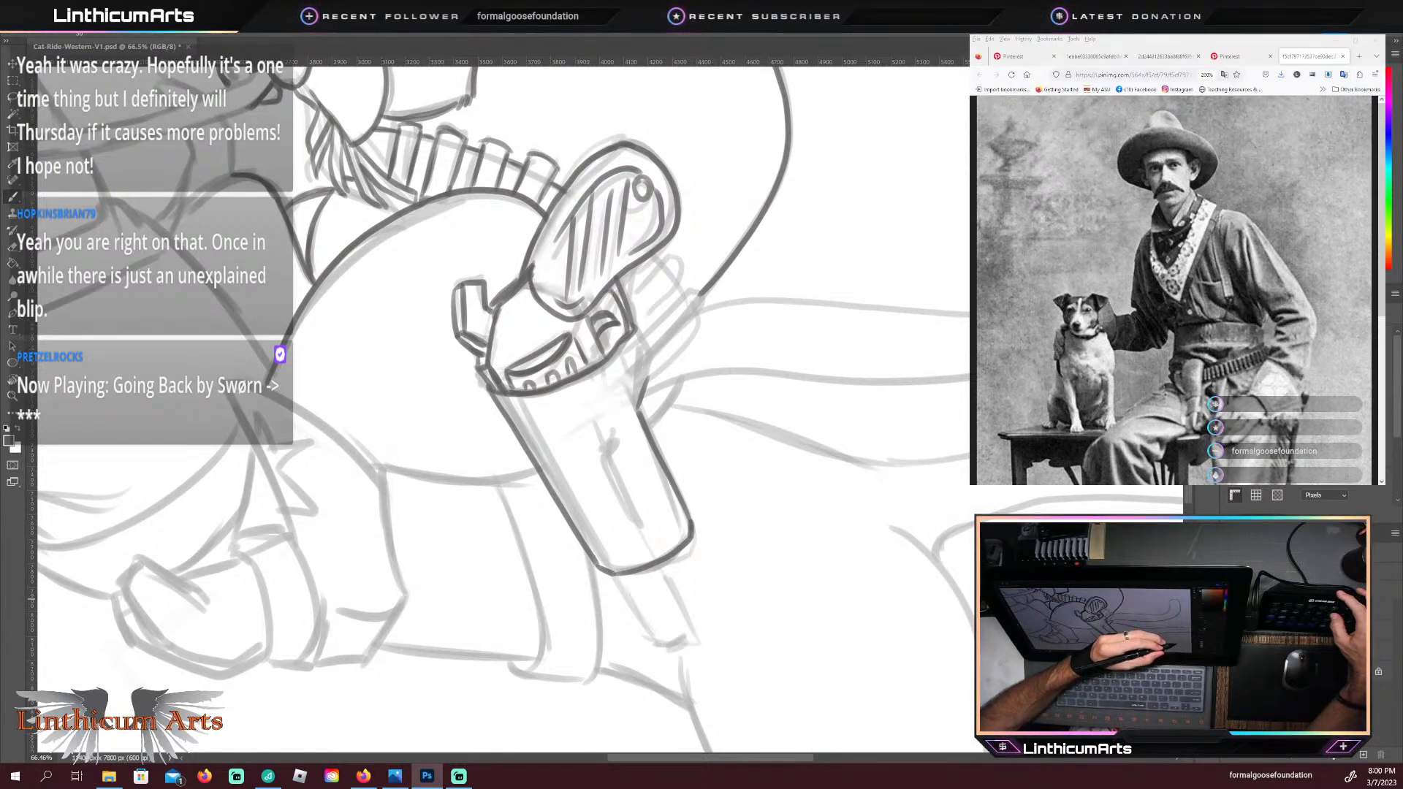
click(1275, 612)
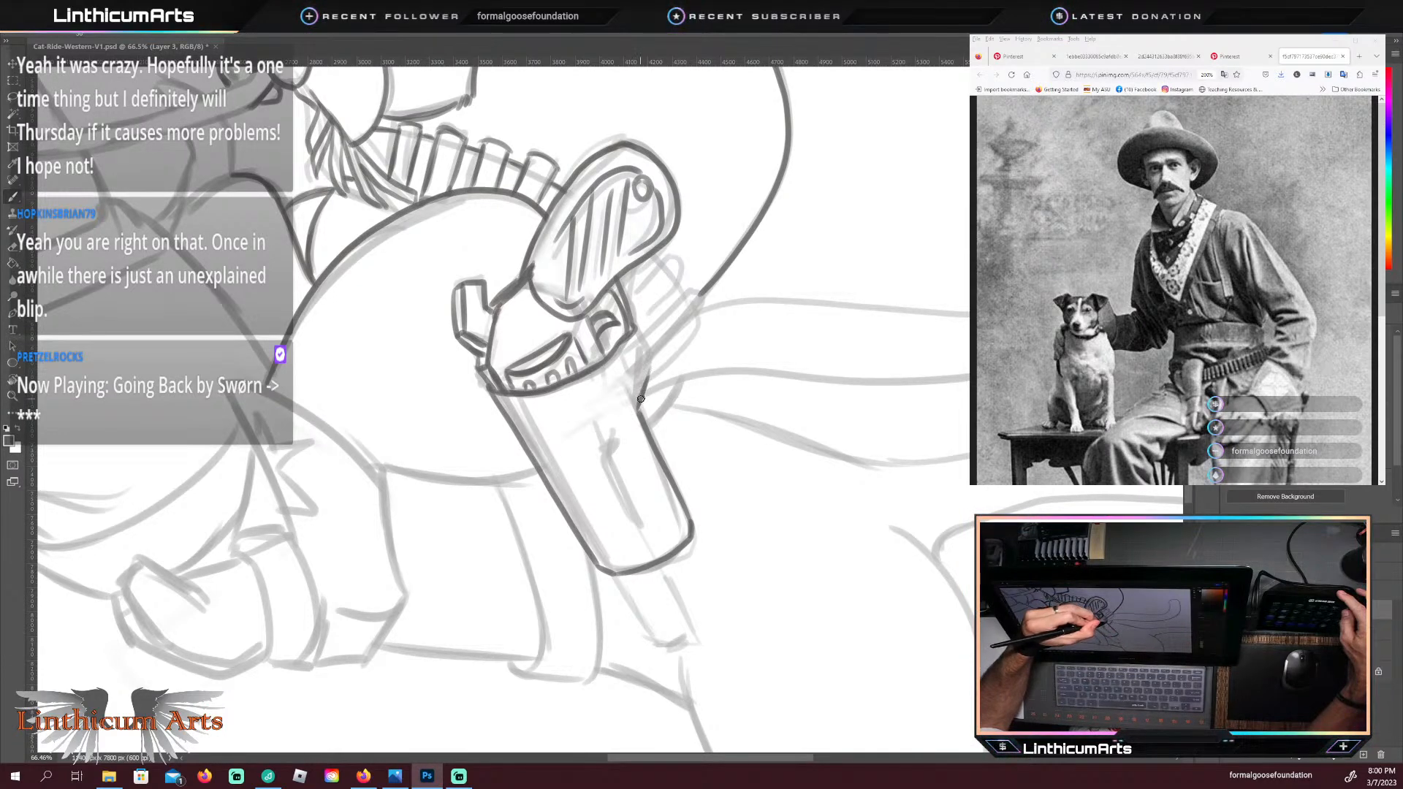
Step: Trace the holster's curved upper back edge up to the rim and the narrow crease on its side
drag(648, 383, 633, 319)
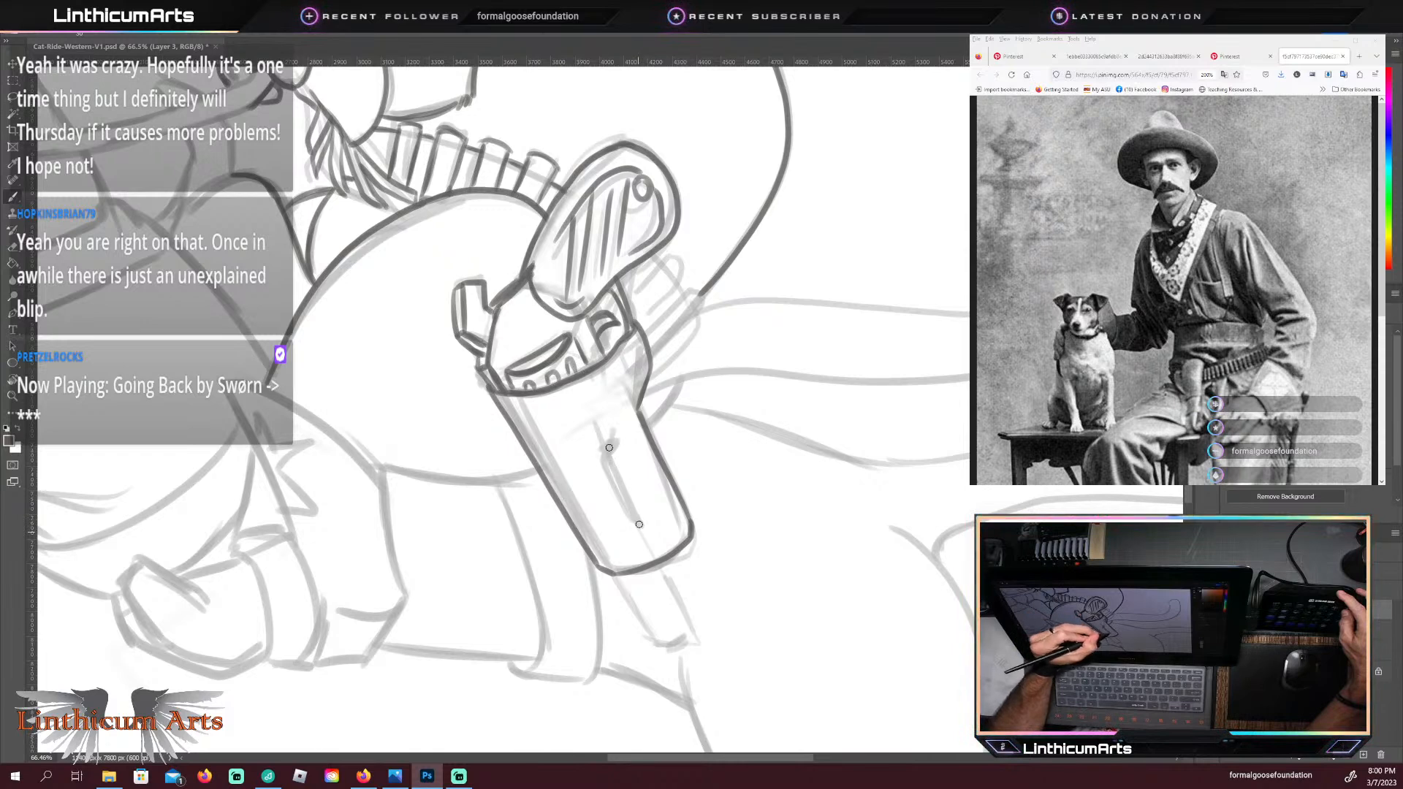
mouse_move(639, 524)
mouse_down()
mouse_move(606, 446)
mouse_move(617, 422)
mouse_up()
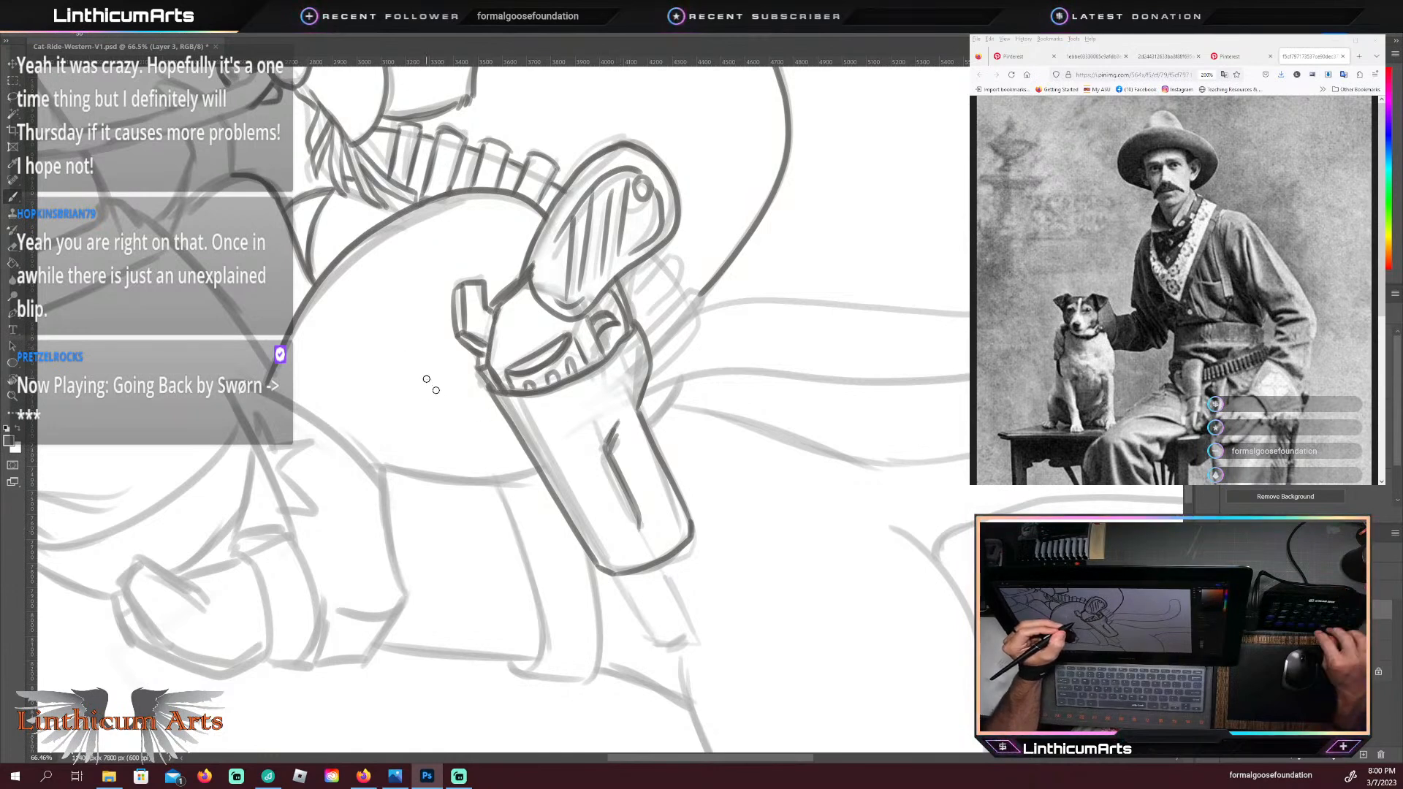
key(space)
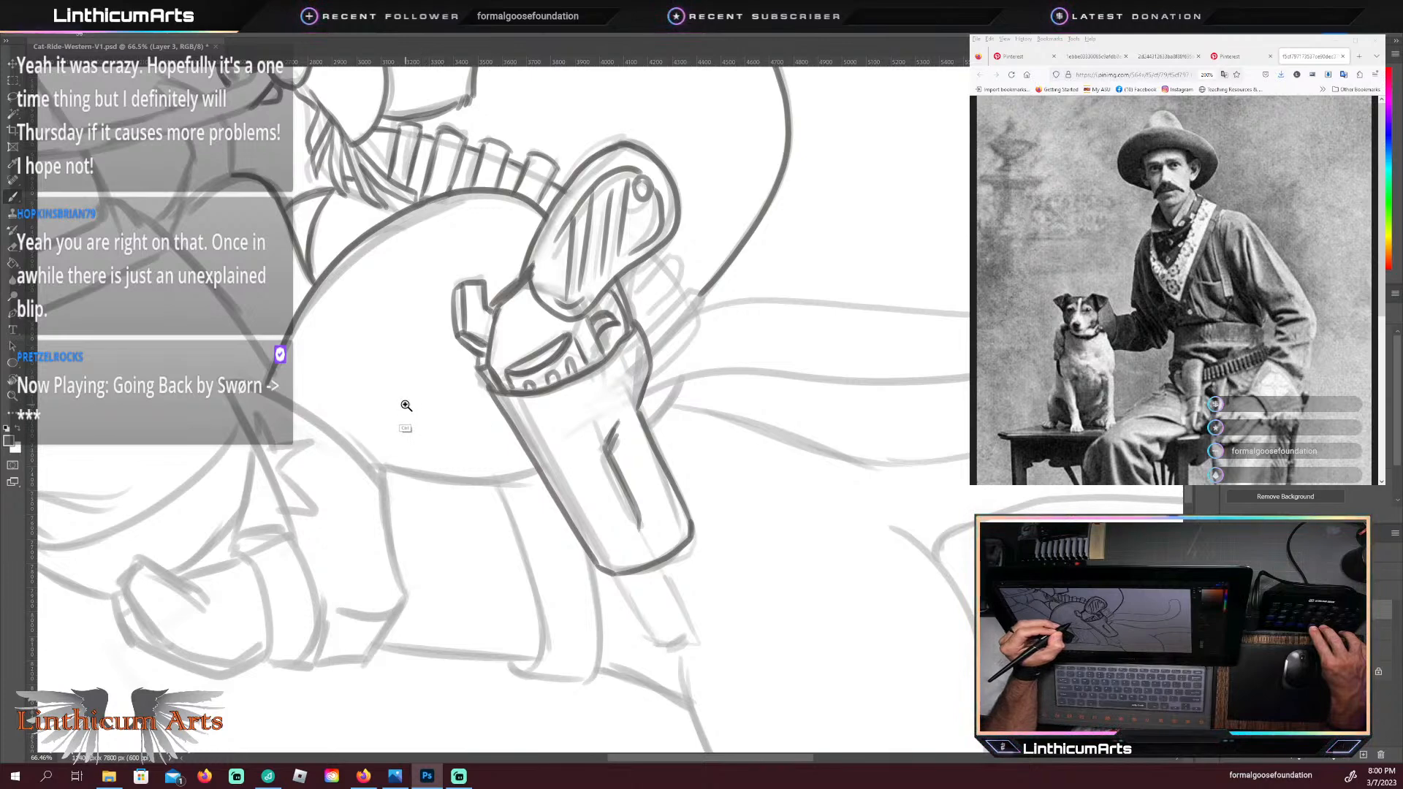
drag(508, 424, 407, 402)
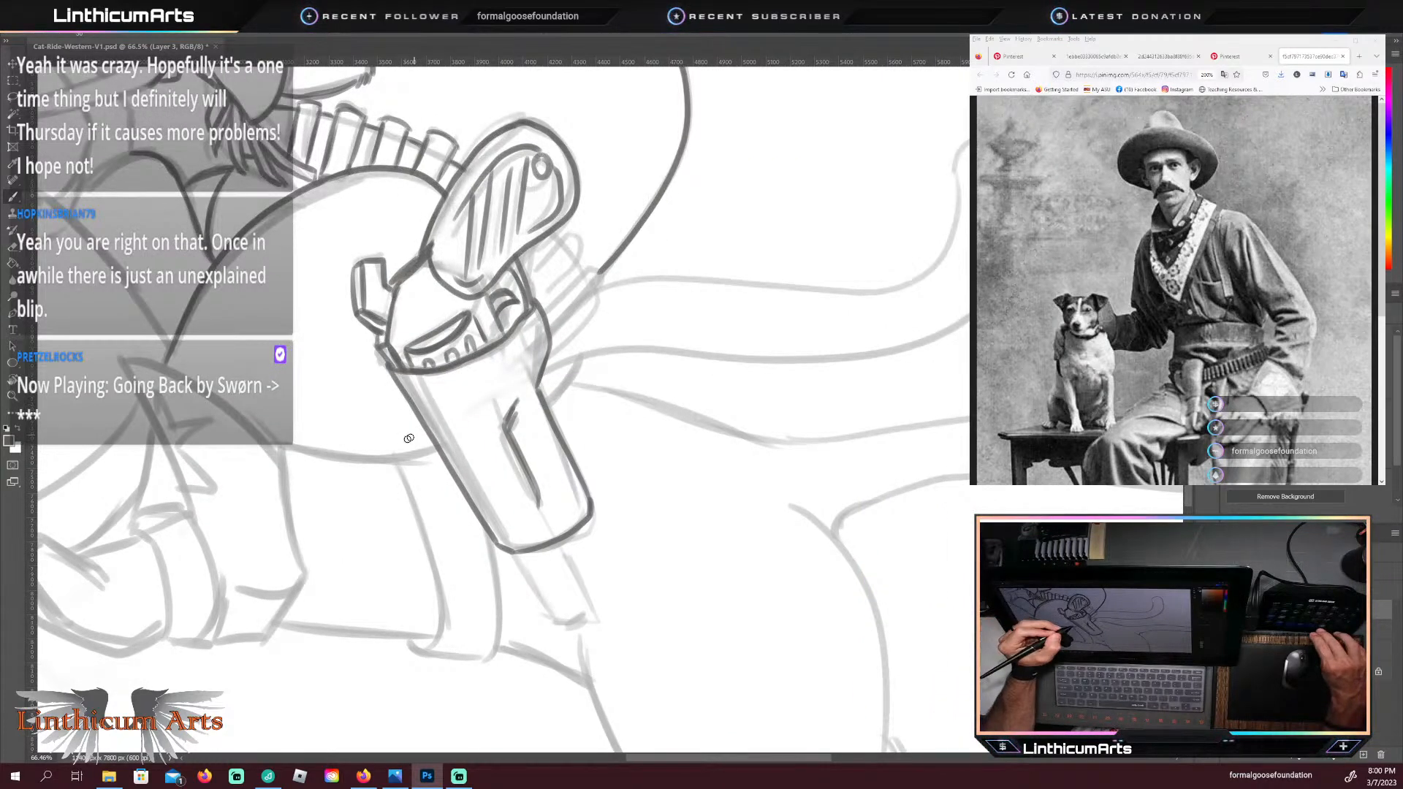
drag(435, 447, 414, 451)
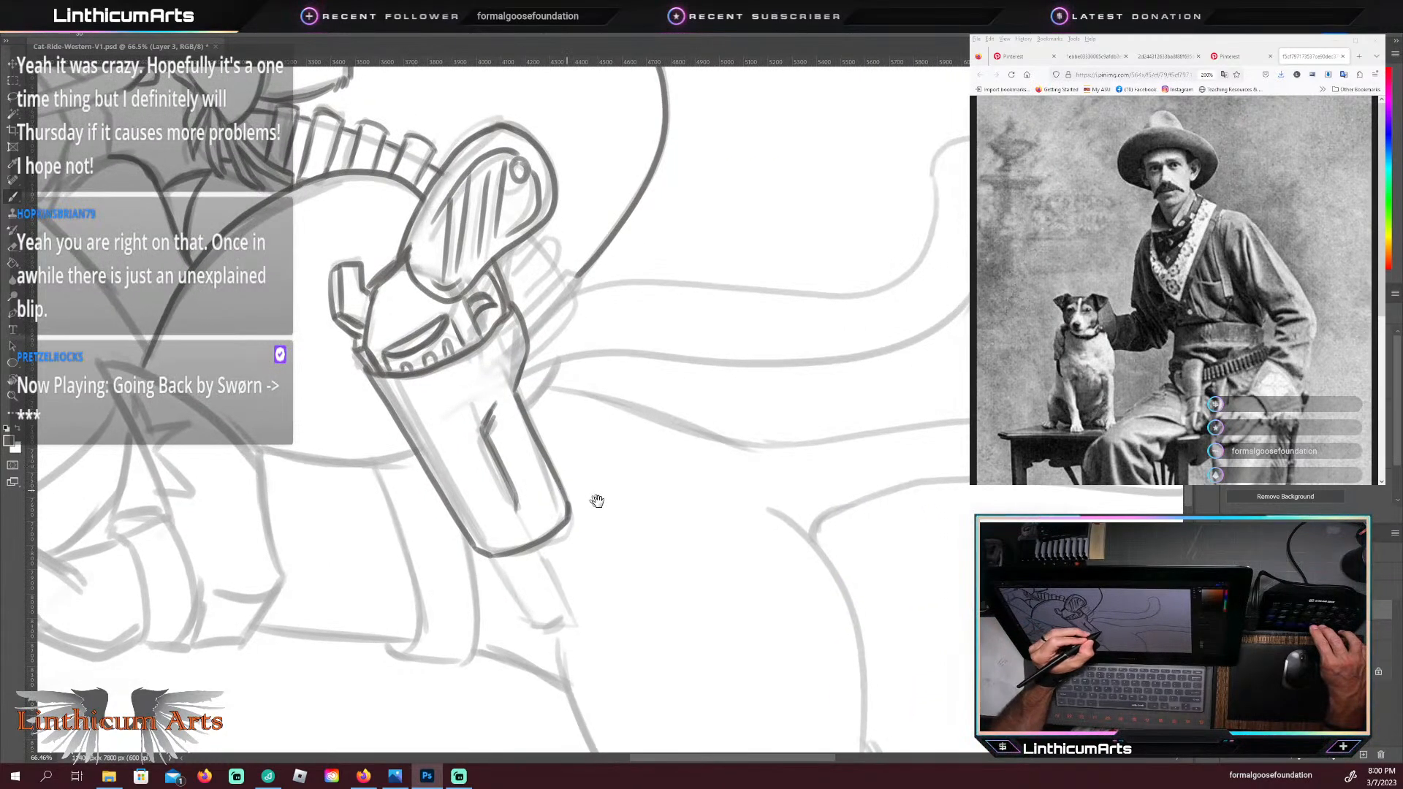
drag(319, 424, 641, 504)
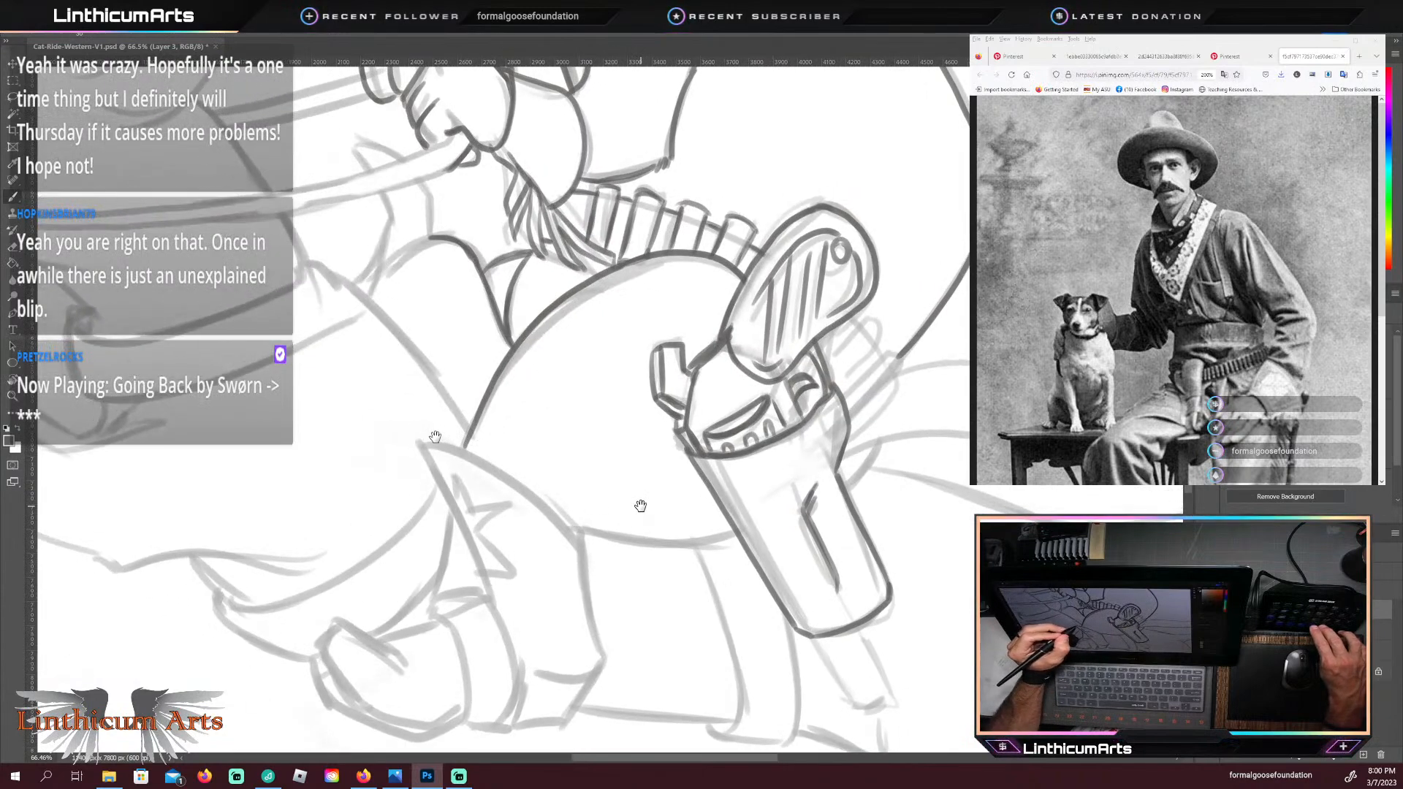
drag(433, 426, 460, 460)
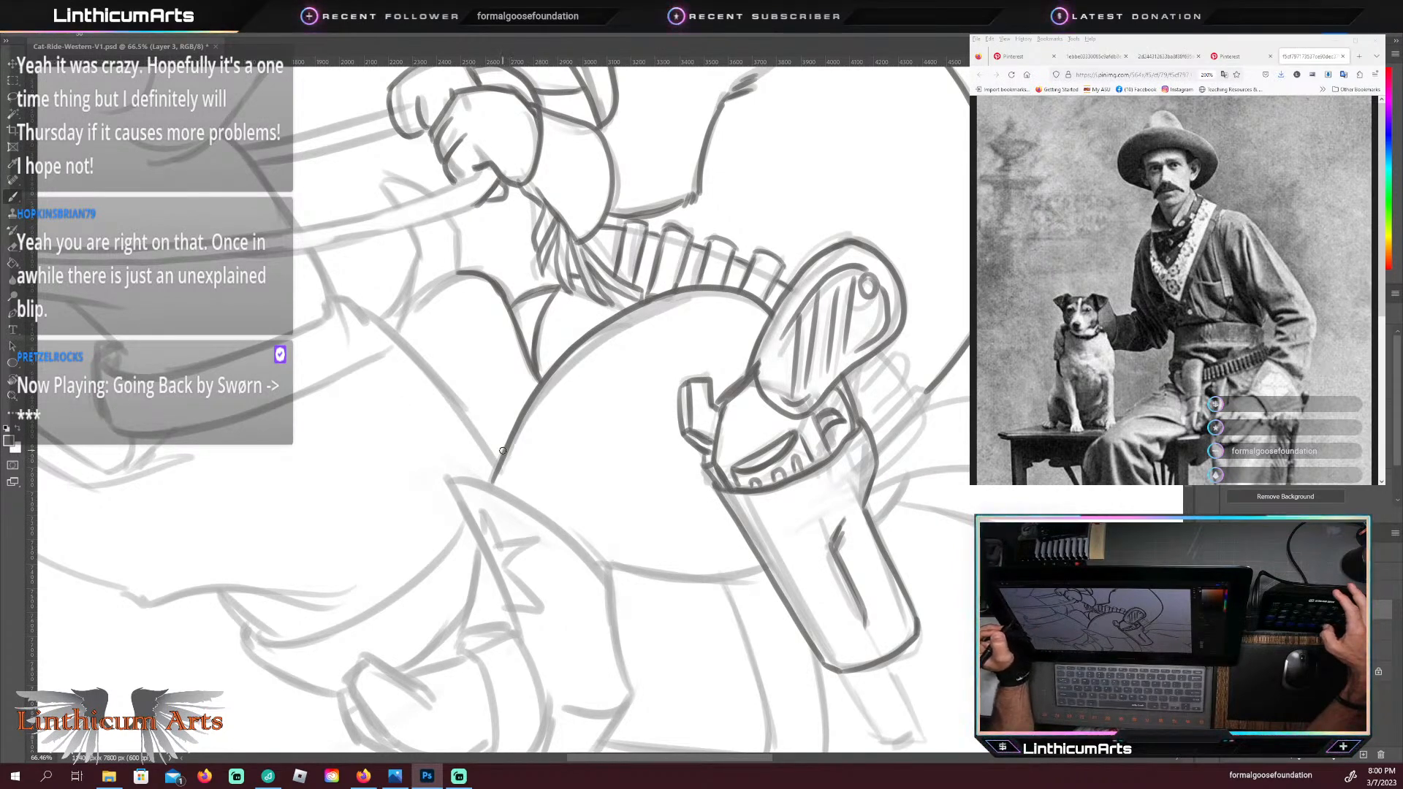
drag(552, 491, 496, 490)
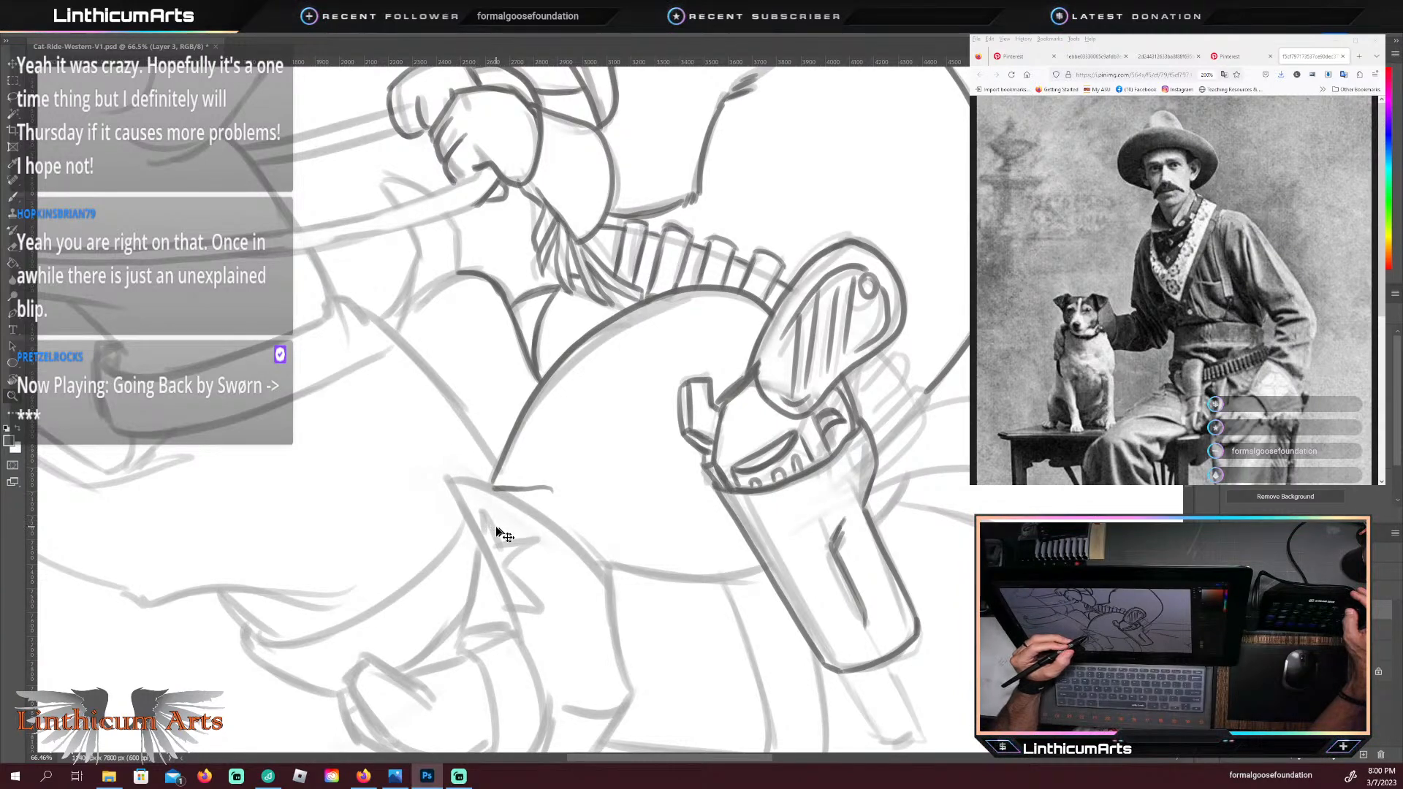
key(ctrl+z)
Step: Examine the whole cat-and-dachshund drawing from several angles, including the traced revolver and the cartridges behind its grip
scroll(637, 436, down, 1)
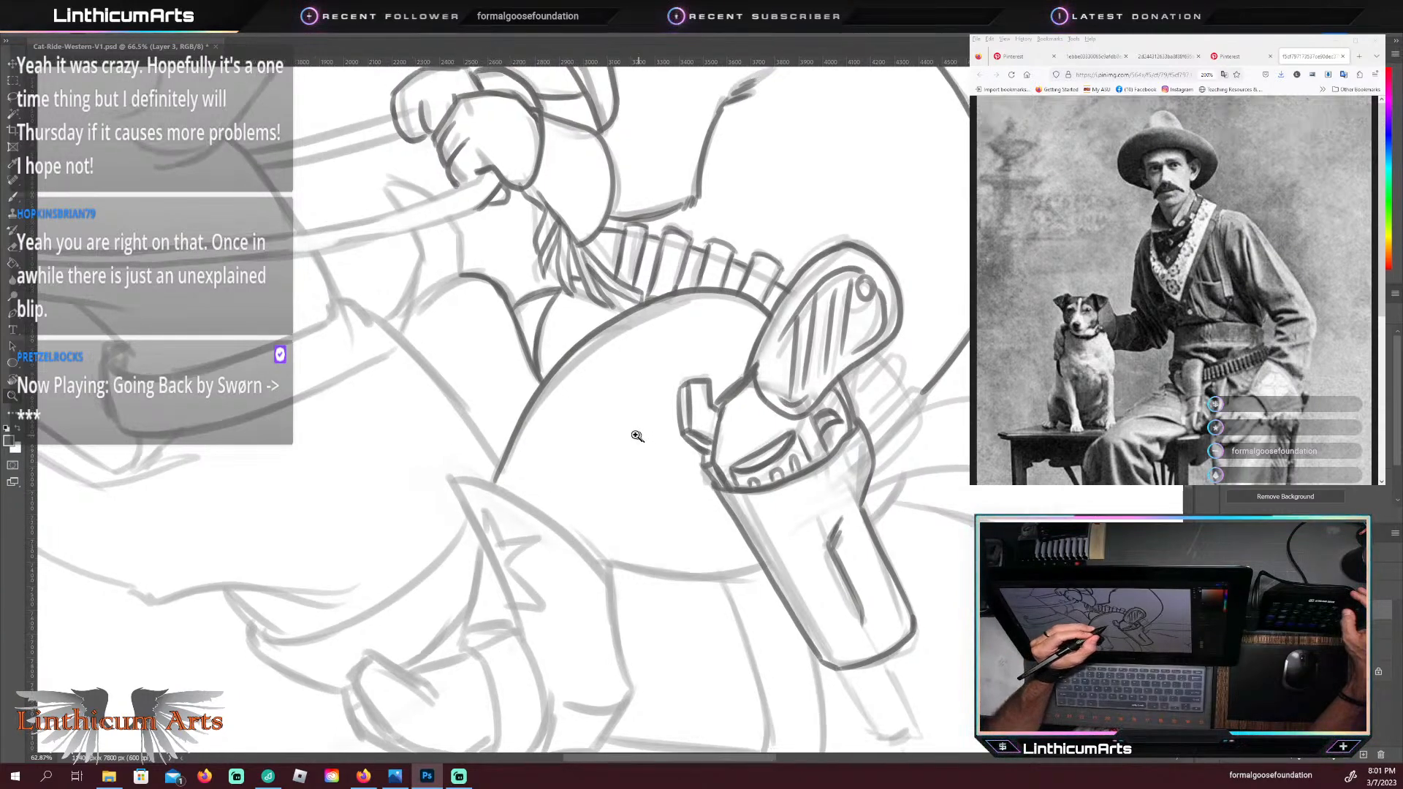
scroll(638, 436, down, 6)
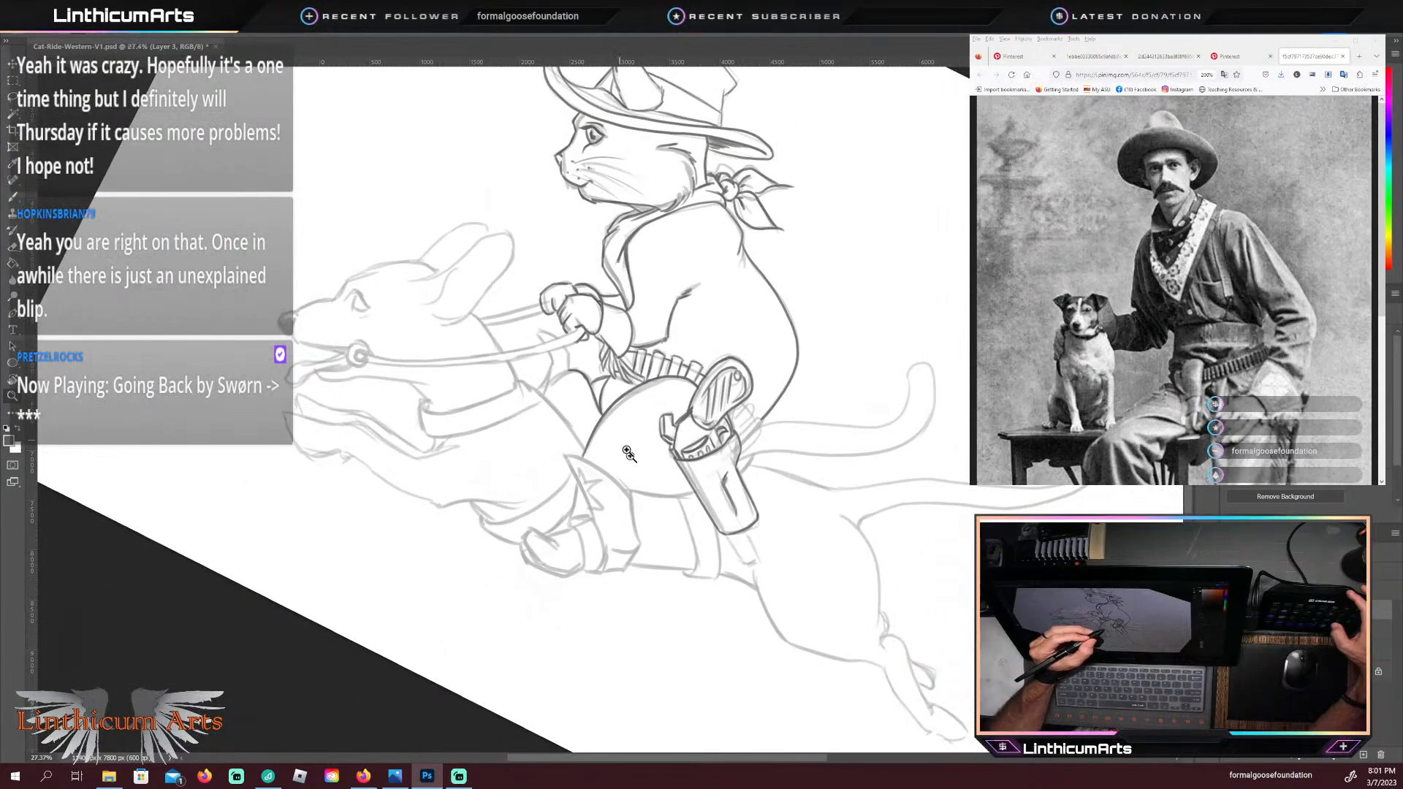
drag(634, 505, 630, 520)
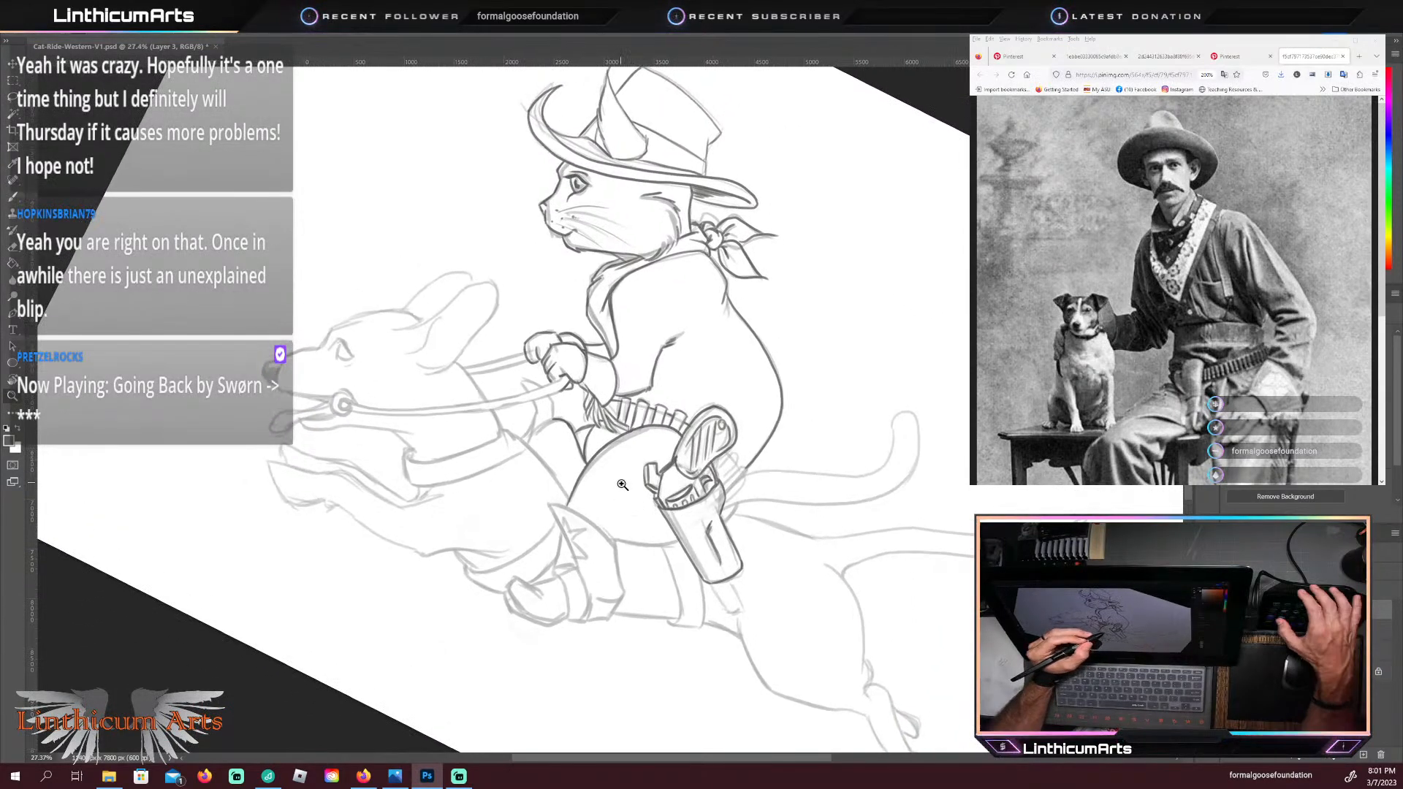
key(Escape)
key(b)
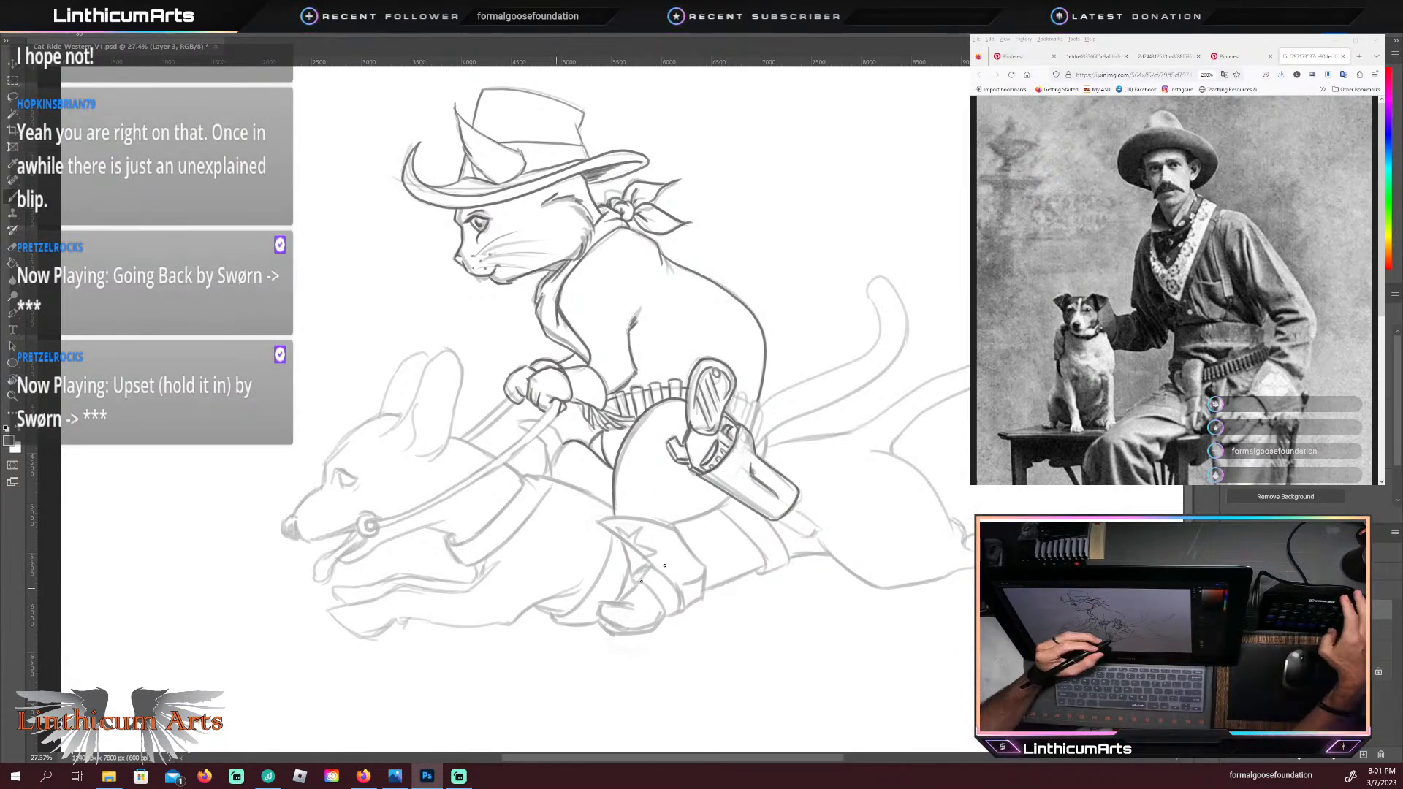
mouse_move(803, 446)
mouse_down()
mouse_move(685, 556)
mouse_move(660, 442)
mouse_up()
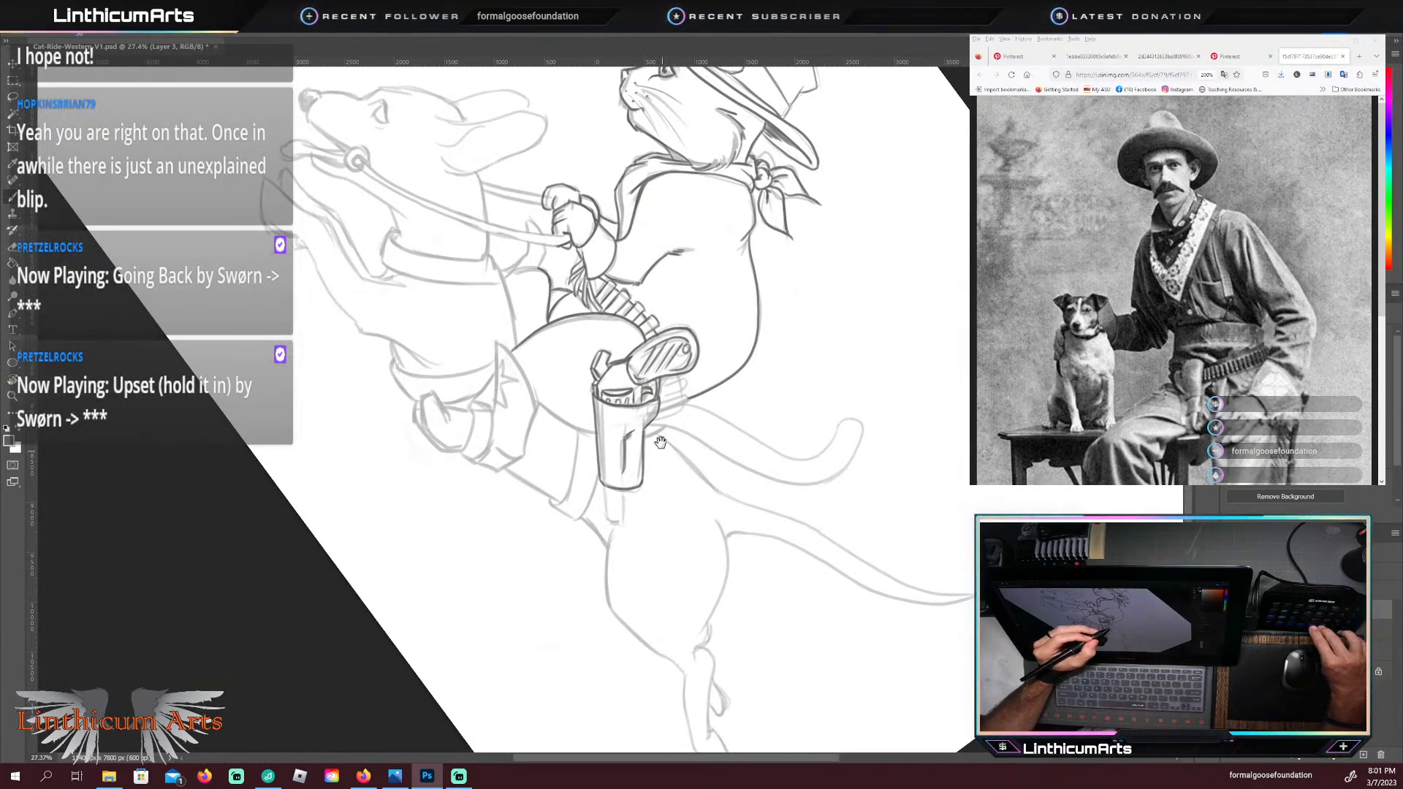
drag(666, 401, 680, 501)
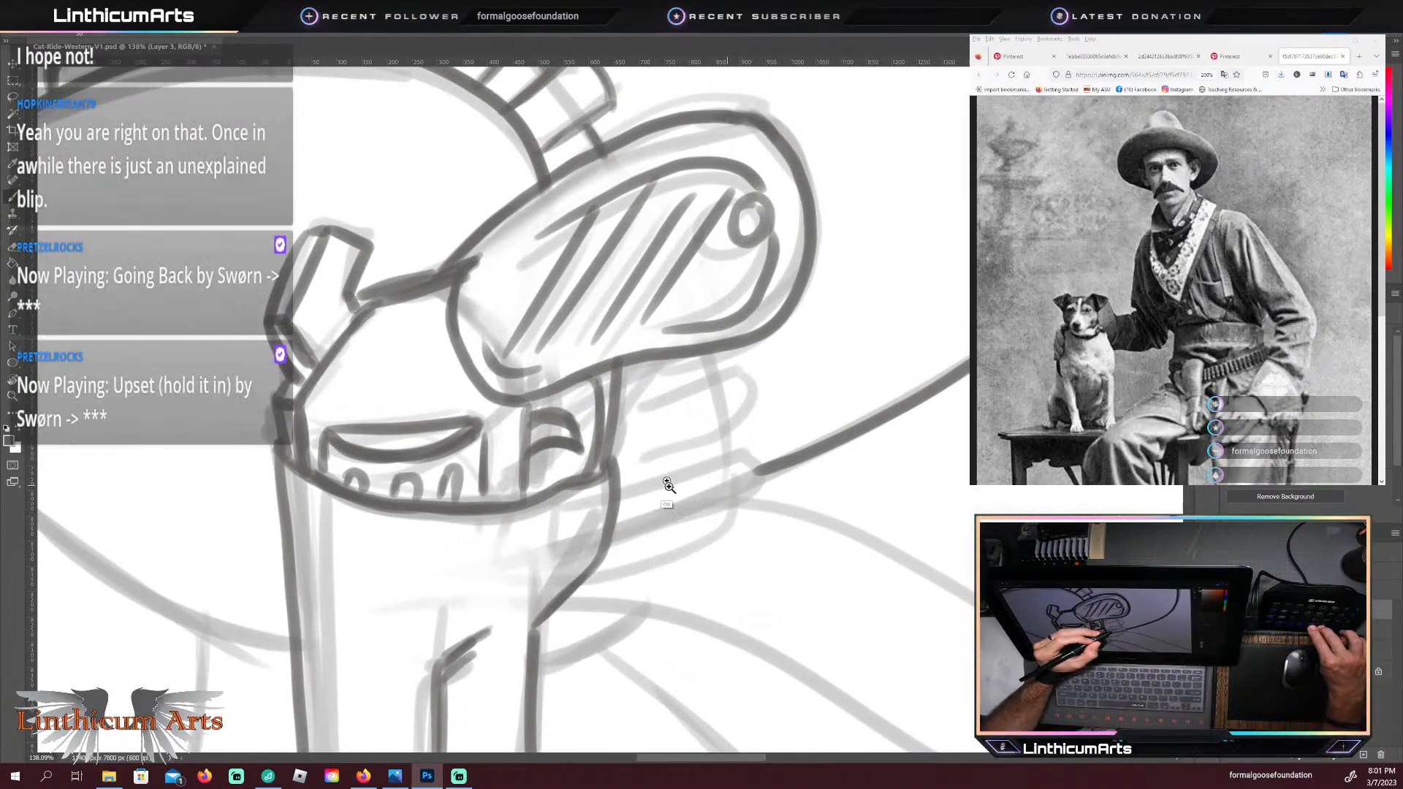
mouse_move(692, 499)
mouse_down()
mouse_move(644, 497)
mouse_move(669, 490)
mouse_up()
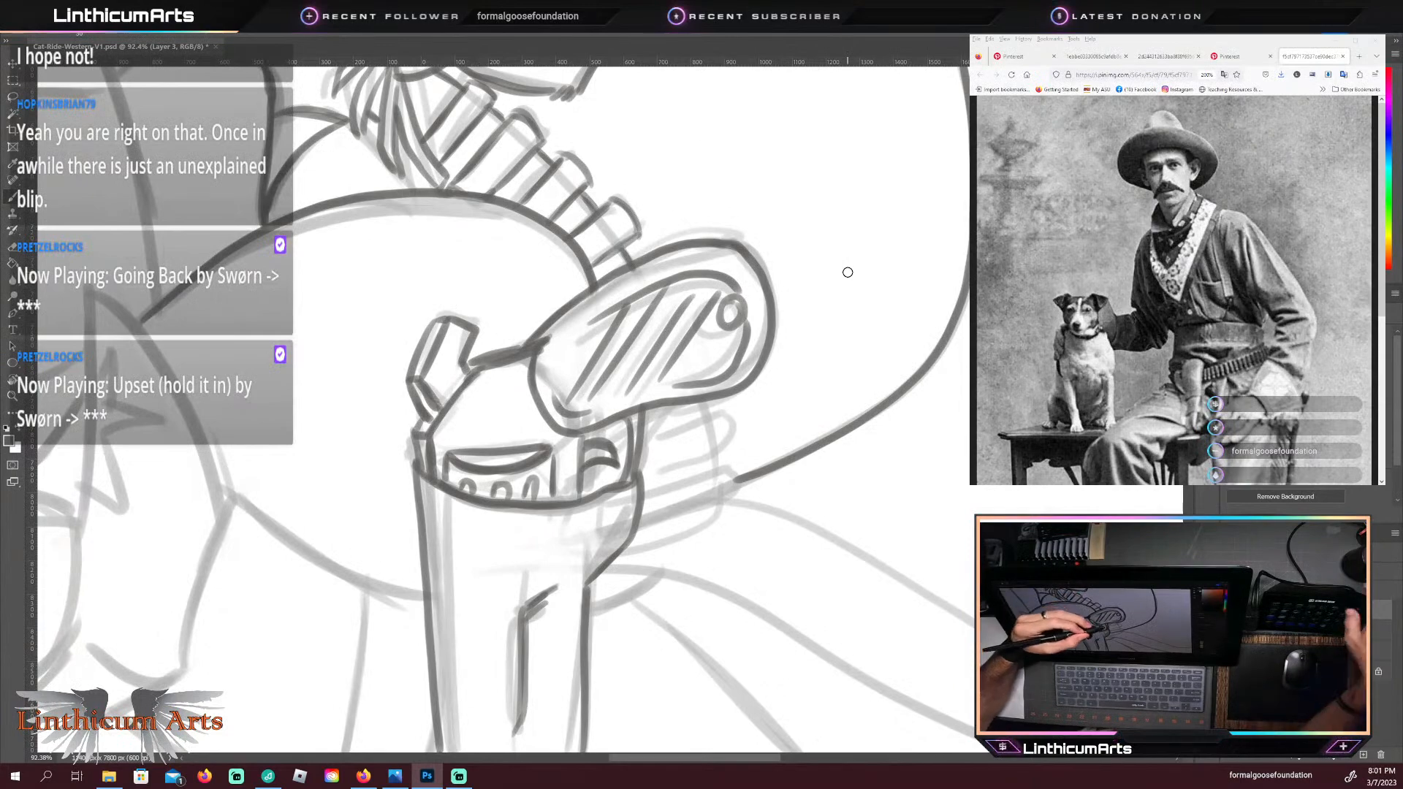
Step: Trace the cartridges behind the revolver grip and the short belt edge beside them in dark lines
key(r)
drag(605, 579, 662, 574)
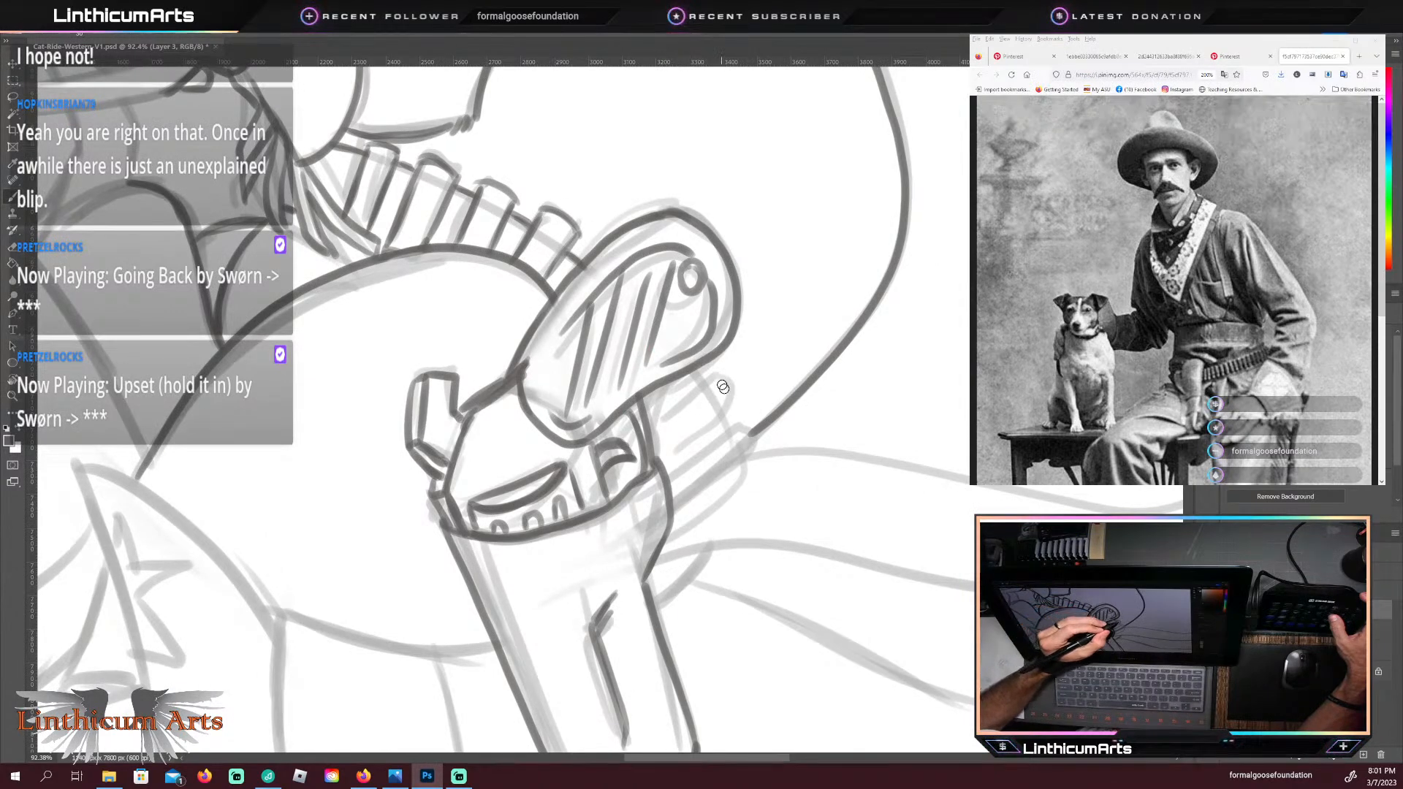
mouse_move(717, 376)
mouse_down()
mouse_move(734, 408)
mouse_move(706, 354)
mouse_move(740, 398)
mouse_move(706, 431)
mouse_up()
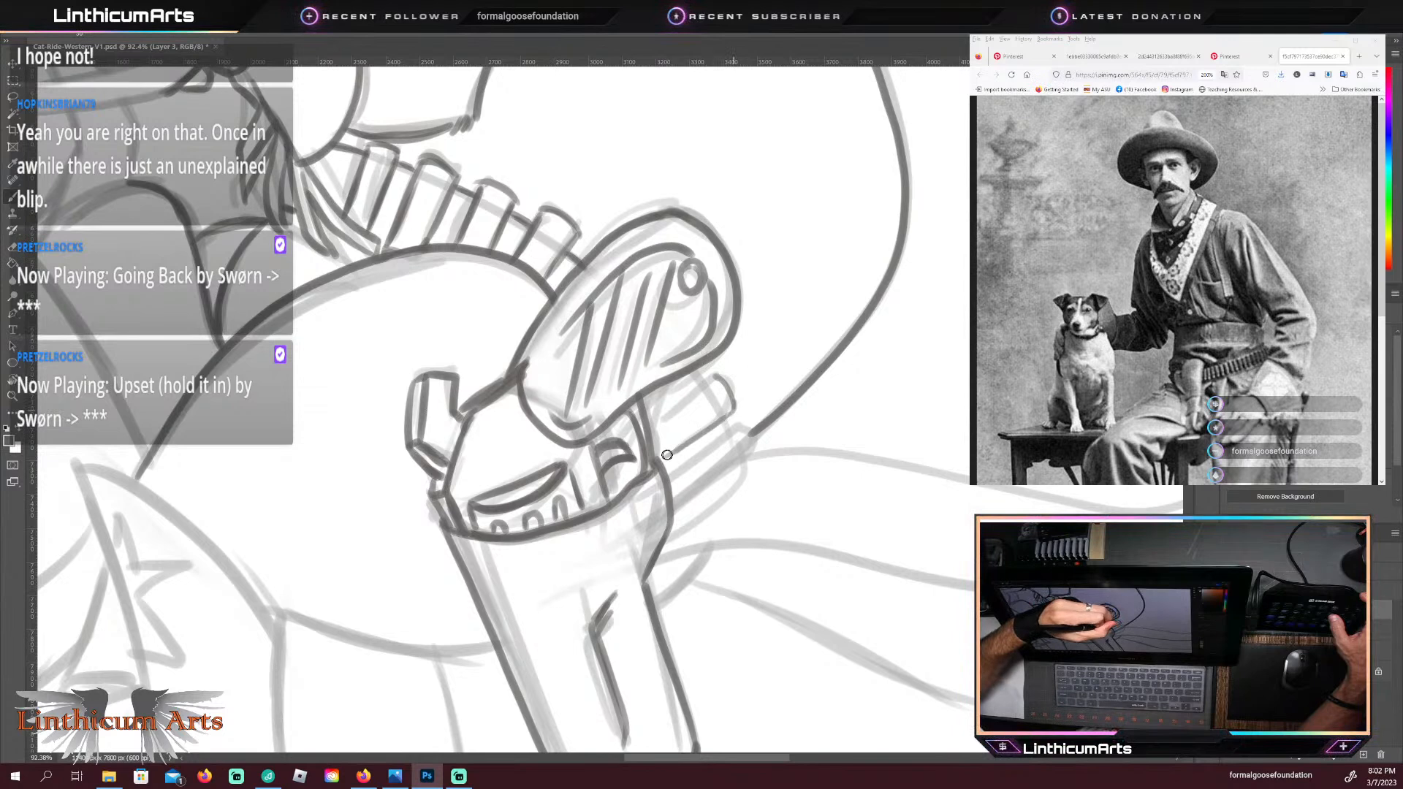
drag(716, 382, 652, 422)
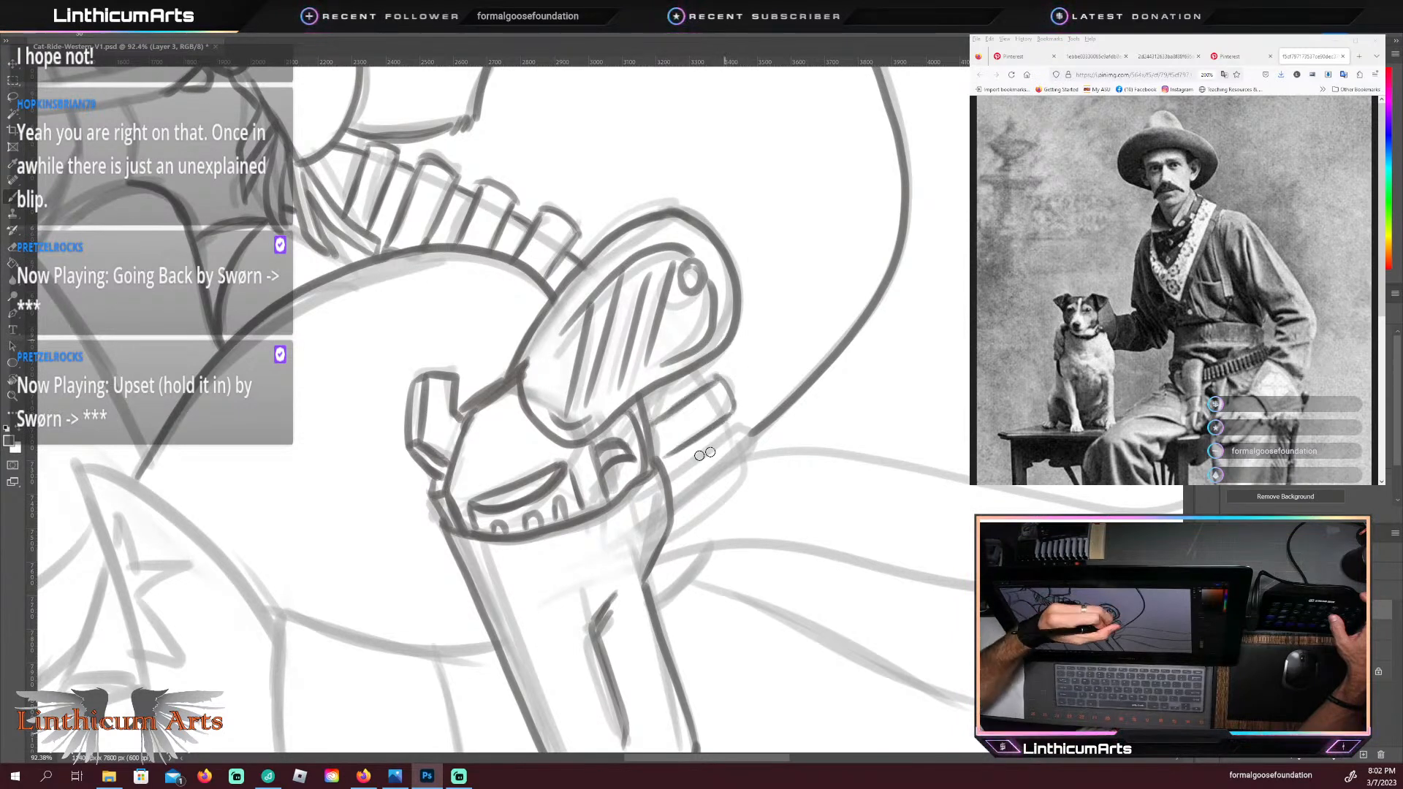
mouse_move(741, 433)
mouse_down()
mouse_move(671, 477)
mouse_move(683, 469)
mouse_up()
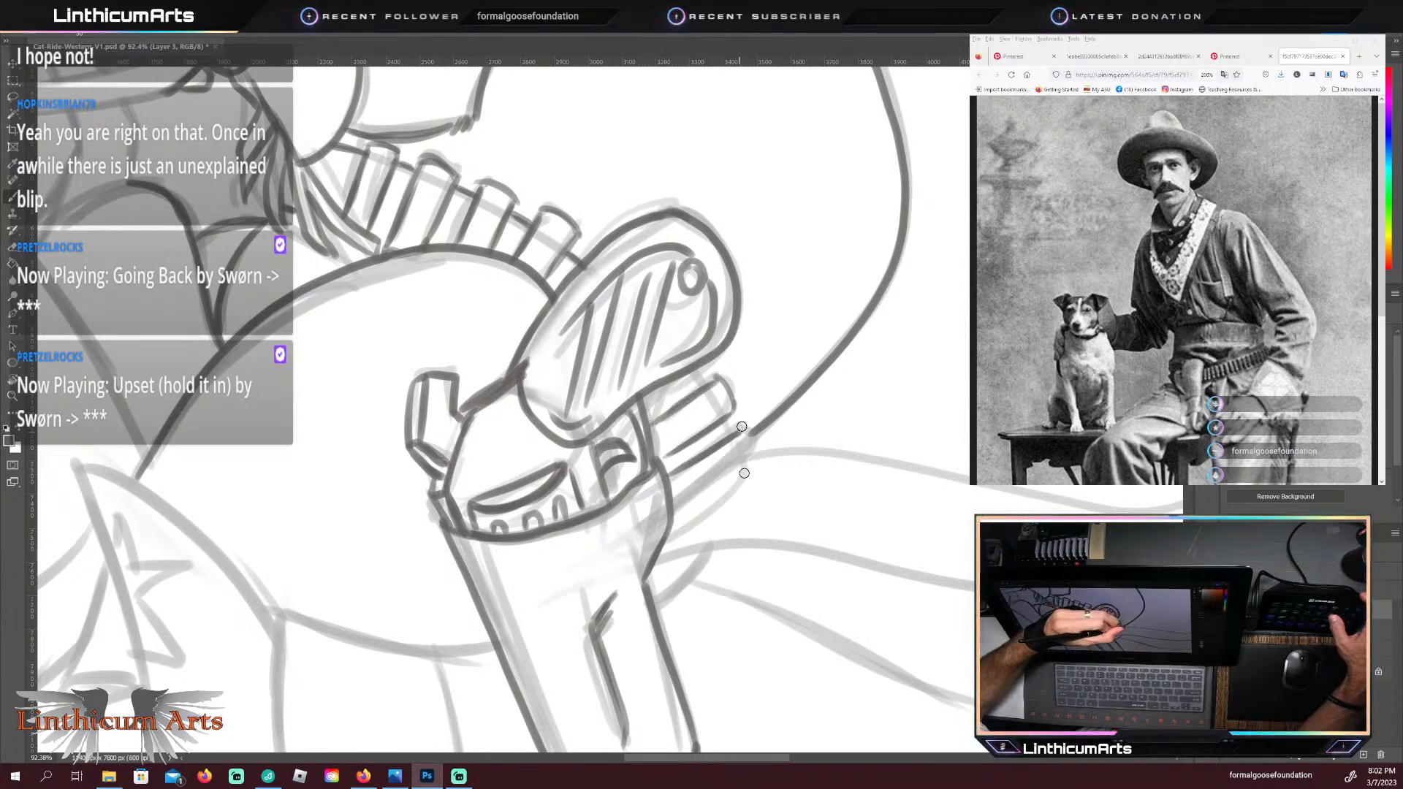
mouse_move(747, 433)
mouse_down()
mouse_move(684, 510)
mouse_move(718, 490)
mouse_move(678, 514)
mouse_move(740, 473)
mouse_up()
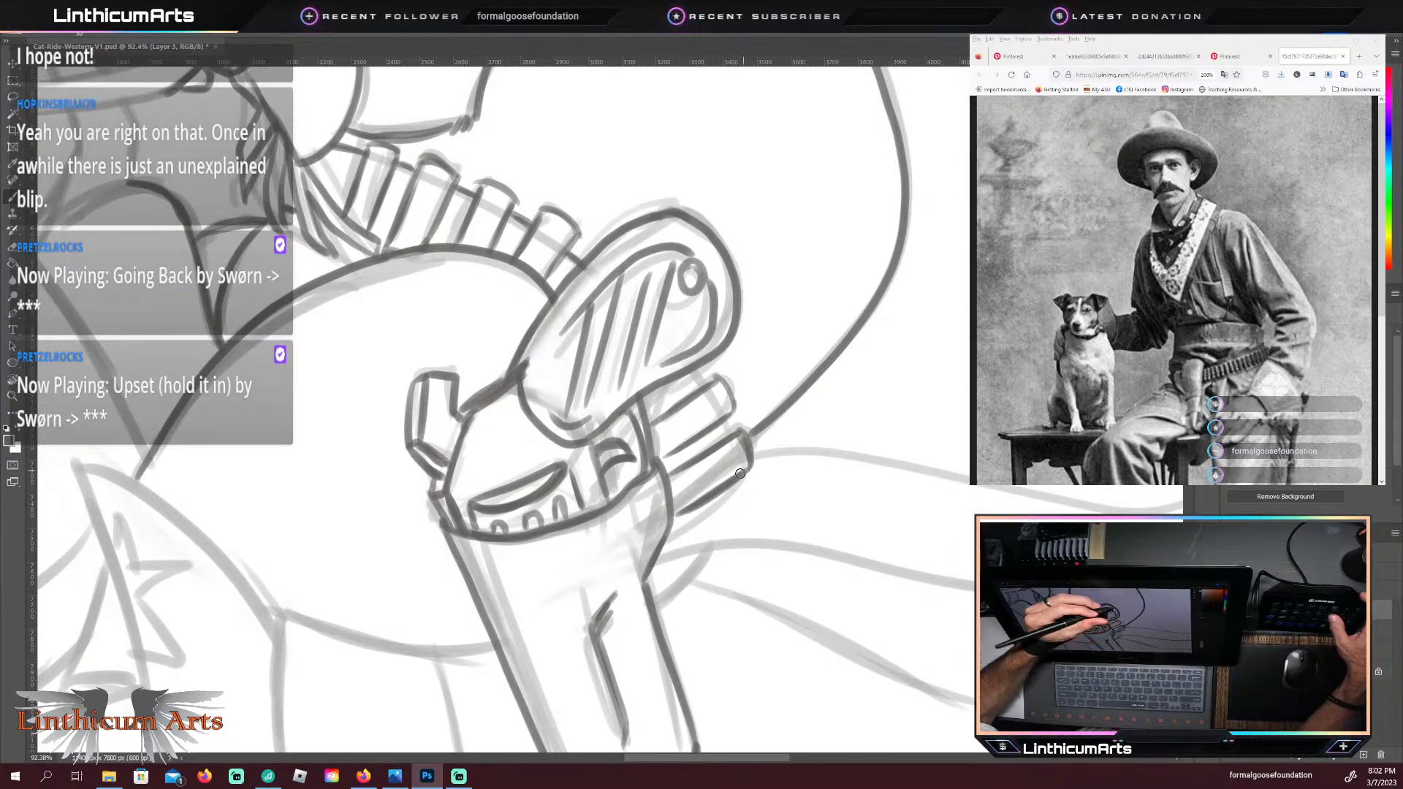
drag(692, 365, 708, 390)
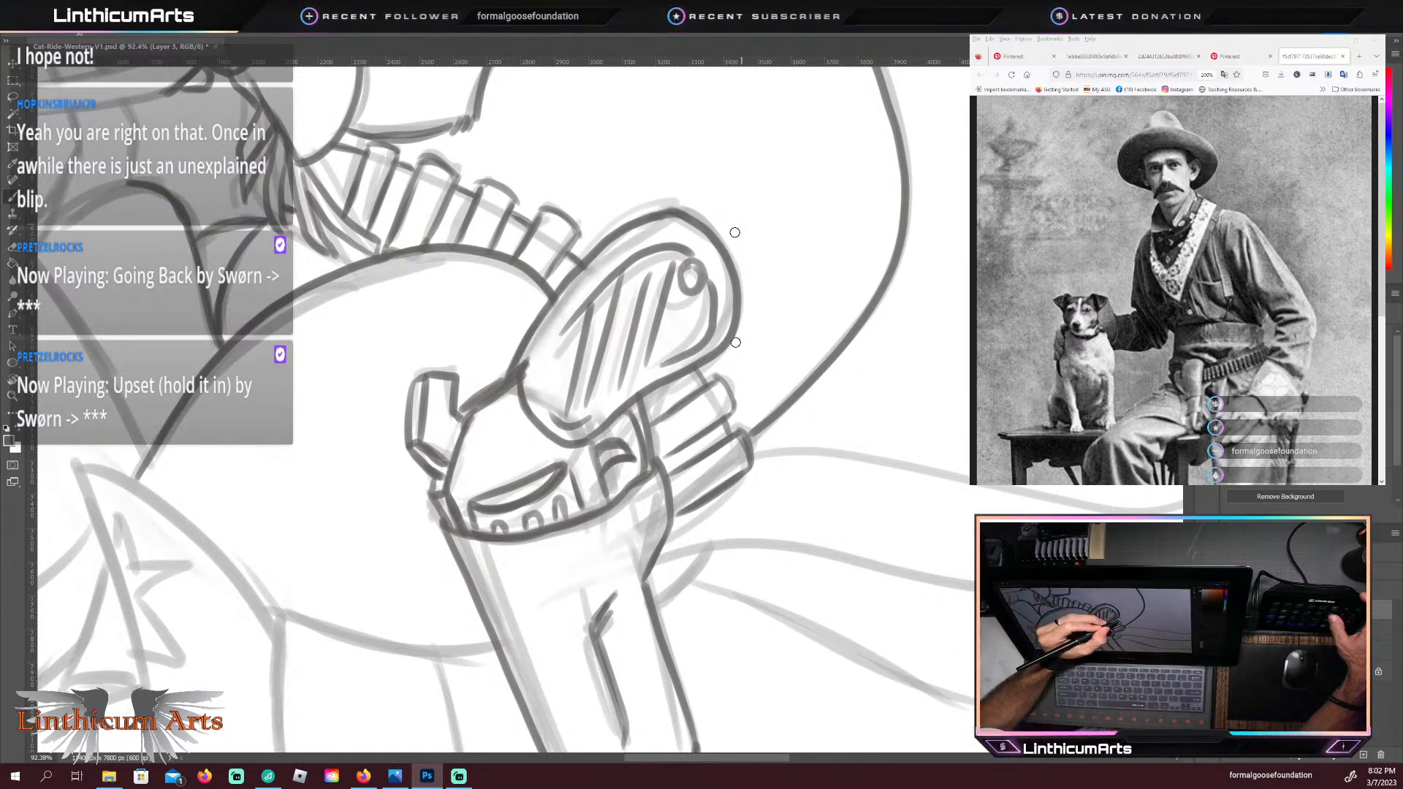
Step: Add small rims to the ends of the cartridges behind the grip and the three nearest ones in front of it
drag(744, 402, 728, 371)
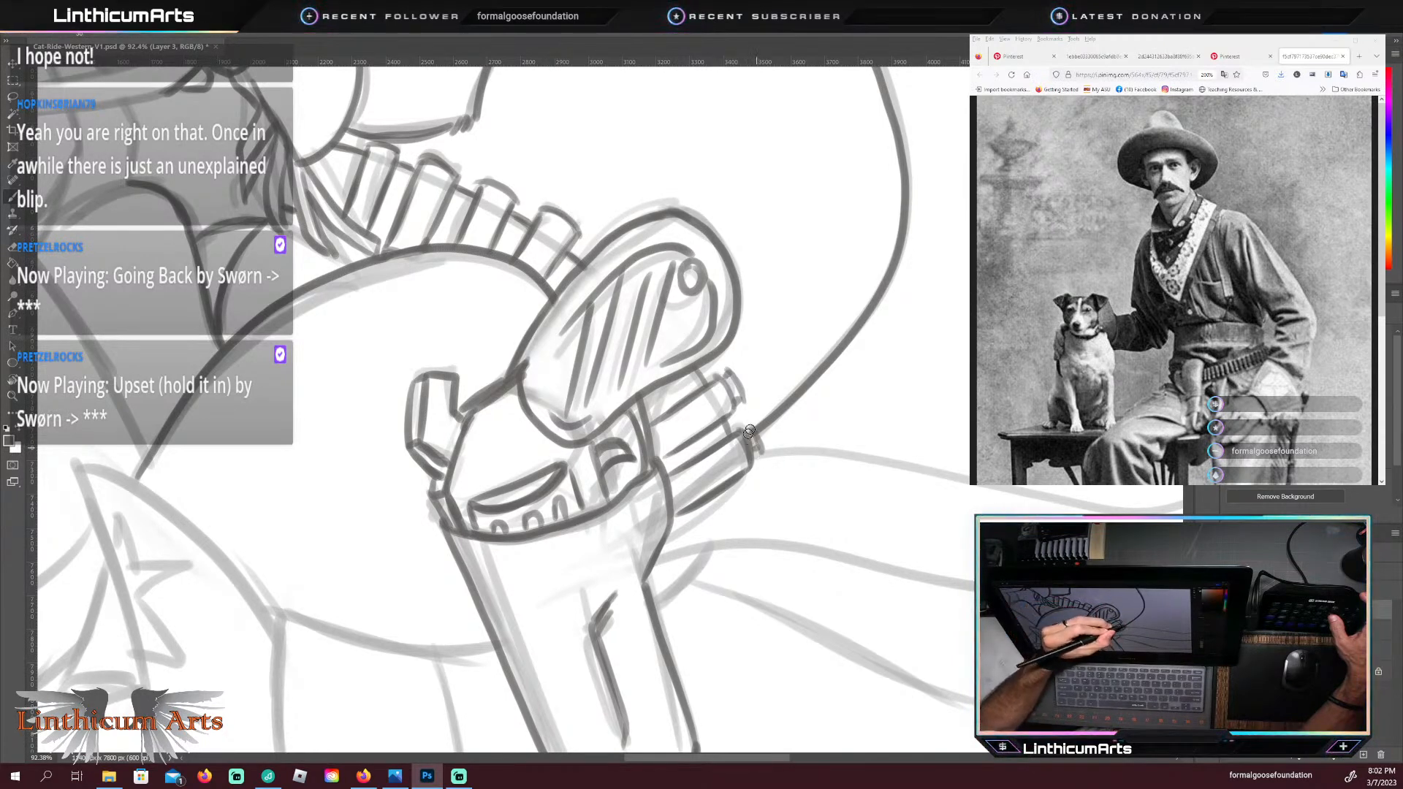
drag(550, 196, 581, 223)
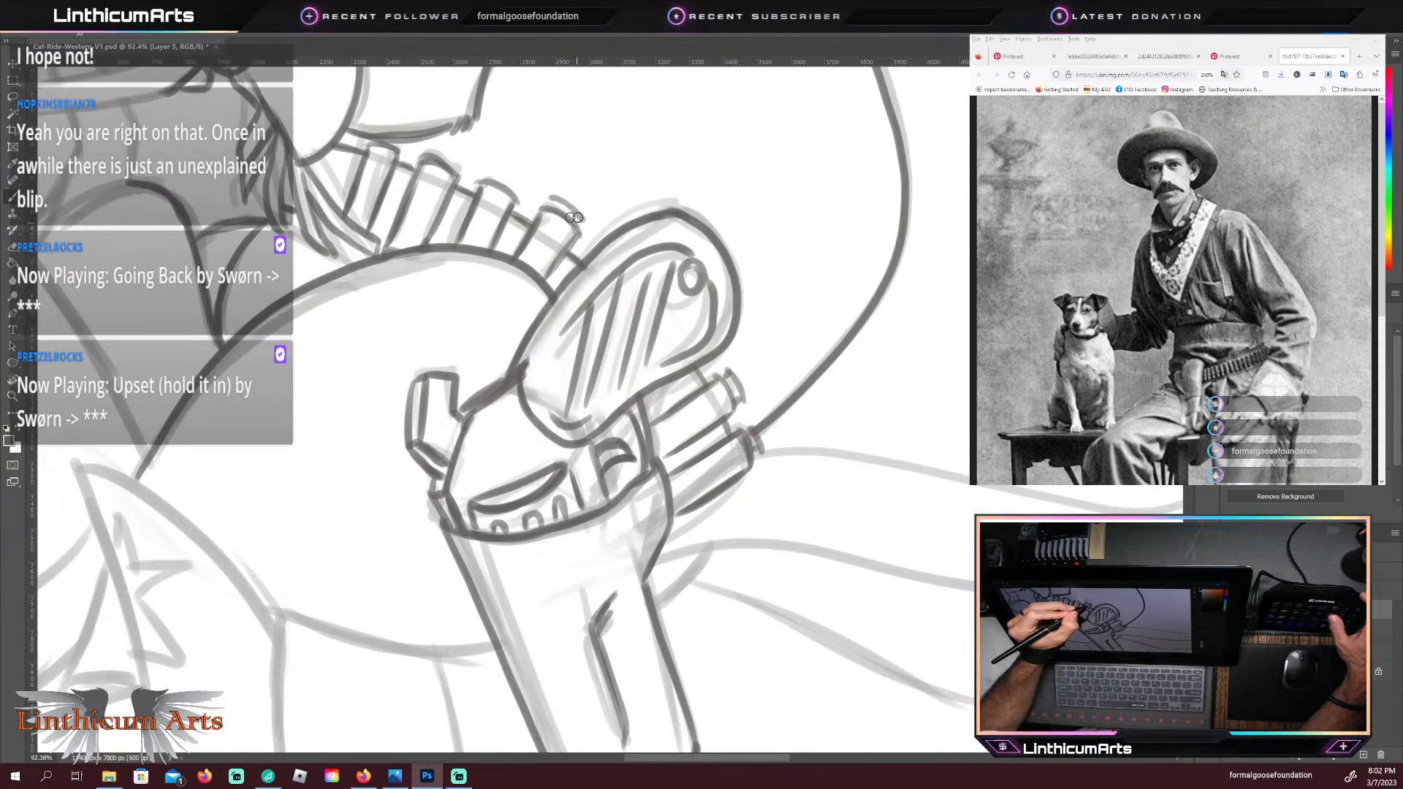
drag(488, 179, 493, 171)
drag(486, 167, 519, 183)
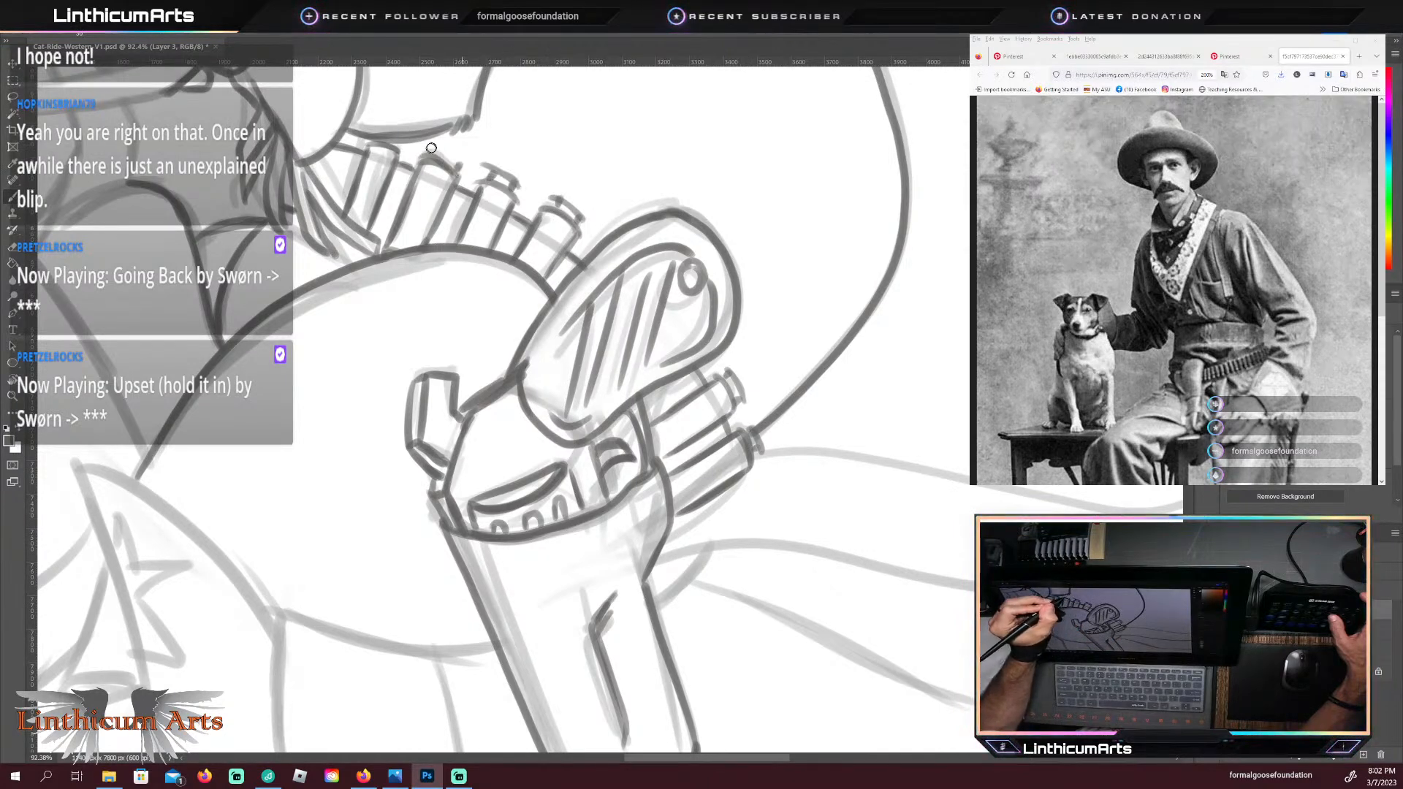
drag(431, 147, 460, 166)
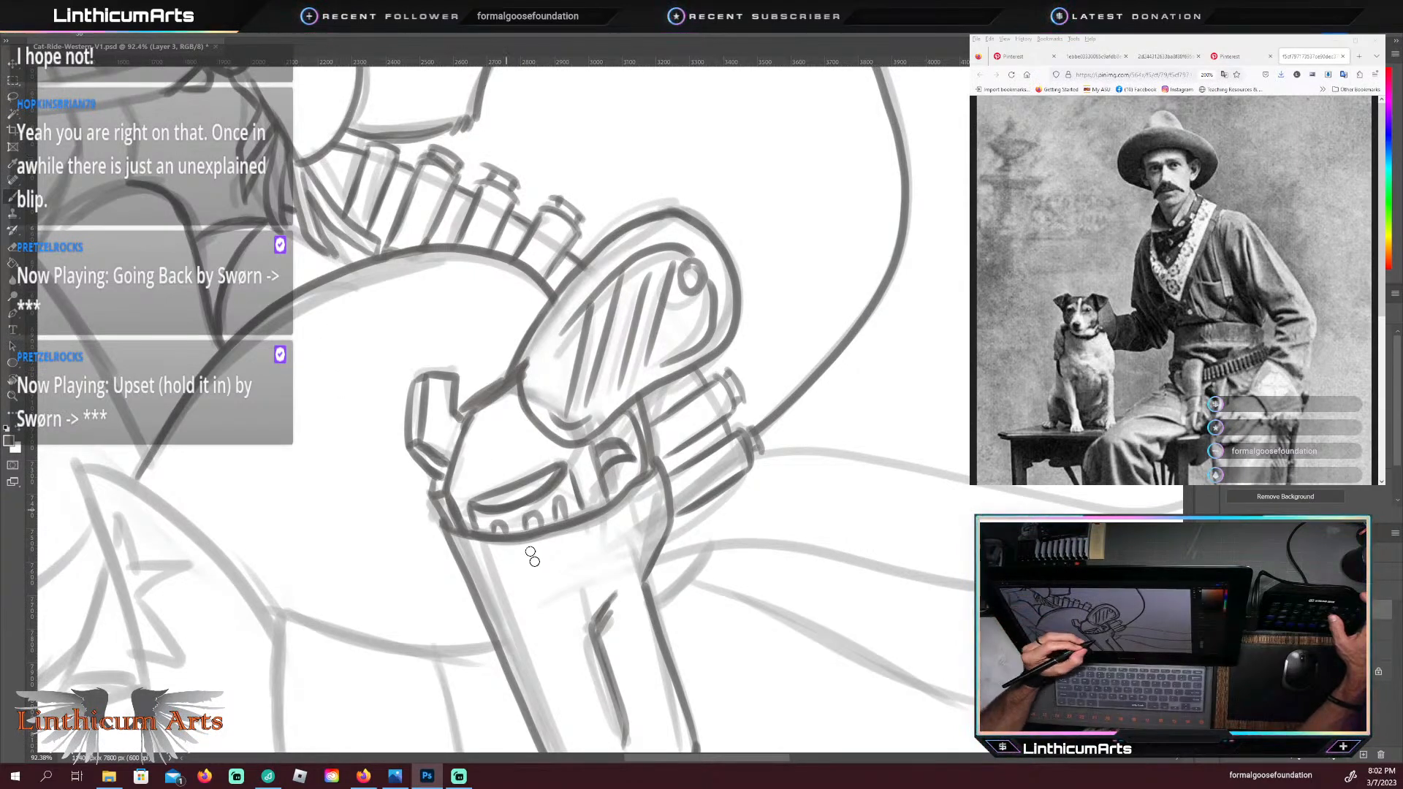
Step: Trace the boot shaft's curved top edge from its front peak down to a pointed notch at the back
mouse_move(541, 605)
mouse_down()
mouse_move(486, 509)
mouse_move(439, 336)
mouse_move(606, 305)
mouse_move(742, 335)
mouse_up()
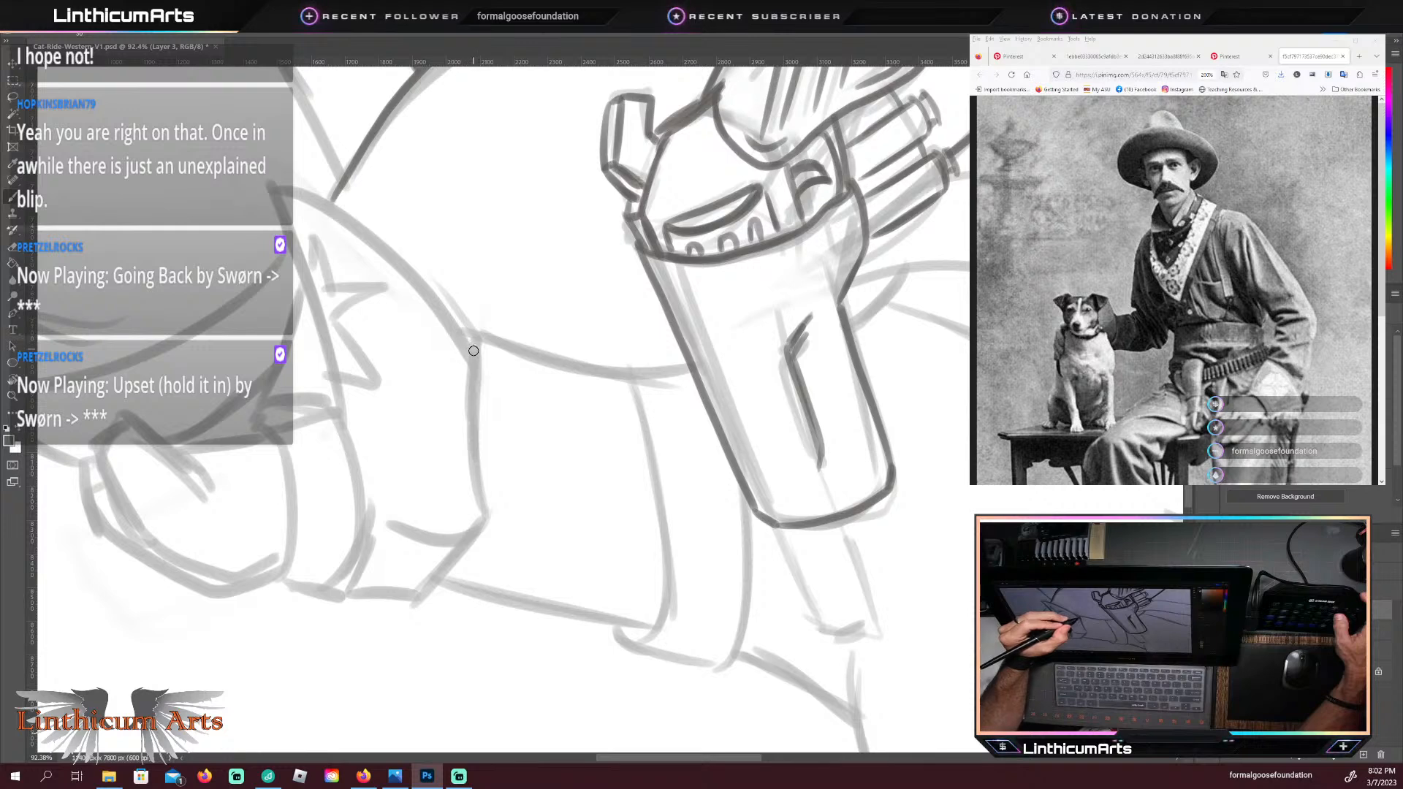
mouse_move(473, 351)
mouse_down()
mouse_move(370, 233)
mouse_move(266, 193)
mouse_up()
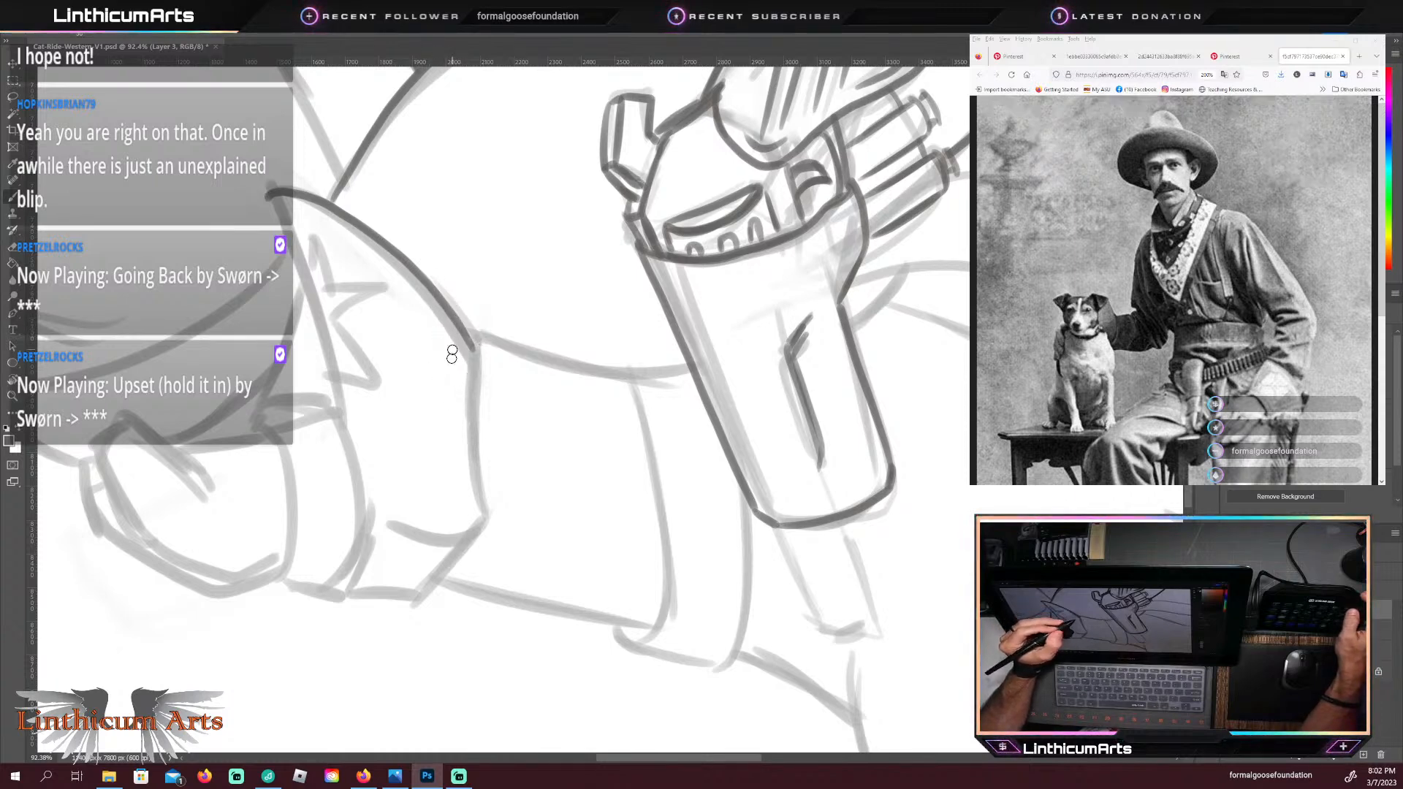
key(ctrl+z)
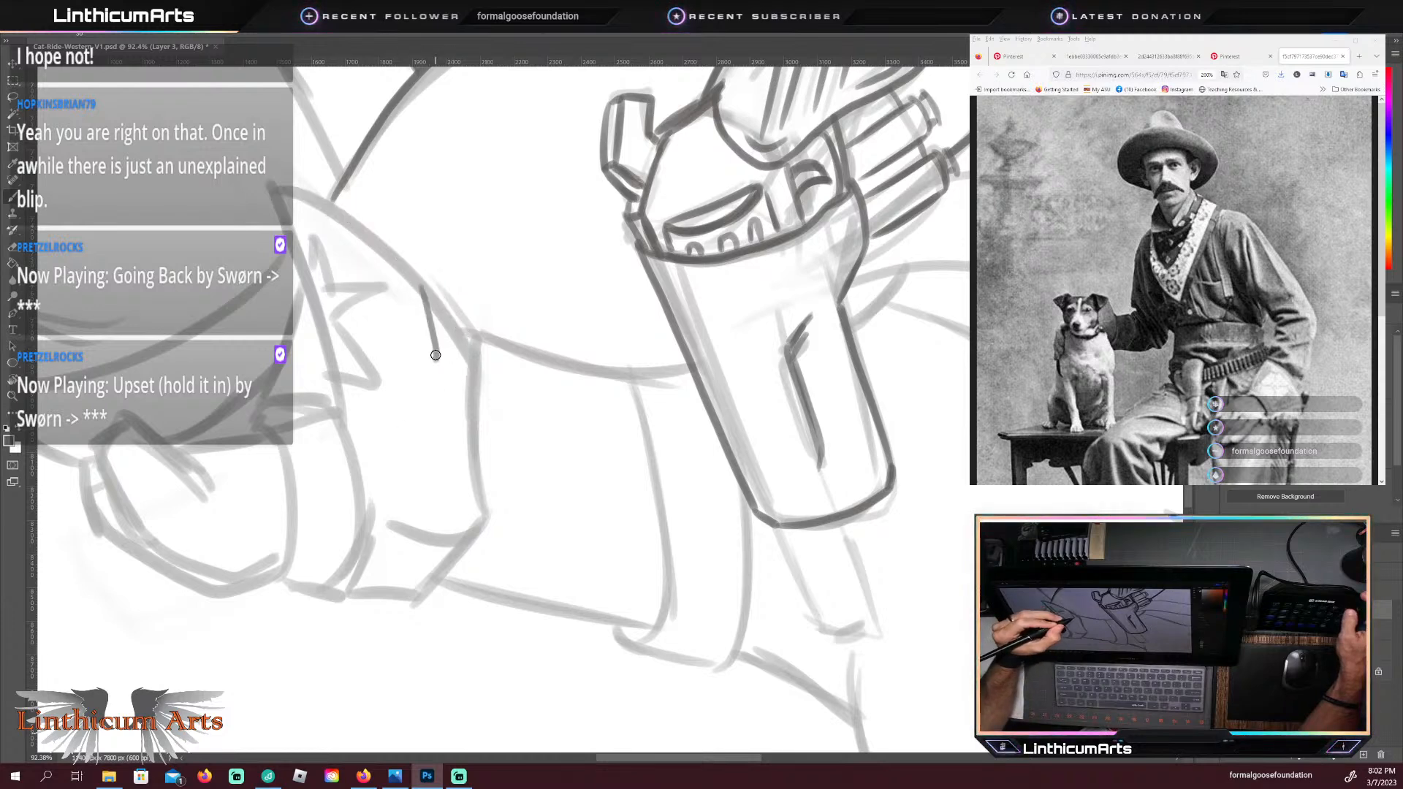
mouse_move(436, 355)
mouse_down()
mouse_move(462, 339)
mouse_move(505, 384)
mouse_move(403, 263)
mouse_move(279, 196)
mouse_up()
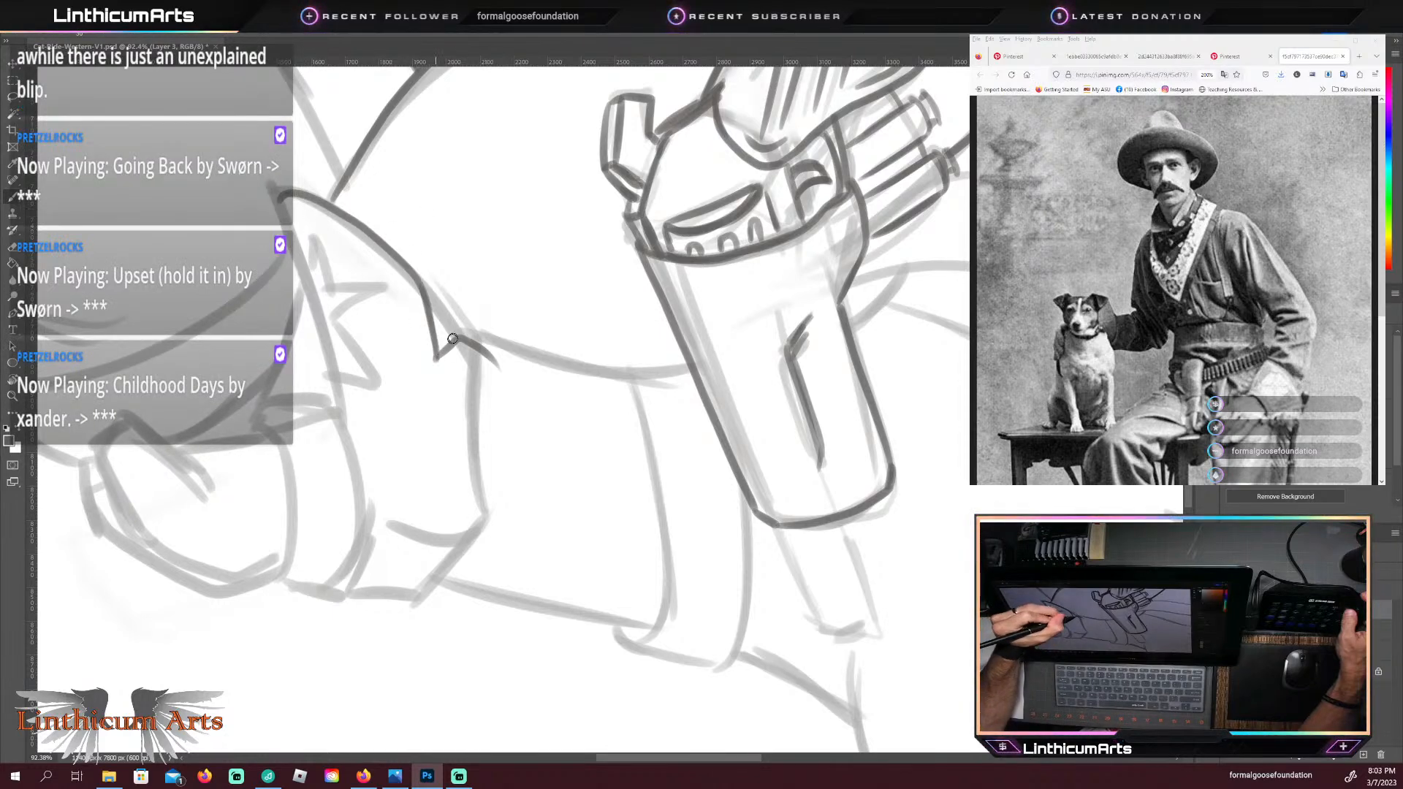
drag(495, 363, 475, 405)
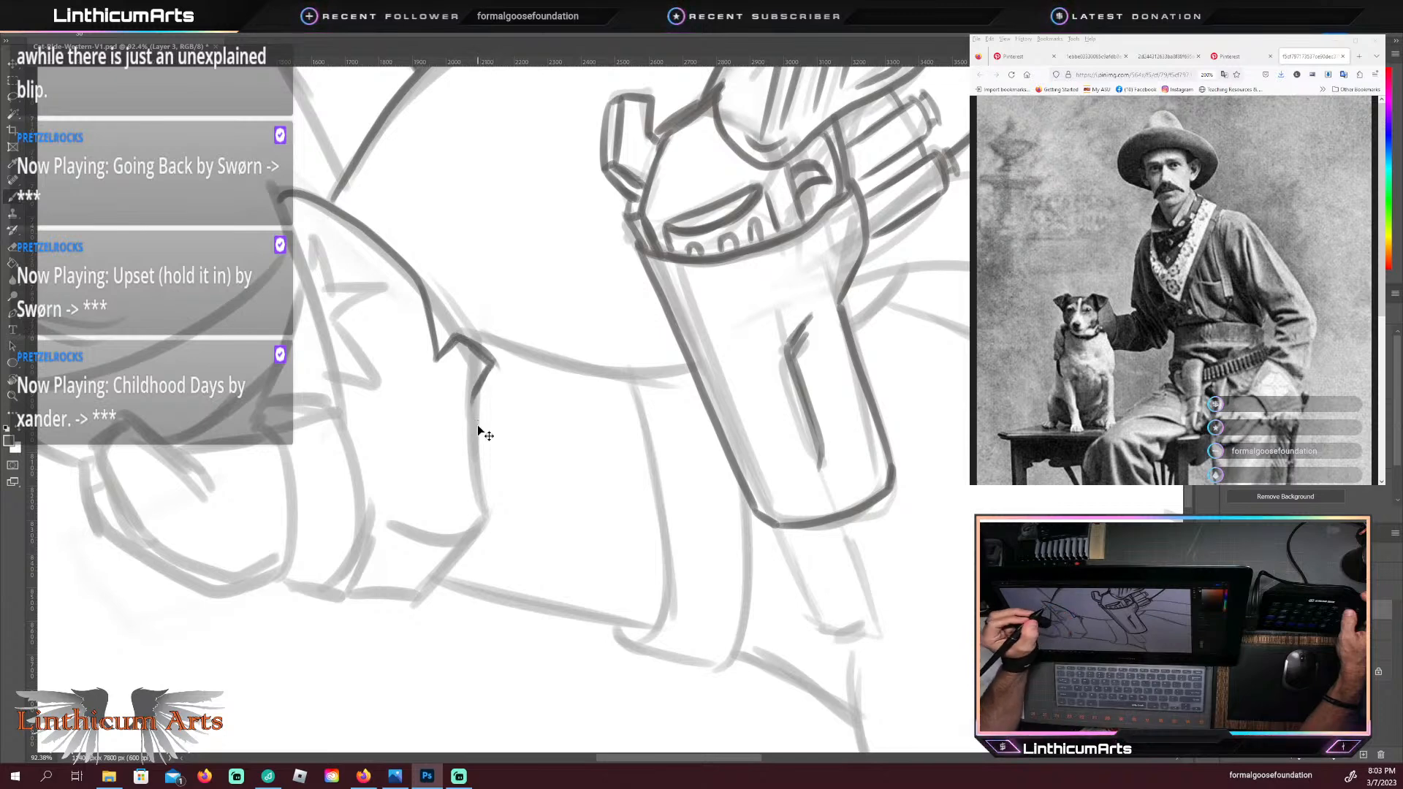
key(ctrl+z)
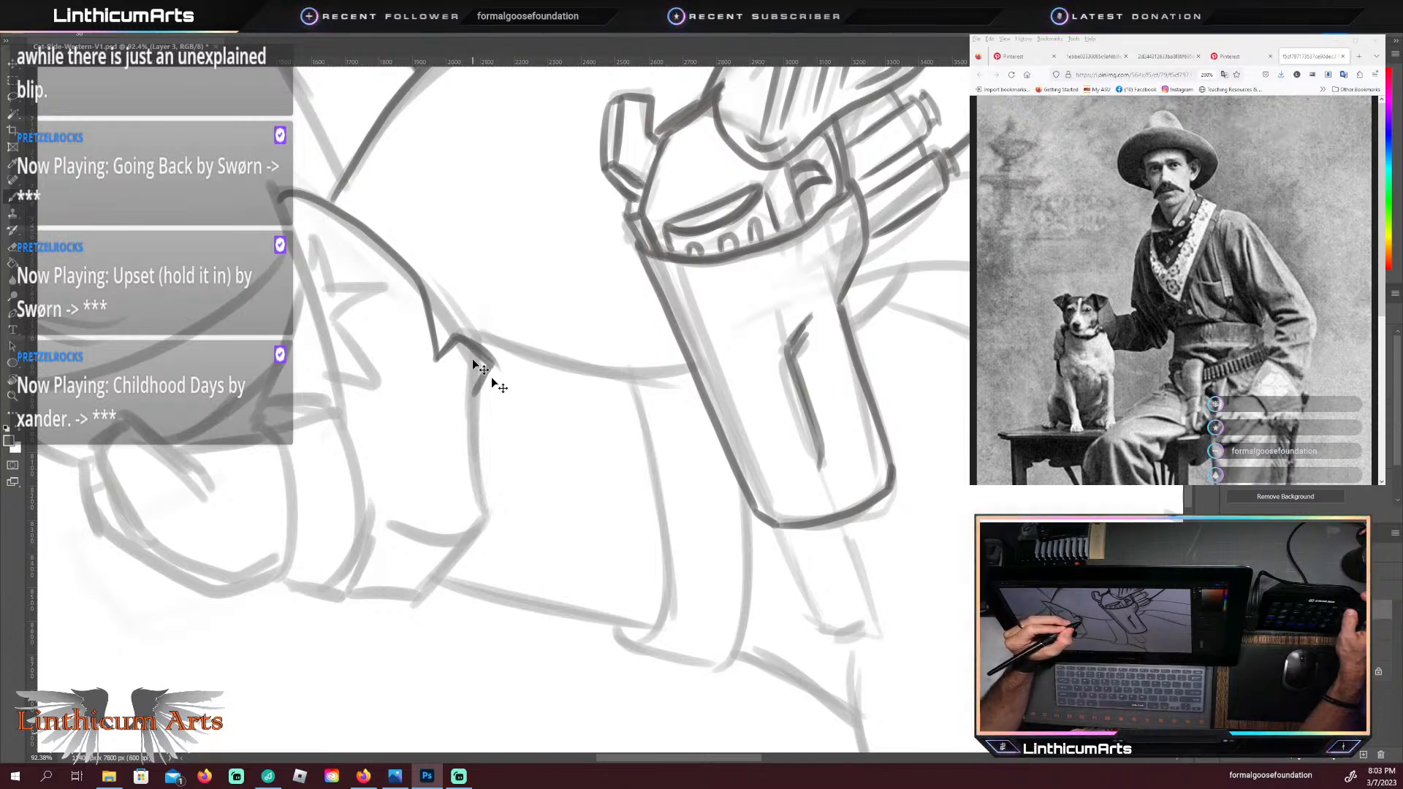
key(ctrl+z)
key(ctrl+z)
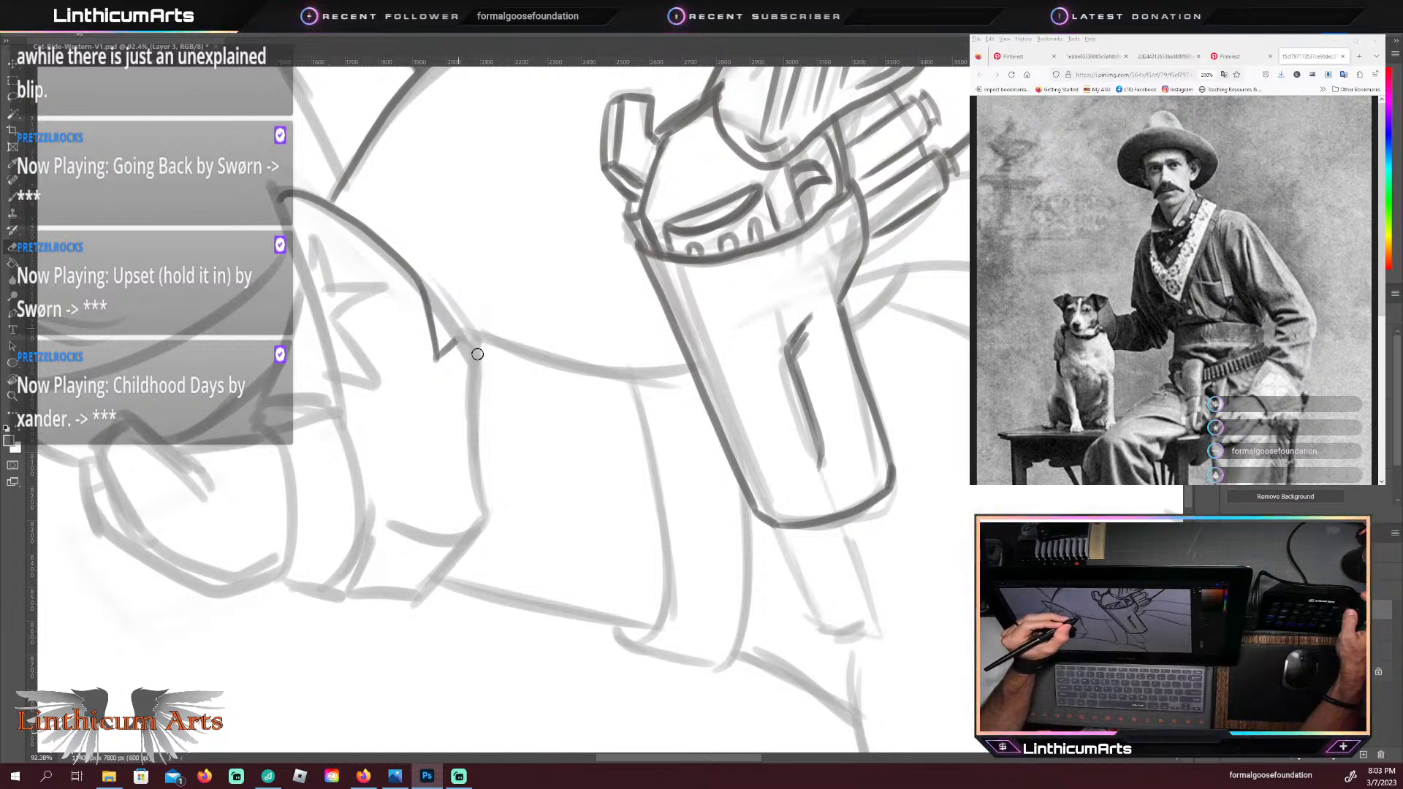
Step: Trace the boot shaft's rounded rear corner, back edge and upper front edge, and the star on its side, in dark lines
mouse_move(444, 352)
mouse_down()
mouse_move(478, 350)
mouse_move(490, 372)
mouse_up()
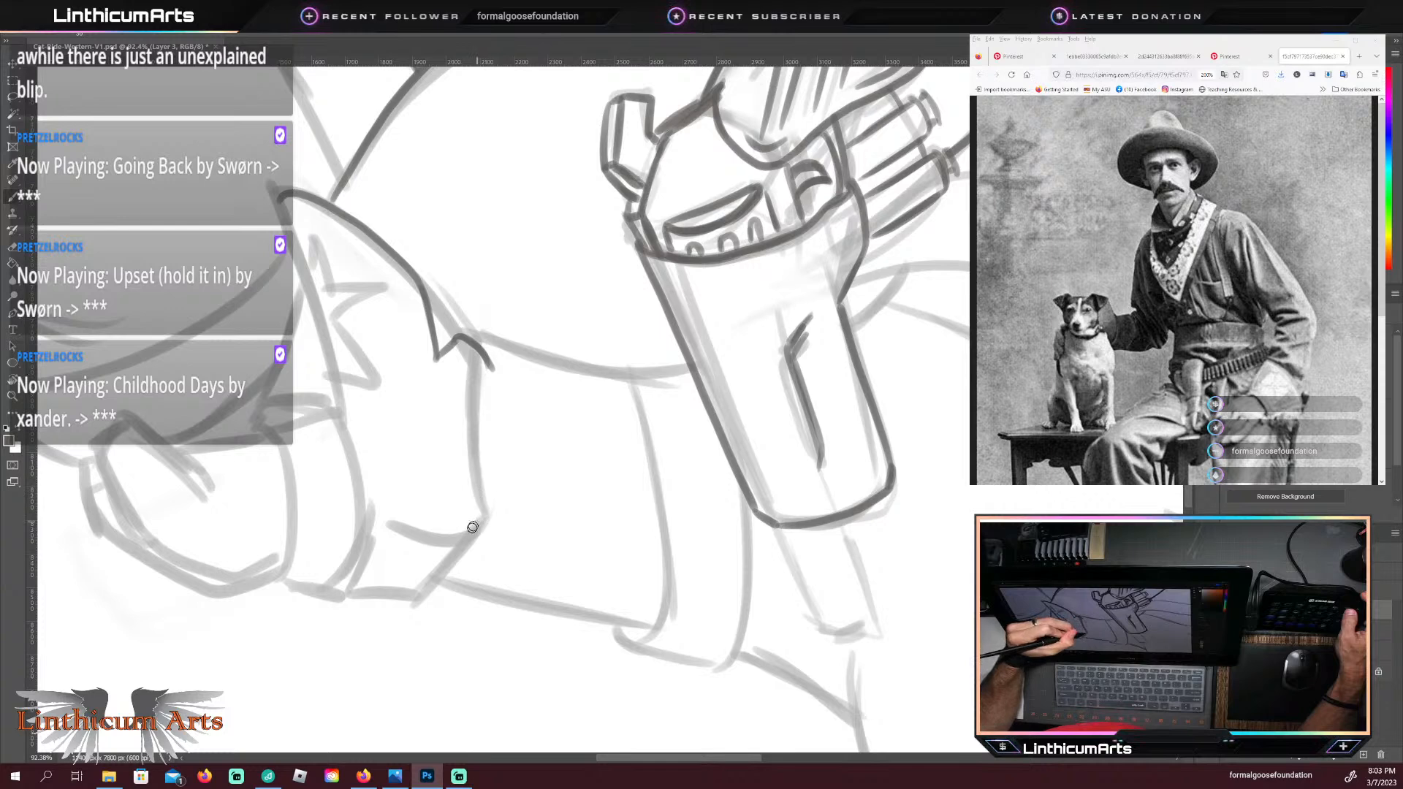
mouse_move(470, 534)
mouse_down()
mouse_move(480, 398)
mouse_move(473, 438)
mouse_up()
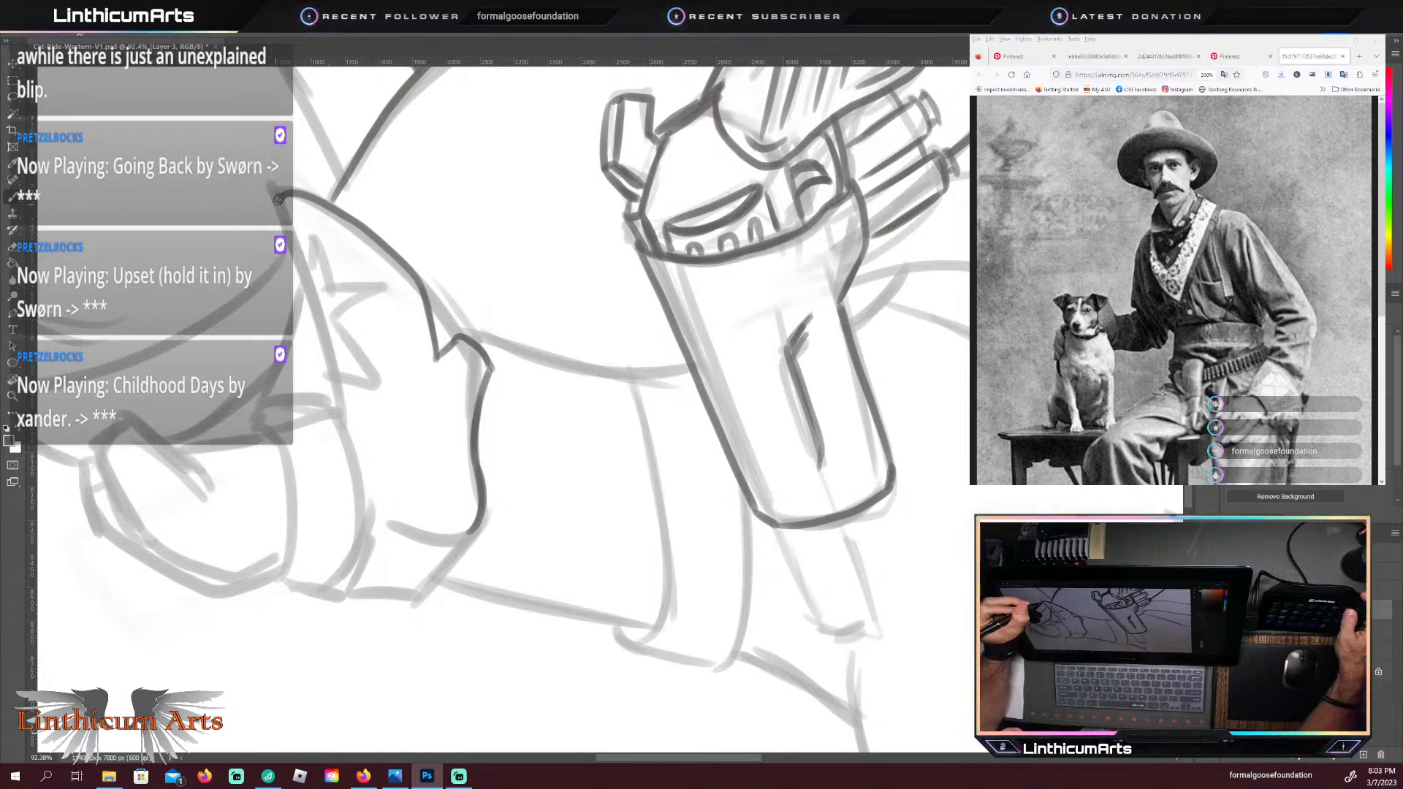
drag(278, 198, 277, 215)
mouse_move(299, 294)
mouse_down()
mouse_move(313, 396)
mouse_move(369, 388)
mouse_move(338, 323)
mouse_move(366, 298)
mouse_move(349, 286)
mouse_move(369, 288)
mouse_move(330, 290)
mouse_move(298, 270)
mouse_up()
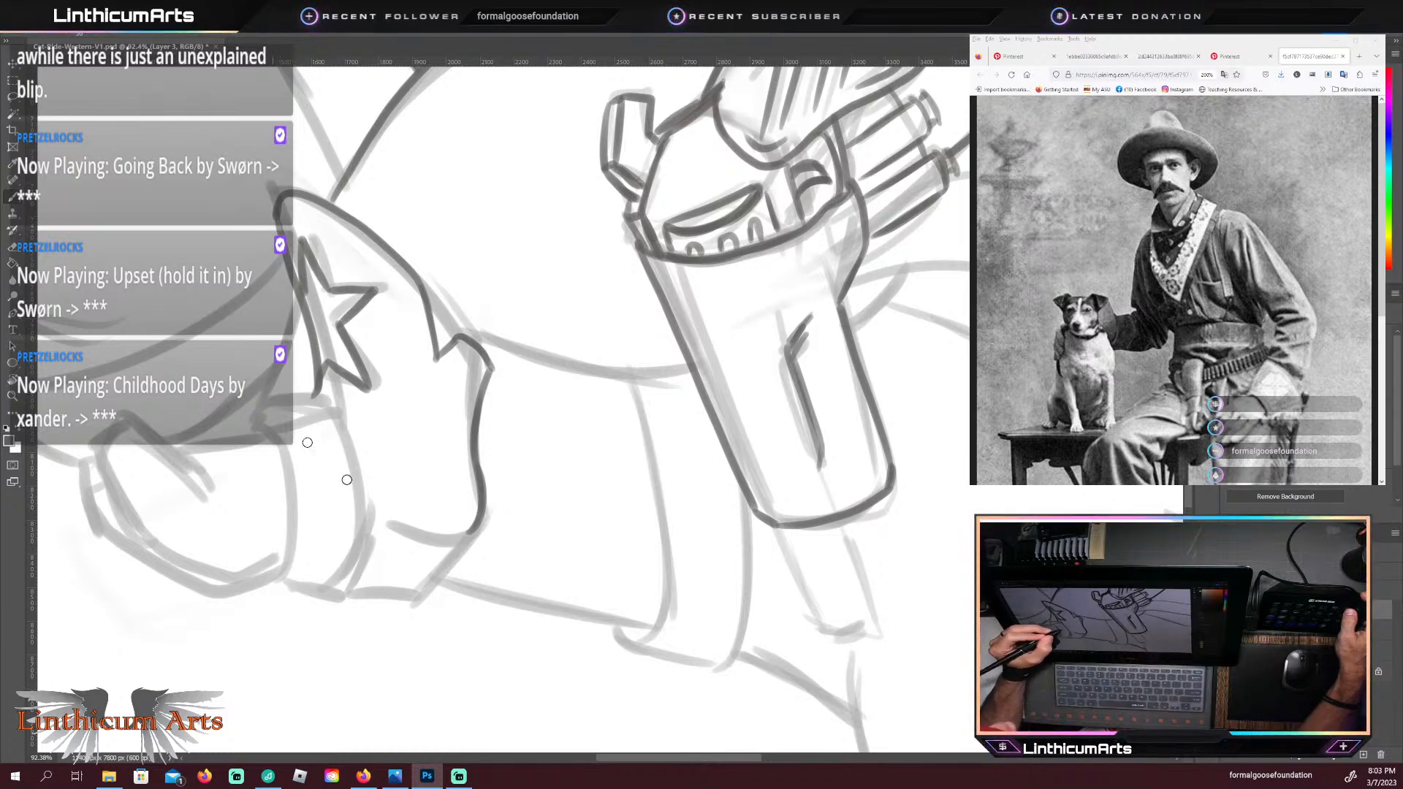
Step: Trace the band that wraps across the boot's ankle in dark lines, closing its front and rear edges
mouse_move(288, 580)
mouse_down()
mouse_move(346, 558)
mouse_move(349, 569)
mouse_move(358, 533)
mouse_move(361, 475)
mouse_move(302, 397)
mouse_up()
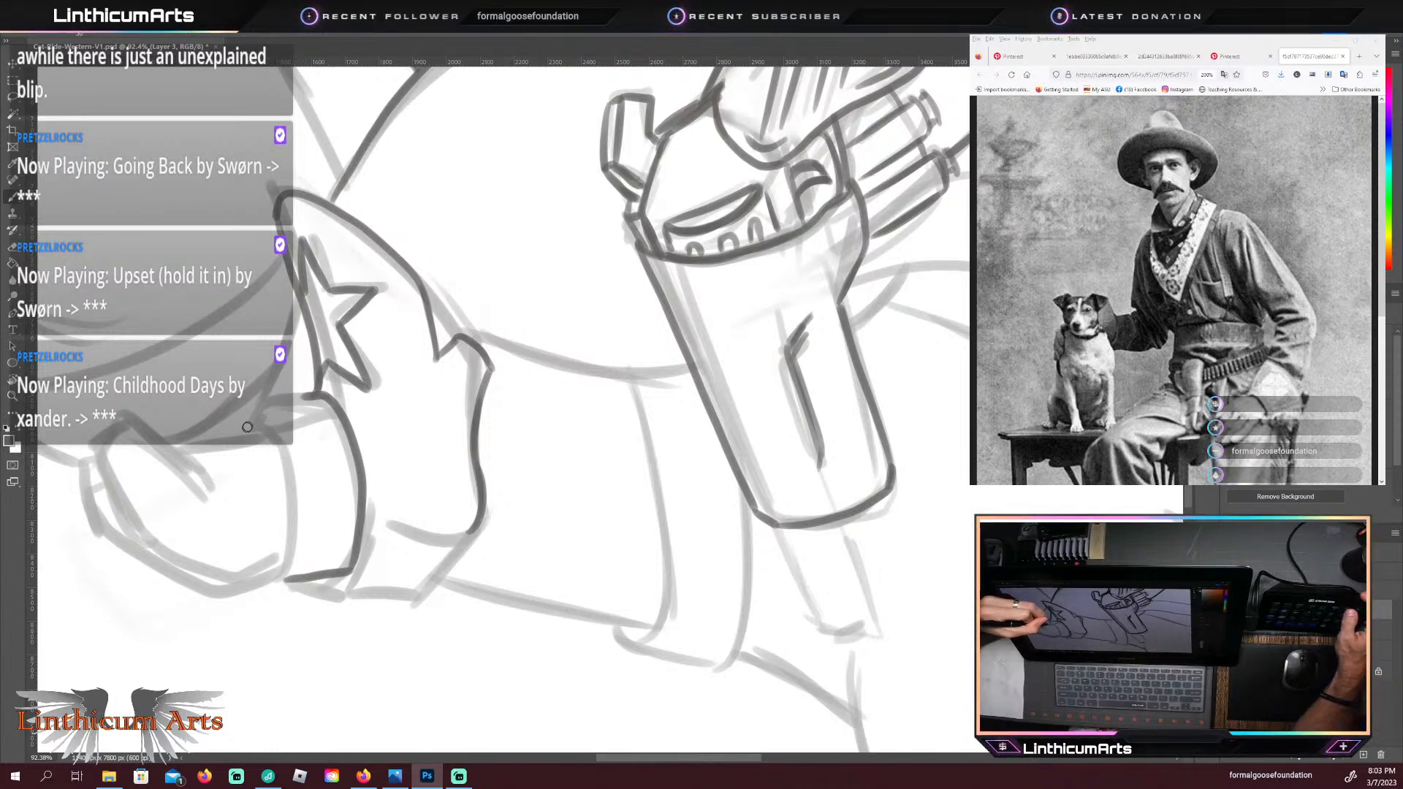
mouse_move(316, 393)
mouse_down()
mouse_move(266, 411)
mouse_move(280, 447)
mouse_up()
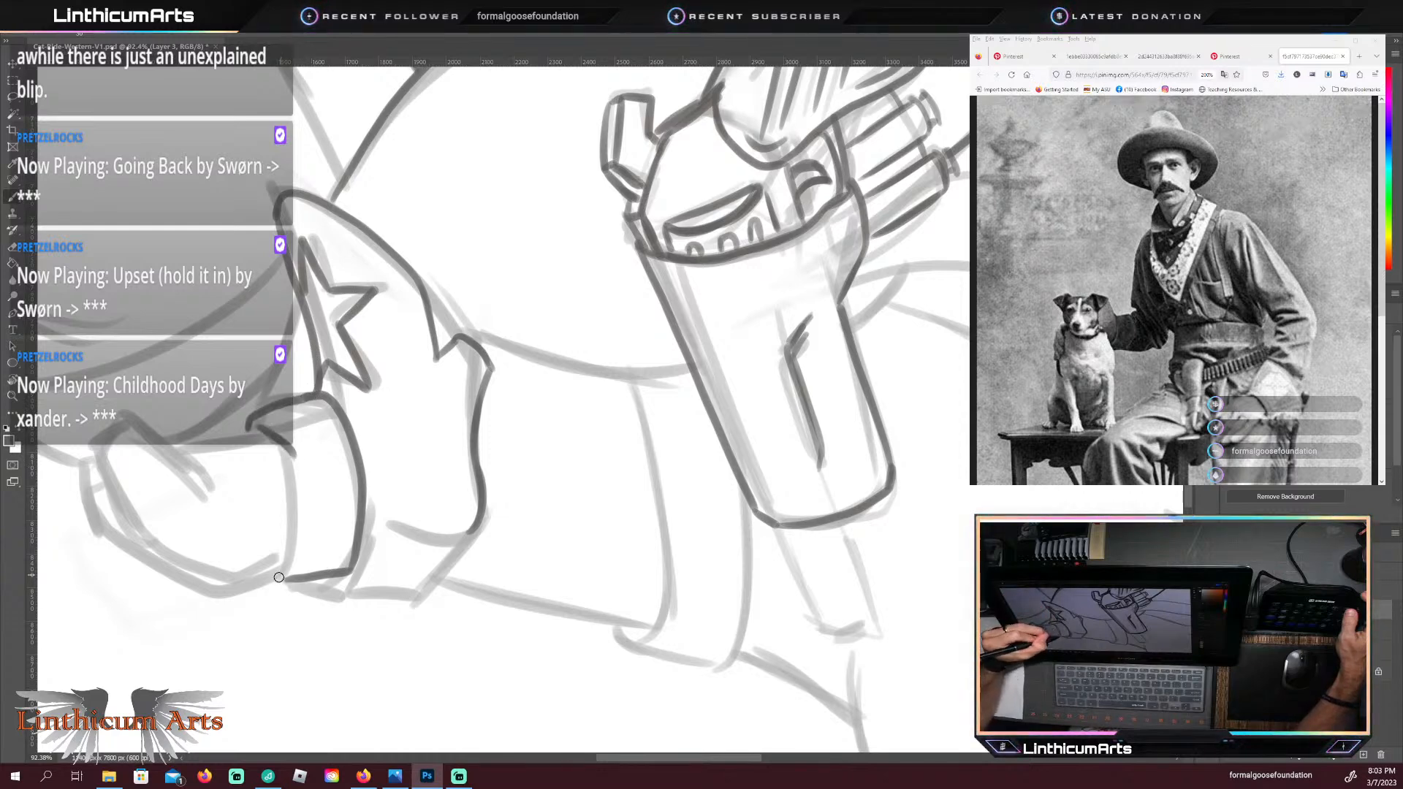
mouse_move(283, 578)
mouse_down()
mouse_move(297, 539)
mouse_move(294, 447)
mouse_up()
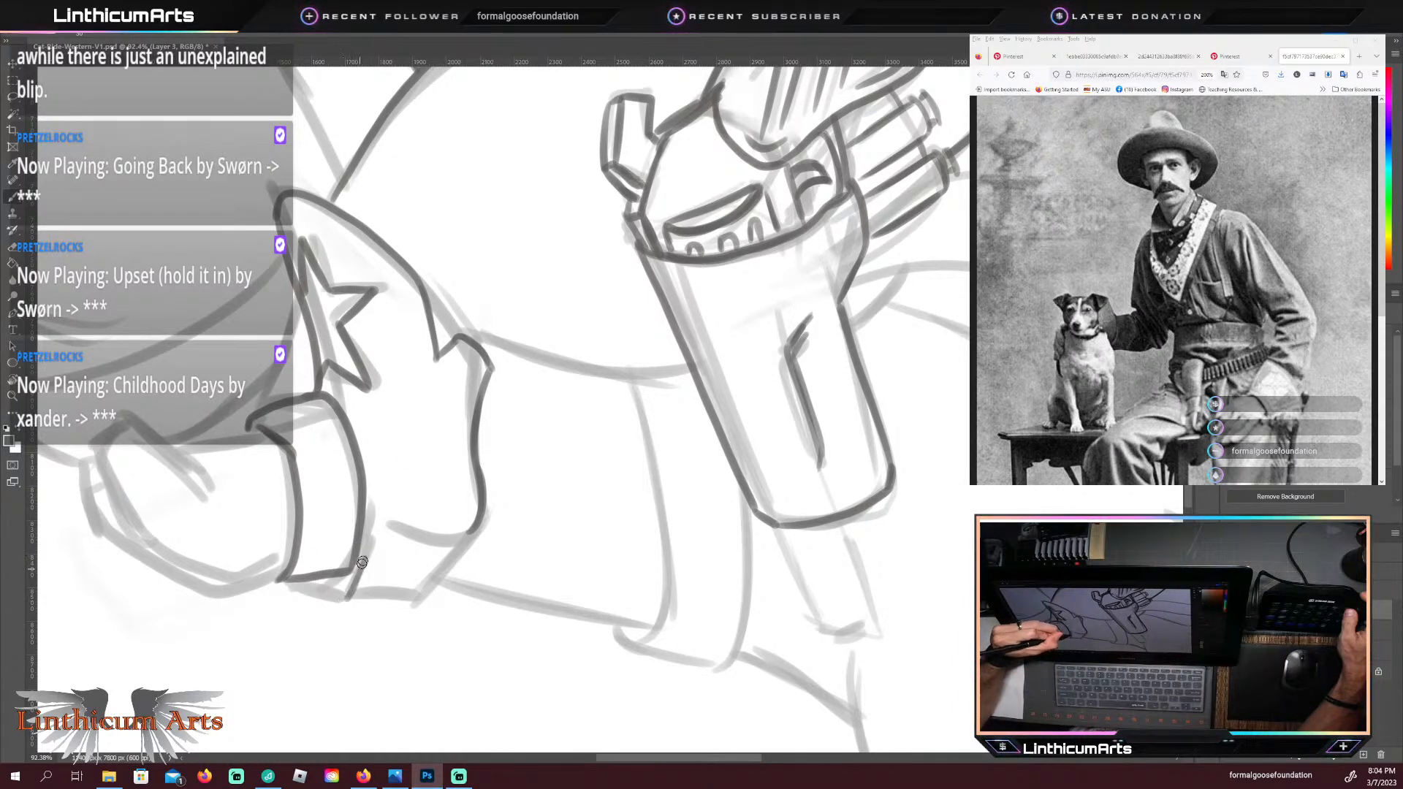
Step: Trace the boot's heel, with its inner corner beside the ankle band, bottom and back edges, and the curved line dividing it from the shaft
mouse_move(363, 562)
mouse_down()
mouse_move(339, 602)
mouse_move(366, 562)
mouse_move(377, 595)
mouse_move(350, 599)
mouse_move(426, 590)
mouse_up()
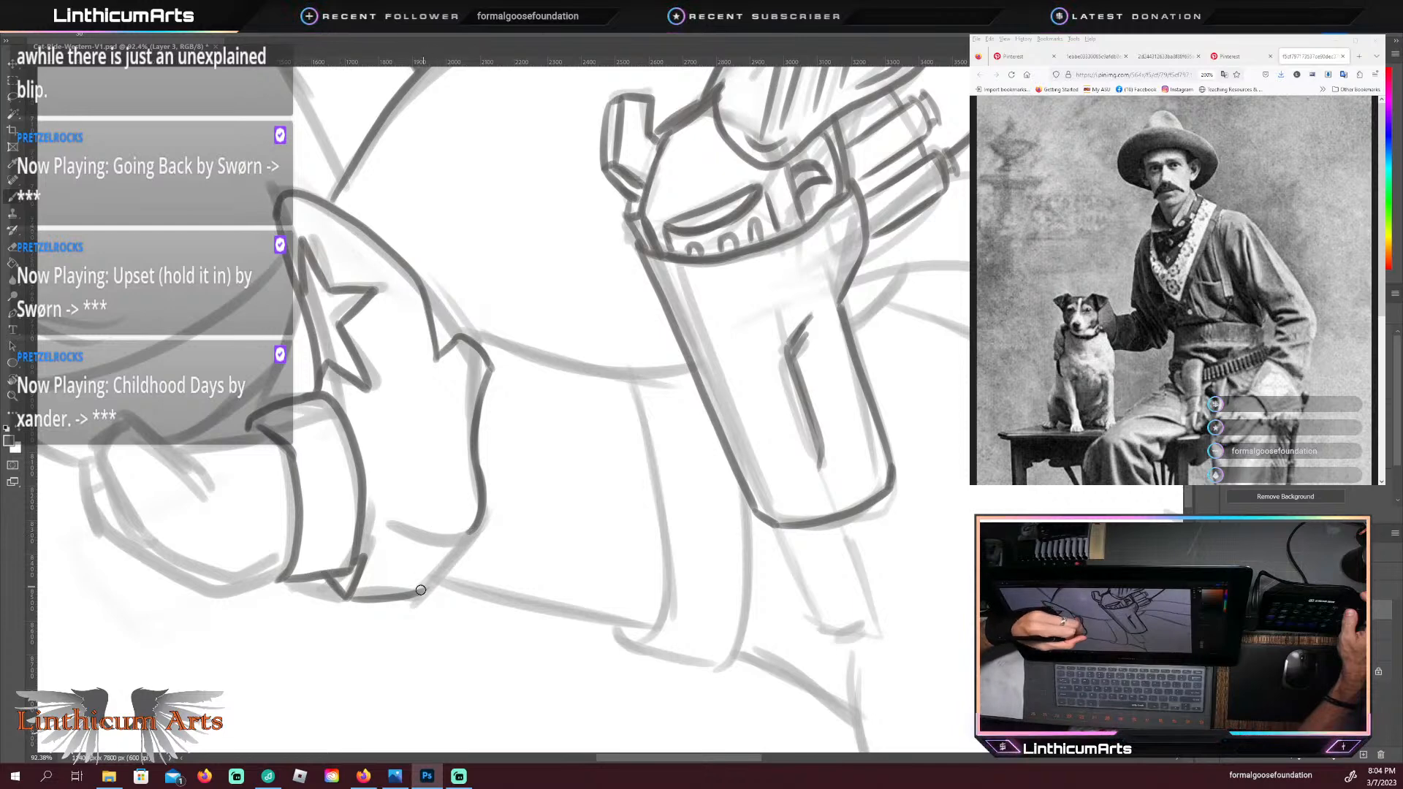
drag(421, 592, 472, 532)
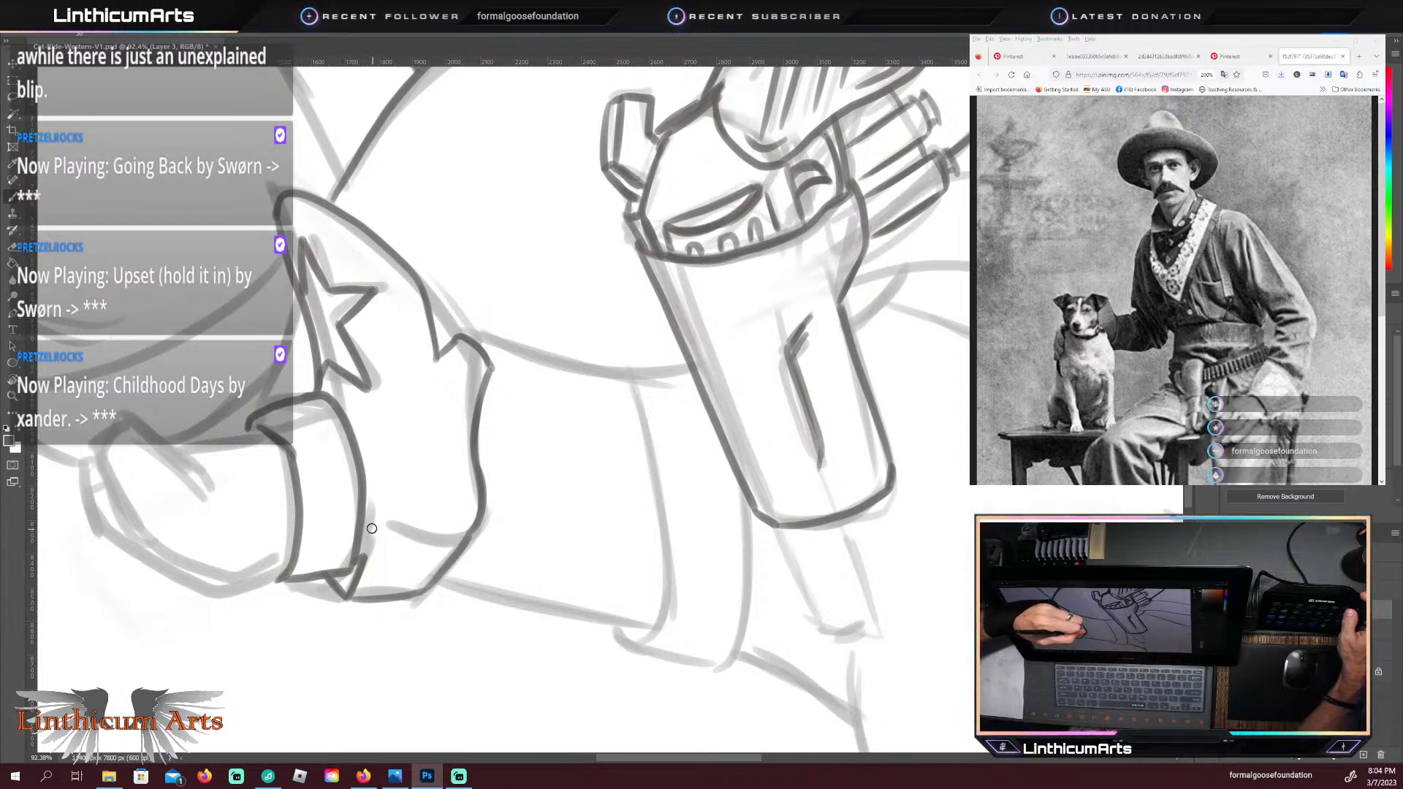
drag(372, 528, 471, 532)
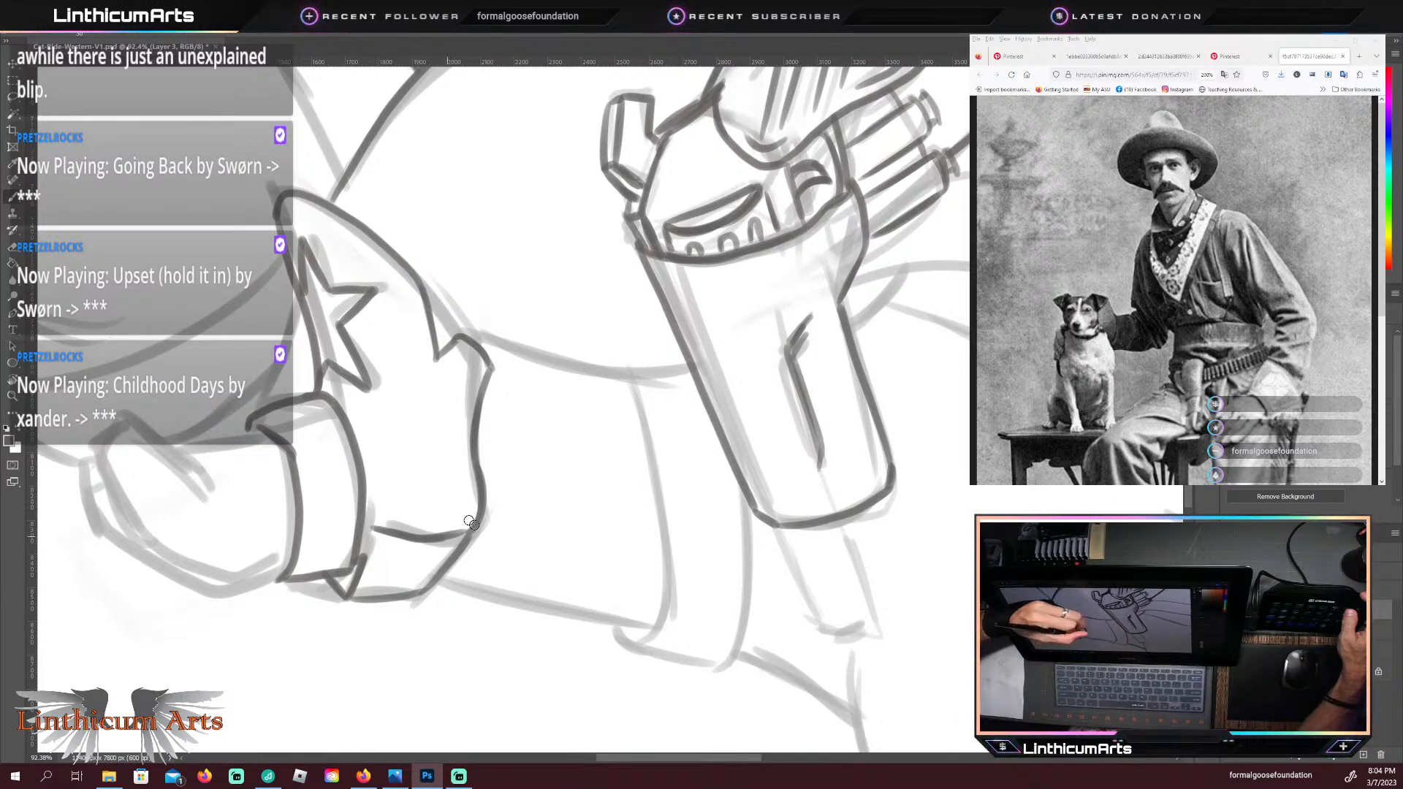
key(Escape)
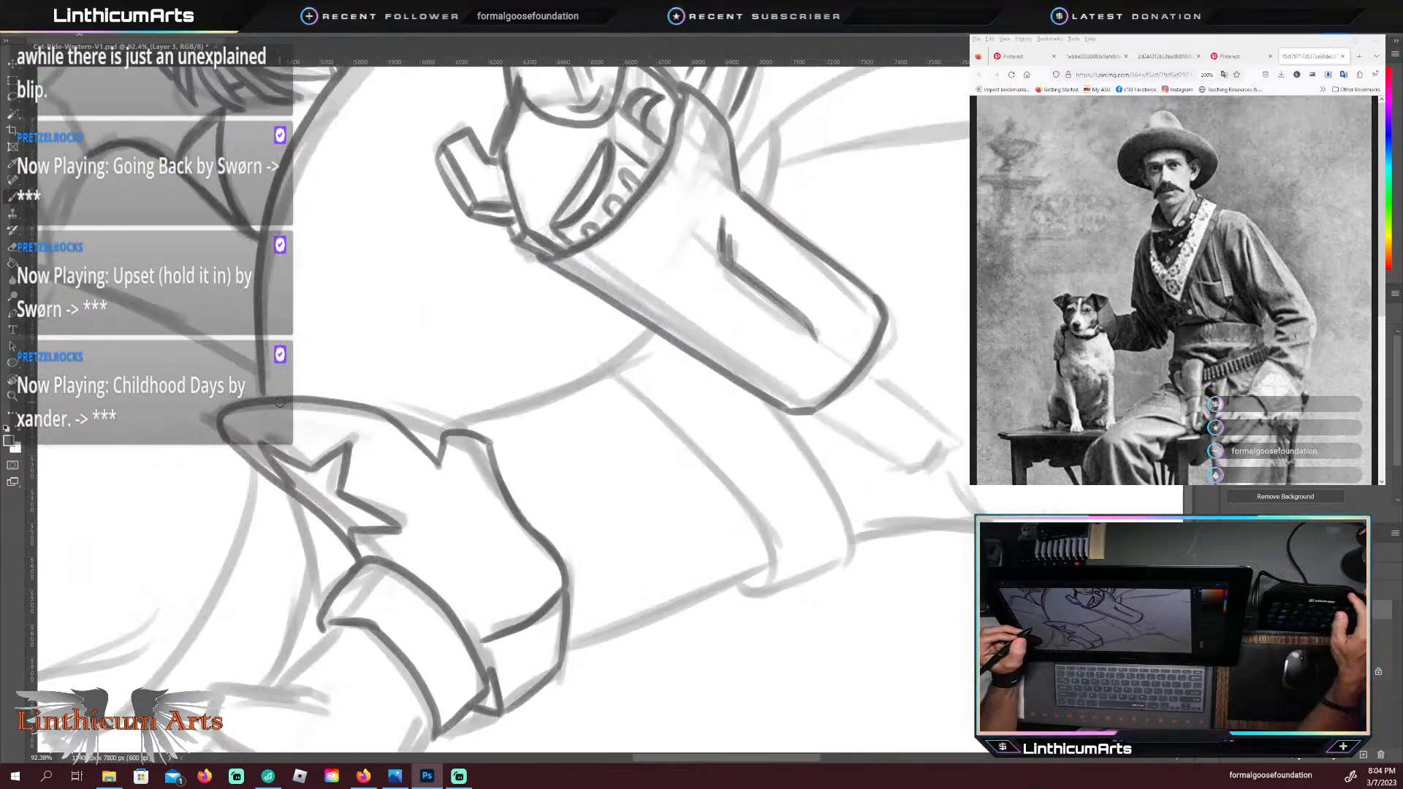
Step: Trace the boot's foot around the rounded toe and up to the ankle band, and add a thin sole edge beneath it
mouse_move(363, 589)
mouse_down()
mouse_move(432, 480)
mouse_move(539, 389)
mouse_up()
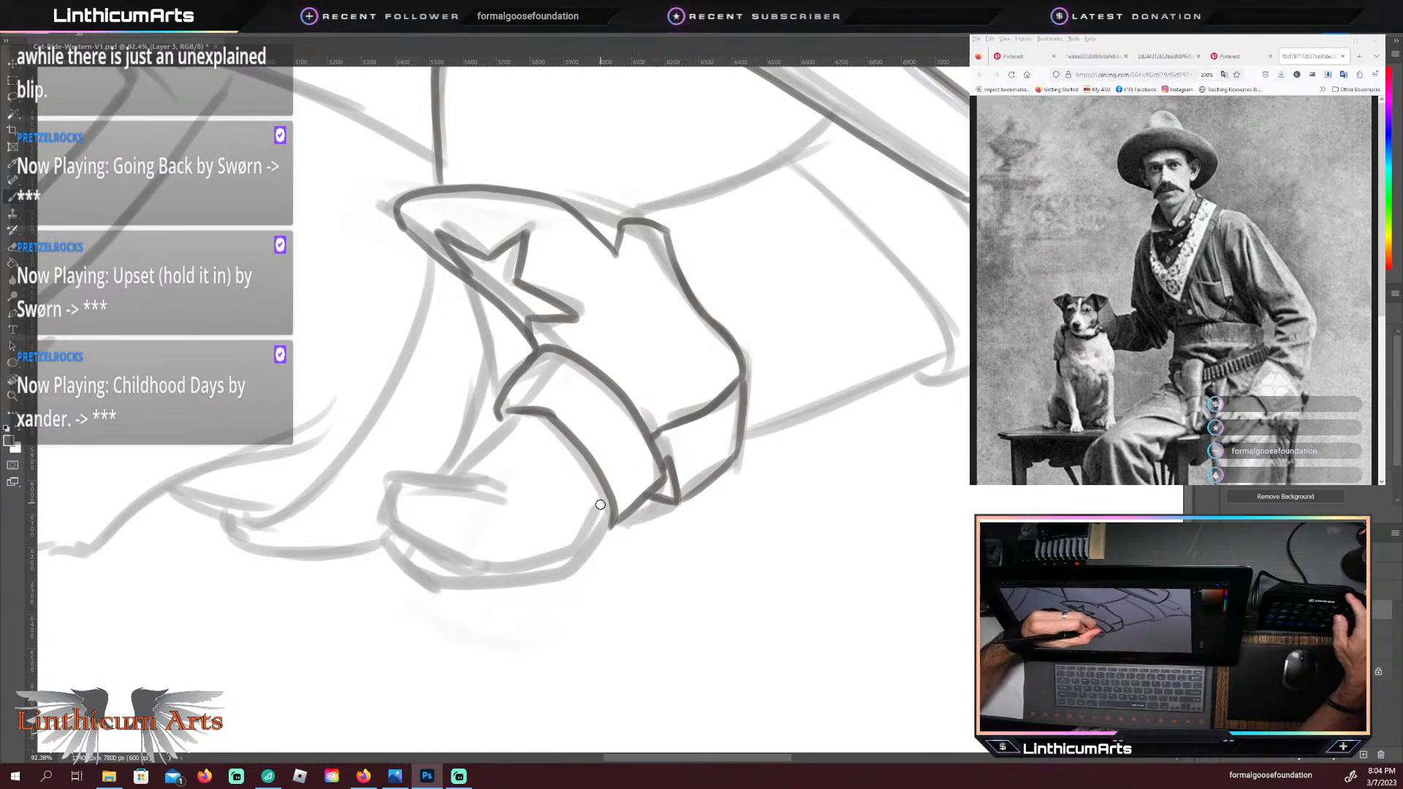
mouse_move(601, 505)
mouse_down()
mouse_move(556, 560)
mouse_move(607, 496)
mouse_up()
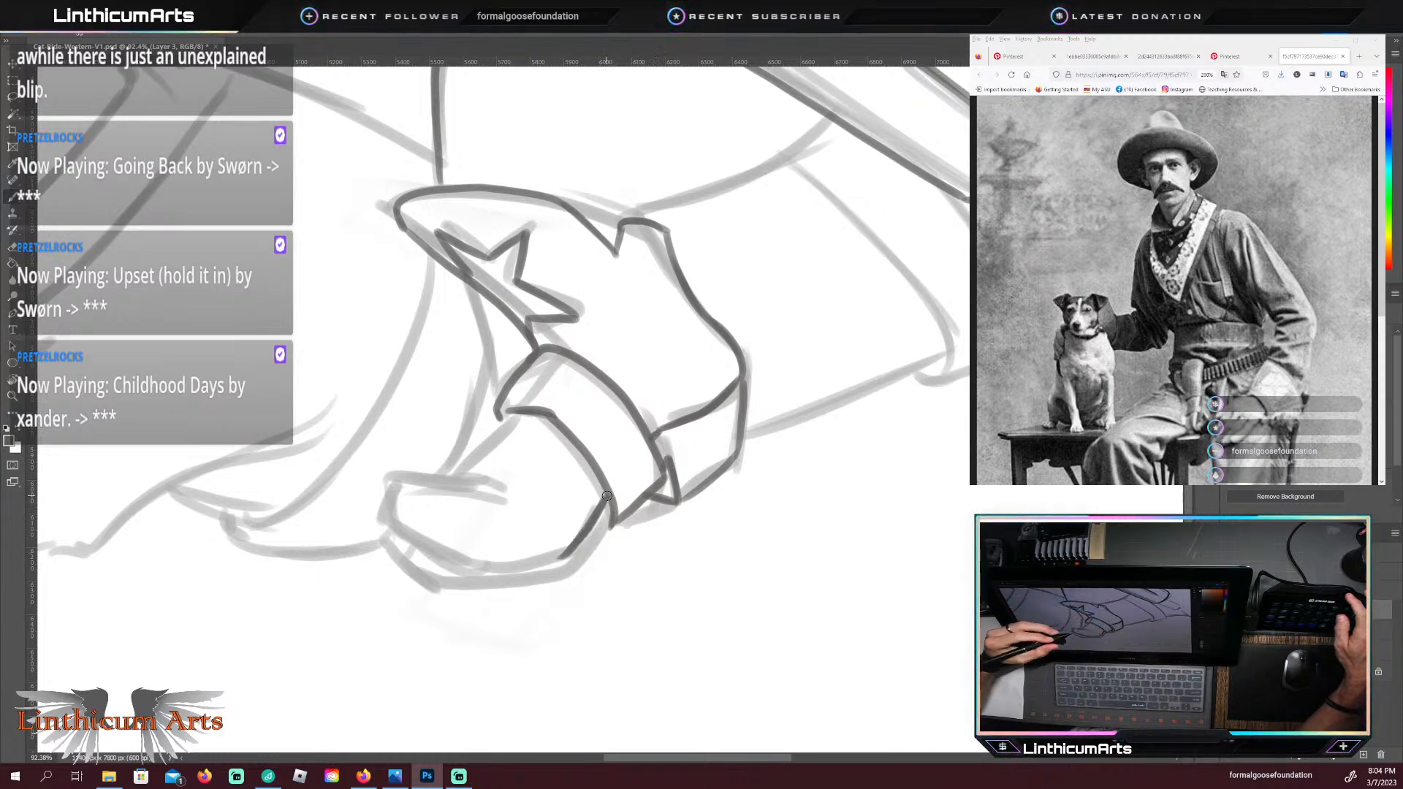
drag(369, 614, 497, 579)
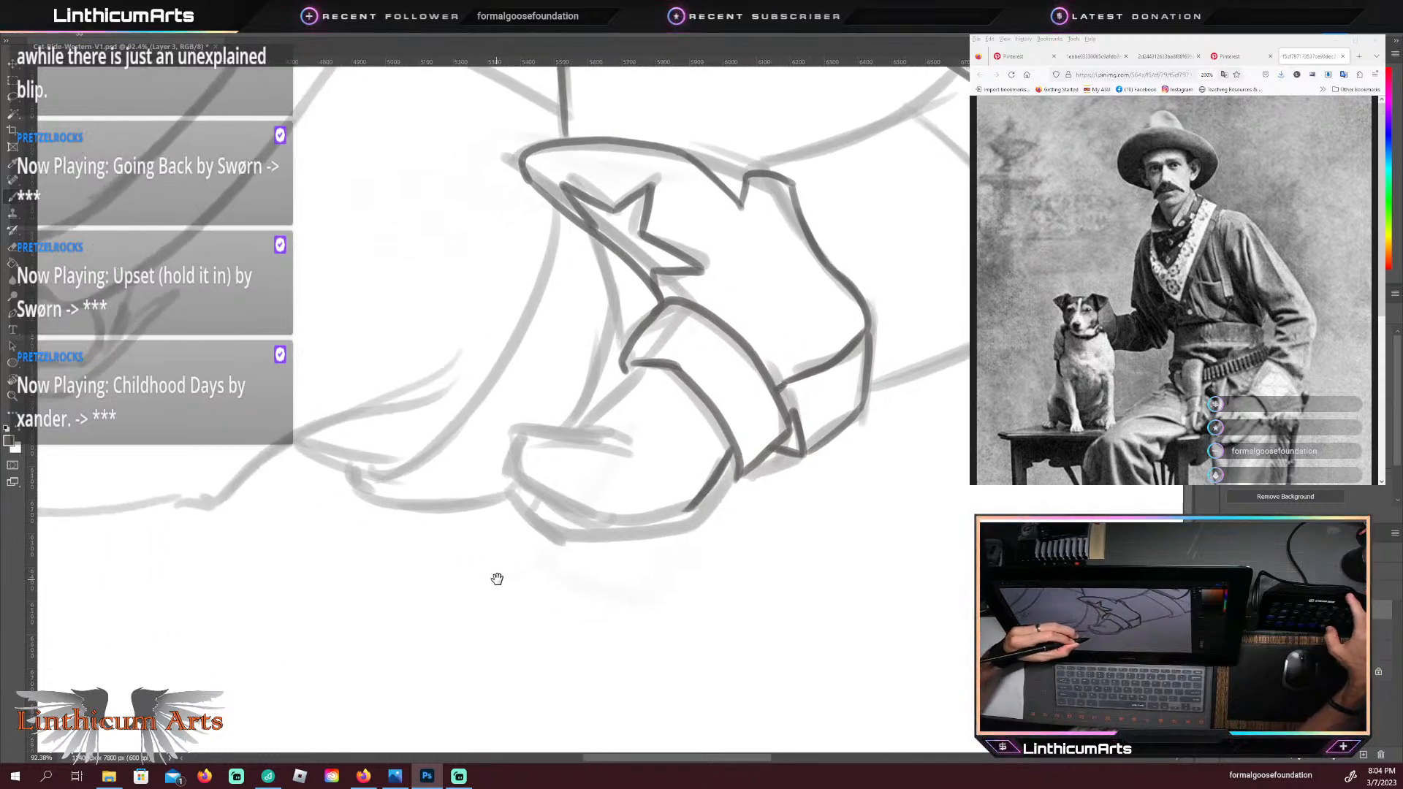
key(r)
drag(505, 627, 582, 619)
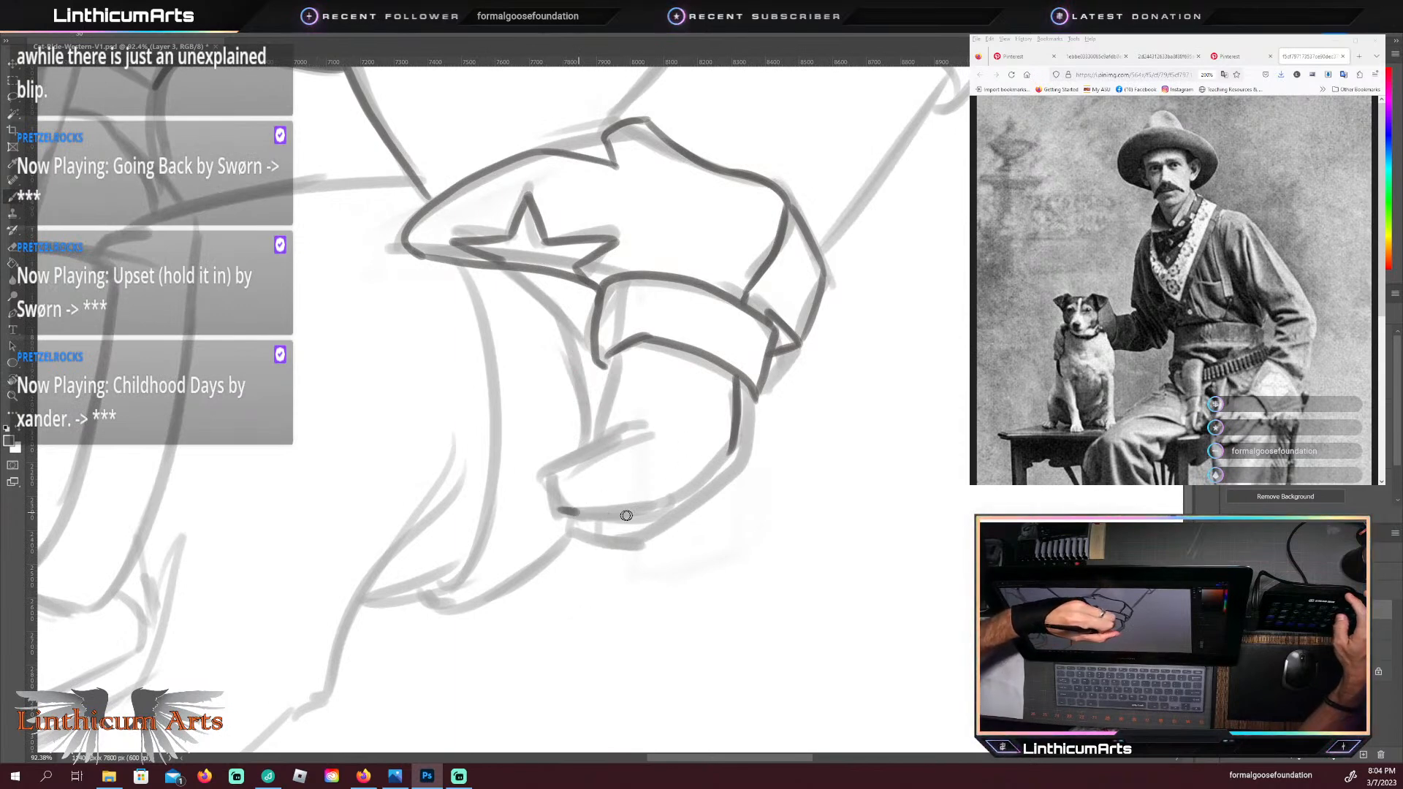
drag(627, 516, 699, 476)
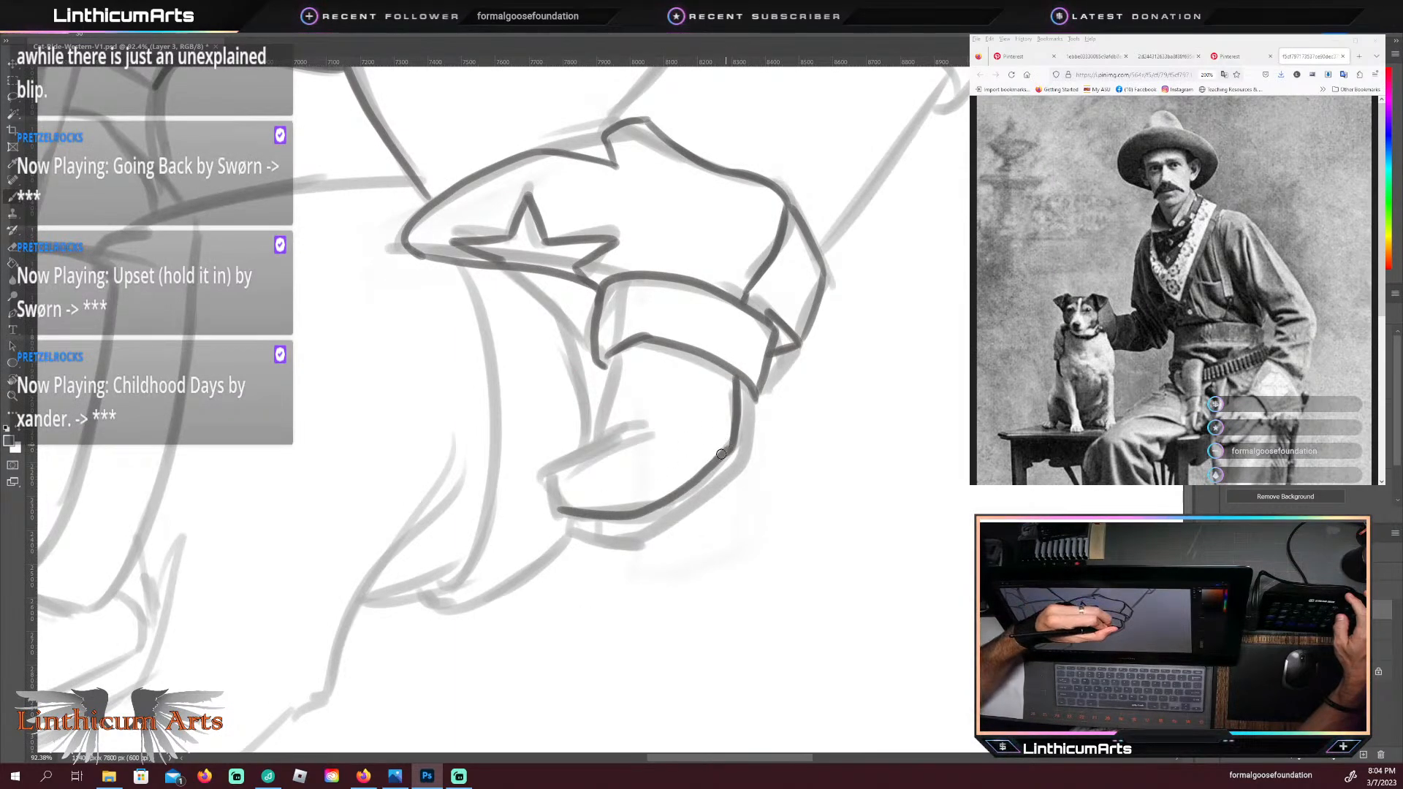
mouse_move(556, 507)
mouse_down()
mouse_move(551, 461)
mouse_move(632, 438)
mouse_move(641, 419)
mouse_up()
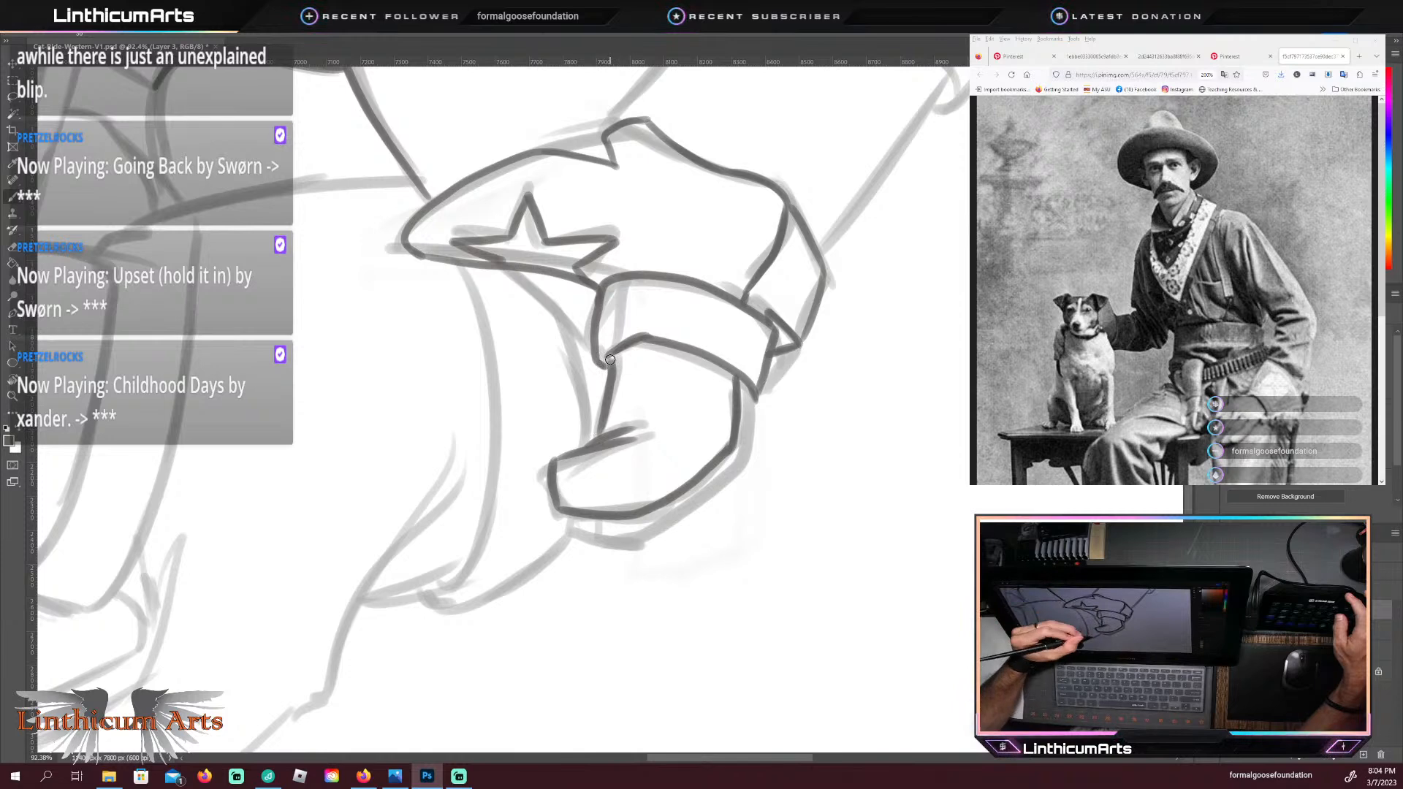
drag(555, 514, 573, 537)
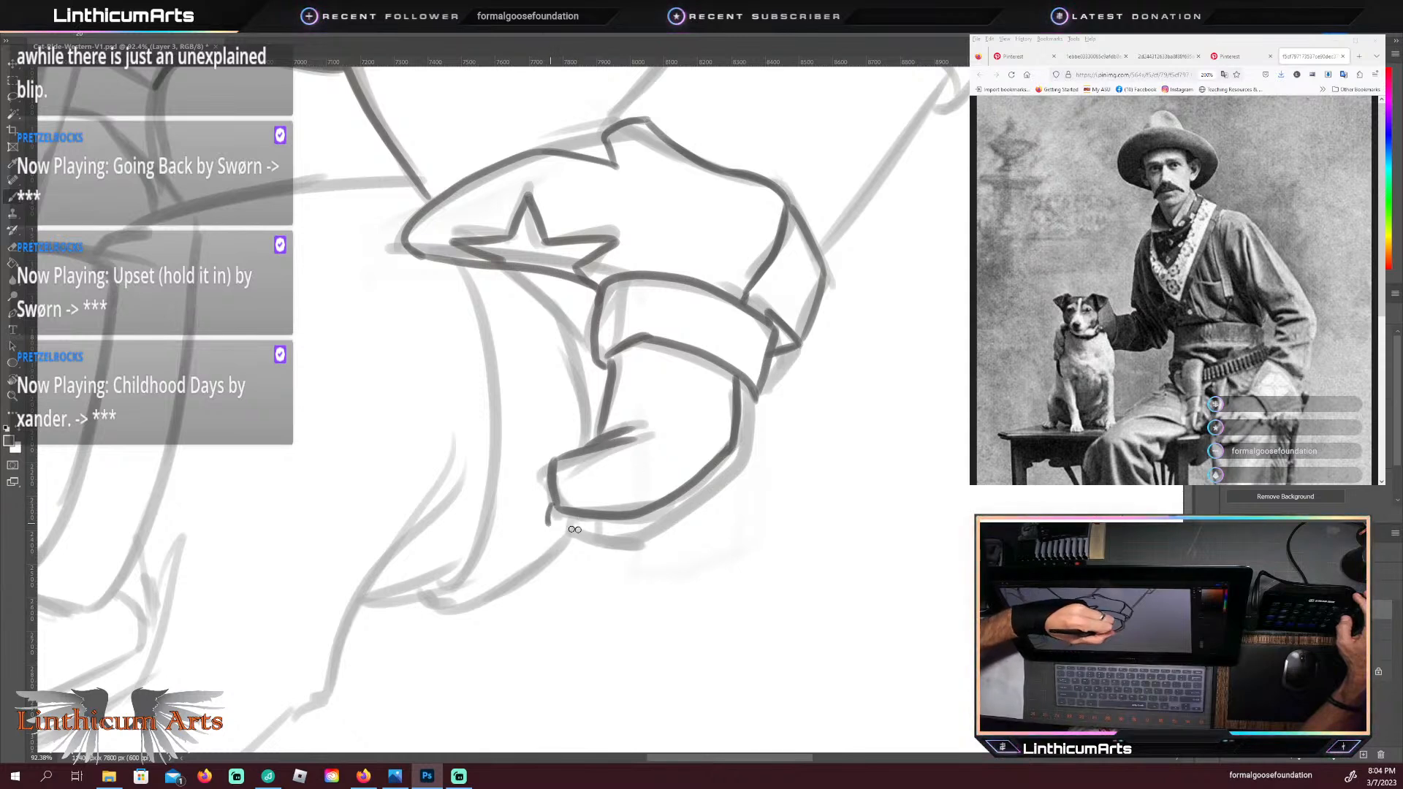
mouse_move(552, 524)
mouse_down()
mouse_move(645, 525)
mouse_move(559, 529)
mouse_move(625, 531)
mouse_move(703, 490)
mouse_move(738, 455)
mouse_move(750, 376)
mouse_up()
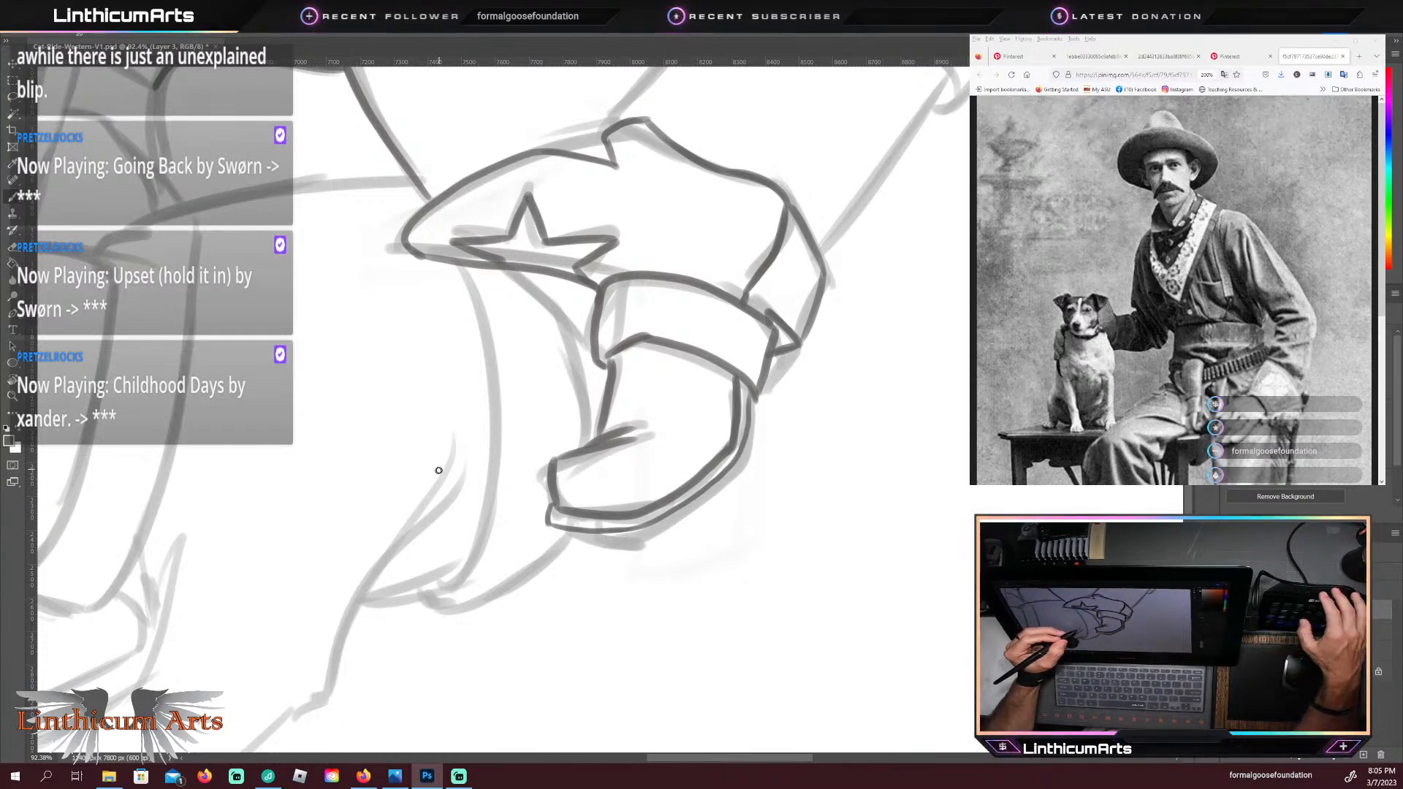
Step: Hide the faded sketch to check the dark line art of the whole cat, and show the sketch again
key(r)
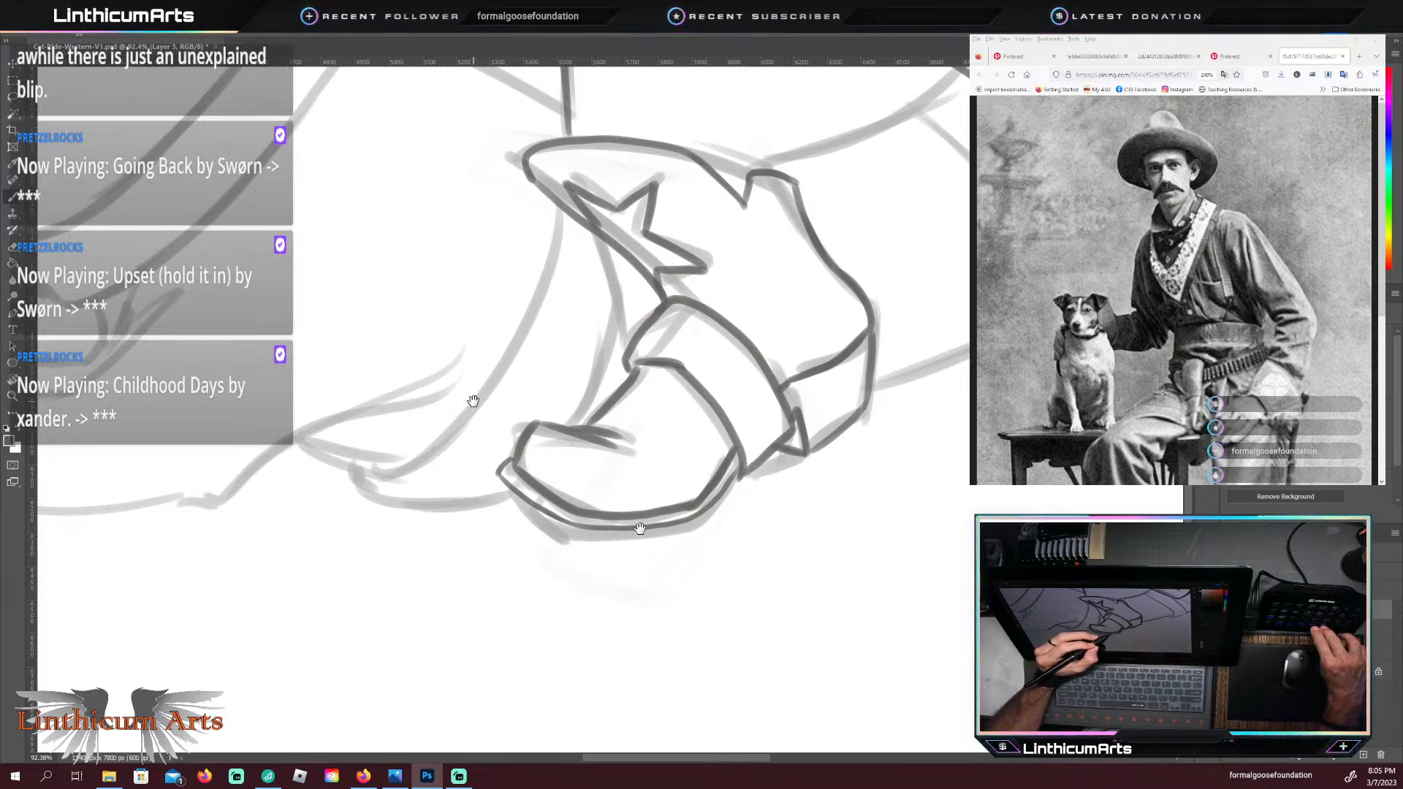
mouse_move(1002, 539)
mouse_down()
mouse_move(646, 564)
mouse_move(781, 628)
mouse_up()
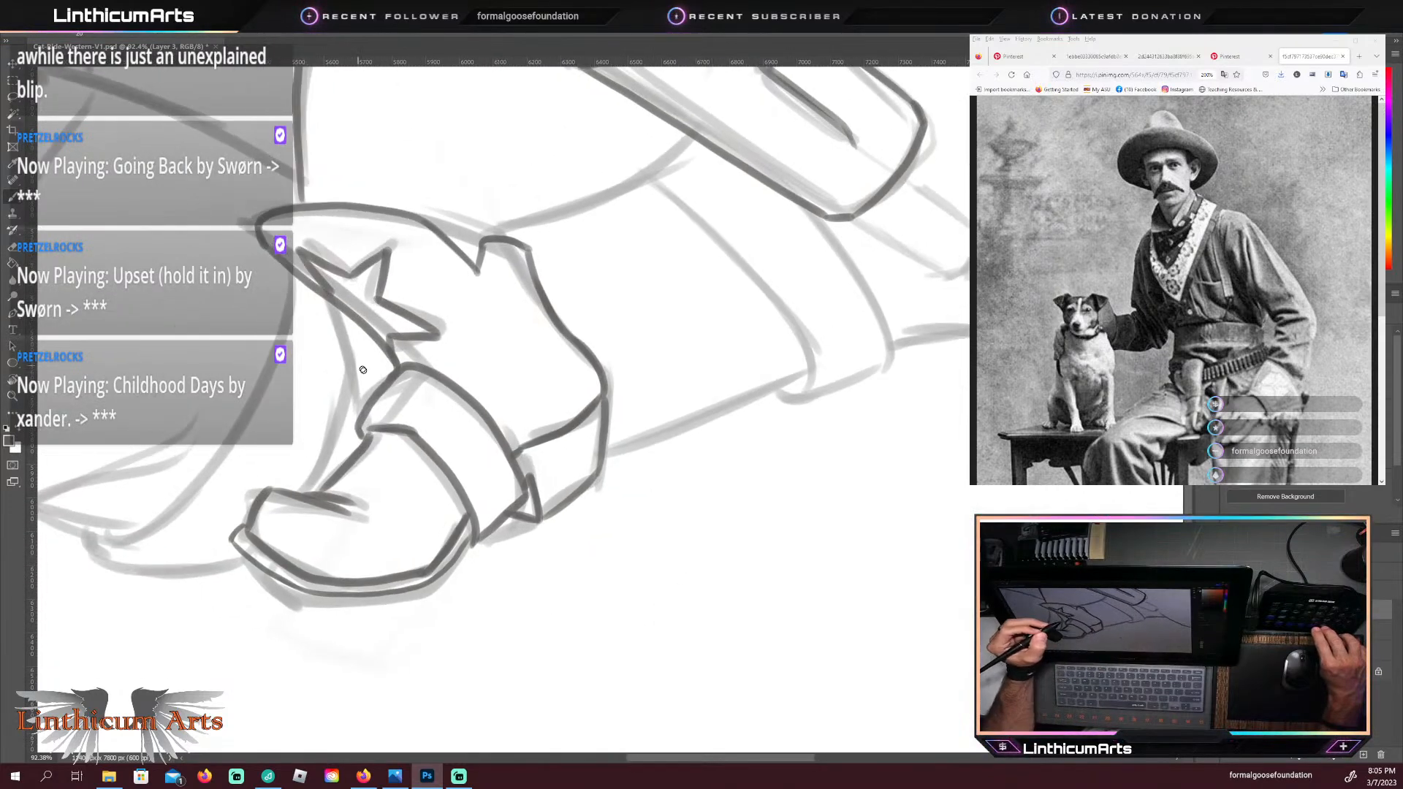
mouse_move(444, 533)
mouse_down()
mouse_move(492, 533)
mouse_move(407, 494)
mouse_move(417, 483)
mouse_move(476, 607)
mouse_up()
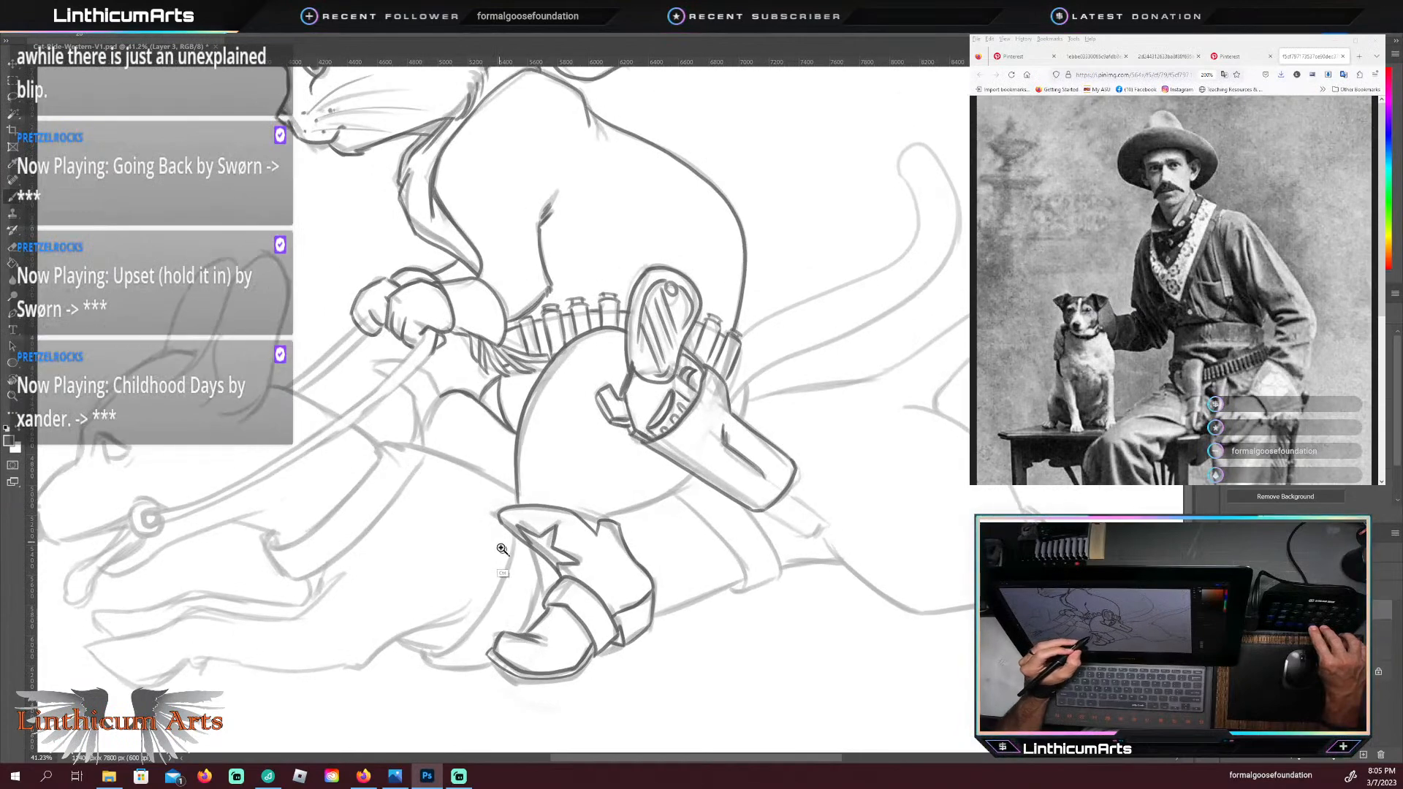
mouse_move(502, 549)
ctrl+space+mouse_down()
mouse_move(460, 548)
mouse_move(497, 547)
ctrl+space+mouse_up()
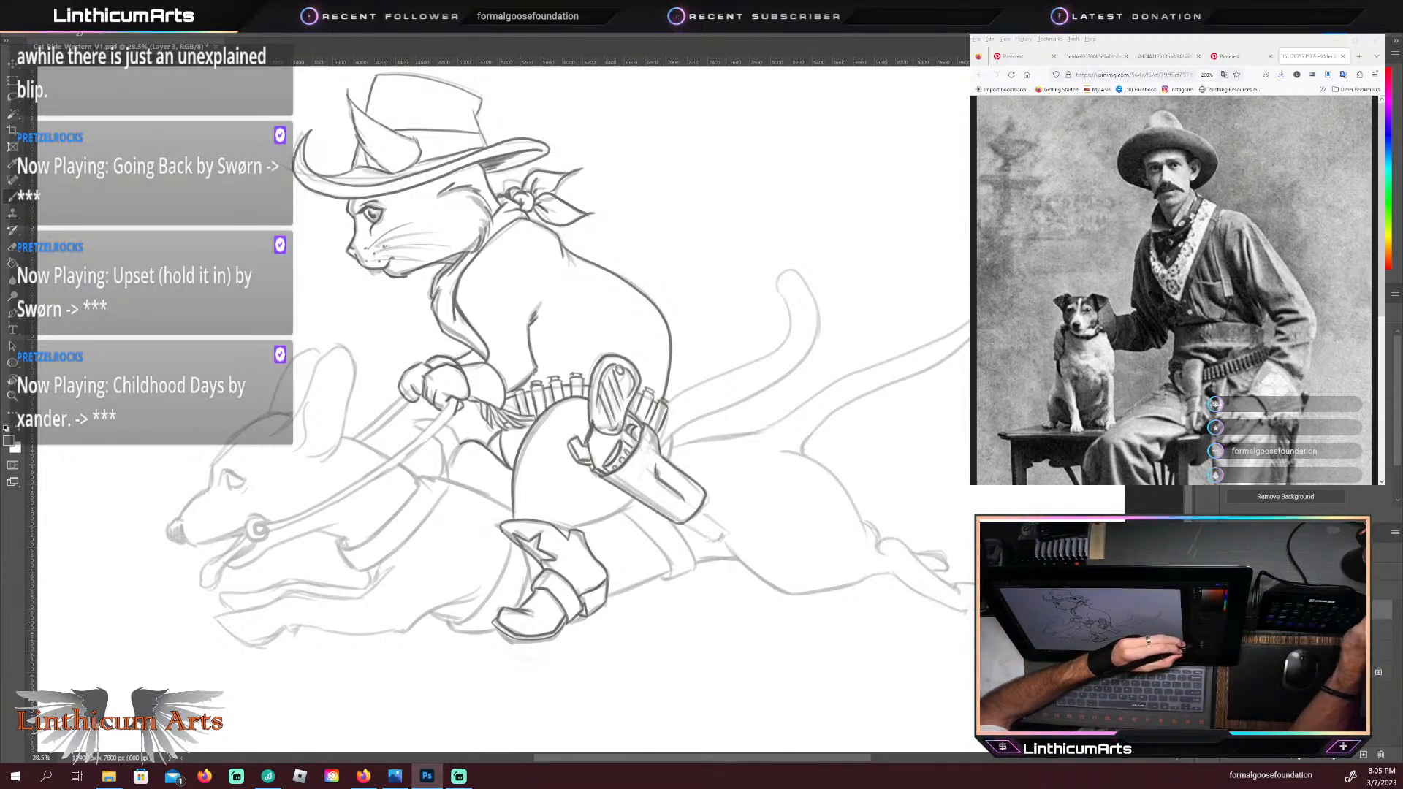
click(1207, 630)
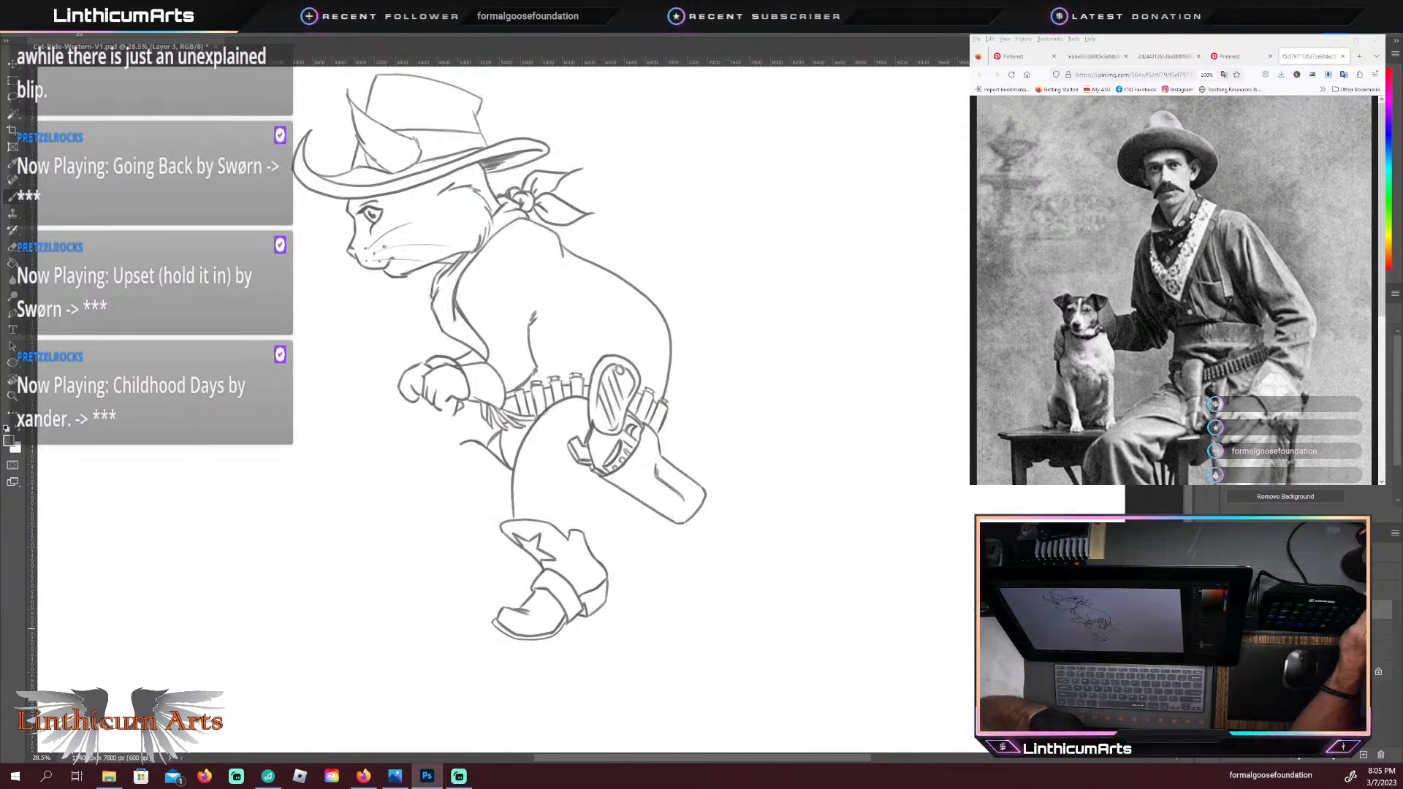
click(1207, 625)
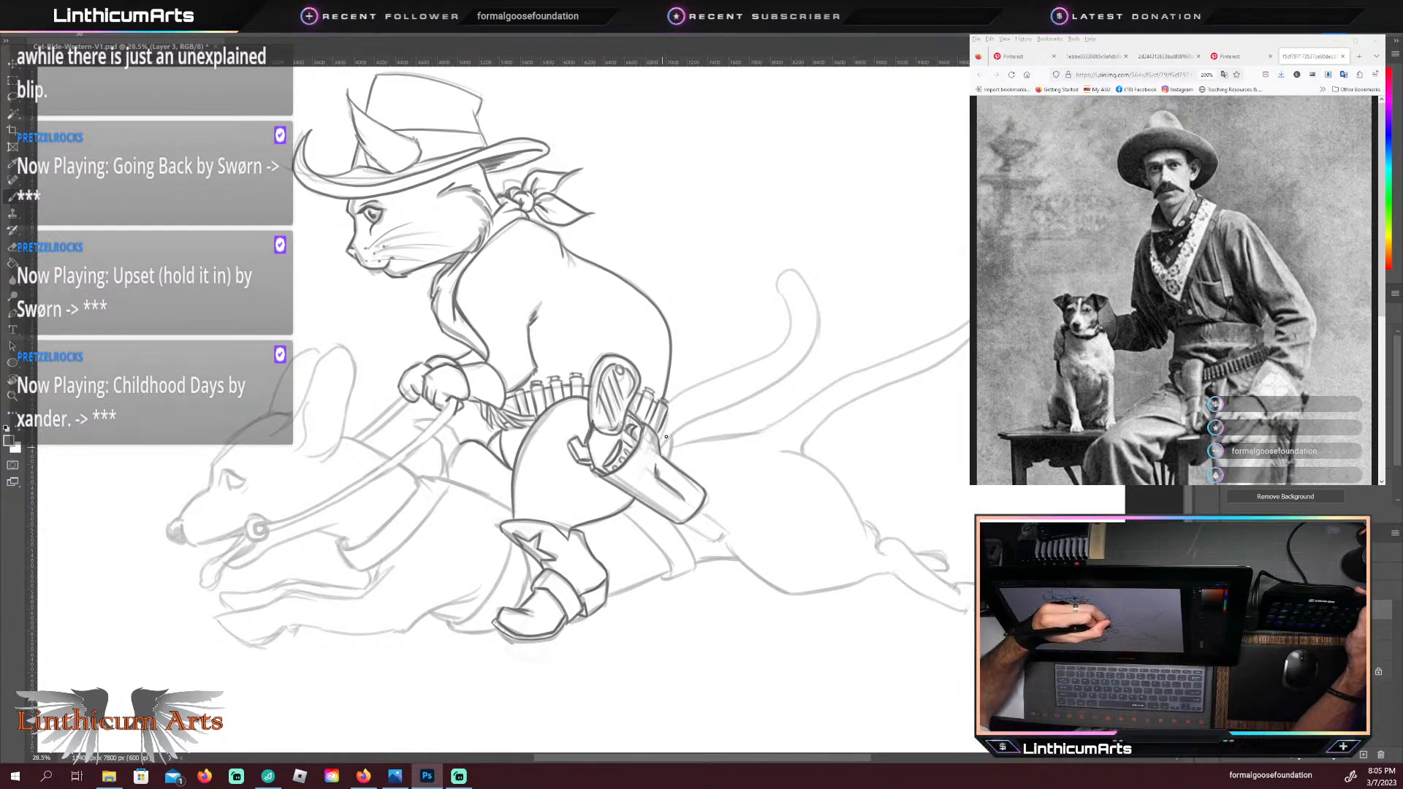
Step: Trace both edges and the curled tip of the cat's tail in dark lines, and undo the stray stroke across the tip
drag(670, 434, 719, 410)
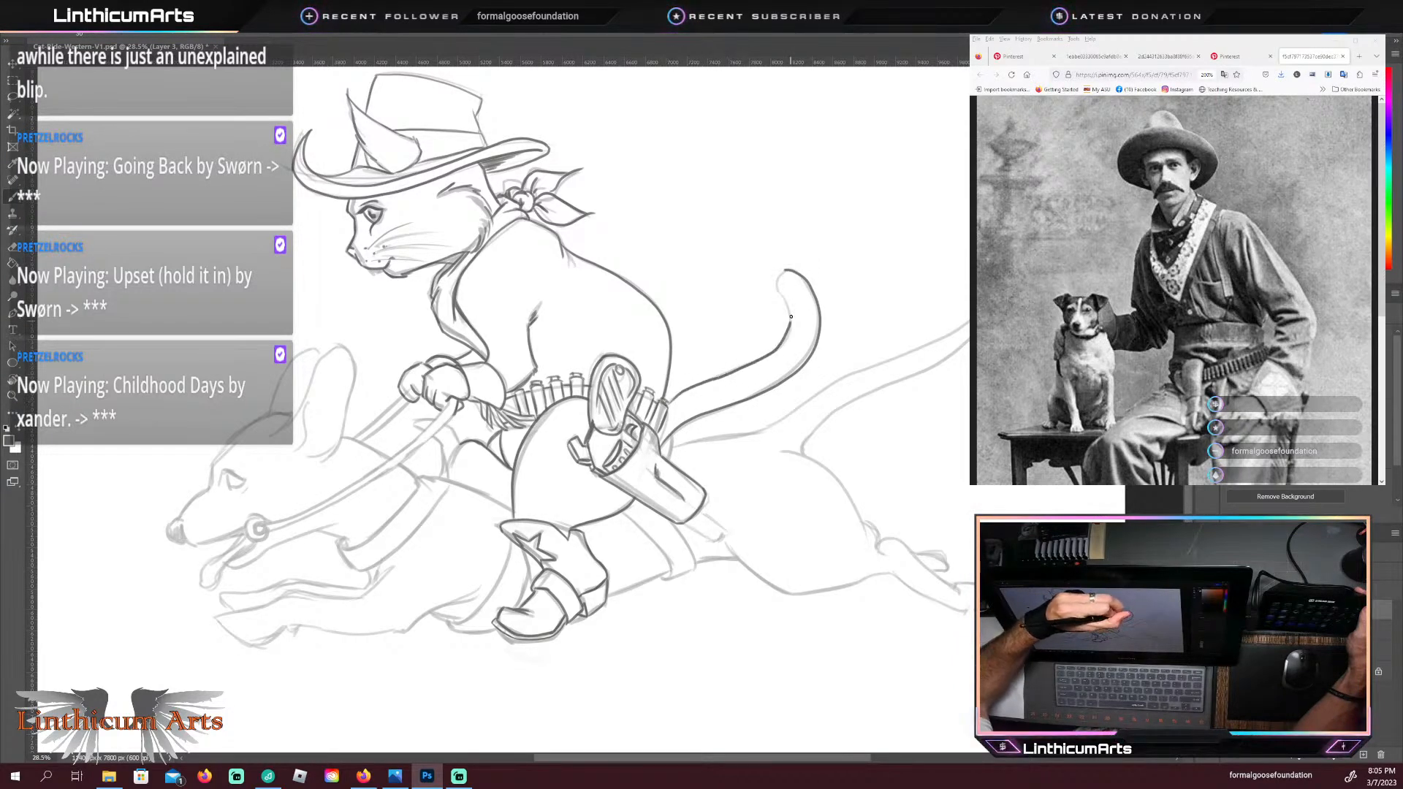
drag(791, 316, 774, 293)
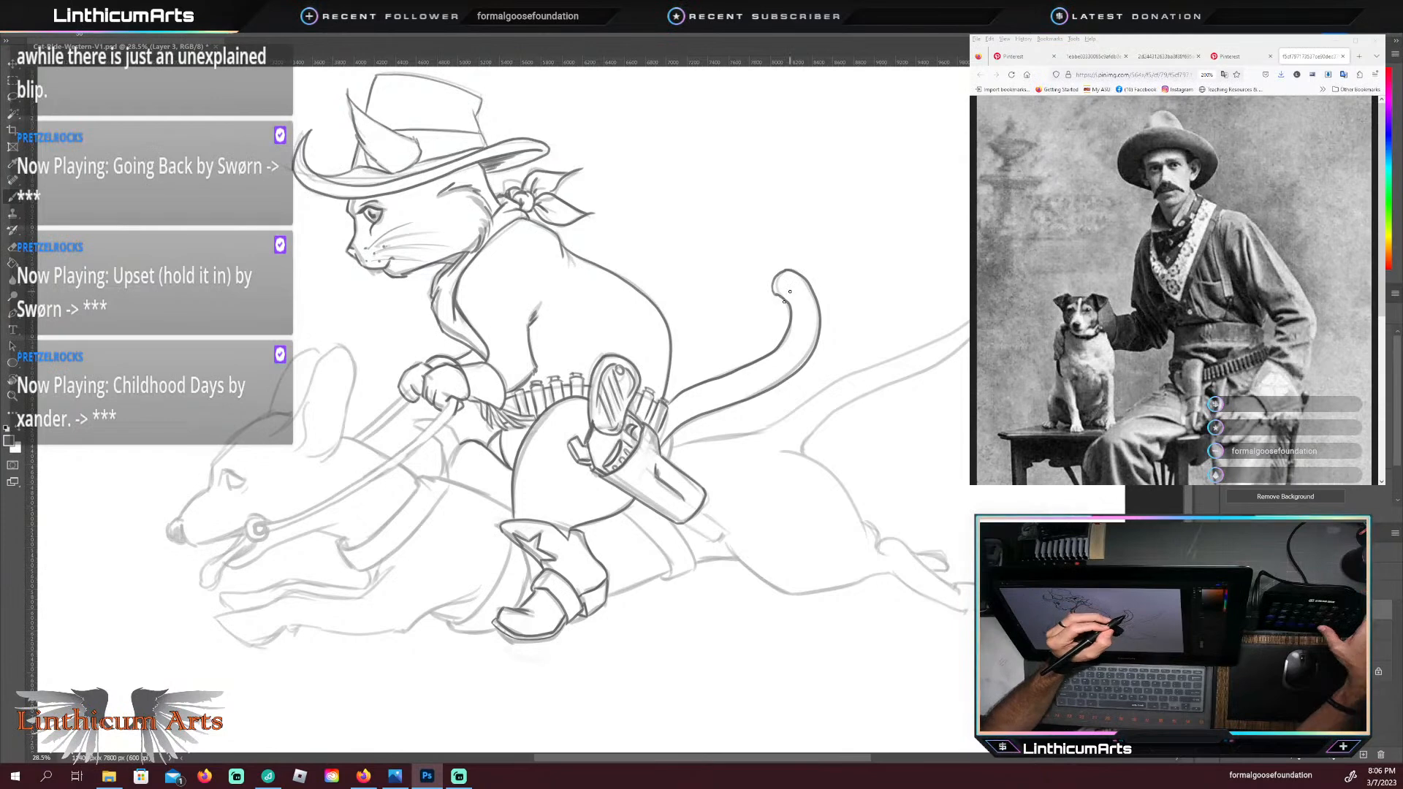
key(ctrl+space)
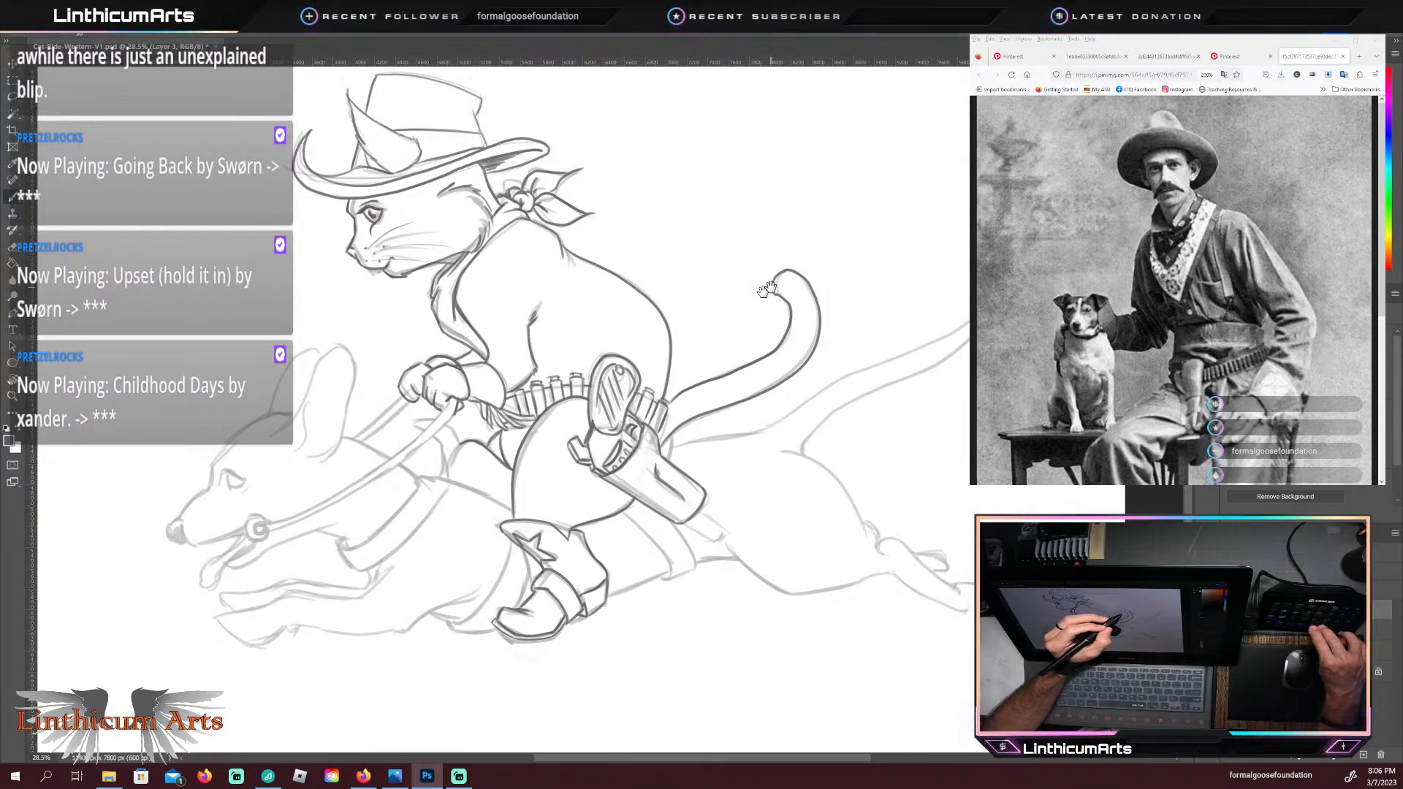
mouse_move(761, 300)
mouse_down()
mouse_move(907, 298)
mouse_move(730, 350)
mouse_up()
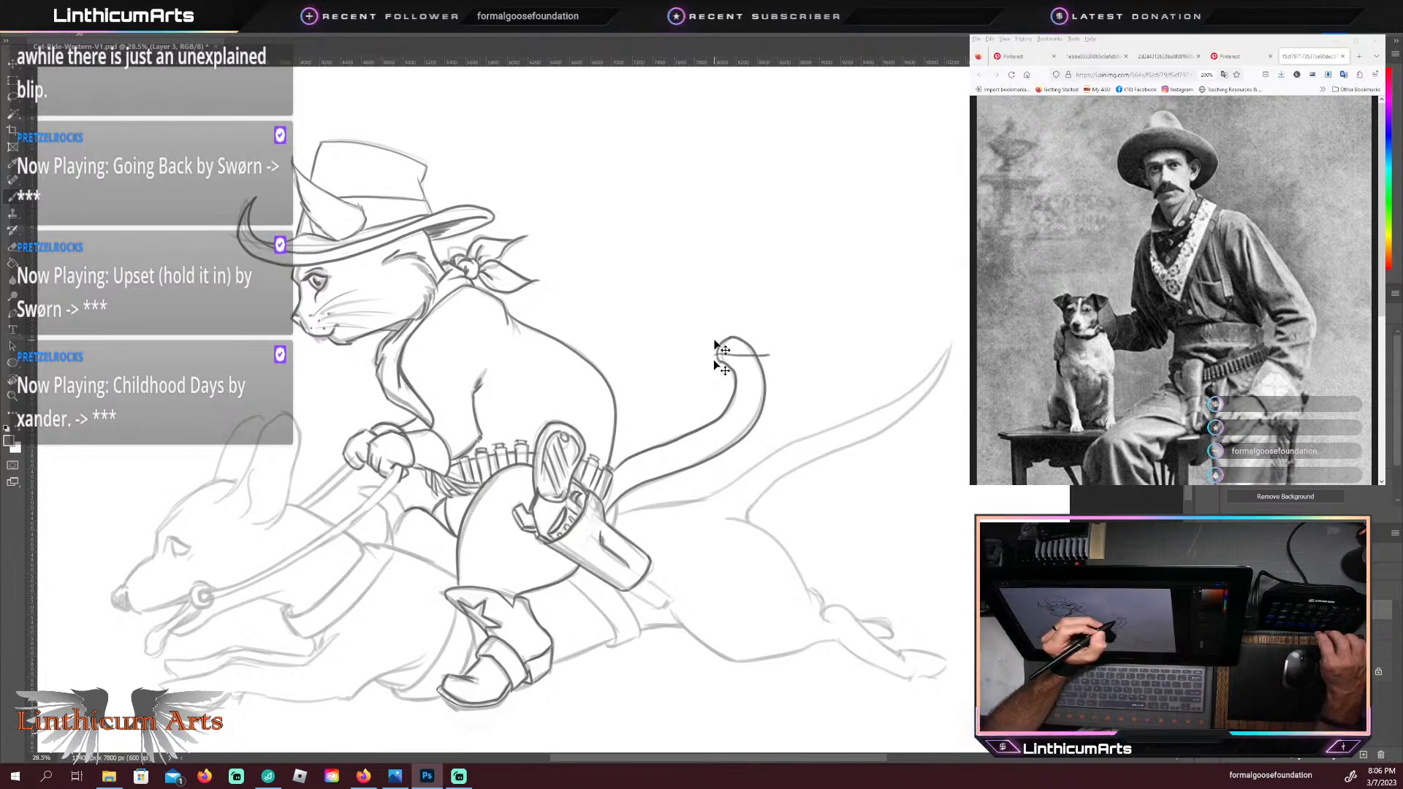
key(ctrl+z)
Step: Undo the tail's rounded tip, trim the end of its inner edge, and redraw the tip narrower, closer to the sketch
drag(707, 357, 767, 356)
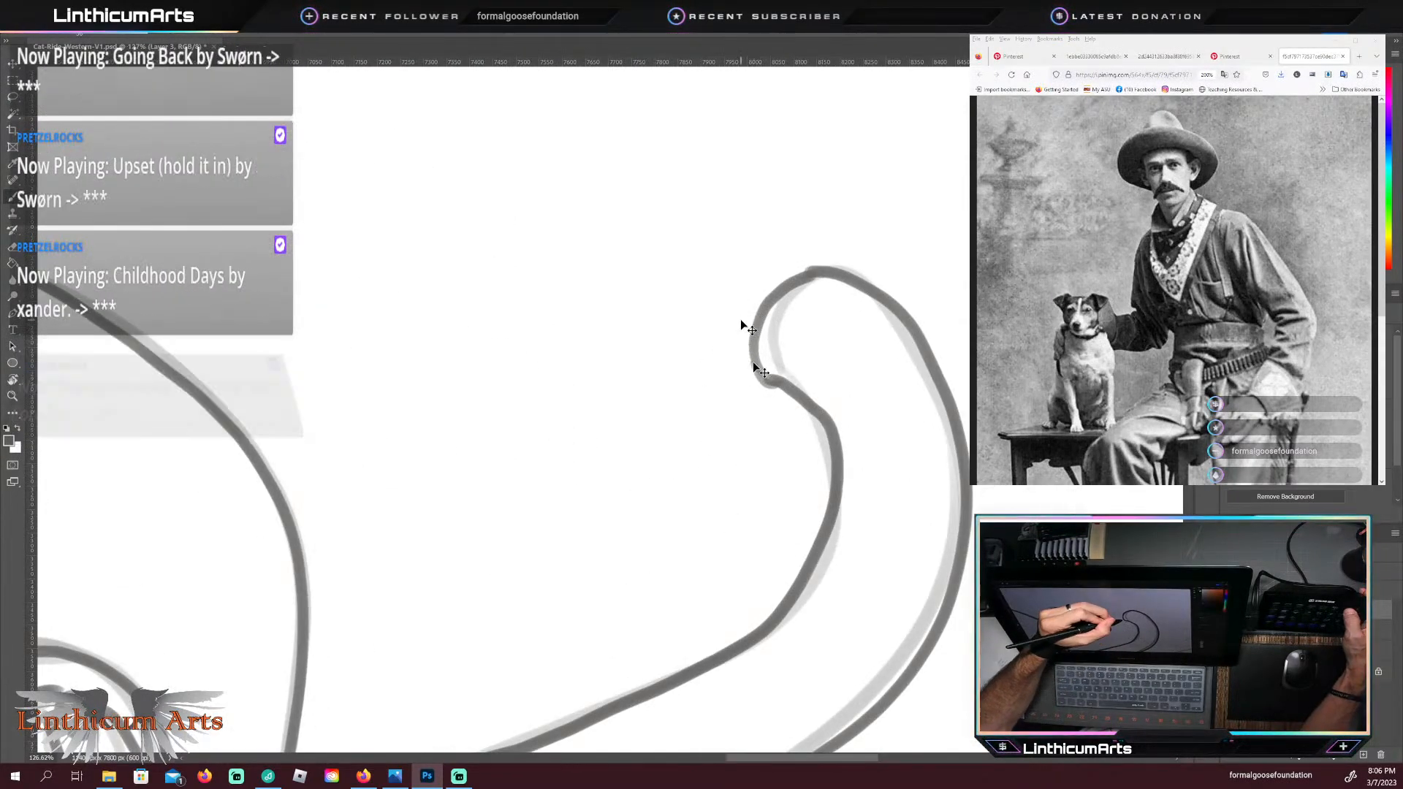
key(v)
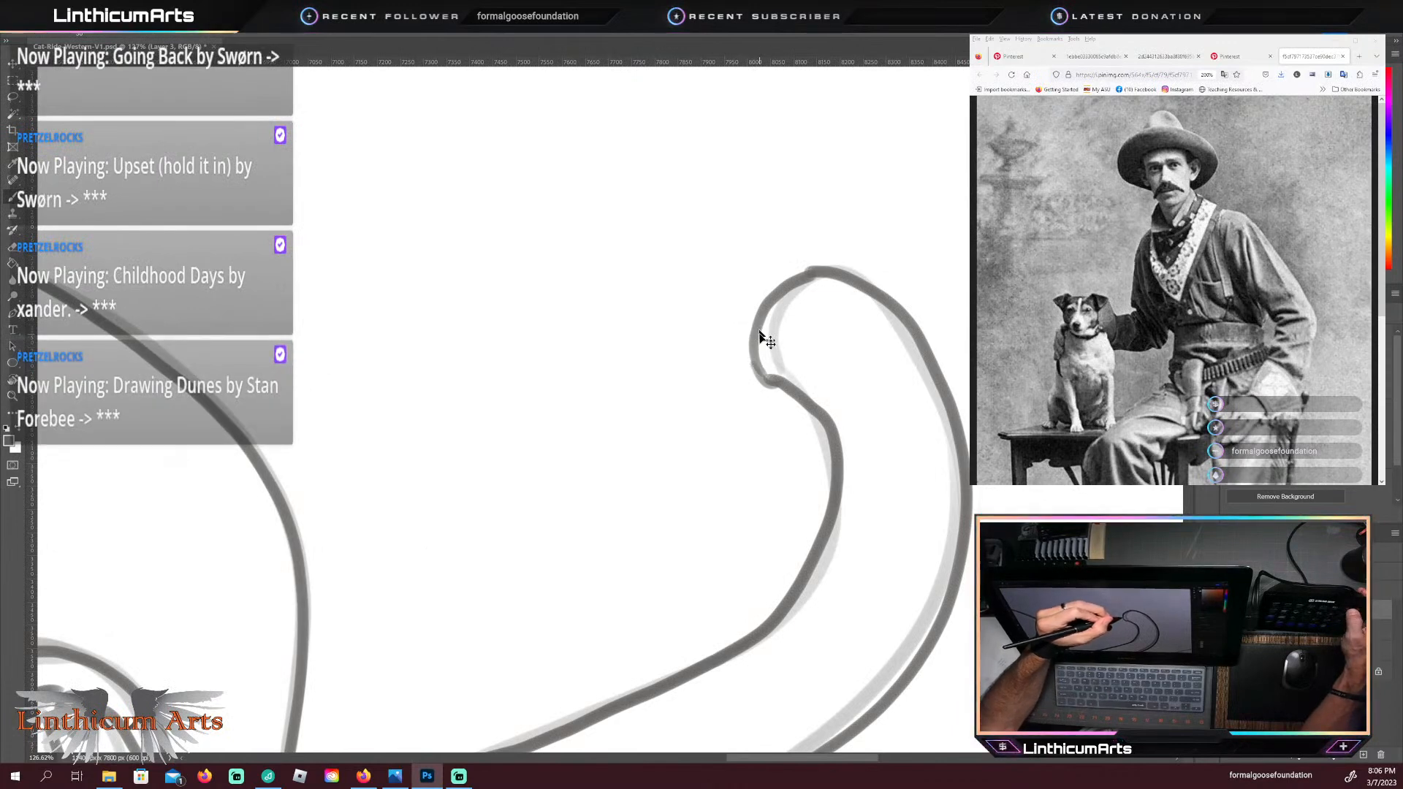
key(ctrl+z)
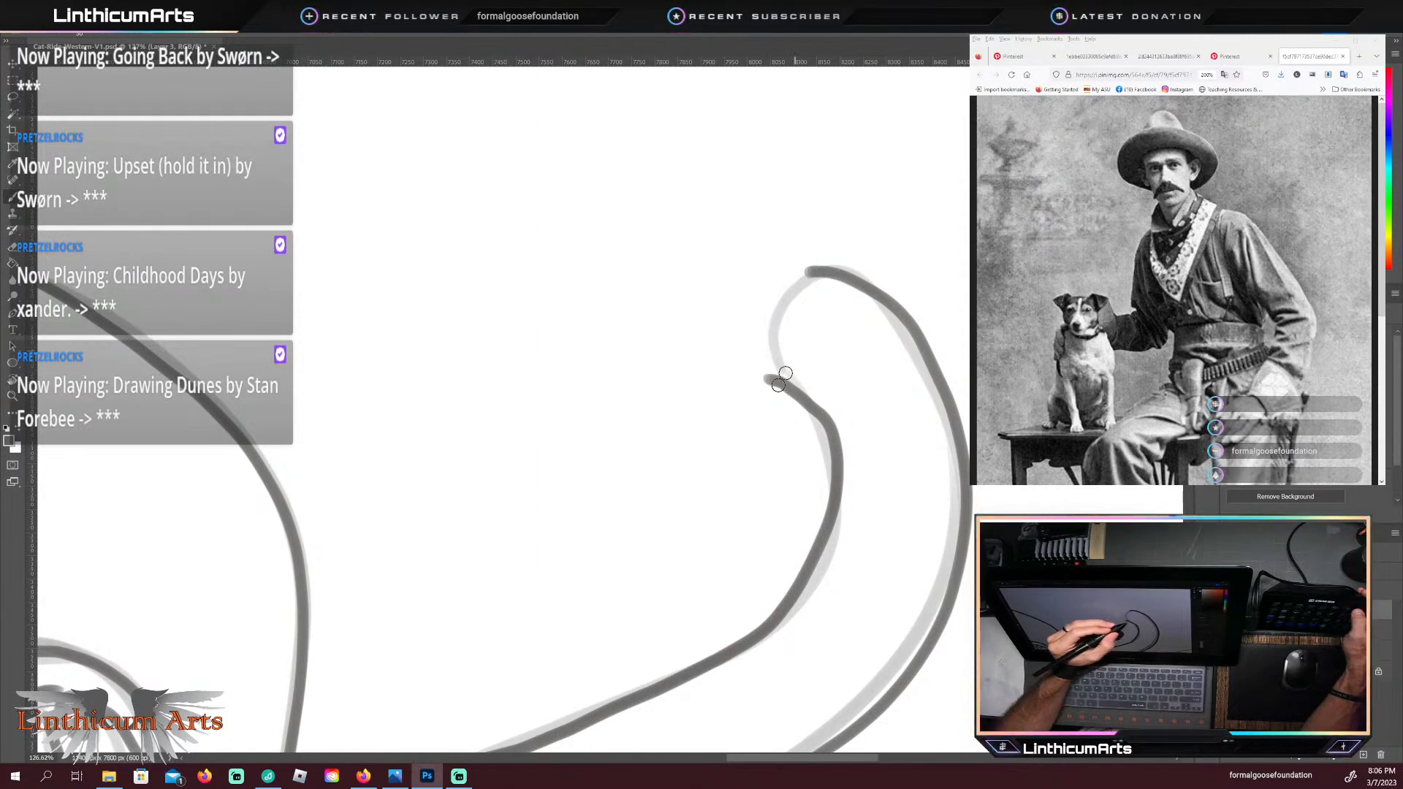
mouse_move(790, 387)
mouse_down()
mouse_move(763, 374)
mouse_move(830, 430)
mouse_move(763, 380)
mouse_move(744, 336)
mouse_move(757, 317)
mouse_move(836, 455)
mouse_move(804, 390)
mouse_move(774, 370)
mouse_up()
key(b)
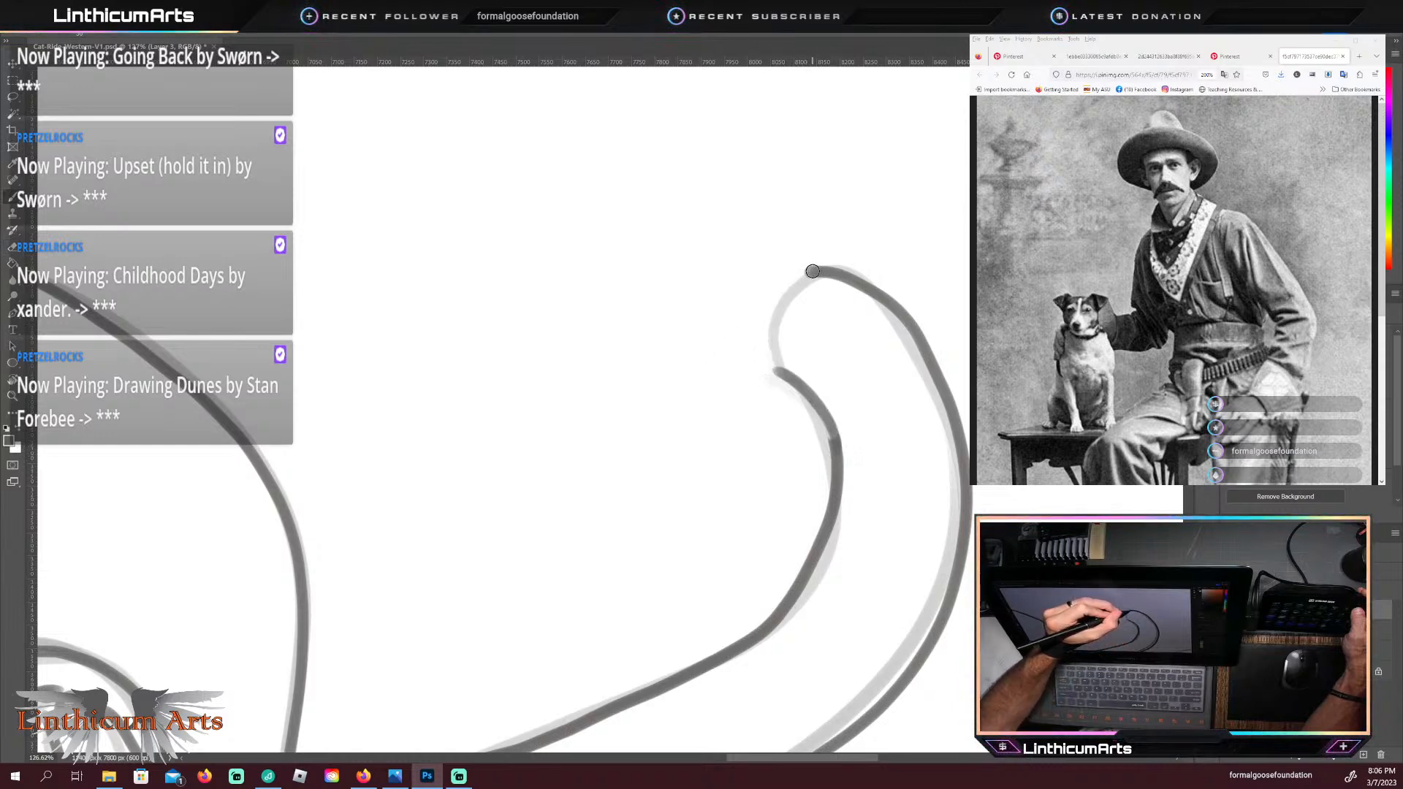
drag(808, 394, 836, 442)
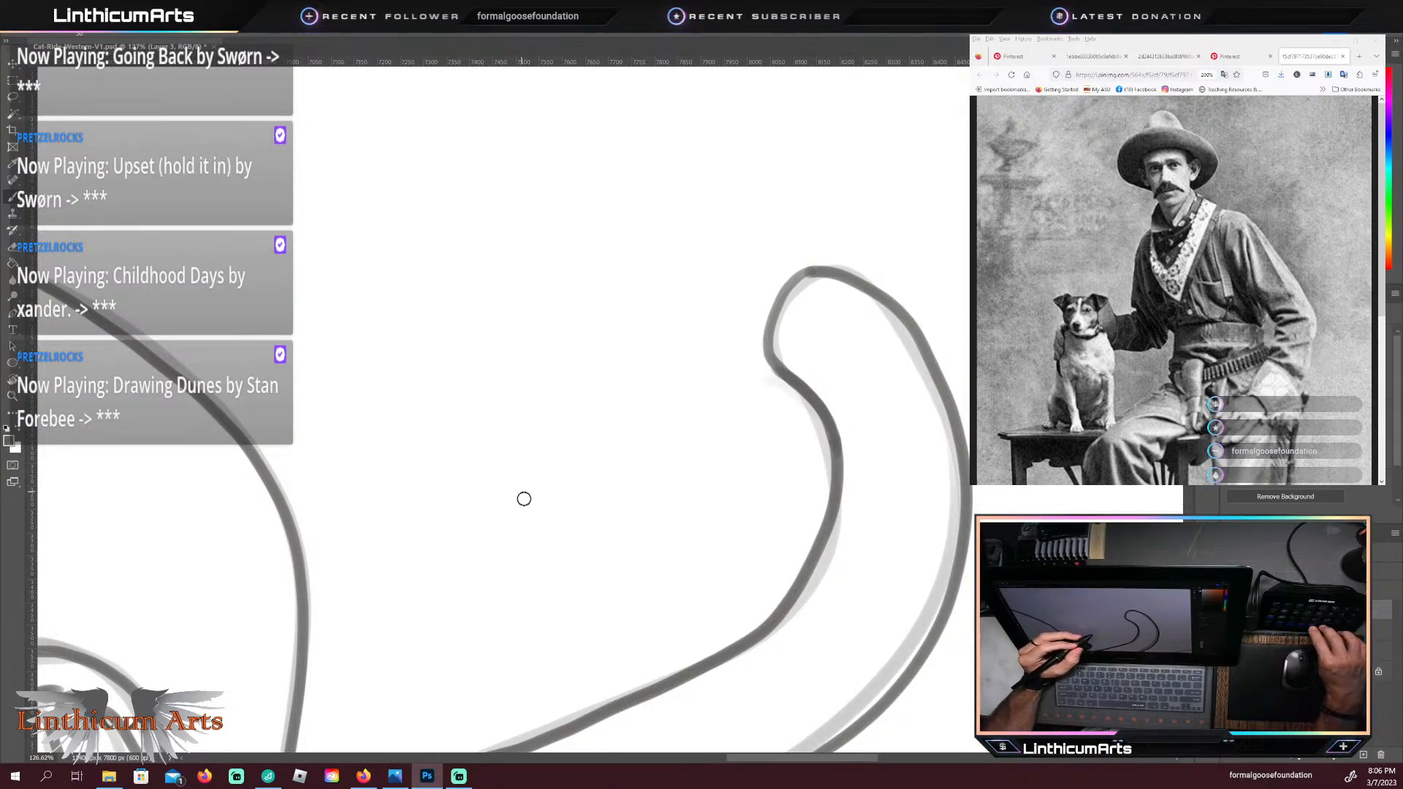
Step: Clean up the tail's base where it meets the cartridges and holster, and trace the short curved edge just below it
drag(519, 537, 468, 167)
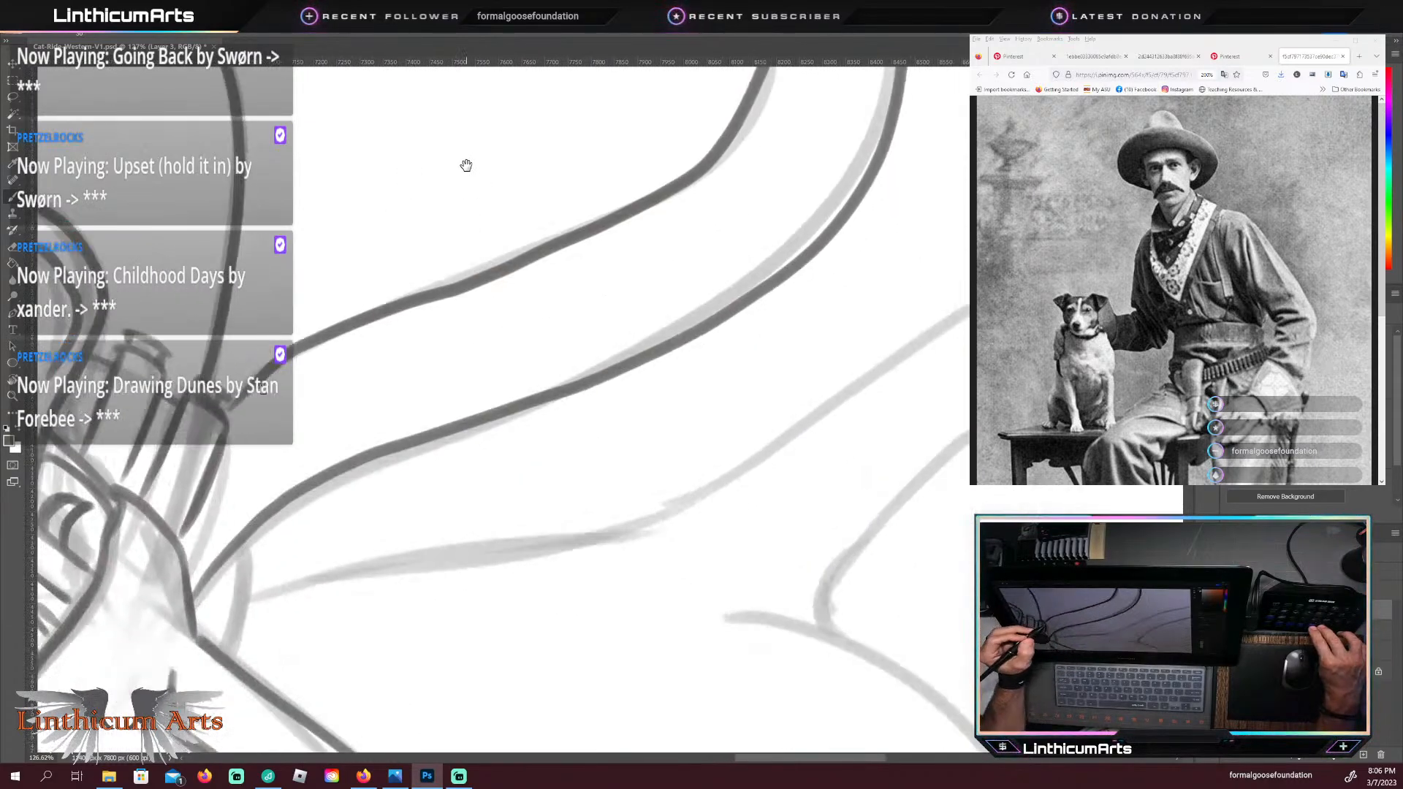
drag(535, 542, 579, 561)
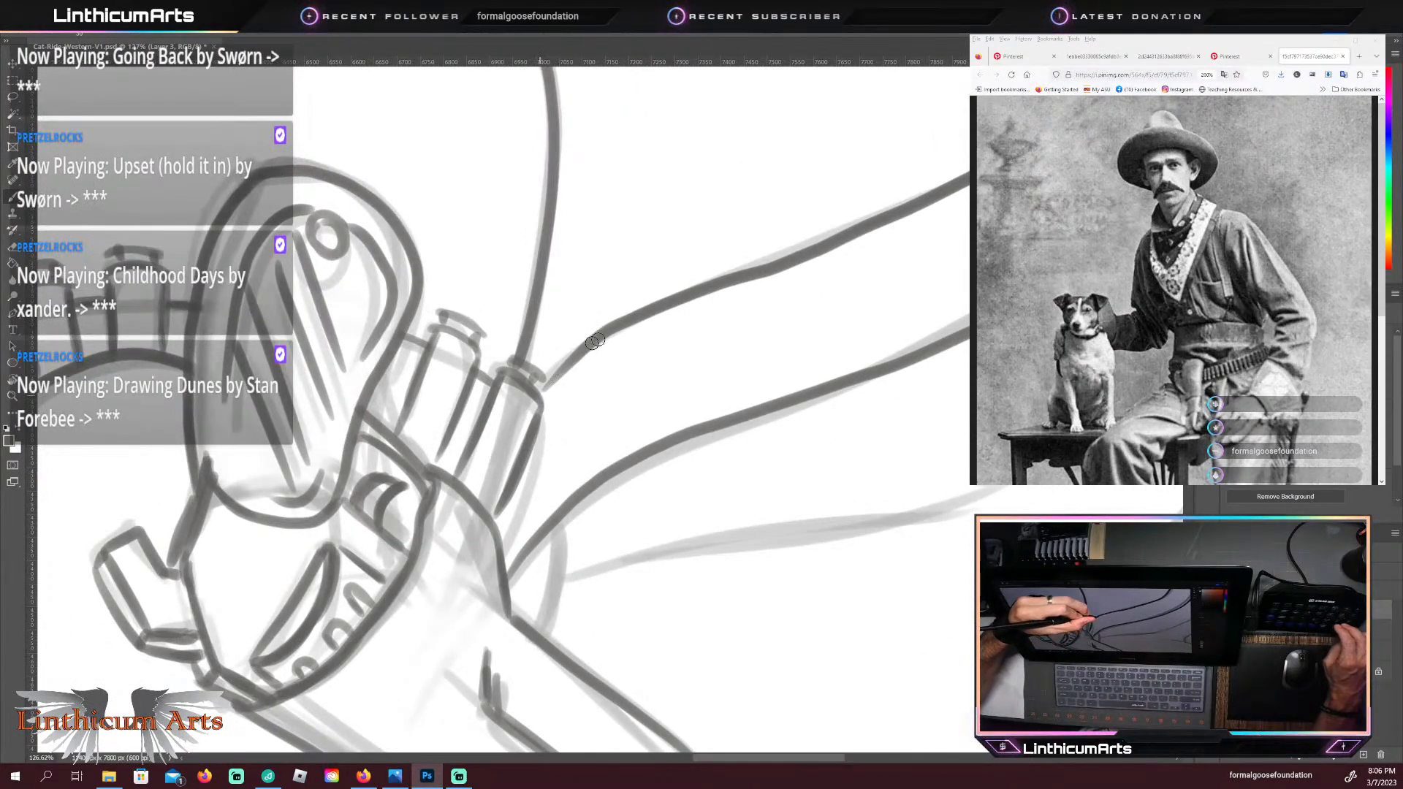
drag(595, 341, 545, 391)
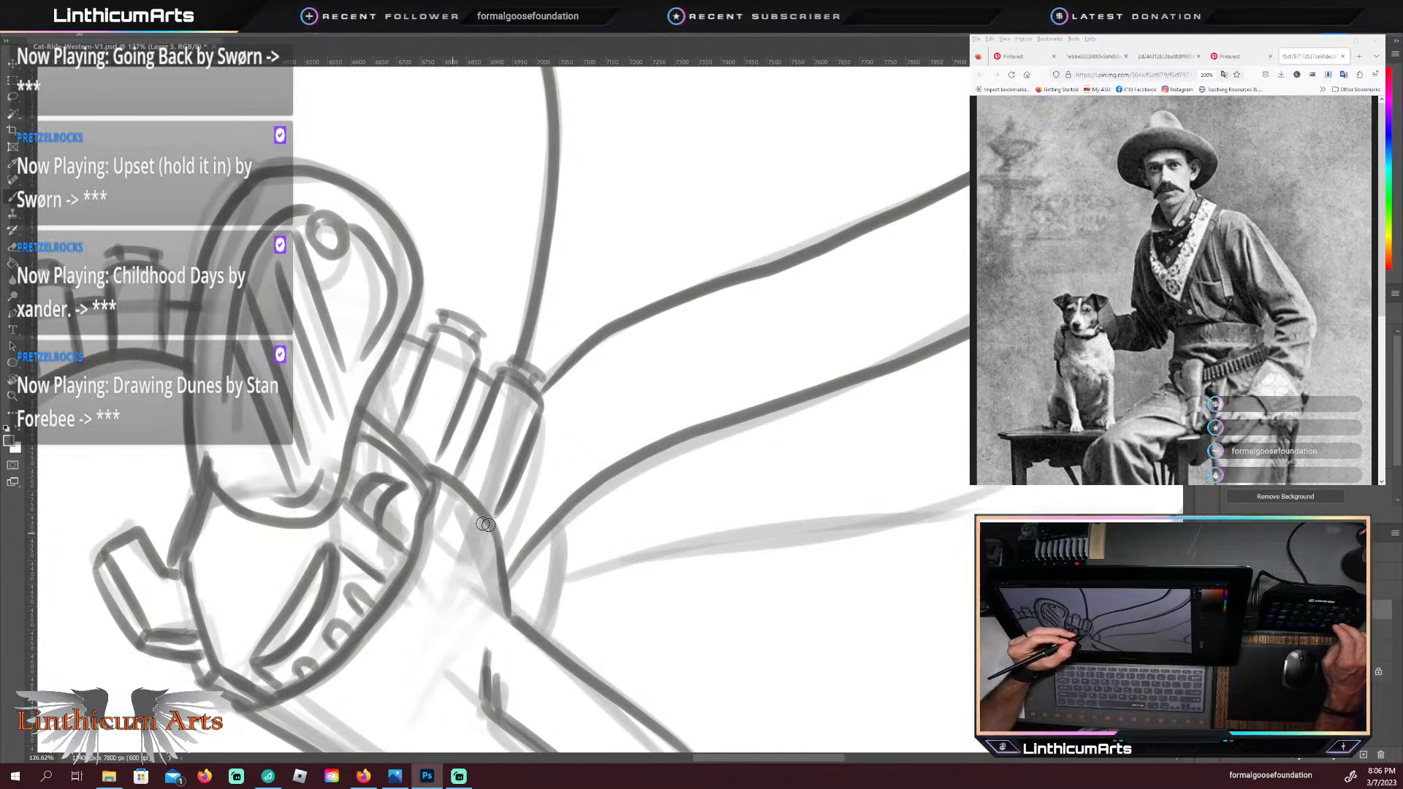
drag(490, 572, 504, 606)
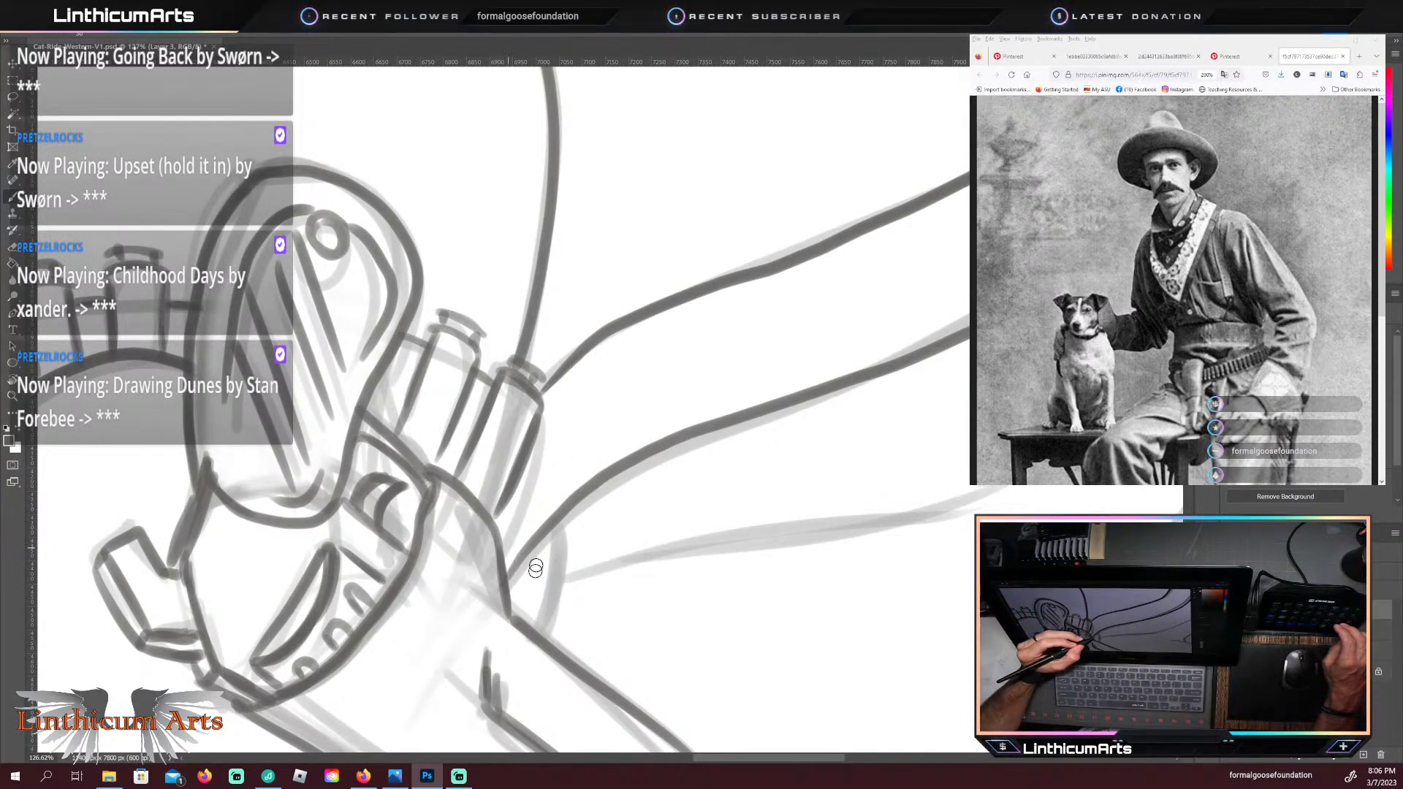
mouse_move(537, 633)
mouse_down()
mouse_move(570, 579)
mouse_move(546, 615)
mouse_move(560, 522)
mouse_move(574, 581)
mouse_move(561, 525)
mouse_up()
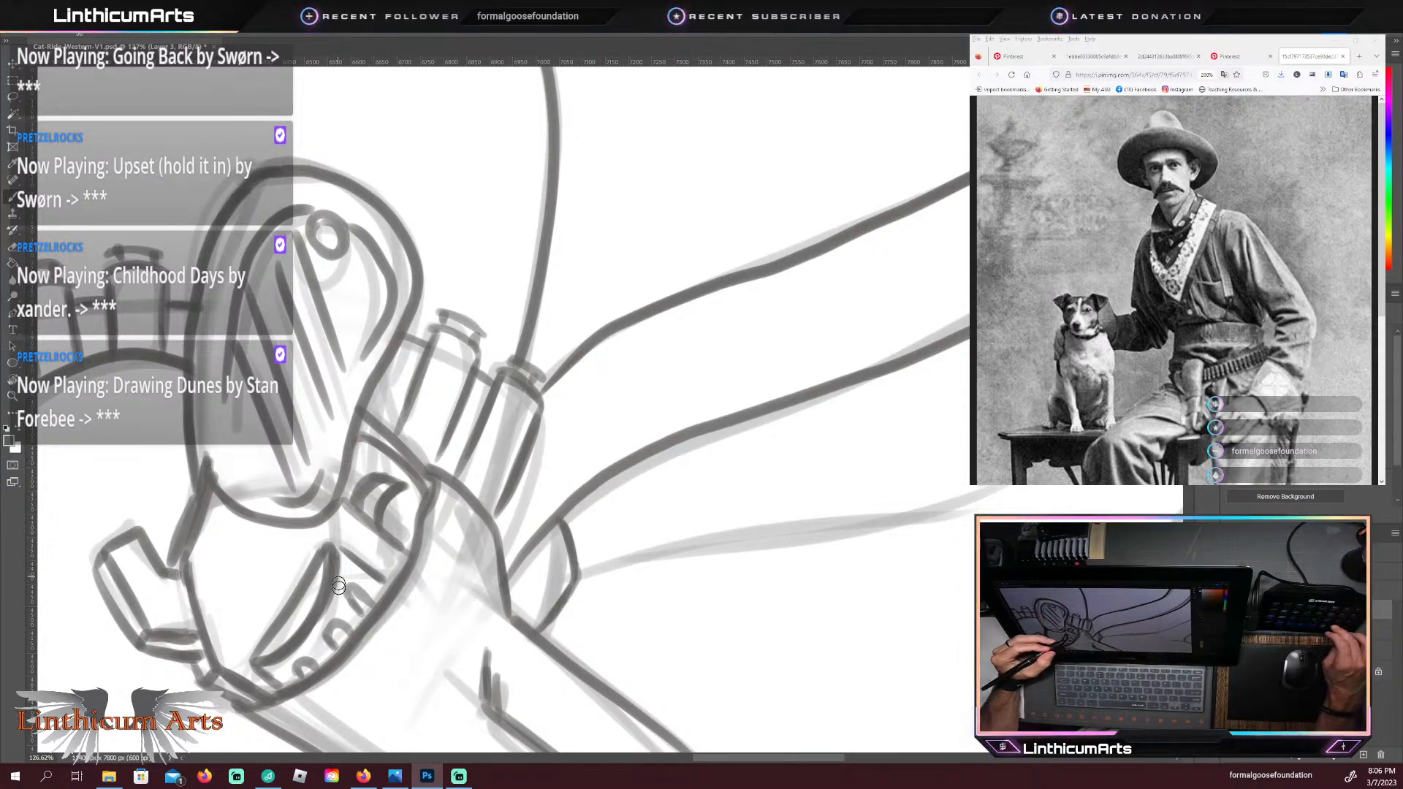
Step: Trace the front curve of the cat's far leg and the upper edge of the saddle horn just below the front paws
mouse_move(395, 618)
mouse_down()
mouse_move(729, 266)
mouse_move(855, 244)
mouse_up()
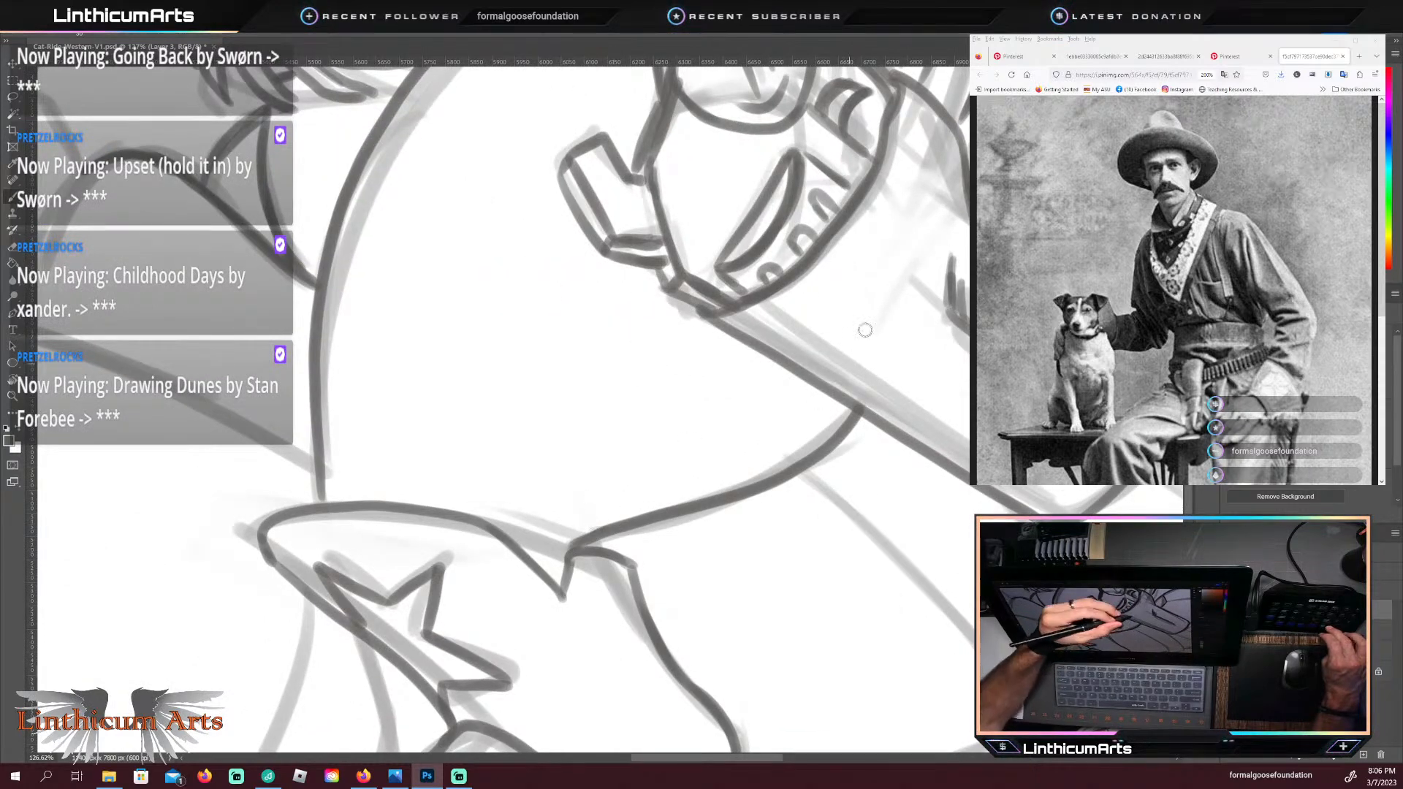
drag(323, 562, 695, 716)
drag(448, 323, 485, 508)
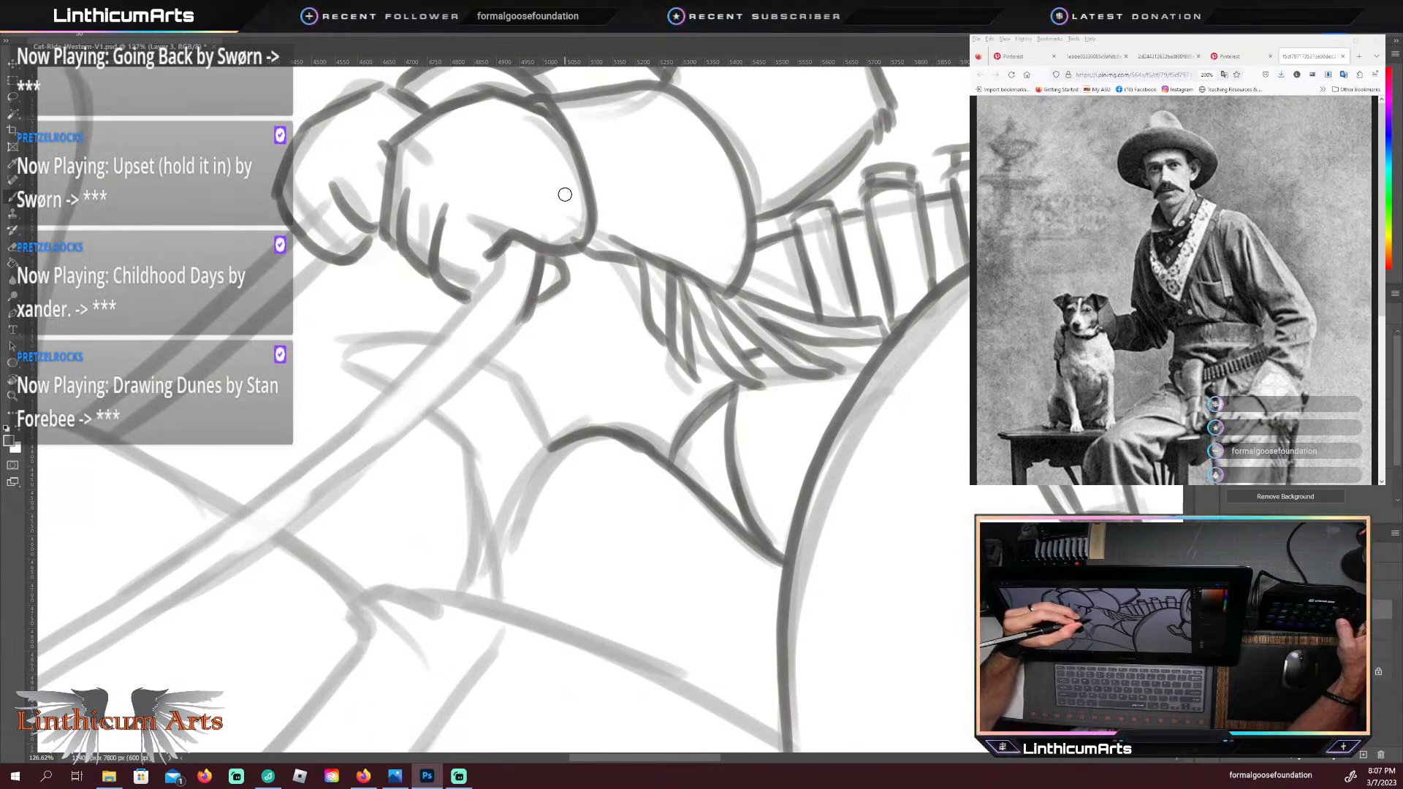
drag(554, 446, 514, 537)
drag(552, 445, 521, 370)
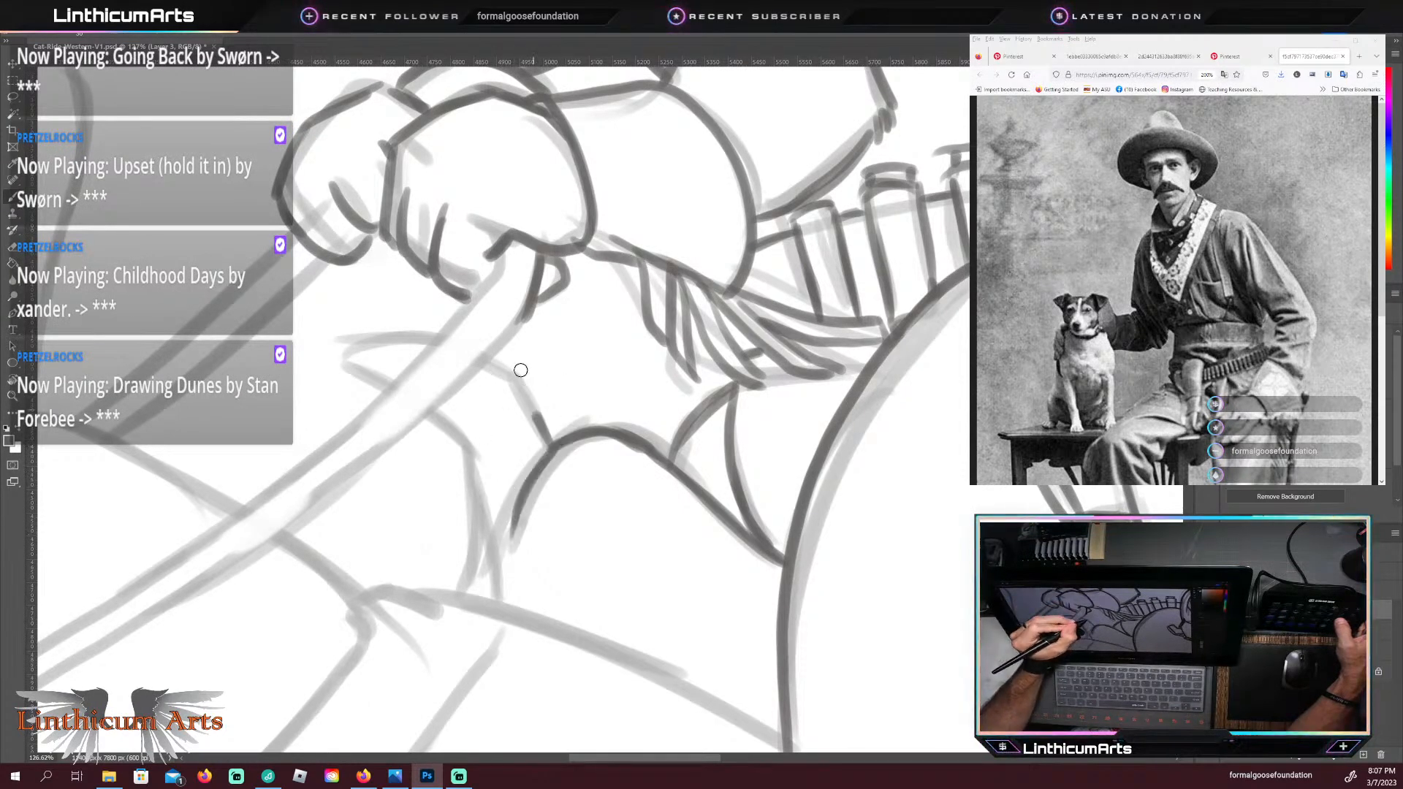
mouse_move(549, 445)
mouse_down()
mouse_move(518, 374)
mouse_move(494, 356)
mouse_up()
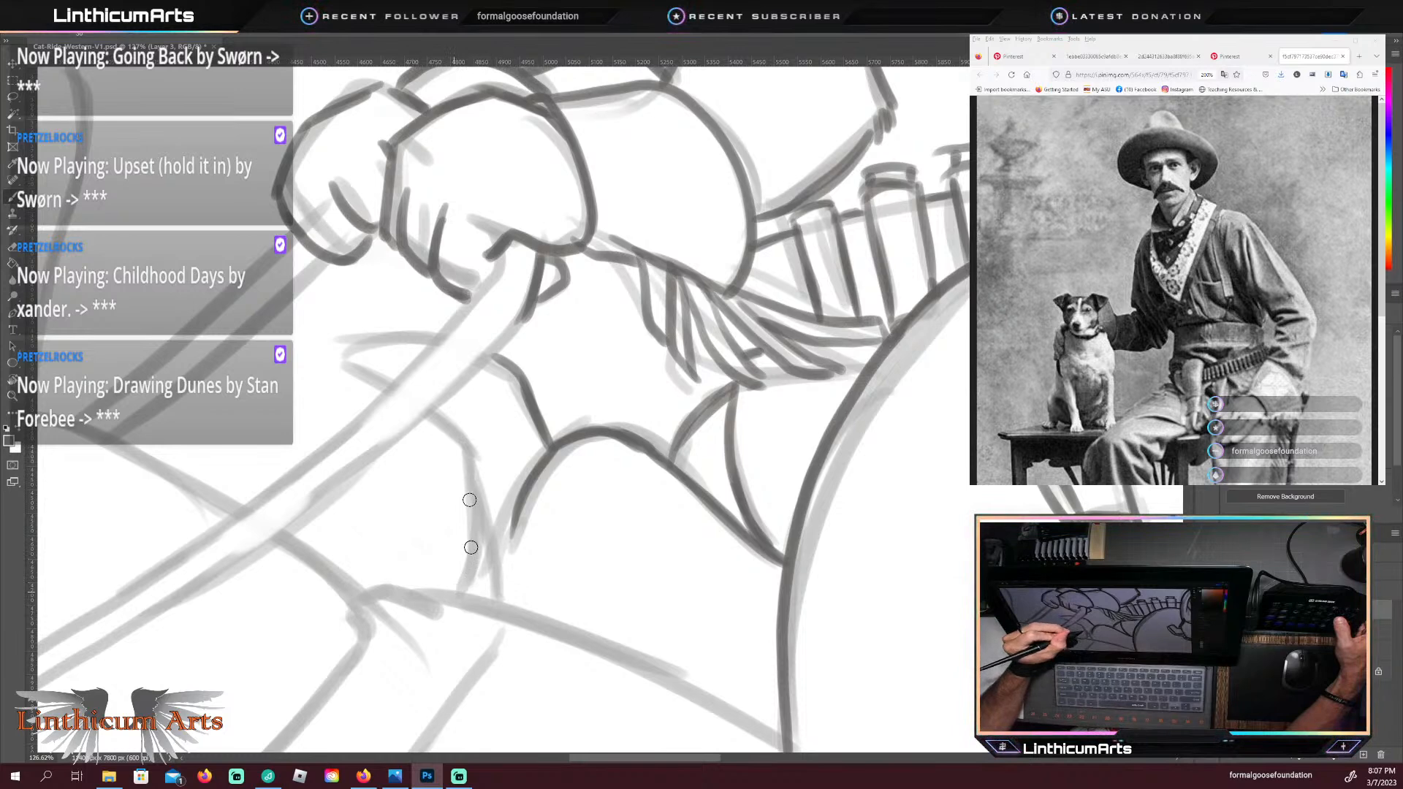
Step: Trace the saddle horn's curved front edge and the short lines beside the far leg down to the dachshund's back
drag(456, 591, 471, 506)
drag(462, 447, 458, 590)
drag(498, 536, 510, 602)
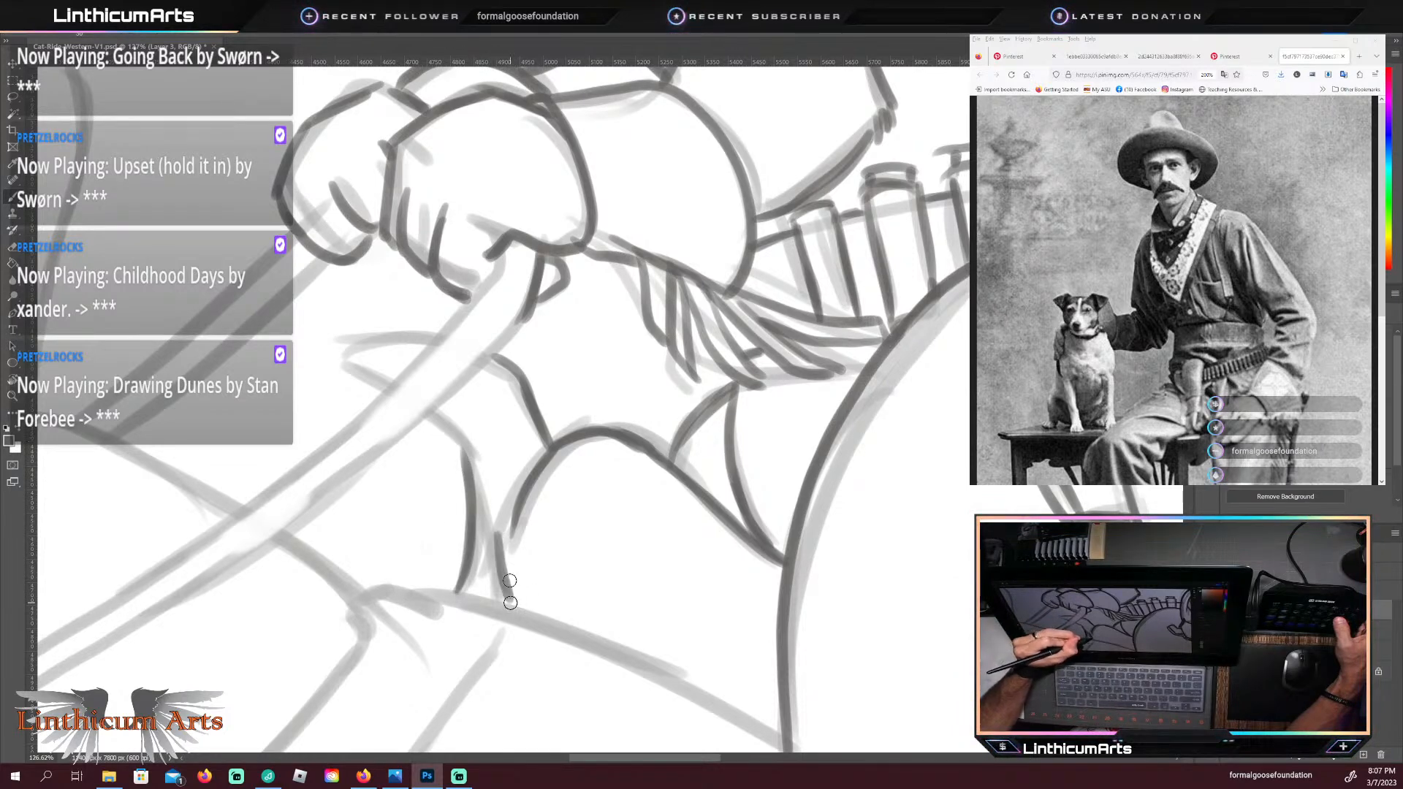
drag(512, 546, 505, 577)
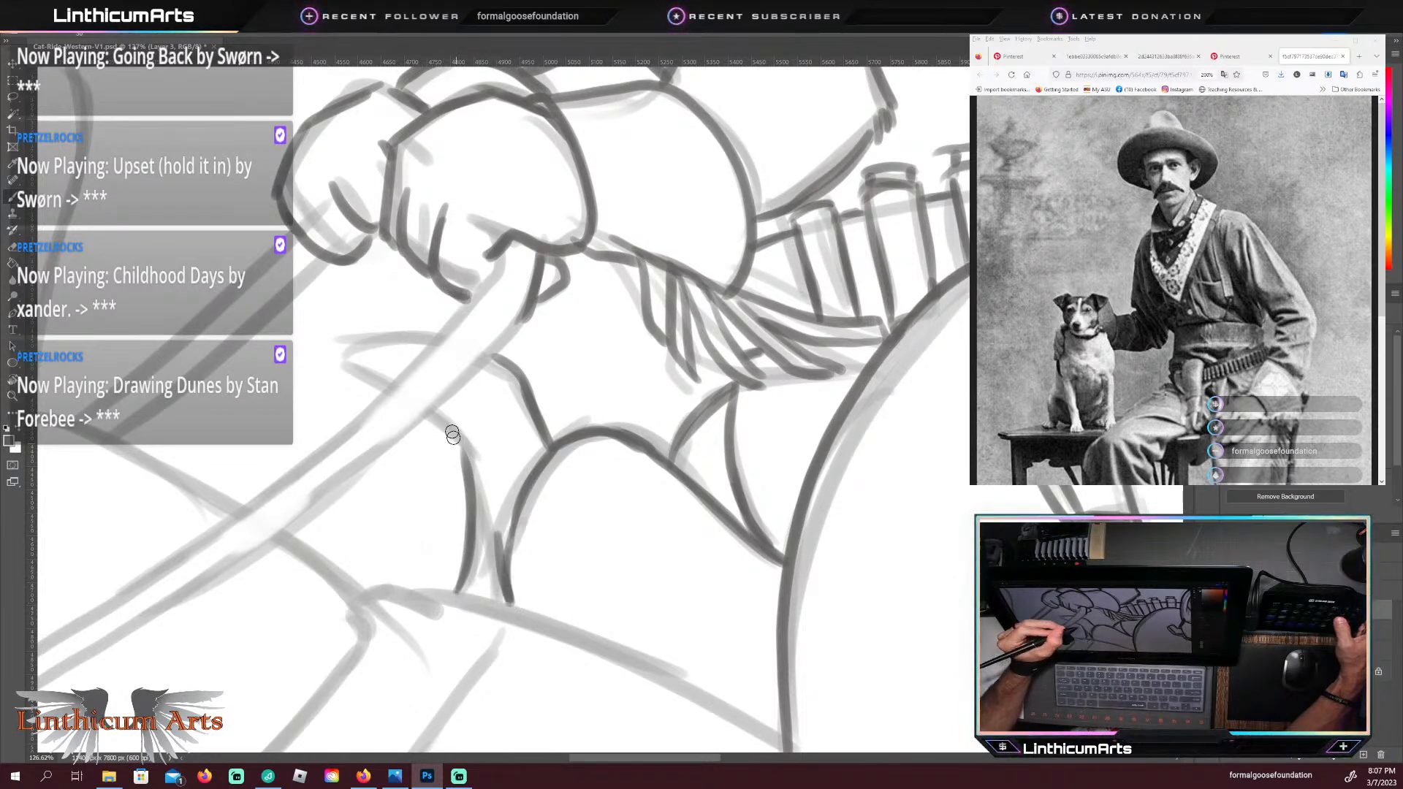
drag(438, 419, 482, 478)
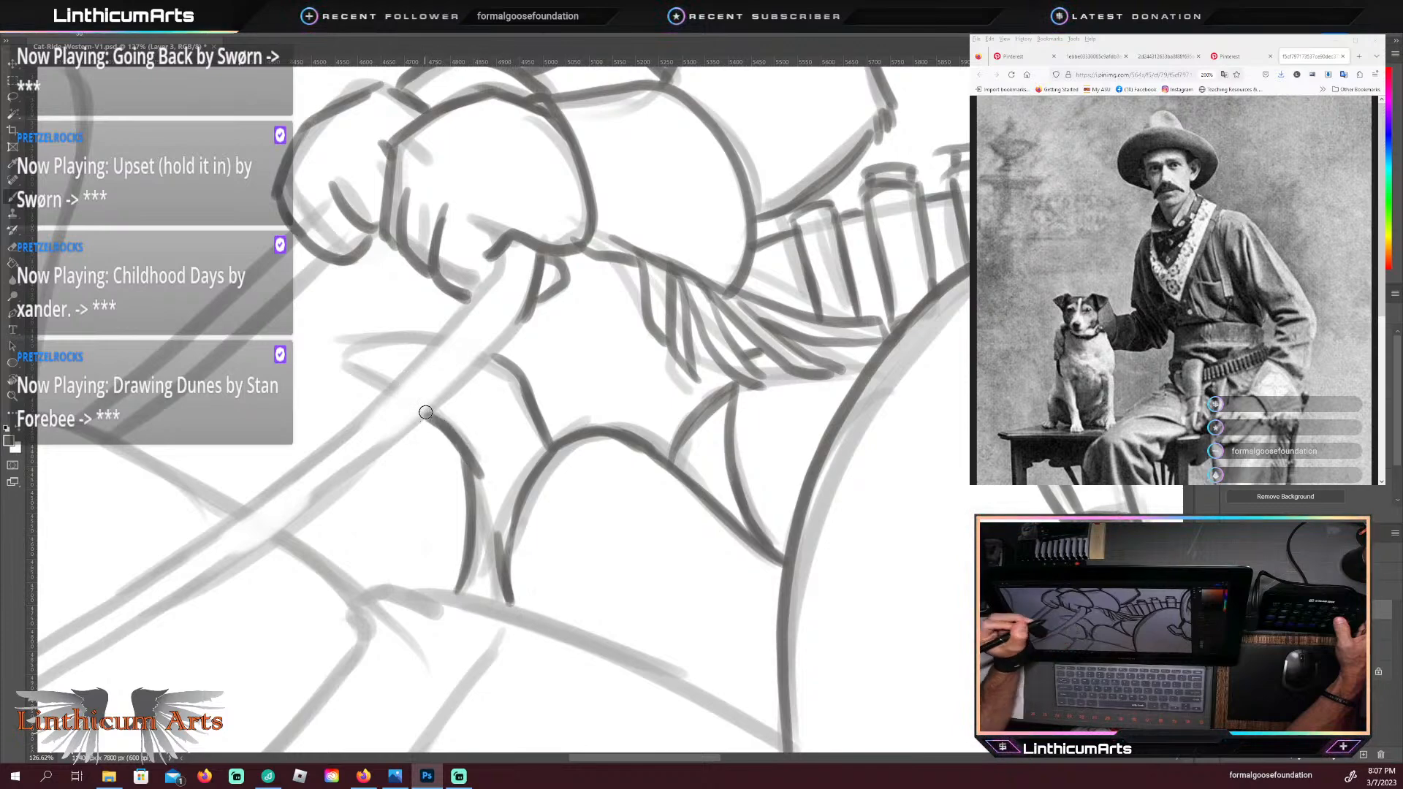
Step: Trace both edges of the far rein down from the rear paw, and the near rein's front edge down from the front paw
drag(357, 560, 533, 546)
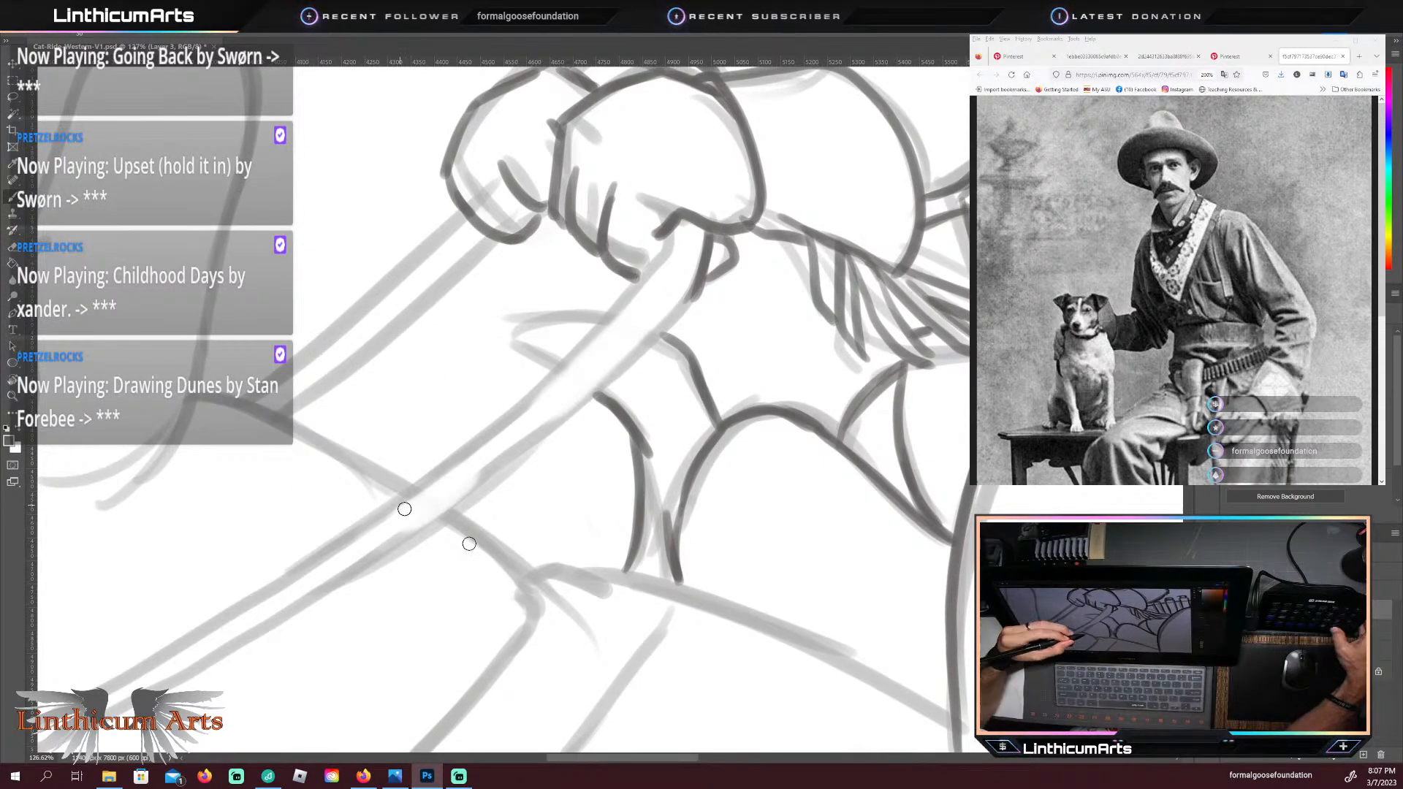
key(r)
mouse_move(404, 507)
mouse_down()
mouse_move(523, 546)
mouse_move(586, 533)
mouse_up()
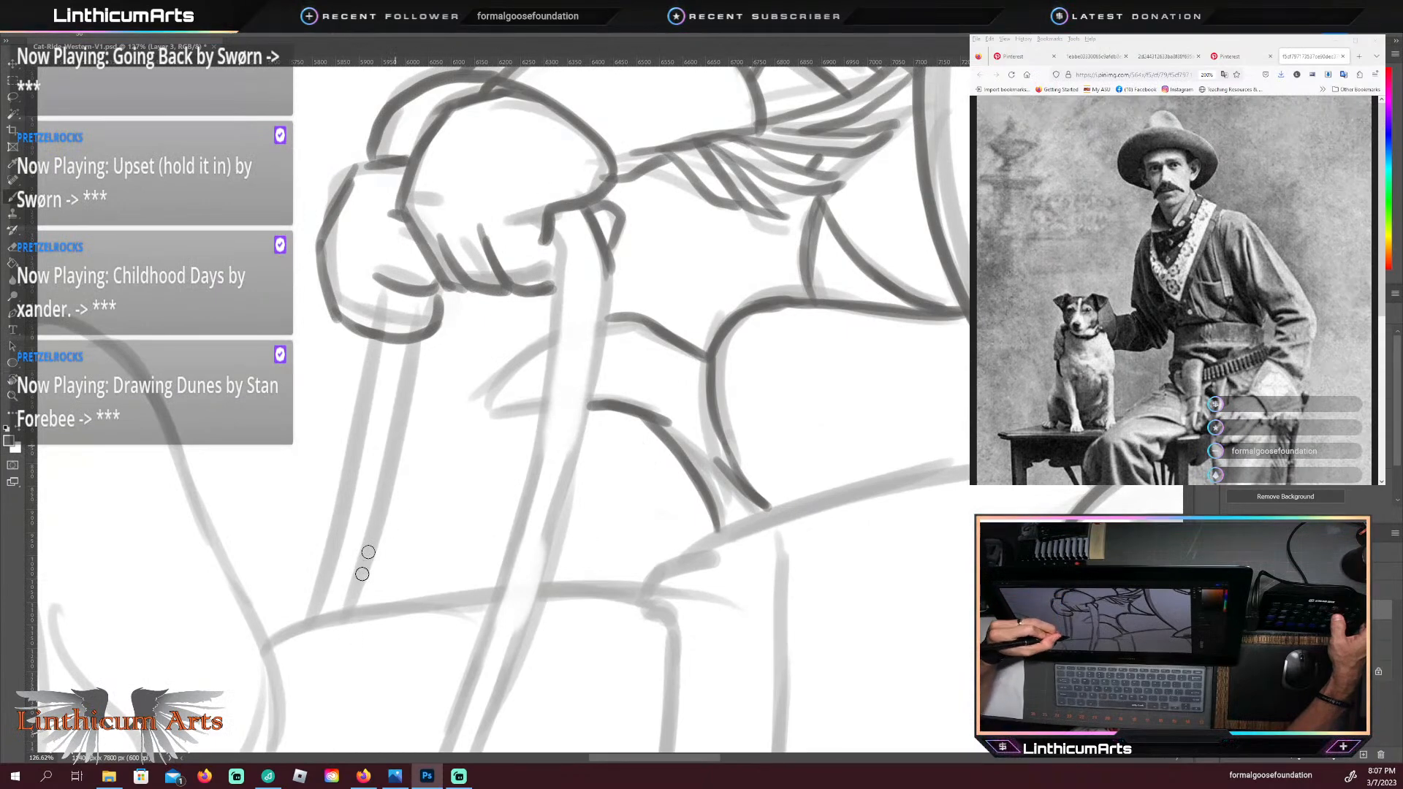
mouse_move(425, 338)
mouse_down()
mouse_move(349, 600)
mouse_move(326, 585)
mouse_move(372, 347)
mouse_up()
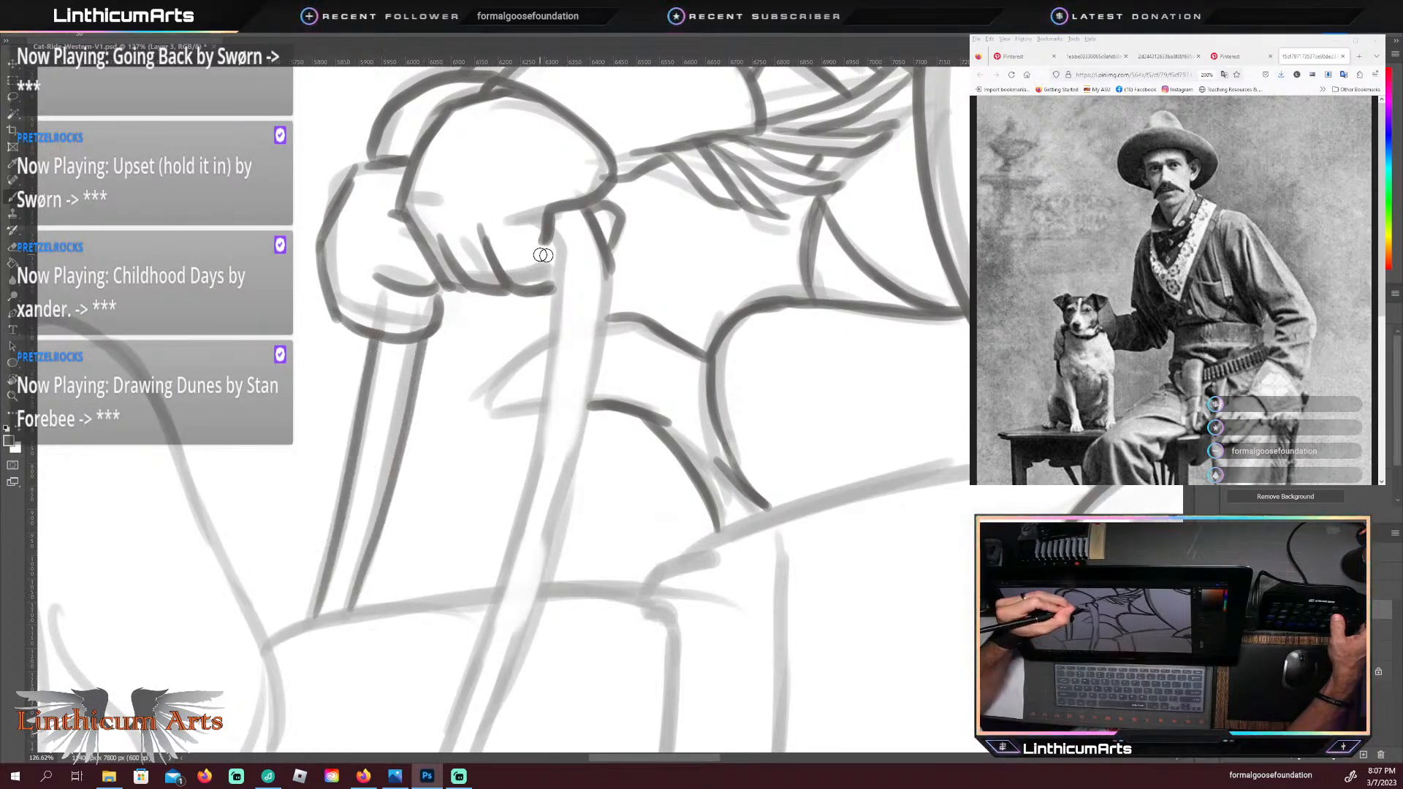
drag(550, 231, 541, 361)
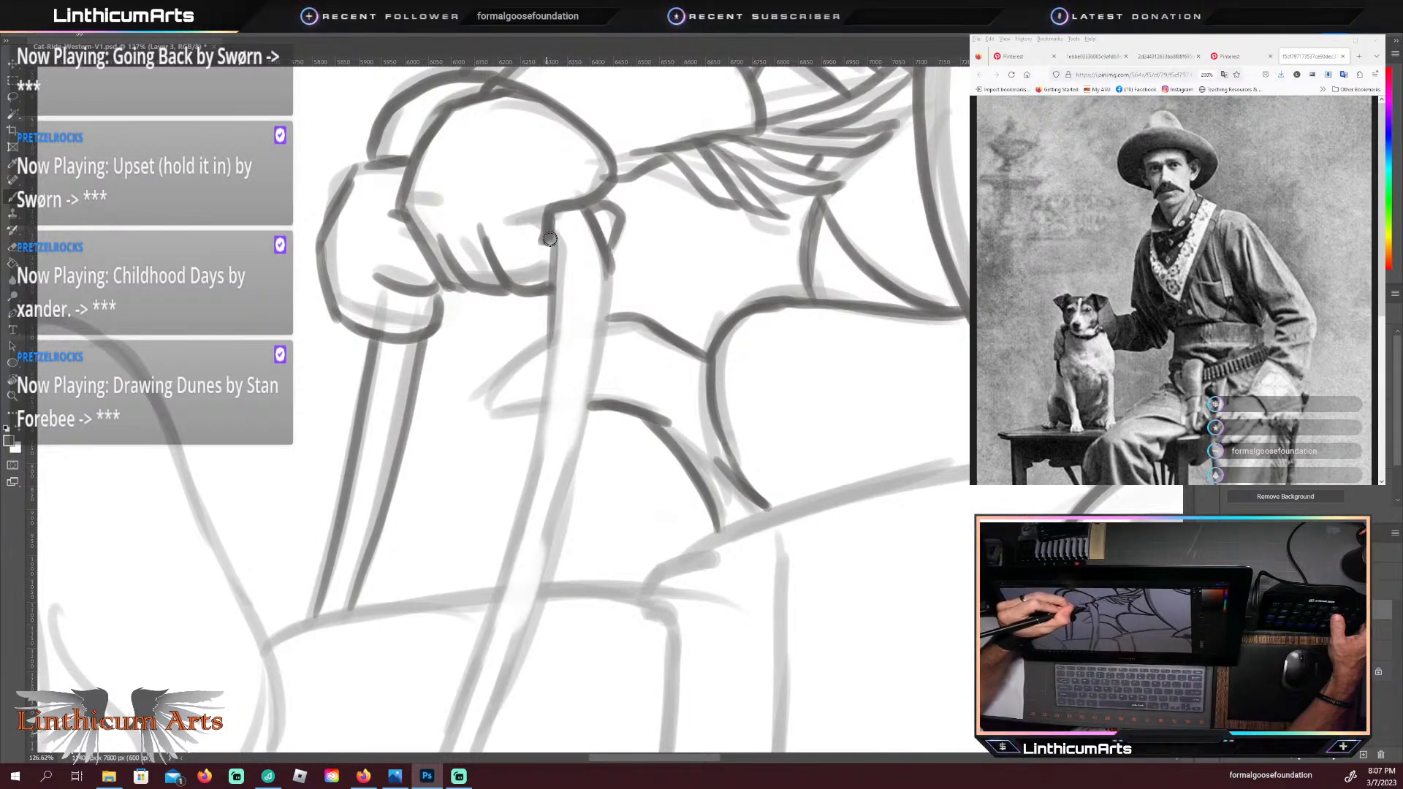
mouse_move(552, 225)
mouse_down()
mouse_move(525, 476)
mouse_move(476, 658)
mouse_up()
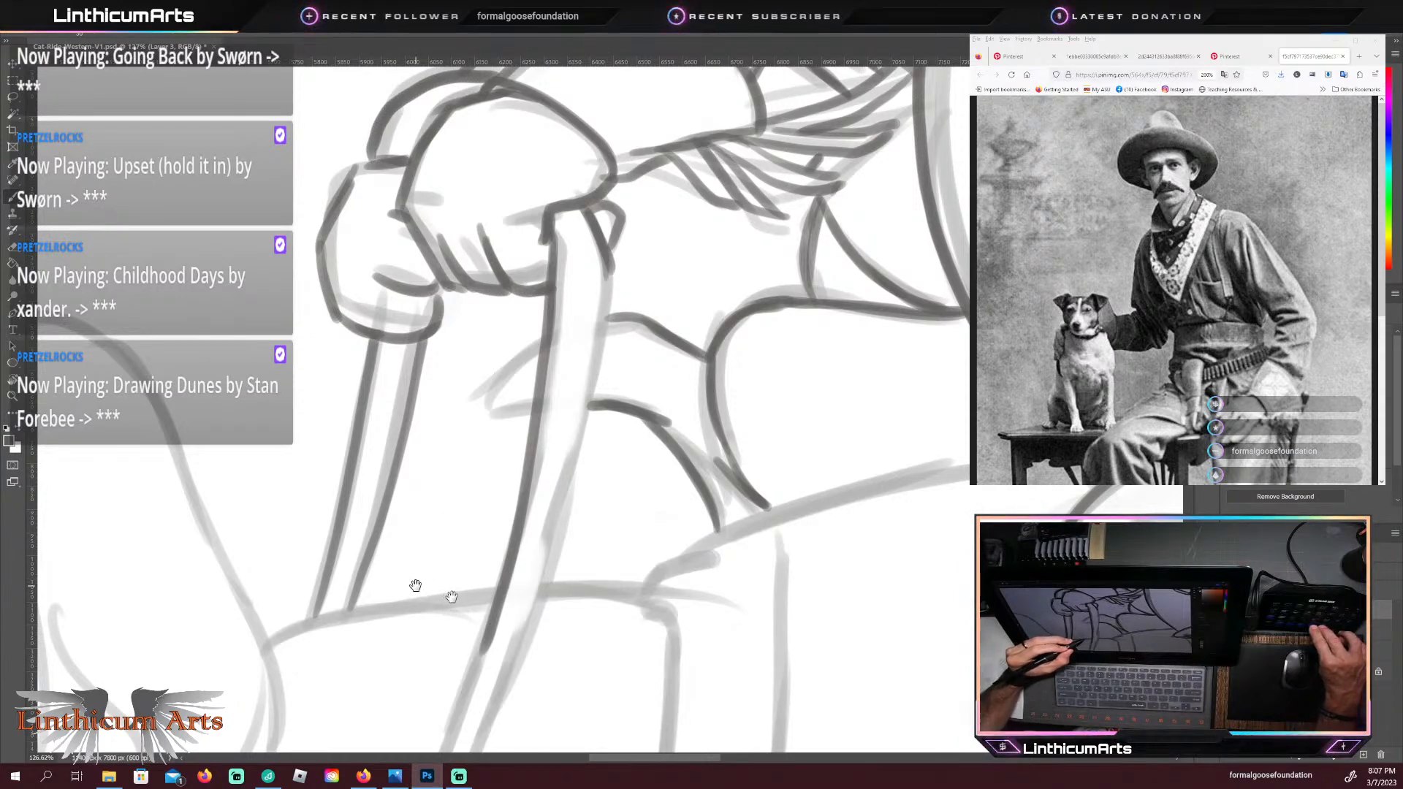
Step: Trace the near rein in one long curve between the bit ring and the front paw, undoing and redrawing its second edge
mouse_move(453, 596)
mouse_down()
mouse_move(426, 606)
mouse_move(395, 655)
mouse_move(492, 576)
mouse_move(490, 475)
mouse_up()
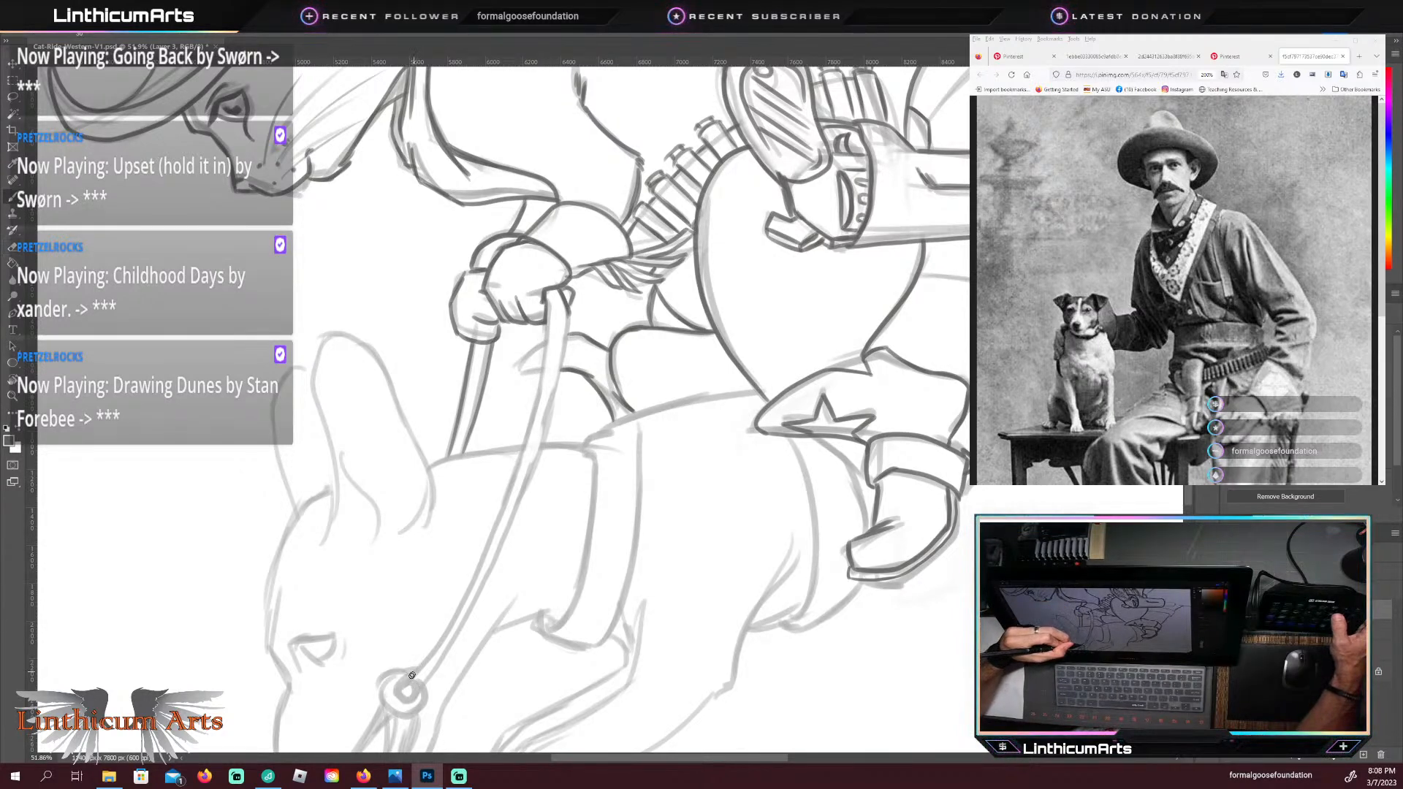
key(r)
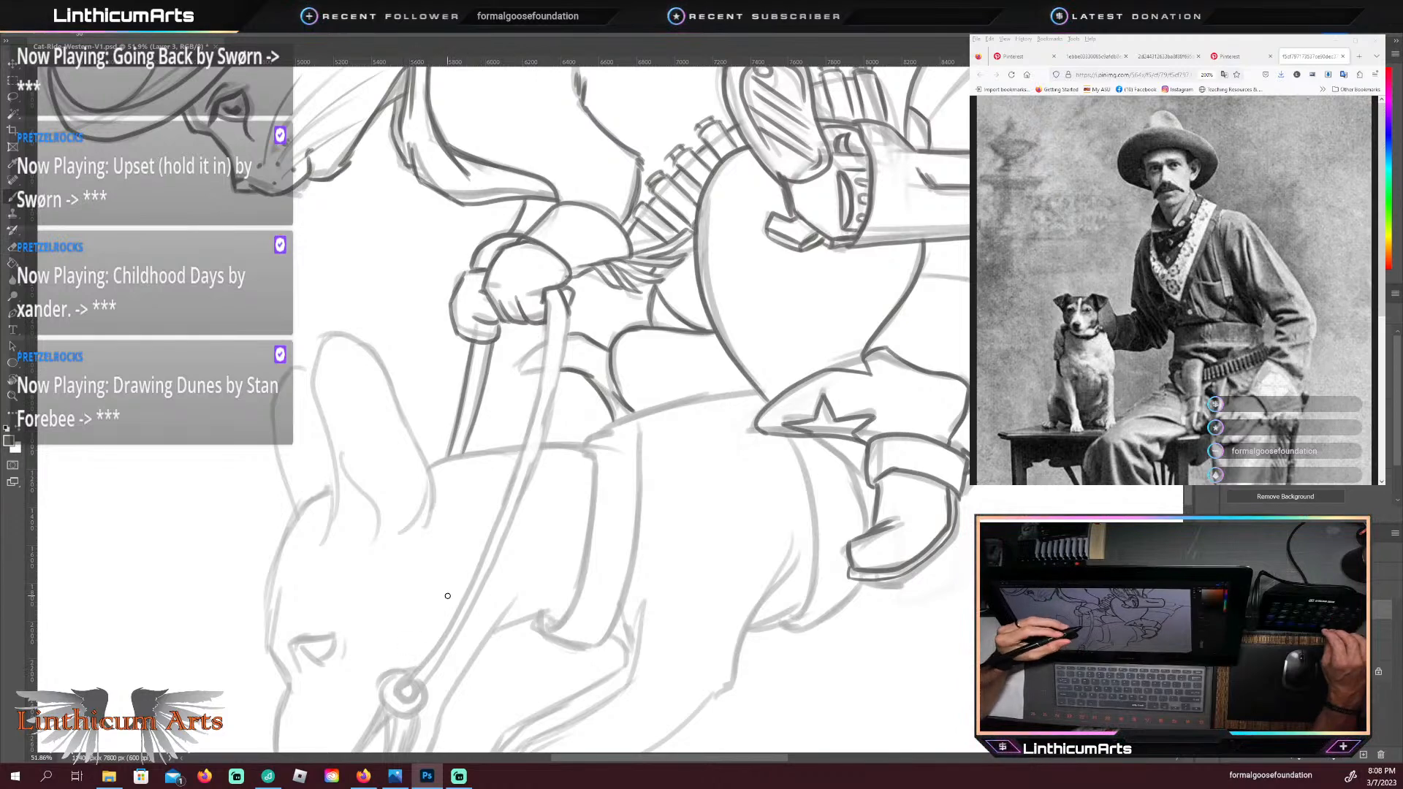
drag(457, 489, 519, 346)
key(space)
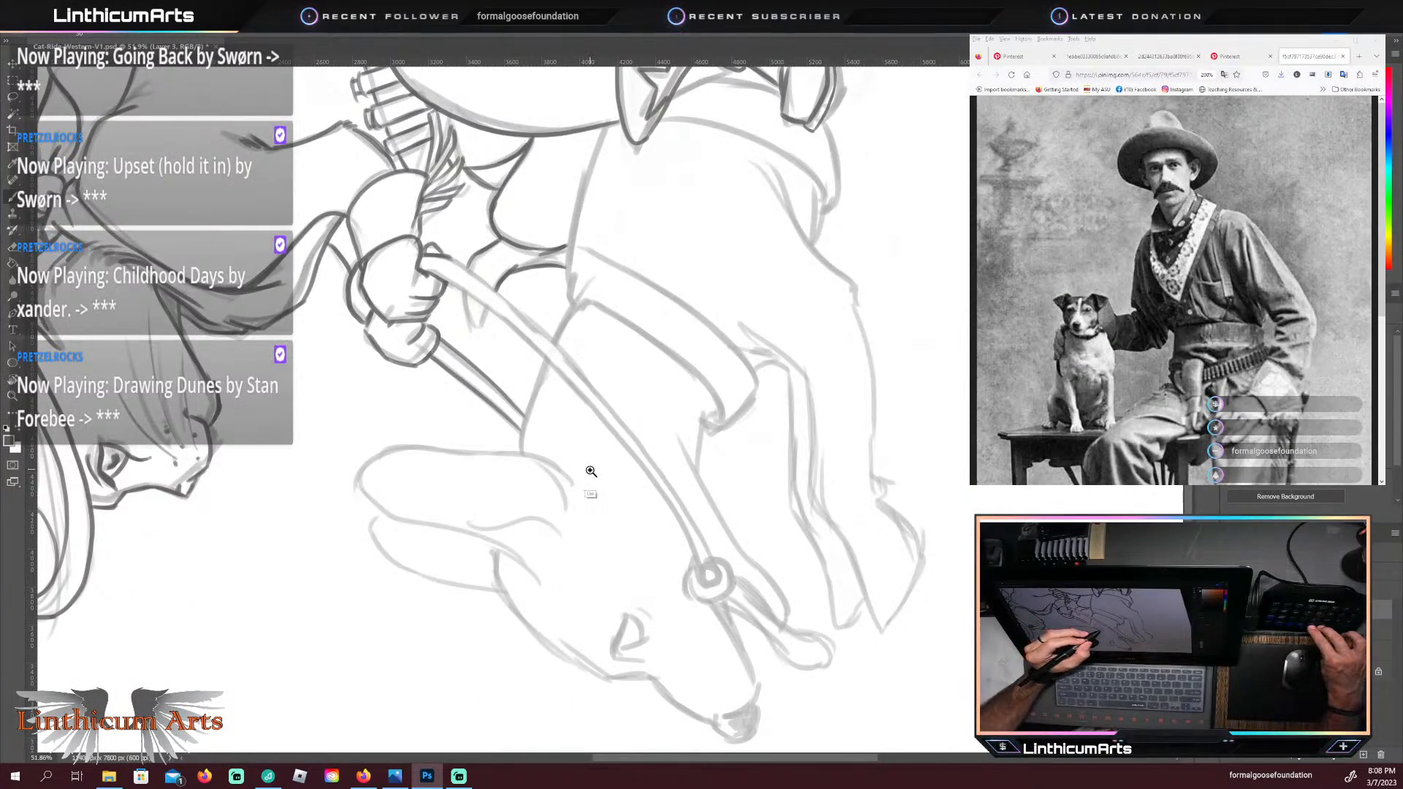
drag(629, 497, 590, 500)
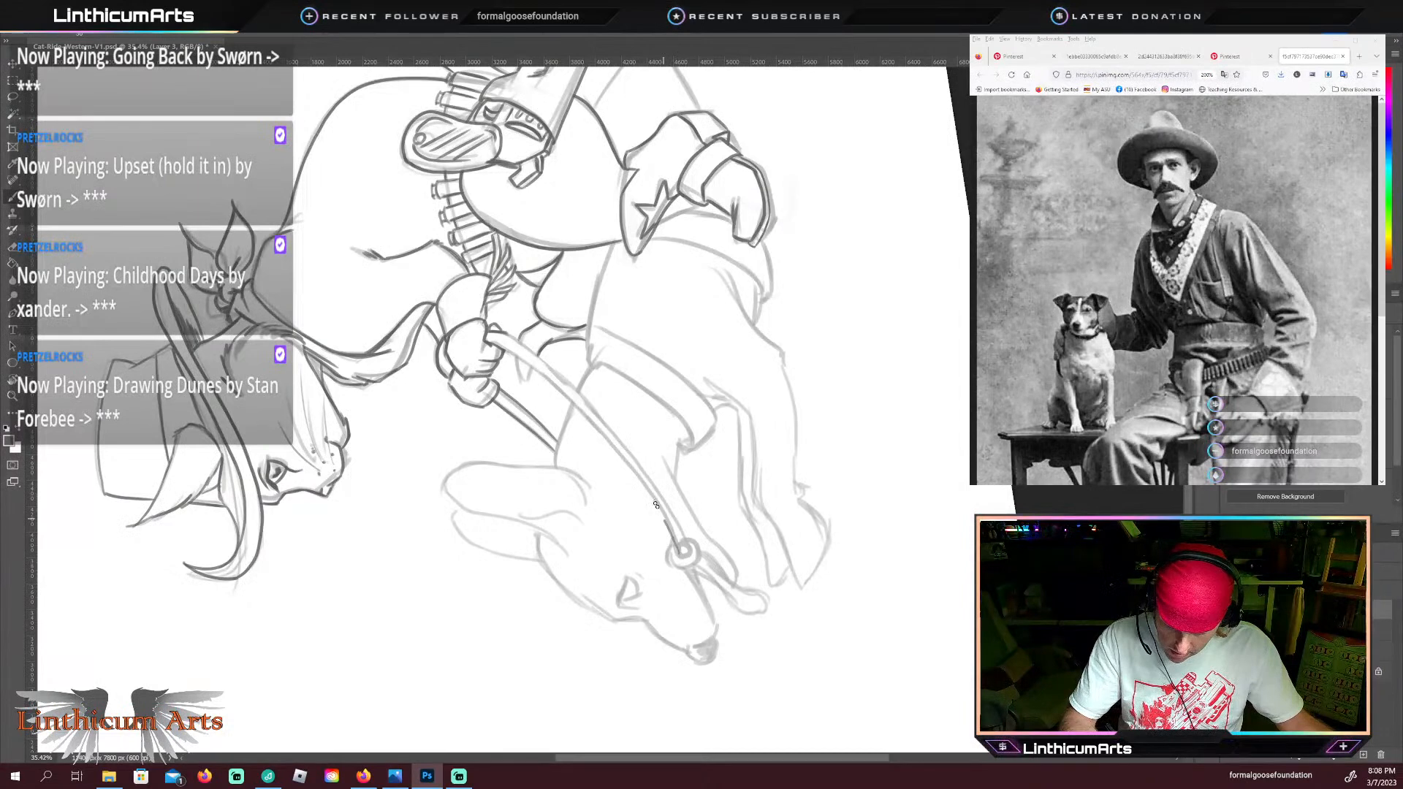
drag(514, 353, 498, 345)
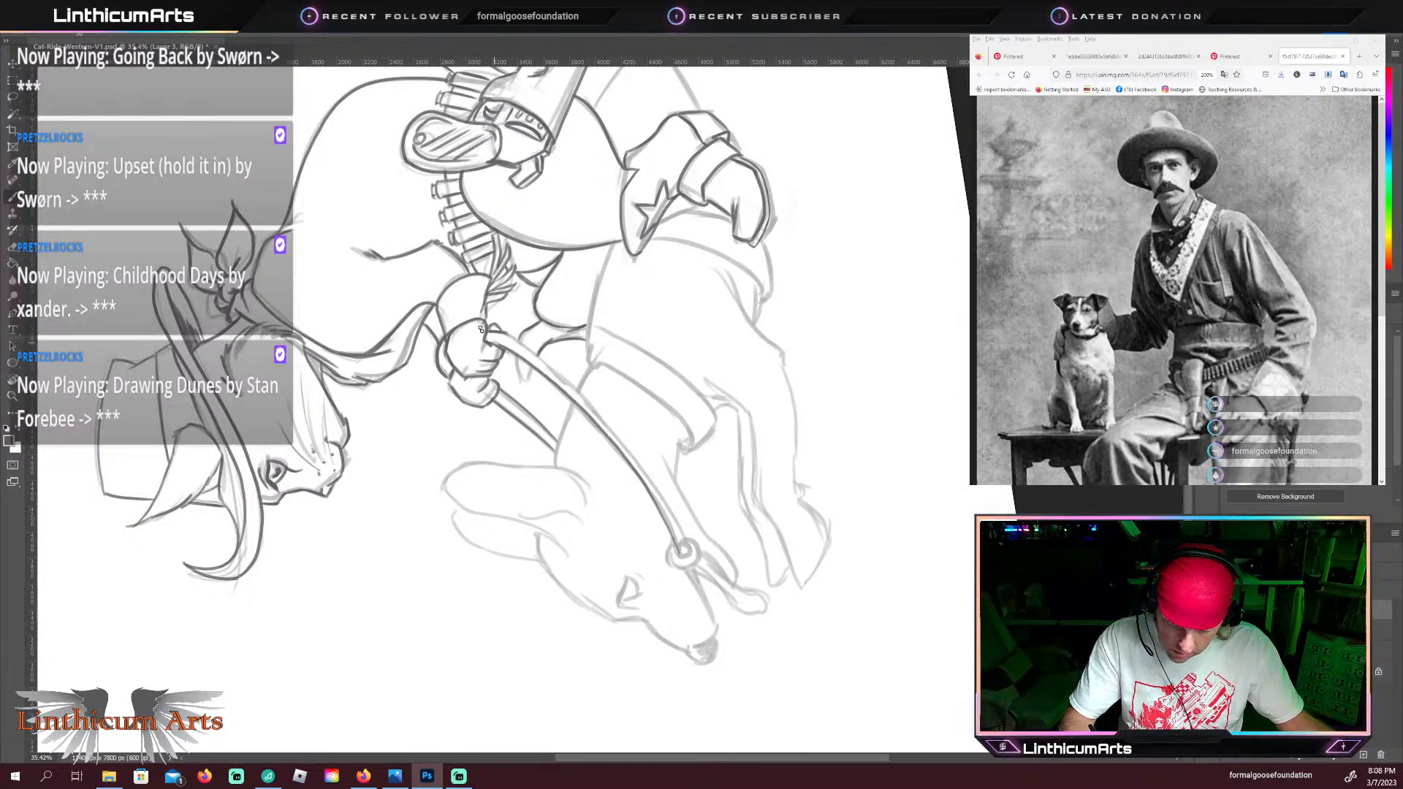
key(ctrl+z)
drag(679, 552, 615, 446)
drag(531, 368, 501, 348)
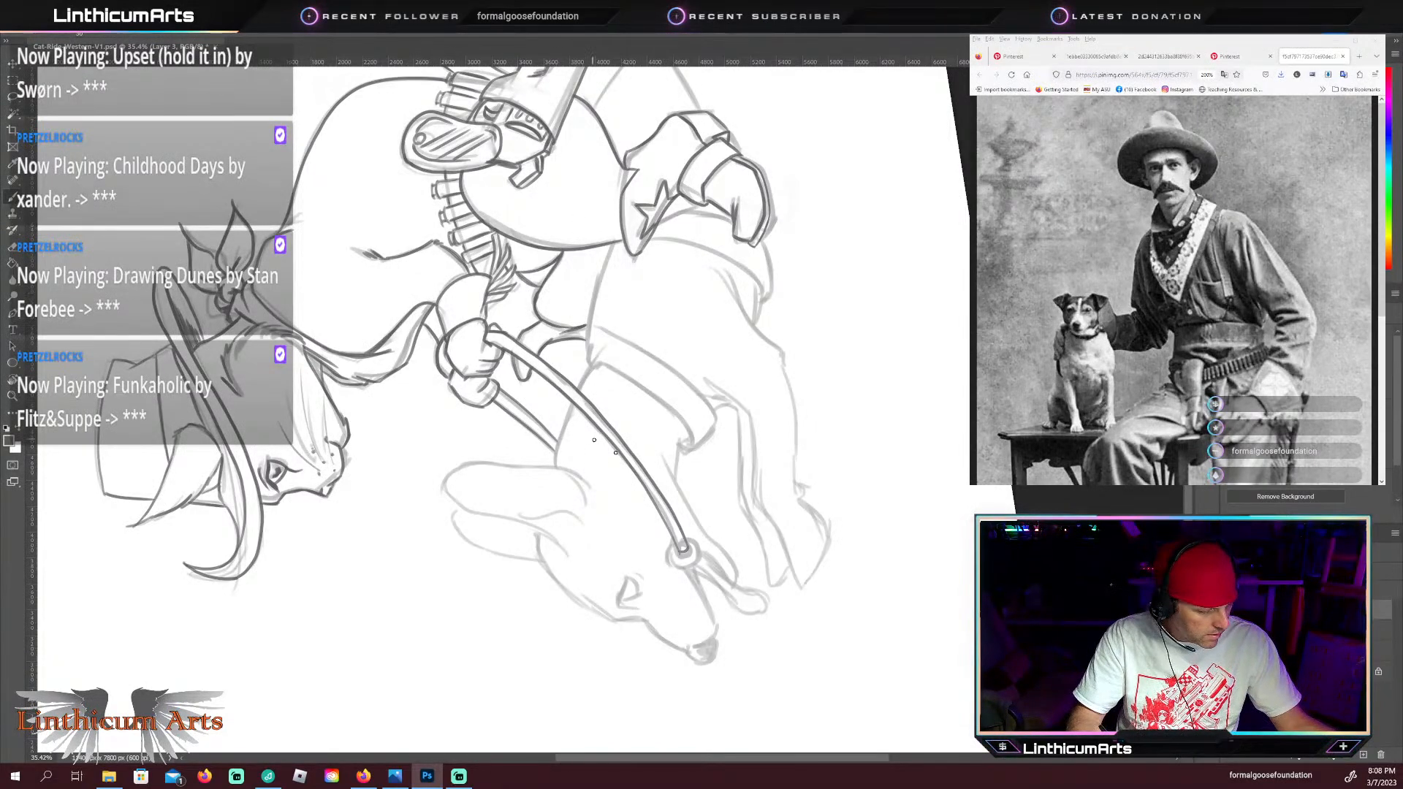
Step: Trace both edges and the end of the wide breast strap across the dachshund's chest, up to the saddle
key(Escape)
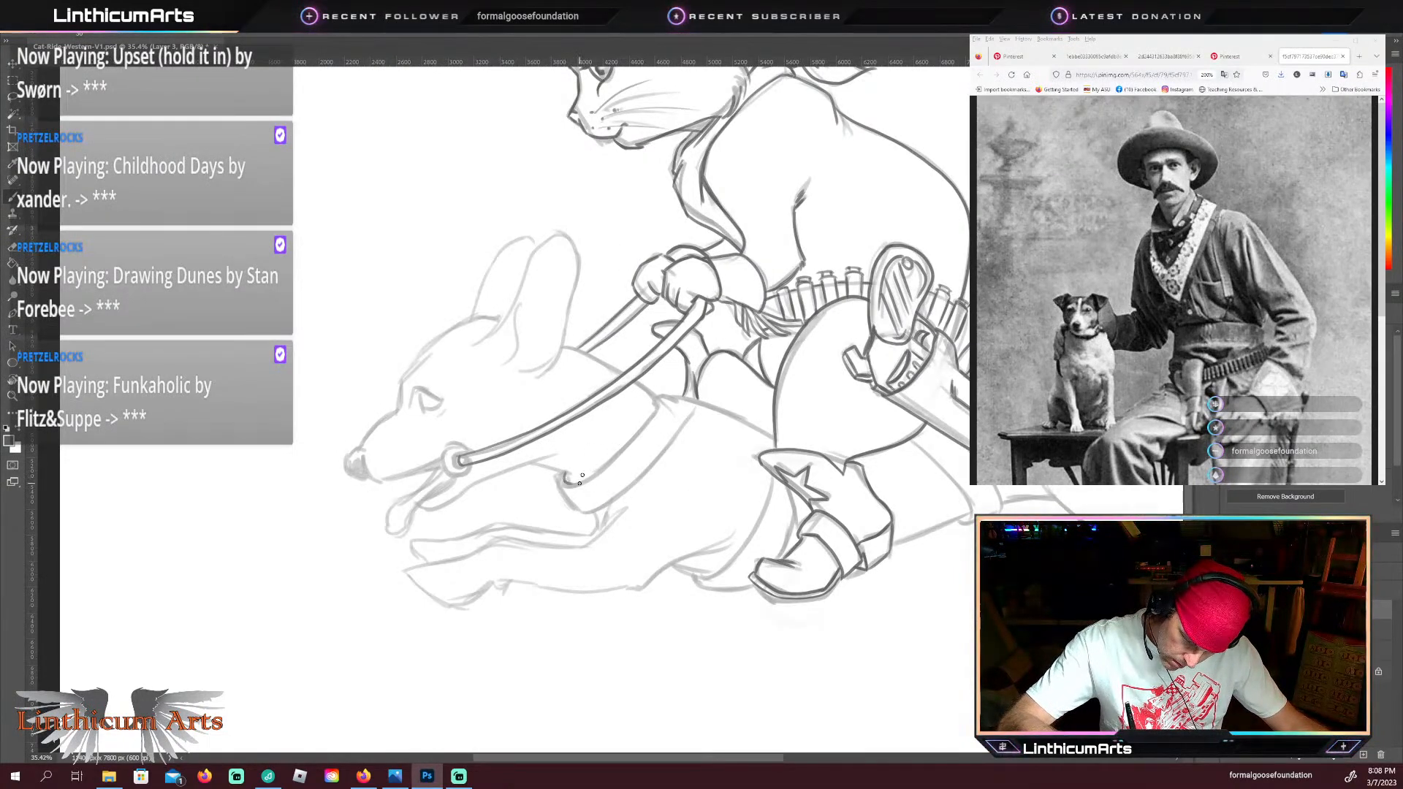
drag(595, 475, 662, 398)
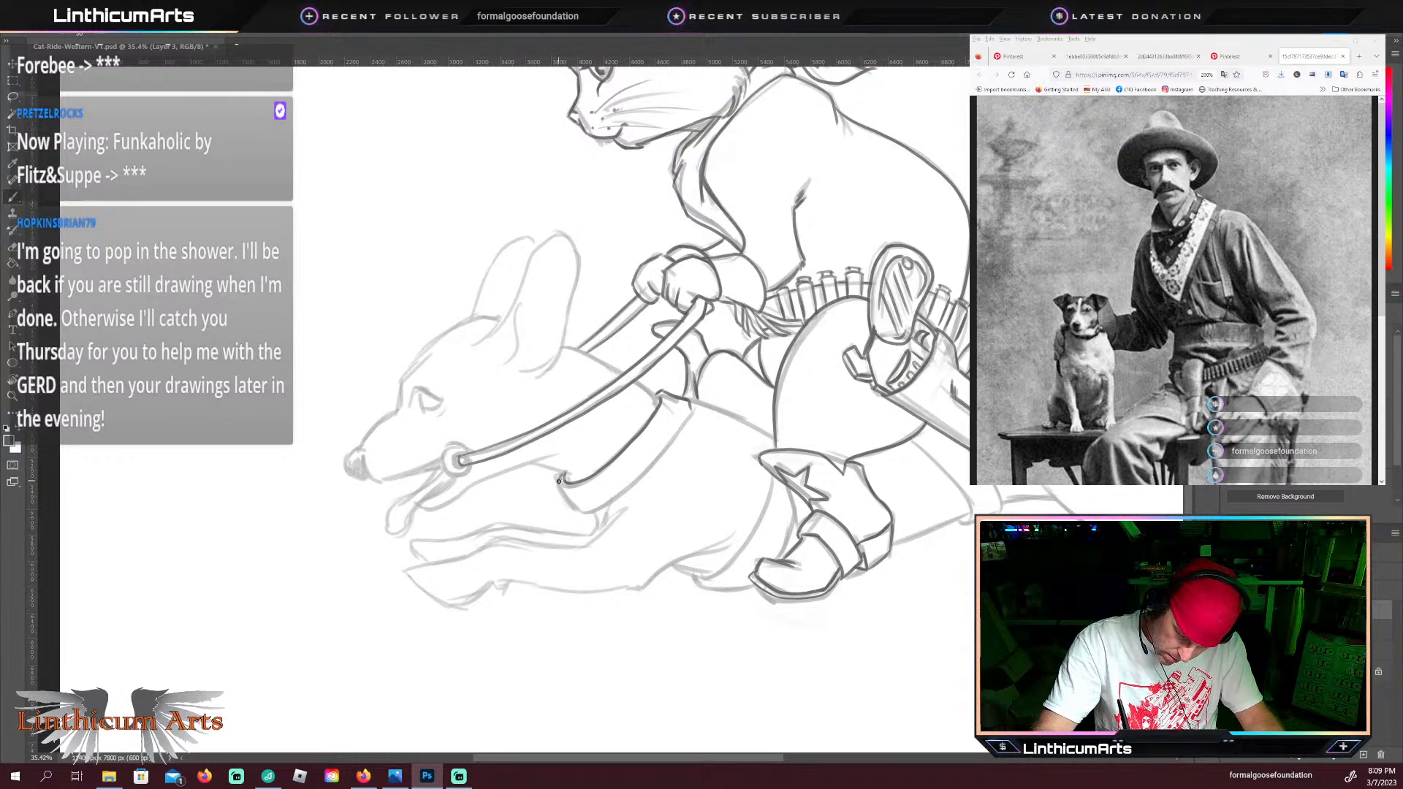
mouse_move(562, 483)
mouse_down()
mouse_move(588, 516)
mouse_move(636, 488)
mouse_up()
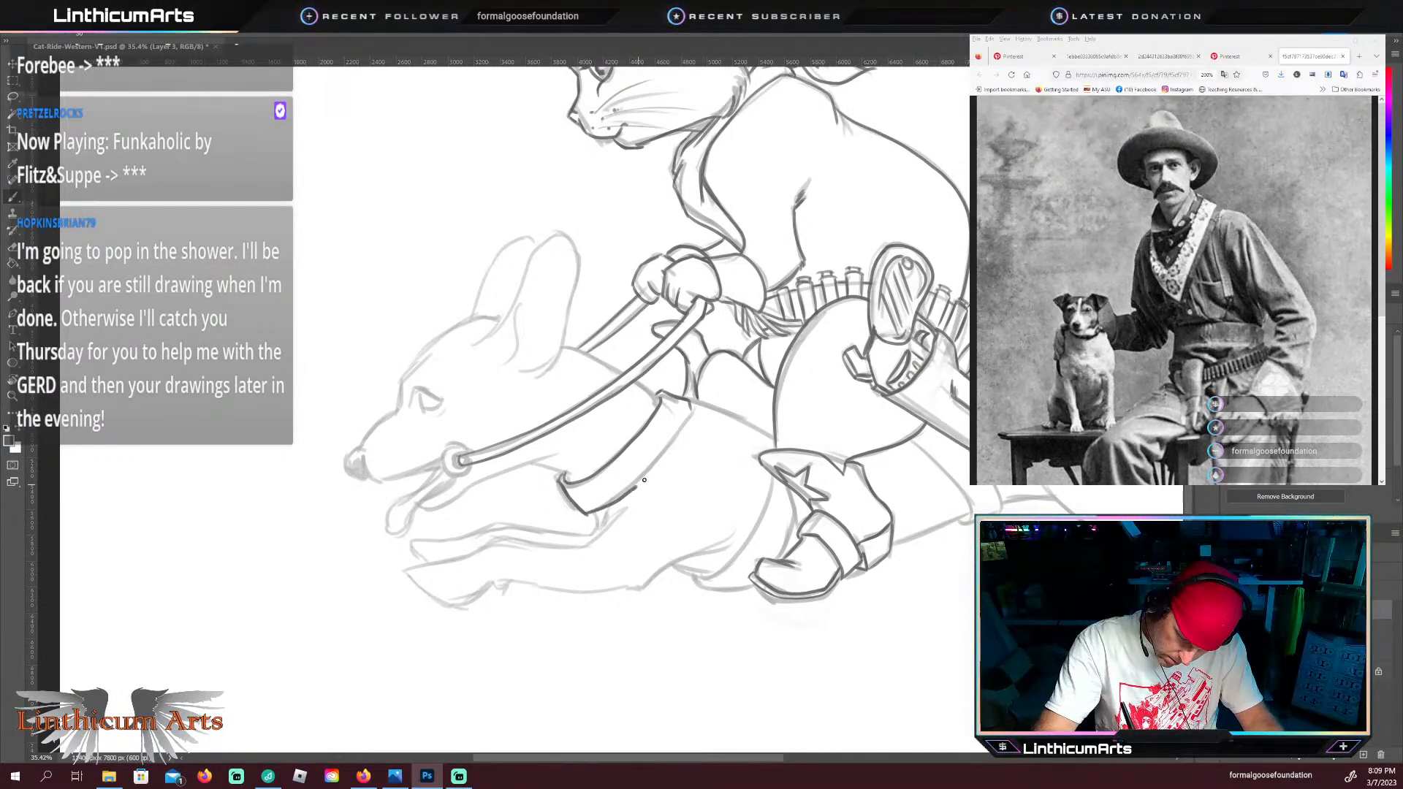
drag(689, 405, 684, 428)
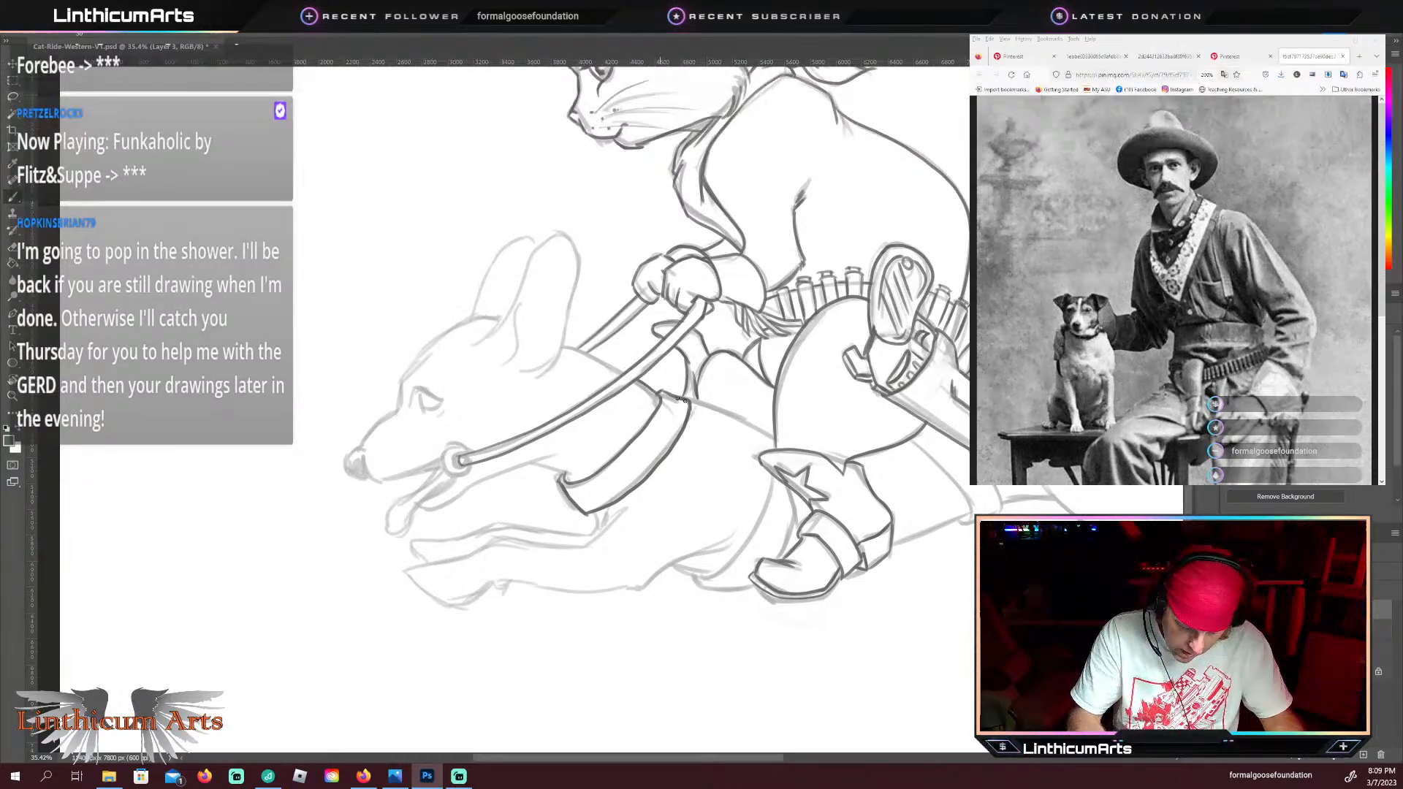
Step: Trace the dachshund's back line from the top of the breast strap to the cat's near thigh
key(r)
drag(775, 574, 676, 549)
key(b)
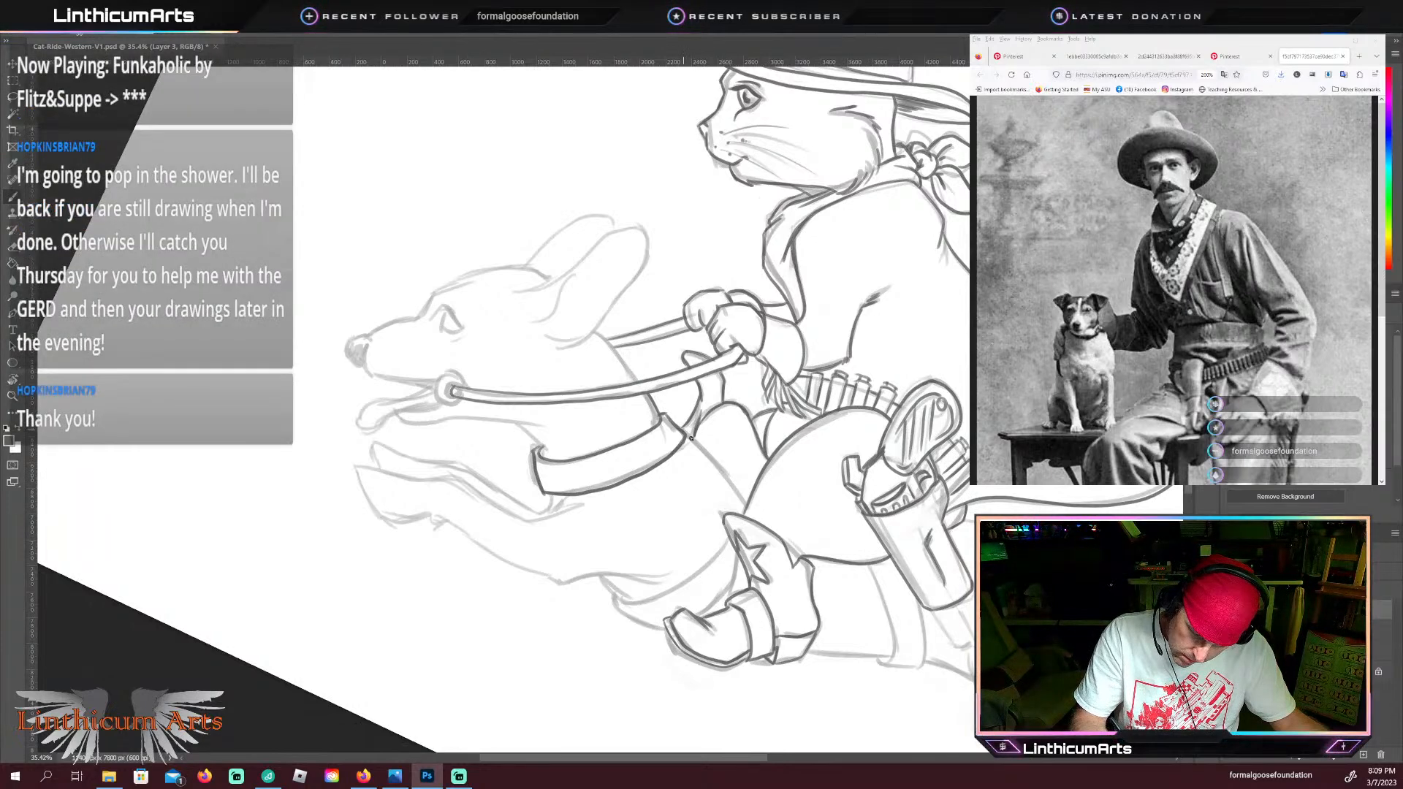
drag(709, 471, 743, 504)
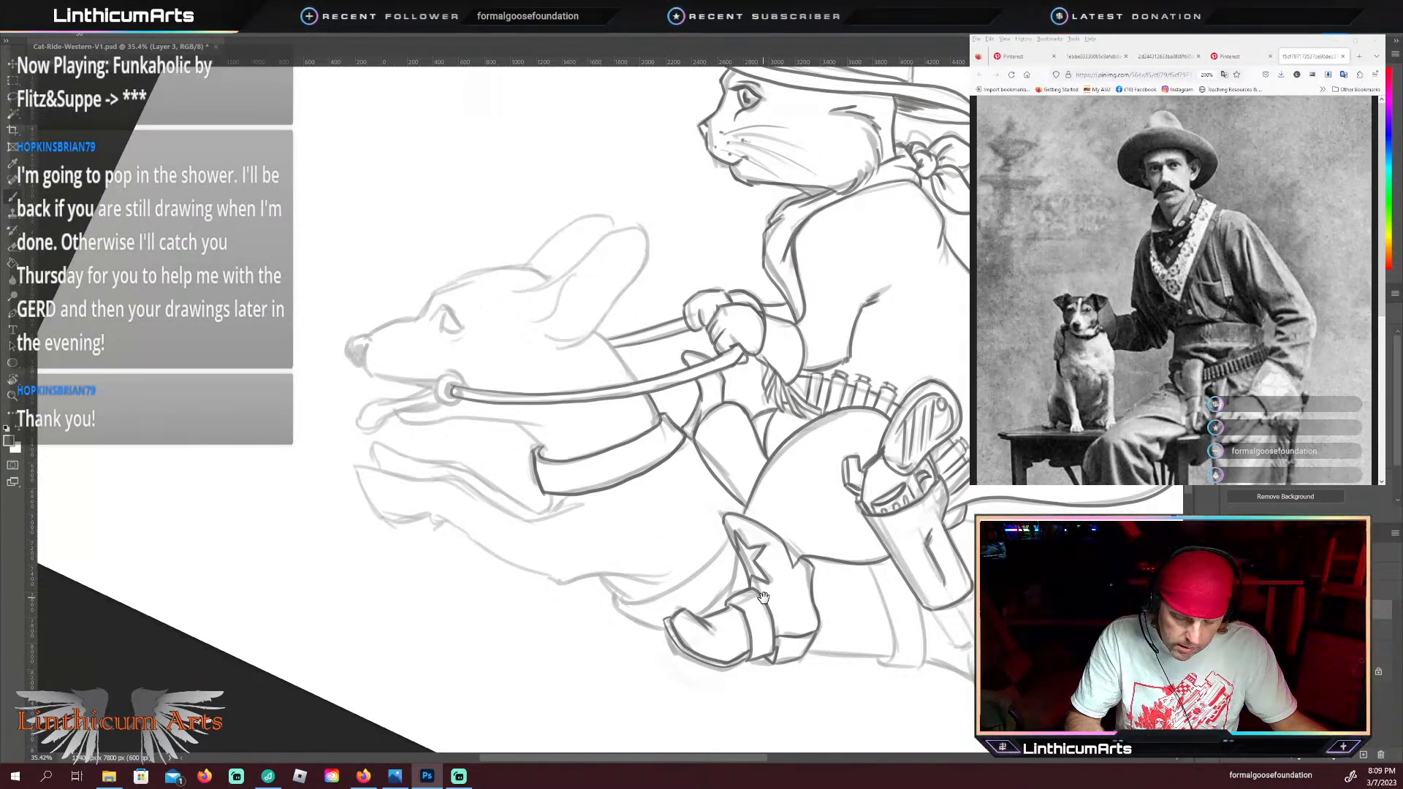
Step: Trace the rear saddle strap below the cat's thigh and the gun barrel tip protruding from the holster, undoing a stray stroke
drag(730, 548, 547, 426)
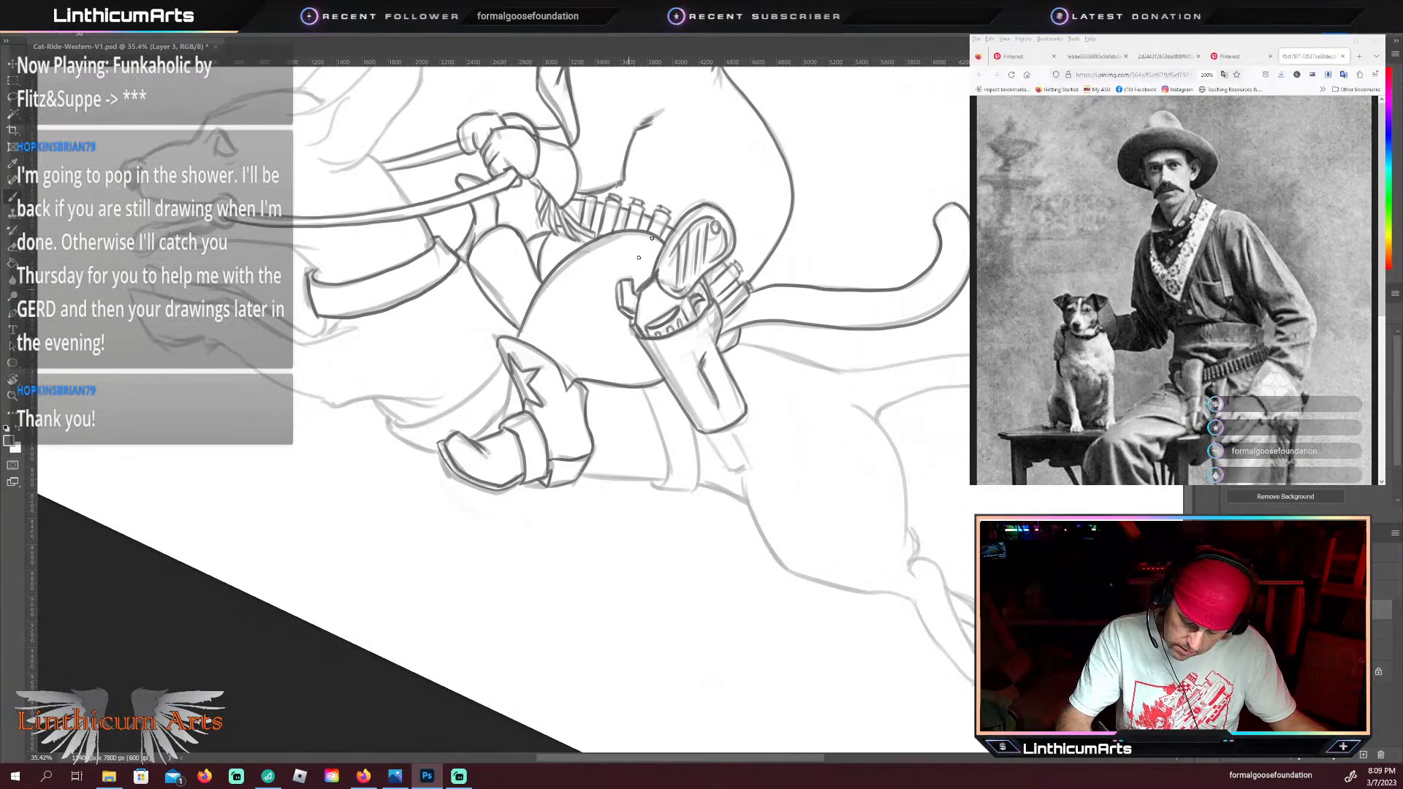
drag(668, 478, 637, 386)
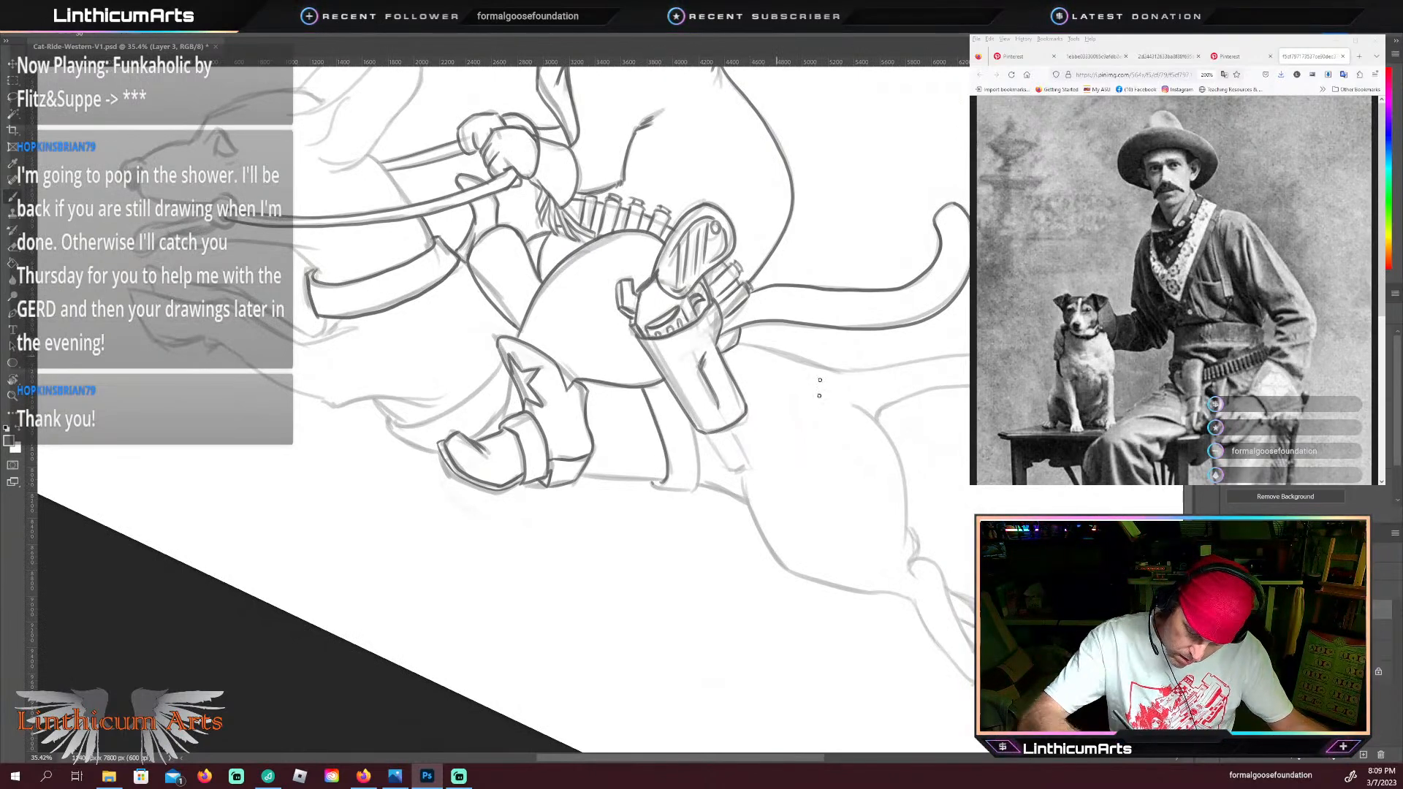
mouse_move(654, 484)
mouse_down()
mouse_move(687, 486)
mouse_move(692, 419)
mouse_up()
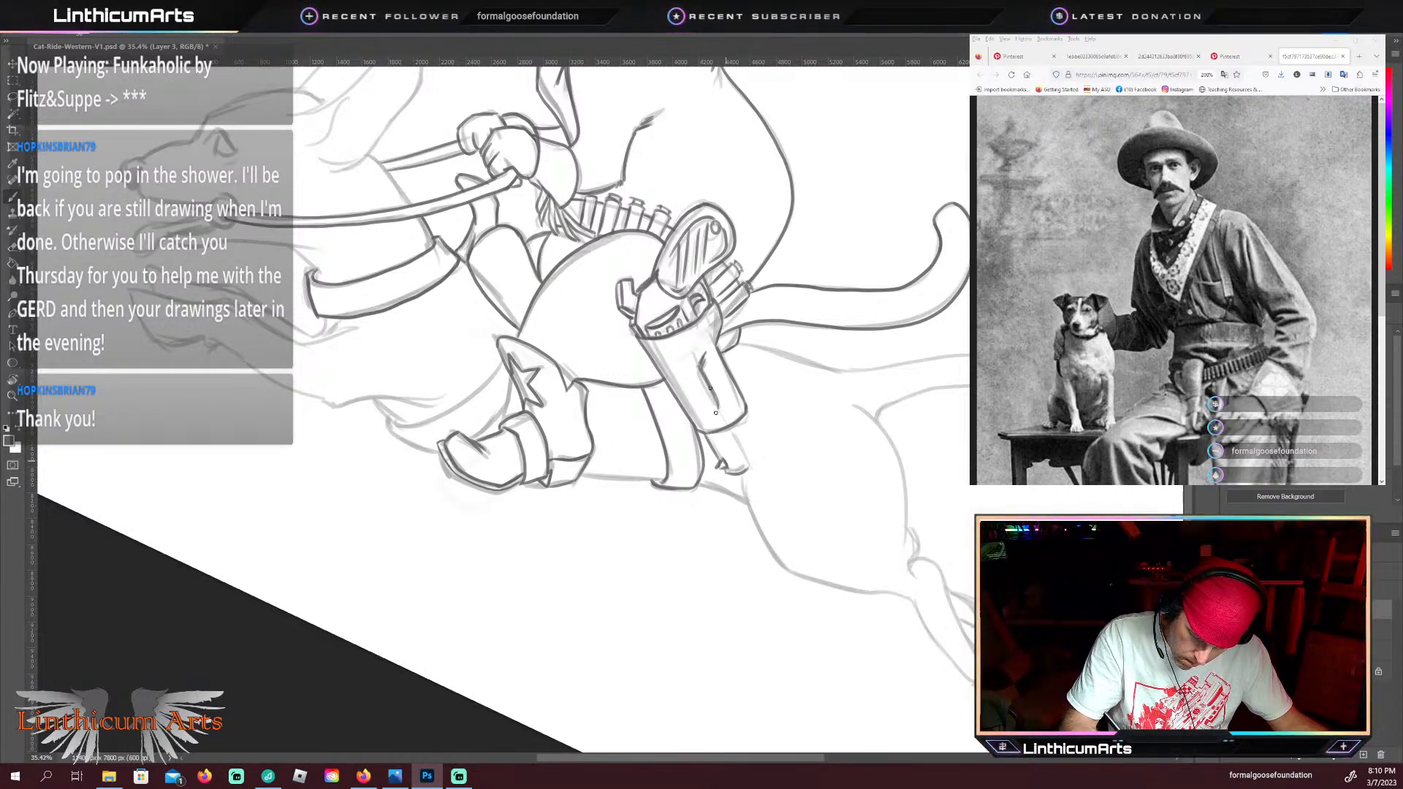
key(ctrl+z)
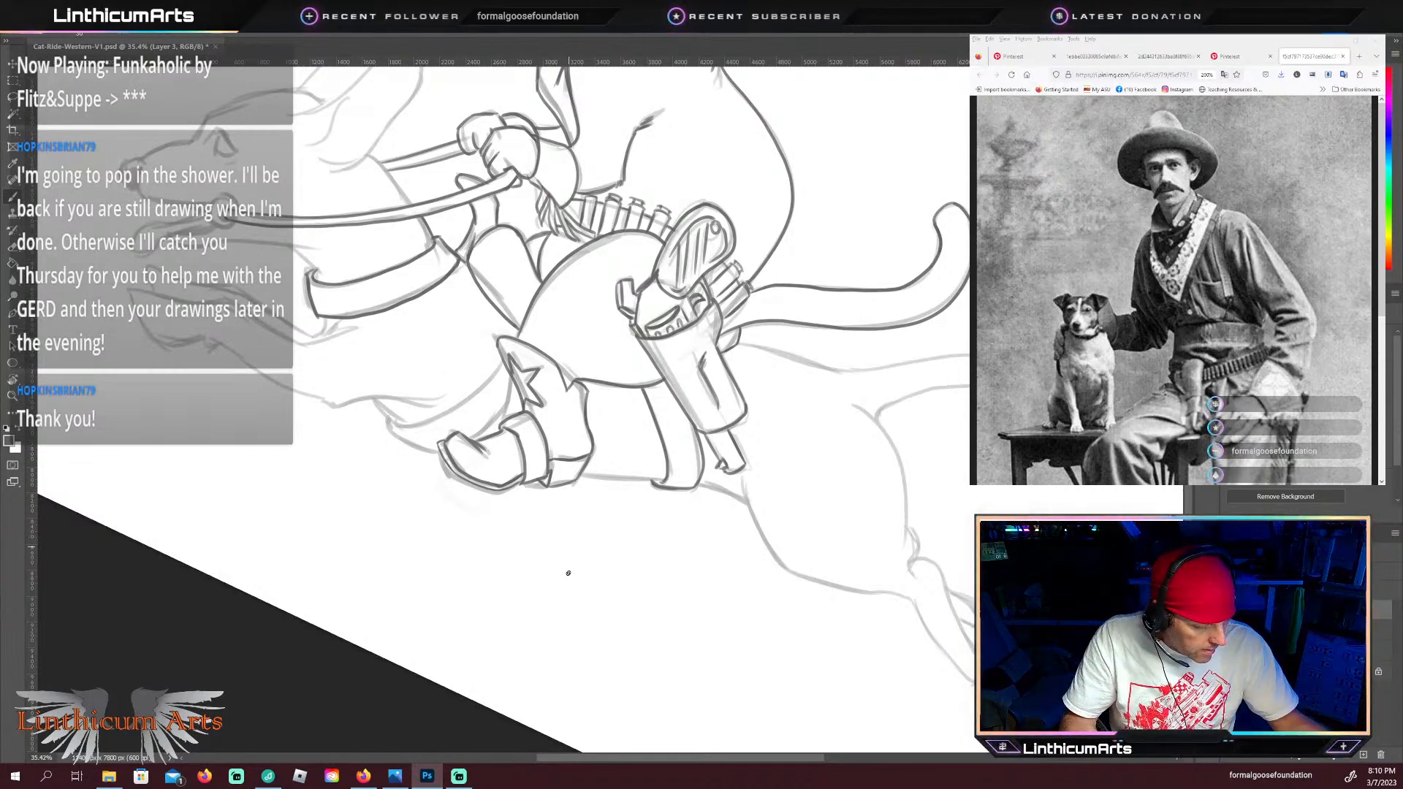
Step: Trace the dachshund's belly line between the boot and the rear strap, and the short flank line behind the strap
key(r)
drag(561, 586, 668, 557)
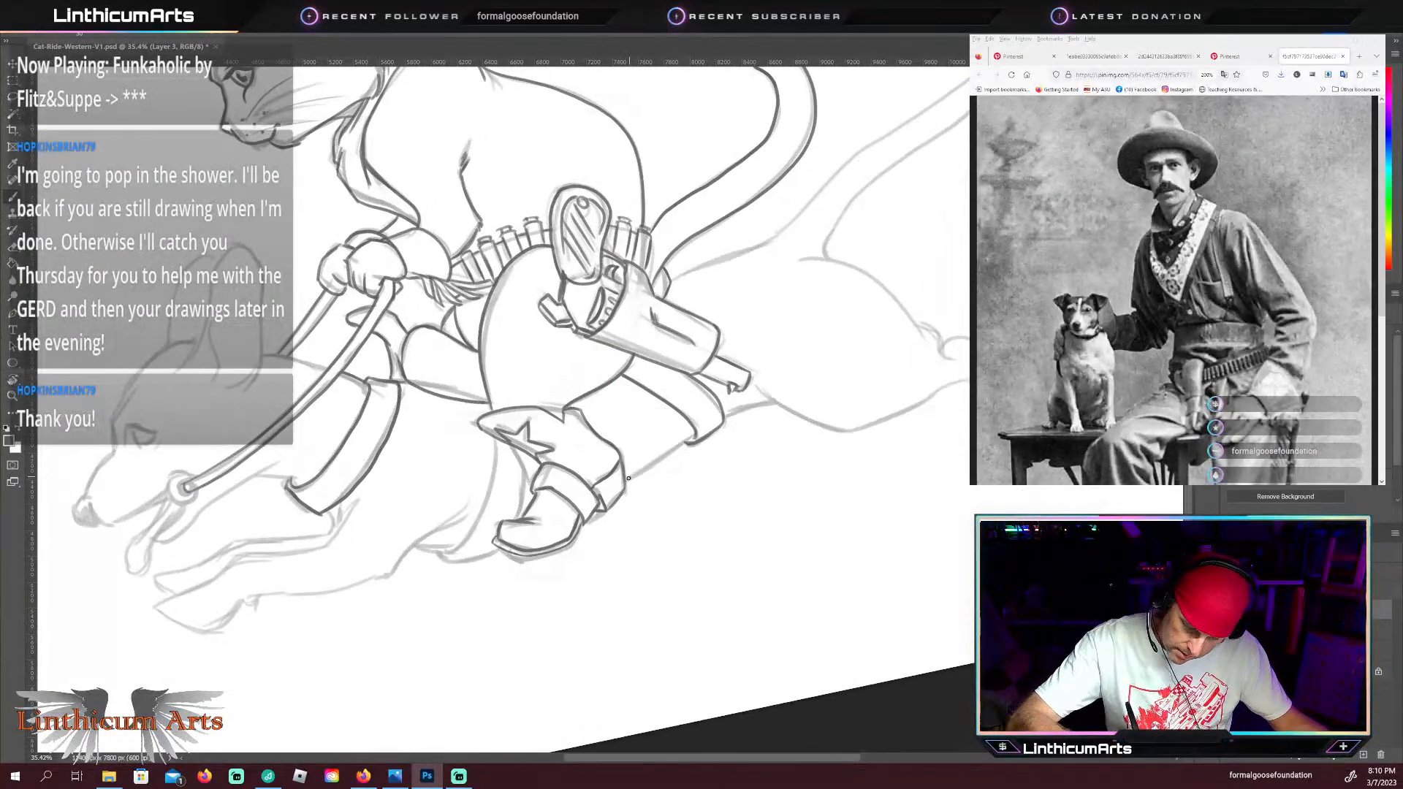
drag(676, 445, 626, 480)
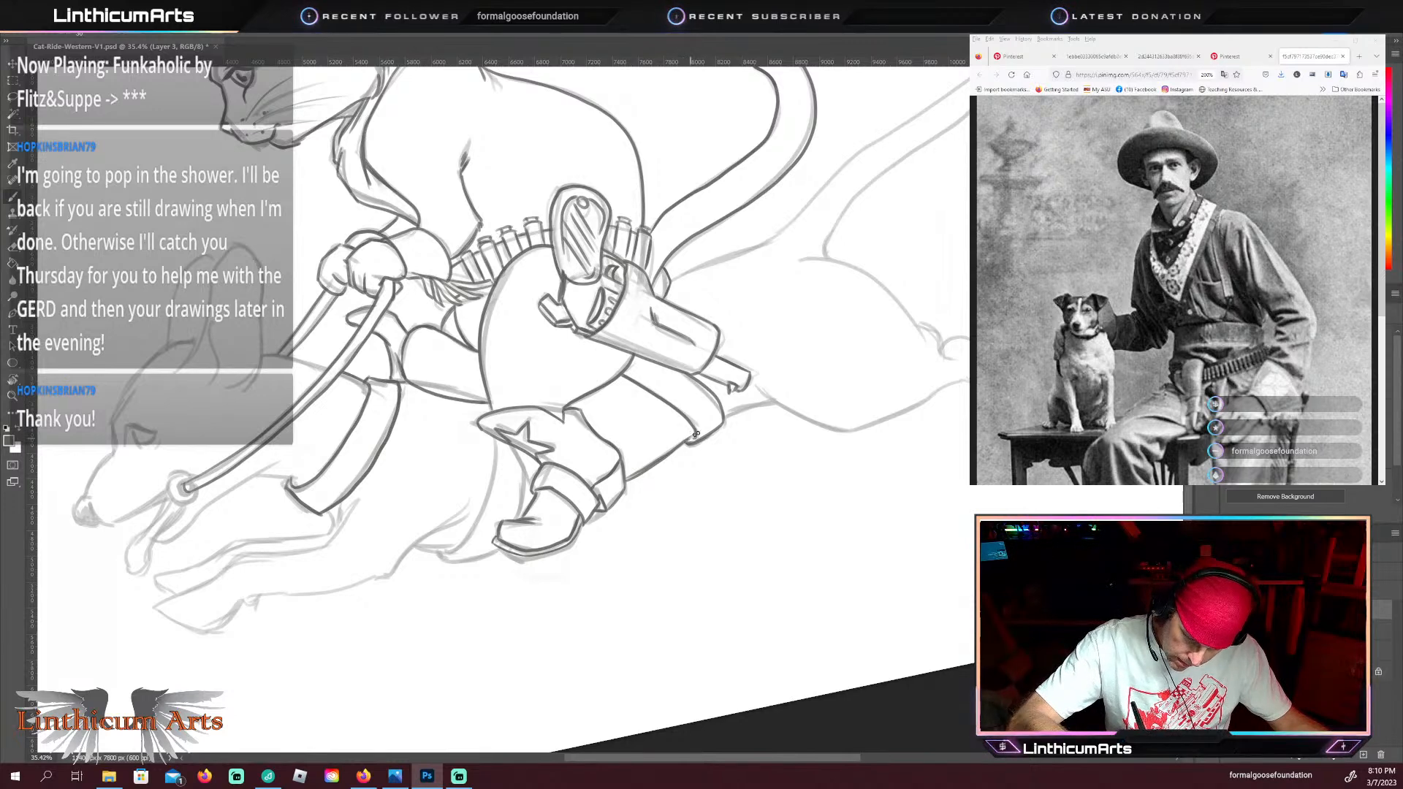
drag(775, 402, 779, 403)
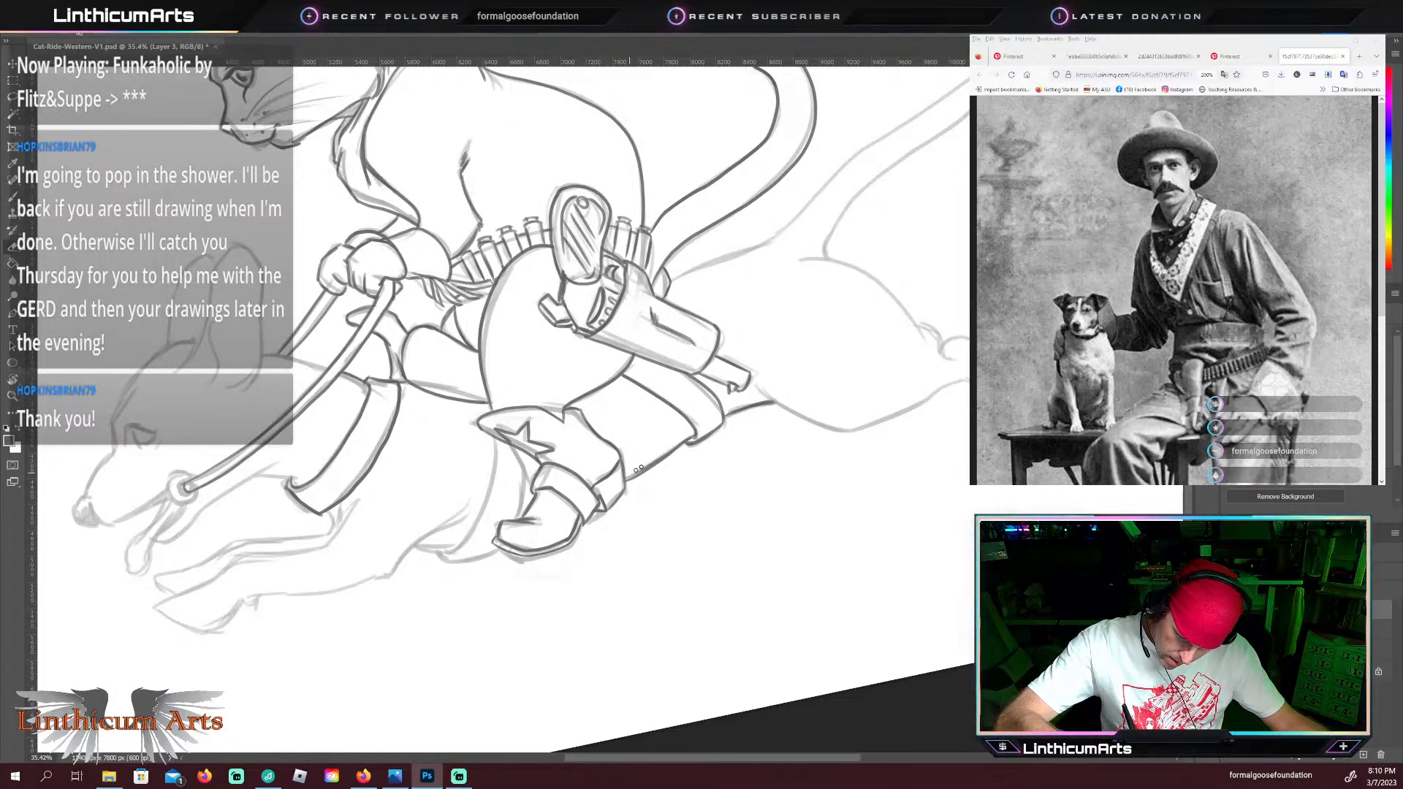
key(b)
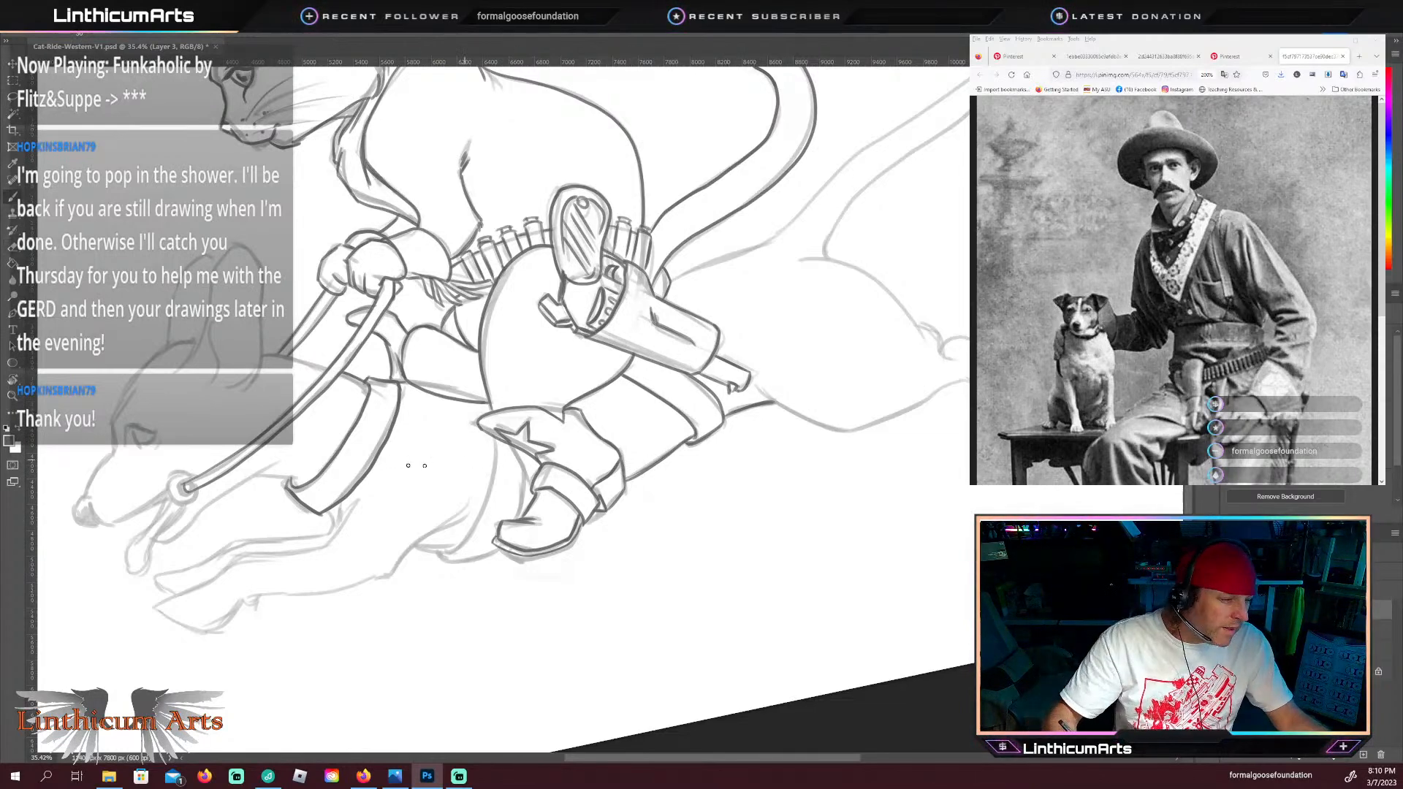
Step: Trace the dachshund's rump line and the upper edge of its tail, plus the tail's underside
key(Escape)
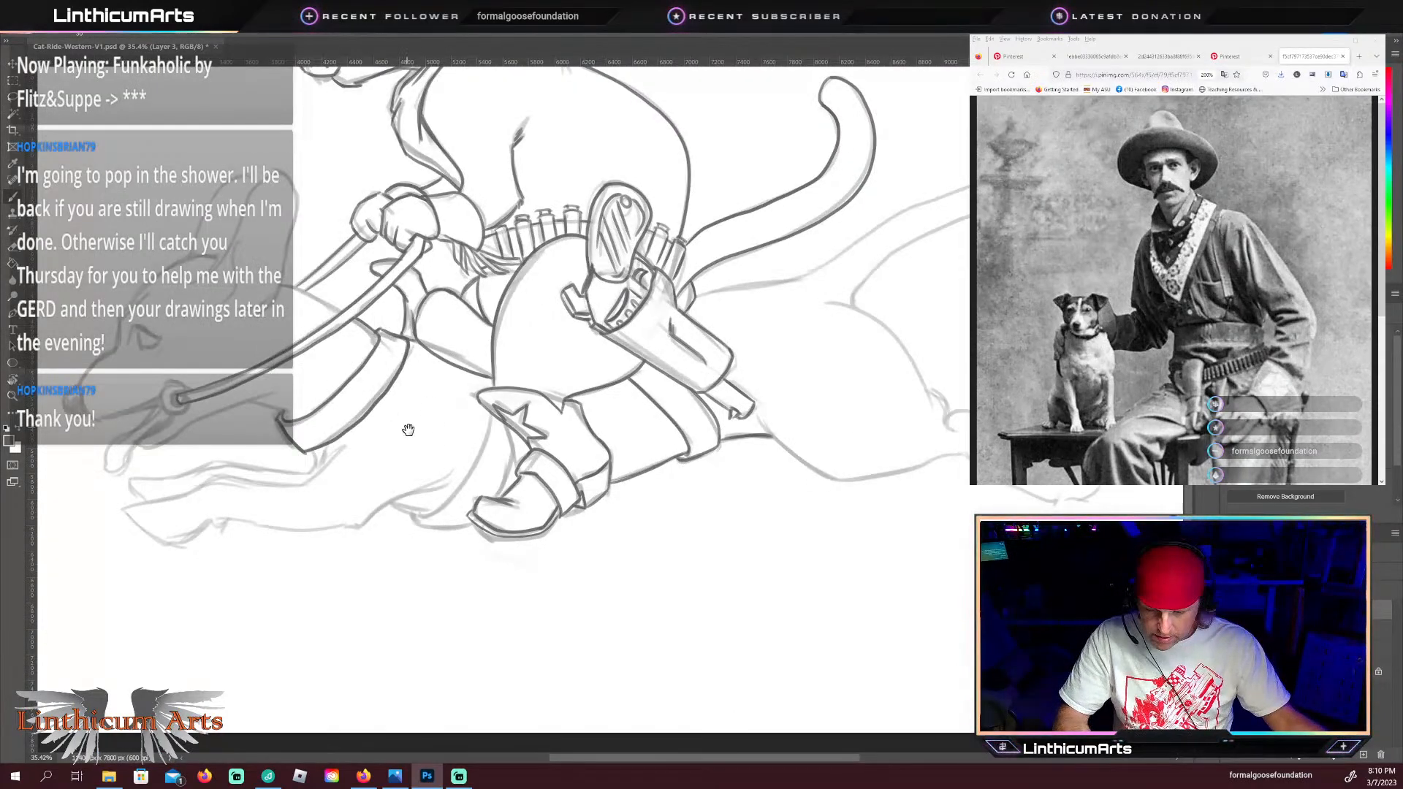
drag(429, 432, 515, 580)
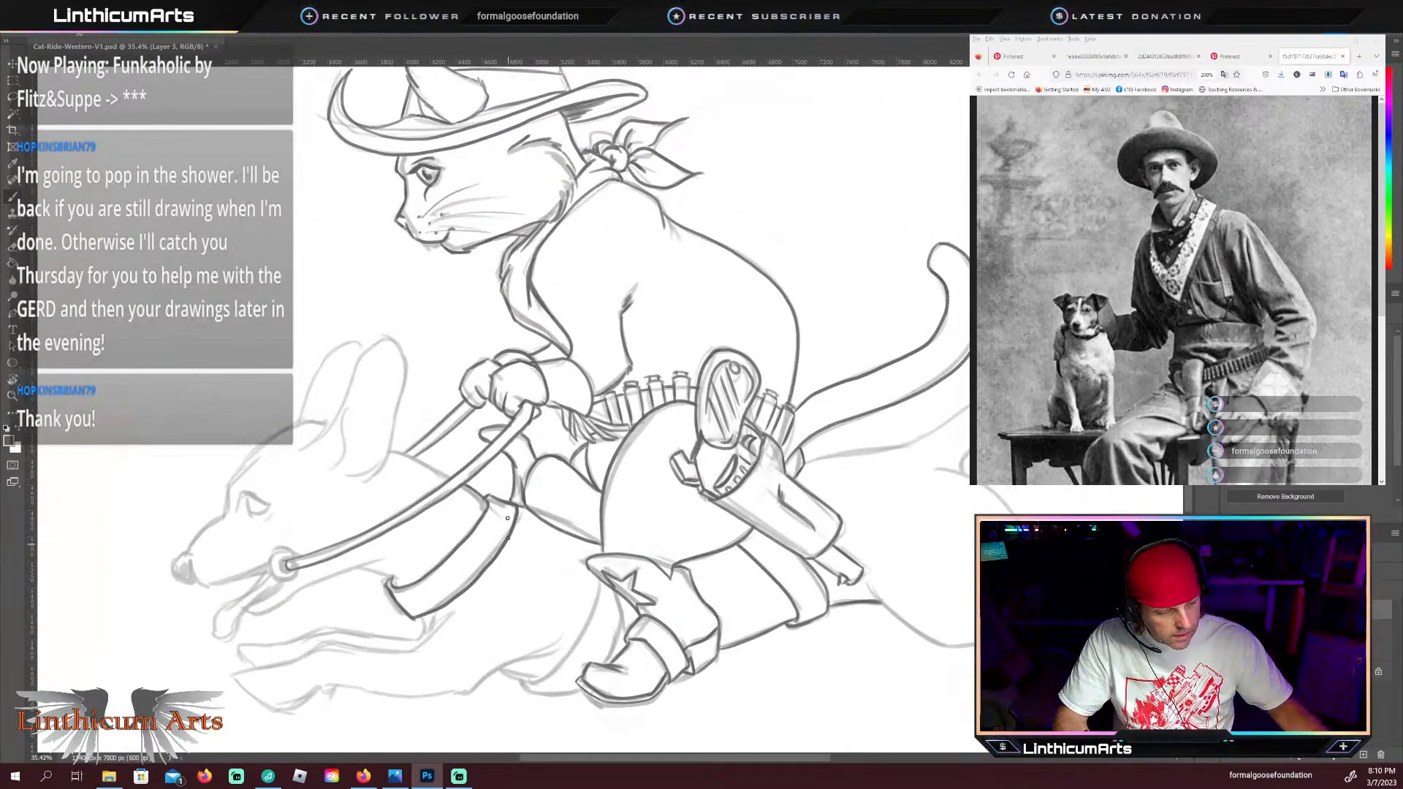
scroll(517, 514, down, 3)
scroll(517, 514, up, 1)
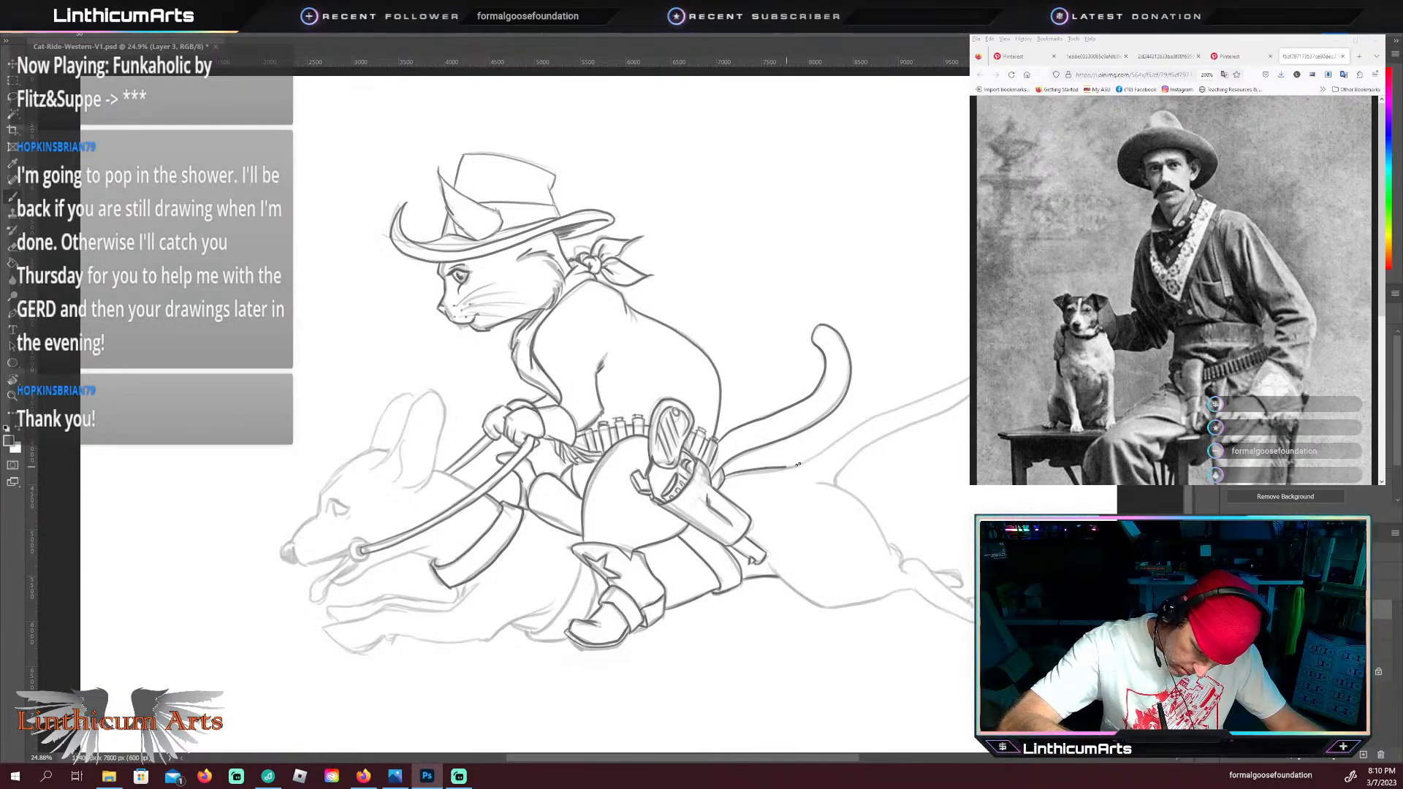
drag(798, 461, 970, 378)
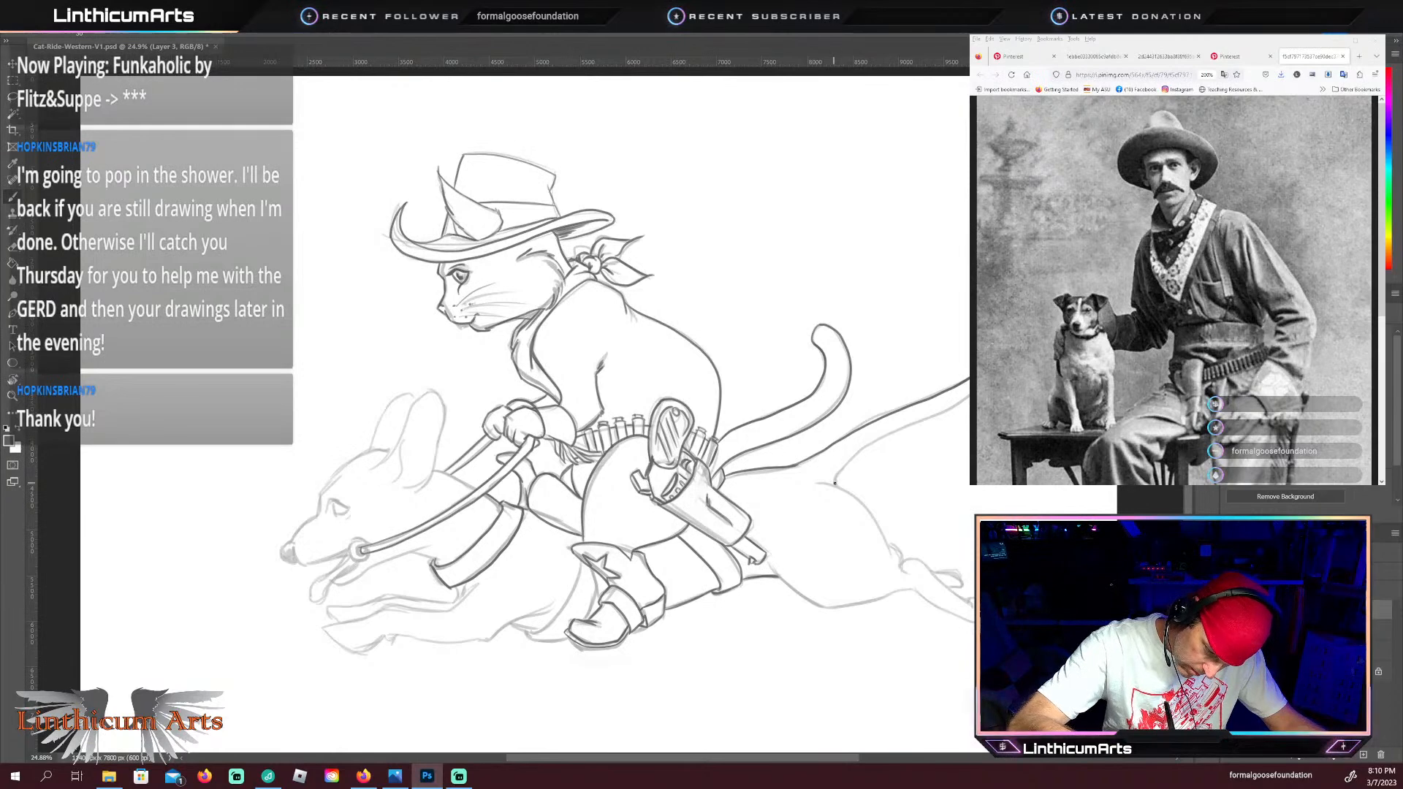
drag(835, 483, 892, 433)
drag(959, 402, 969, 395)
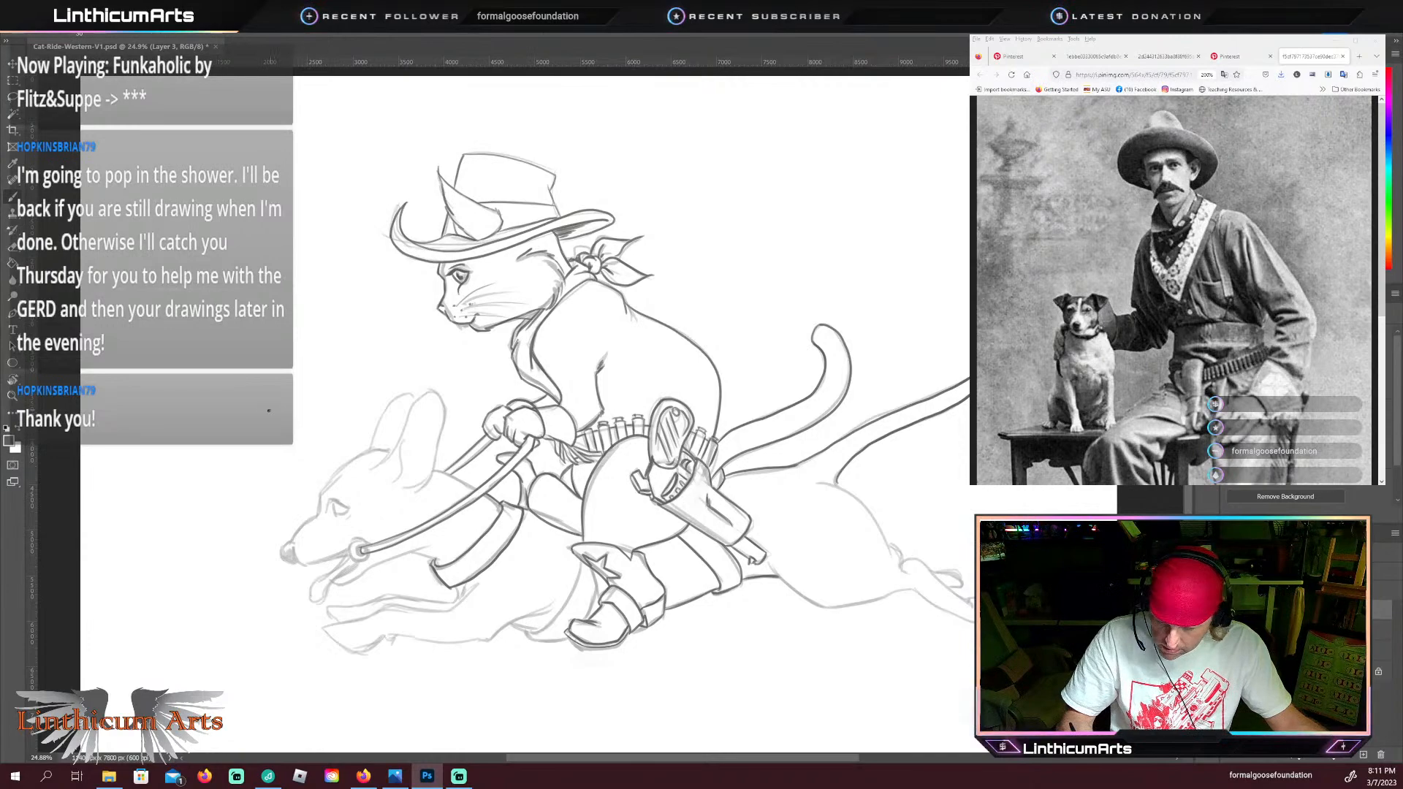
Step: Try a short stroke along the front edge of the dachshund's hind thigh, undoing it and the tail's underside line
drag(859, 618, 633, 517)
key(r)
mouse_move(619, 594)
mouse_down()
mouse_move(552, 587)
mouse_move(475, 544)
mouse_up()
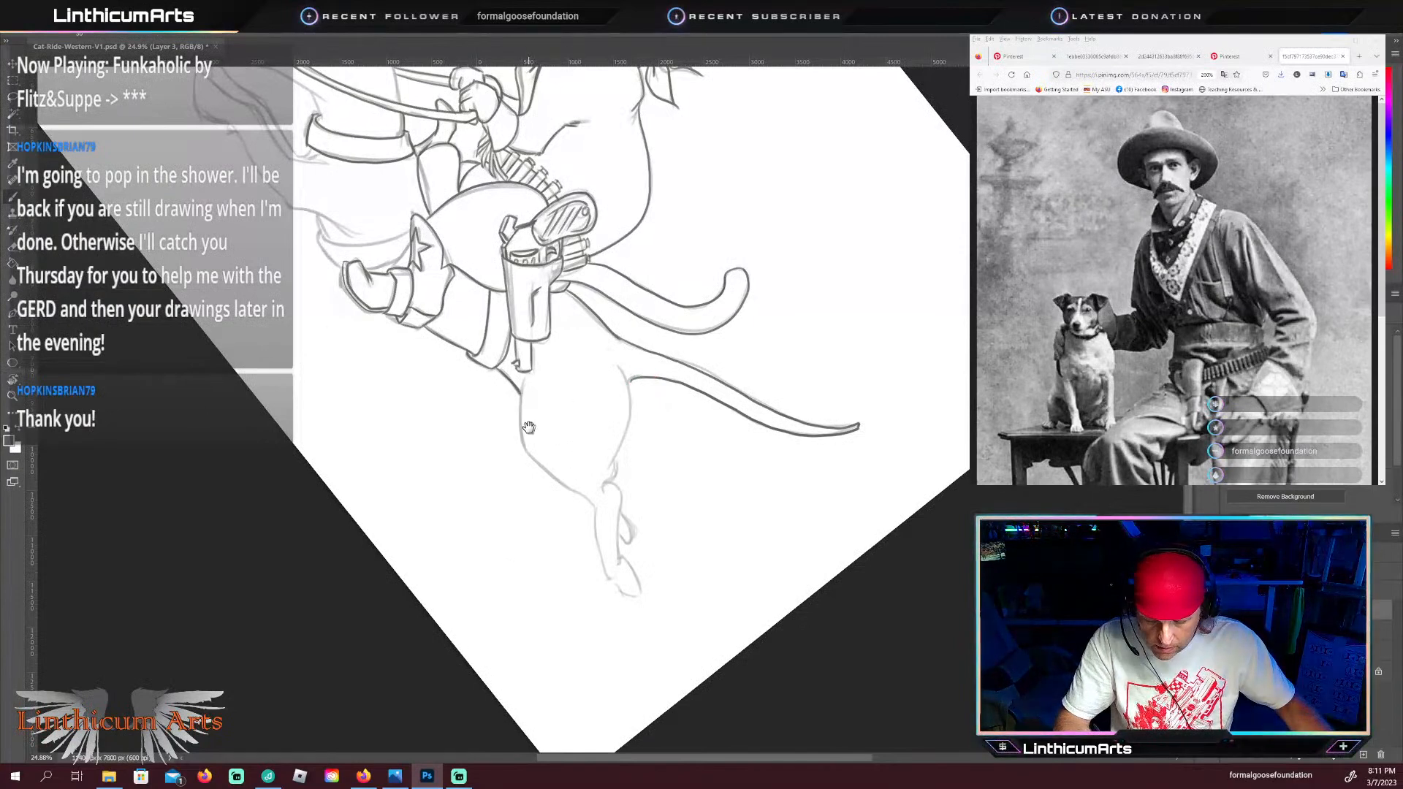
drag(531, 431, 540, 457)
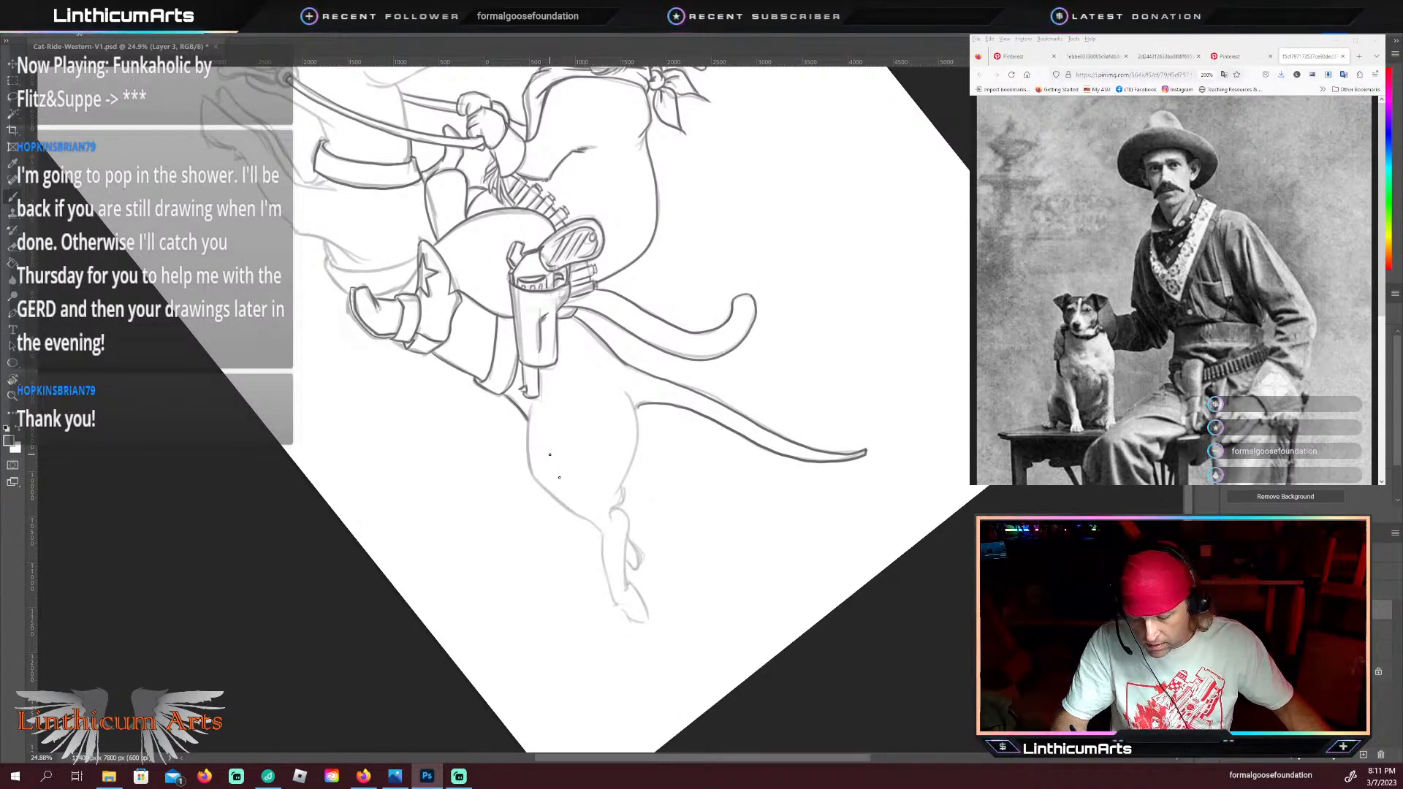
drag(532, 483, 564, 517)
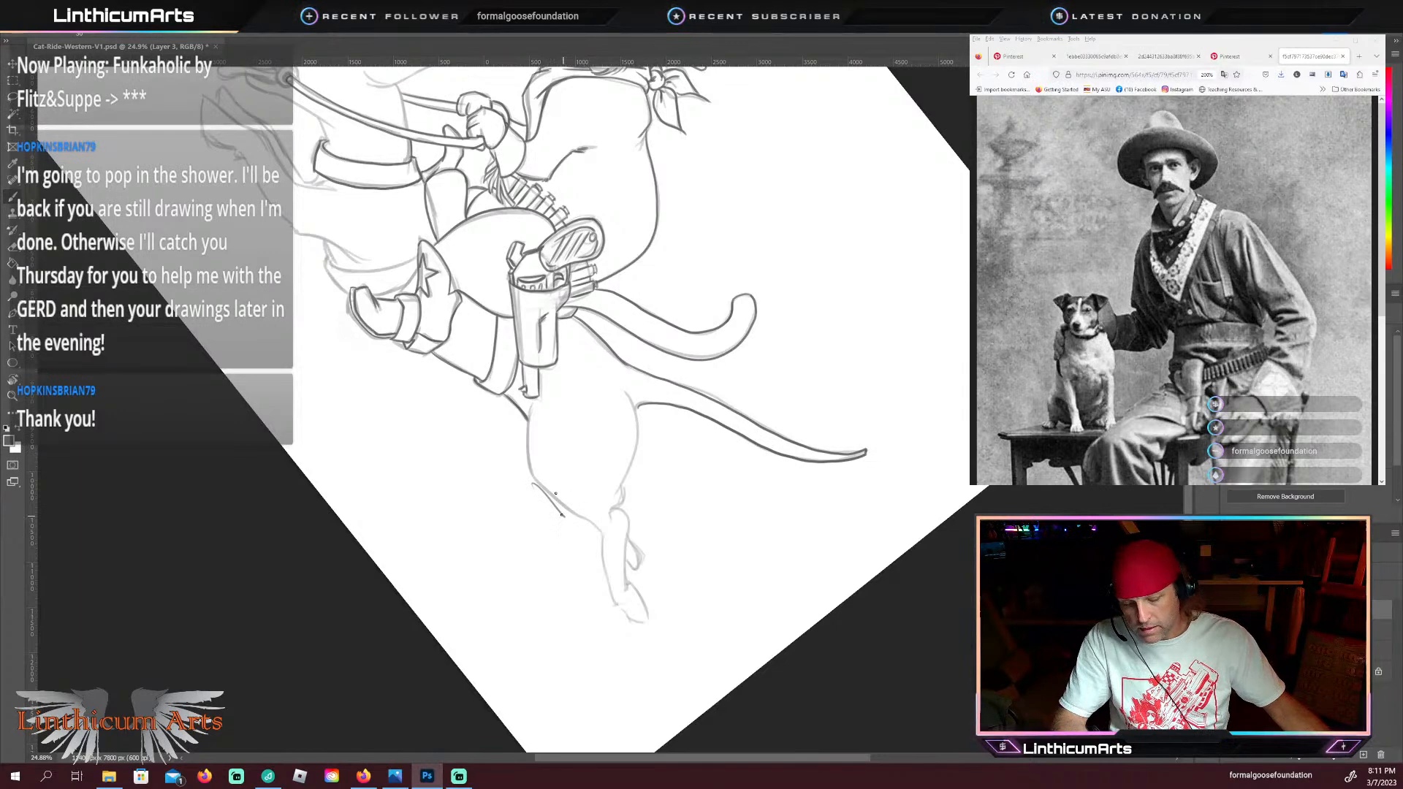
ctrl+click(575, 507)
key(ctrl+z)
key(z)
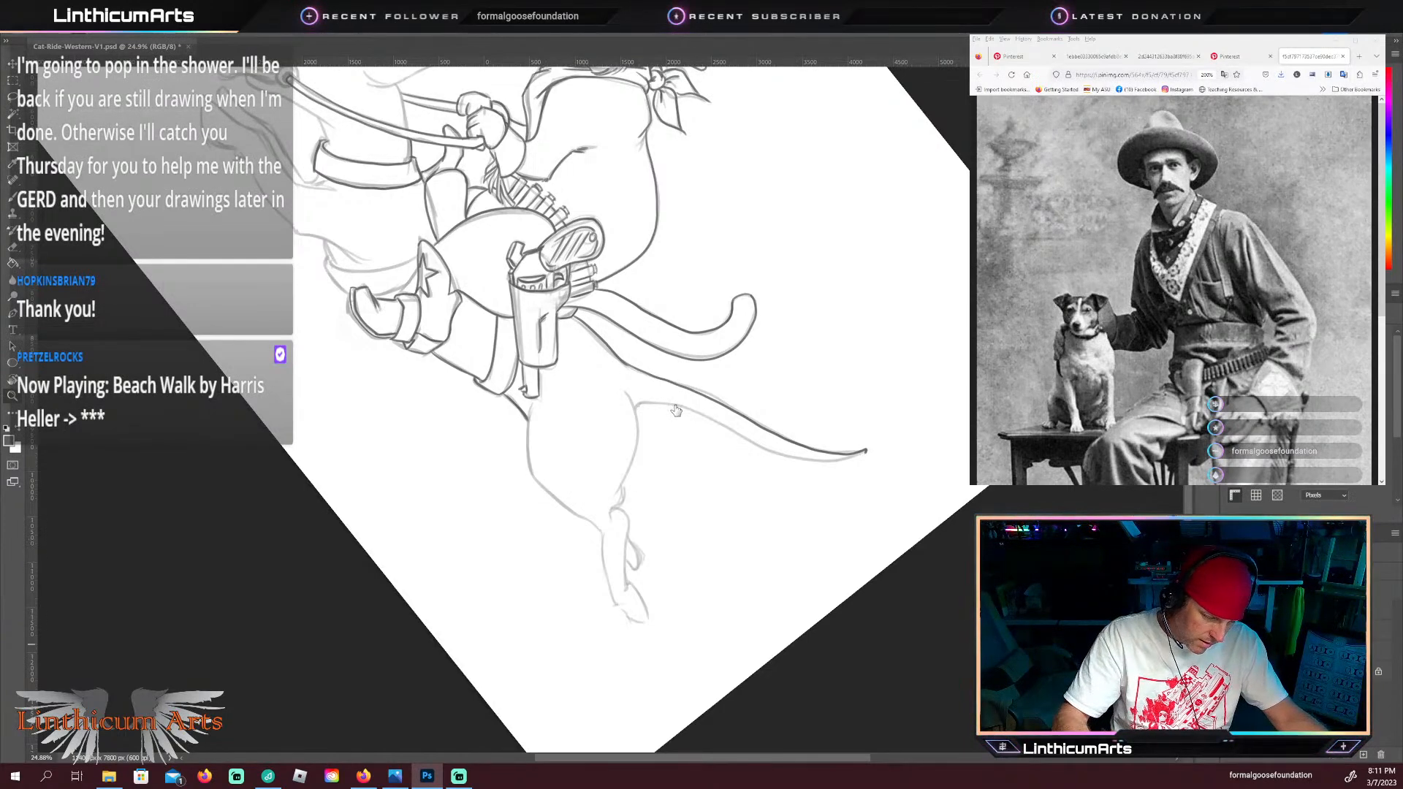
Step: Reselect the line art layer and trace the back of the dachshund's hind thigh to the hock and its front edge to the lower leg
click(1309, 609)
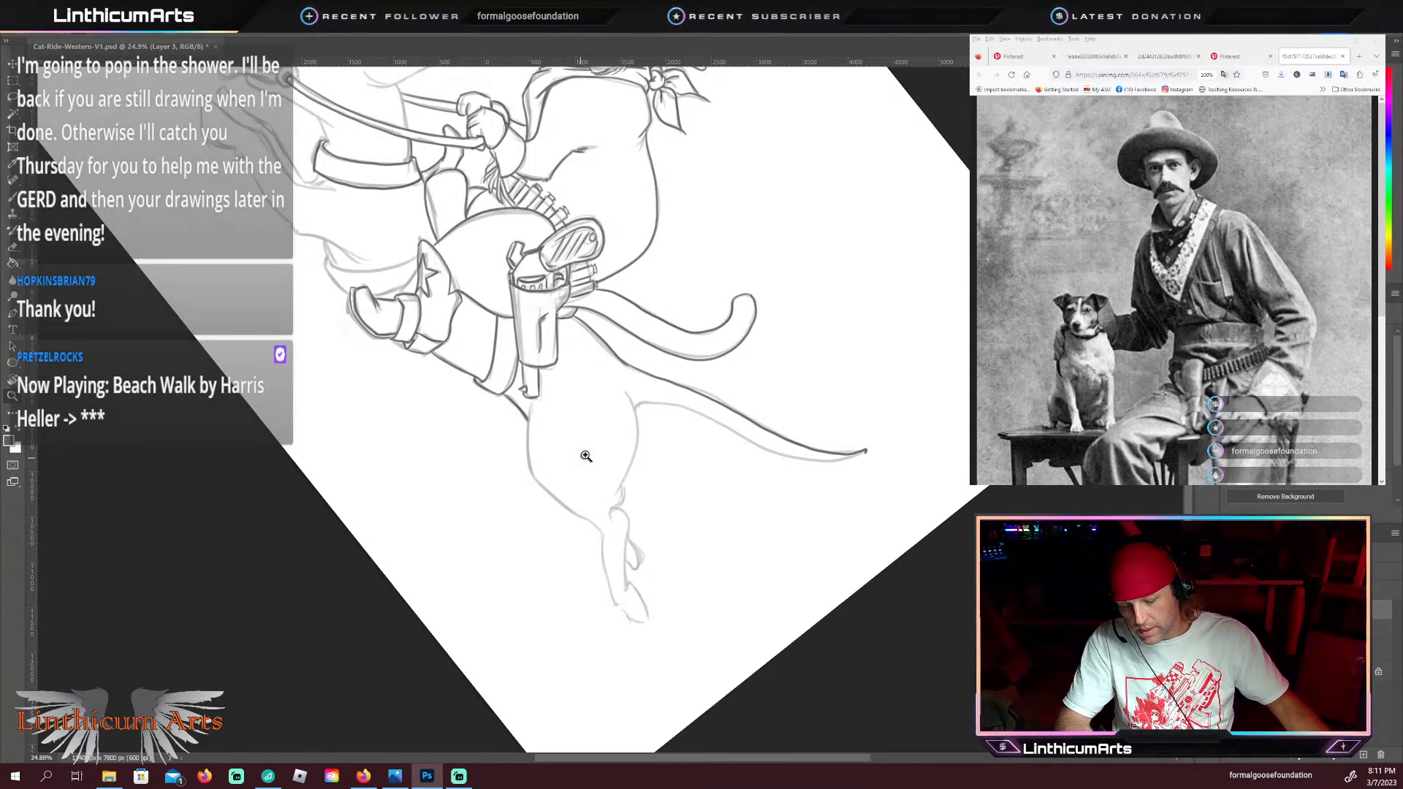
mouse_move(564, 484)
mouse_down()
mouse_move(592, 489)
mouse_move(570, 463)
mouse_up()
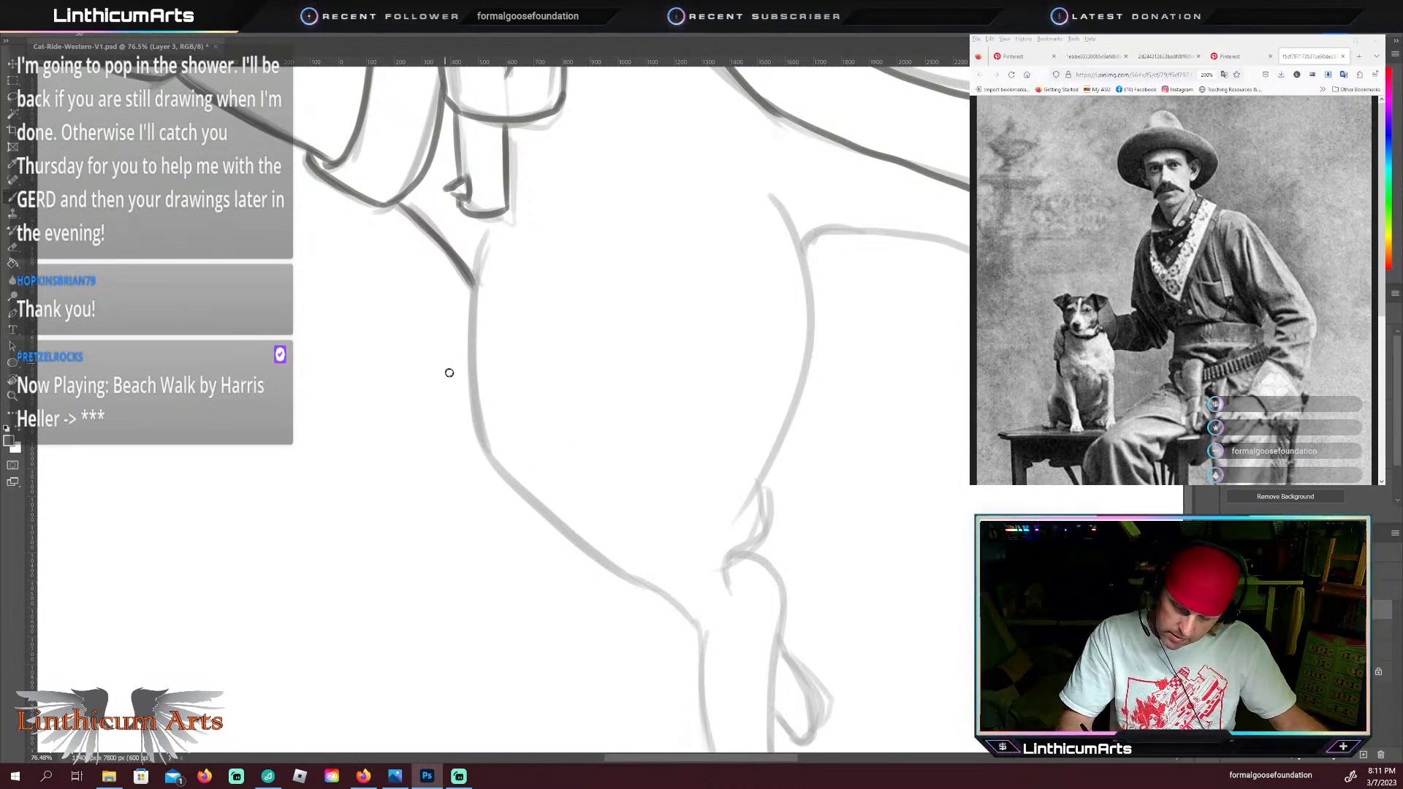
drag(611, 580, 591, 529)
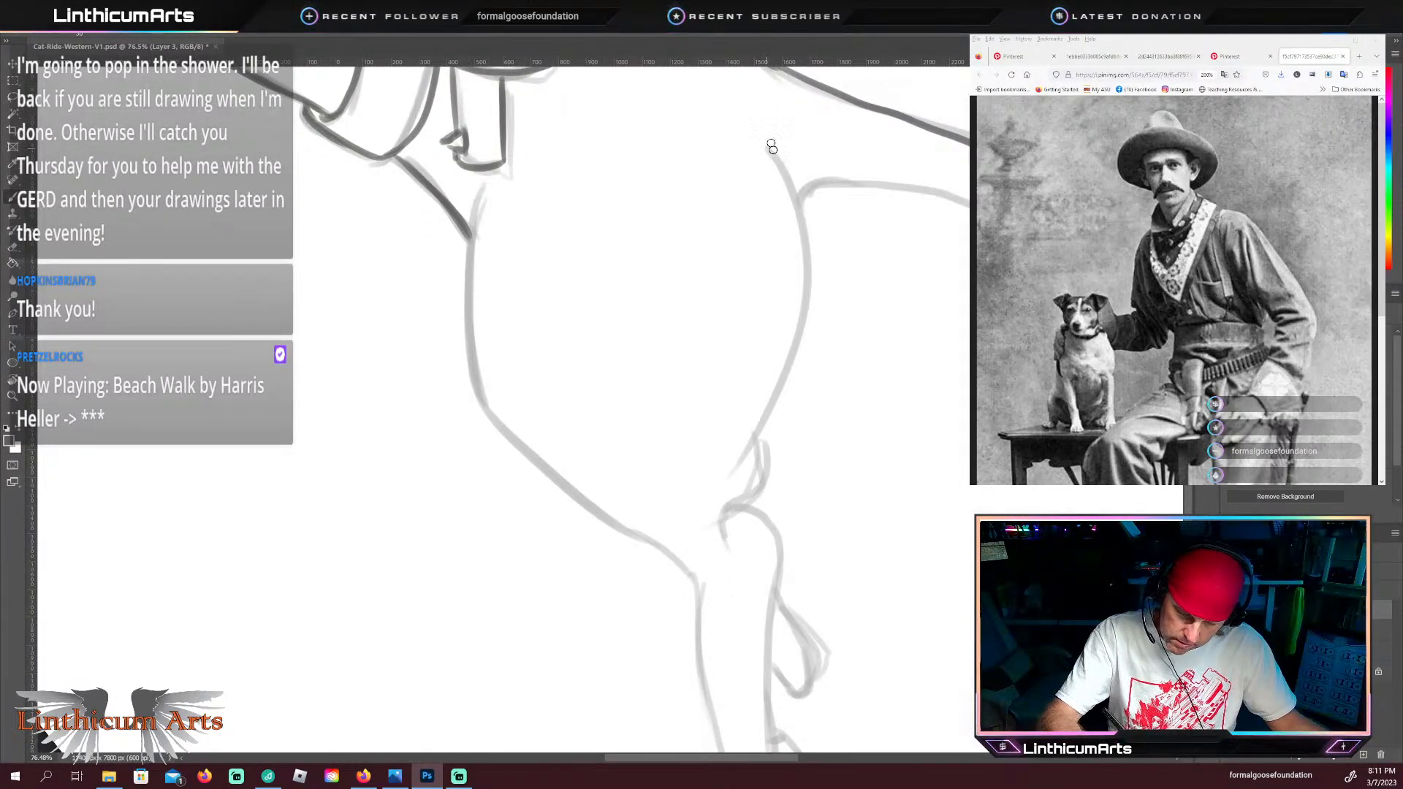
mouse_move(780, 165)
mouse_down()
mouse_move(809, 278)
mouse_move(726, 542)
mouse_up()
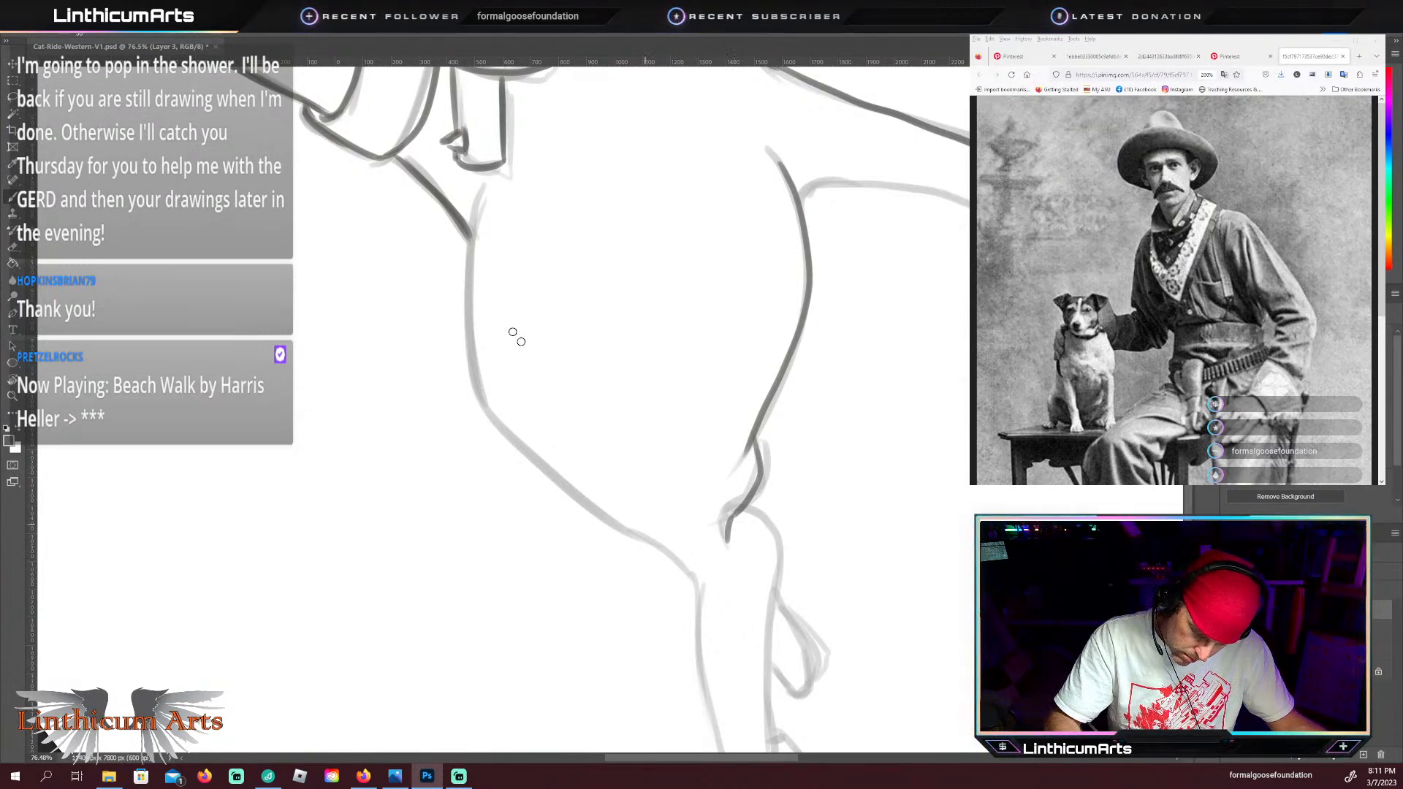
mouse_move(477, 193)
mouse_down()
mouse_move(475, 386)
mouse_move(550, 475)
mouse_move(709, 615)
mouse_up()
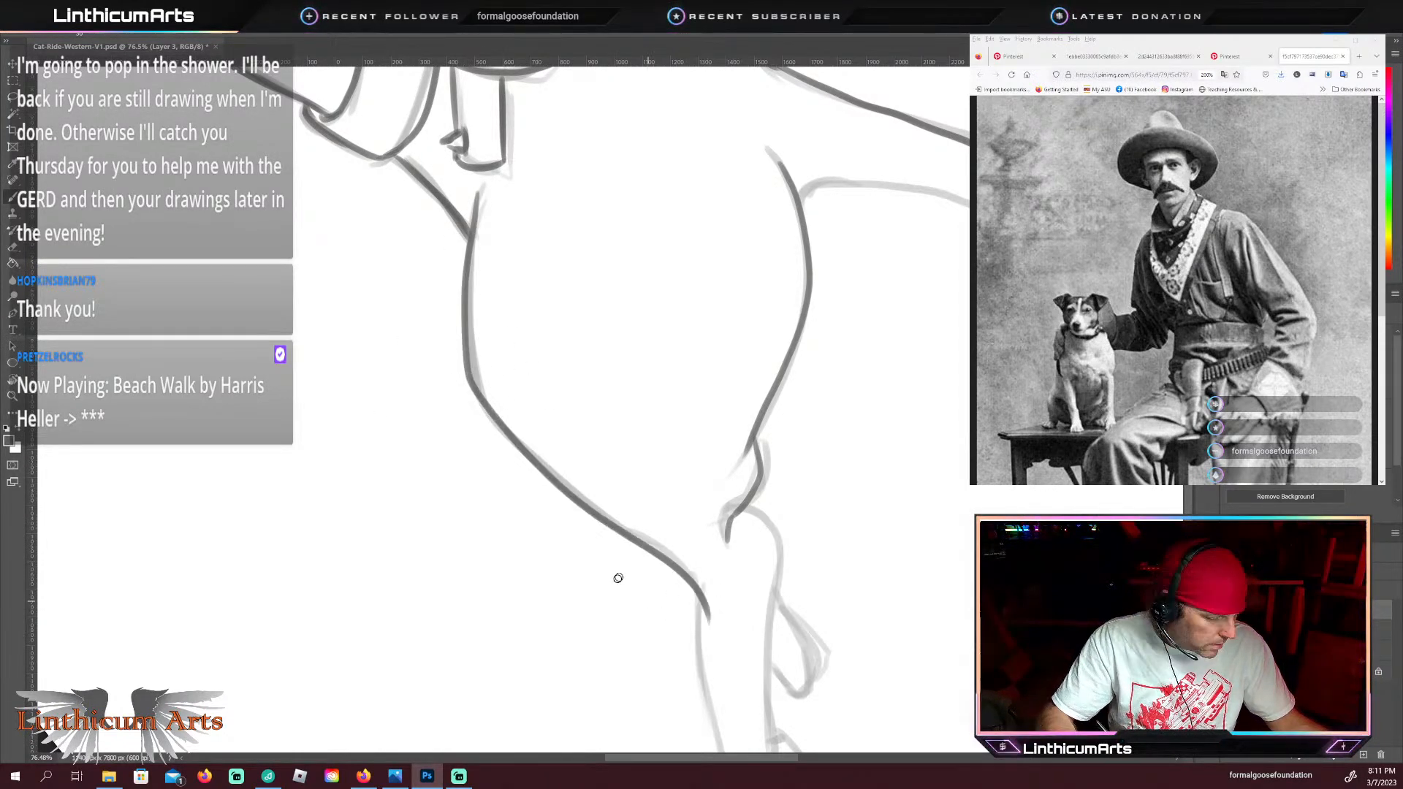
Step: Bring up the leaping dachshund reference photo and enlarge it to examine the outstretched hind legs and paws
mouse_move(623, 620)
mouse_down()
mouse_move(570, 416)
mouse_move(505, 317)
mouse_up()
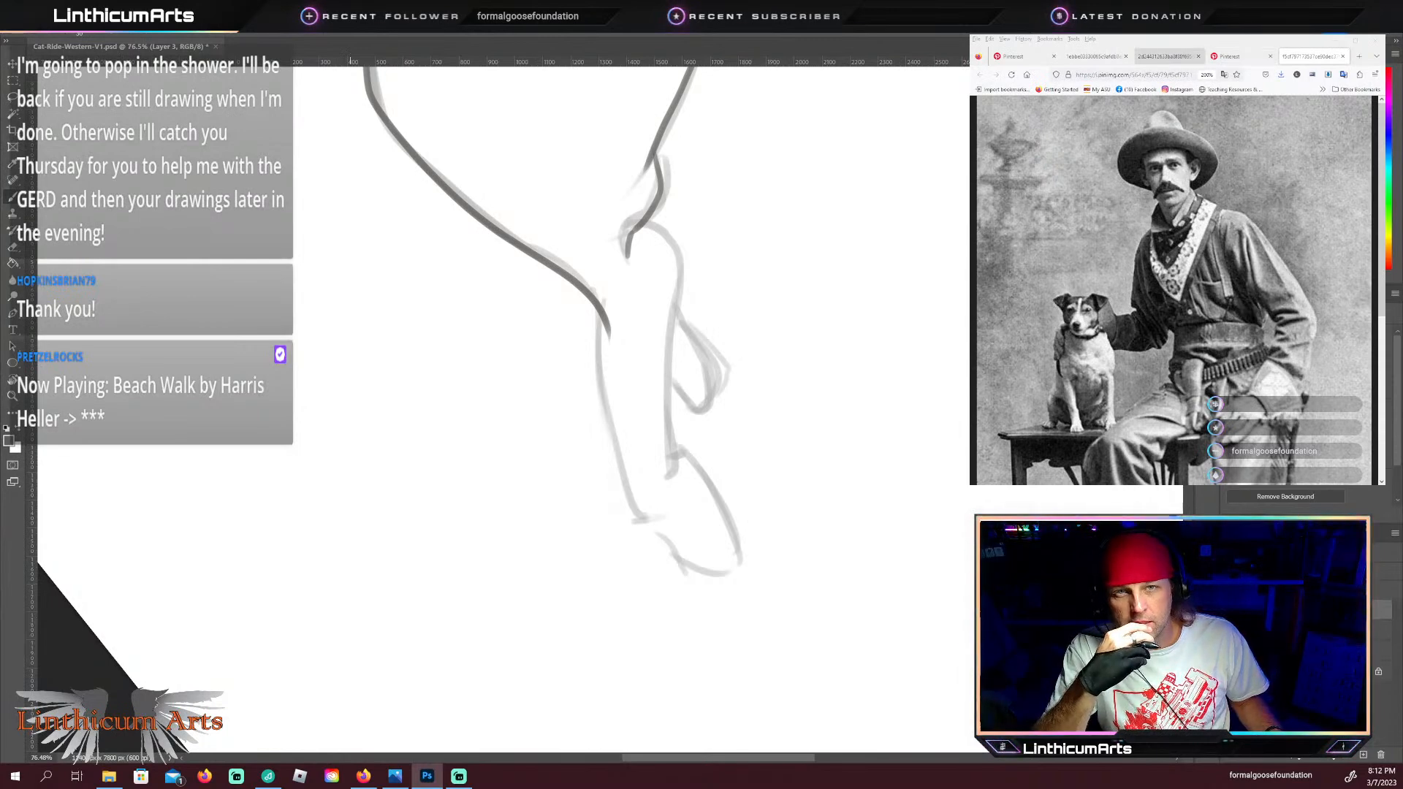
click(1149, 58)
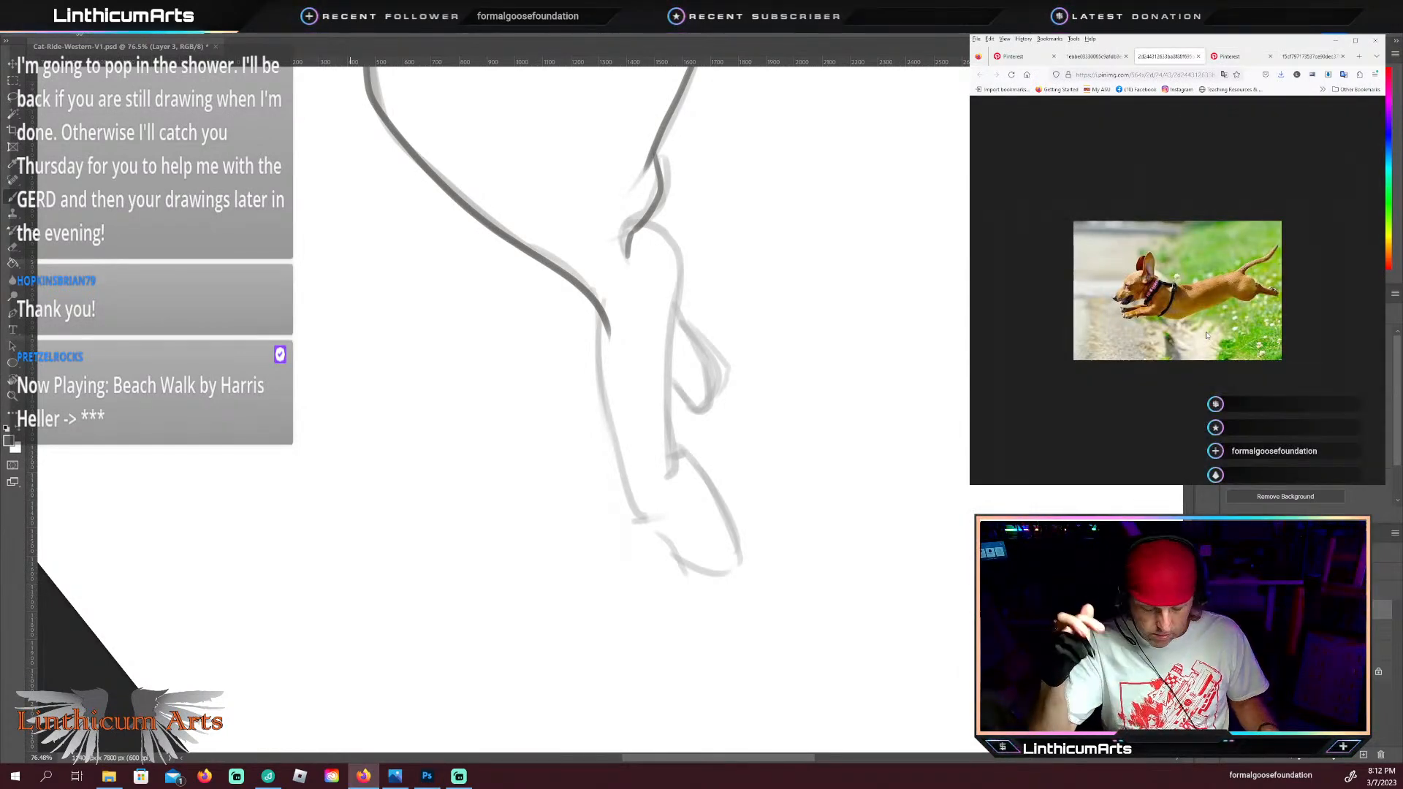
scroll(1206, 335, up, 6)
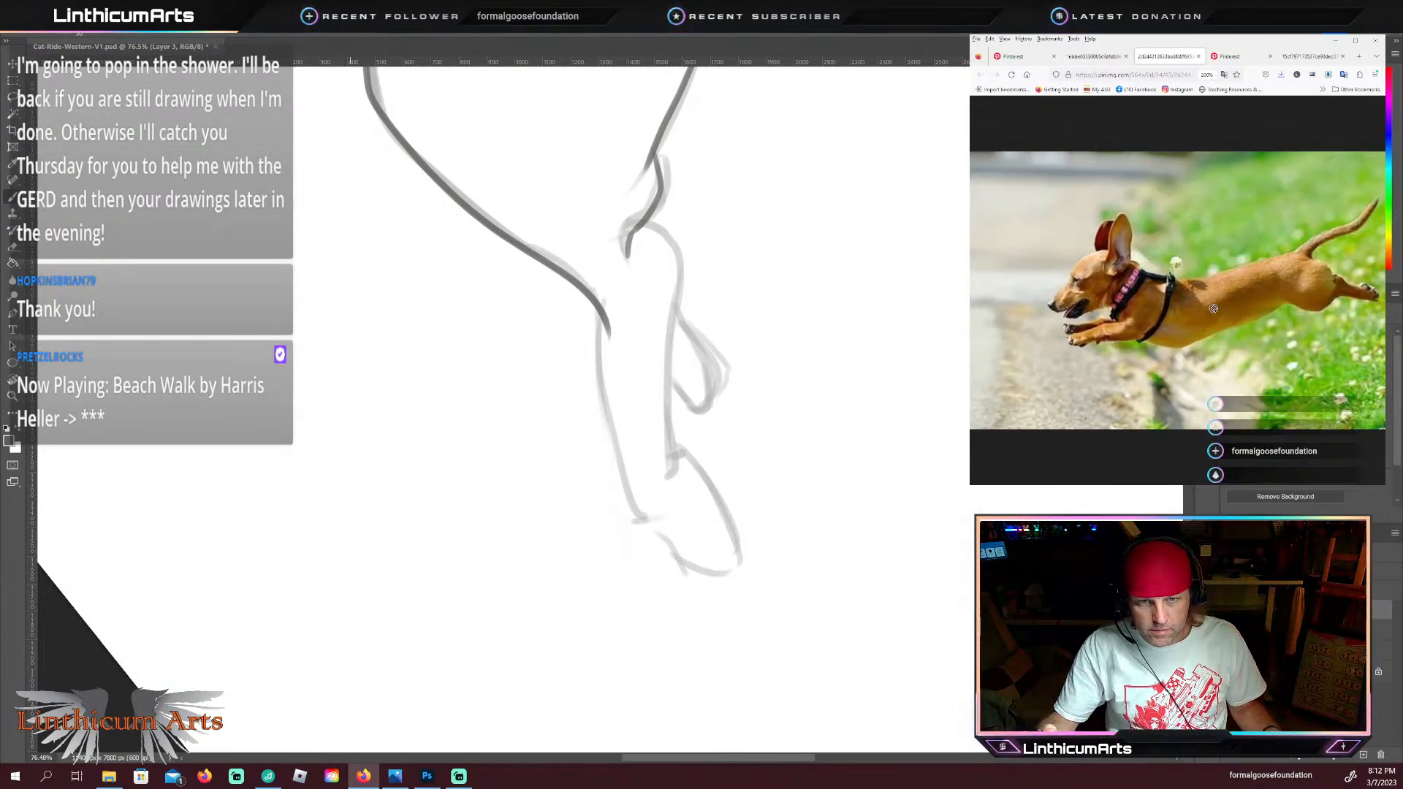
click(1253, 319)
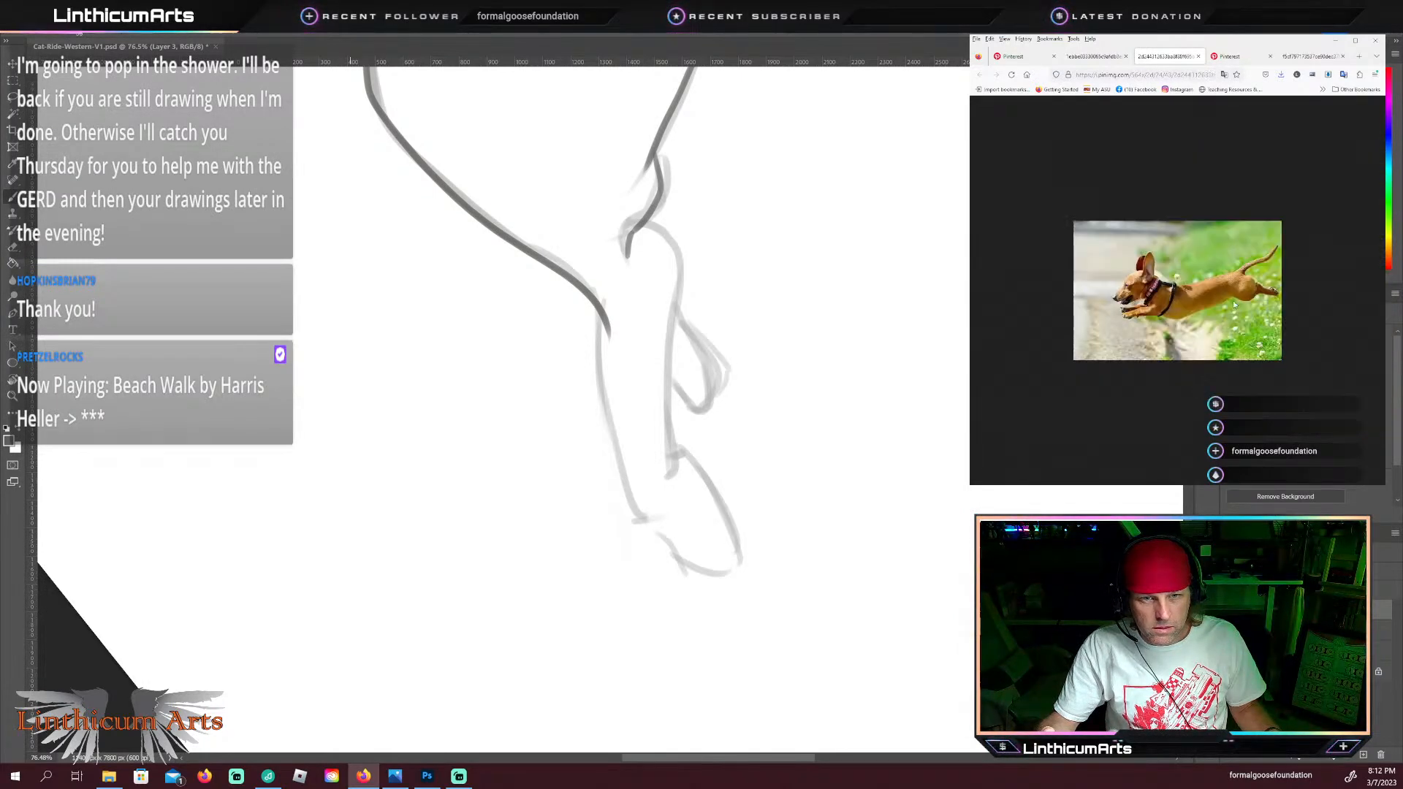
click(1235, 305)
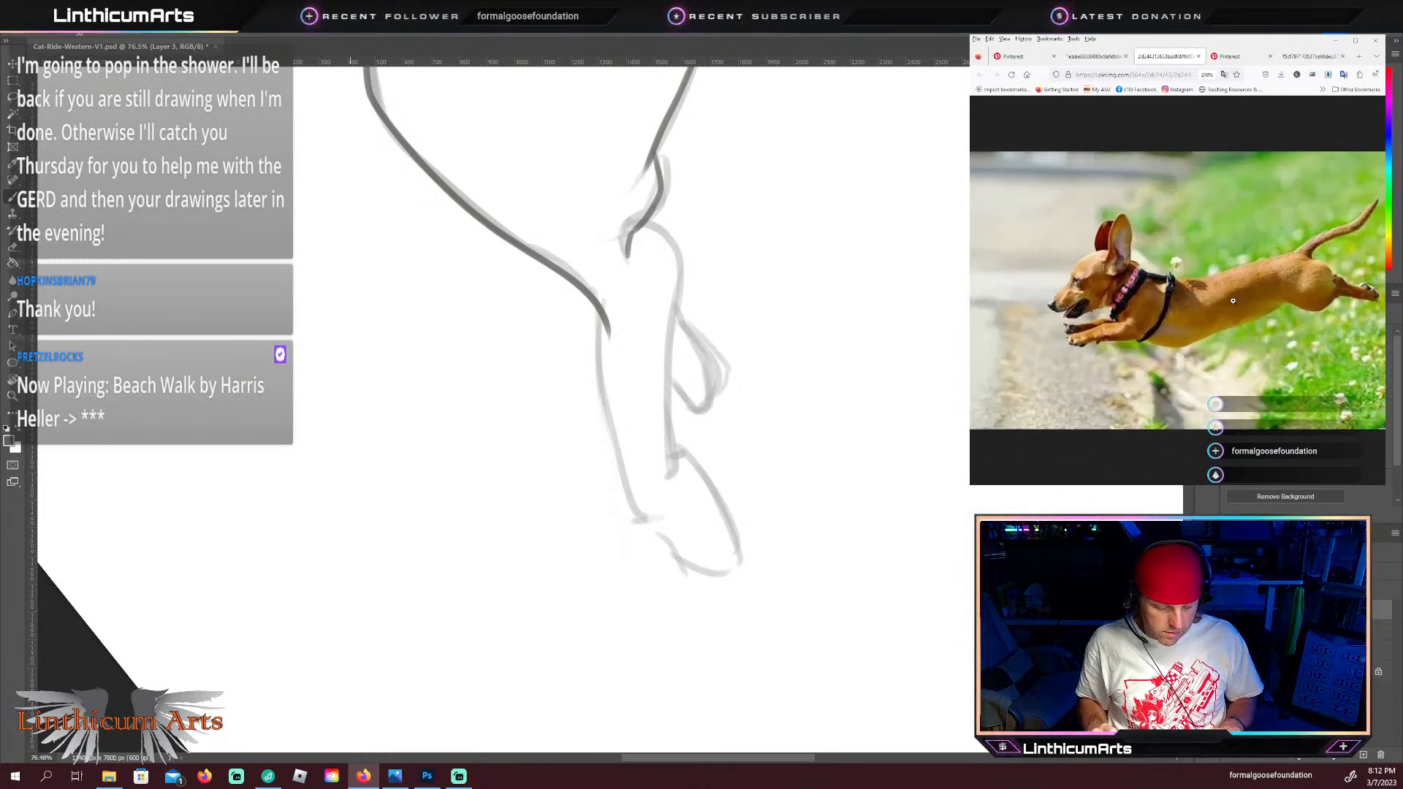
ctrl+scroll(1233, 300, up, 1)
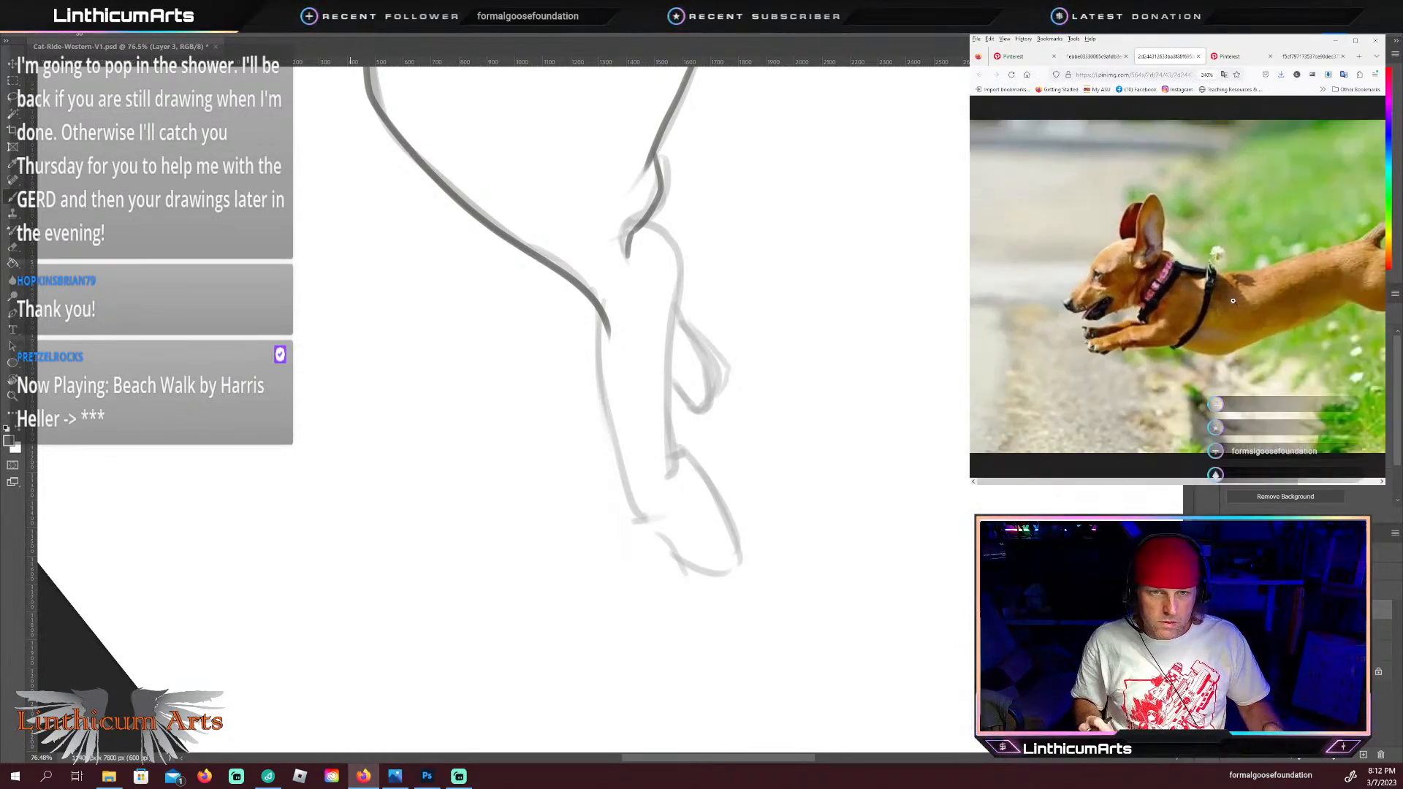
drag(1210, 481, 1286, 460)
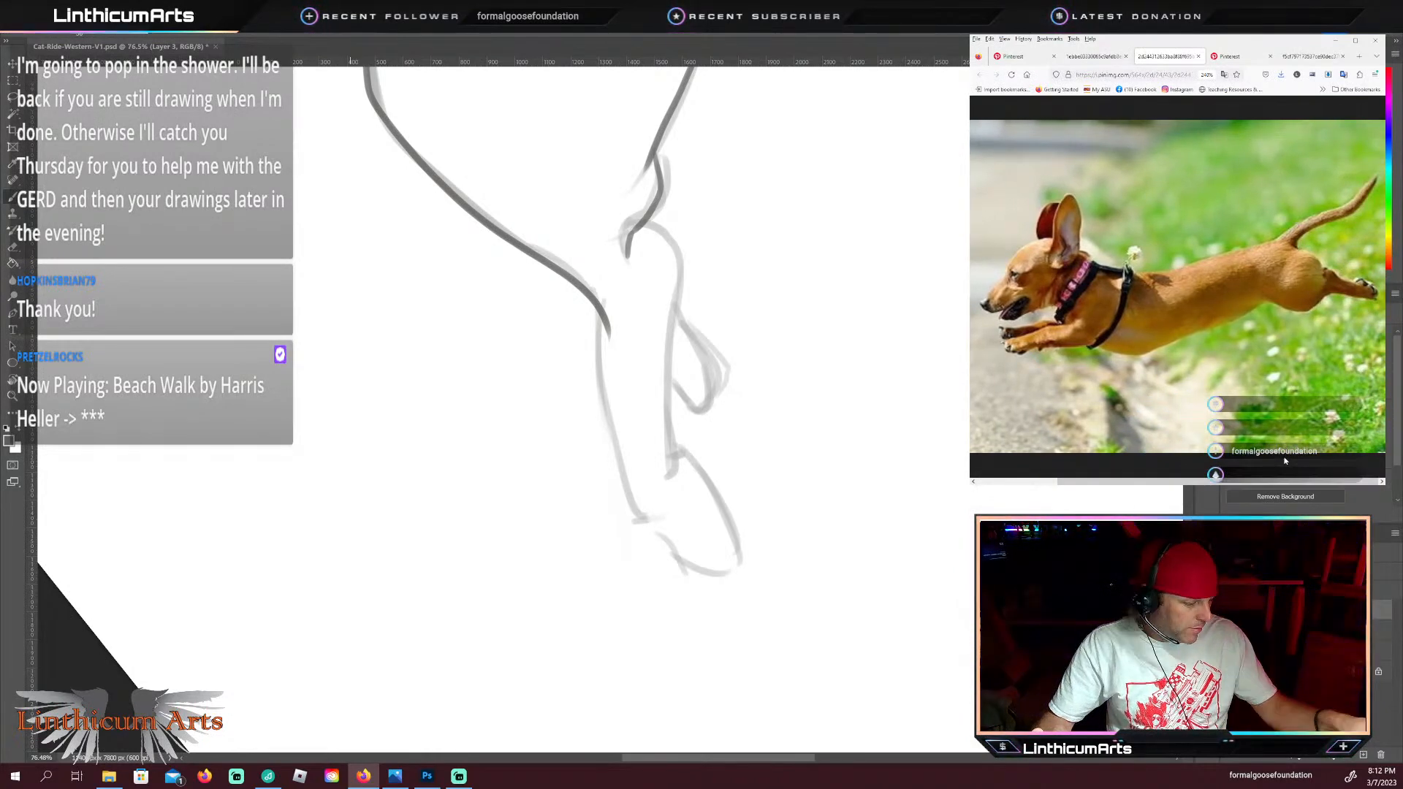
Step: Trace the back edge of the near hind leg from the hock to the paw, adding the rounded toe contours
click(476, 314)
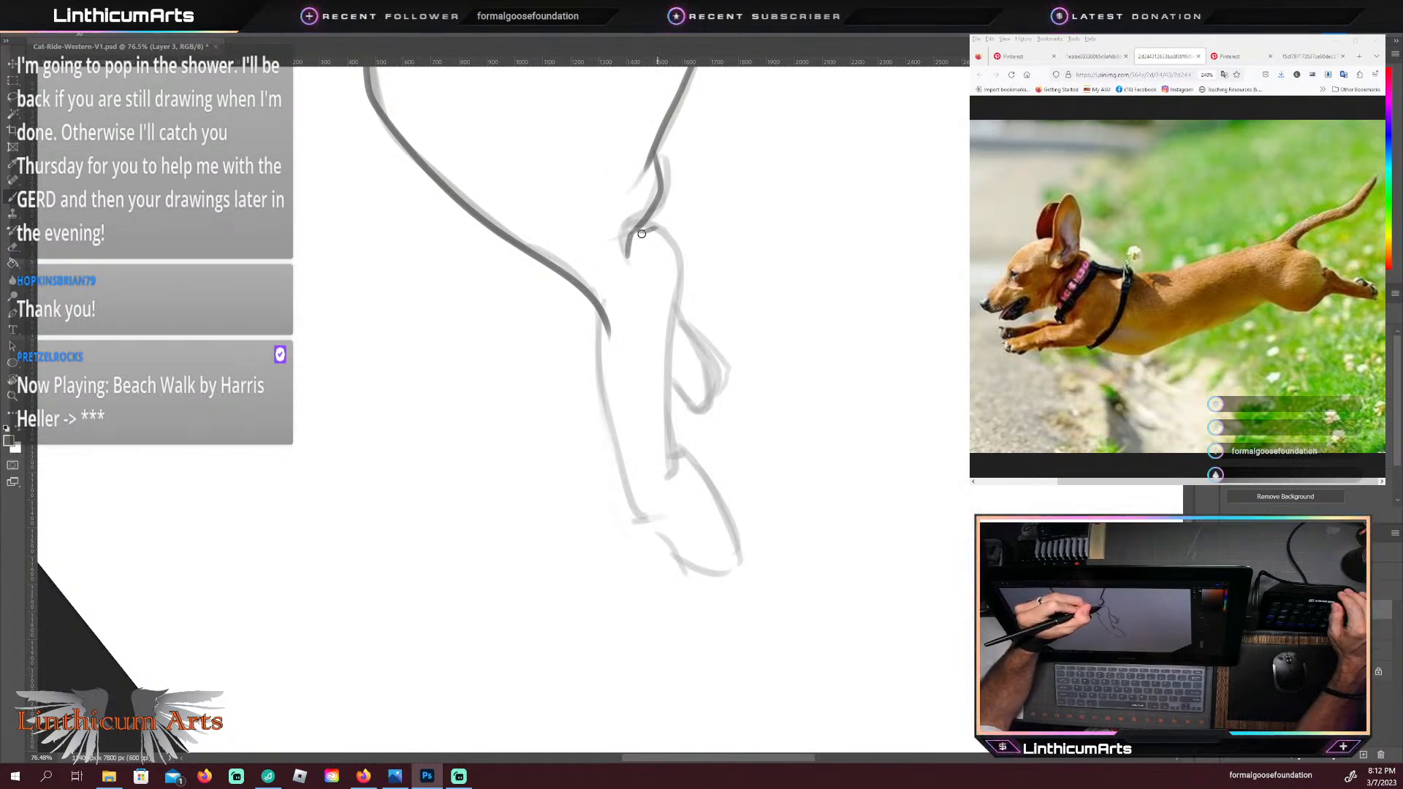
mouse_move(658, 228)
mouse_down()
mouse_move(669, 420)
mouse_move(698, 486)
mouse_up()
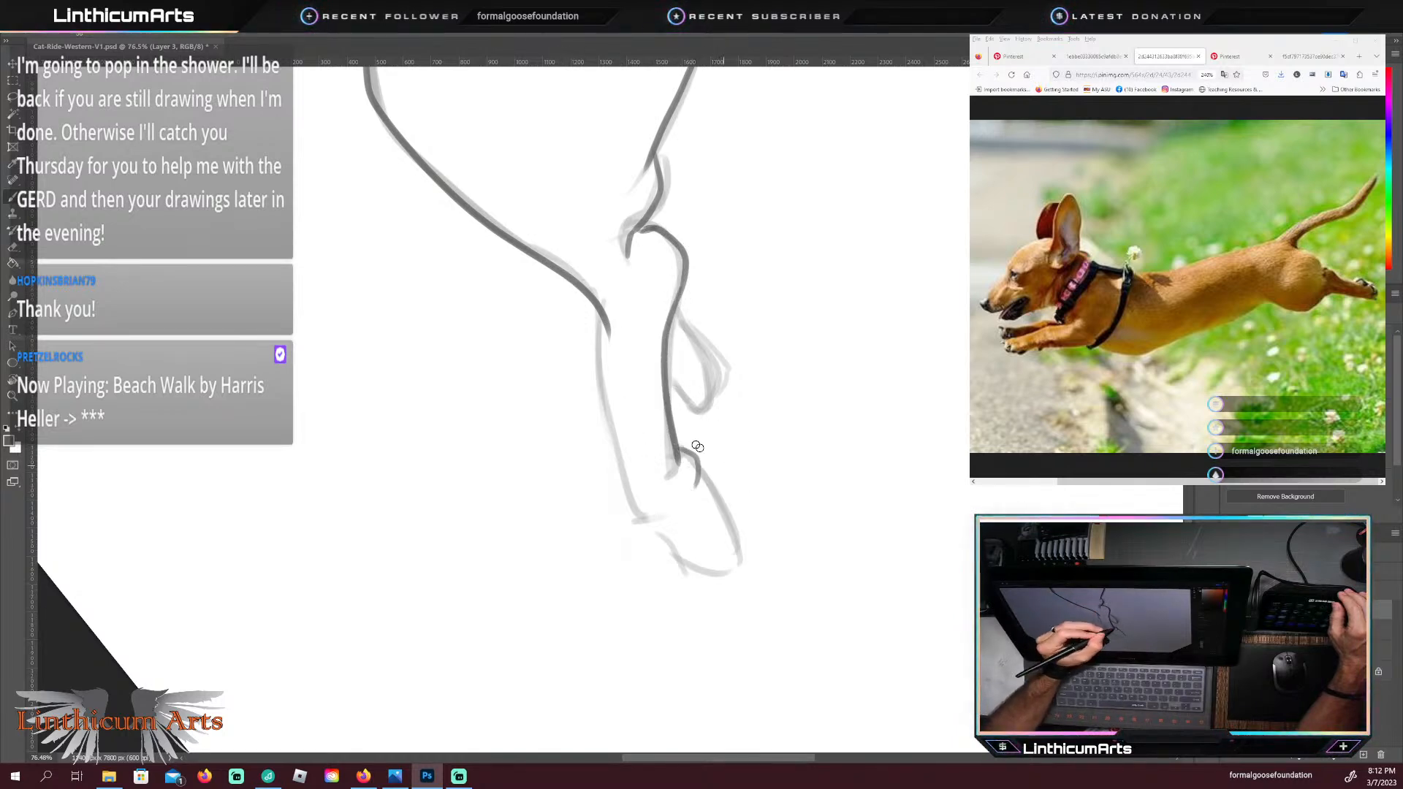
mouse_move(736, 563)
mouse_down()
mouse_move(744, 533)
mouse_move(710, 504)
mouse_up()
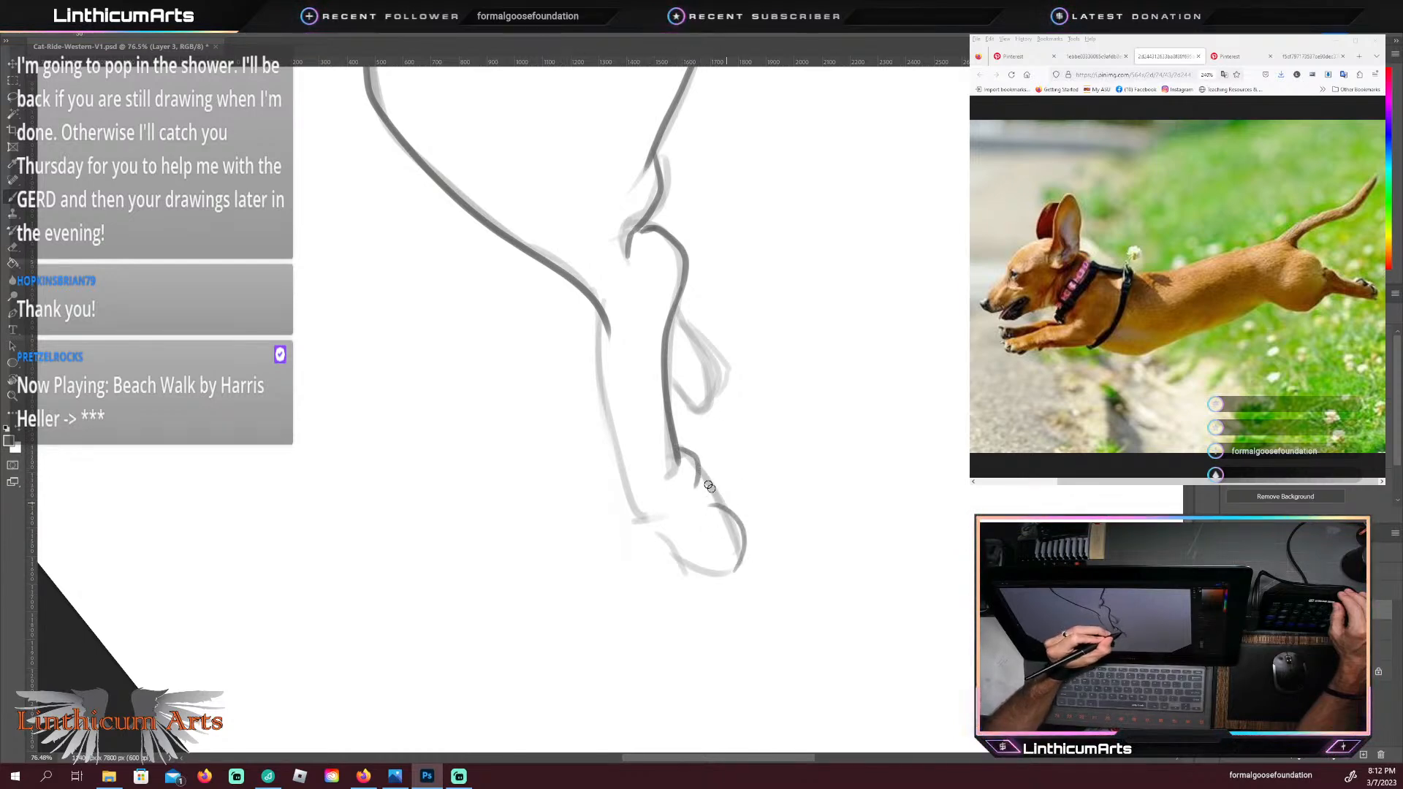
drag(709, 509, 730, 524)
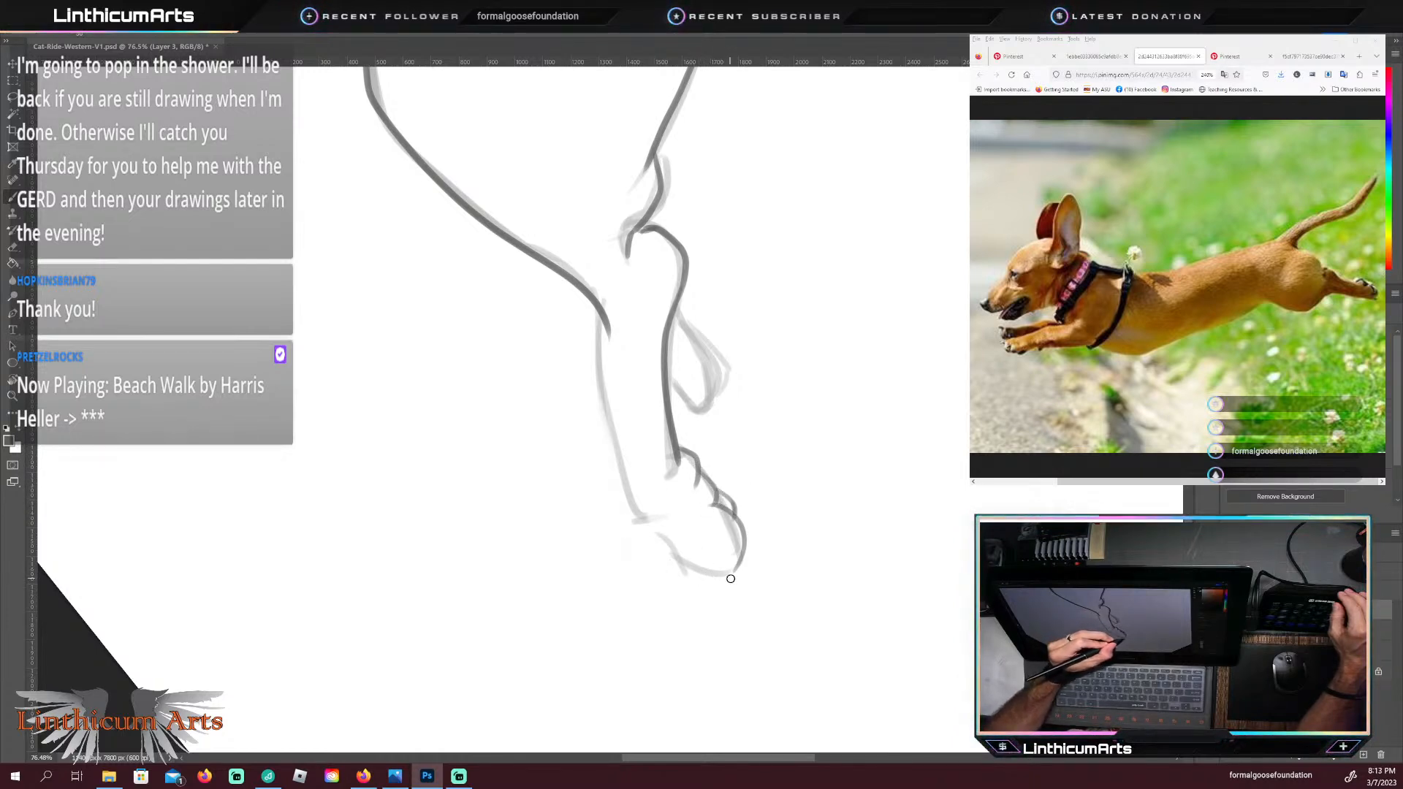
Step: Trace the sole of the near hind paw up to the ankle, its pointed tip and the inner toe lines
drag(733, 582, 663, 560)
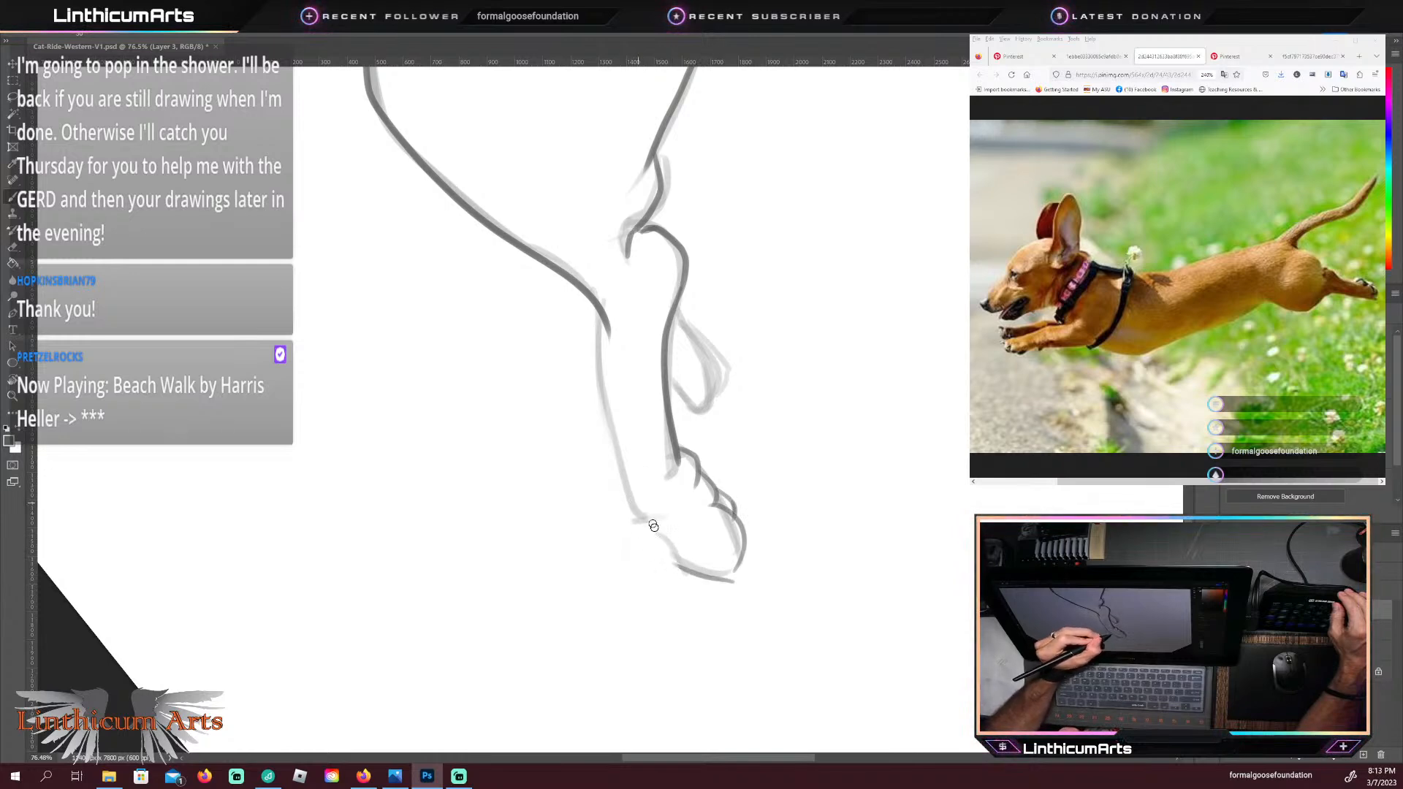
drag(668, 549, 634, 509)
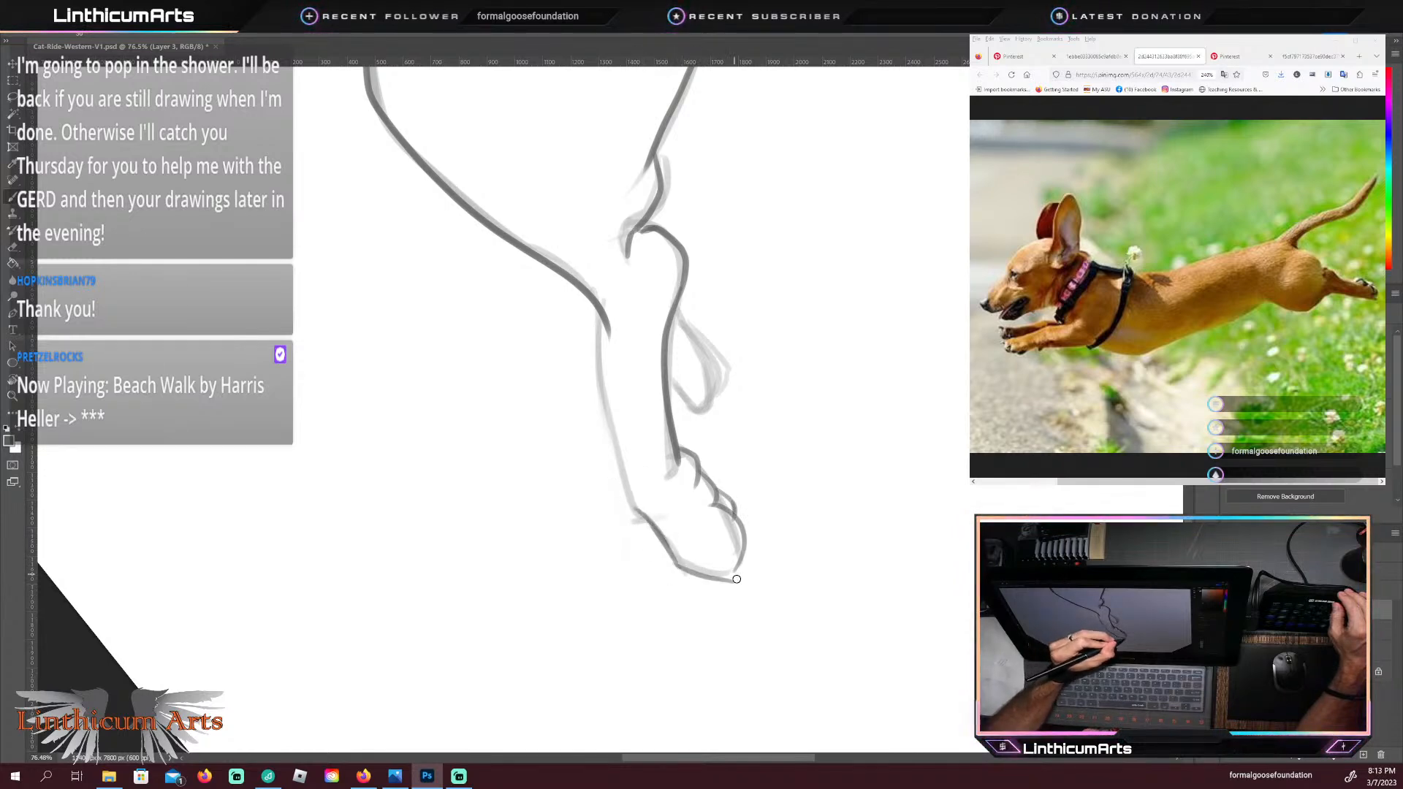
drag(737, 583, 711, 553)
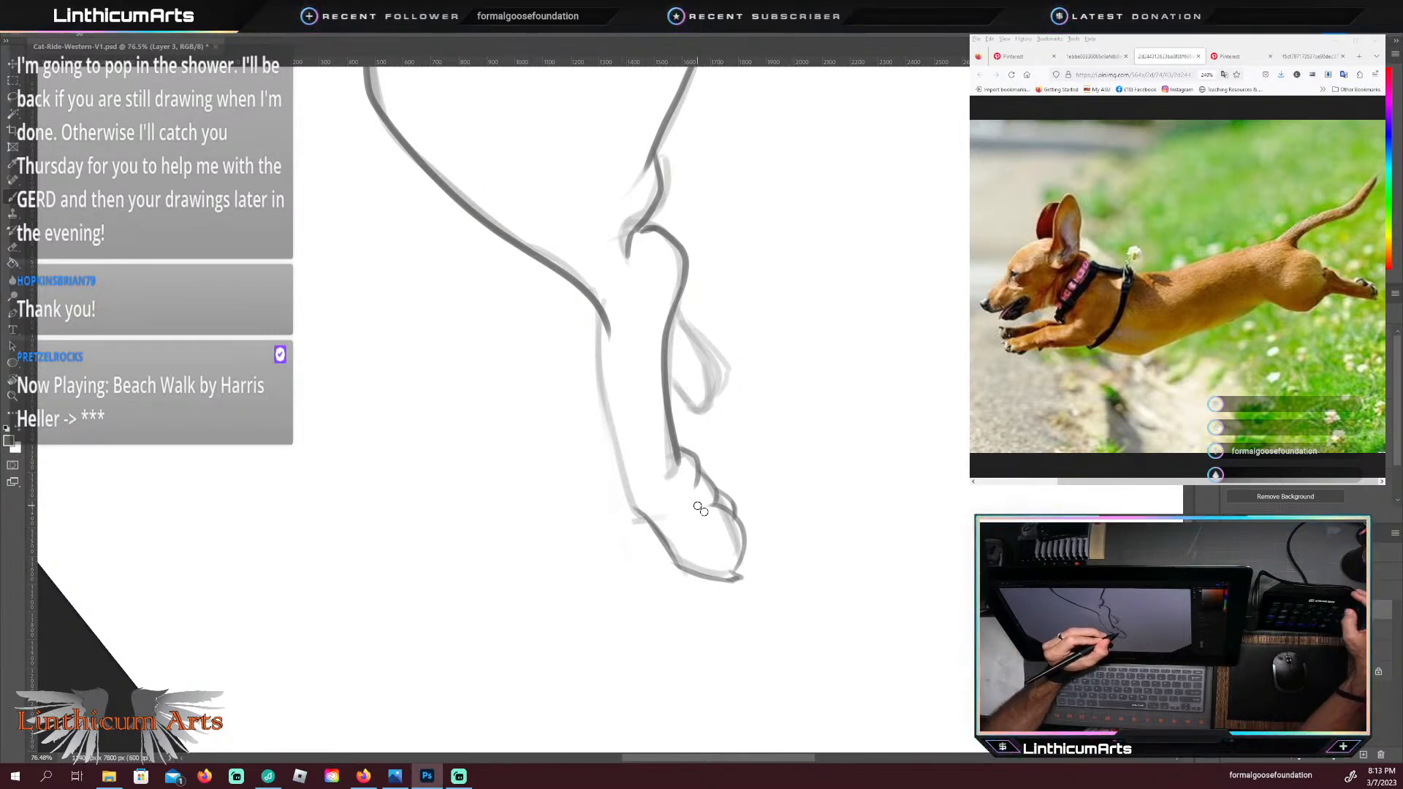
drag(714, 516, 726, 562)
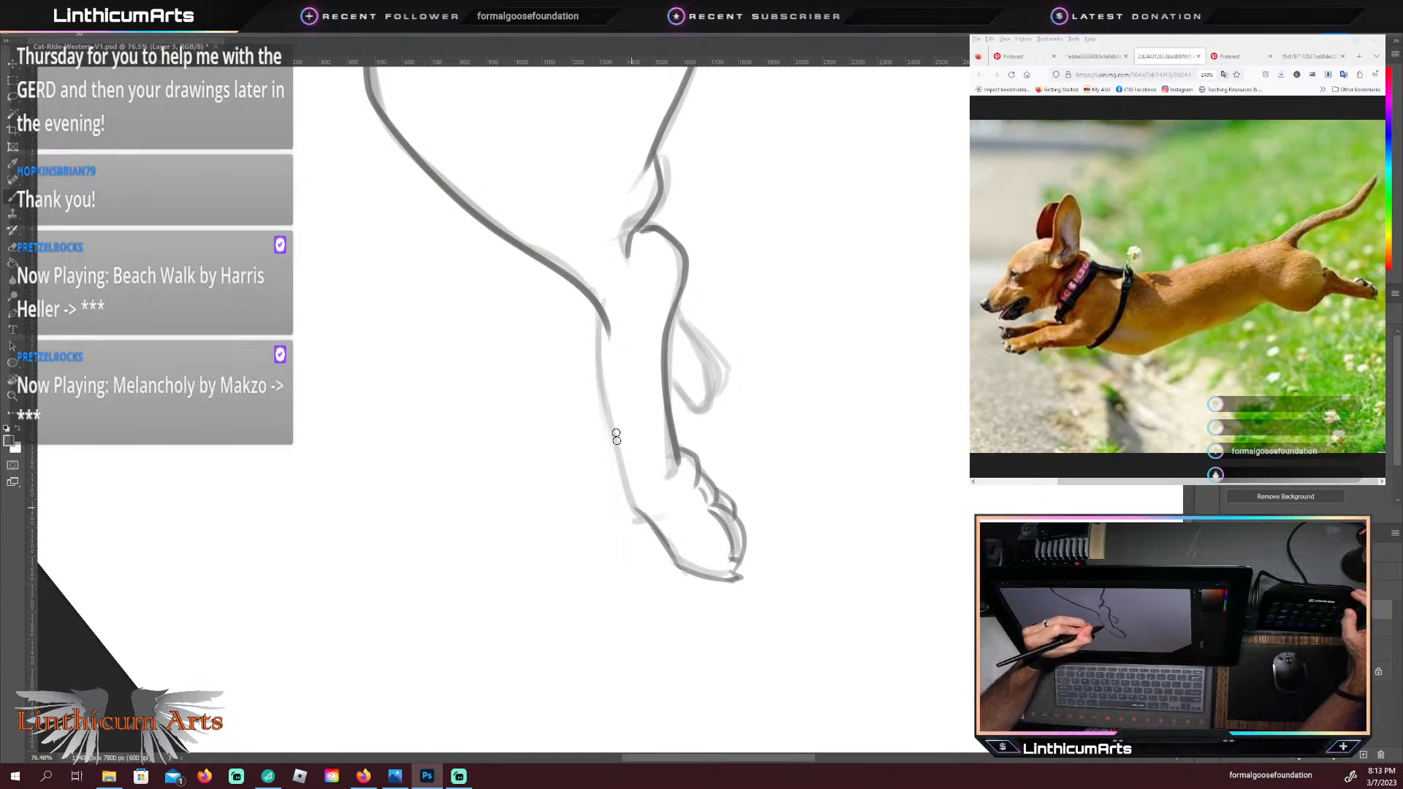
Step: Trace the front edge of the near lower hind leg up to the thigh and the small far hind paw with its toes
drag(630, 509, 575, 277)
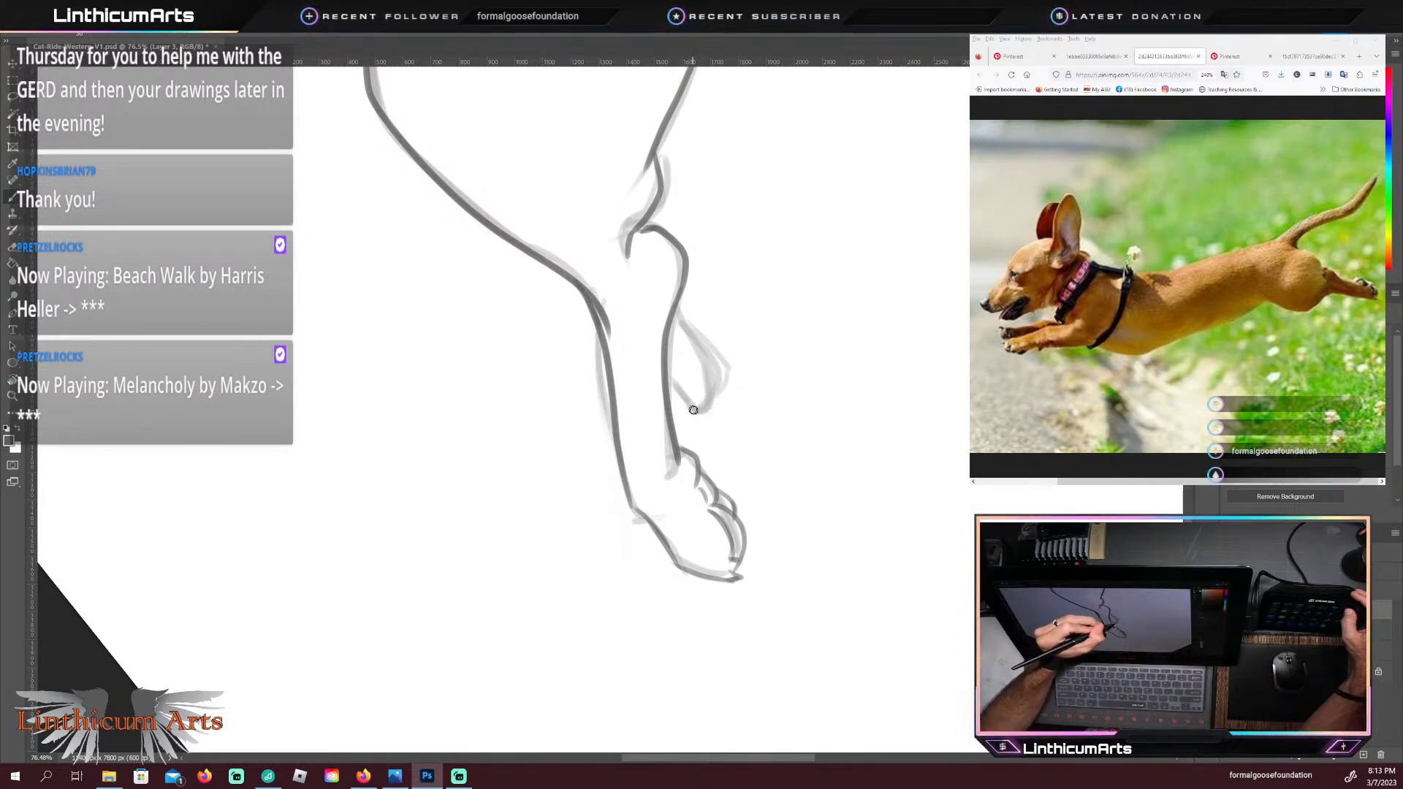
drag(693, 410, 706, 421)
mouse_move(703, 361)
mouse_down()
mouse_move(706, 406)
mouse_move(695, 386)
mouse_move(710, 348)
mouse_move(704, 361)
mouse_up()
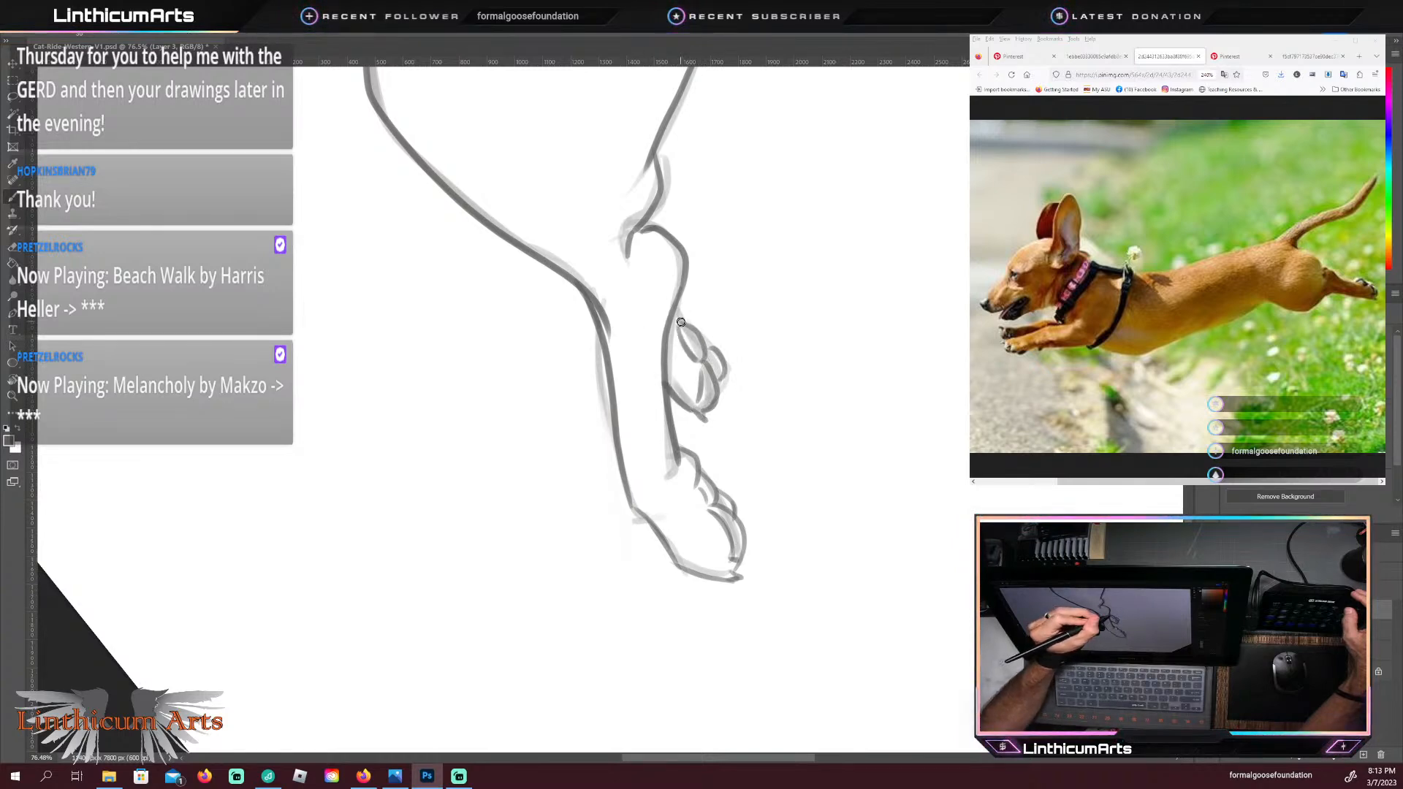
key(Escape)
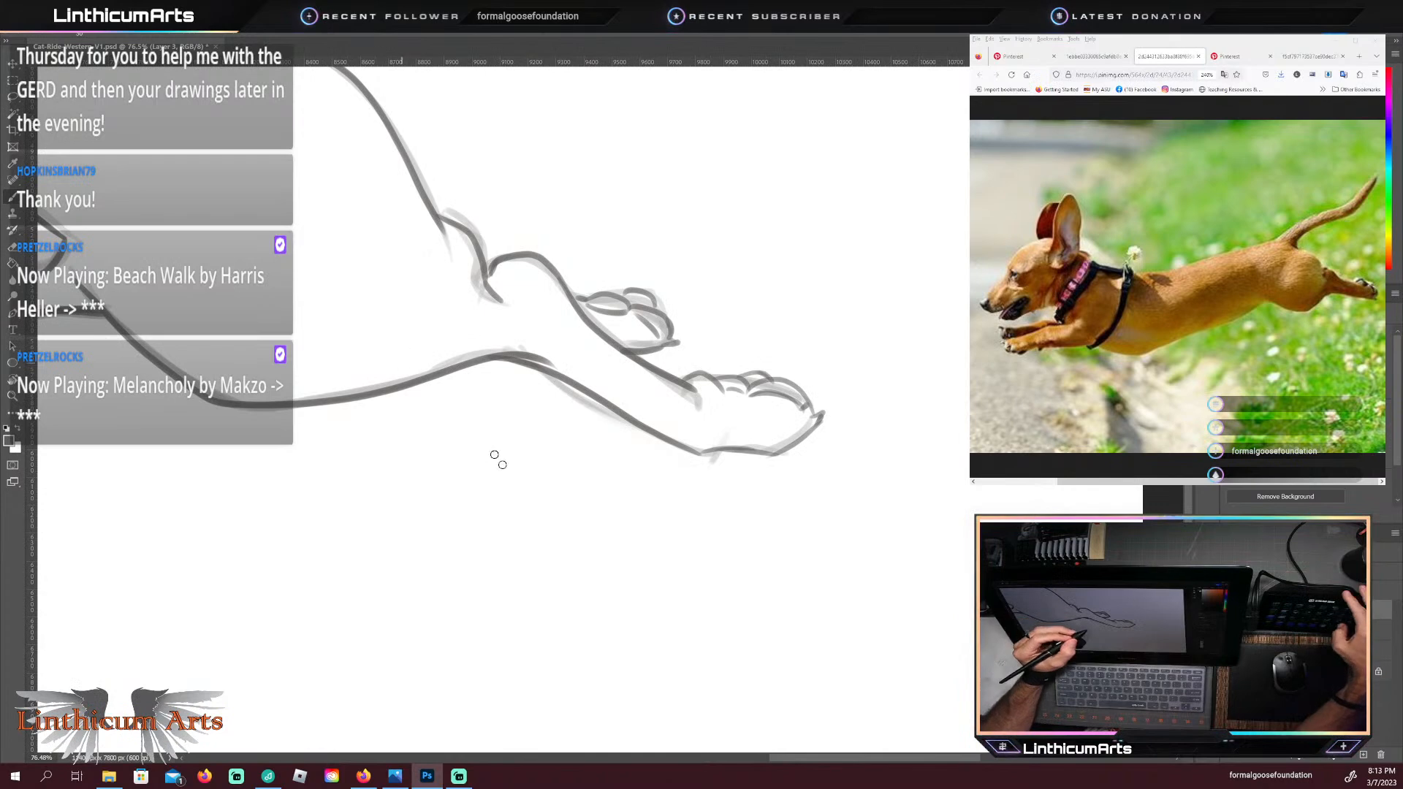
Step: Trace the underside of the dachshund's tail from the rump along its curve toward the tip
mouse_move(438, 453)
mouse_down()
mouse_move(508, 441)
mouse_move(820, 479)
mouse_move(1178, 488)
mouse_up()
key(z)
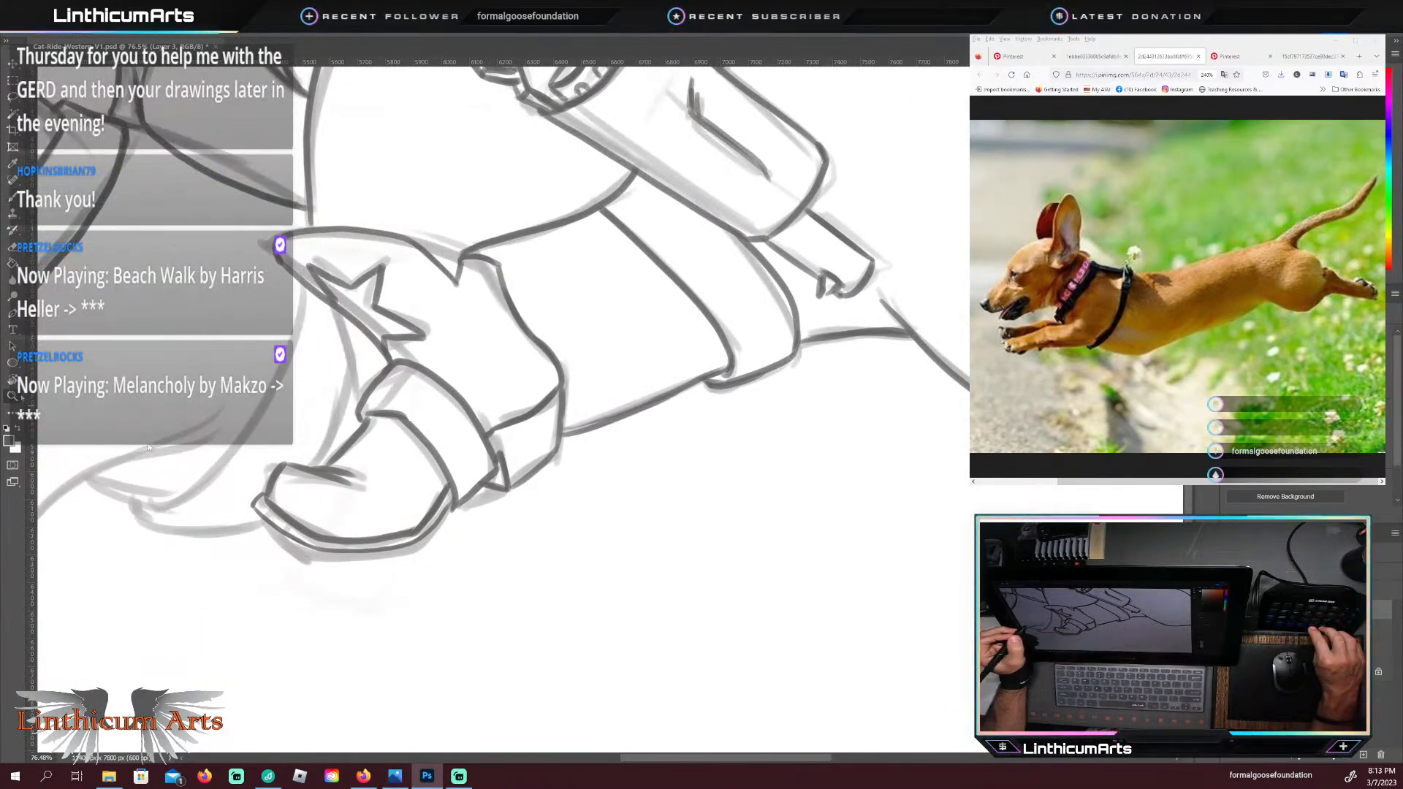
mouse_move(332, 464)
mouse_down()
mouse_move(288, 459)
mouse_move(518, 564)
mouse_up()
mouse_move(422, 521)
mouse_down()
mouse_move(444, 524)
mouse_move(372, 558)
mouse_up()
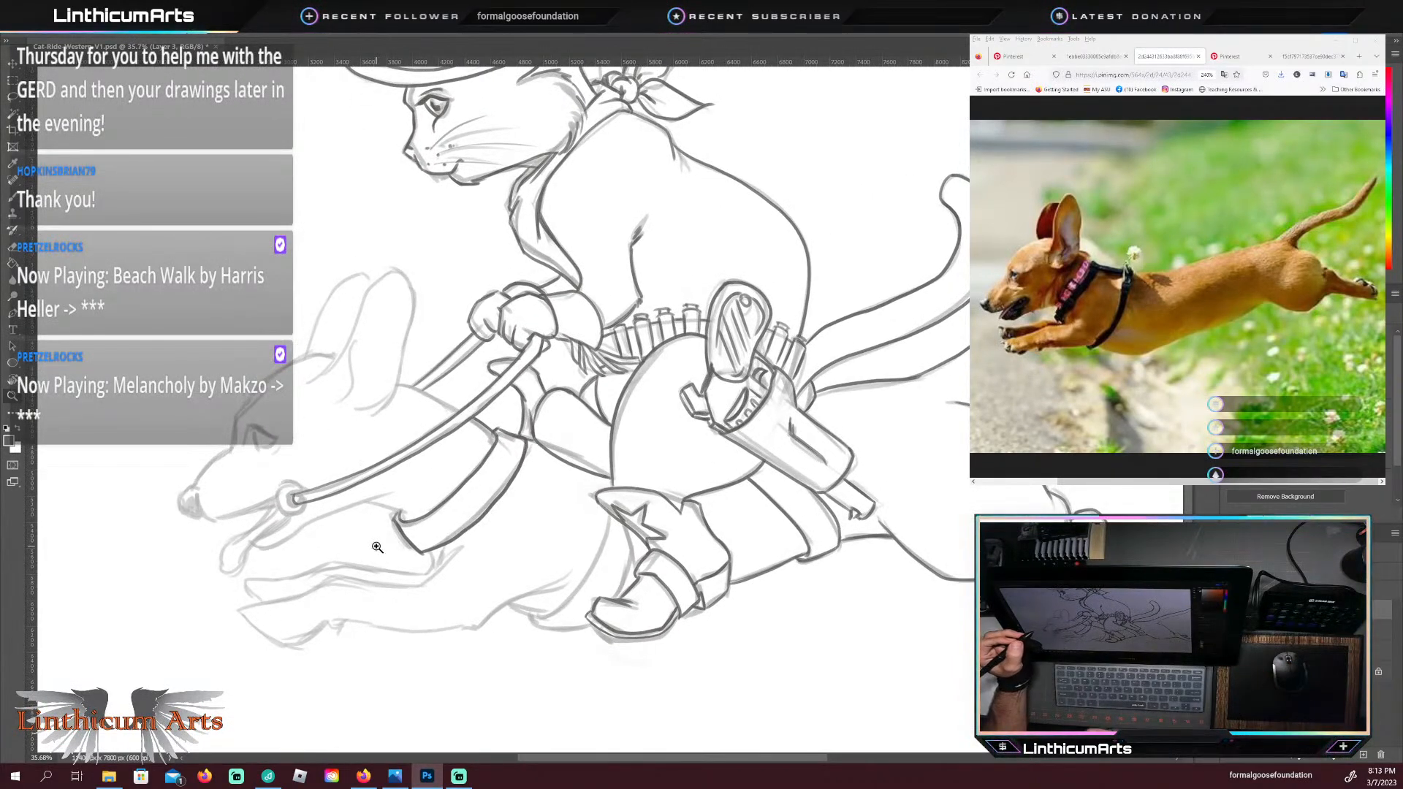
drag(956, 532, 760, 572)
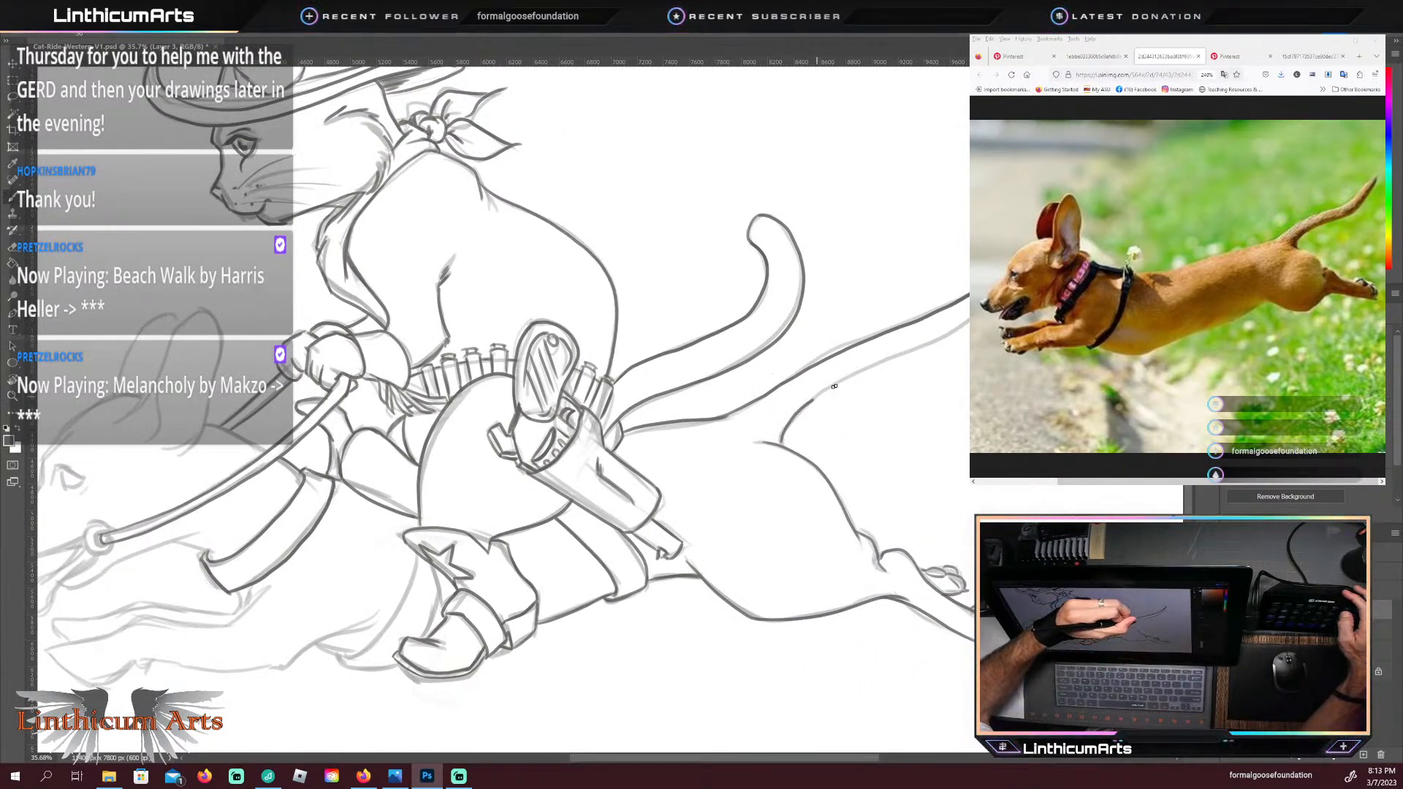
drag(844, 383, 888, 363)
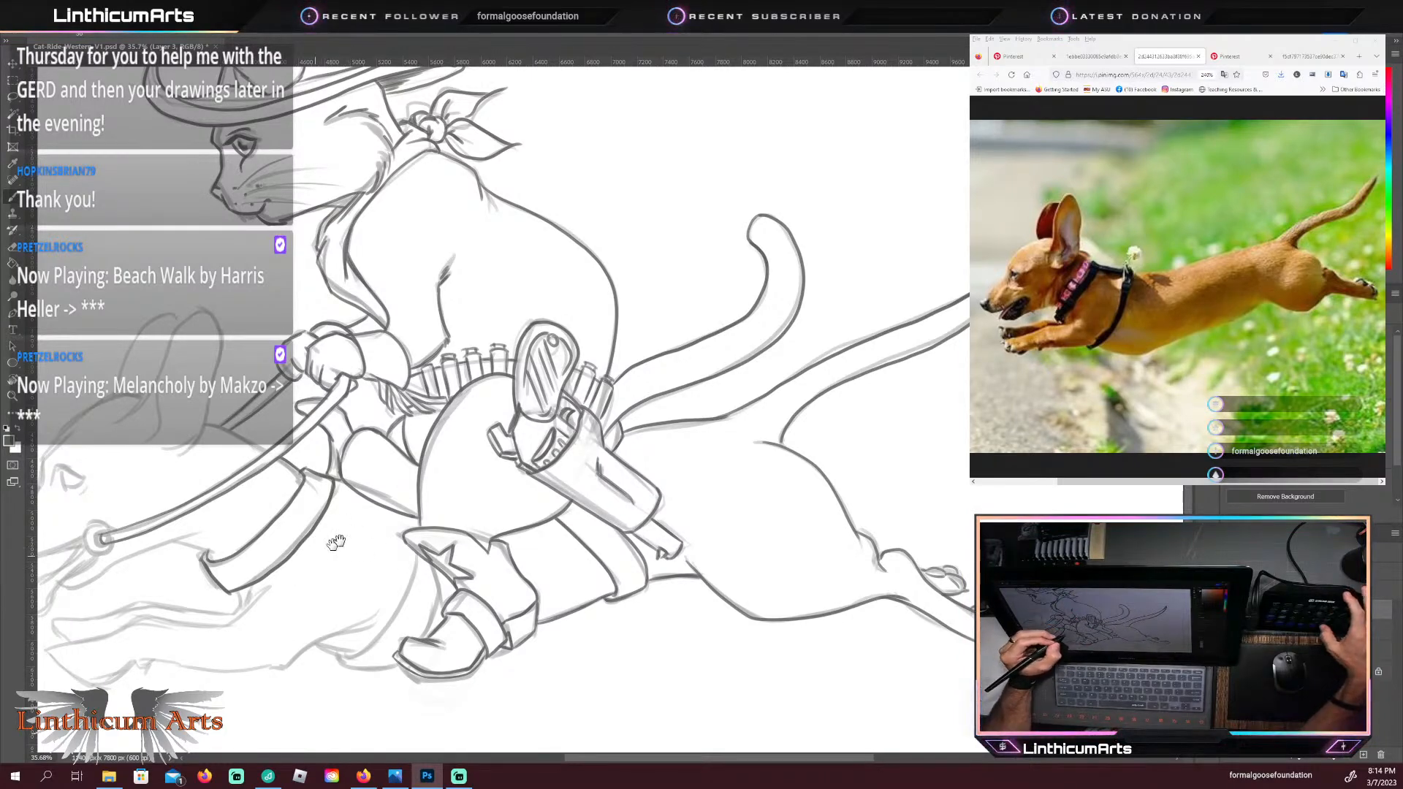
Step: Trace the rear edge of the saddle's girth strap where it shows between the star-marked cuff and the boot toe
mouse_move(410, 575)
mouse_down()
mouse_move(522, 468)
mouse_move(649, 417)
mouse_up()
mouse_move(531, 537)
mouse_down()
mouse_move(639, 537)
mouse_move(511, 661)
mouse_up()
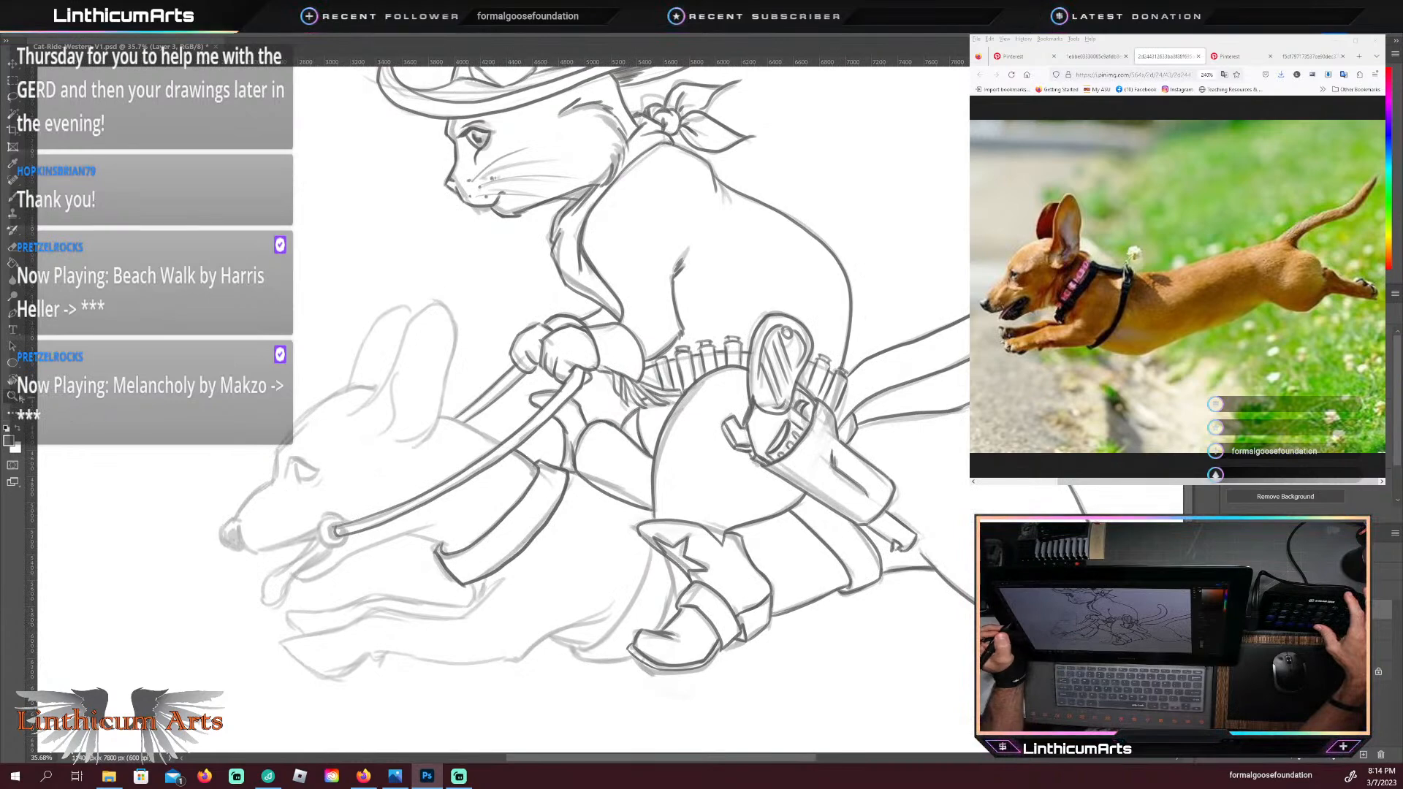
drag(587, 509, 582, 509)
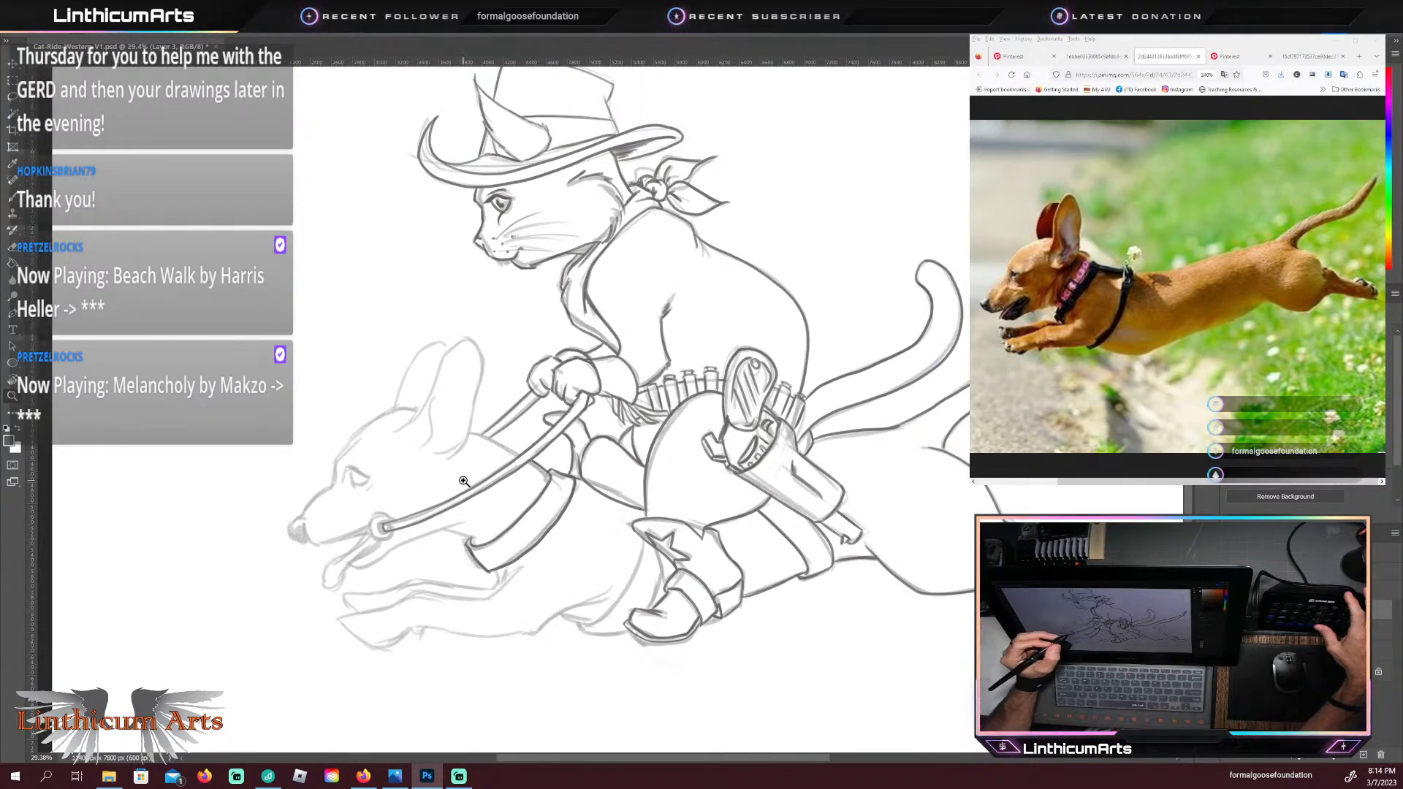
drag(592, 568, 583, 563)
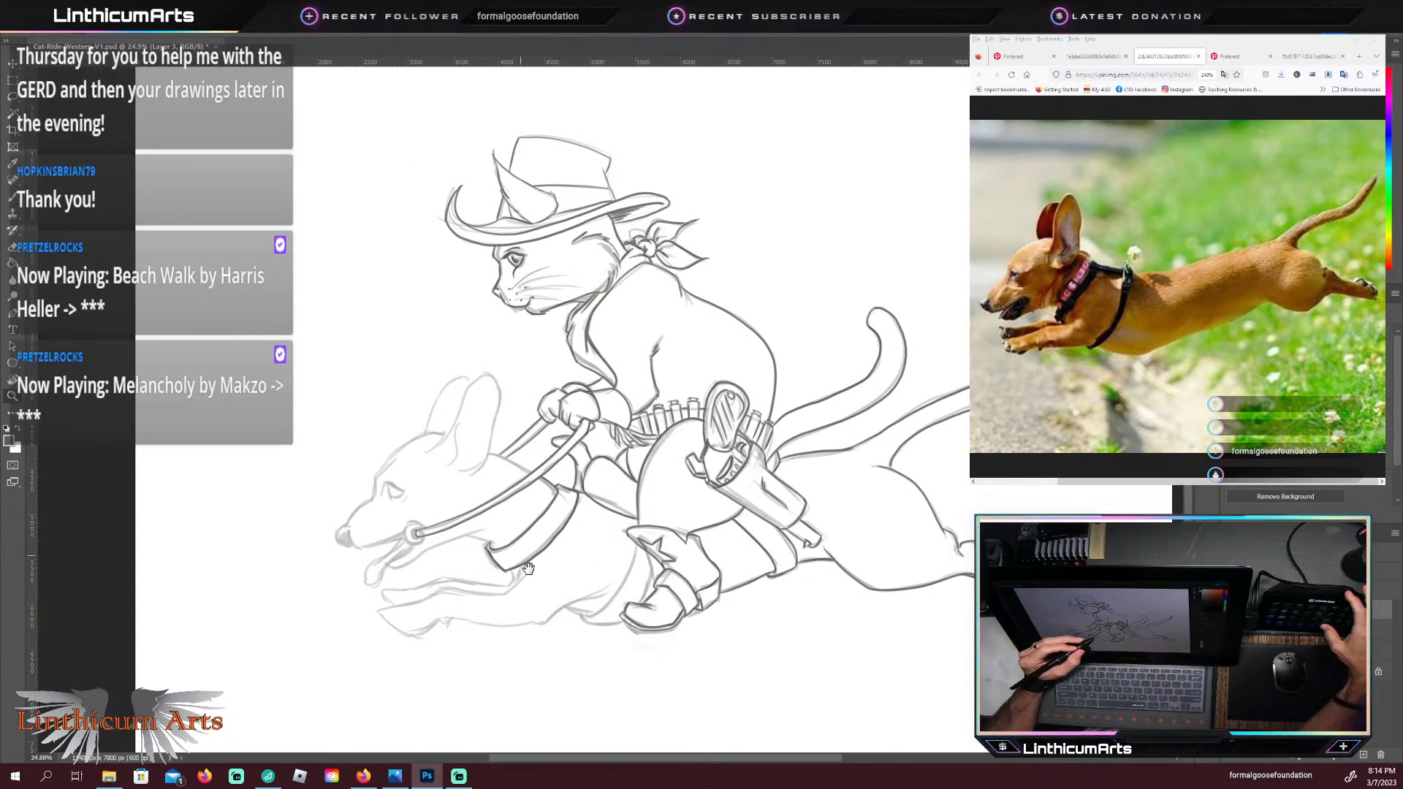
drag(523, 568, 428, 577)
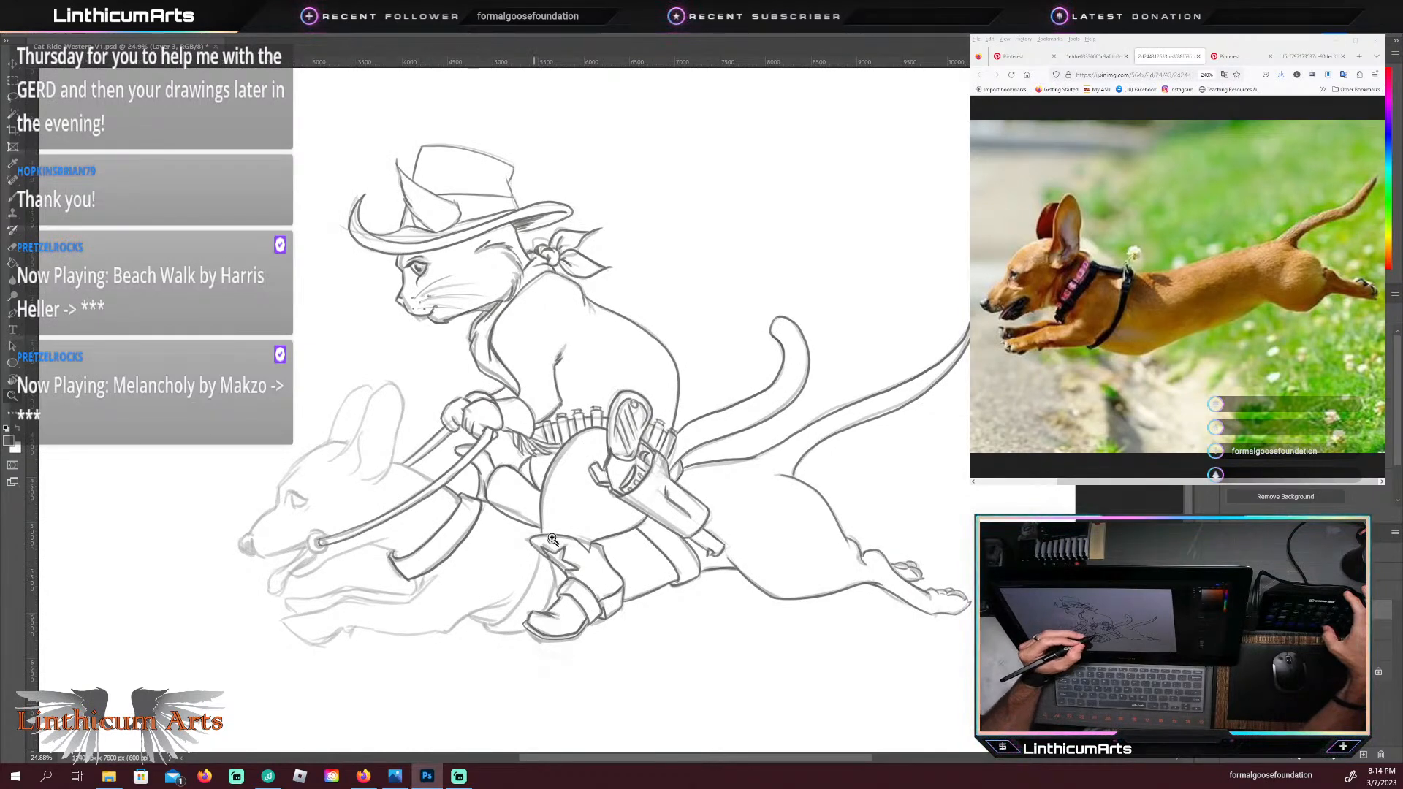
drag(503, 616, 558, 555)
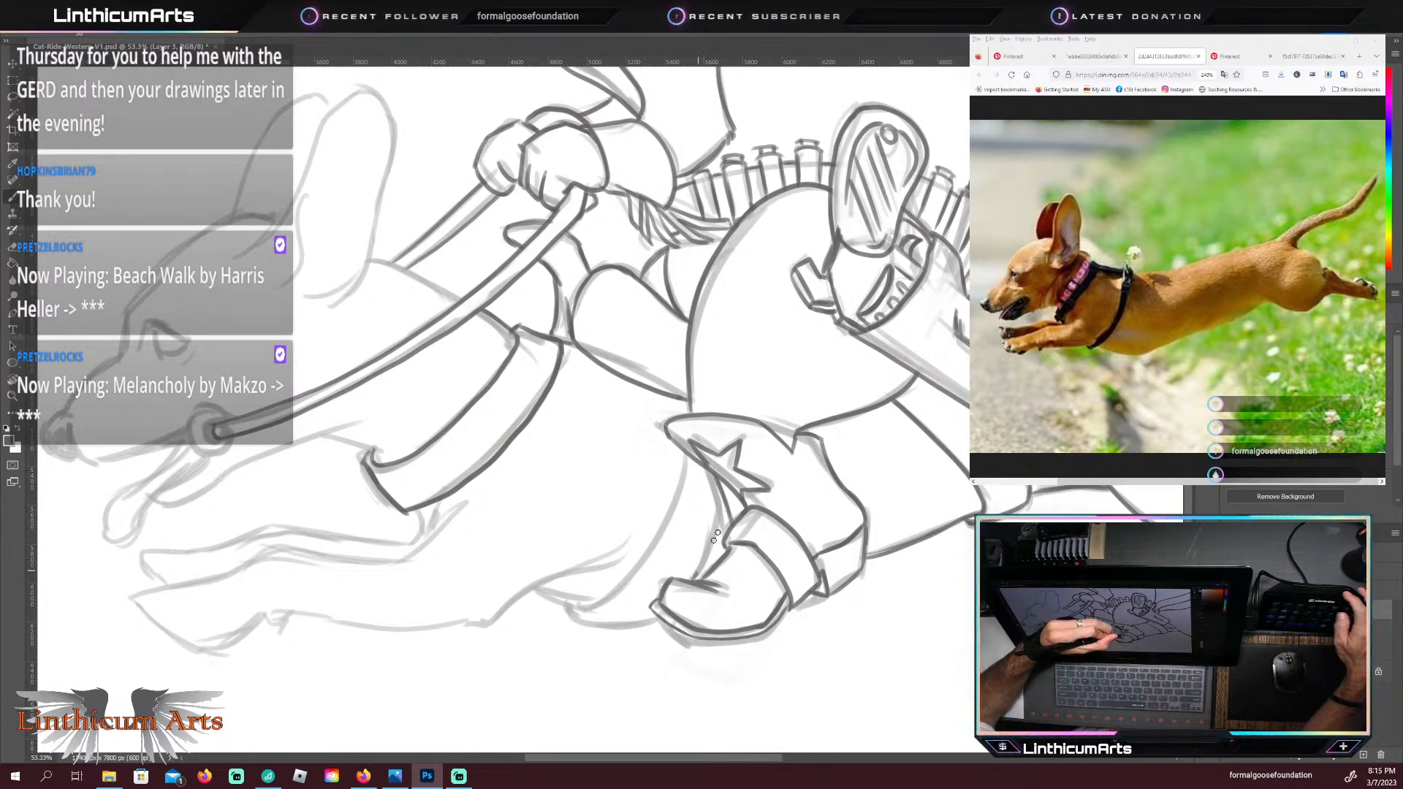
drag(698, 571, 727, 504)
drag(696, 575, 727, 504)
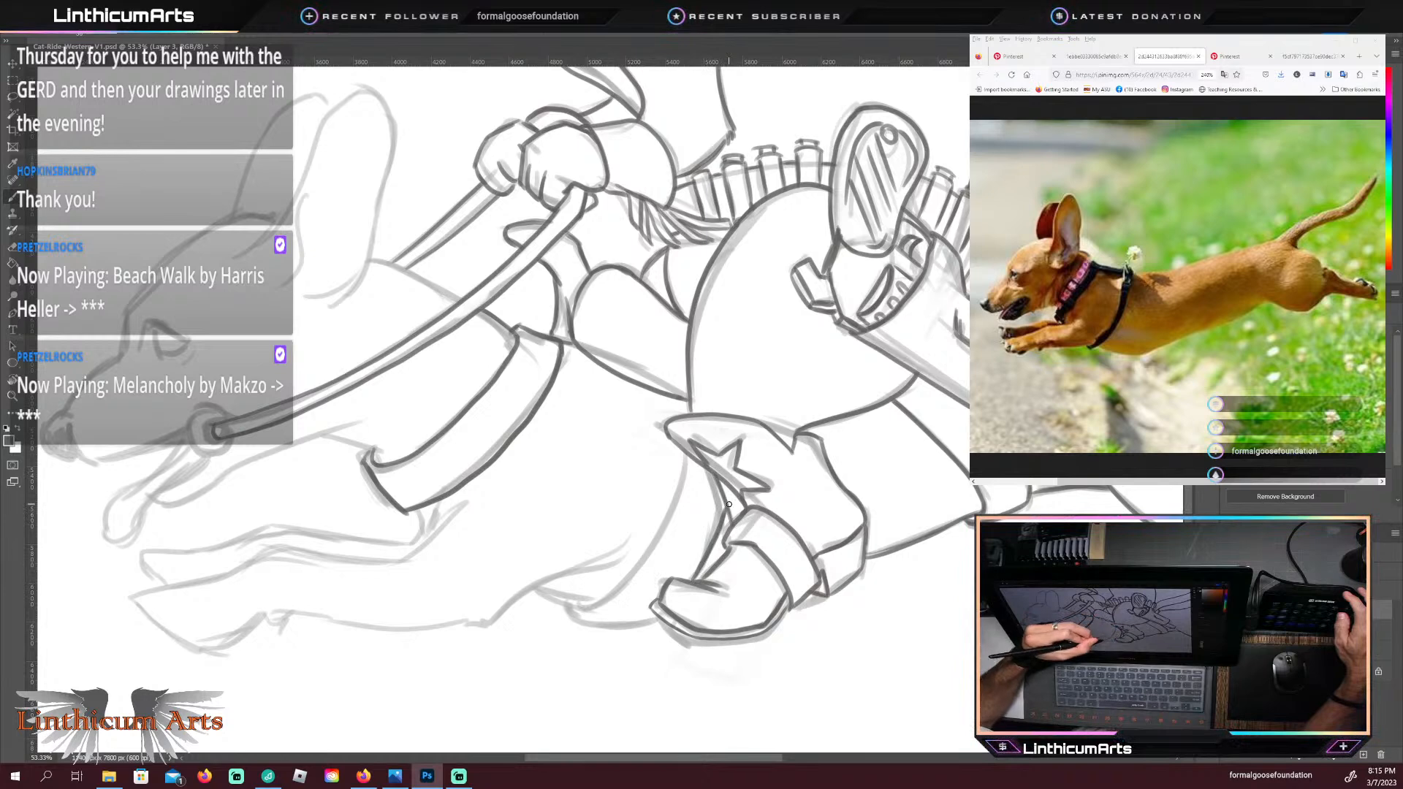
Step: Trace the girth strap's front edge from the cuff down to the belly, and its bottom edge back to the boot
mouse_move(579, 606)
mouse_down()
mouse_move(671, 503)
mouse_move(685, 460)
mouse_up()
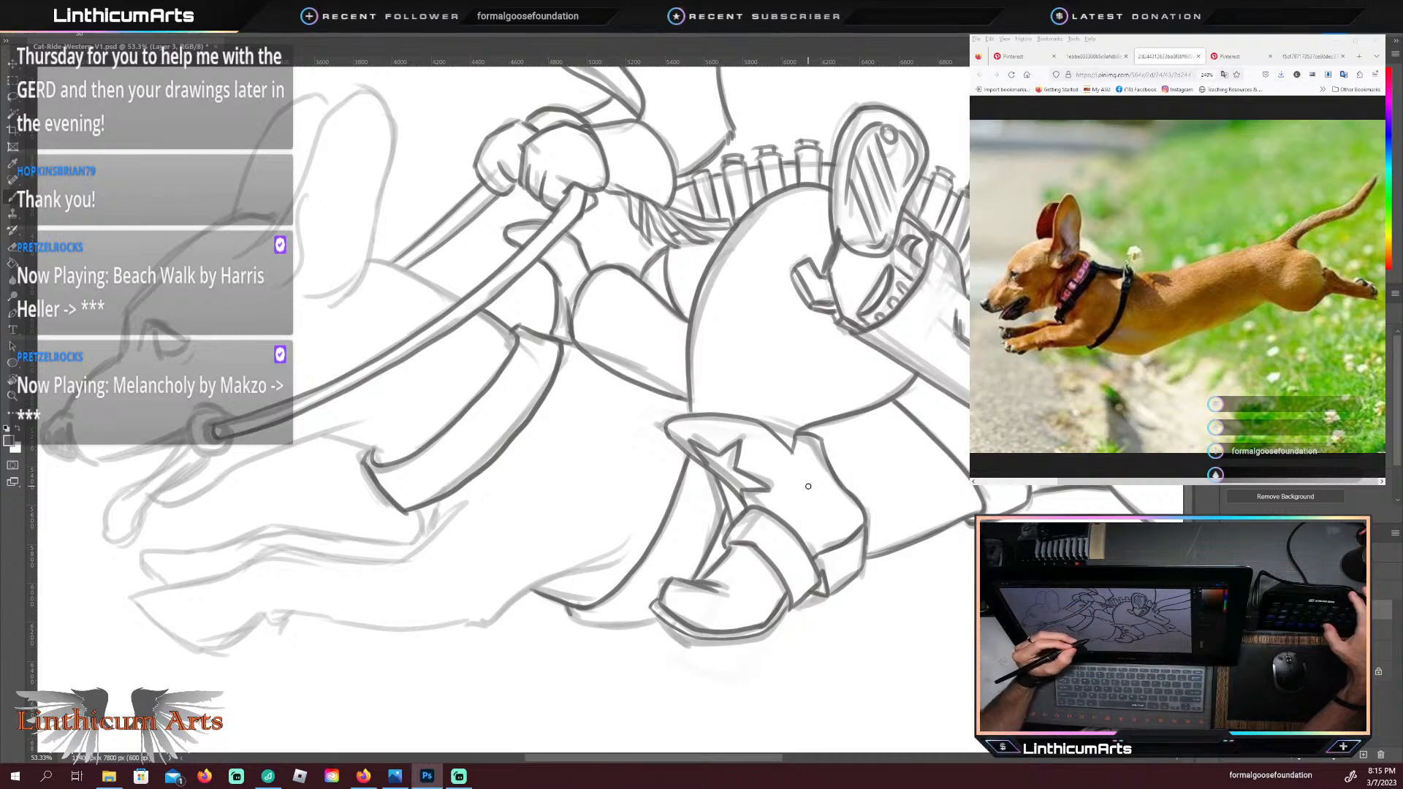
drag(539, 568, 532, 482)
key(r)
mouse_move(557, 561)
mouse_down()
mouse_move(587, 585)
mouse_move(698, 521)
mouse_up()
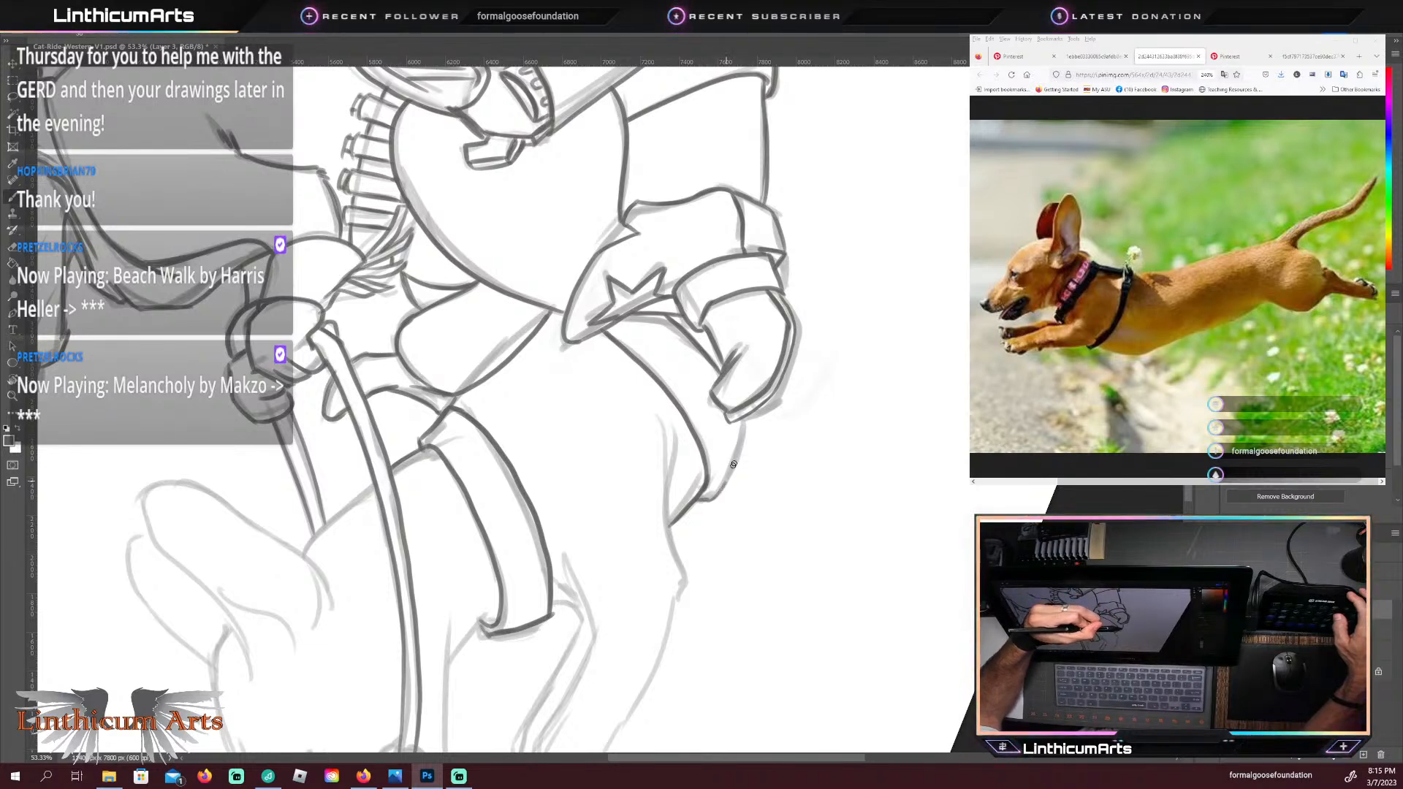
drag(738, 450, 744, 420)
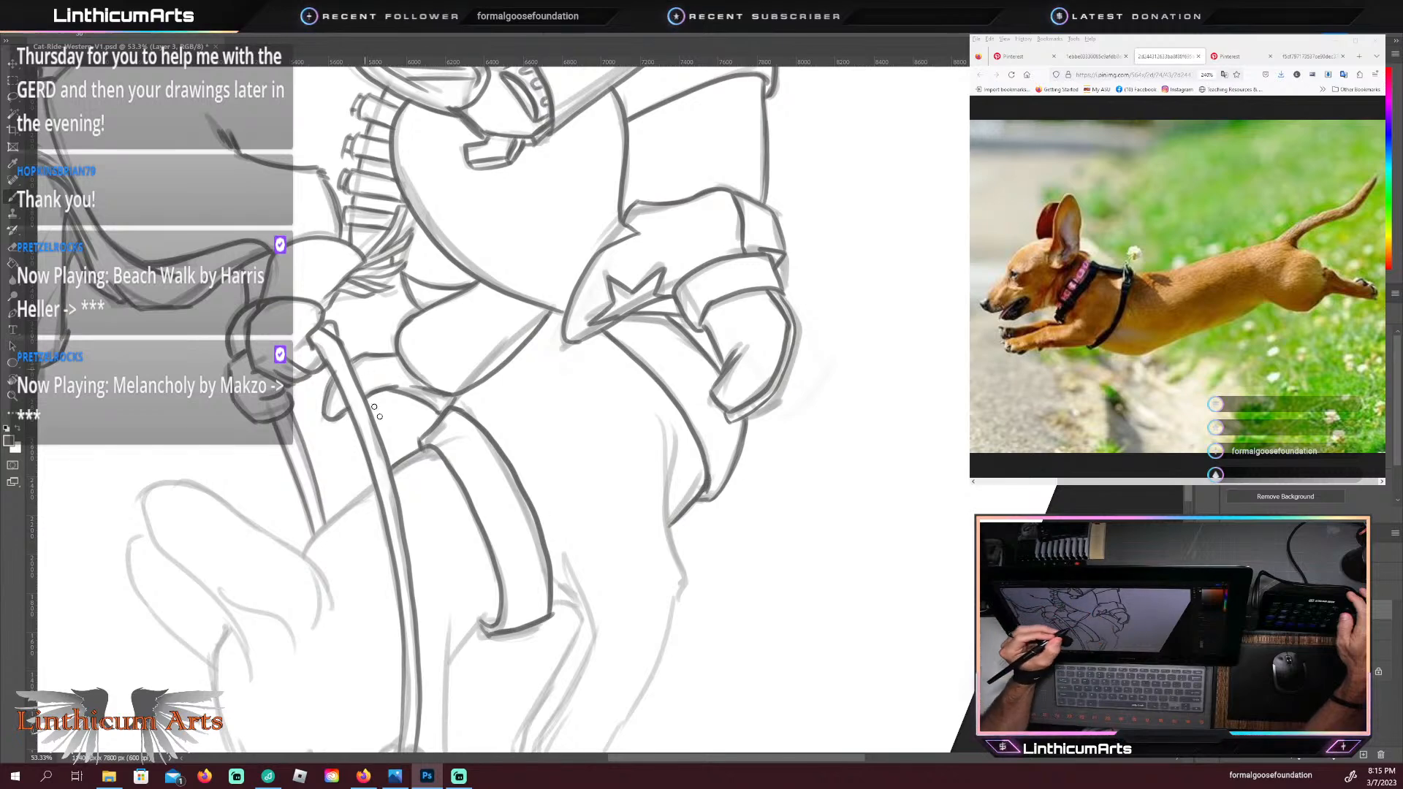
Step: Trace the rounded toe contours of the dachshund's near front paw and the start of the paw's upper edge
drag(469, 490, 431, 303)
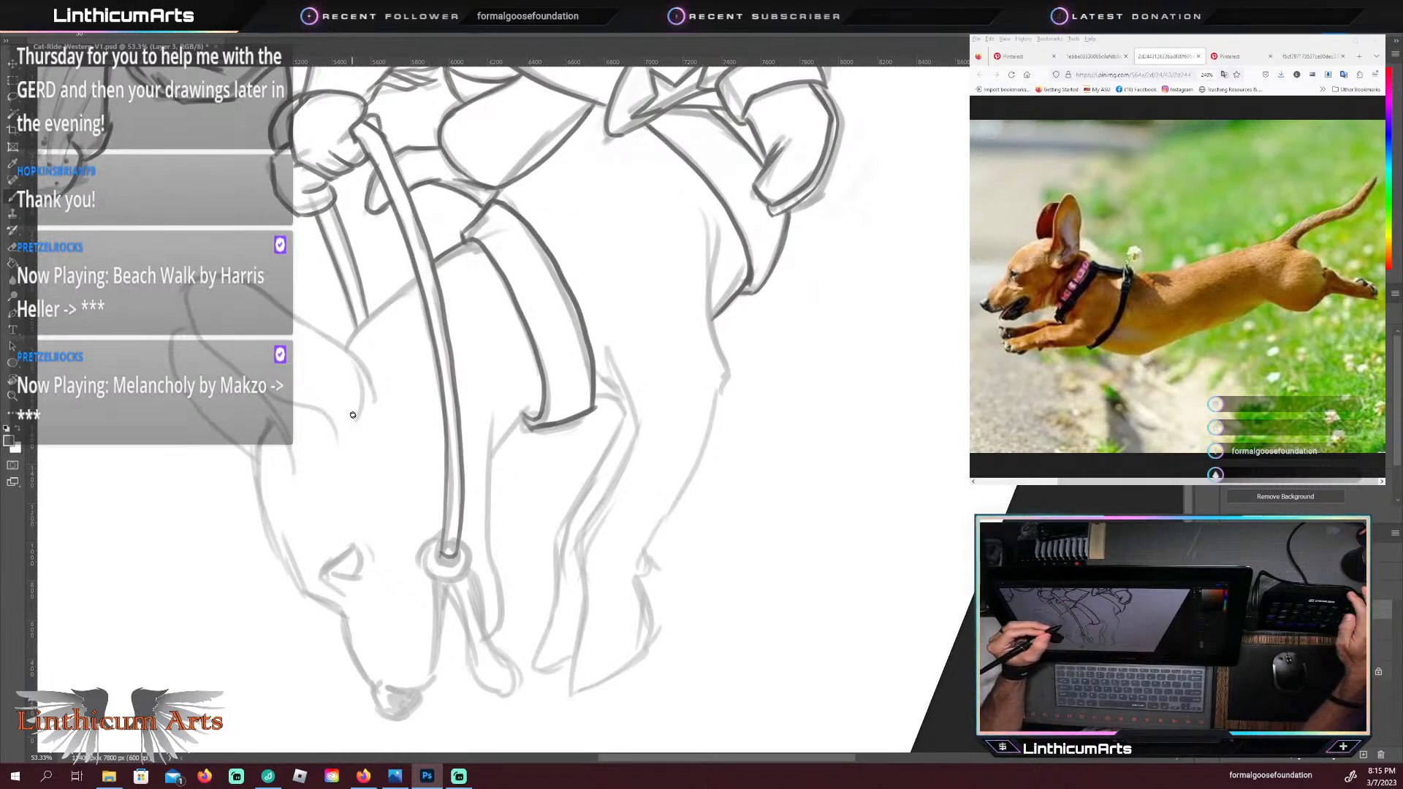
key(Escape)
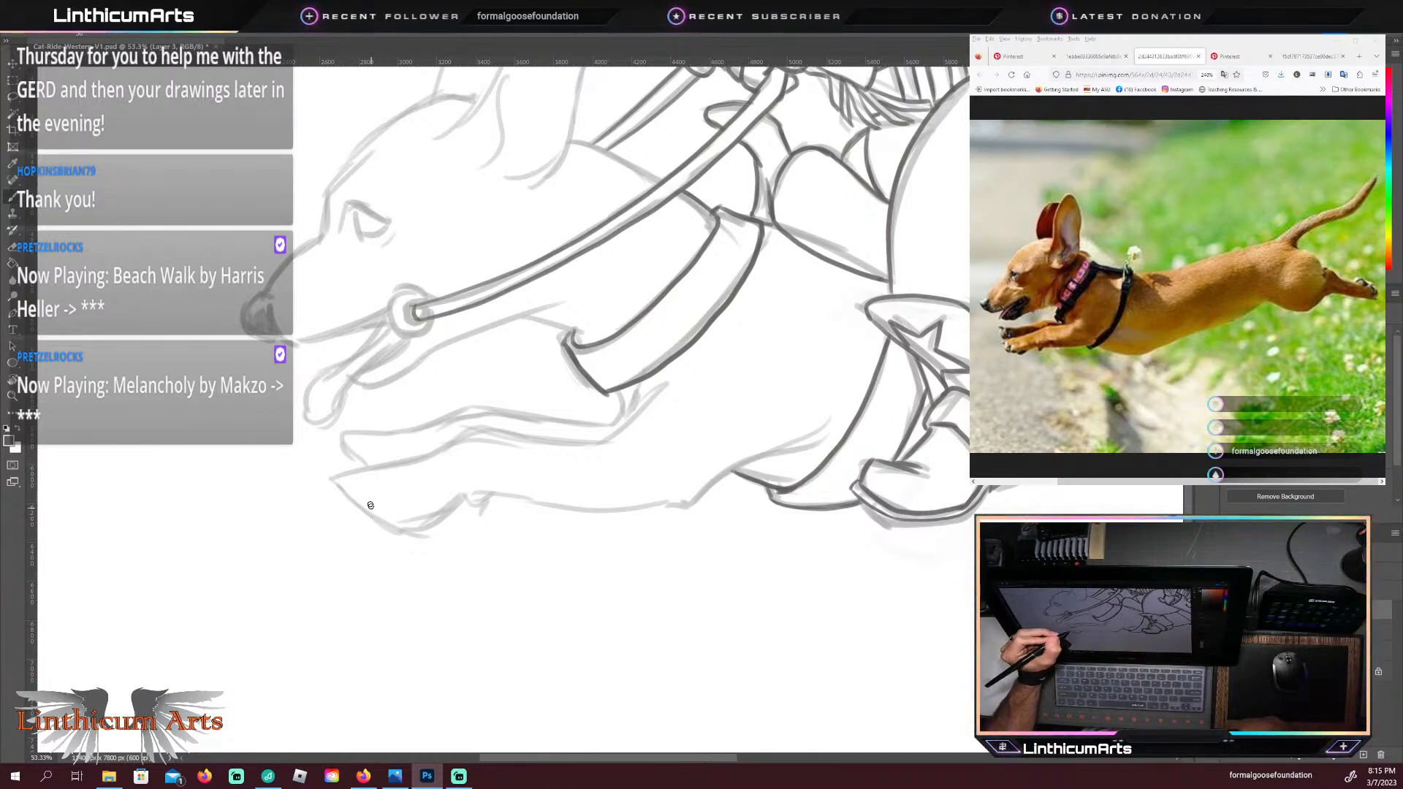
drag(369, 505, 385, 527)
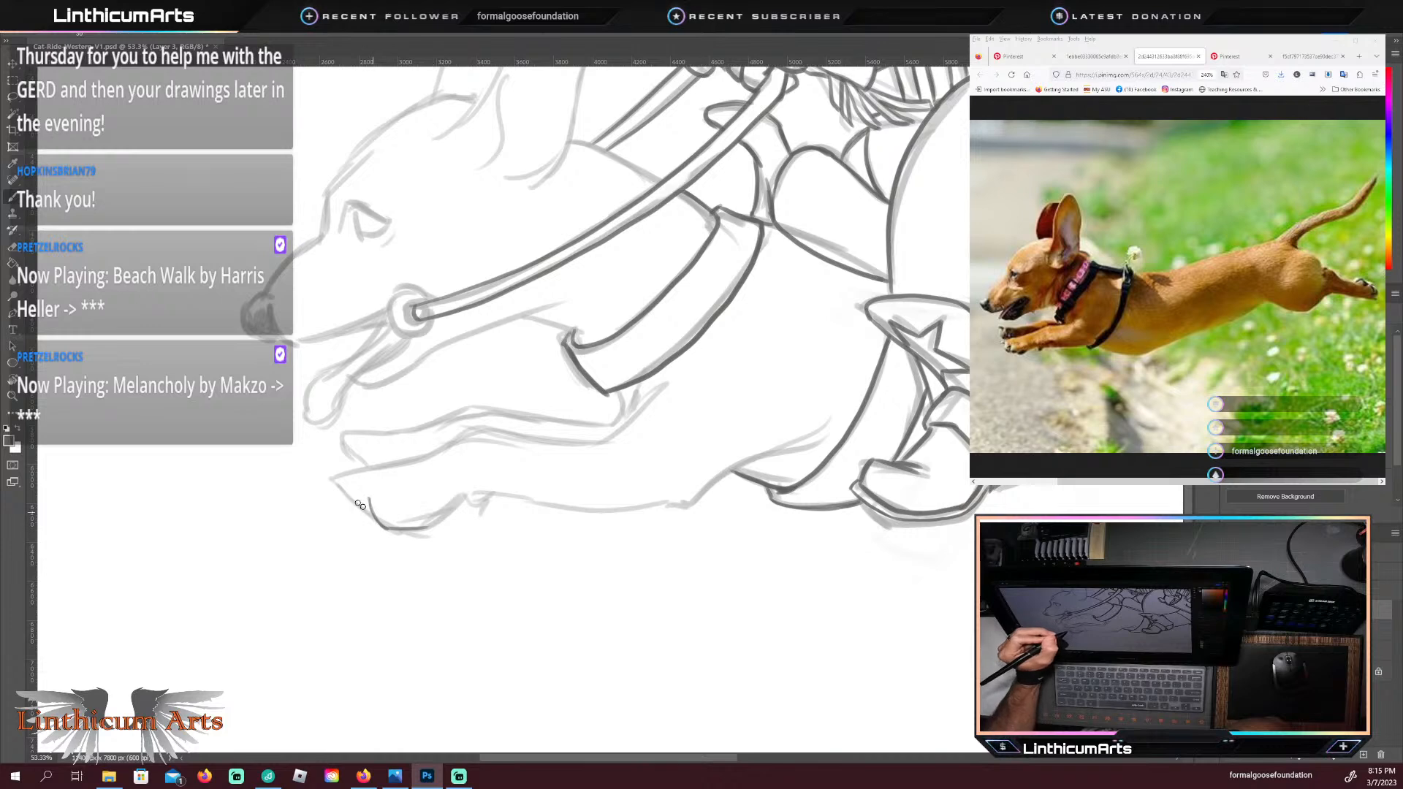
drag(368, 511, 341, 486)
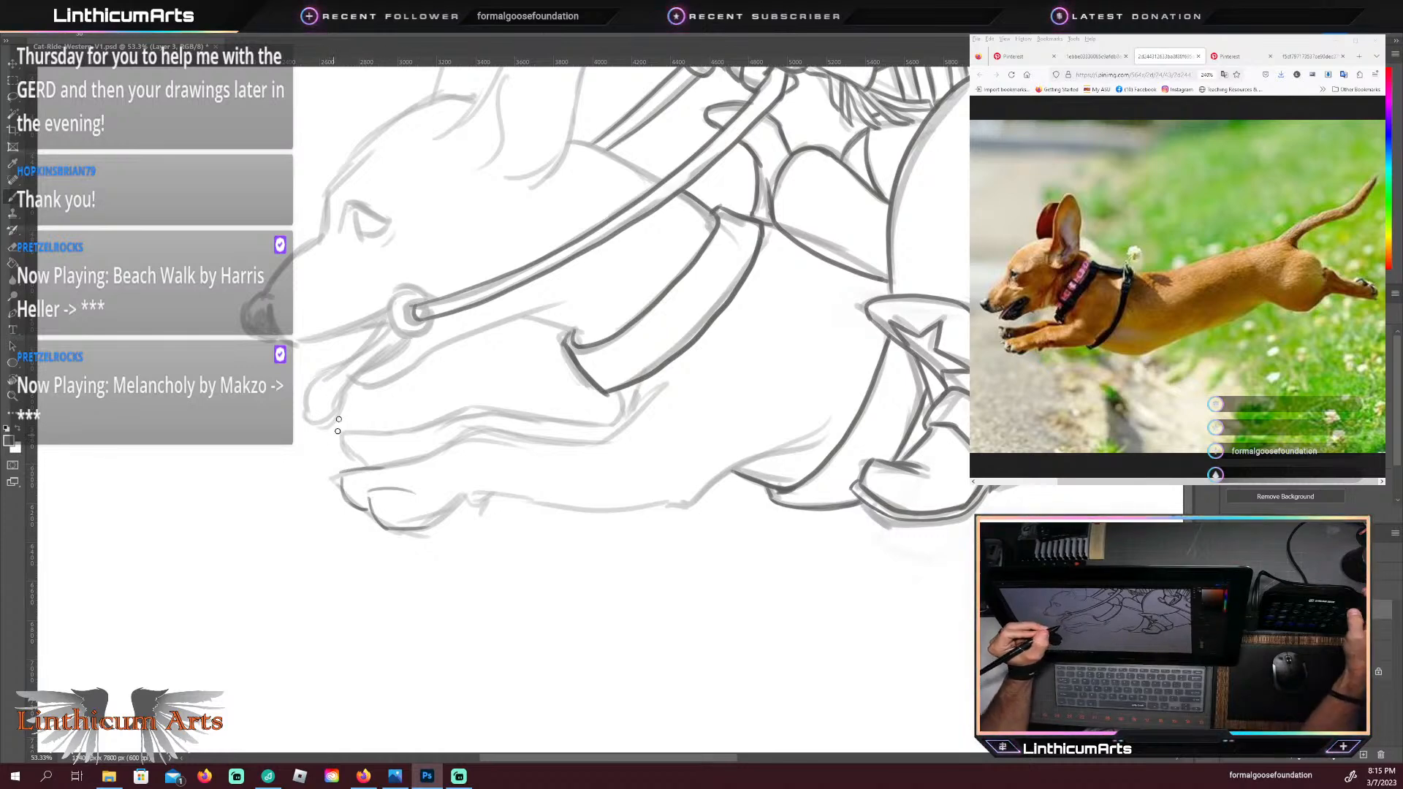
key(ctrl+z)
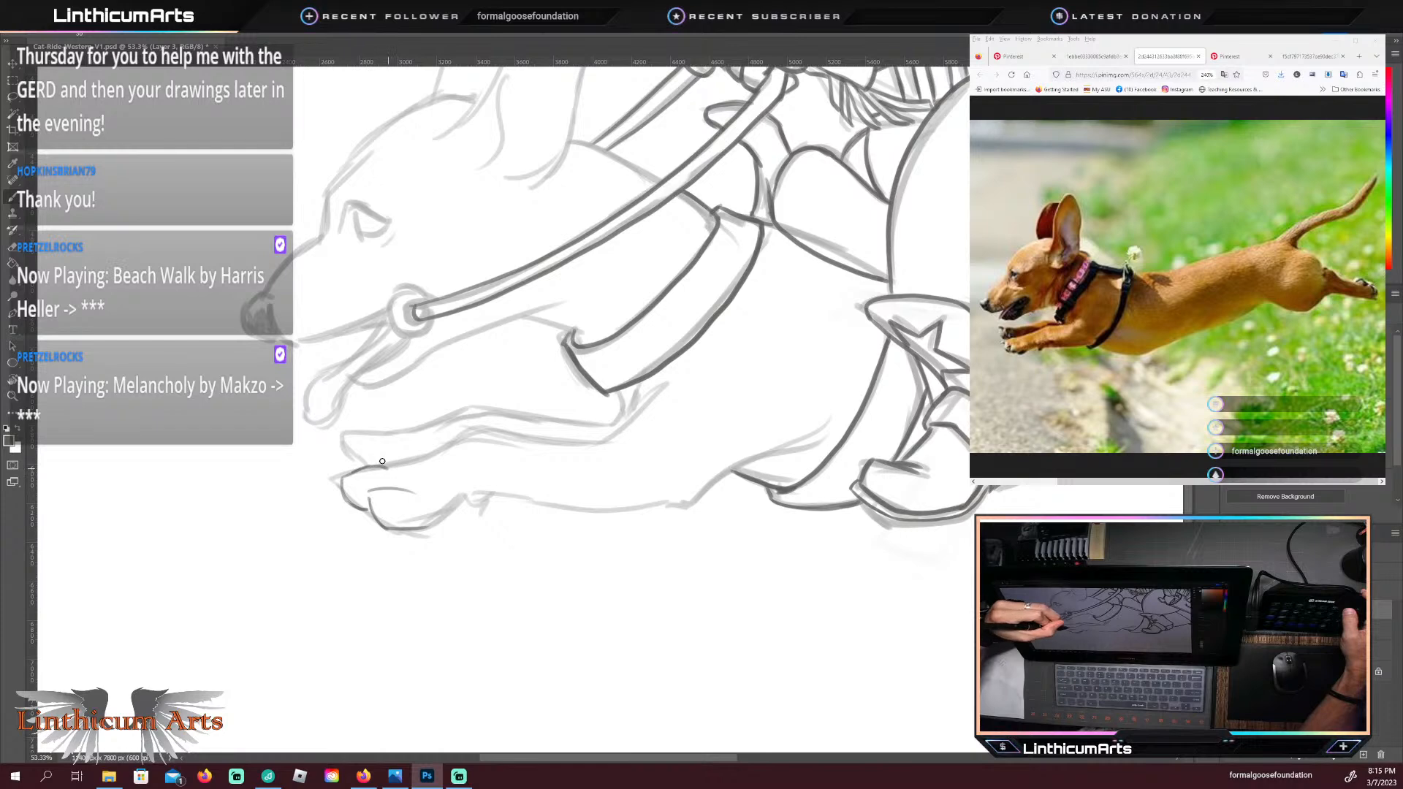
drag(358, 469, 398, 467)
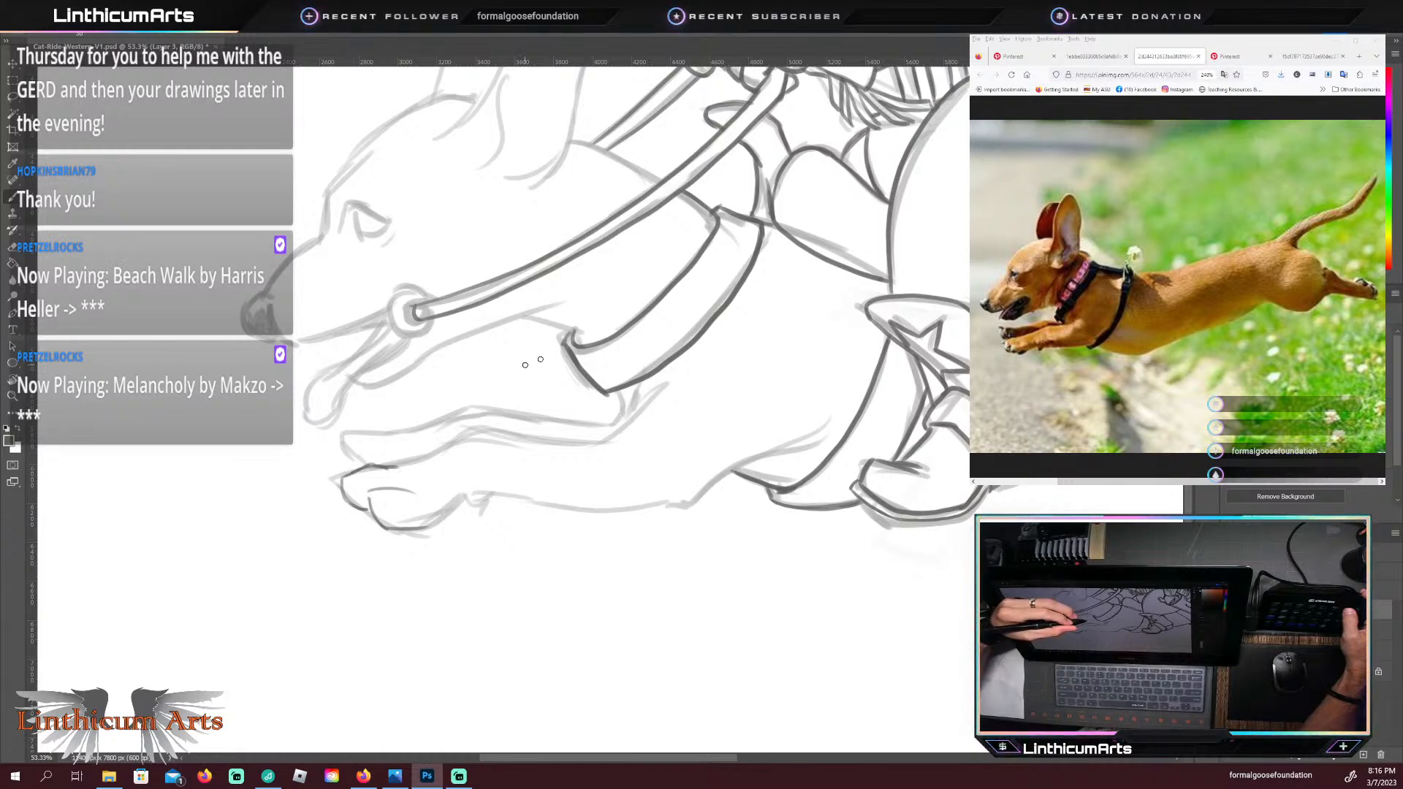
Step: Trace the near foreleg's upper edge behind the paw and its underside from the paw pad back to the elbow crease
mouse_move(468, 437)
mouse_down()
mouse_move(411, 461)
mouse_move(520, 420)
mouse_move(509, 419)
mouse_up()
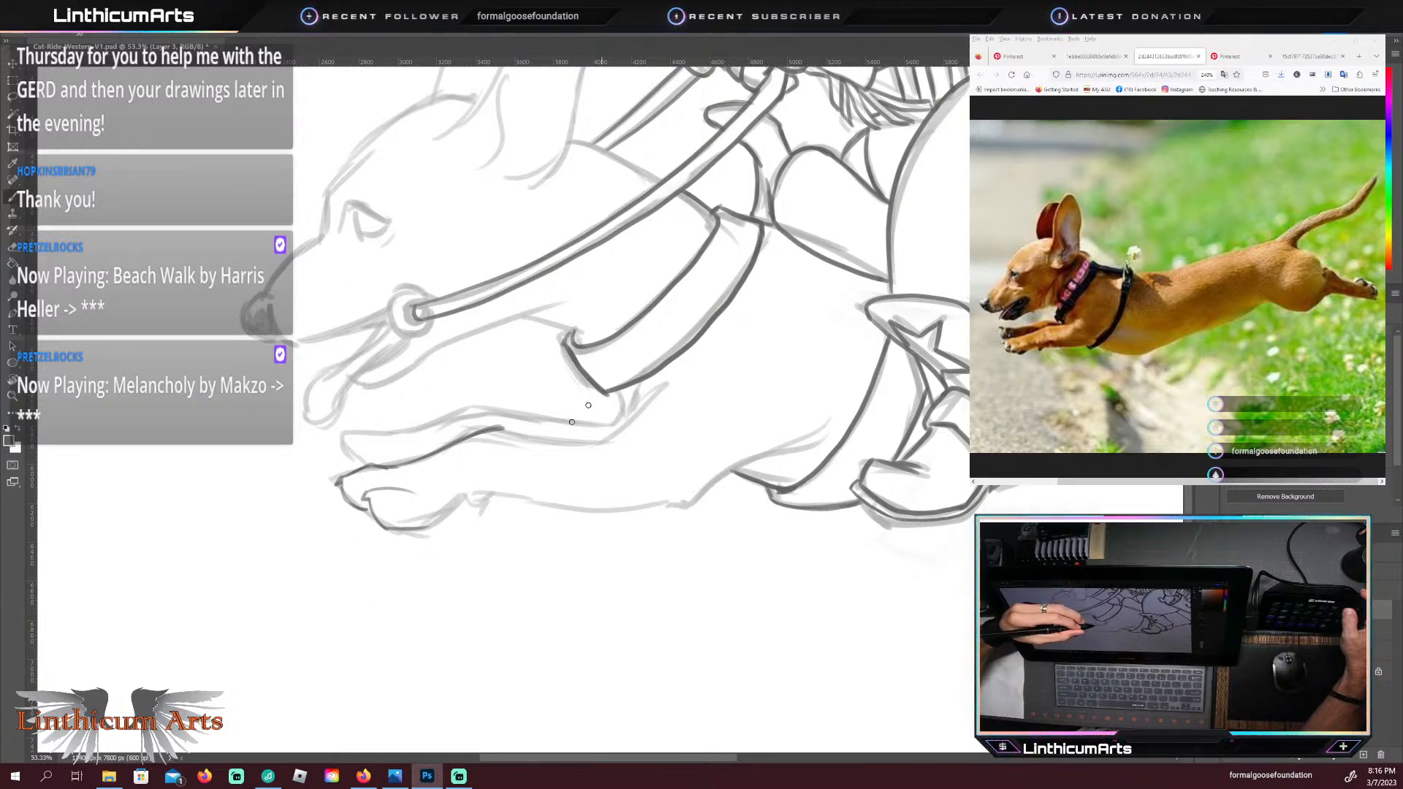
mouse_move(388, 529)
mouse_down()
mouse_move(501, 485)
mouse_move(495, 503)
mouse_move(671, 505)
mouse_move(796, 442)
mouse_up()
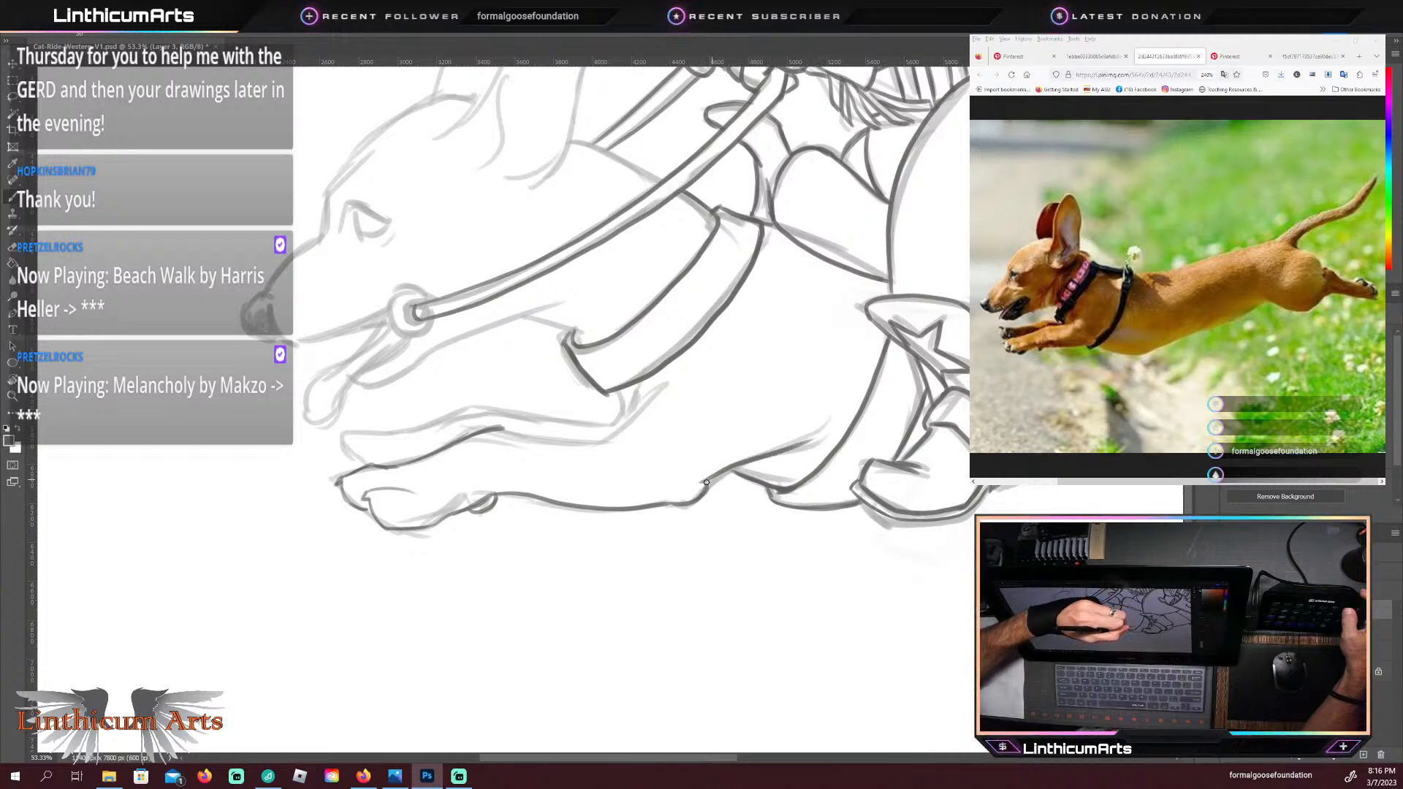
drag(700, 483, 789, 449)
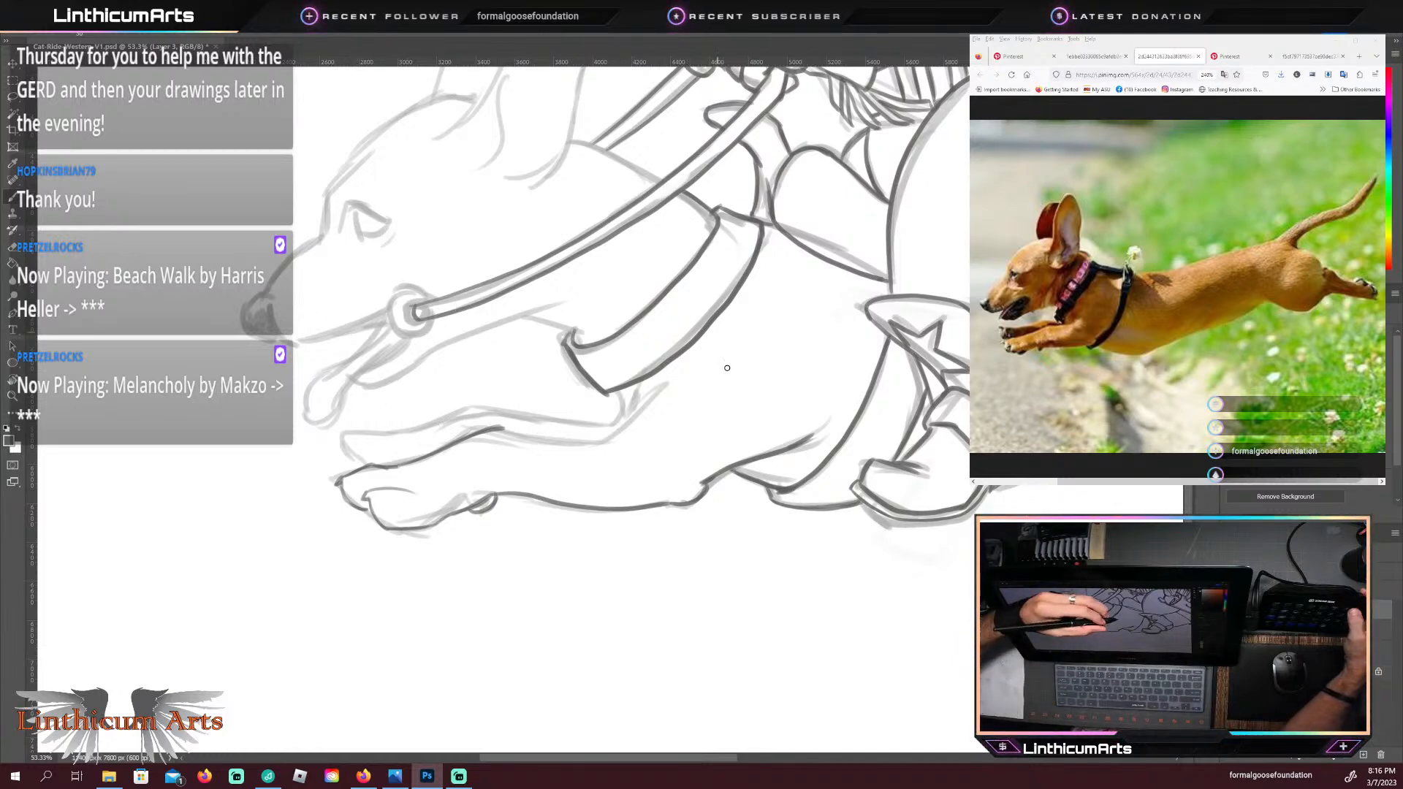
Step: Continue the near foreleg's upper edge to the chest below the wide strap and refine the near paw's lower toe outline
drag(491, 429, 591, 444)
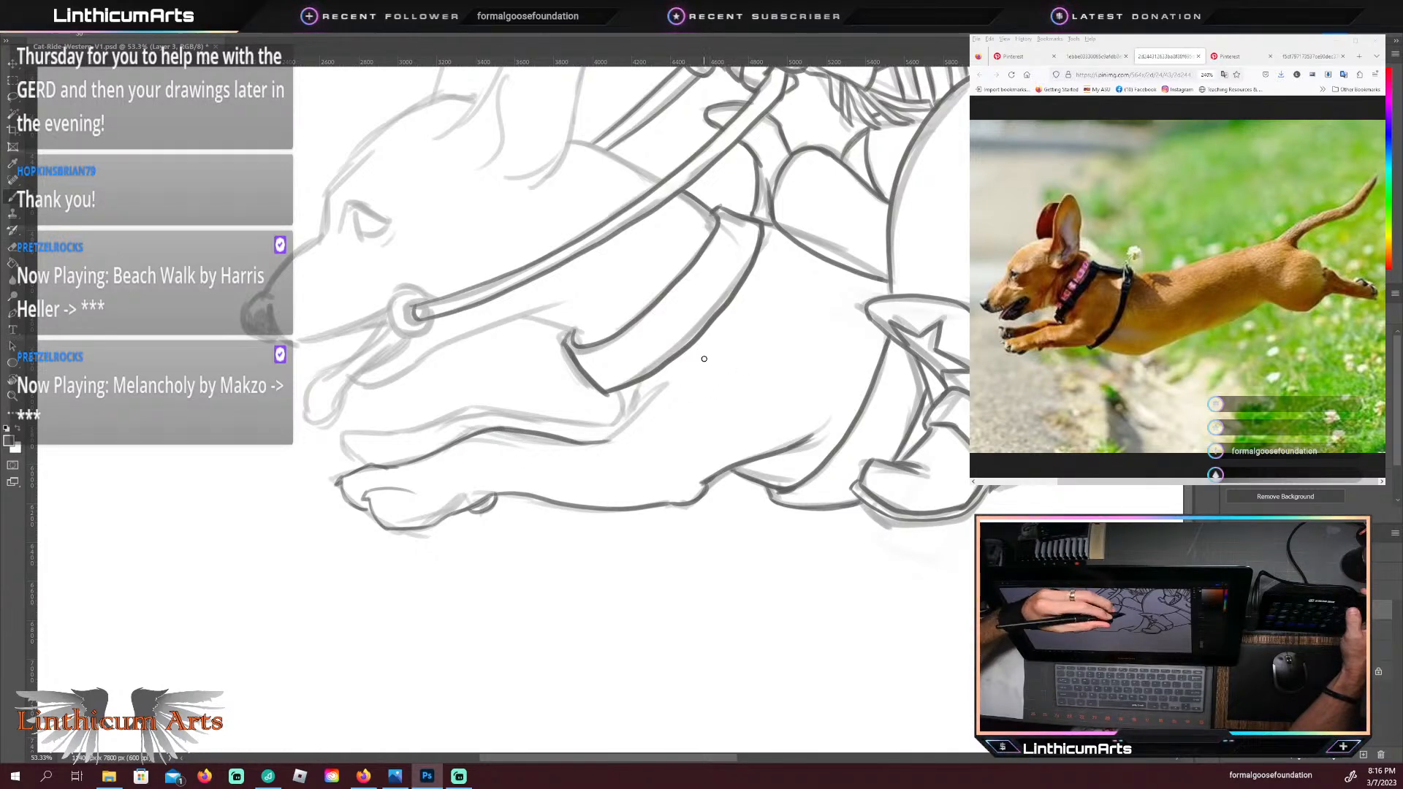
mouse_move(587, 443)
mouse_down()
mouse_move(631, 420)
mouse_move(618, 432)
mouse_move(634, 392)
mouse_up()
key(ctrl+z)
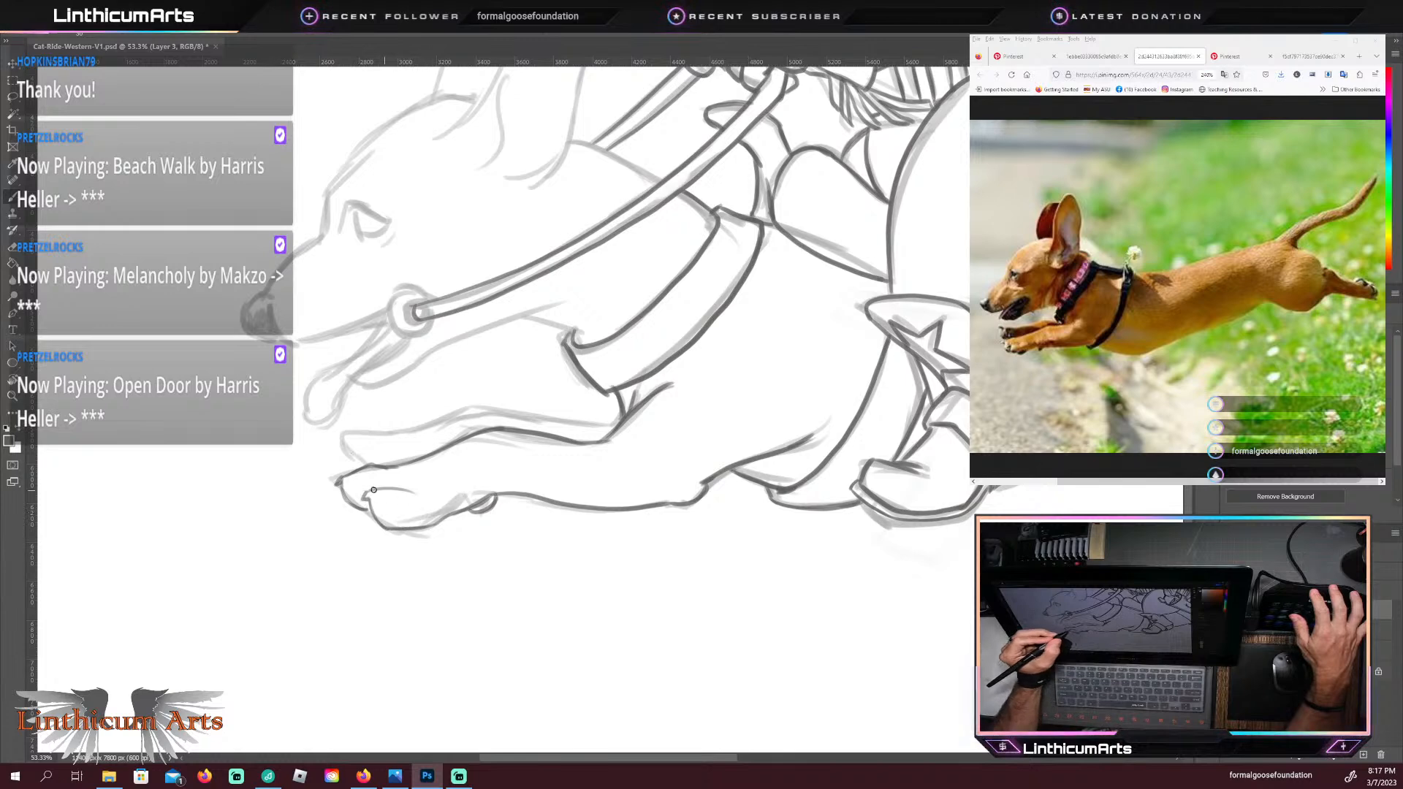
drag(403, 527, 447, 513)
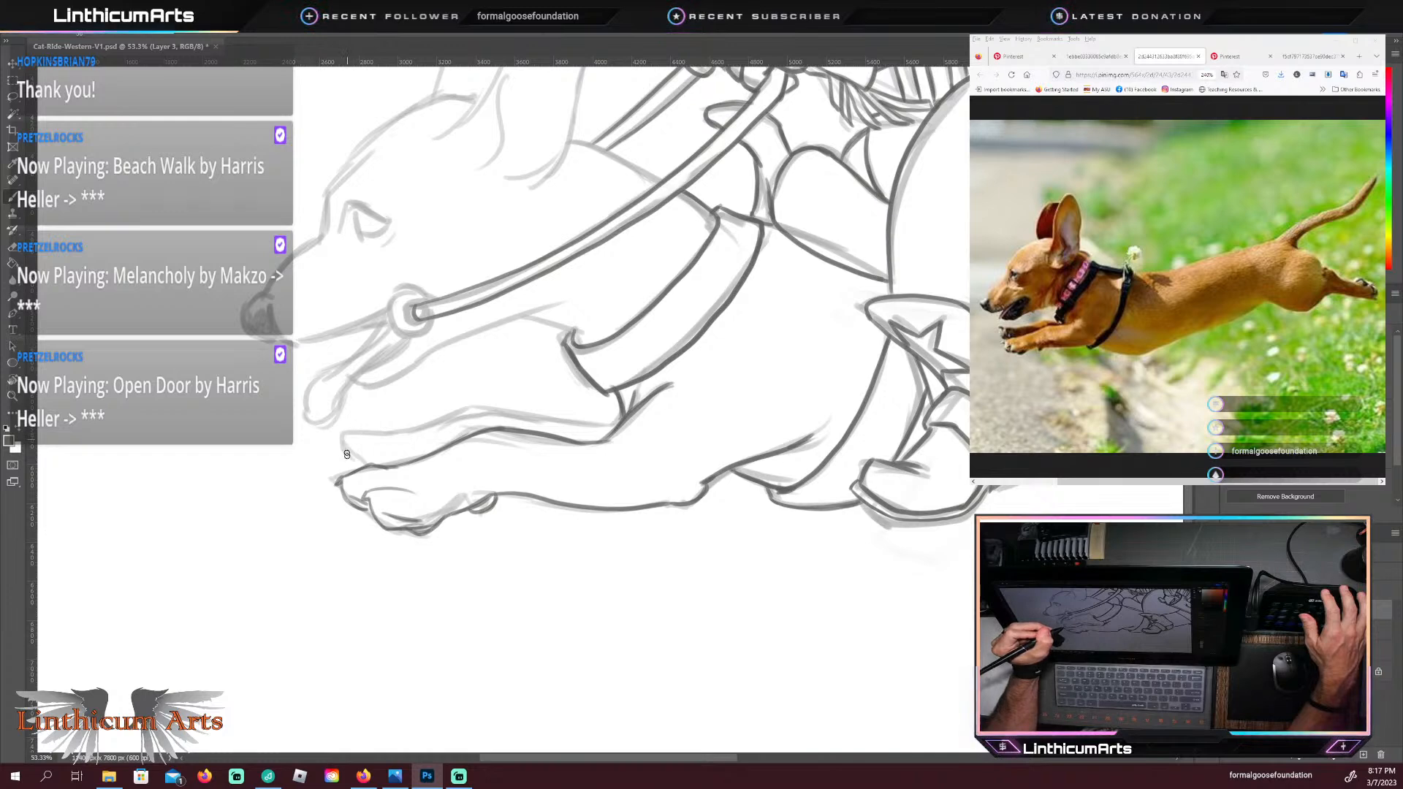
drag(346, 437, 364, 464)
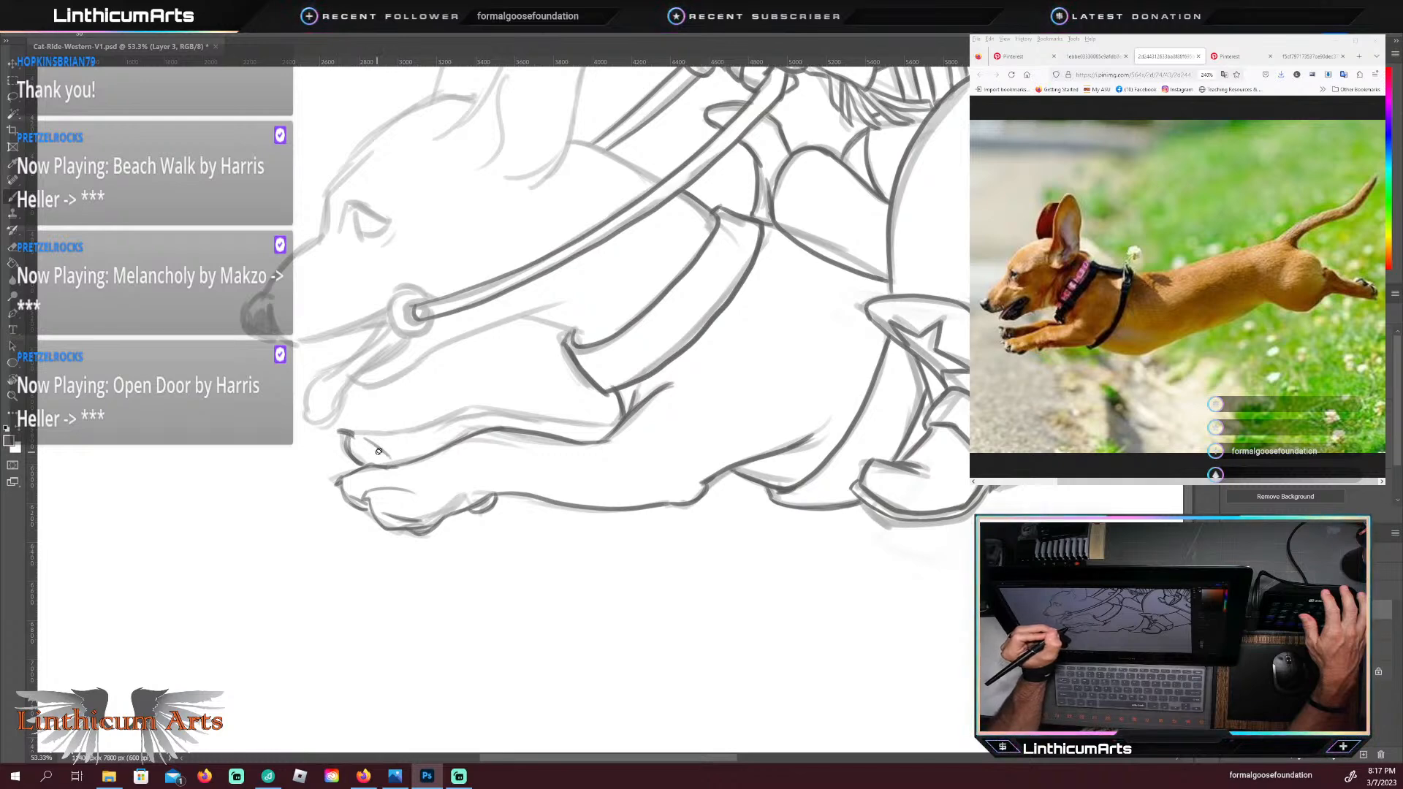
drag(389, 467, 382, 447)
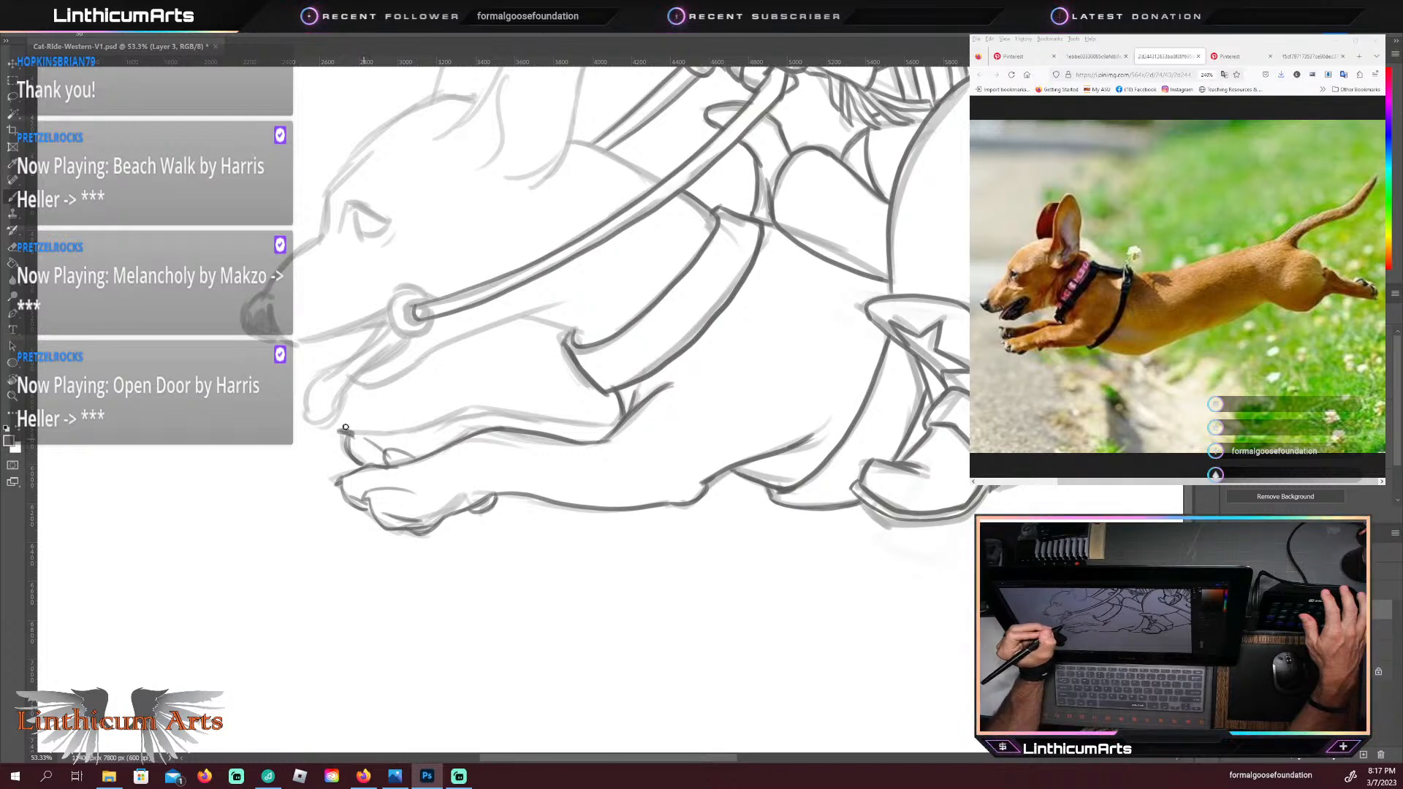
key(ctrl+z)
key(ctrl+z)
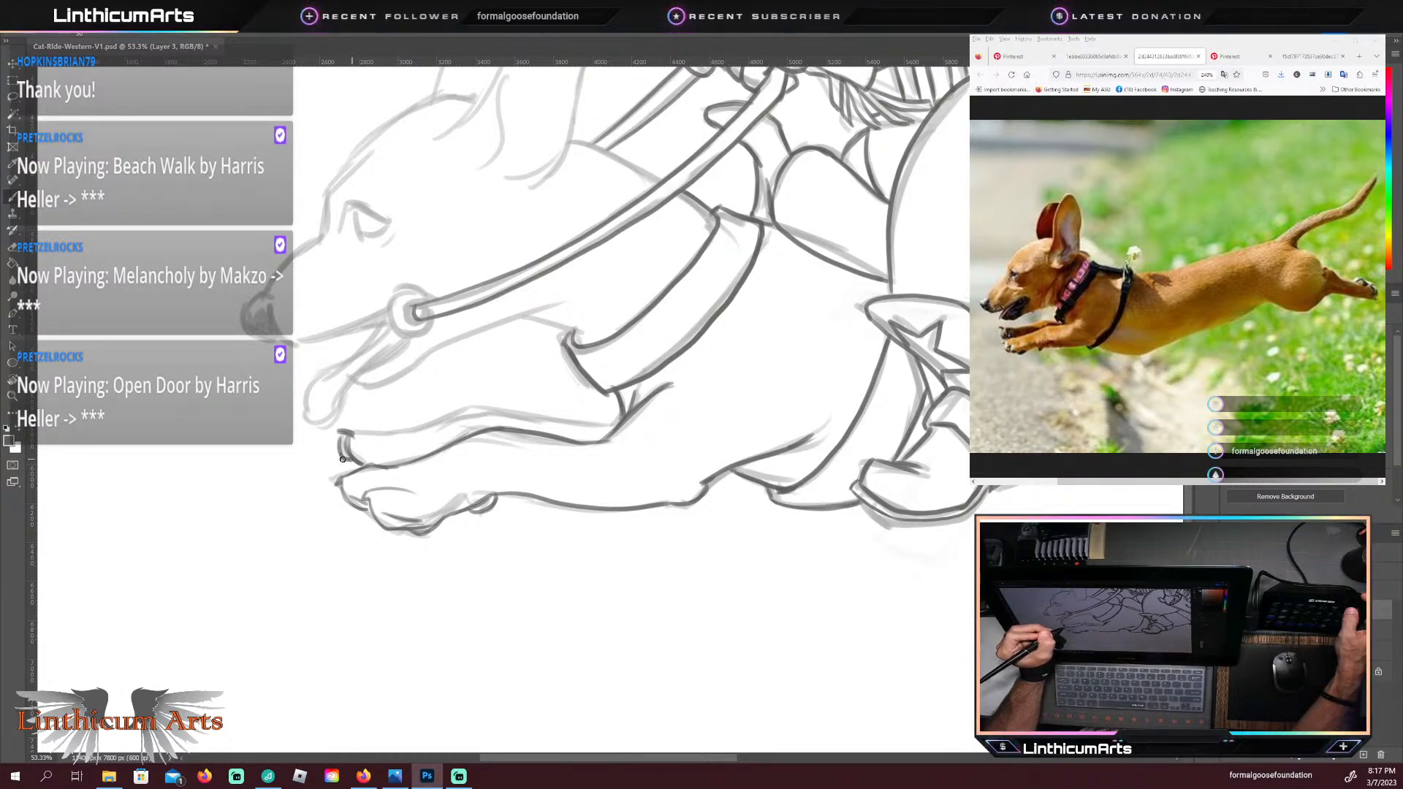
Step: Trace the far front paw's toes and the far foreleg's upper edge back to the chest below the wide strap
mouse_move(338, 440)
mouse_down()
mouse_move(358, 464)
mouse_move(404, 453)
mouse_move(381, 463)
mouse_up()
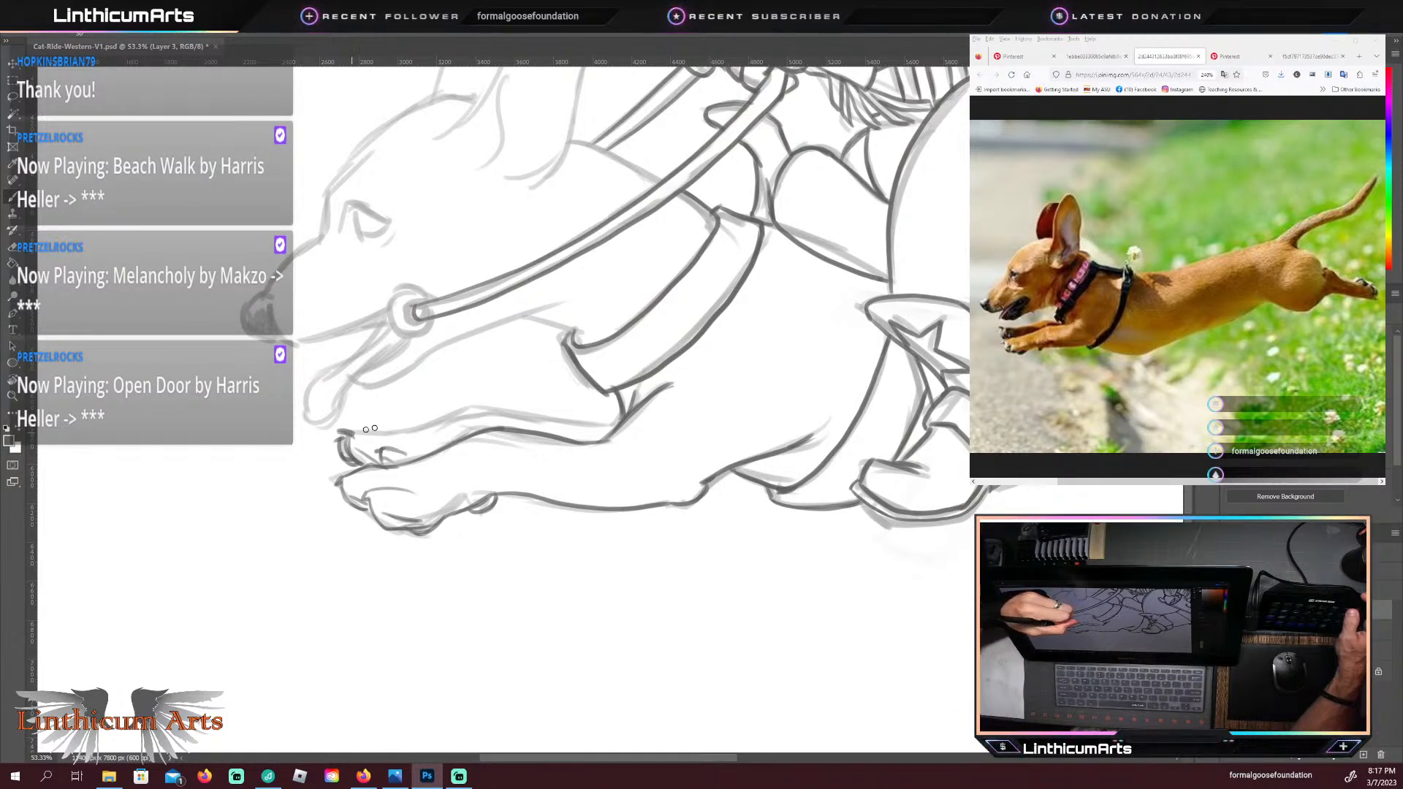
mouse_move(364, 431)
mouse_down()
mouse_move(478, 405)
mouse_move(447, 417)
mouse_move(621, 413)
mouse_up()
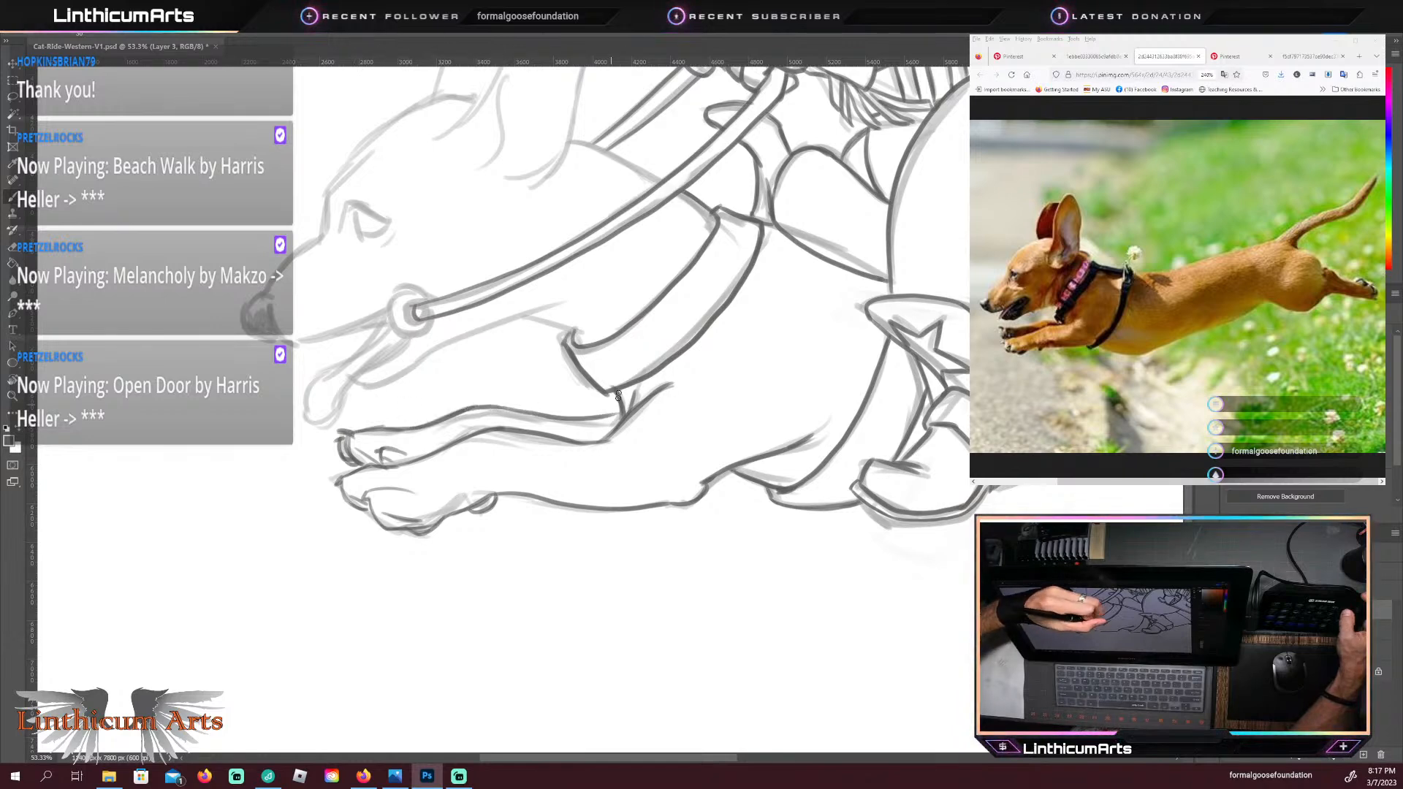
key(ctrl+z)
drag(584, 420, 630, 411)
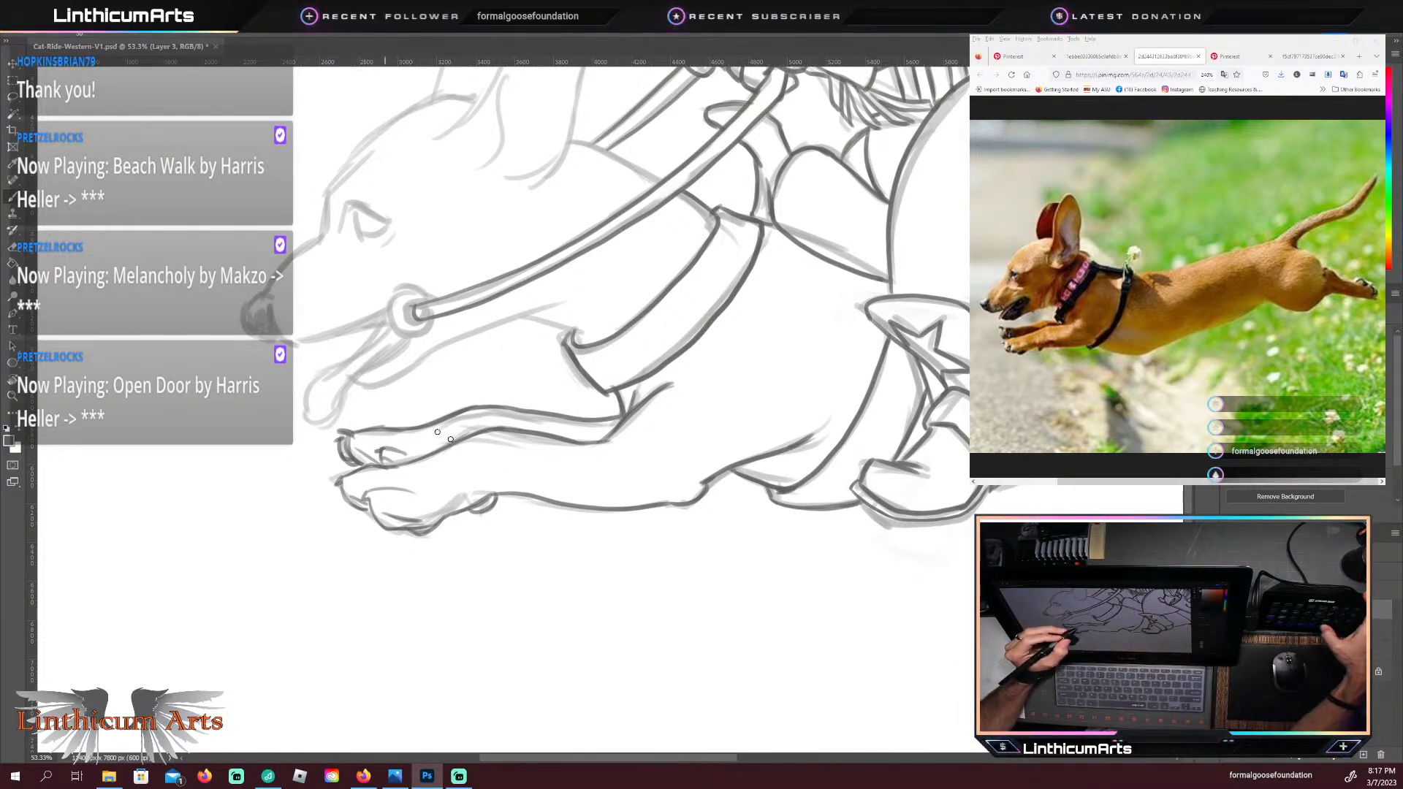
Step: Trace the short chest line from the dachshund's lower throat to the front end of the wide chest strap
drag(469, 385, 433, 470)
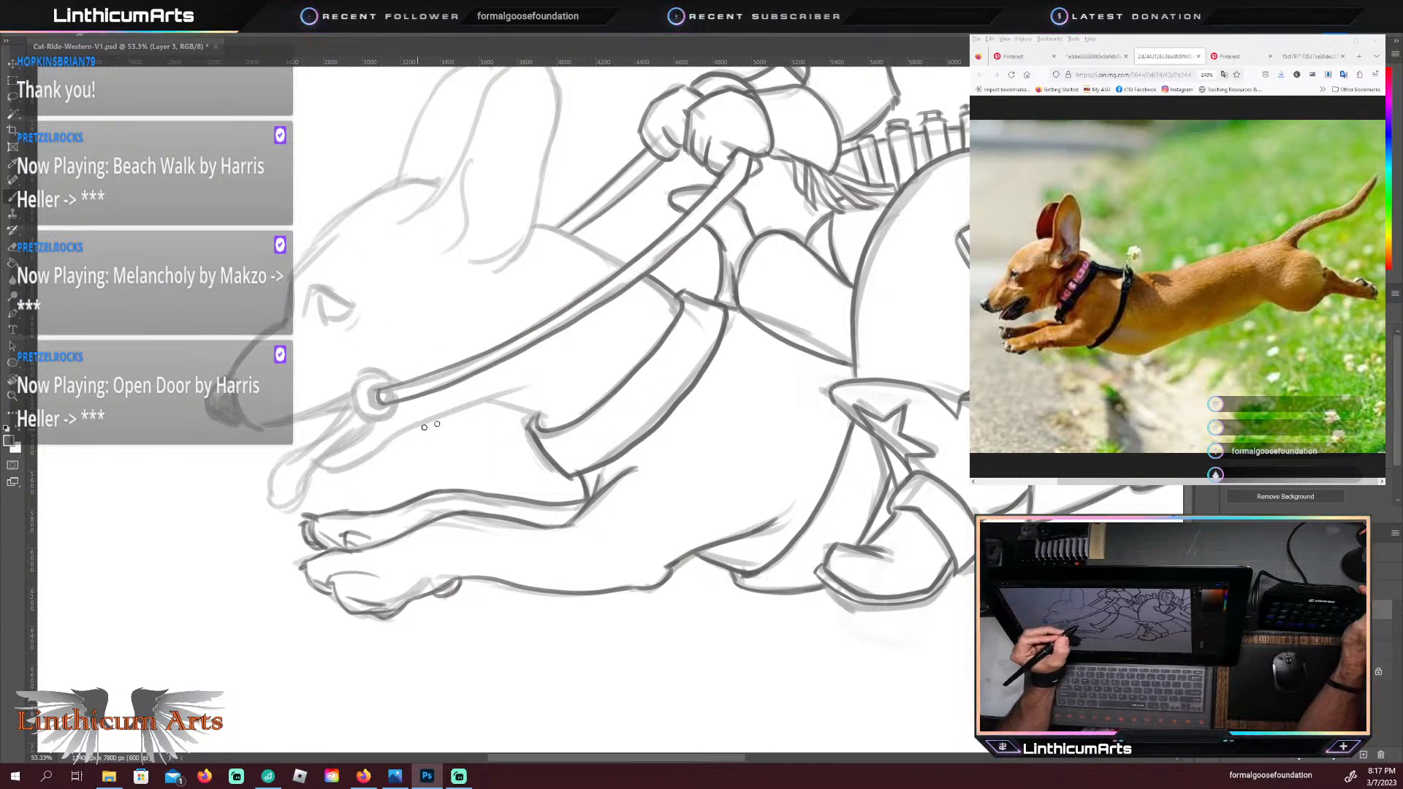
drag(454, 411, 491, 421)
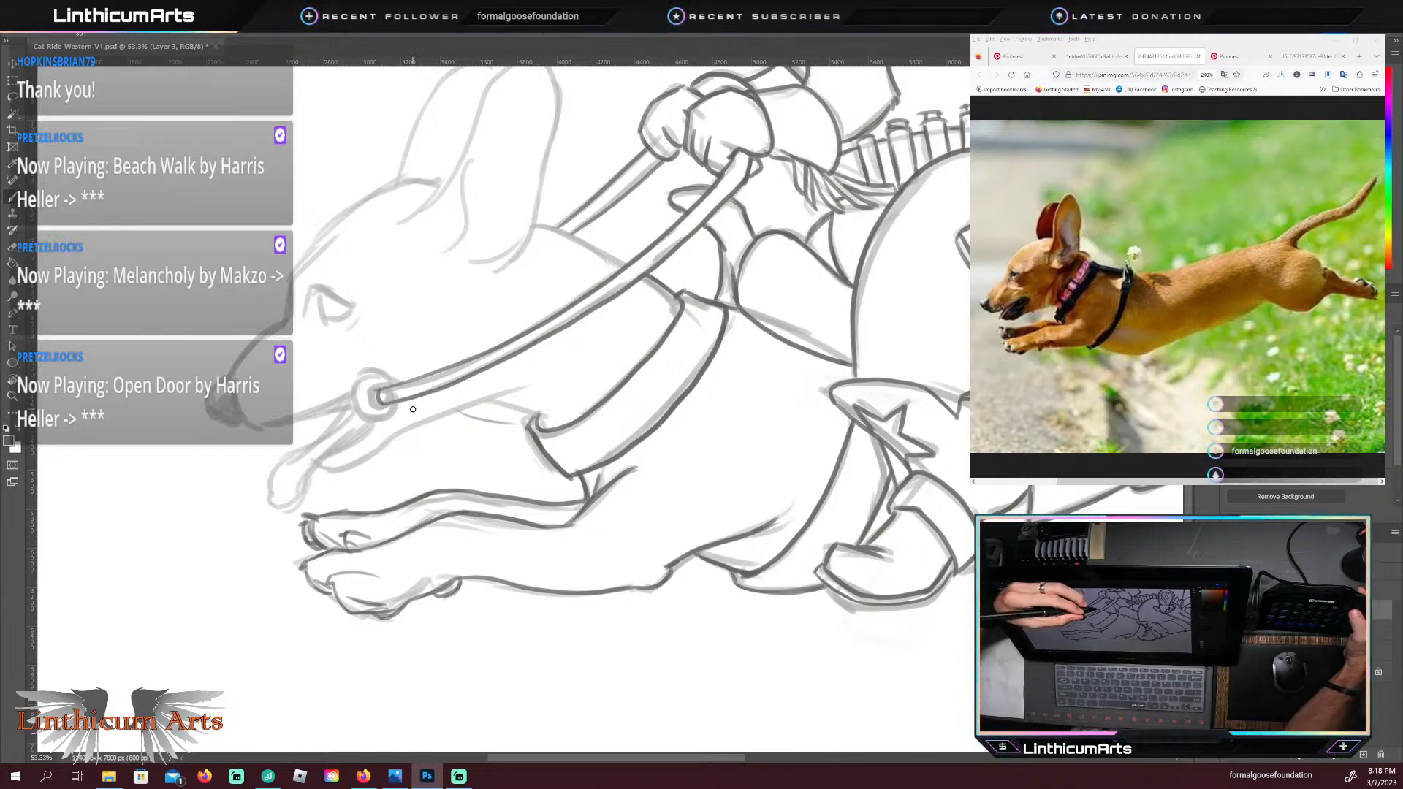
drag(447, 415, 547, 415)
key(ctrl+z)
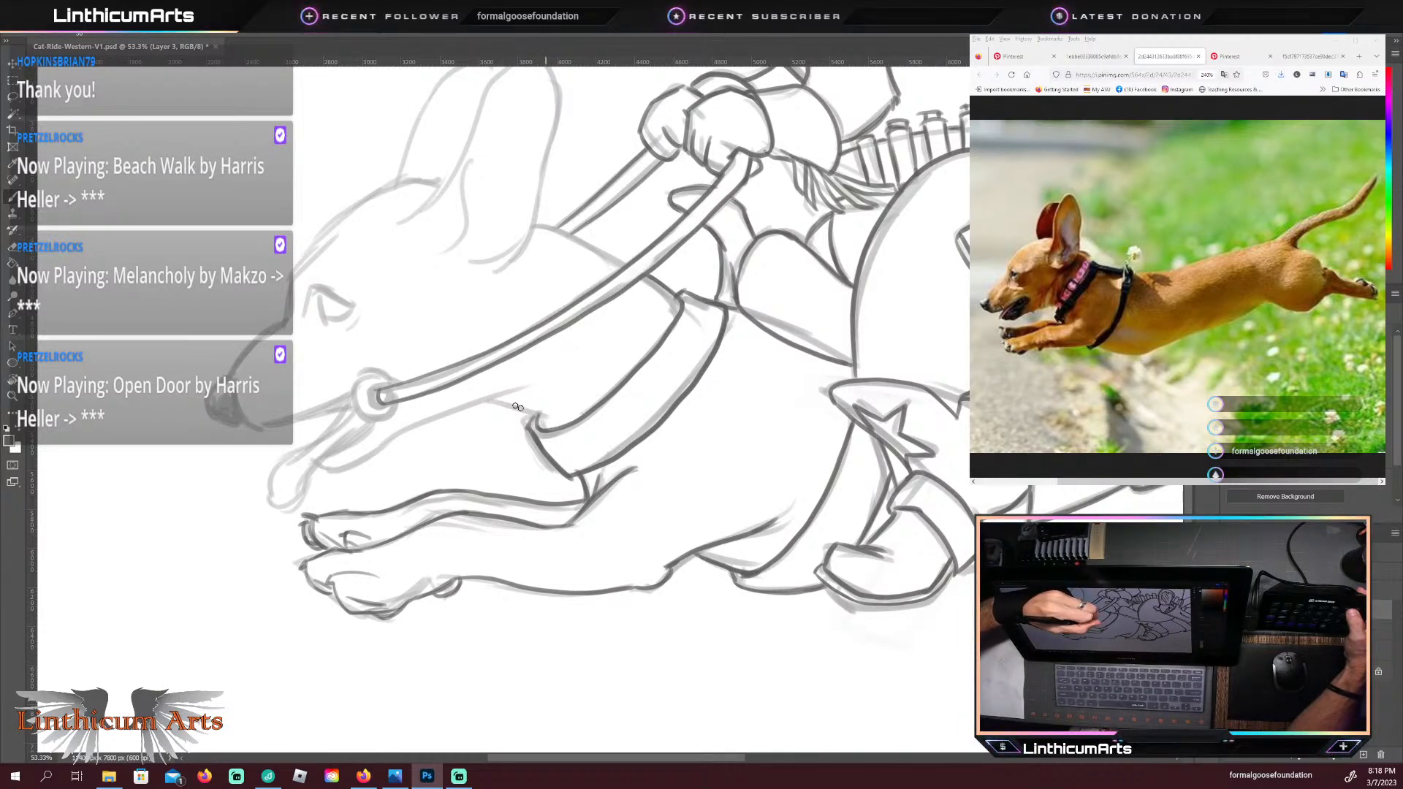
mouse_move(551, 418)
mouse_down()
mouse_move(489, 400)
mouse_move(548, 418)
mouse_up()
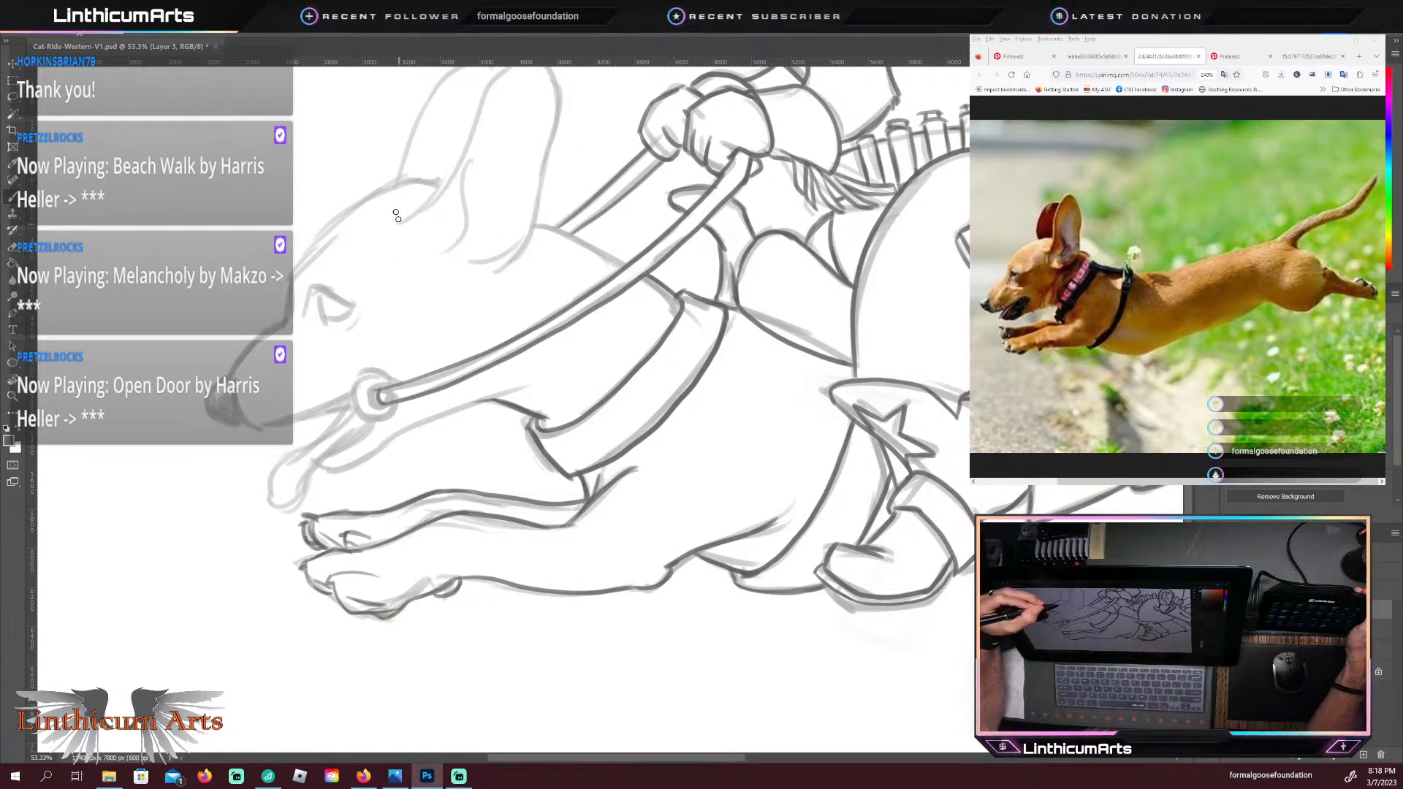
drag(330, 422, 437, 504)
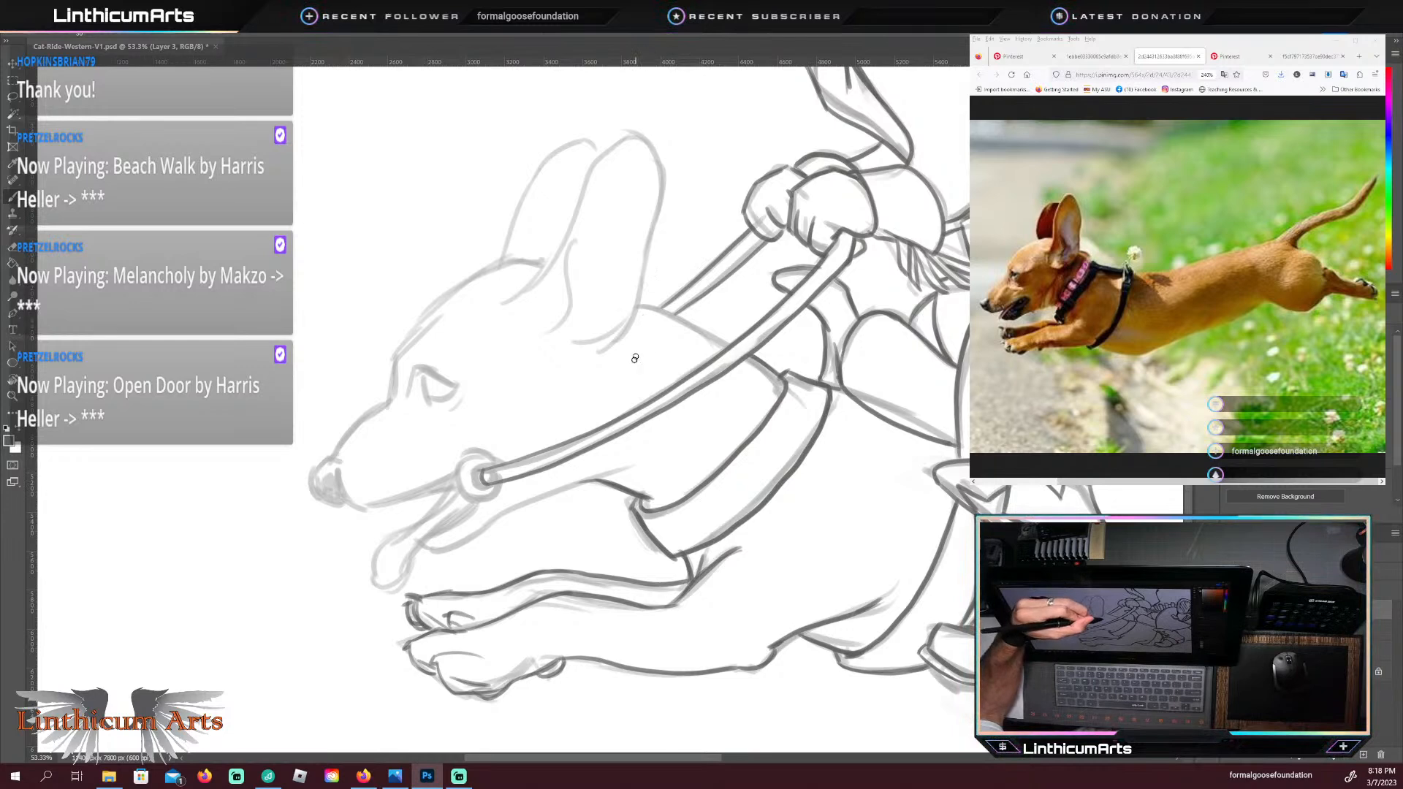
drag(627, 369, 656, 306)
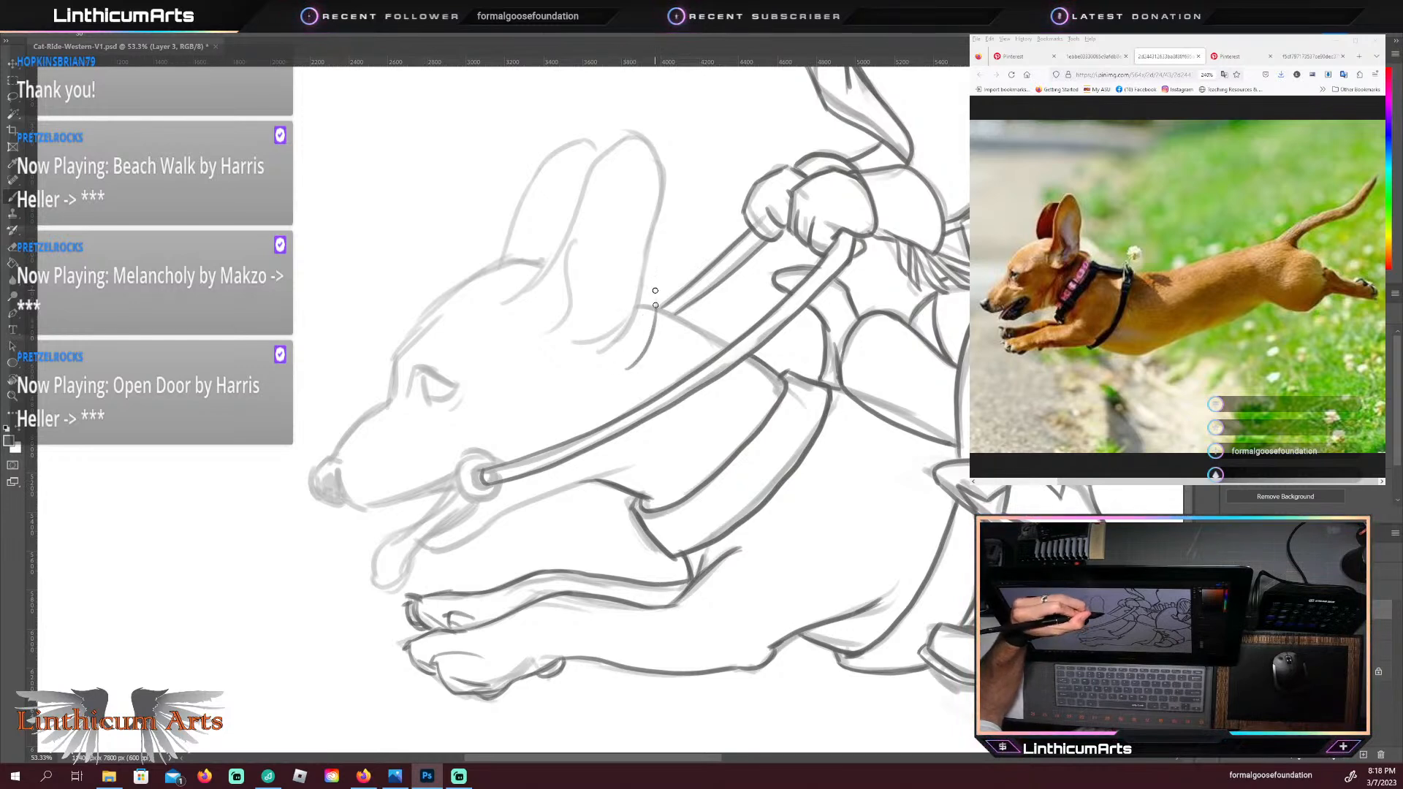
drag(637, 361, 659, 234)
drag(653, 301, 667, 179)
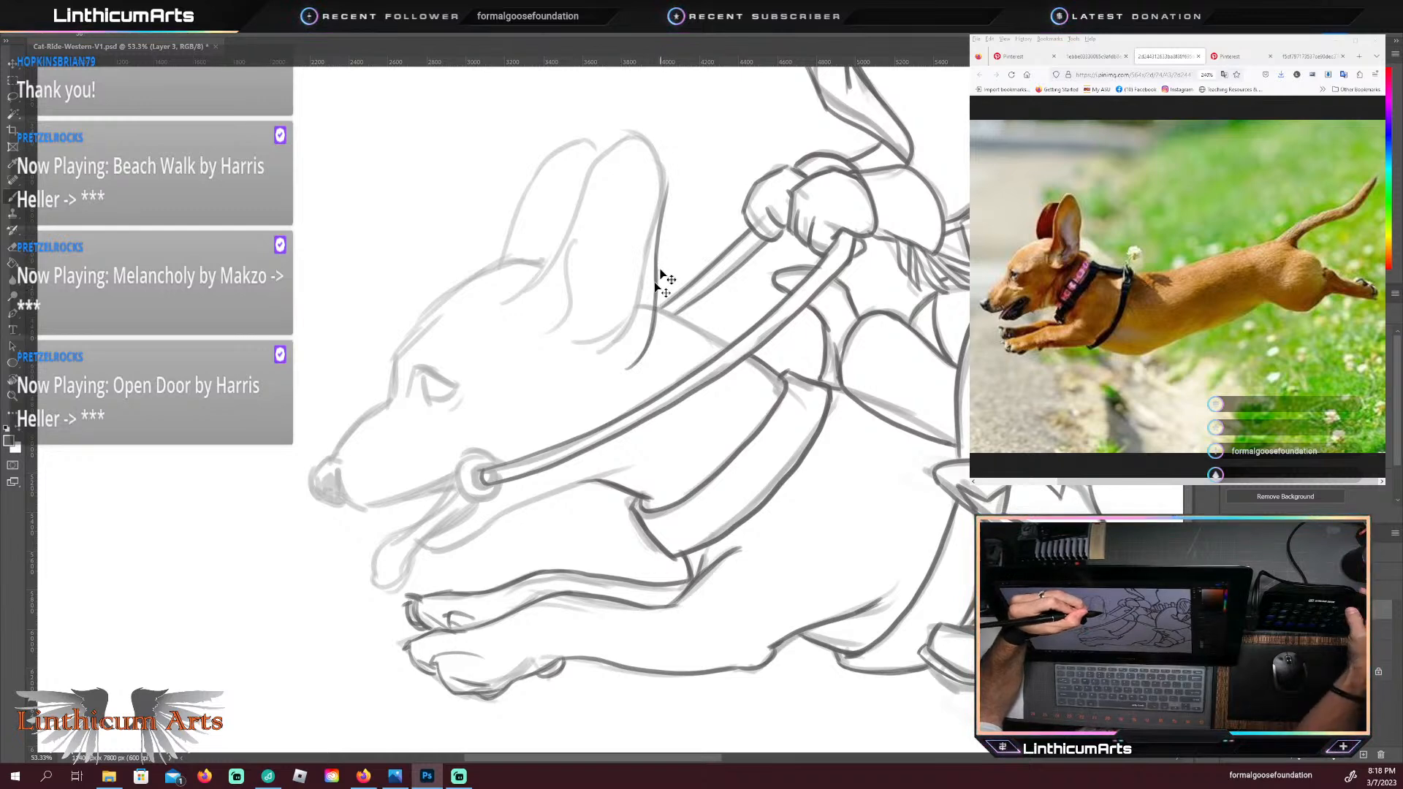
key(ctrl+z)
key(ctrl+z)
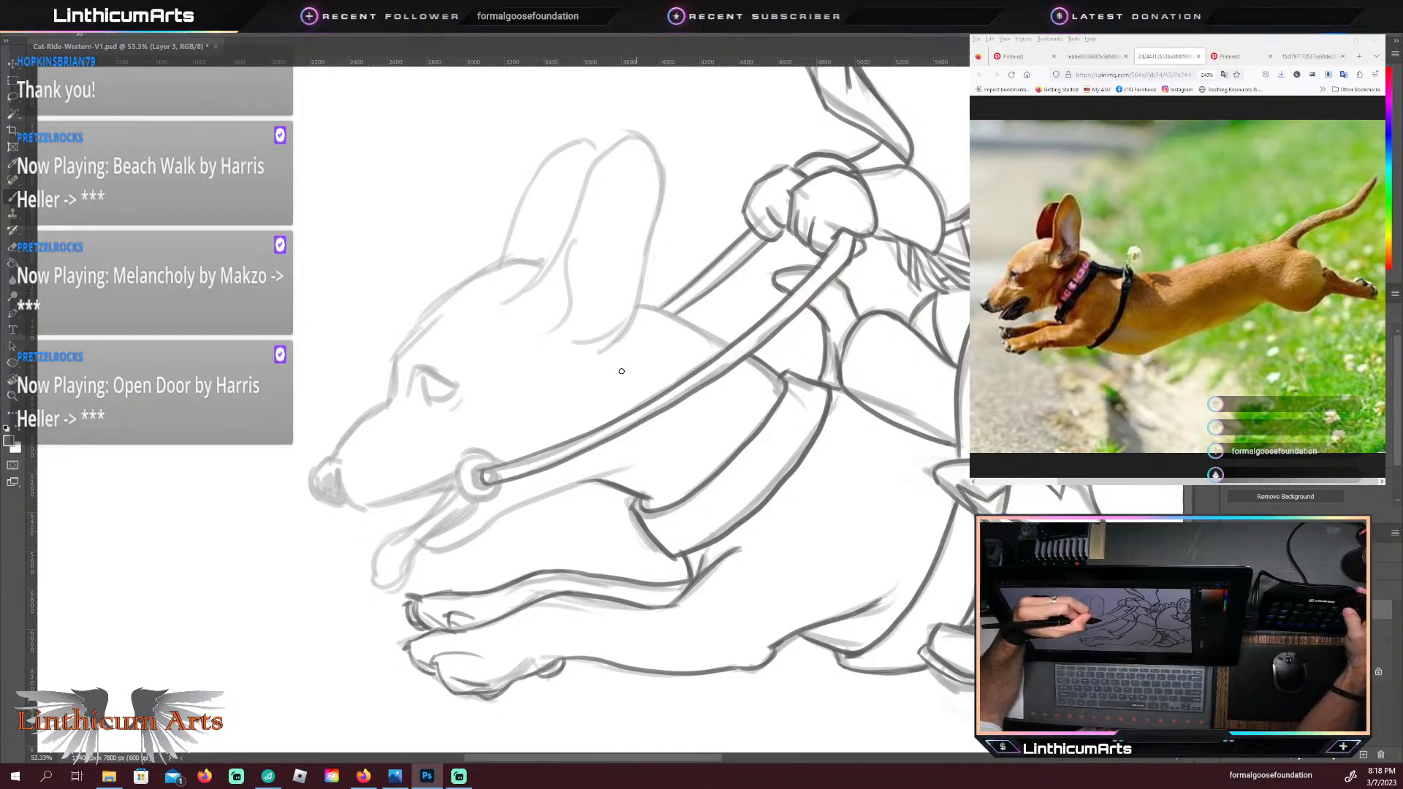
Step: Trace the dachshund's near ear from its rear base up over the tip and down the front edge to the head
mouse_move(620, 372)
mouse_down()
mouse_move(658, 313)
mouse_move(655, 334)
mouse_move(659, 247)
mouse_up()
drag(675, 190, 661, 230)
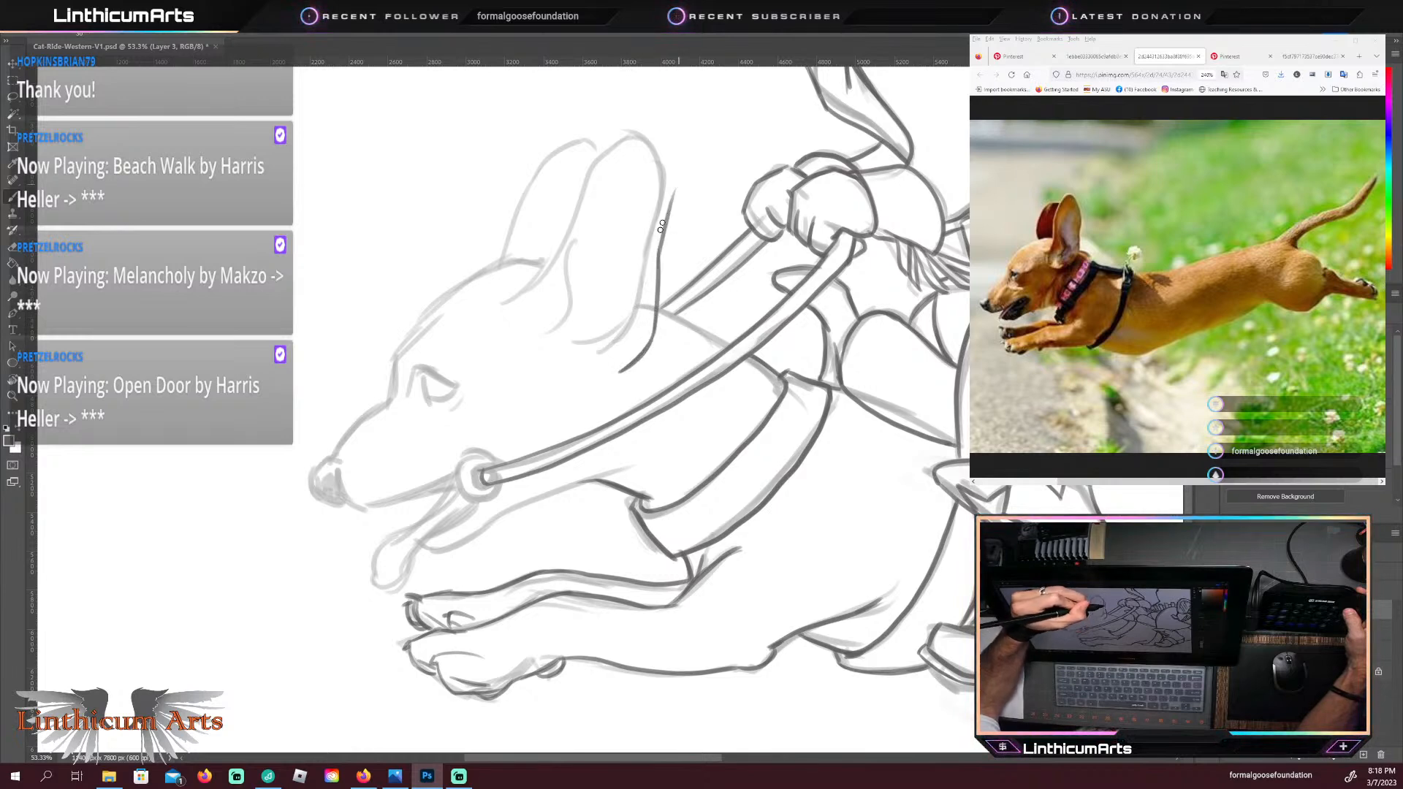
mouse_move(625, 132)
mouse_down()
mouse_move(660, 179)
mouse_move(652, 143)
mouse_move(618, 140)
mouse_up()
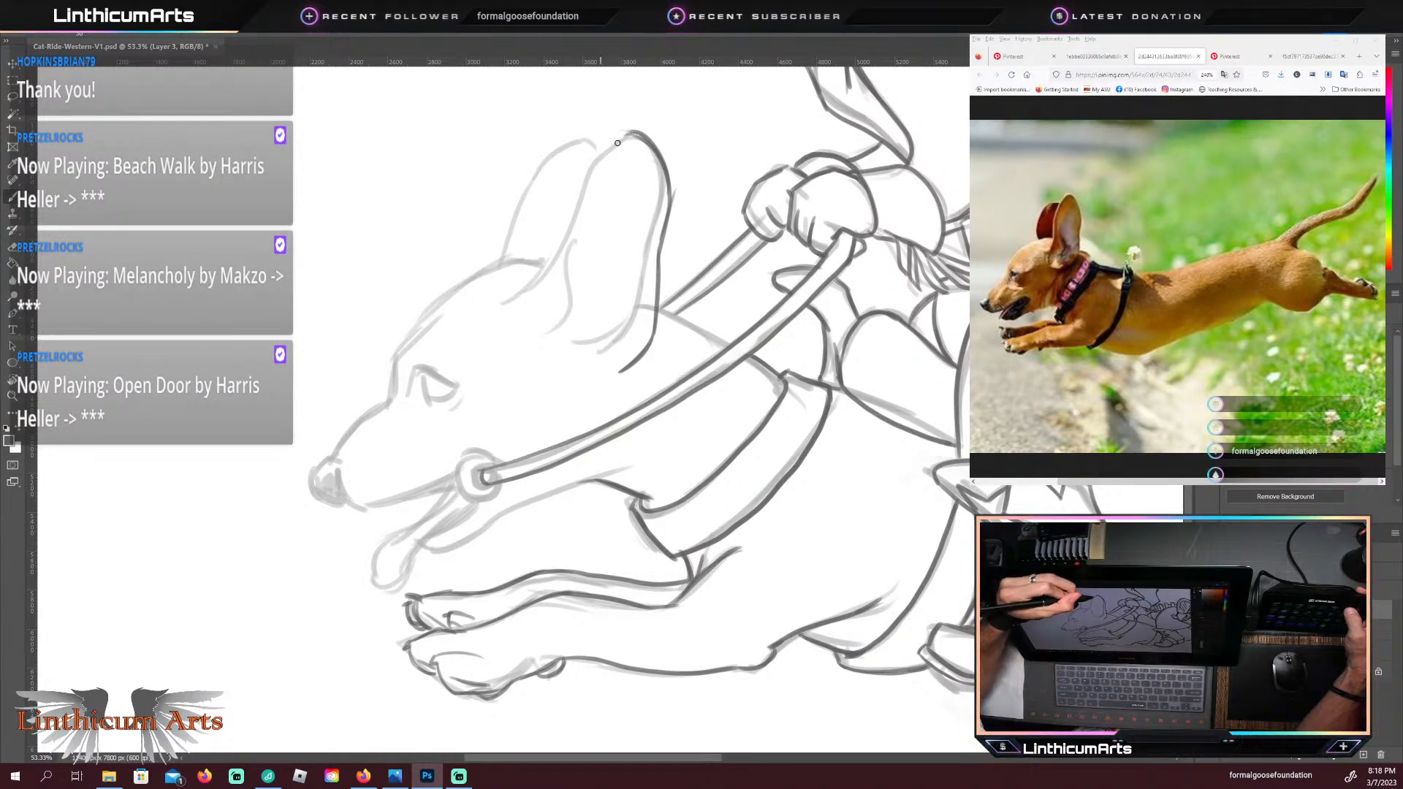
mouse_move(623, 133)
mouse_down()
mouse_move(570, 211)
mouse_move(575, 193)
mouse_move(545, 278)
mouse_up()
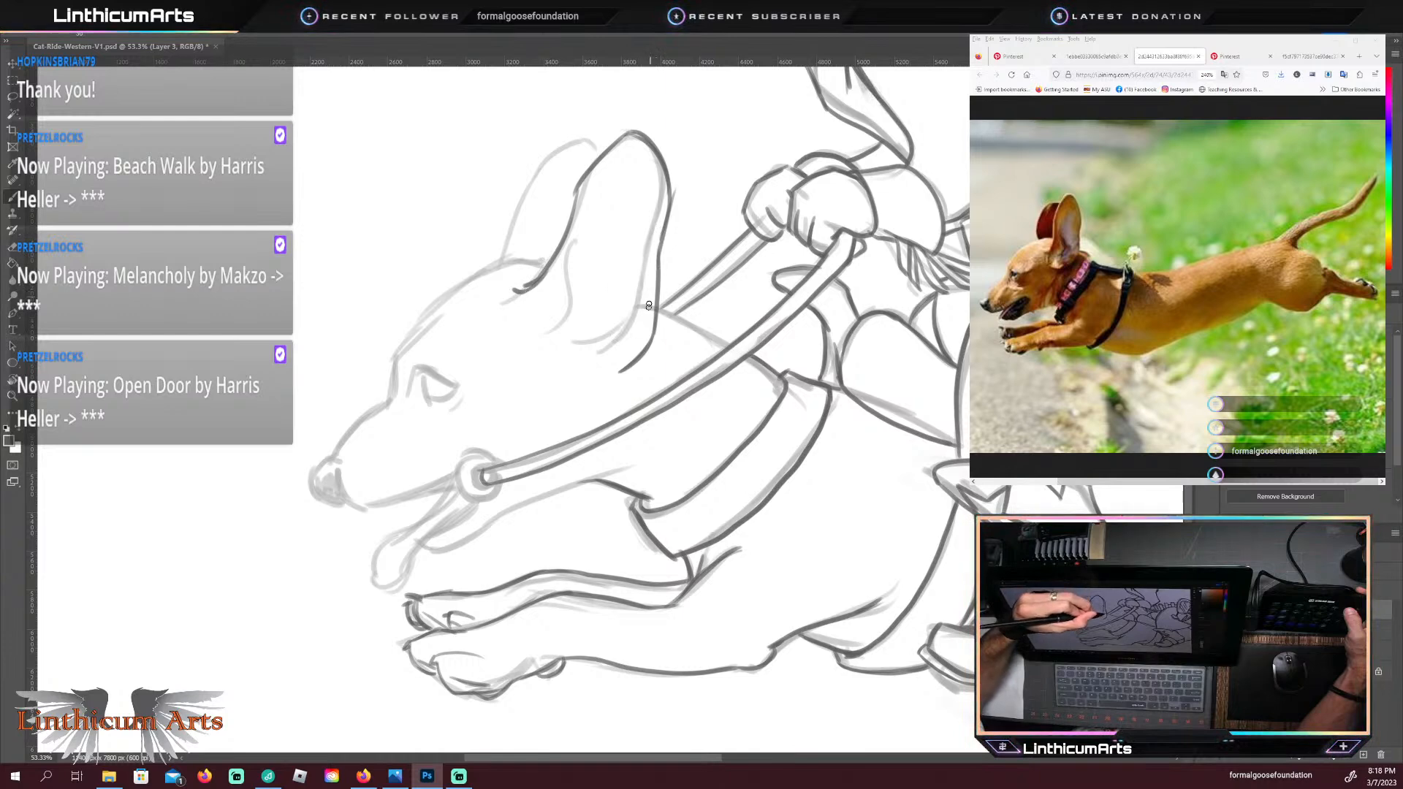
Step: Add short curved fold lines inside the rear base of the near ear
mouse_move(646, 301)
mouse_down()
mouse_move(620, 347)
mouse_move(646, 285)
mouse_move(574, 345)
mouse_up()
key(ctrl+z)
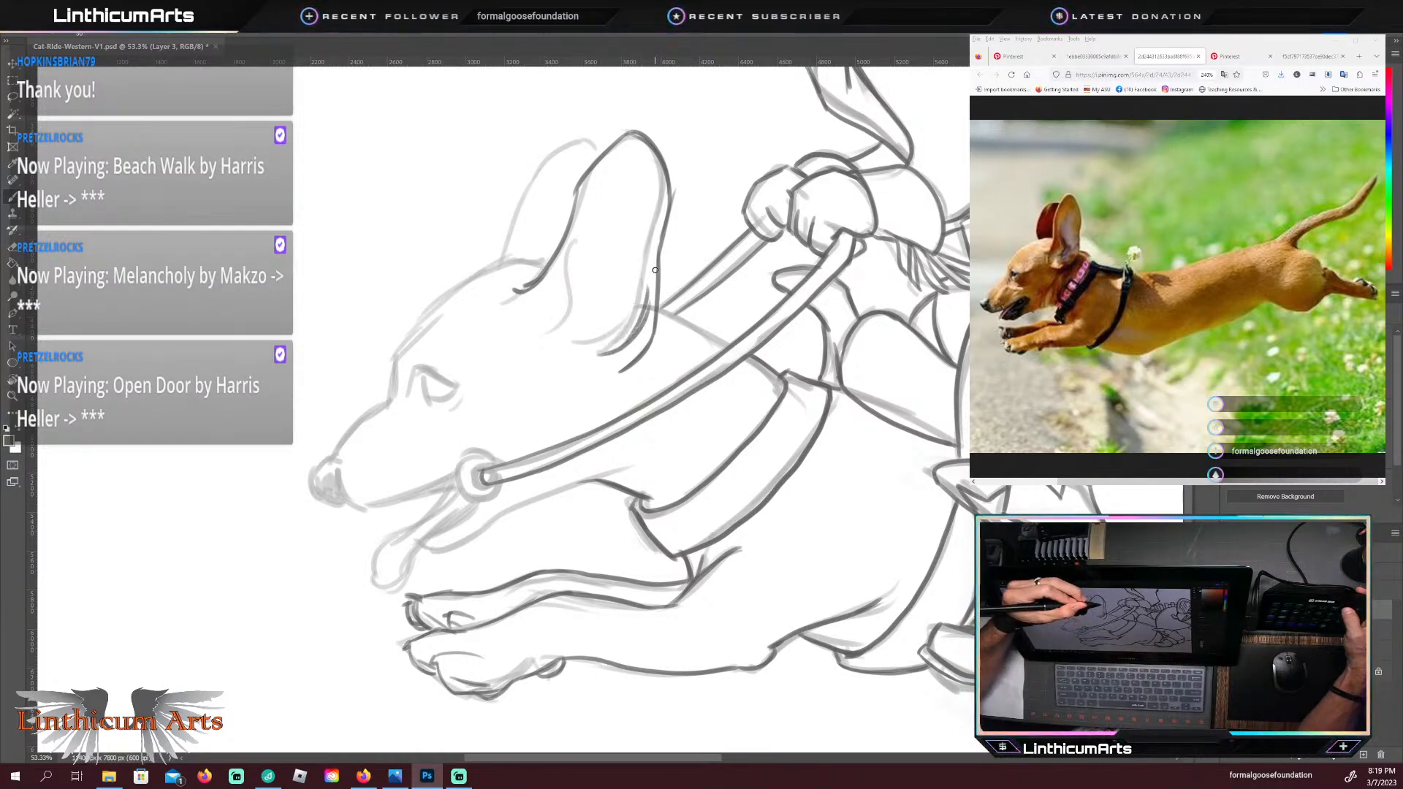
key(ctrl+z)
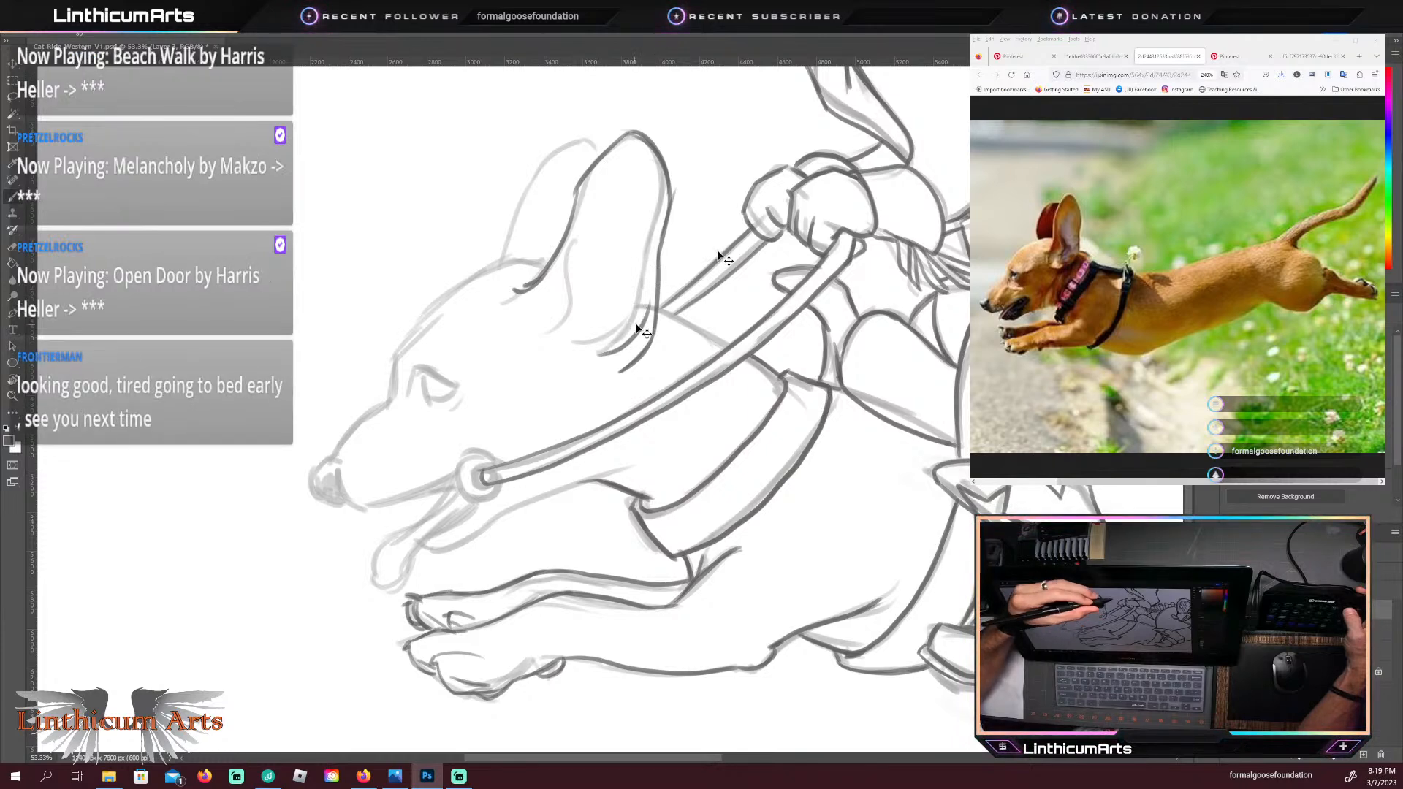
key(ctrl+z)
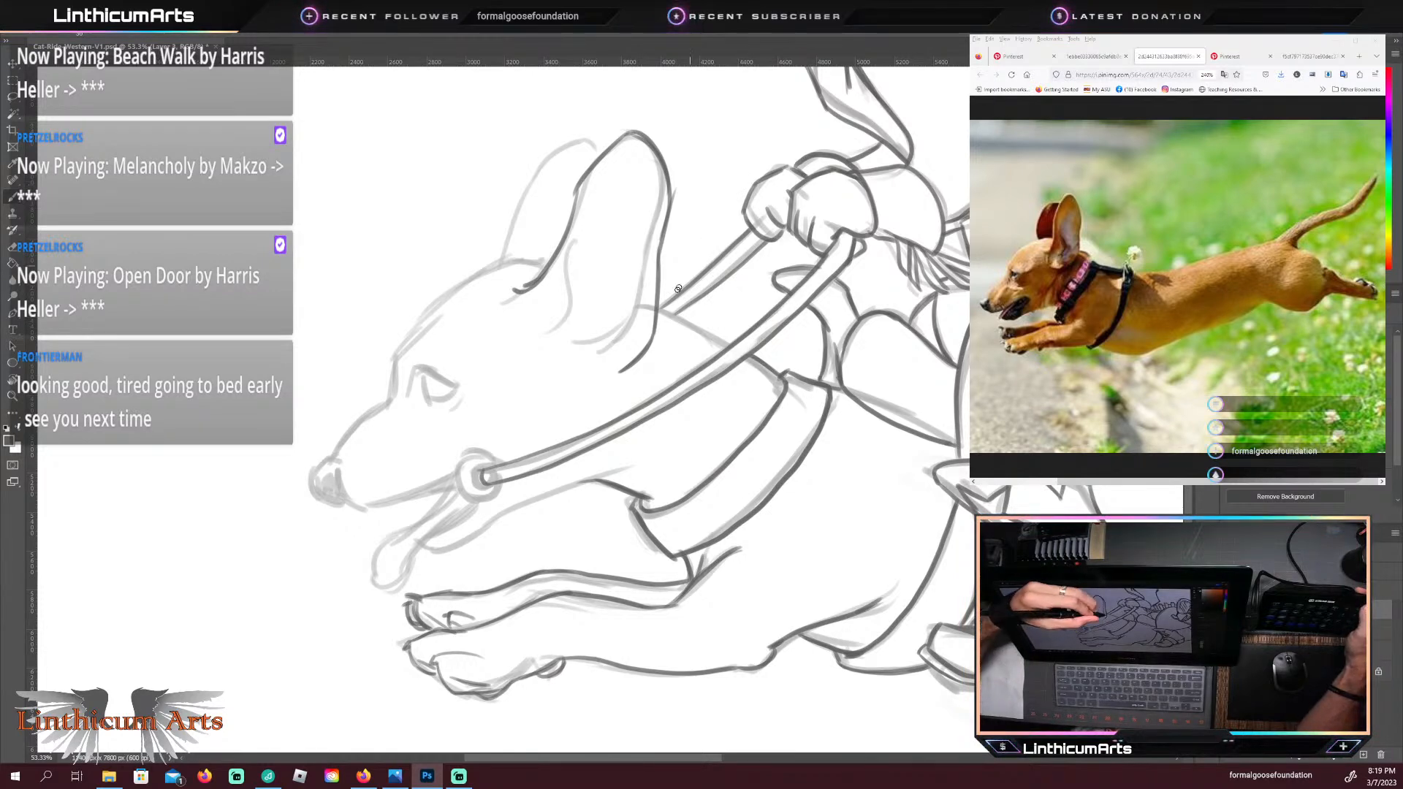
mouse_move(587, 349)
mouse_down()
mouse_move(634, 328)
mouse_move(609, 358)
mouse_up()
drag(652, 274, 637, 336)
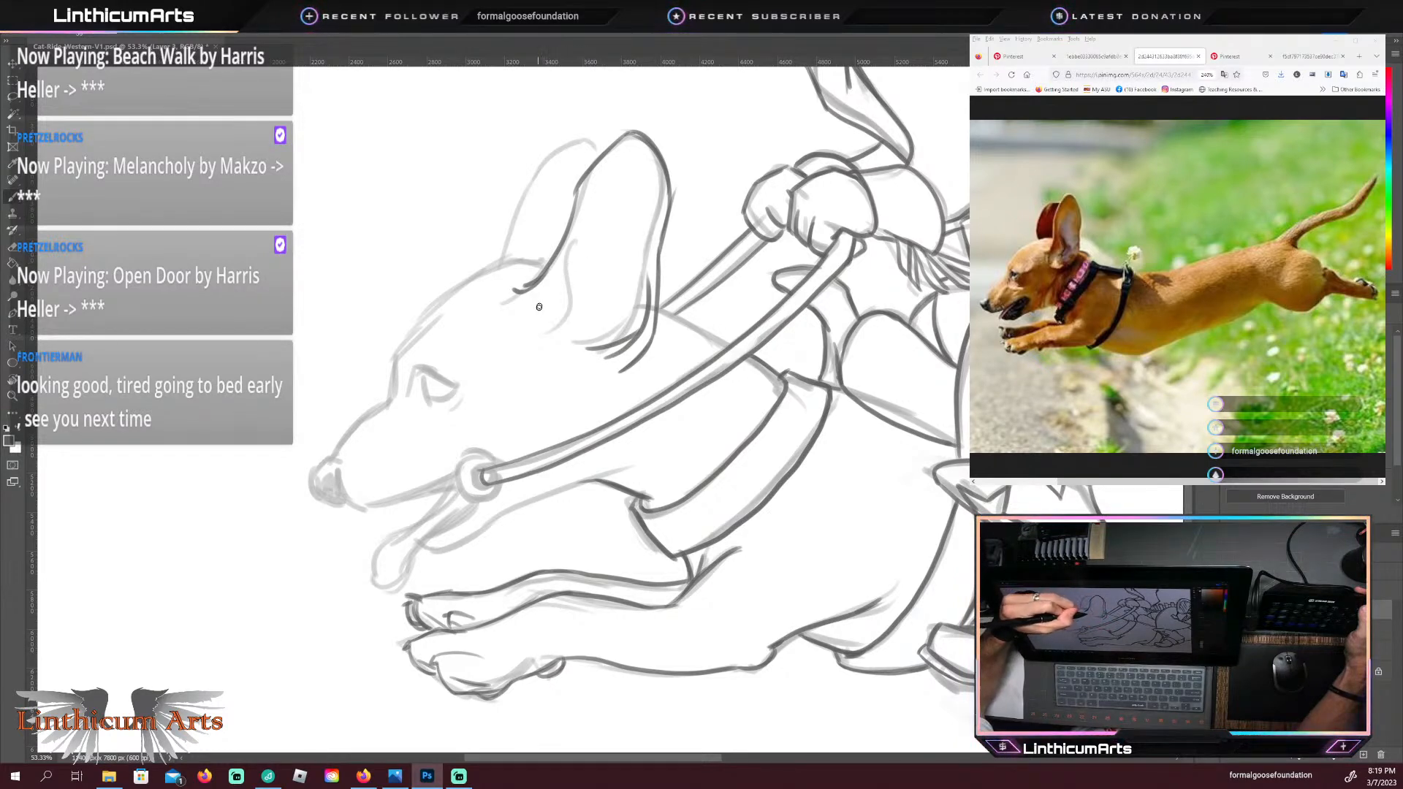
Step: Trace the near ear's inner front fold from its base up to the ear's front edge
drag(551, 317, 562, 252)
key(ctrl+z)
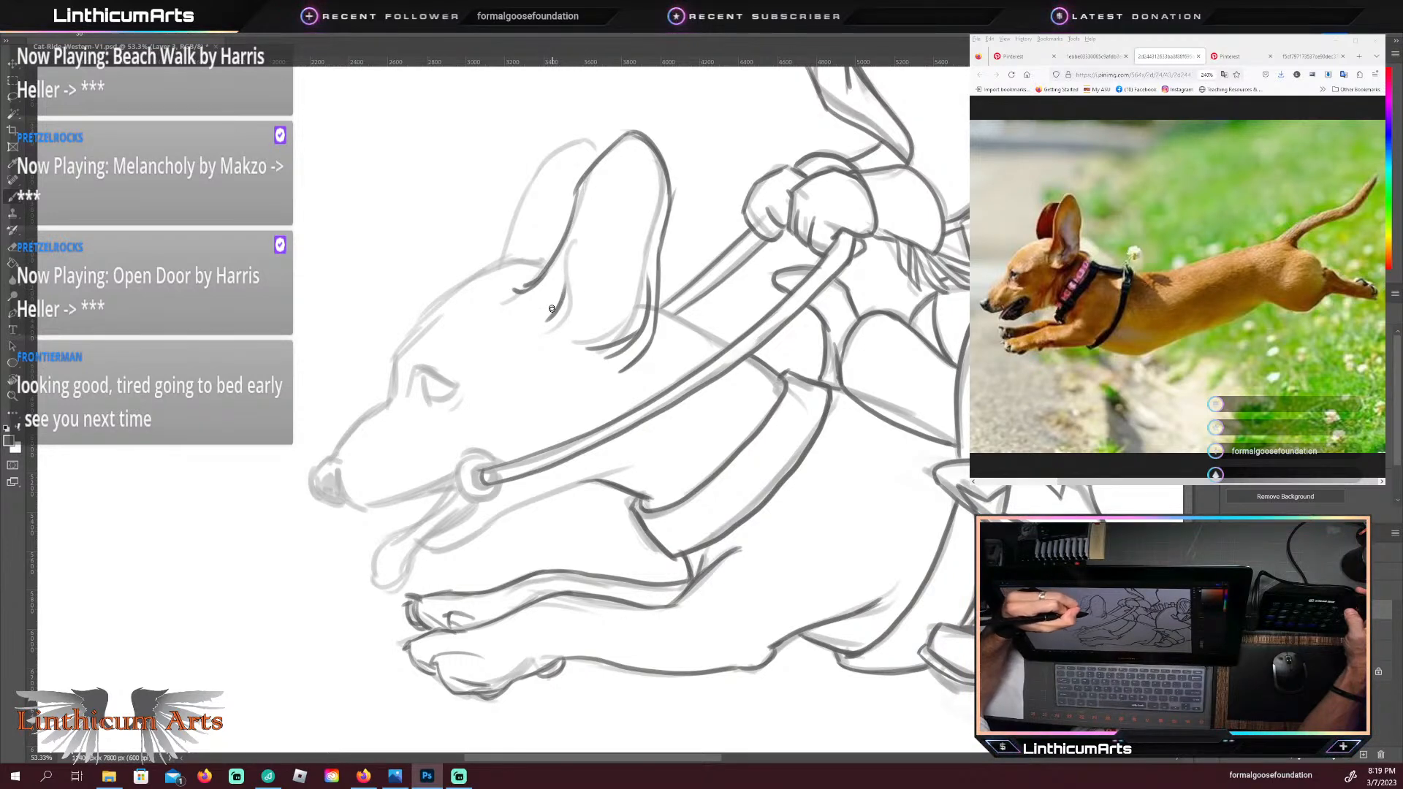
drag(562, 298, 582, 222)
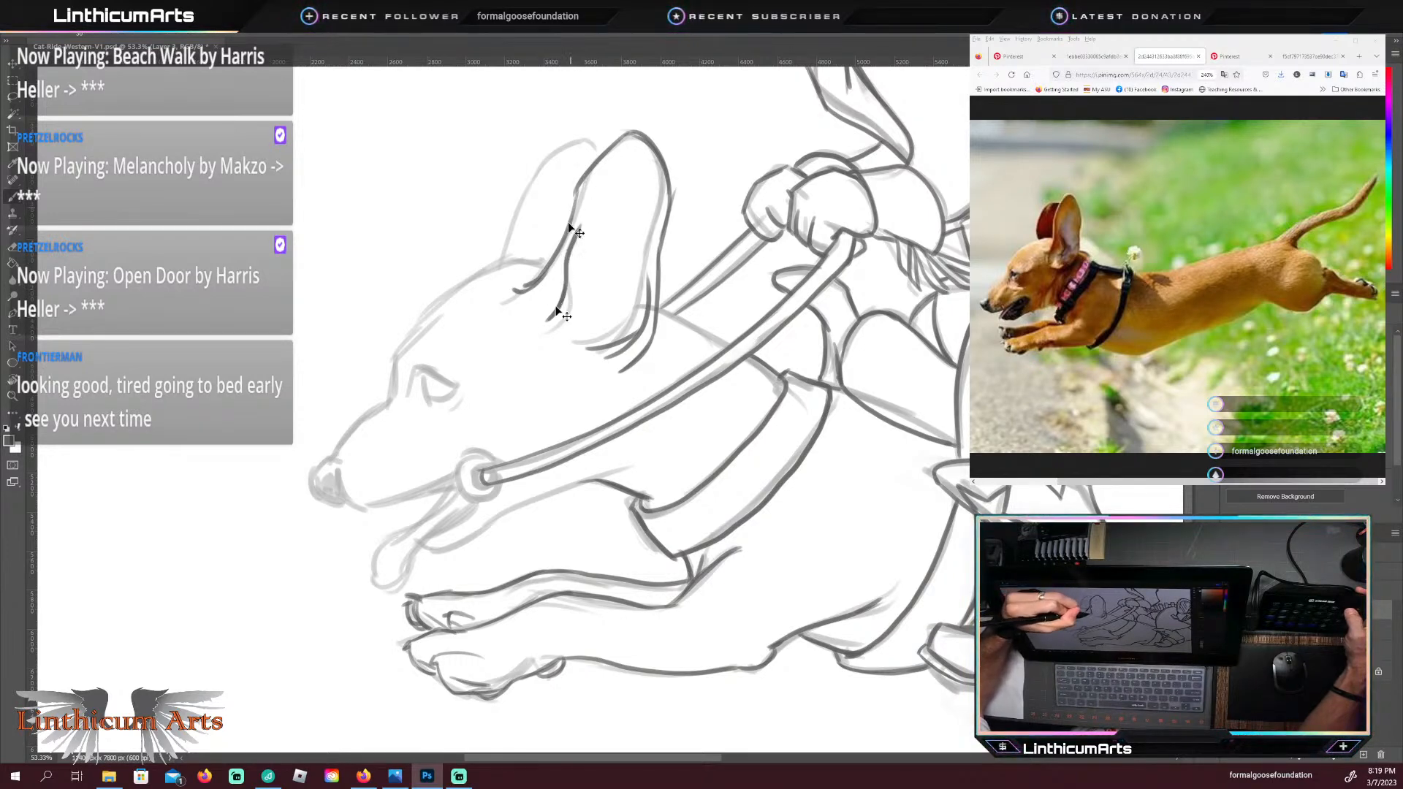
key(ctrl+z)
mouse_move(547, 320)
mouse_down()
mouse_move(568, 280)
mouse_move(565, 231)
mouse_up()
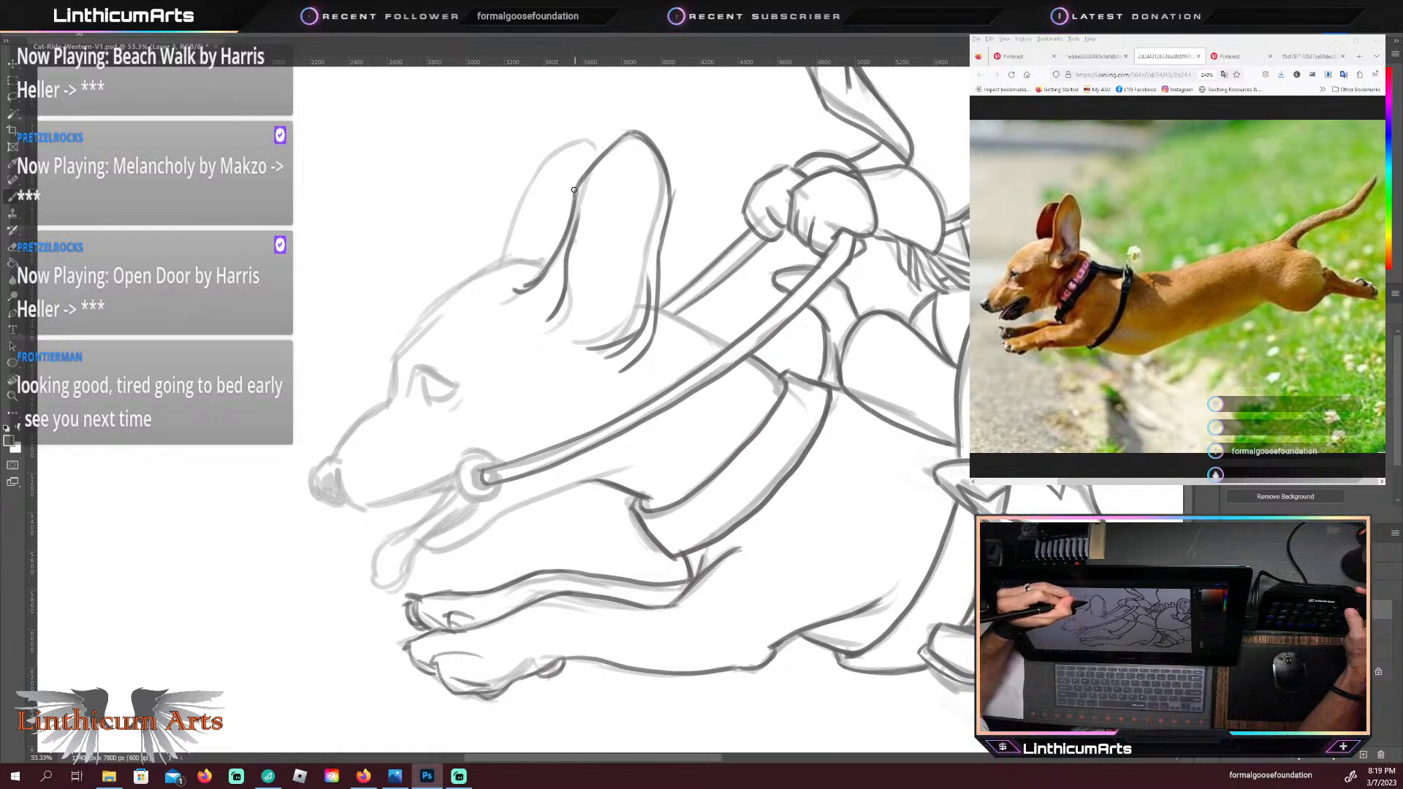
Step: Clean up the stray line on the near ear's rear edge and refine the outline at the ear tip
key(e)
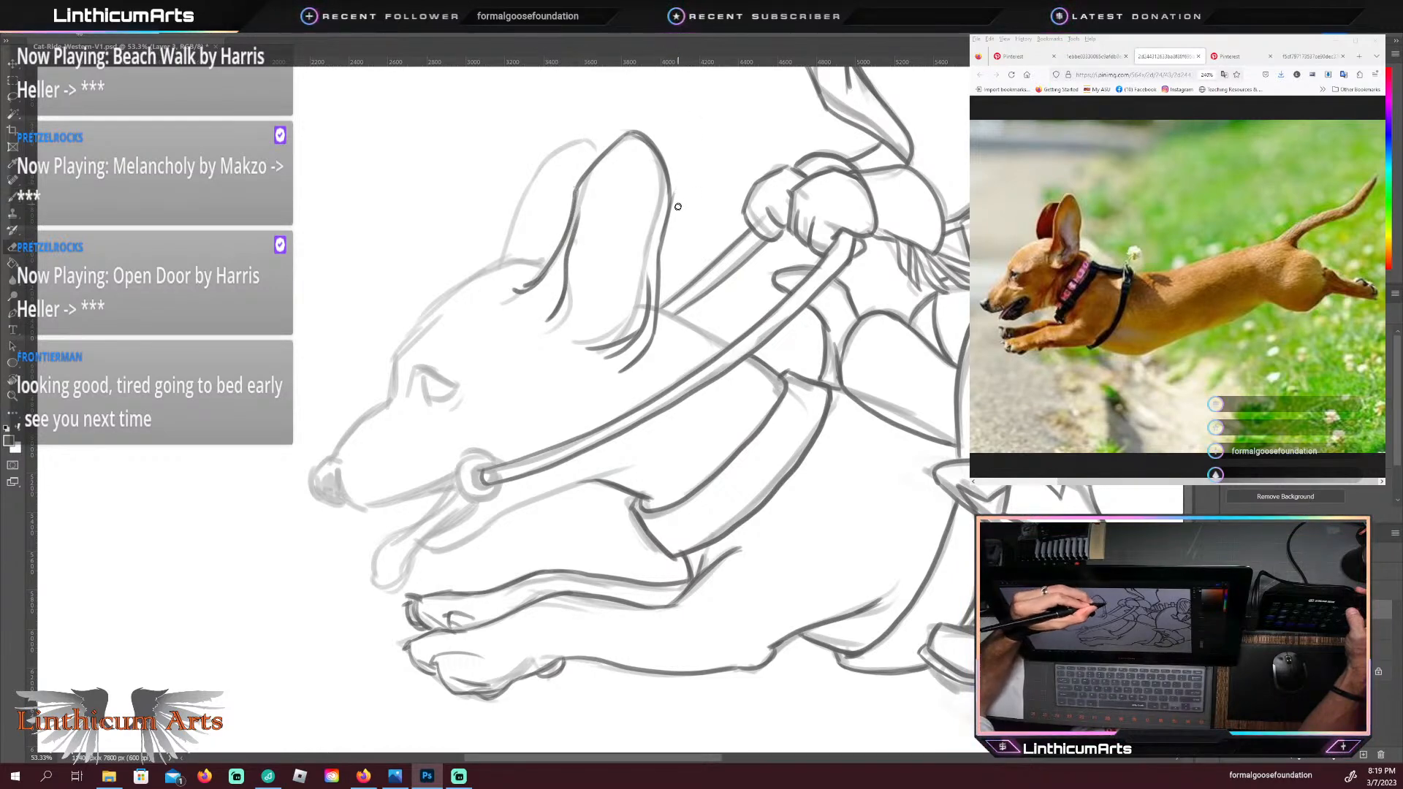
drag(676, 196, 673, 213)
key(b)
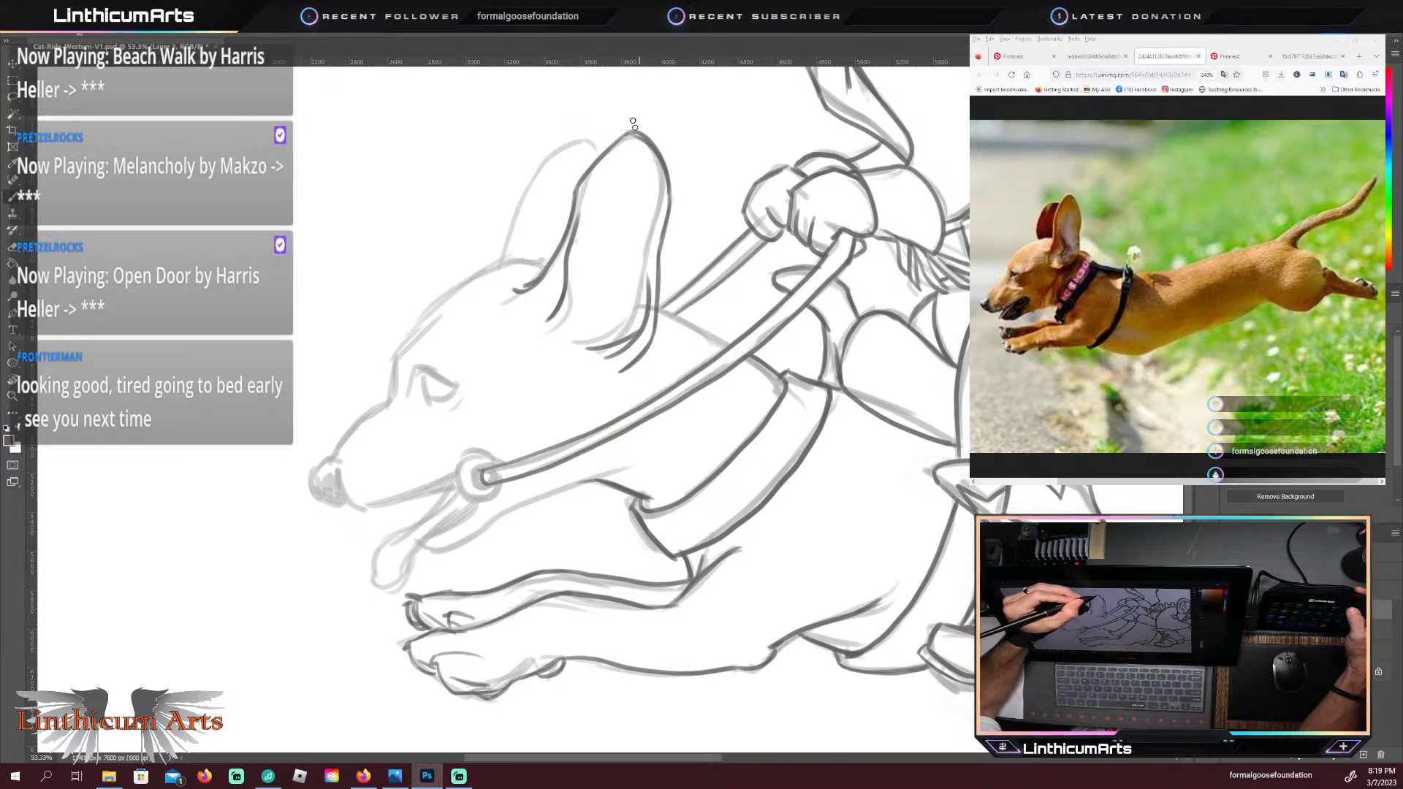
drag(633, 132, 645, 138)
key(e)
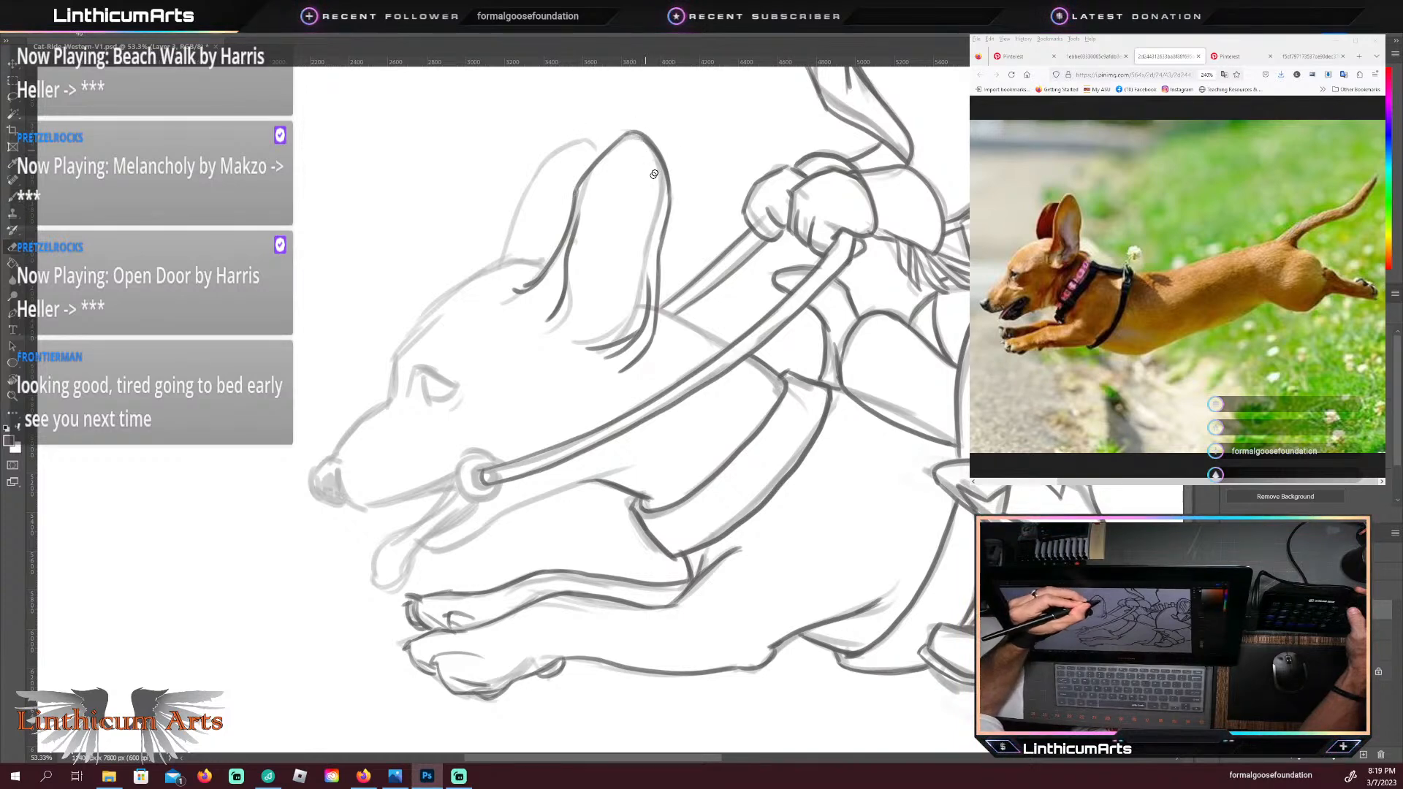
key(b)
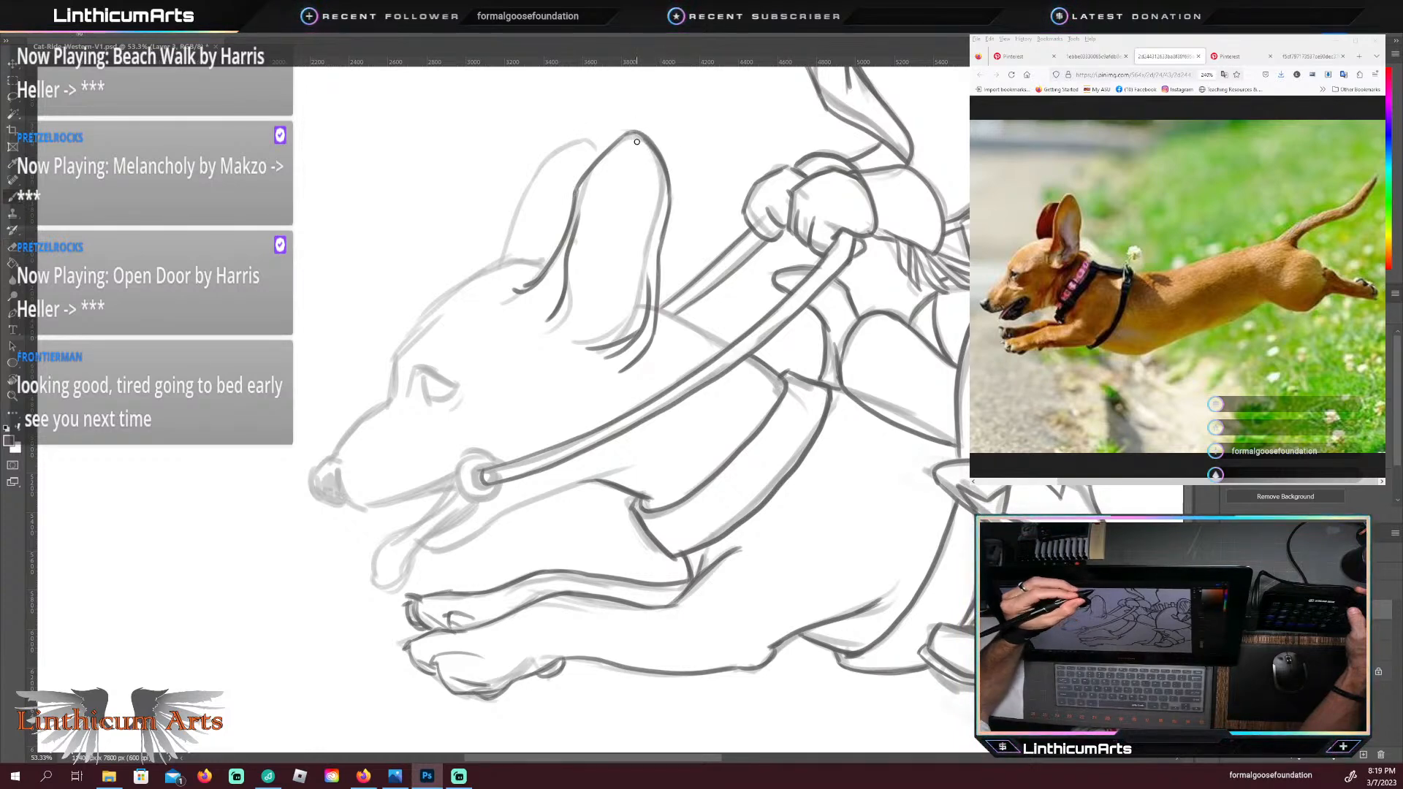
drag(623, 137, 644, 134)
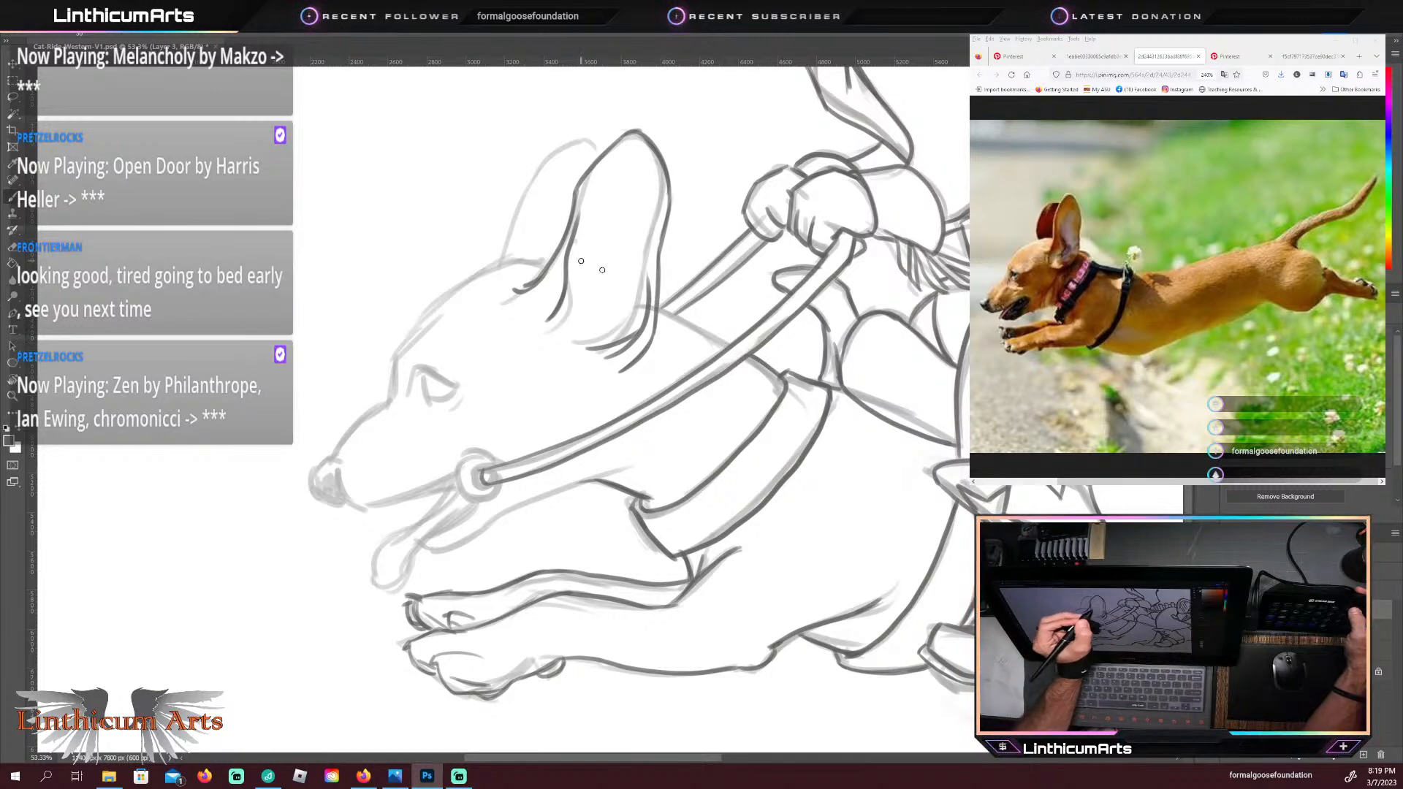
Step: Trace the neck's top line between the near ear and the rein, and the head's top from the ear to the forehead
drag(730, 343, 662, 305)
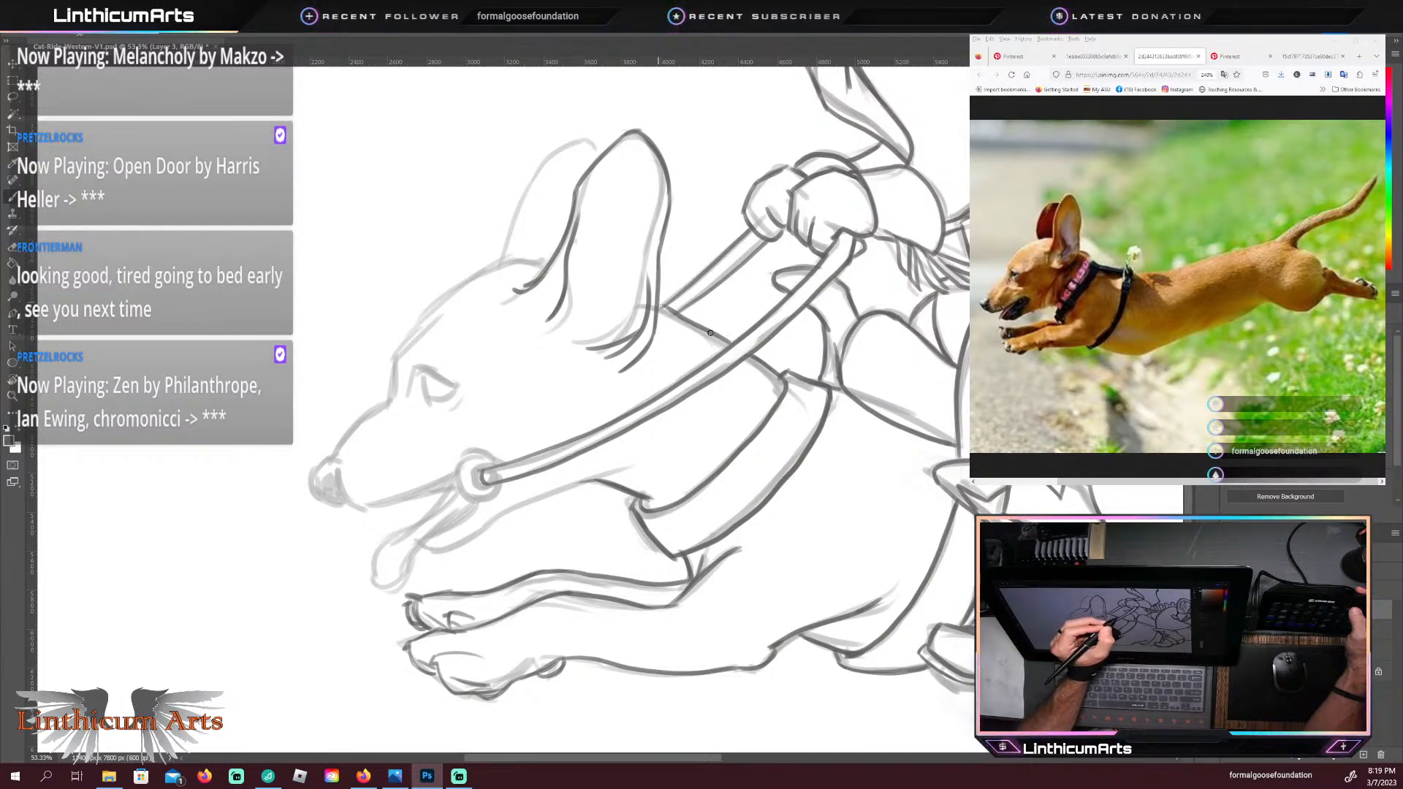
drag(729, 342, 662, 306)
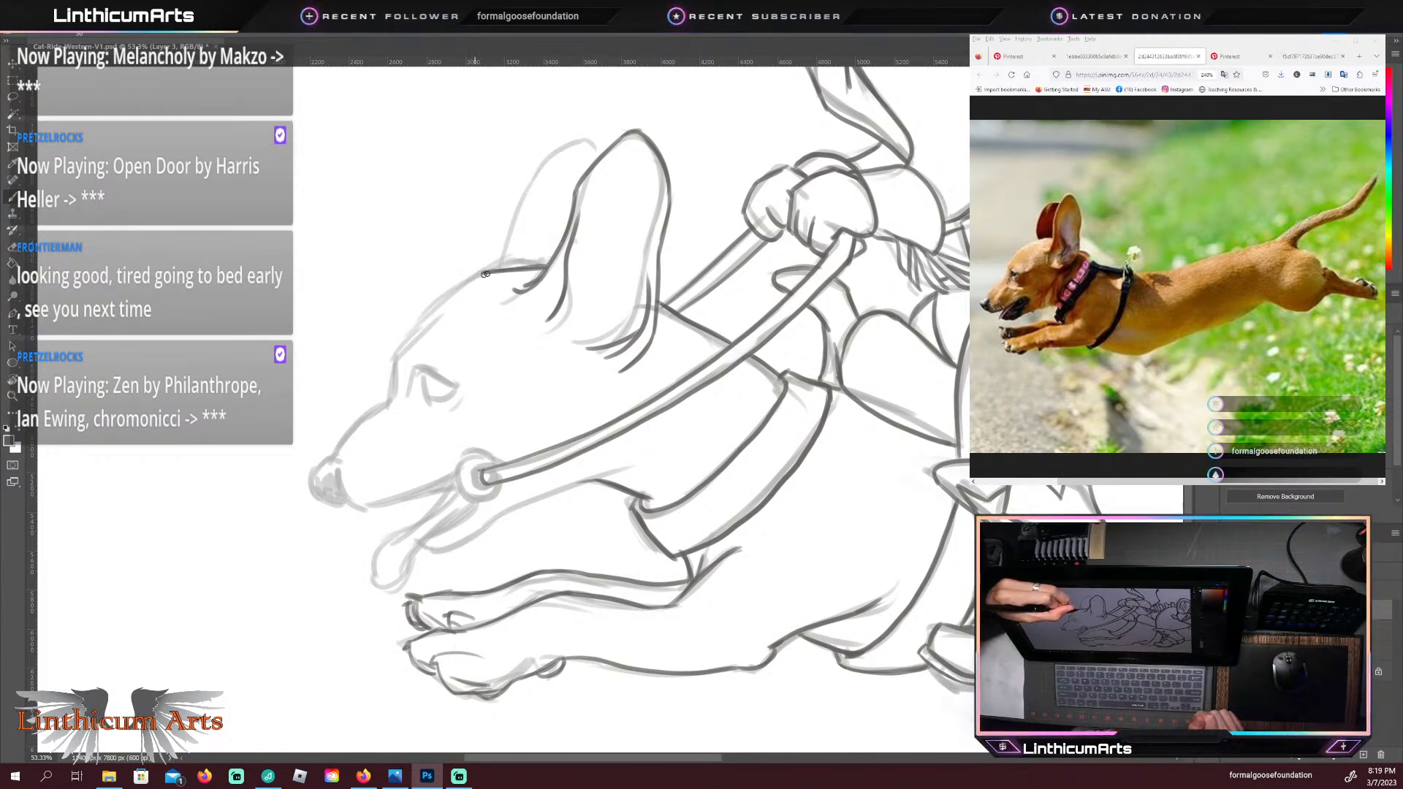
drag(444, 300, 494, 267)
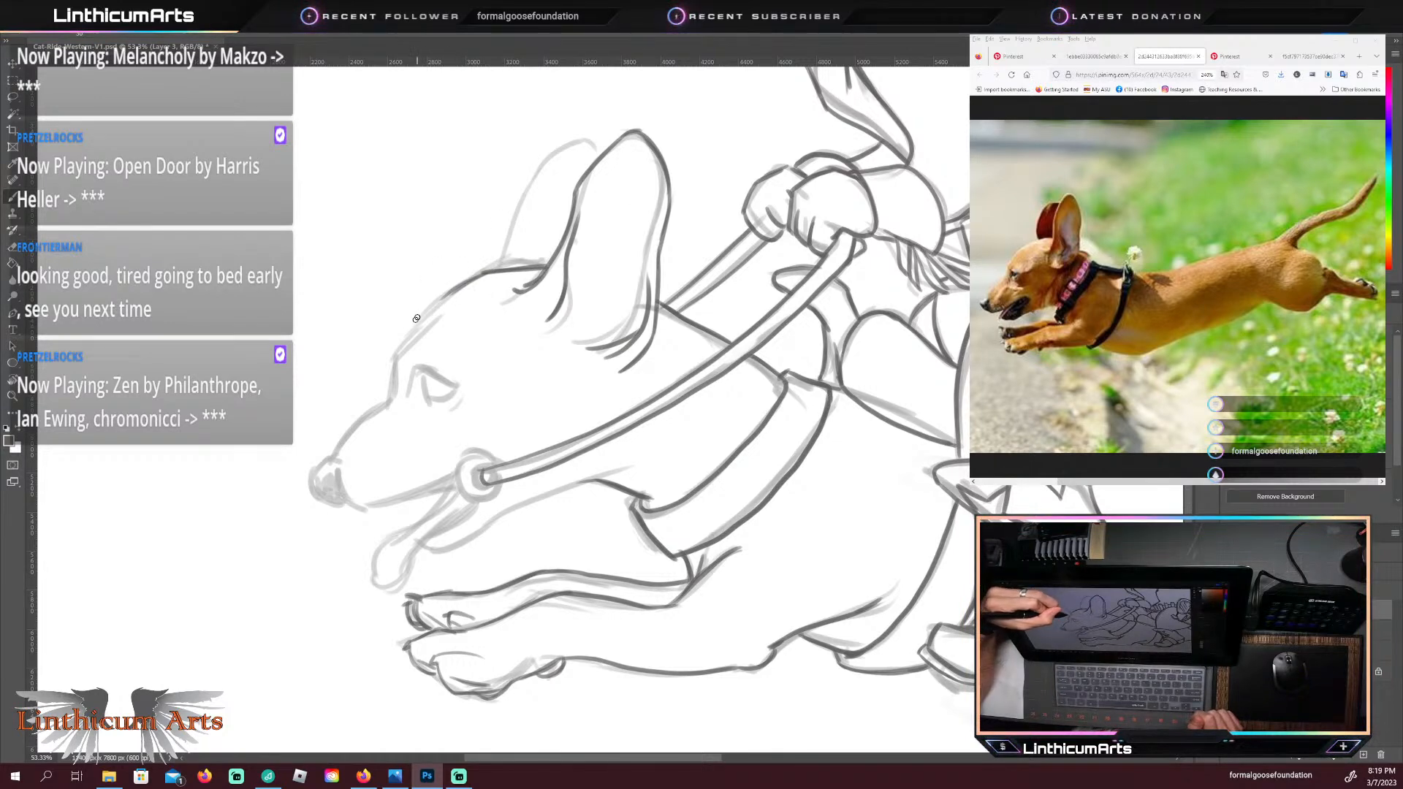
drag(410, 324, 443, 301)
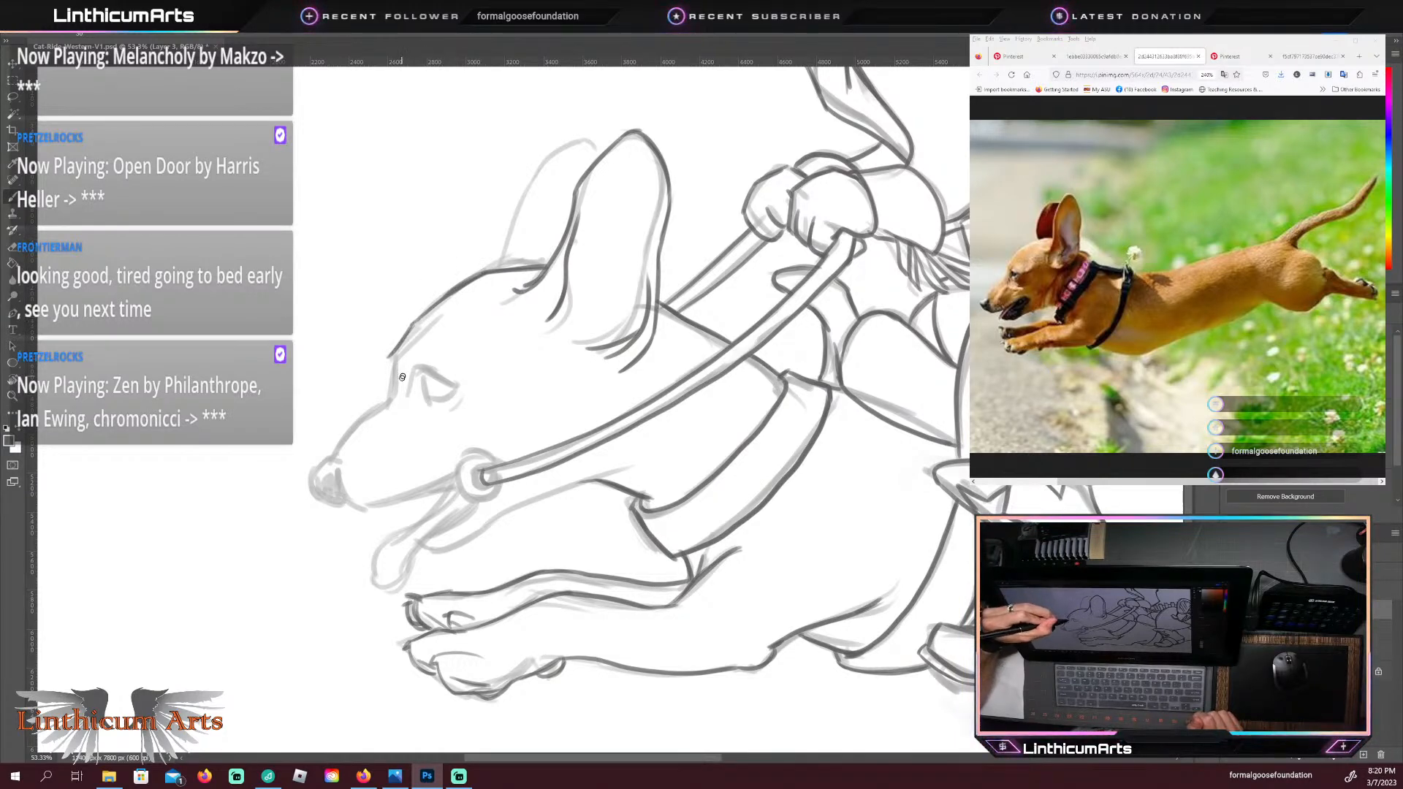
Step: Trace the dachshund's brow and the bridge of the muzzle from the forehead to the top of the nose
drag(388, 359, 383, 393)
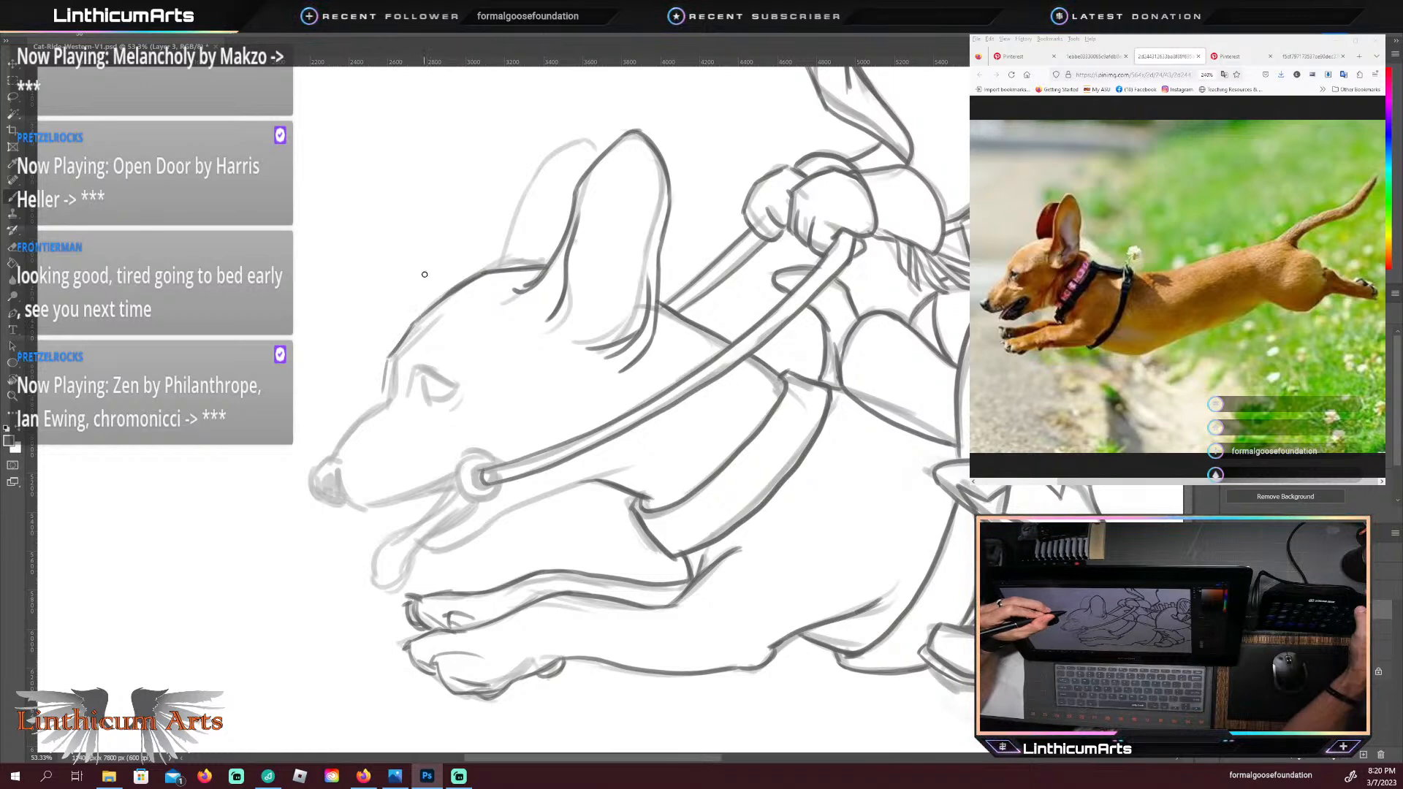
key(ctrl+z)
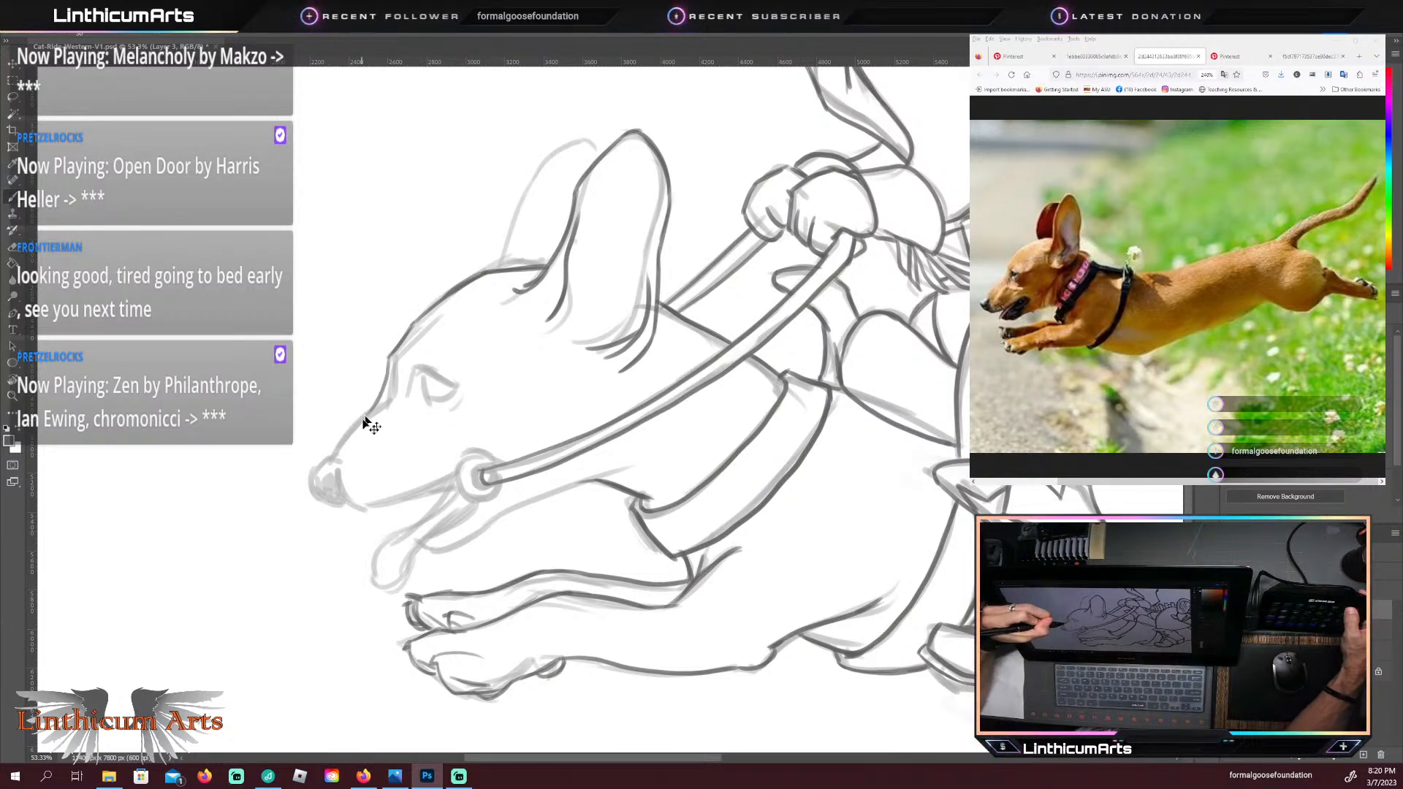
key(ctrl+z)
drag(366, 416, 386, 365)
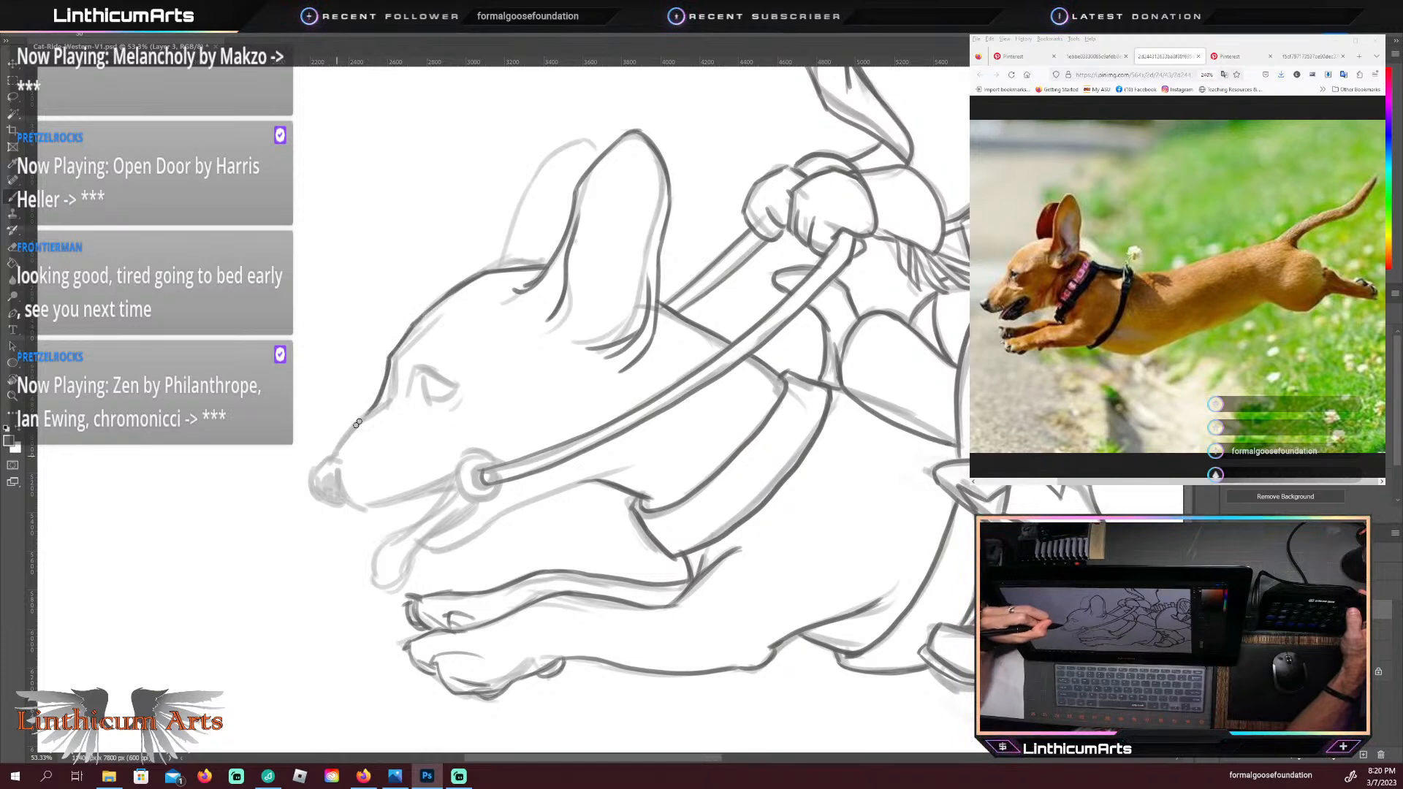
drag(379, 403, 342, 443)
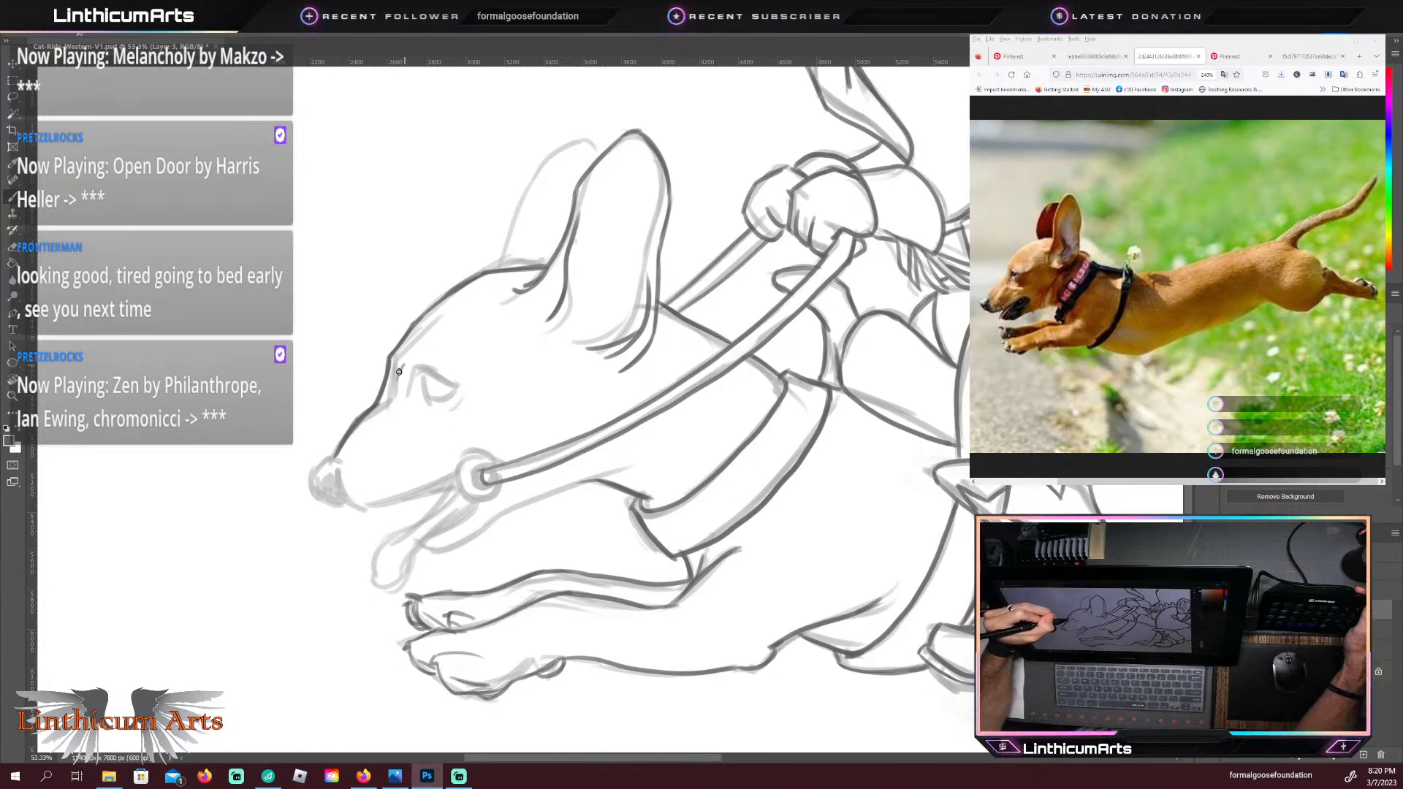
Step: Outline the dachshund's eye with its upper and lower lids and shade the iris dark
key(ctrl+z)
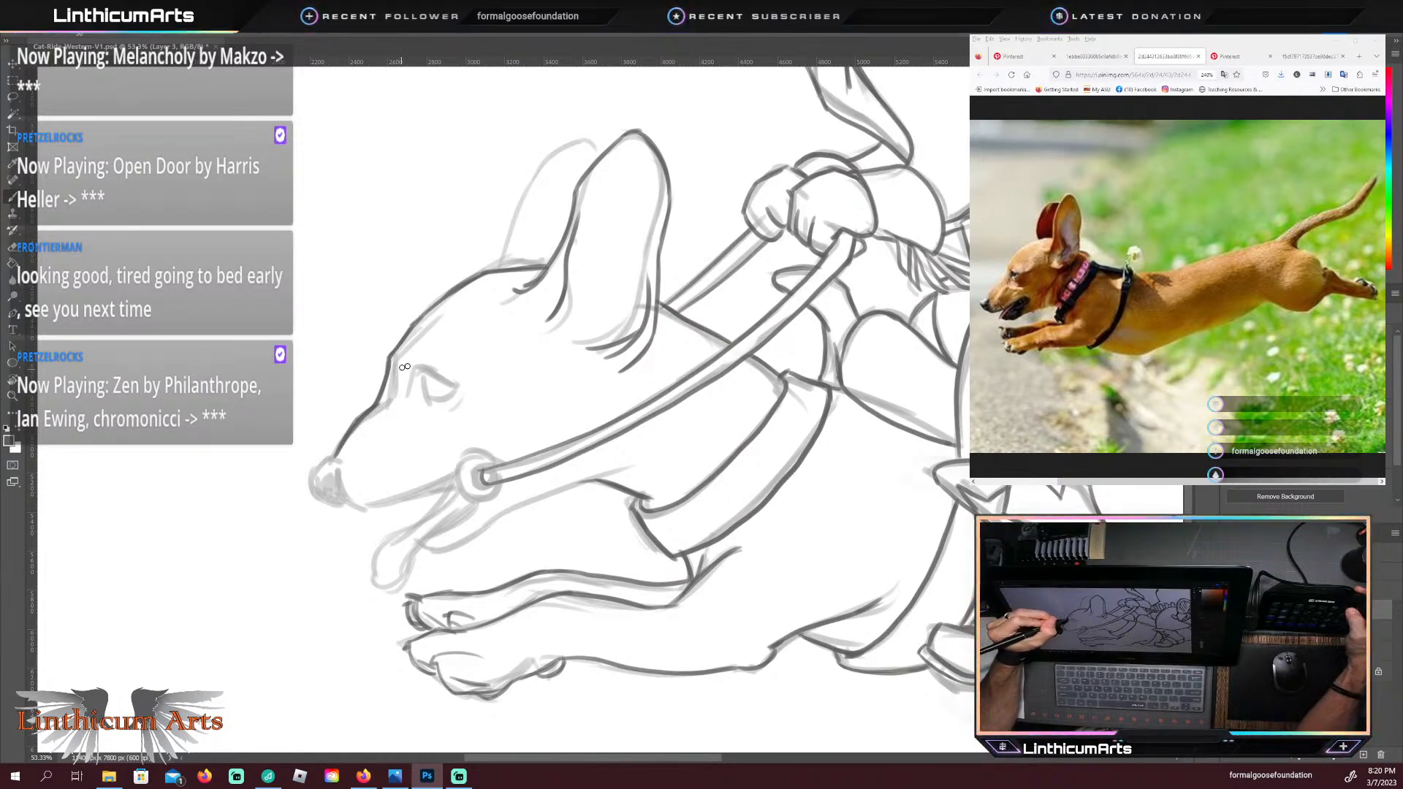
drag(402, 366, 432, 377)
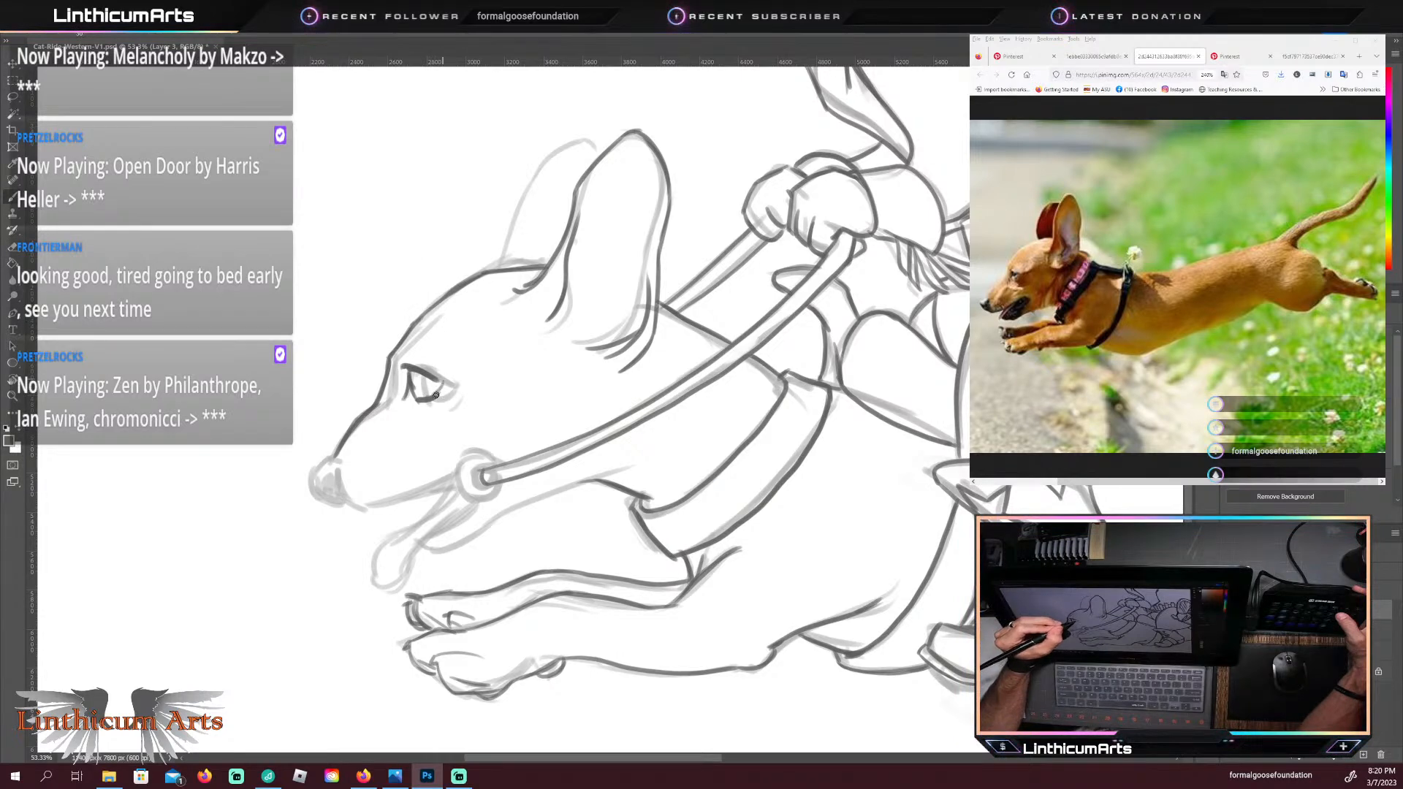
drag(437, 395, 442, 381)
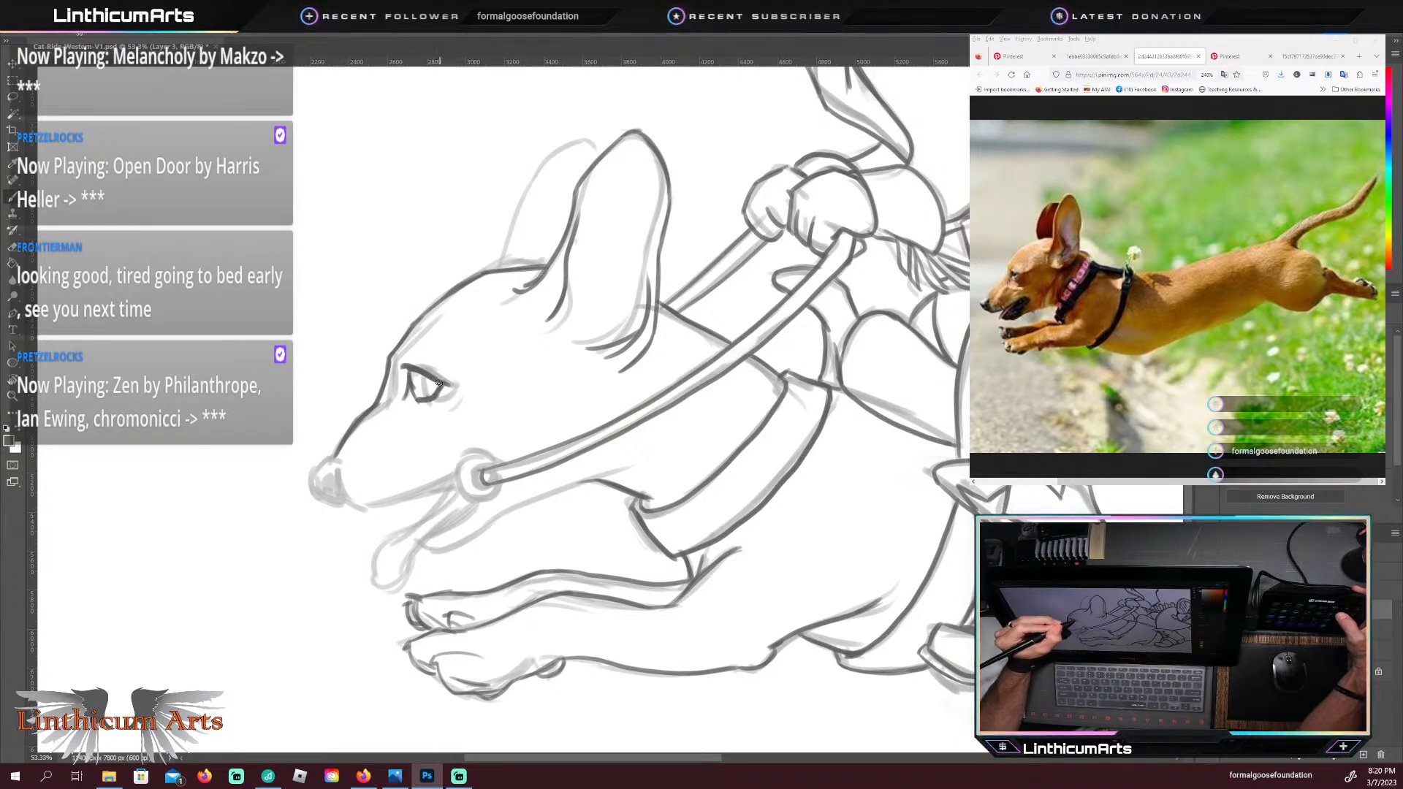
drag(410, 380, 417, 395)
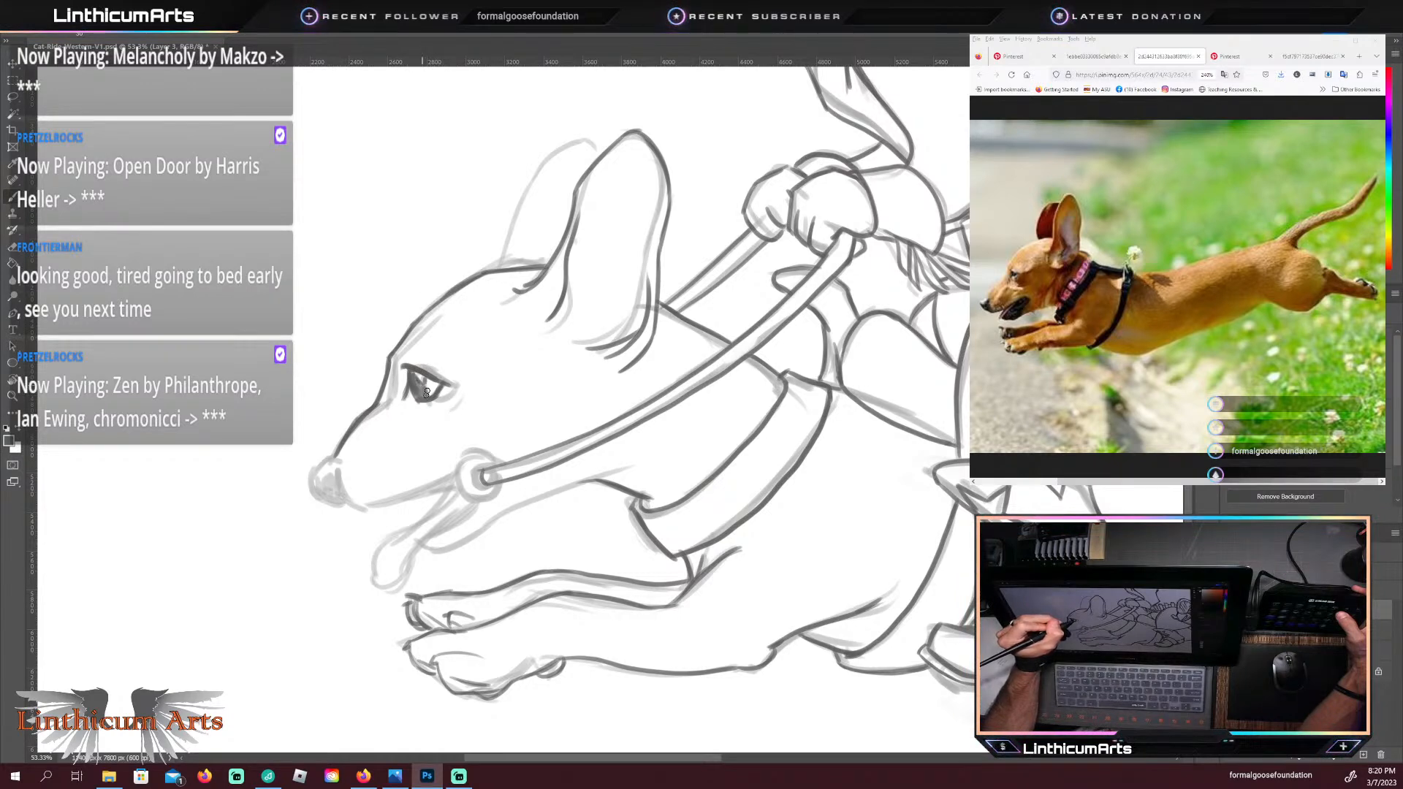
drag(426, 392, 437, 382)
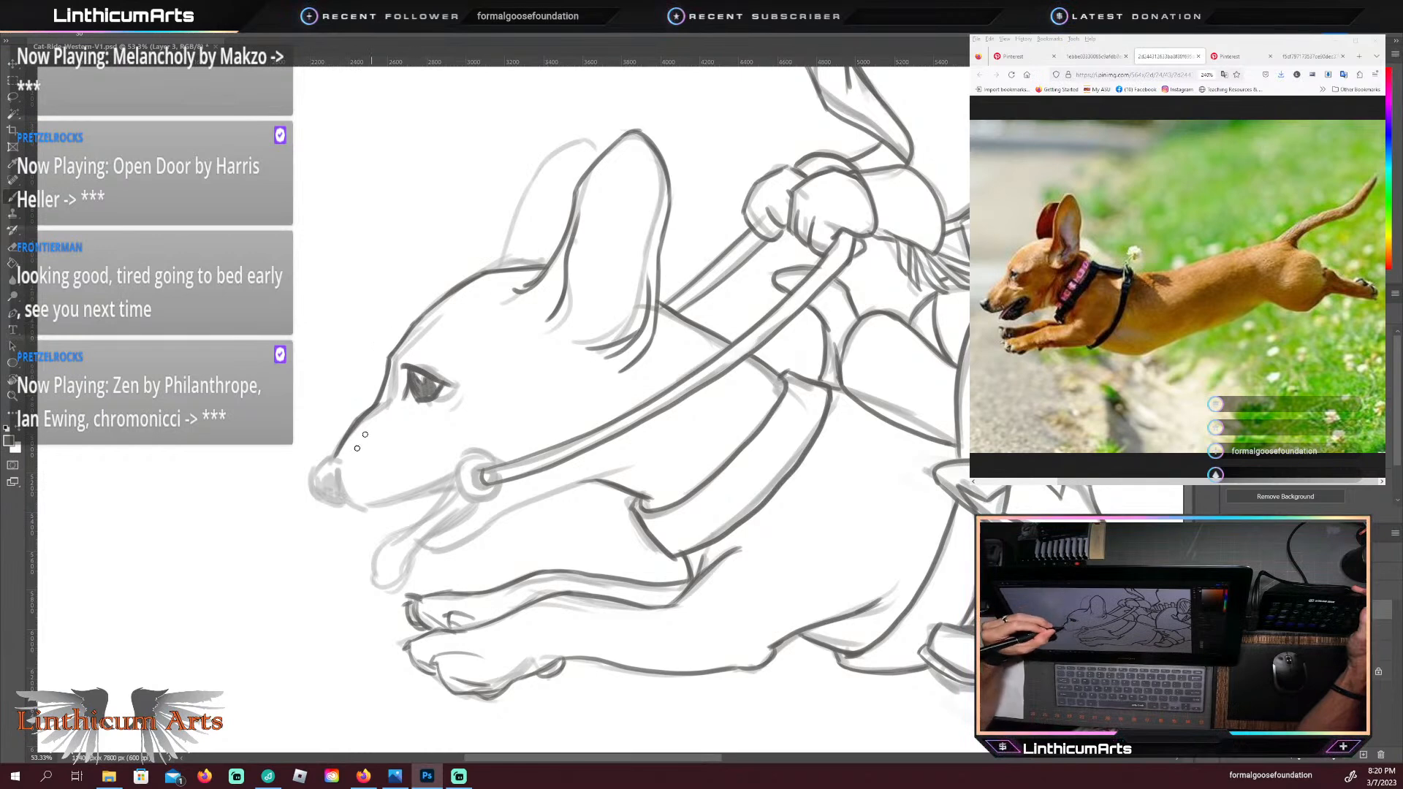
Step: Outline the dachshund's nose, shade it dark, and trace the short lip line beneath it
mouse_move(335, 456)
mouse_down()
mouse_move(312, 483)
mouse_move(333, 459)
mouse_move(323, 349)
mouse_move(302, 465)
mouse_move(306, 486)
mouse_move(351, 507)
mouse_up()
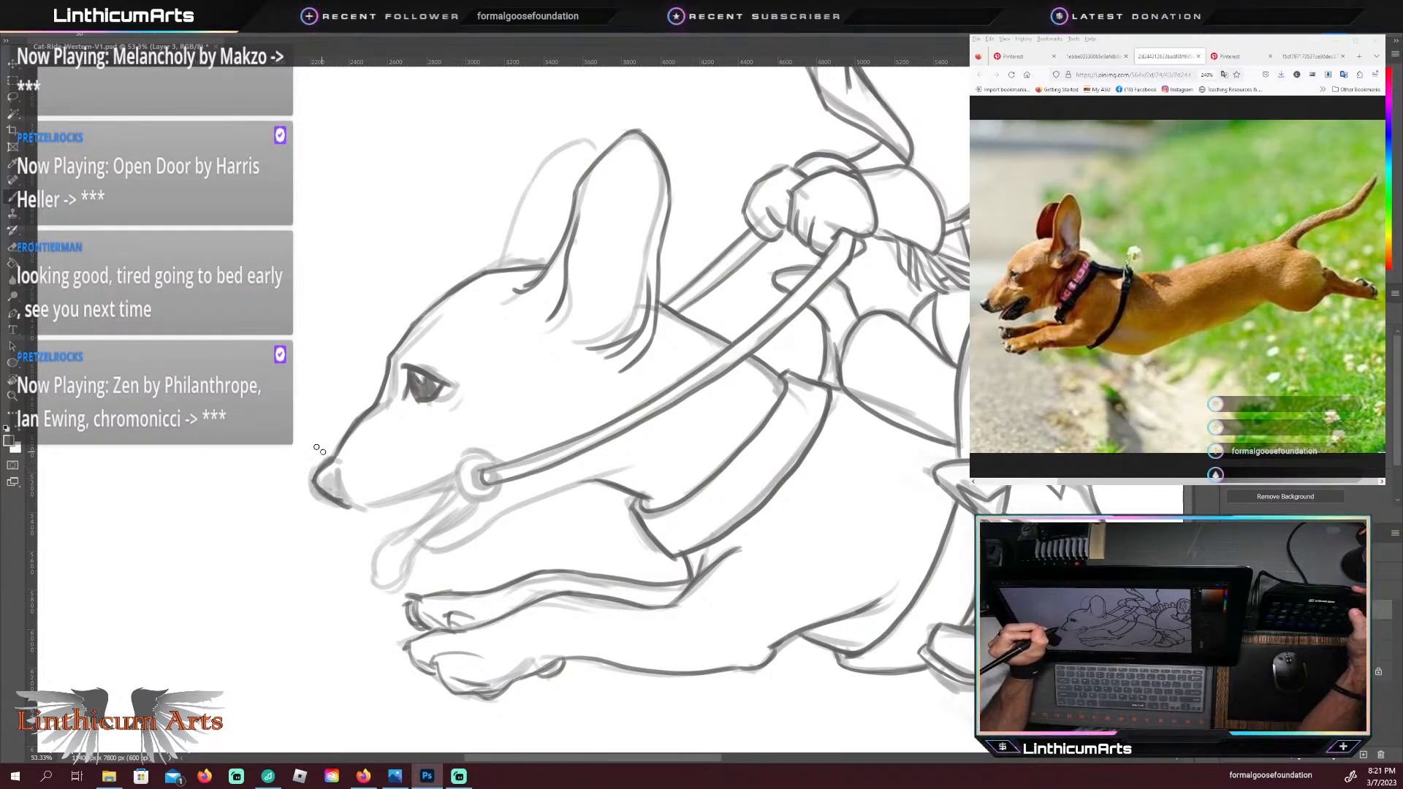
drag(333, 459, 347, 468)
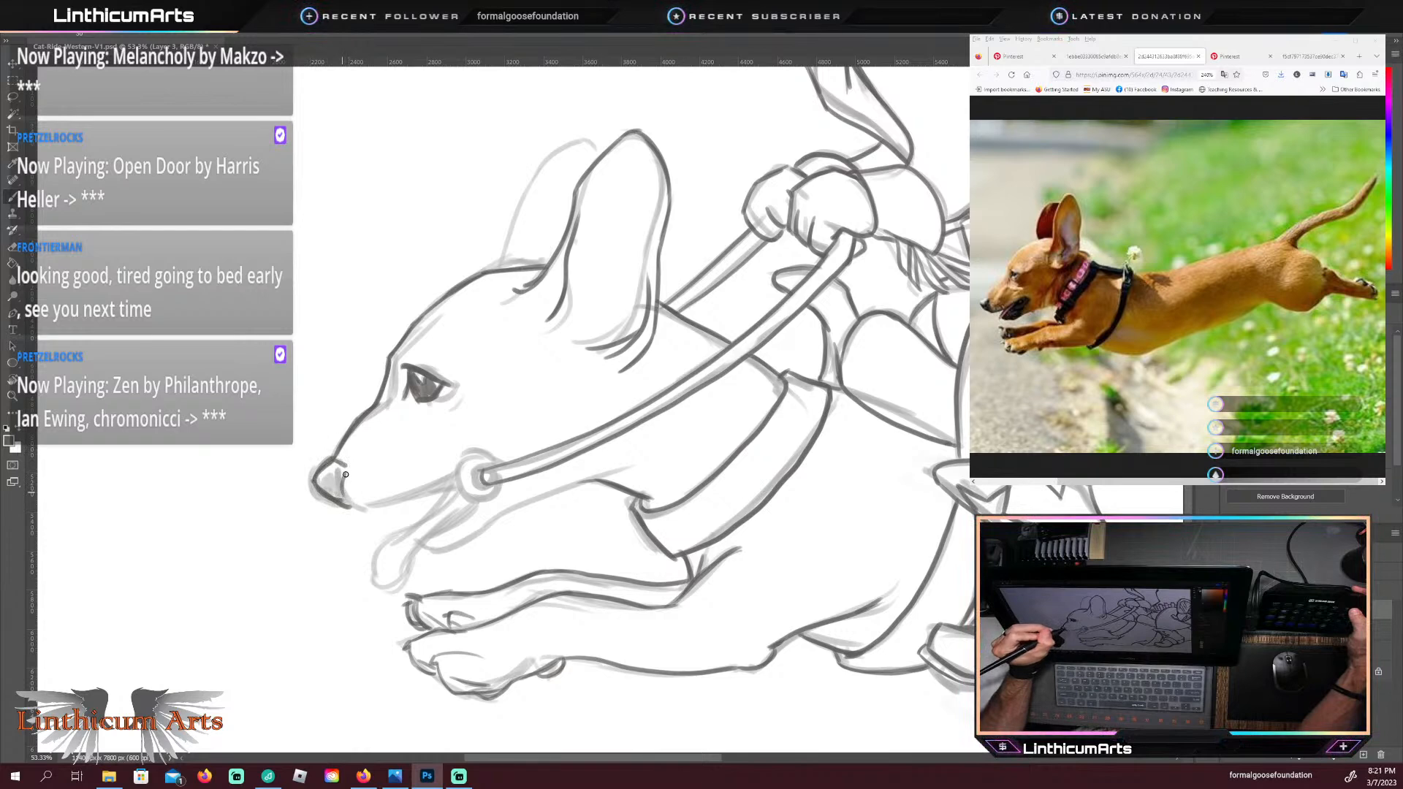
mouse_move(342, 483)
mouse_down()
mouse_move(340, 495)
mouse_move(333, 473)
mouse_up()
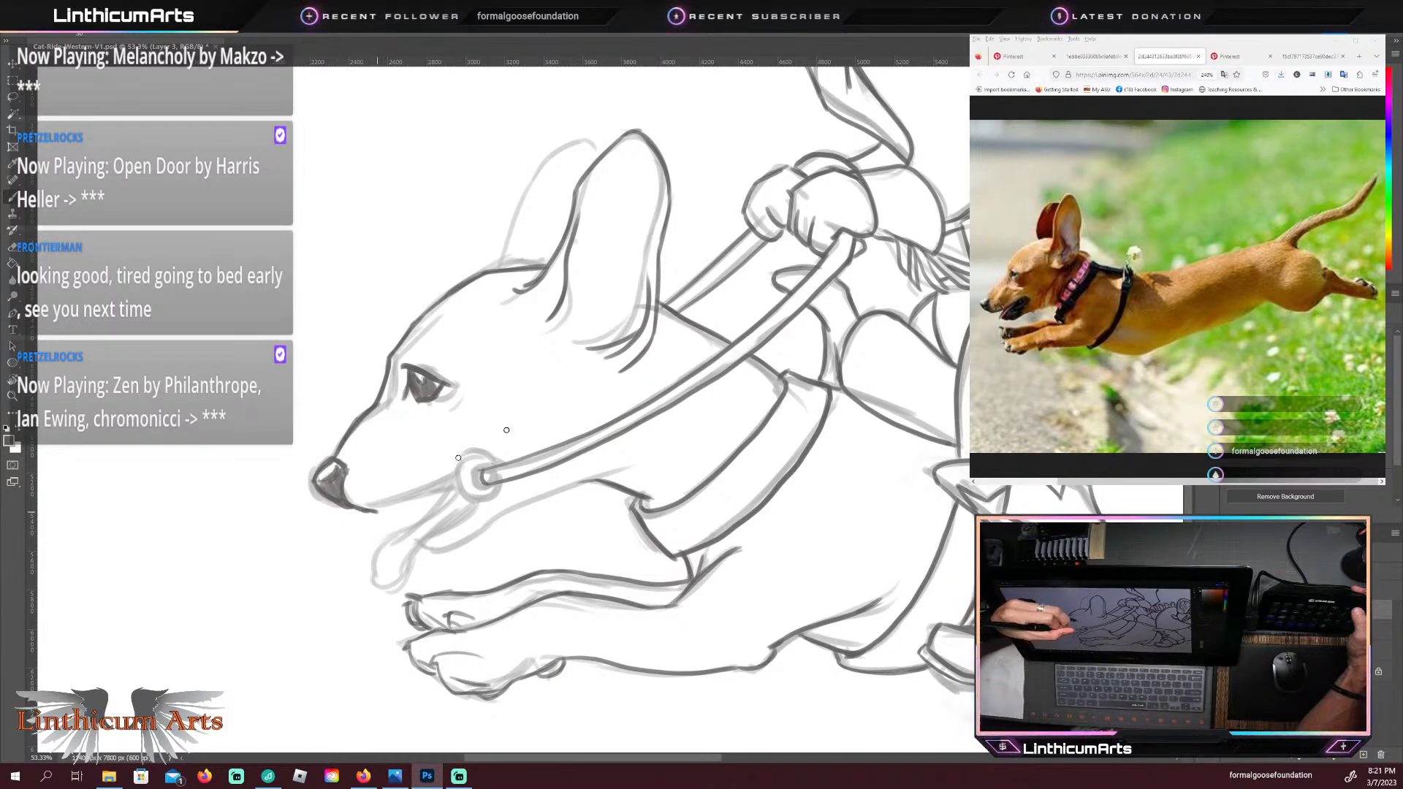
Step: Trace the dachshund's mouth line, the rein's bit ring, the hanging tongue, and the lower jaw and throat back toward the collar
drag(380, 509, 460, 473)
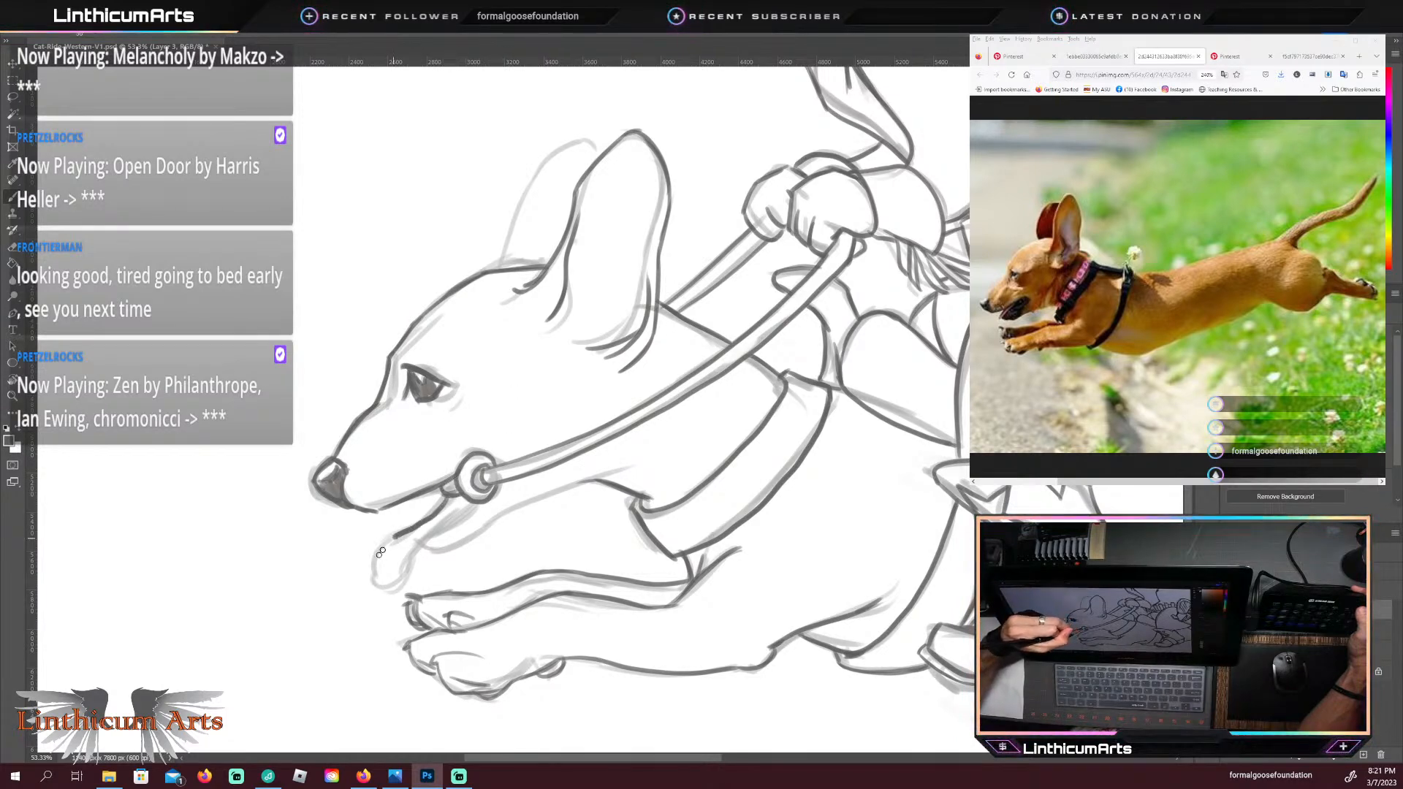
drag(382, 579, 417, 564)
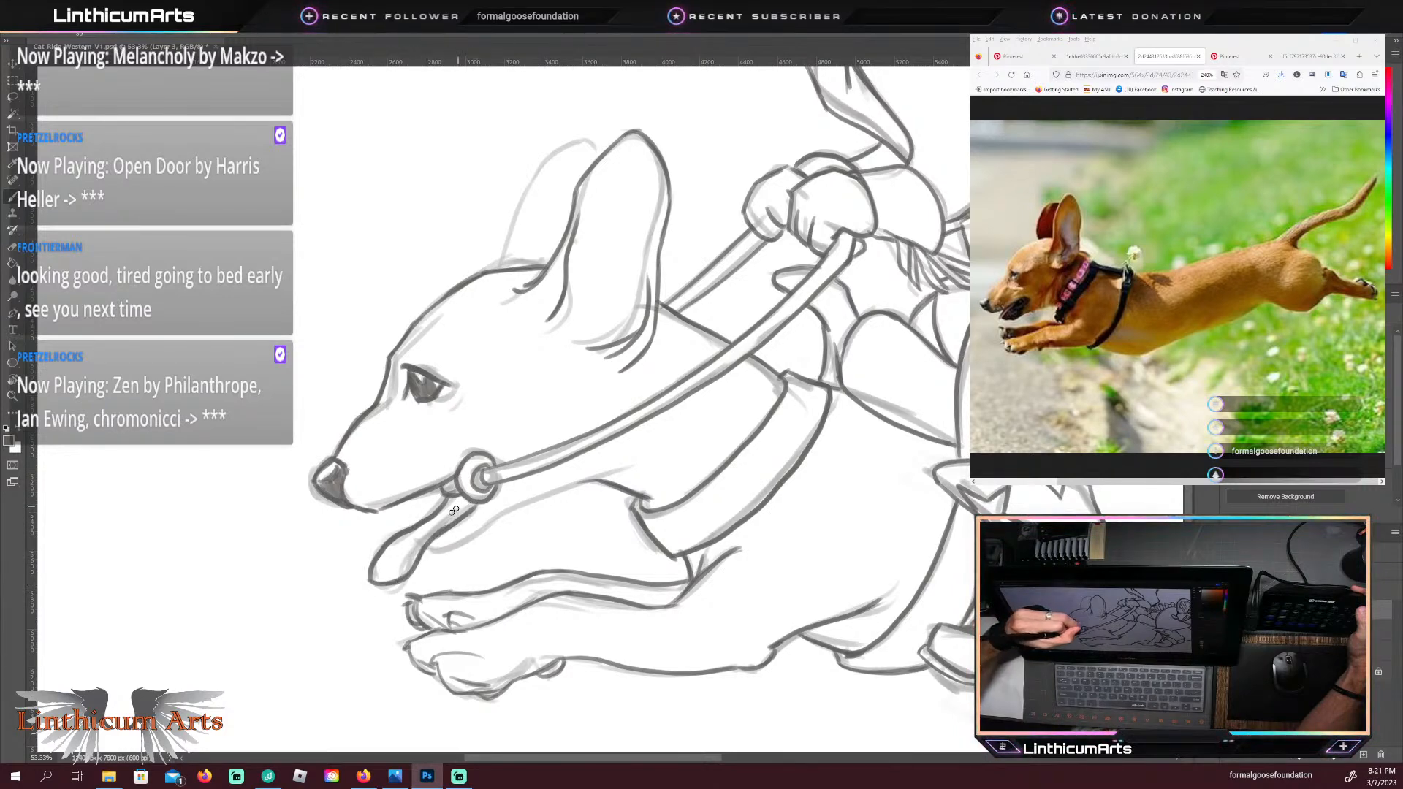
drag(435, 539, 483, 506)
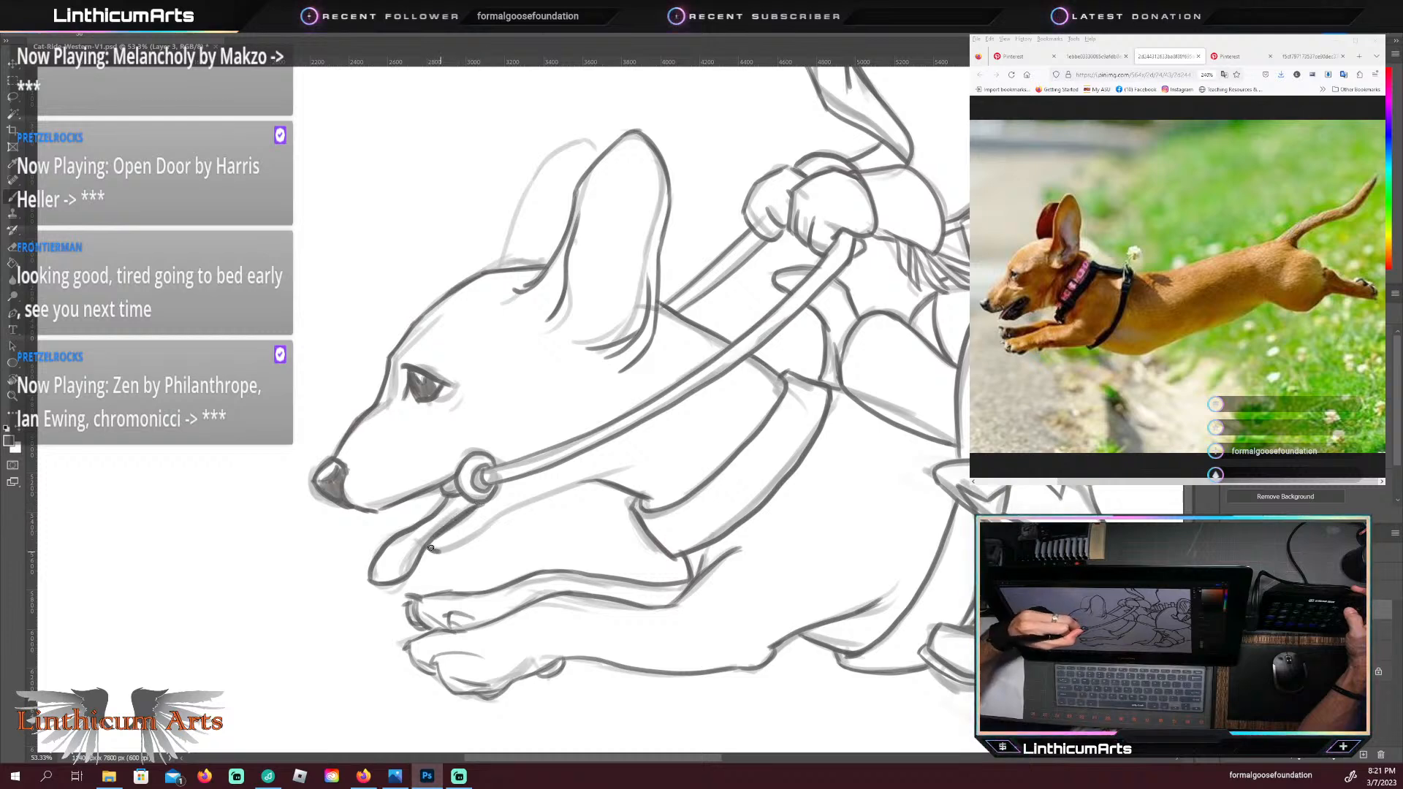
drag(476, 540, 607, 478)
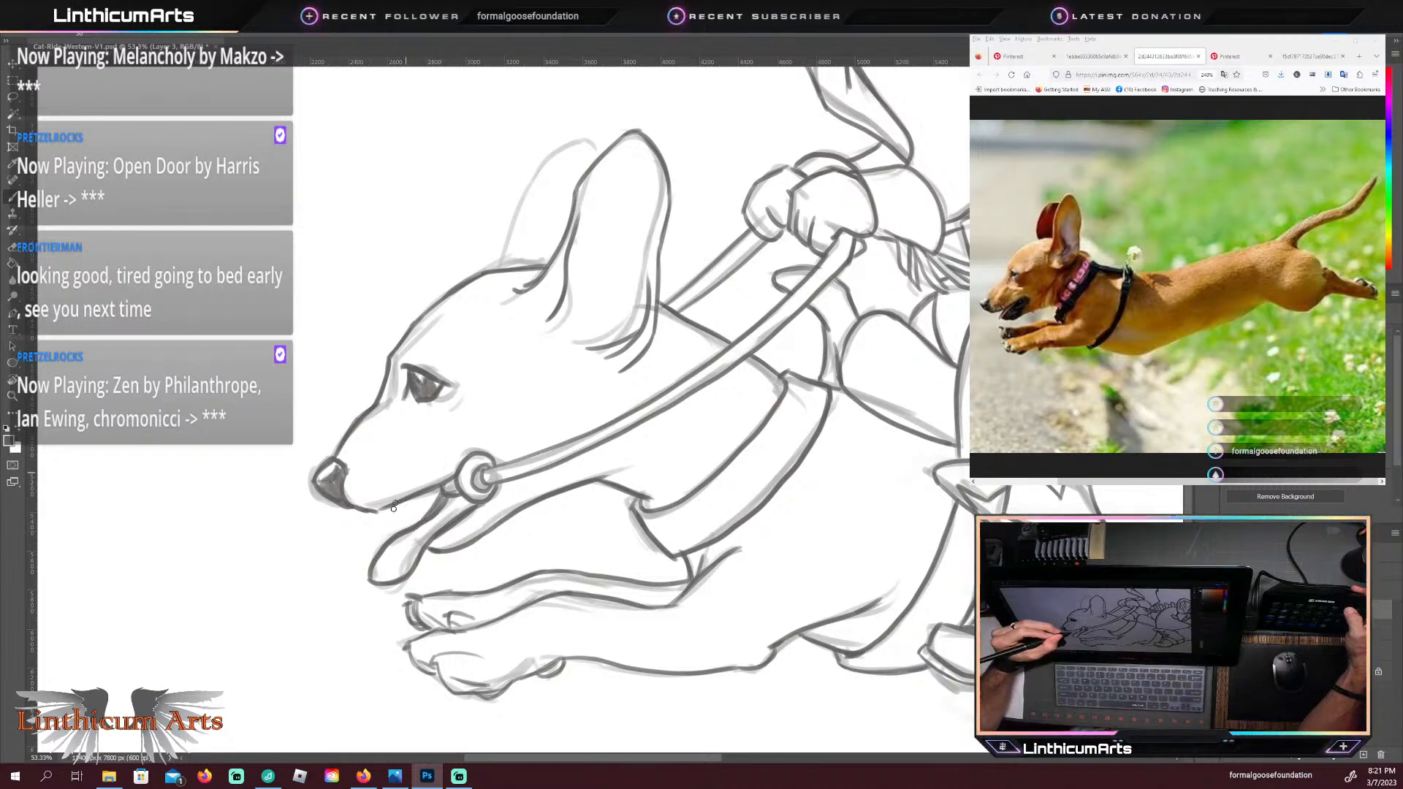
drag(399, 556, 466, 493)
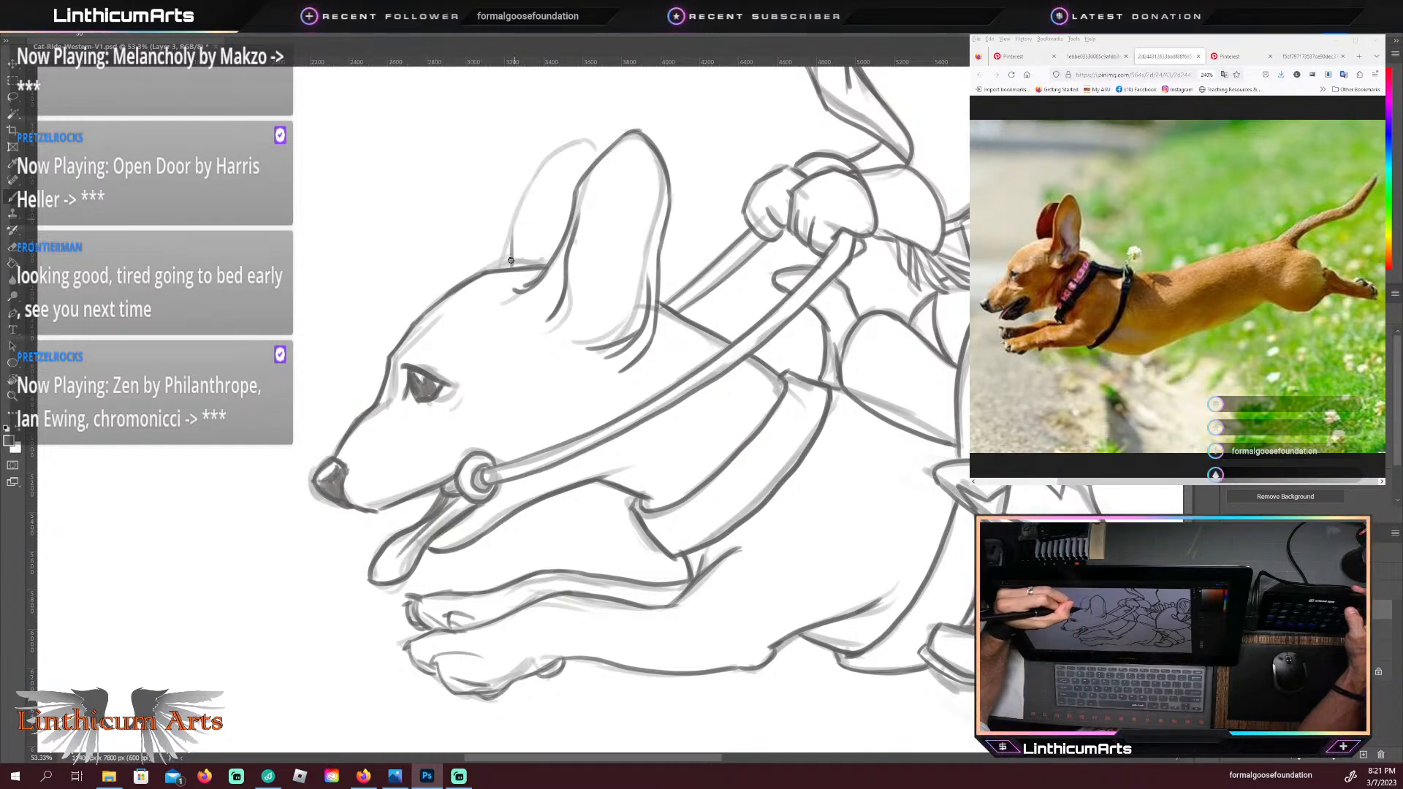
Step: Trace the outline of the dachshund's far ear from the top of the head up to its tip behind the near ear
mouse_move(510, 261)
mouse_down()
mouse_move(515, 217)
mouse_move(564, 148)
mouse_up()
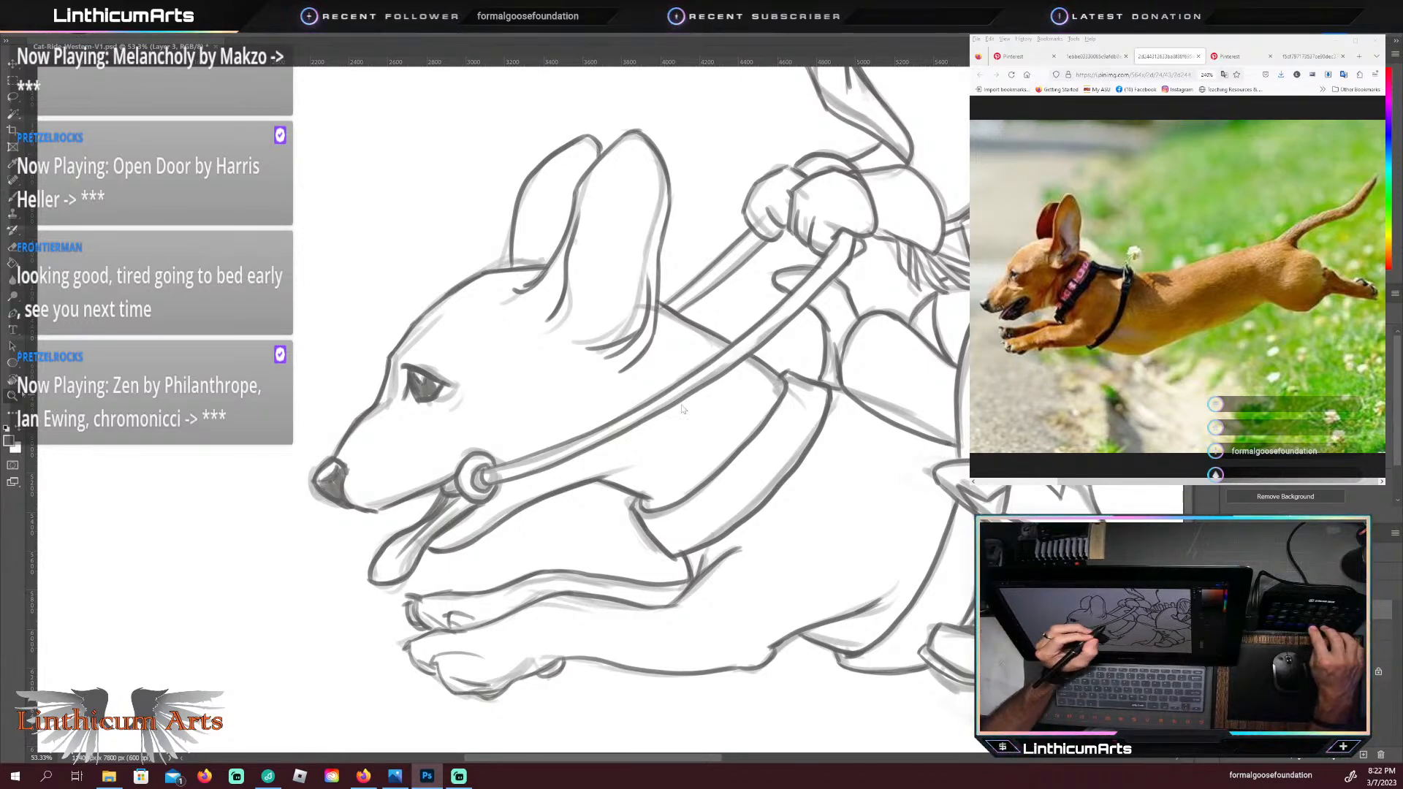
drag(712, 394, 643, 392)
drag(752, 478, 511, 537)
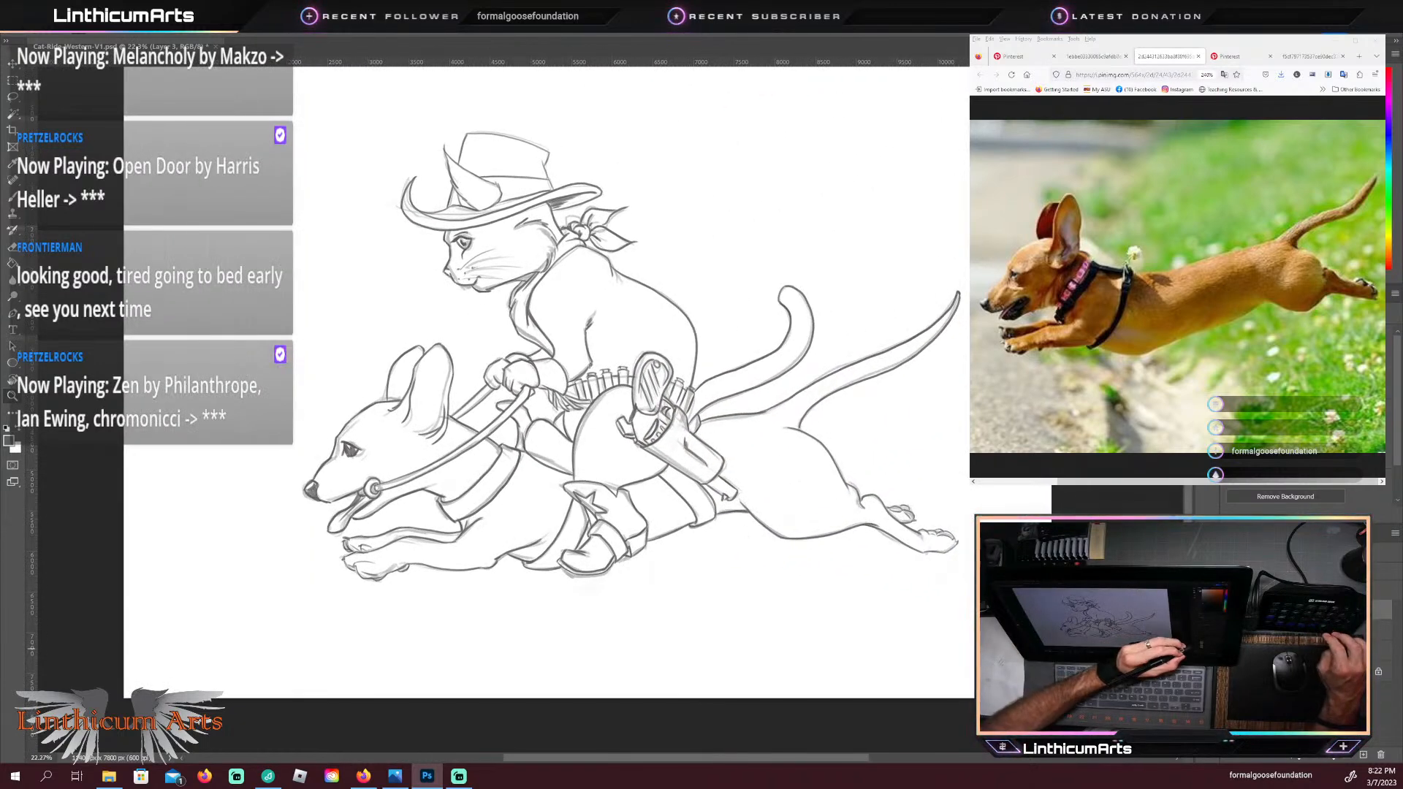
Step: Compare the finished line art with the underlying sketch layers by switching the layers' visibility off and on
click(1229, 630)
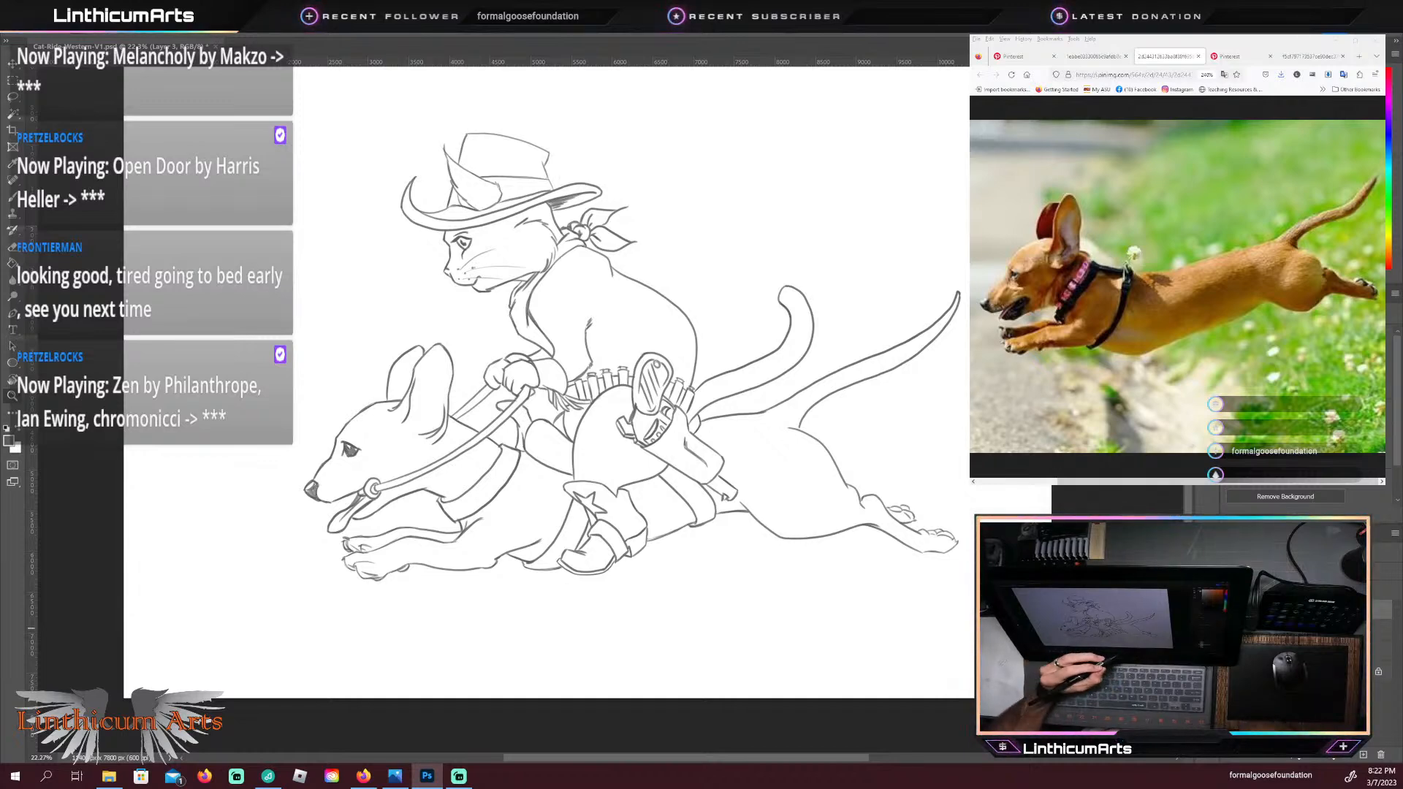
click(1204, 630)
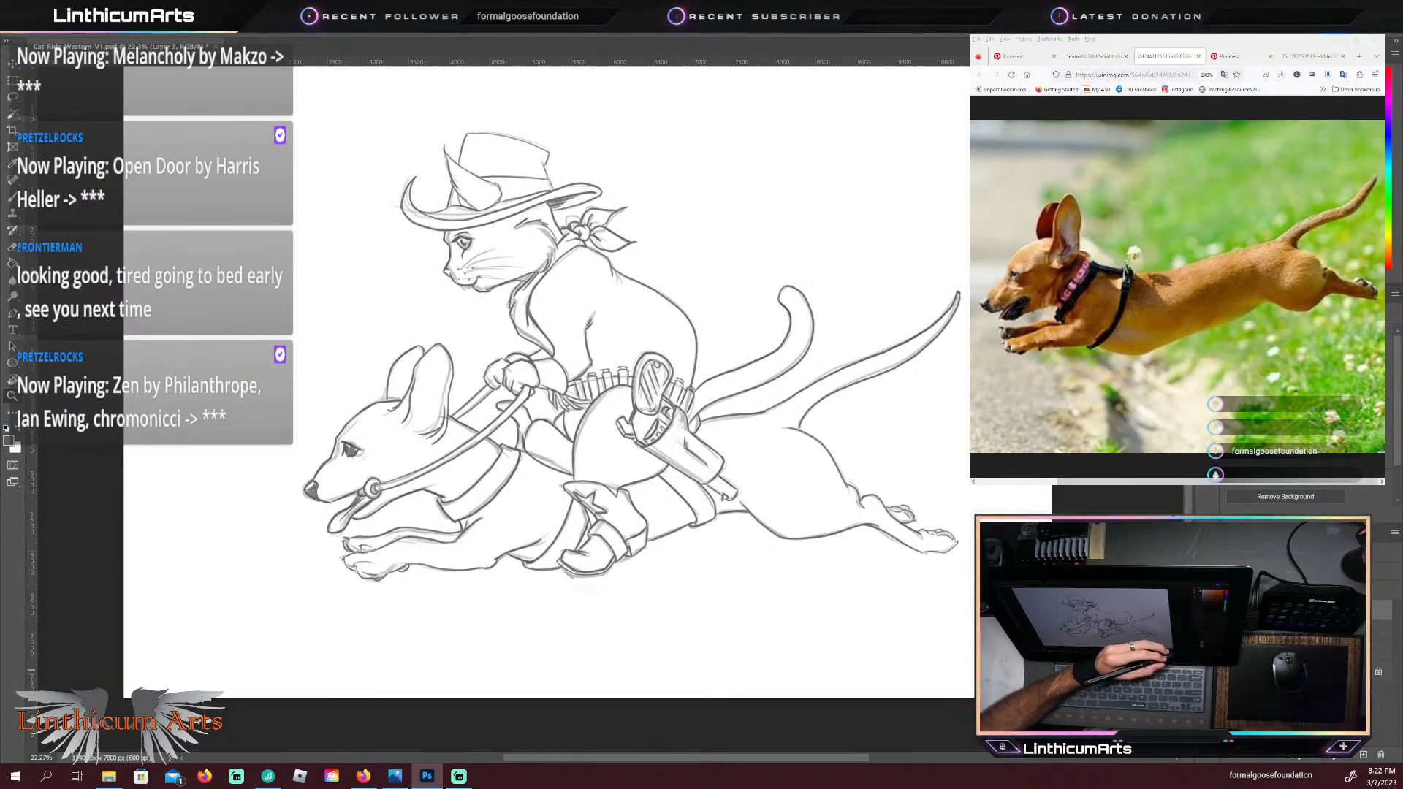
click(1204, 630)
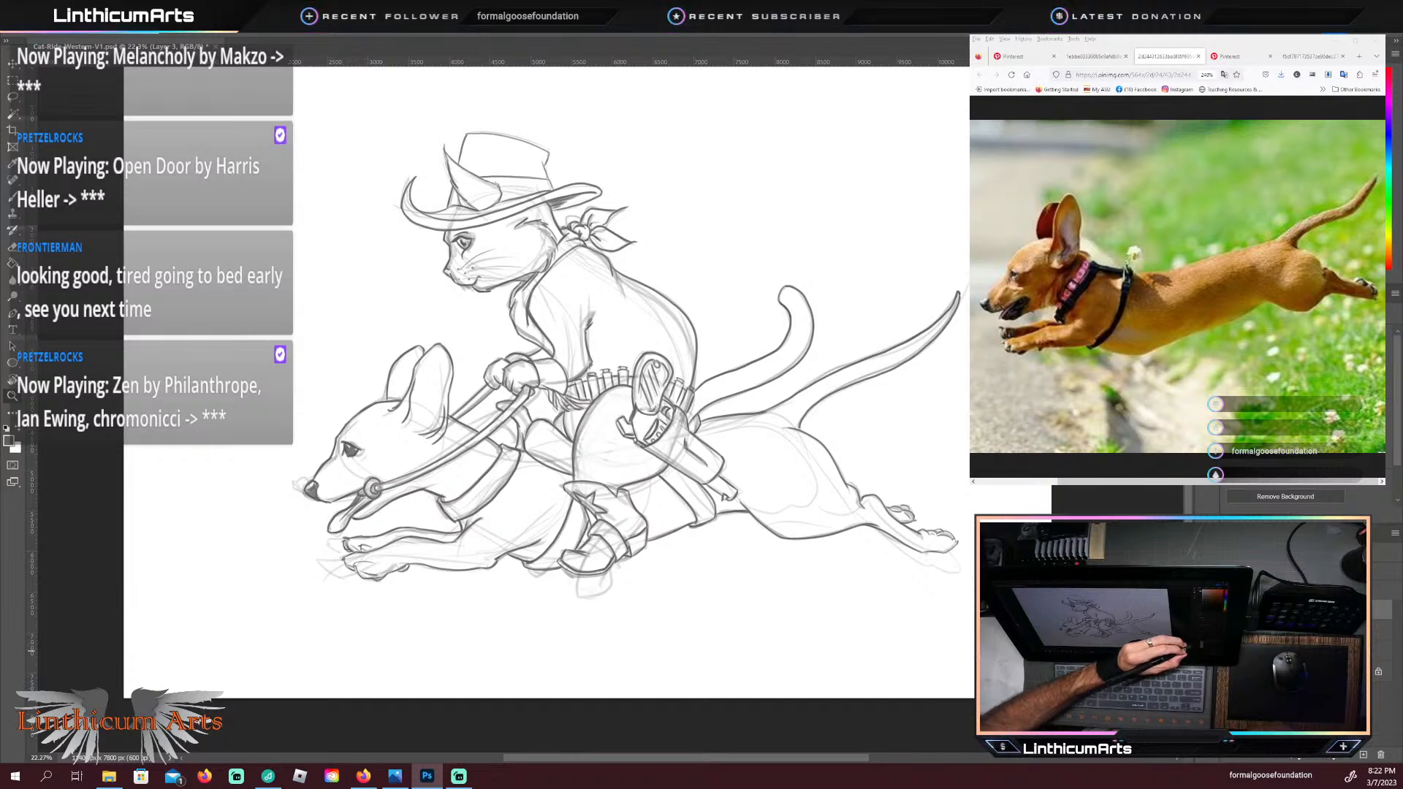
click(1203, 630)
click(1204, 610)
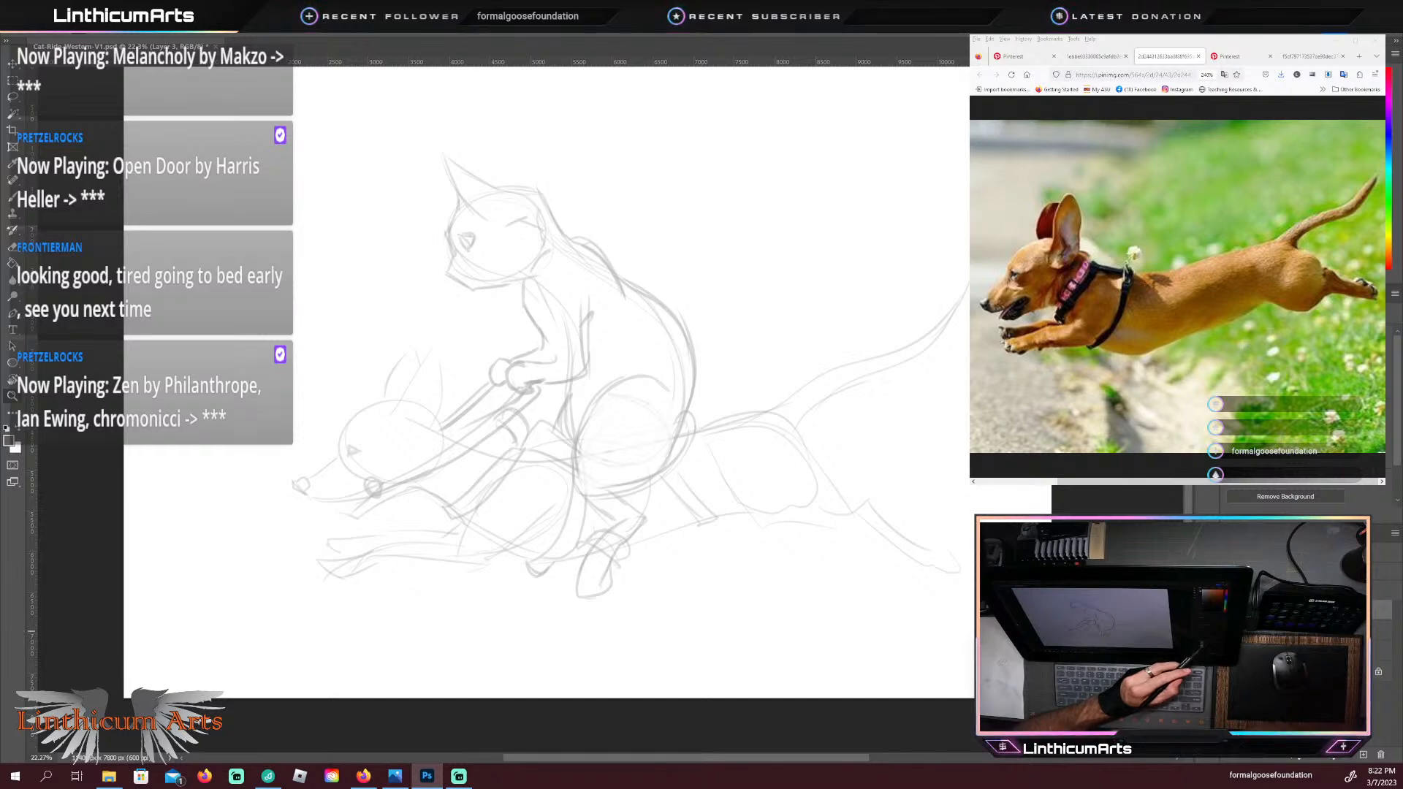
click(1203, 632)
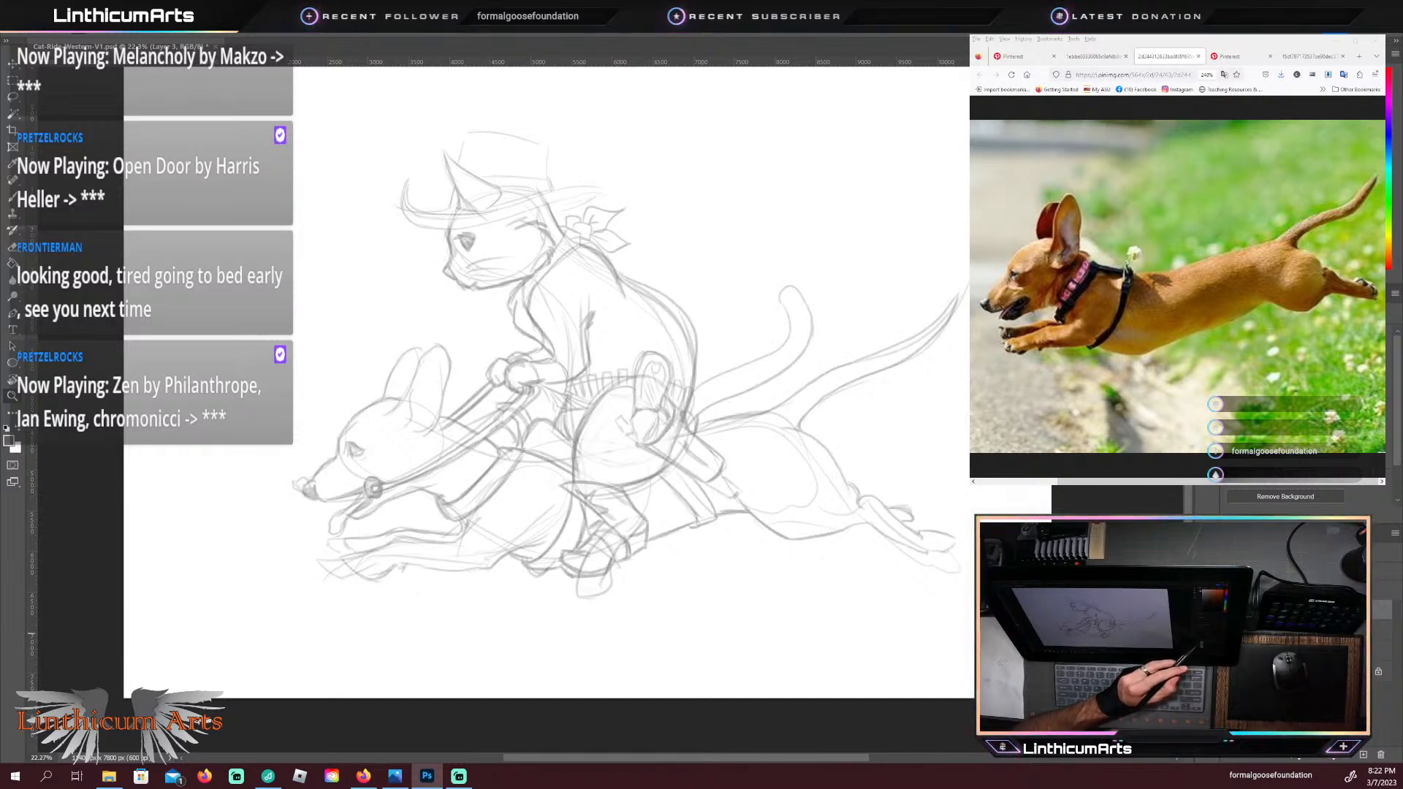
click(1204, 614)
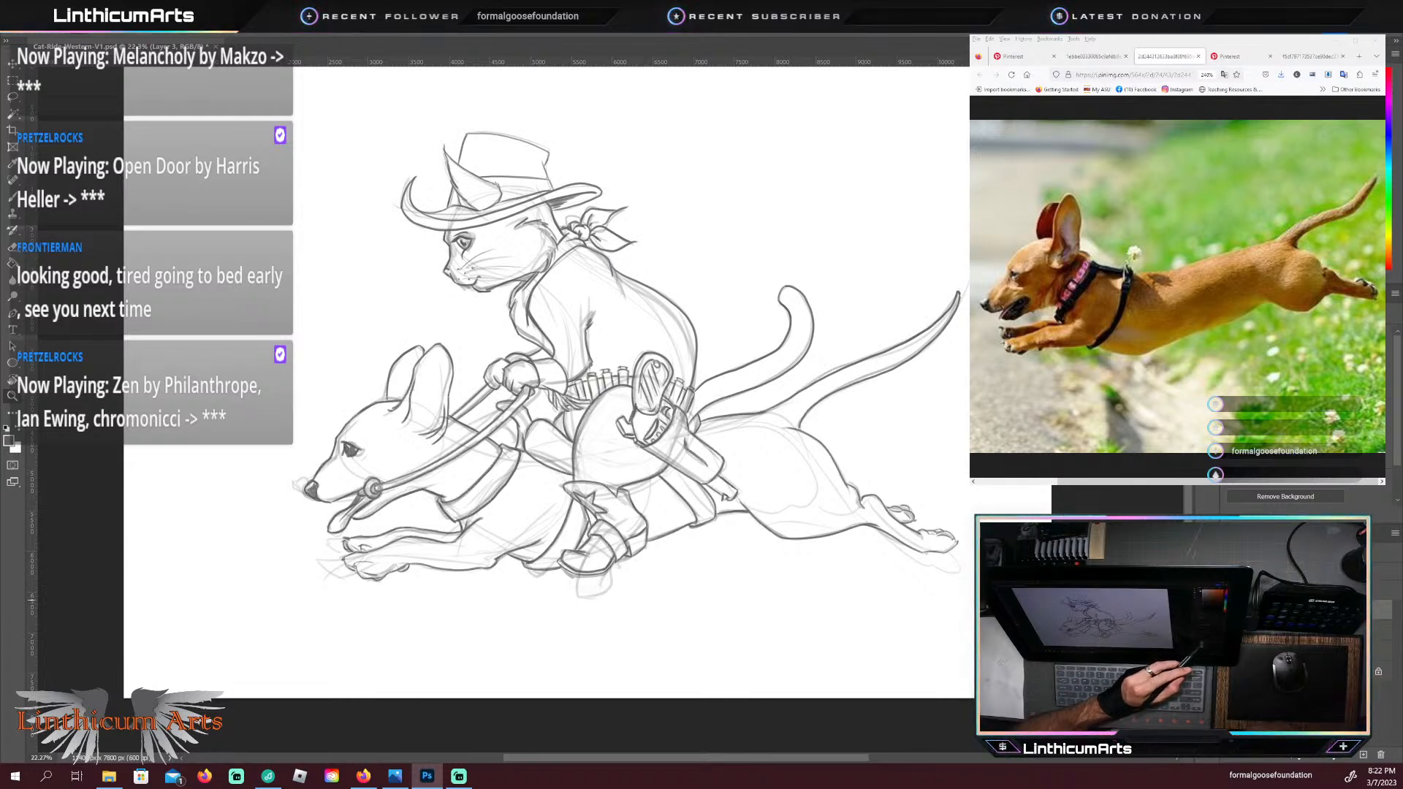
click(1204, 643)
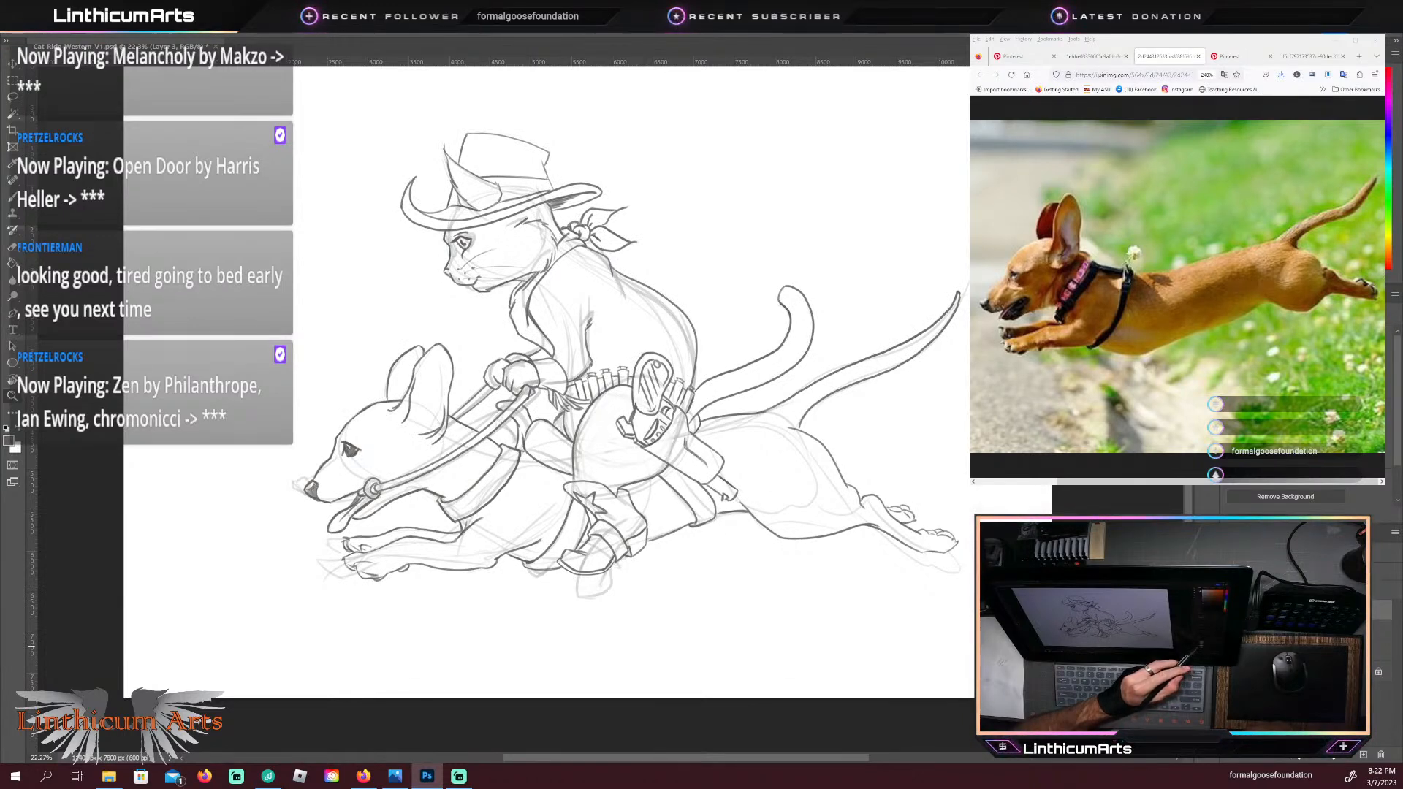
click(1204, 642)
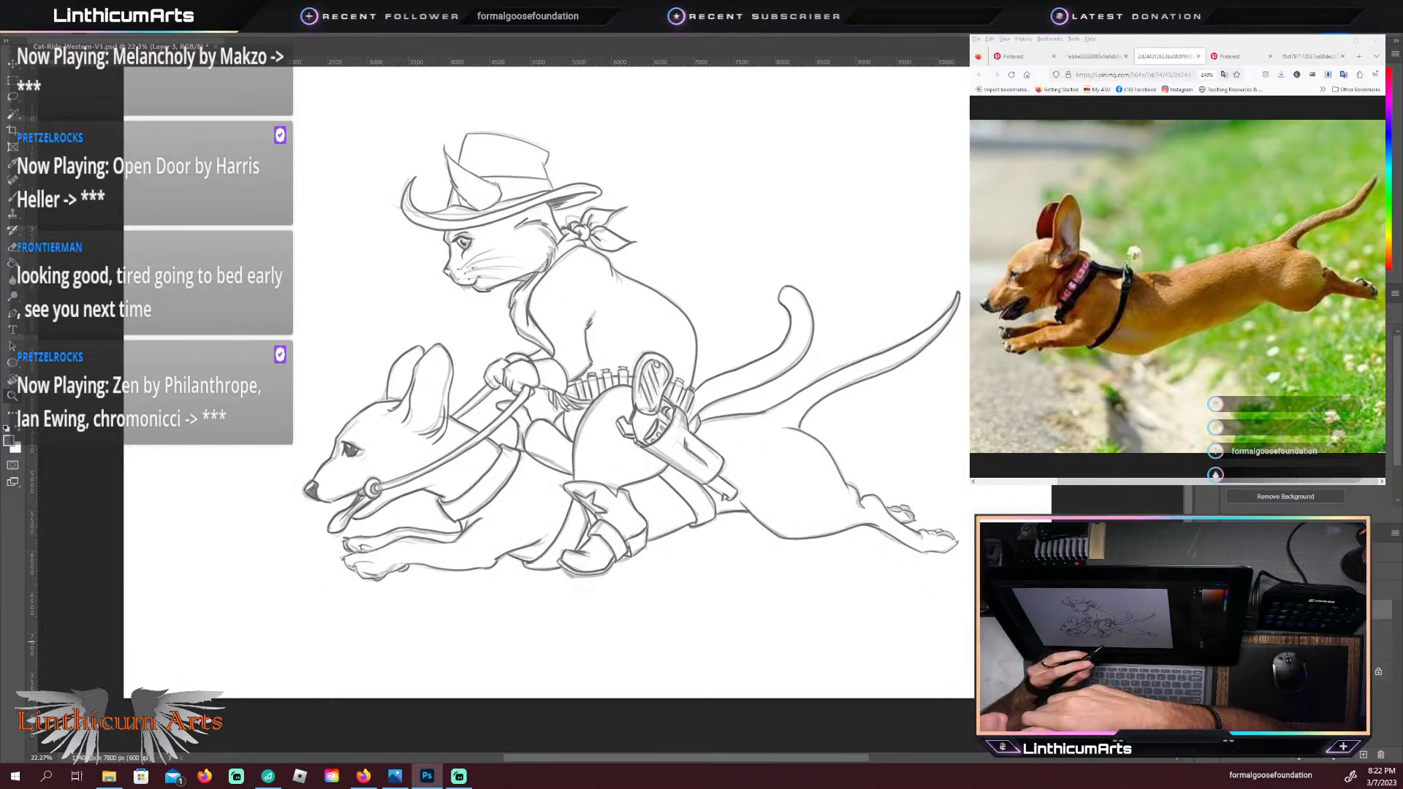
Step: Save the cat-and-dachshund drawing
key(ctrl+s)
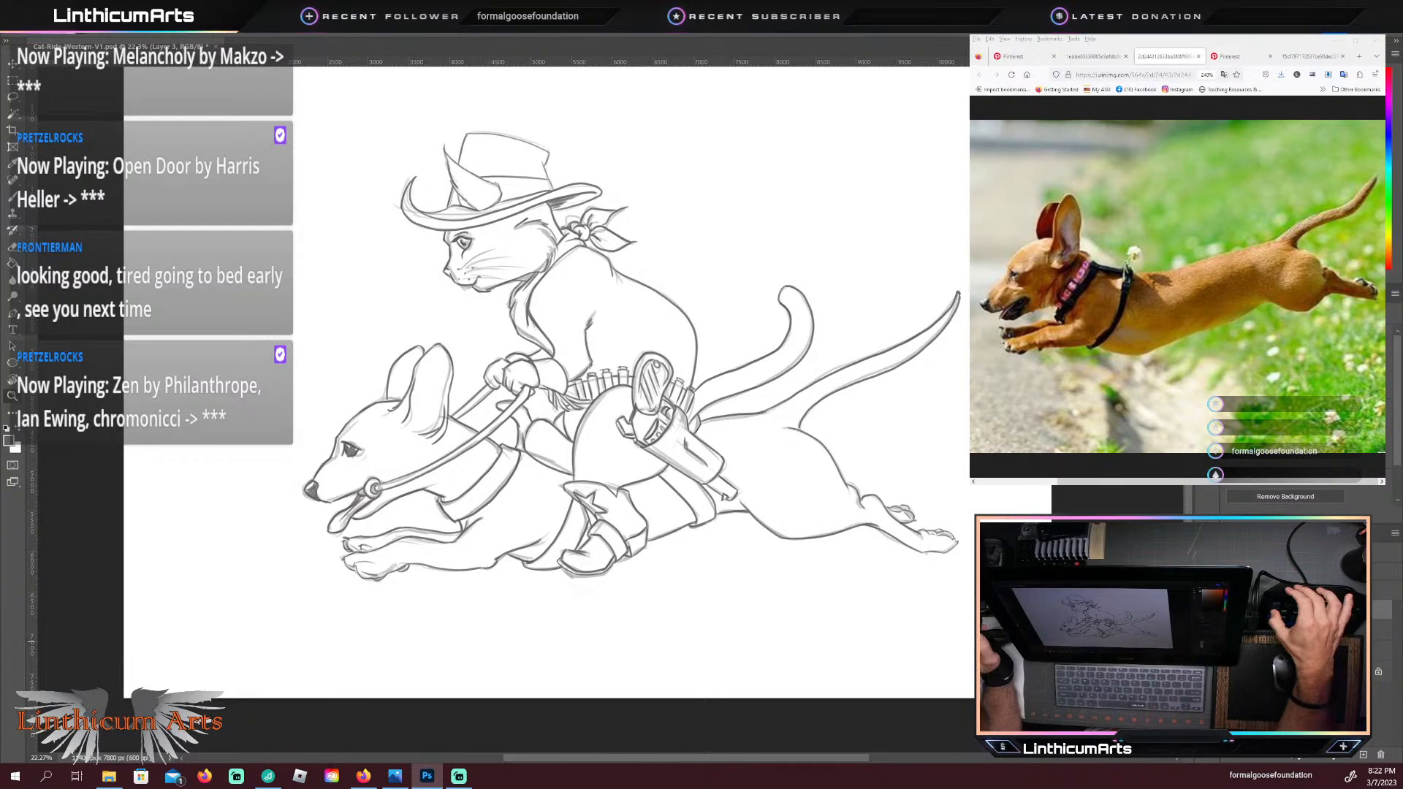